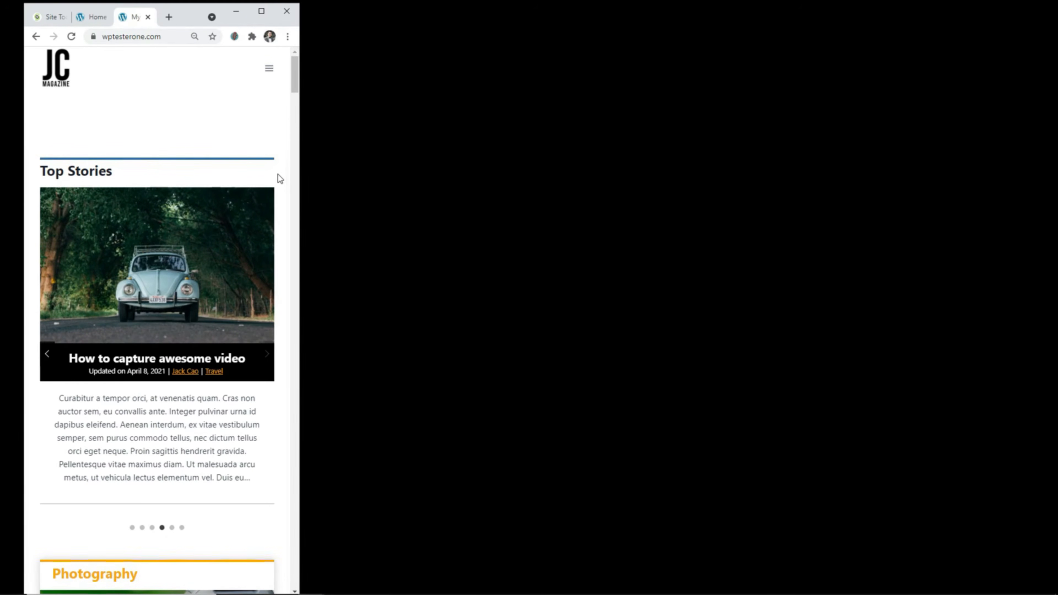
# - View the magazine homepage in a maximized window, examining its category tiles, Top Stories, Photography, Travel and Latest Stories sections
pyautogui.click(262, 11)
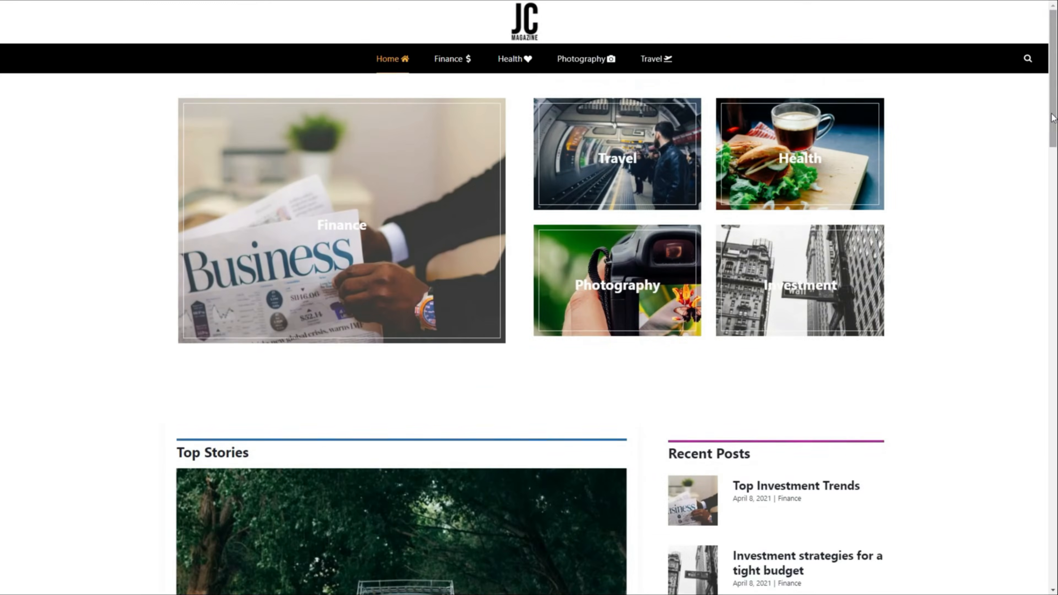
pyautogui.moveTo(1051, 116); pyautogui.dragTo(1039, 188)
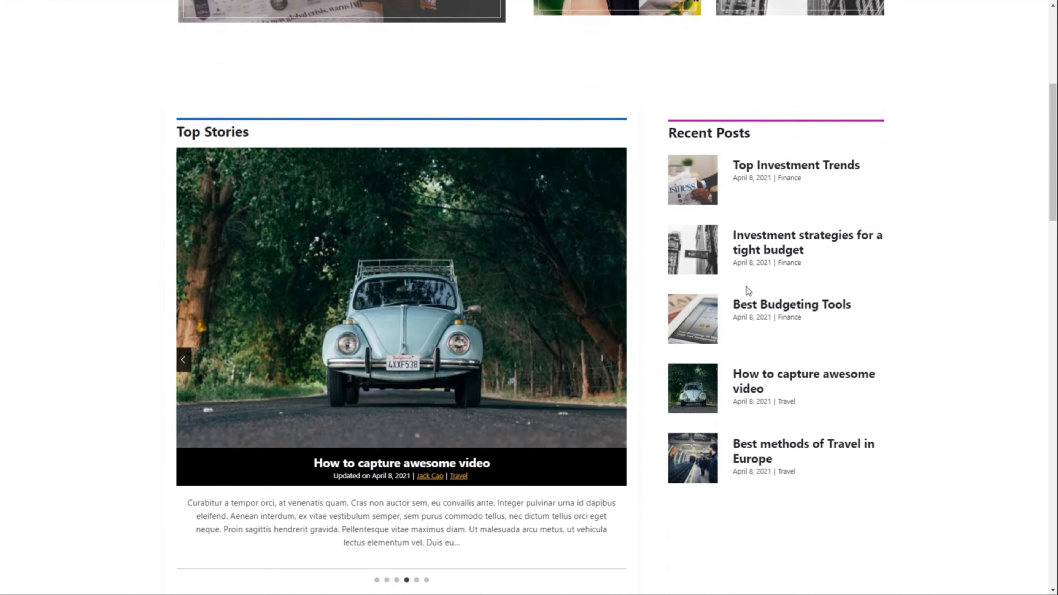
pyautogui.moveTo(1051, 144); pyautogui.dragTo(1039, 271)
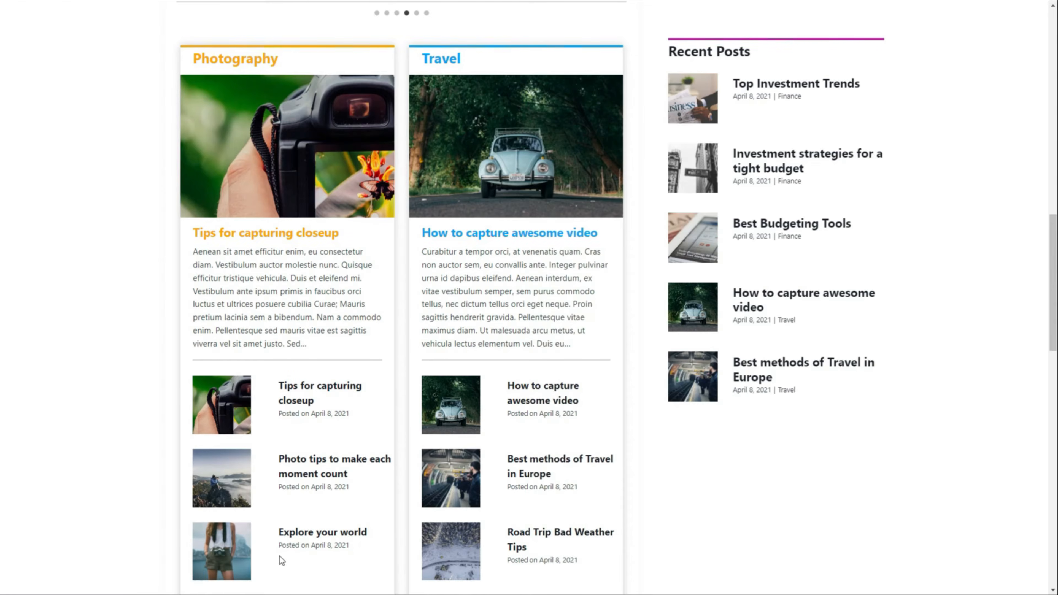
pyautogui.scroll(-10, 279, 558)
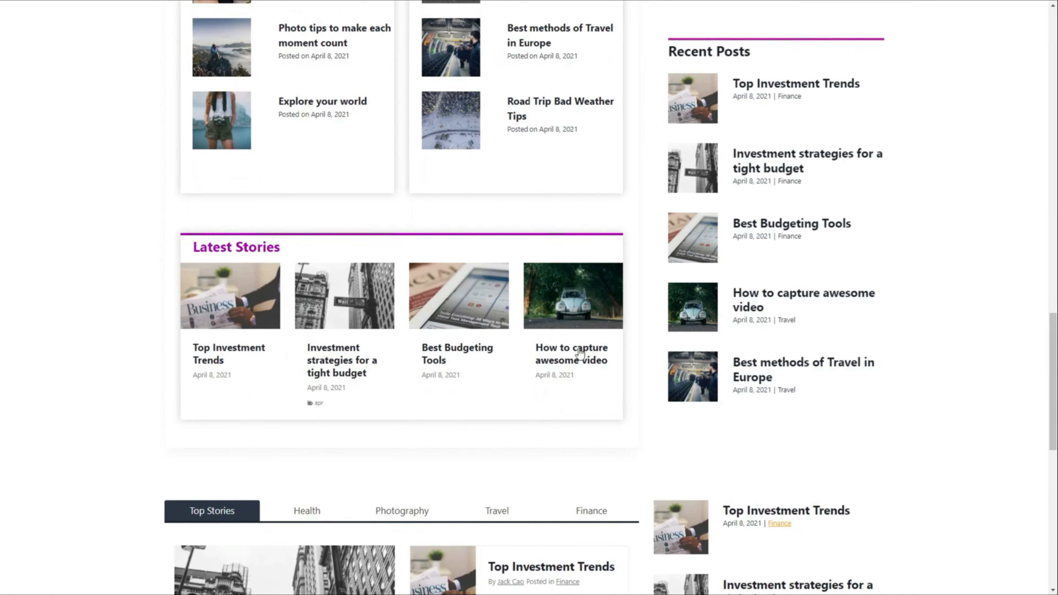
pyautogui.moveTo(1053, 341); pyautogui.dragTo(1055, 410)
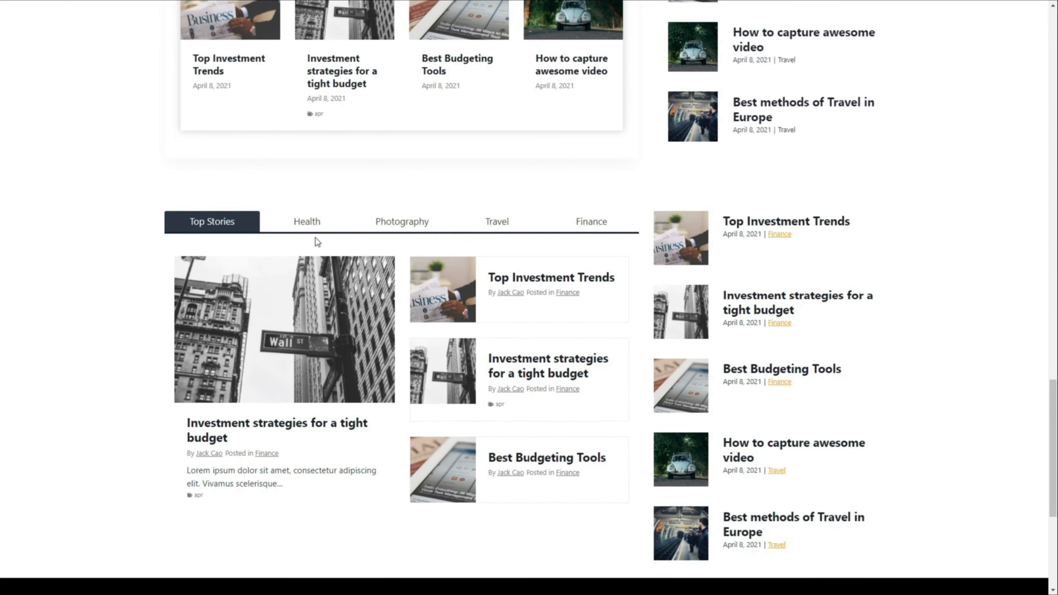
# - Browse the Health, Photography, Travel and Finance categories of the homepage's tabbed posts section, ending on Top Stories
pyautogui.click(325, 227)
pyautogui.click(424, 225)
pyautogui.click(514, 227)
pyautogui.click(599, 227)
pyautogui.click(527, 226)
pyautogui.click(421, 225)
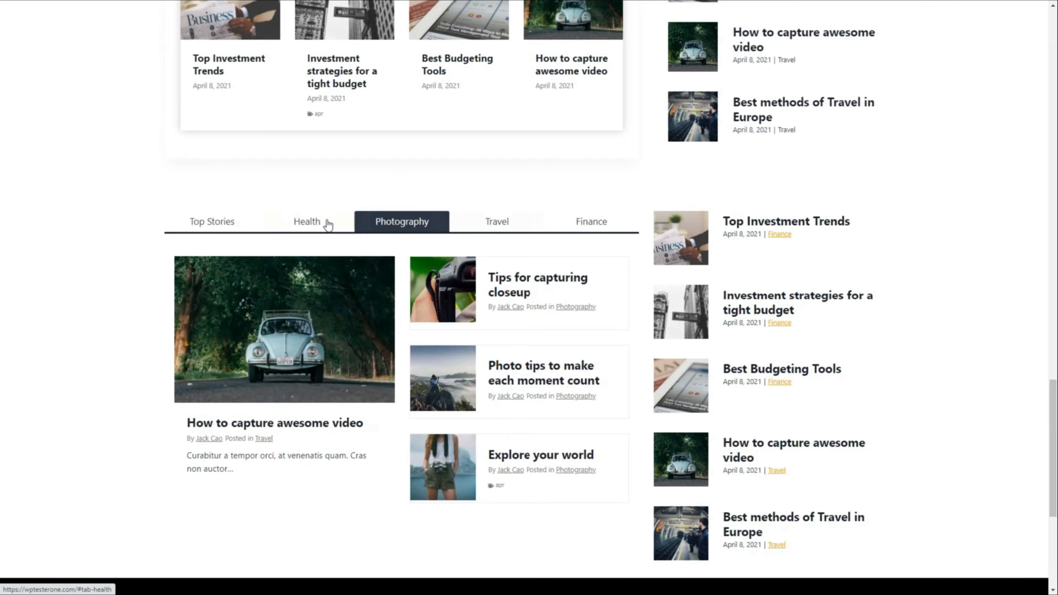
pyautogui.click(328, 225)
pyautogui.click(226, 224)
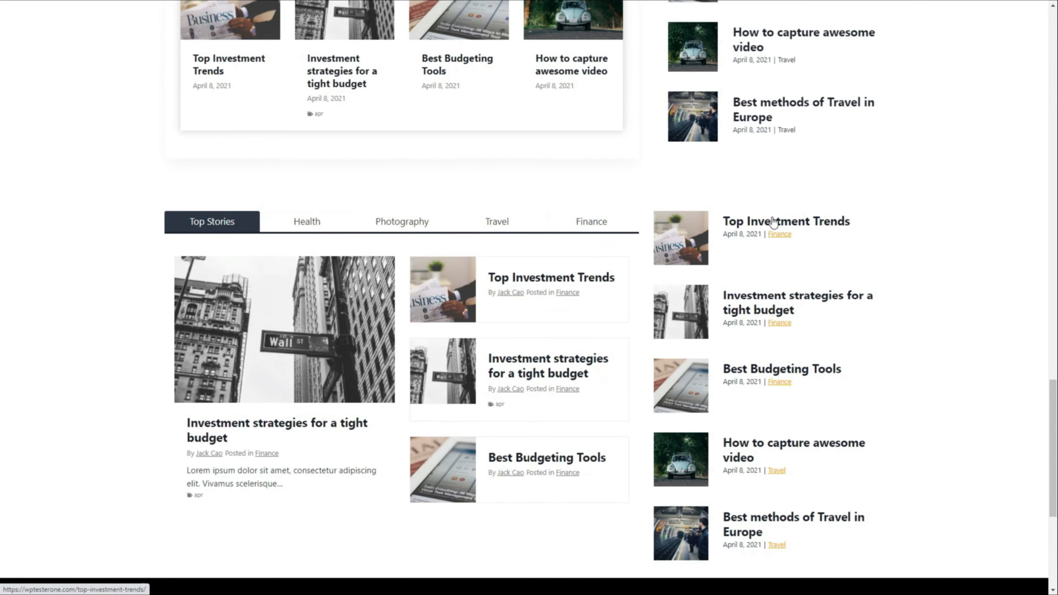
# - Review the magazine homepage again from the header to the footer, including the Recent Posts sidebar
pyautogui.moveTo(1052, 405); pyautogui.dragTo(1029, 42)
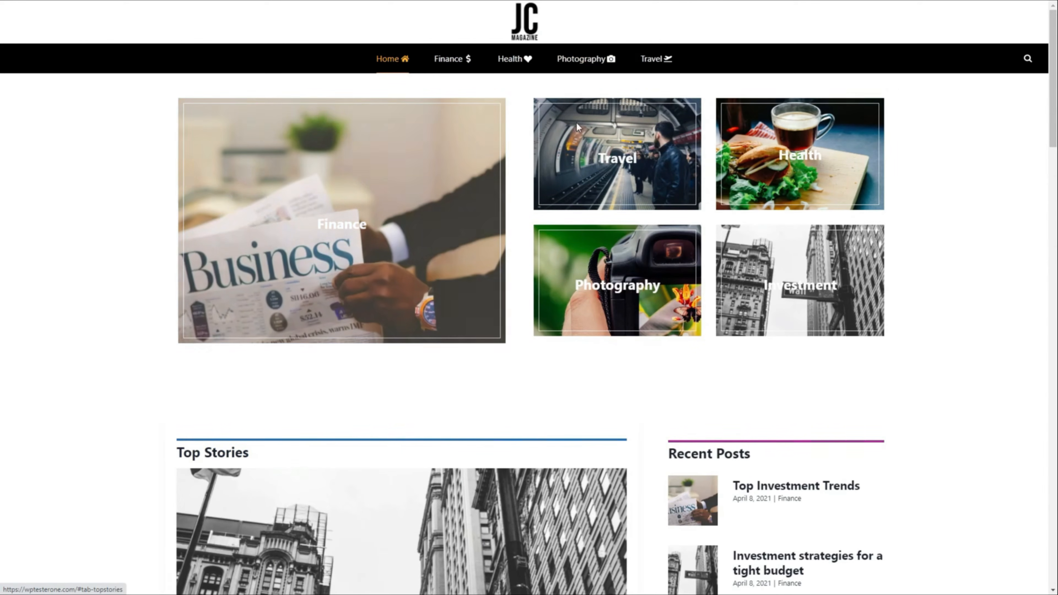
pyautogui.scroll(-15, 575, 122)
pyautogui.scroll(-5, 402, 292)
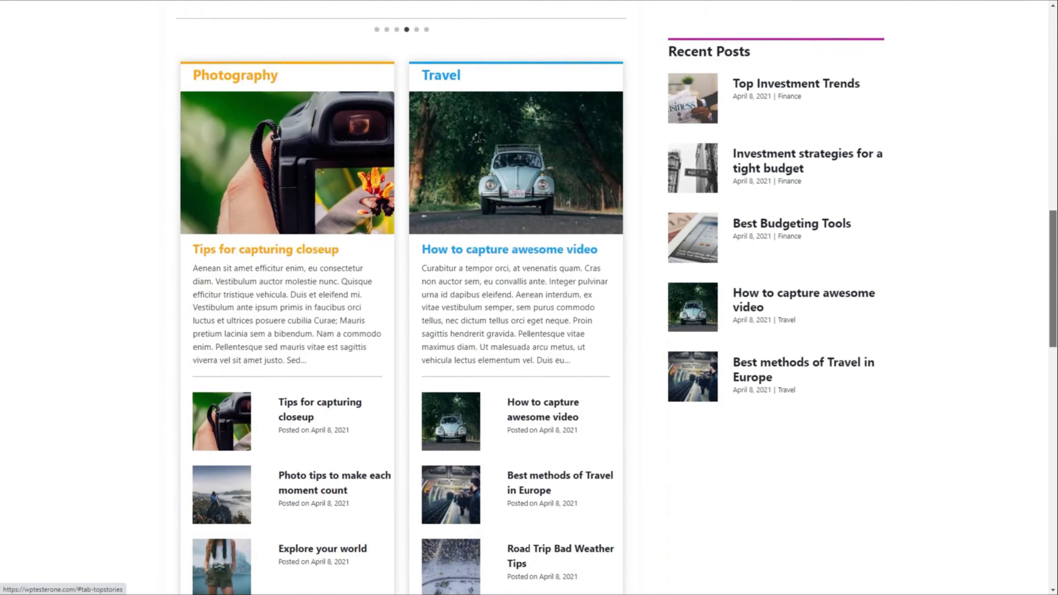
pyautogui.scroll(-4, 418, 157)
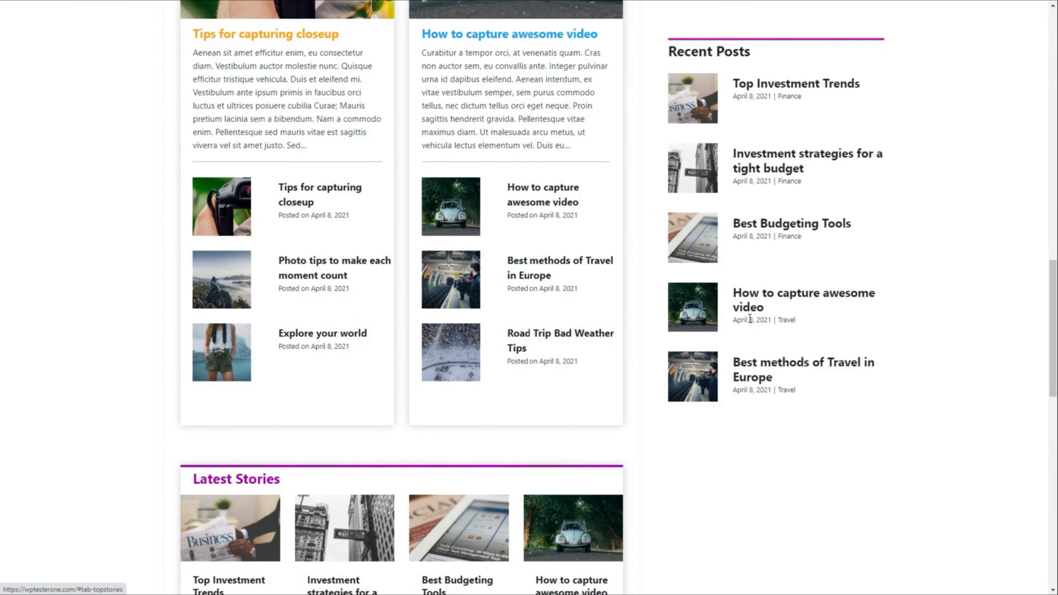
pyautogui.scroll(-10, 749, 320)
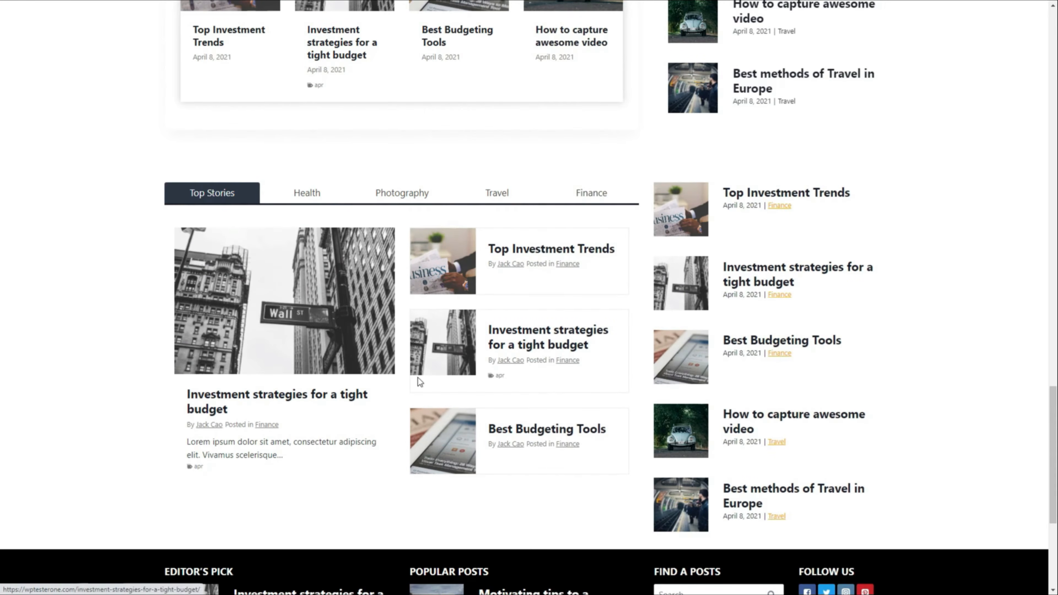
pyautogui.scroll(-5, 734, 407)
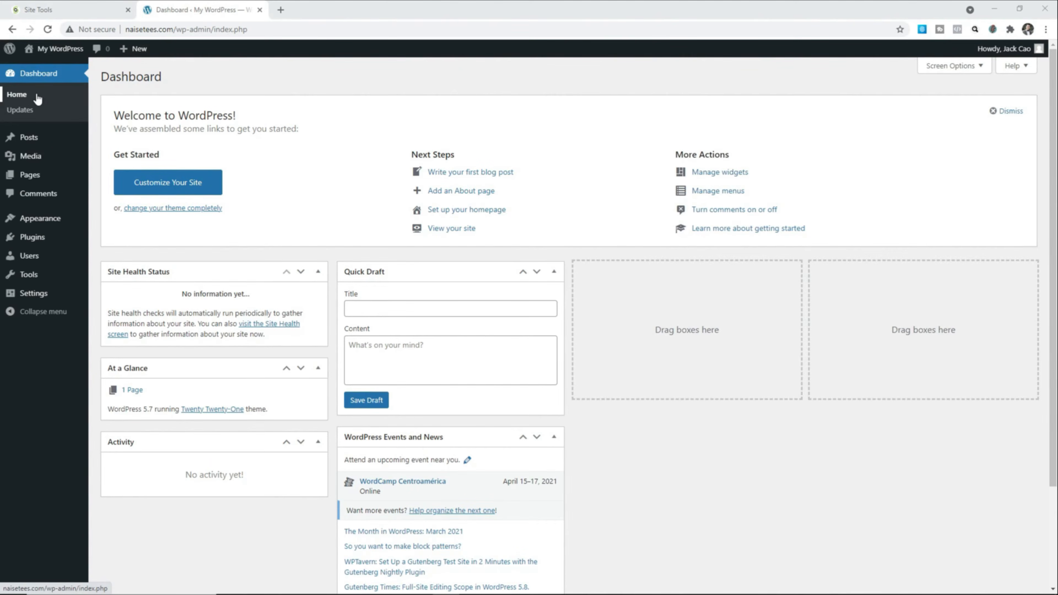
# - In the WordPress admin of the new site, search the theme directory for kadence
pyautogui.moveTo(51, 225)
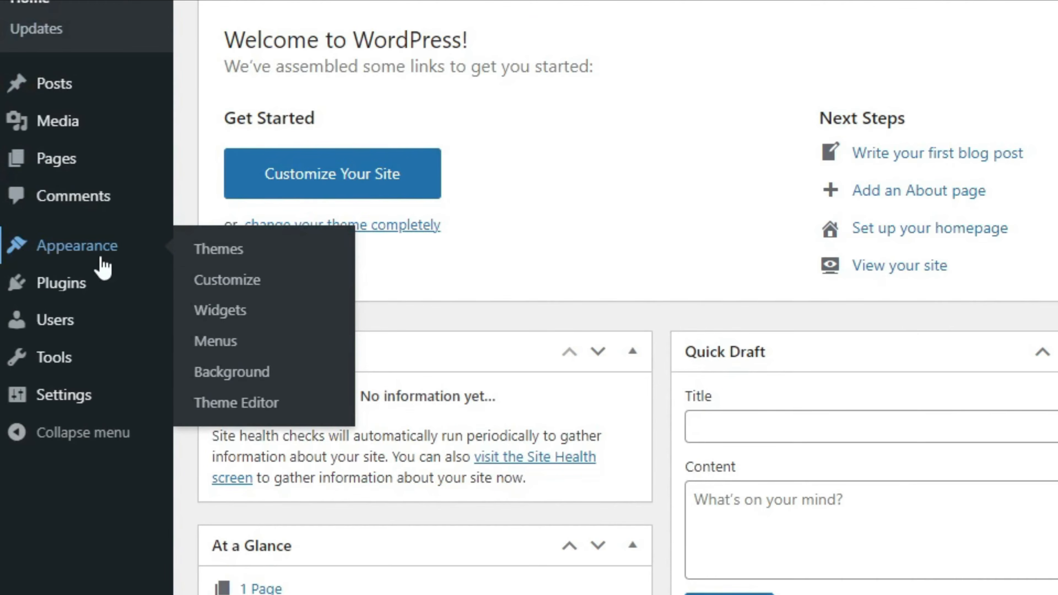
pyautogui.click(196, 258)
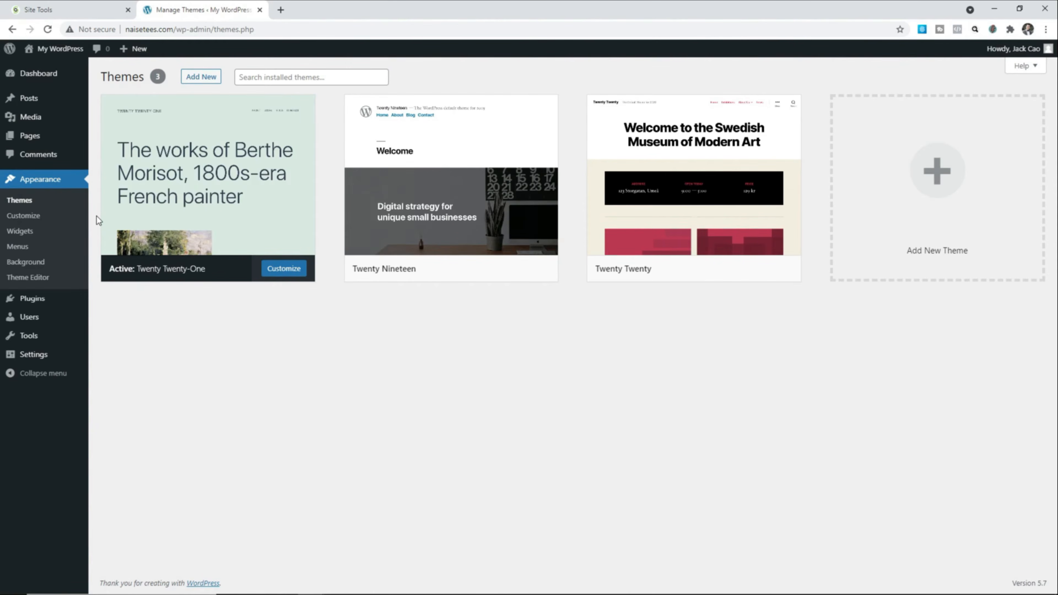
pyautogui.moveTo(129, 219)
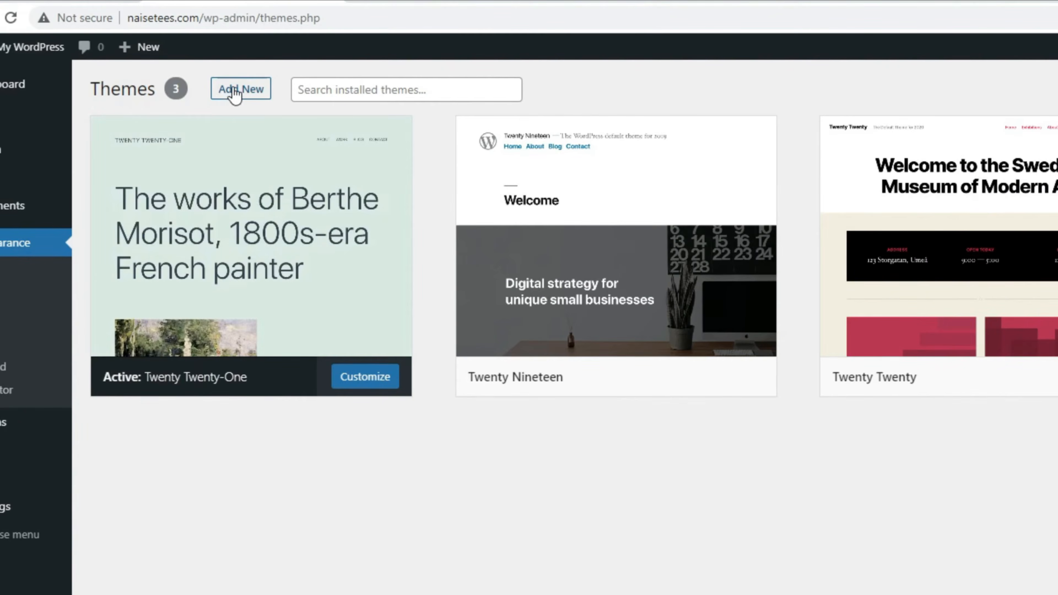
pyautogui.click(198, 79)
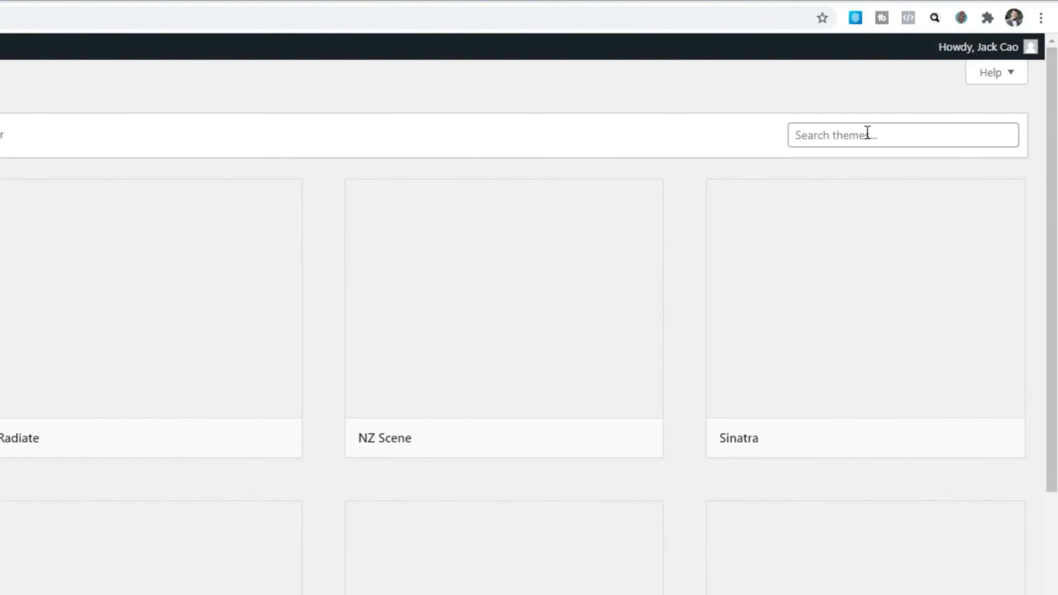
pyautogui.click(884, 139)
pyautogui.write('kadence')
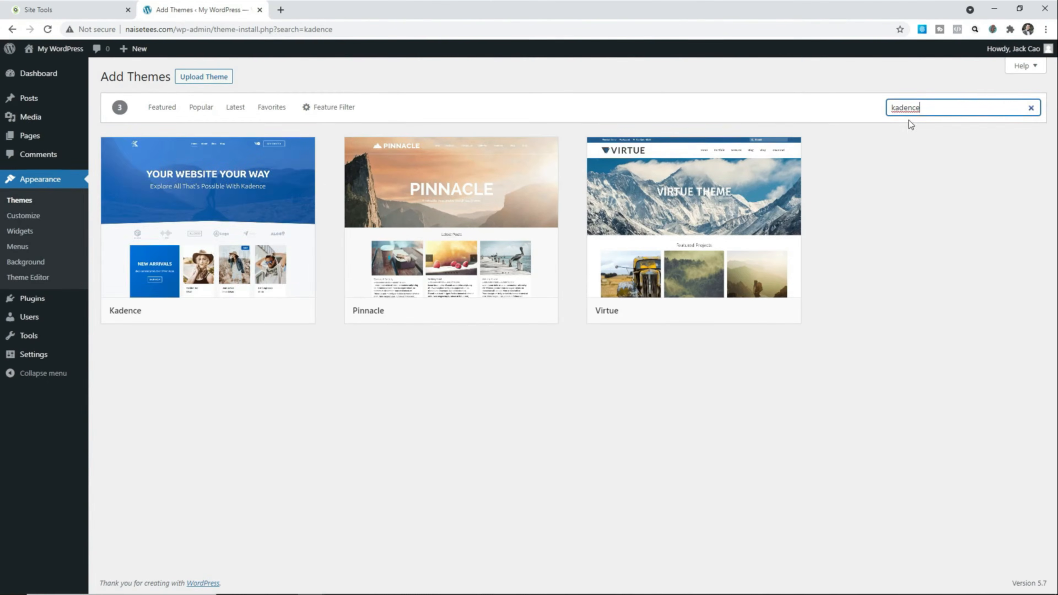
# - Install and activate the Kadence theme
pyautogui.moveTo(157, 260)
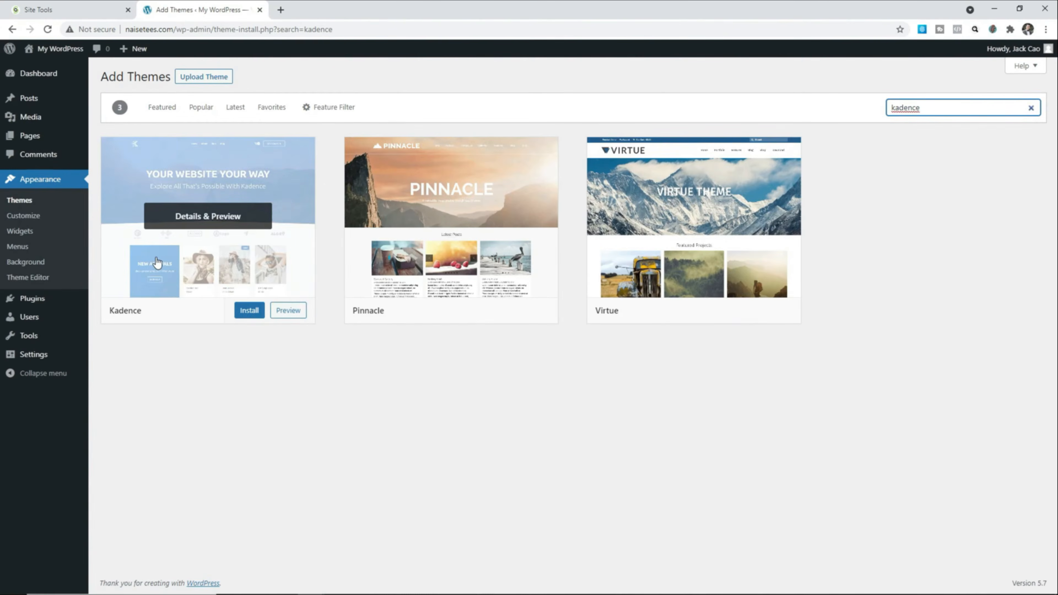
pyautogui.click(253, 310)
pyautogui.click(233, 312)
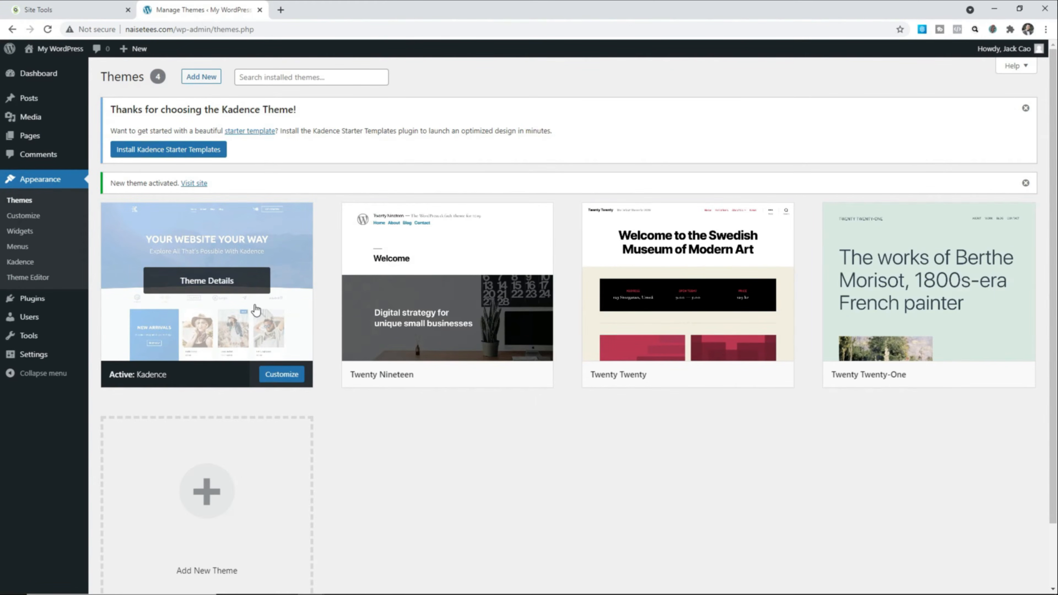
# - Delete the unused Twenty Nineteen, Twenty Twenty and Twenty Twenty-One themes
pyautogui.click(424, 279)
pyautogui.click(942, 563)
pyautogui.click(580, 114)
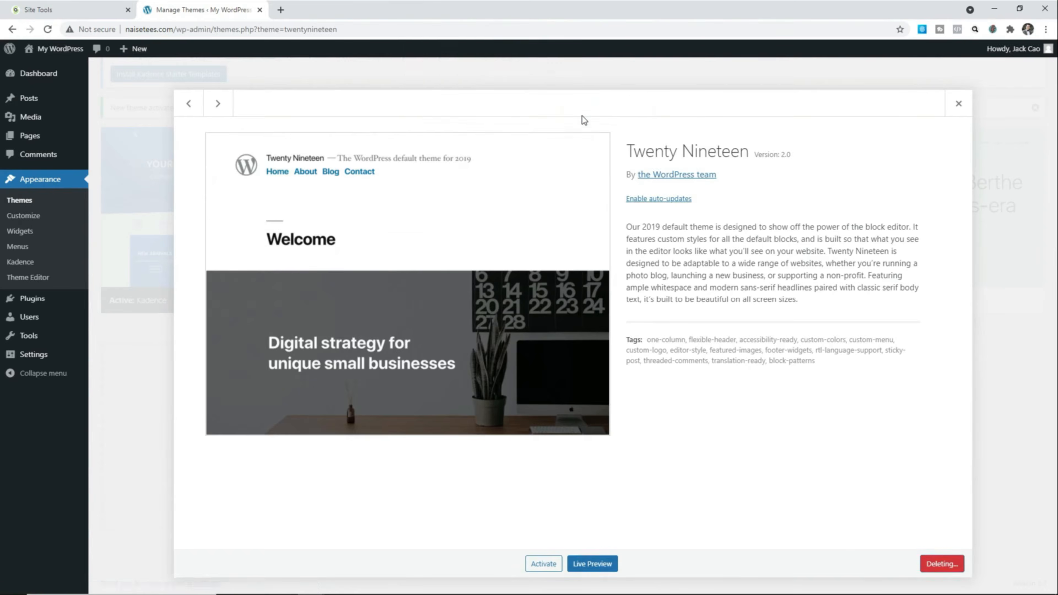
pyautogui.click(448, 281)
pyautogui.click(942, 563)
pyautogui.click(581, 111)
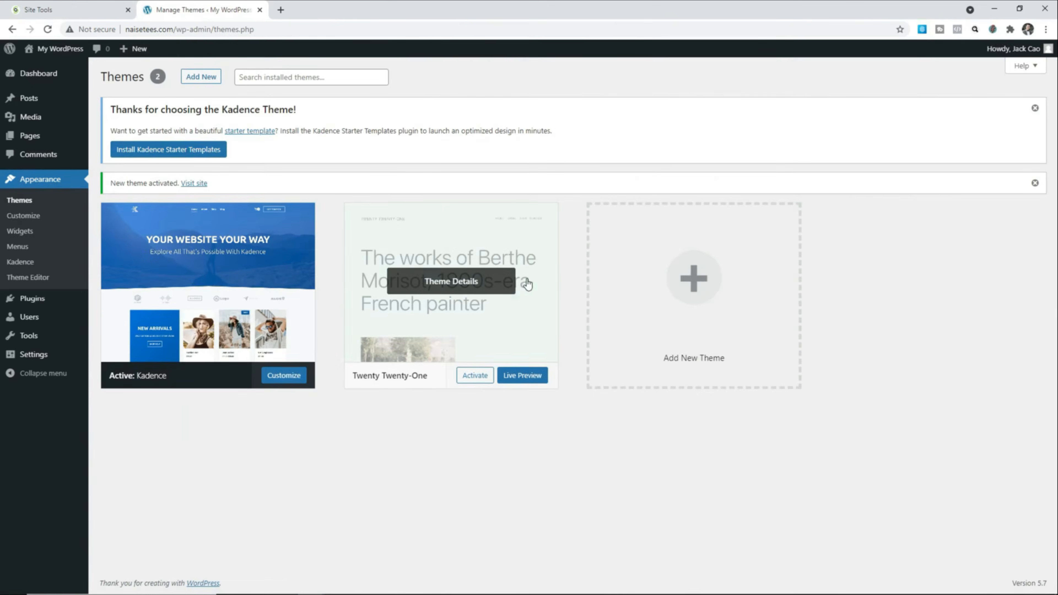
pyautogui.click(528, 283)
pyautogui.click(946, 563)
pyautogui.click(578, 112)
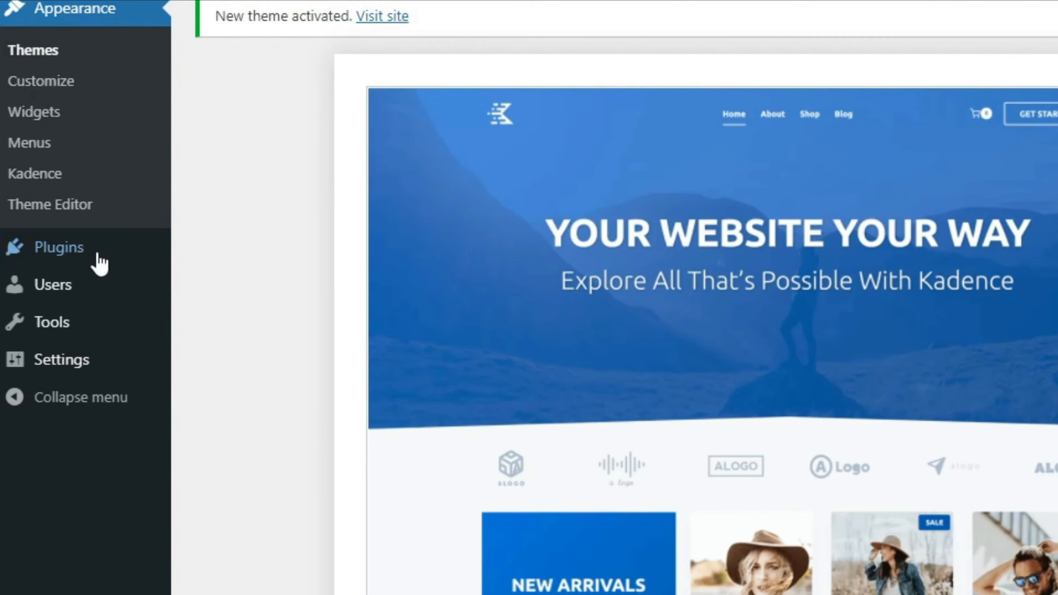
# - Search the plugin directory for kadence and install and activate Gutenberg Blocks by Kadence Blocks
pyautogui.moveTo(85, 304)
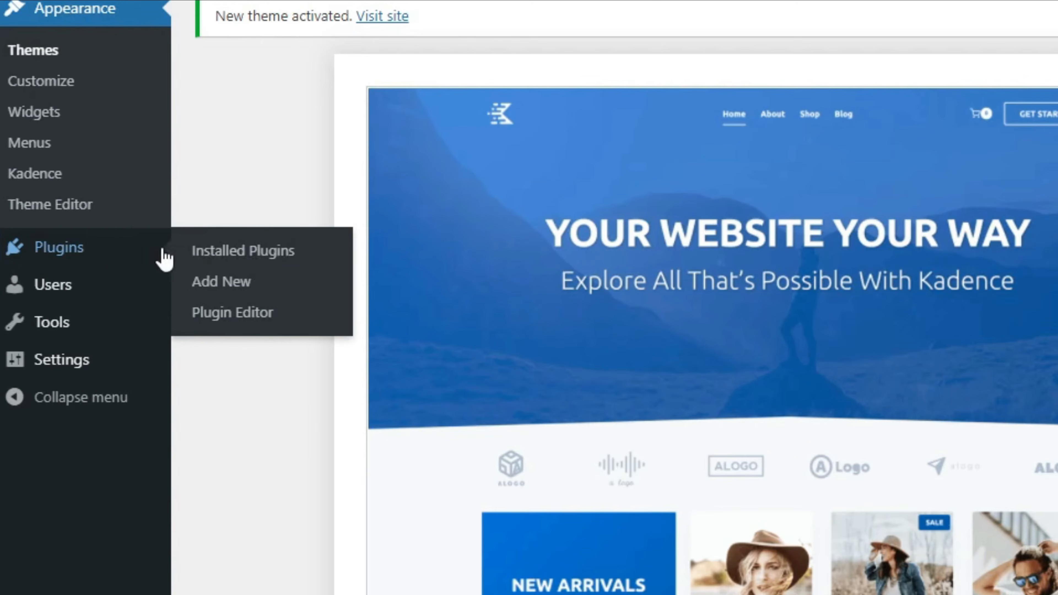
pyautogui.click(238, 259)
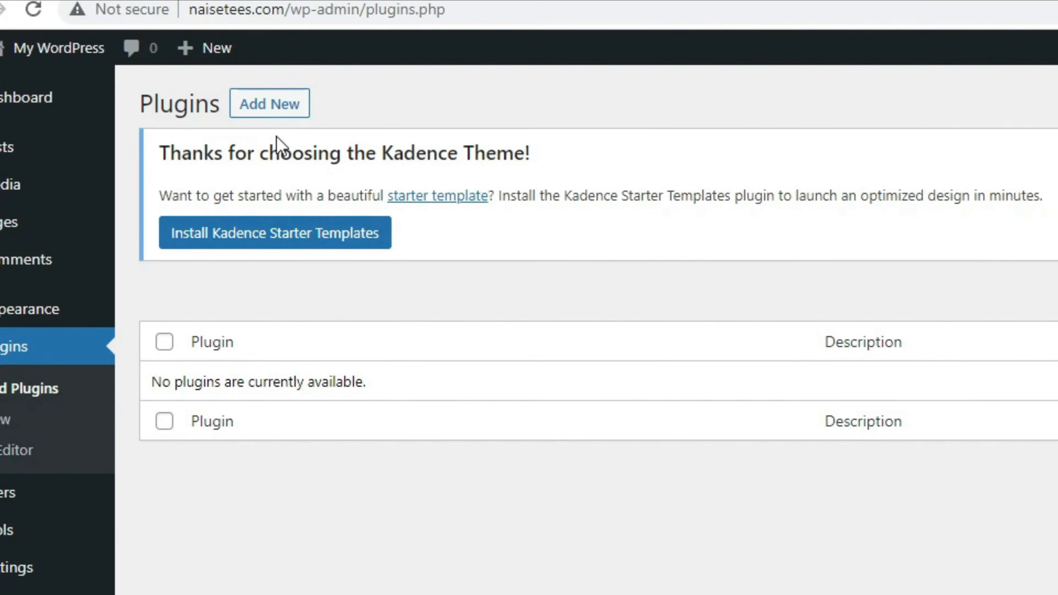
pyautogui.click(172, 79)
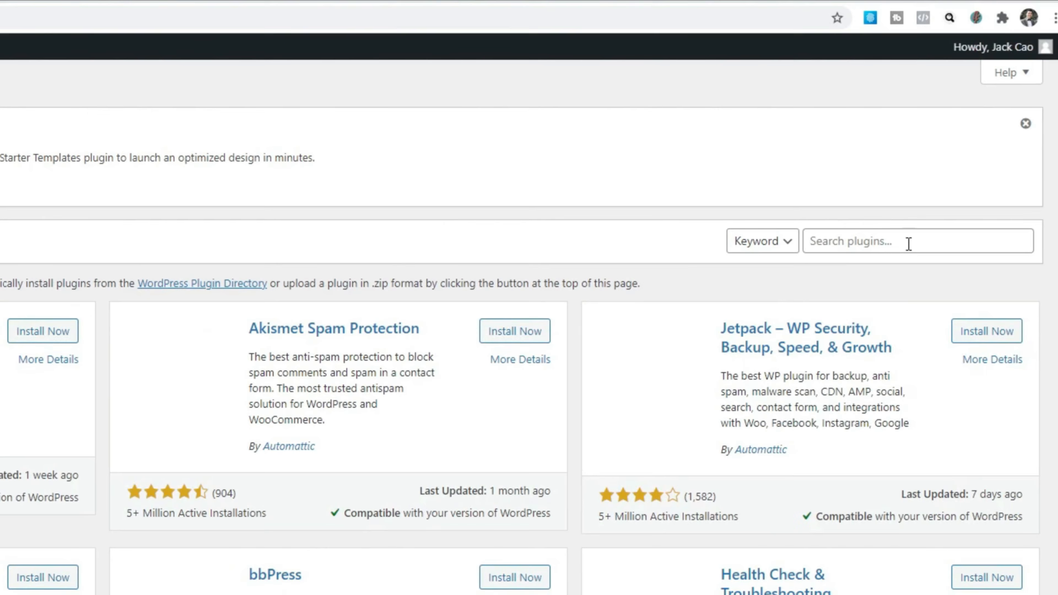
pyautogui.click(893, 245)
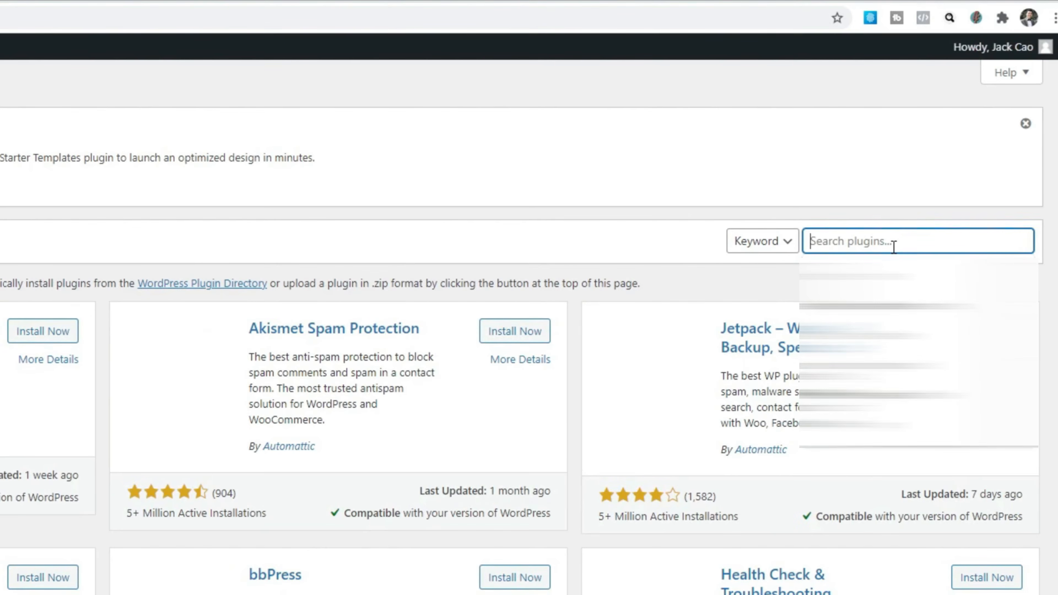
pyautogui.write('kadence')
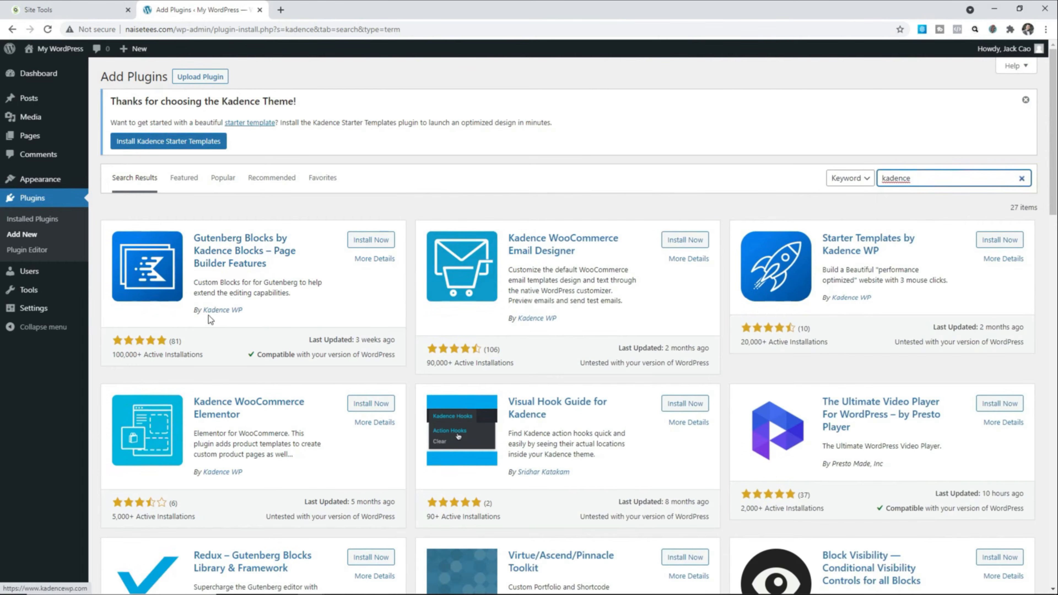
pyautogui.click(384, 242)
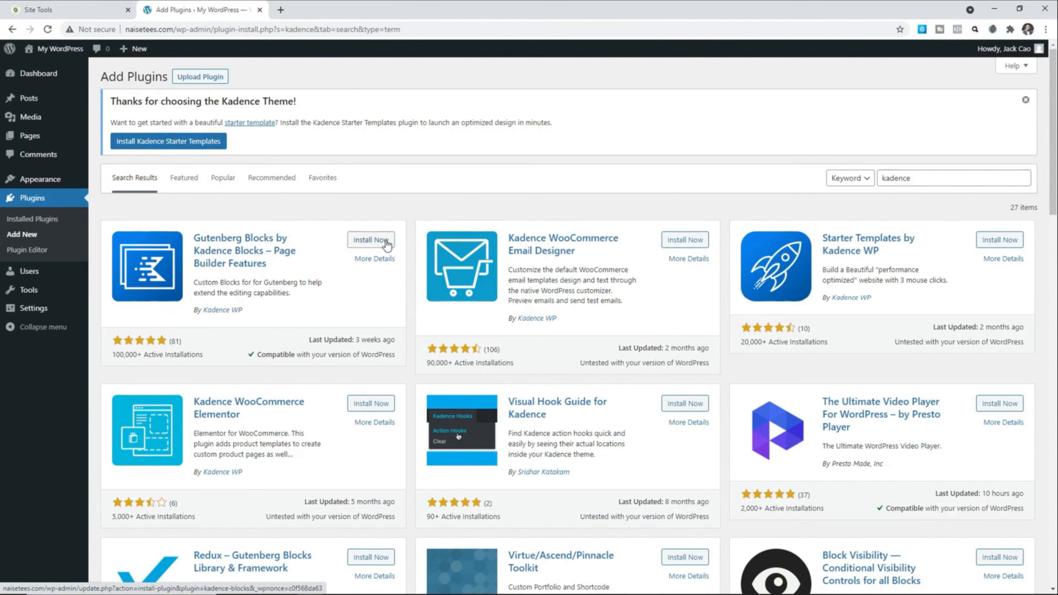
pyautogui.click(379, 245)
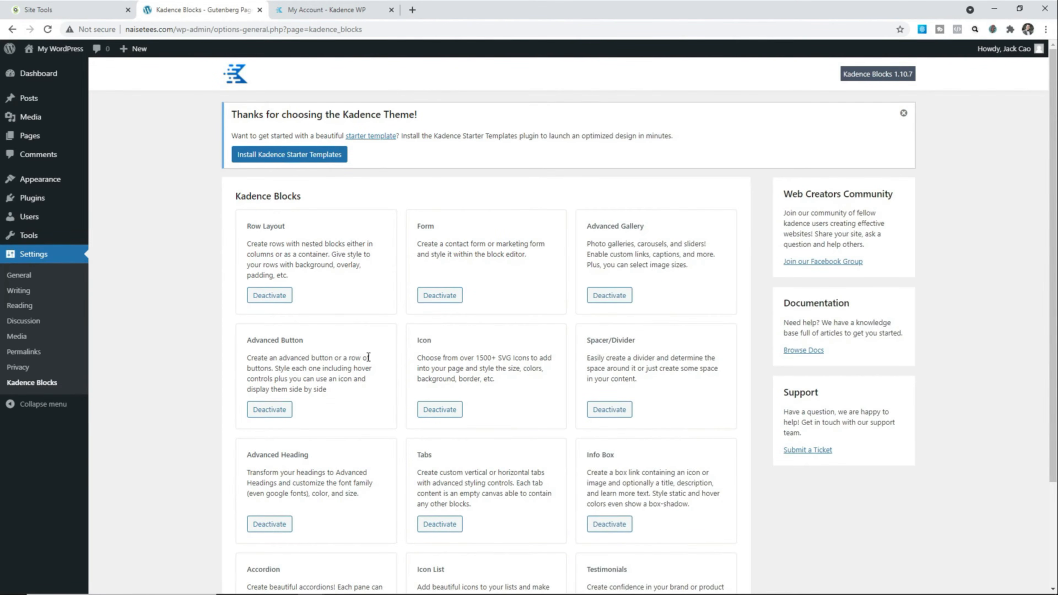
# - Download Kadence Blocks Pro and the Kadence Pro Plugin from the Kadence WP account, and return to the WordPress admin
pyautogui.click(321, 12)
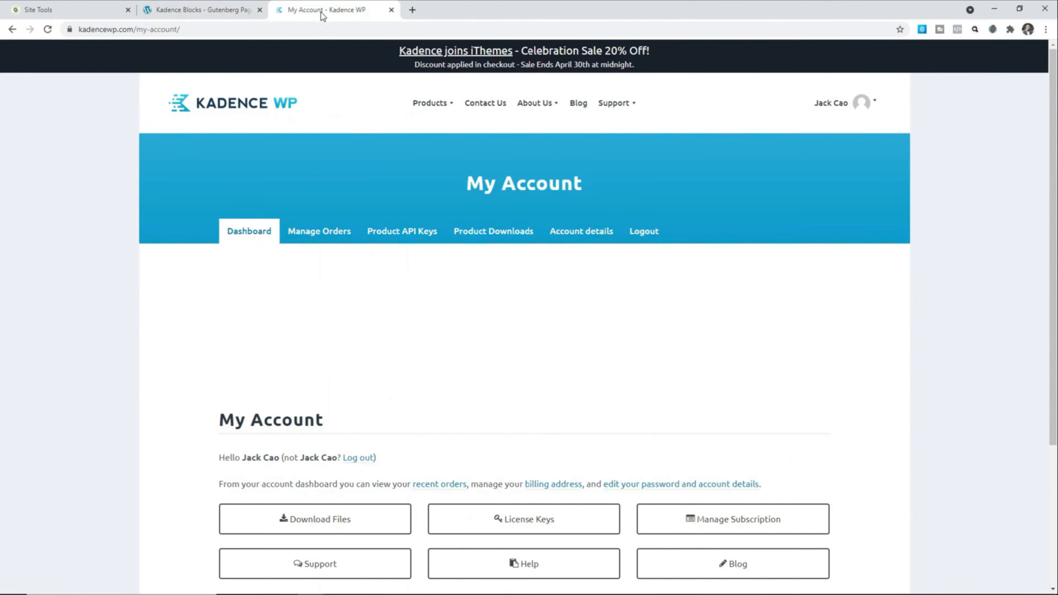
pyautogui.click(520, 235)
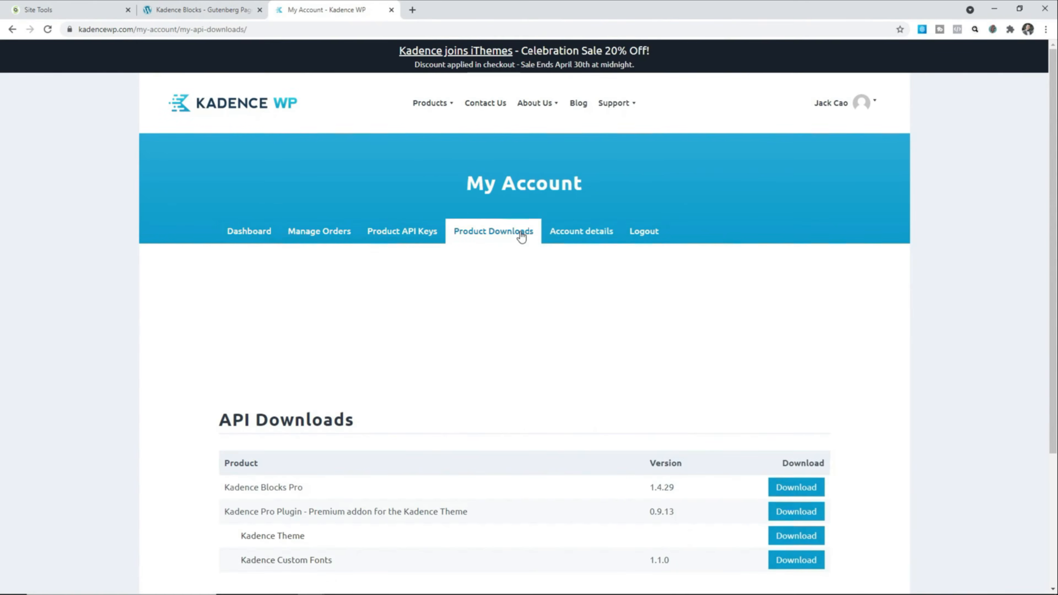
pyautogui.click(786, 487)
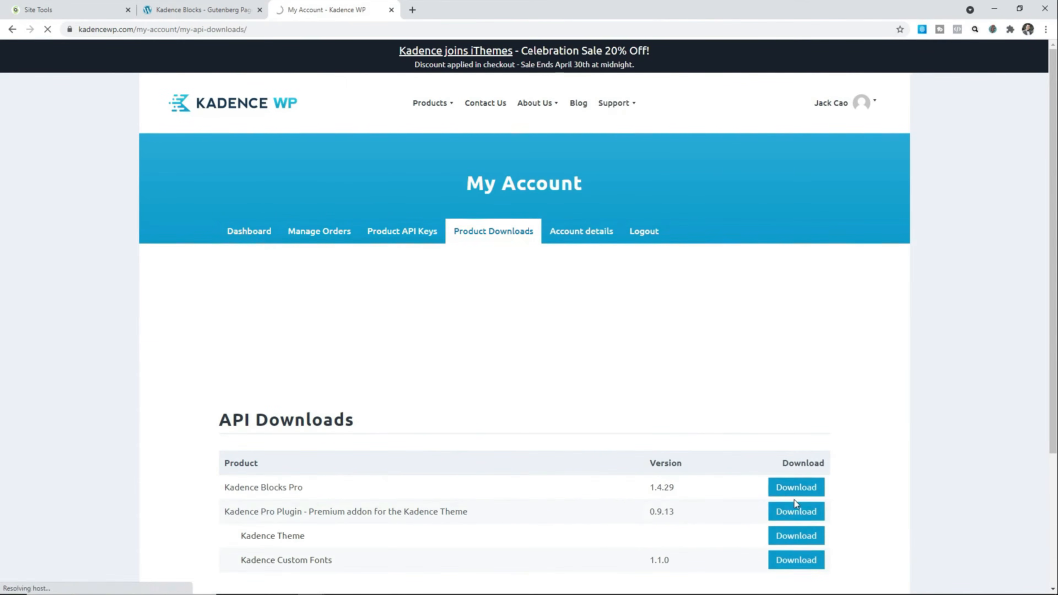
pyautogui.click(794, 513)
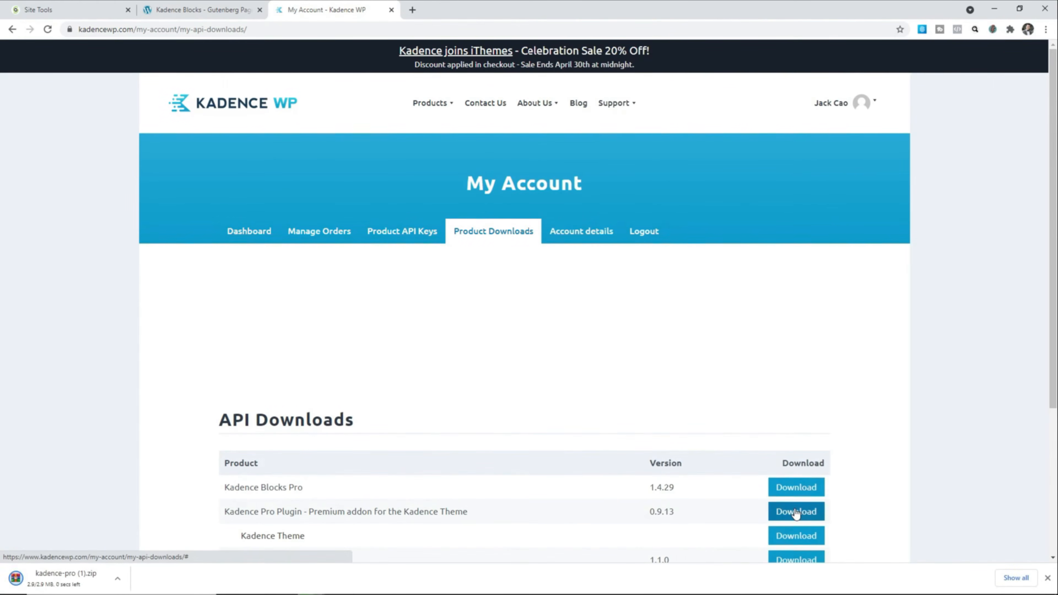
pyautogui.click(791, 493)
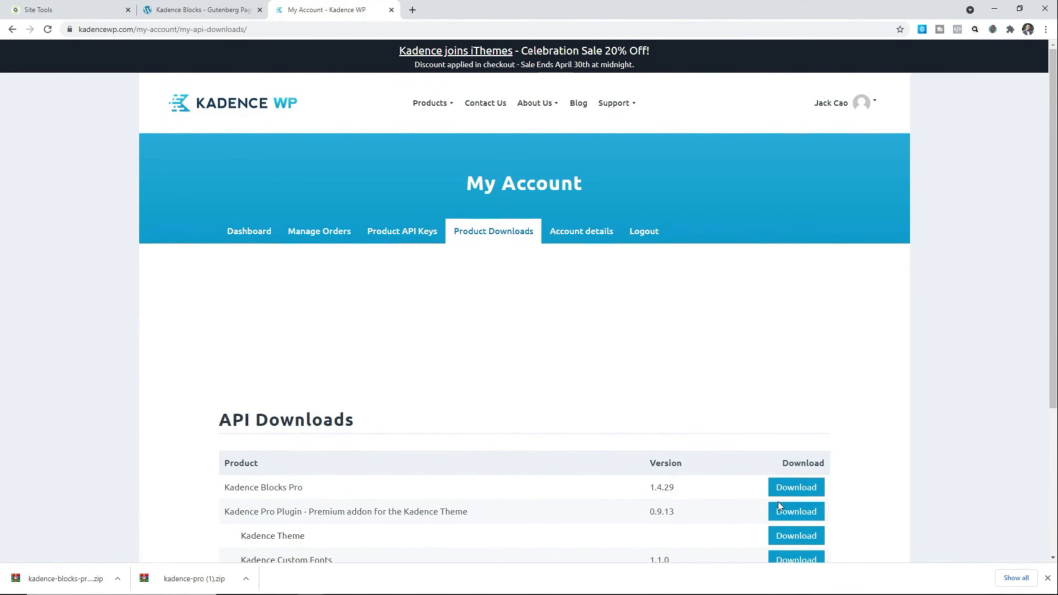
pyautogui.click(217, 4)
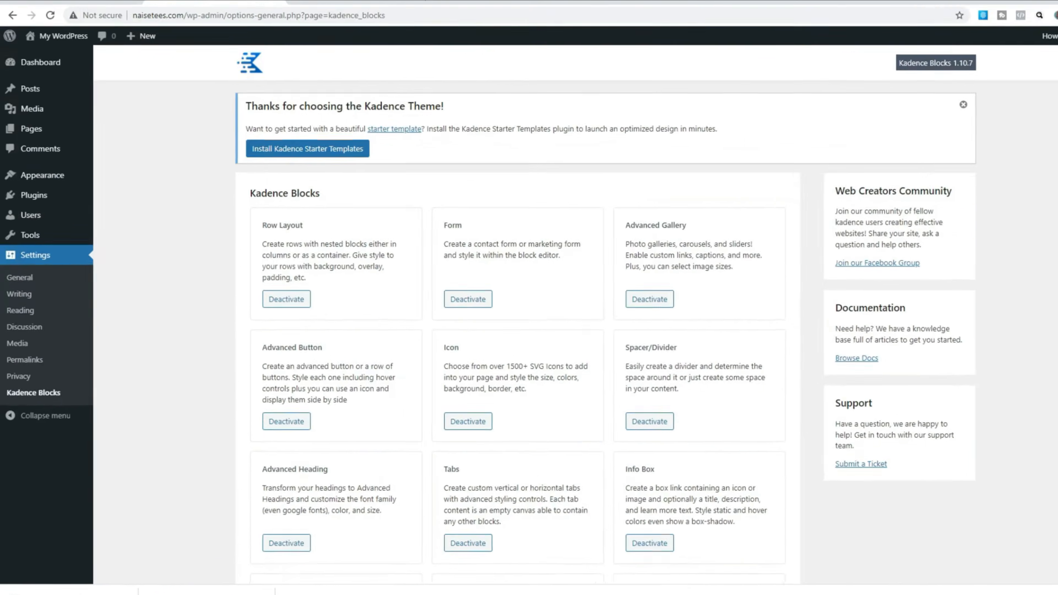
# - Upload the plugin file kadence-pro (1).zip from Downloads, then install and activate it
pyautogui.moveTo(83, 192)
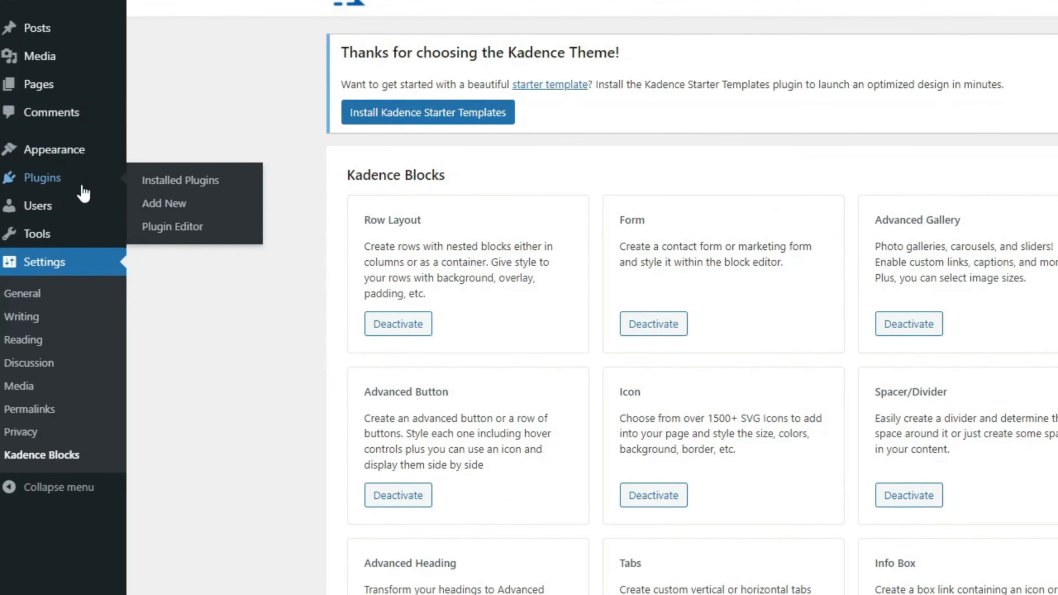
pyautogui.click(170, 217)
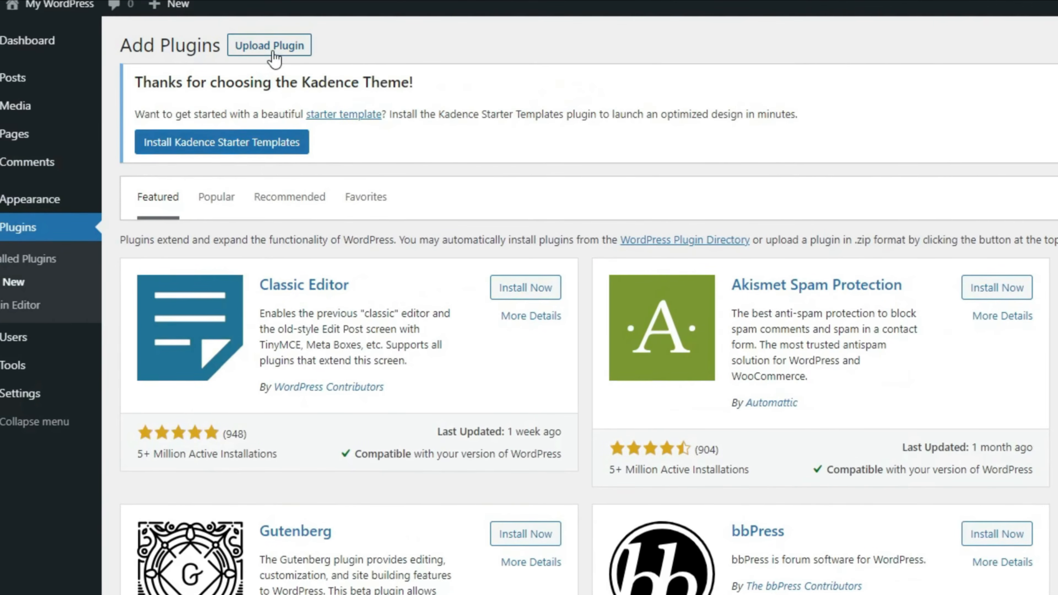
pyautogui.click(272, 56)
pyautogui.click(466, 262)
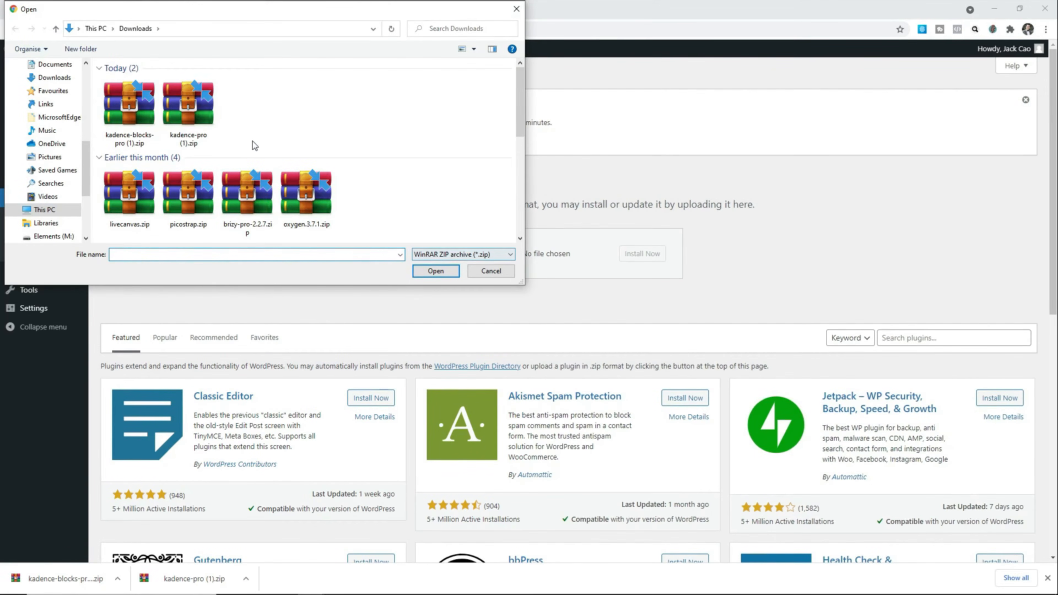
pyautogui.click(201, 121)
pyautogui.click(436, 270)
pyautogui.click(631, 259)
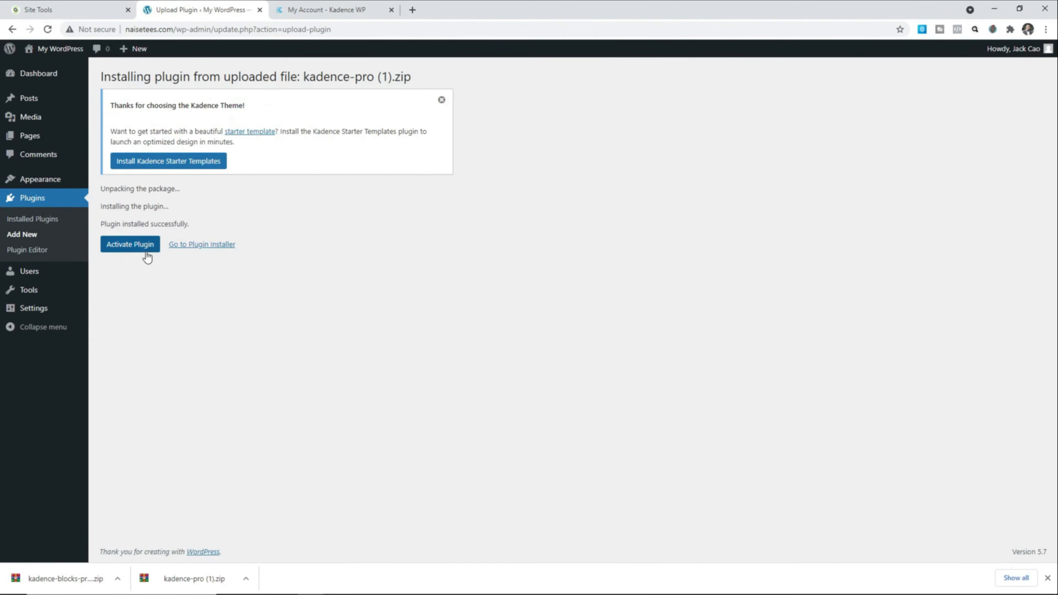
pyautogui.click(144, 249)
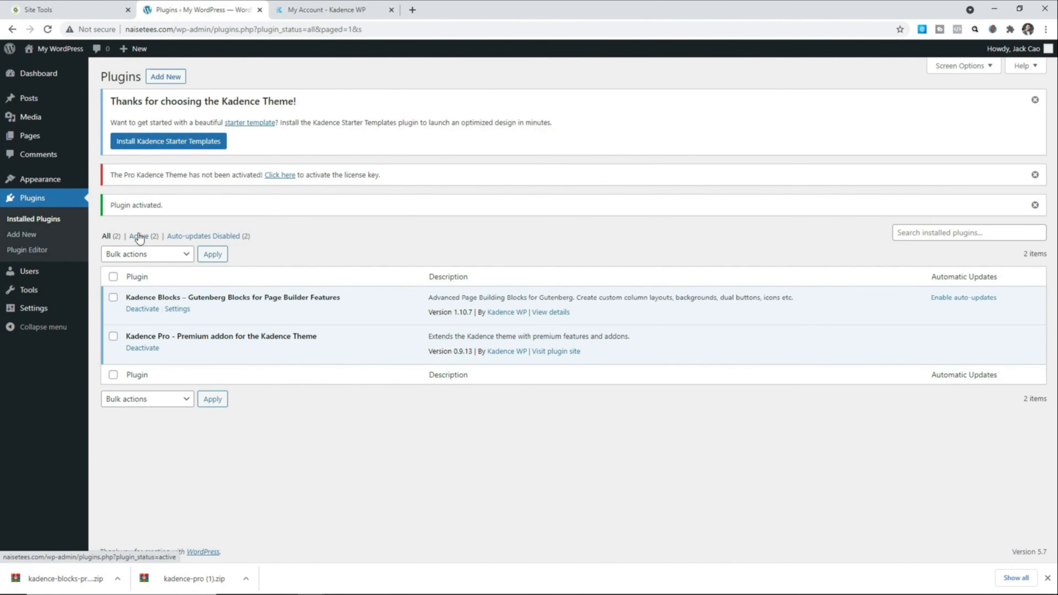
# - Add another plugin by uploading kadence-blocks-pro (1).zip, and install and activate it
pyautogui.click(170, 79)
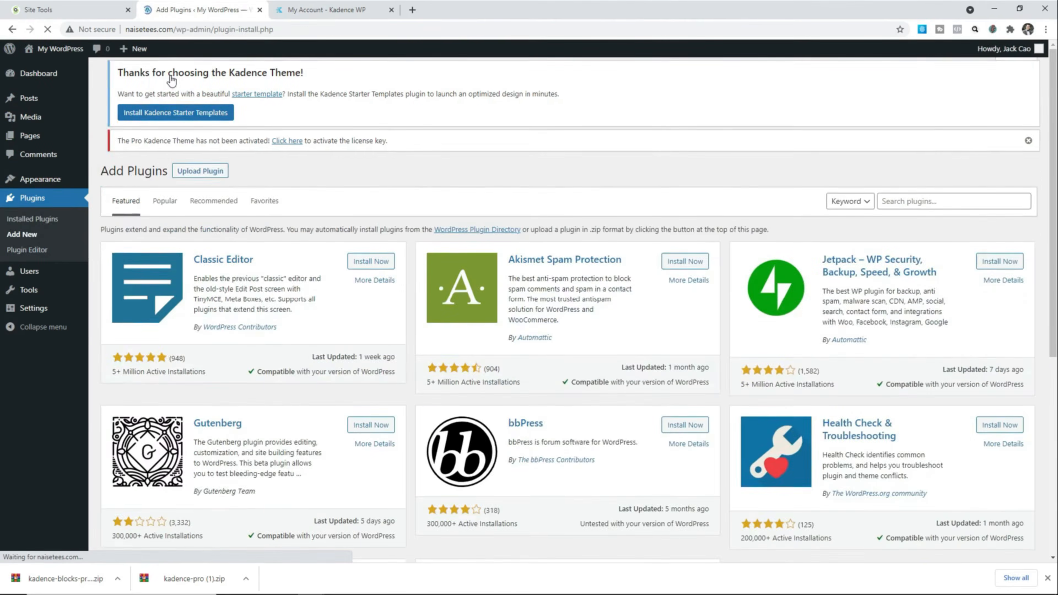
pyautogui.click(209, 76)
pyautogui.click(505, 284)
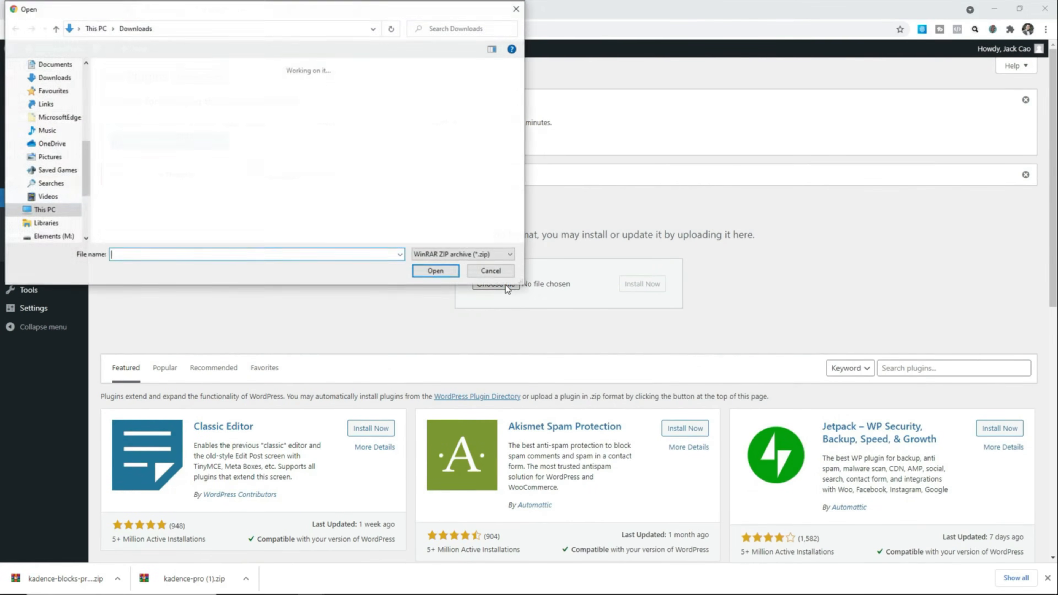
pyautogui.click(129, 105)
pyautogui.click(436, 270)
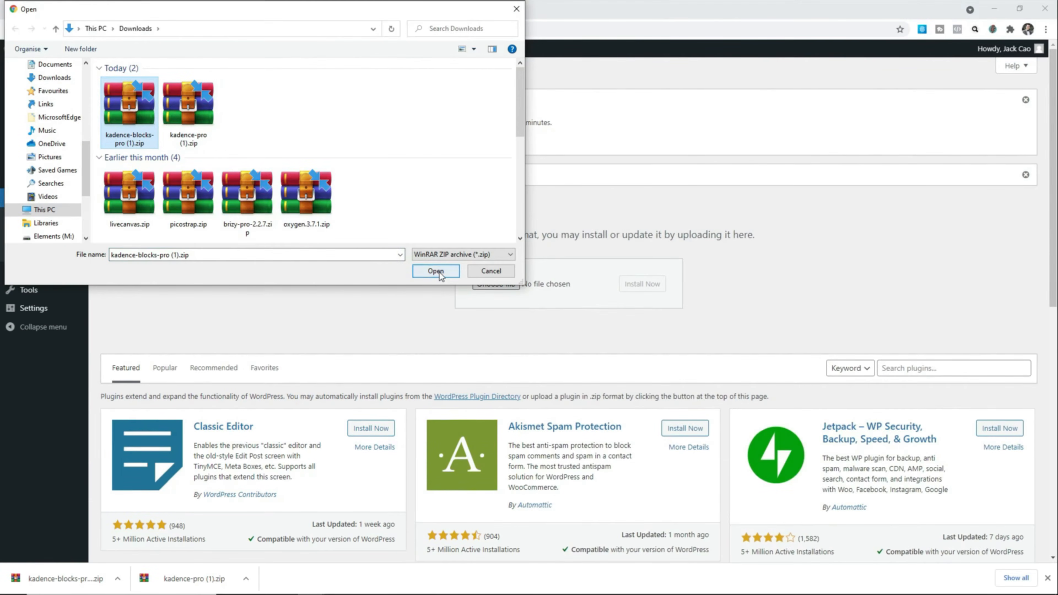
pyautogui.click(640, 285)
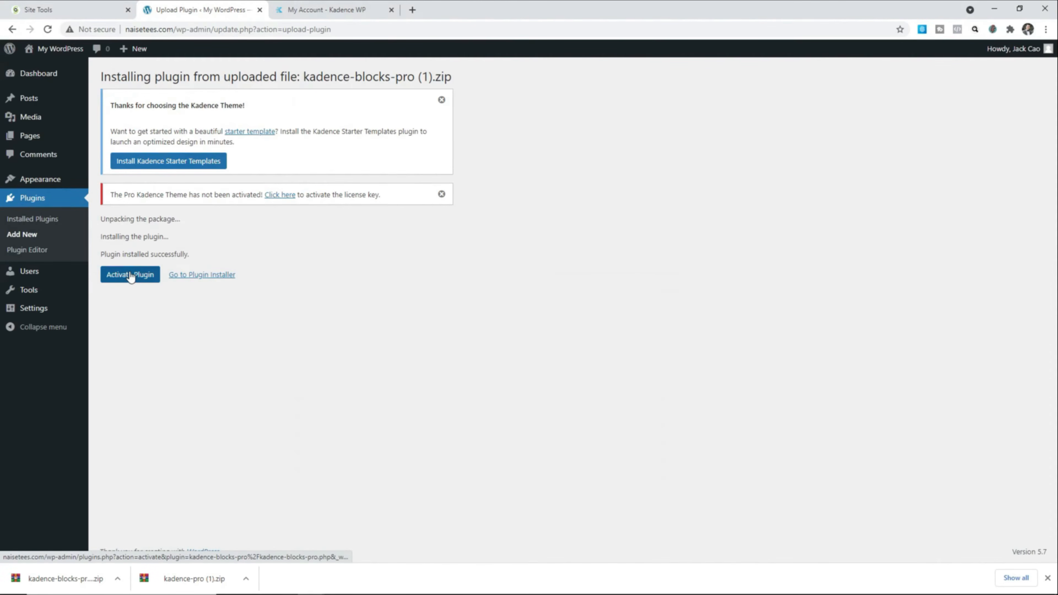
pyautogui.click(130, 275)
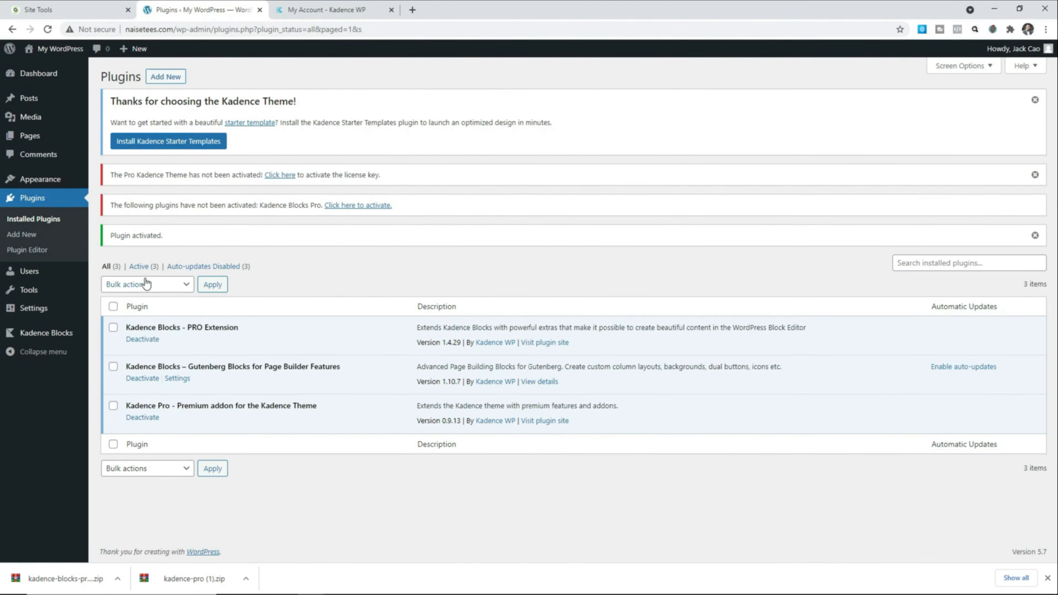
# - Activate the Kadence Pro license with the license key from the Kadence WP account and the license email
pyautogui.click(279, 177)
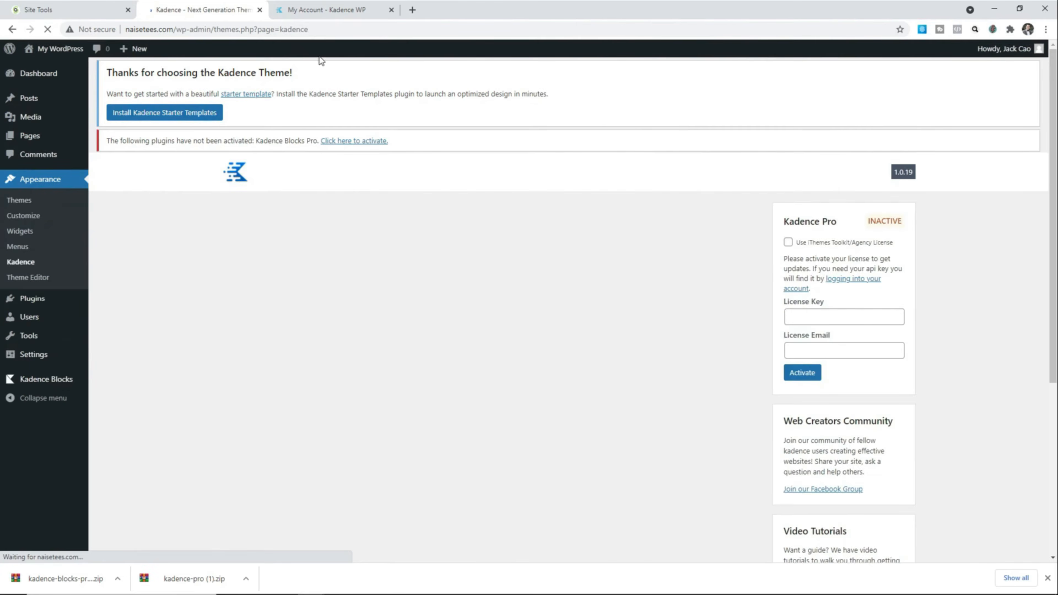
pyautogui.click(338, 11)
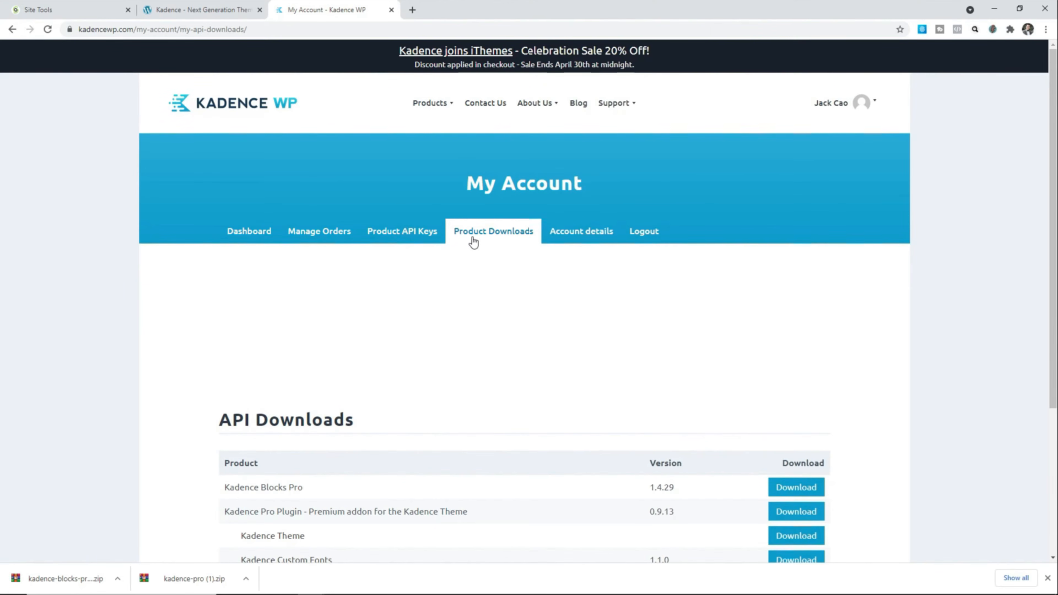
pyautogui.click(213, 12)
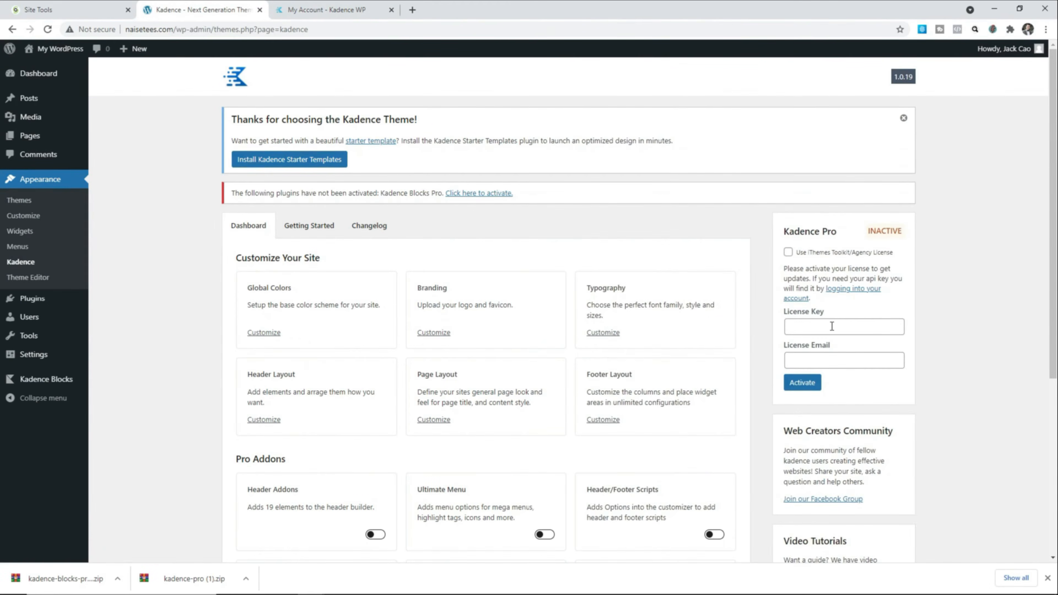
pyautogui.click(840, 359)
pyautogui.click(842, 384)
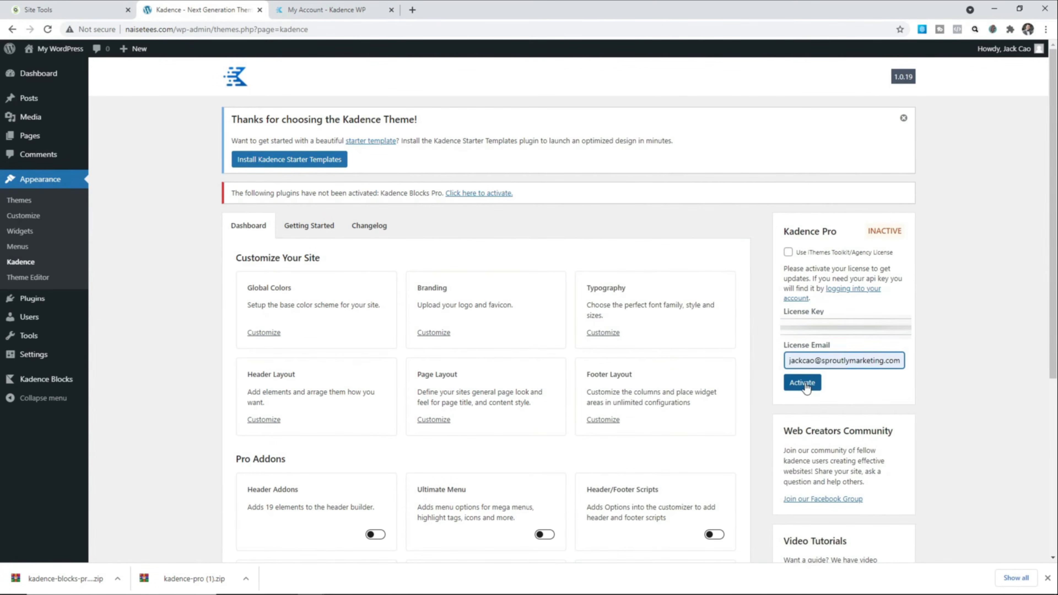
pyautogui.click(804, 384)
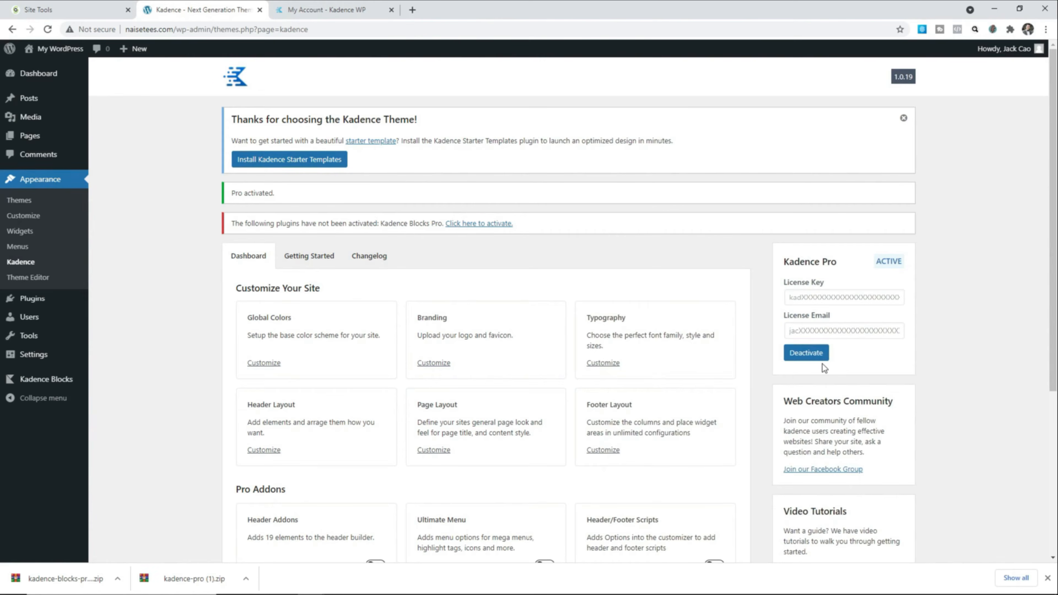
# - Activate the Kadence Blocks Pro license with the API license key from the Kadence WP account and the license email
pyautogui.click(494, 228)
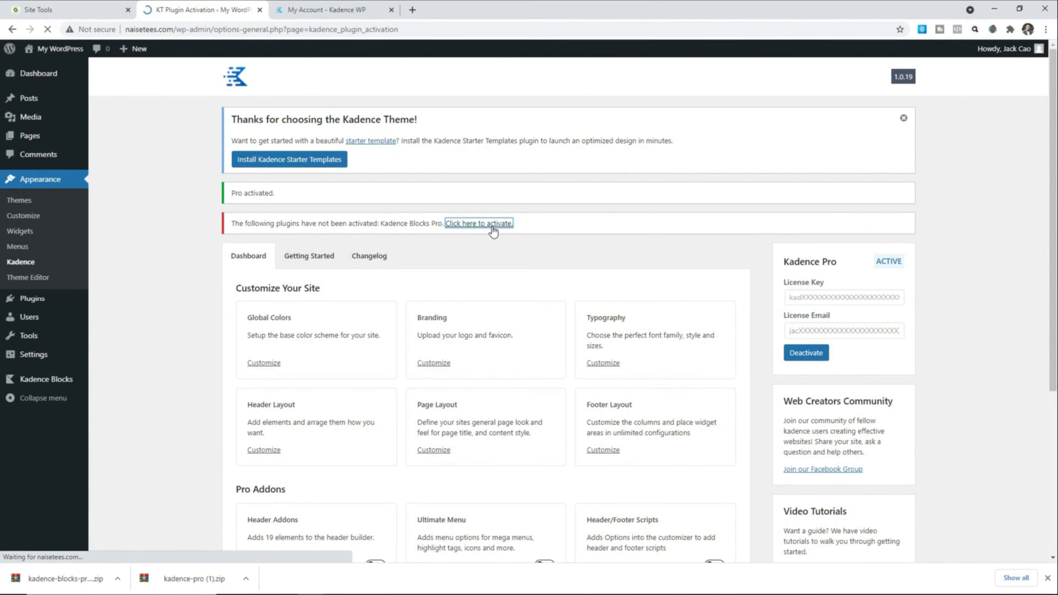
pyautogui.click(323, 10)
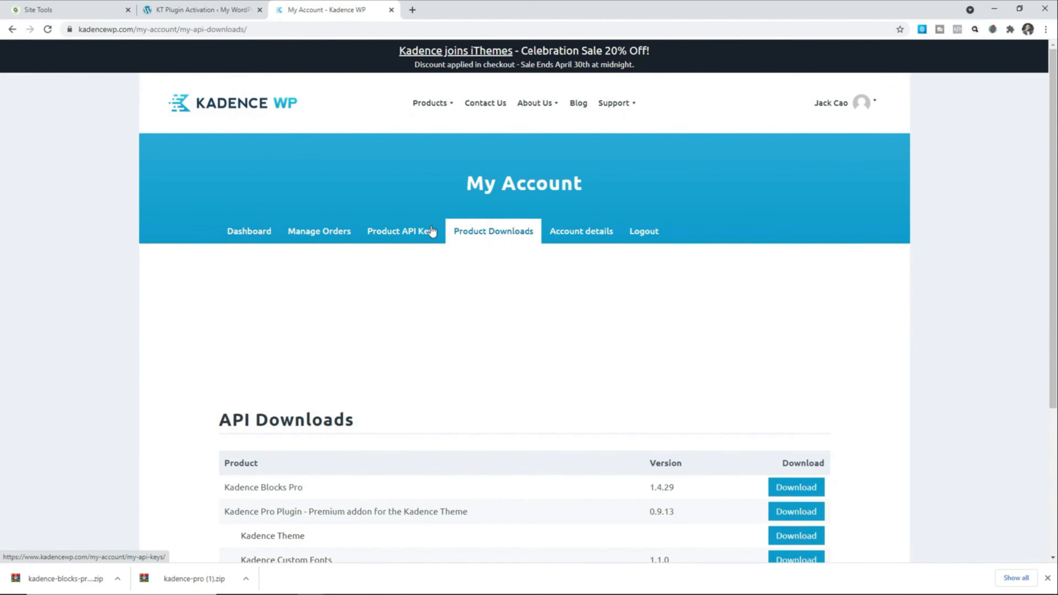
pyautogui.click(196, 9)
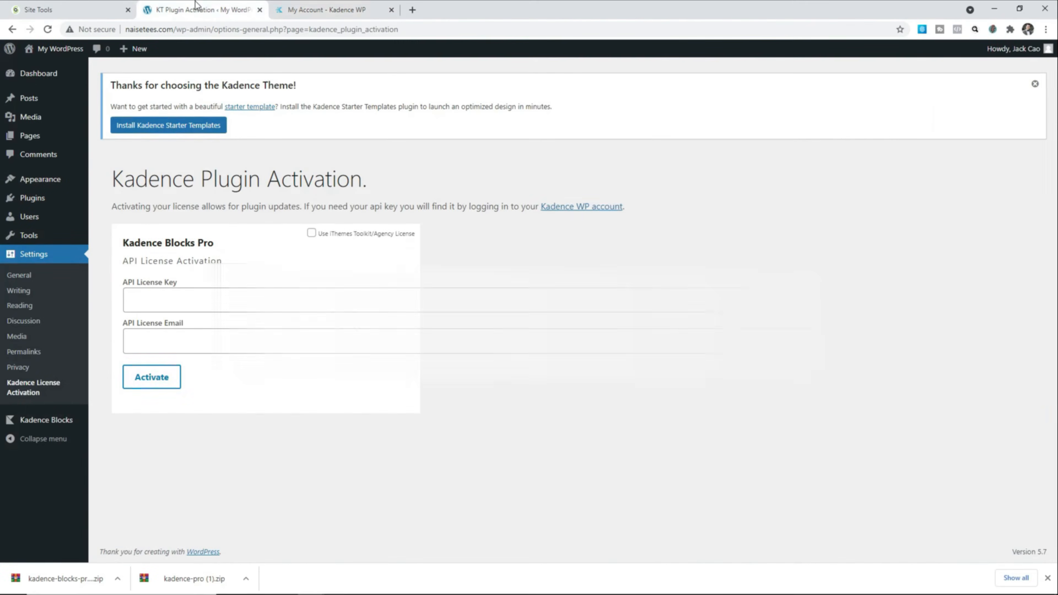
pyautogui.click(171, 299)
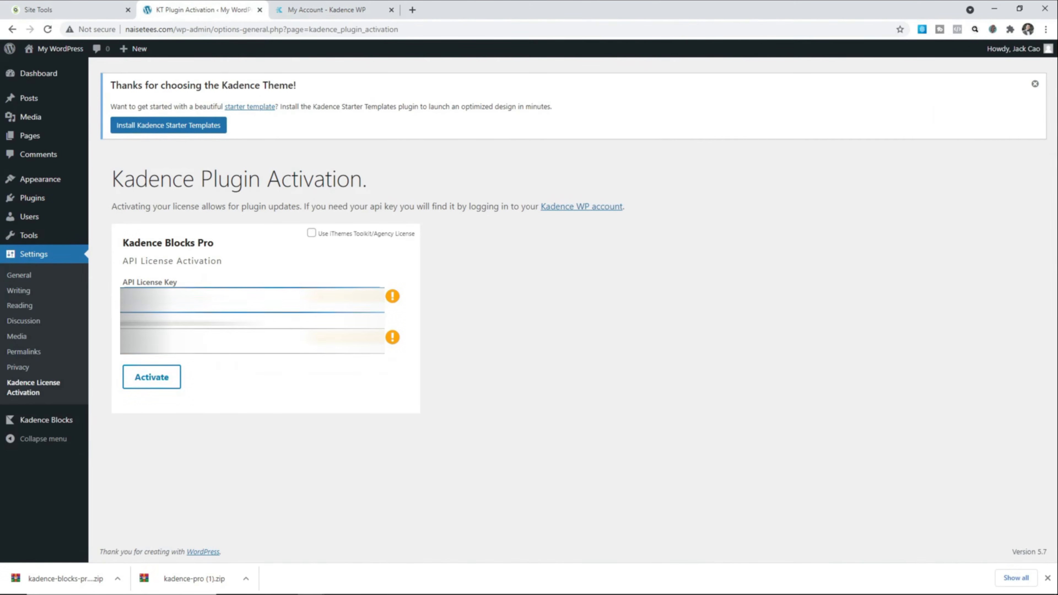
pyautogui.hotkey('ctrl', 'v')
pyautogui.click(187, 341)
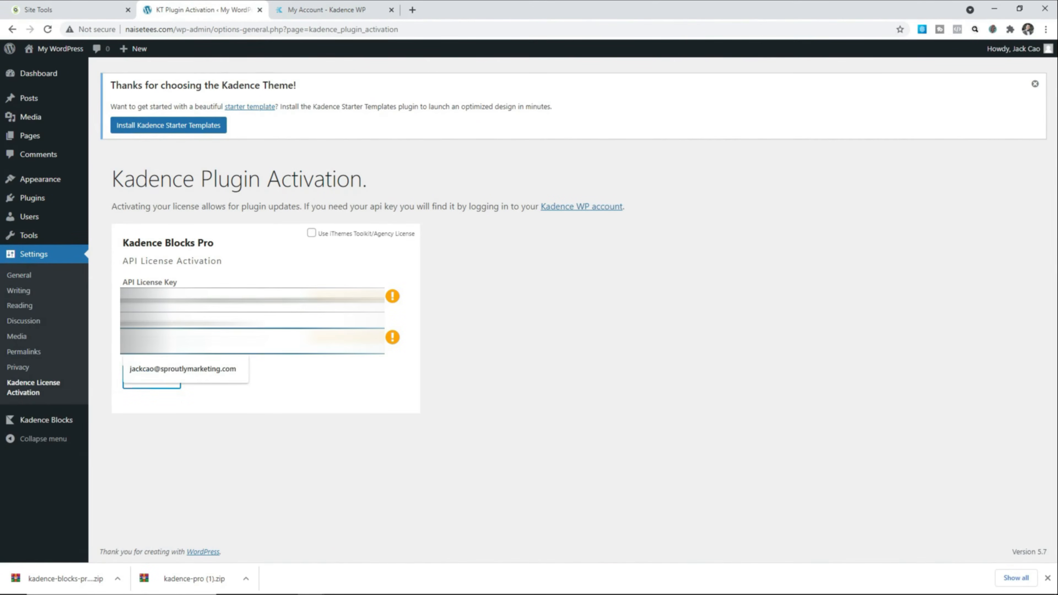
pyautogui.click(179, 368)
pyautogui.click(153, 381)
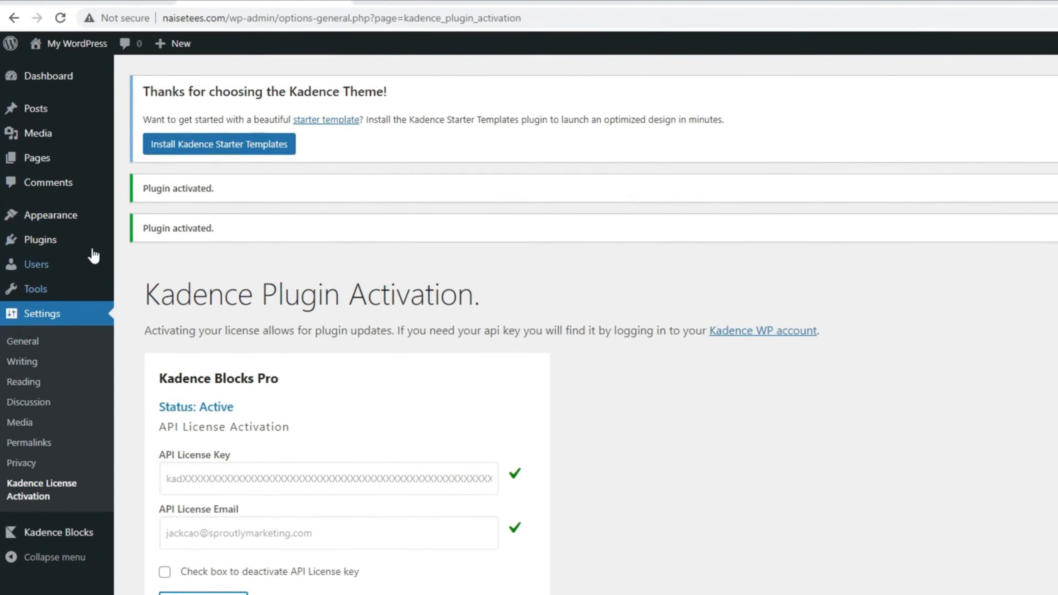
# - Create the post categories Finance, Health, Photography and Travel
pyautogui.moveTo(30, 100)
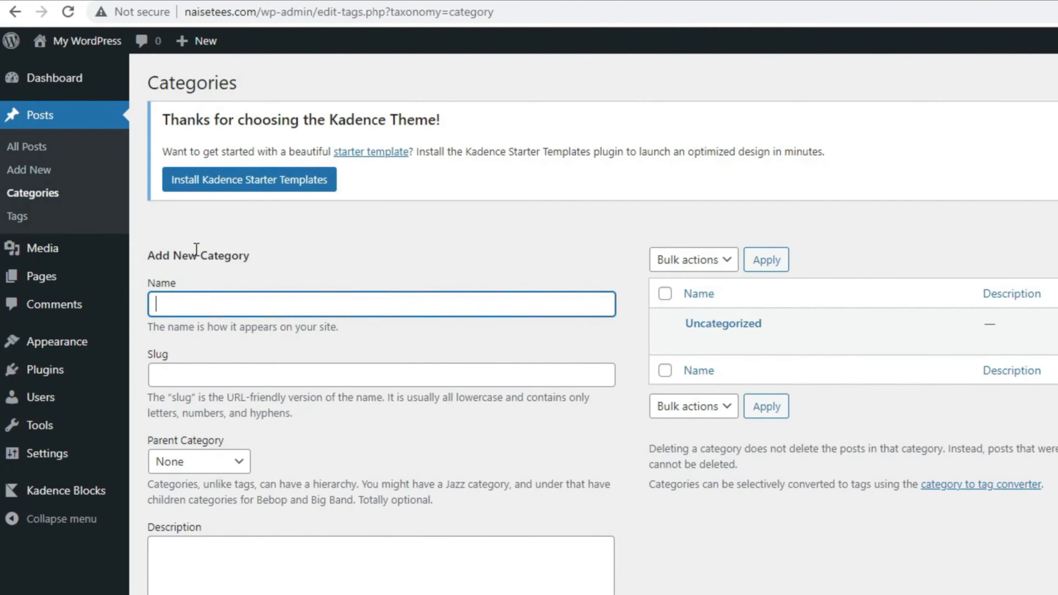
pyautogui.write('Finance')
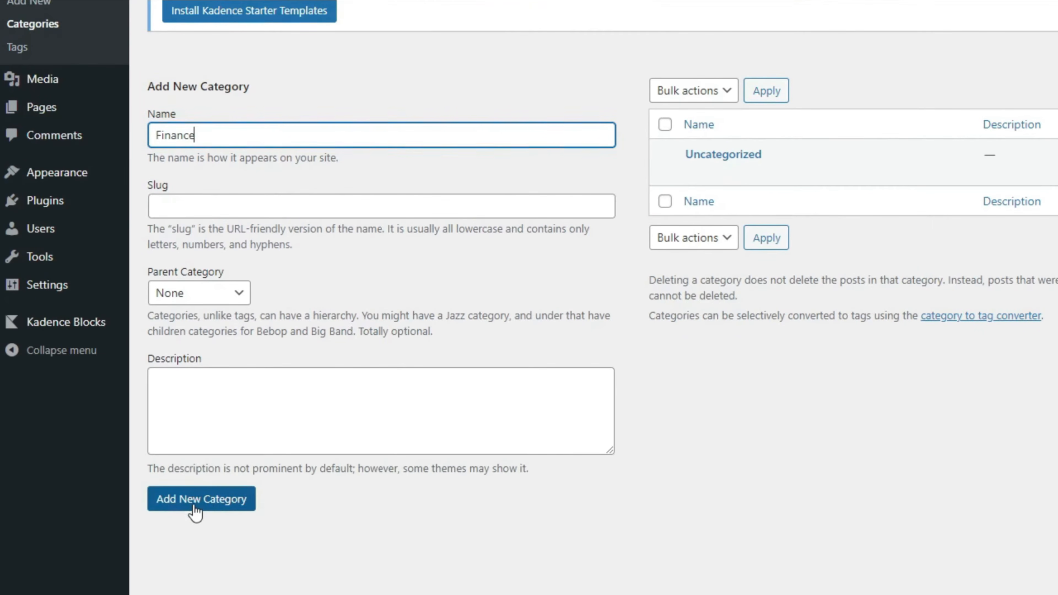
pyautogui.click(195, 503)
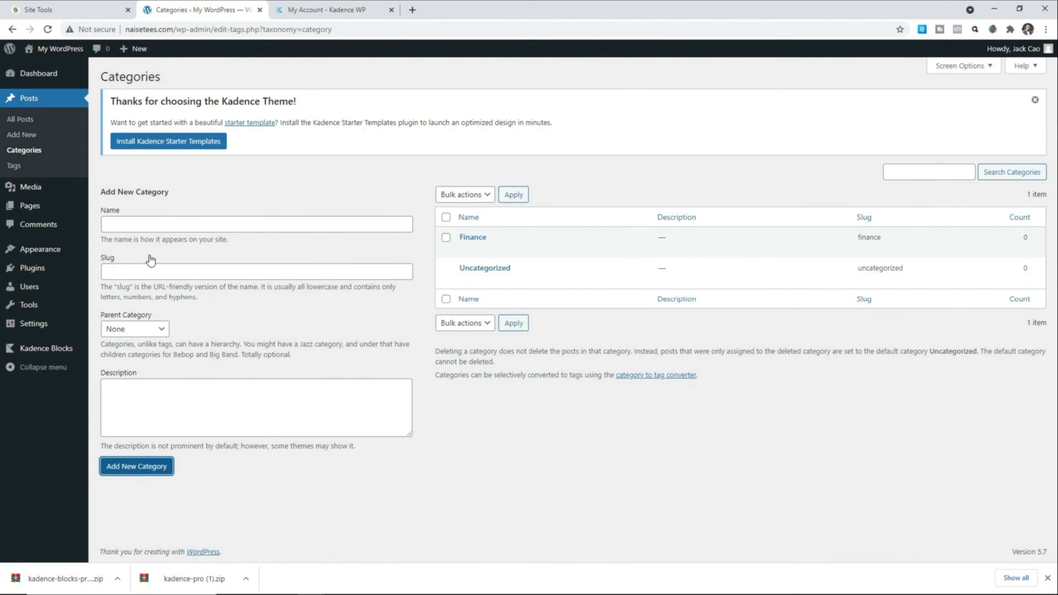
pyautogui.click(235, 128)
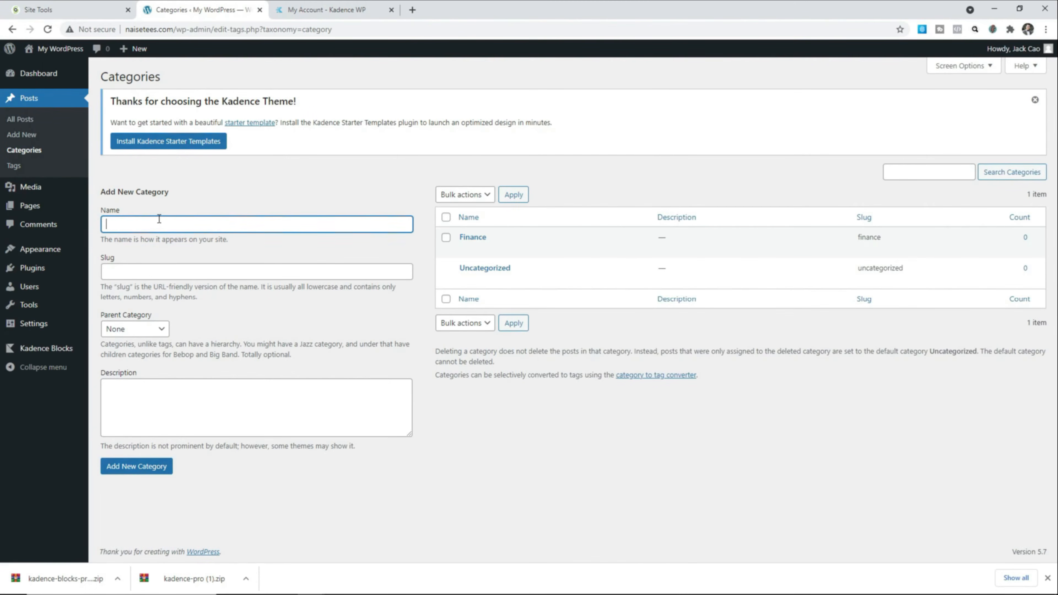
pyautogui.click(142, 467)
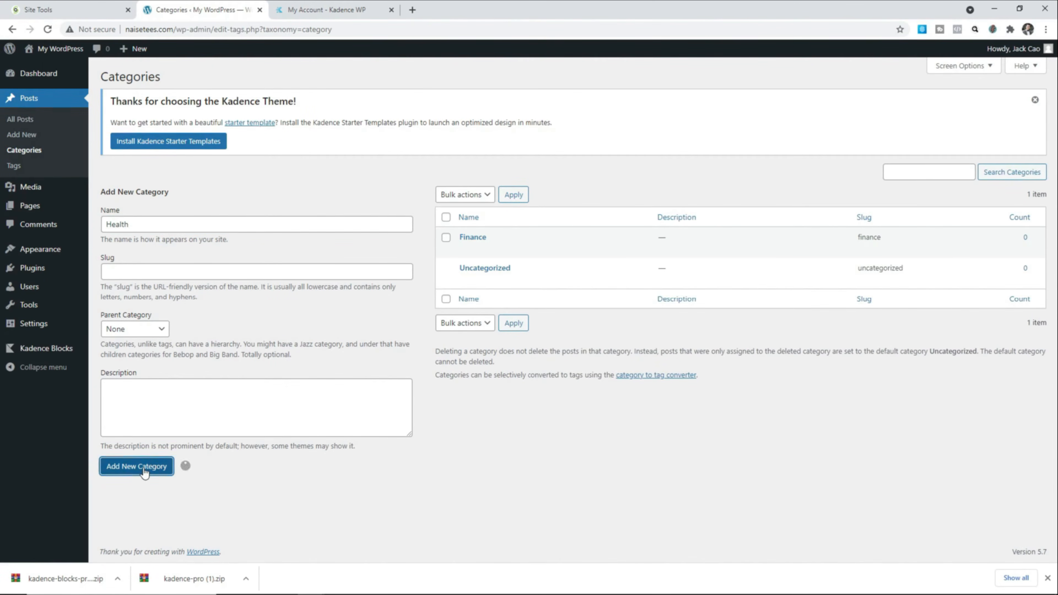
pyautogui.click(143, 217)
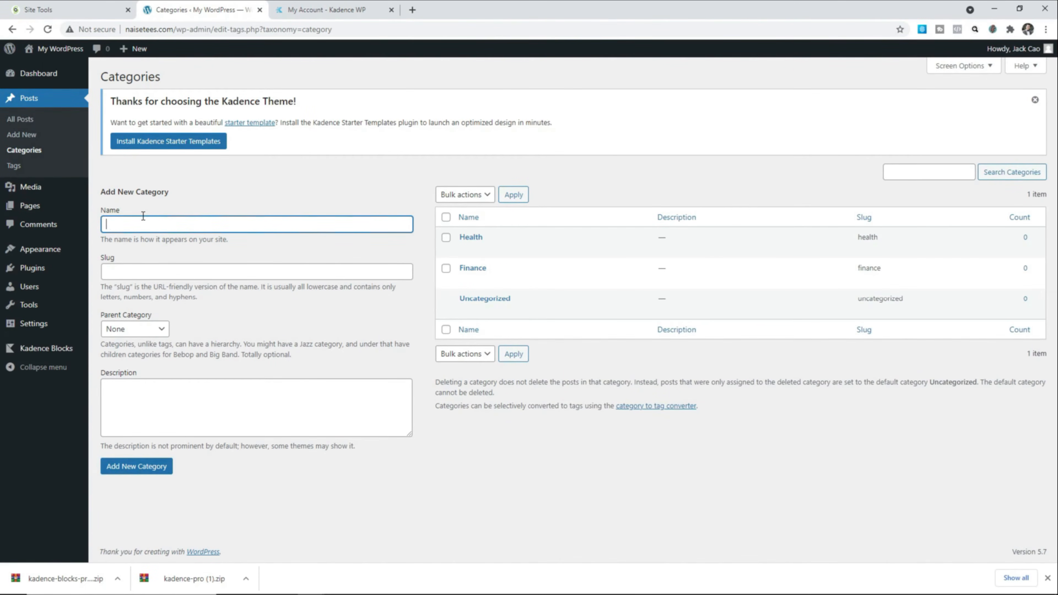
pyautogui.write('Photography')
pyautogui.click(133, 465)
pyautogui.click(148, 222)
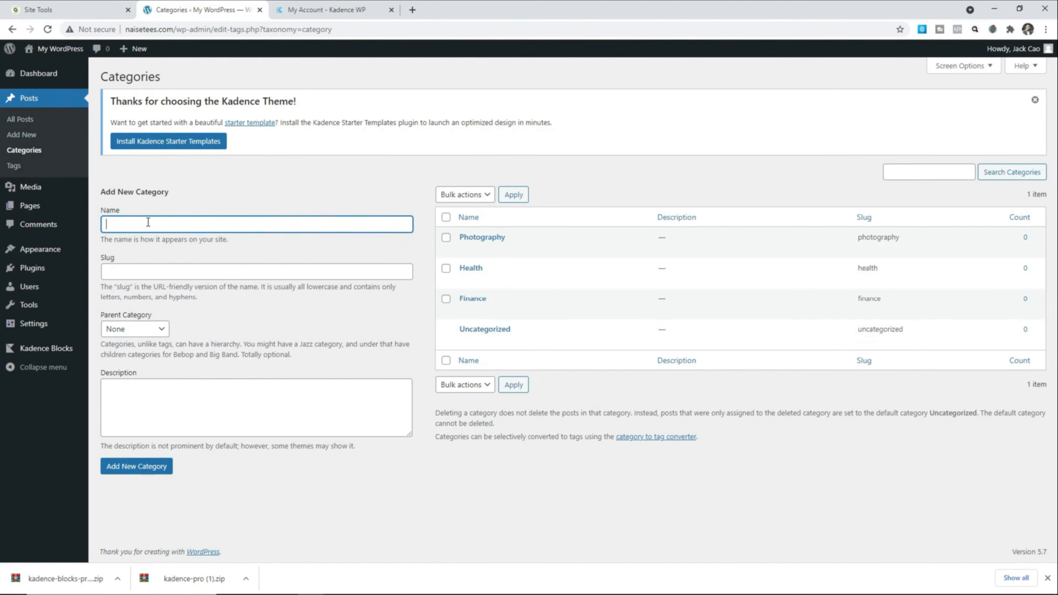
pyautogui.click(135, 469)
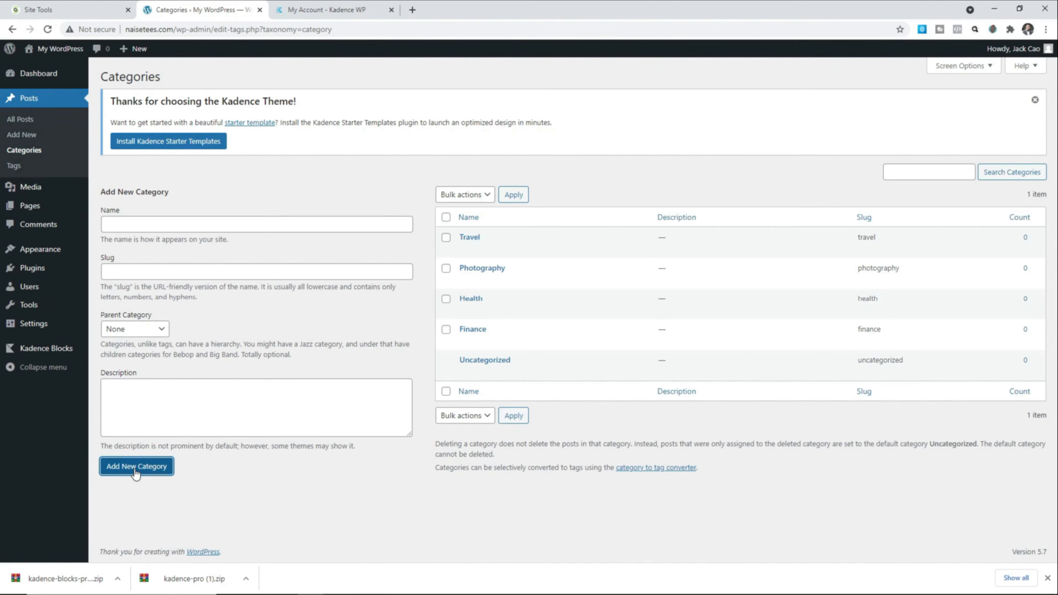
# - Create a new post titled "Top Investment Trends" and paste placeholder Latin paragraphs as its body text
pyautogui.click(34, 122)
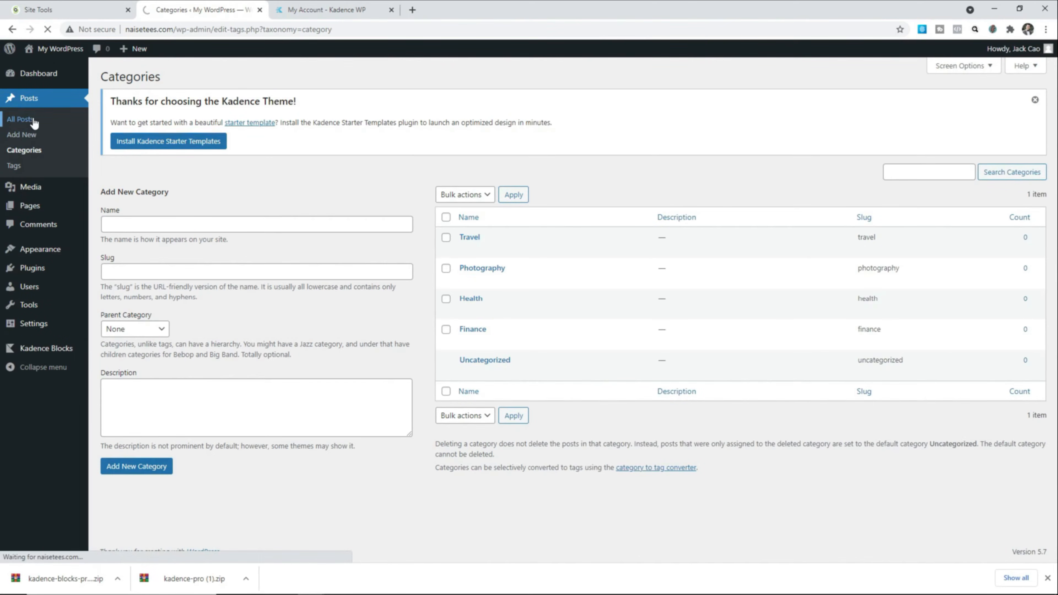
pyautogui.click(162, 81)
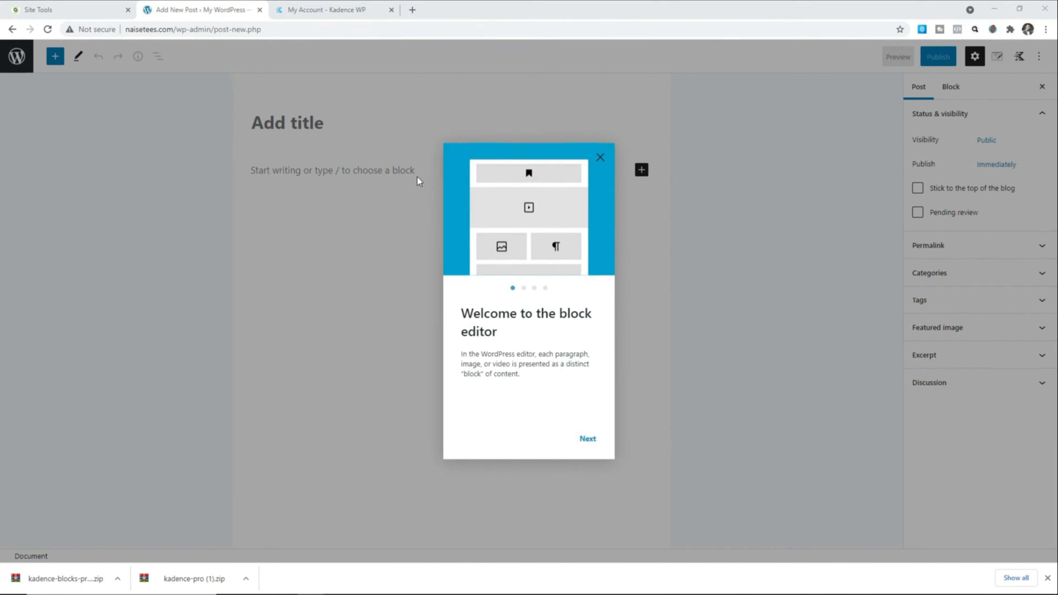
pyautogui.click(599, 155)
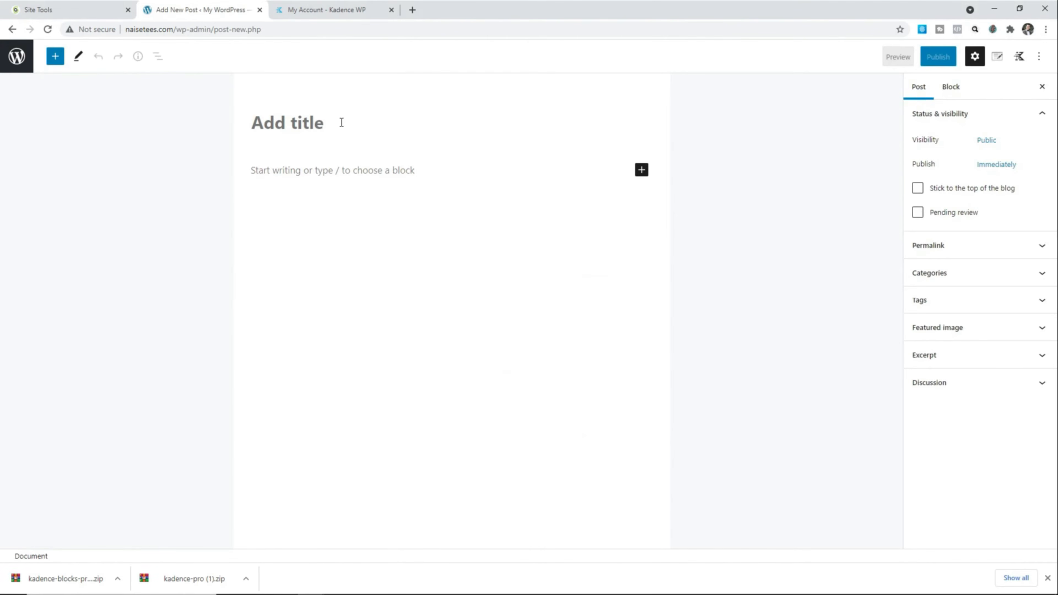
pyautogui.write('Top Investment Trends')
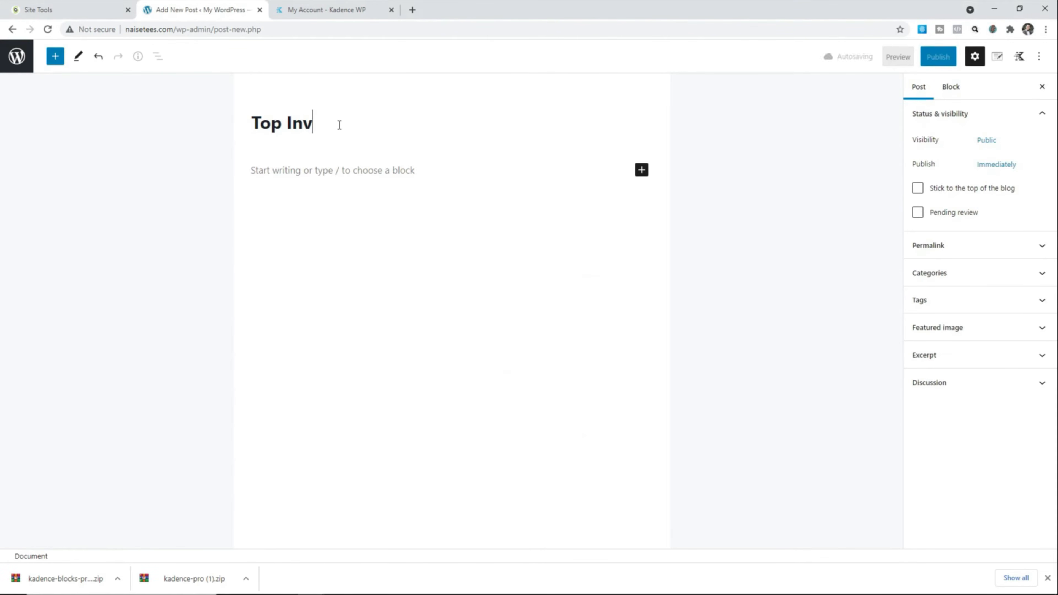
pyautogui.click(344, 172)
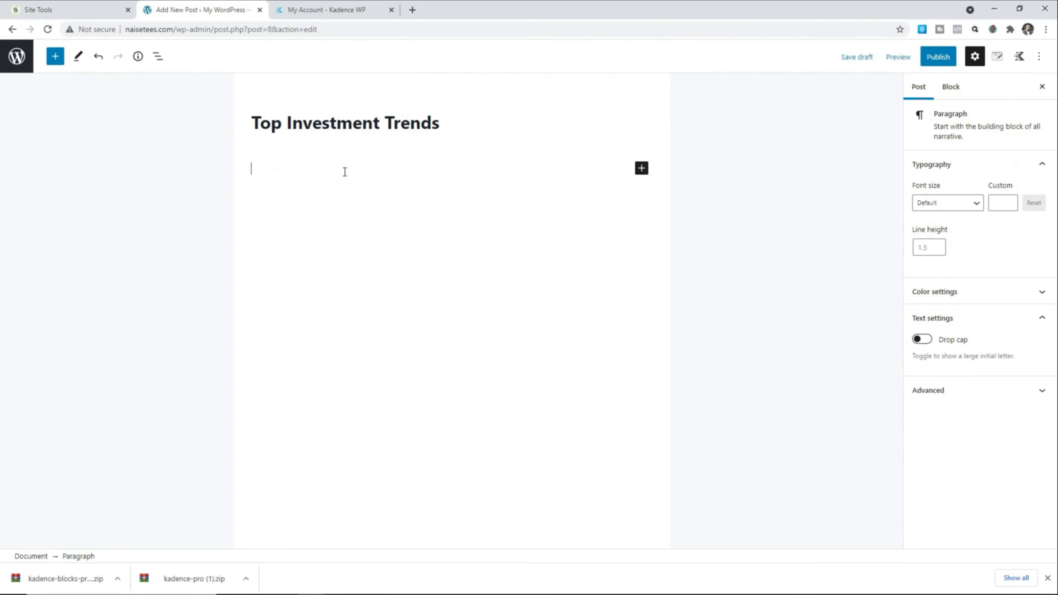
pyautogui.hotkey('ctrl', 'v')
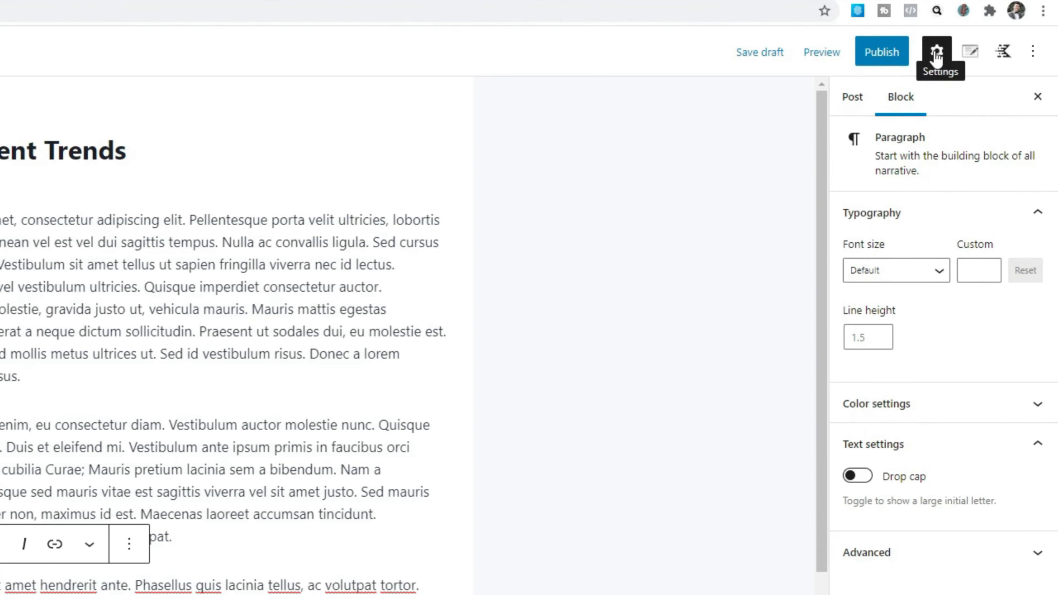
# - Upload the finances-paper photo from the computer and set it as the post's featured image
pyautogui.click(851, 96)
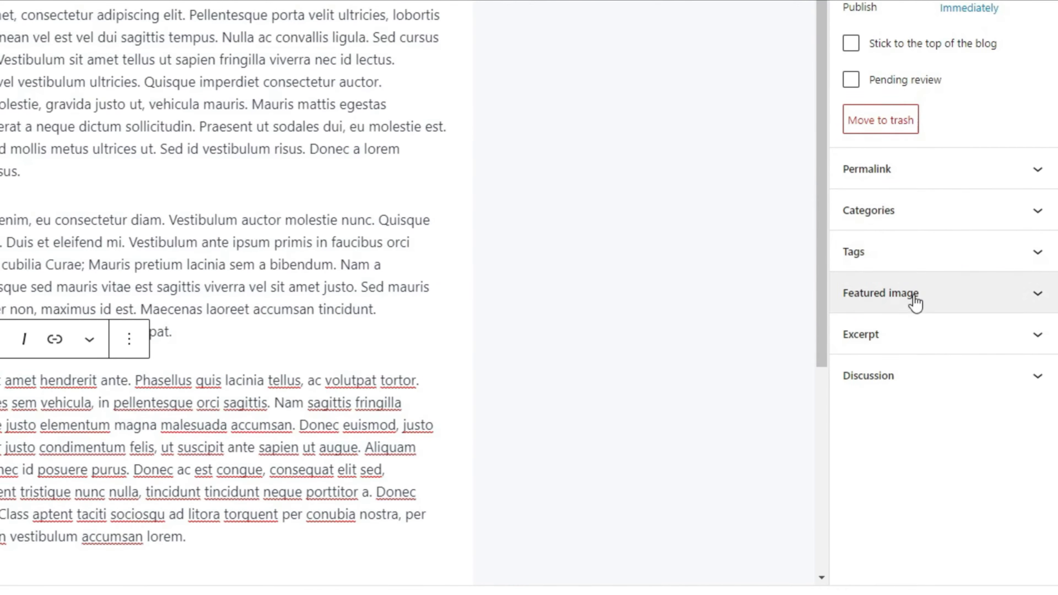
pyautogui.click(912, 297)
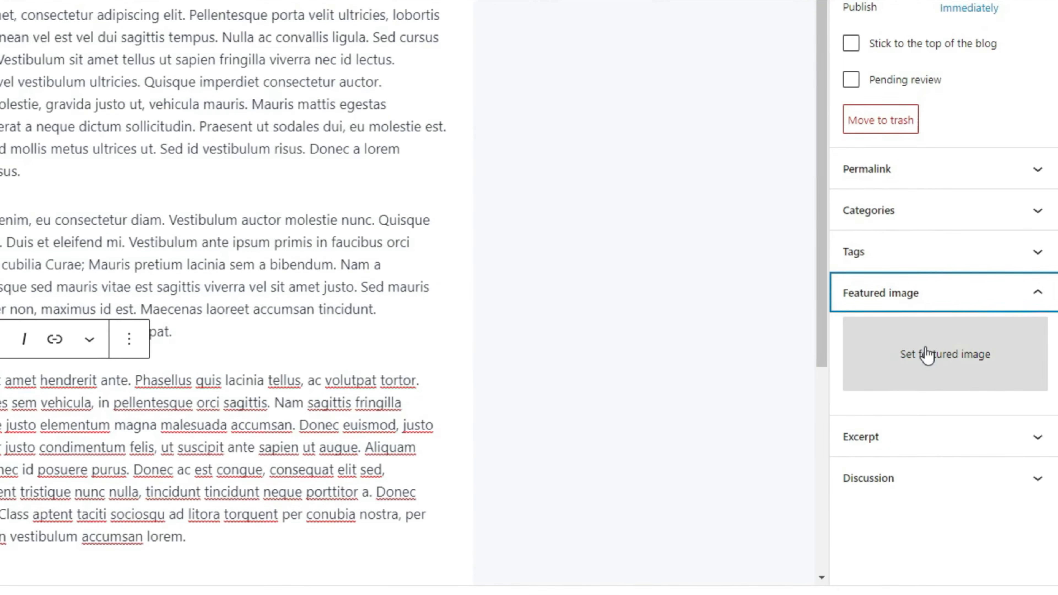
pyautogui.click(923, 348)
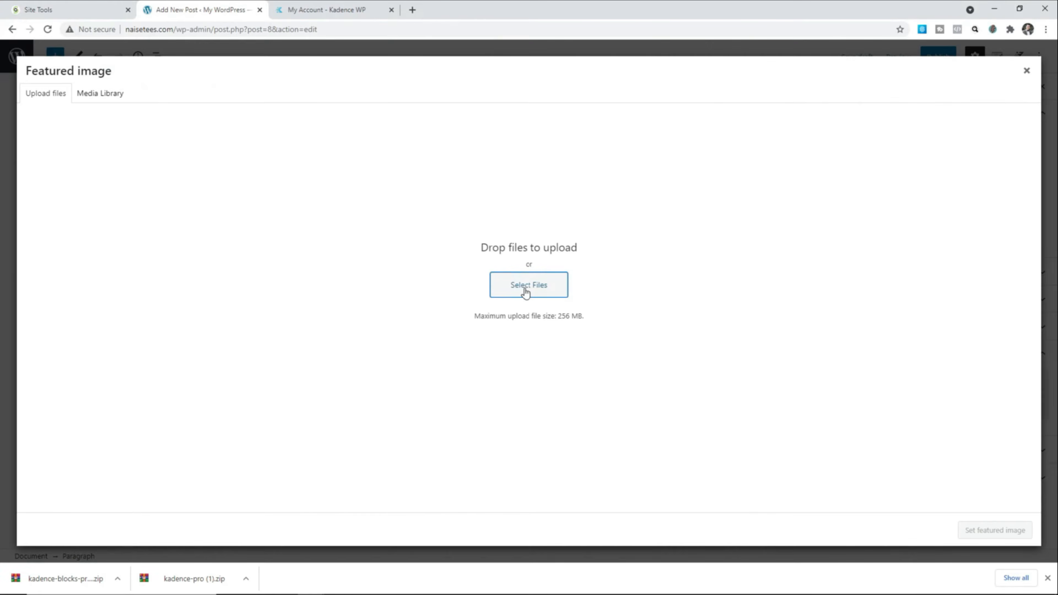
pyautogui.click(525, 287)
pyautogui.doubleClick(191, 125)
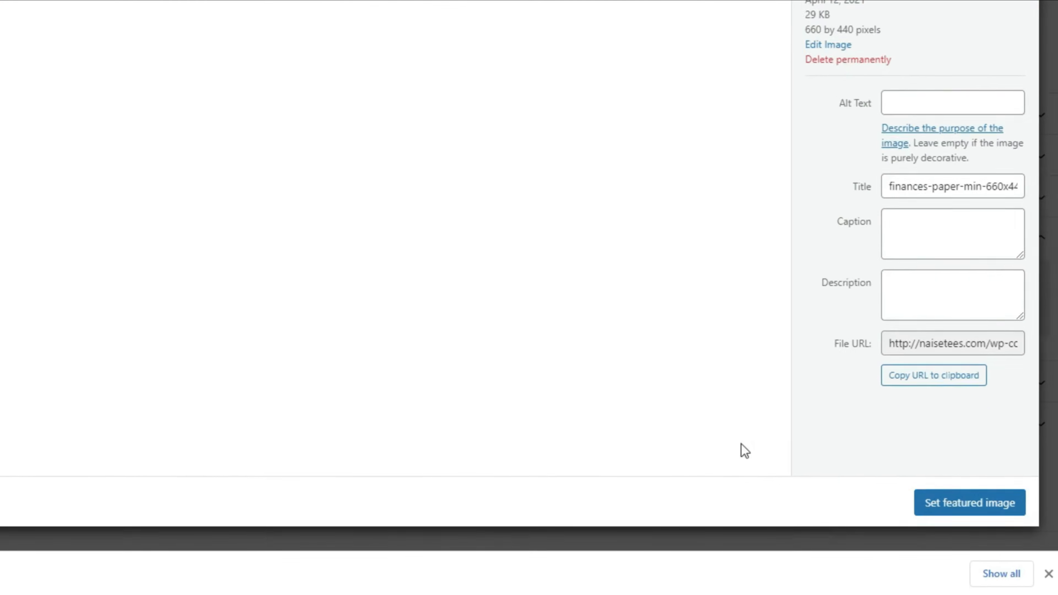
pyautogui.click(954, 505)
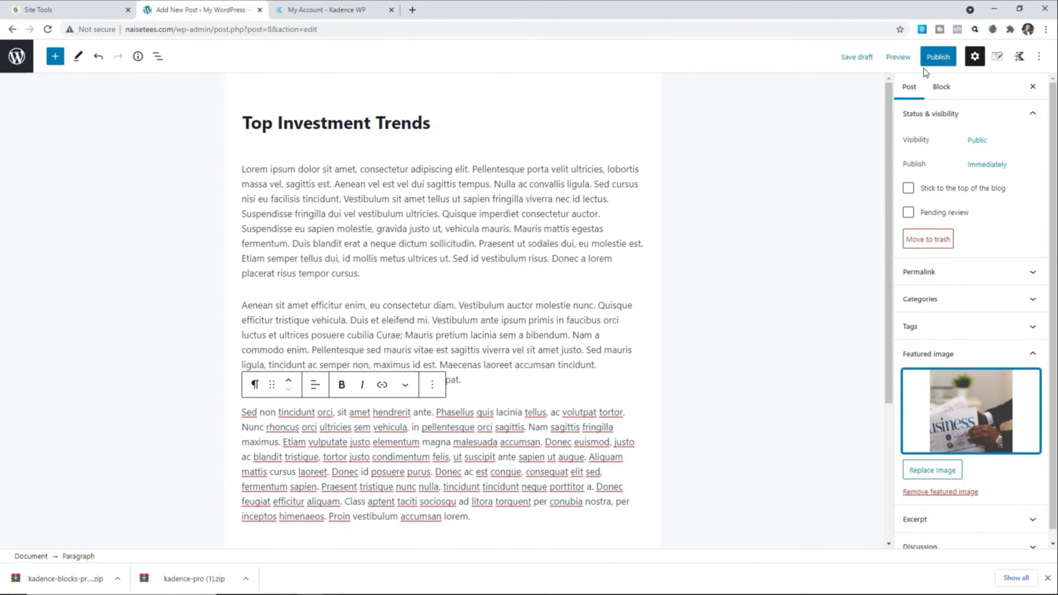
# - Publish the "Top Investment Trends" post and return to its settings
pyautogui.click(934, 58)
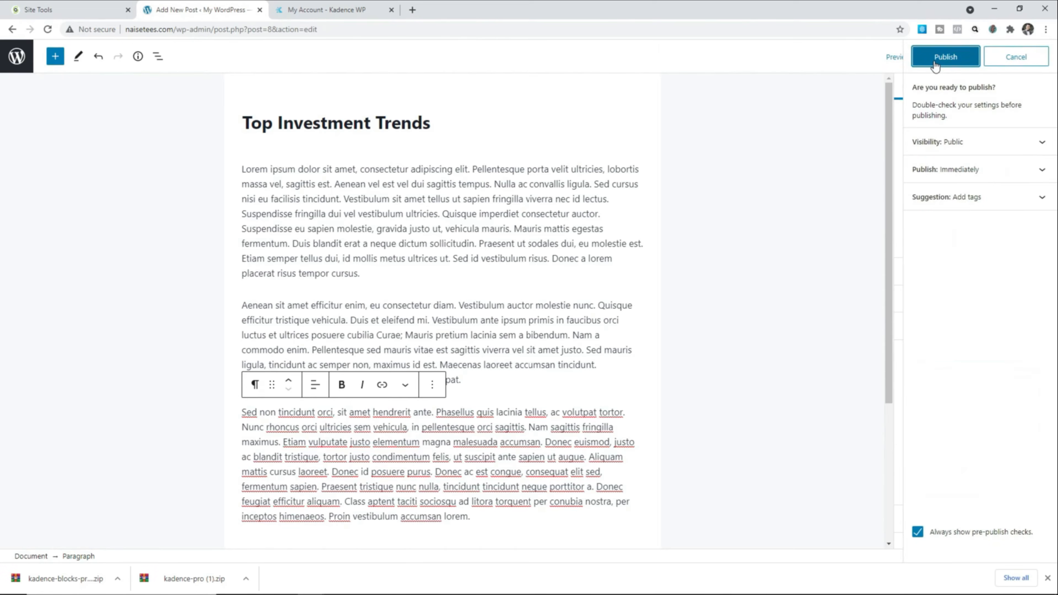
pyautogui.click(935, 64)
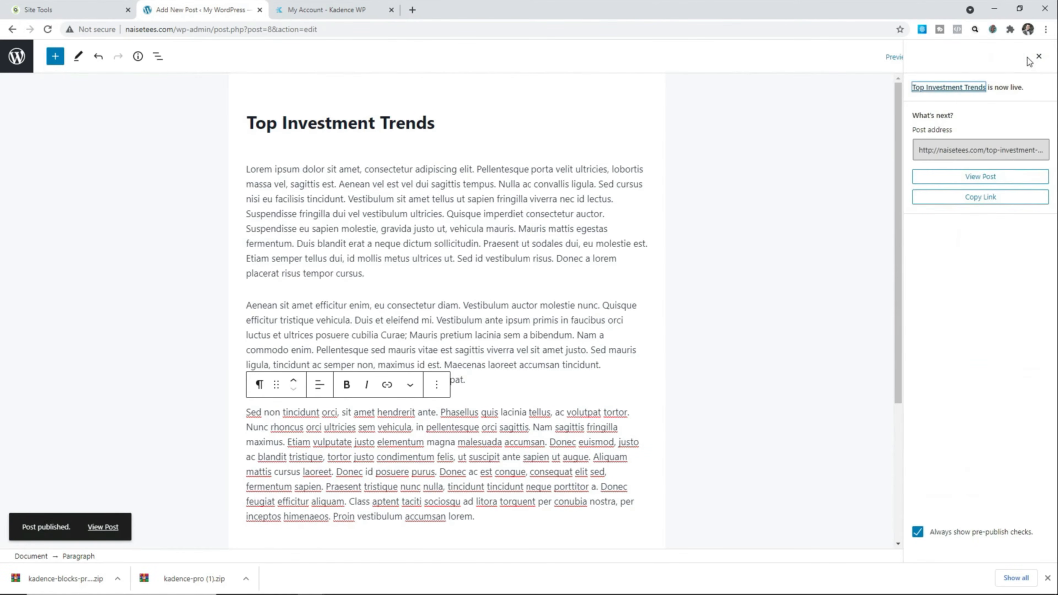
pyautogui.click(1038, 56)
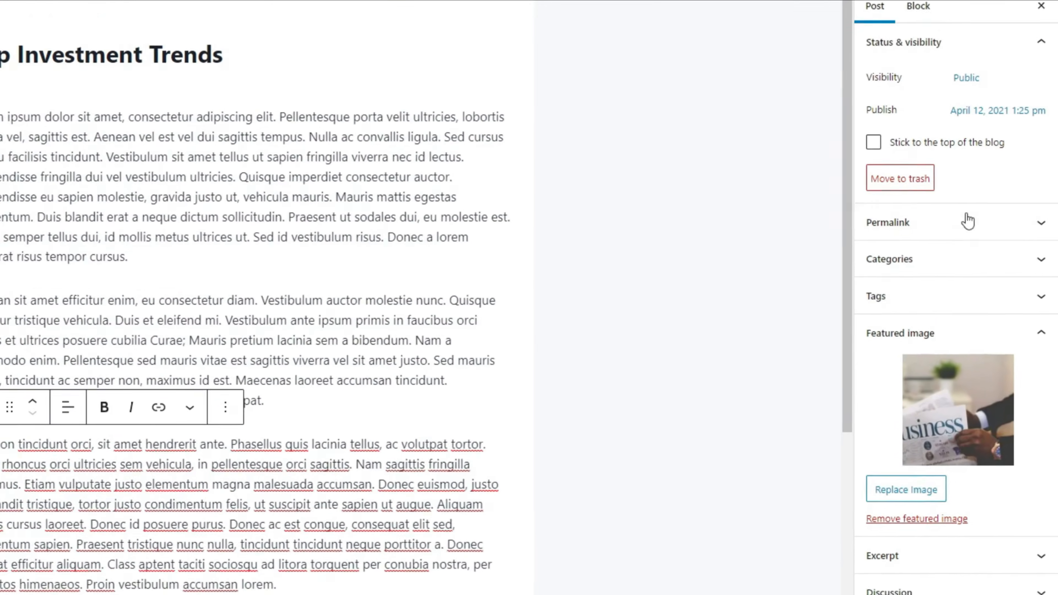
# - Change the post's category from Uncategorized to Finance and update the published post
pyautogui.click(984, 280)
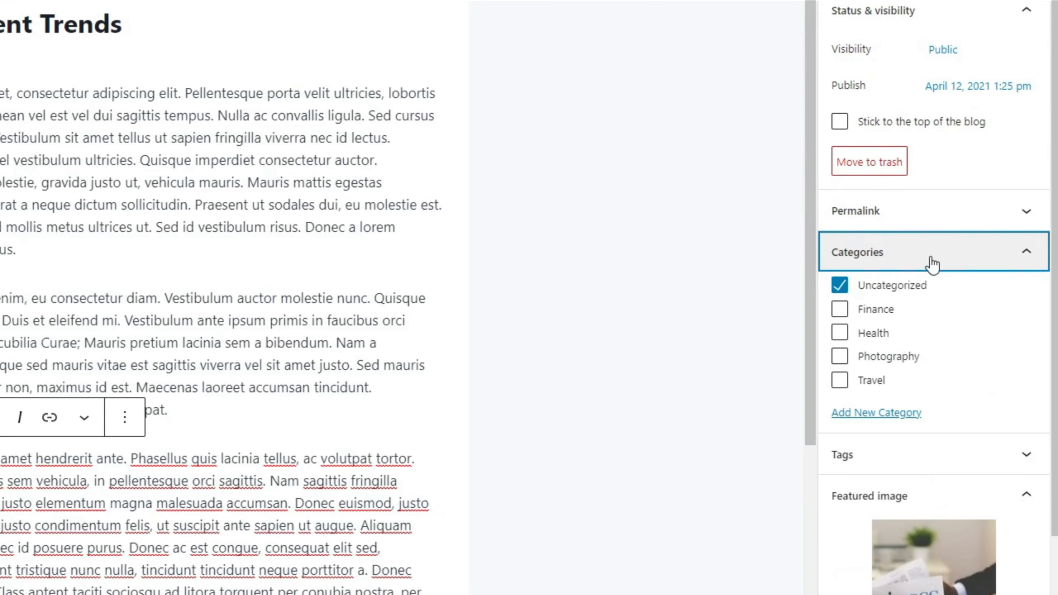
pyautogui.click(838, 285)
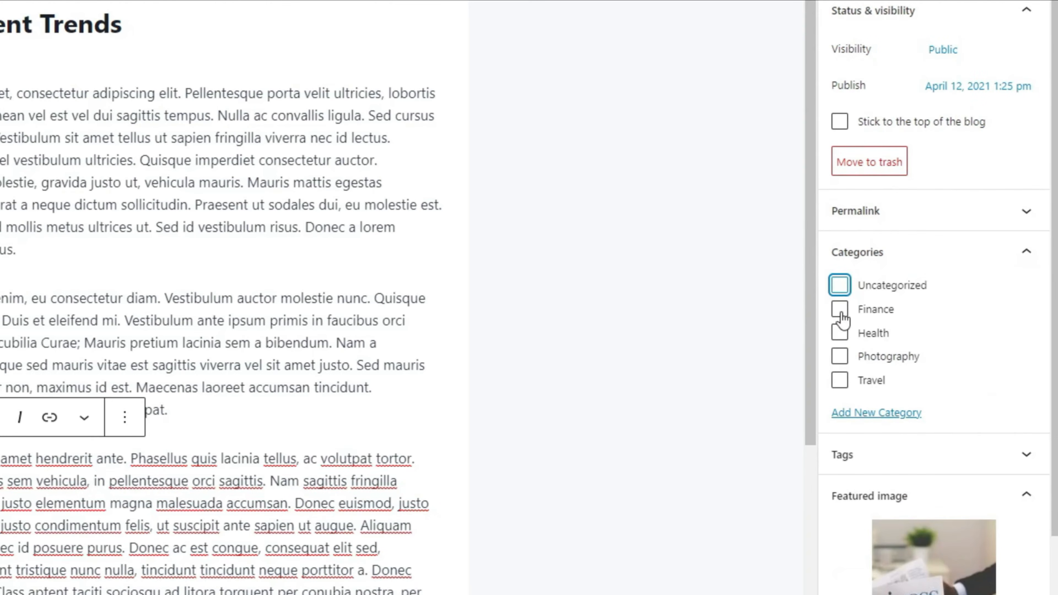
pyautogui.click(839, 313)
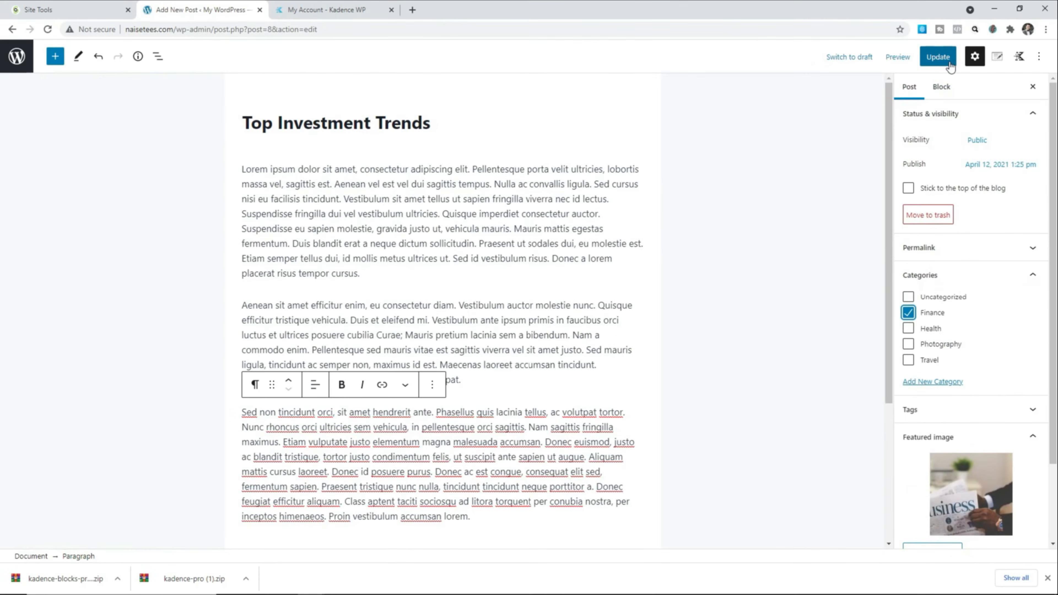
pyautogui.click(938, 57)
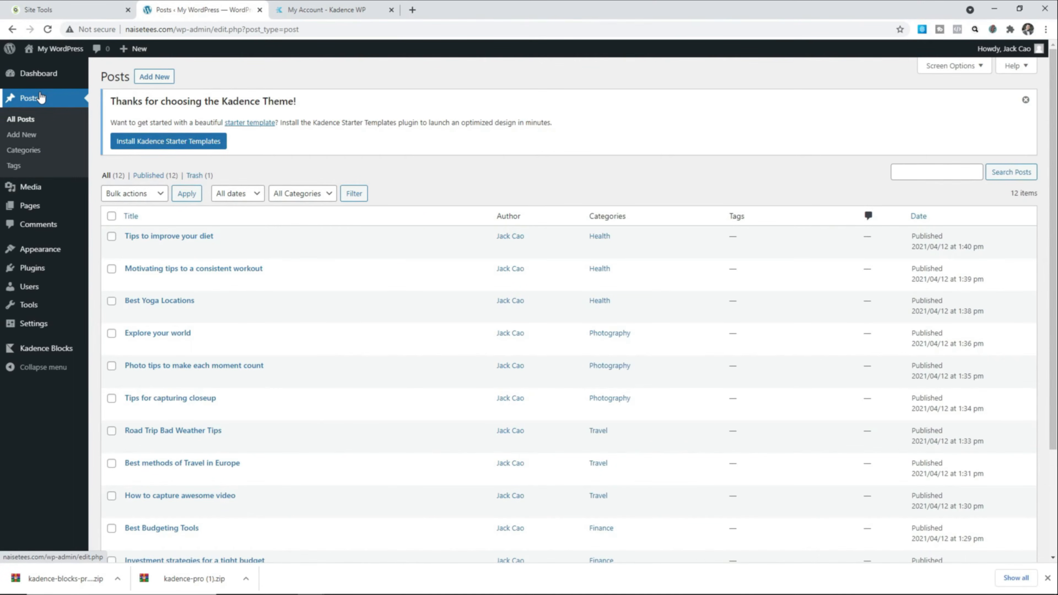
# - Review the list of blog posts and open the general color settings in the theme customizer
pyautogui.scroll(-3, 389, 194)
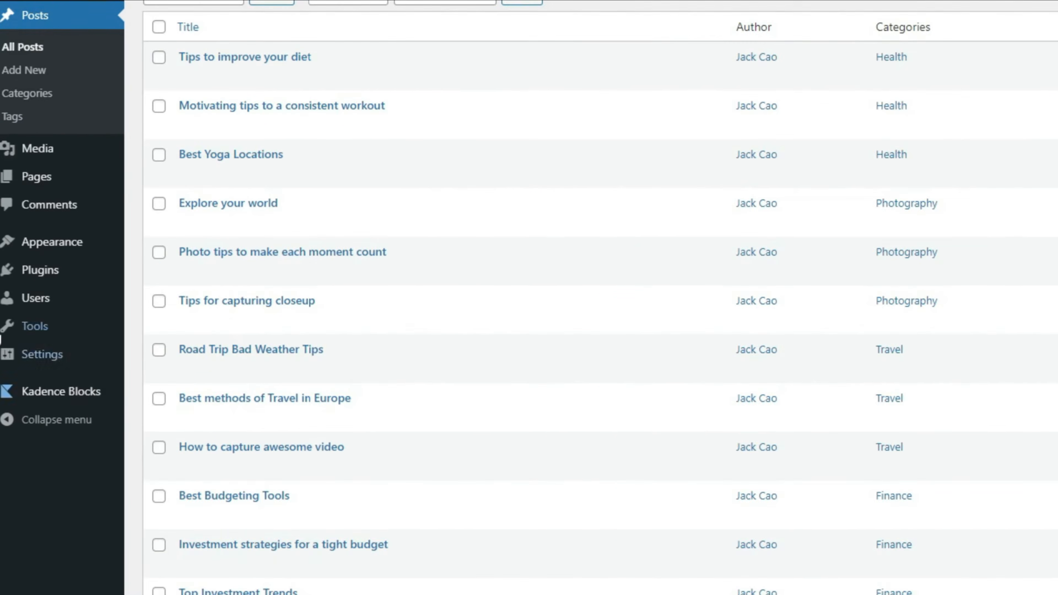
pyautogui.moveTo(25, 252)
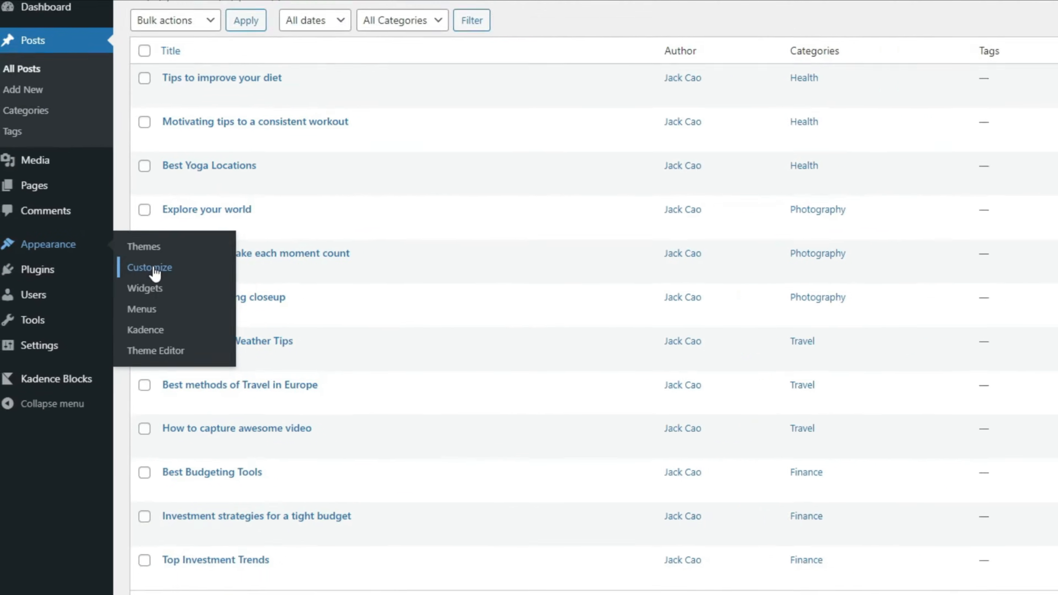
pyautogui.click(166, 268)
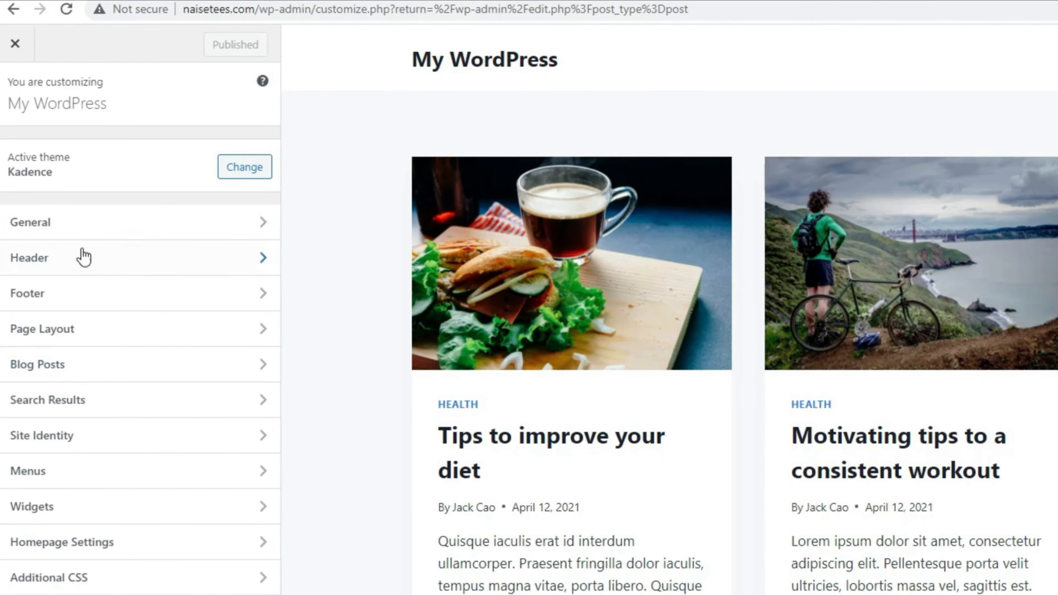
pyautogui.click(54, 171)
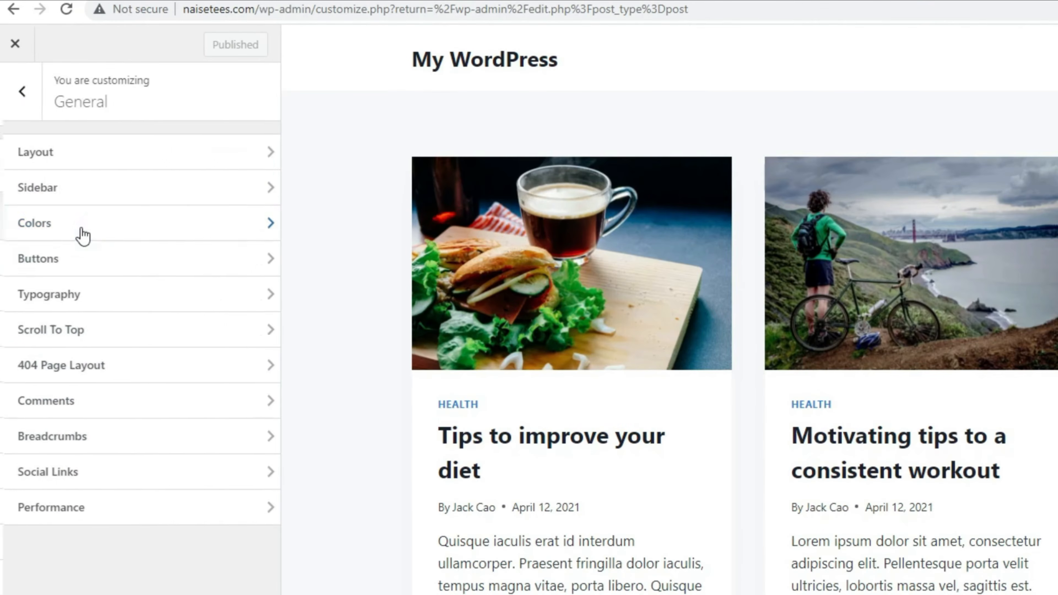
pyautogui.click(84, 237)
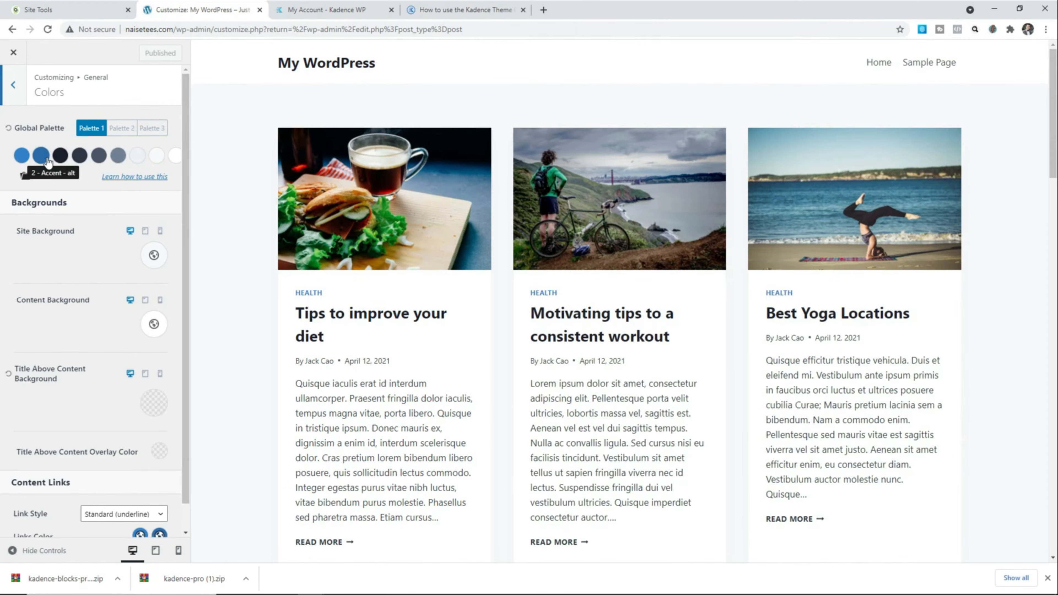
# - Consult the Kadence color palette guide and set the first accent color of Palette 1 to orange FF9200
pyautogui.click(467, 10)
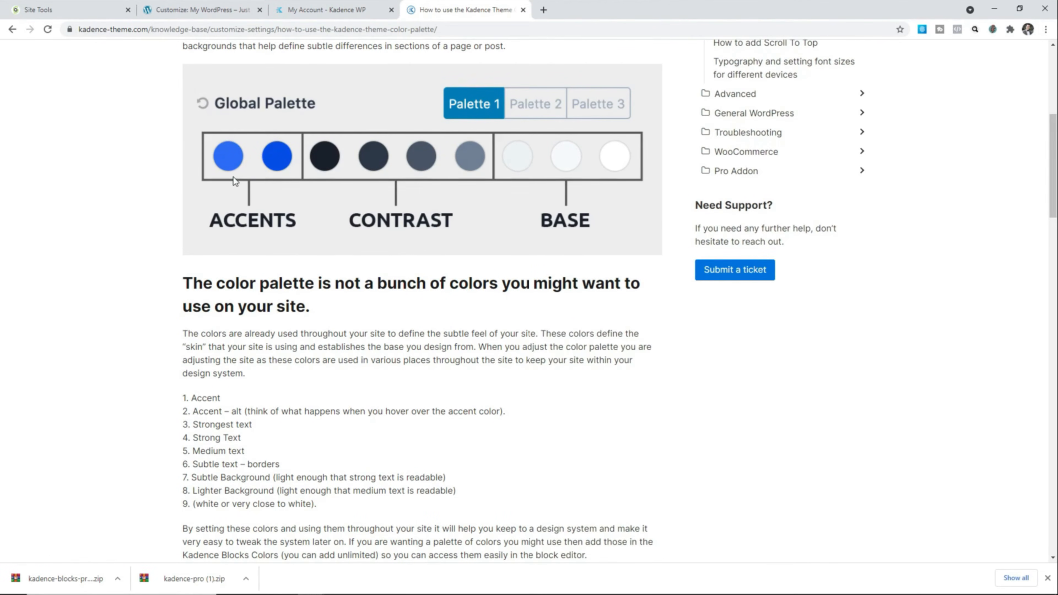
pyautogui.click(187, 14)
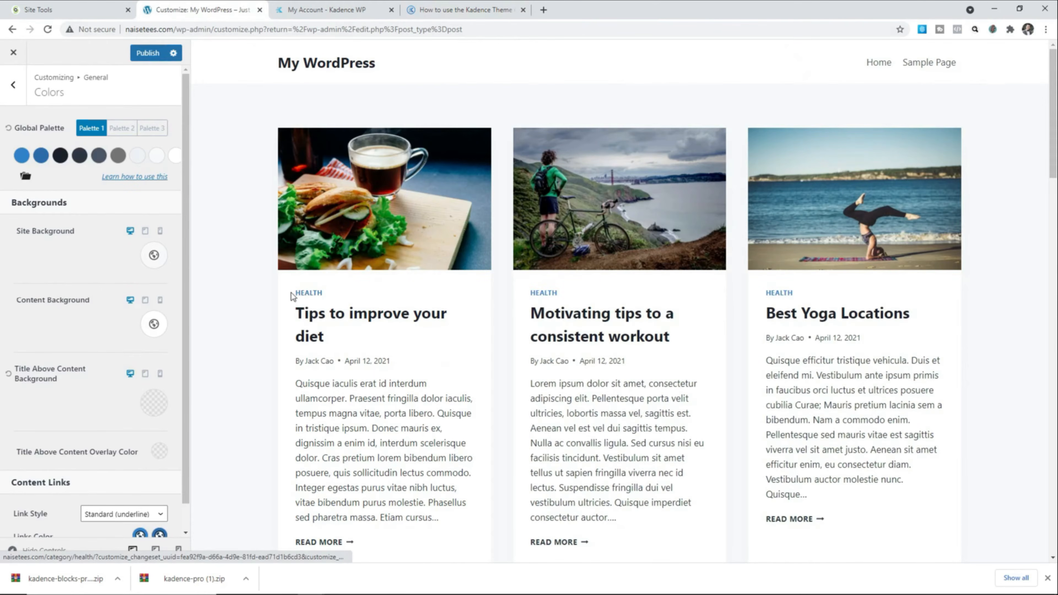
pyautogui.click(21, 156)
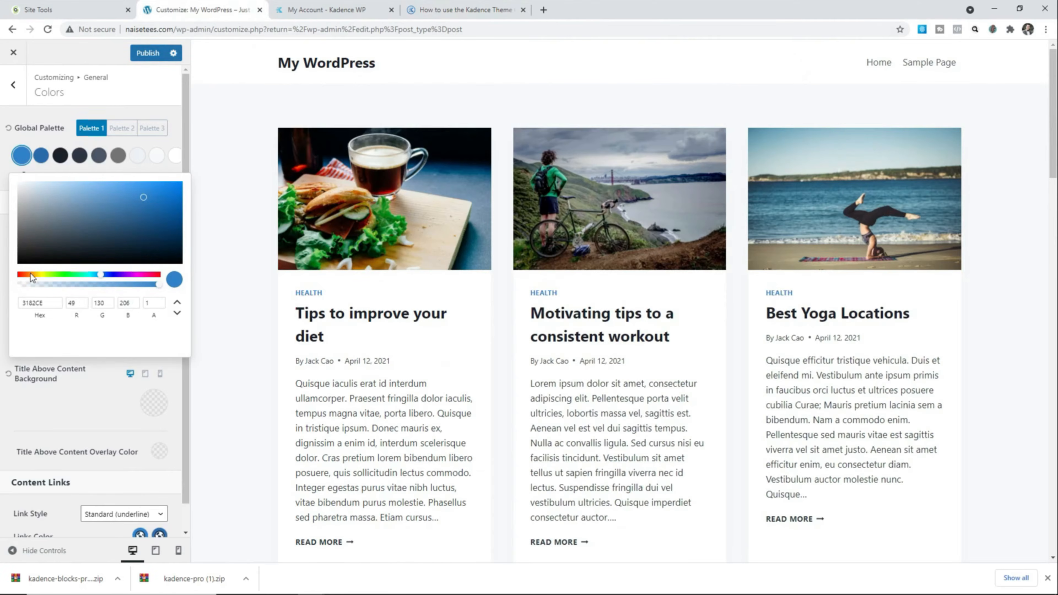
pyautogui.click(31, 275)
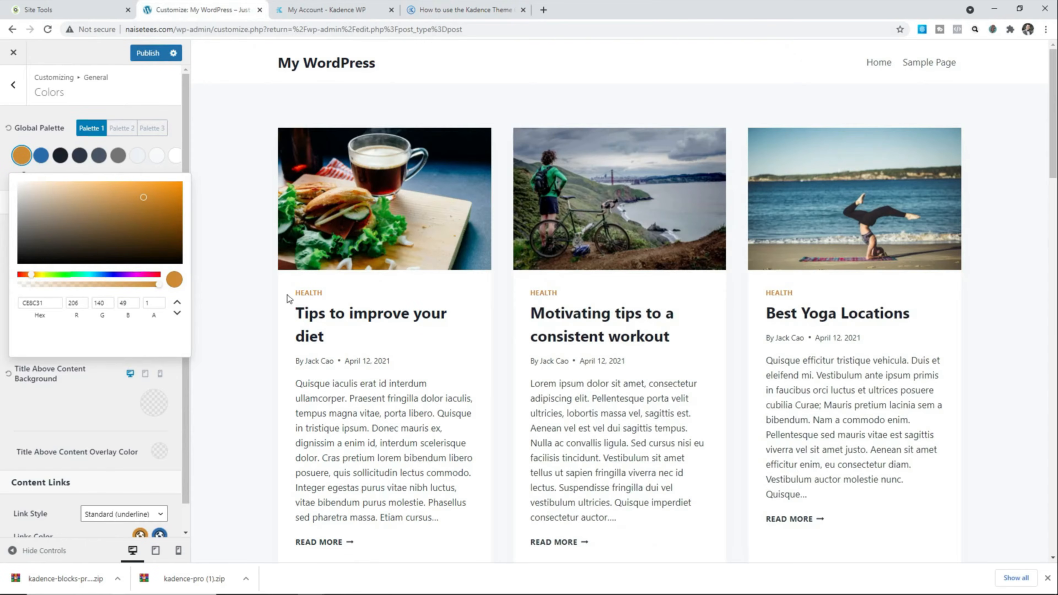
pyautogui.moveTo(100, 208); pyautogui.dragTo(193, 191)
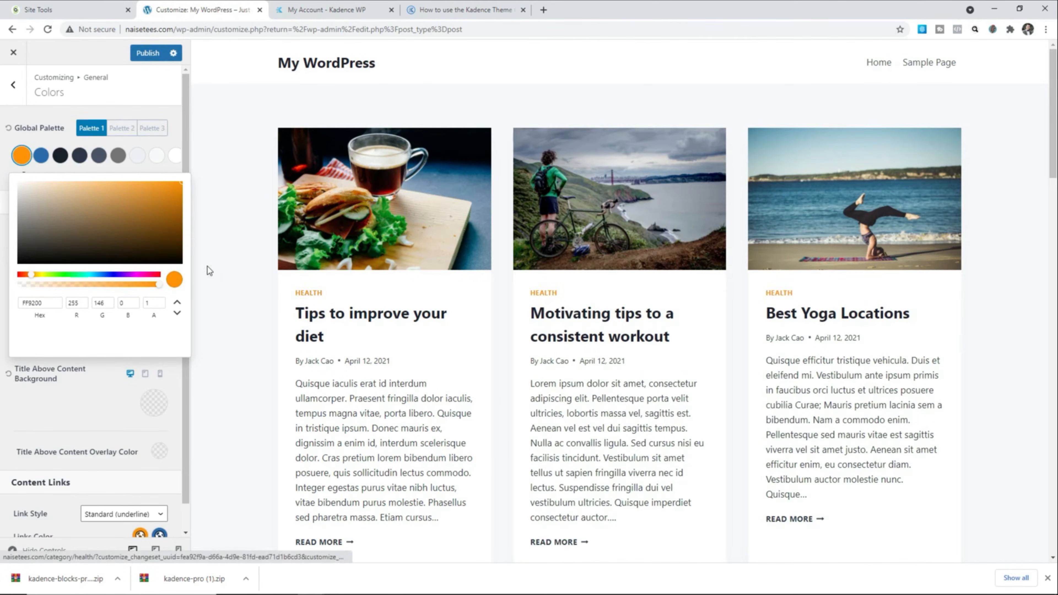
# - Set the second color of Palette 1, the alternate accent, to red F80707
pyautogui.click(44, 157)
pyautogui.moveTo(101, 274); pyautogui.dragTo(17, 275)
pyautogui.click(172, 190)
pyautogui.moveTo(174, 194); pyautogui.dragTo(183, 181)
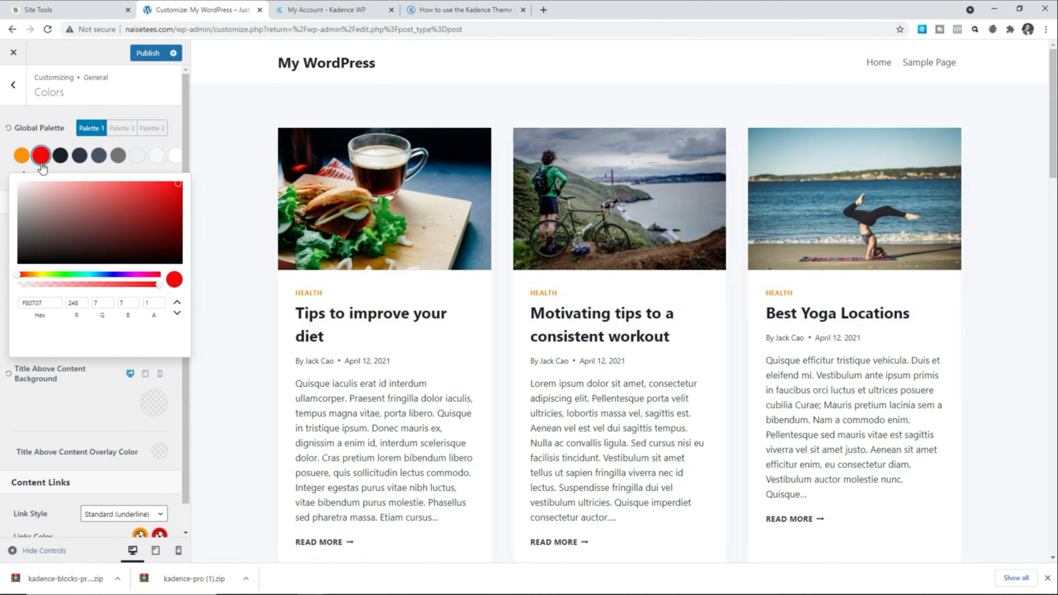
pyautogui.click(41, 155)
pyautogui.click(46, 146)
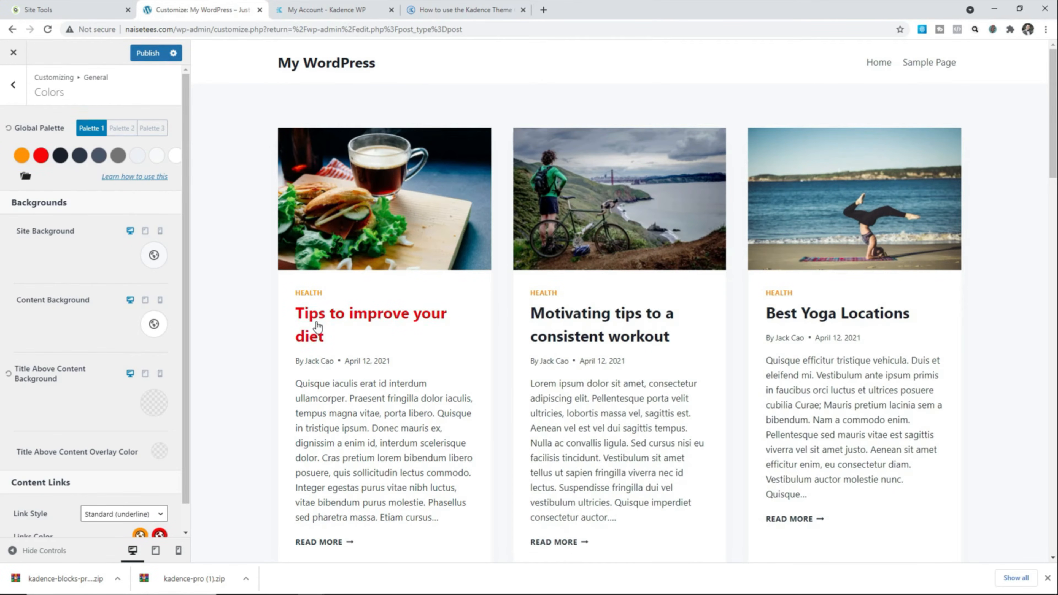
# - Try a blue for the third color of Palette 1, the strongest text, and set it to black 000000
pyautogui.click(61, 156)
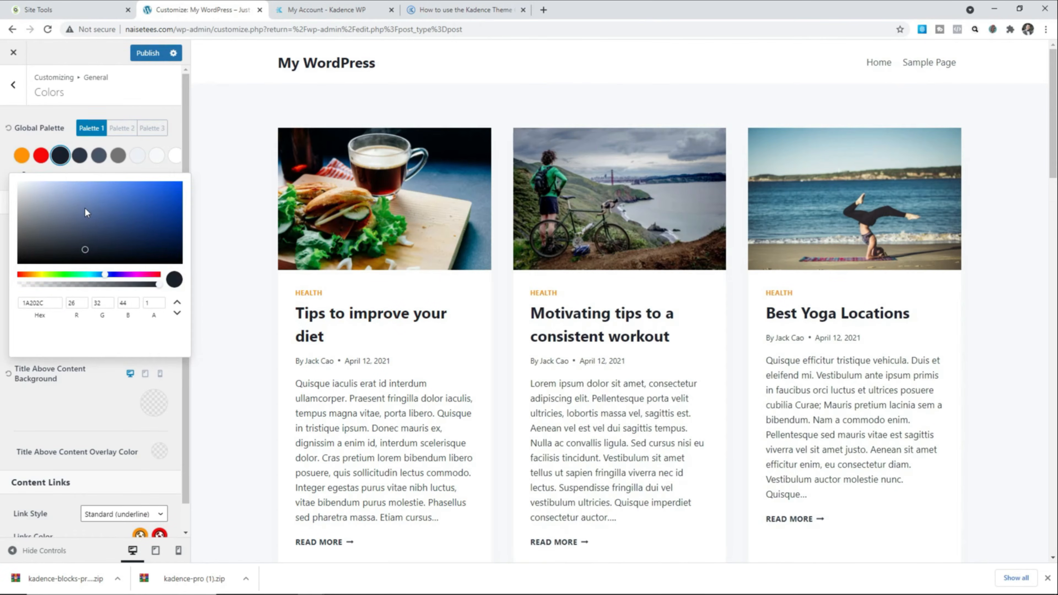
pyautogui.moveTo(85, 220)
pyautogui.mouseDown()
pyautogui.moveTo(123, 201)
pyautogui.moveTo(181, 207)
pyautogui.mouseUp()
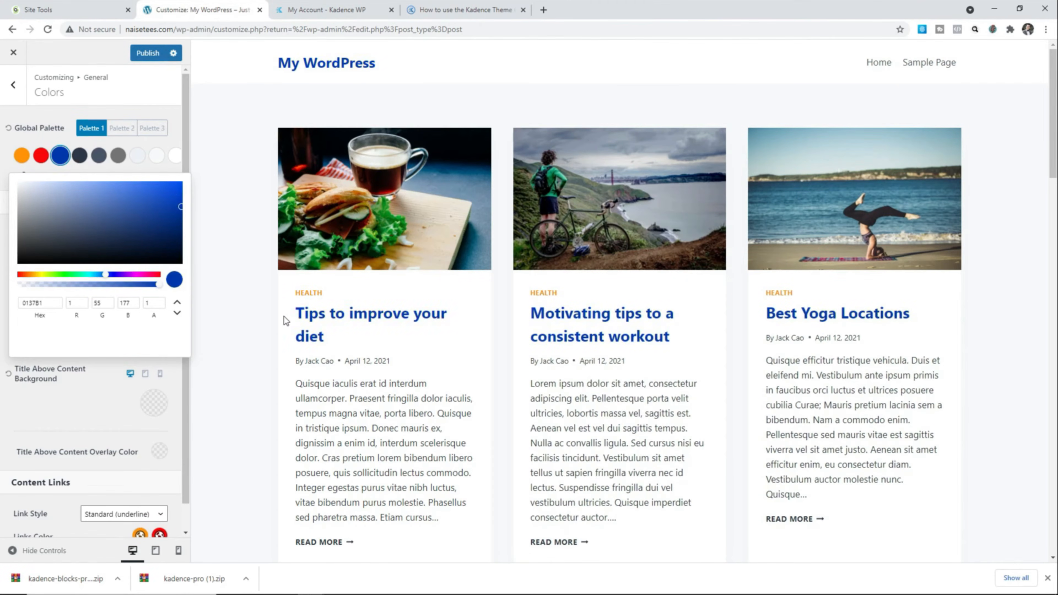
pyautogui.moveTo(37, 228); pyautogui.dragTo(16, 269)
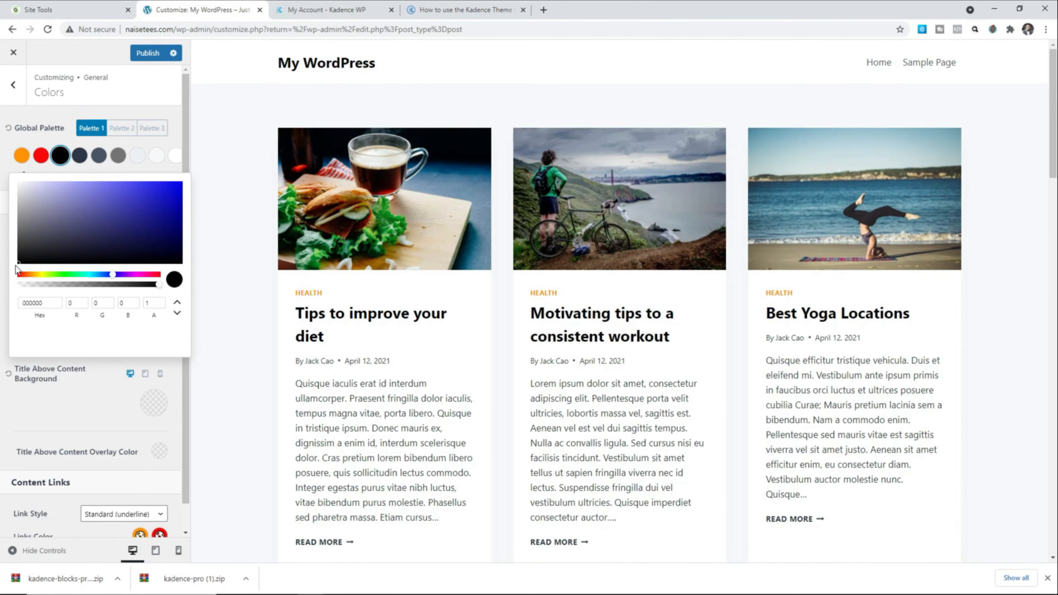
pyautogui.click(55, 161)
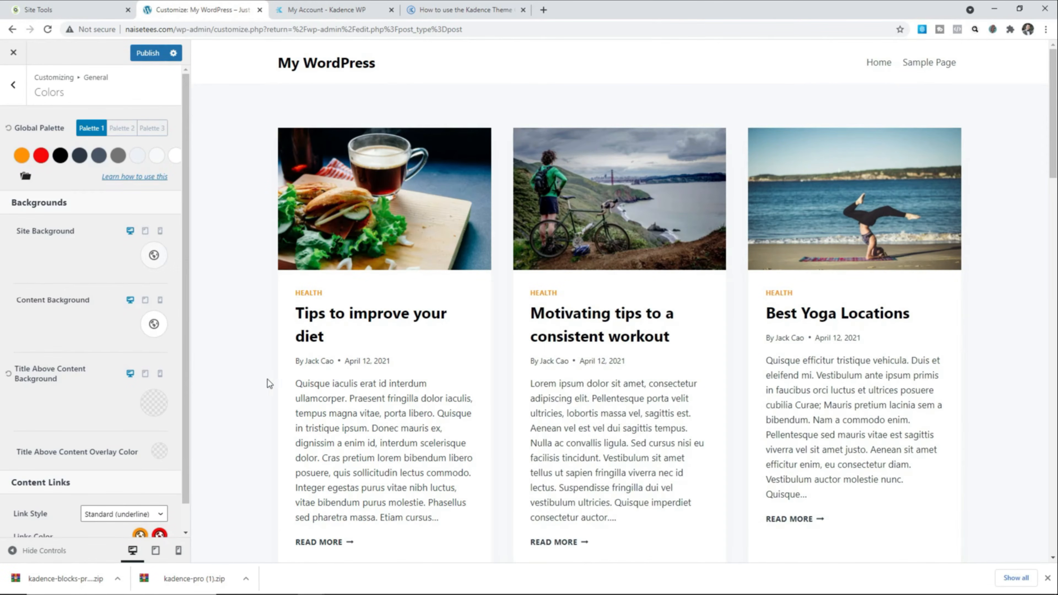
# - Try blue 004ECF for the fourth palette color used by the body text, and set it to black 000000
pyautogui.moveTo(298, 382); pyautogui.dragTo(419, 461)
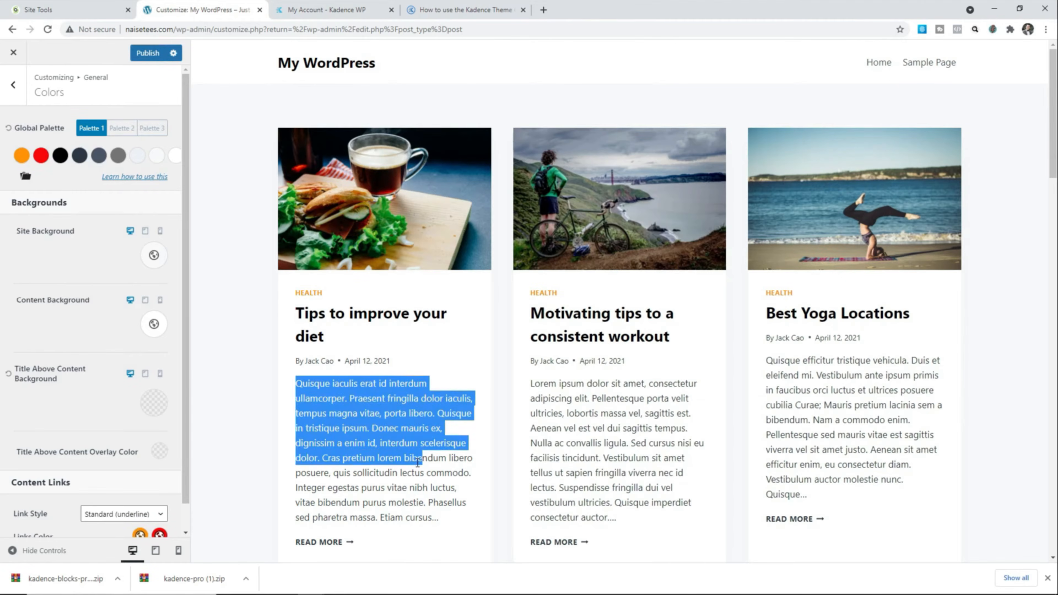
pyautogui.click(420, 461)
pyautogui.click(80, 156)
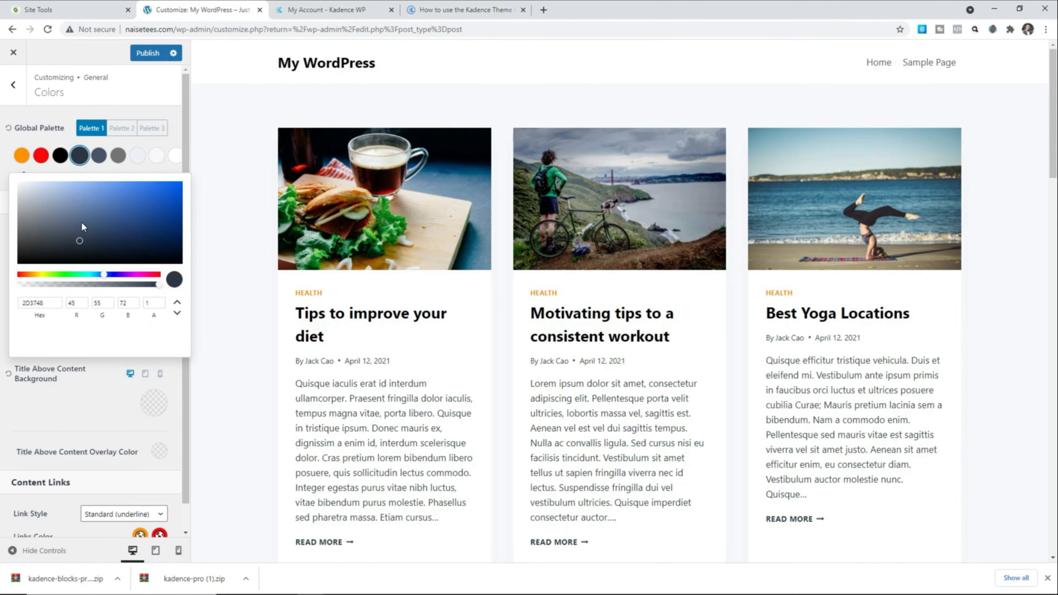
pyautogui.moveTo(82, 226)
pyautogui.mouseDown()
pyautogui.moveTo(145, 215)
pyautogui.moveTo(173, 183)
pyautogui.moveTo(181, 196)
pyautogui.mouseUp()
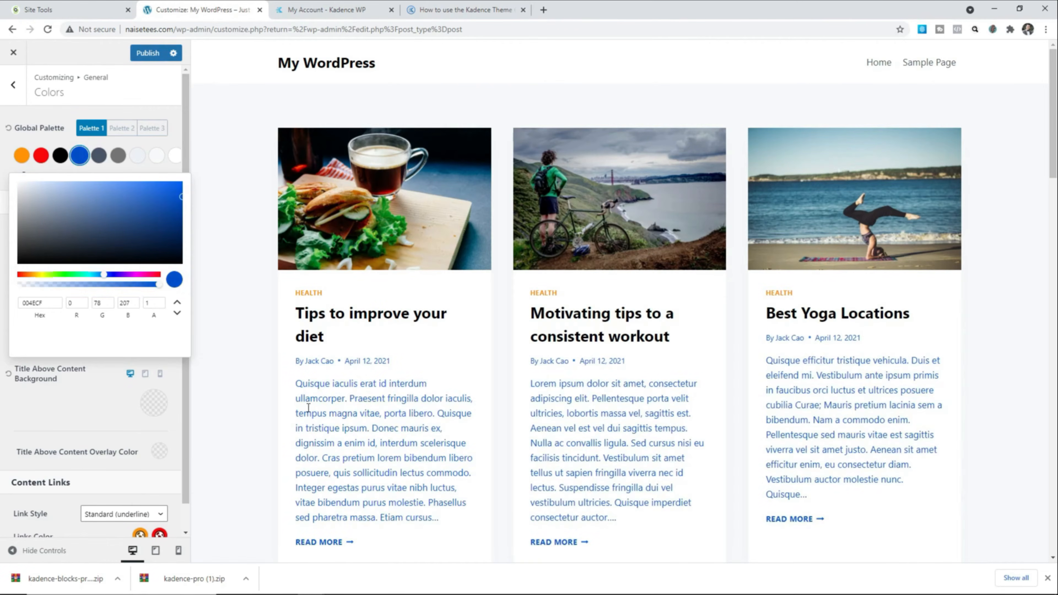
pyautogui.moveTo(56, 240); pyautogui.dragTo(17, 263)
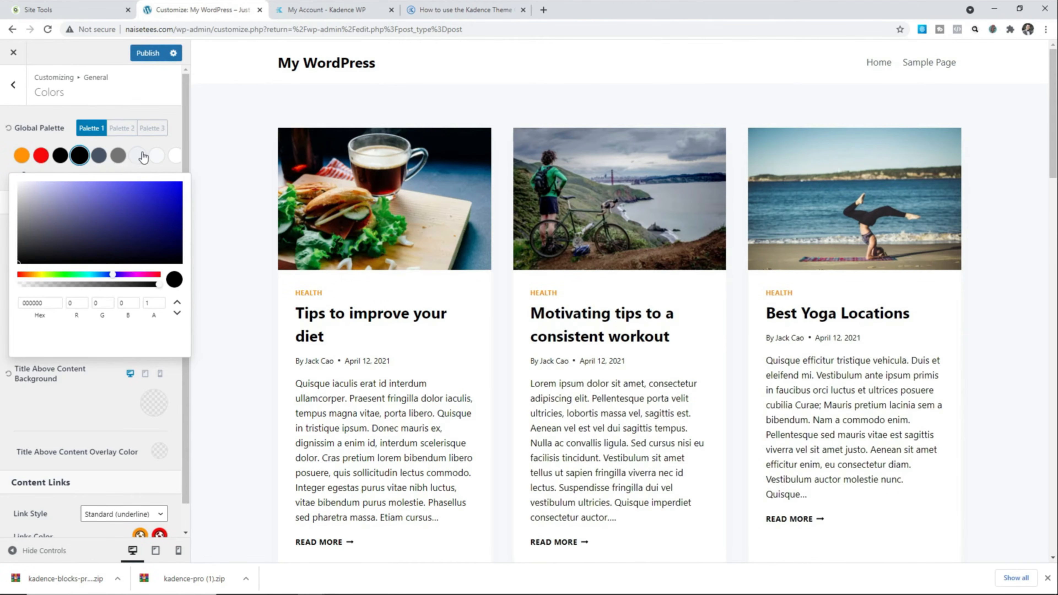
# - Consult the palette guide on base colors, and try red C72828 for Palette 1's ninth color on the diet post before restoring white
pyautogui.click(433, 5)
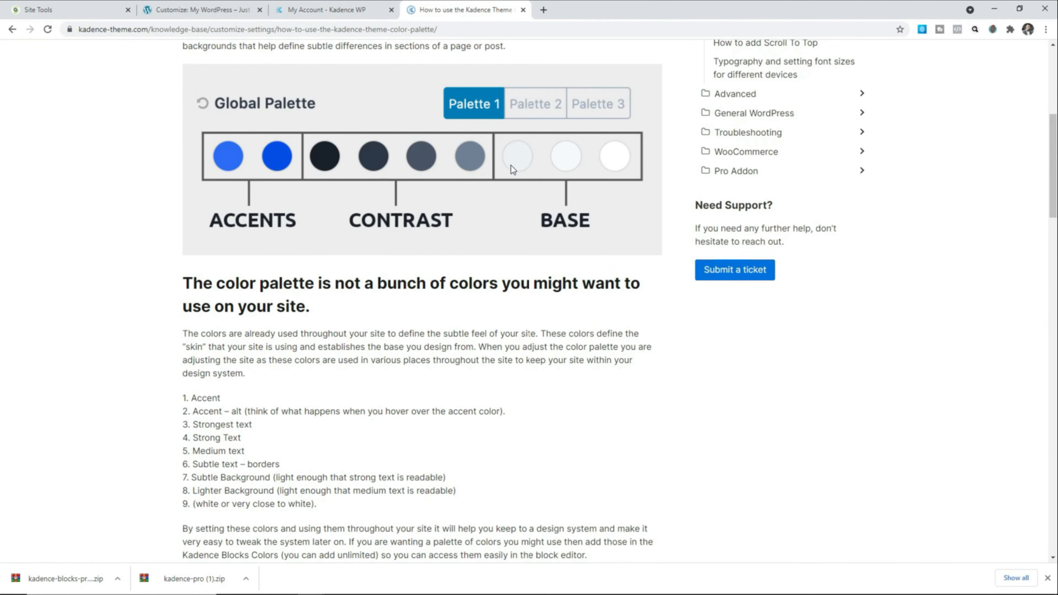
pyautogui.click(207, 16)
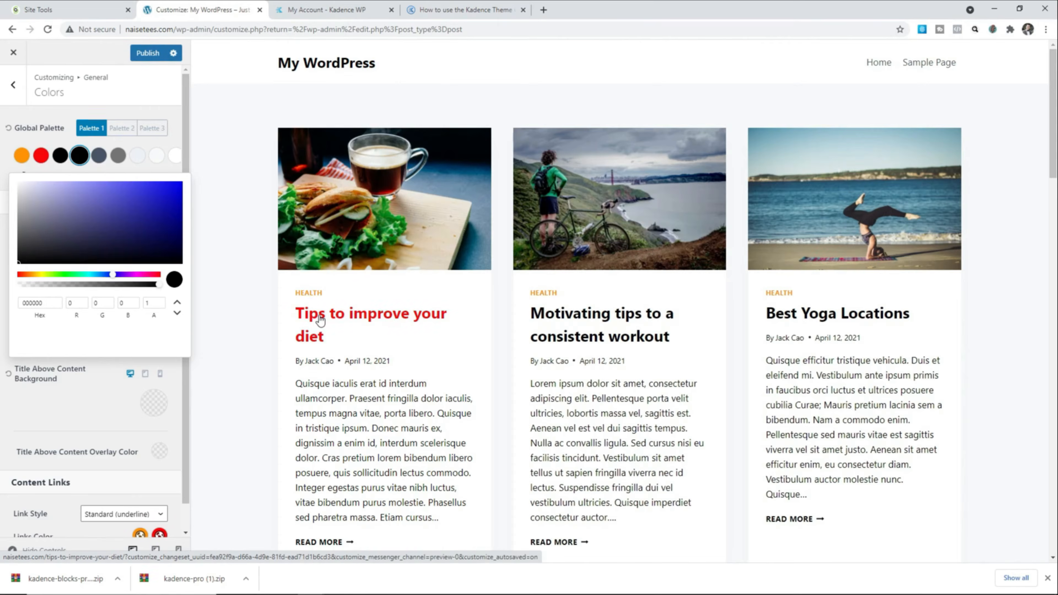
pyautogui.click(320, 320)
pyautogui.click(174, 161)
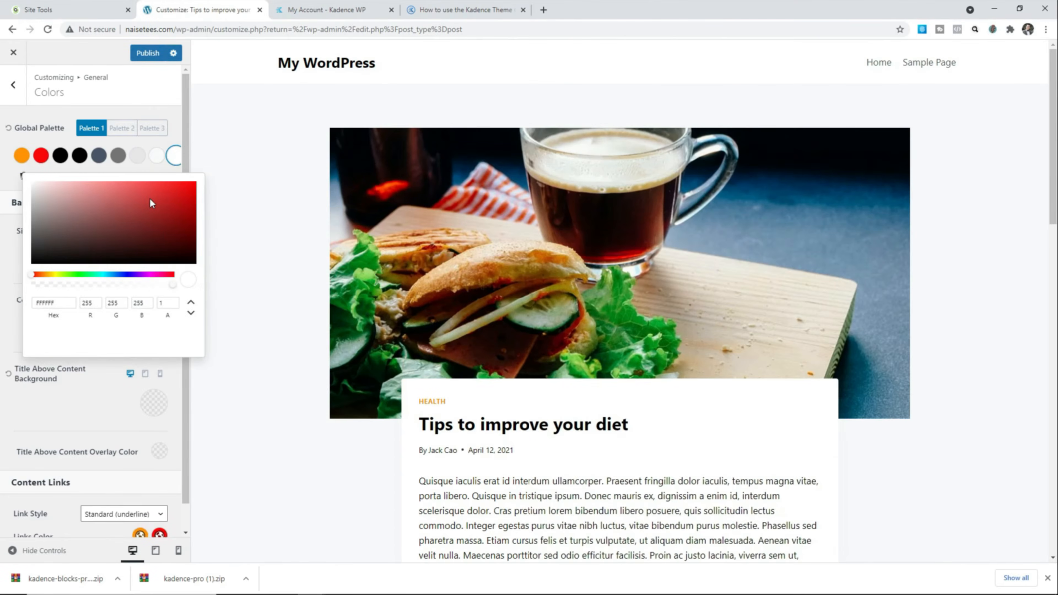
pyautogui.moveTo(149, 198); pyautogui.dragTo(163, 199)
pyautogui.scroll(-4, 446, 360)
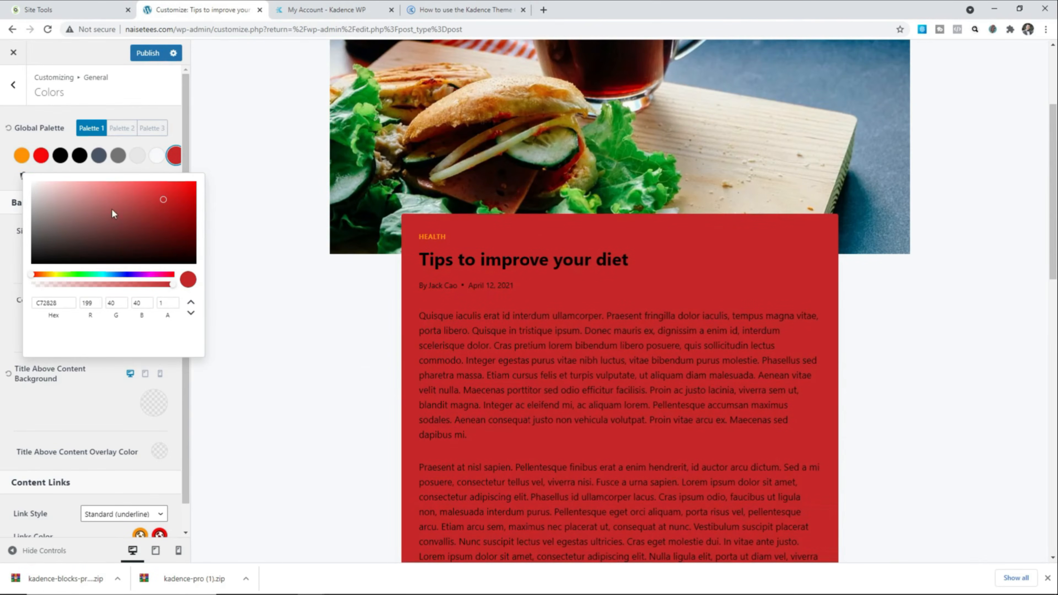
pyautogui.moveTo(112, 210); pyautogui.dragTo(31, 172)
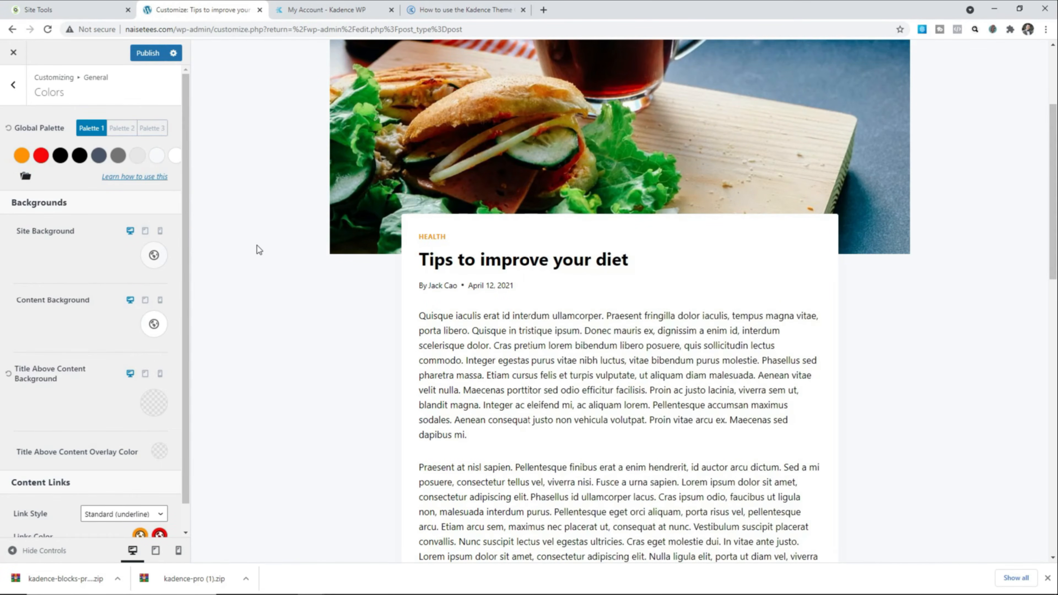
# - Publish the global palette changes and close the Customizer
pyautogui.scroll(5, 258, 250)
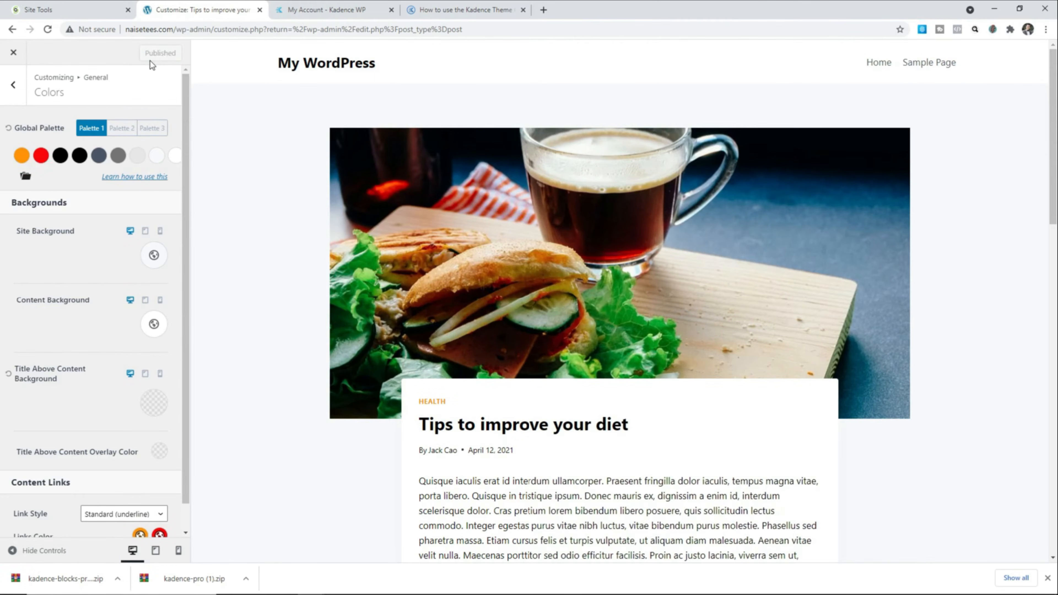
pyautogui.click(14, 58)
# - Create a new page titled "Home" and publish it
pyautogui.moveTo(34, 198)
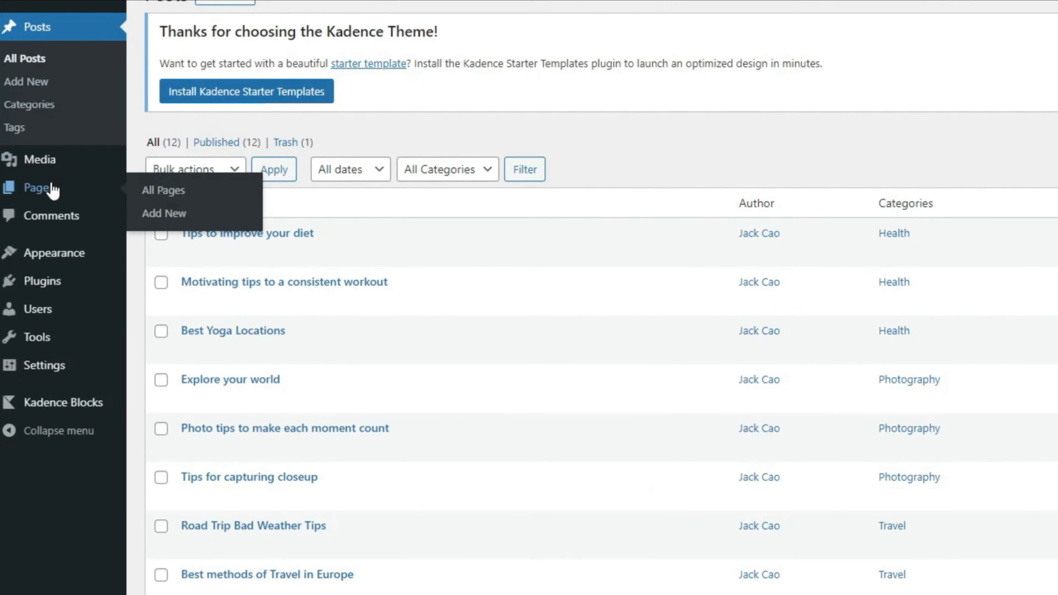
pyautogui.click(154, 215)
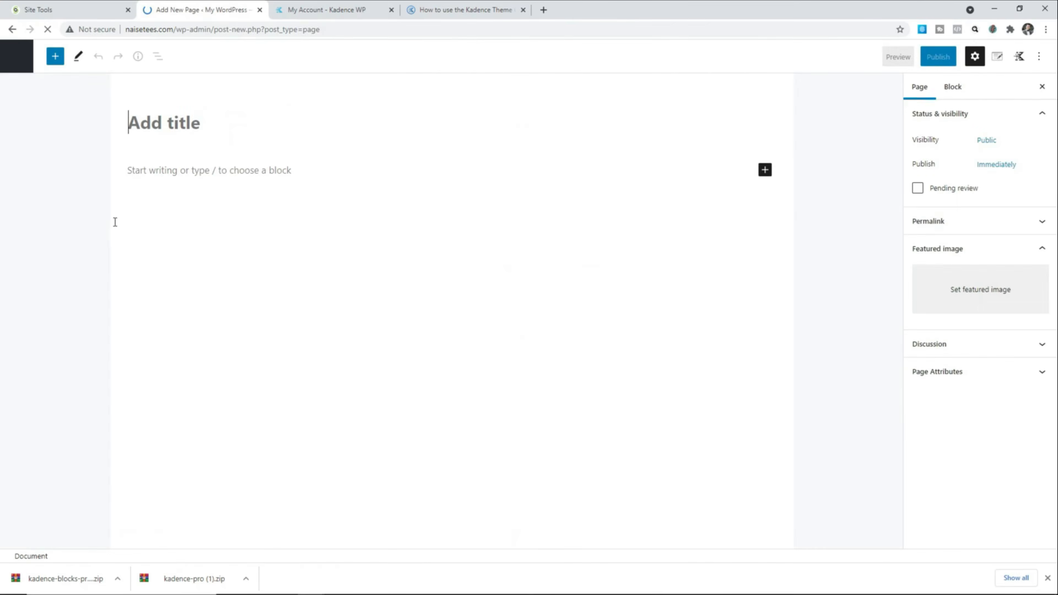
pyautogui.click(169, 124)
pyautogui.write('Home')
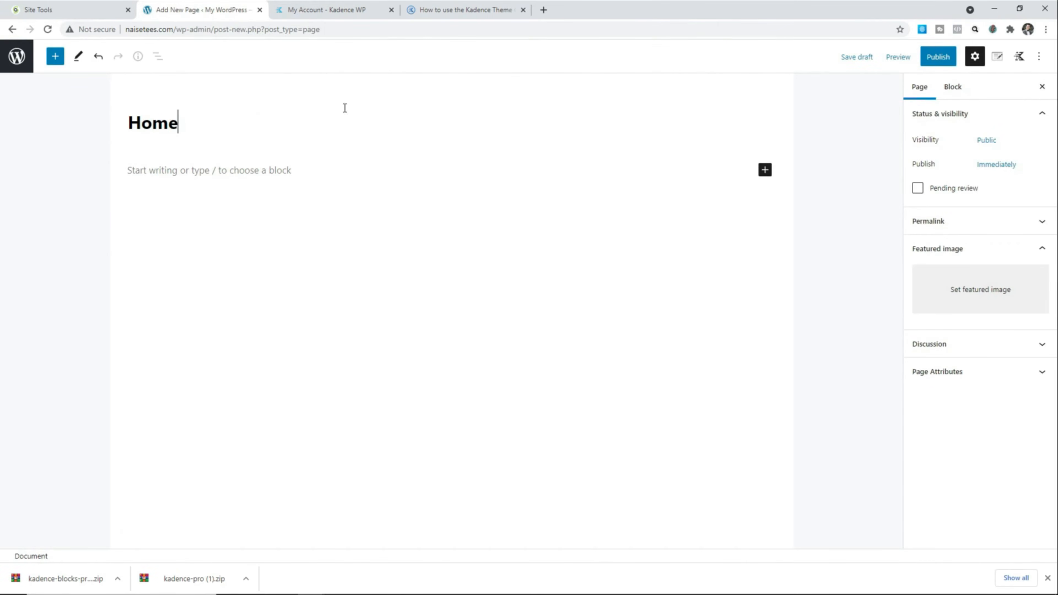
pyautogui.click(947, 63)
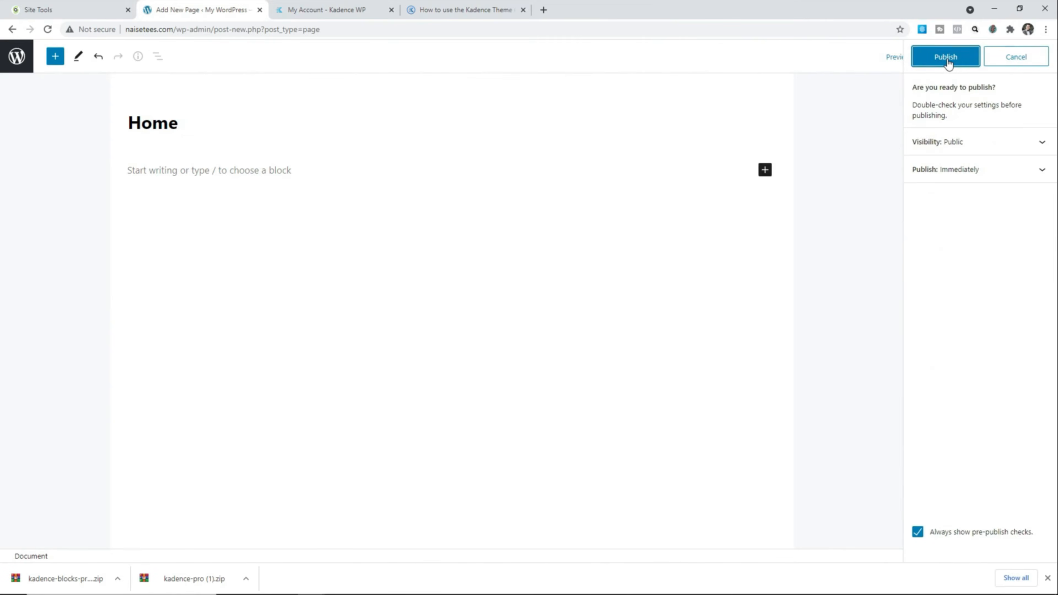
pyautogui.click(947, 63)
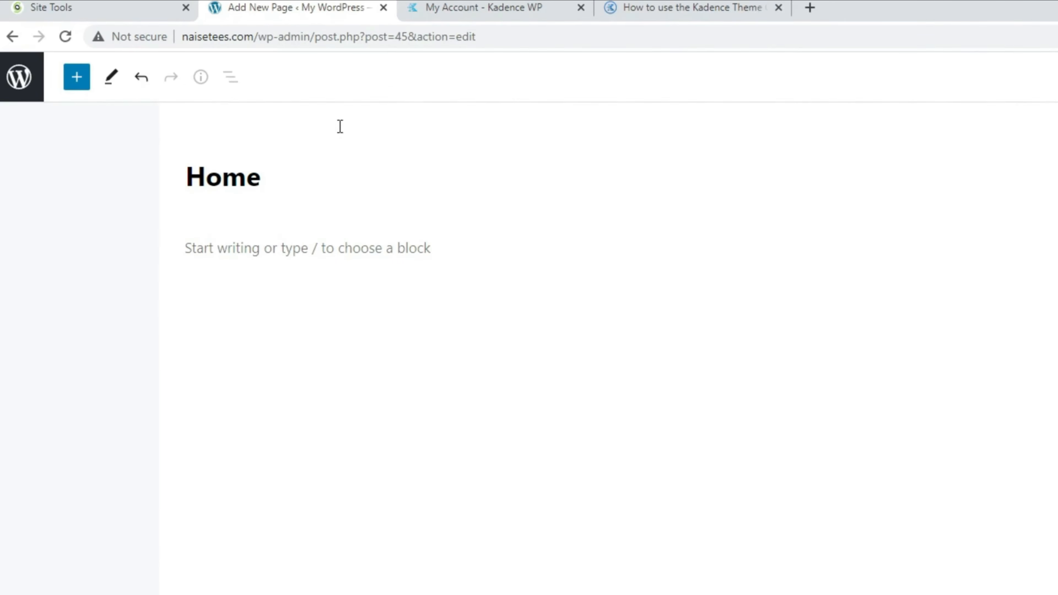
# - In the Reading settings, make the homepage display the static page "Home" and save the changes
pyautogui.click(30, 77)
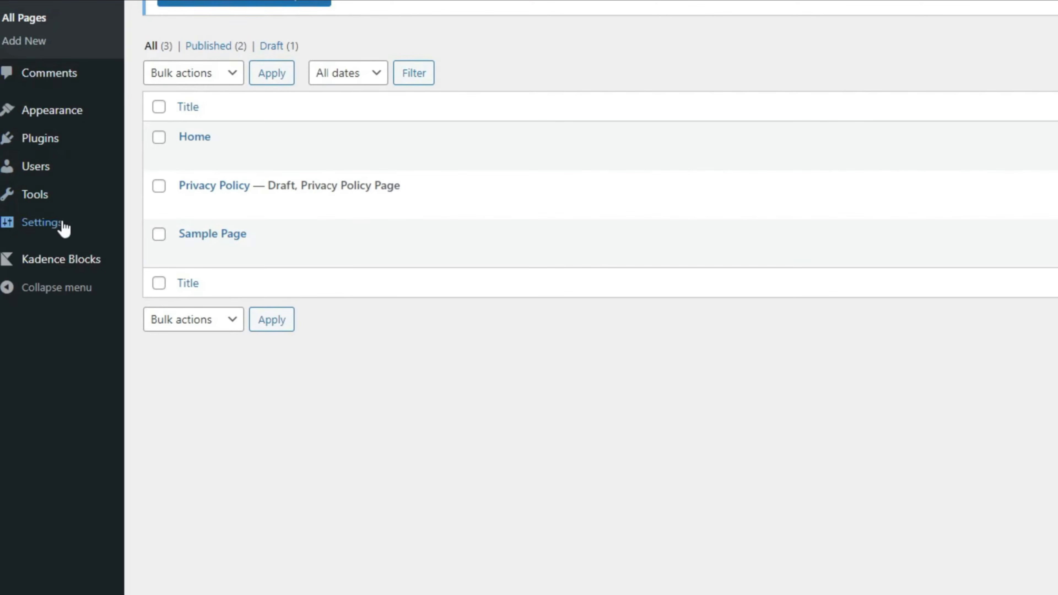
pyautogui.moveTo(58, 297)
pyautogui.click(164, 273)
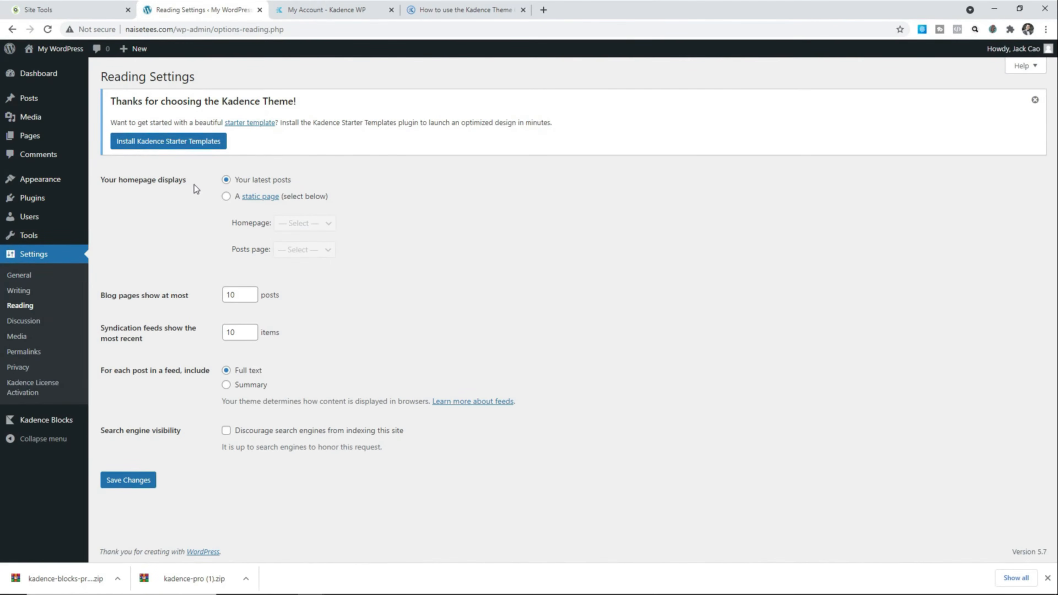
pyautogui.click(225, 197)
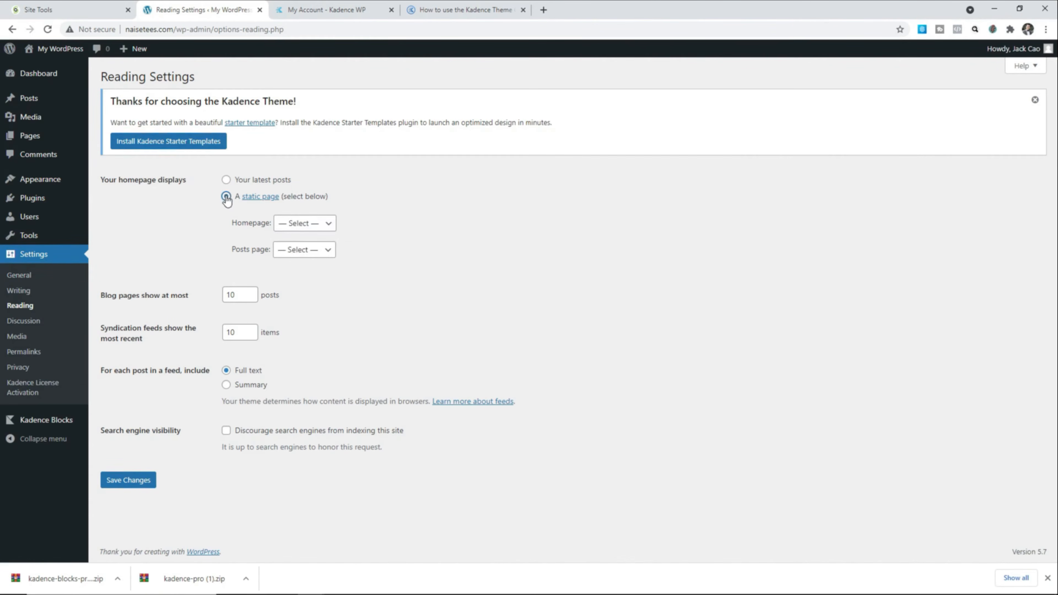
pyautogui.click(303, 225)
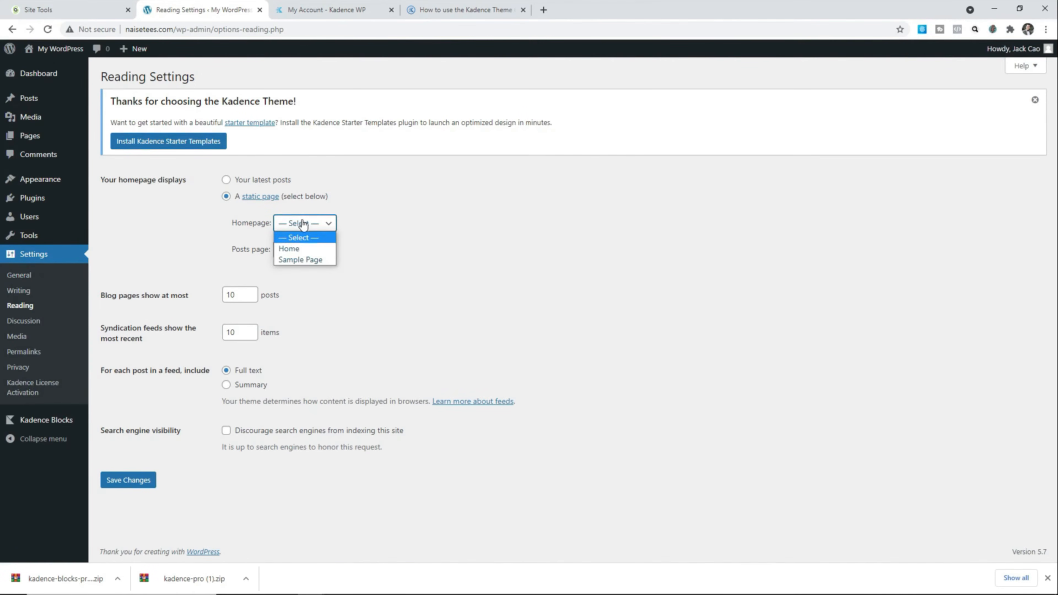
pyautogui.click(301, 249)
pyautogui.click(140, 480)
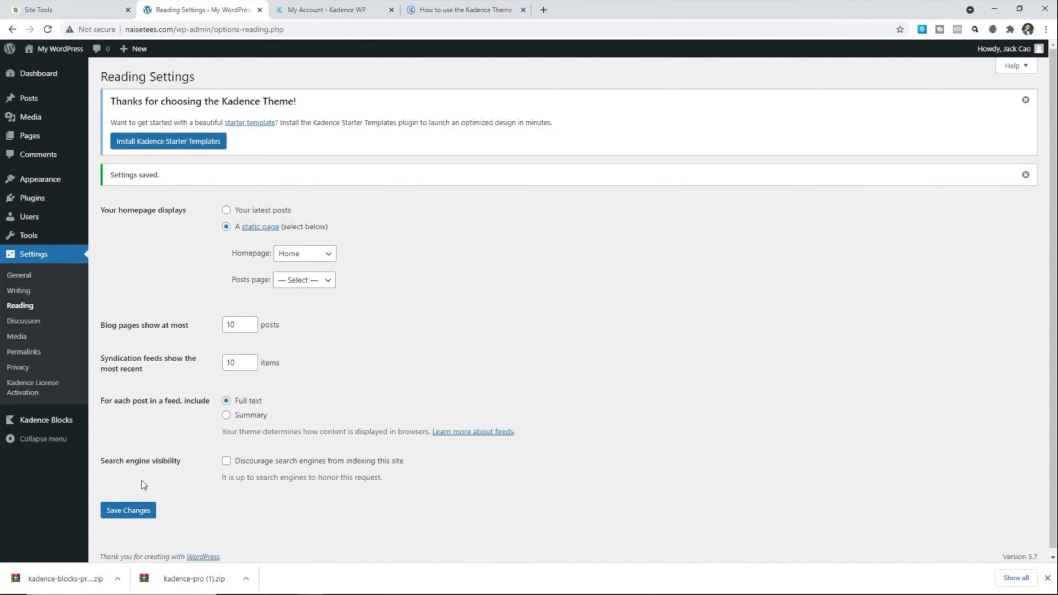
# - Switch the homepage display to the latest posts, save, and view the site's front page
pyautogui.click(228, 214)
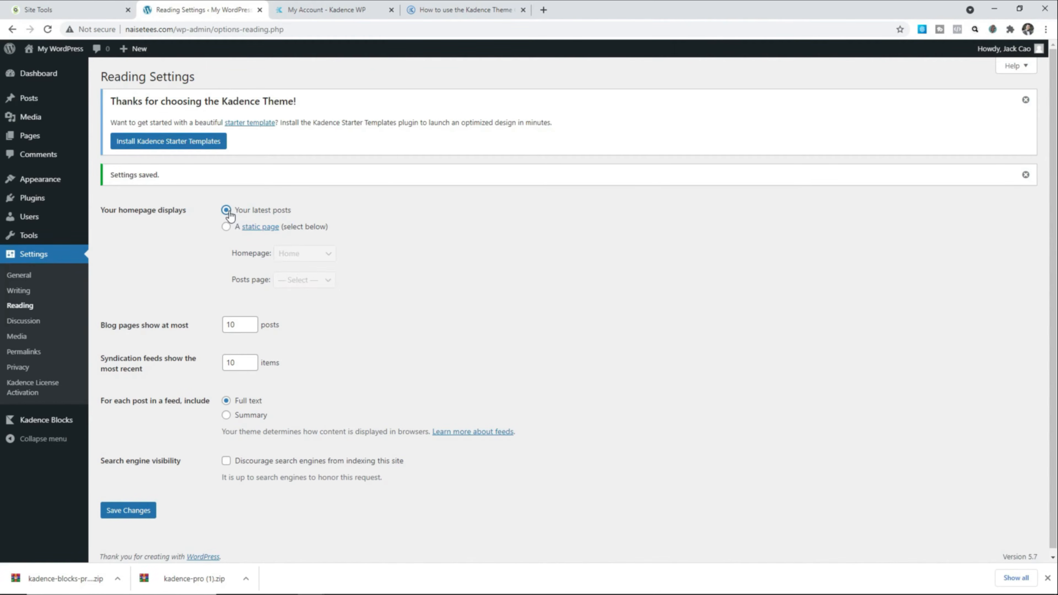
pyautogui.click(146, 515)
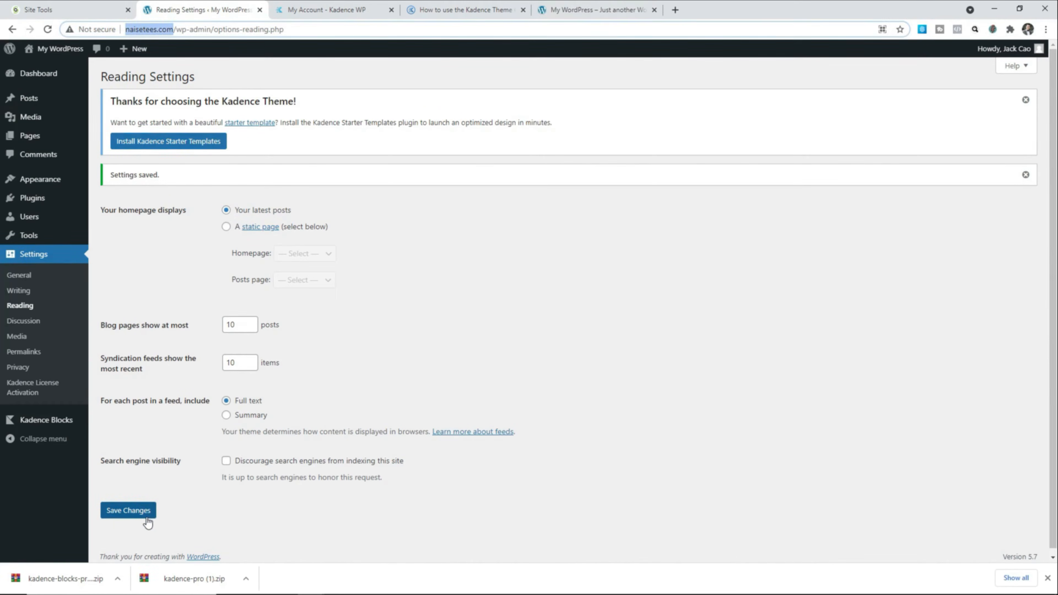
pyautogui.click(578, 16)
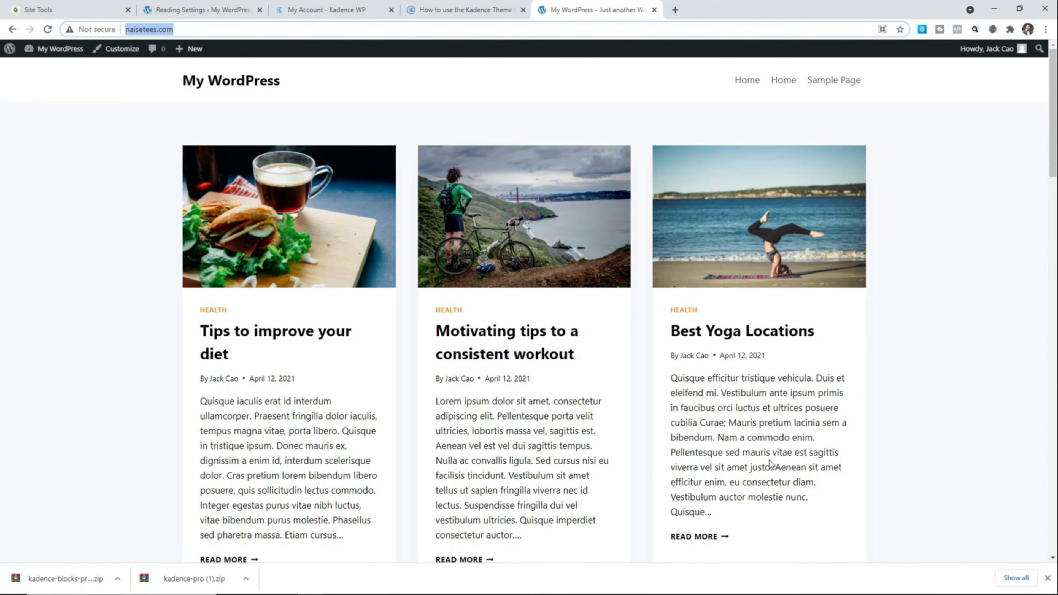
# - Assign the static page "Home" as the homepage again, save, and reload the site's front page to check it
pyautogui.click(170, 6)
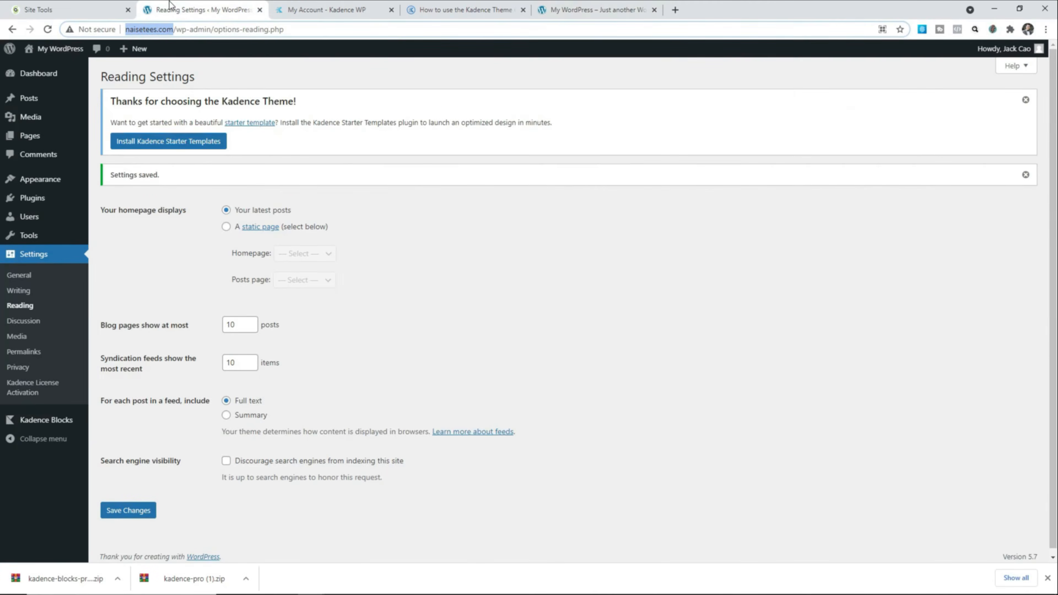
pyautogui.click(227, 227)
pyautogui.click(304, 254)
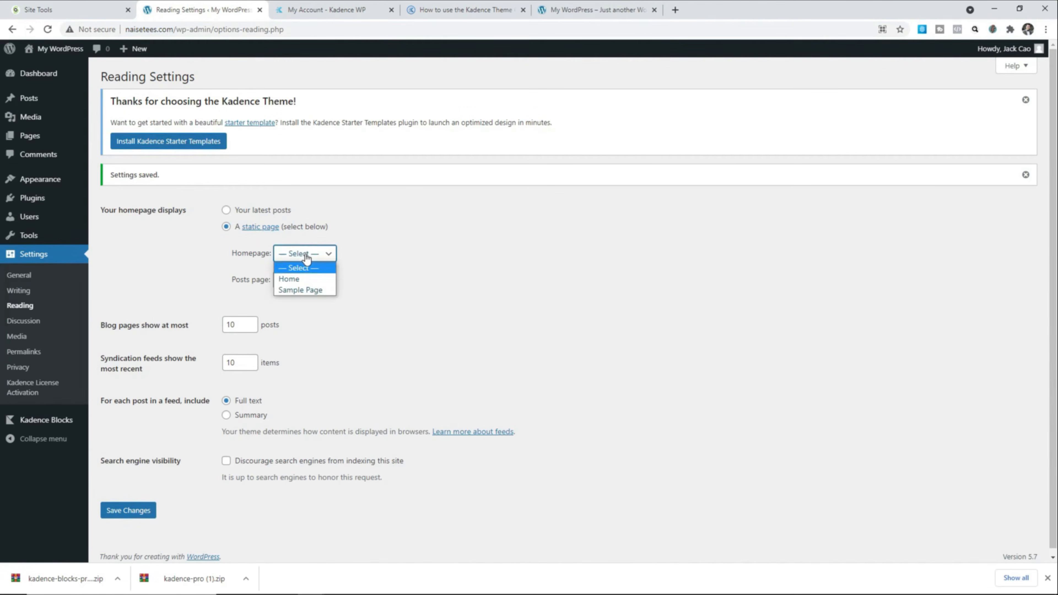
pyautogui.click(306, 280)
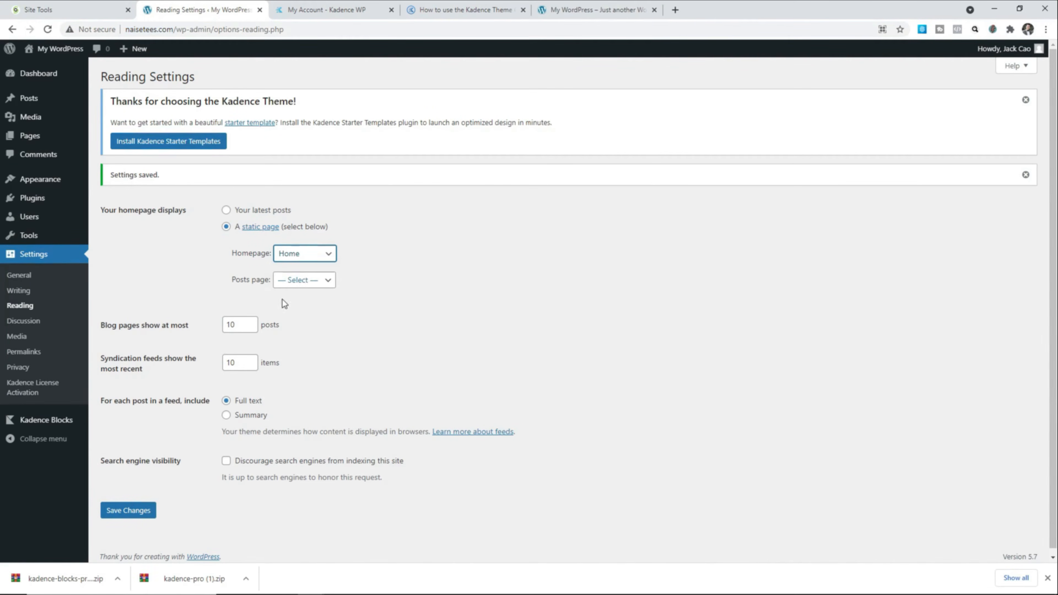
pyautogui.click(119, 514)
pyautogui.click(596, 9)
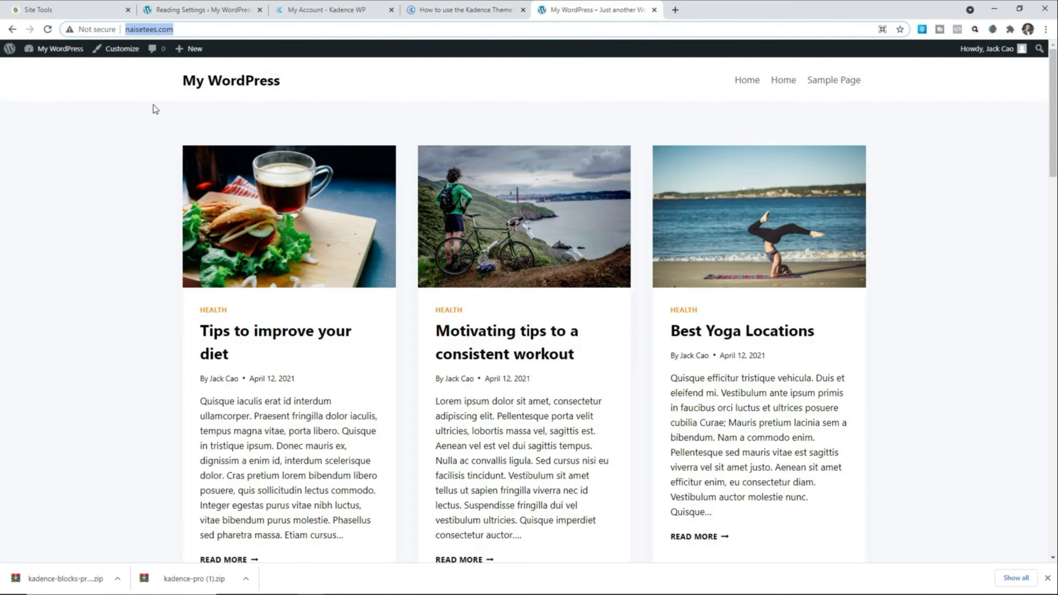
pyautogui.press('Return')
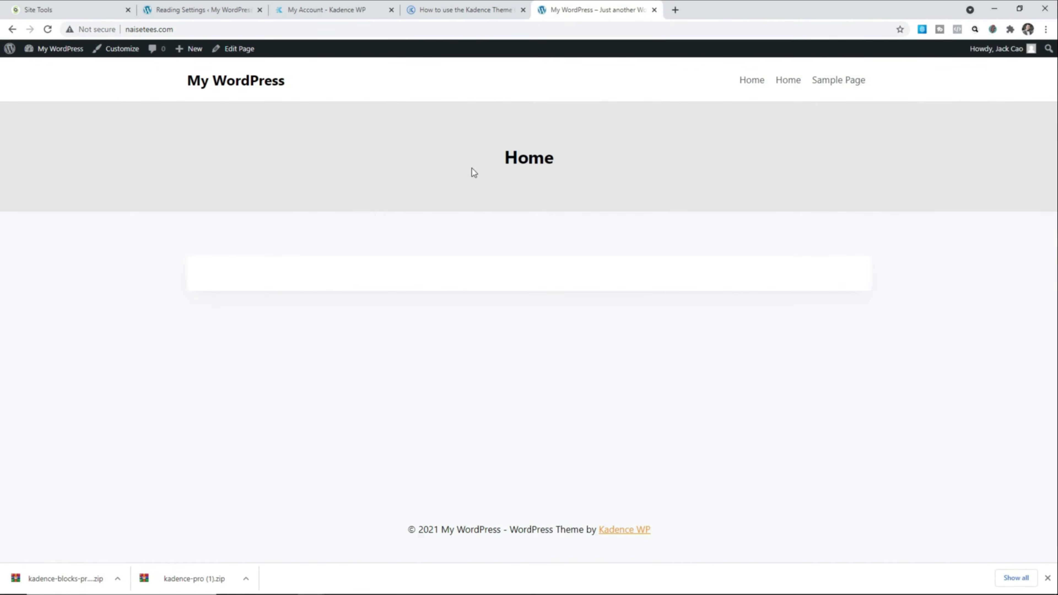
# - Enable the Kadence Pro addons Hooked Elements, Header Addons and Ultimate Menu, and reload the Kadence settings page
pyautogui.click(213, 11)
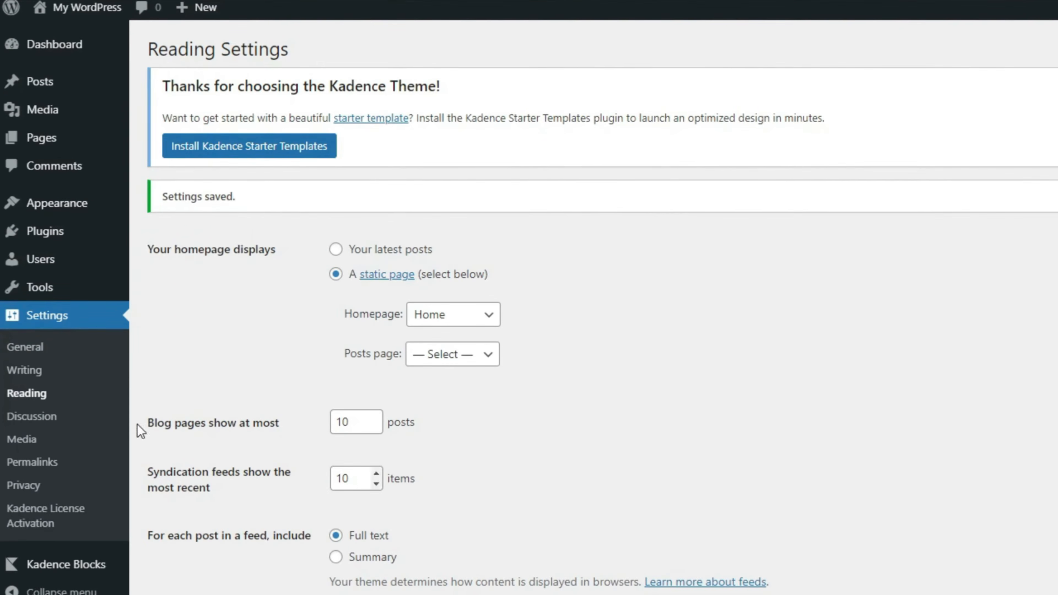
pyautogui.moveTo(75, 204)
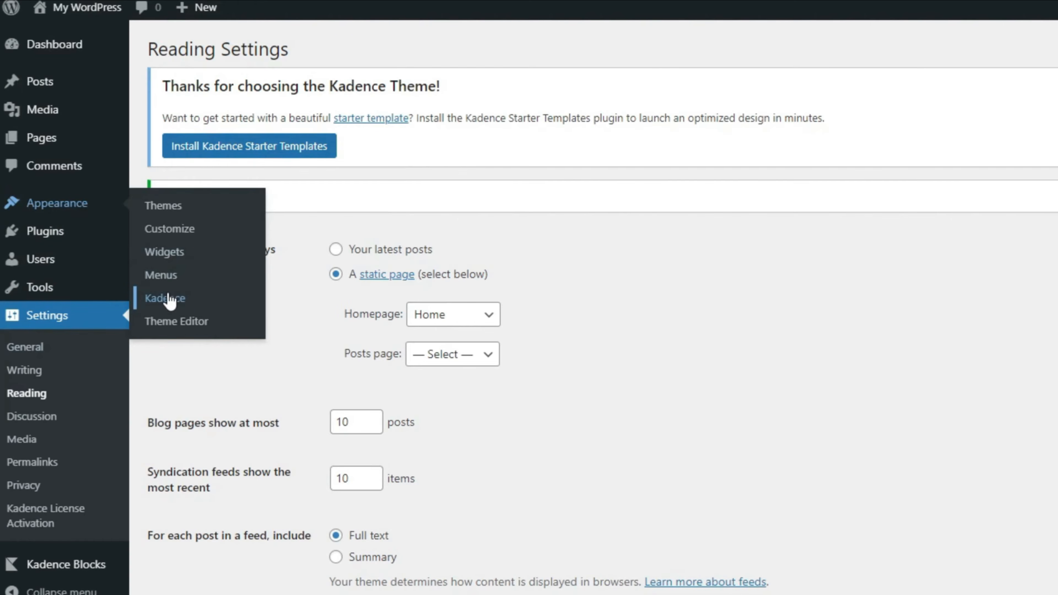
pyautogui.click(165, 299)
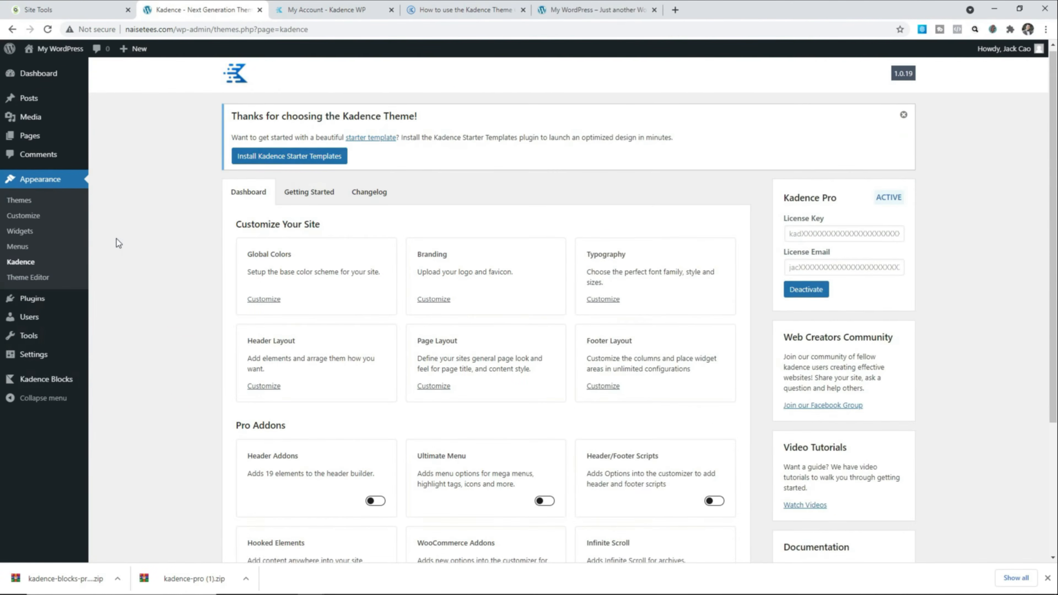
pyautogui.scroll(-4, 133, 254)
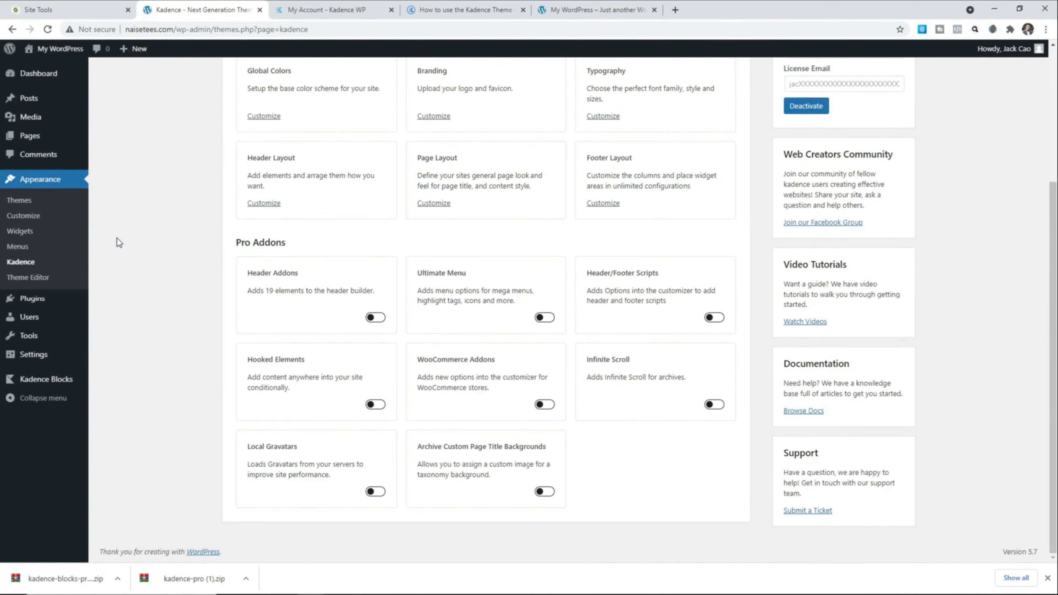
pyautogui.click(381, 409)
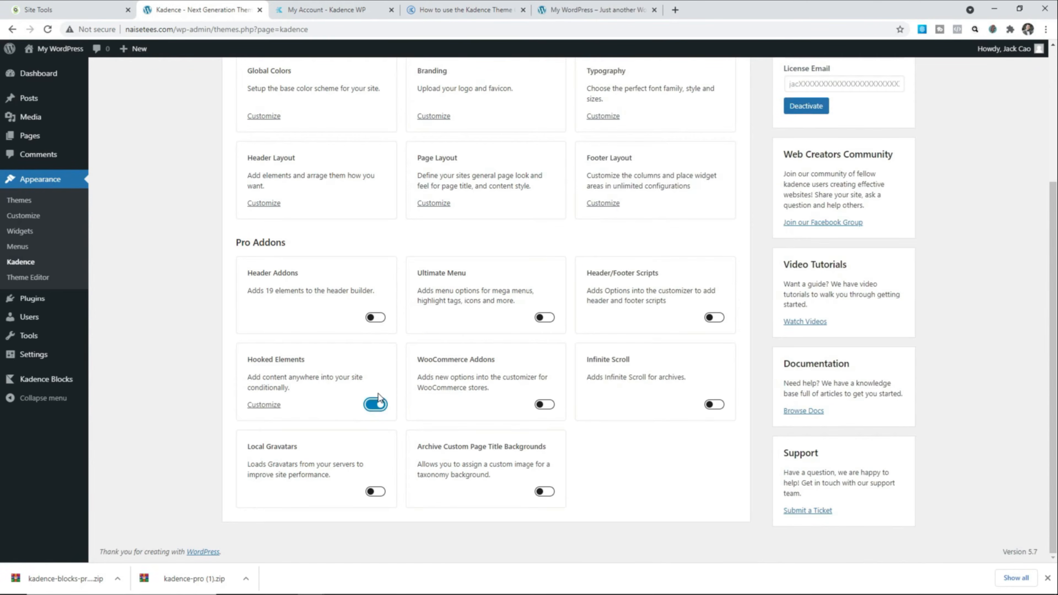
pyautogui.click(375, 319)
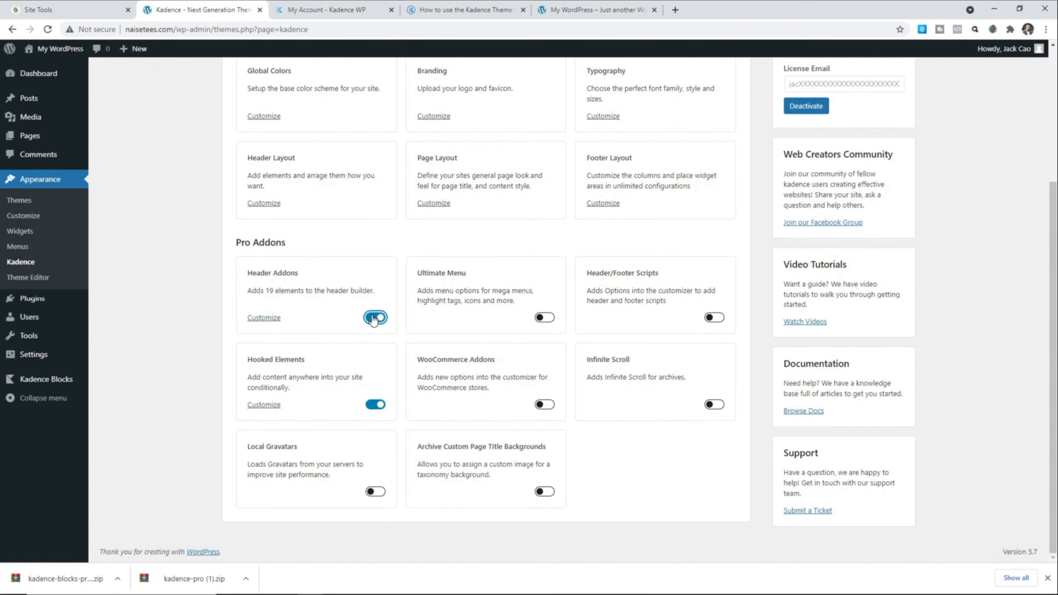
pyautogui.click(544, 318)
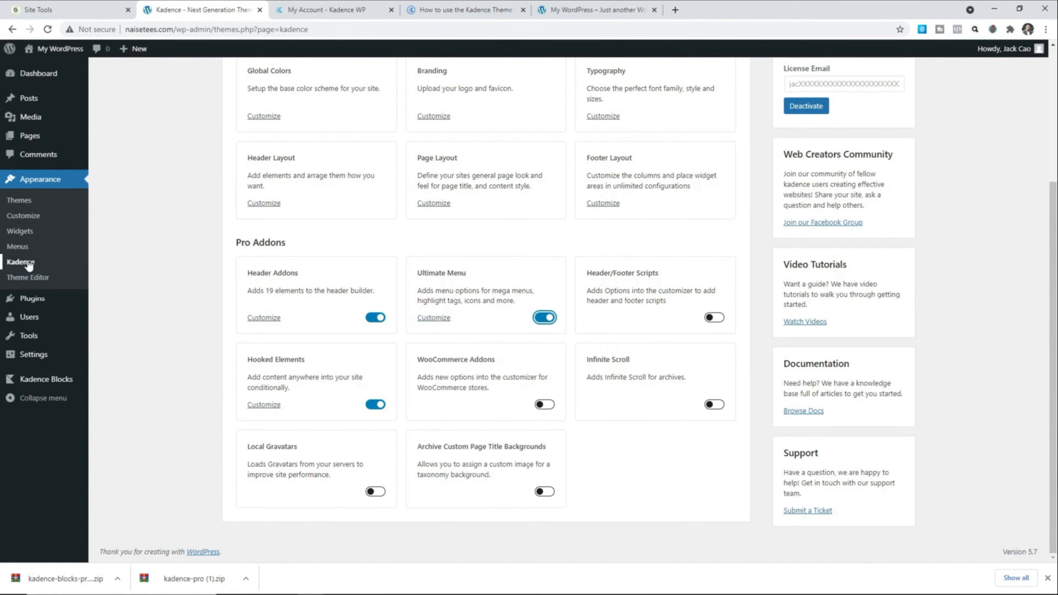
pyautogui.click(48, 29)
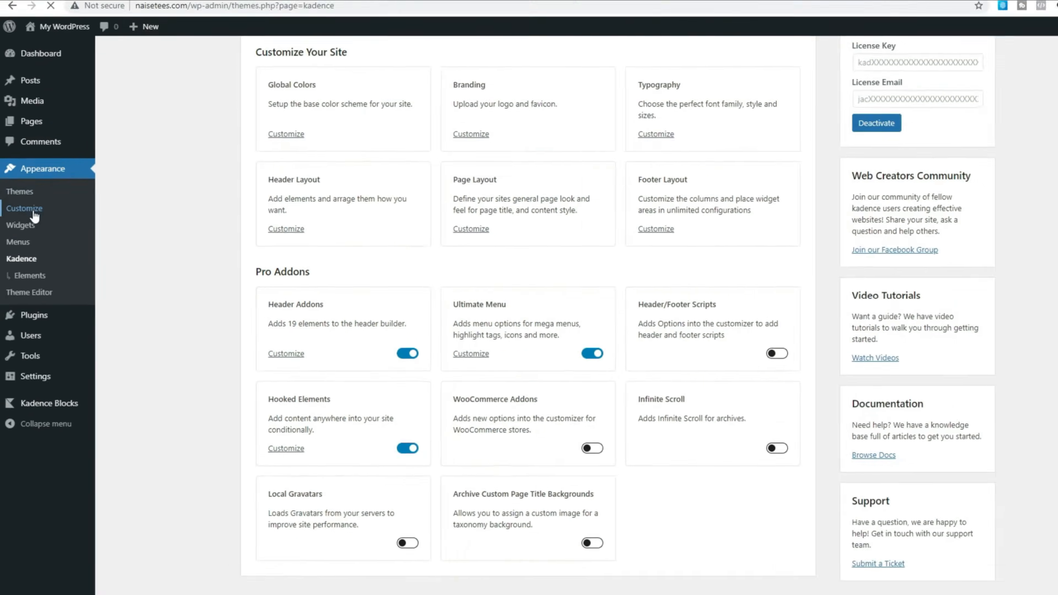
# - In the Customizer's header settings, upload Logo.png and set it as the site logo
pyautogui.click(44, 182)
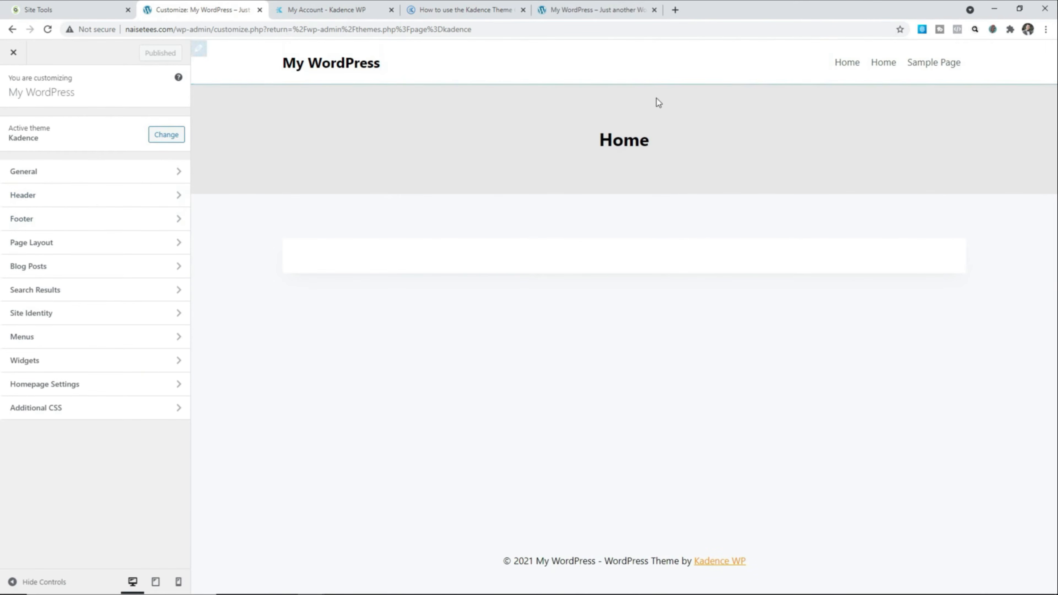
pyautogui.click(120, 203)
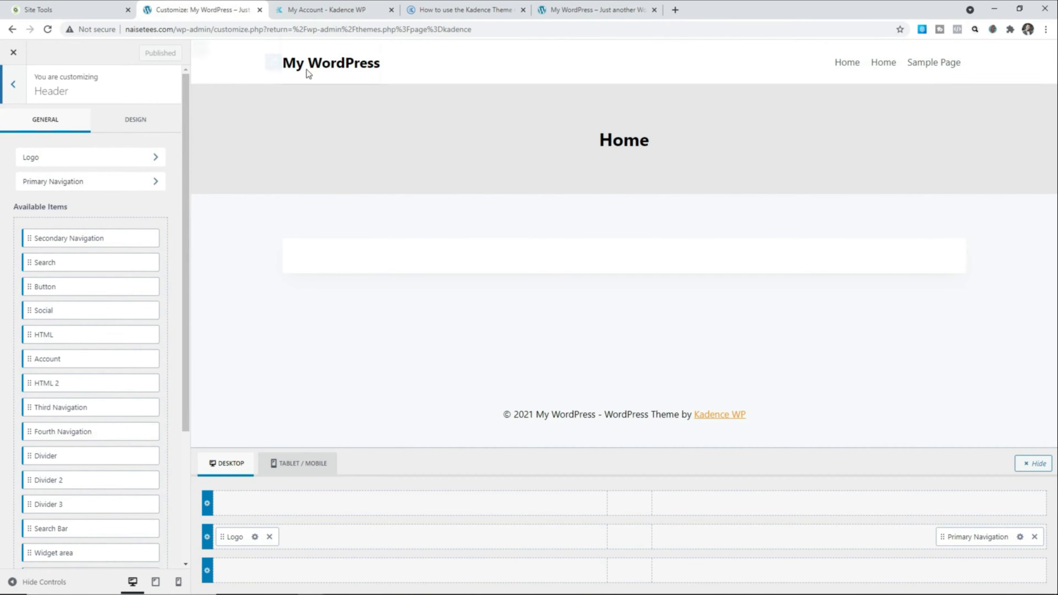
pyautogui.click(153, 159)
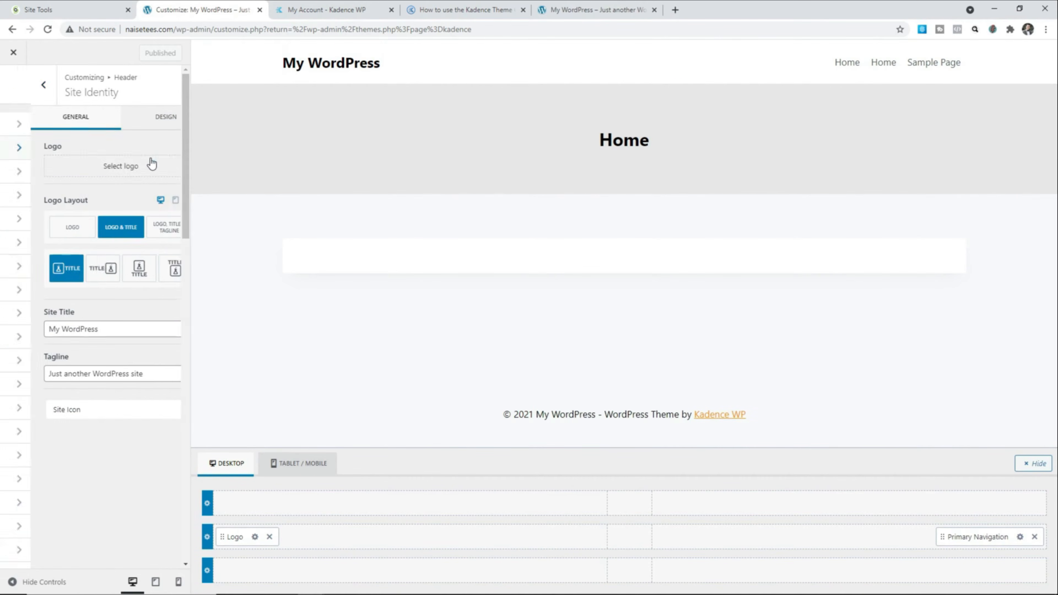
pyautogui.click(134, 169)
pyautogui.click(48, 99)
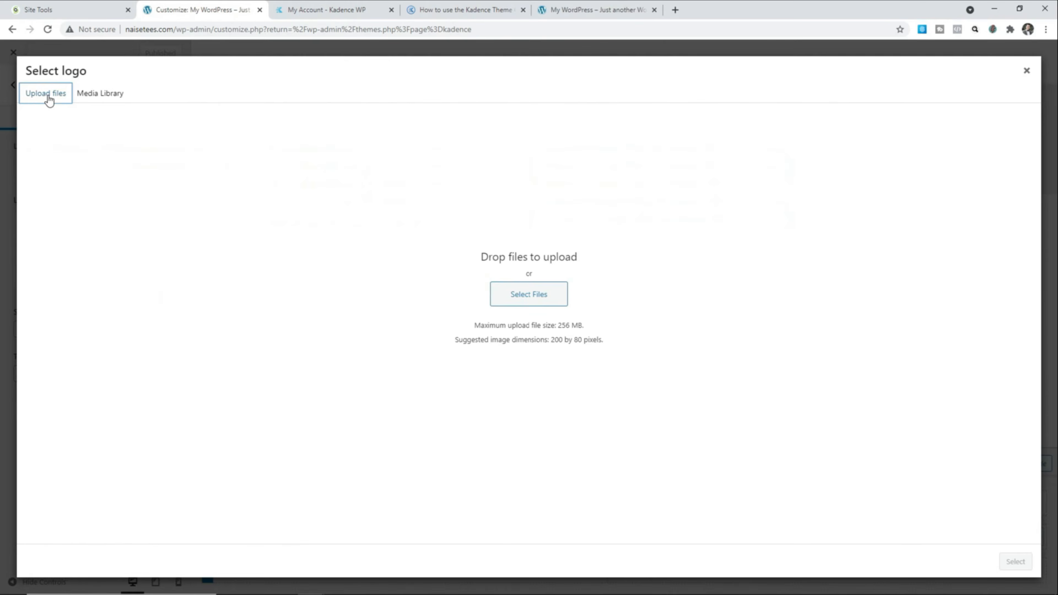
pyautogui.click(550, 295)
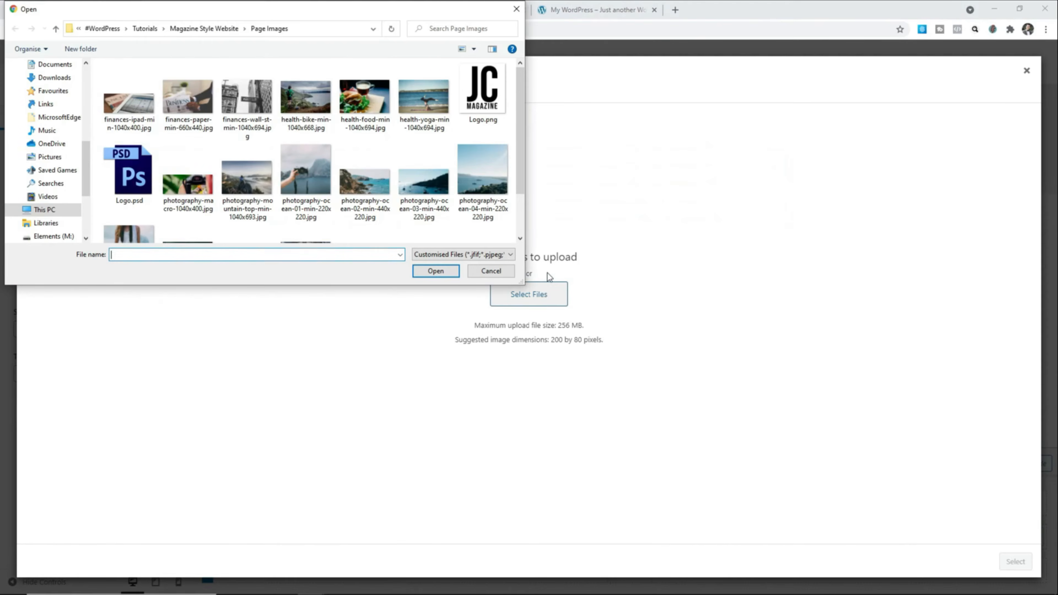
pyautogui.doubleClick(485, 106)
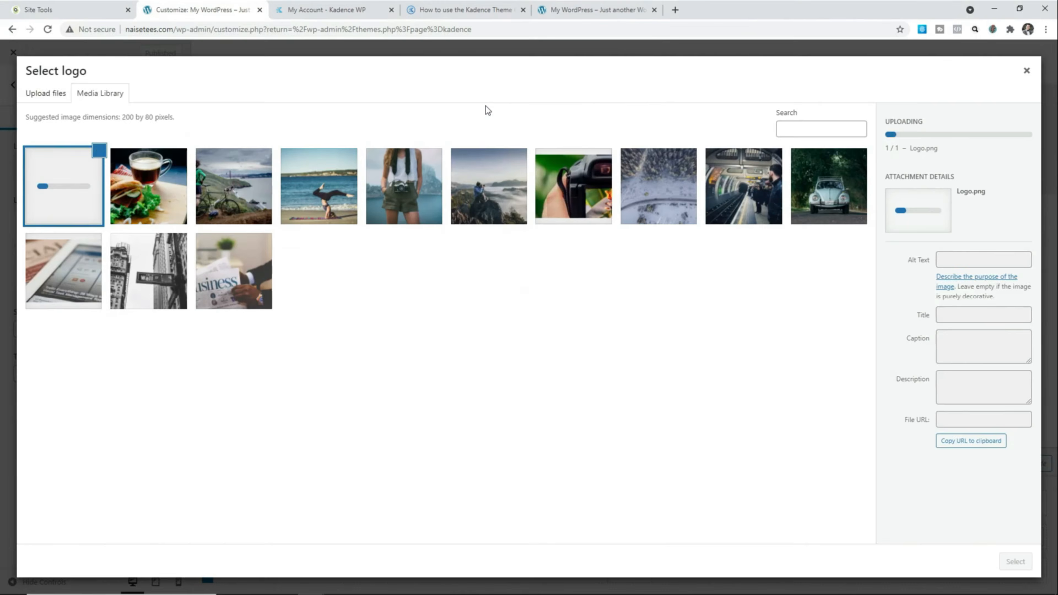
pyautogui.click(1008, 561)
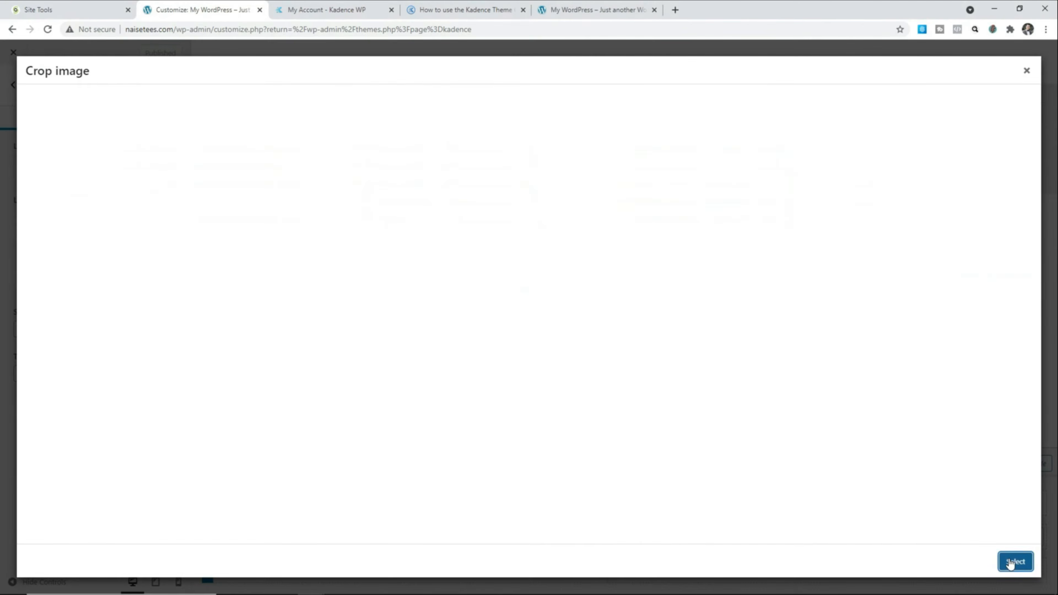
pyautogui.click(963, 563)
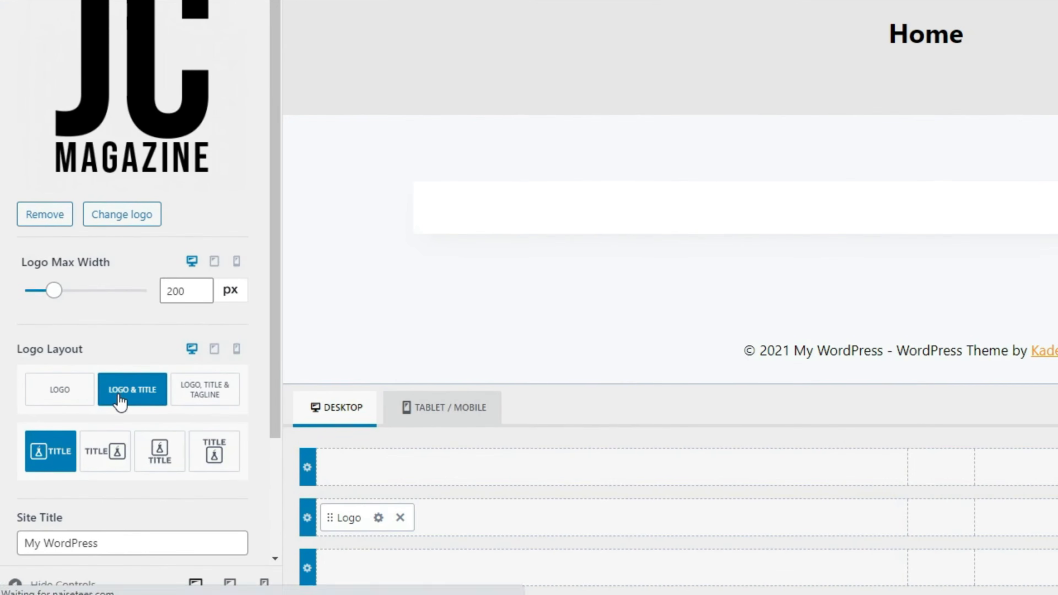
# - Set the logo layout to show only the logo, and set its maximum width to 80 px
pyautogui.click(73, 393)
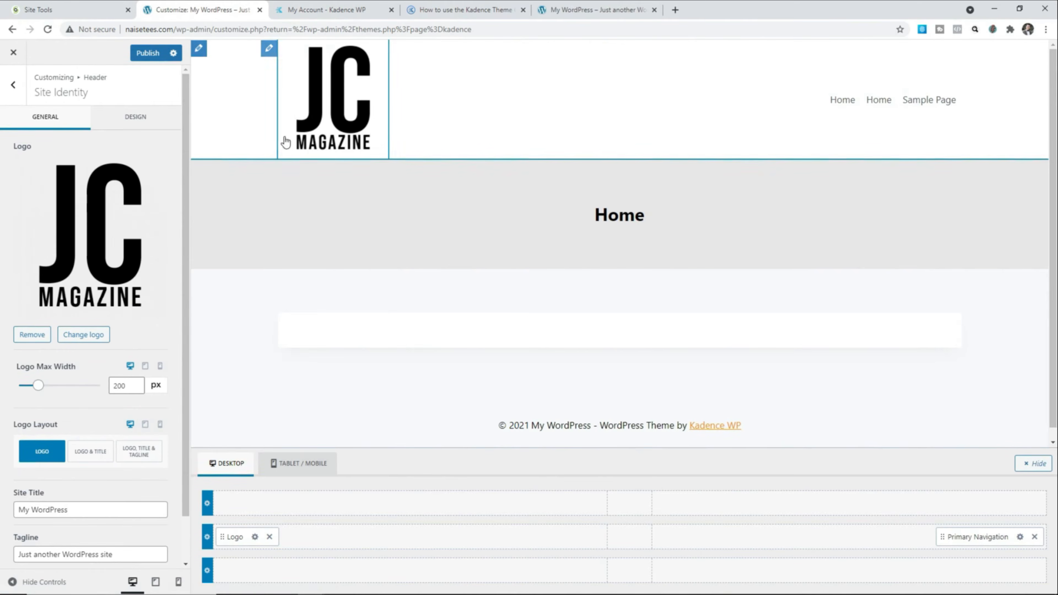
pyautogui.moveTo(127, 386); pyautogui.dragTo(110, 387)
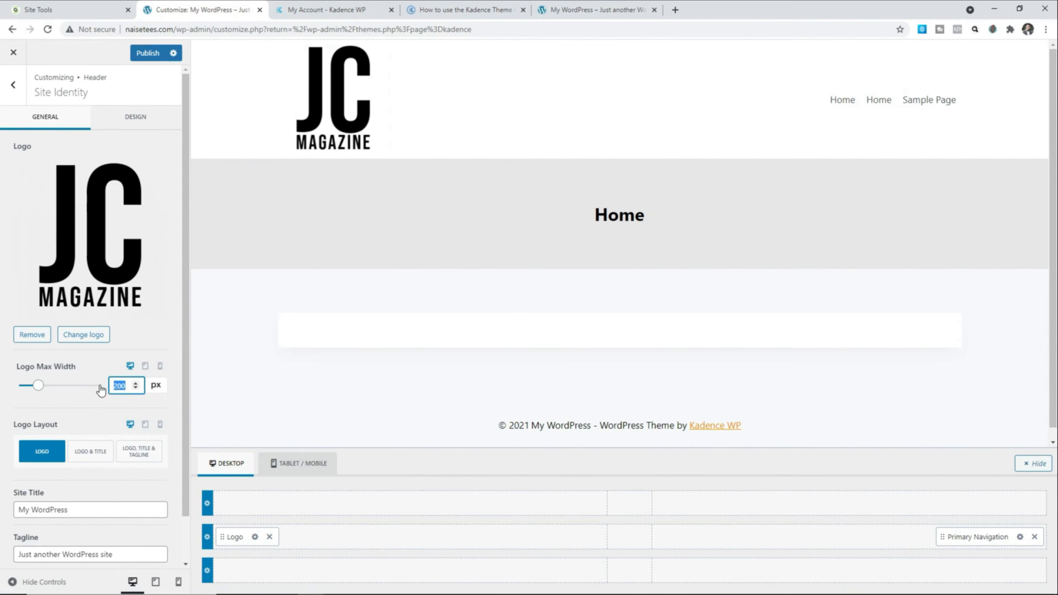
pyautogui.write('80')
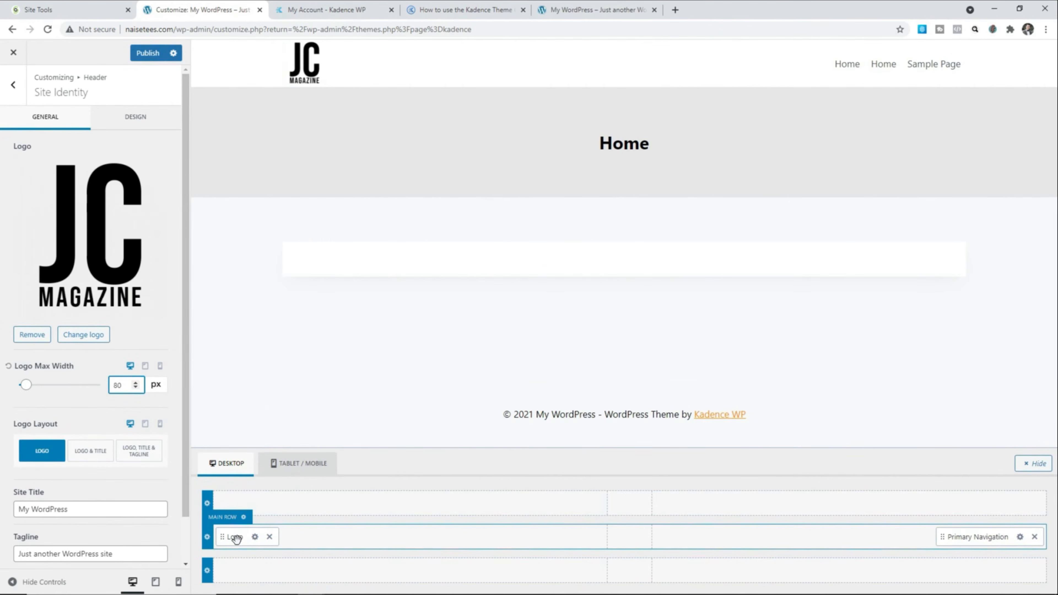
# - Move the logo to the center of the header's main row and the primary navigation to the center of the bottom row
pyautogui.moveTo(236, 538); pyautogui.dragTo(626, 542)
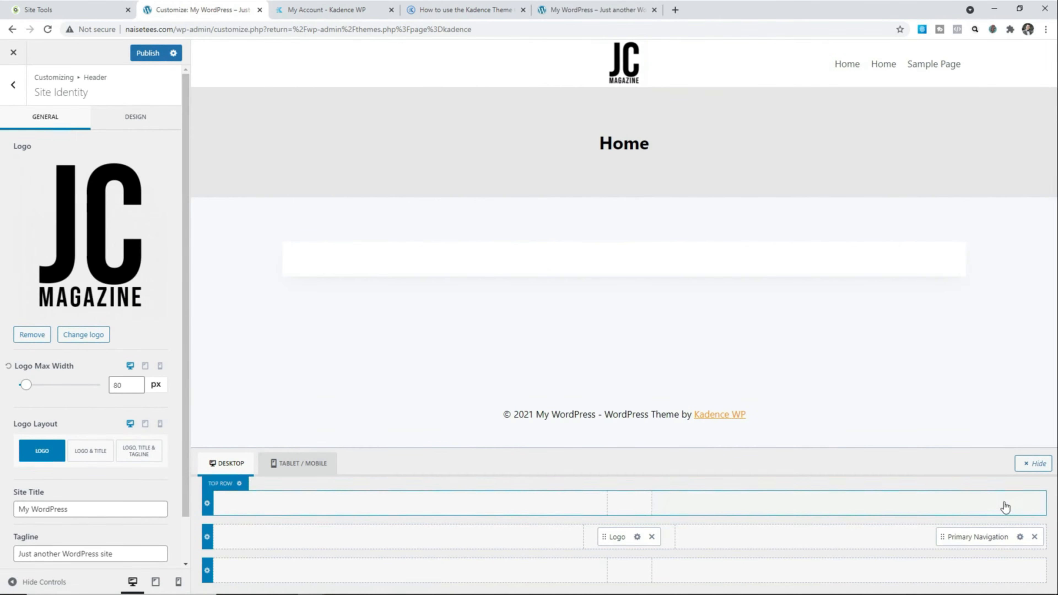
pyautogui.moveTo(994, 535); pyautogui.dragTo(637, 573)
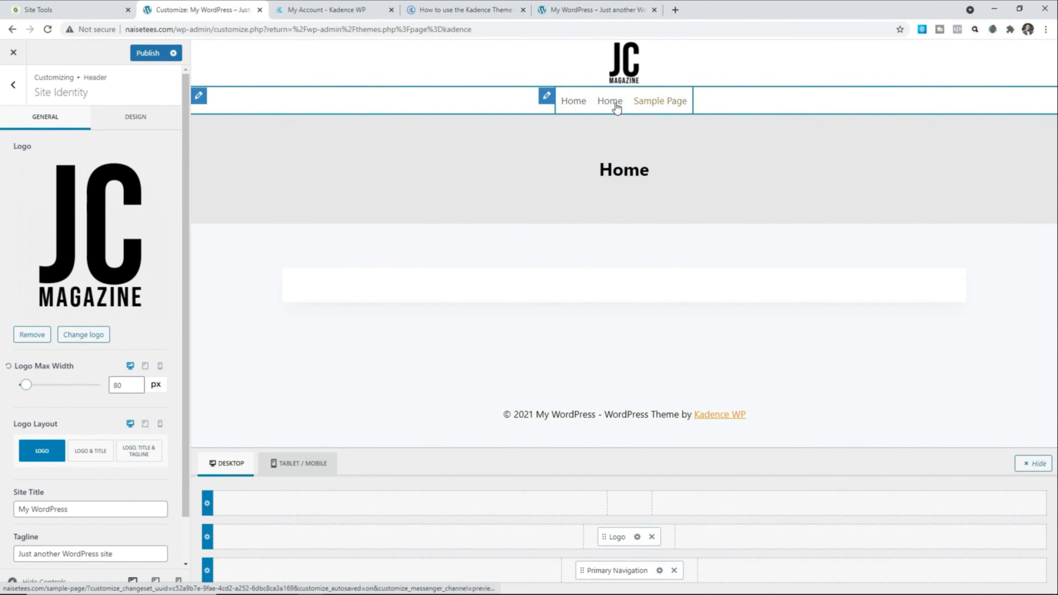
# - Create a new menu named "Main" for the primary navigation and assign it to the Primary and Mobile locations
pyautogui.click(547, 97)
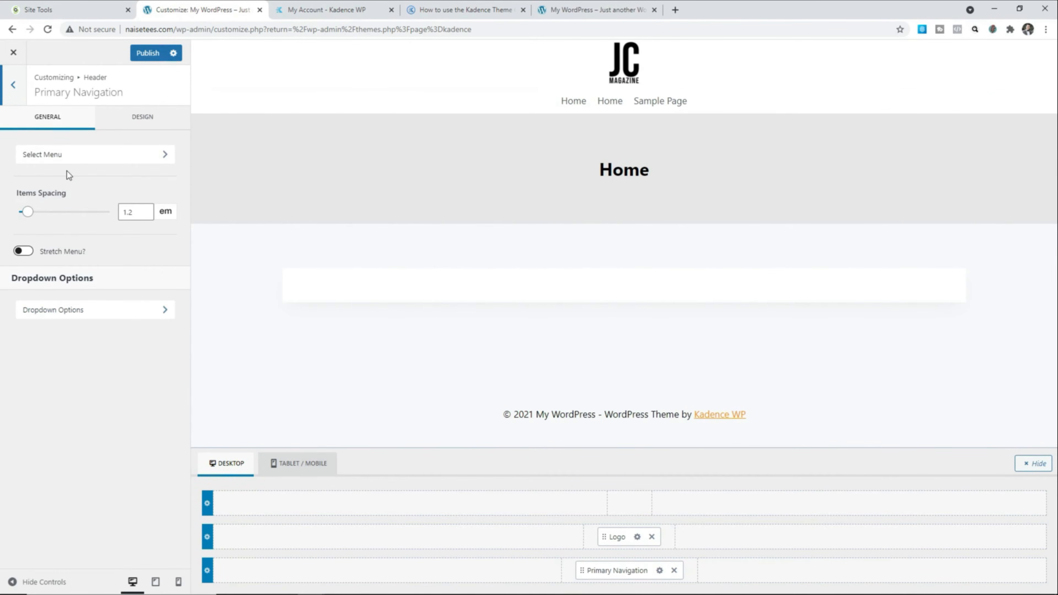
pyautogui.click(79, 159)
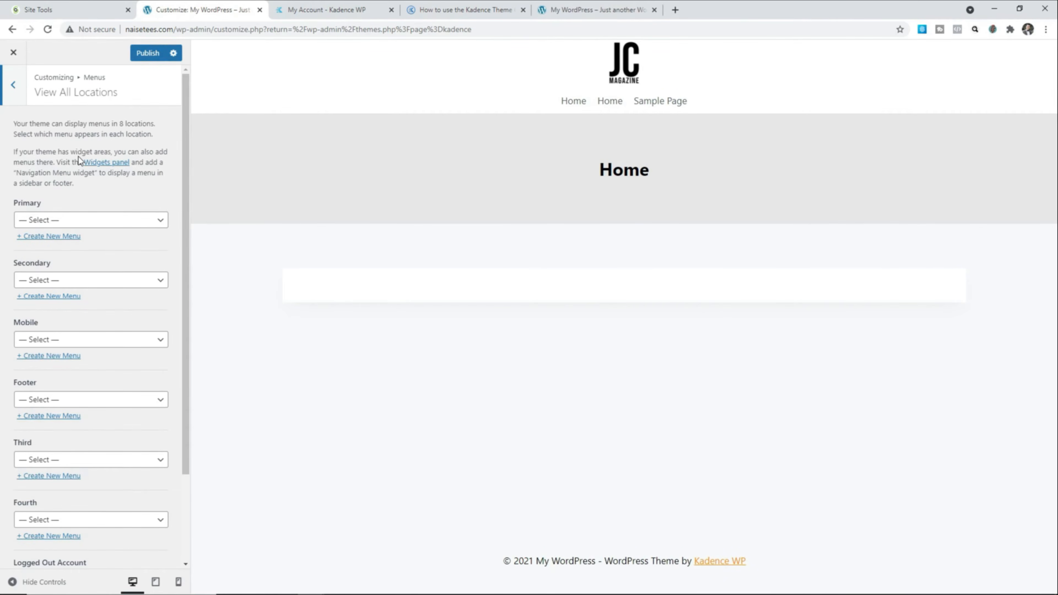
pyautogui.click(63, 237)
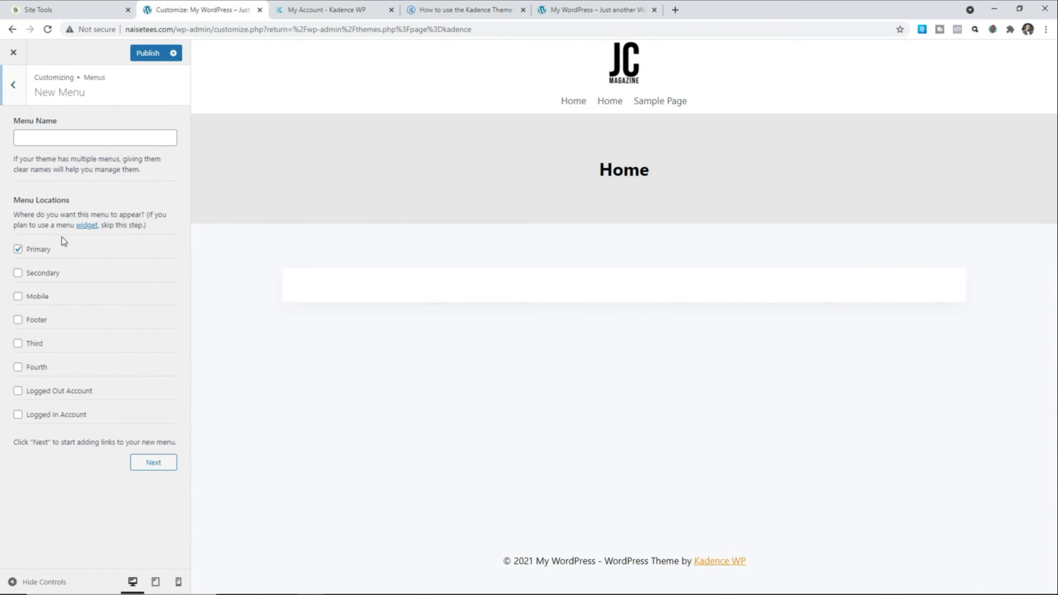
pyautogui.click(51, 145)
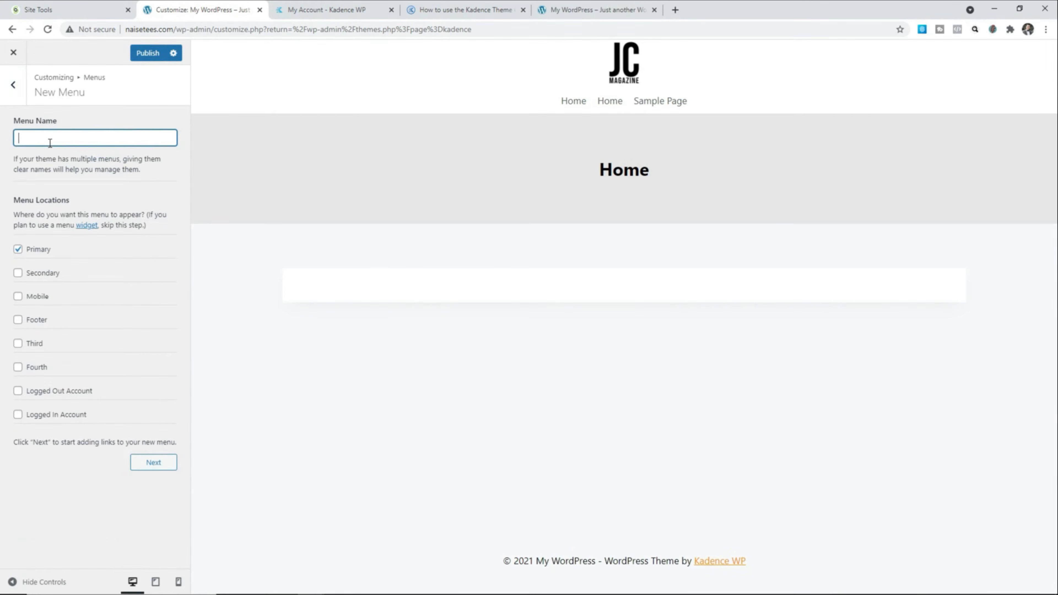
pyautogui.write('Main')
pyautogui.click(20, 298)
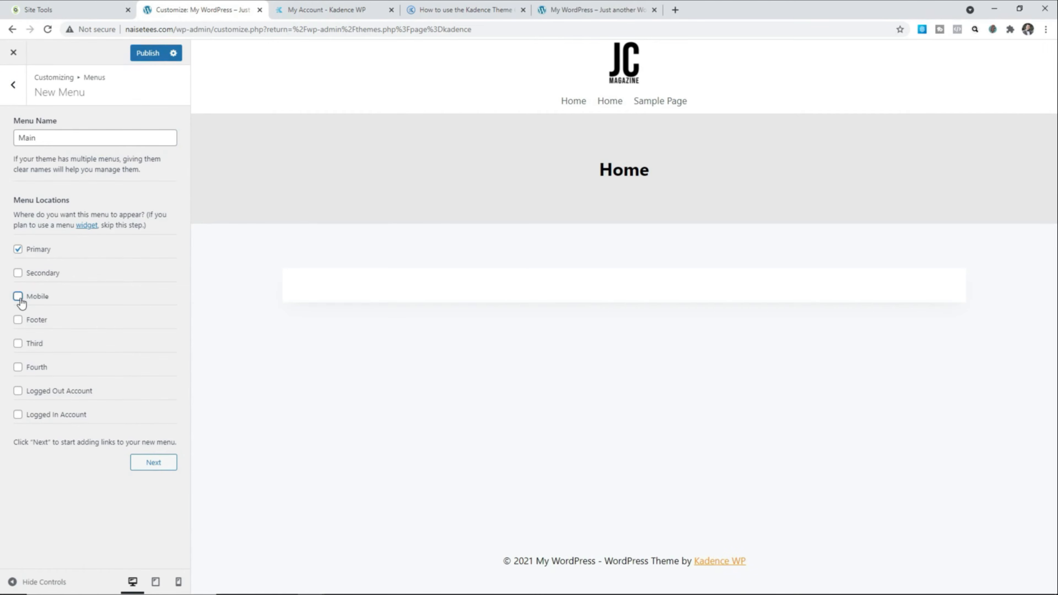
pyautogui.click(149, 462)
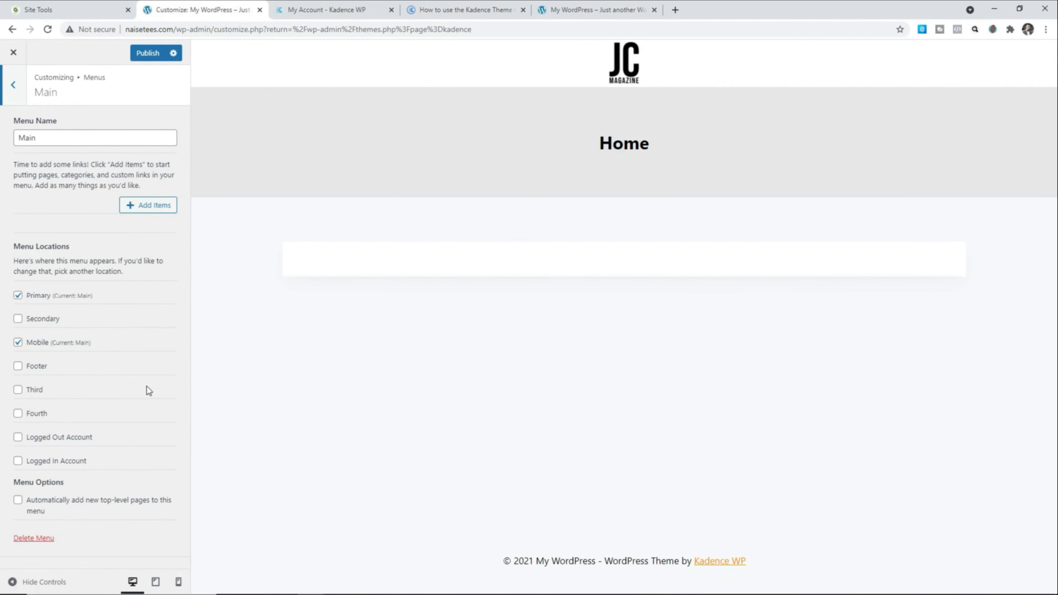
# - Add the Home page and the Finance category to the Main menu
pyautogui.click(144, 208)
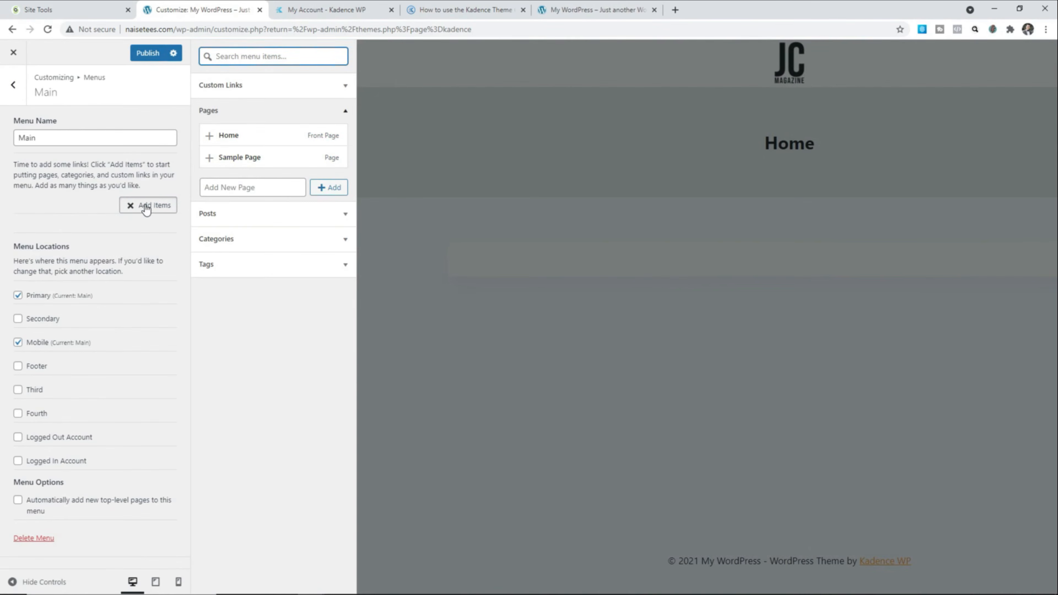
pyautogui.click(210, 136)
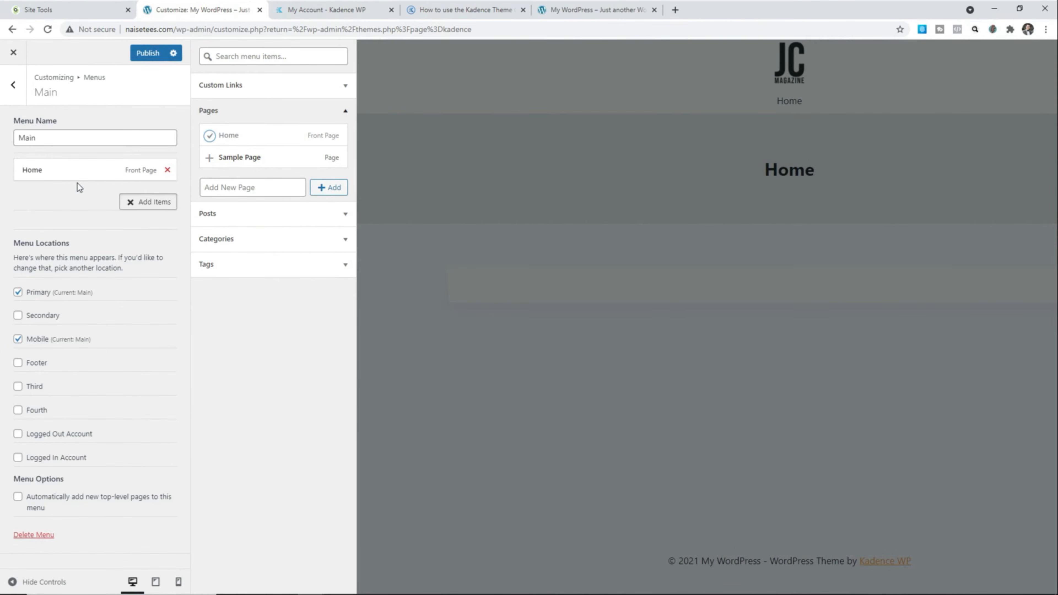
pyautogui.click(222, 243)
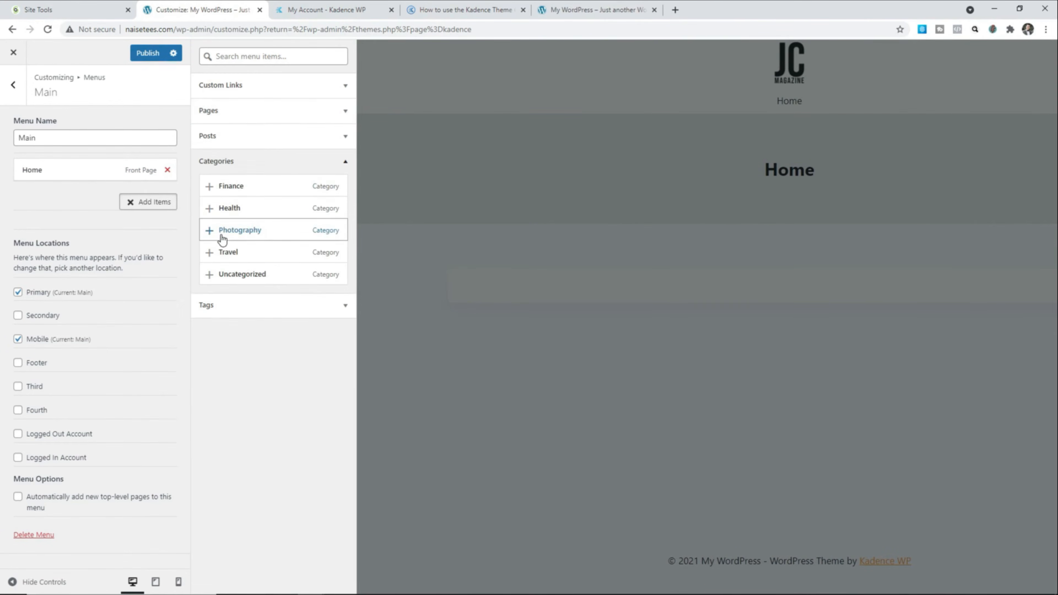
pyautogui.click(209, 187)
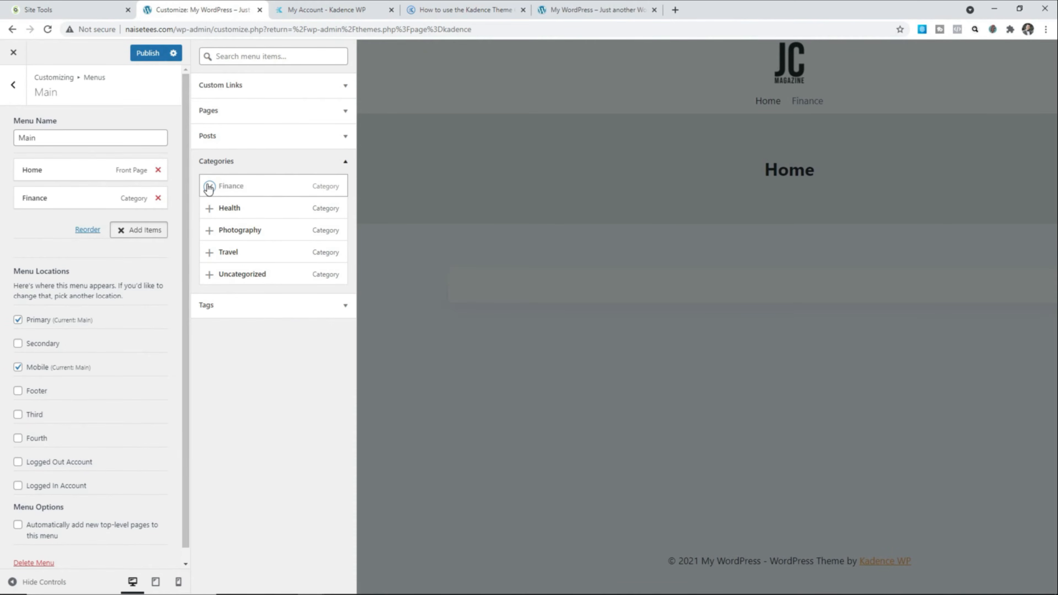
# - Add a custom link "Health" with the URL # to the Main menu and remove it again
pyautogui.click(218, 86)
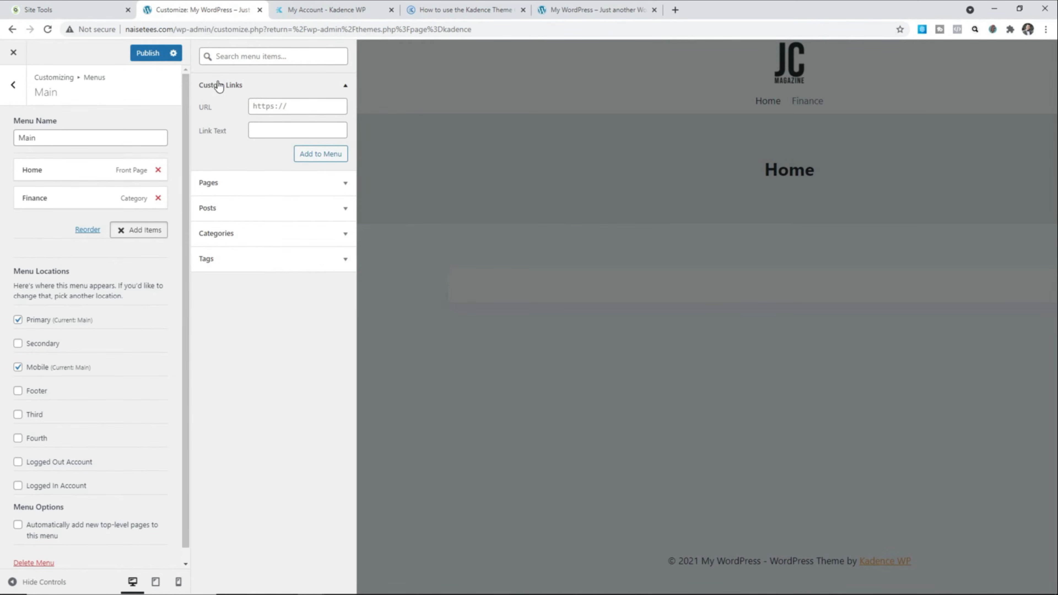
pyautogui.click(268, 104)
pyautogui.click(279, 129)
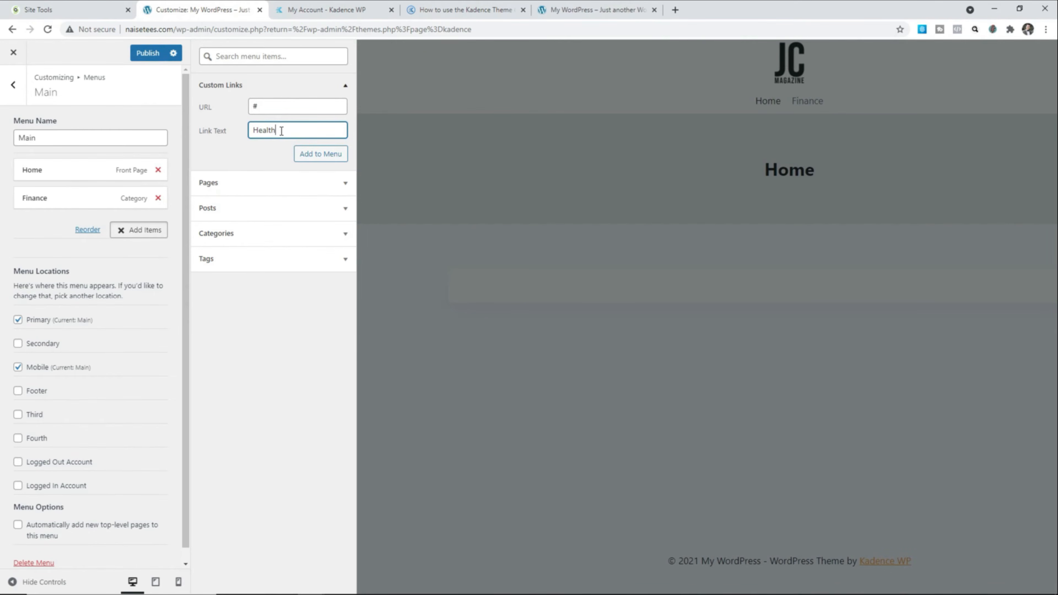
pyautogui.click(261, 108)
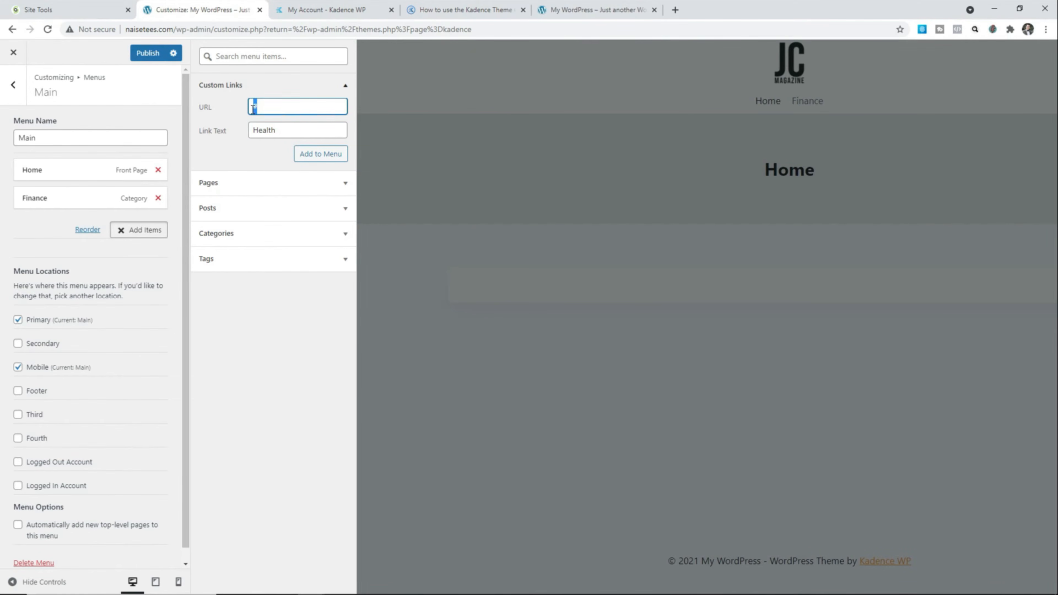
pyautogui.click(304, 153)
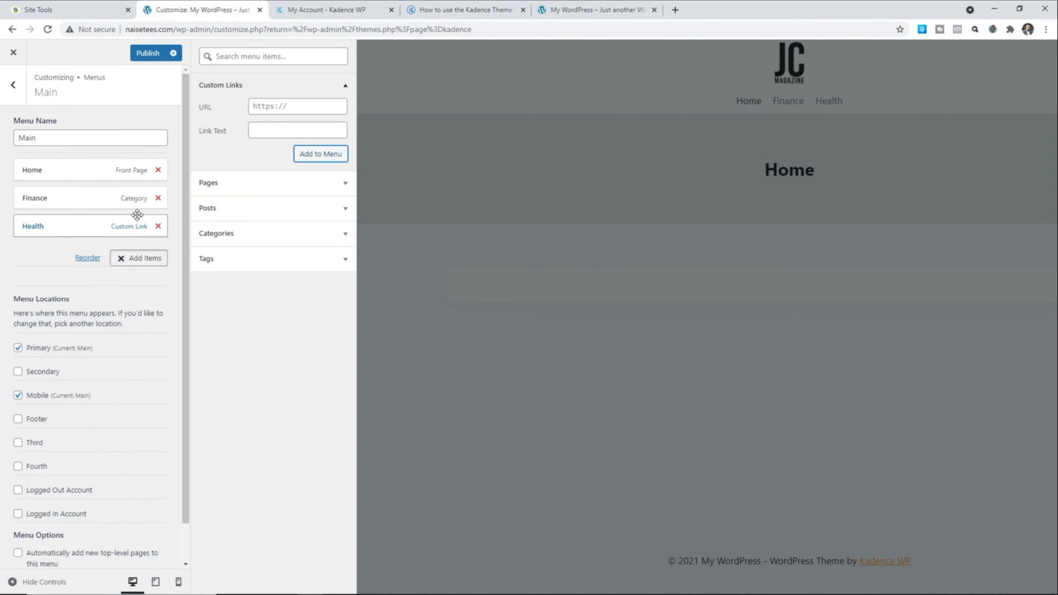
pyautogui.click(158, 227)
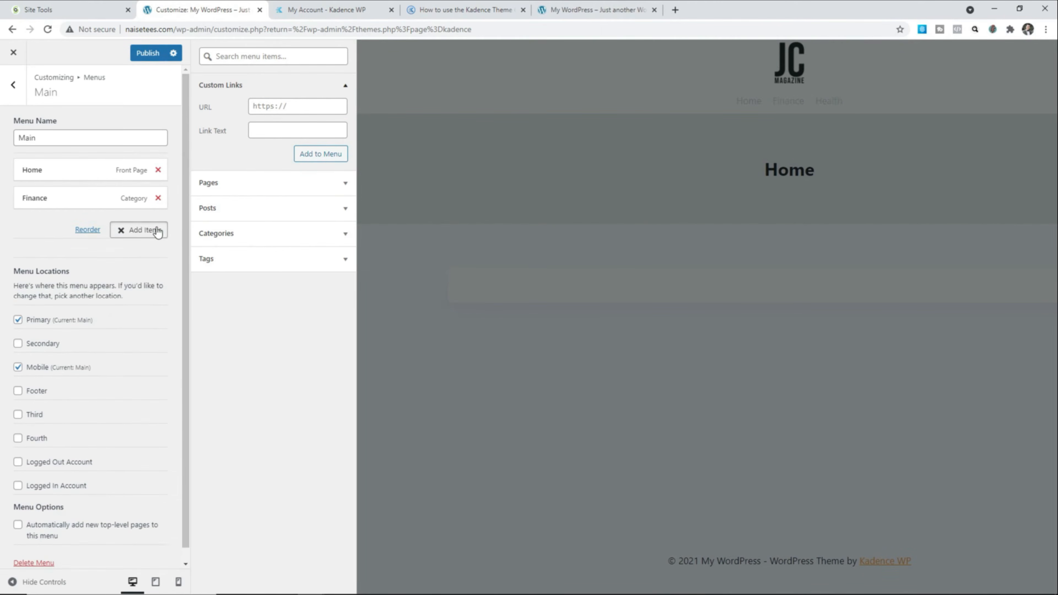
# - Add the Health, Photography and Travel categories to the Main menu and publish the changes
pyautogui.click(229, 235)
pyautogui.click(209, 208)
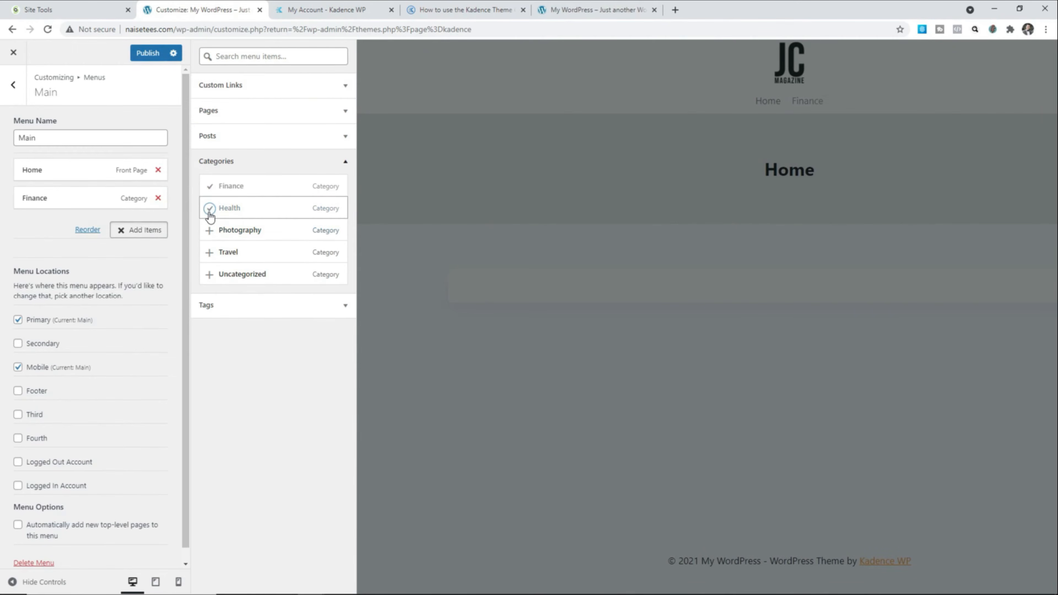
pyautogui.click(210, 231)
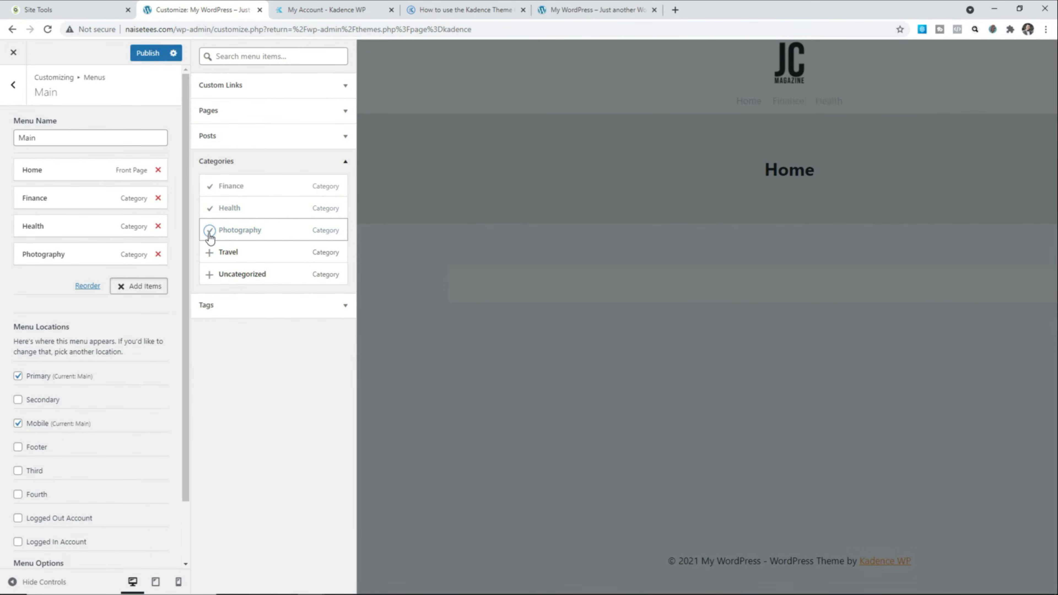
pyautogui.click(209, 252)
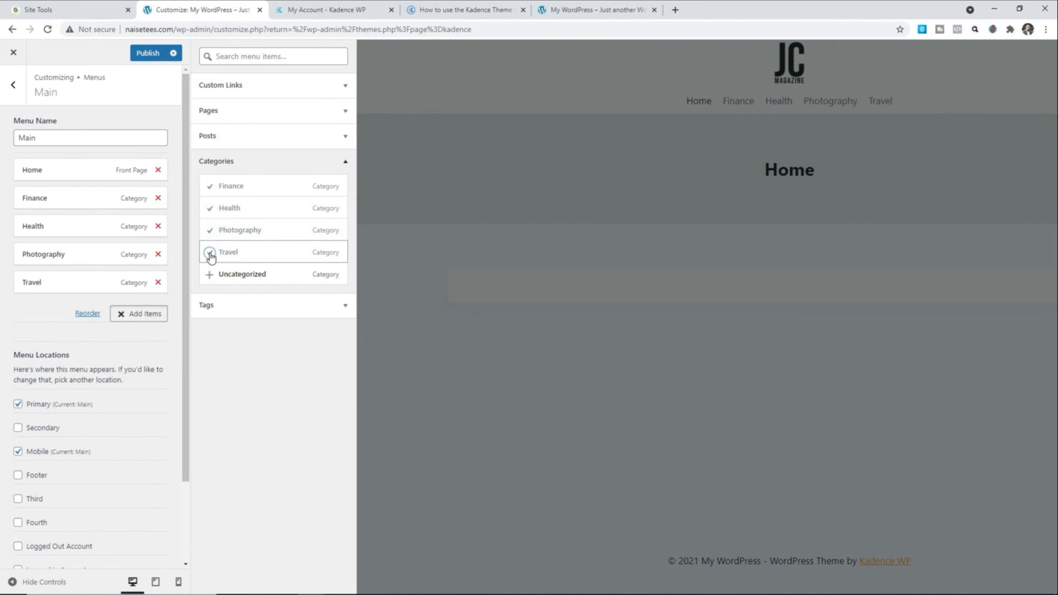
pyautogui.click(141, 55)
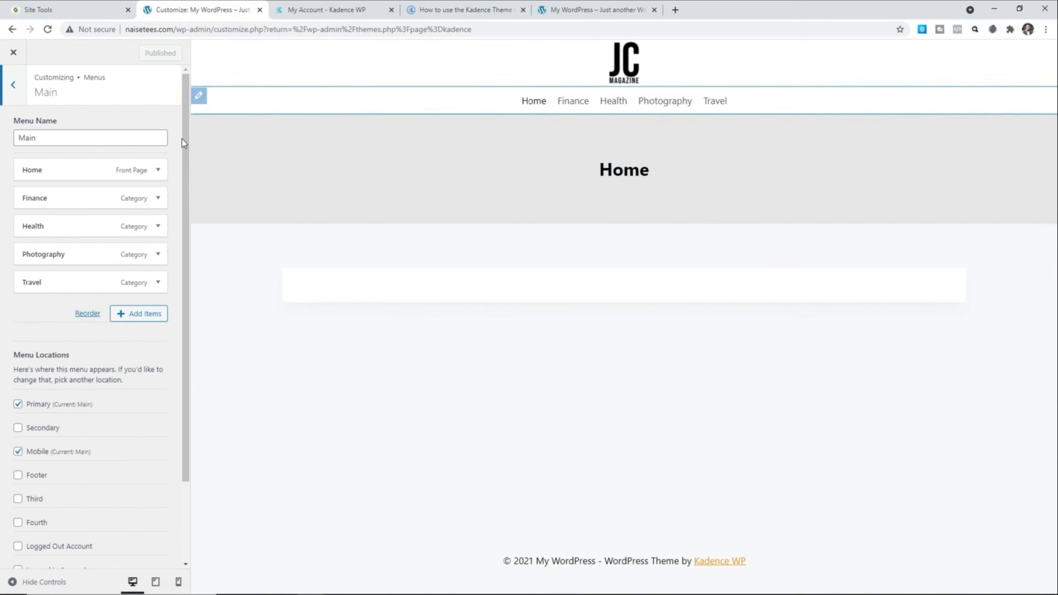
# - Set the background of the header's bottom row to black (000000)
pyautogui.click(13, 90)
pyautogui.click(13, 85)
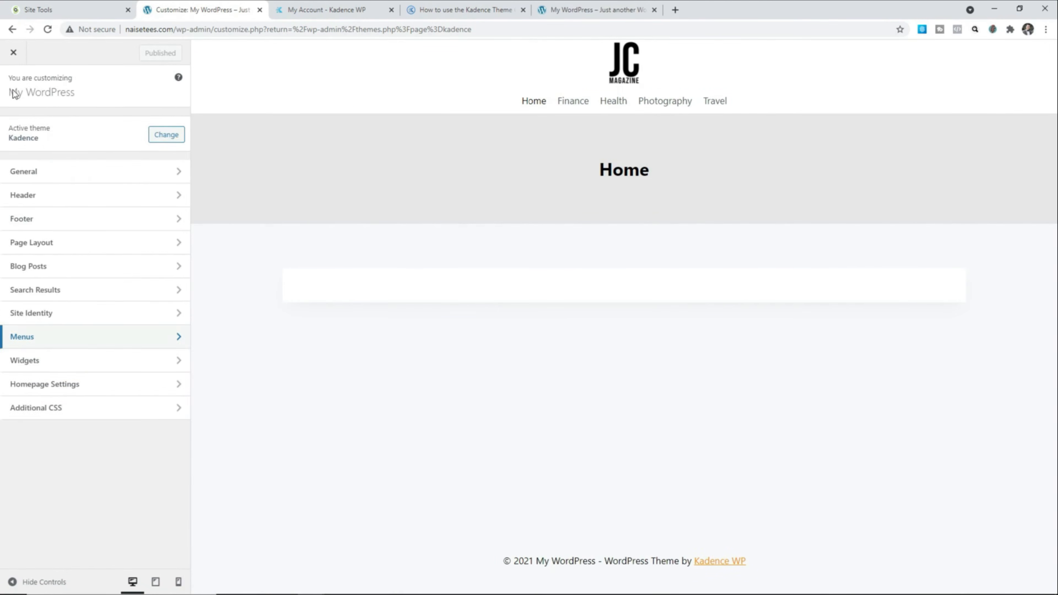
pyautogui.click(18, 199)
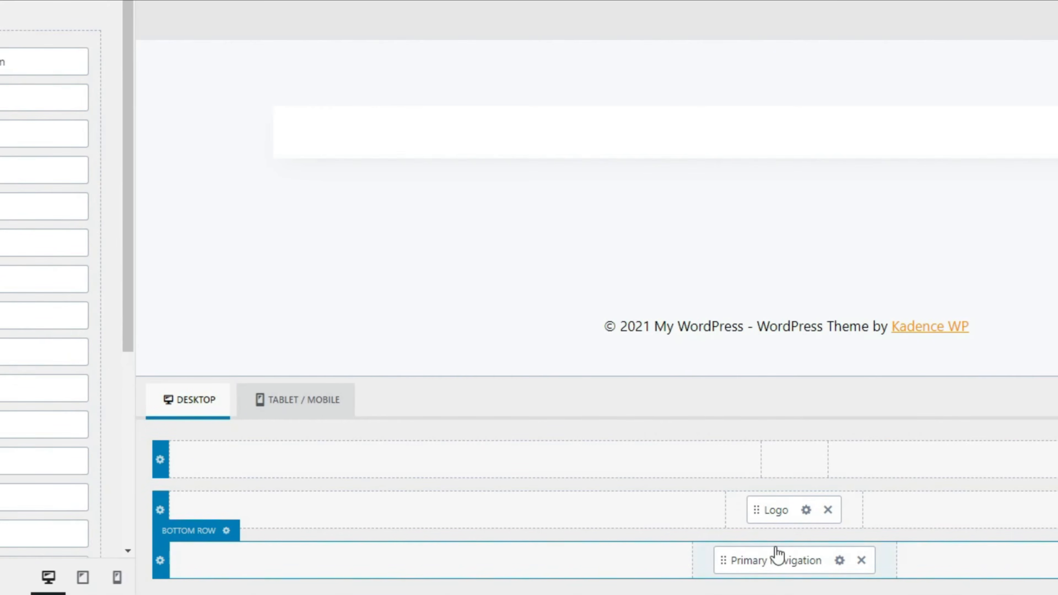
pyautogui.click(160, 561)
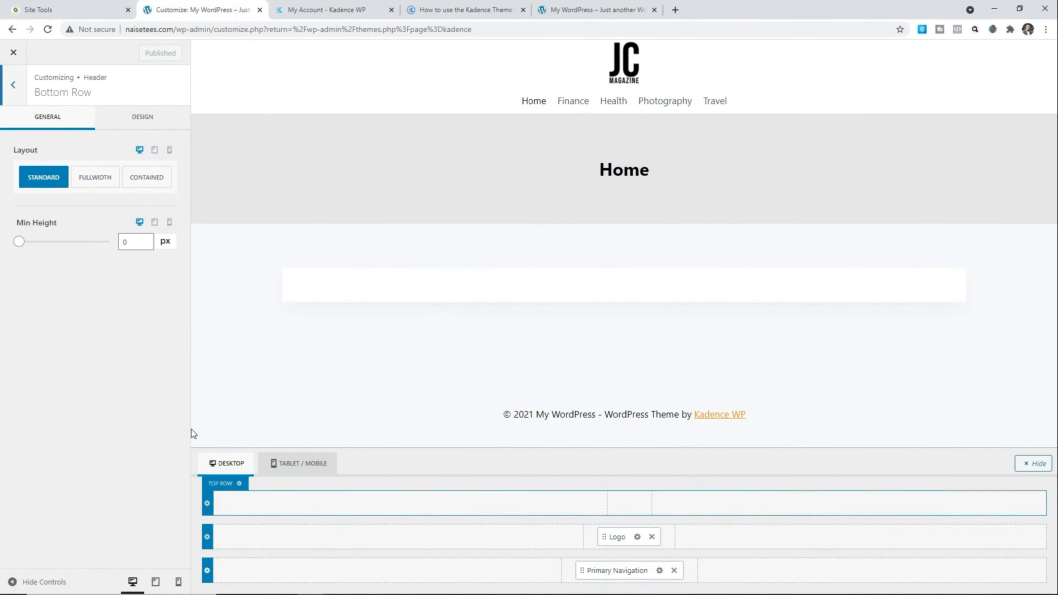
pyautogui.click(157, 122)
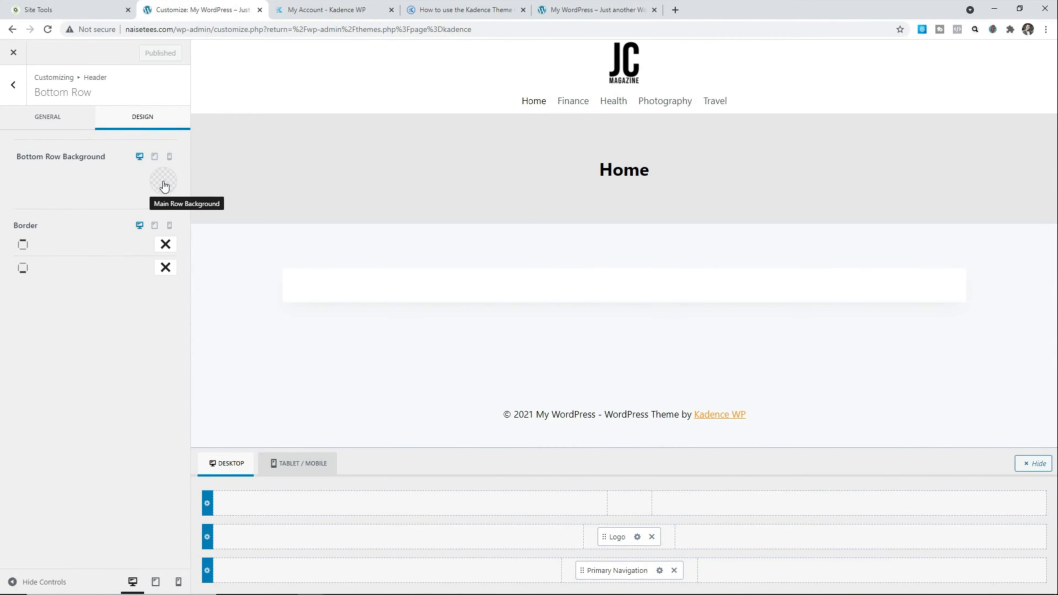
pyautogui.click(163, 181)
pyautogui.moveTo(84, 258); pyautogui.dragTo(12, 332)
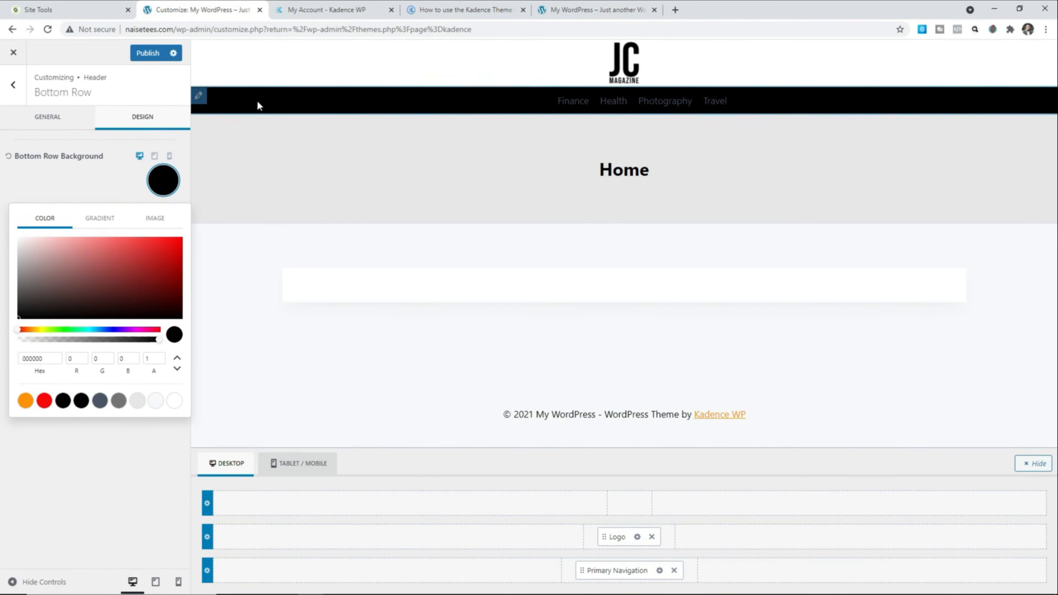
pyautogui.click(112, 174)
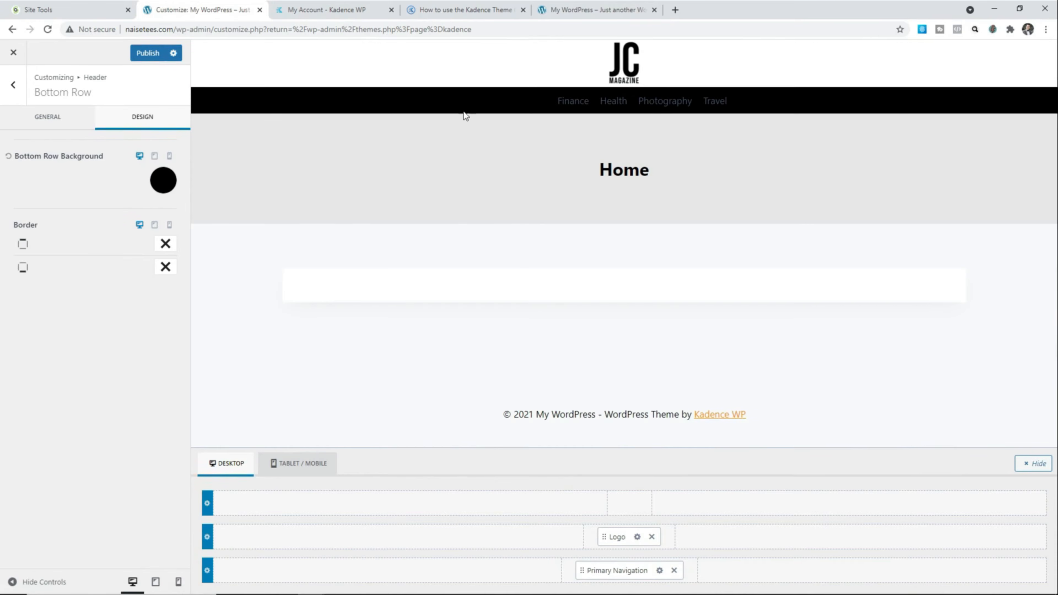
# - Set the primary navigation's normal link color to white (FFFFFF) in the header's design settings
pyautogui.click(13, 85)
pyautogui.click(13, 84)
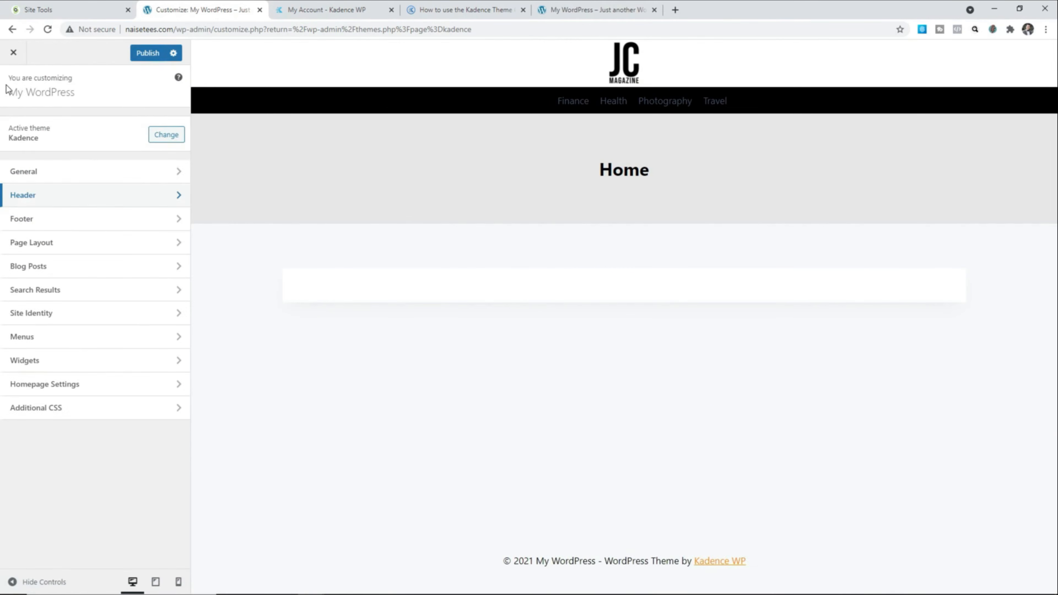
pyautogui.click(38, 196)
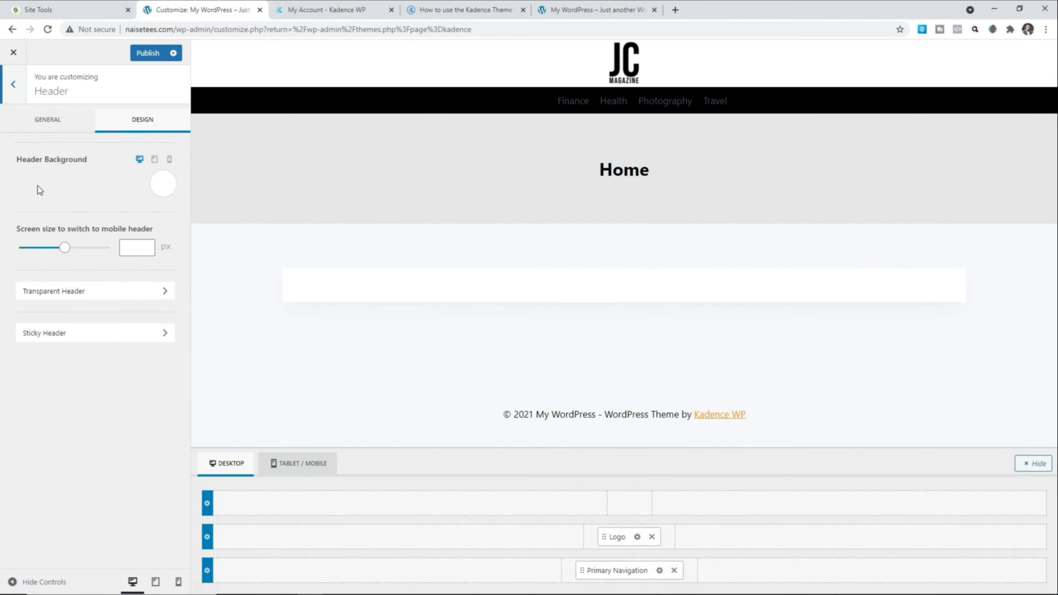
pyautogui.click(40, 123)
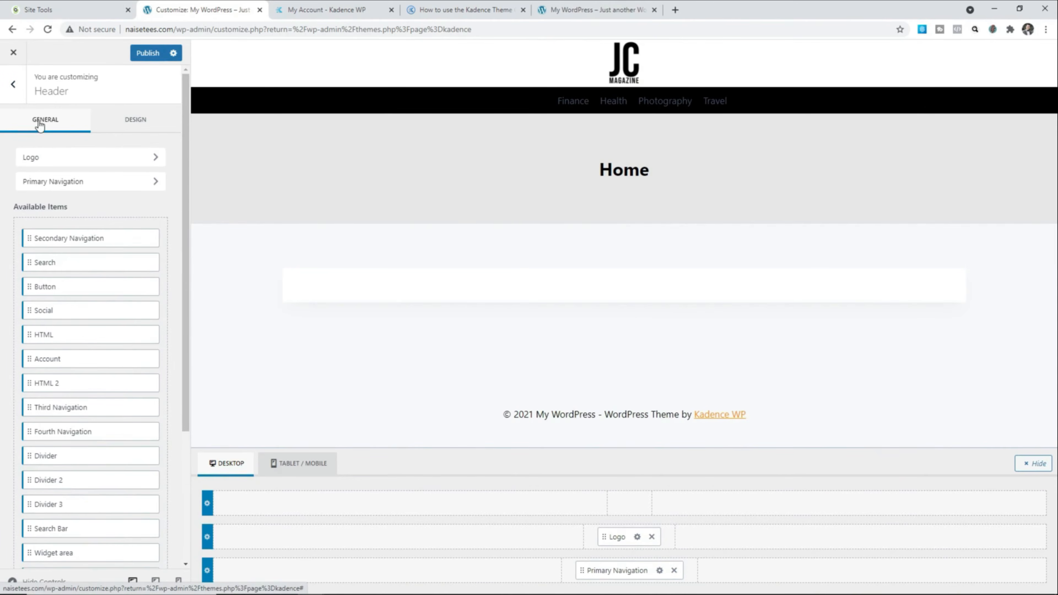
pyautogui.click(157, 188)
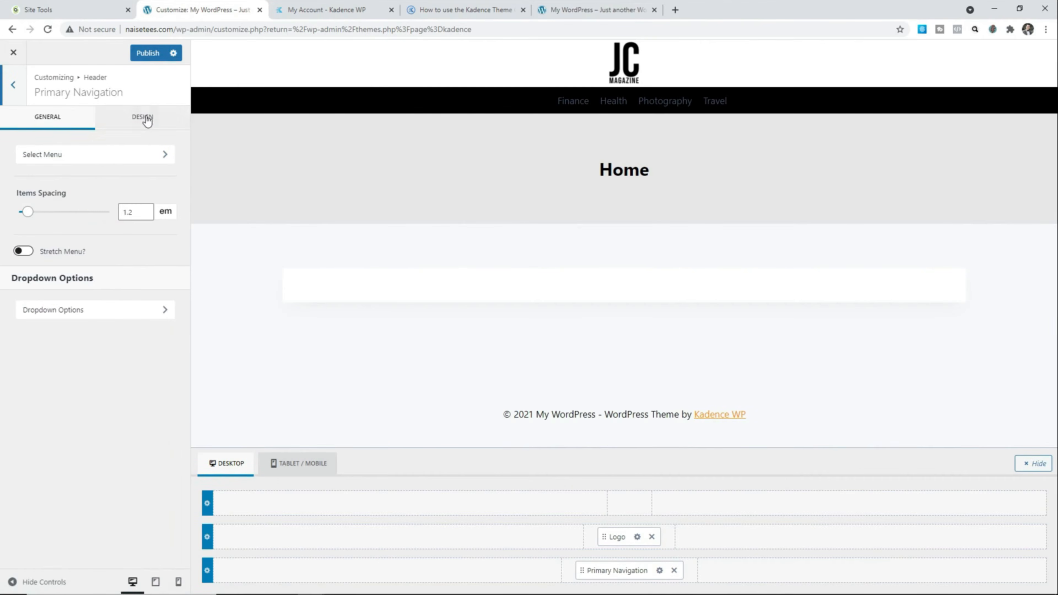
pyautogui.click(144, 118)
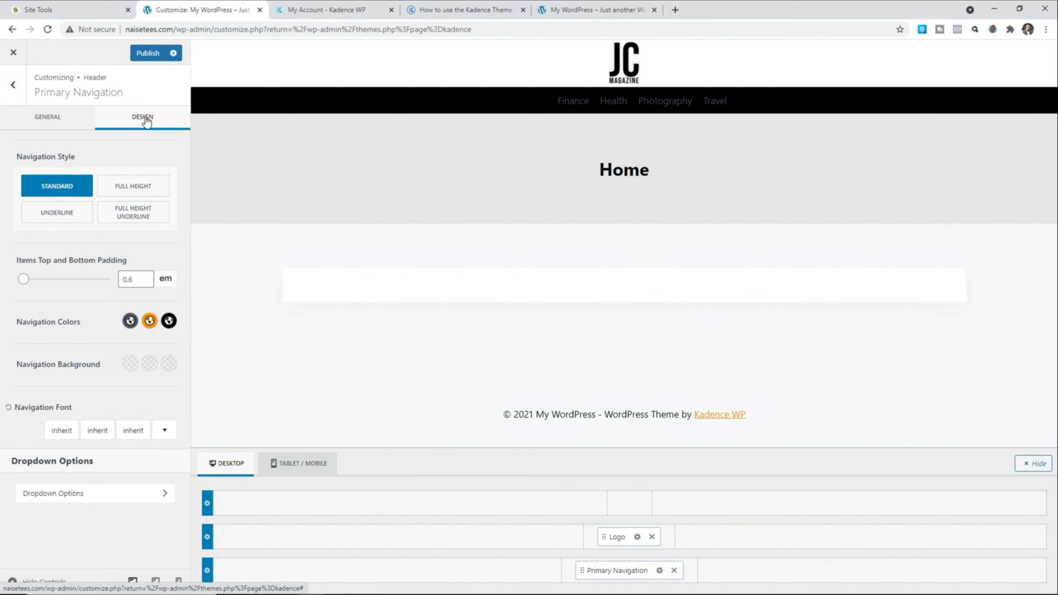
pyautogui.click(130, 323)
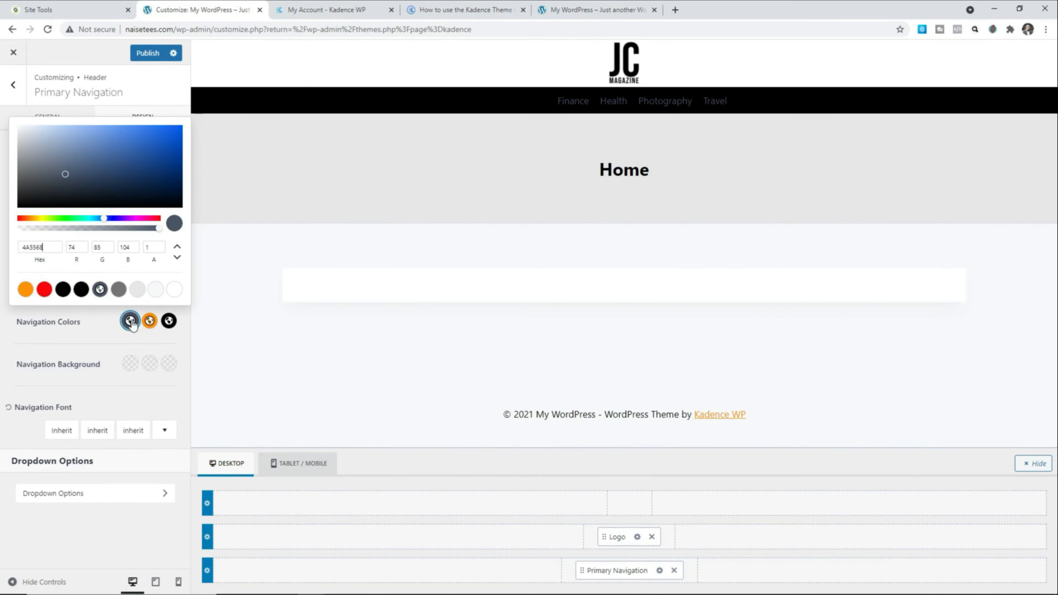
pyautogui.click(172, 290)
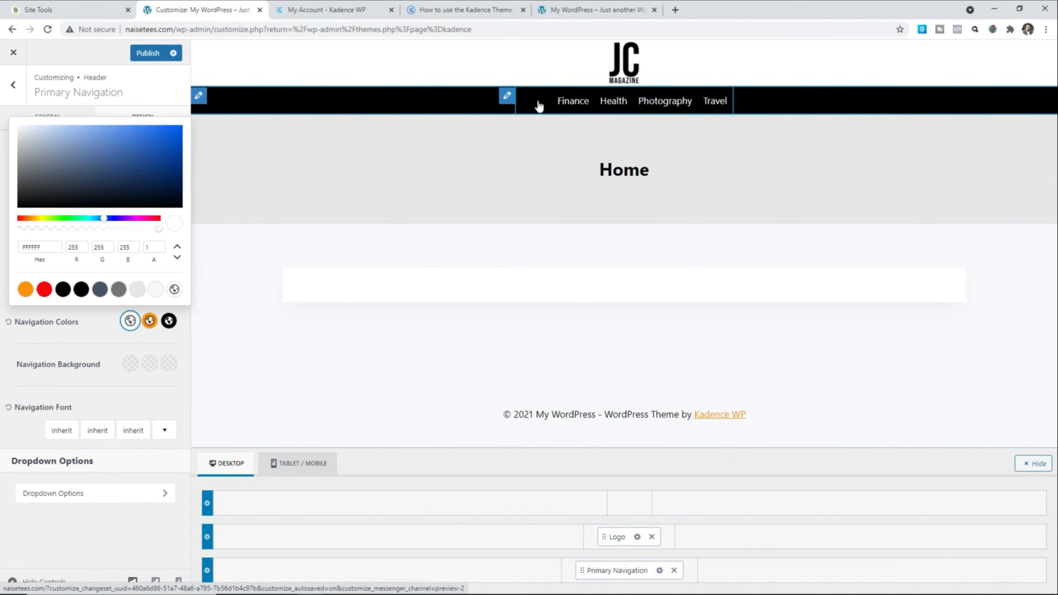
# - Set the primary navigation's active link color to the orange palette color (FF9200)
pyautogui.click(168, 321)
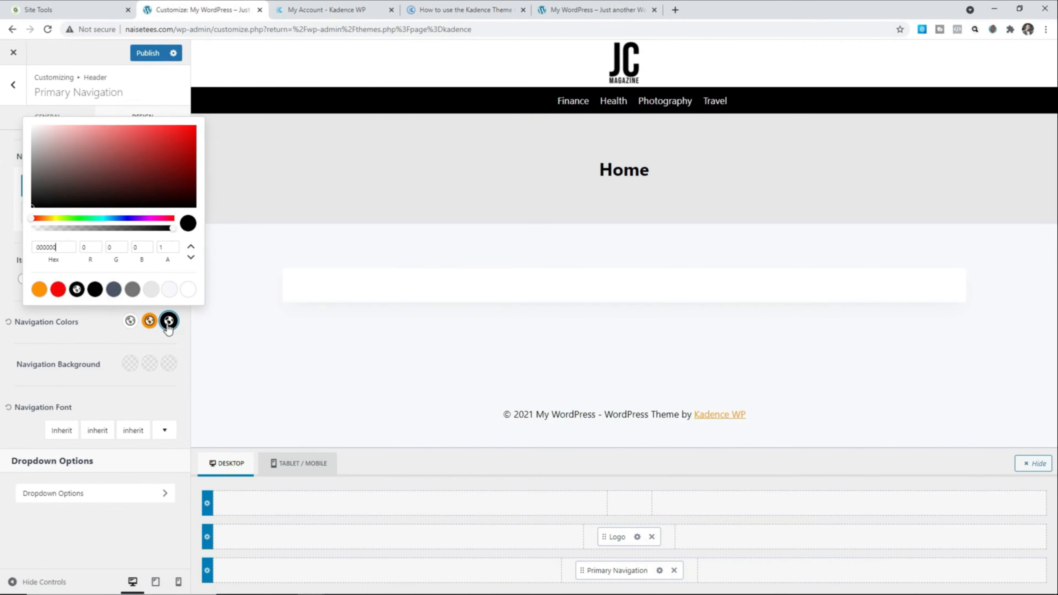
pyautogui.moveTo(55, 165); pyautogui.dragTo(26, 269)
pyautogui.click(38, 290)
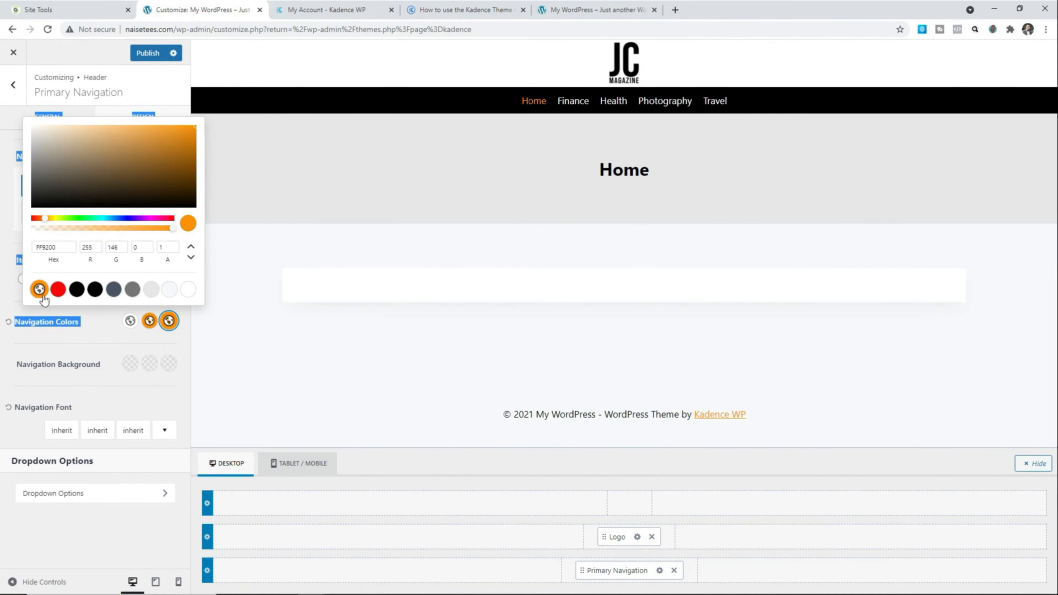
pyautogui.click(106, 335)
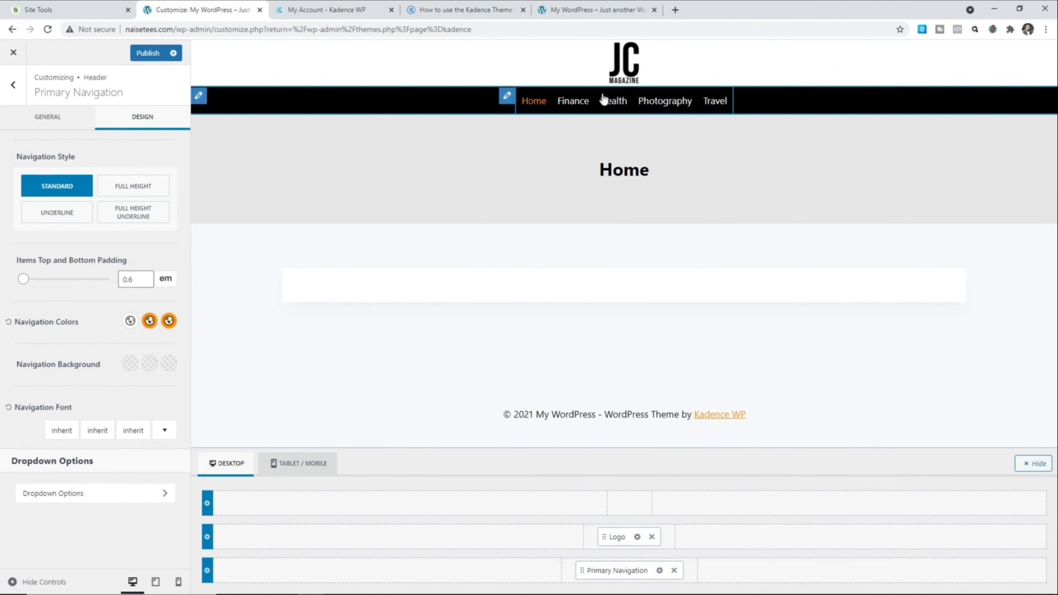
# - Enable menu stretching for the primary navigation, and try filling and centering the menu items before switching that option back off
pyautogui.click(40, 121)
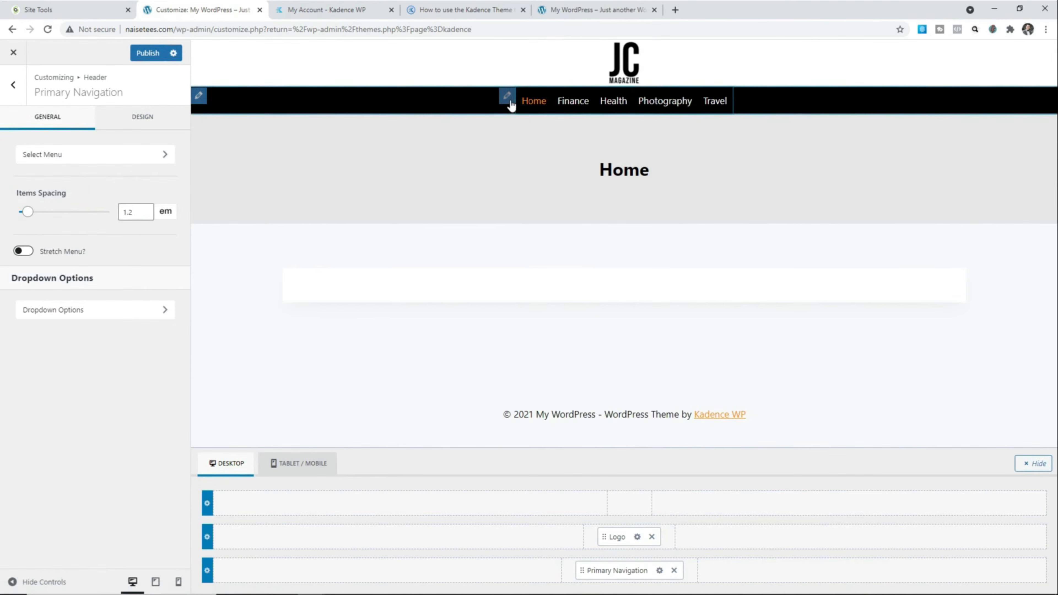
pyautogui.click(25, 253)
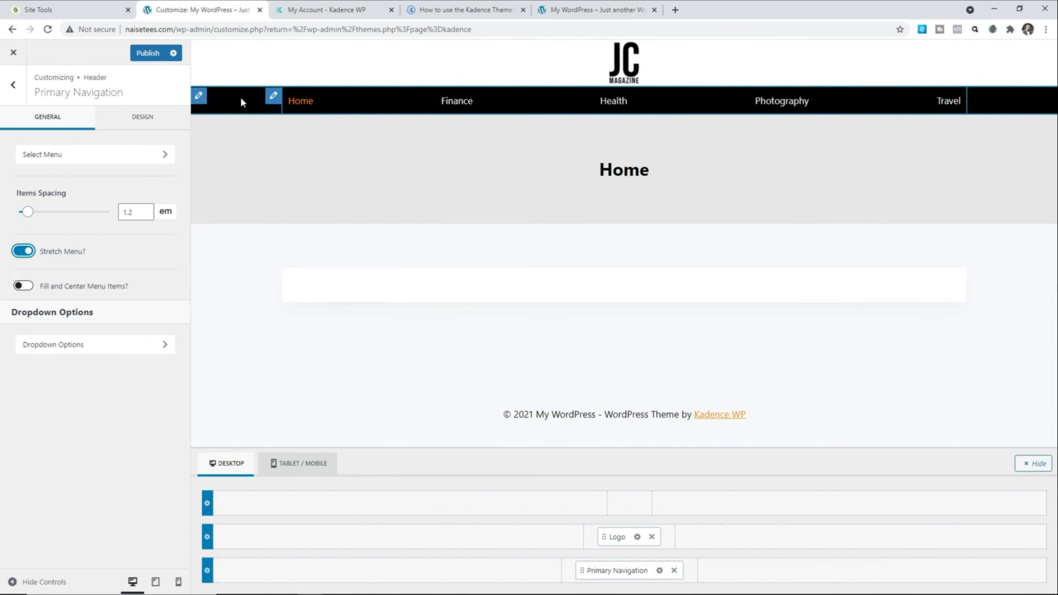
pyautogui.click(24, 286)
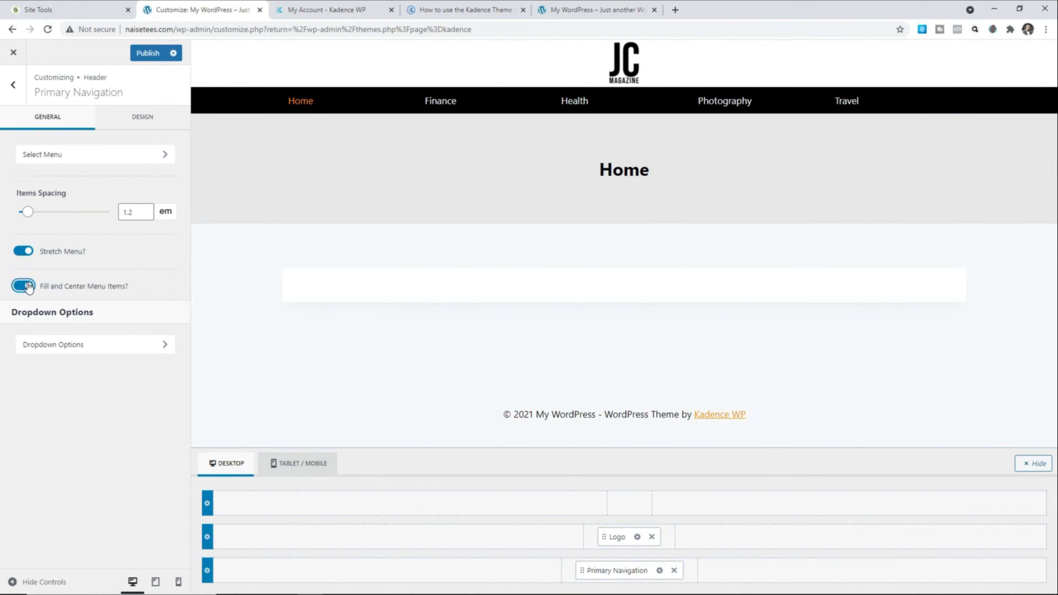
pyautogui.click(28, 286)
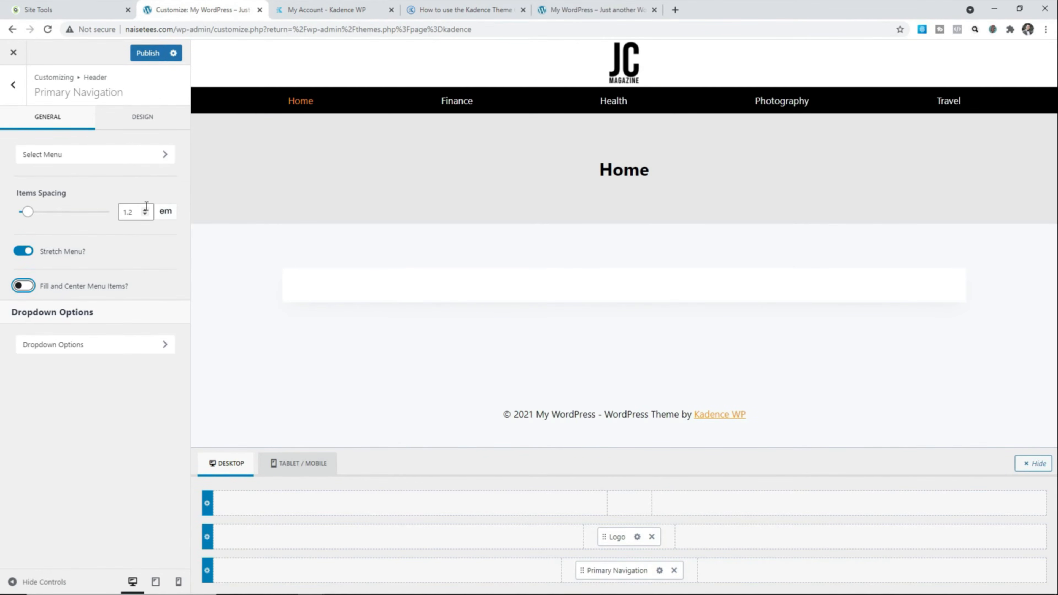
# - Set the primary navigation's items spacing to 3 em
pyautogui.moveTo(28, 213); pyautogui.dragTo(70, 213)
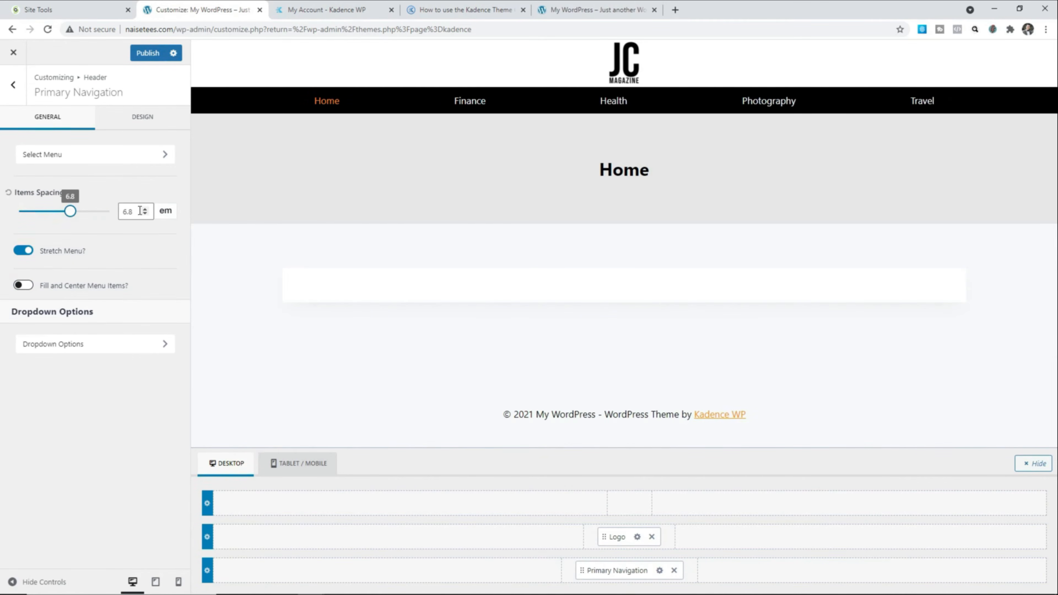
pyautogui.moveTo(140, 211); pyautogui.dragTo(120, 211)
pyautogui.write('3')
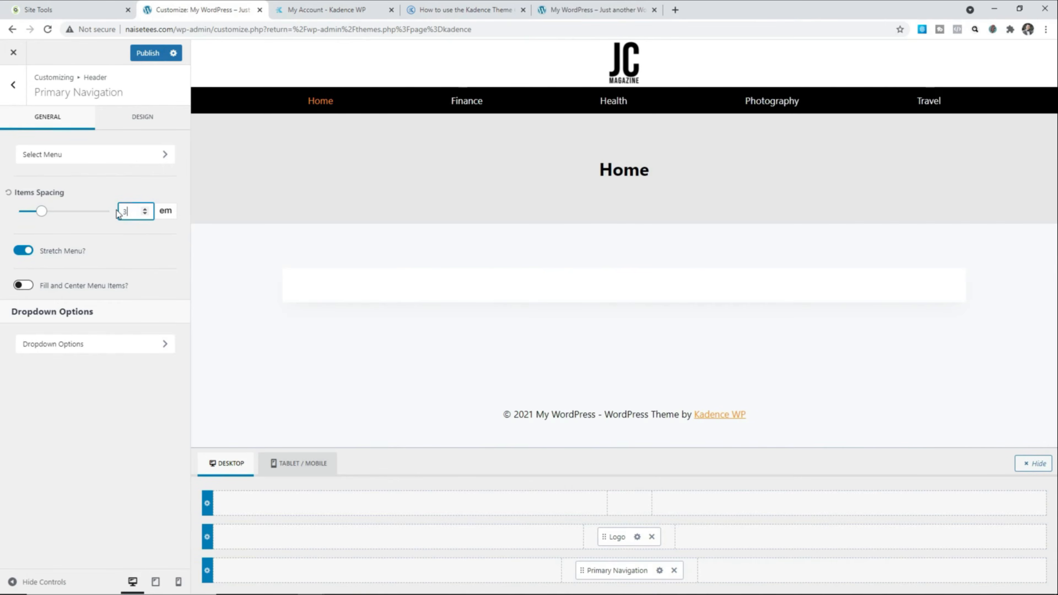
# - Give the primary navigation the Underline style and set its items' top and bottom padding to 1 em
pyautogui.click(139, 115)
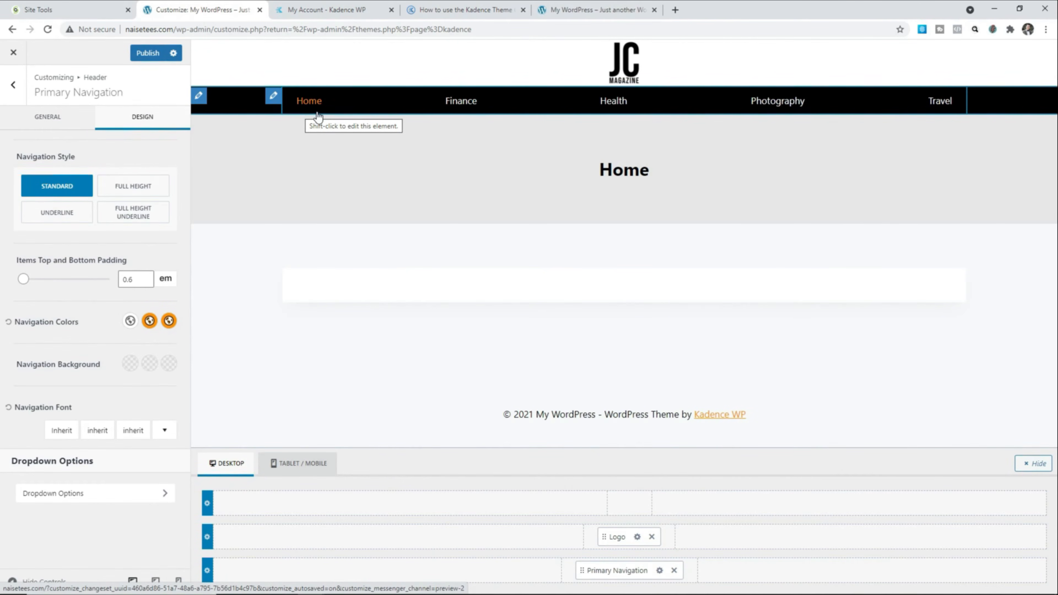
pyautogui.click(65, 218)
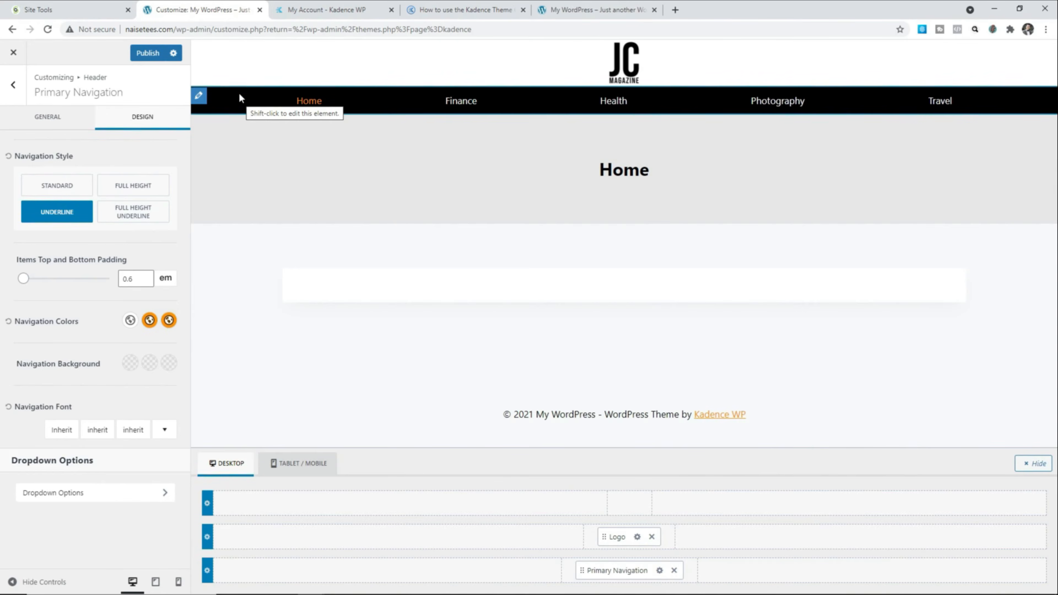
pyautogui.click(24, 278)
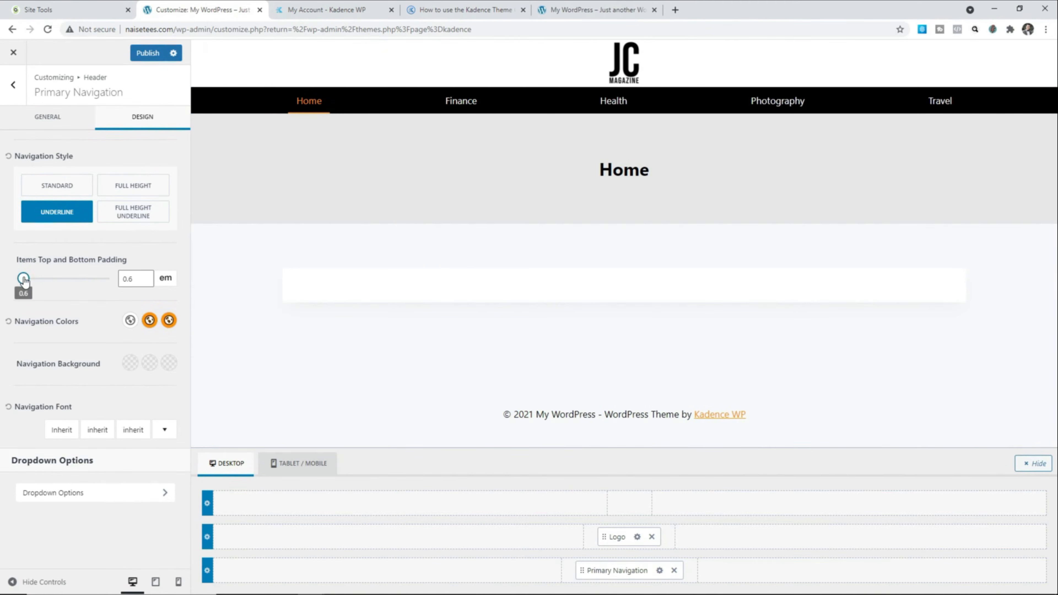
pyautogui.moveTo(24, 280); pyautogui.dragTo(28, 280)
pyautogui.doubleClick(123, 278)
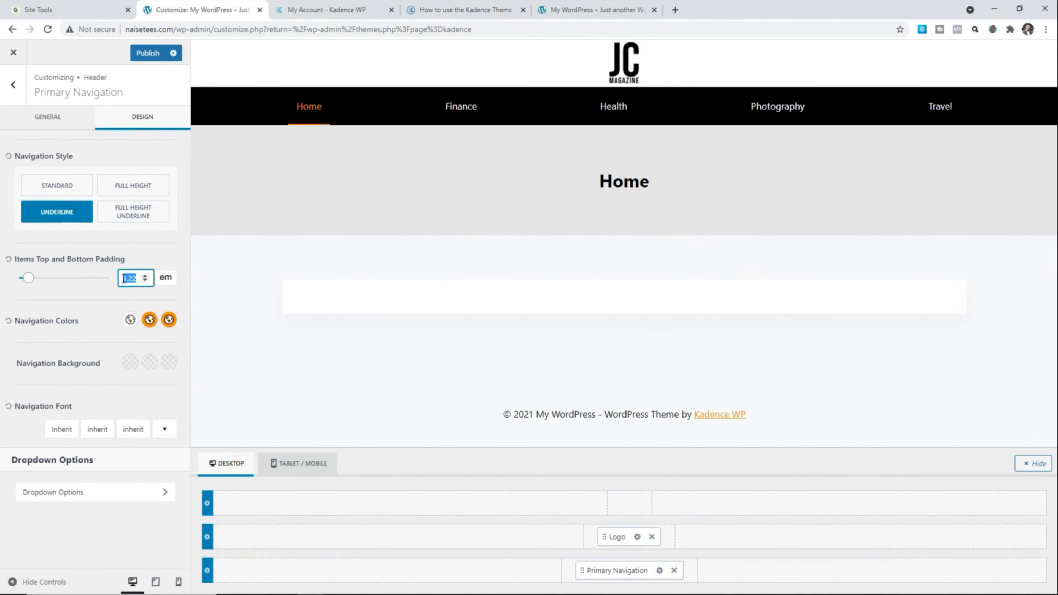
pyautogui.write('1')
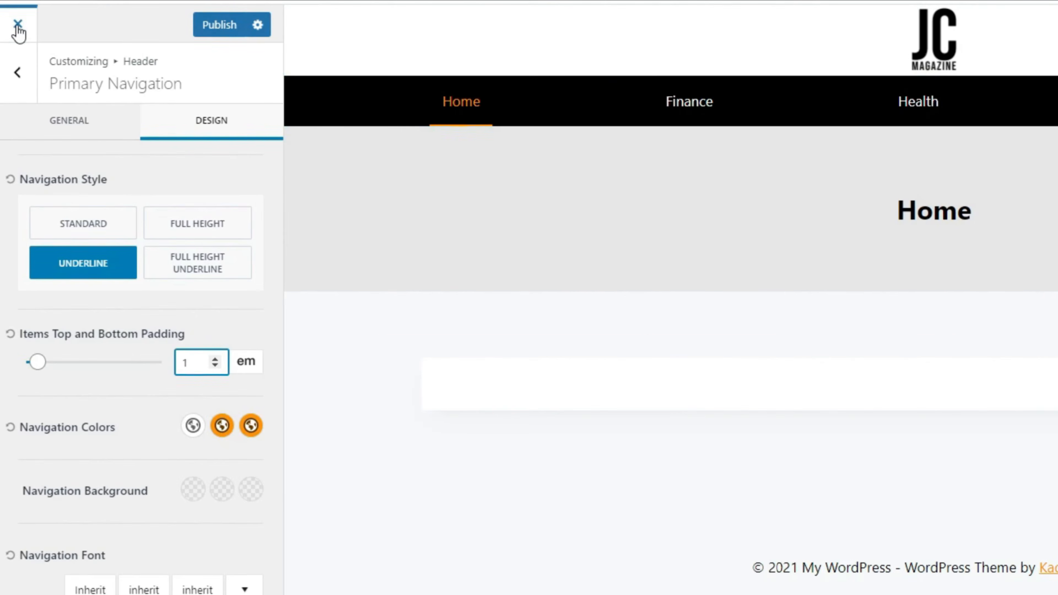
# - Open the WordPress menus page in a separate browser tab and expand the Home item of the Main menu
pyautogui.rightClick(17, 25)
pyautogui.press('Escape')
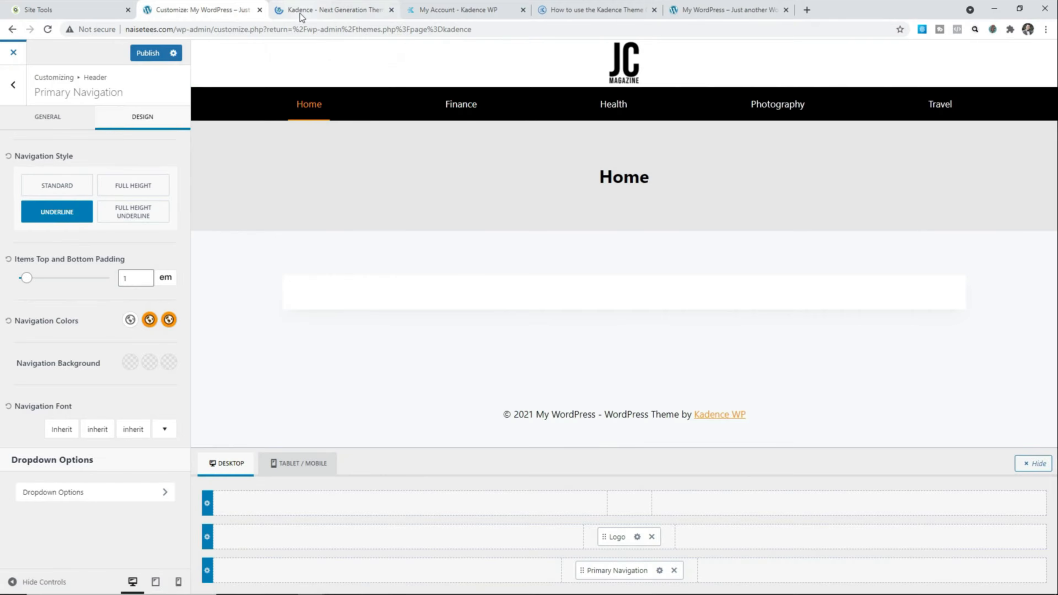
pyautogui.click(302, 16)
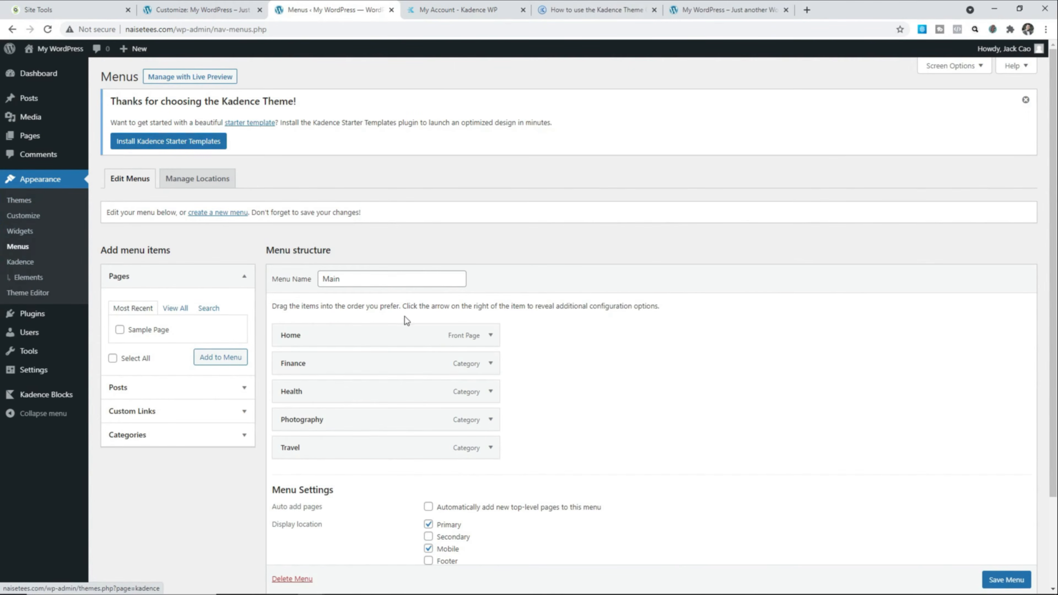
pyautogui.click(490, 337)
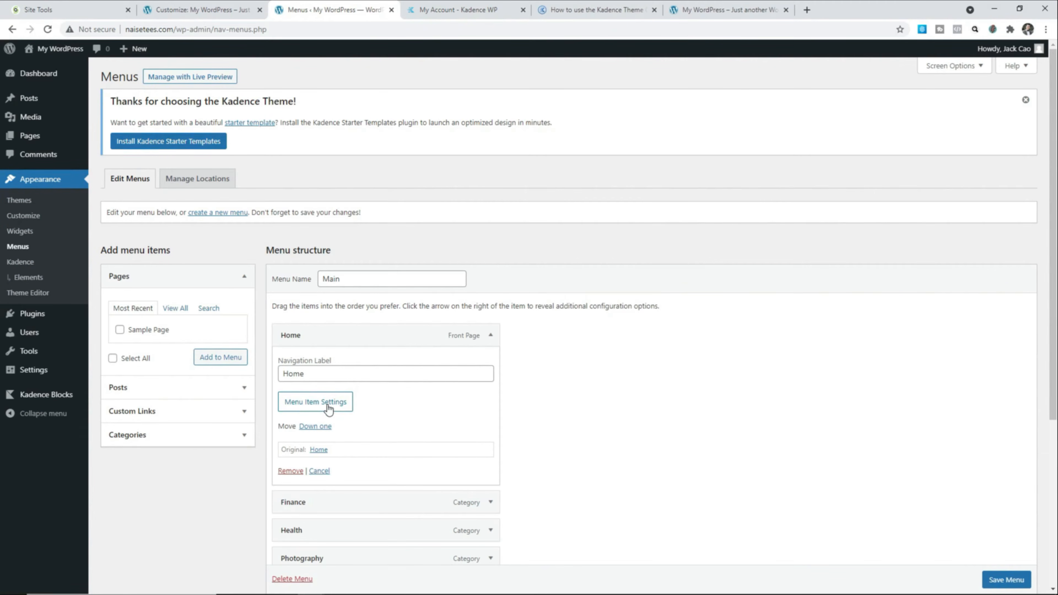
# - Open the Kadence theme page in a new browser tab and check the Ultimate Menu entry among the Pro Addons
pyautogui.rightClick(26, 262)
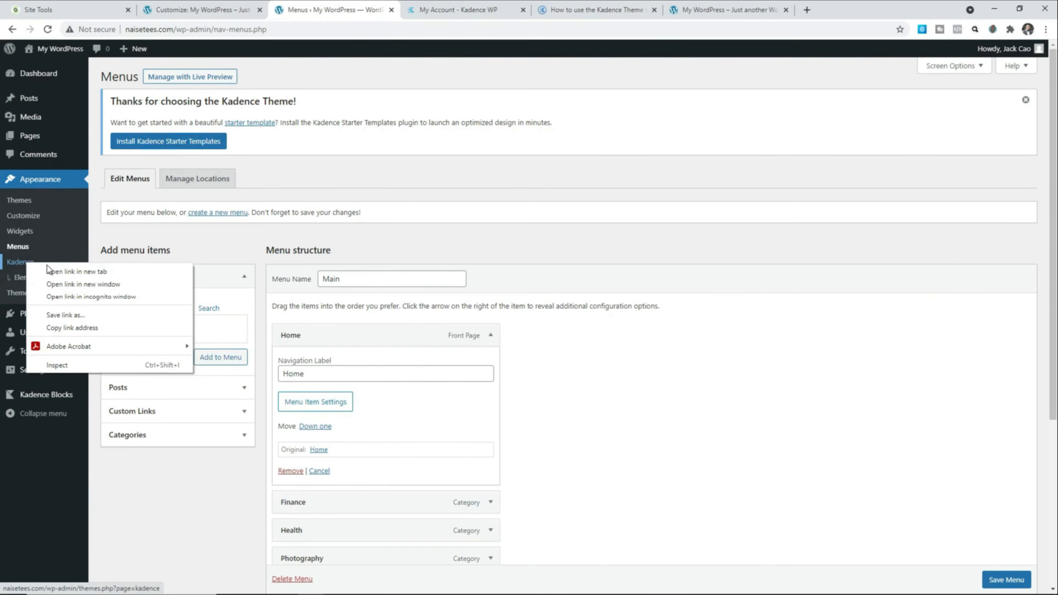
pyautogui.click(62, 270)
pyautogui.click(458, 9)
pyautogui.scroll(-4, 496, 267)
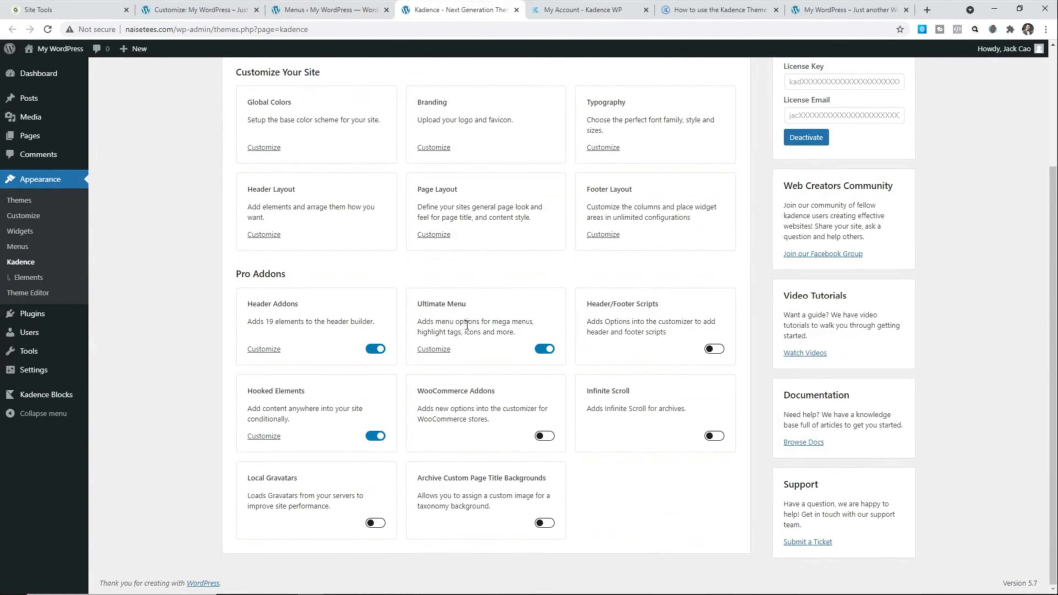
pyautogui.moveTo(418, 306); pyautogui.dragTo(469, 307)
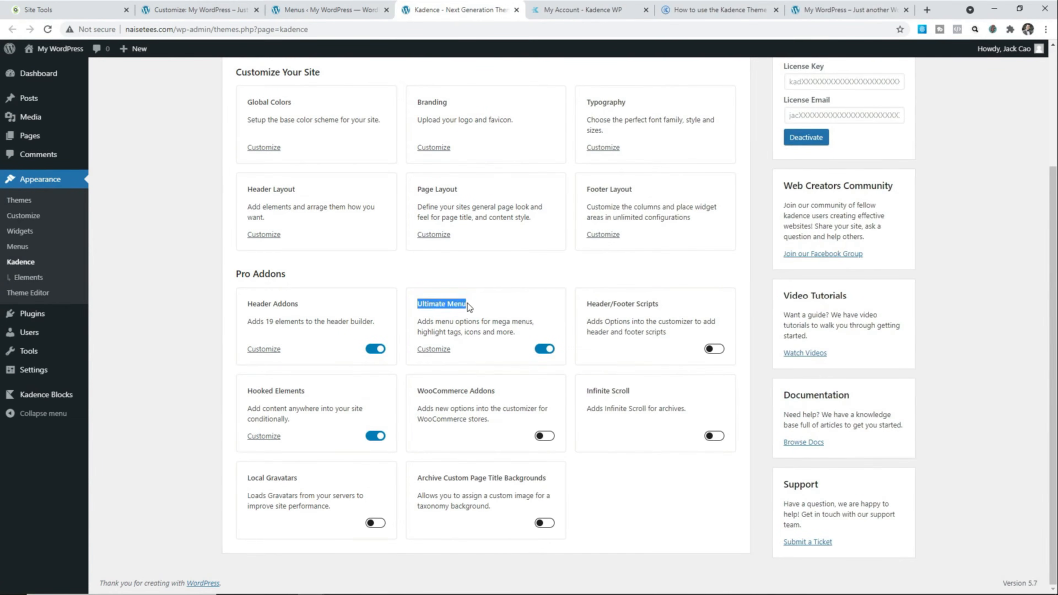
# - Give the Home menu item the solid house icon found under "home", save its settings and reload the Customizer preview
pyautogui.click(337, 11)
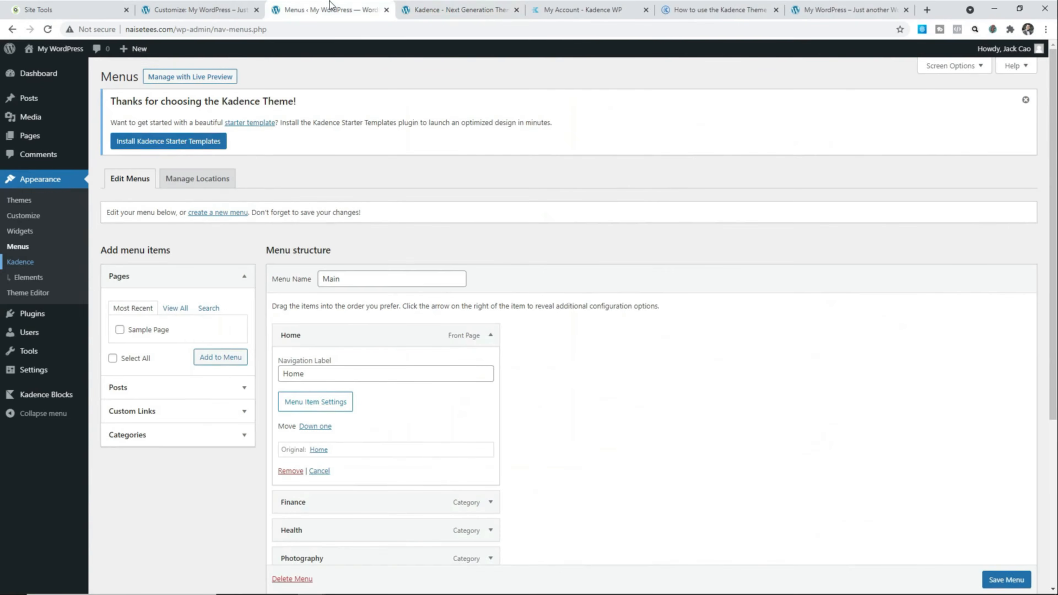
pyautogui.click(325, 403)
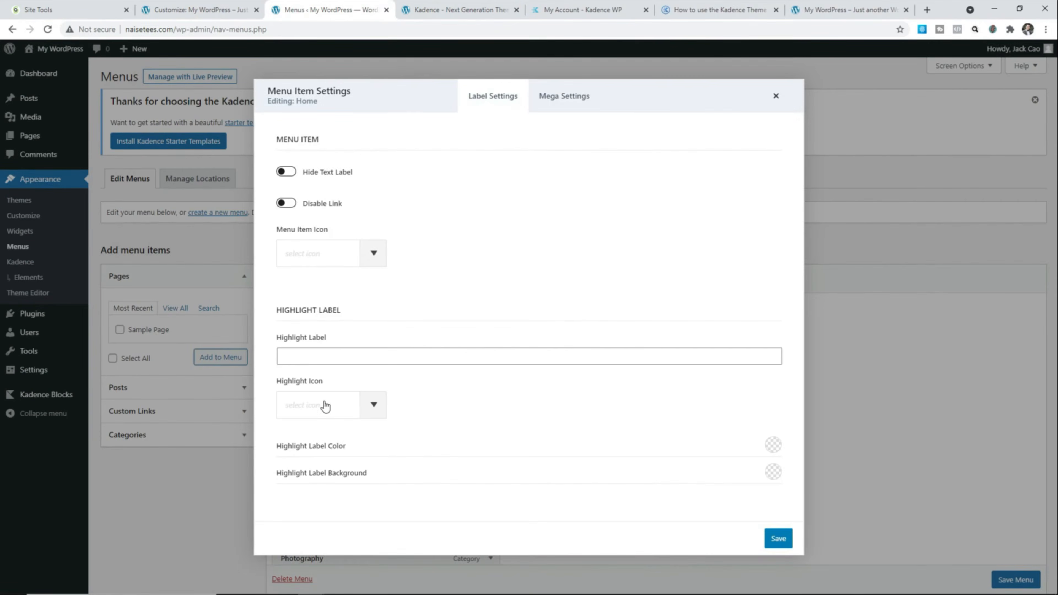
pyautogui.click(372, 255)
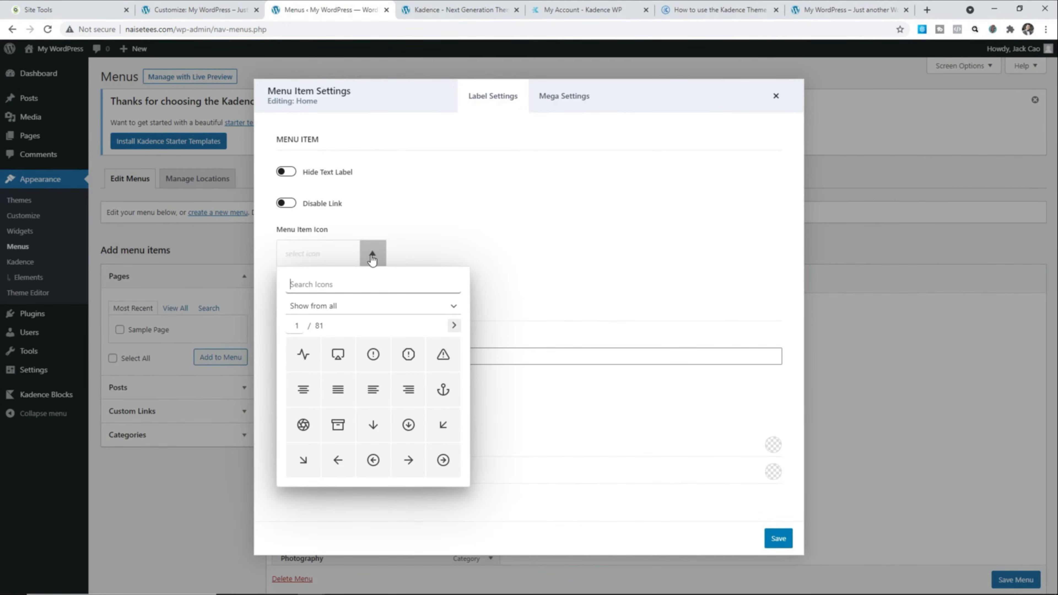
pyautogui.write('home')
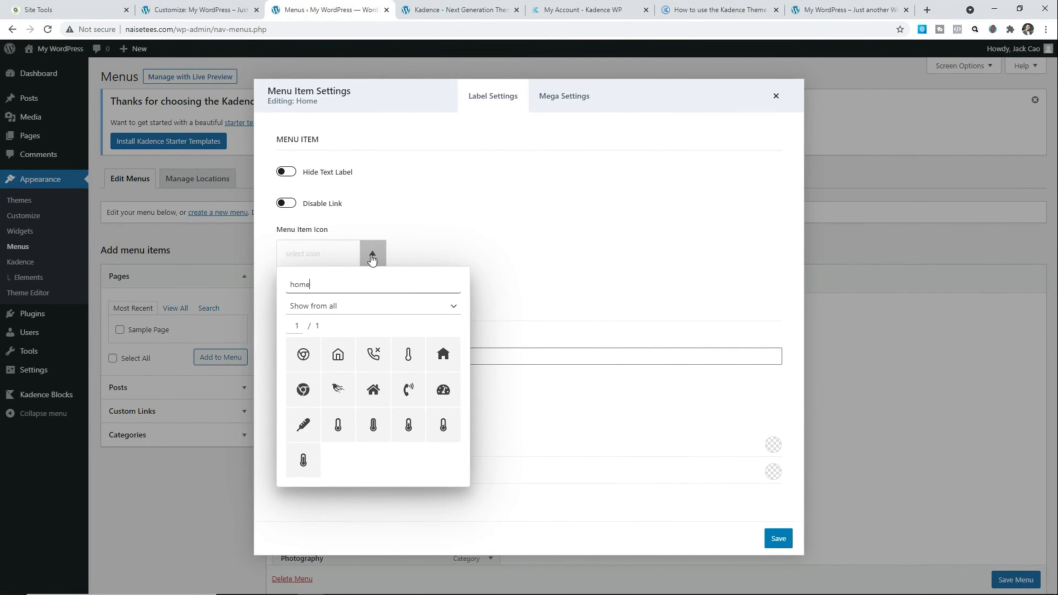
pyautogui.click(443, 366)
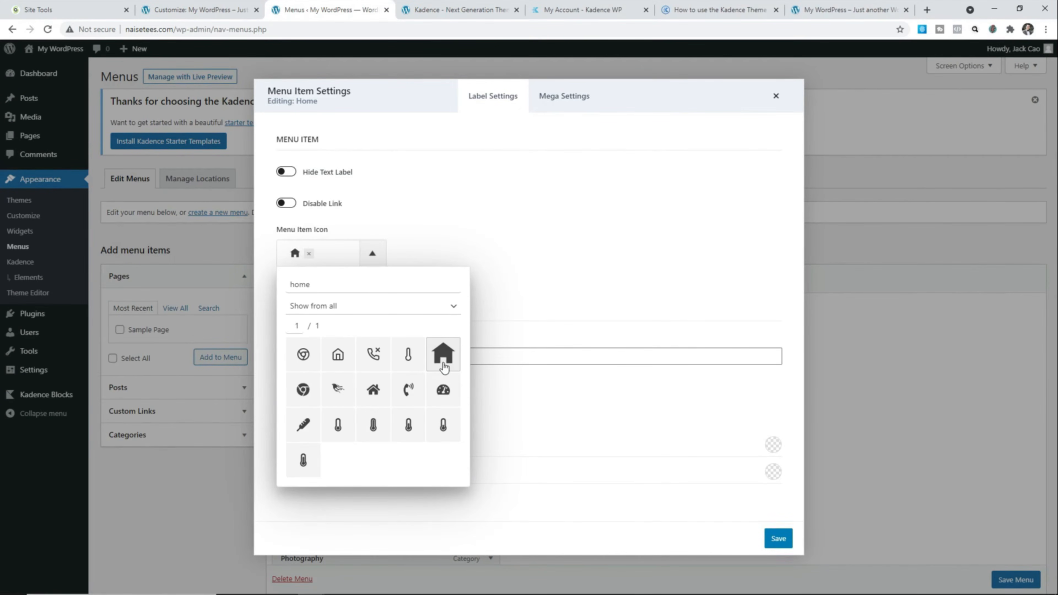
pyautogui.click(536, 414)
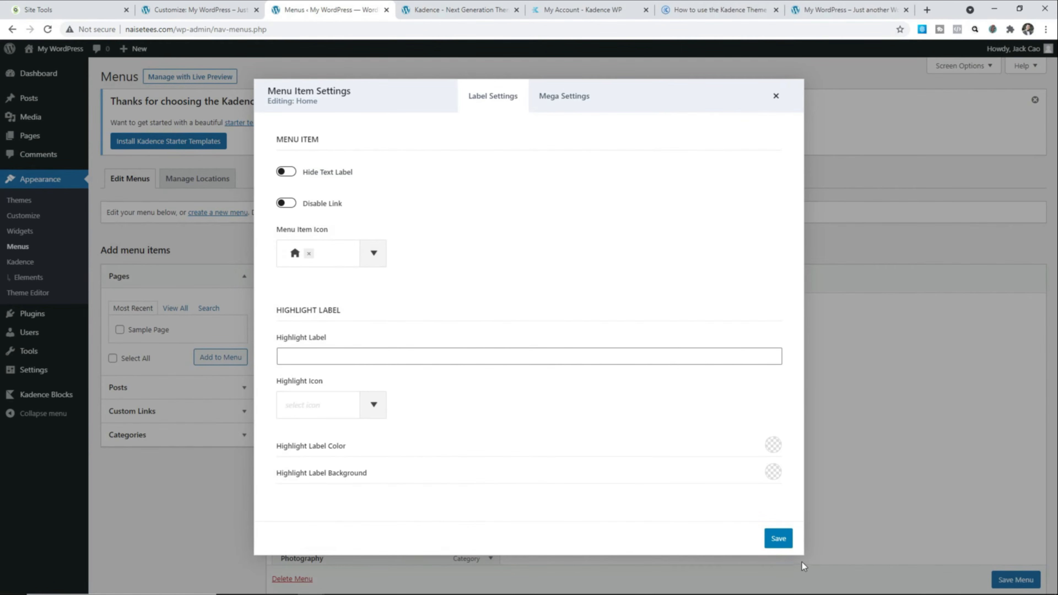
pyautogui.click(777, 538)
pyautogui.click(774, 98)
pyautogui.click(203, 11)
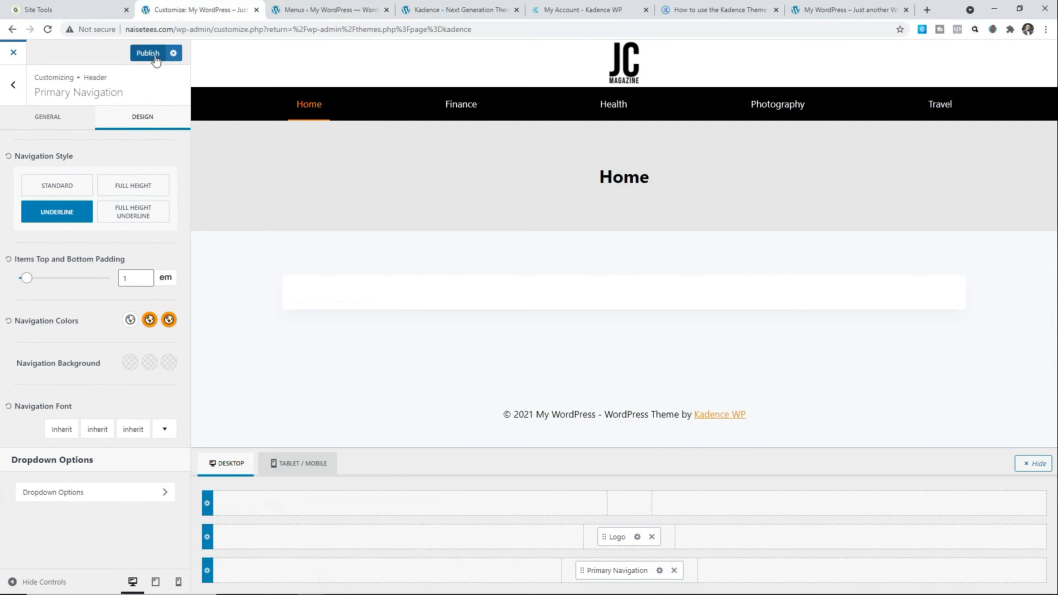
pyautogui.click(50, 31)
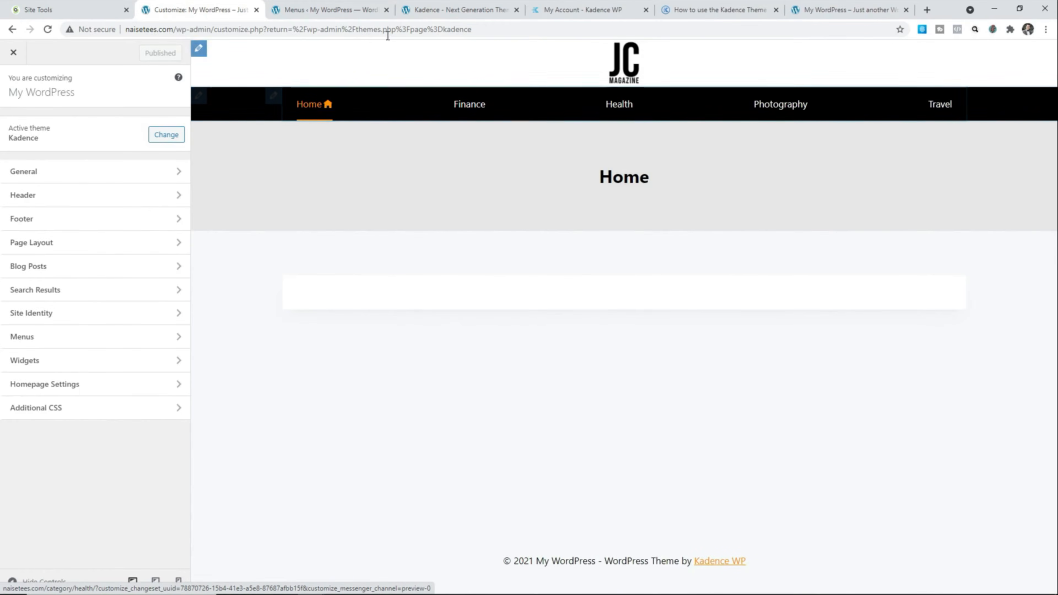
# - Give the Finance menu item the bold dollar sign icon, save its settings and check it in the reloaded Customizer preview
pyautogui.click(357, 14)
pyautogui.scroll(-3, 326, 414)
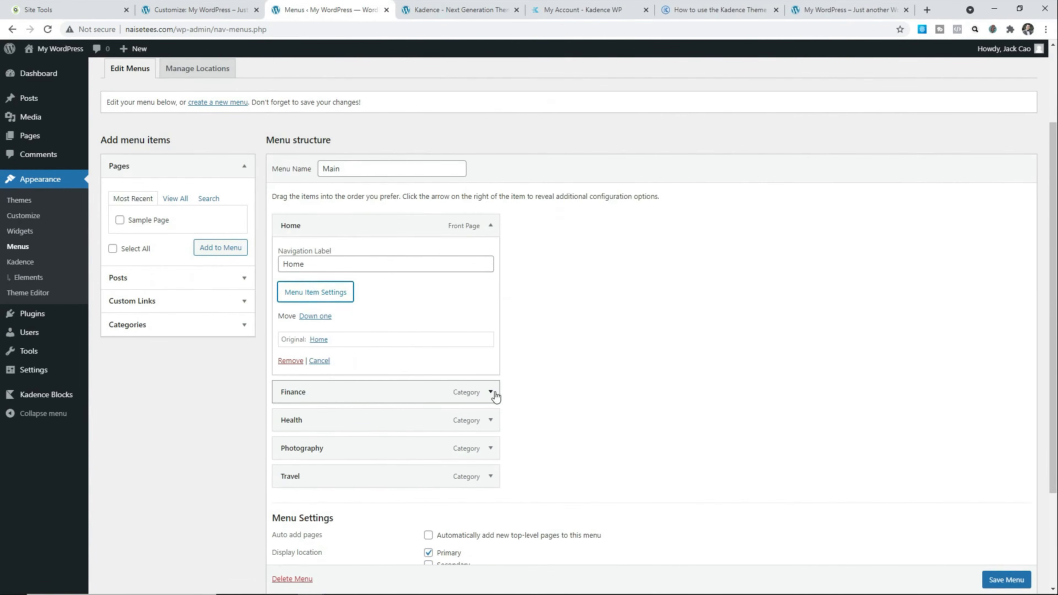
pyautogui.click(491, 392)
pyautogui.scroll(-4, 492, 397)
pyautogui.click(315, 293)
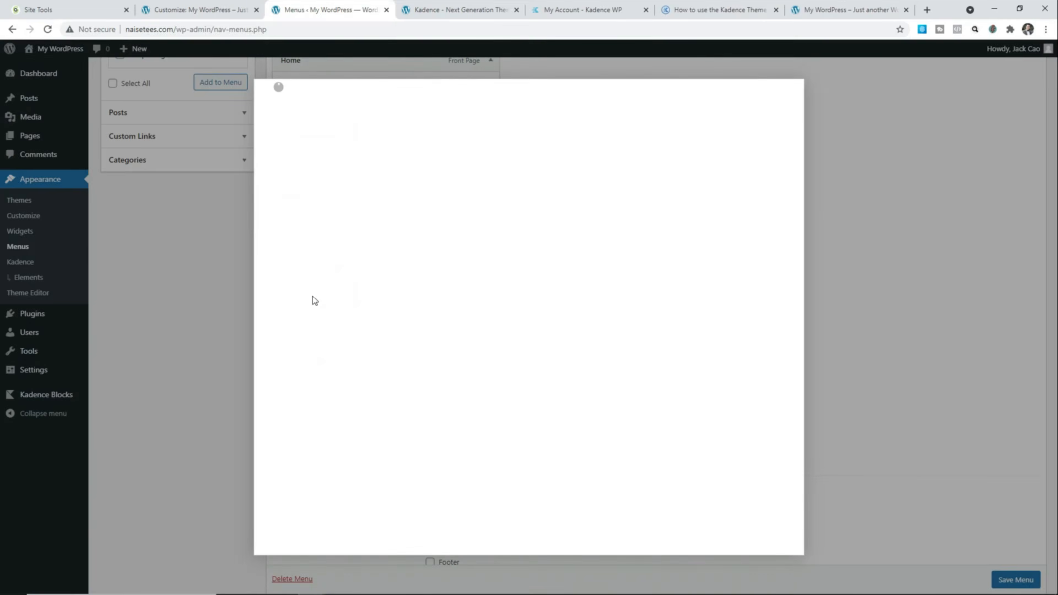
pyautogui.click(321, 255)
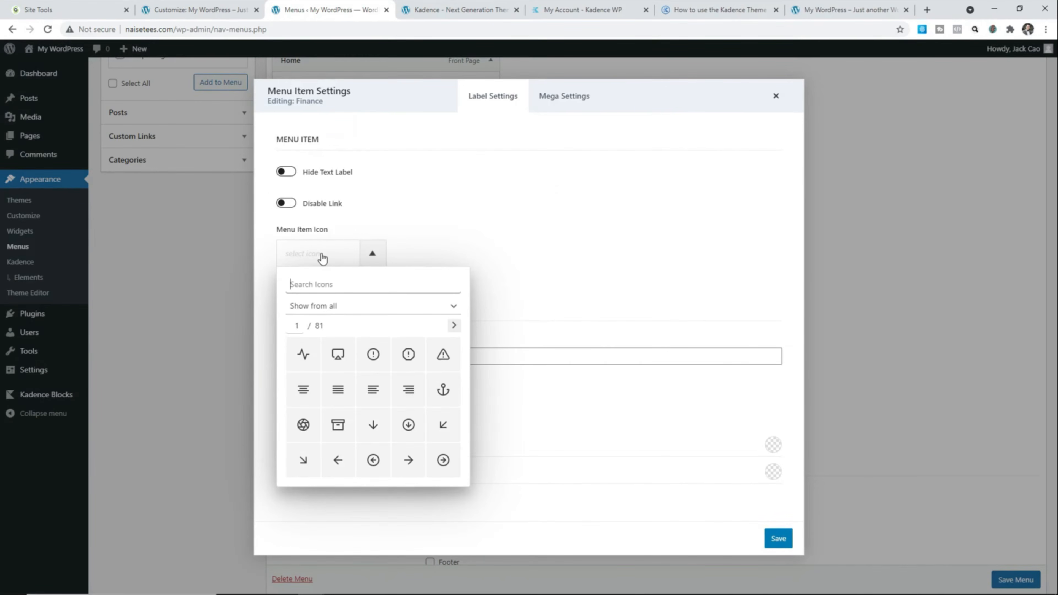
pyautogui.write('doll')
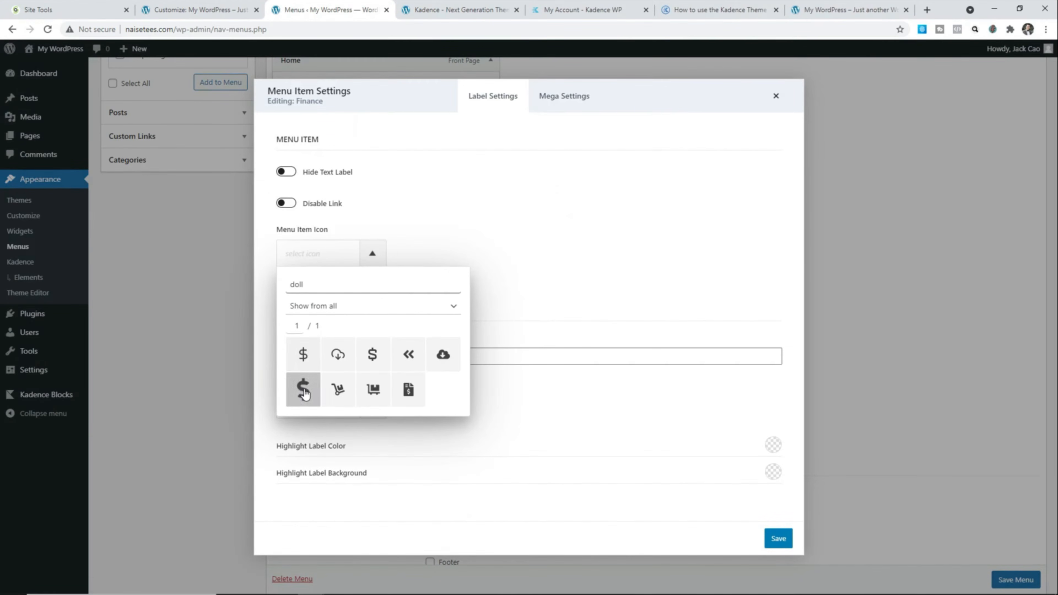
pyautogui.click(303, 389)
pyautogui.click(778, 538)
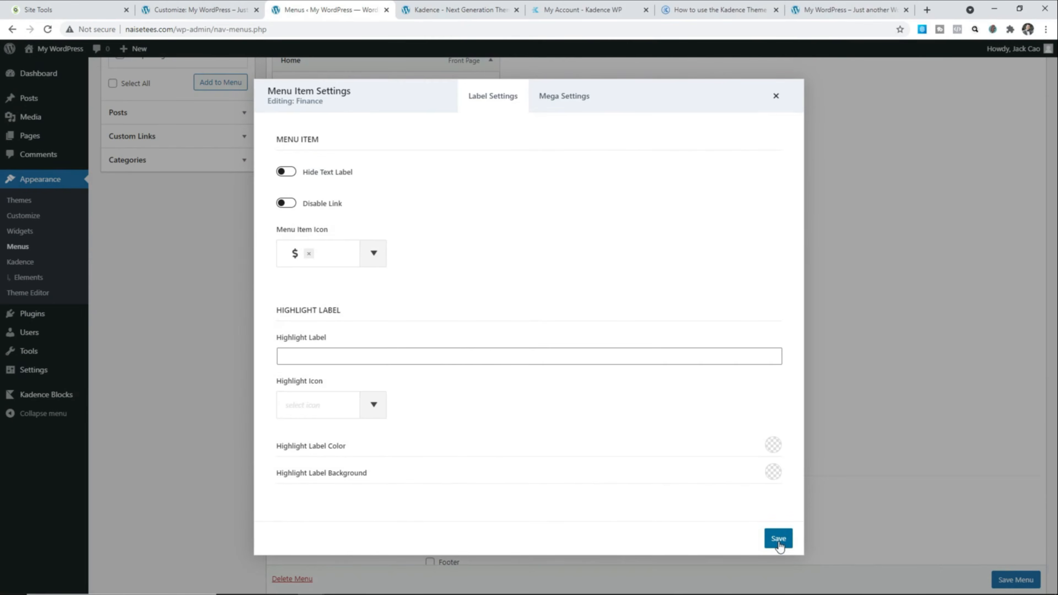
pyautogui.click(196, 9)
pyautogui.click(47, 29)
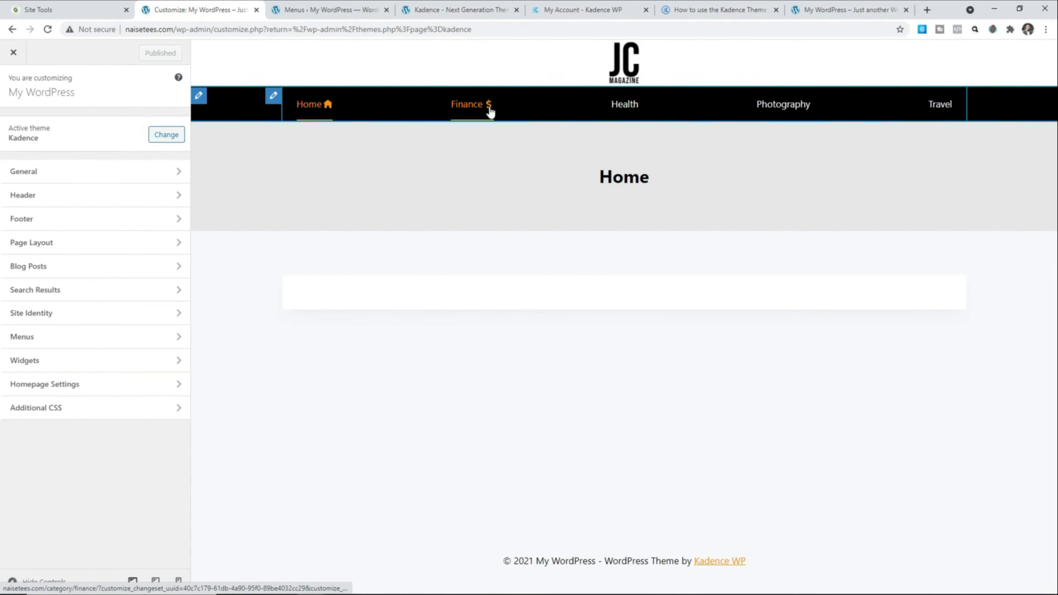
pyautogui.click(327, 6)
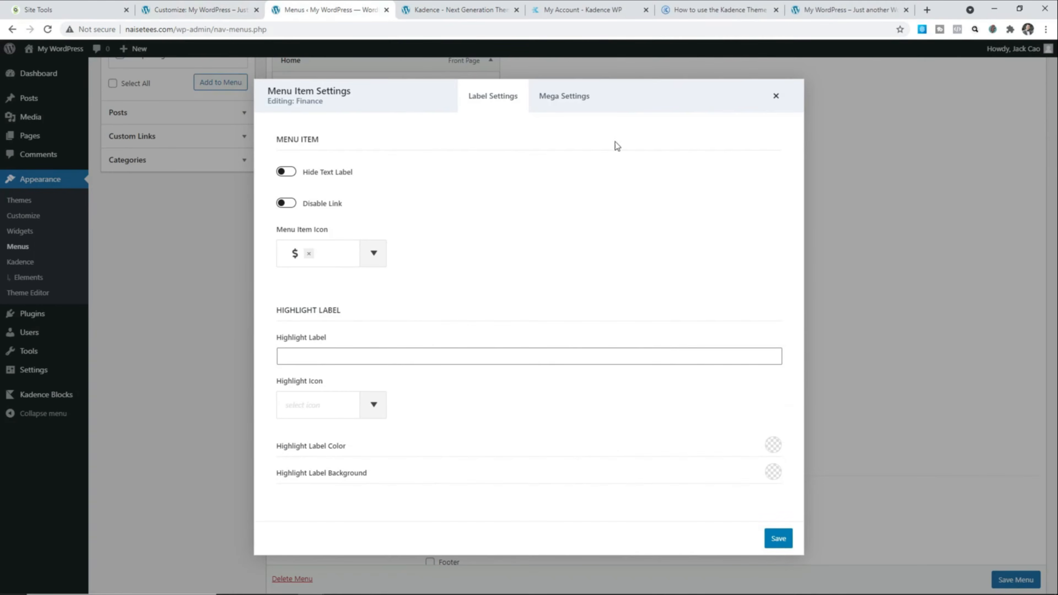
pyautogui.click(774, 98)
# - Set the Health menu item's icon to the solid heart found under "heart" and save its settings
pyautogui.scroll(-3, 639, 195)
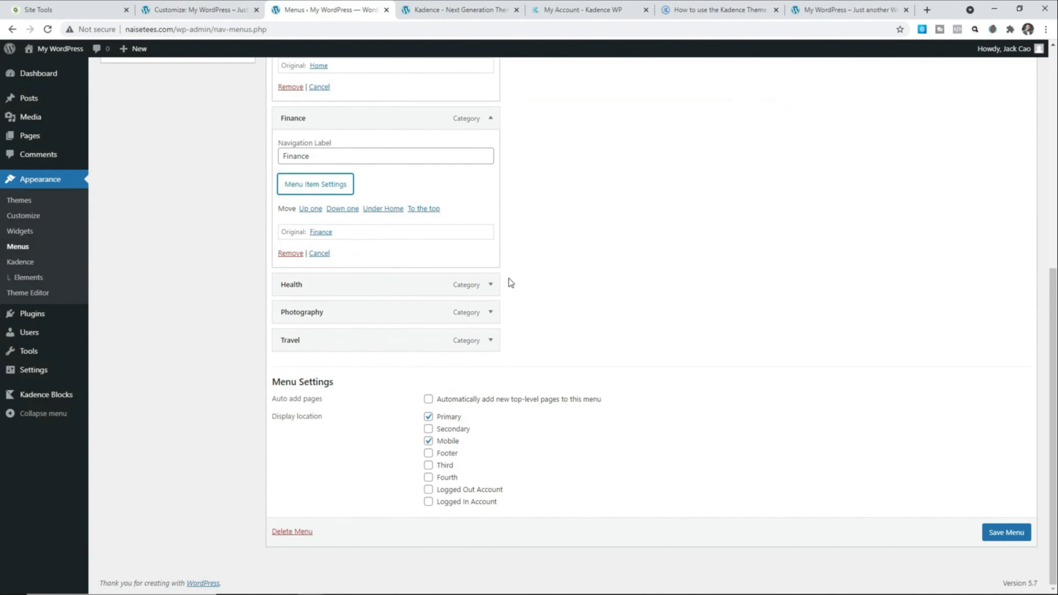
pyautogui.click(490, 284)
pyautogui.click(331, 355)
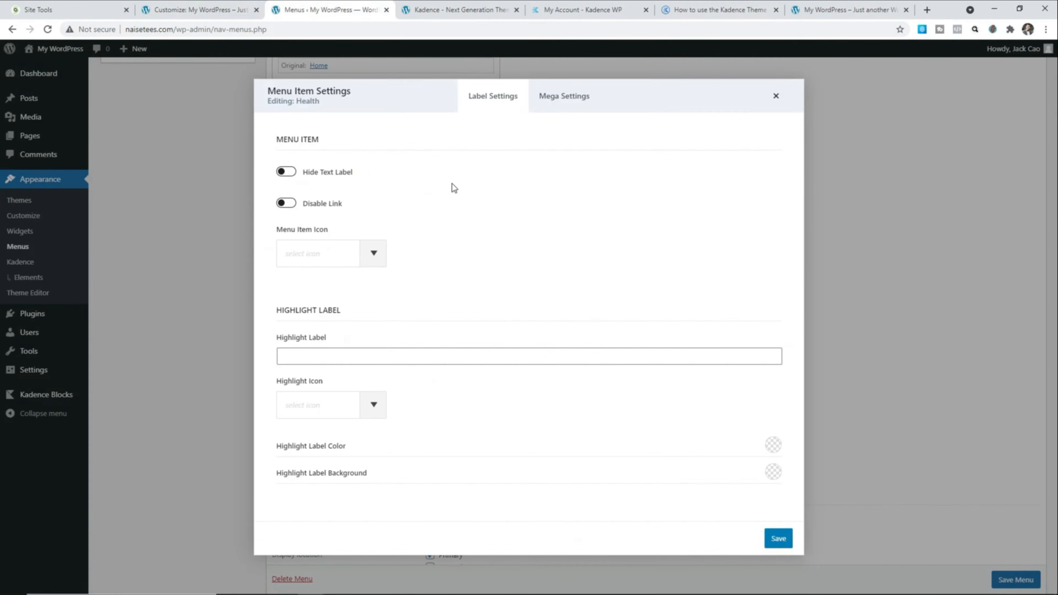
pyautogui.click(332, 255)
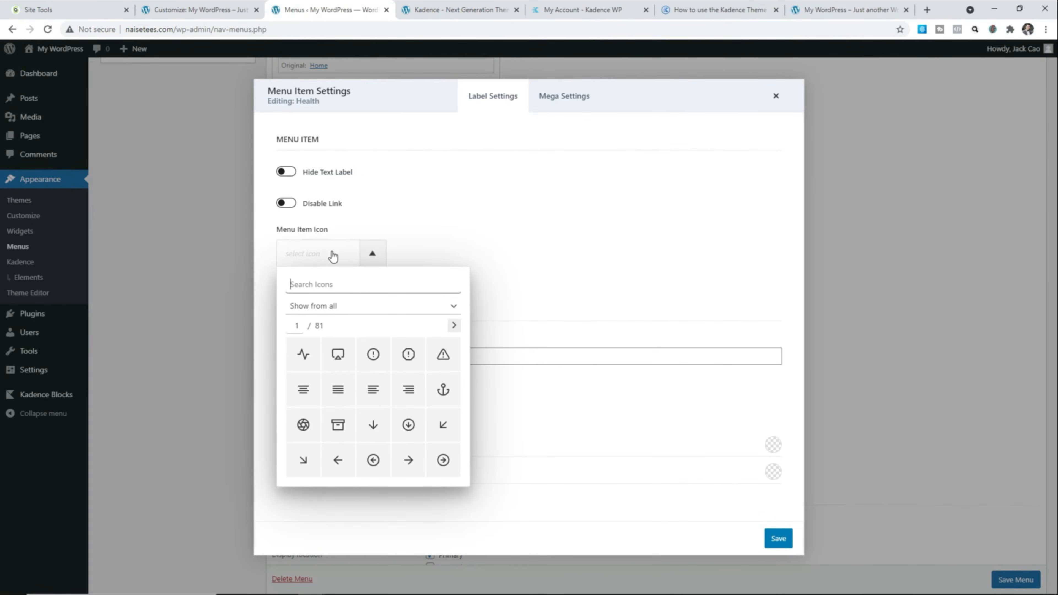
pyautogui.write('heart')
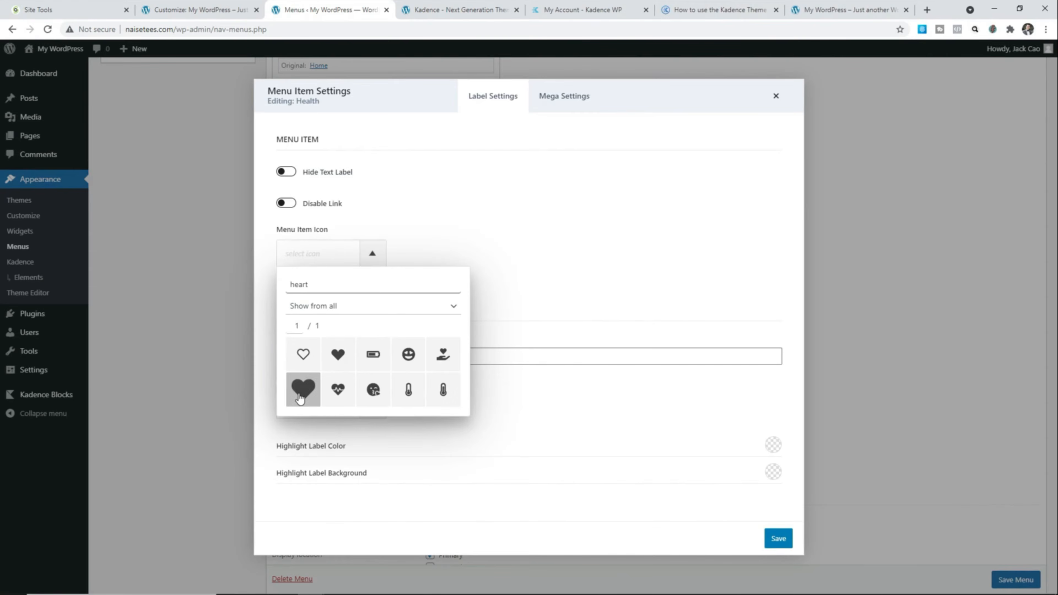
pyautogui.click(300, 396)
pyautogui.click(778, 538)
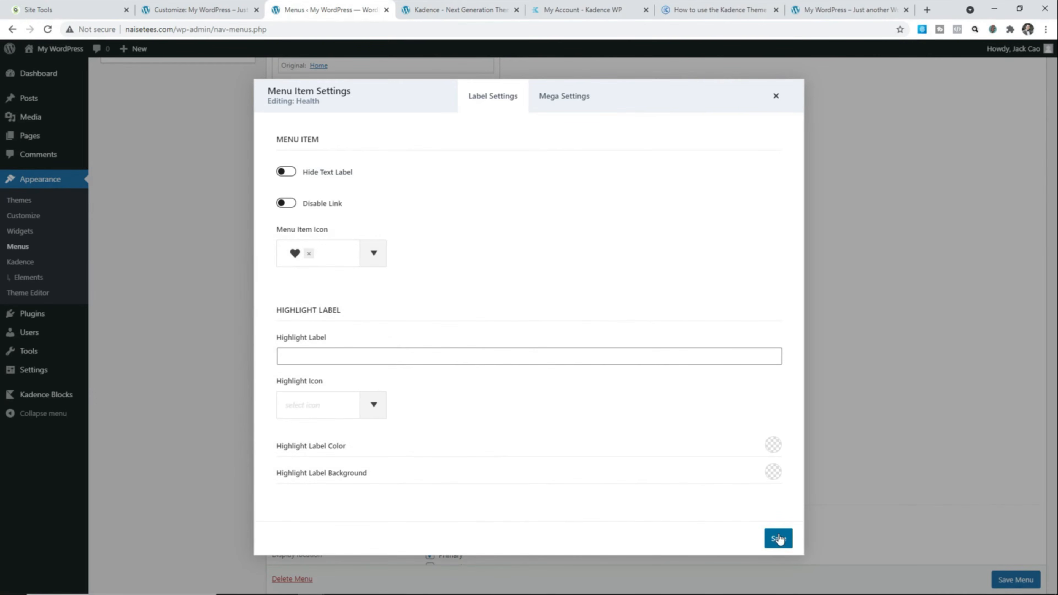
pyautogui.click(773, 98)
# - Set the Photography menu item's icon to the solid camera found under "camera" and save its settings
pyautogui.scroll(-2, 385, 302)
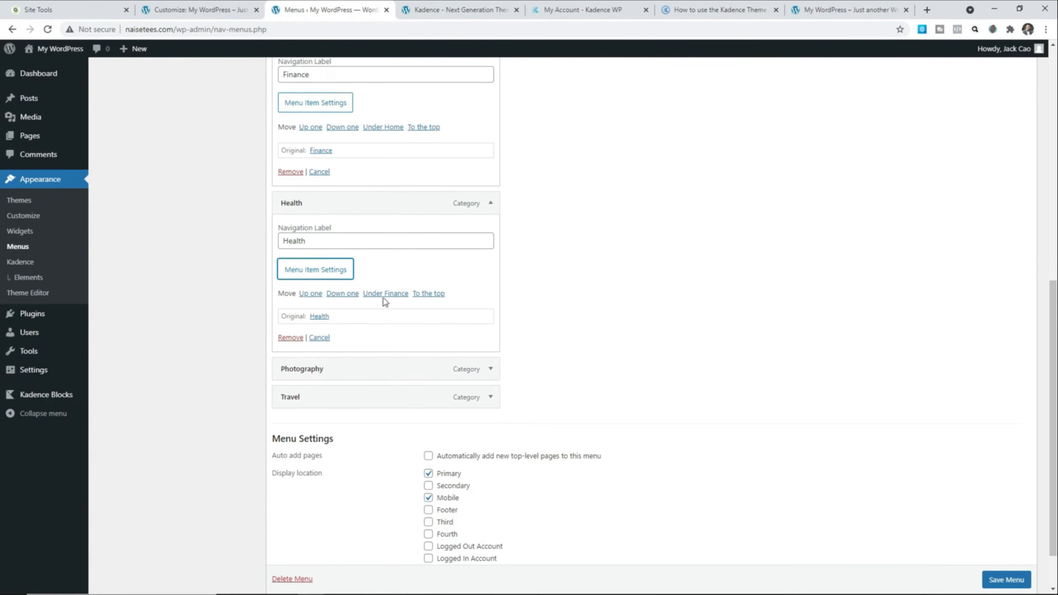
pyautogui.click(489, 340)
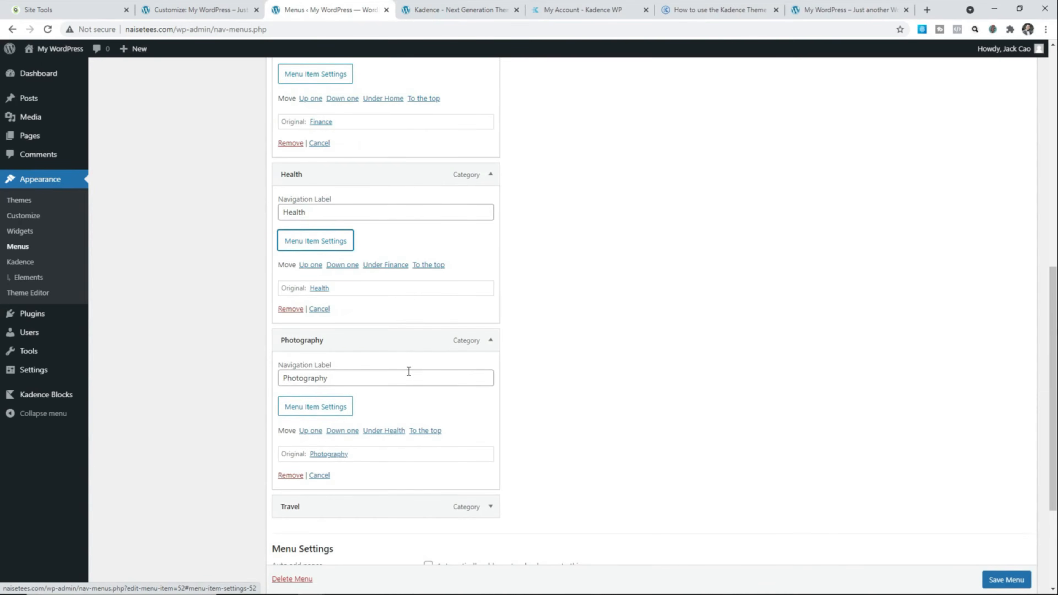
pyautogui.click(320, 408)
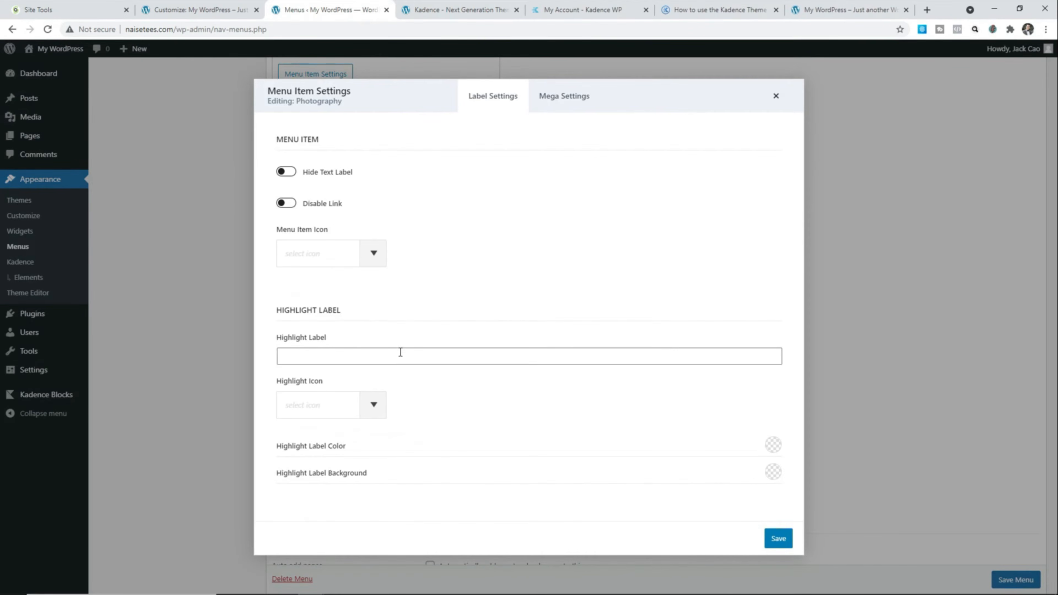
pyautogui.click(326, 253)
pyautogui.write('camera')
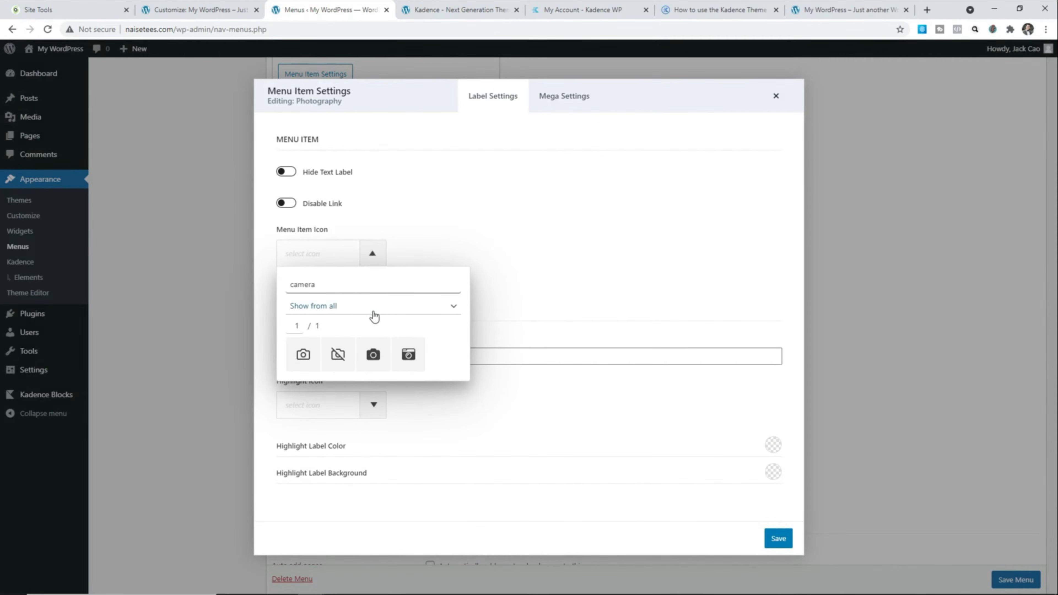
pyautogui.click(373, 354)
pyautogui.click(771, 540)
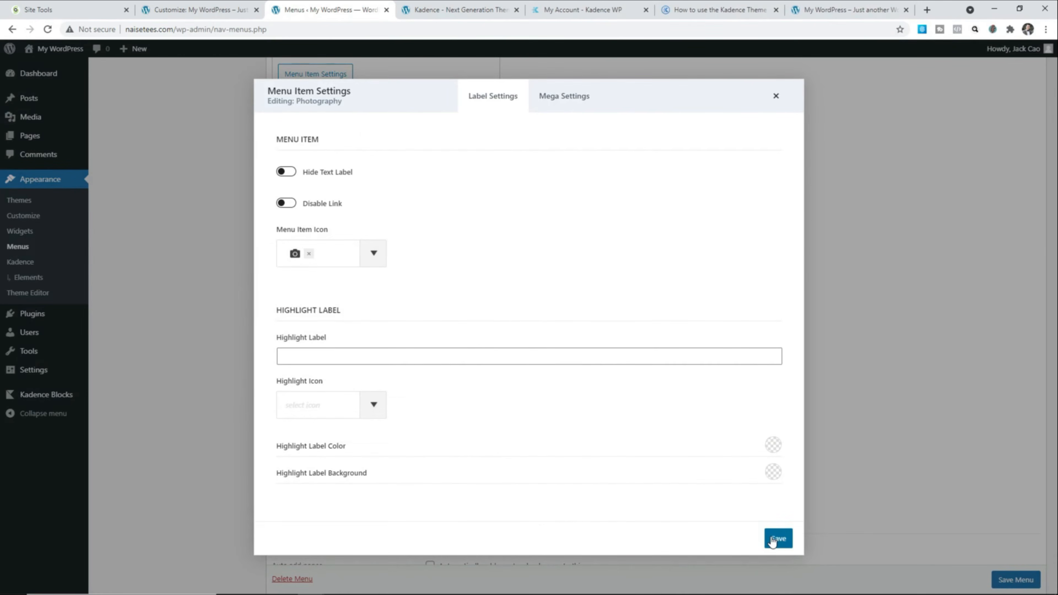
pyautogui.click(774, 97)
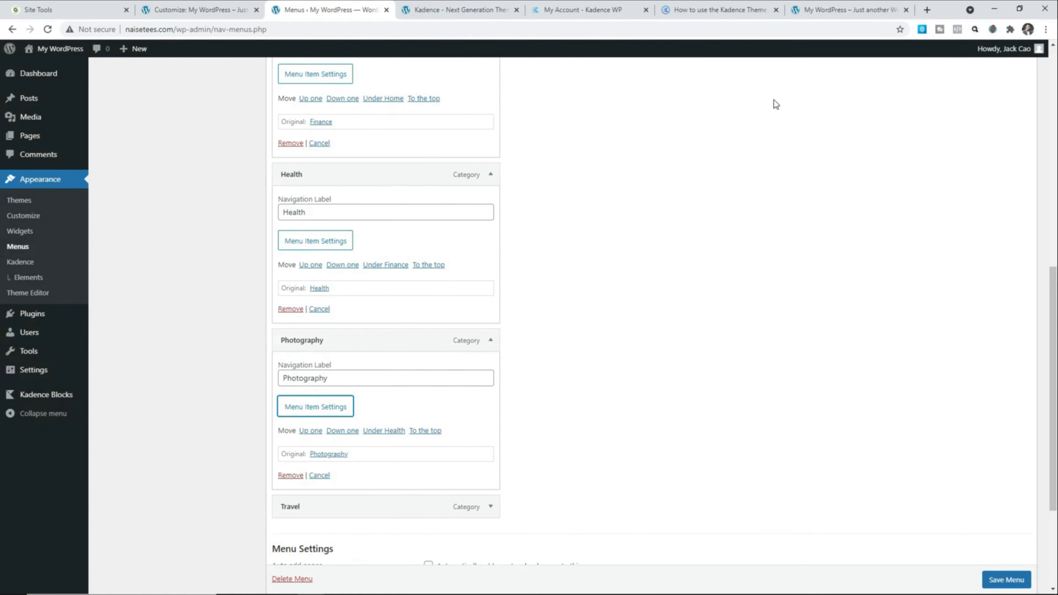
# - Give the Travel menu item the plane take-off icon found under "plane", save its settings and reload the Customizer preview
pyautogui.scroll(-4, 420, 333)
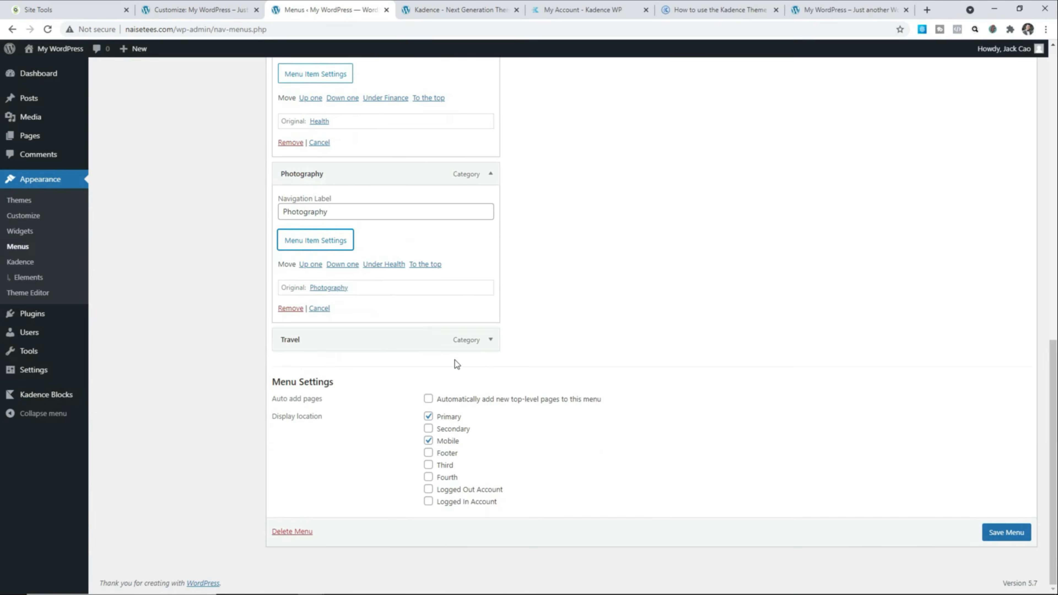
pyautogui.click(491, 341)
pyautogui.click(309, 410)
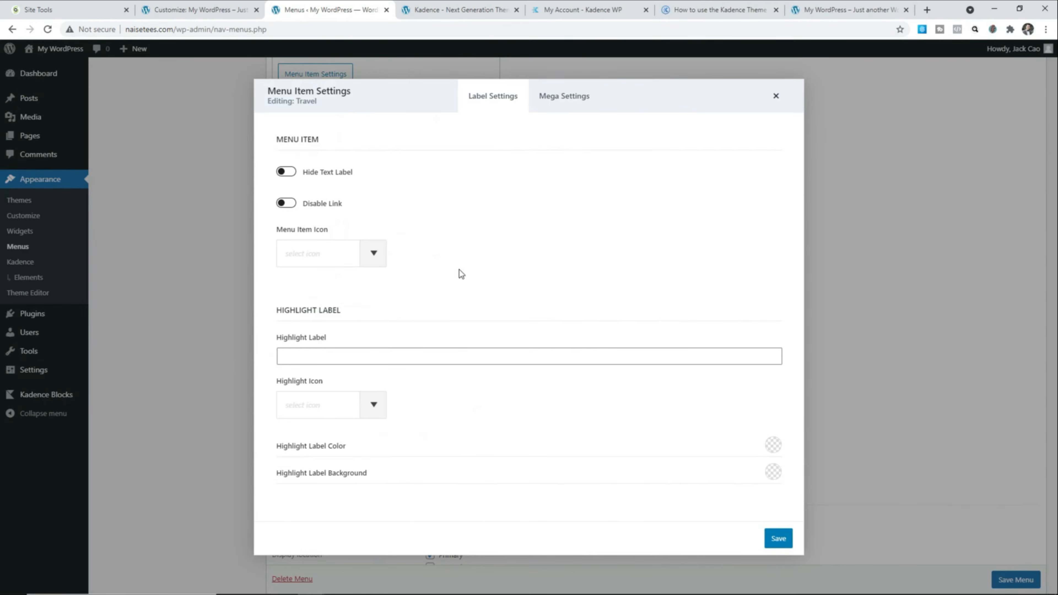
pyautogui.click(332, 255)
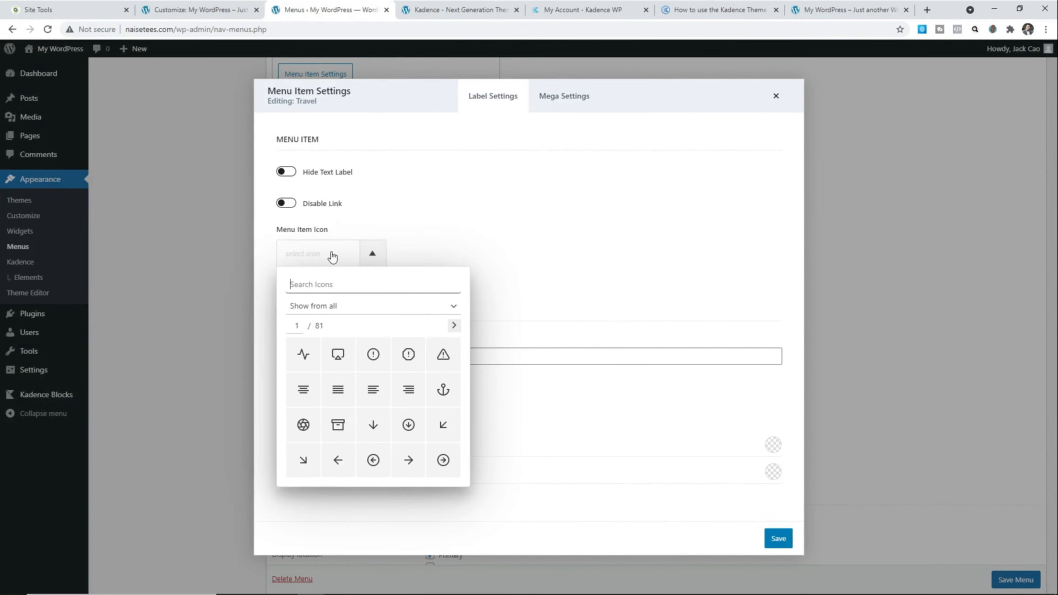
pyautogui.write('plane')
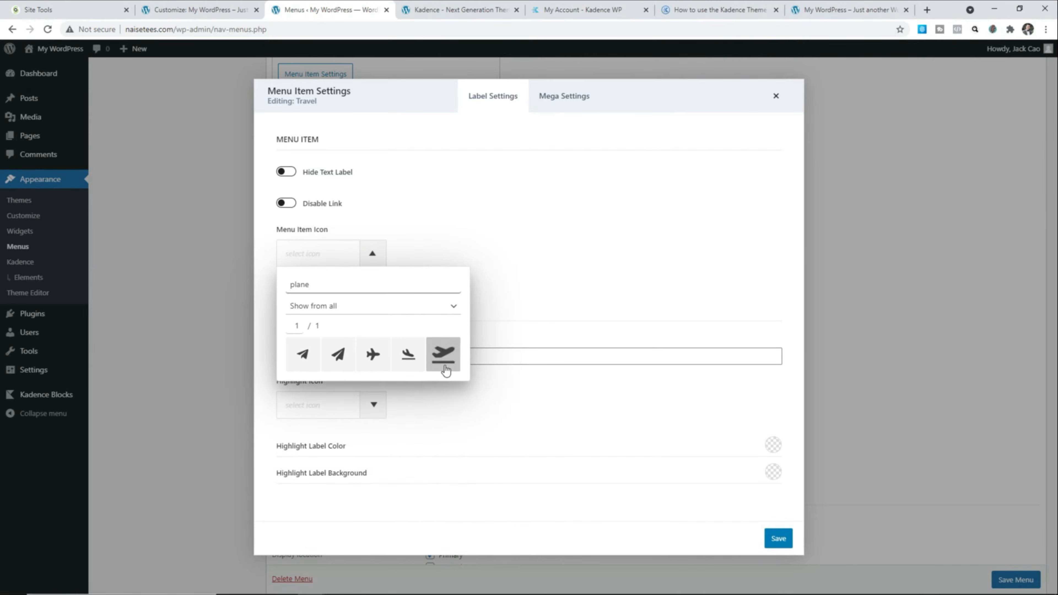
pyautogui.click(444, 355)
pyautogui.click(778, 539)
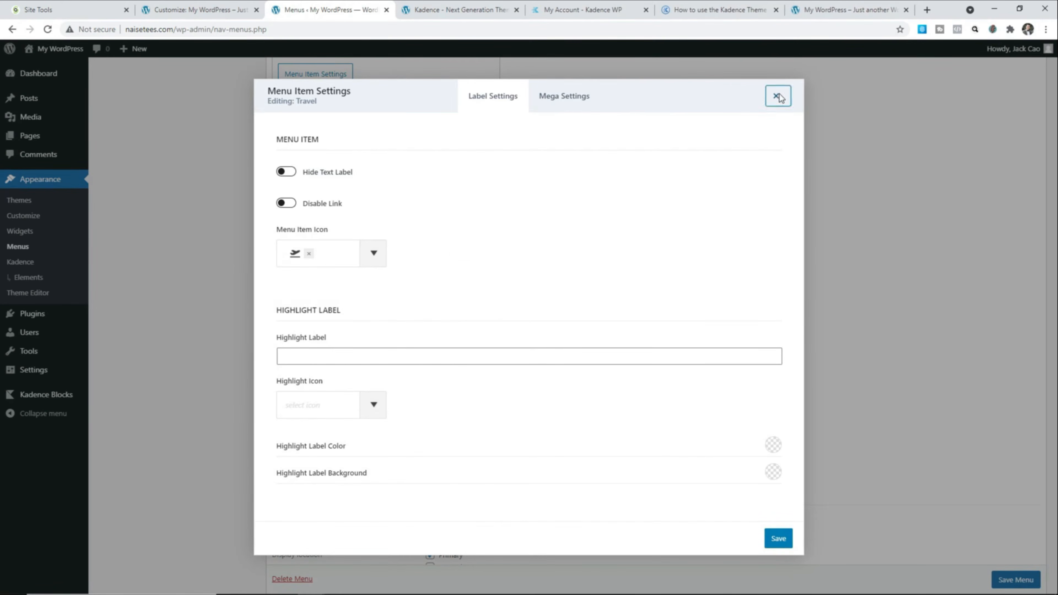
pyautogui.click(777, 96)
pyautogui.click(200, 10)
pyautogui.click(48, 30)
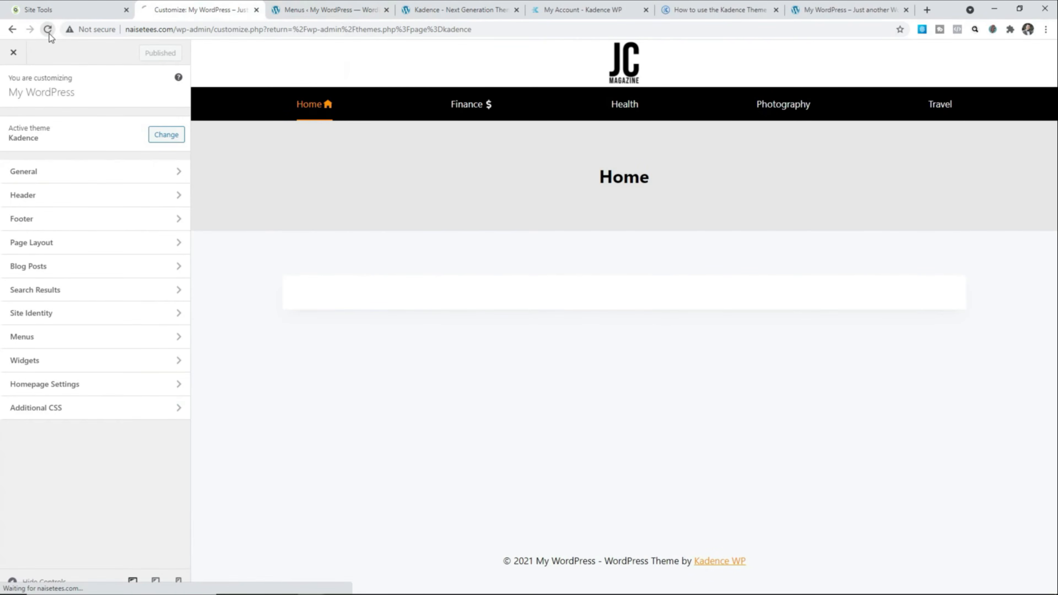
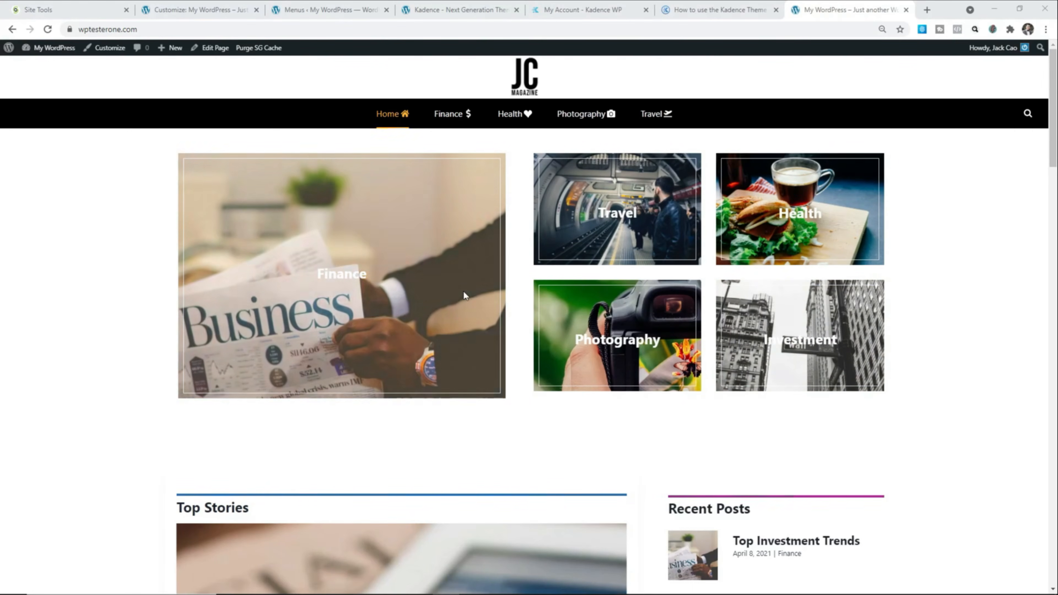
pyautogui.scroll(-3, 526, 361)
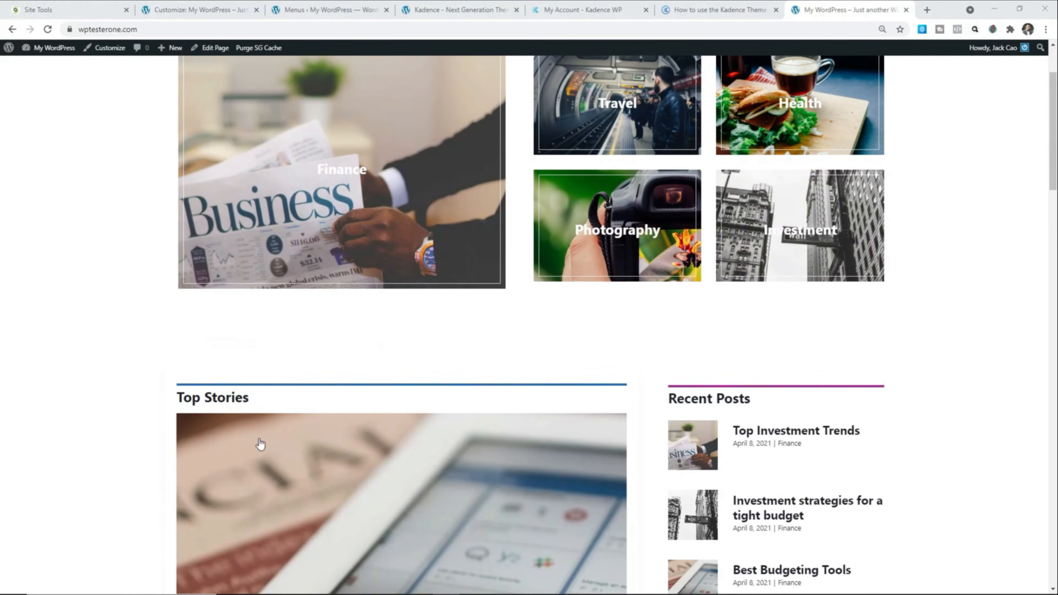
pyautogui.scroll(3, 703, 377)
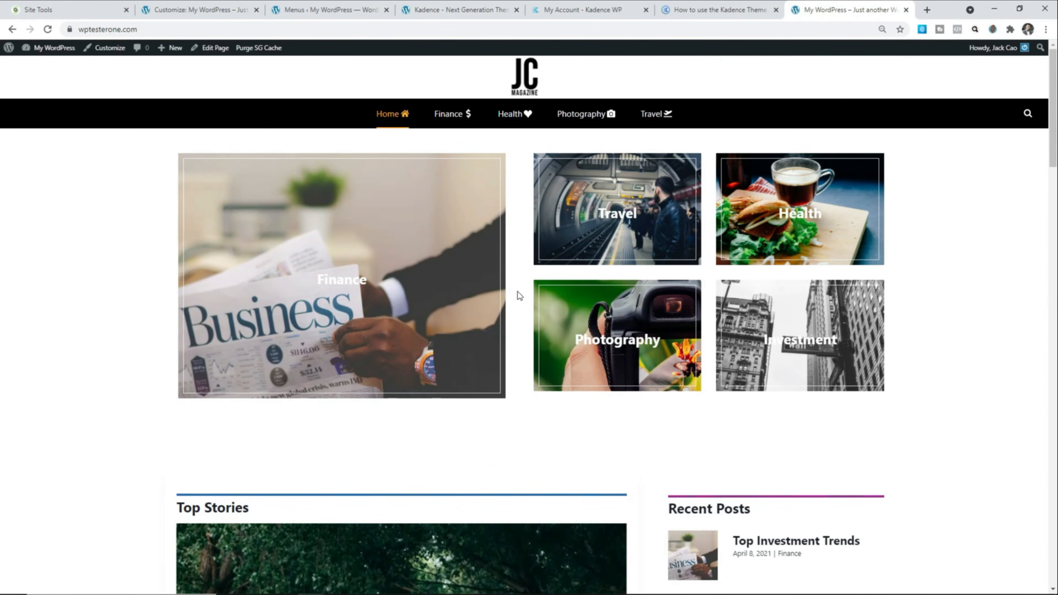
# - Create a new Kadence element of the Default type and title it "Page Hero"
pyautogui.click(302, 12)
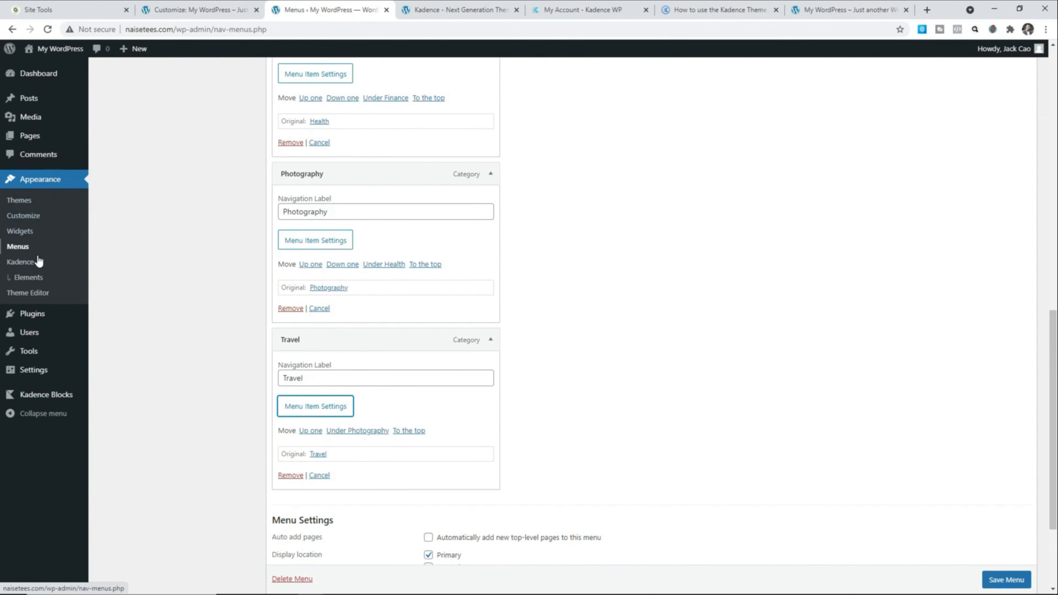
pyautogui.click(37, 282)
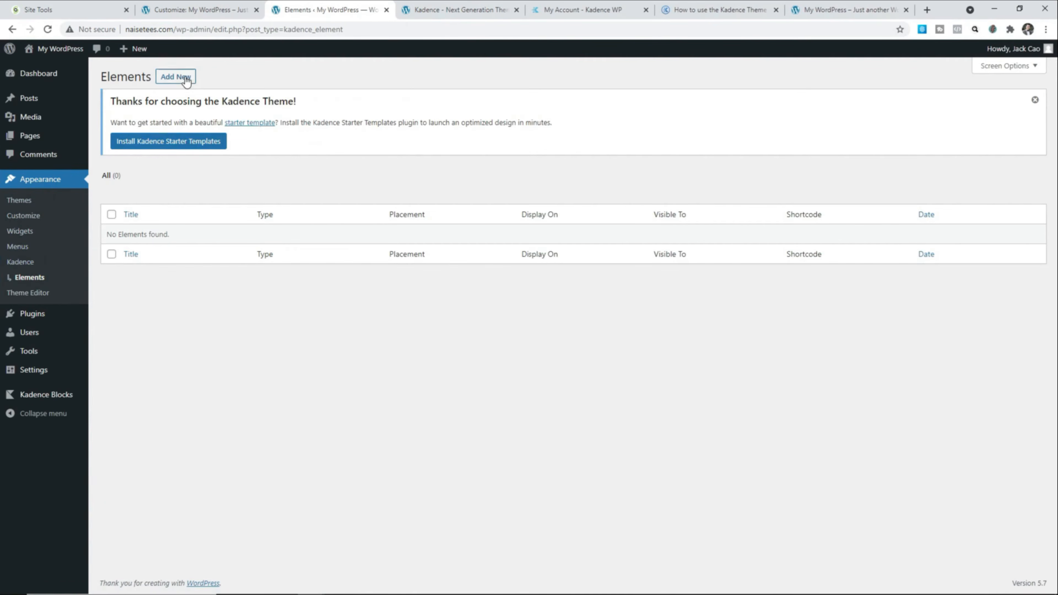
pyautogui.click(185, 77)
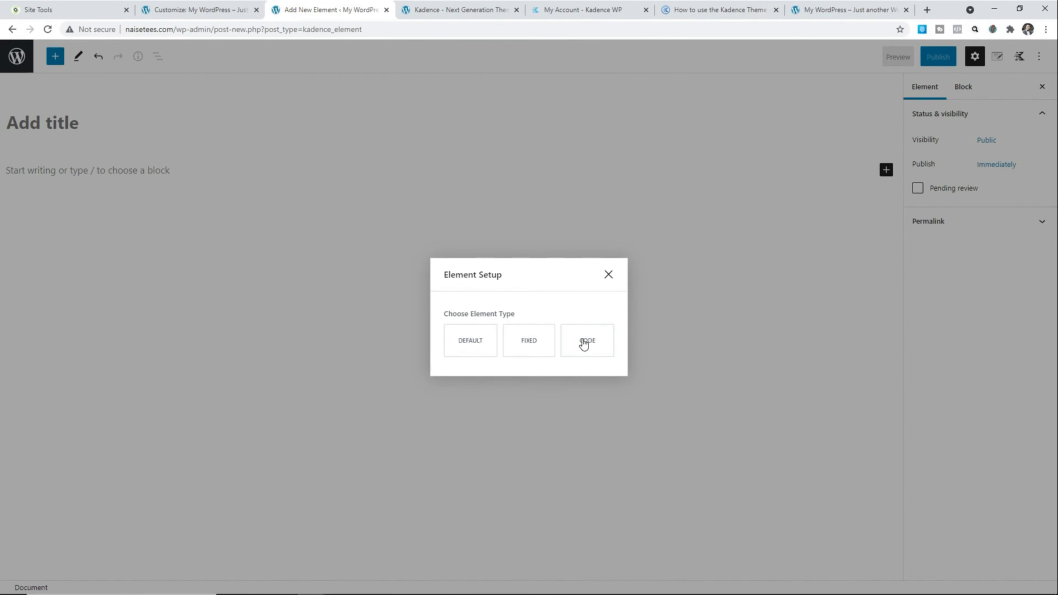
pyautogui.click(470, 341)
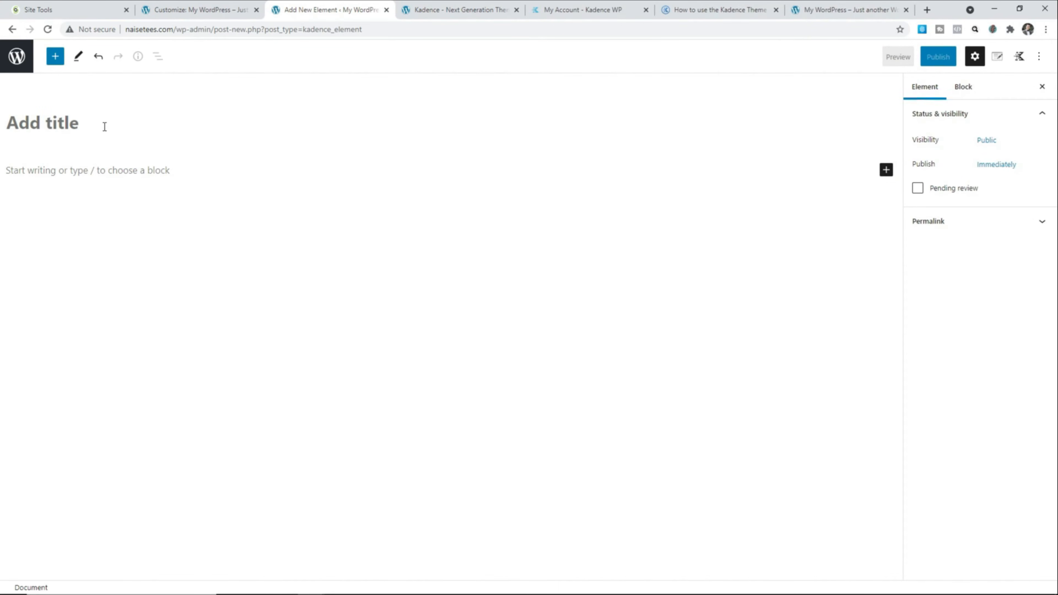
pyautogui.write('Page Hero')
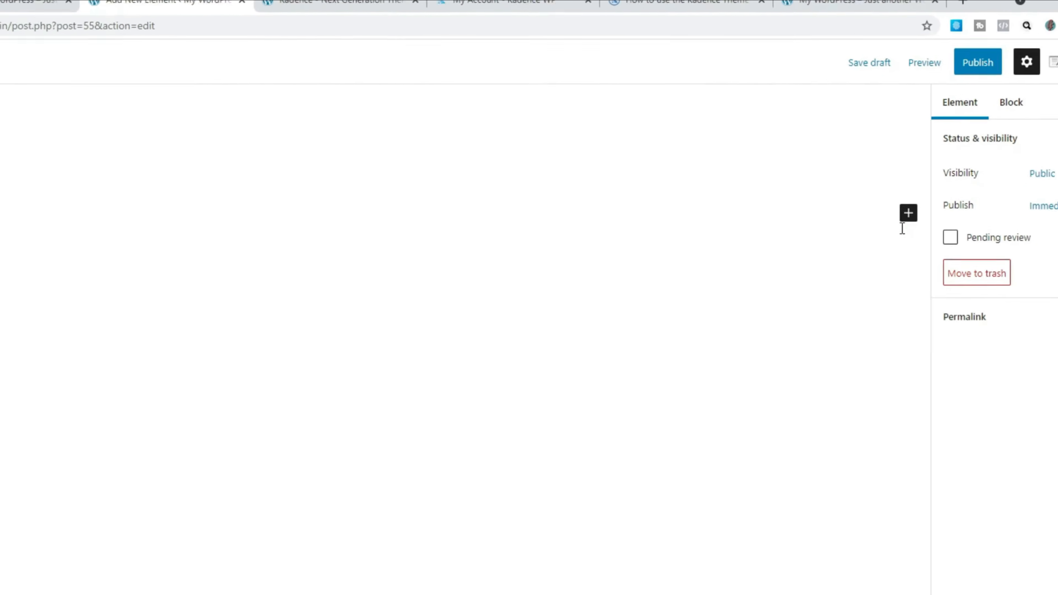
# - Add a Row Layout block with two equal columns to the Page Hero element and check its mobile layout
pyautogui.click(919, 236)
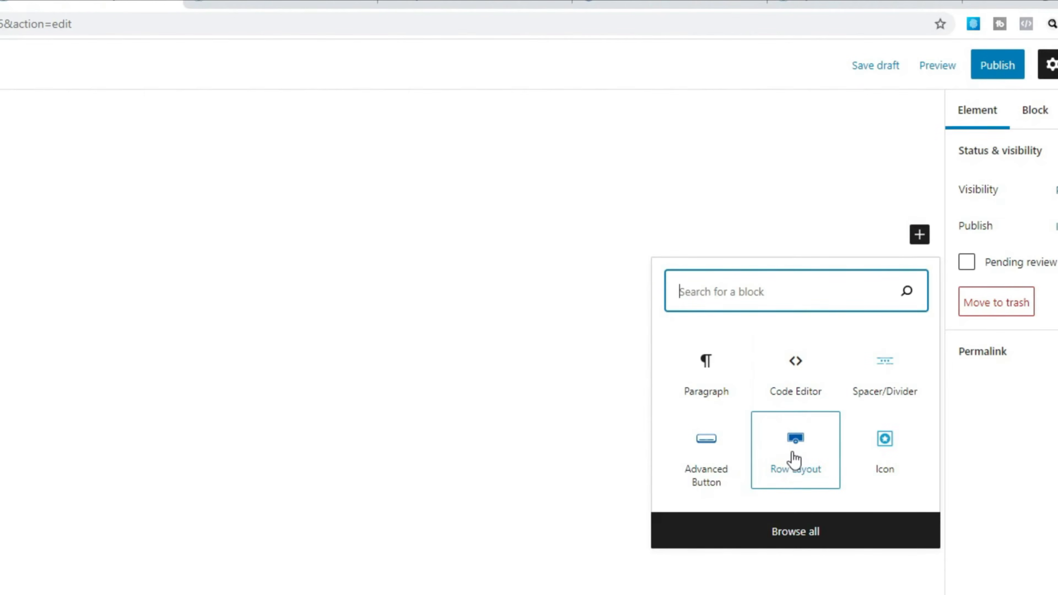
pyautogui.write('row')
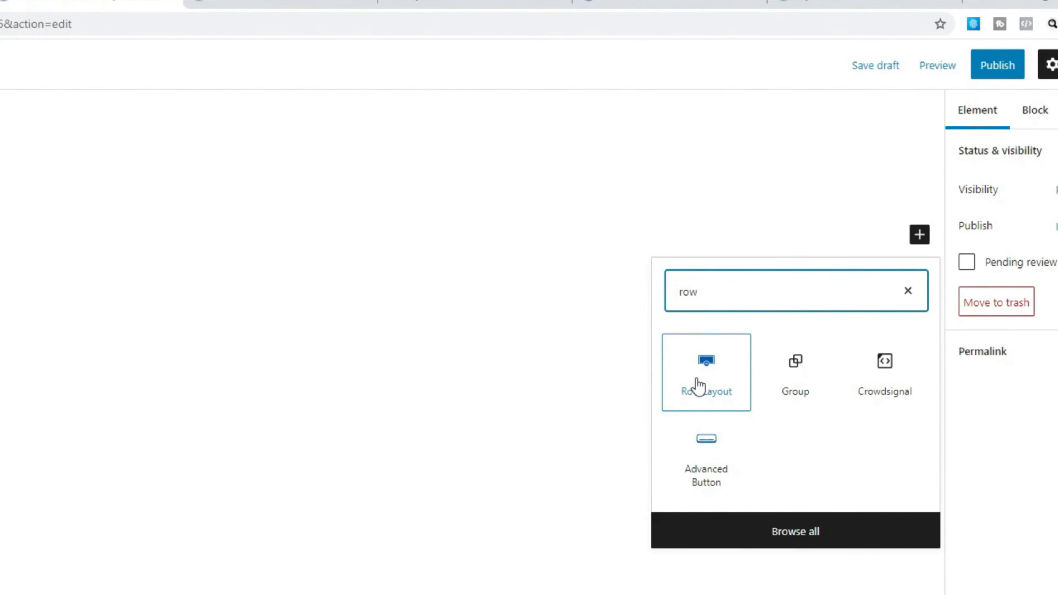
pyautogui.click(699, 381)
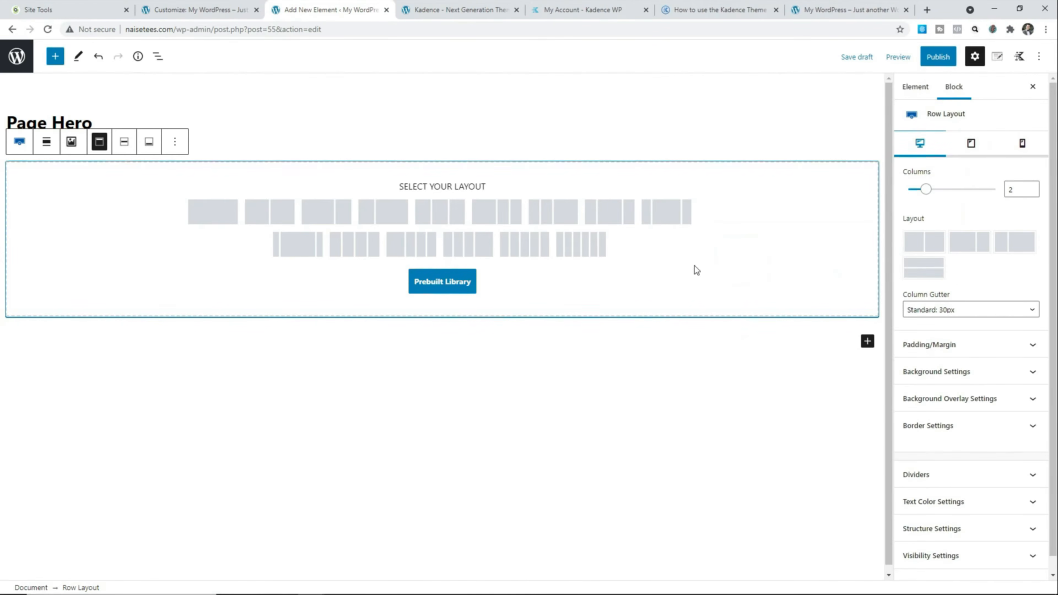
pyautogui.click(278, 215)
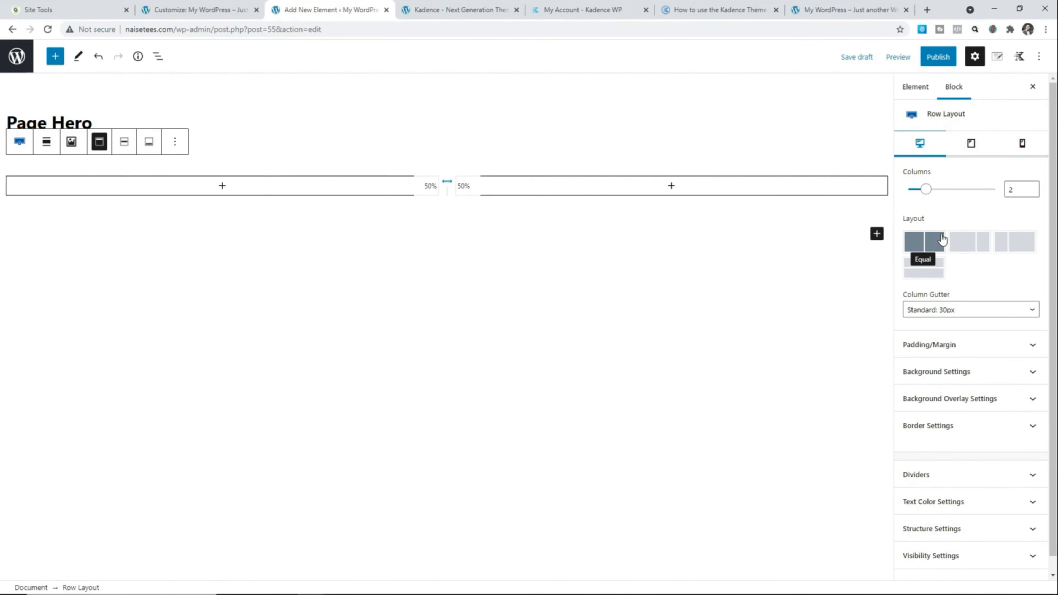
pyautogui.click(1024, 144)
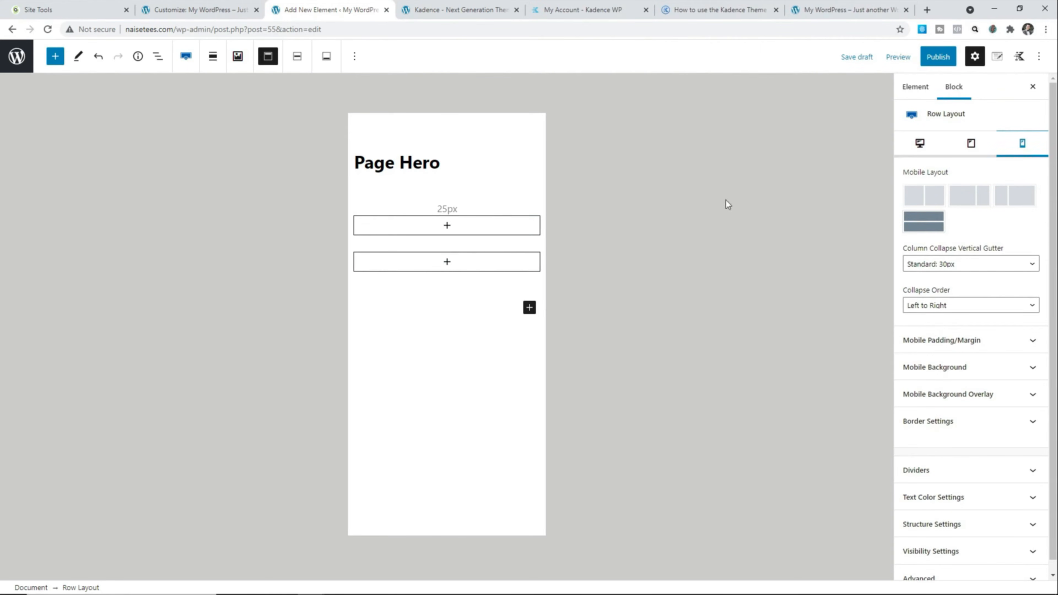
pyautogui.click(920, 144)
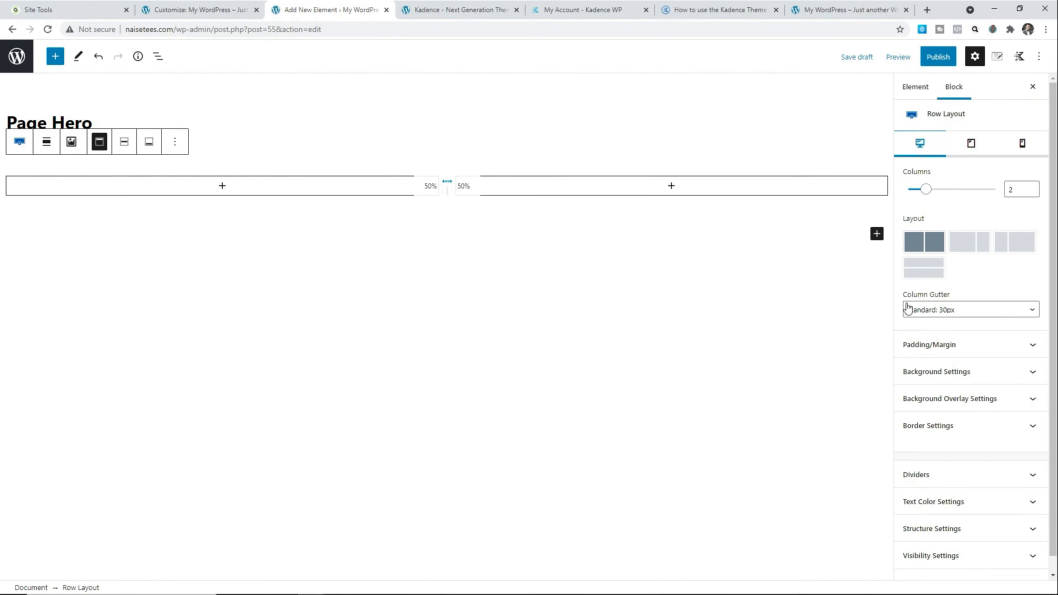
# - Set the row's top and bottom padding to 0 px and its top margin to 50 px
pyautogui.click(933, 345)
pyautogui.click(933, 522)
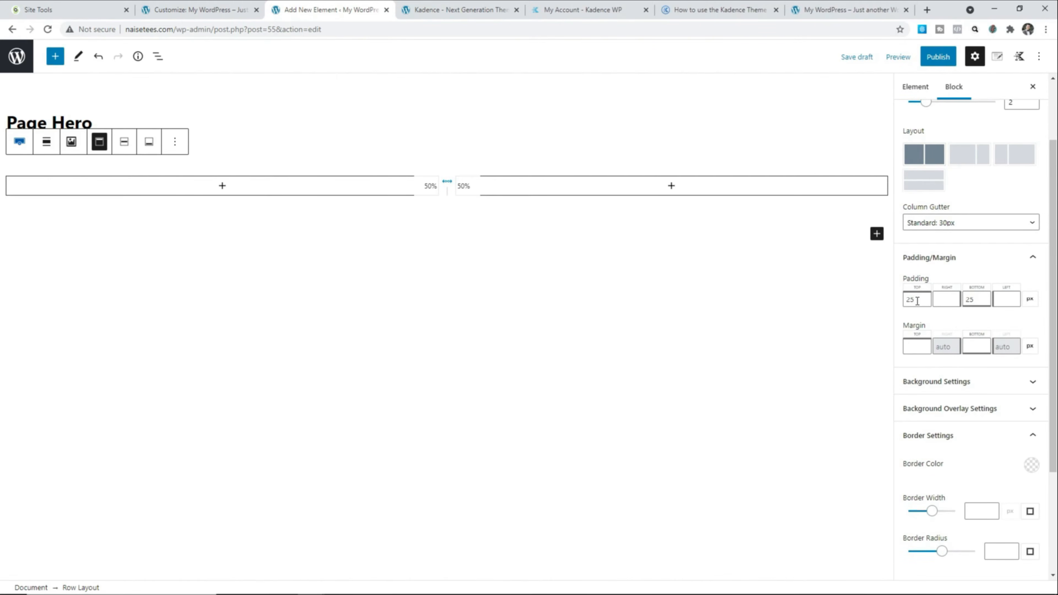
pyautogui.moveTo(916, 299); pyautogui.dragTo(903, 301)
pyautogui.write('0')
pyautogui.press('Tab')
pyautogui.press('Tab')
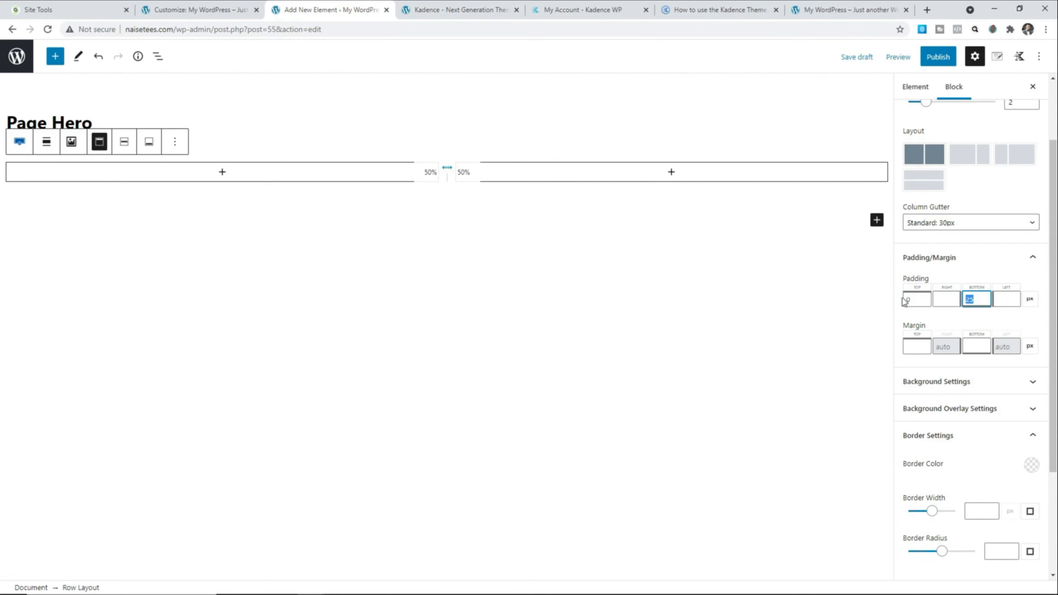
pyautogui.write('0')
pyautogui.click(916, 347)
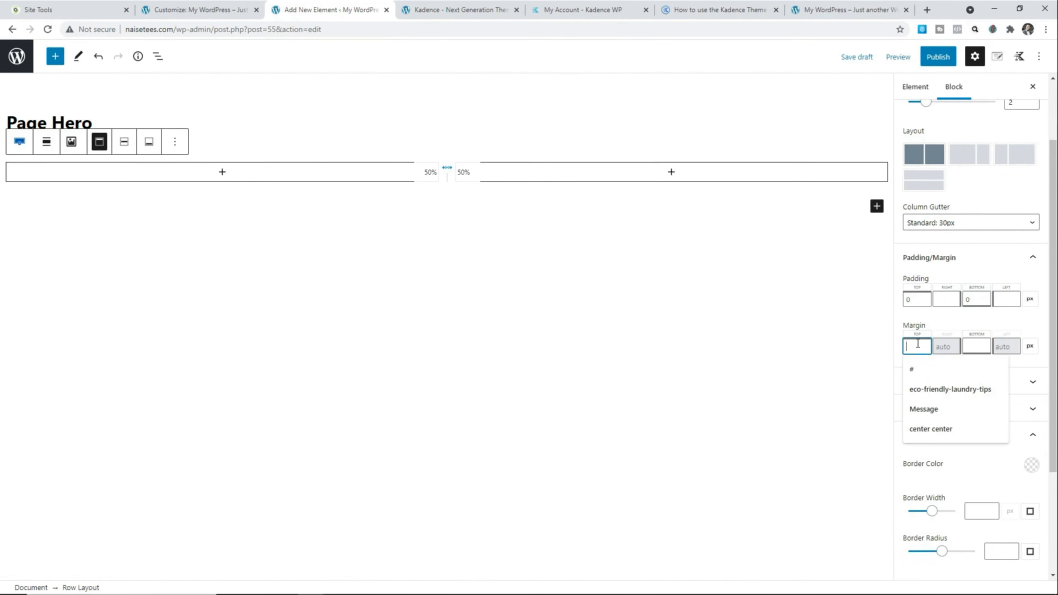
pyautogui.write('50')
# - Make the row's content max width inherit from the theme and align the row to full width
pyautogui.scroll(-3, 923, 348)
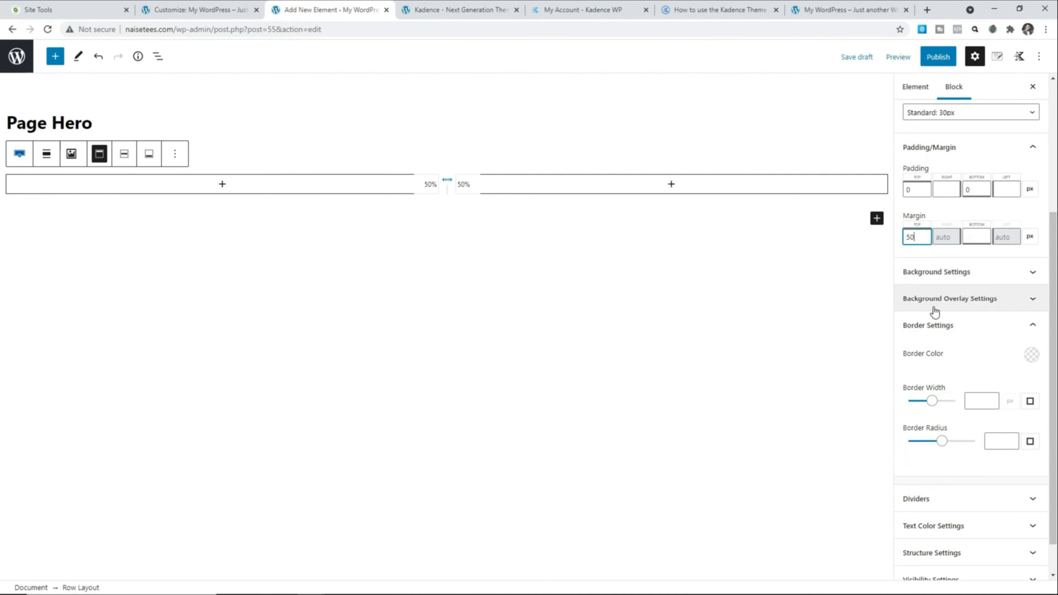
pyautogui.scroll(-1, 932, 311)
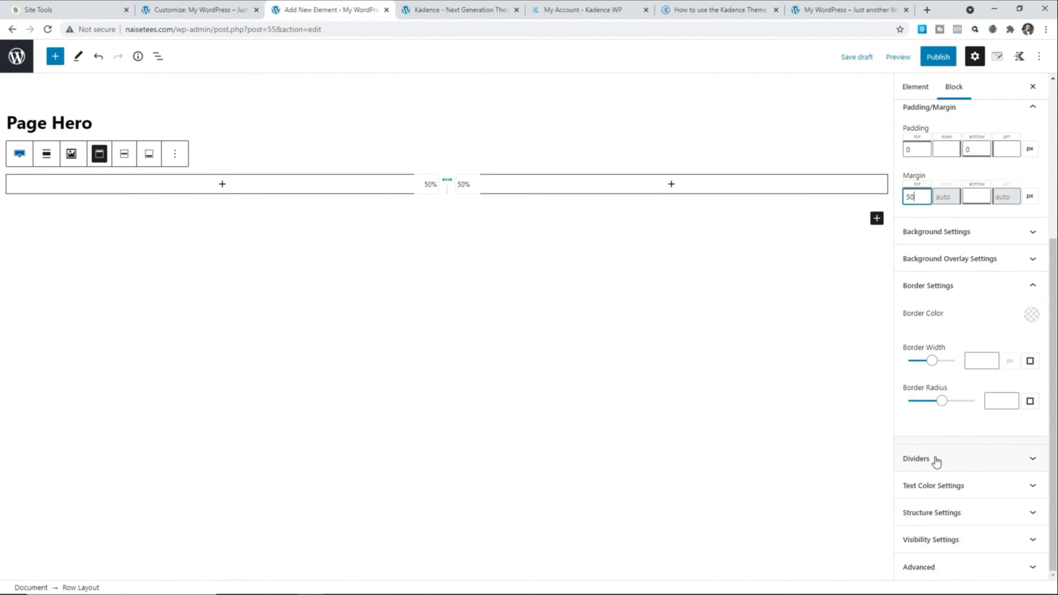
pyautogui.click(942, 517)
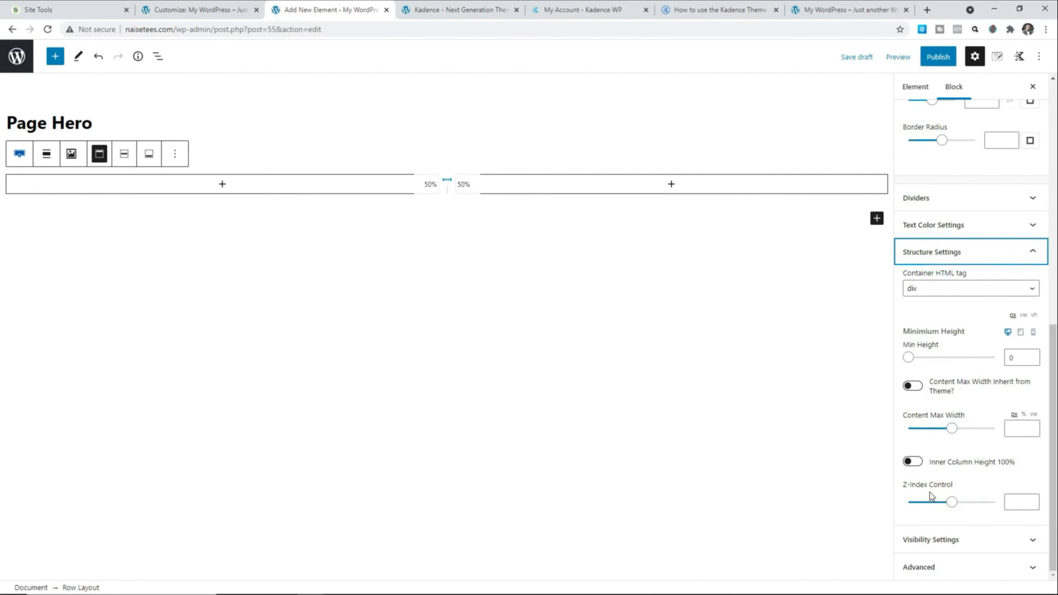
pyautogui.click(912, 386)
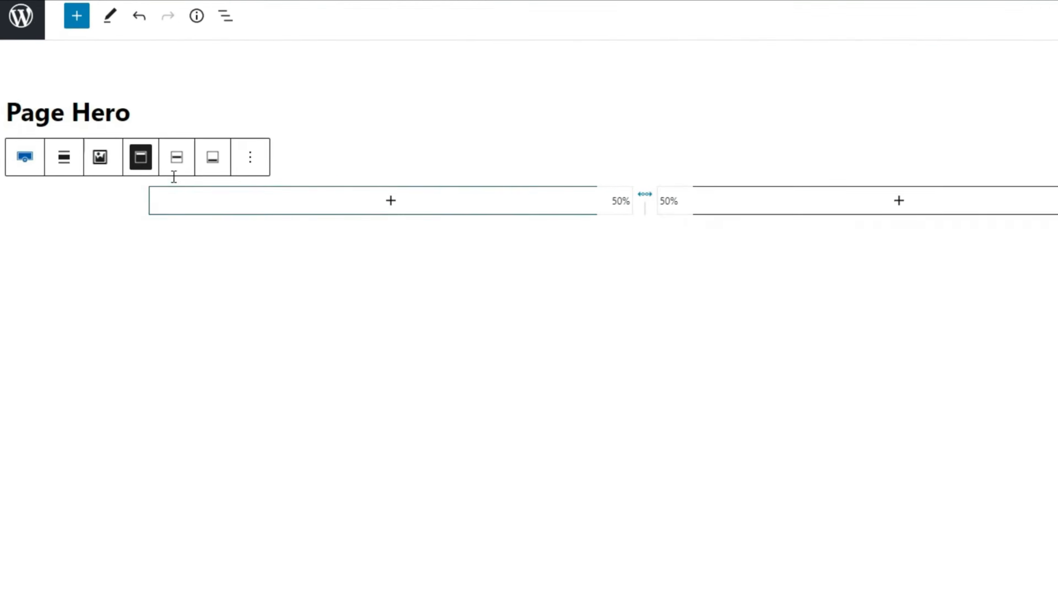
pyautogui.click(83, 168)
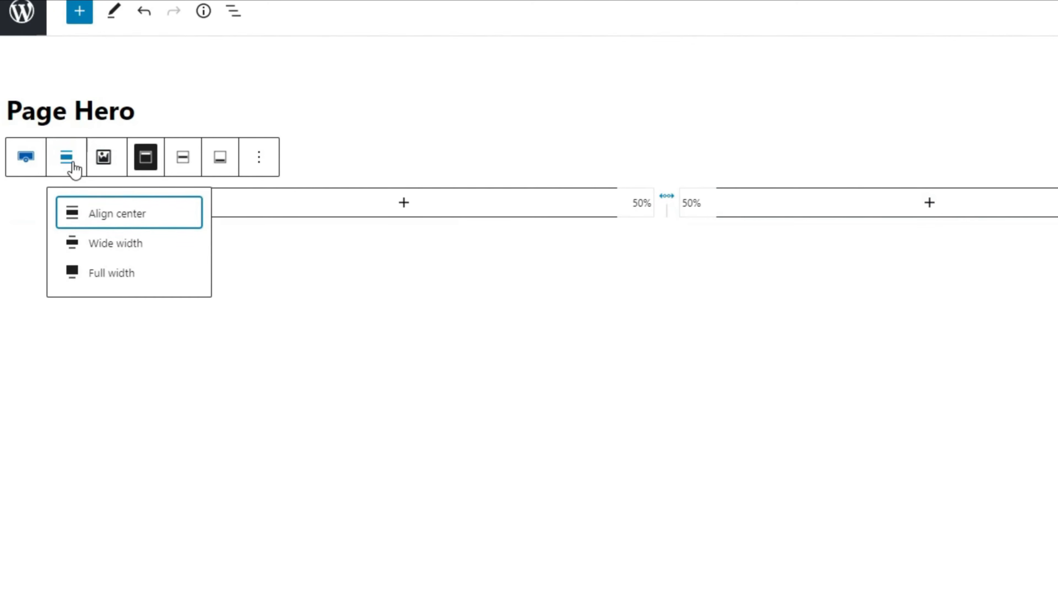
pyautogui.click(89, 280)
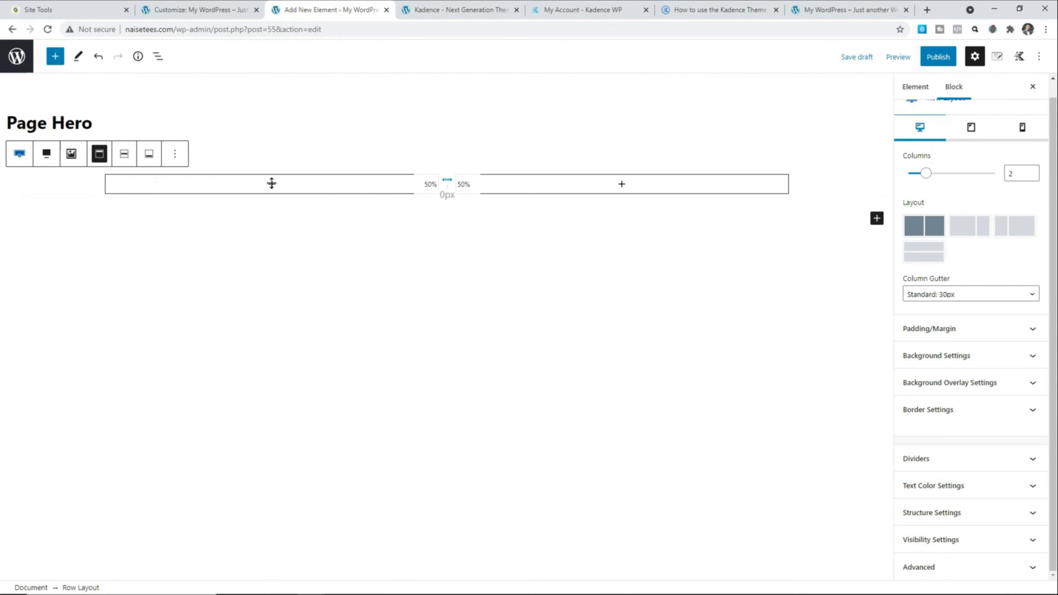
# - Insert an Image Overlay block in the row's first column, titled "Finance" with the subtitle "Personal Finance Tips"
pyautogui.click(272, 186)
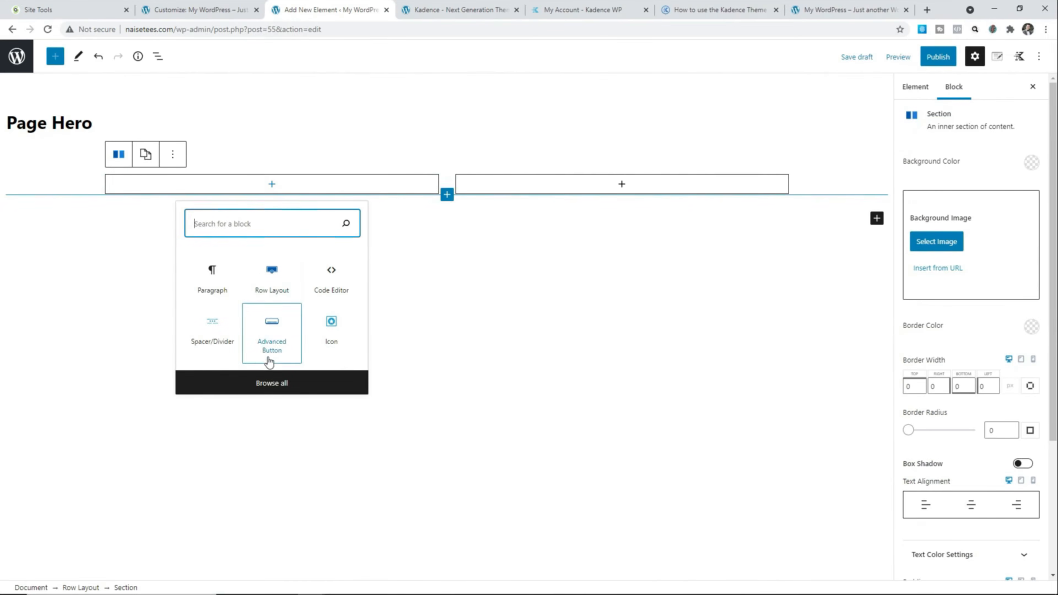
pyautogui.click(270, 387)
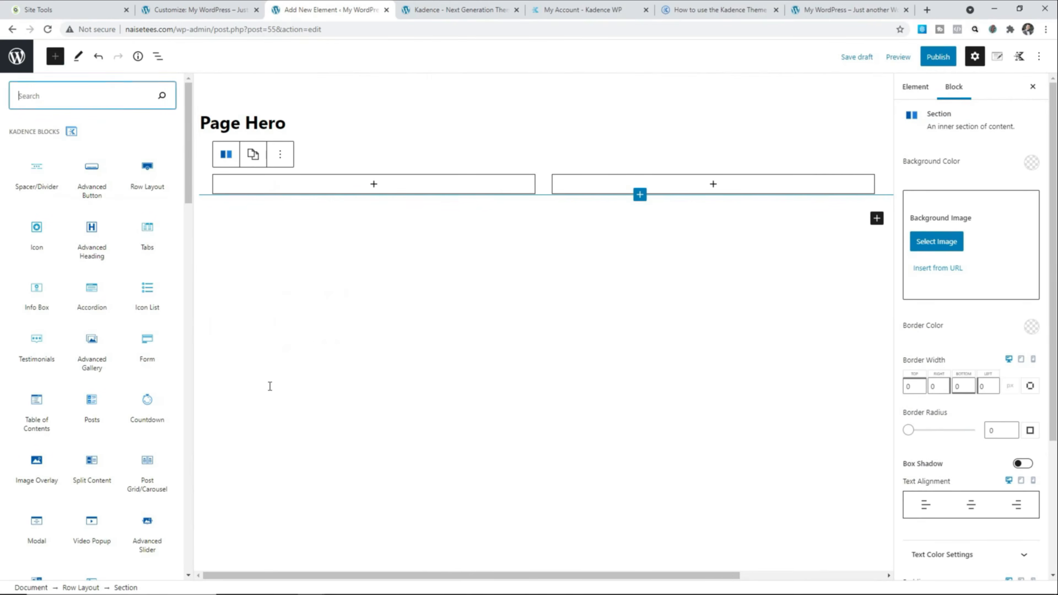
pyautogui.click(30, 462)
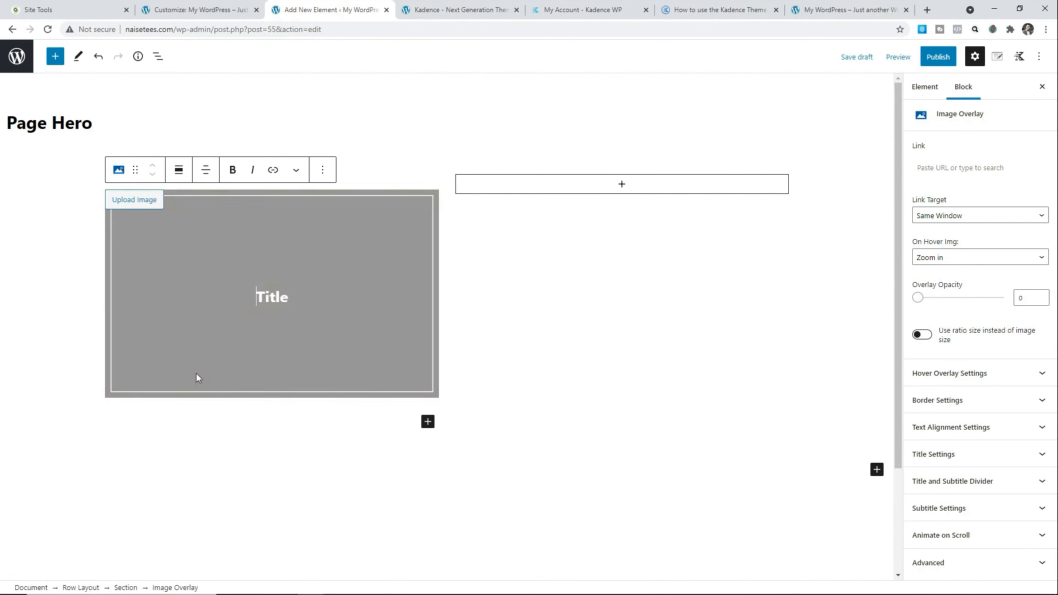
pyautogui.write('F')
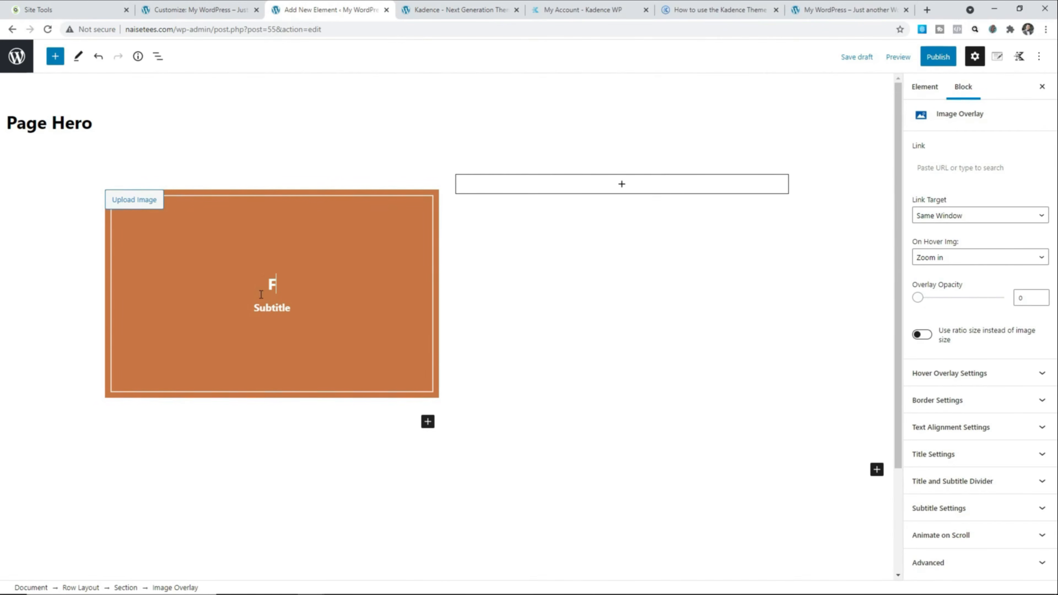
pyautogui.write('inance')
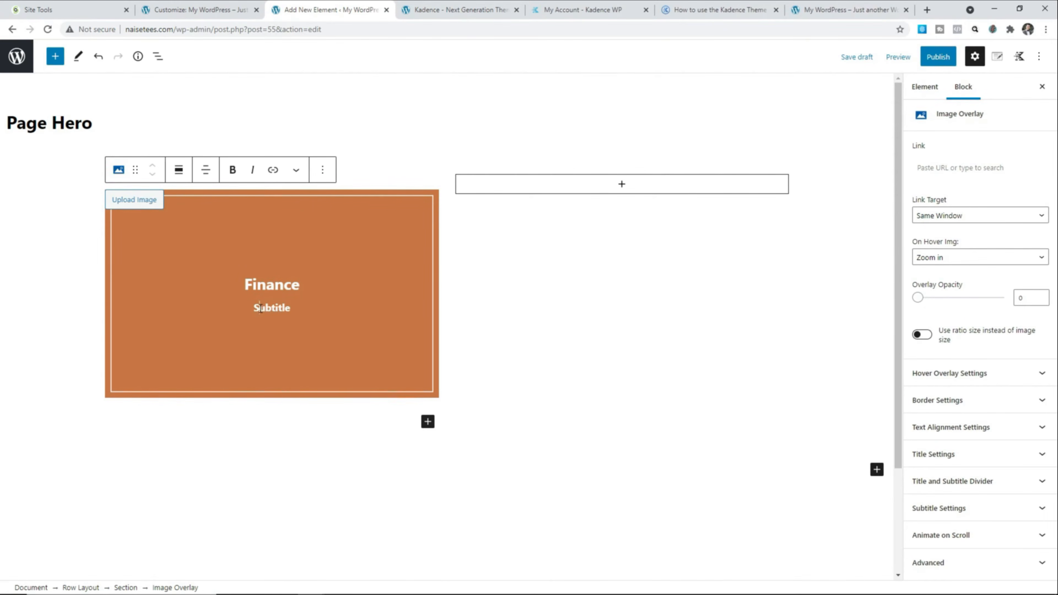
pyautogui.doubleClick(261, 307)
pyautogui.write('Personal Finance Tips')
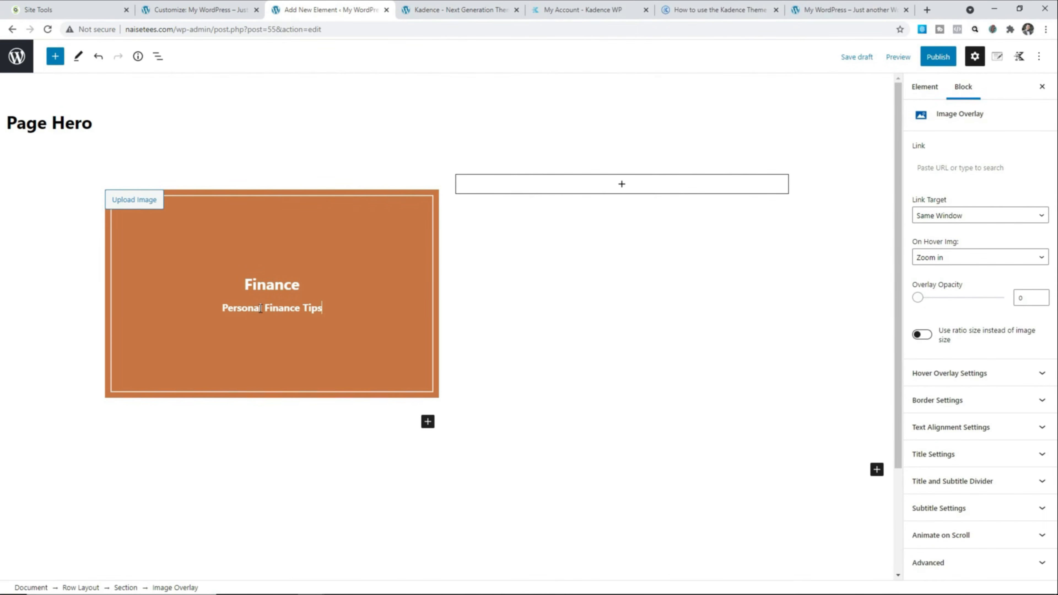
# - Give the Finance overlay the business newspaper image finances-paper-min-660x440-1.jpg from the media library
pyautogui.click(126, 206)
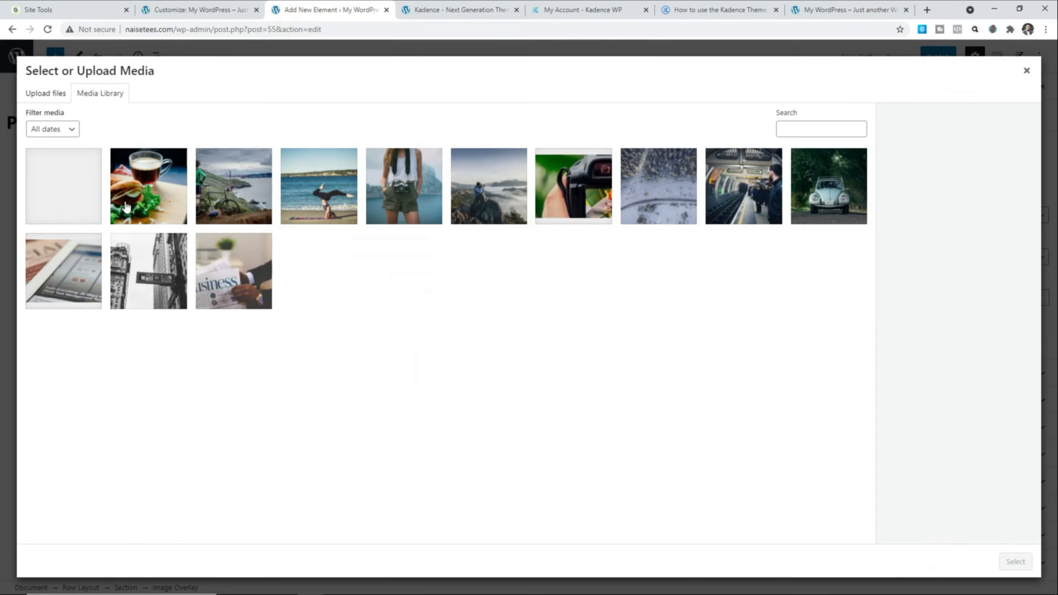
pyautogui.click(99, 94)
pyautogui.click(231, 281)
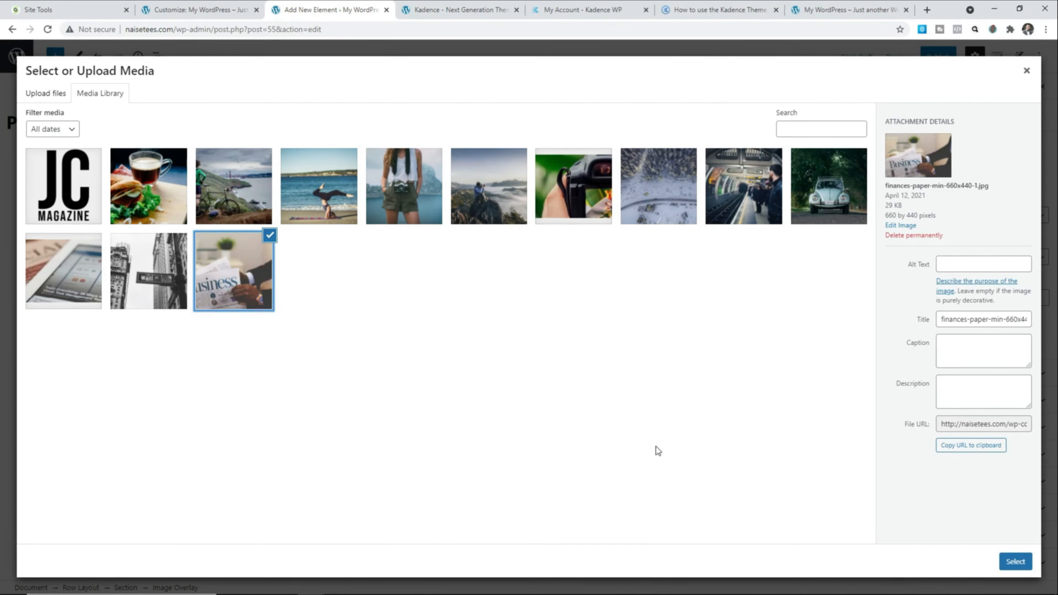
pyautogui.click(1015, 561)
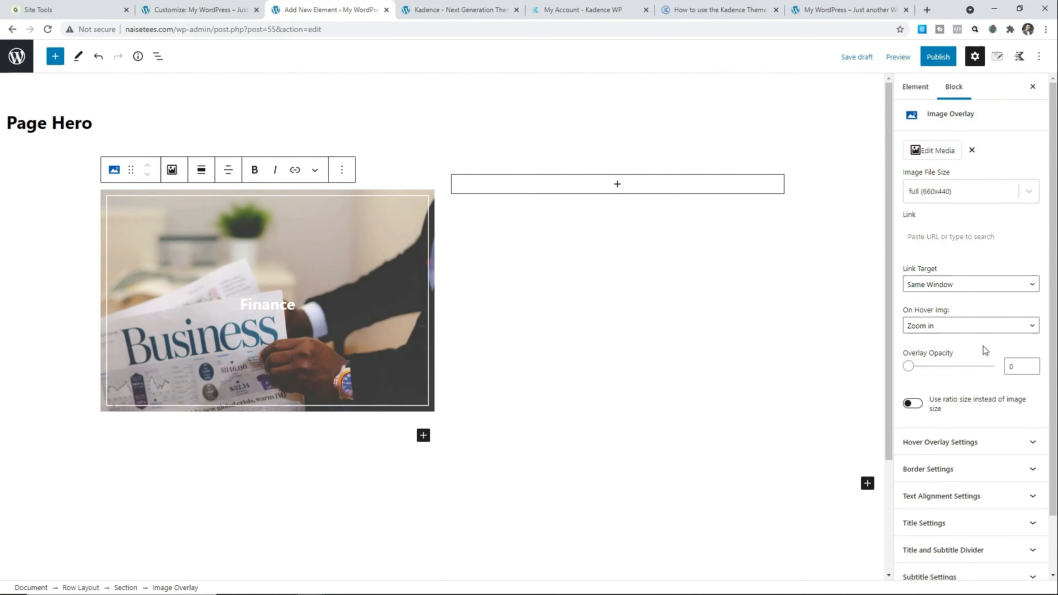
# - Try the Slide, Gray Scale and Blur hover effects on the Finance overlay image, finishing back on Zoom in
pyautogui.click(992, 331)
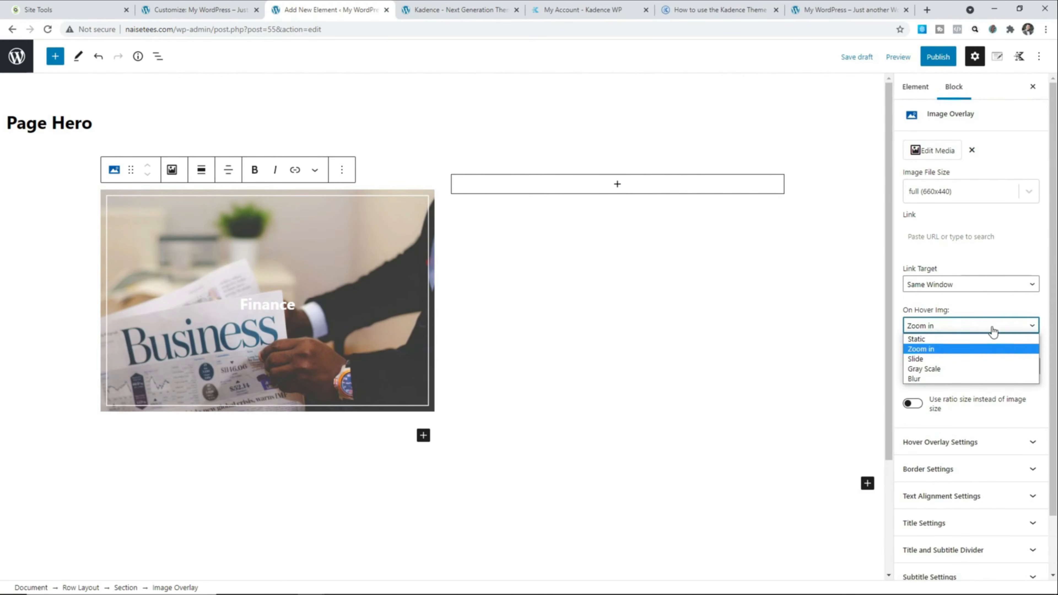
pyautogui.click(971, 357)
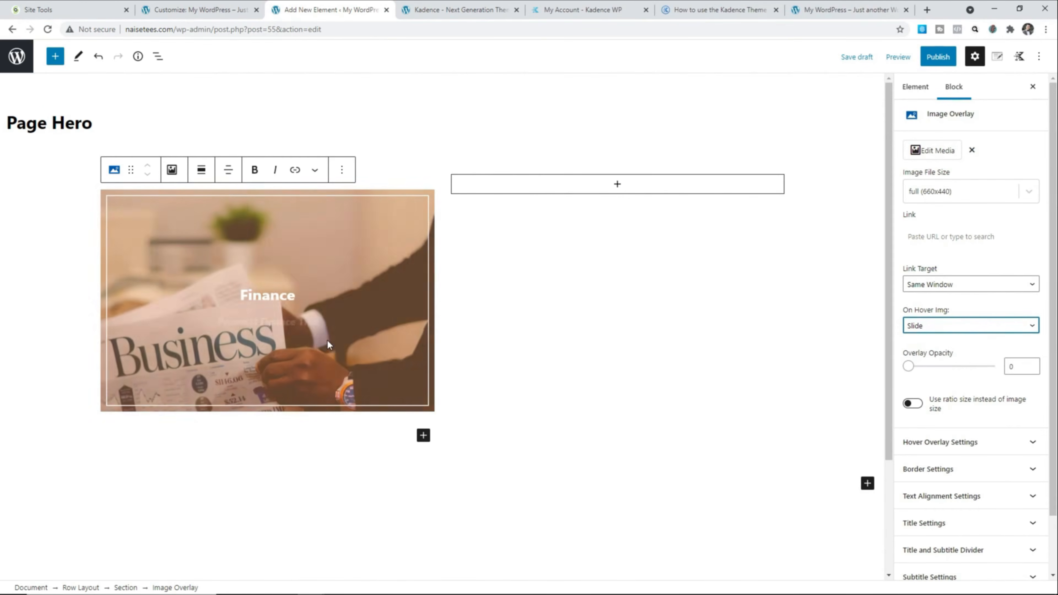
pyautogui.click(976, 330)
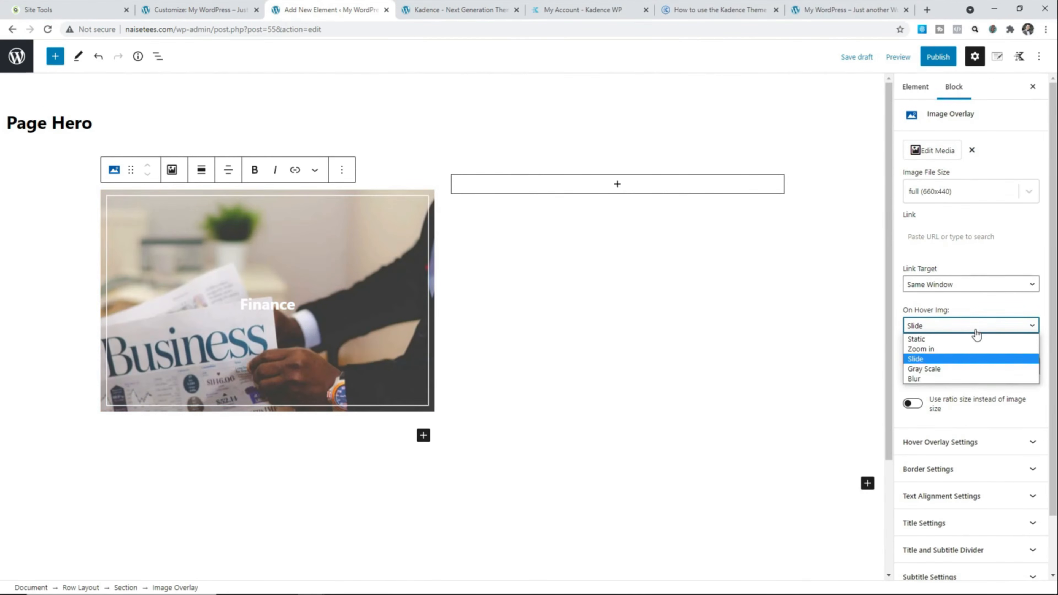
pyautogui.click(969, 368)
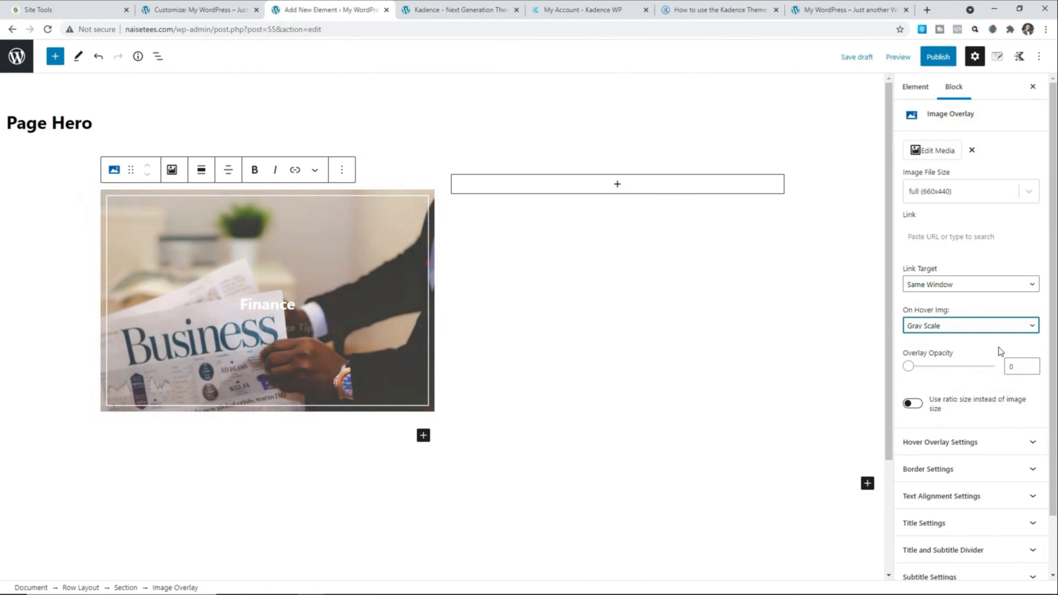
pyautogui.click(999, 329)
pyautogui.click(995, 374)
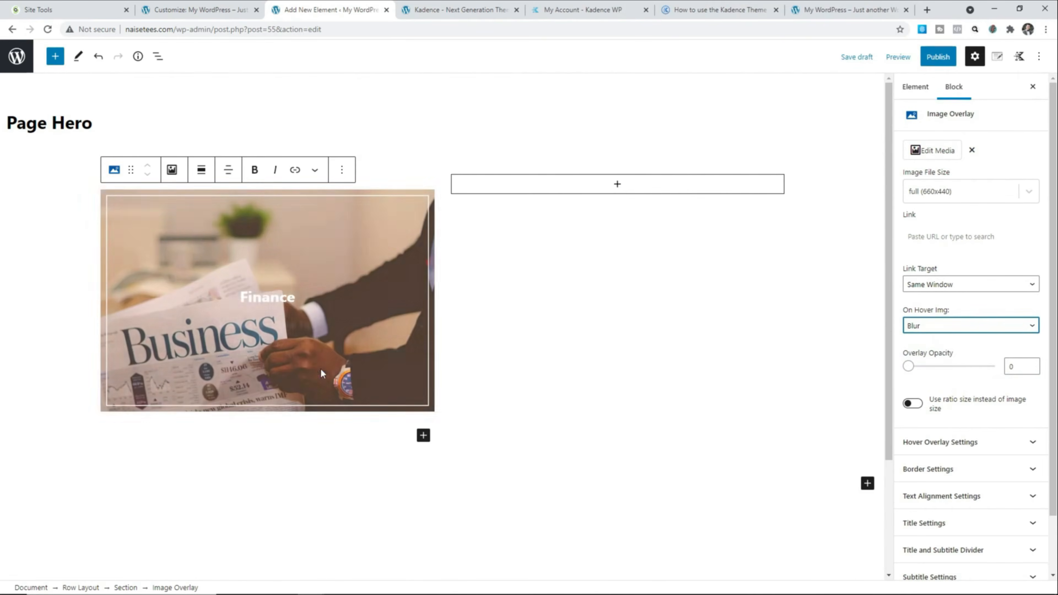
pyautogui.click(1012, 330)
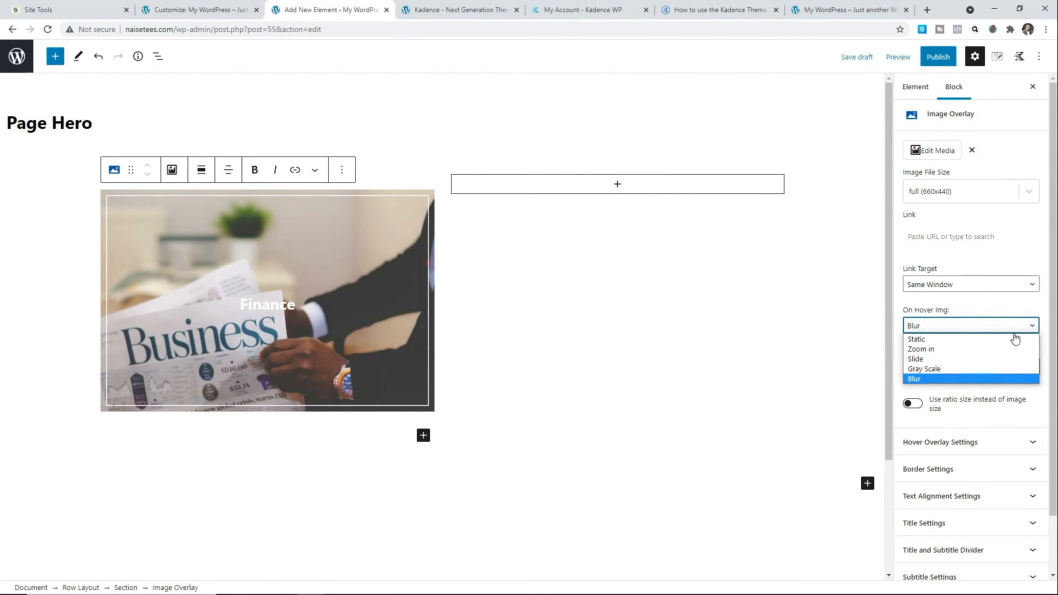
pyautogui.click(1014, 349)
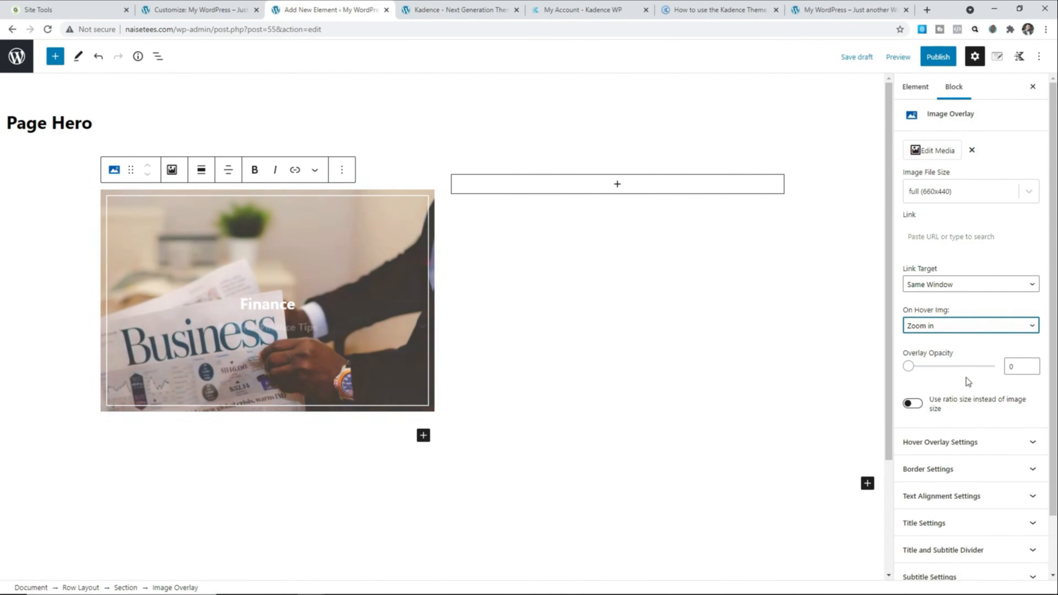
# - Make the Finance overlay use a ratio size instead of the image size, with the ratio set to Landscape 3:2
pyautogui.click(912, 404)
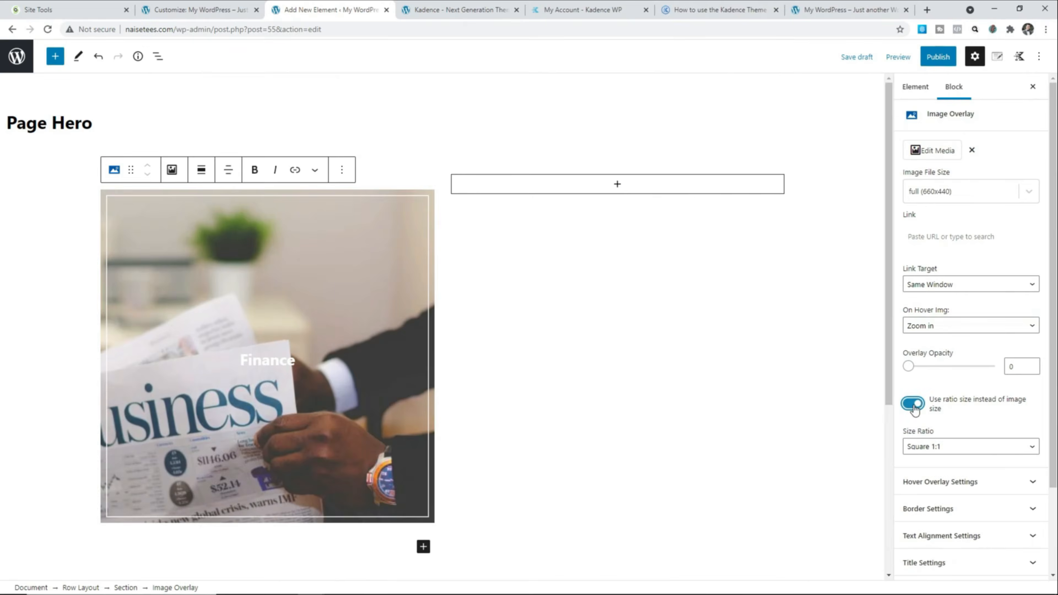
pyautogui.scroll(-1, 918, 406)
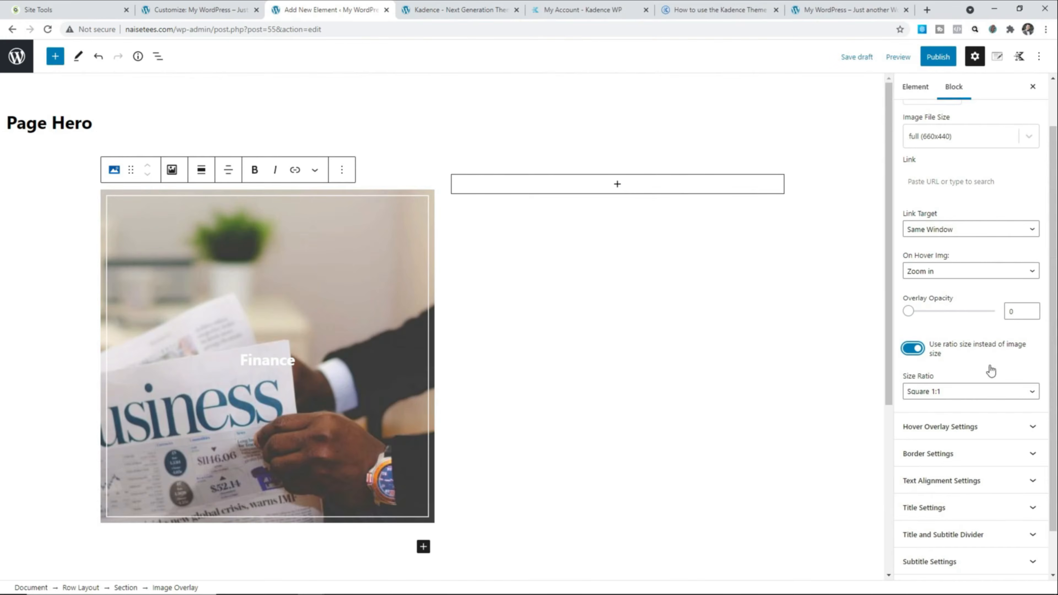
pyautogui.click(1001, 392)
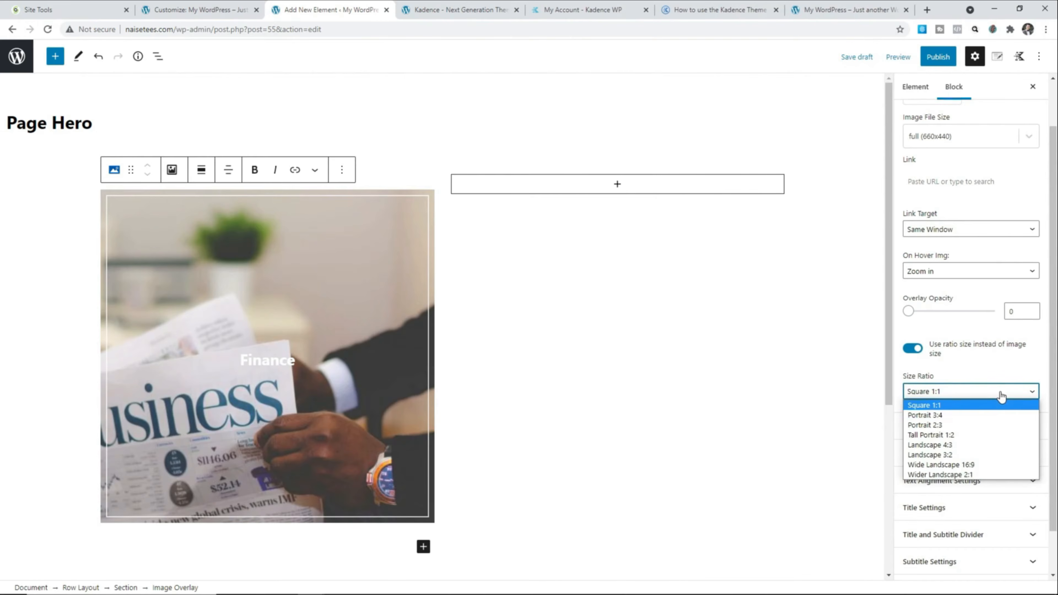
pyautogui.click(996, 443)
pyautogui.click(984, 392)
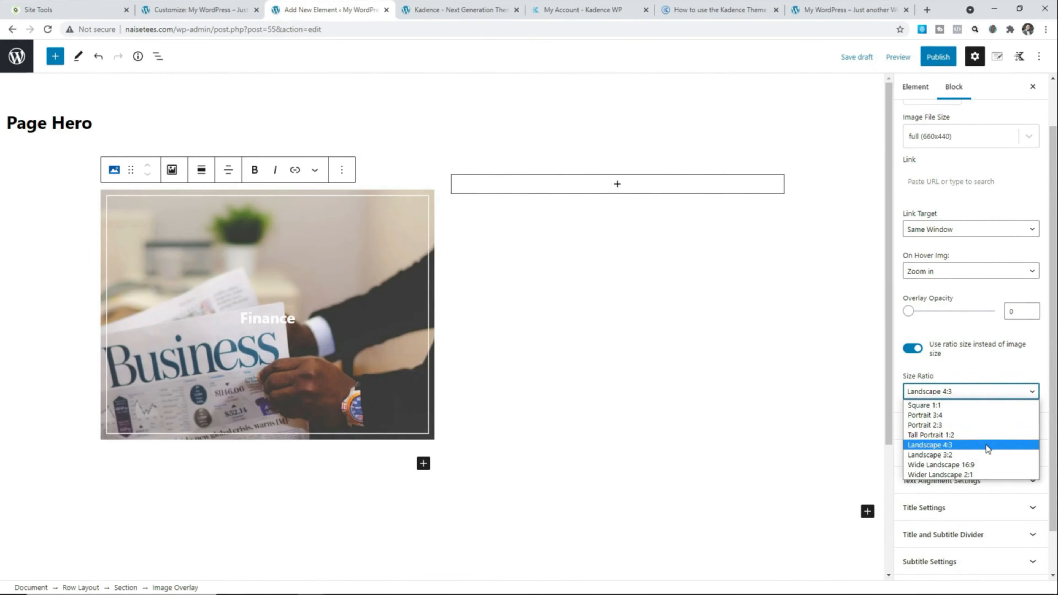
pyautogui.click(988, 465)
pyautogui.click(984, 396)
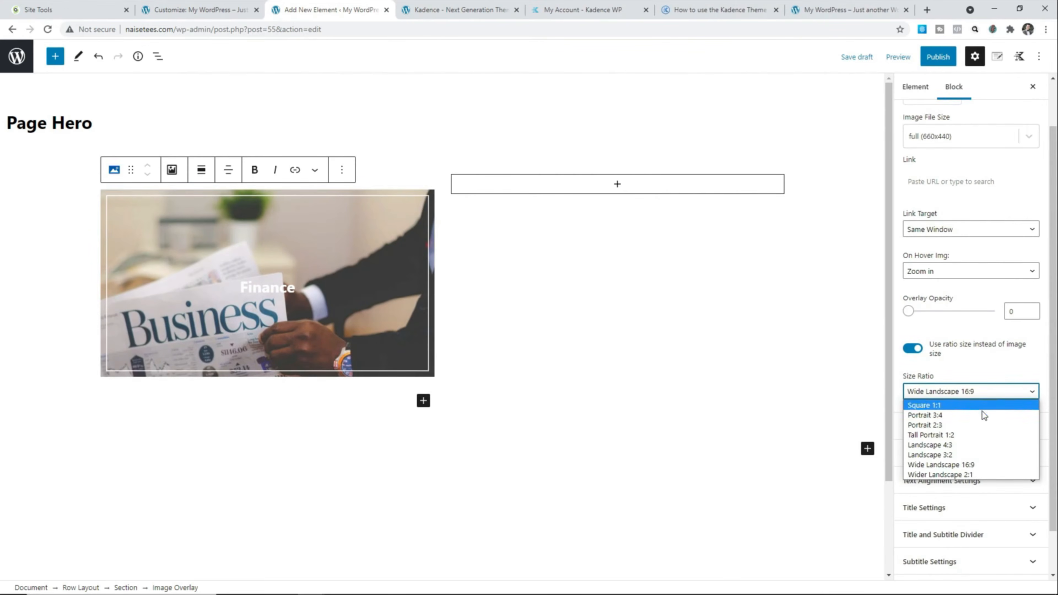
pyautogui.click(975, 455)
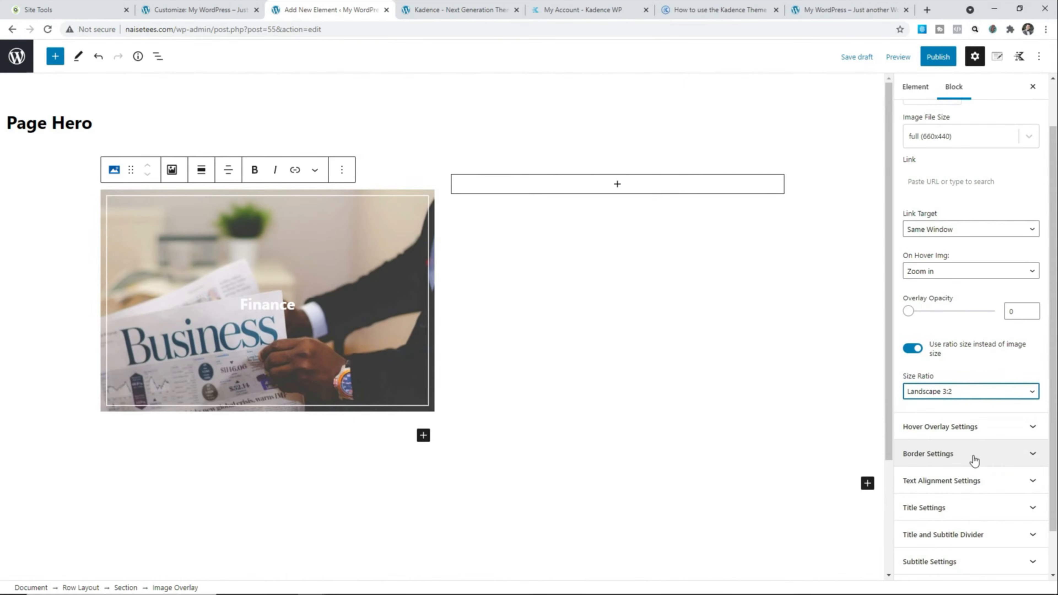
# - Set the Finance overlay's hover color to the orange palette color FF9300 with an alpha of 0.5
pyautogui.moveTo(119, 207)
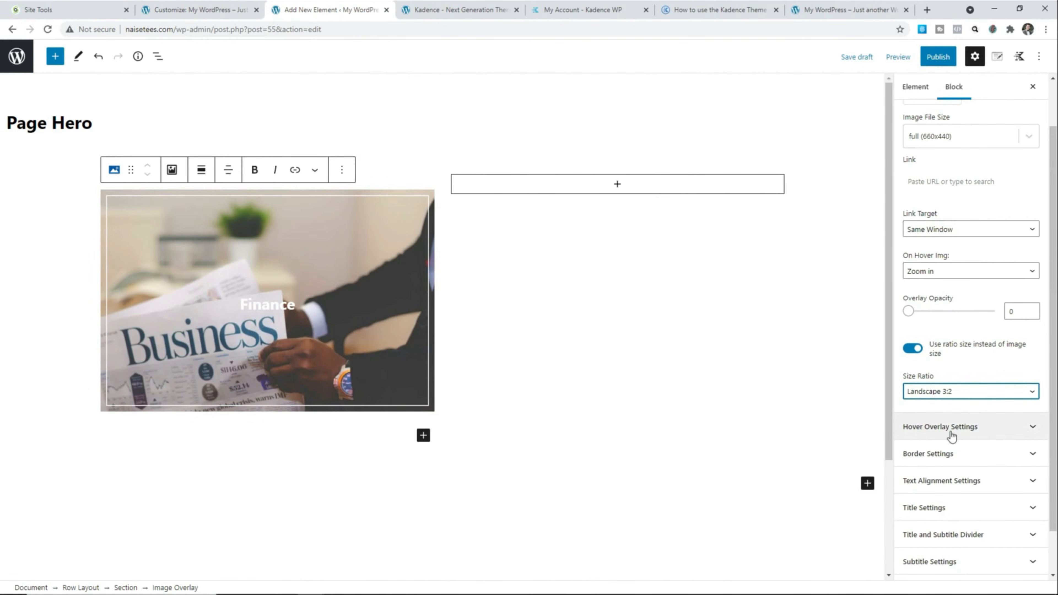
pyautogui.click(959, 430)
pyautogui.click(1030, 455)
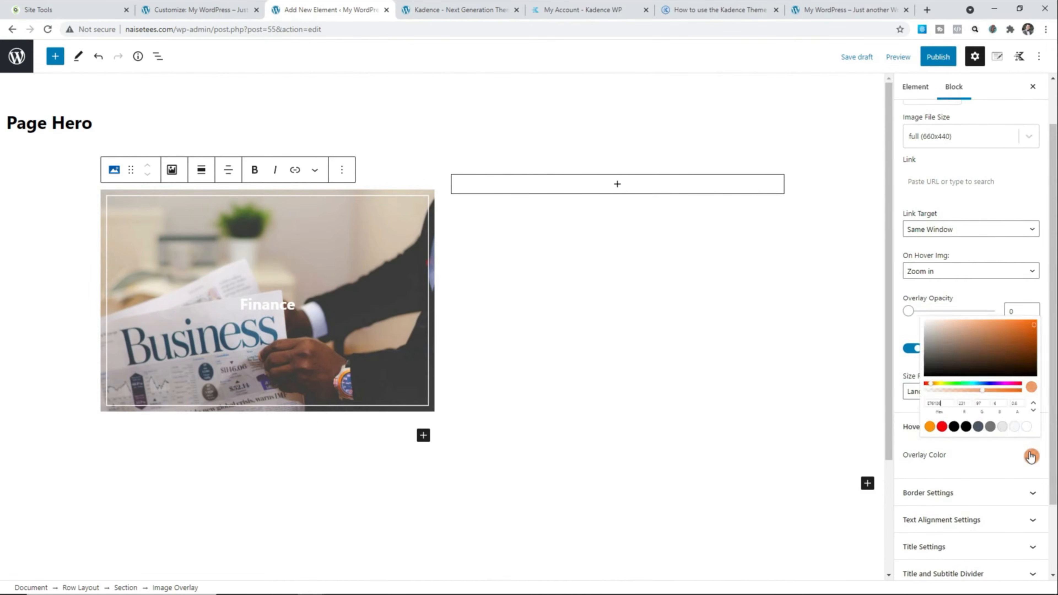
pyautogui.click(882, 425)
pyautogui.doubleClick(1003, 393)
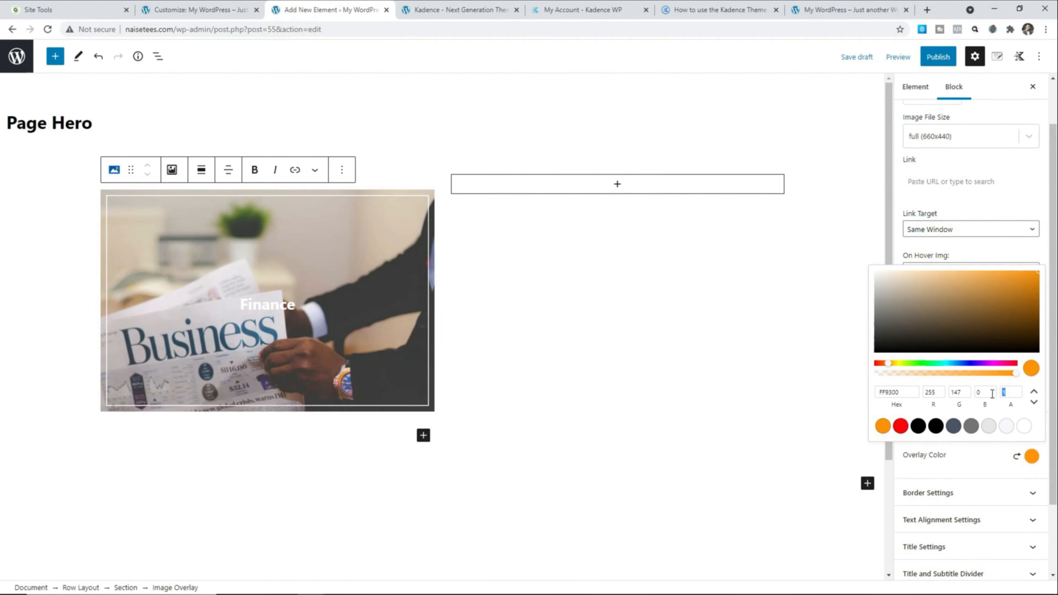
pyautogui.write('0.5')
pyautogui.moveTo(322, 335)
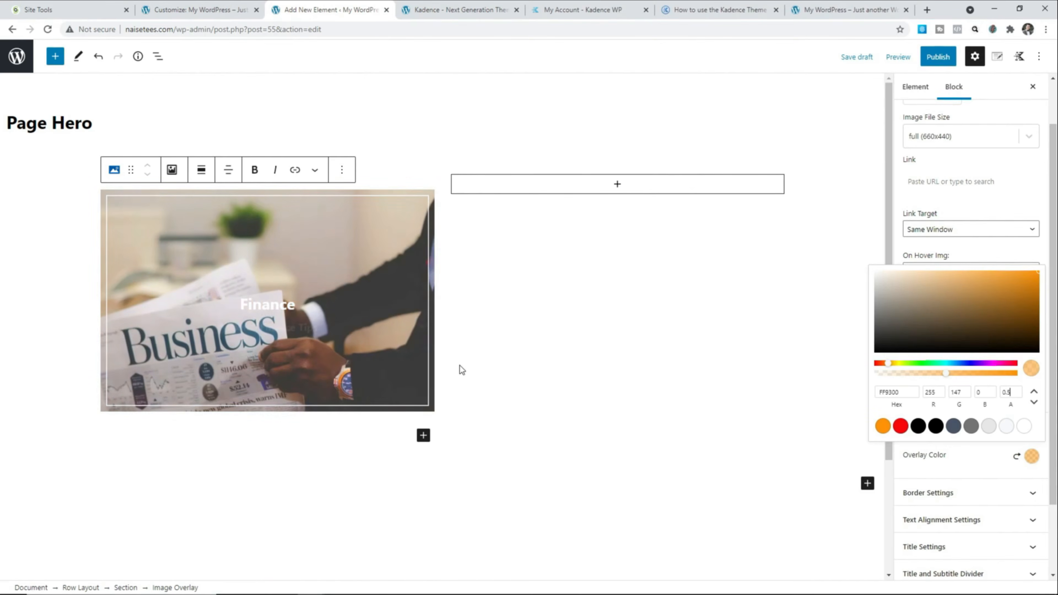
pyautogui.click(525, 391)
# - Try a border thickness of 10 on the Finance overlay and return it to 2
pyautogui.scroll(-2, 968, 463)
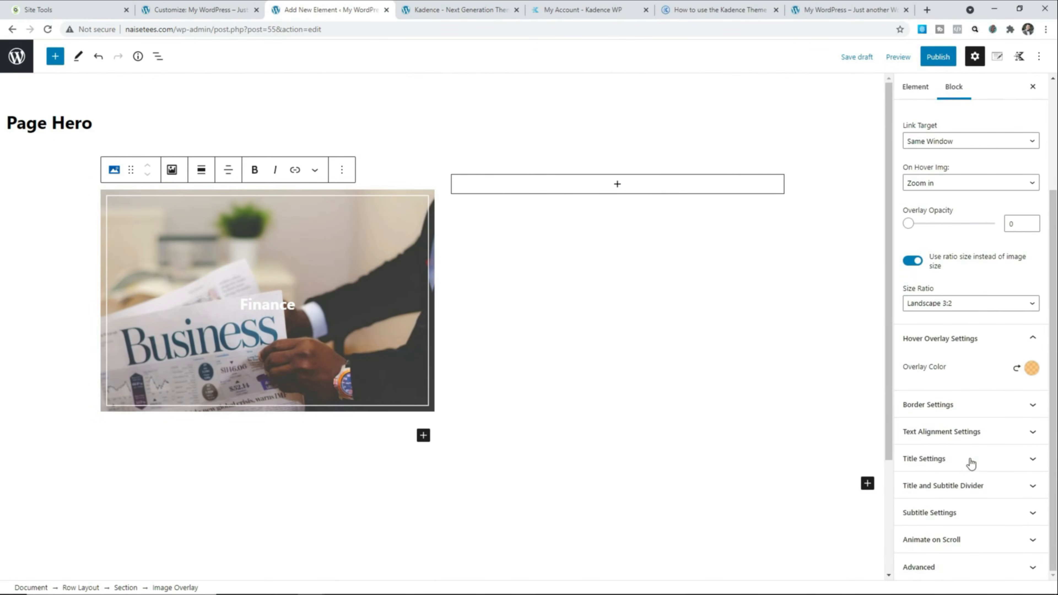
pyautogui.click(972, 406)
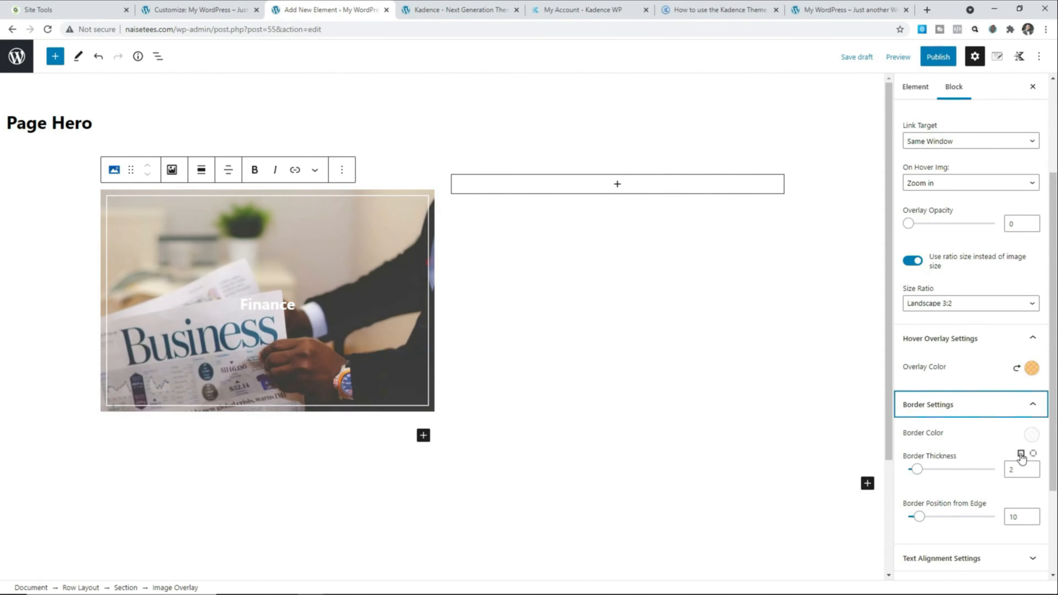
pyautogui.click(1011, 470)
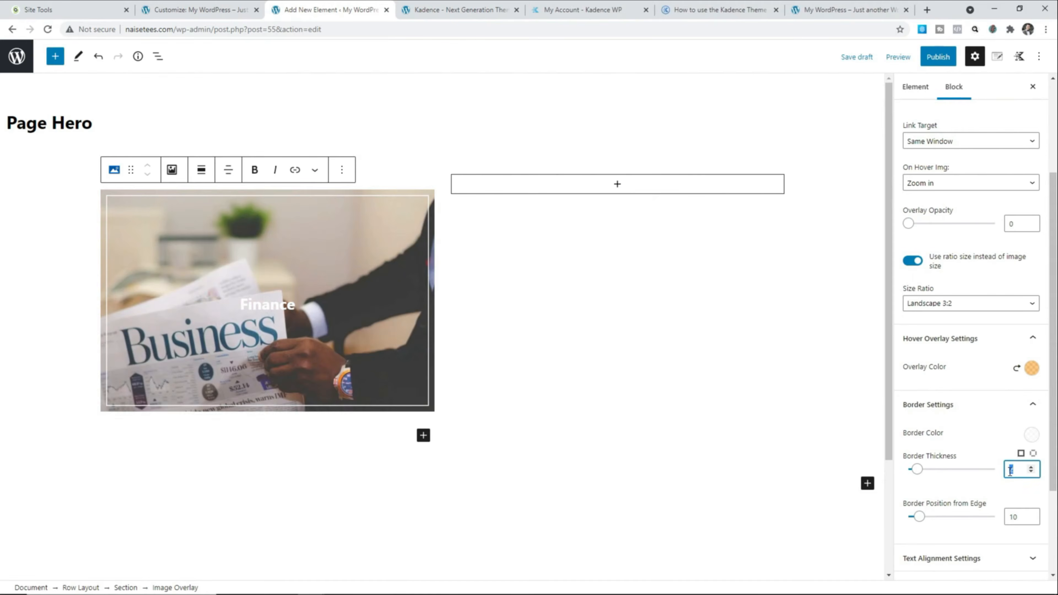
pyautogui.write('0')
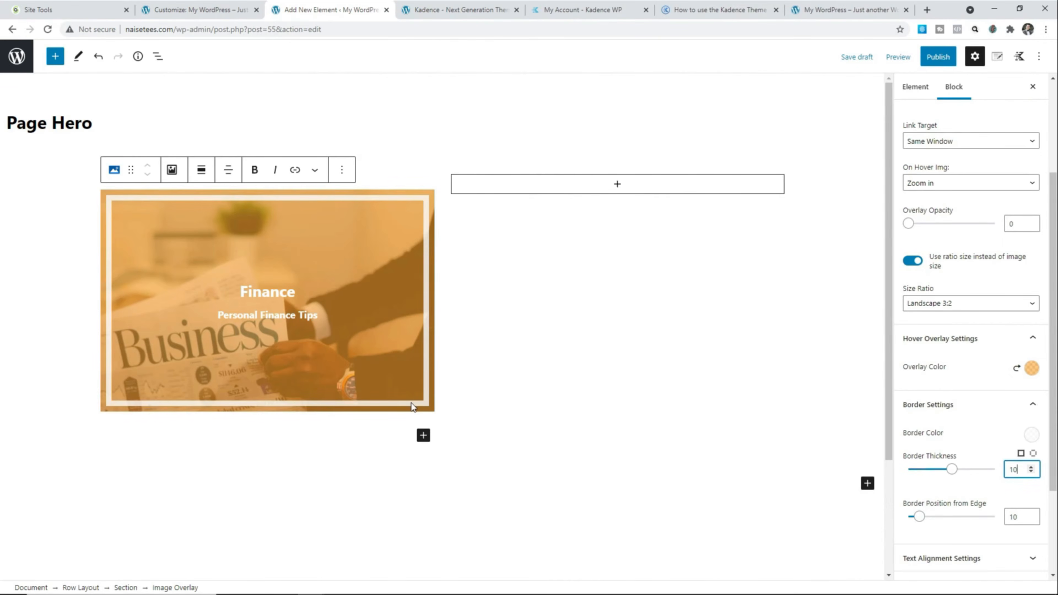
pyautogui.moveTo(1016, 469); pyautogui.dragTo(1006, 469)
pyautogui.write('2')
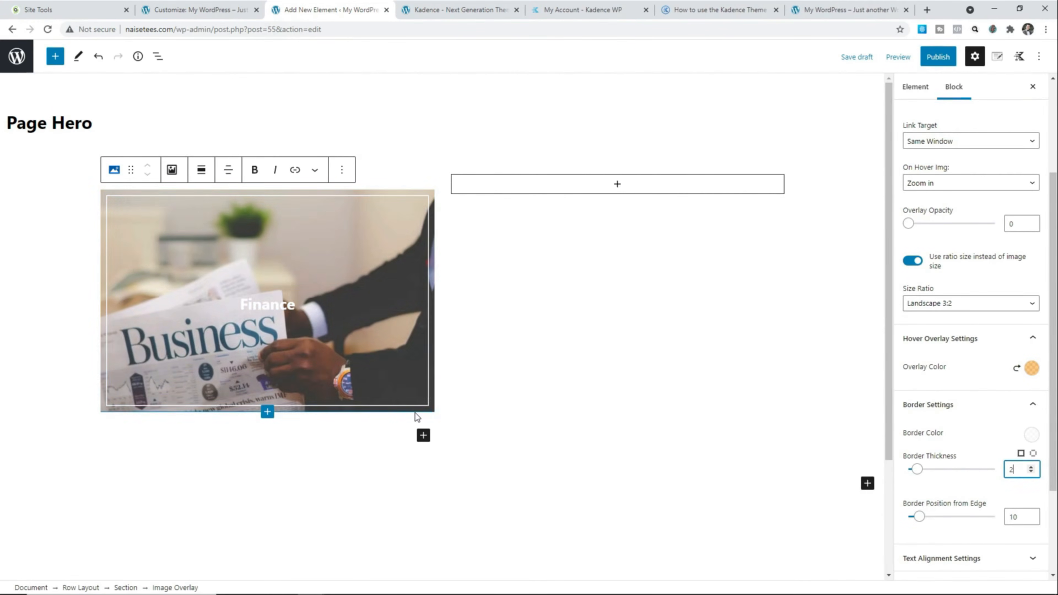
# - Try placing the Finance overlay's border 50 from the edge and return it to 10
pyautogui.doubleClick(1017, 517)
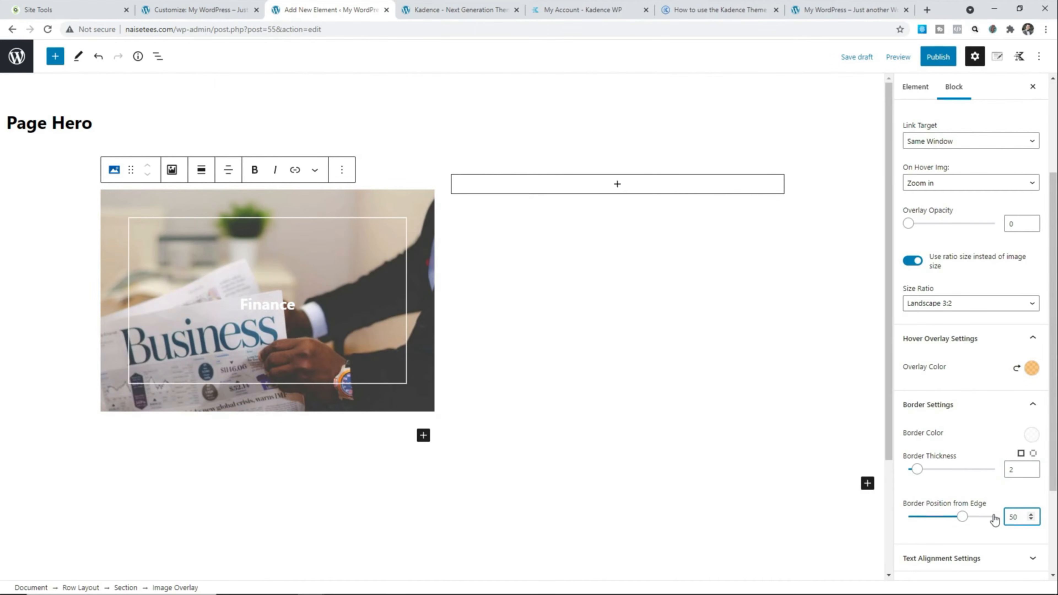
pyautogui.write('50')
pyautogui.moveTo(1017, 516); pyautogui.dragTo(1006, 518)
pyautogui.write('10')
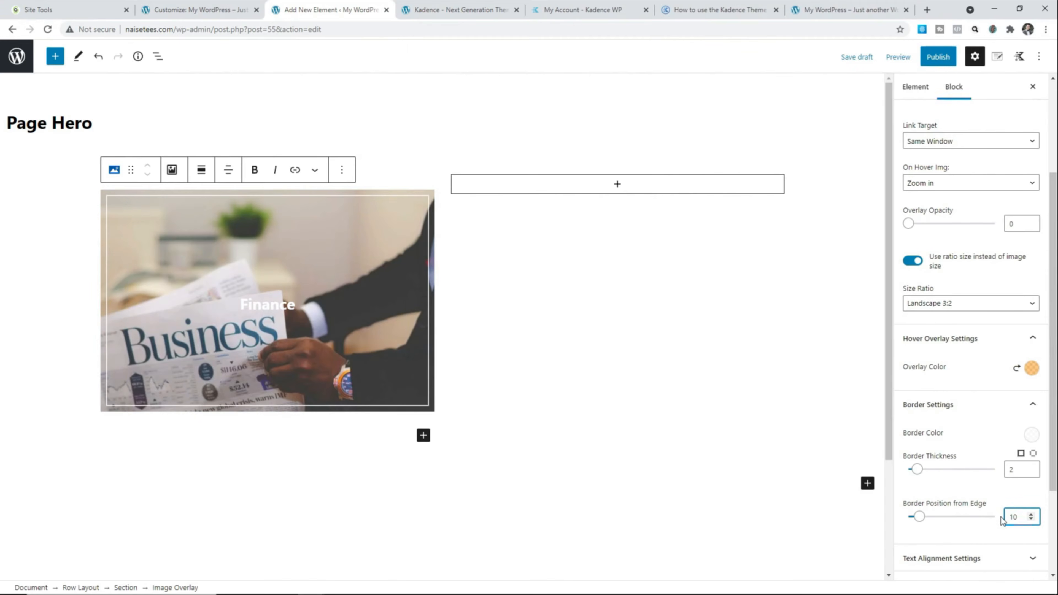
# - Try top vertical alignment for the Finance overlay text, return it to Center, and check the horizontal alignment options
pyautogui.scroll(-3, 999, 524)
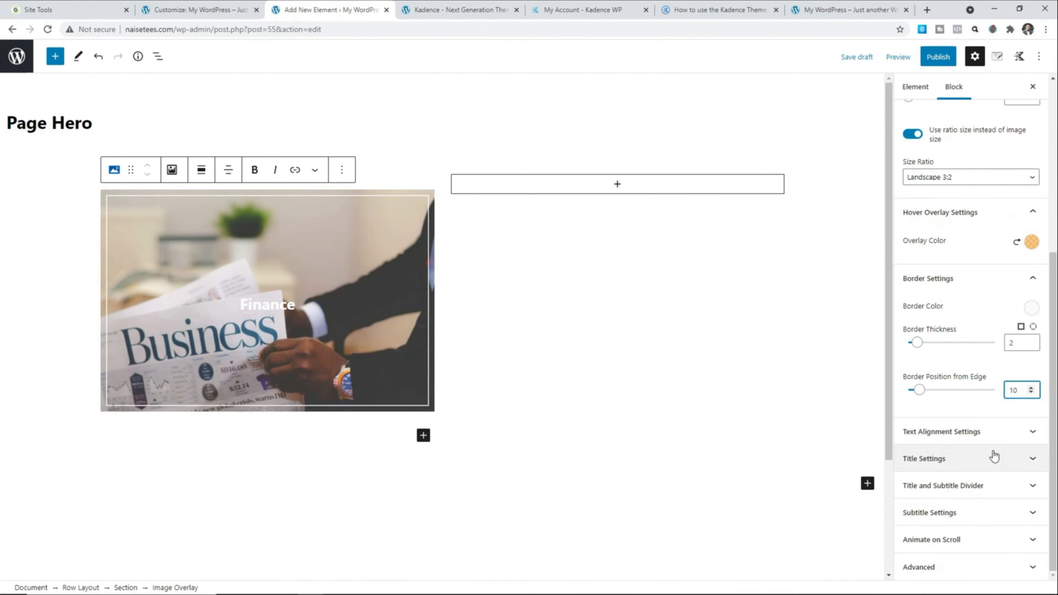
pyautogui.click(999, 434)
pyautogui.scroll(-3, 999, 434)
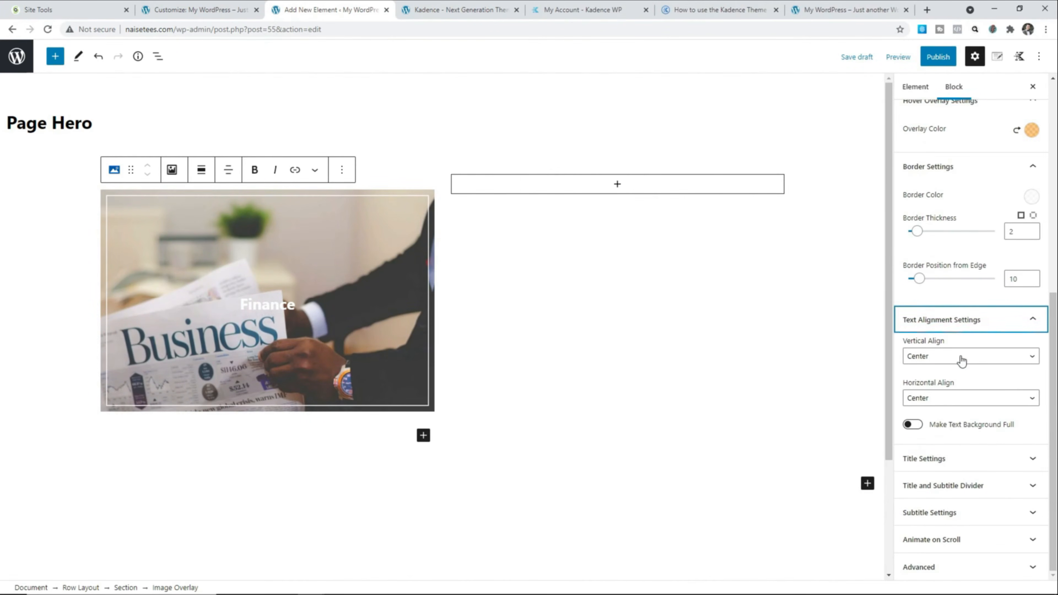
pyautogui.click(962, 358)
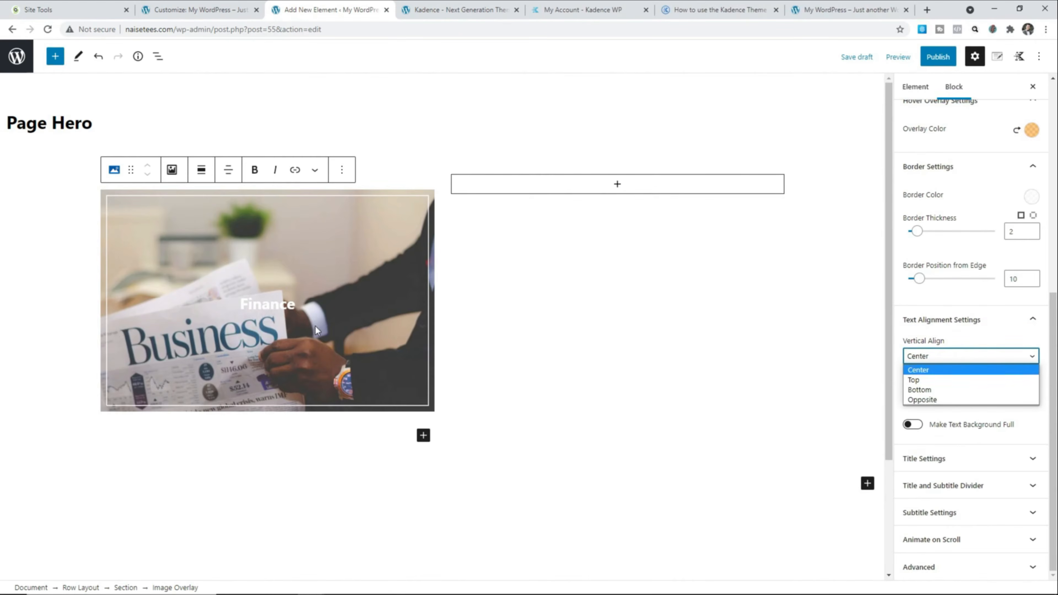
pyautogui.click(921, 380)
pyautogui.click(929, 358)
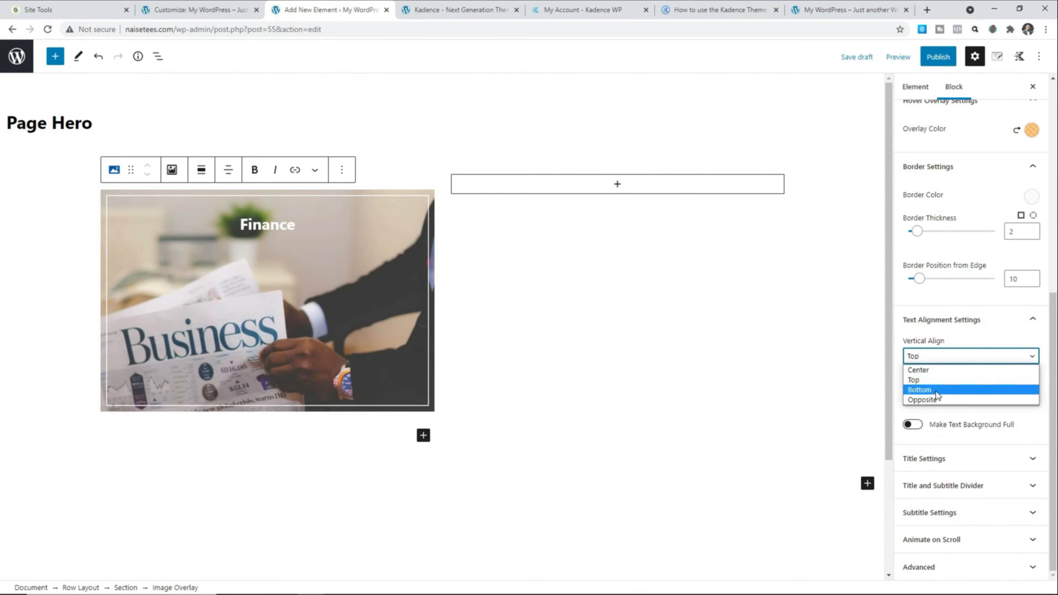
pyautogui.click(936, 370)
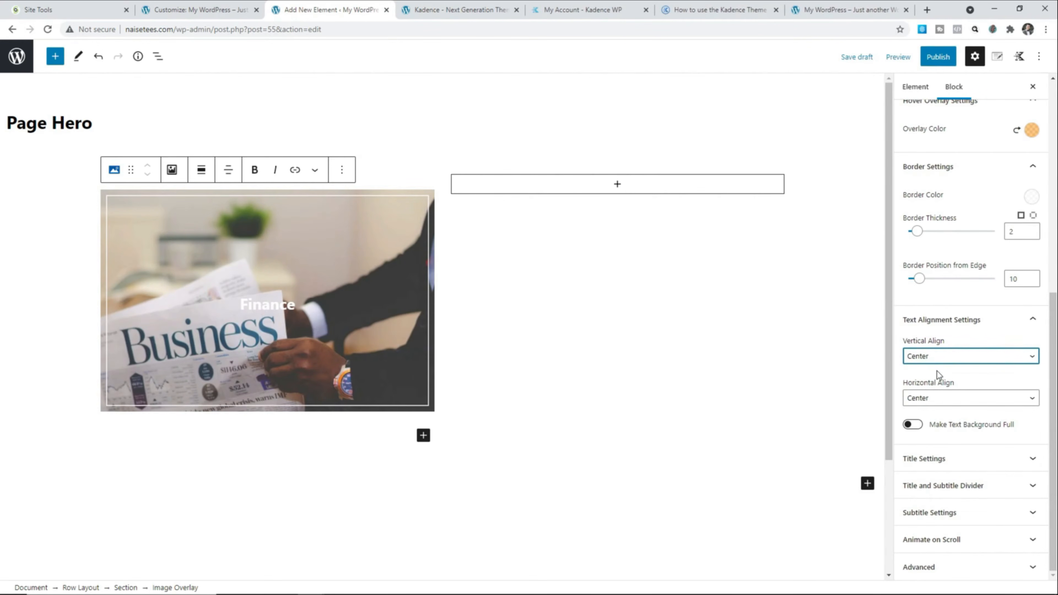
pyautogui.click(940, 399)
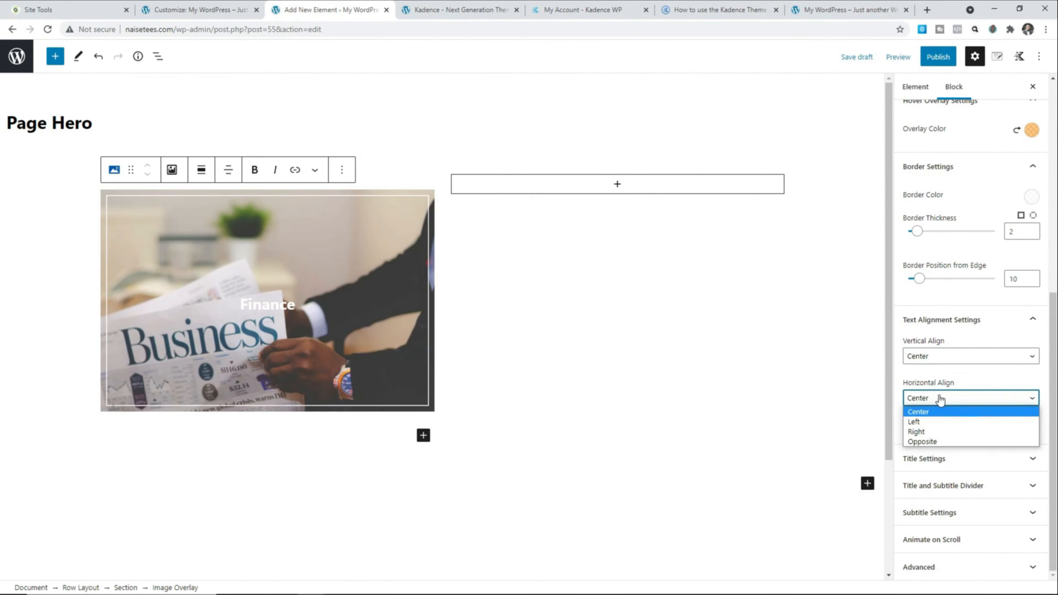
pyautogui.click(939, 400)
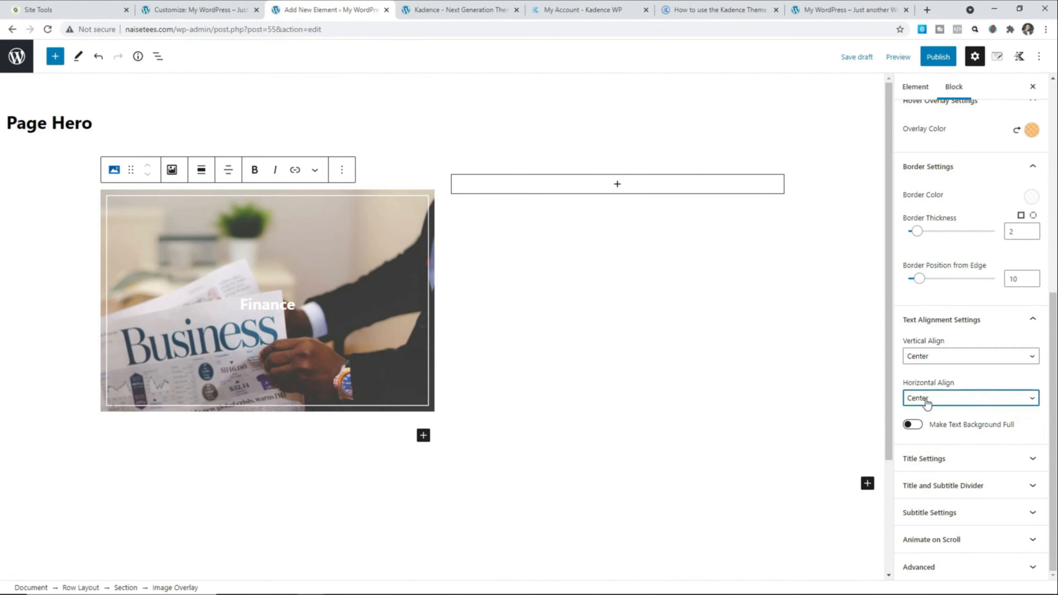
# - Give the Finance overlay's title a black background (000000) from the color palette
pyautogui.click(980, 458)
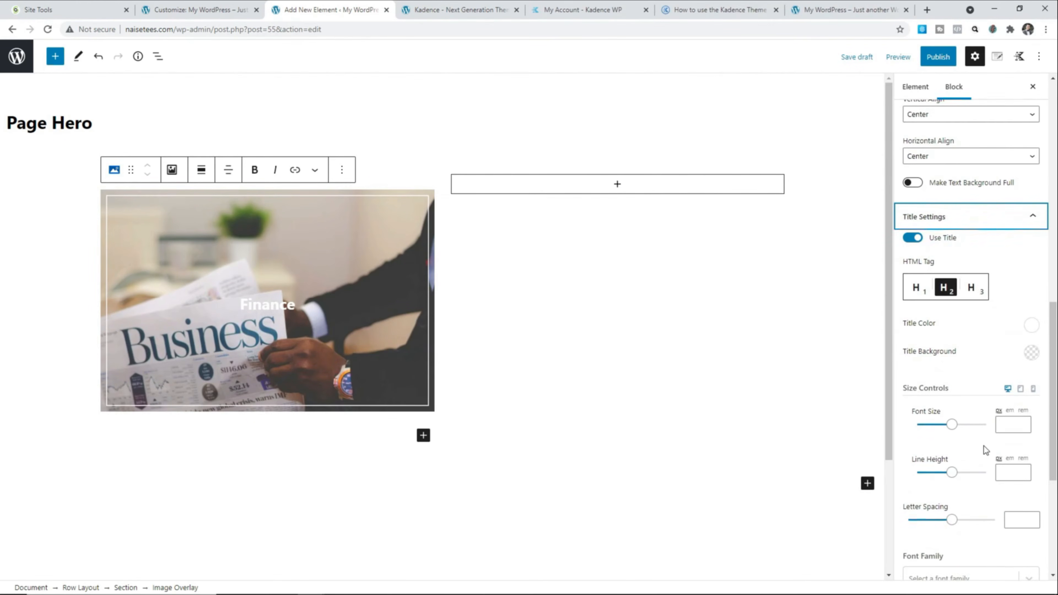
pyautogui.click(1031, 355)
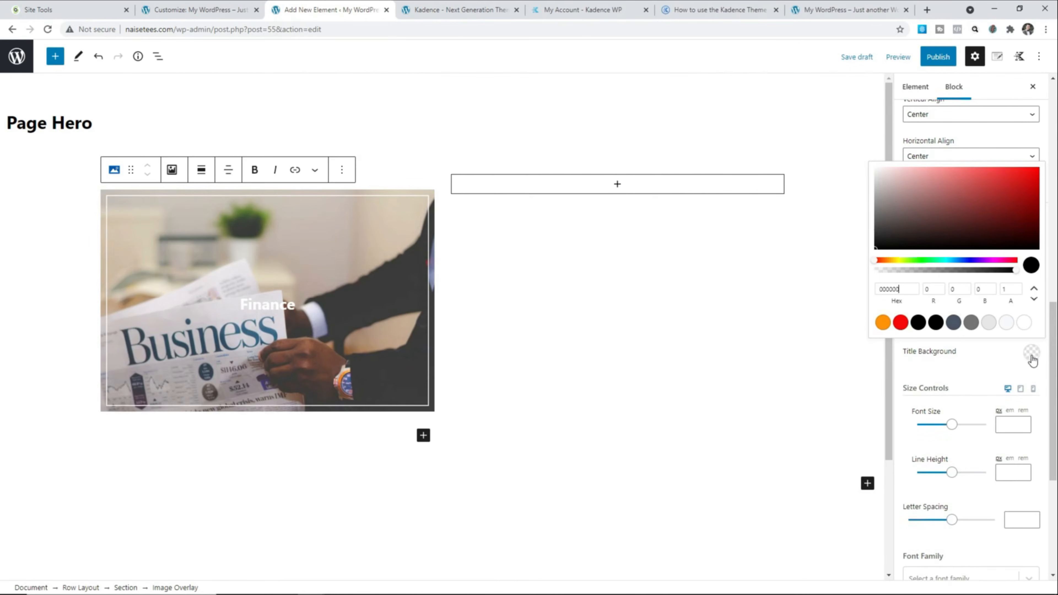
pyautogui.click(989, 323)
pyautogui.click(935, 325)
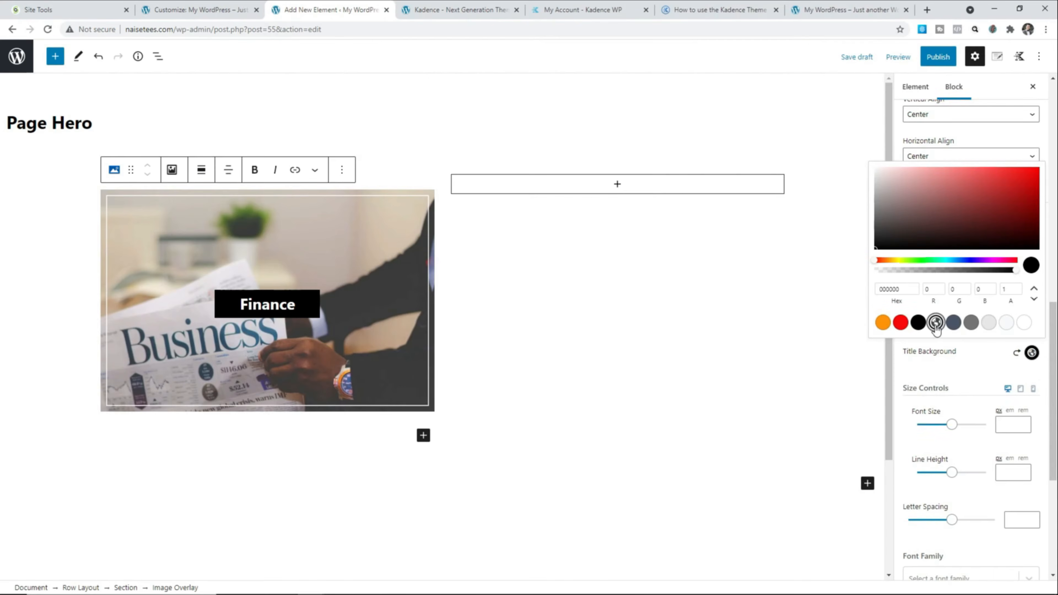
pyautogui.click(919, 326)
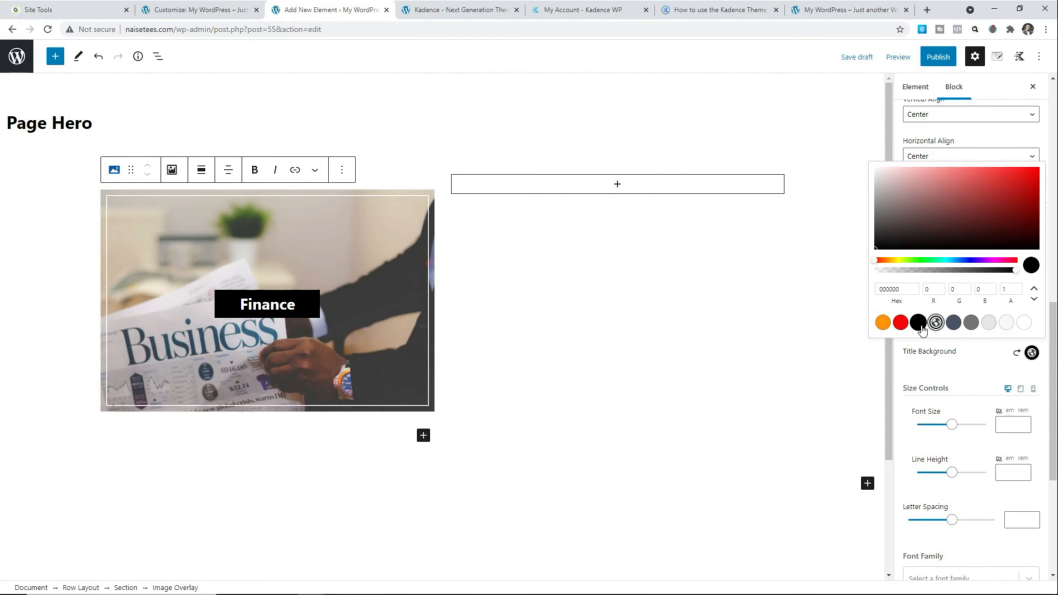
# - Reset the title background color of the Finance image overlay
pyautogui.click(1017, 354)
pyautogui.scroll(-2, 1007, 370)
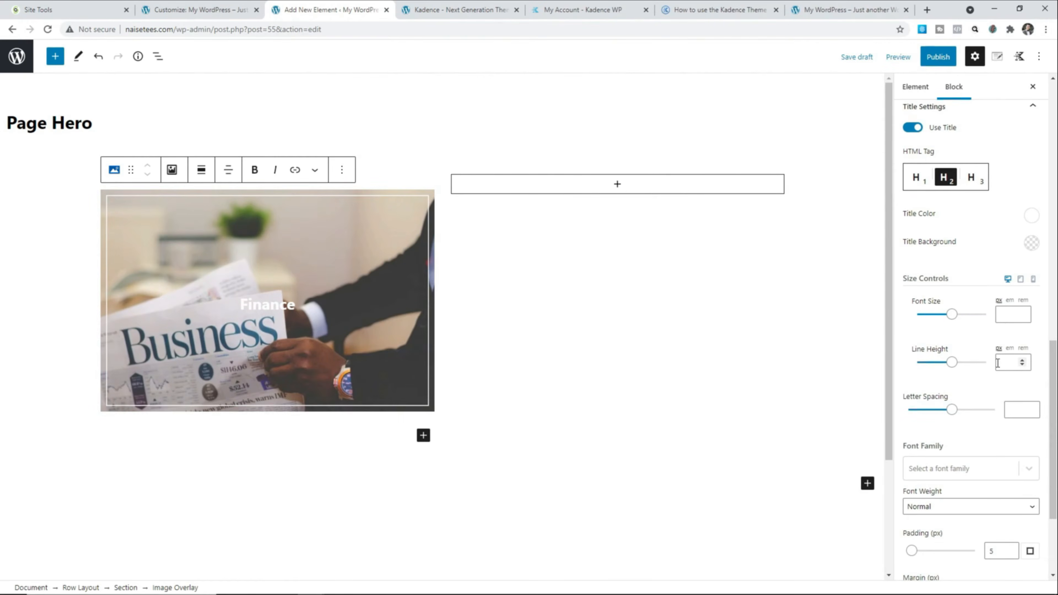
# - Try a second line "Tips" in the Finance overlay's title with a custom line height, and remove both
pyautogui.moveTo(304, 331)
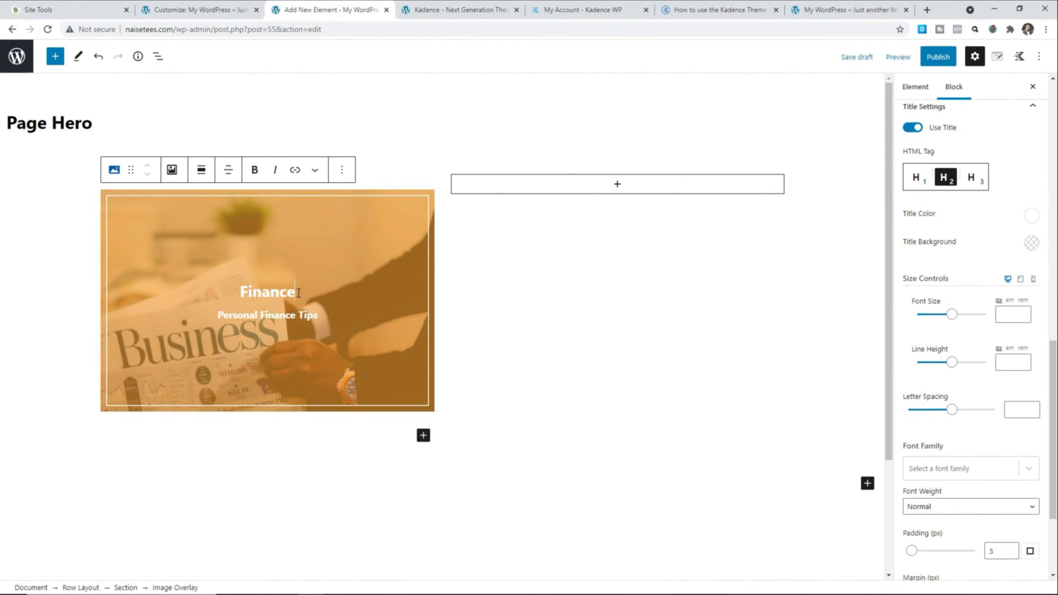
pyautogui.click(301, 293)
pyautogui.press('Return')
pyautogui.write('Tips')
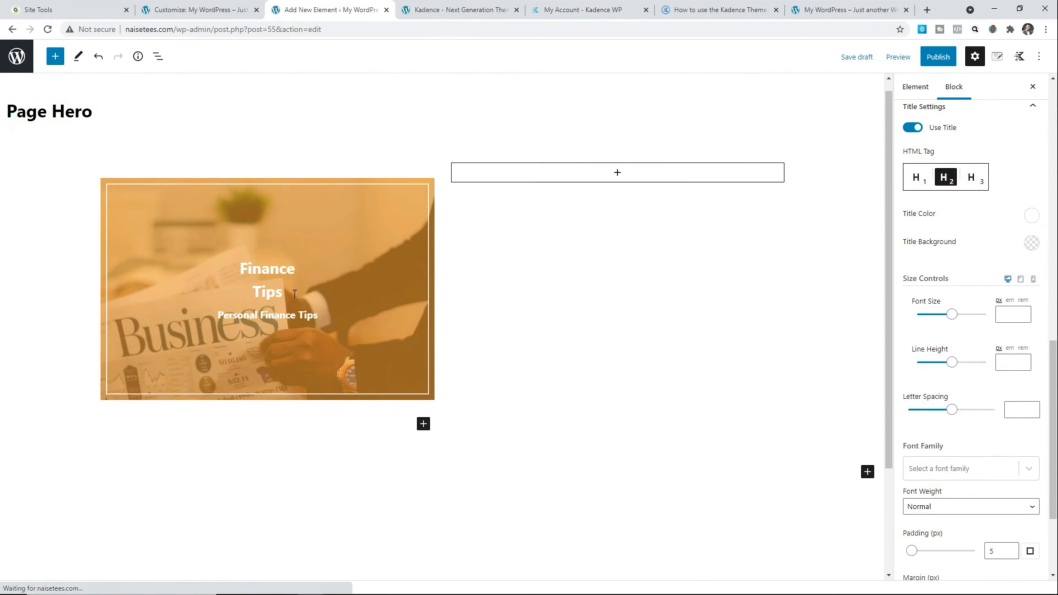
pyautogui.moveTo(952, 362); pyautogui.dragTo(938, 375)
pyautogui.moveTo(929, 376)
pyautogui.mouseDown()
pyautogui.moveTo(953, 376)
pyautogui.moveTo(933, 375)
pyautogui.mouseUp()
pyautogui.doubleClick(996, 362)
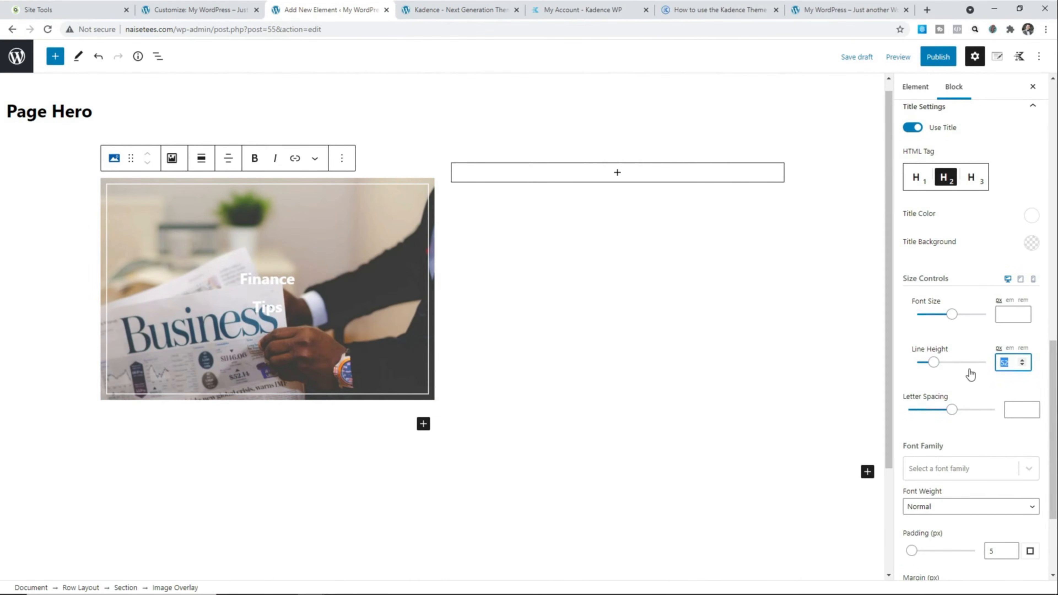
pyautogui.press('BackSpace')
pyautogui.doubleClick(257, 297)
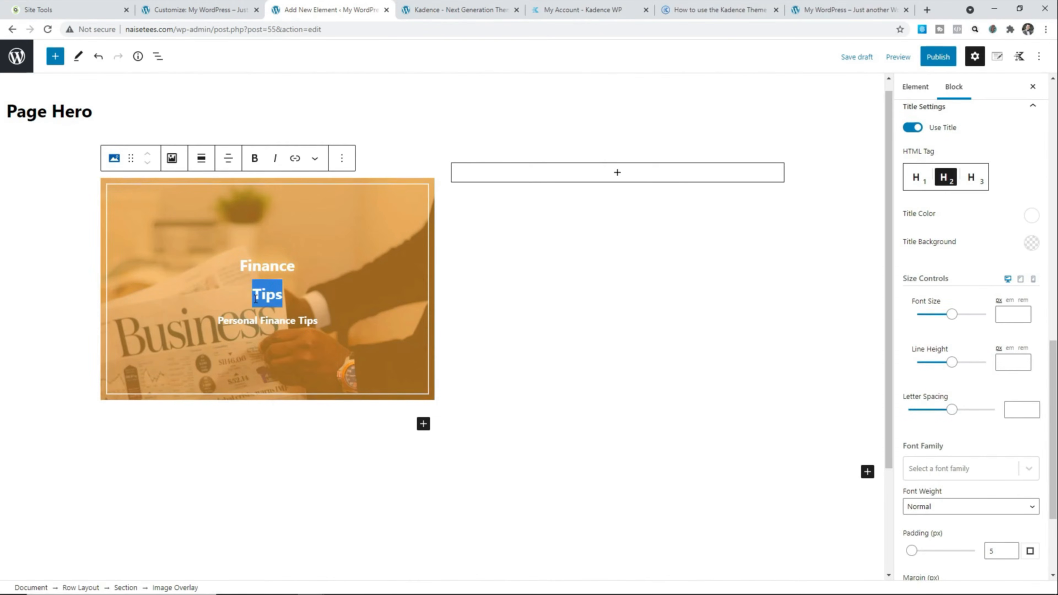
pyautogui.press('BackSpace')
pyautogui.press('BackSpace')
# - Set the Finance overlay's title font family to System Default
pyautogui.scroll(-3, 983, 358)
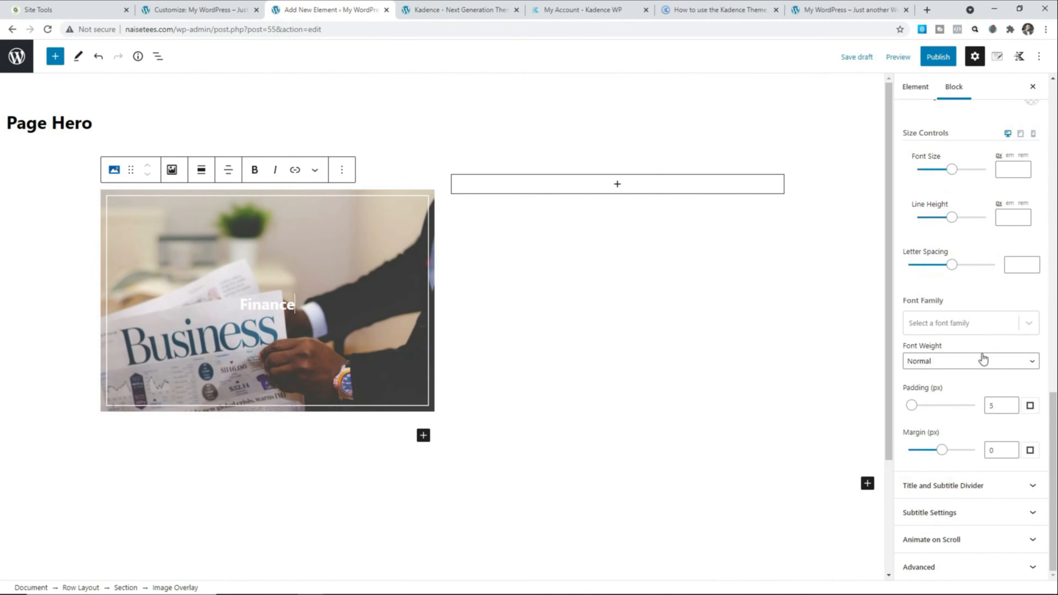
pyautogui.click(989, 325)
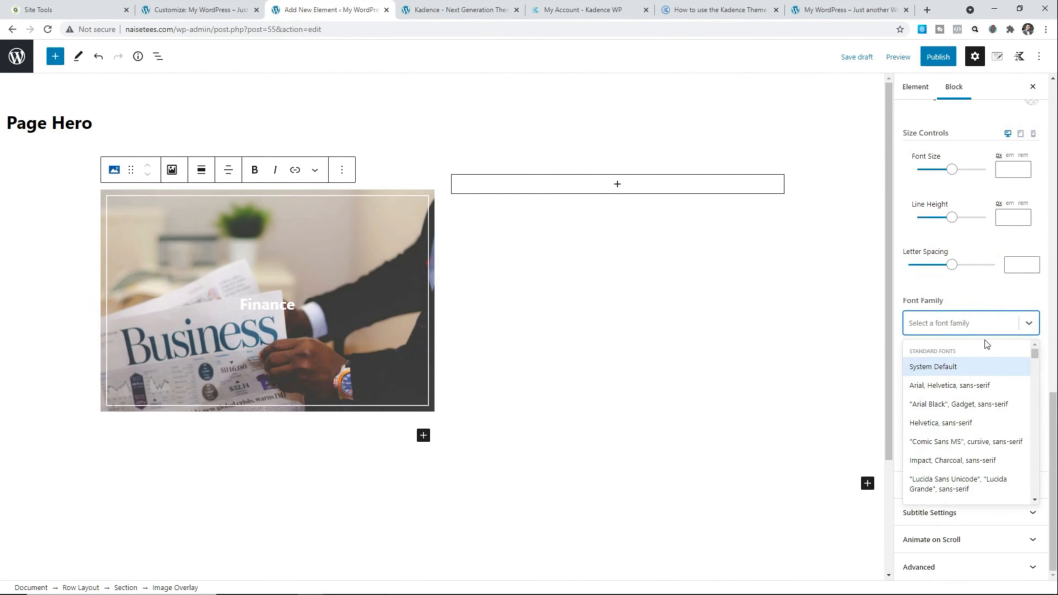
pyautogui.click(978, 367)
# - Try a Solid Line divider 5 px high between the Finance overlay's title and subtitle, and return its style to None
pyautogui.scroll(-1, 965, 417)
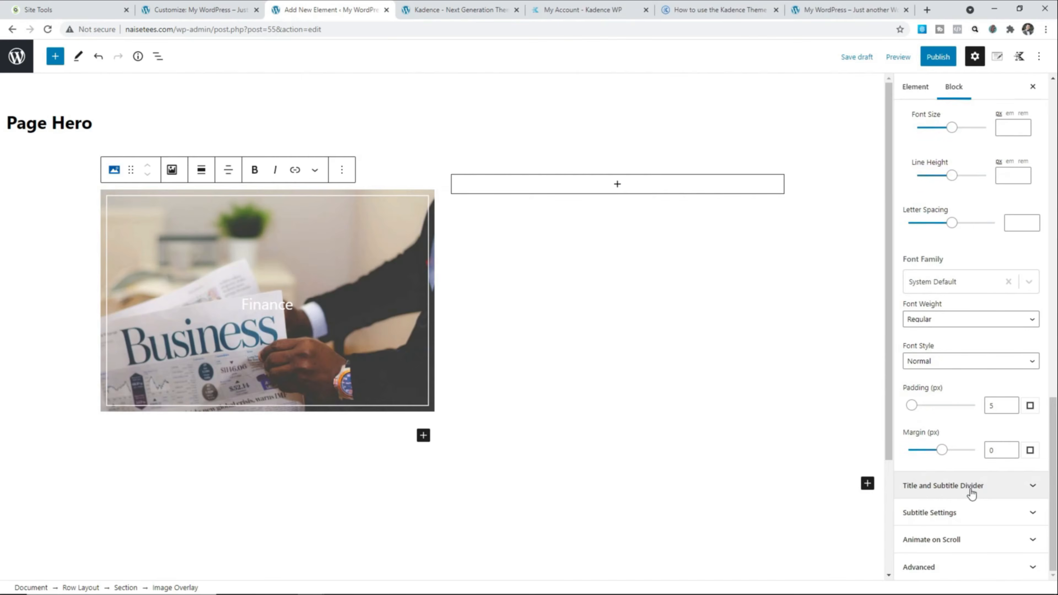
pyautogui.click(971, 494)
pyautogui.scroll(-2, 968, 453)
pyautogui.click(959, 357)
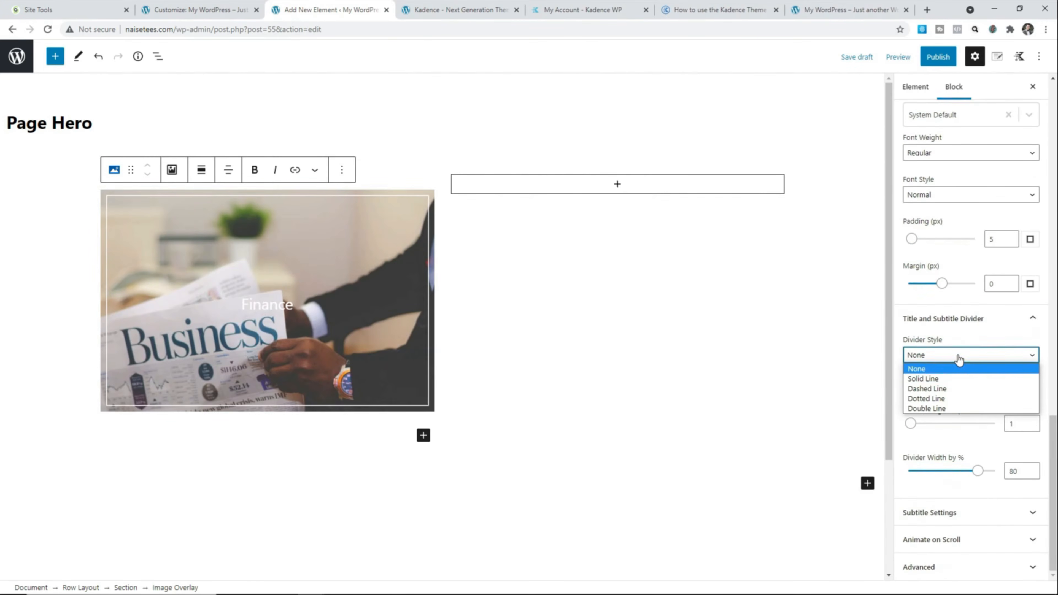
pyautogui.click(958, 376)
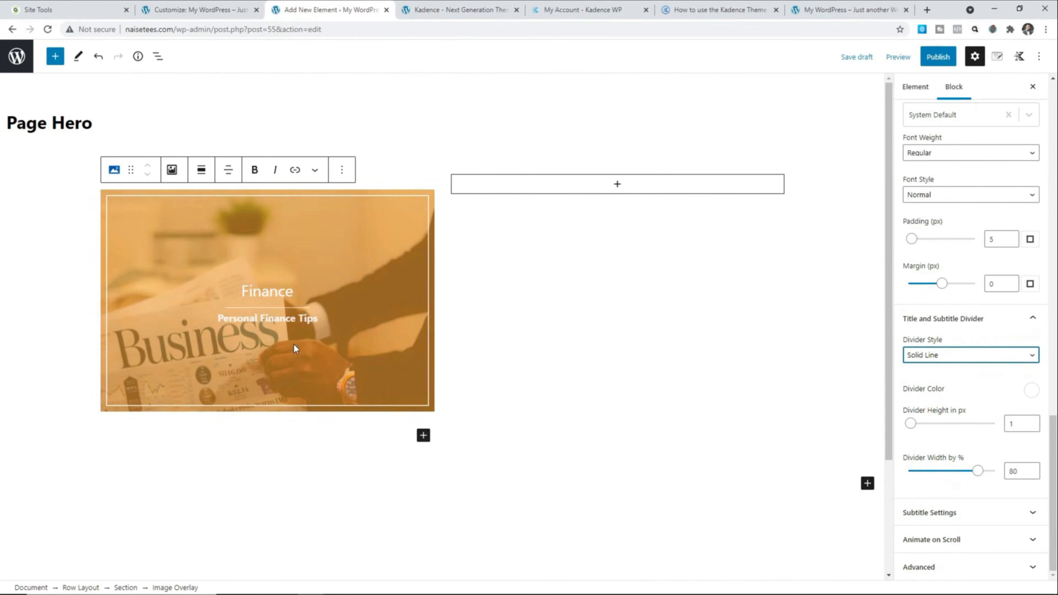
pyautogui.click(1007, 424)
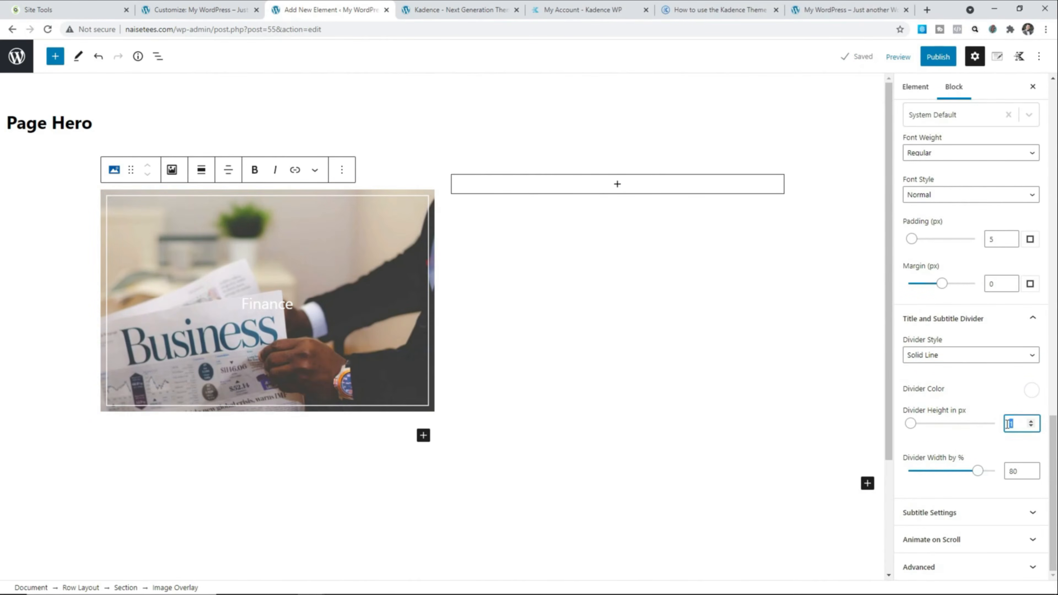
pyautogui.write('5')
pyautogui.doubleClick(1007, 423)
pyautogui.click(985, 362)
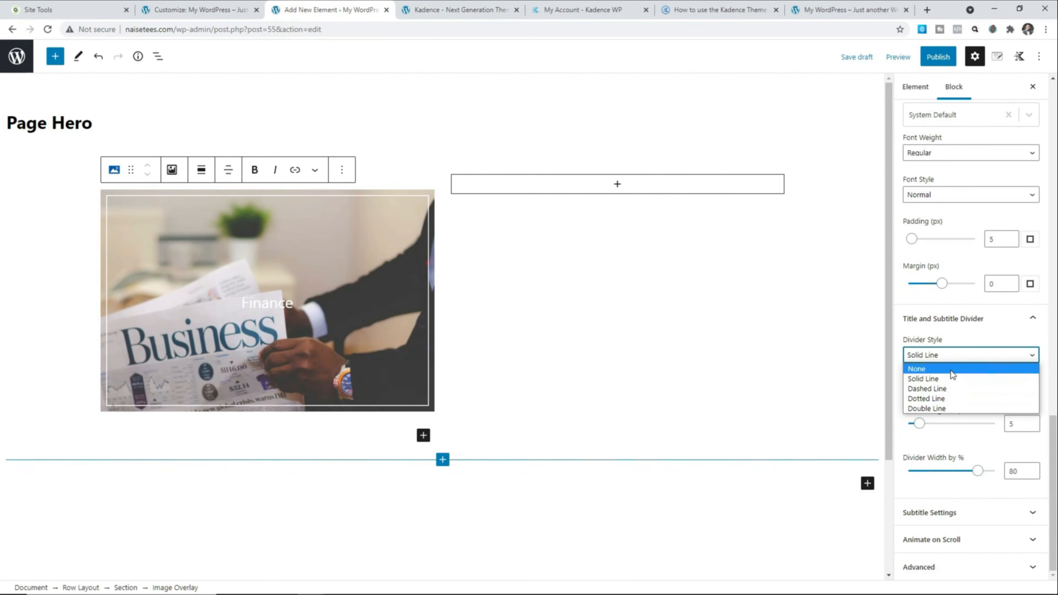
pyautogui.click(949, 370)
# - Set the Finance overlay's subtitle font family to System Default
pyautogui.click(966, 516)
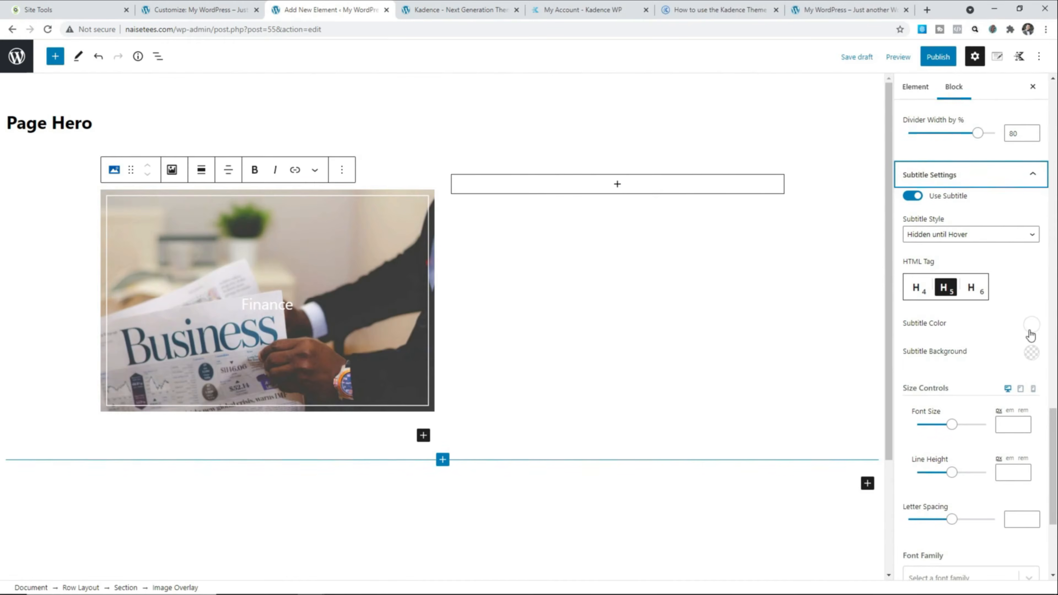
pyautogui.scroll(-5, 970, 446)
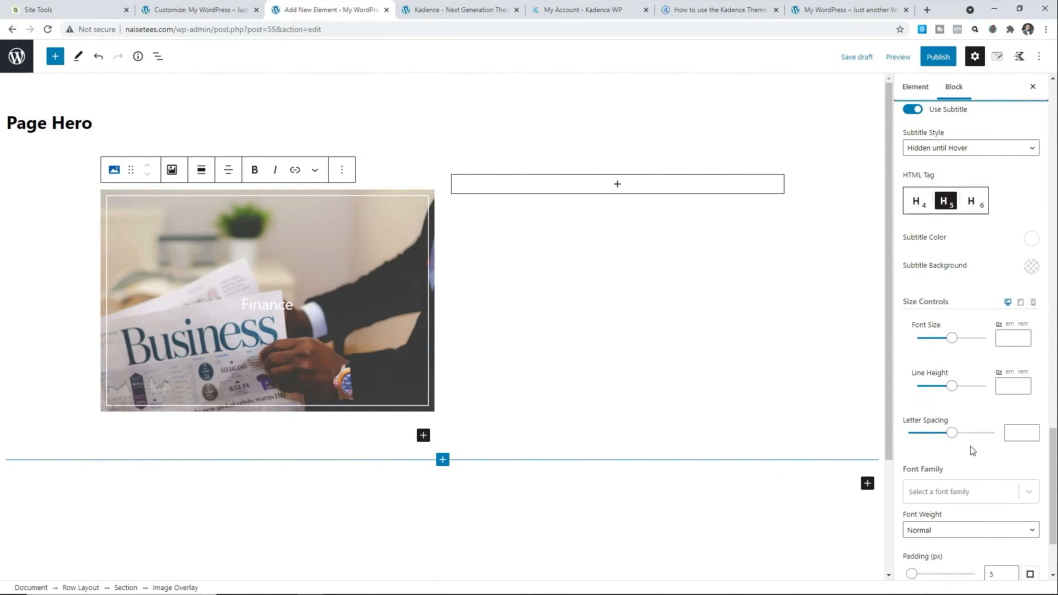
pyautogui.click(972, 386)
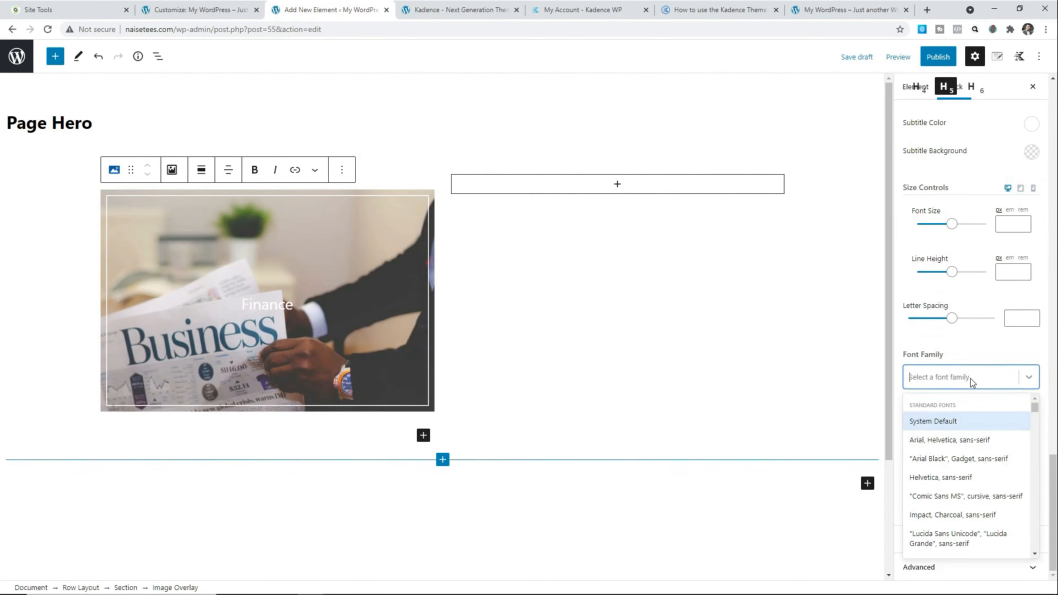
pyautogui.click(953, 427)
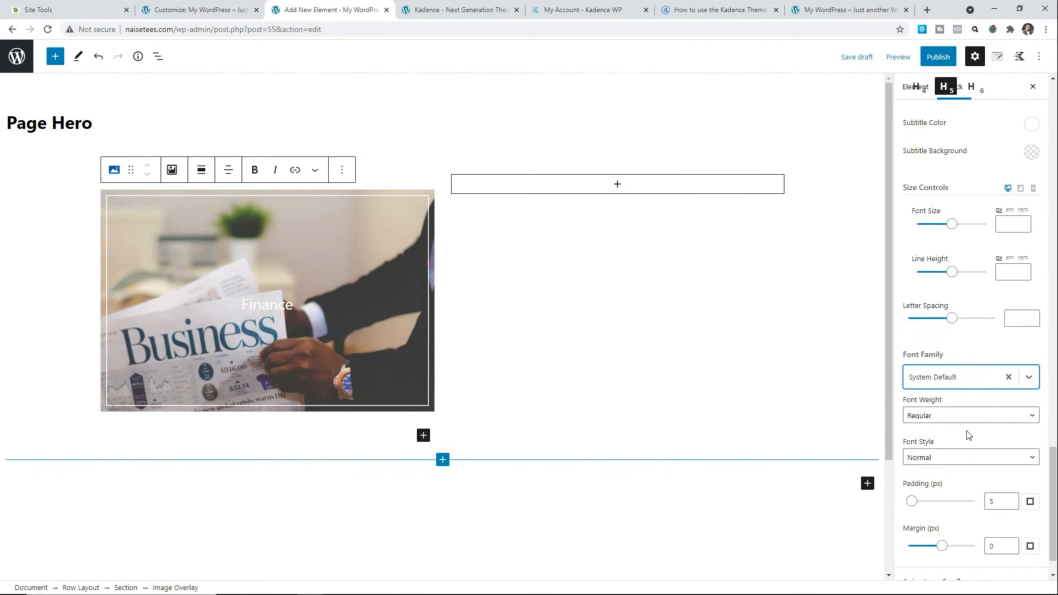
# - Look through the Finance overlay's scroll animation options and leave the animation at None
pyautogui.scroll(-1, 956, 521)
pyautogui.click(956, 541)
pyautogui.scroll(-1, 918, 533)
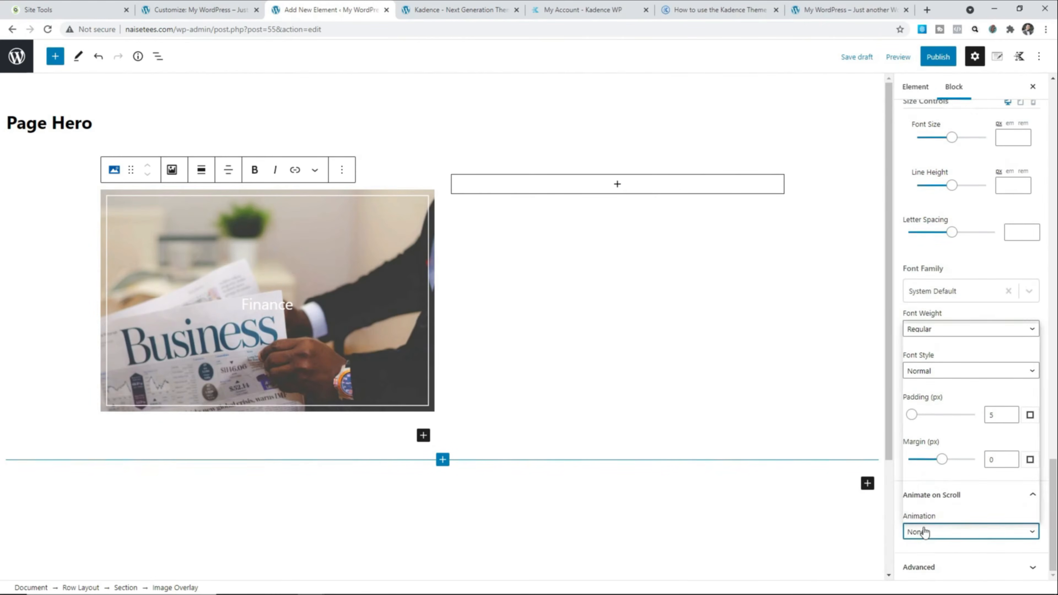
pyautogui.click(925, 530)
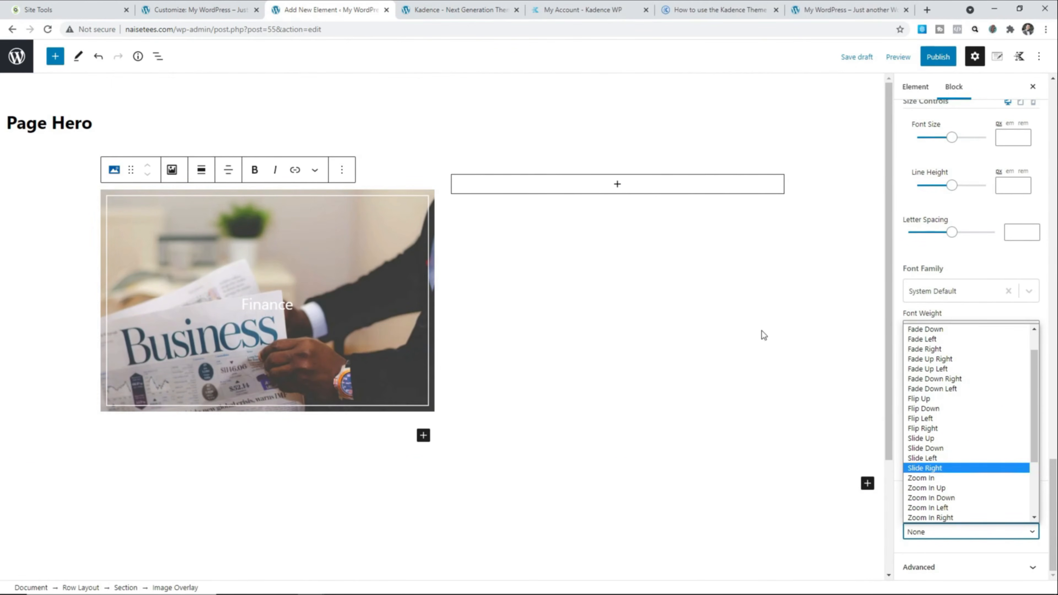
pyautogui.click(958, 328)
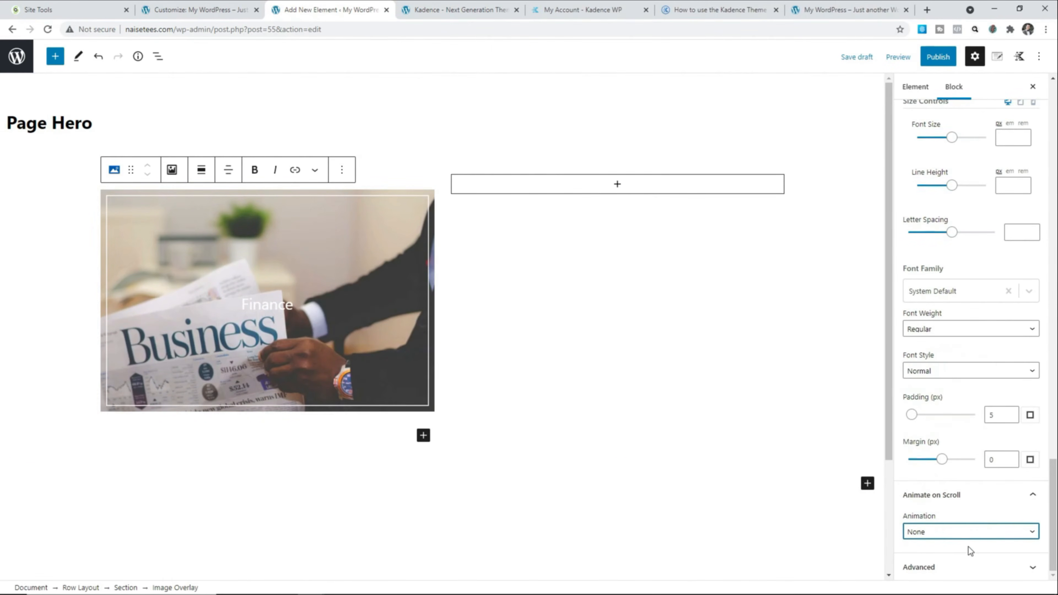
# - Check the hero image layout on the demo site's home page and return to the Page Hero editor
pyautogui.scroll(20, 973, 547)
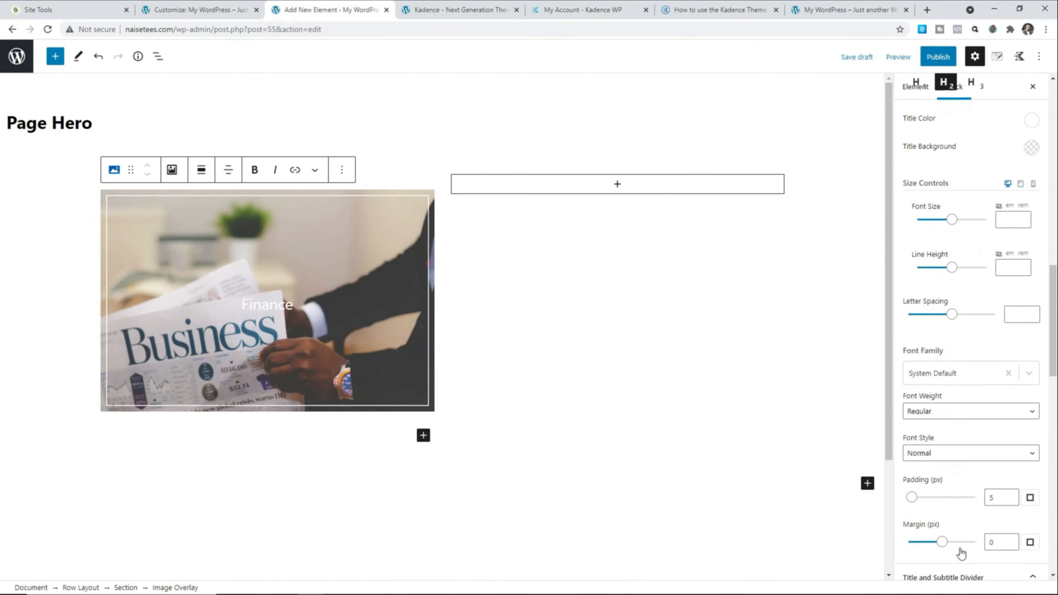
pyautogui.scroll(10, 957, 551)
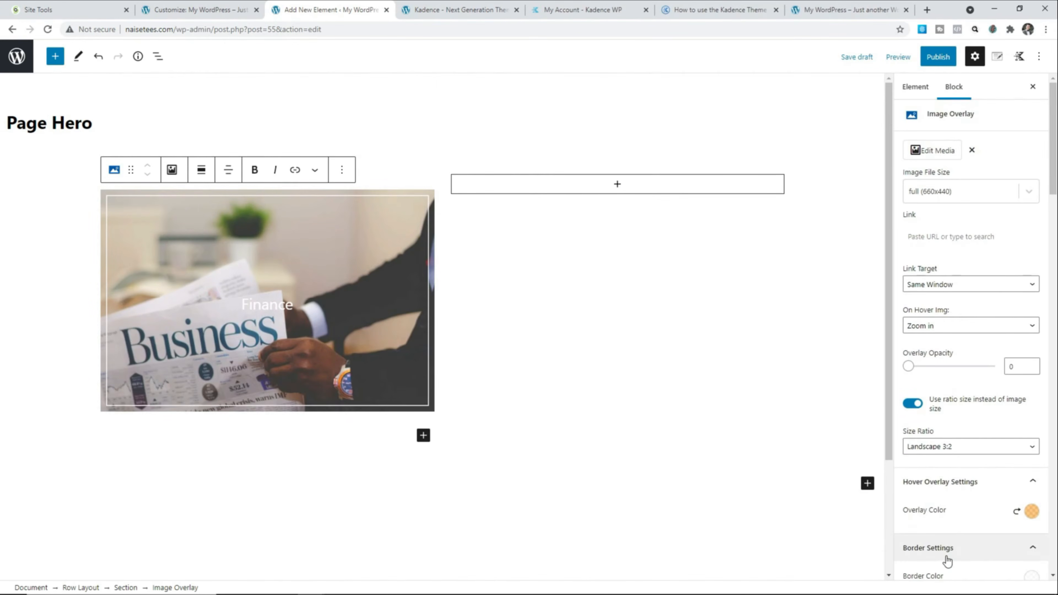
pyautogui.click(818, 12)
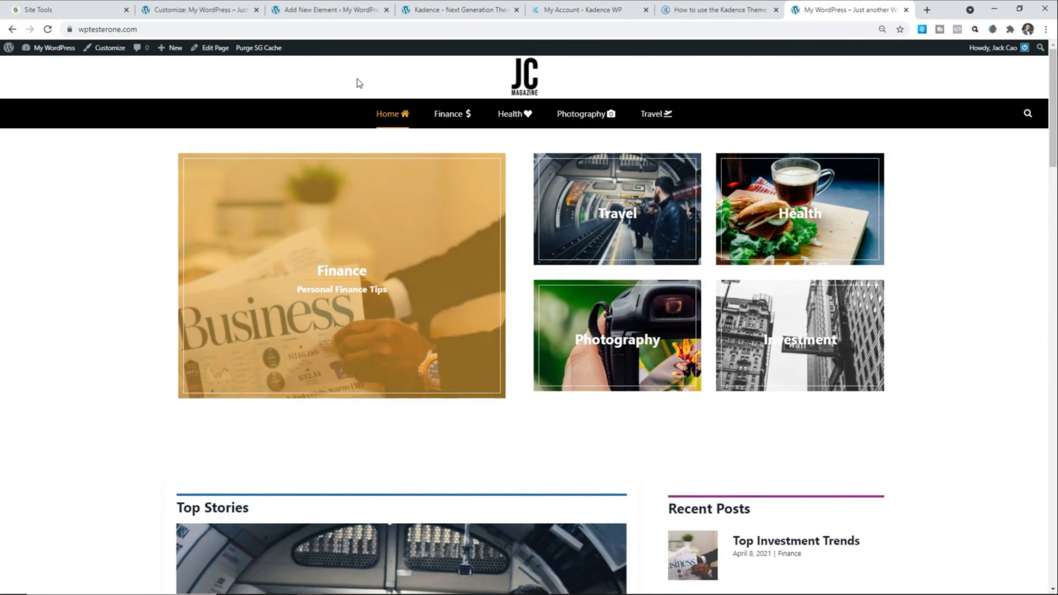
pyautogui.click(308, 13)
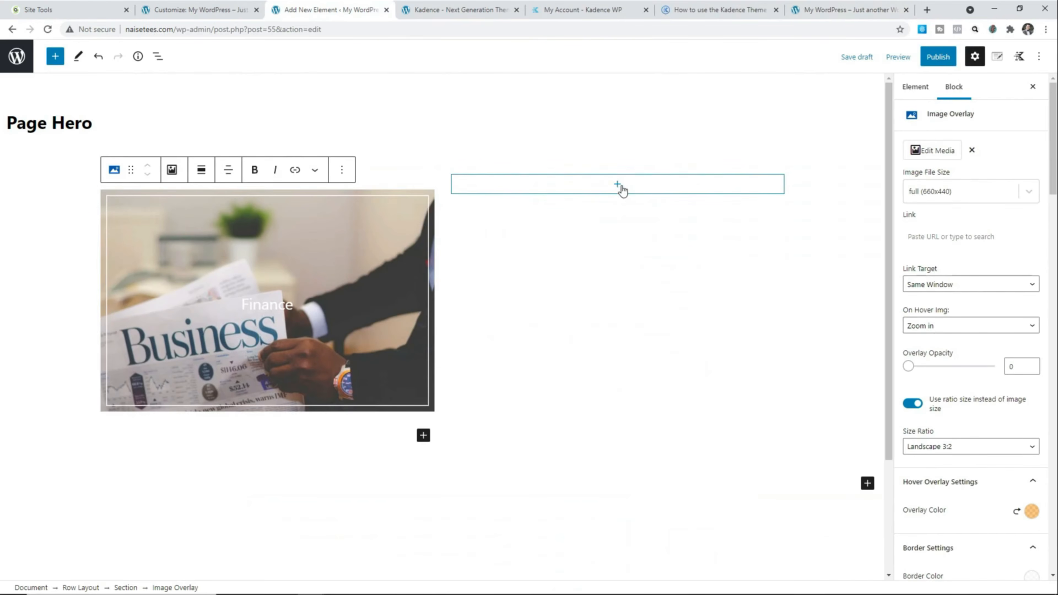
# - Add a Row Layout with two equal columns in the empty section beside the Finance overlay
pyautogui.click(615, 186)
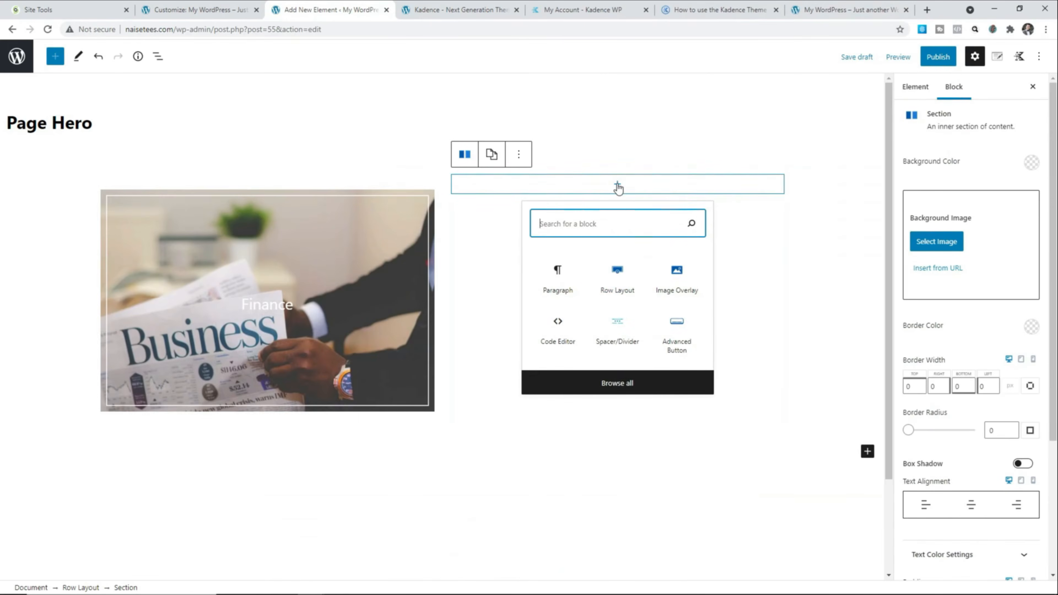
pyautogui.click(618, 268)
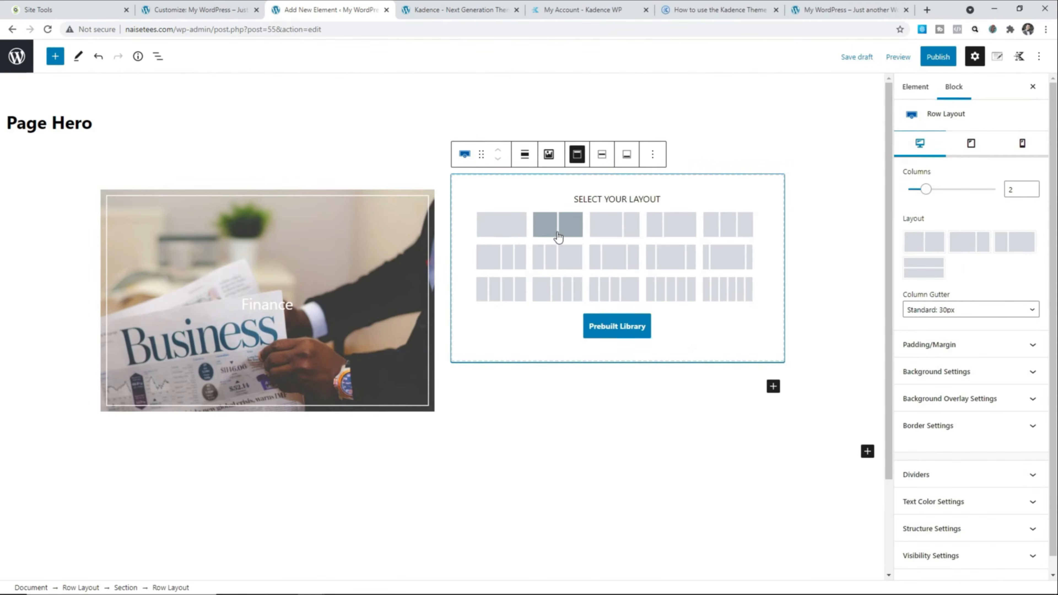
pyautogui.click(559, 234)
# - Insert a new Image Overlay block in the first column of the inner row
pyautogui.click(529, 199)
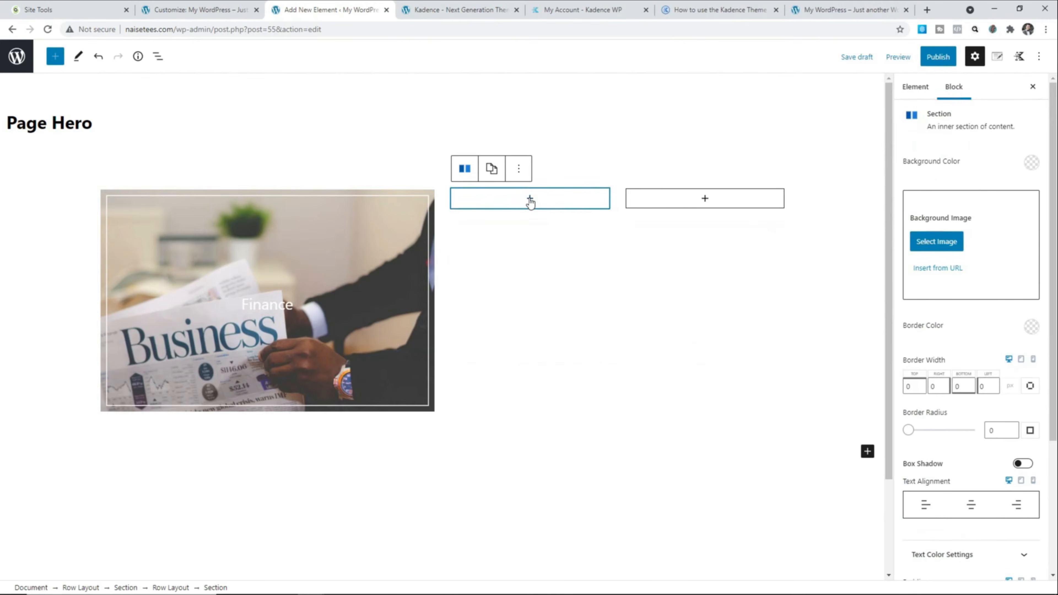
pyautogui.click(588, 292)
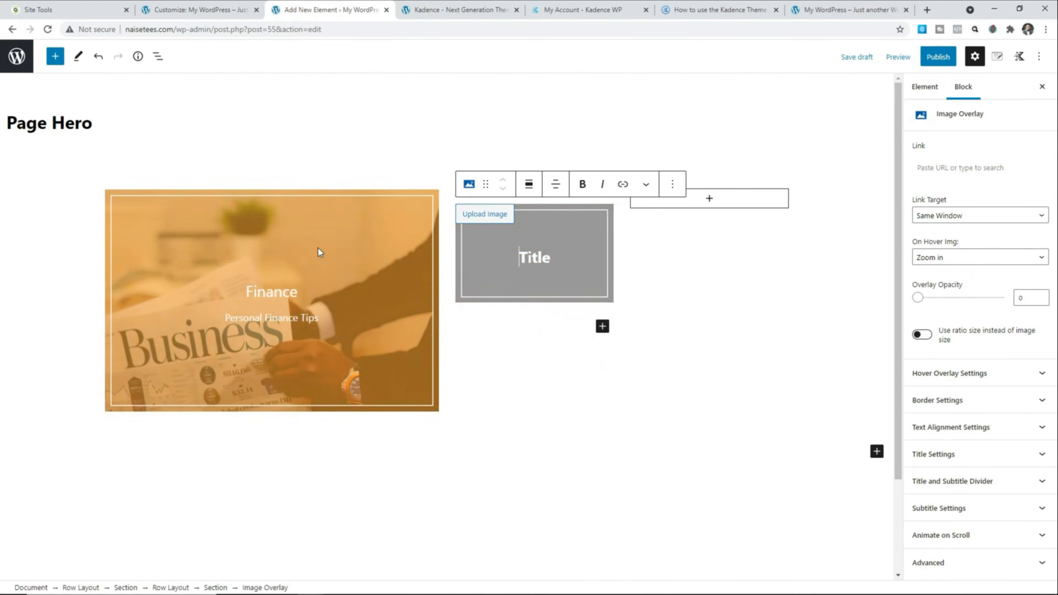
# - Copy the Finance Image Overlay block
pyautogui.click(303, 241)
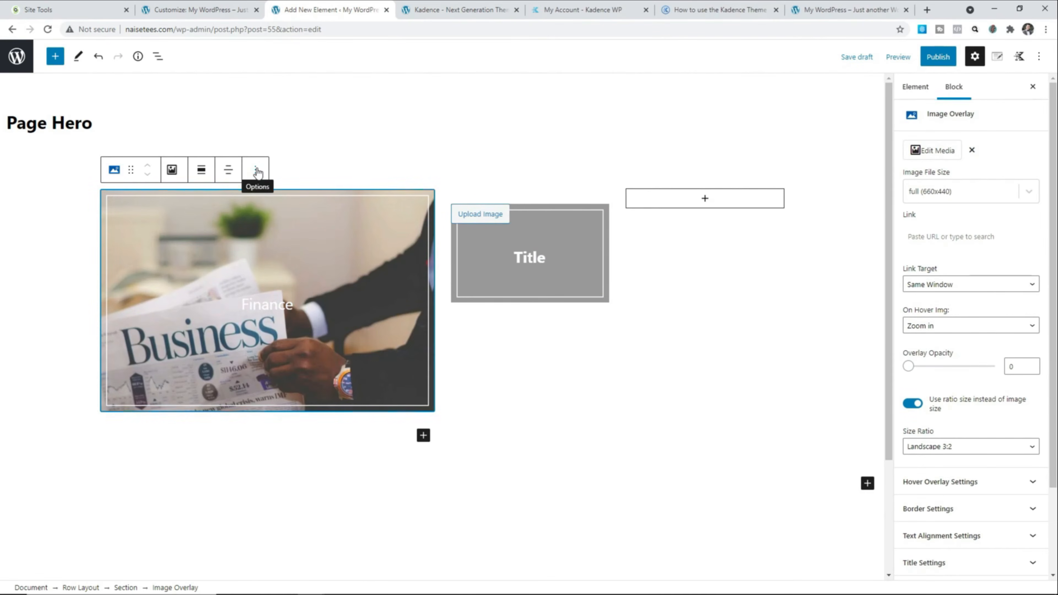
pyautogui.click(256, 171)
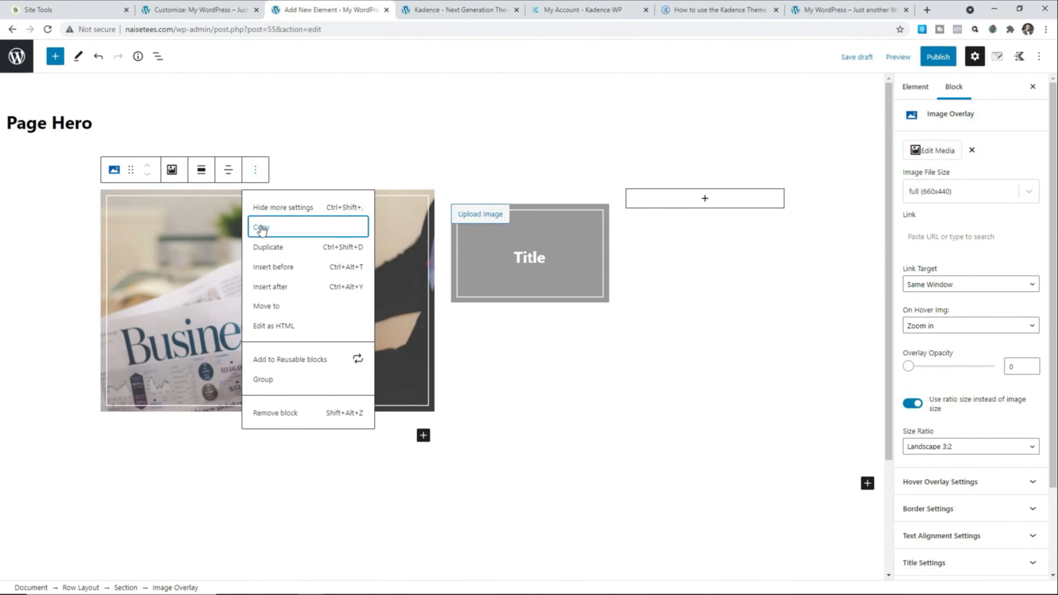
pyautogui.click(262, 228)
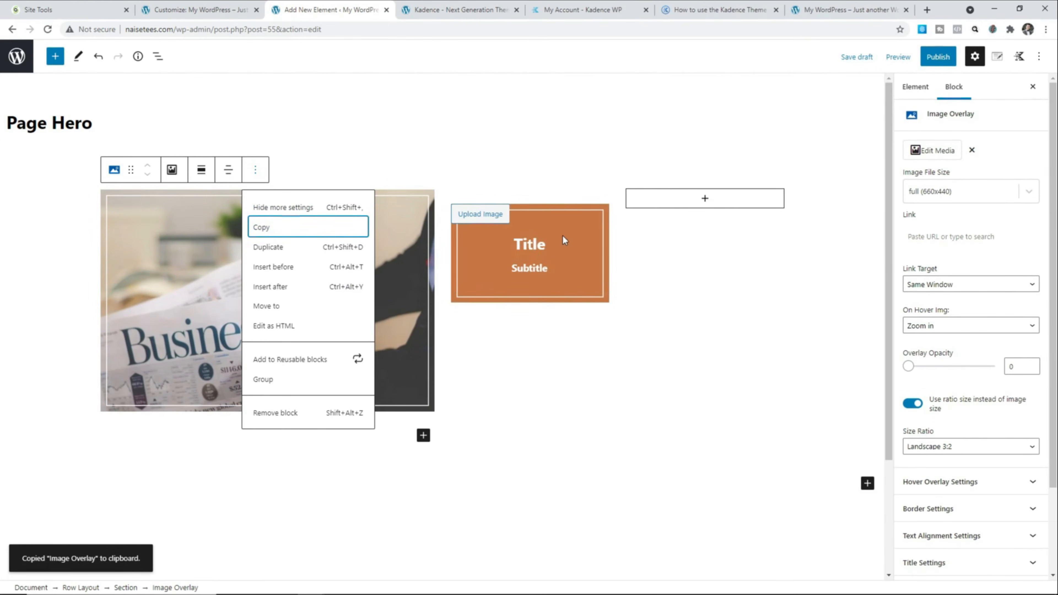
# - Remove the empty Image Overlay block from the inner row's first column
pyautogui.click(562, 237)
pyautogui.click(582, 184)
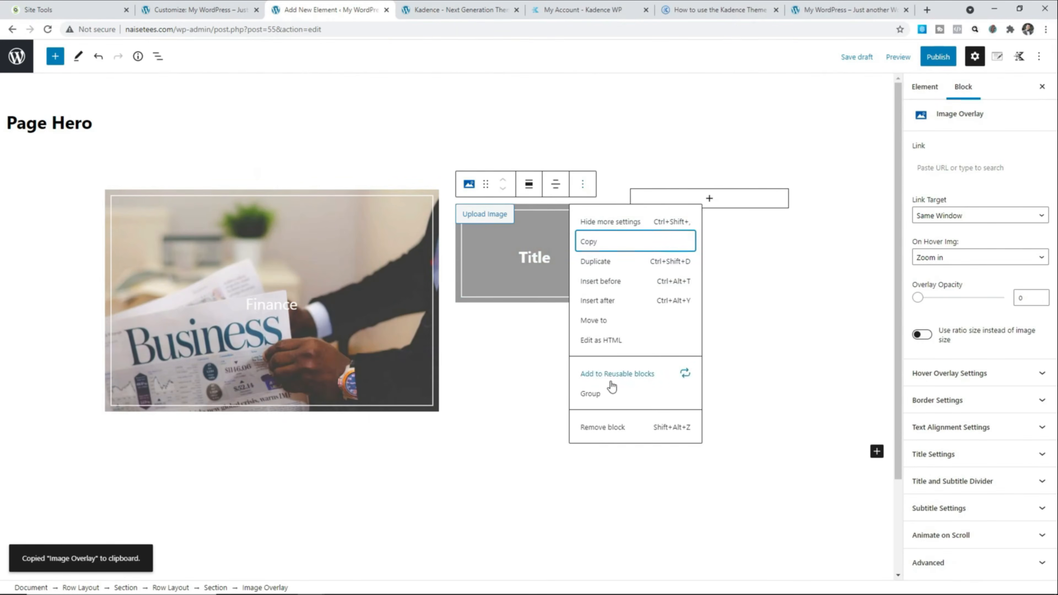
pyautogui.hotkey('shift', 'alt', 'z')
# - Add a Paragraph block in the inner row's first column and paste the copied Finance overlay into it
pyautogui.click(529, 199)
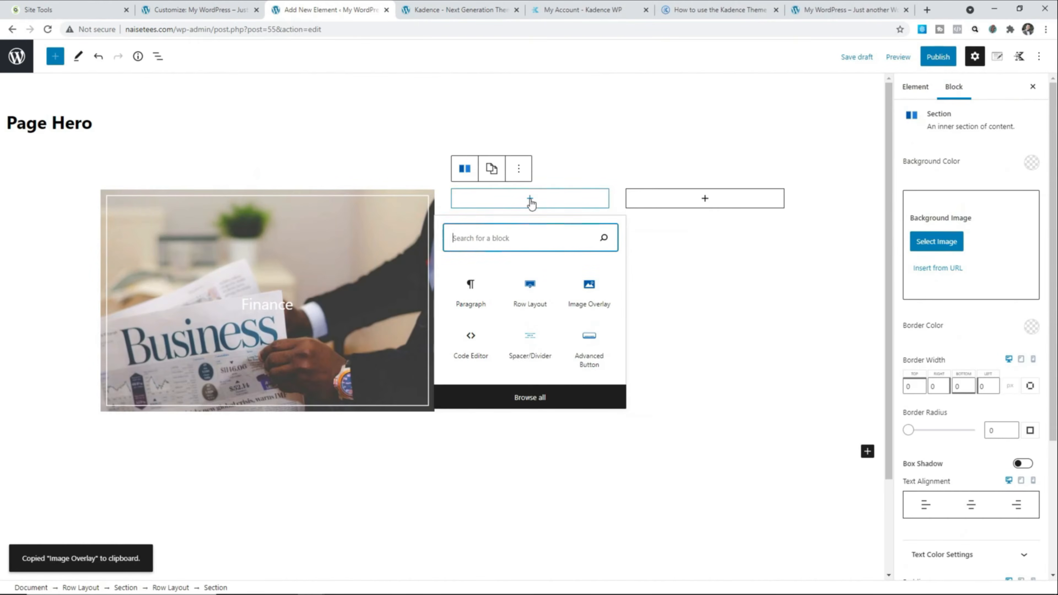
pyautogui.click(467, 294)
pyautogui.rightClick(492, 194)
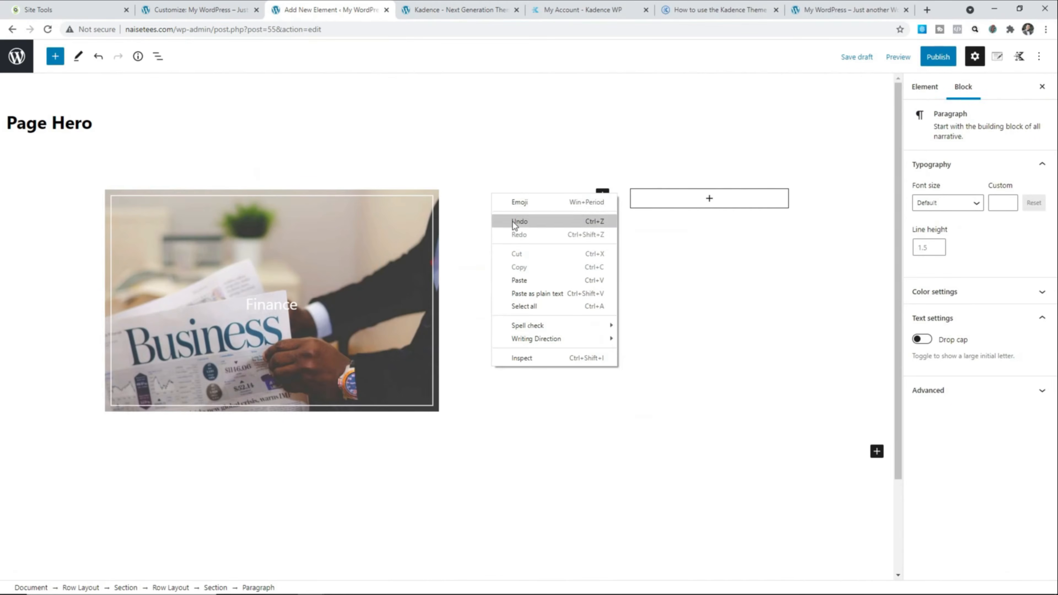
pyautogui.click(528, 282)
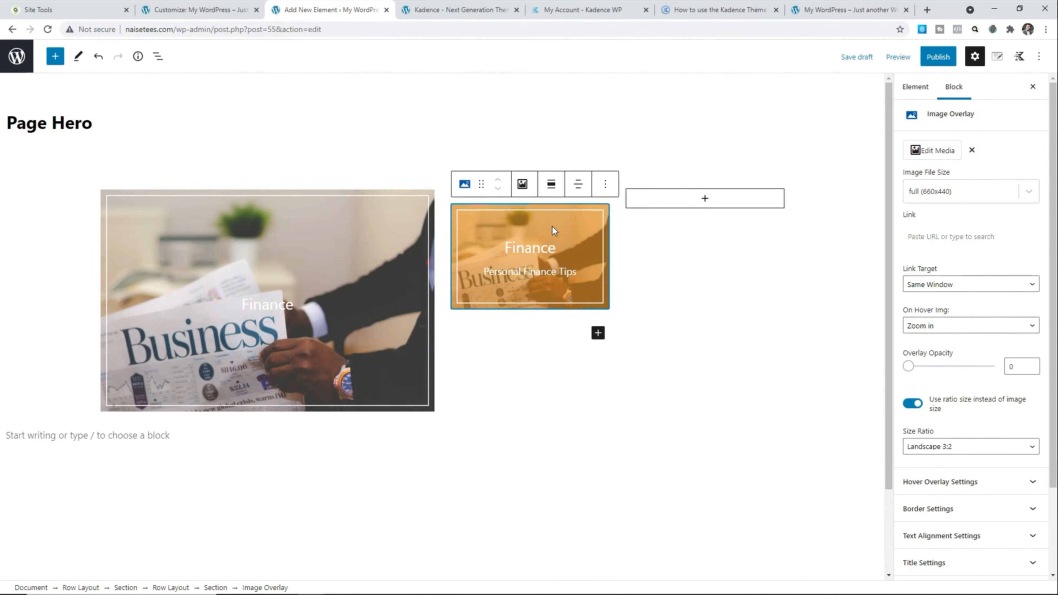
# - Change the pasted overlay's title to "Travel" and its subtitle to "Smart Travel Tips"
pyautogui.click(539, 248)
pyautogui.doubleClick(539, 248)
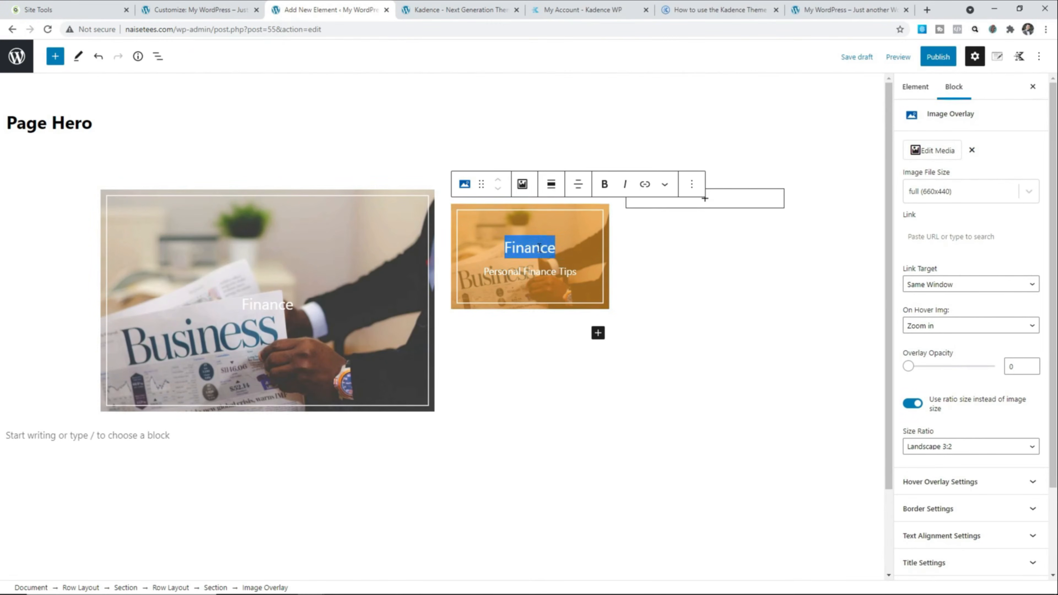
pyautogui.write('Travel')
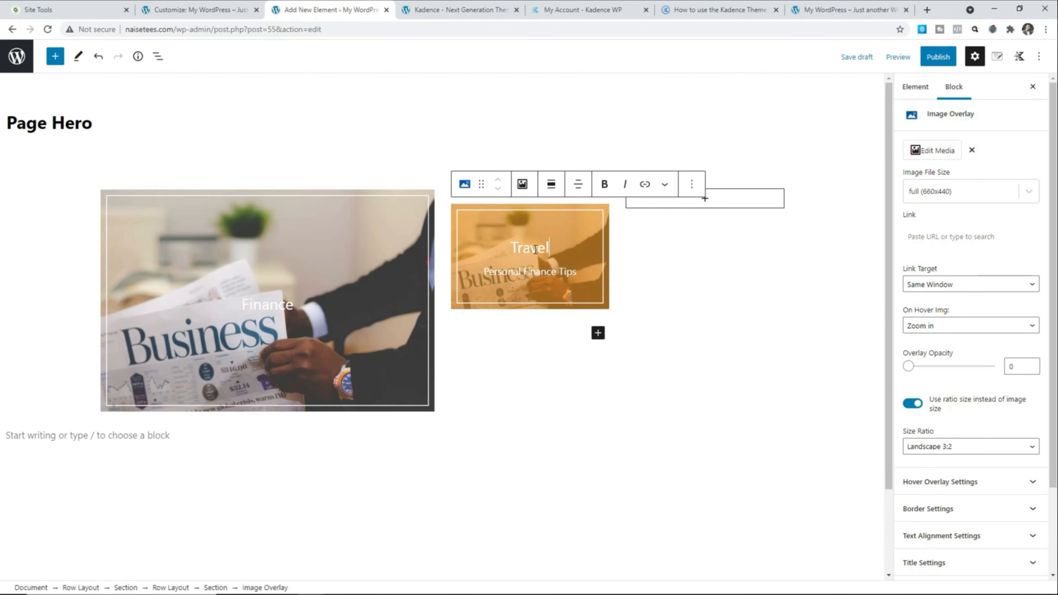
pyautogui.tripleClick(540, 274)
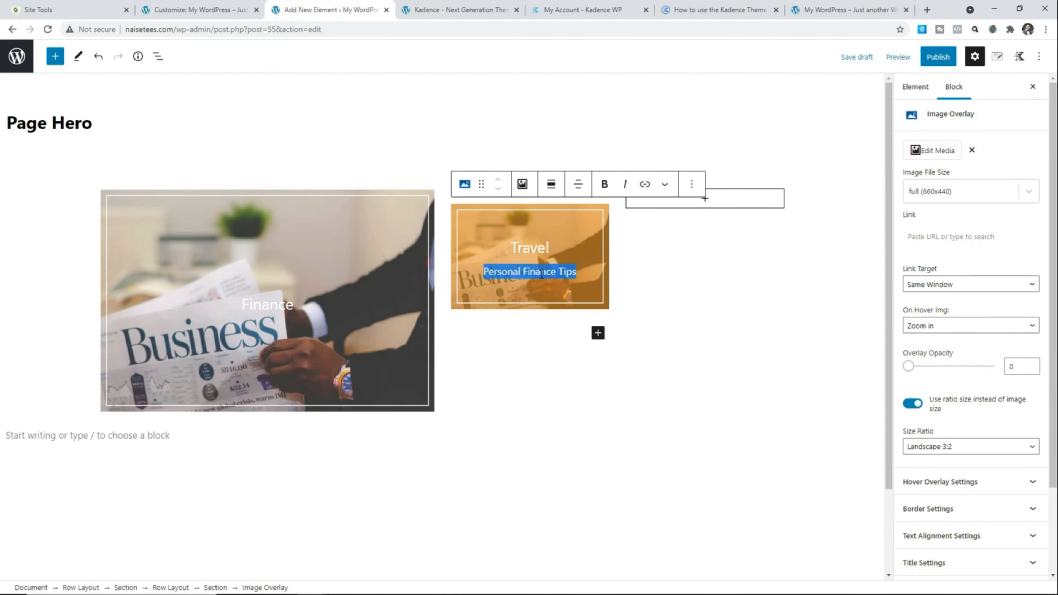
pyautogui.write('Smart Travel Tips')
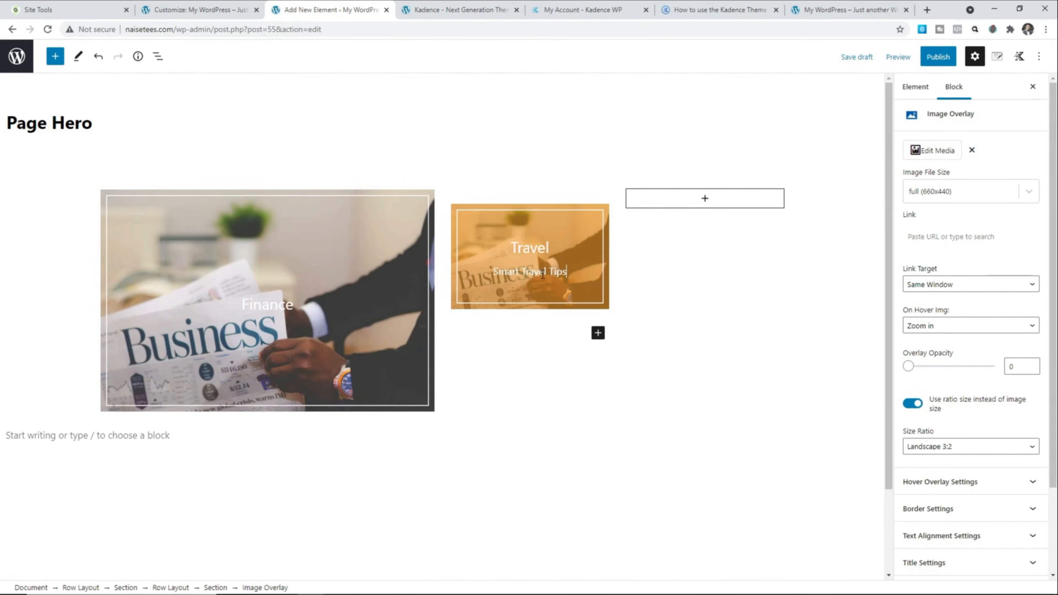
# - Replace the Travel overlay's image with travel-subway-min-1040x694-1.jpg from the media library
pyautogui.click(943, 152)
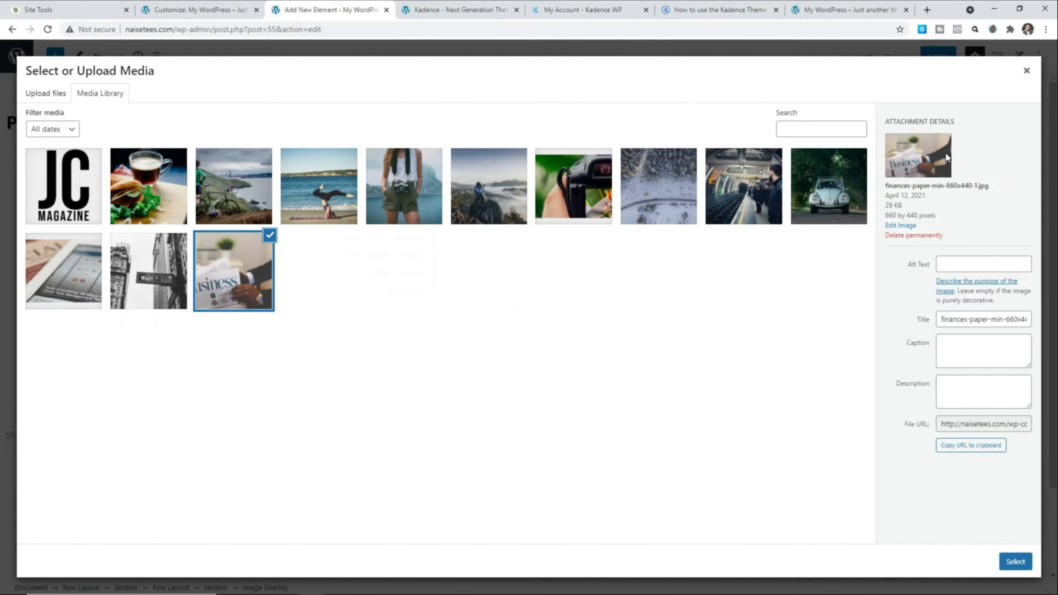
pyautogui.click(756, 204)
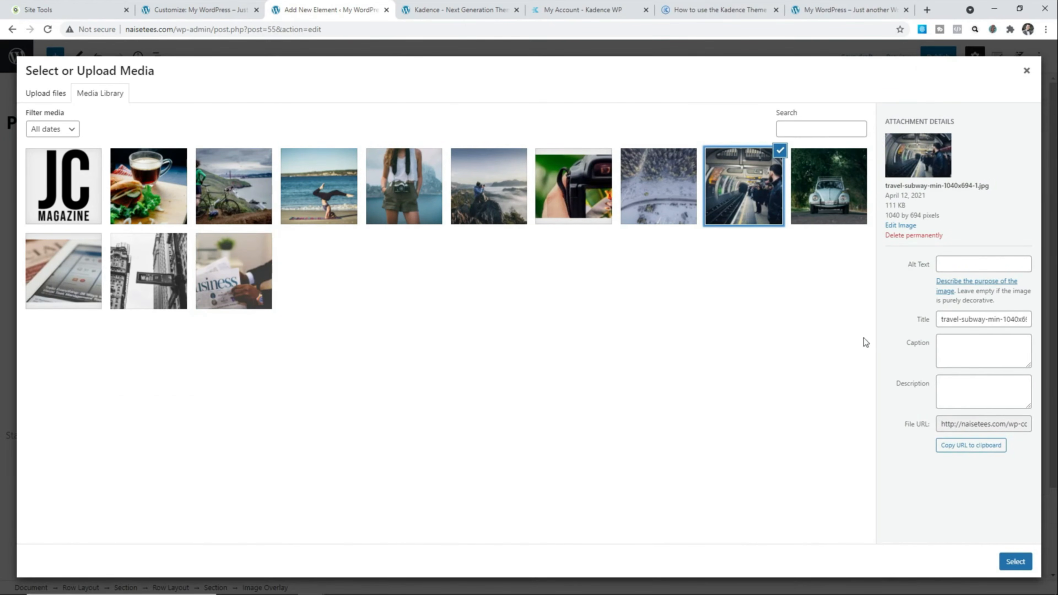
pyautogui.click(1015, 561)
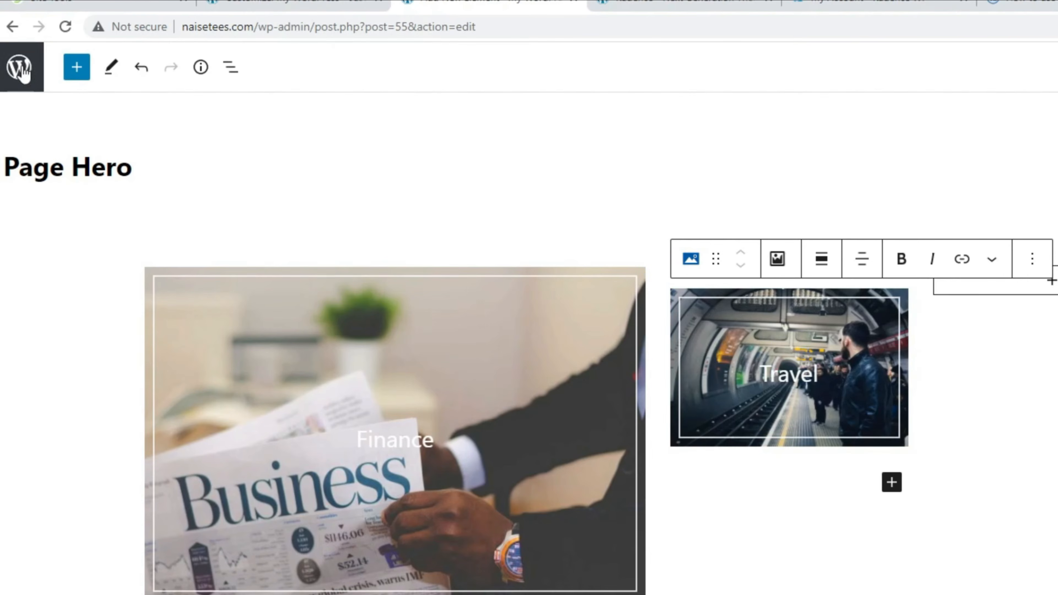
# - Open the WordPress dashboard in a separate browser tab and go to the post categories list
pyautogui.rightClick(28, 68)
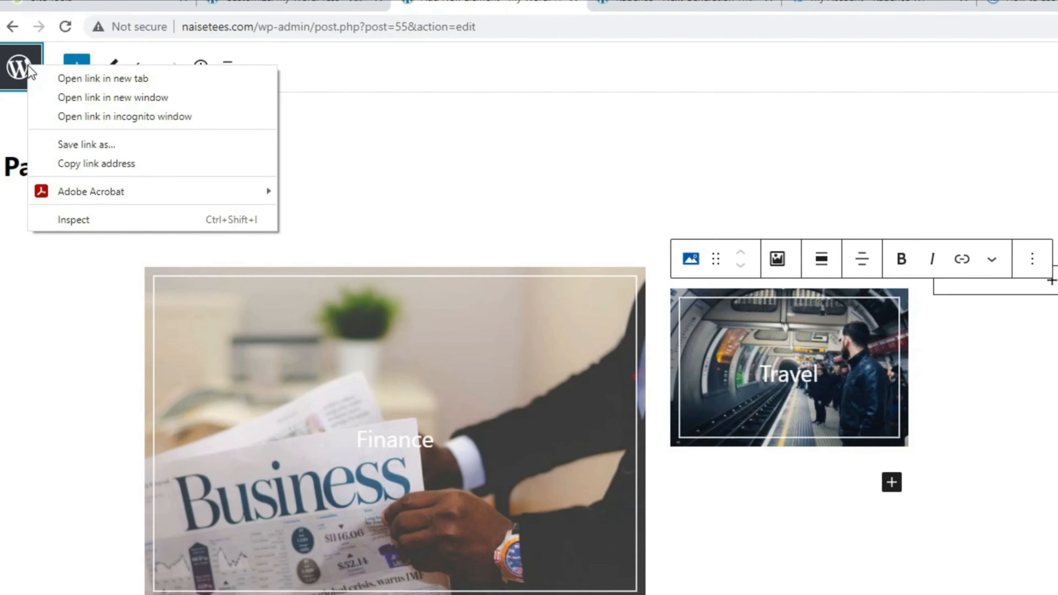
pyautogui.click(67, 79)
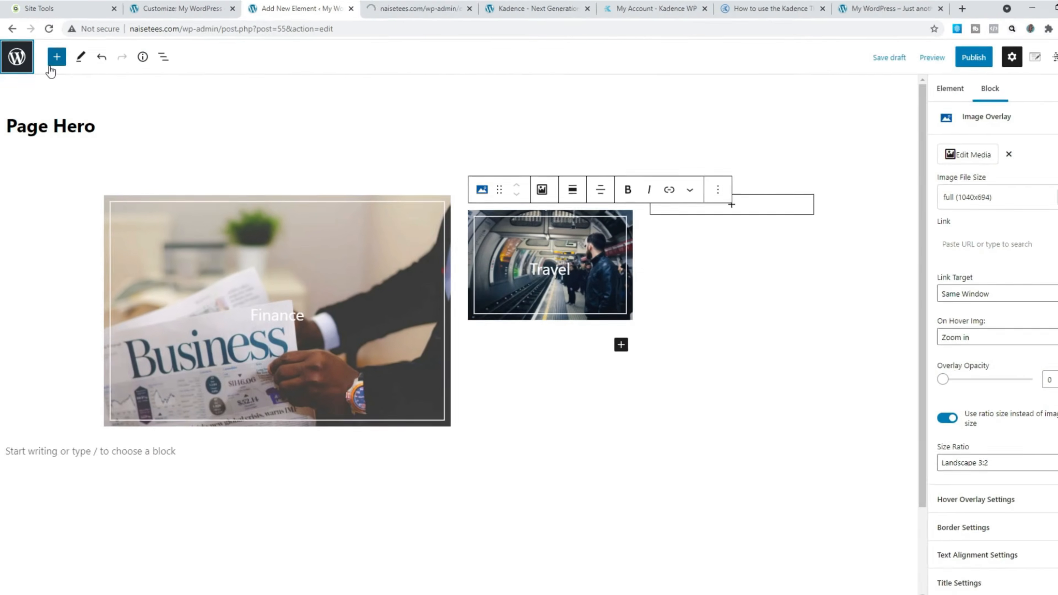
pyautogui.click(376, 16)
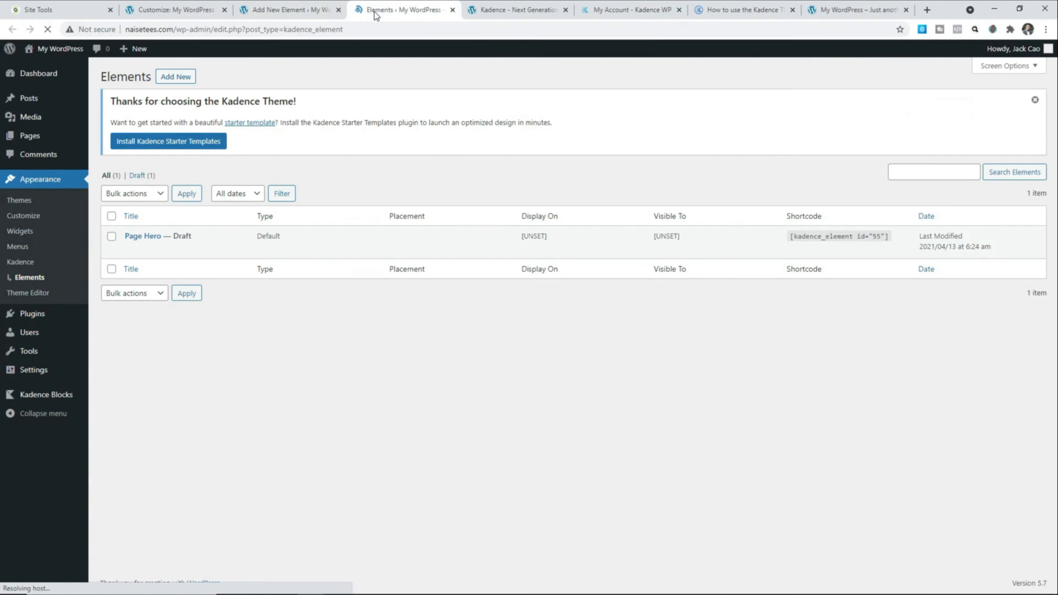
pyautogui.moveTo(46, 99)
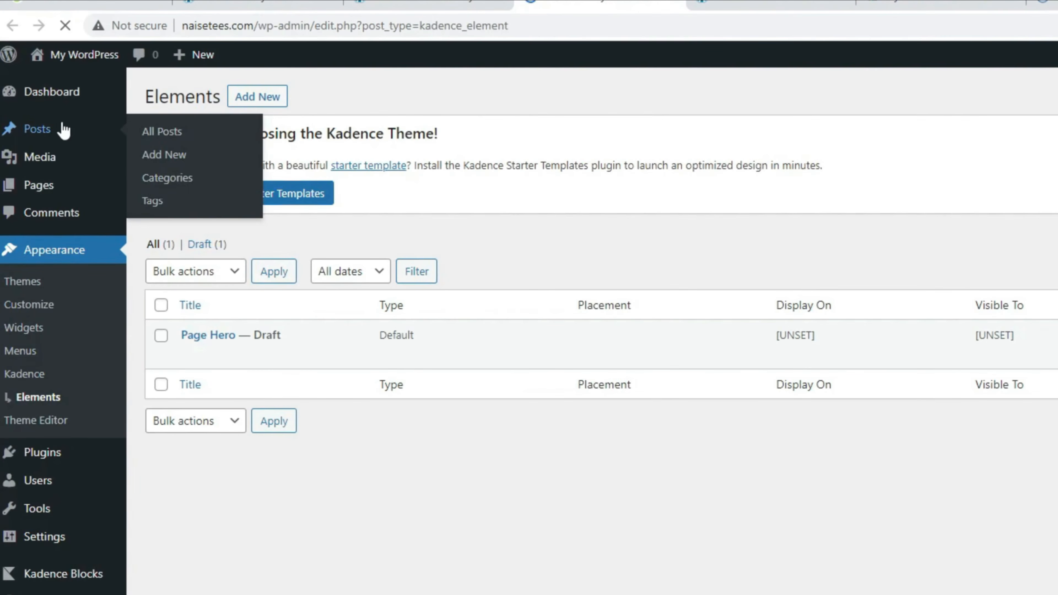
pyautogui.click(165, 180)
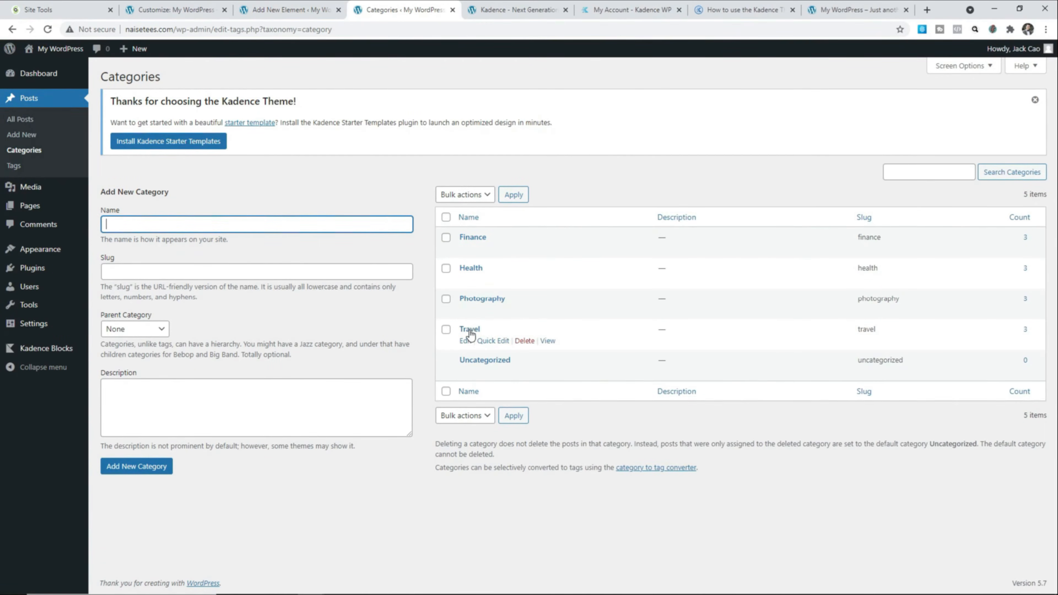
# - Open the Travel category's archive page in a new browser tab and look through its posts
pyautogui.rightClick(547, 343)
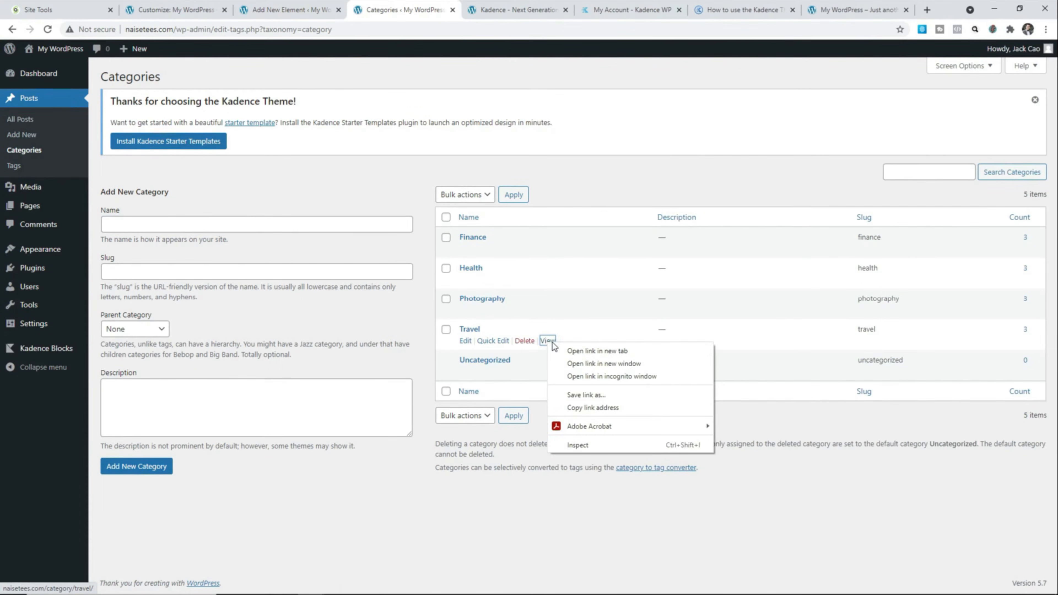
pyautogui.click(576, 350)
pyautogui.click(453, 11)
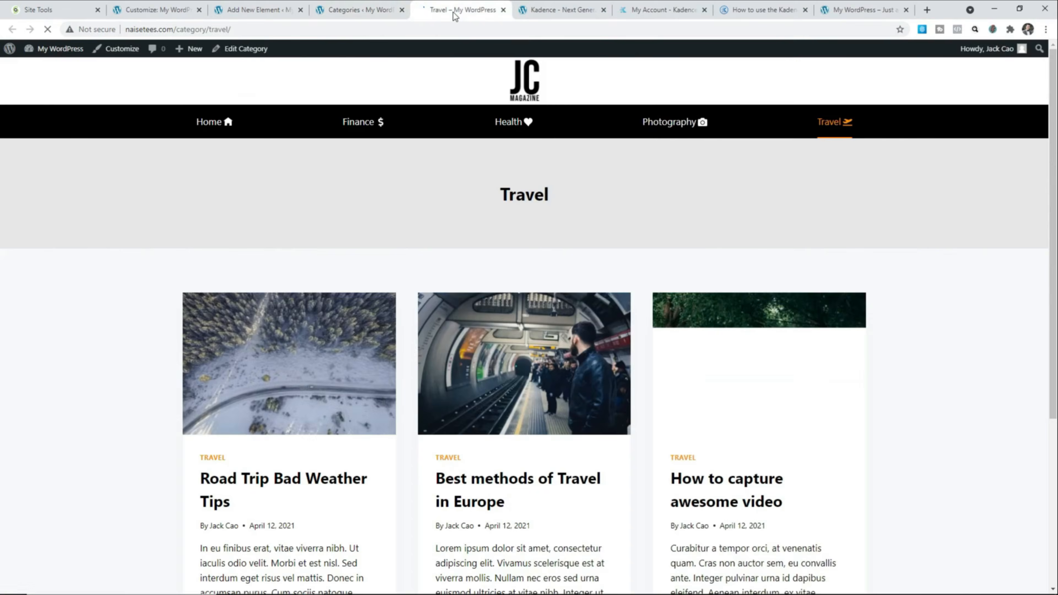
pyautogui.scroll(-5, 354, 237)
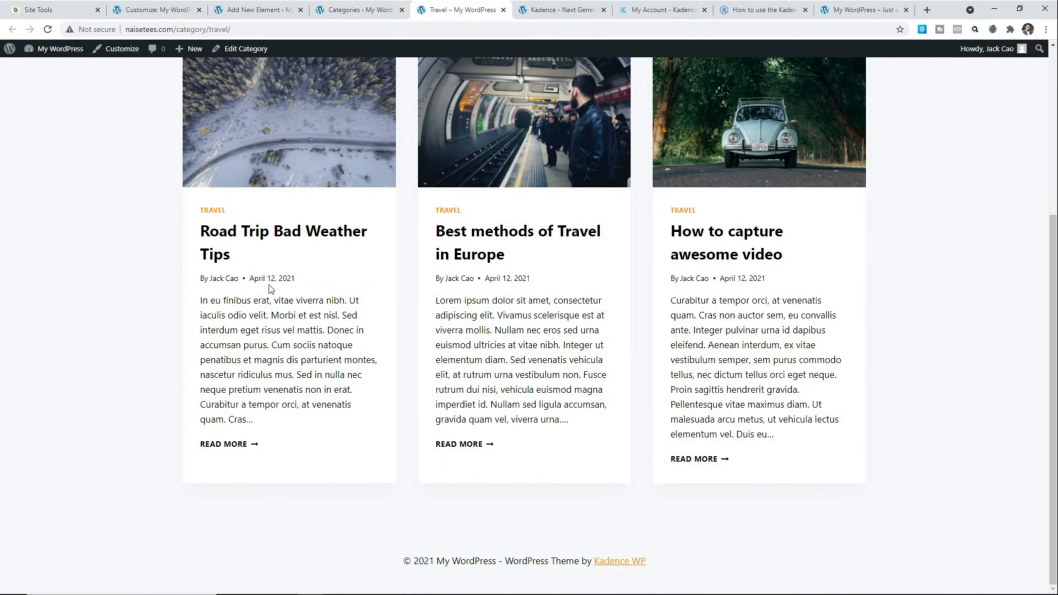
pyautogui.scroll(5, 269, 285)
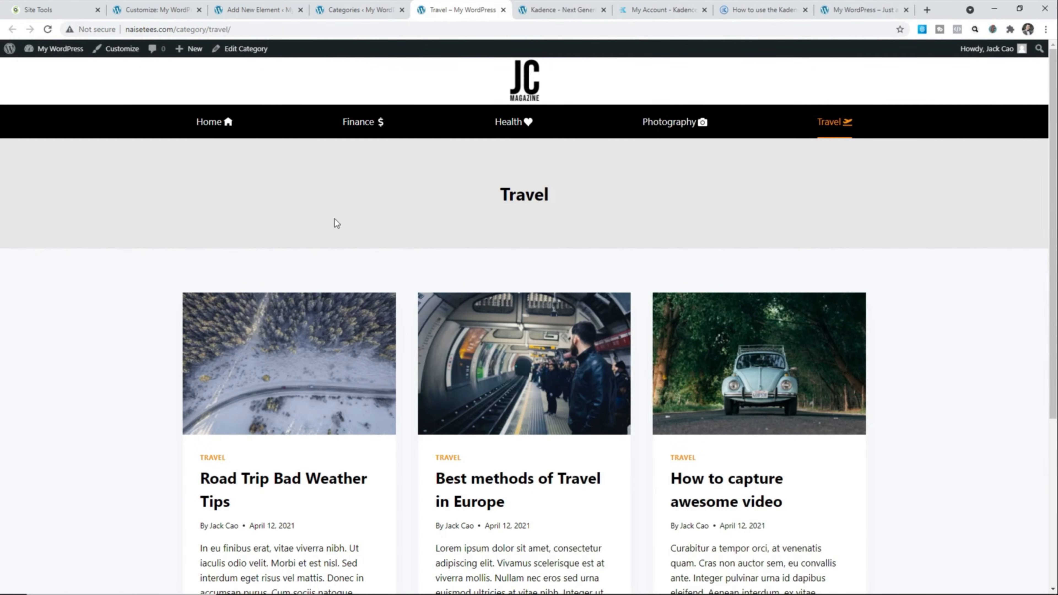
# - Copy the Travel category's link address from the categories list and set it as the Travel overlay's link in the Page Hero element
pyautogui.click(265, 30)
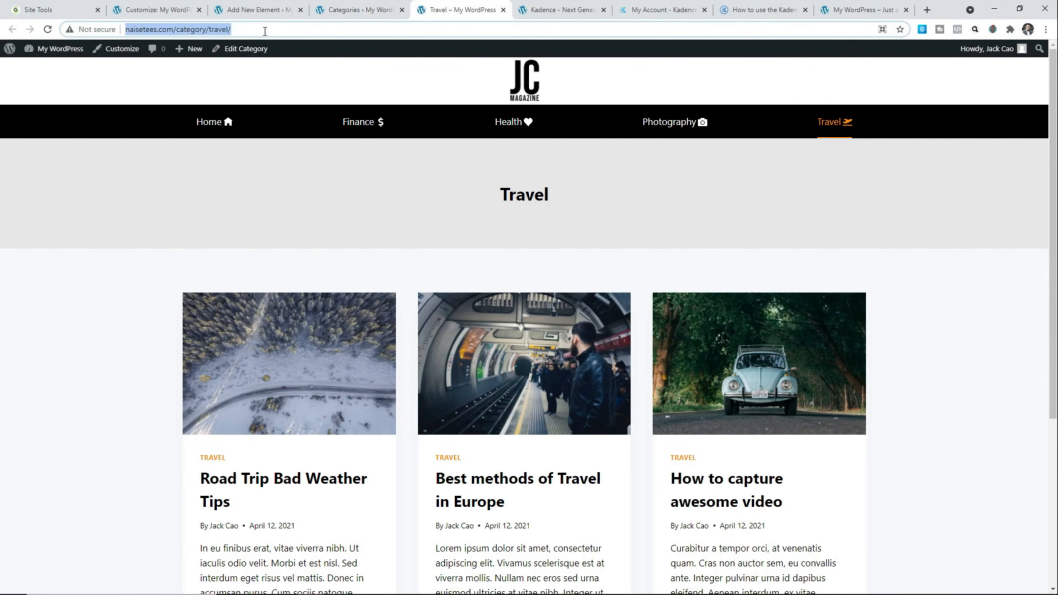
pyautogui.click(340, 17)
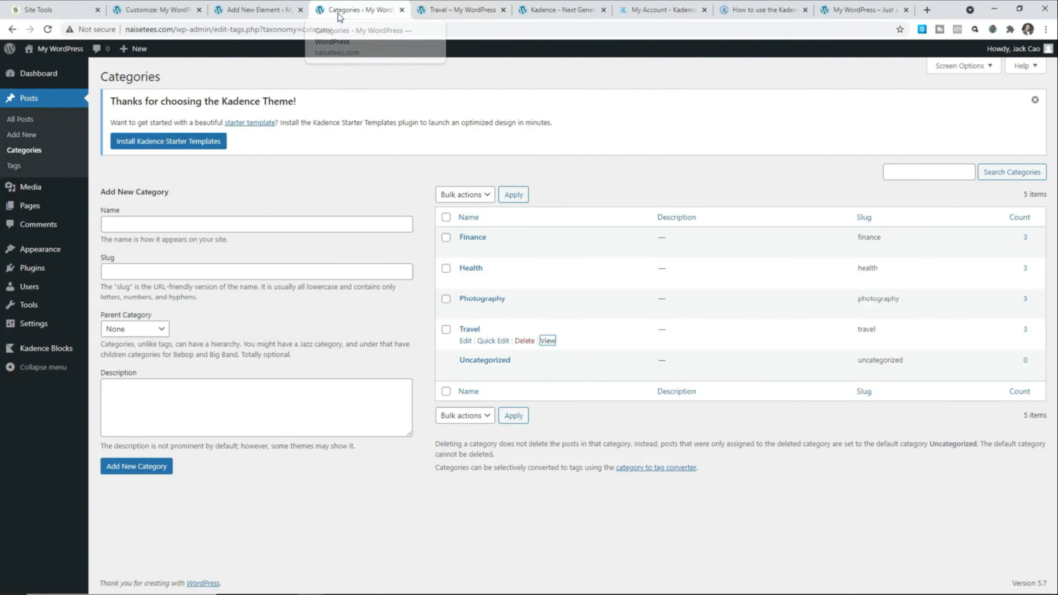
pyautogui.rightClick(542, 348)
pyautogui.click(569, 401)
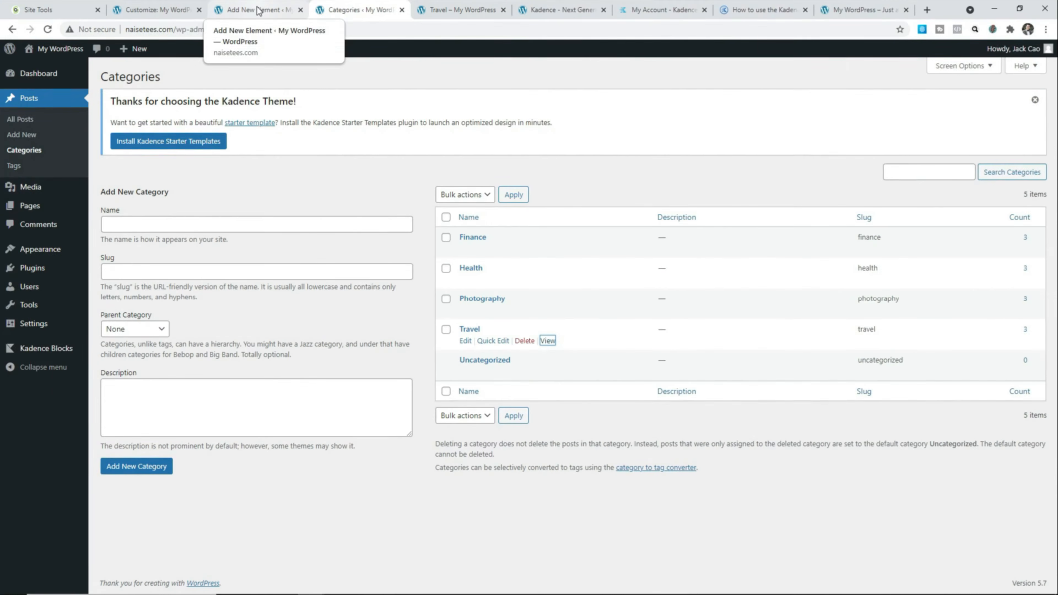
pyautogui.click(258, 10)
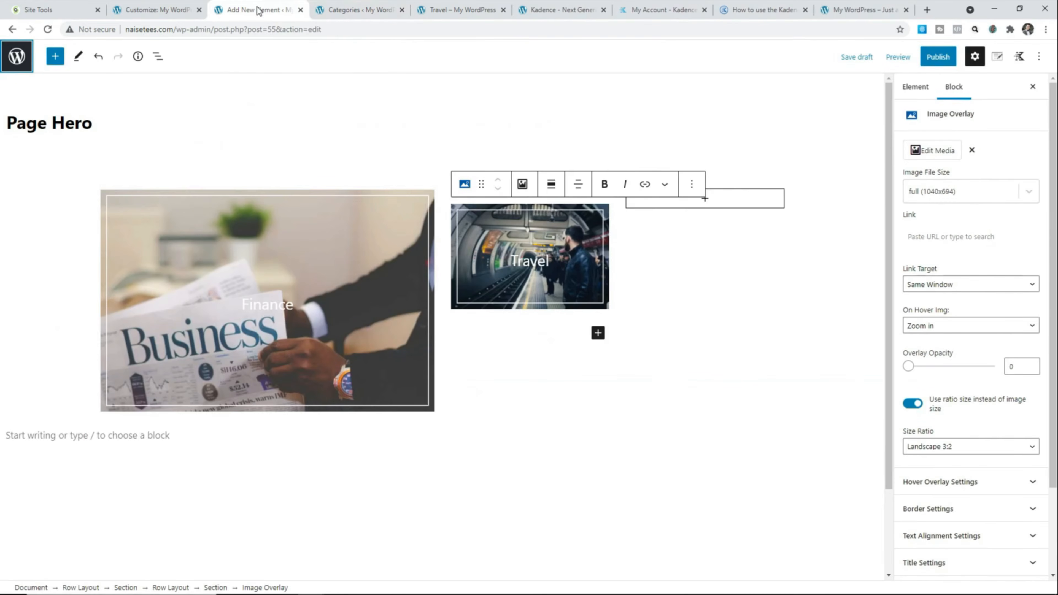
pyautogui.click(500, 239)
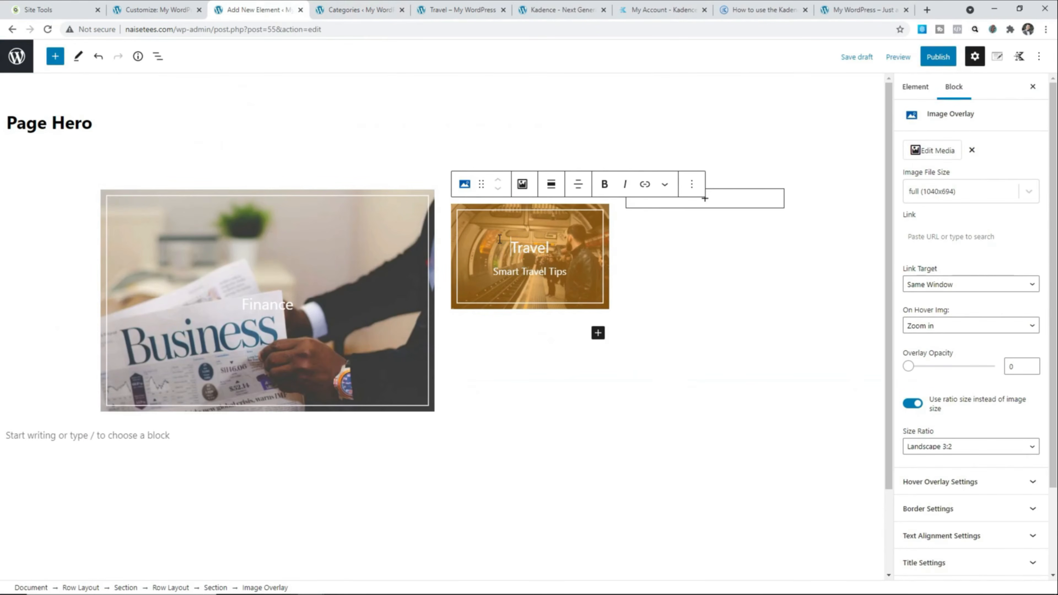
pyautogui.click(914, 237)
pyautogui.hotkey('ctrl', 'v')
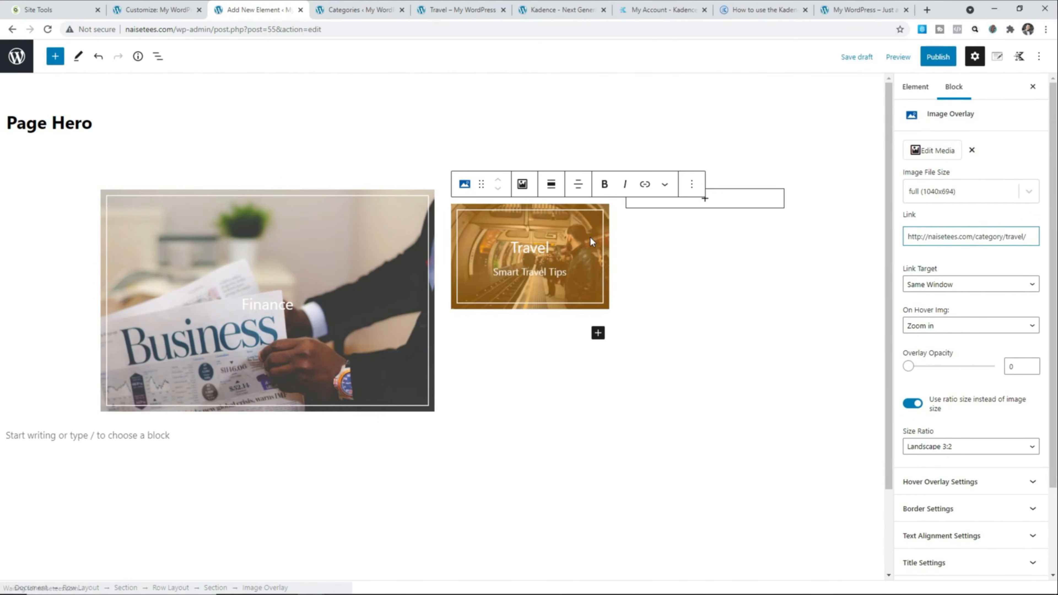
# - Copy the Travel image overlay block and paste it into the empty section beside it
pyautogui.click(692, 186)
pyautogui.click(697, 242)
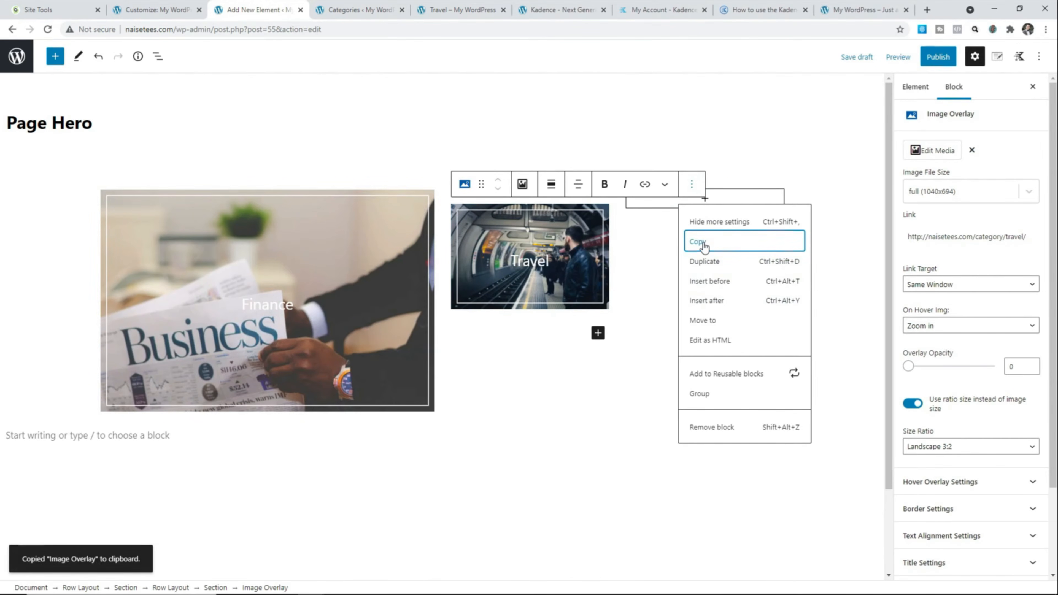
pyautogui.click(706, 202)
pyautogui.click(704, 199)
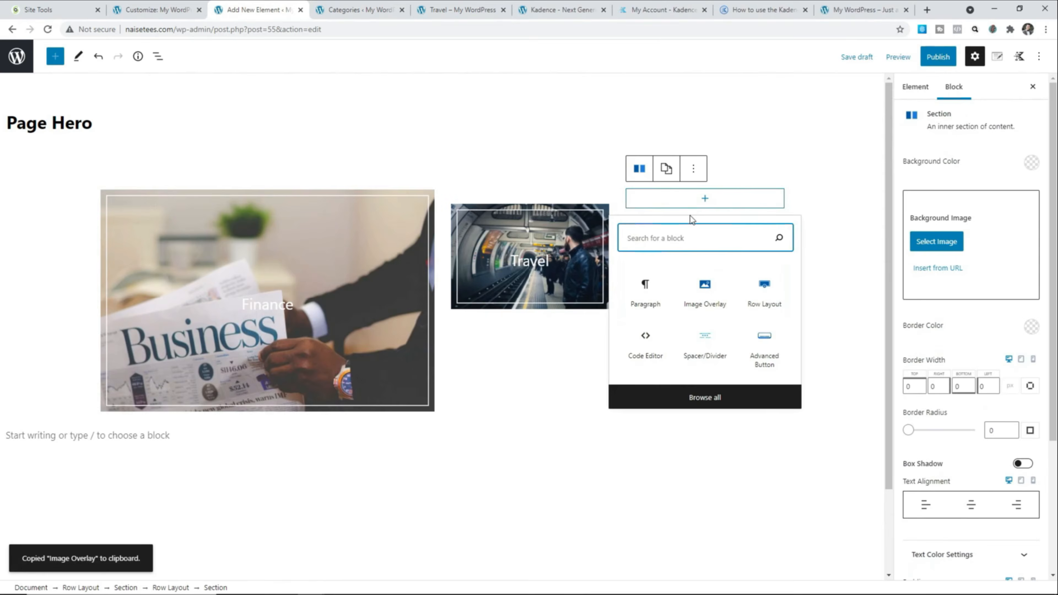
pyautogui.click(652, 285)
pyautogui.rightClick(656, 196)
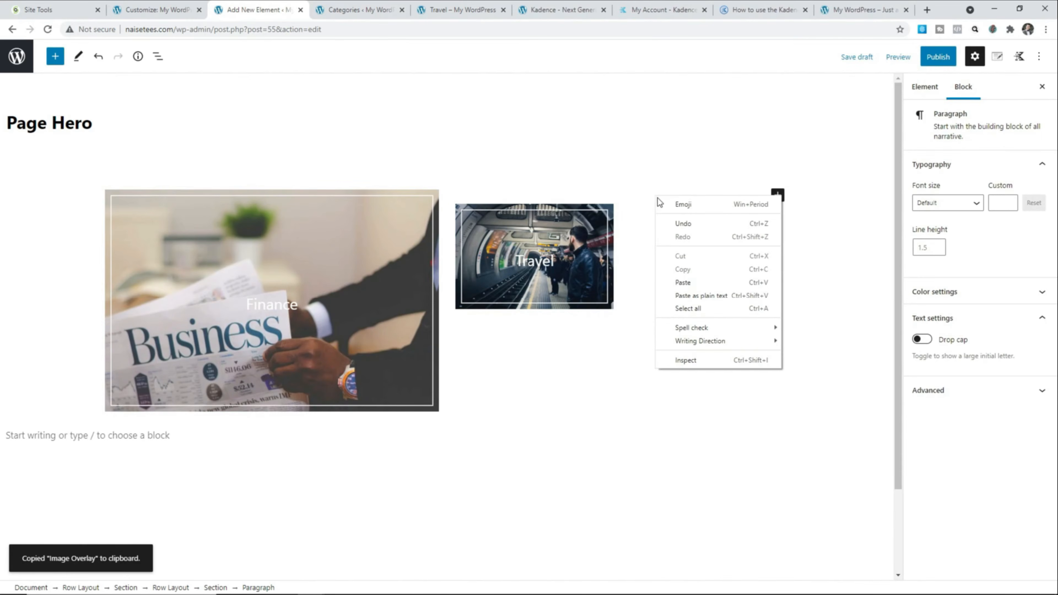
pyautogui.click(683, 275)
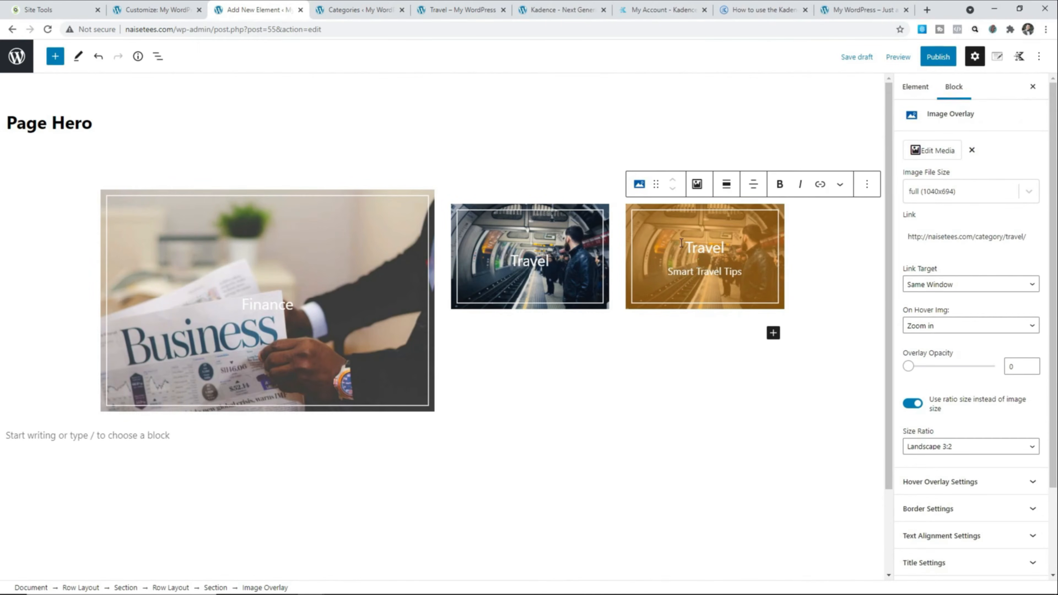
# - Change the pasted overlay's title to "Health" and its subtitle to "Easy Dieting Tips"
pyautogui.moveTo(687, 247); pyautogui.dragTo(733, 246)
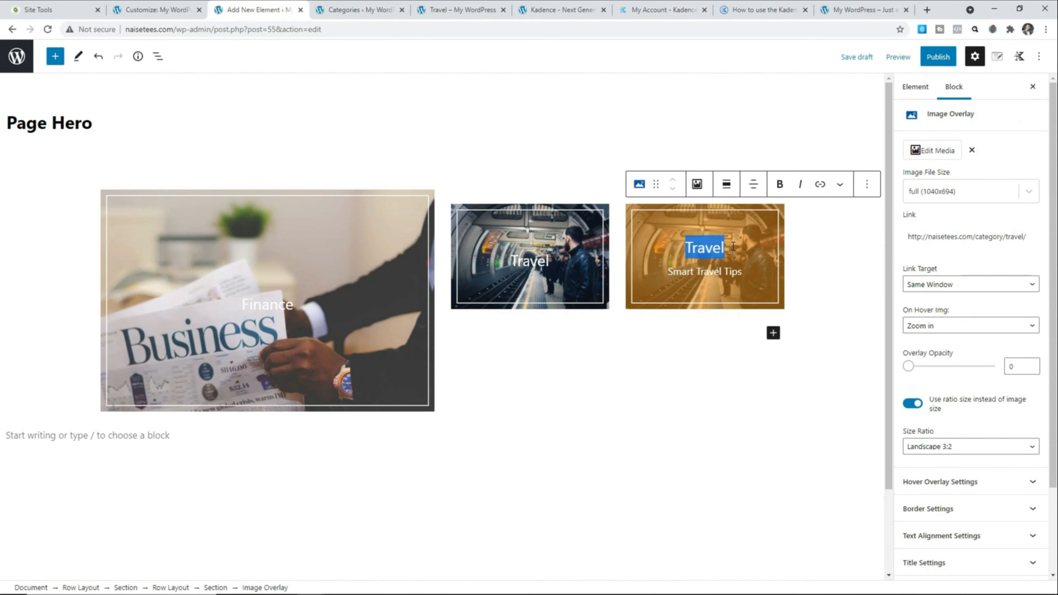
pyautogui.write('Health')
pyautogui.tripleClick(720, 272)
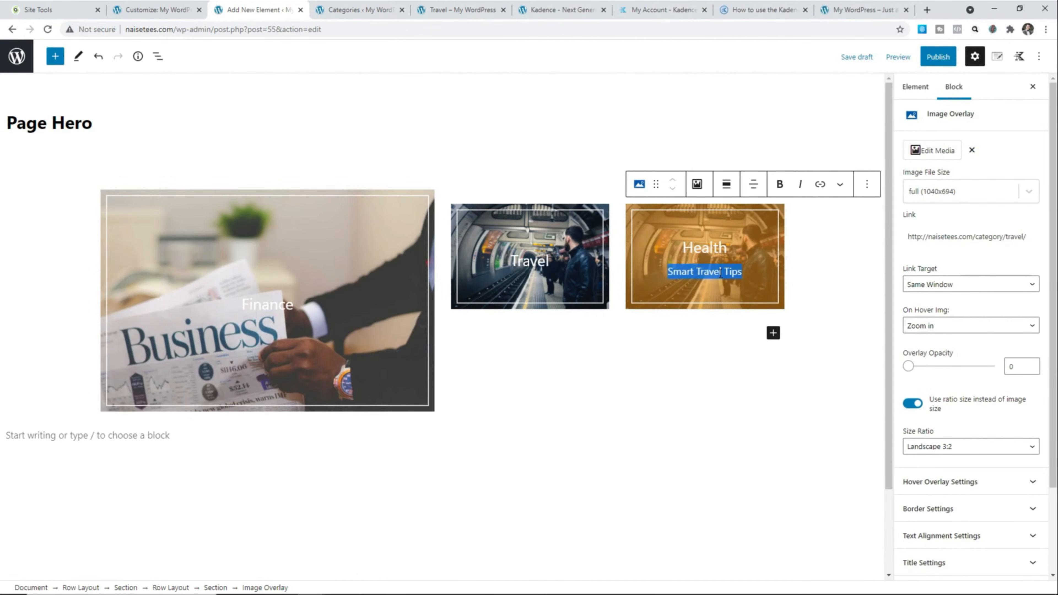
pyautogui.write('Easy Dieting Tips')
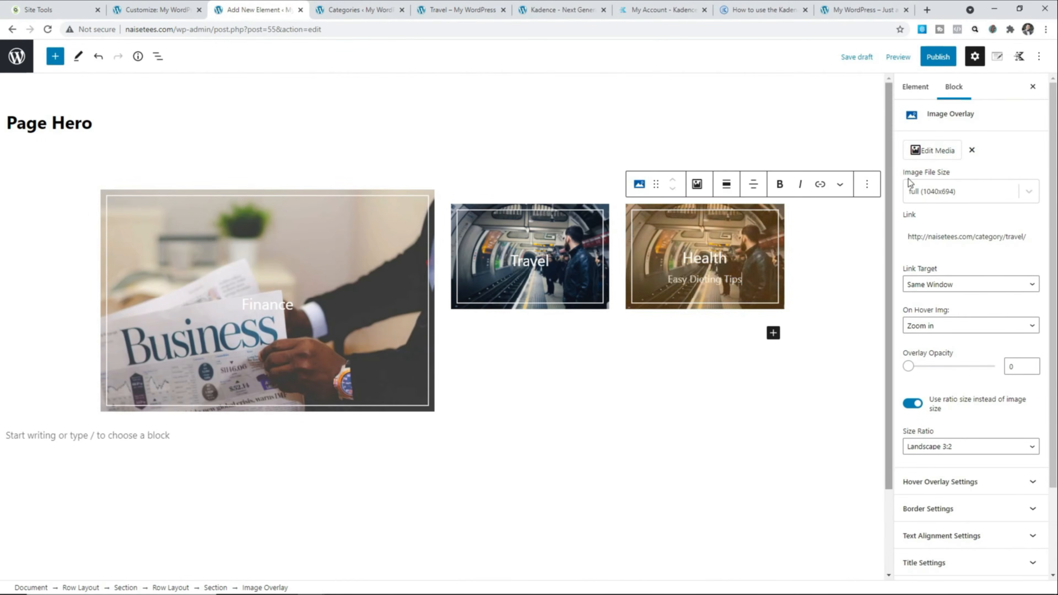
# - Replace the Health overlay's image with health-food-min-1040x694-1.jpg from the media library
pyautogui.click(916, 153)
pyautogui.click(129, 190)
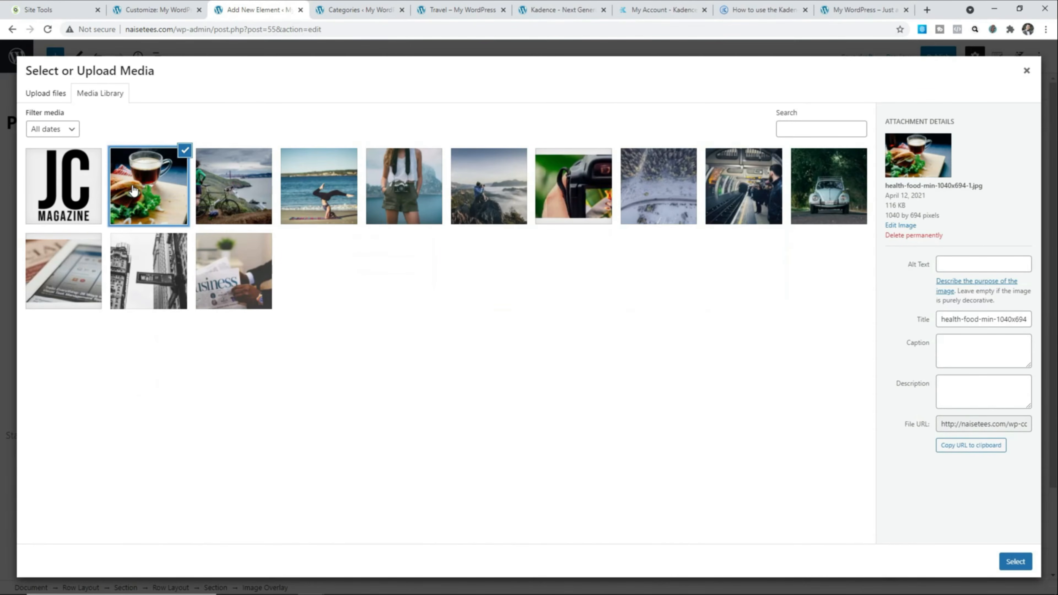
pyautogui.click(1016, 561)
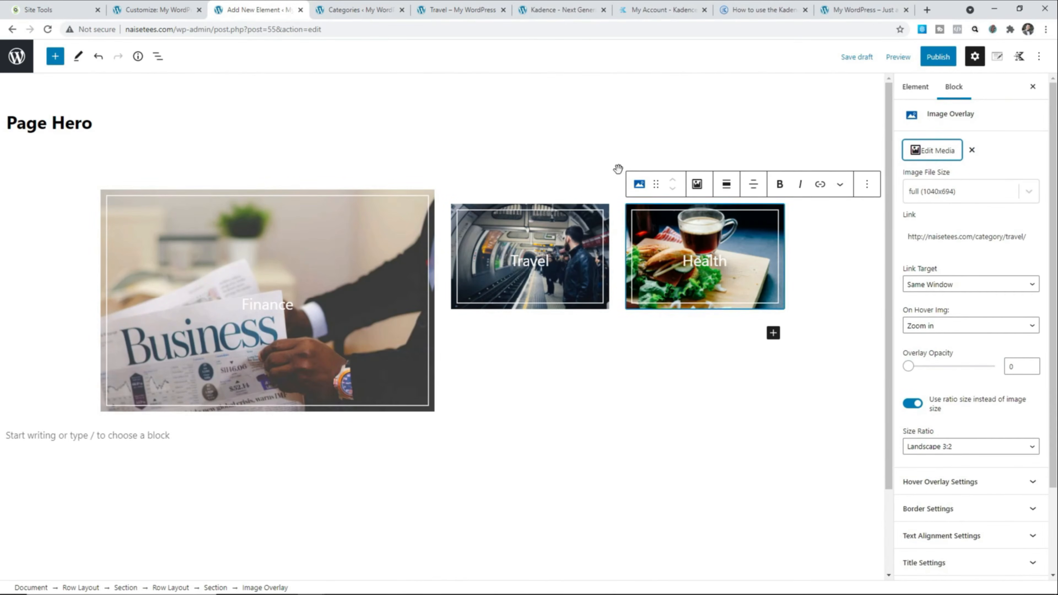
# - Copy the Health category's link address from the categories list and set it as the Health overlay's link, replacing the travel one
pyautogui.click(349, 10)
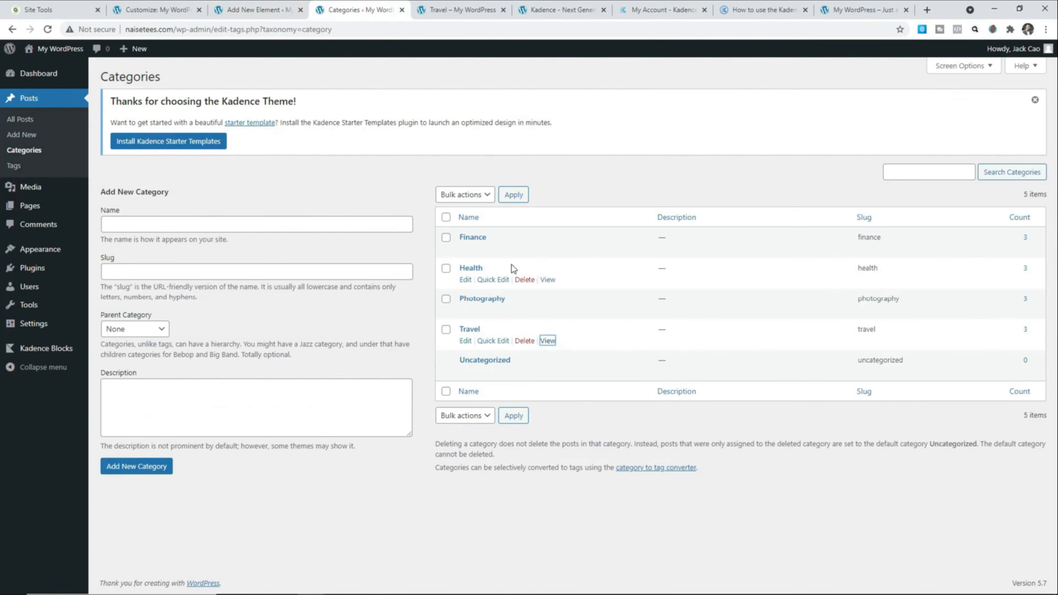
pyautogui.rightClick(552, 286)
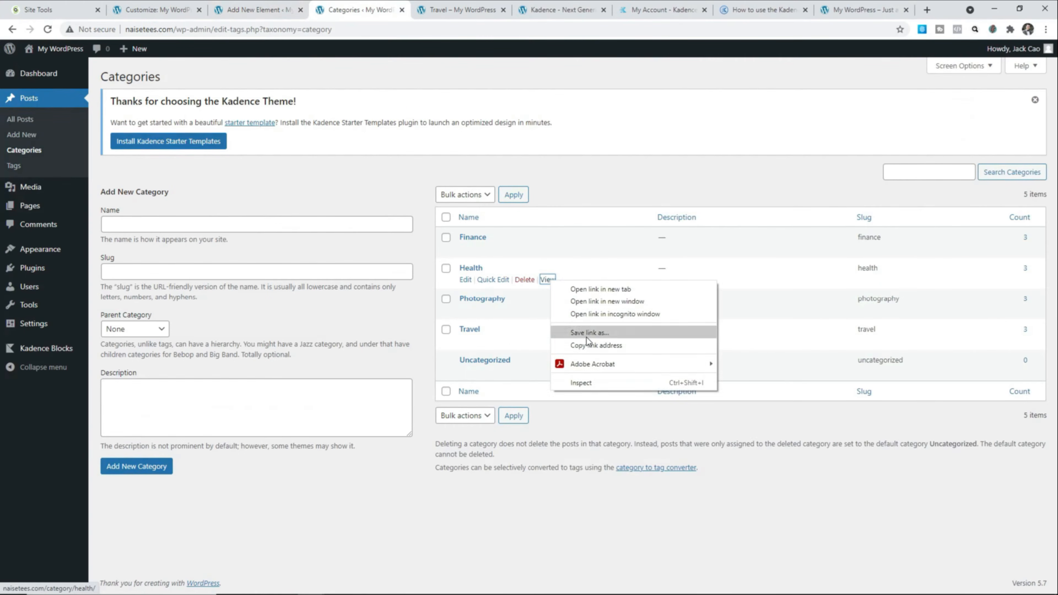
pyautogui.click(584, 347)
pyautogui.click(261, 10)
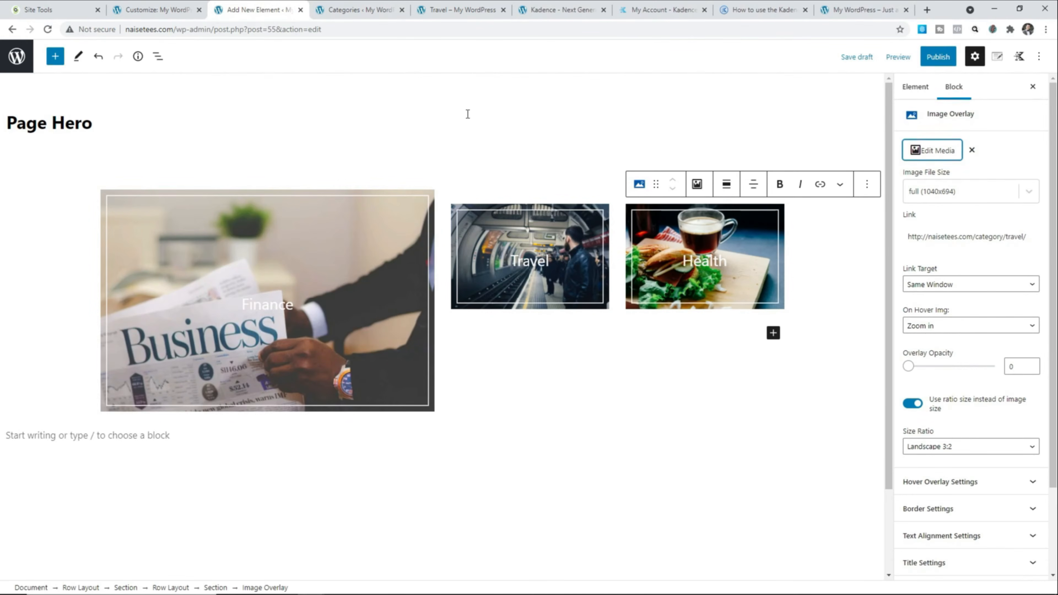
pyautogui.tripleClick(951, 235)
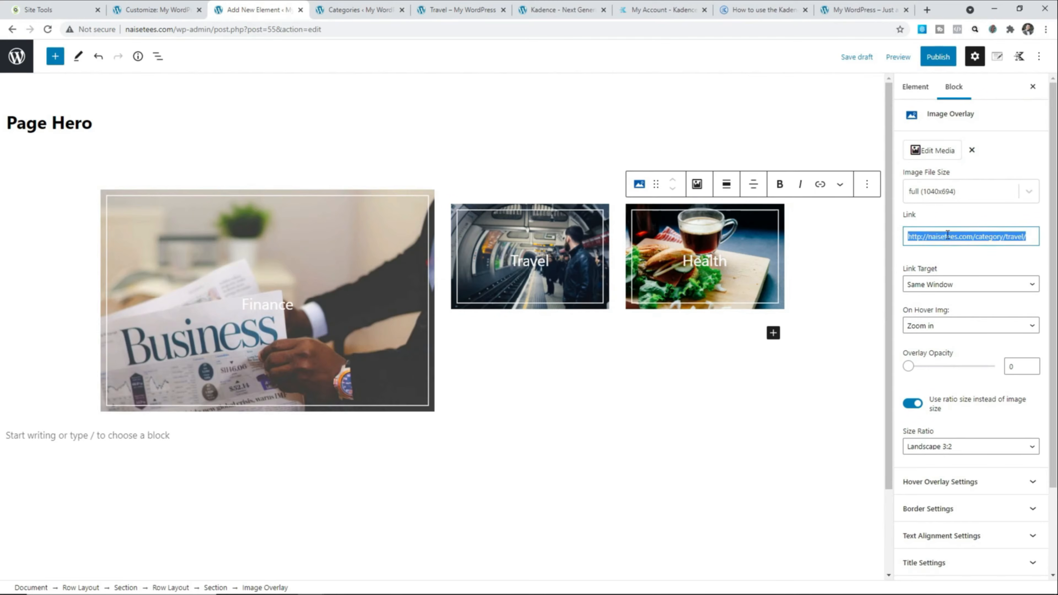
pyautogui.hotkey('ctrl', 'v')
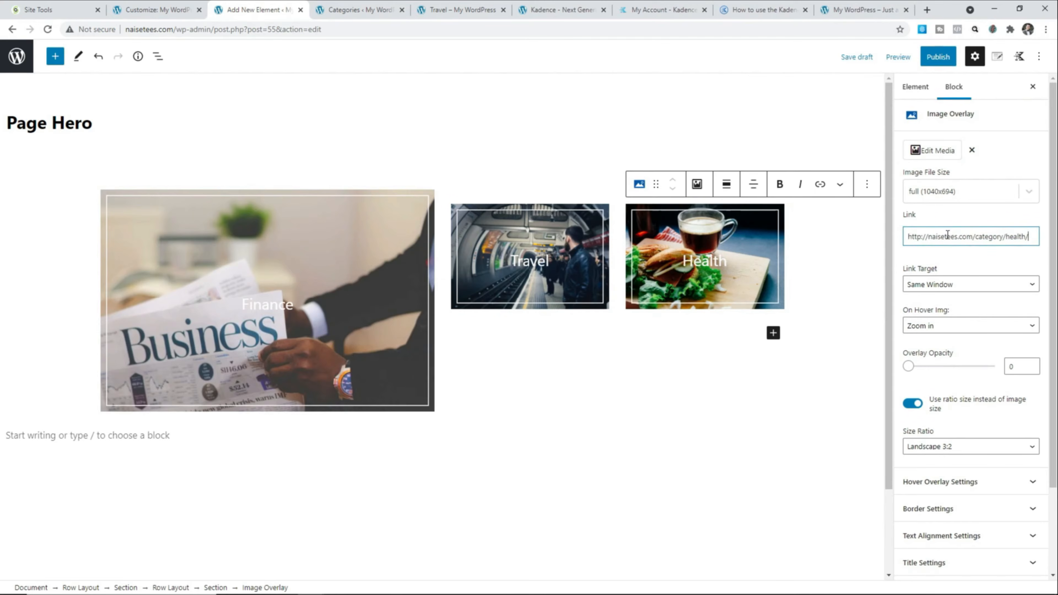
# - Add a Row Layout block with two equal columns below the Health overlay in the same section
pyautogui.click(773, 334)
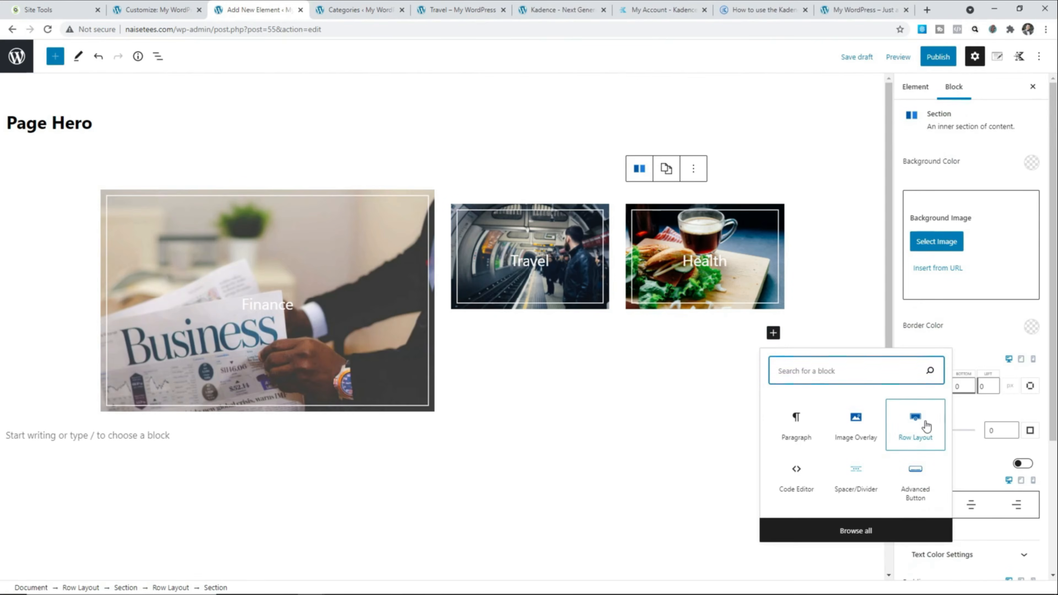
pyautogui.click(912, 419)
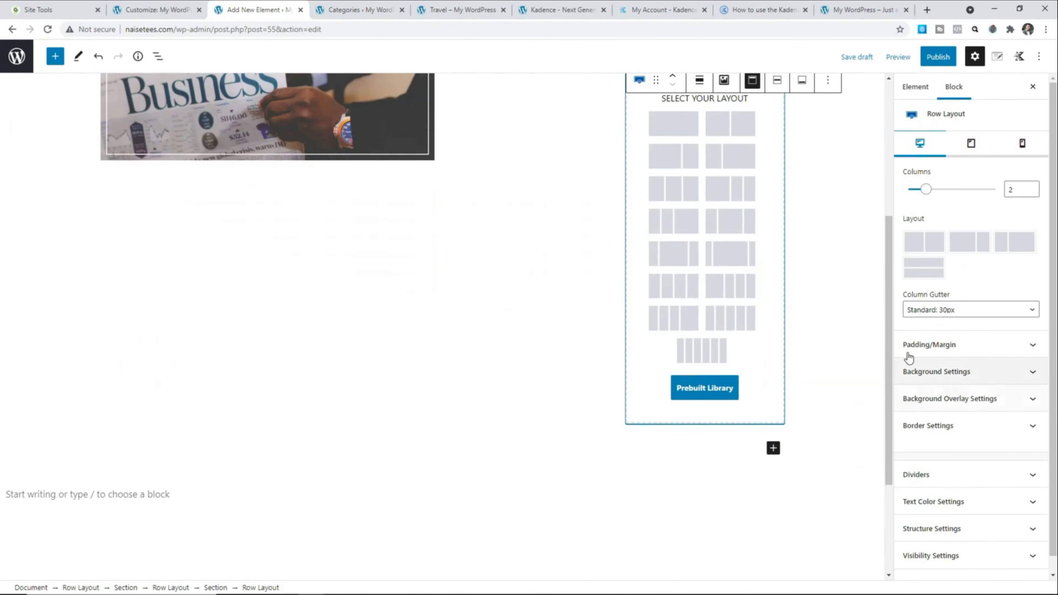
pyautogui.click(740, 122)
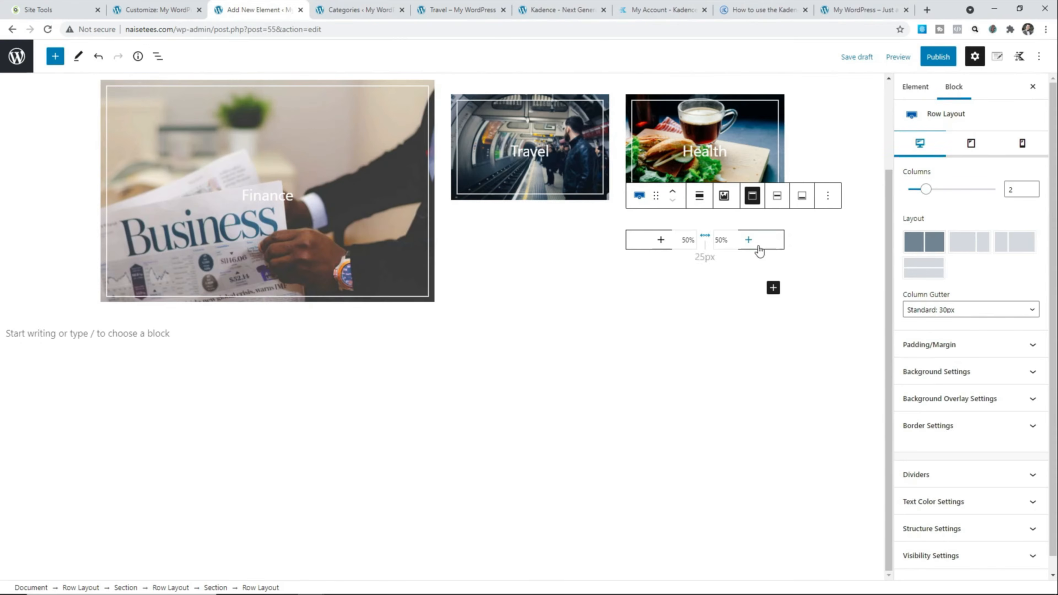
# - Remove the Row Layout nested under the Health overlay and add one with two equal columns in the outer section holding Travel and Health
pyautogui.click(829, 198)
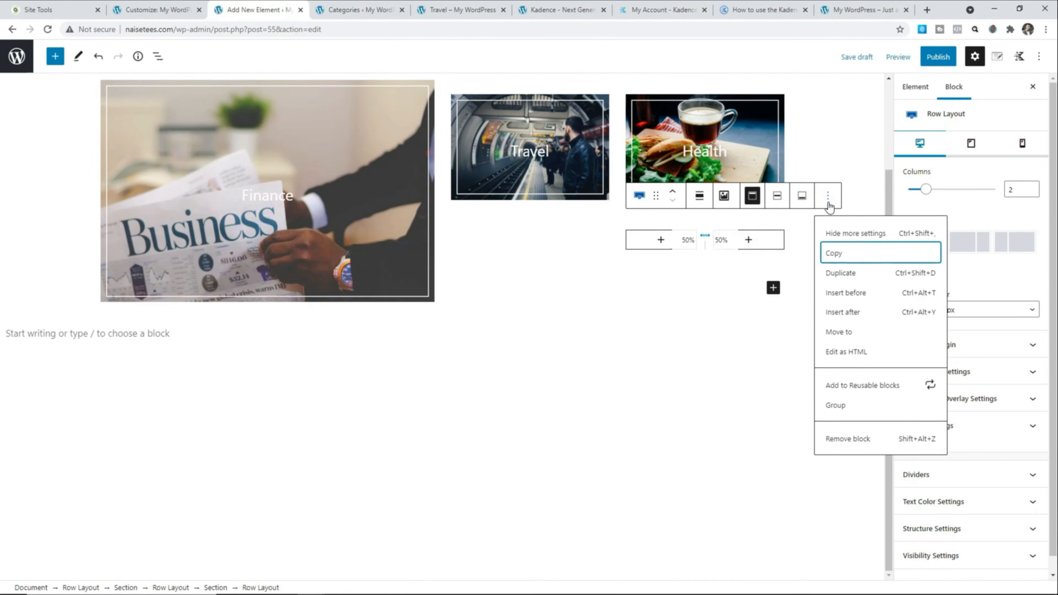
pyautogui.click(848, 438)
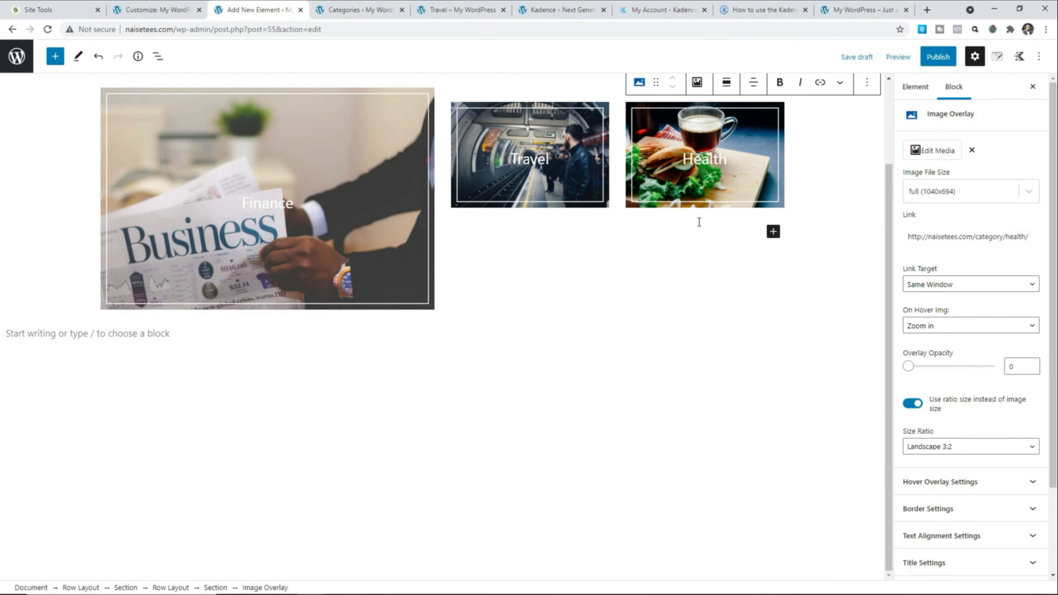
pyautogui.click(639, 295)
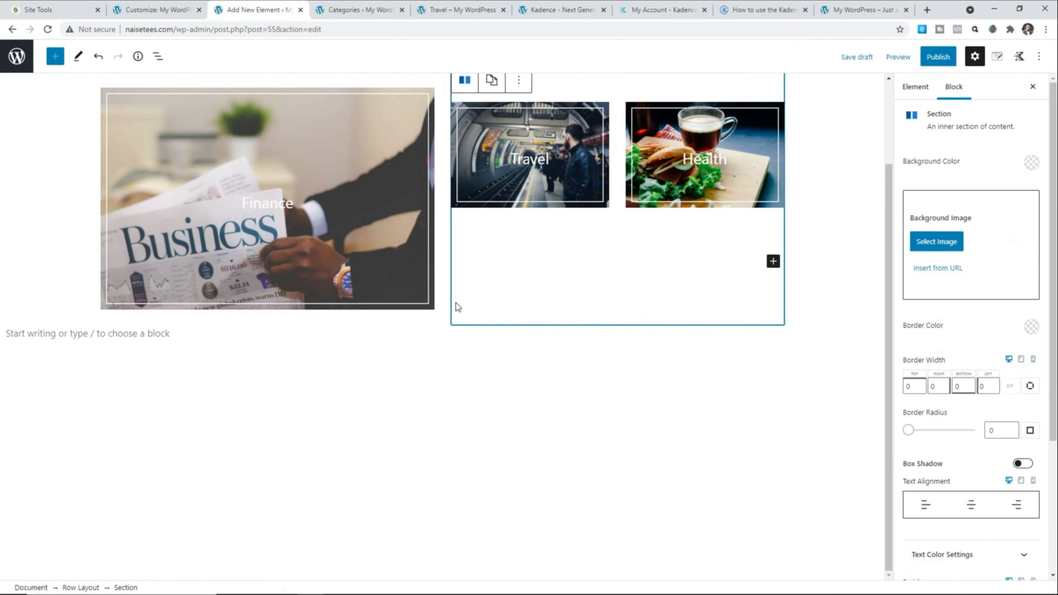
pyautogui.scroll(3, 450, 177)
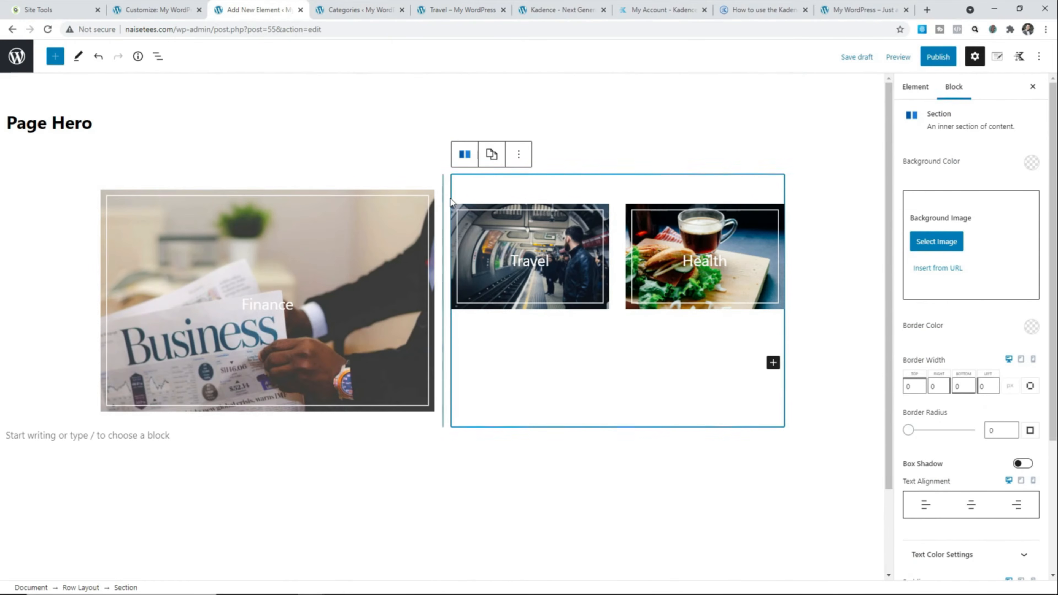
pyautogui.click(773, 362)
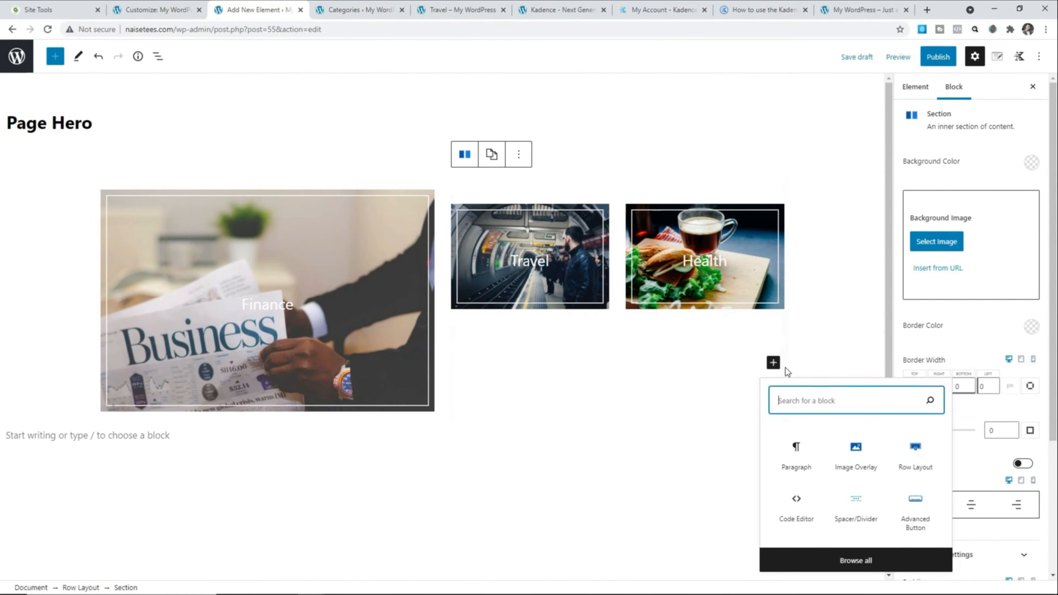
pyautogui.click(914, 451)
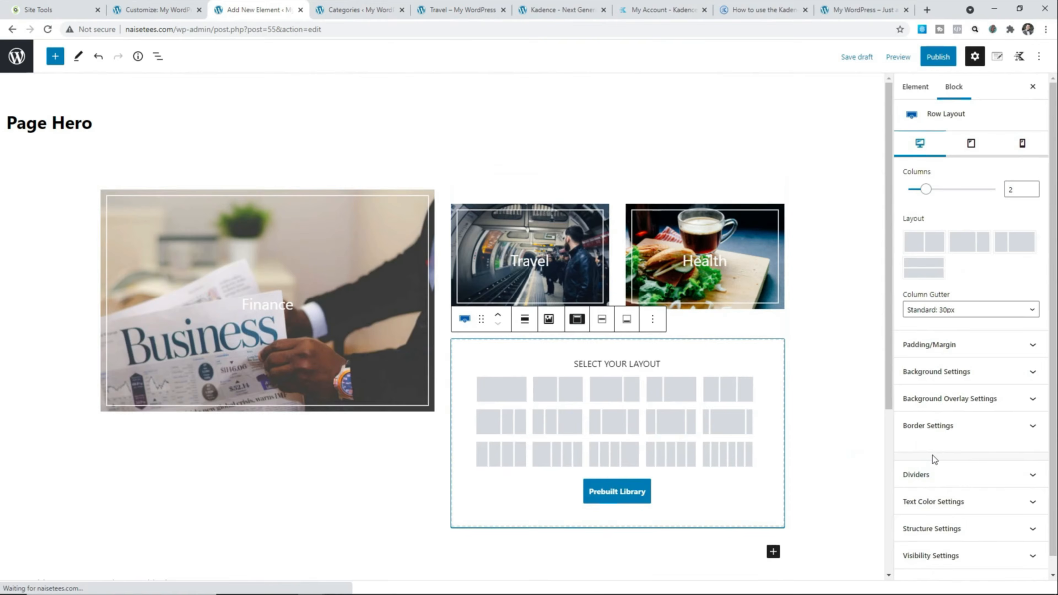
pyautogui.click(569, 402)
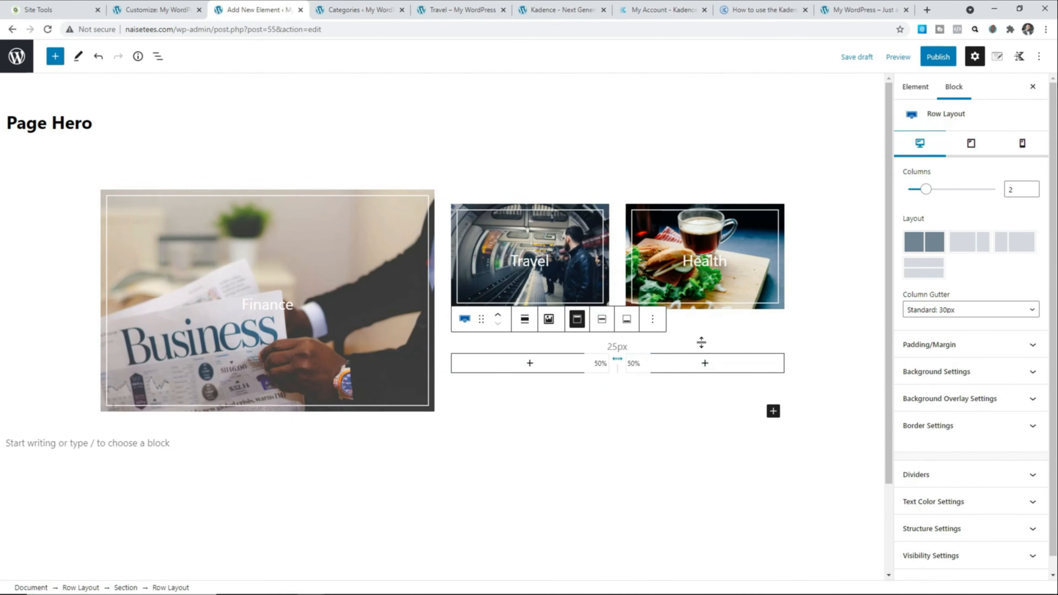
# - Copy the Health image overlay and paste it into the first column of the new row below Travel
pyautogui.click(754, 219)
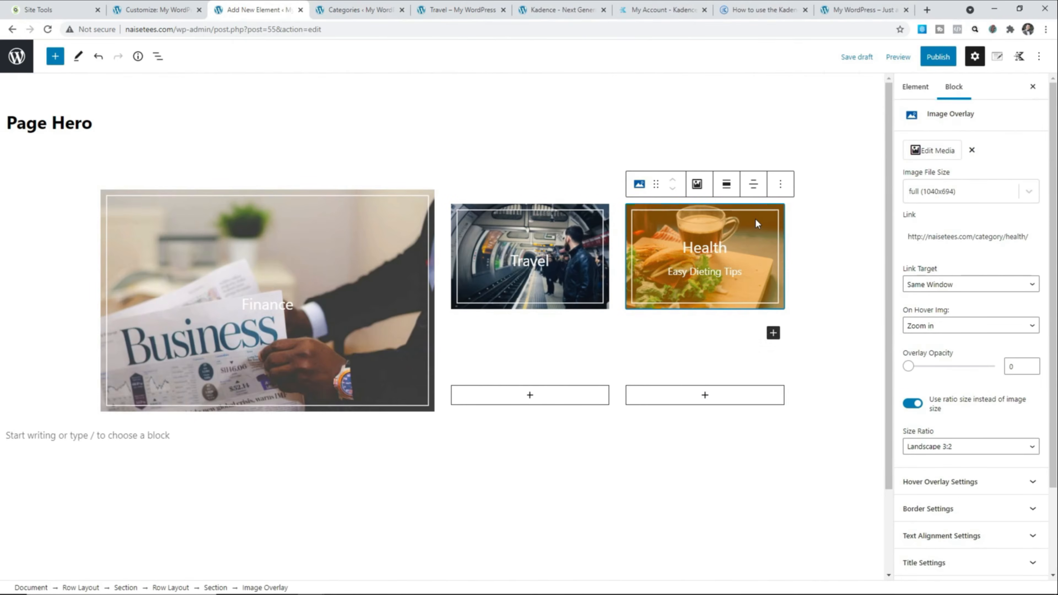
pyautogui.click(780, 185)
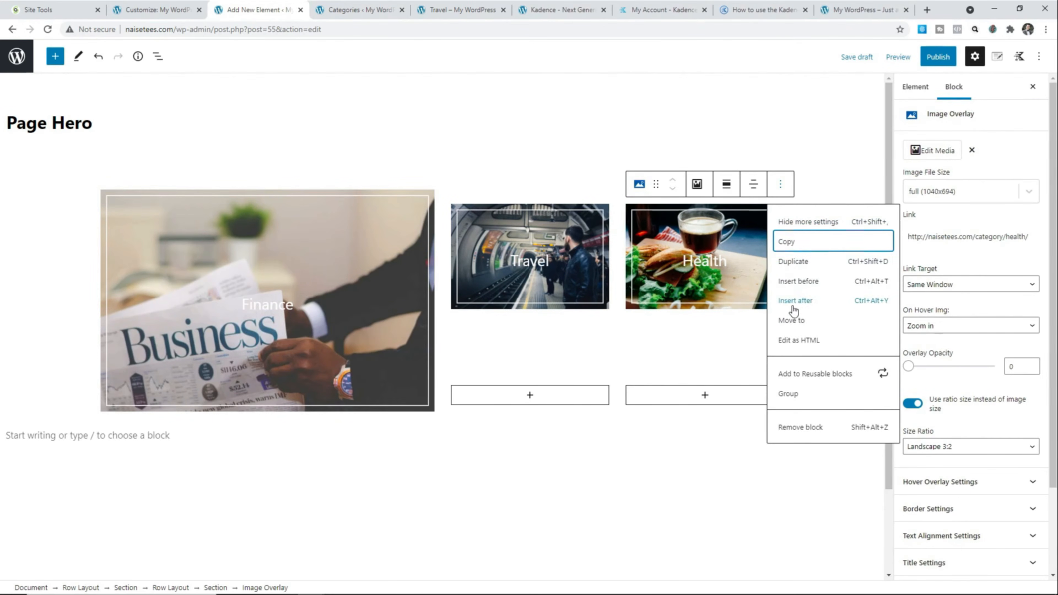
pyautogui.click(801, 240)
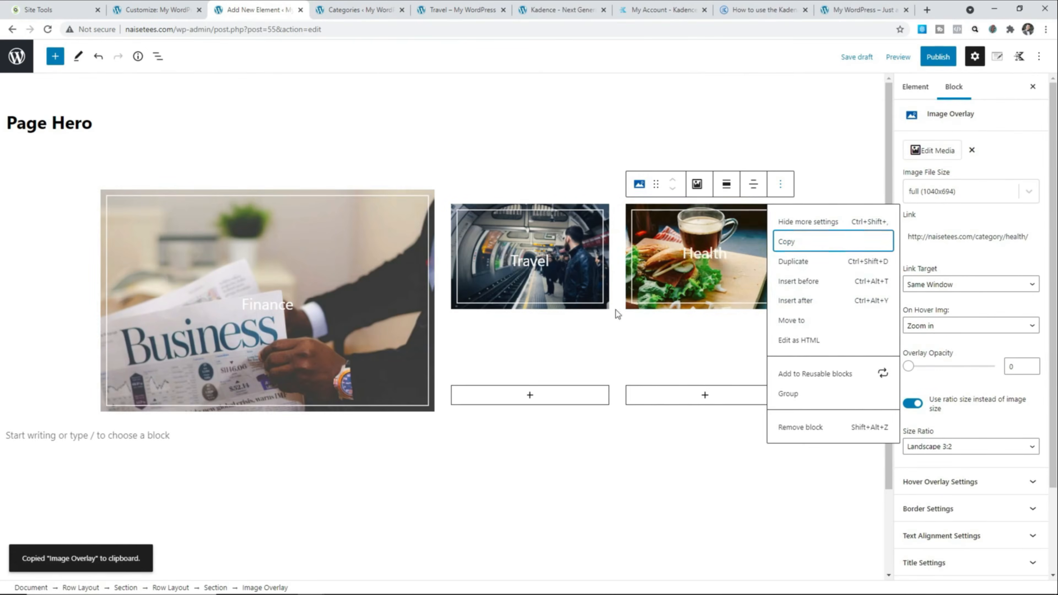
pyautogui.click(530, 396)
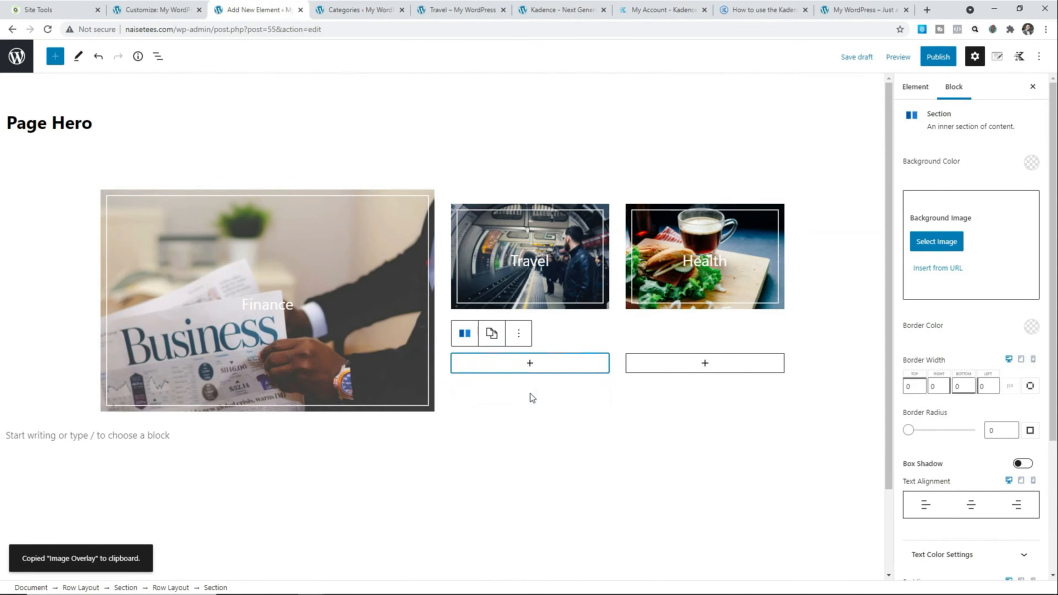
pyautogui.click(529, 362)
pyautogui.click(481, 438)
pyautogui.rightClick(499, 362)
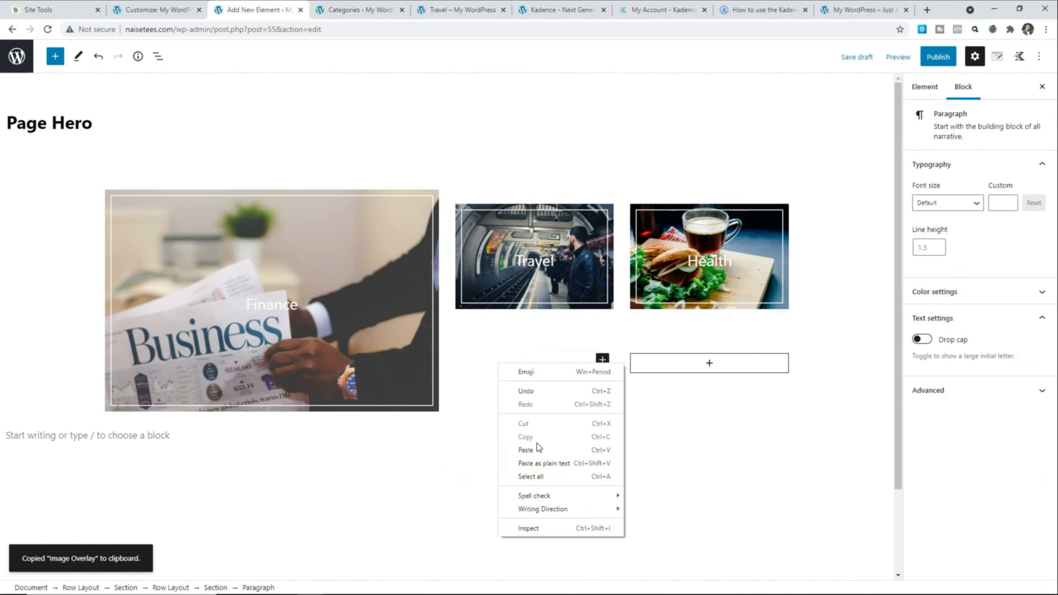
pyautogui.click(538, 447)
# - Change the pasted overlay's title to "Photography" and its subtitle to "Beginner Friendly Tips"
pyautogui.doubleClick(532, 414)
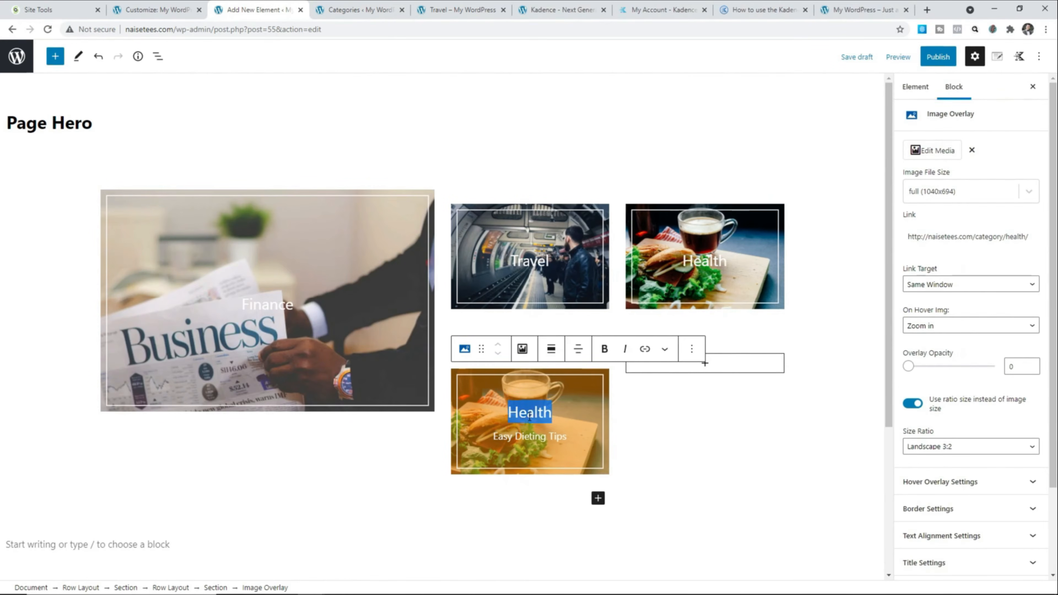
pyautogui.write('Photography')
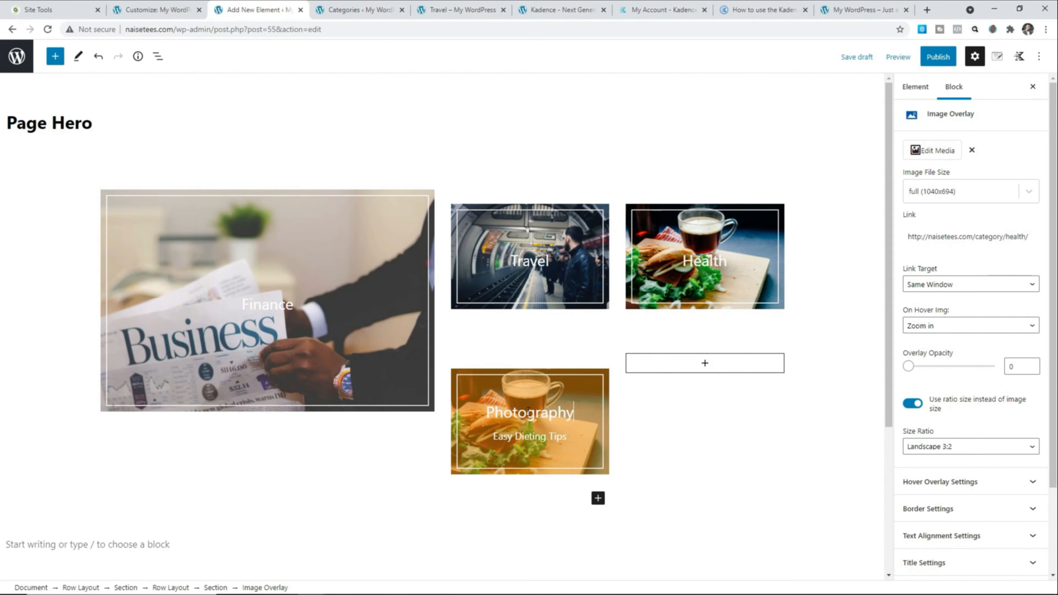
pyautogui.tripleClick(525, 439)
pyautogui.write('Beginner Friendly Tips')
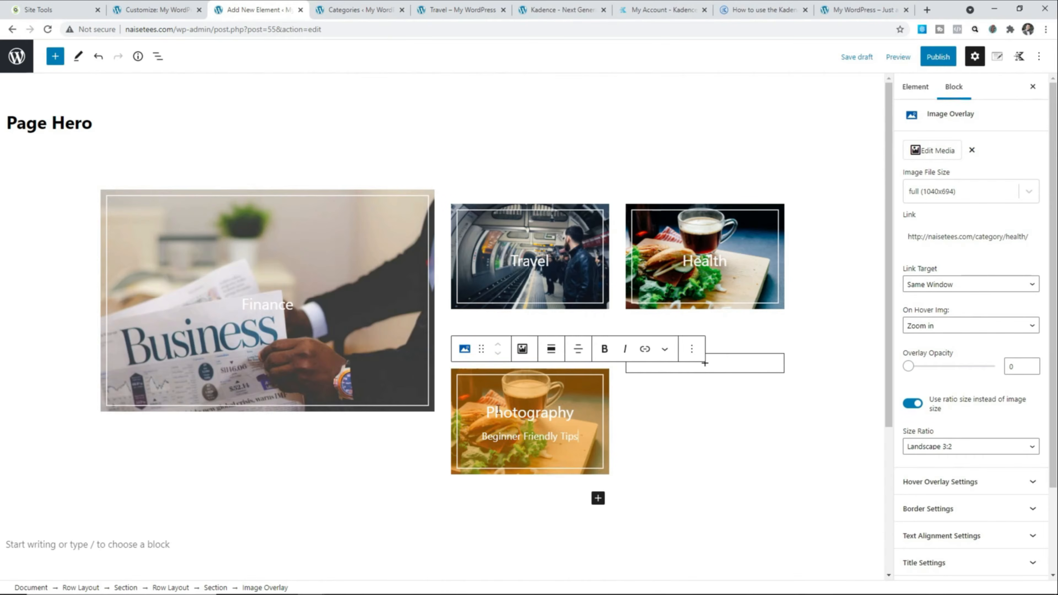
# - Replace the Photography overlay's image with the close-up camera picture from the media library
pyautogui.click(935, 150)
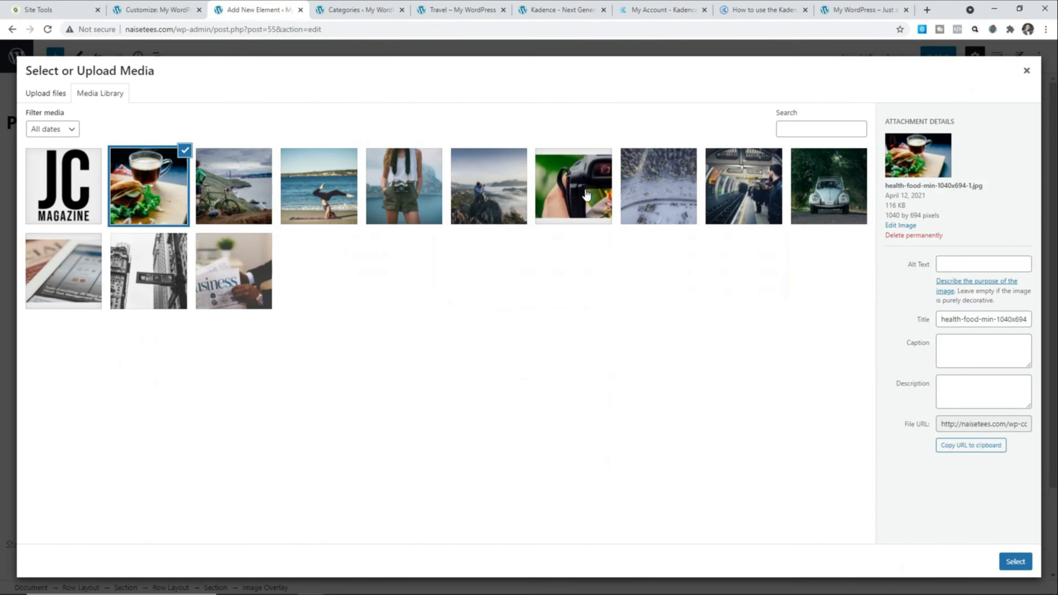
pyautogui.click(586, 195)
pyautogui.click(1014, 561)
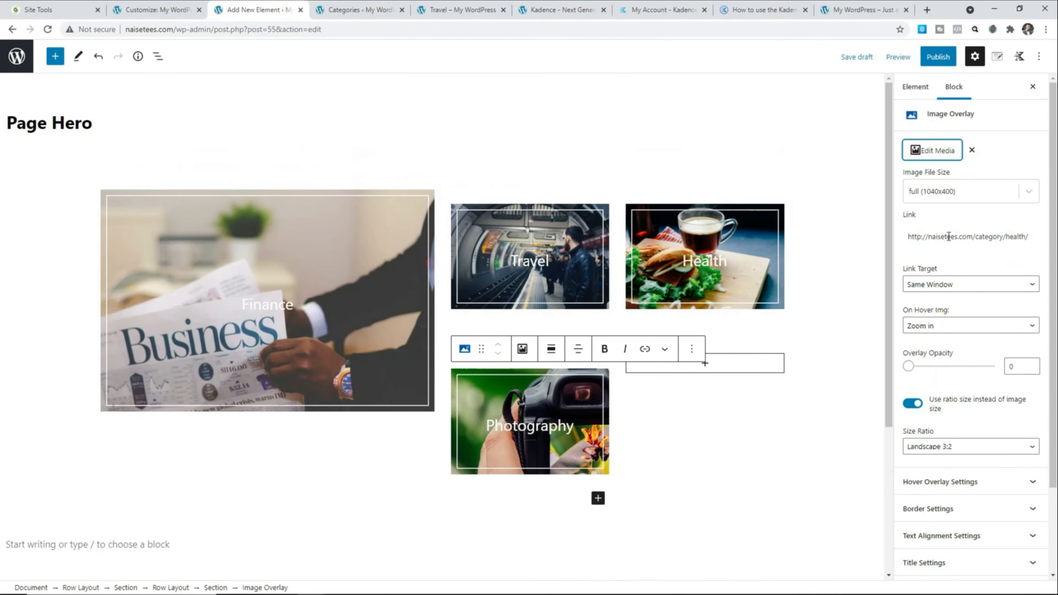
# - Copy the Photography category's link address from the categories list and set it as the Photography overlay's link
pyautogui.click(349, 9)
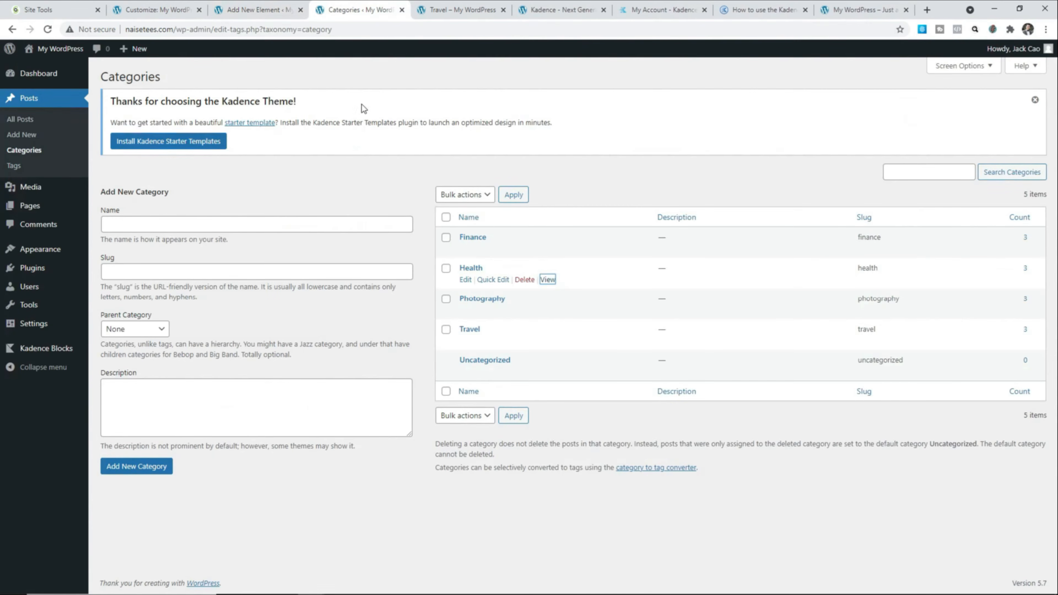
pyautogui.rightClick(547, 311)
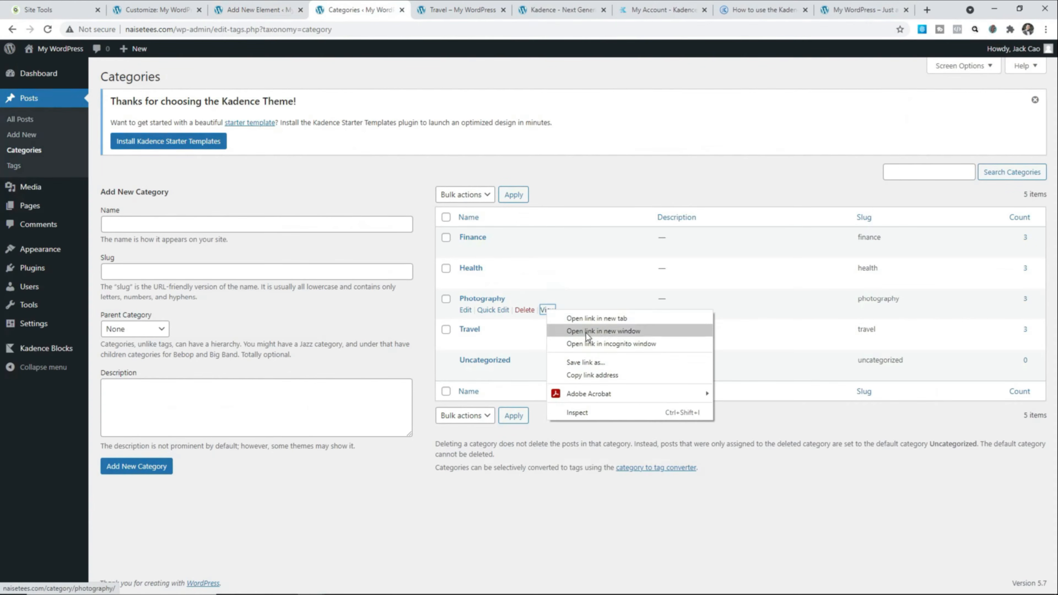
pyautogui.click(603, 376)
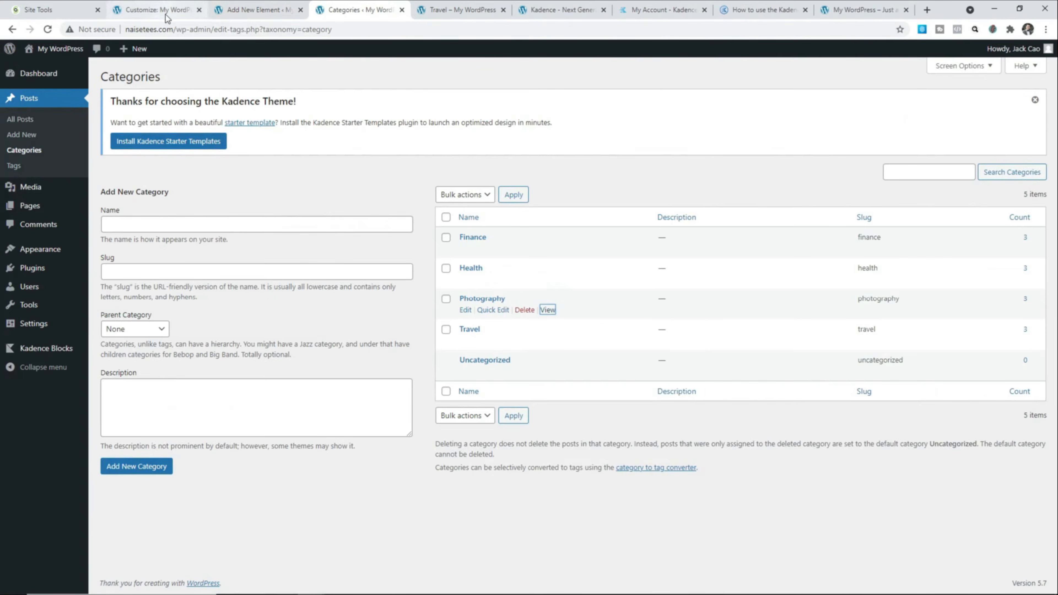
pyautogui.click(234, 11)
pyautogui.tripleClick(990, 236)
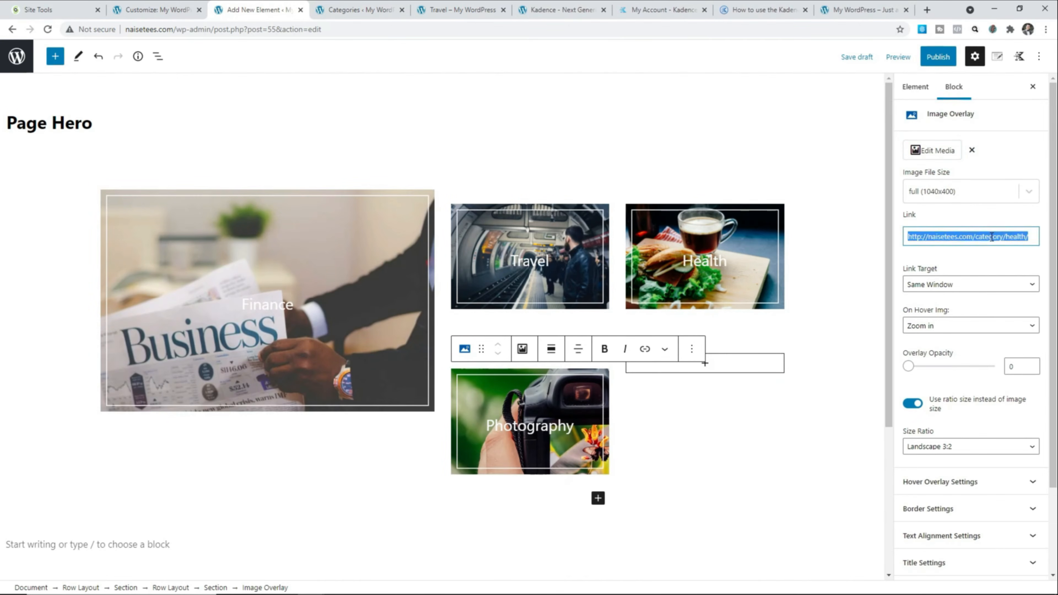
pyautogui.hotkey('ctrl', 'v')
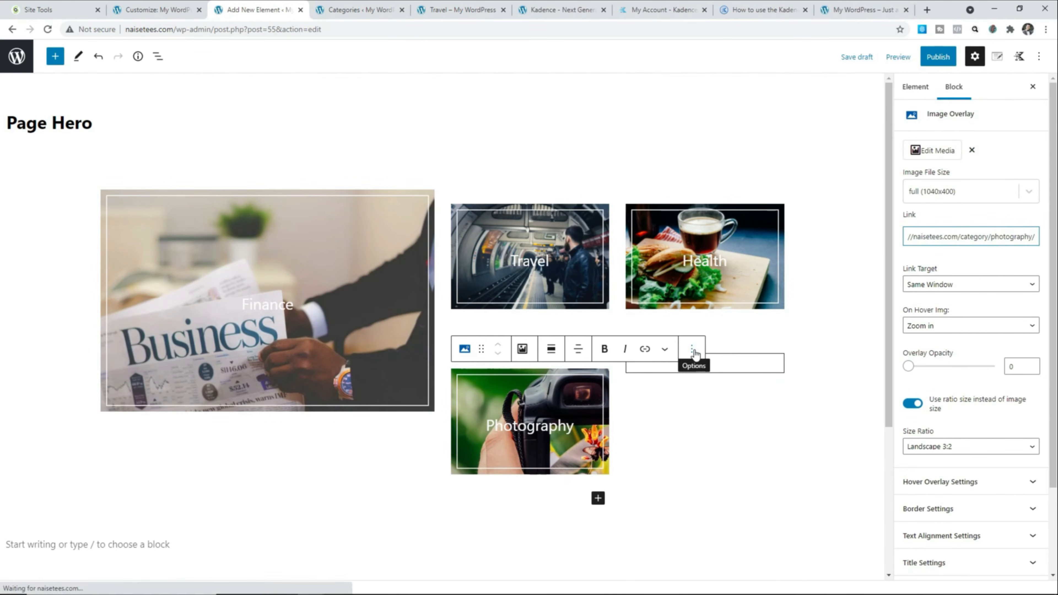
# - Fill the new row's second column with an image overlay titled "Investment", subtitled "Stock Updates", using the Wall Street image and the finance category link
pyautogui.click(706, 365)
pyautogui.click(598, 358)
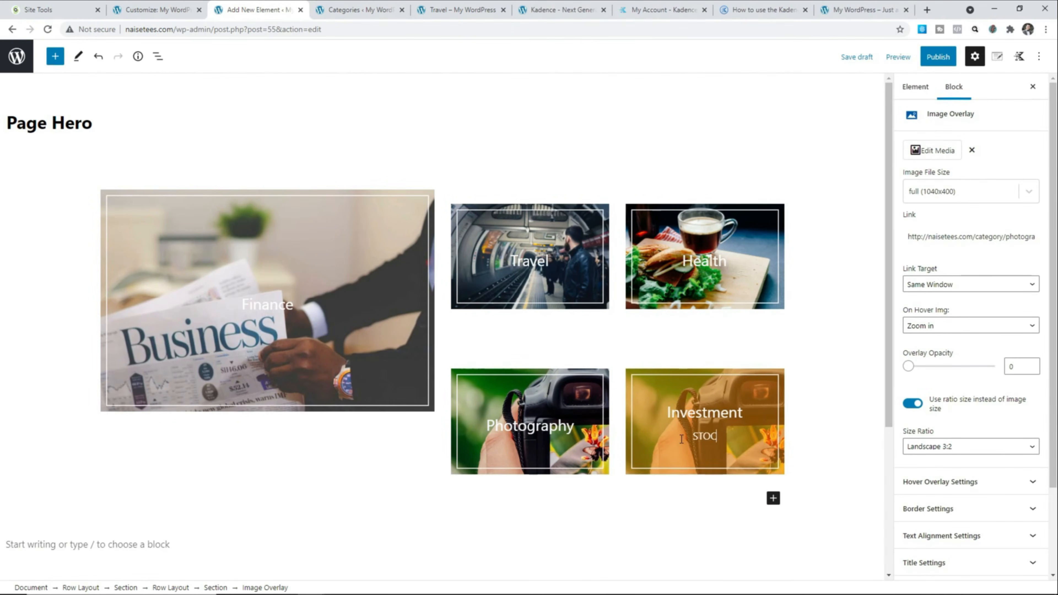
pyautogui.rightClick(551, 248)
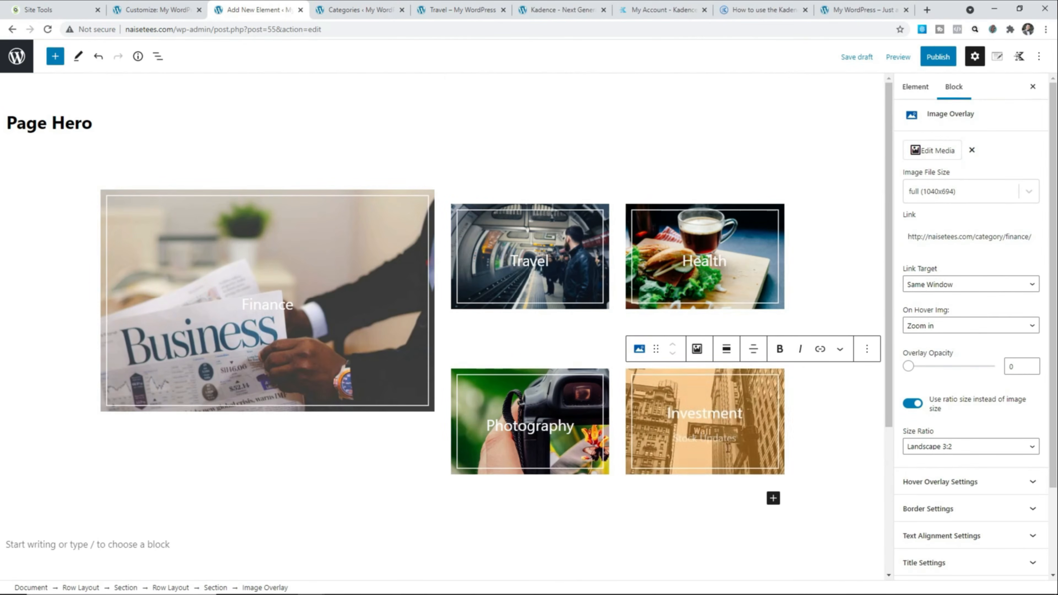
# - Publish the Page Hero element and view its live page in a widened browser window beside the editor
pyautogui.click(938, 57)
pyautogui.click(938, 61)
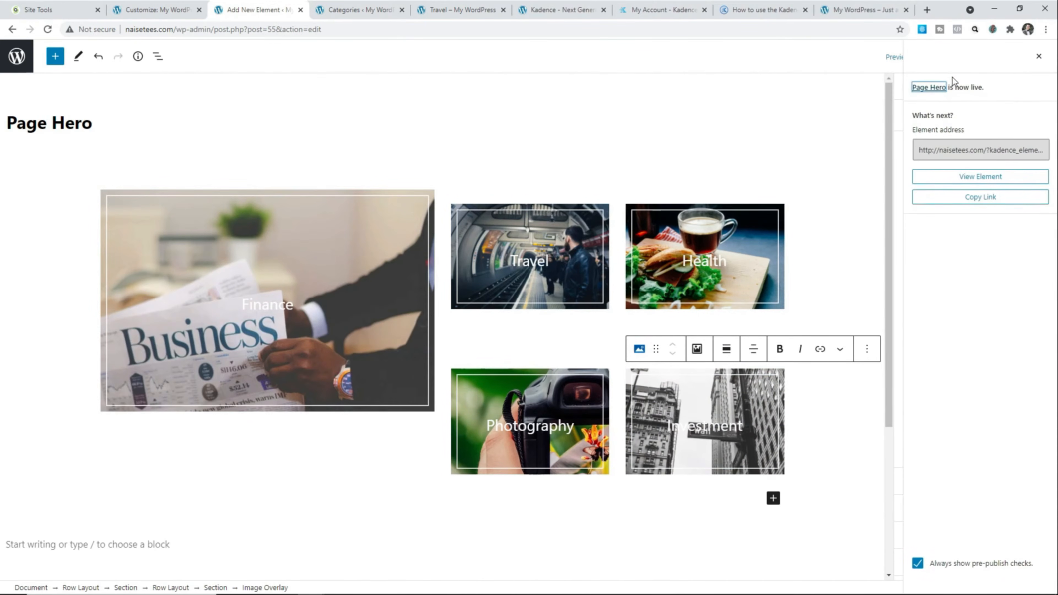
pyautogui.click(1018, 10)
pyautogui.moveTo(658, 170); pyautogui.dragTo(571, 200)
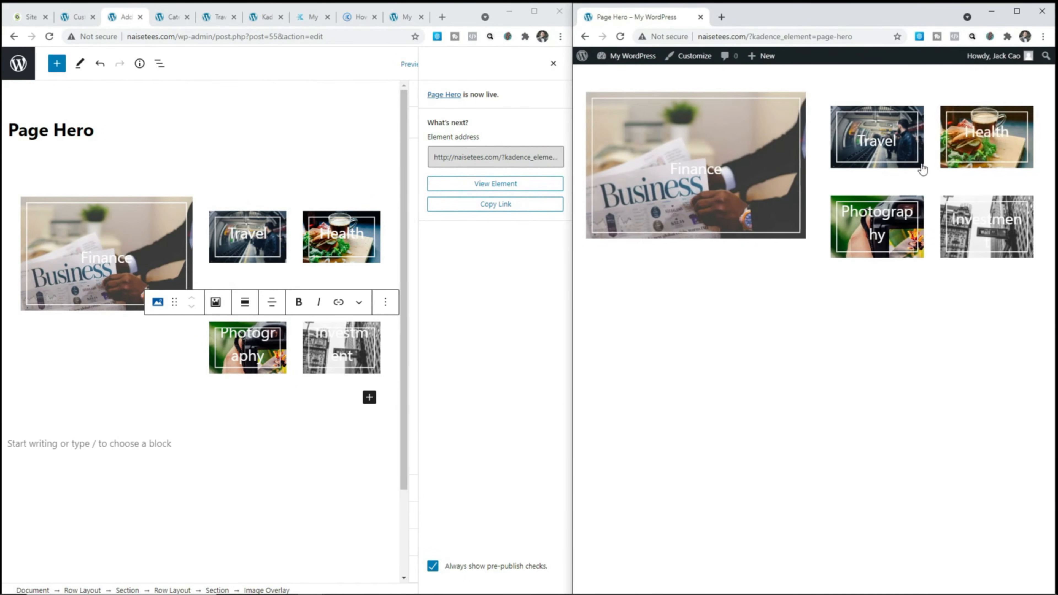
pyautogui.moveTo(571, 234); pyautogui.dragTo(154, 234)
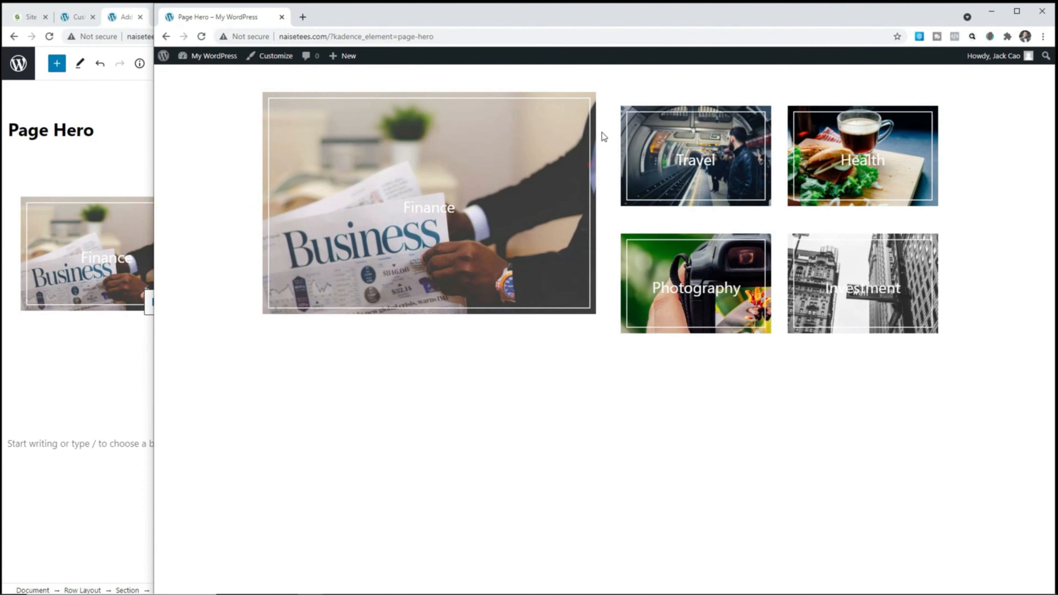
# - Return to the editor window, dismiss the publish confirmation and widen the window to show the block settings beside the layout
pyautogui.click(81, 116)
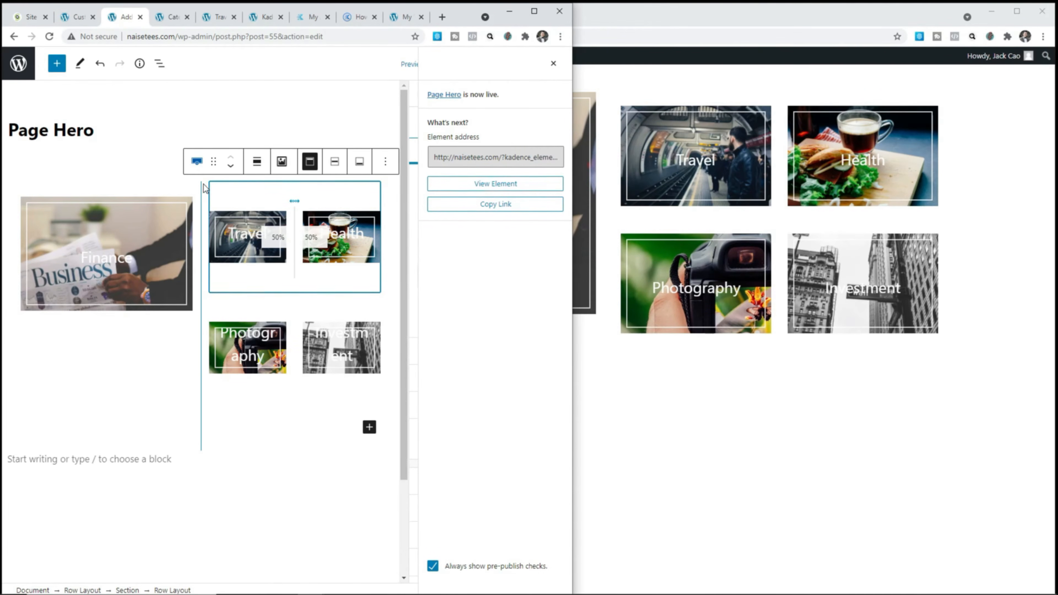
pyautogui.click(161, 217)
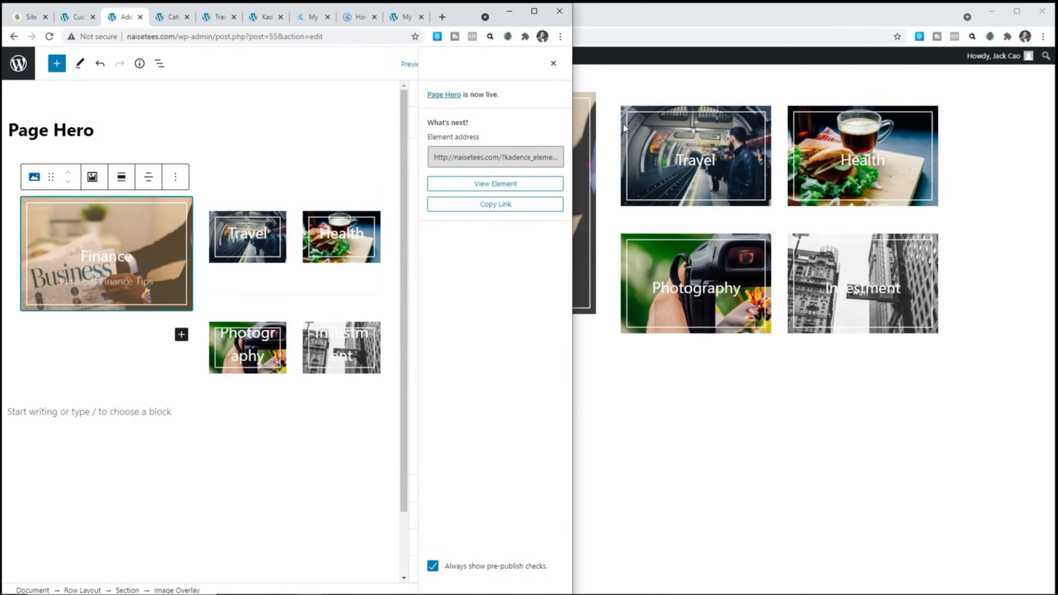
pyautogui.click(553, 64)
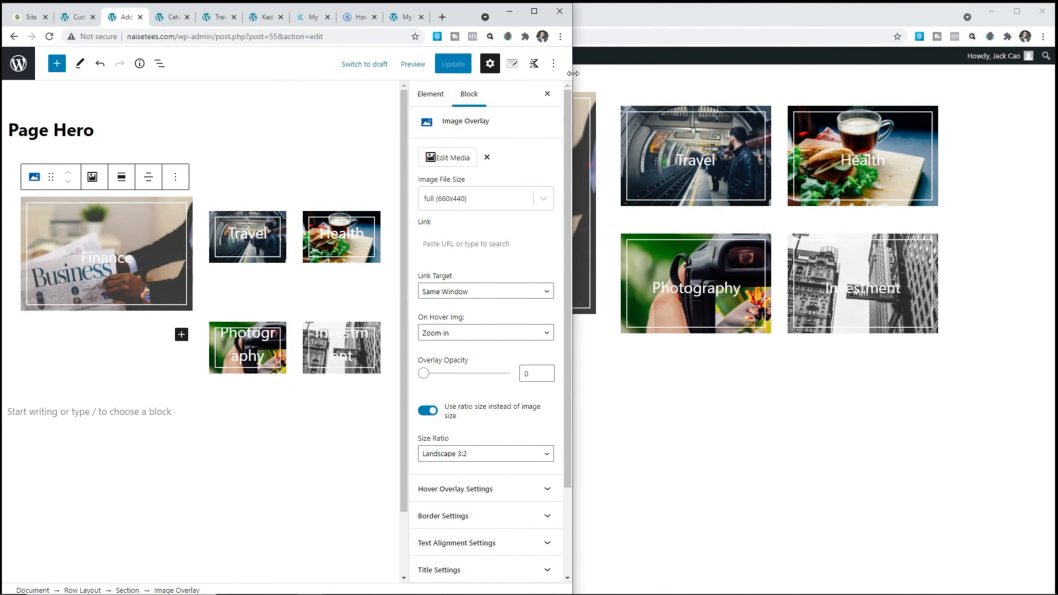
pyautogui.moveTo(572, 73); pyautogui.dragTo(865, 74)
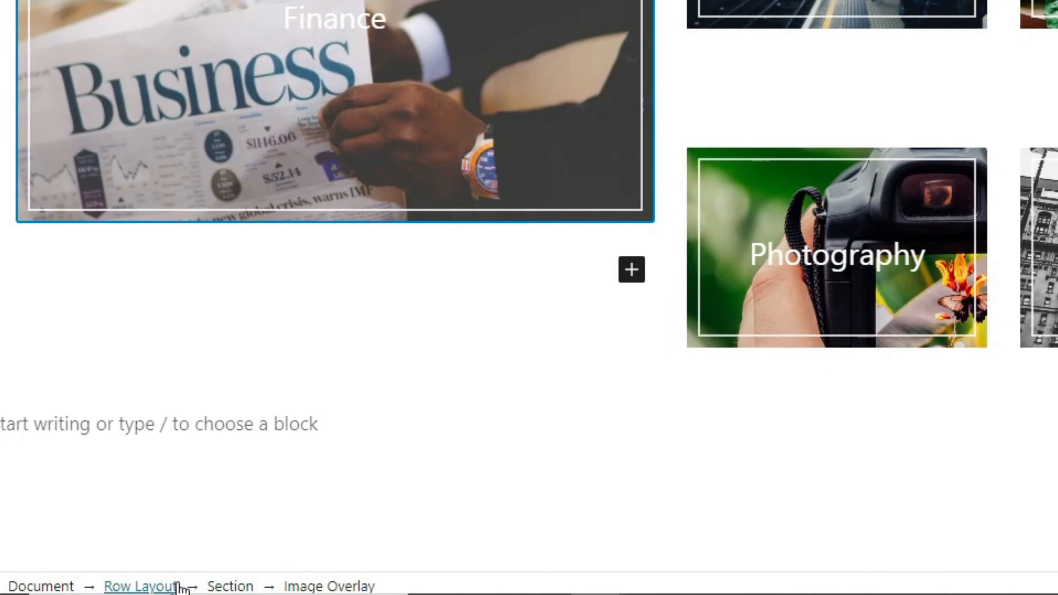
# - Give the outermost Row Layout a linked border width of 3 px on all sides
pyautogui.click(167, 586)
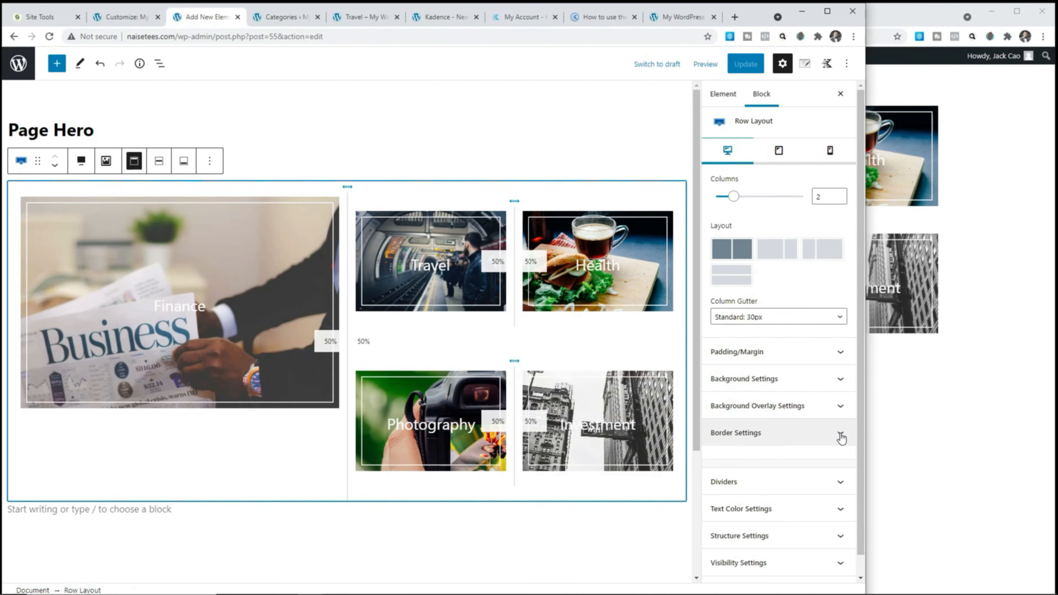
pyautogui.click(840, 435)
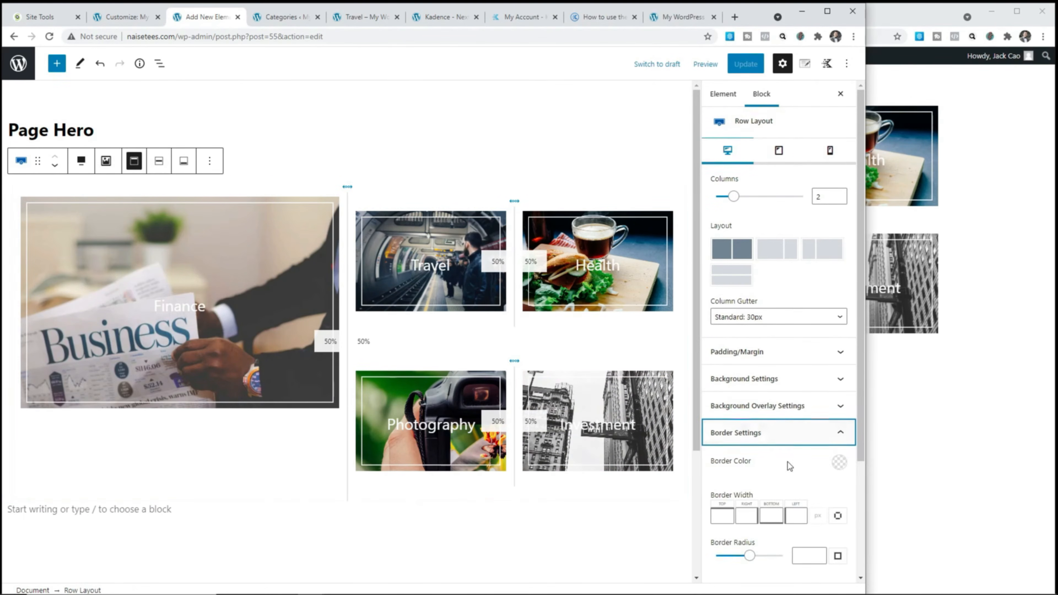
pyautogui.click(838, 514)
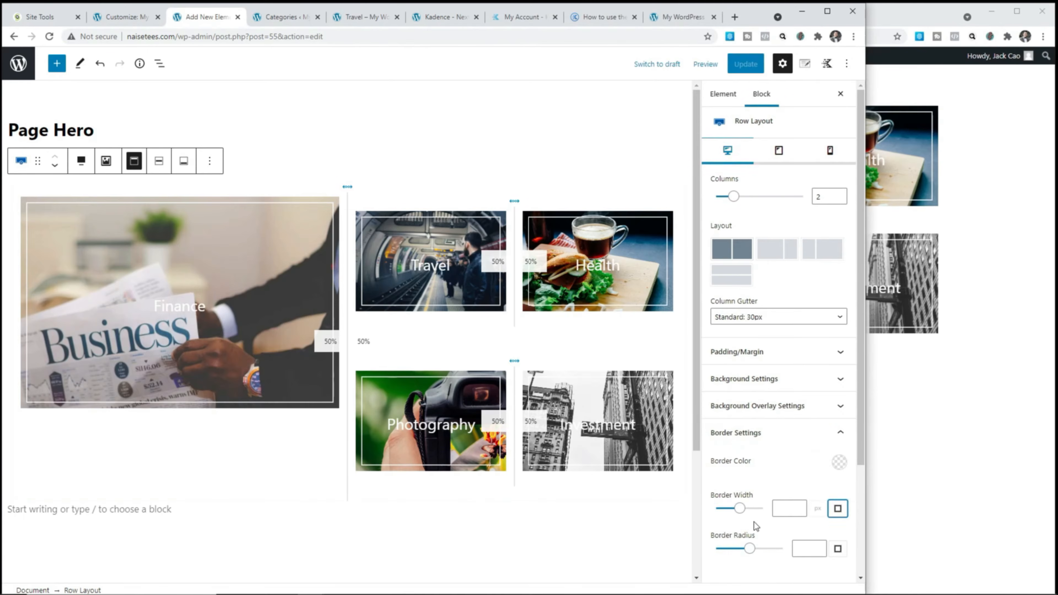
pyautogui.click(785, 508)
pyautogui.write('3')
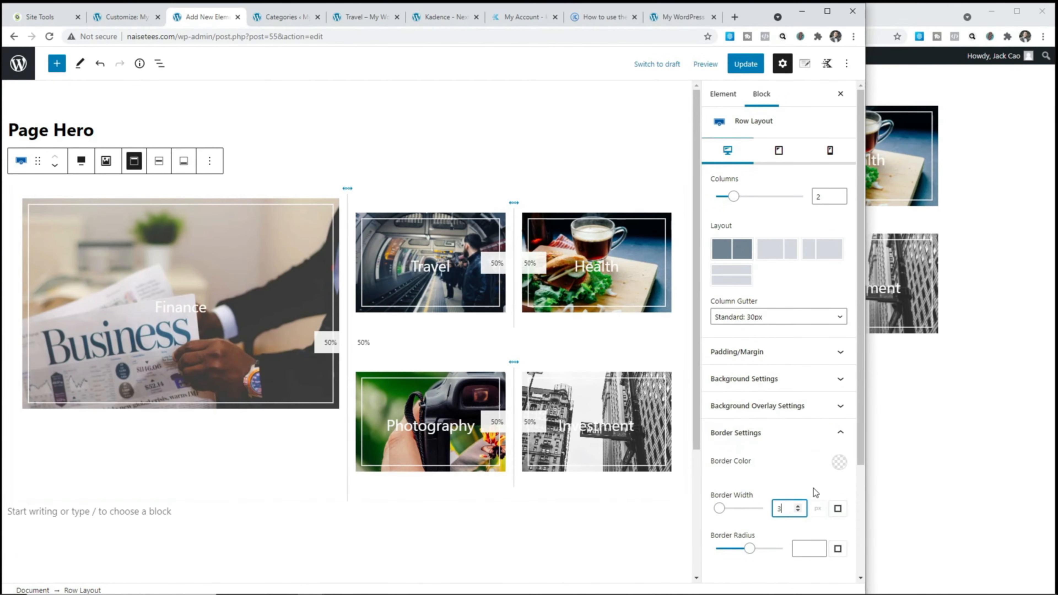
# - Set the outermost Row Layout's border color to black (hex 000000)
pyautogui.click(839, 462)
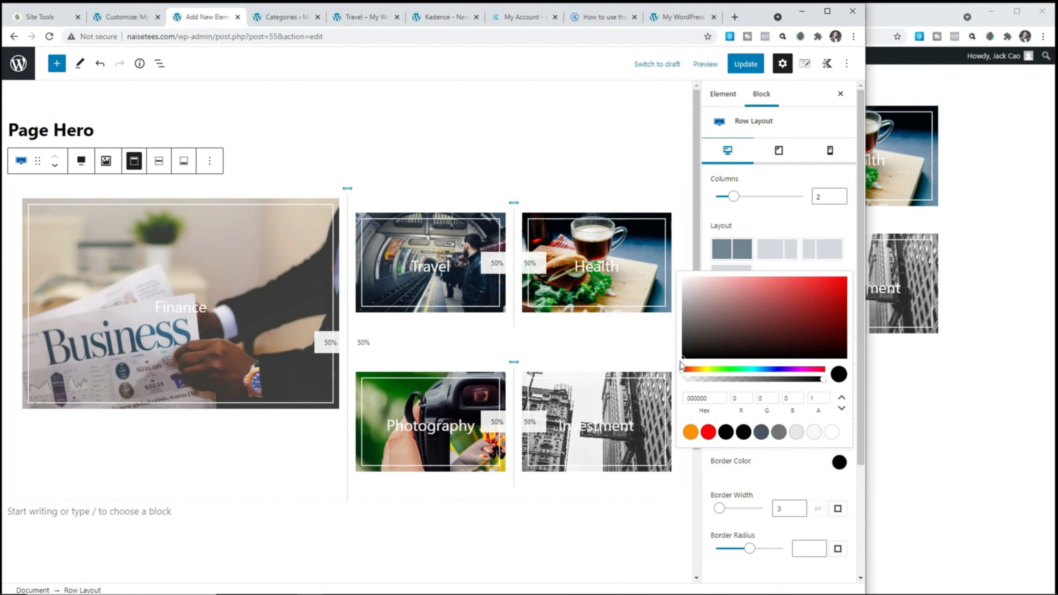
pyautogui.click(682, 366)
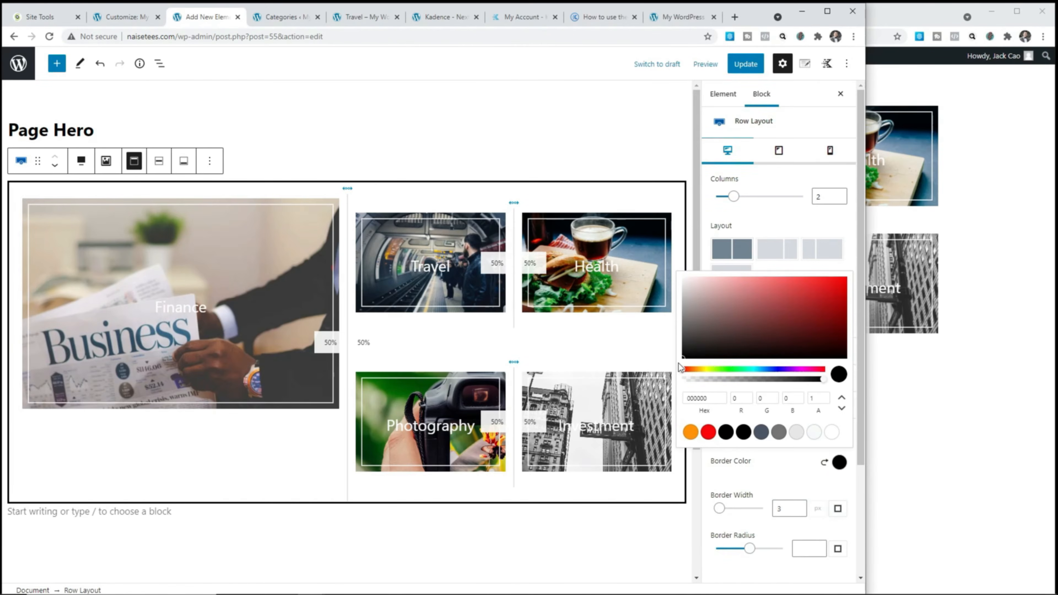
pyautogui.click(795, 475)
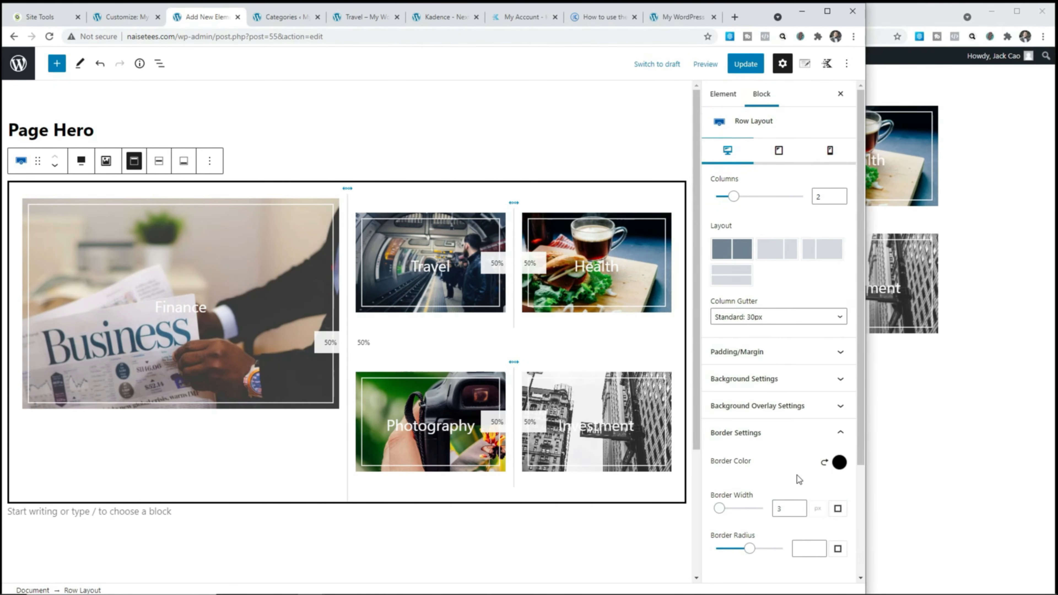
# - Set the outermost Row Layout's top and right padding to 100 px each
pyautogui.click(781, 351)
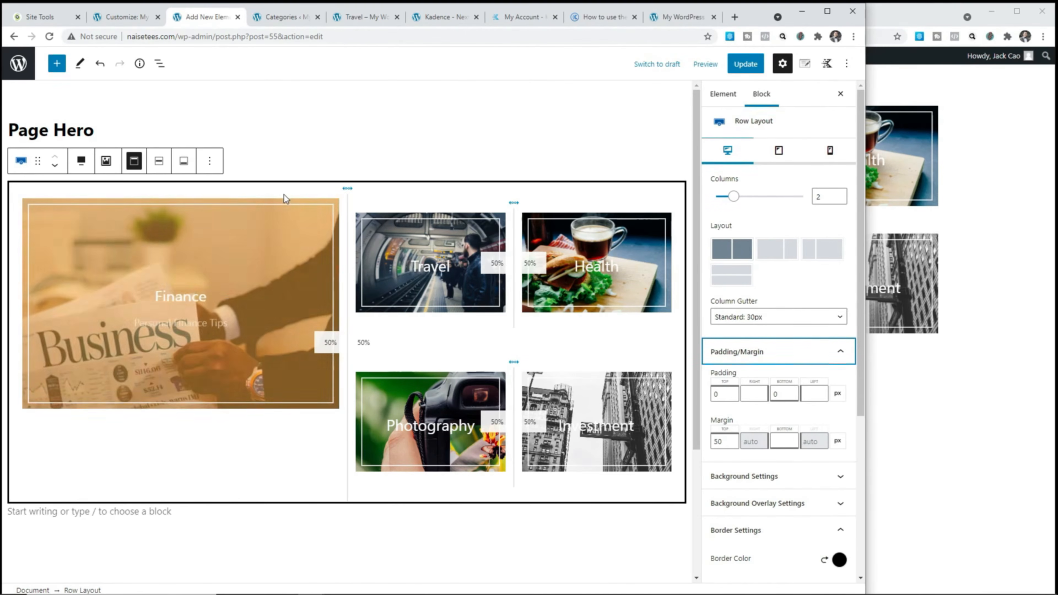
pyautogui.doubleClick(713, 395)
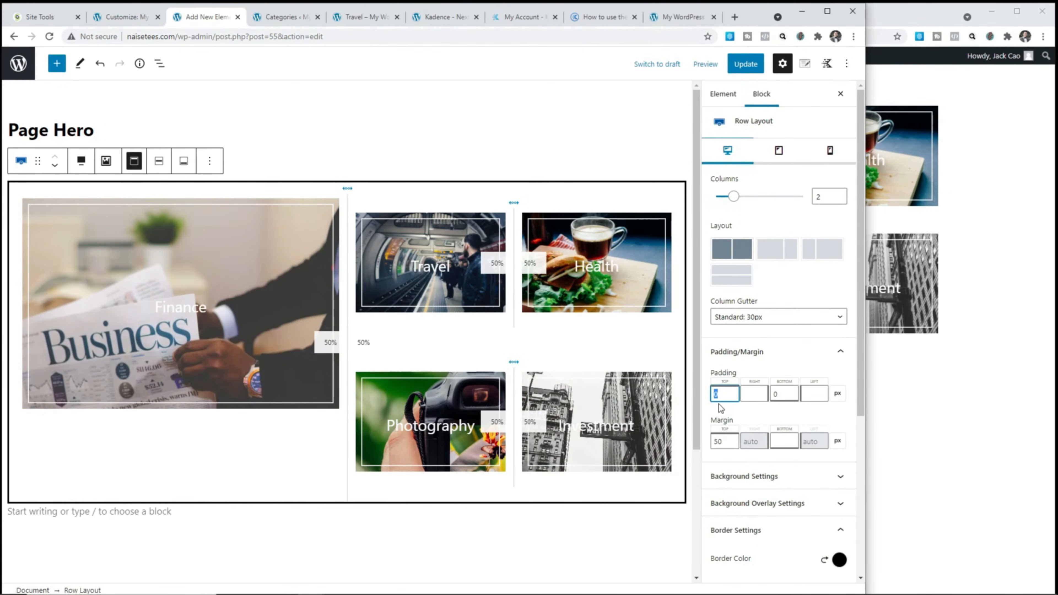
pyautogui.write('100')
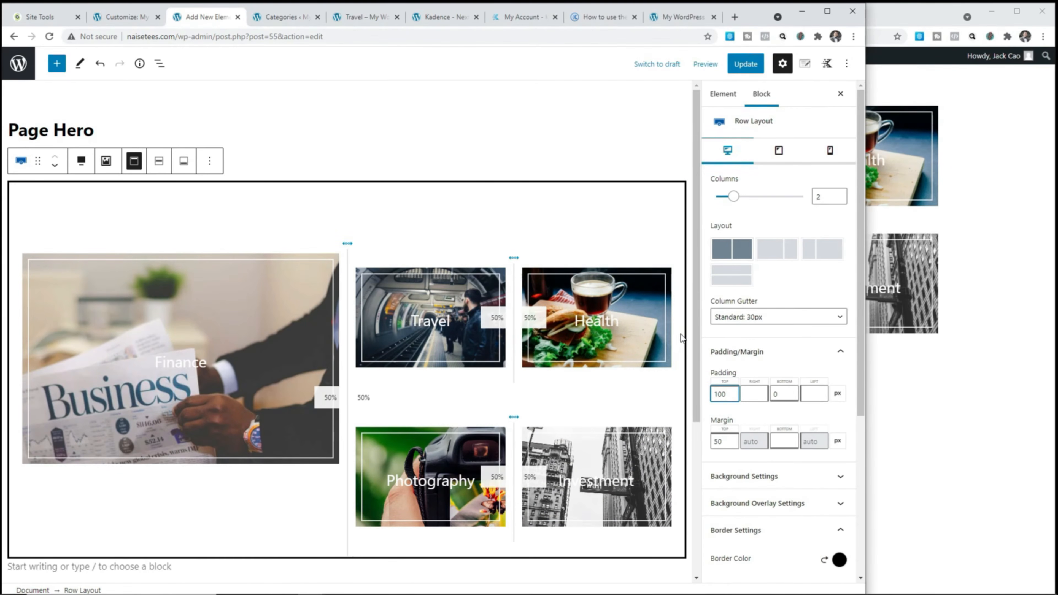
pyautogui.click(755, 395)
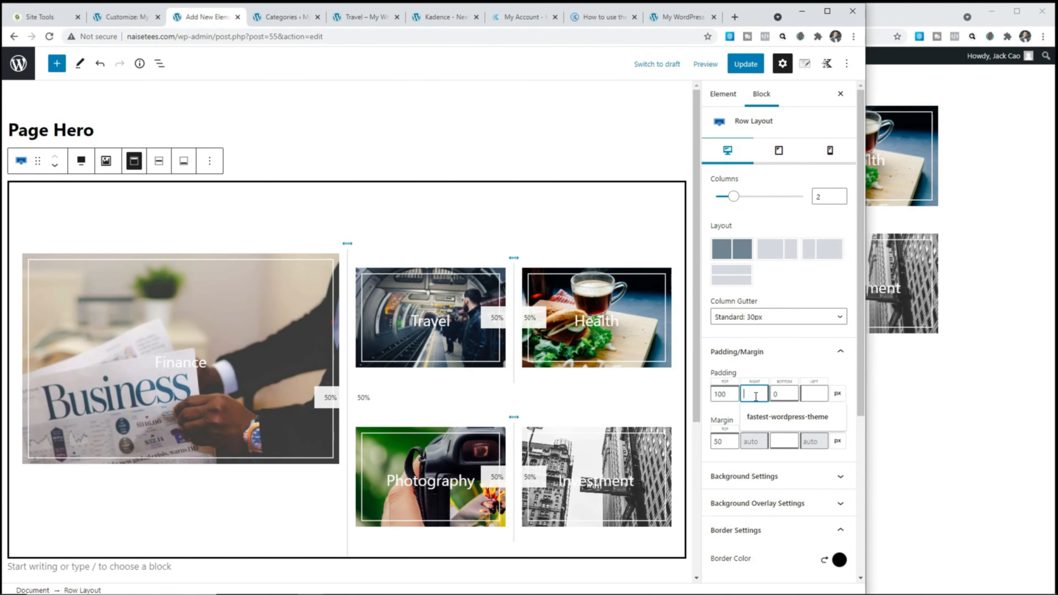
pyautogui.write('100')
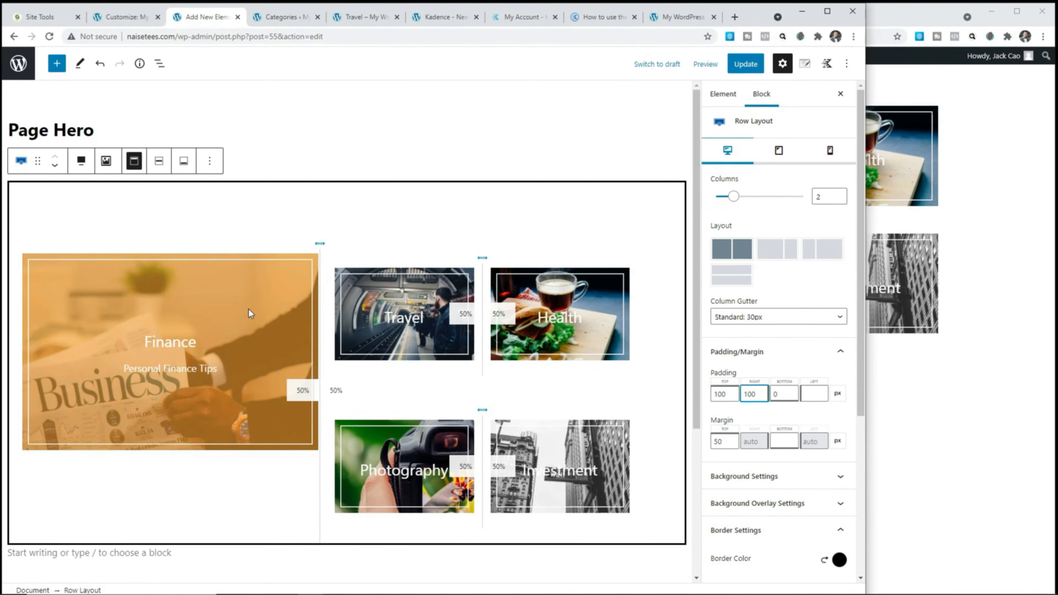
# - Give the section containing the Finance image overlay a linked 3 px border on all sides in black
pyautogui.click(248, 309)
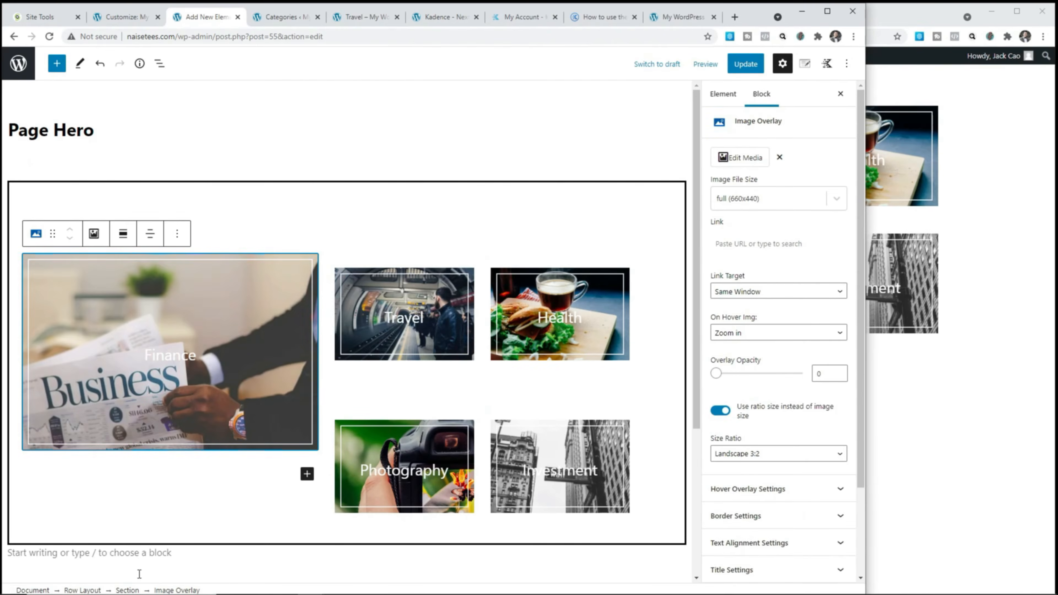
pyautogui.click(139, 590)
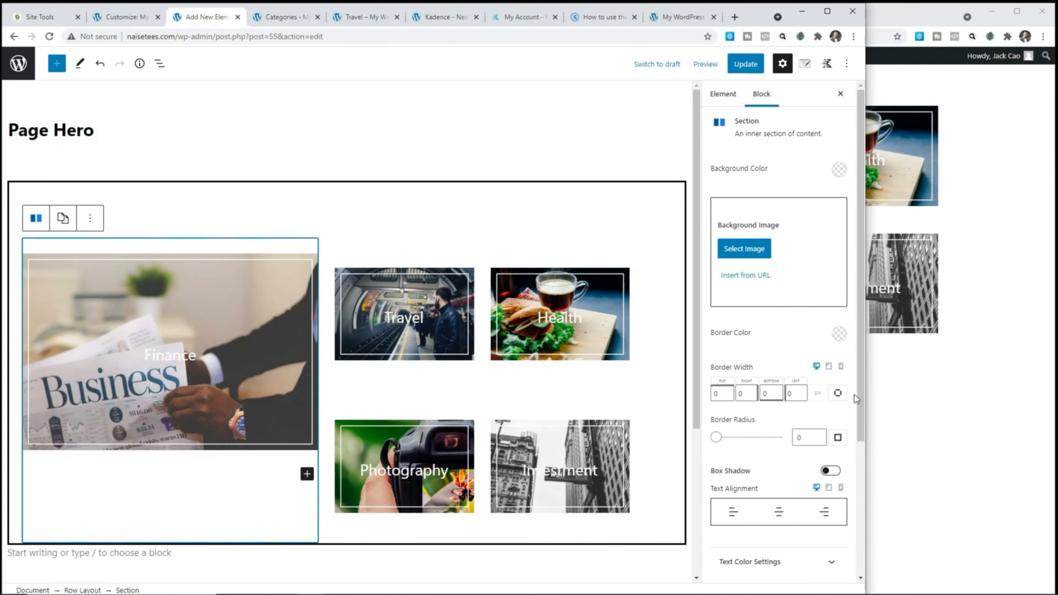
pyautogui.click(838, 392)
pyautogui.doubleClick(775, 385)
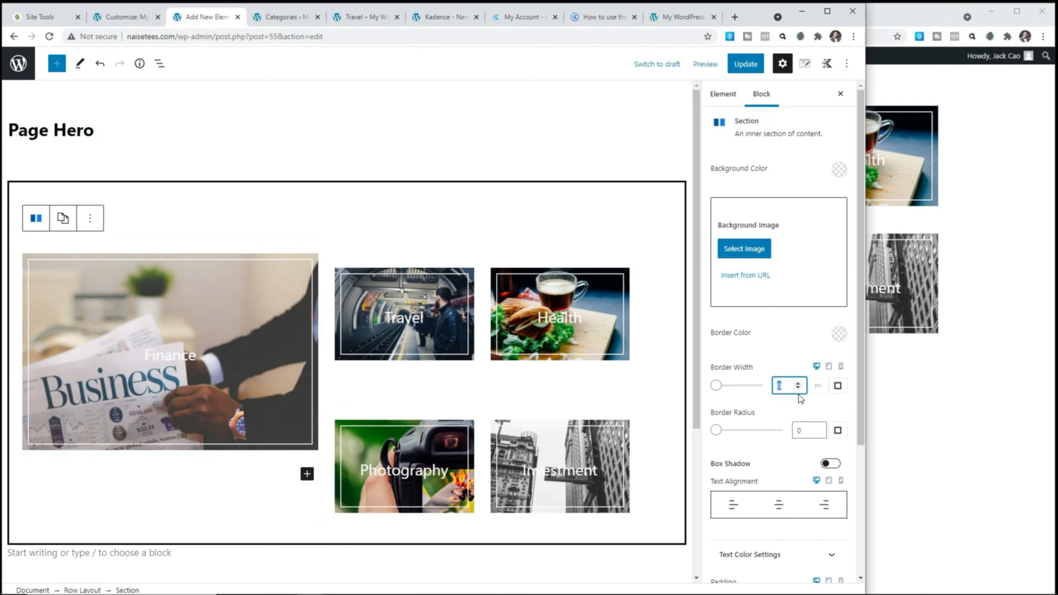
pyautogui.write('3')
pyautogui.click(838, 337)
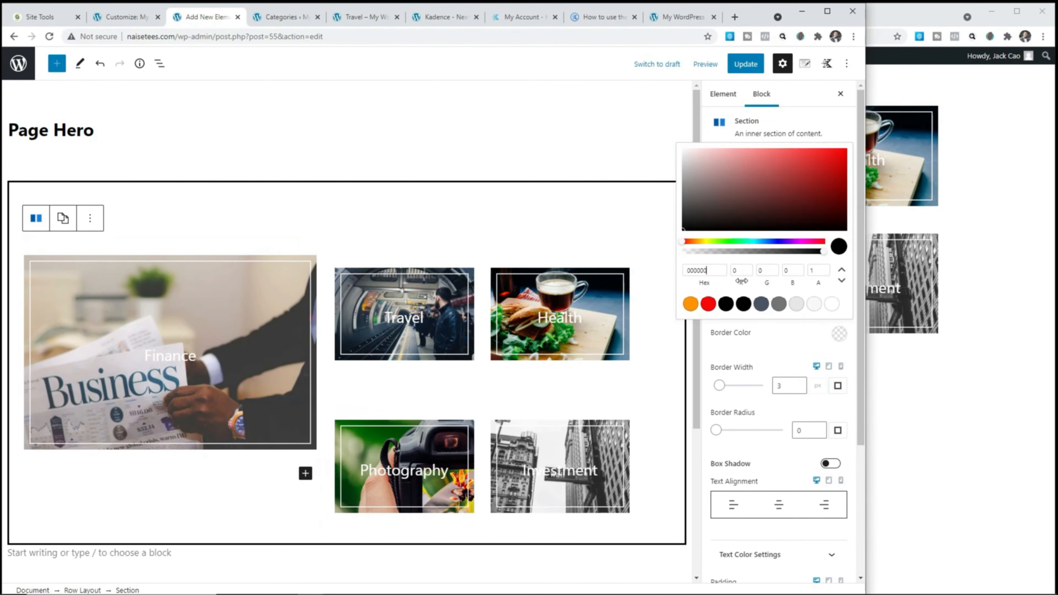
pyautogui.click(743, 304)
pyautogui.click(779, 354)
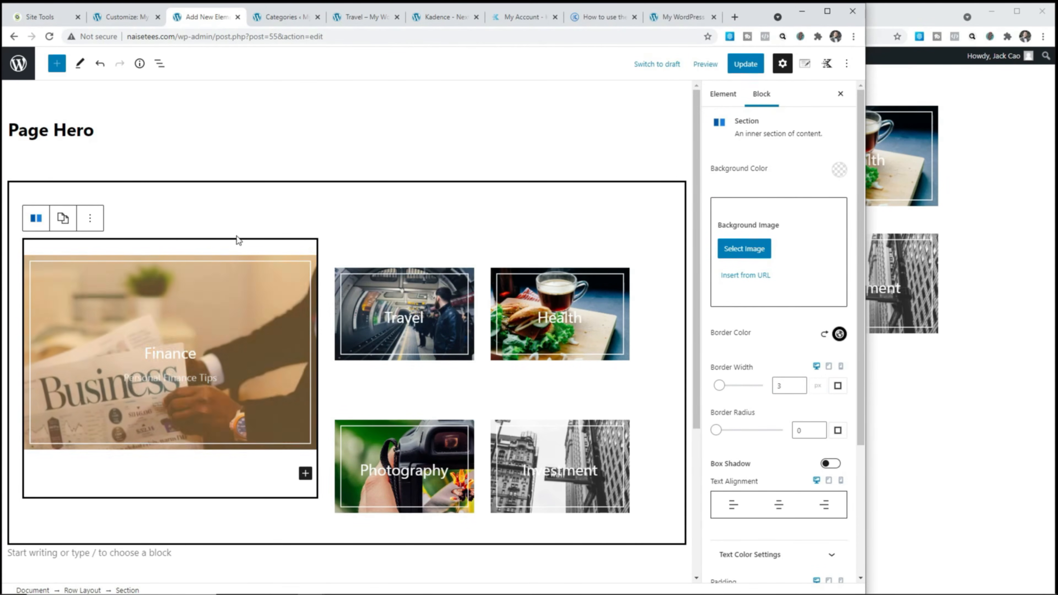
# - Set the Finance section's top padding and top margin to 100 px each
pyautogui.scroll(-5, 801, 366)
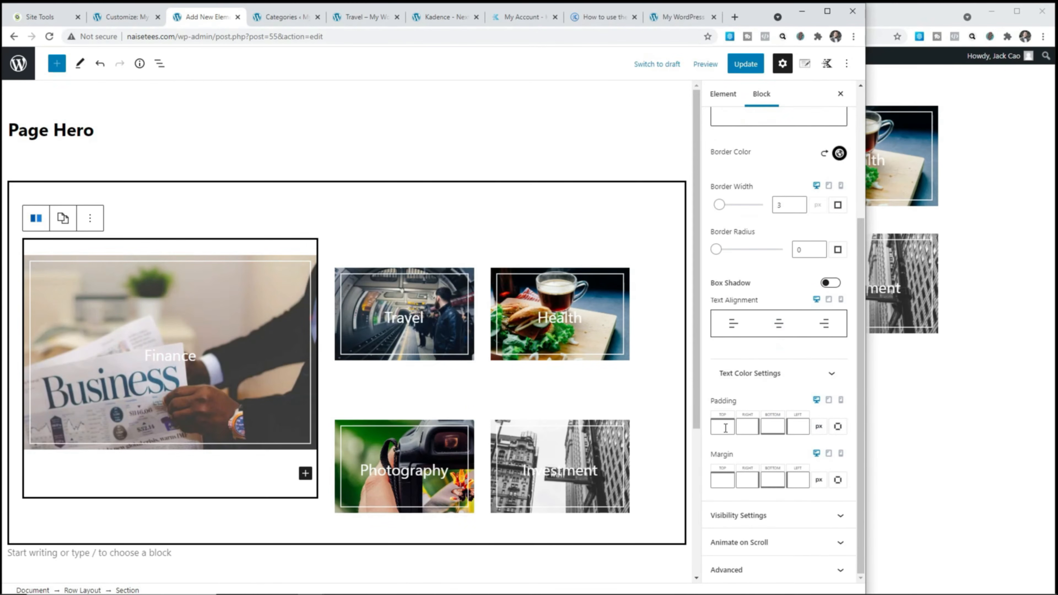
pyautogui.click(726, 425)
pyautogui.write('100')
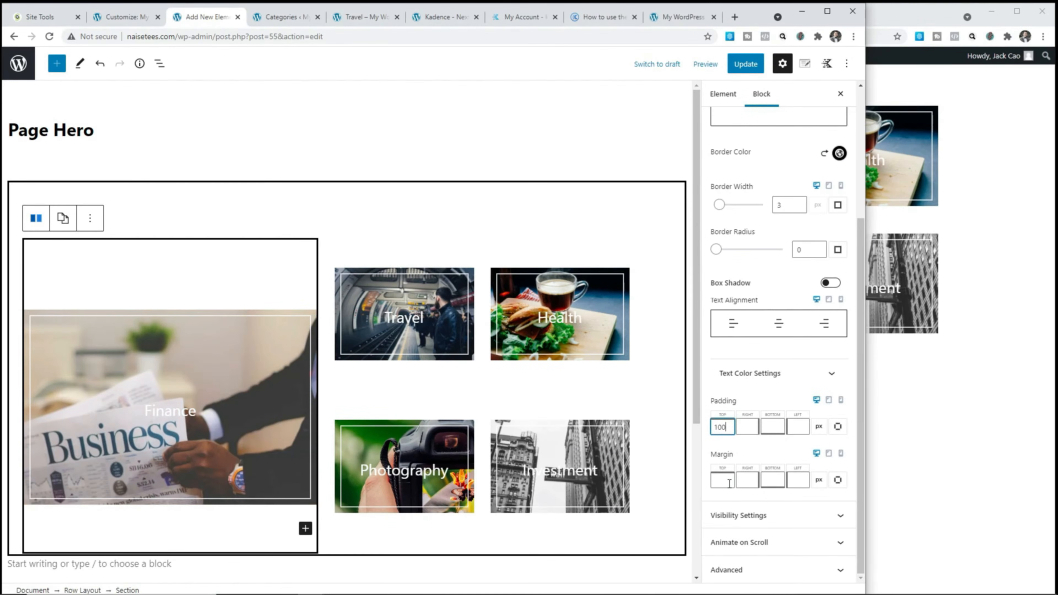
pyautogui.click(729, 483)
pyautogui.write('100')
pyautogui.scroll(-2, 411, 365)
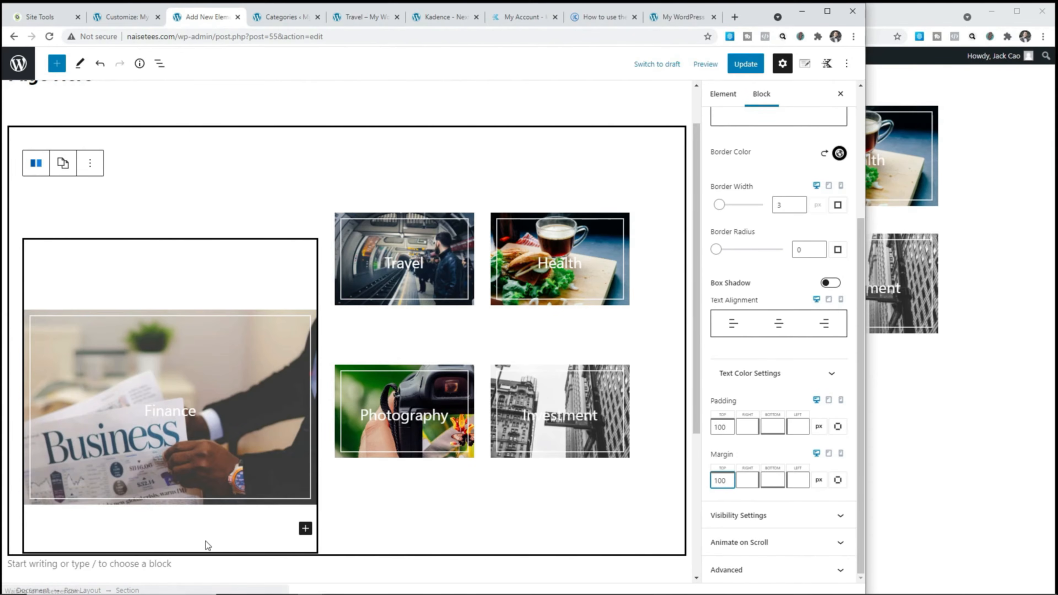
# - Try a top margin of 150 px and of -50 px on the outermost Row Layout
pyautogui.click(74, 591)
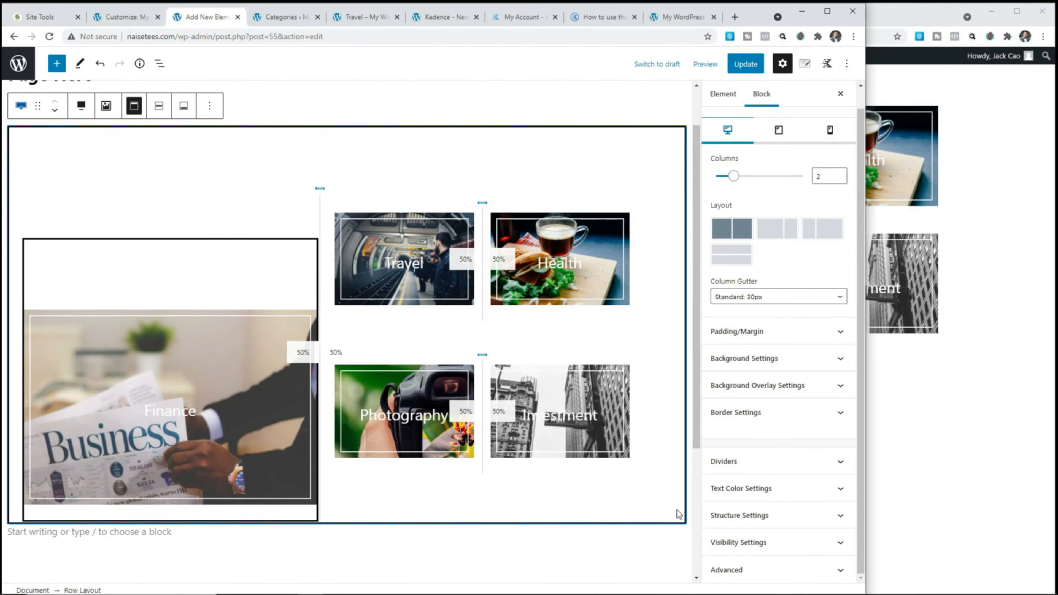
pyautogui.click(811, 337)
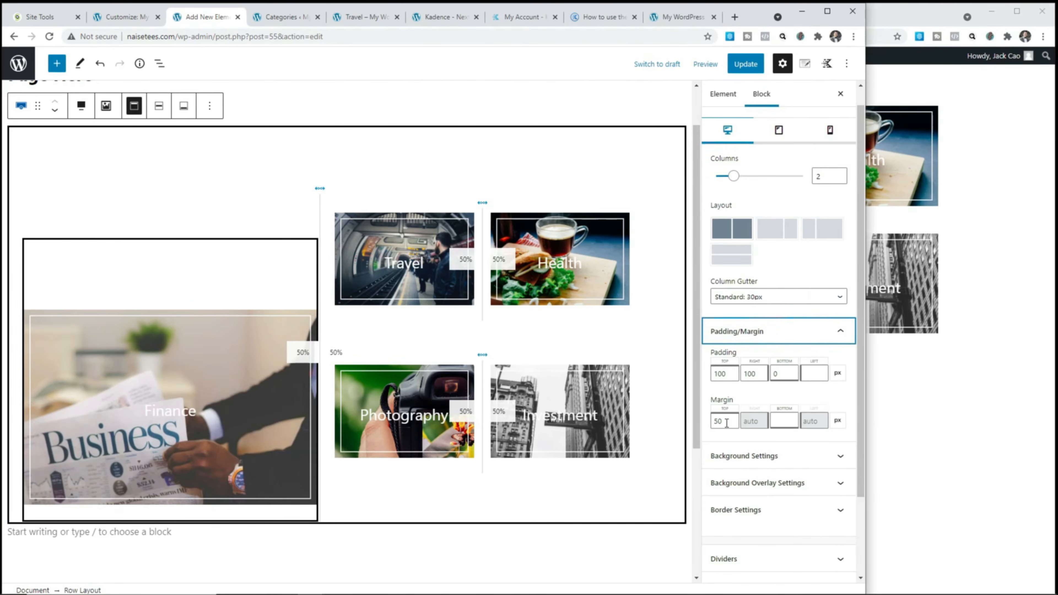
pyautogui.moveTo(725, 421); pyautogui.dragTo(712, 421)
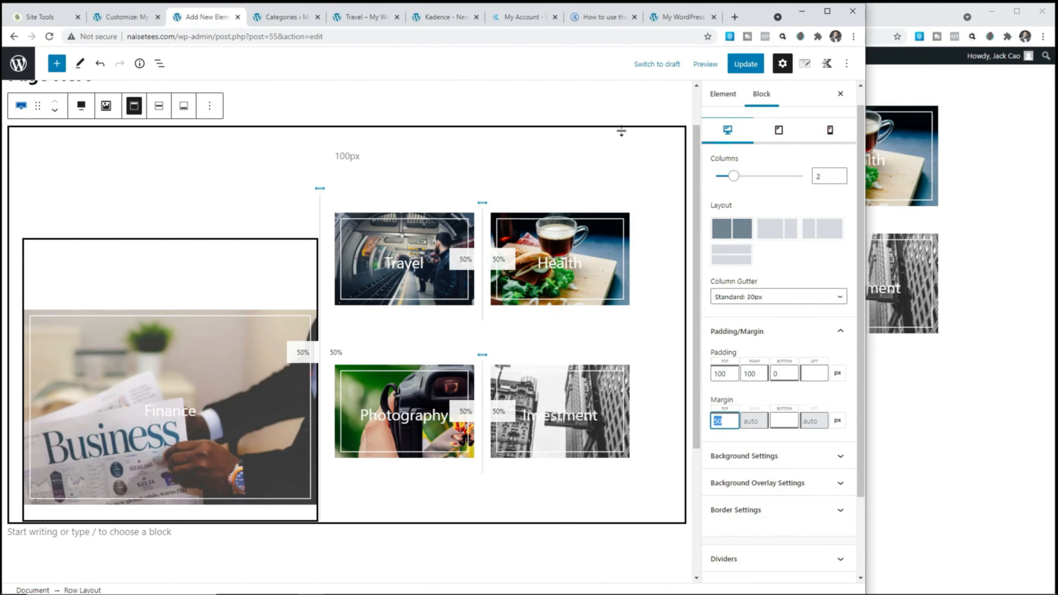
pyautogui.write('150')
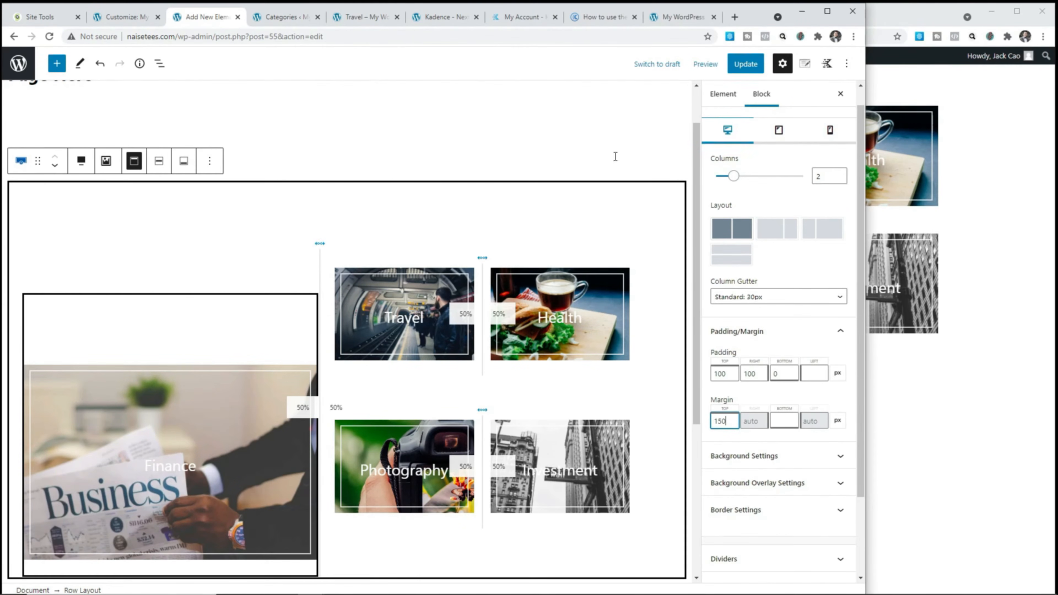
pyautogui.doubleClick(715, 420)
pyautogui.write('50')
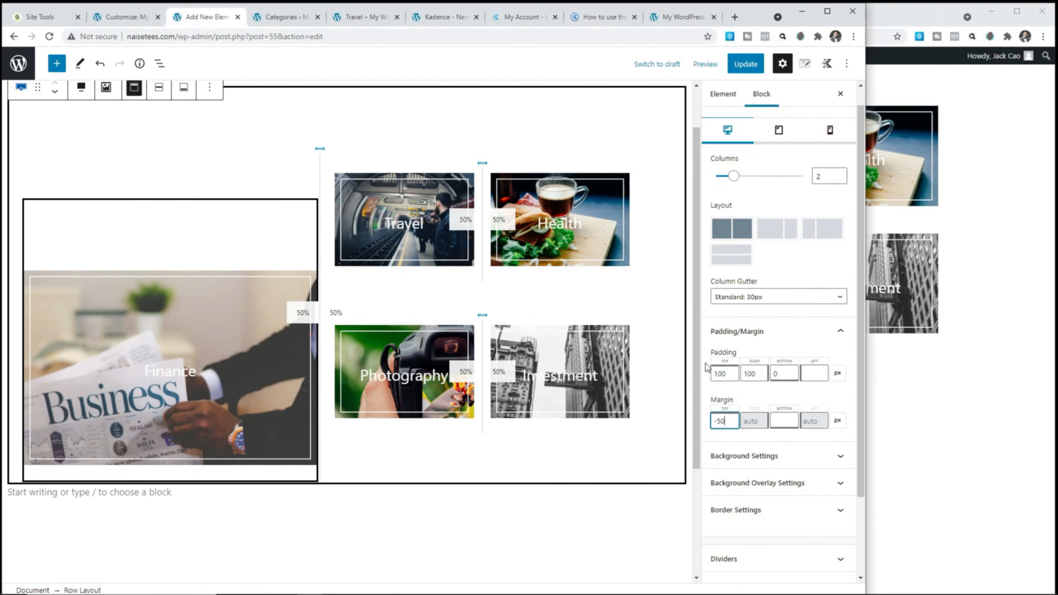
# - Set the outermost Row Layout's top margin to 50 px and its top and right padding to 0
pyautogui.moveTo(730, 421); pyautogui.dragTo(712, 414)
pyautogui.write('0')
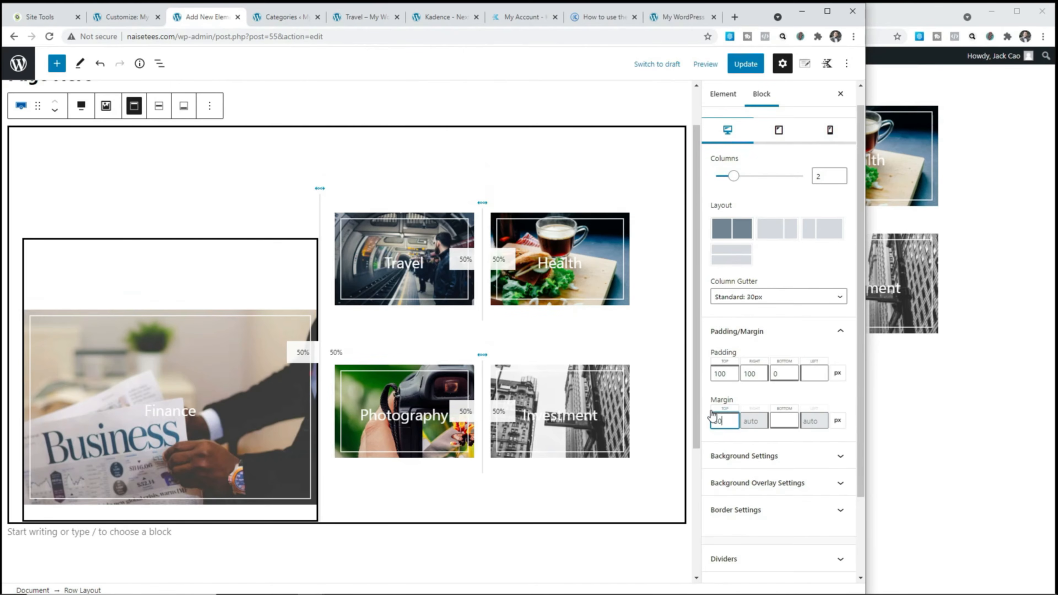
pyautogui.moveTo(726, 373)
pyautogui.mouseDown()
pyautogui.moveTo(712, 375)
pyautogui.moveTo(740, 377)
pyautogui.mouseUp()
pyautogui.write('00')
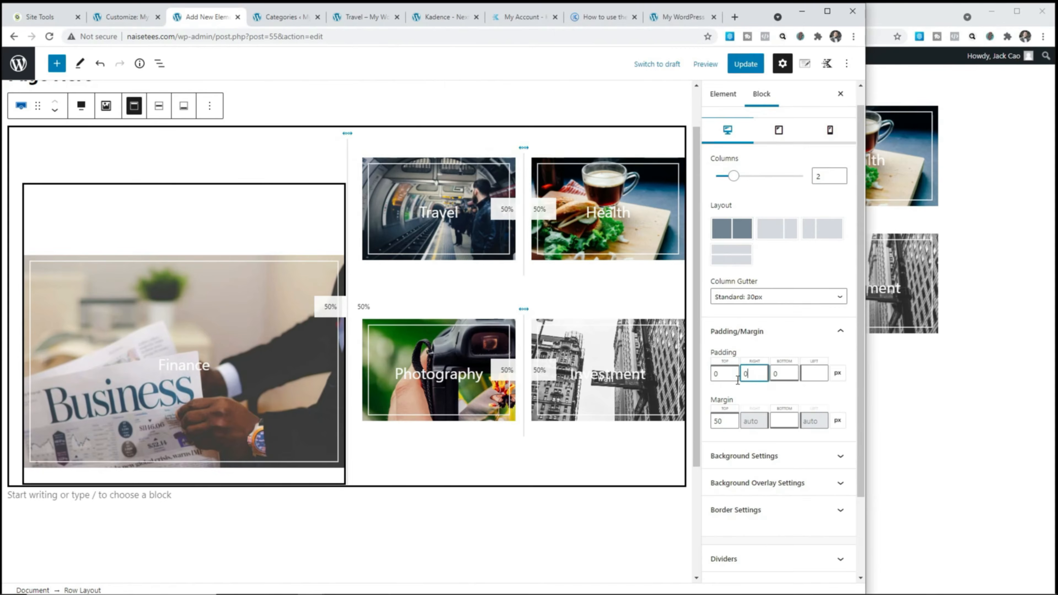
# - Clear the border width of the outermost Row Layout
pyautogui.click(839, 509)
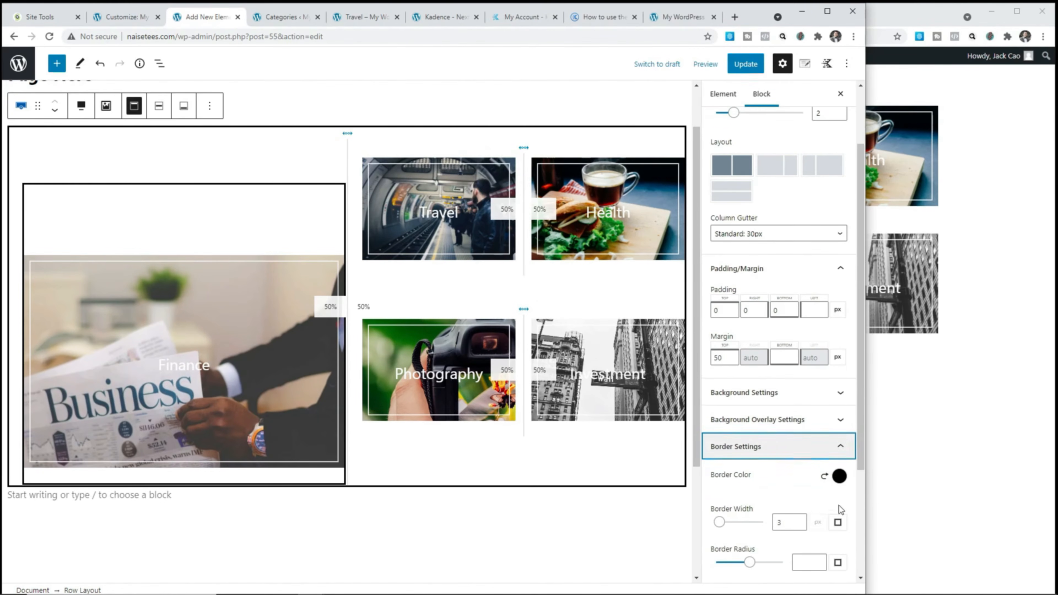
pyautogui.moveTo(796, 521); pyautogui.dragTo(763, 526)
pyautogui.write('1')
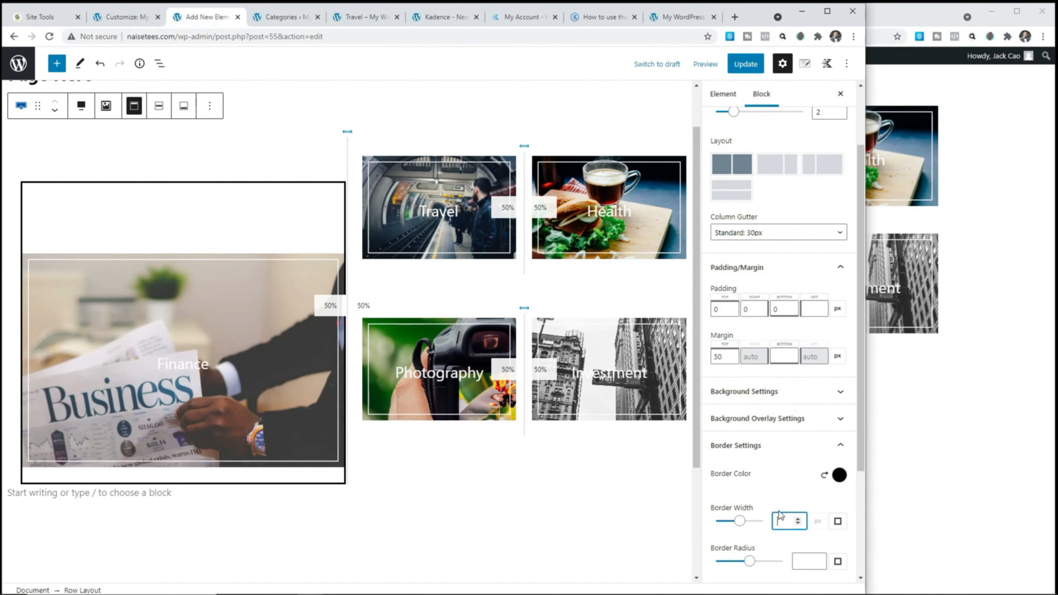
# - Clear the border width of the section containing the Finance image overlay
pyautogui.click(214, 214)
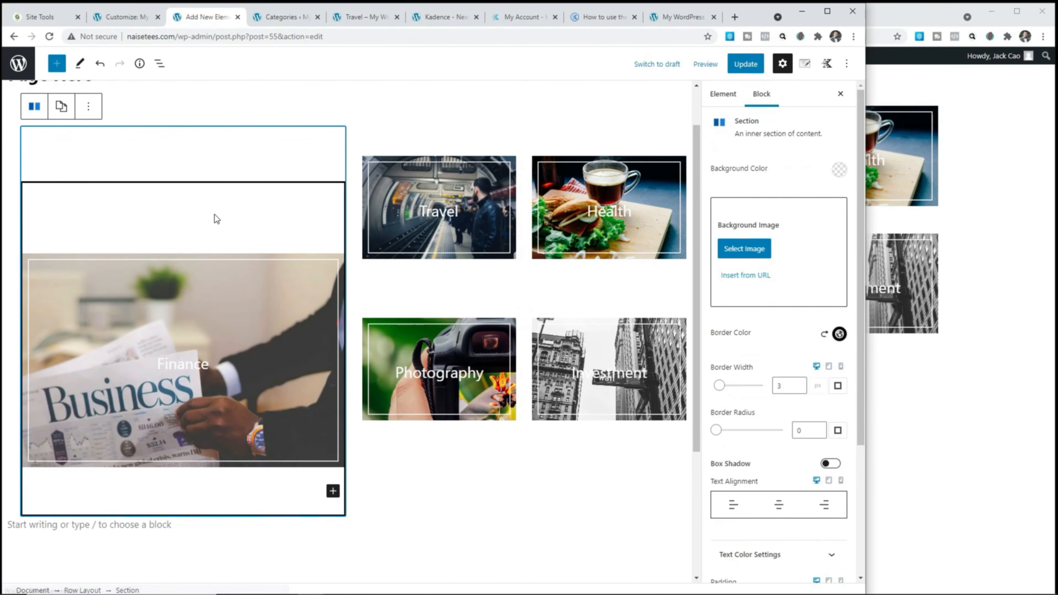
pyautogui.doubleClick(791, 385)
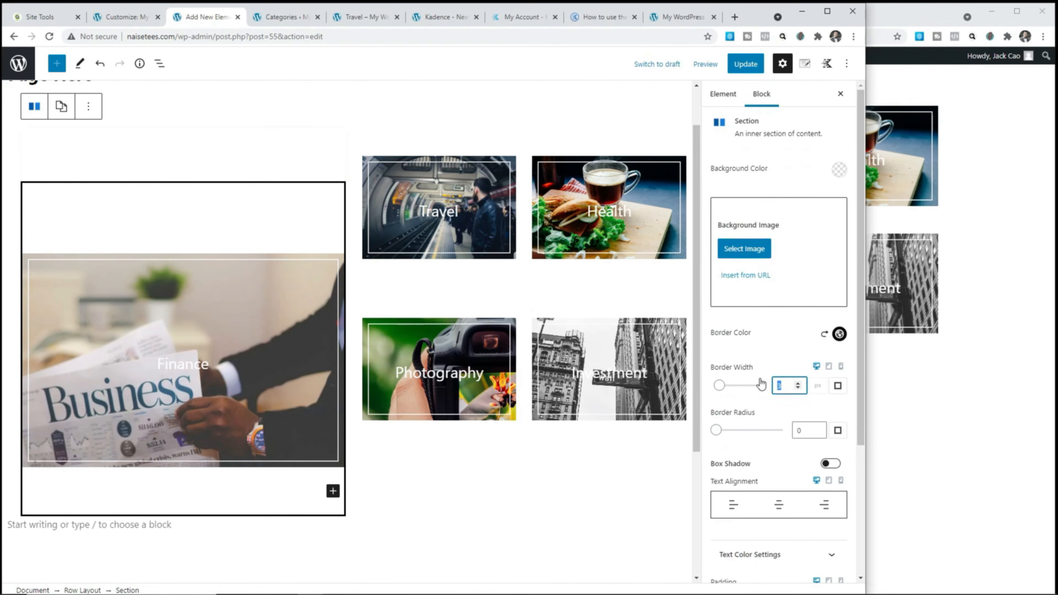
pyautogui.press('BackSpace')
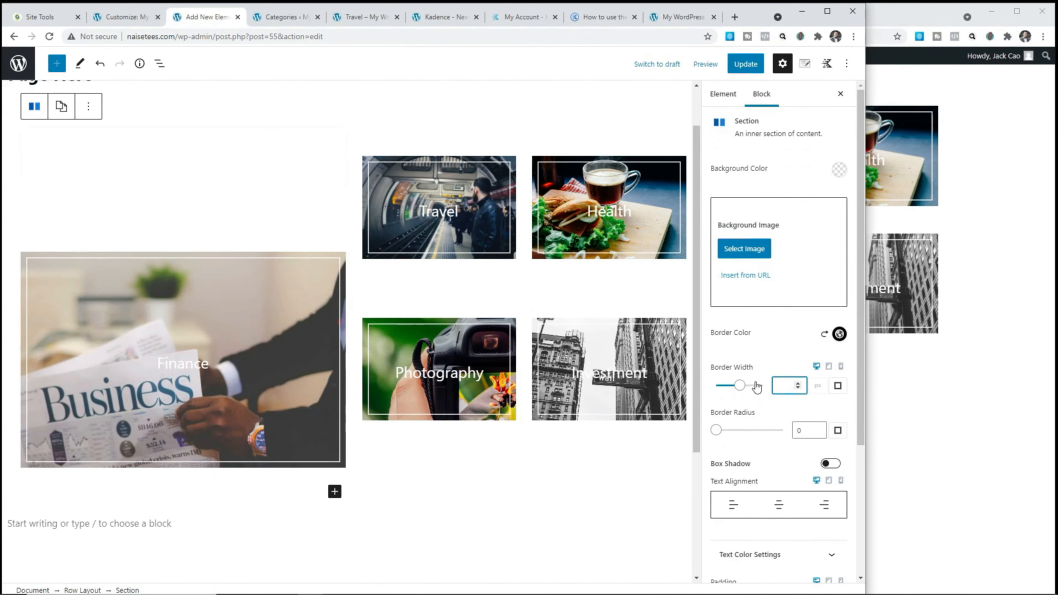
# - Set the Finance section's top padding and top margin to 0
pyautogui.scroll(-4, 756, 387)
pyautogui.doubleClick(713, 425)
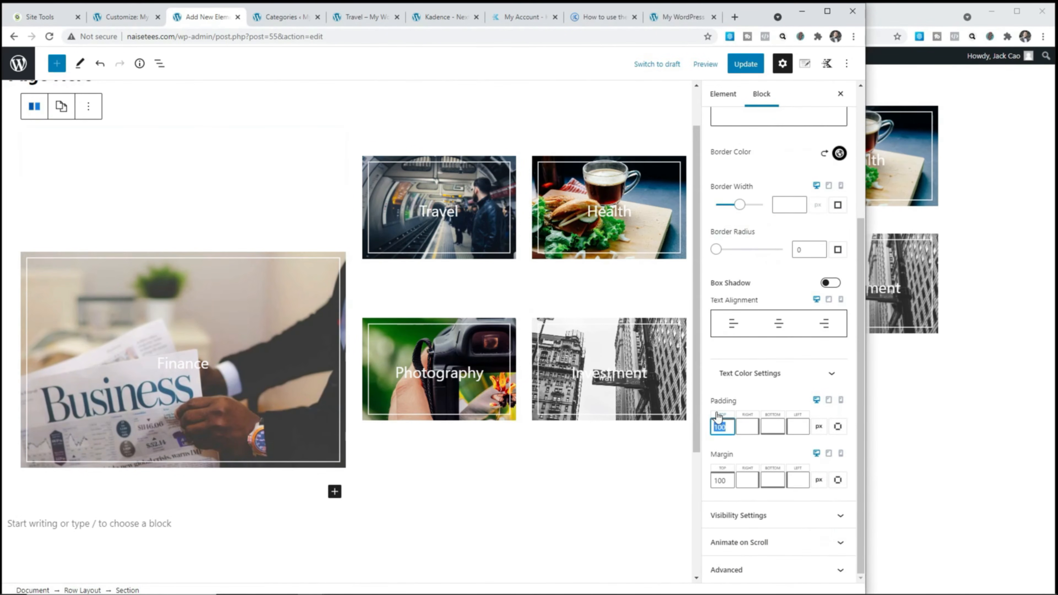
pyautogui.write('0')
pyautogui.click(726, 480)
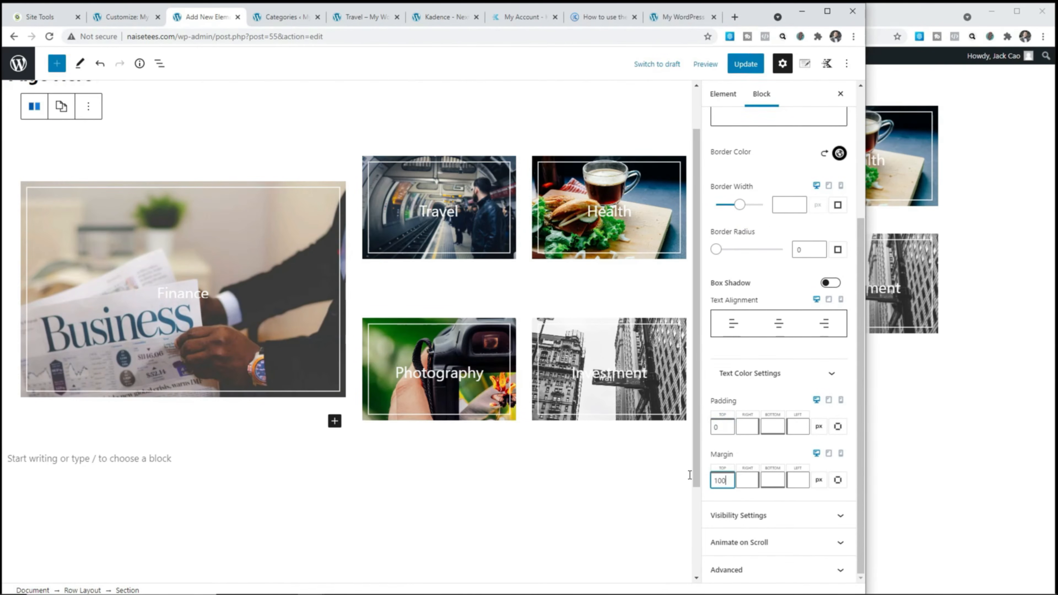
pyautogui.doubleClick(727, 480)
pyautogui.write('0')
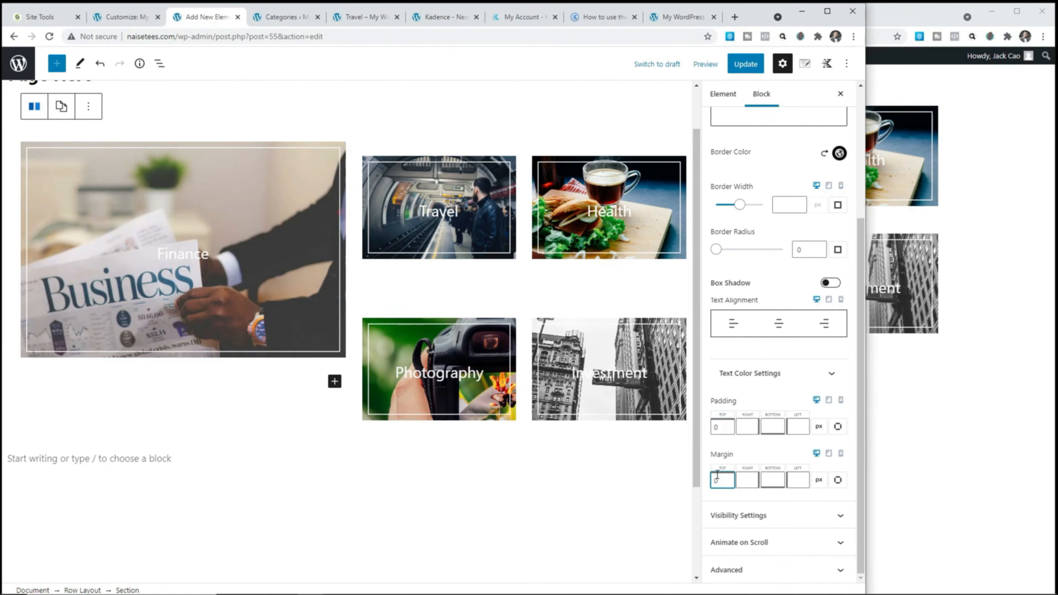
# - Set the top and bottom padding of the Row Layout holding the Travel and Health overlays to 0
pyautogui.click(476, 157)
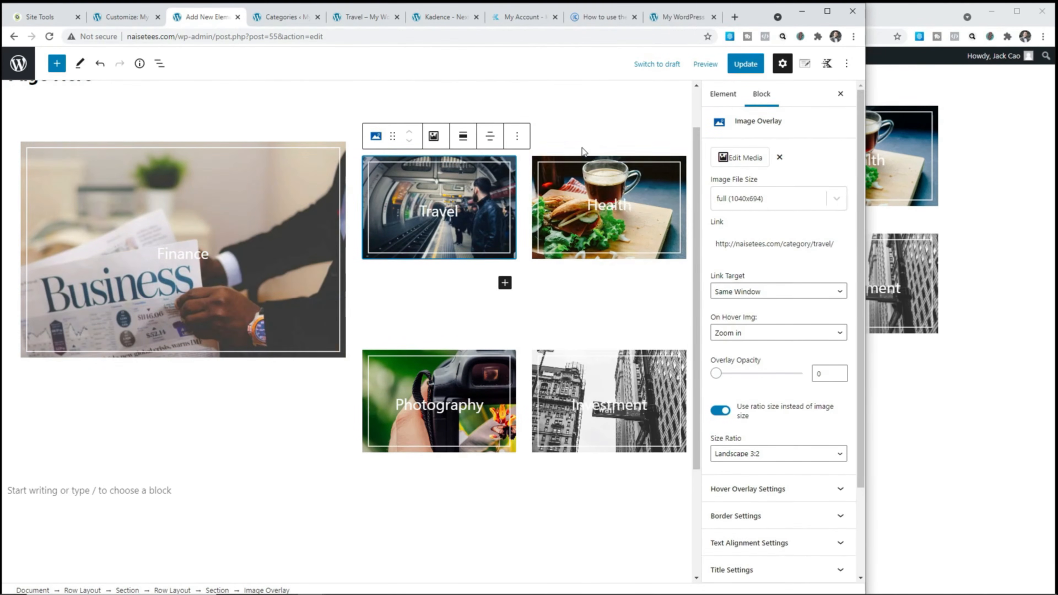
pyautogui.click(608, 127)
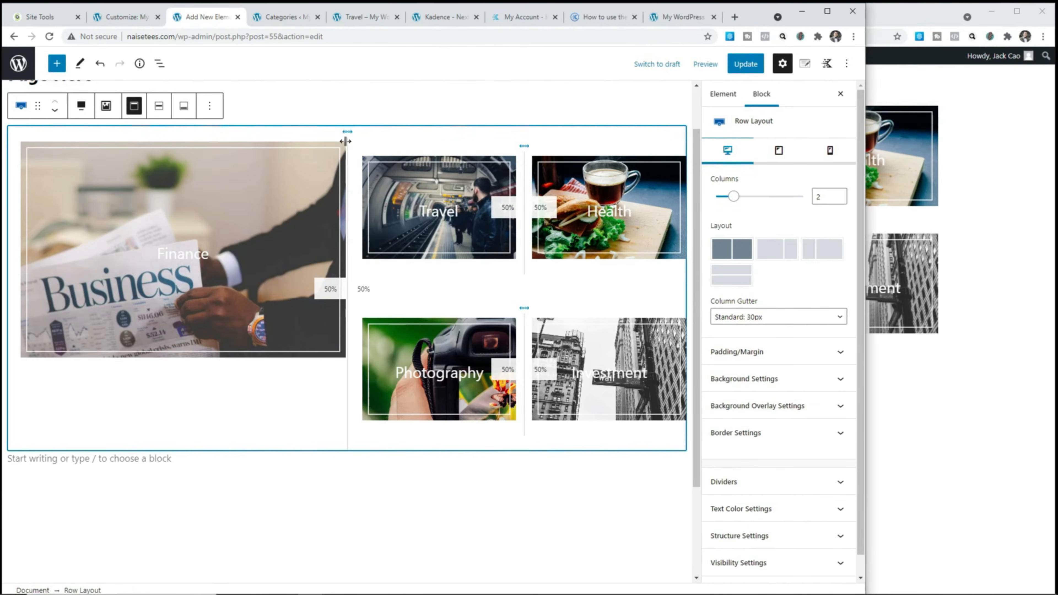
pyautogui.click(470, 169)
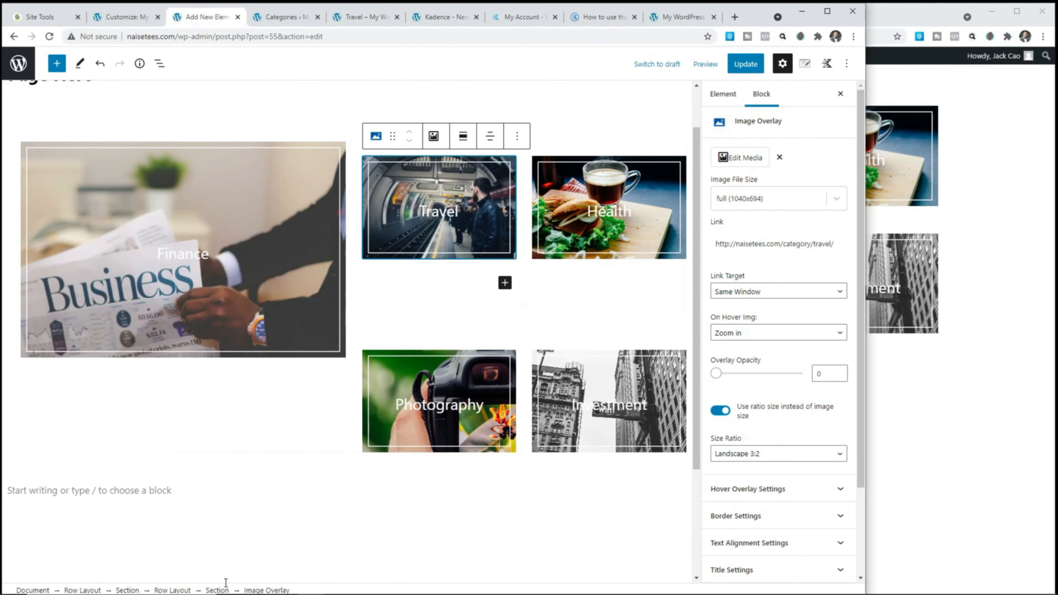
pyautogui.click(187, 589)
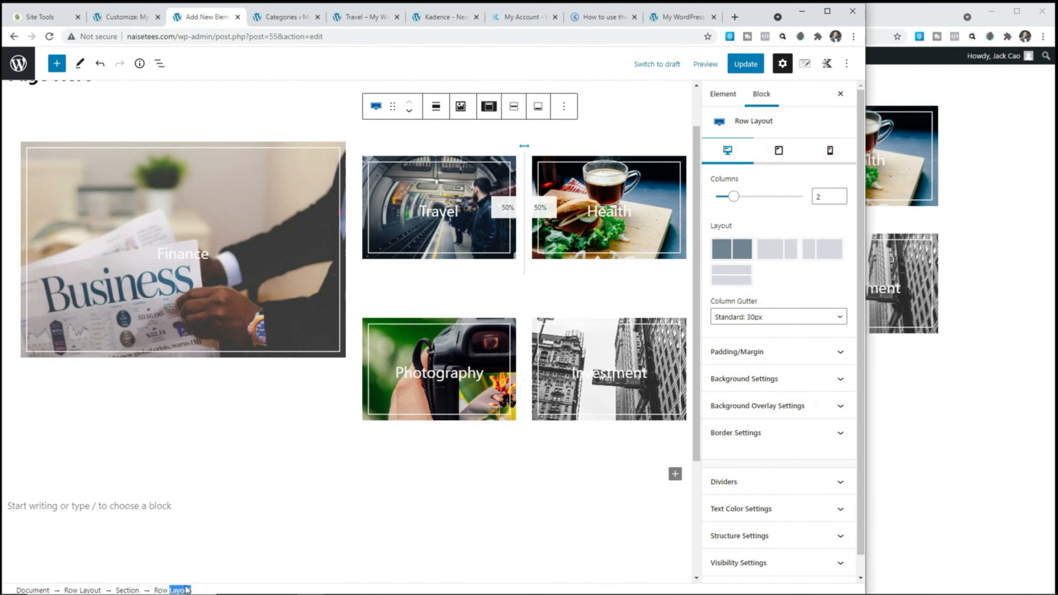
pyautogui.click(732, 352)
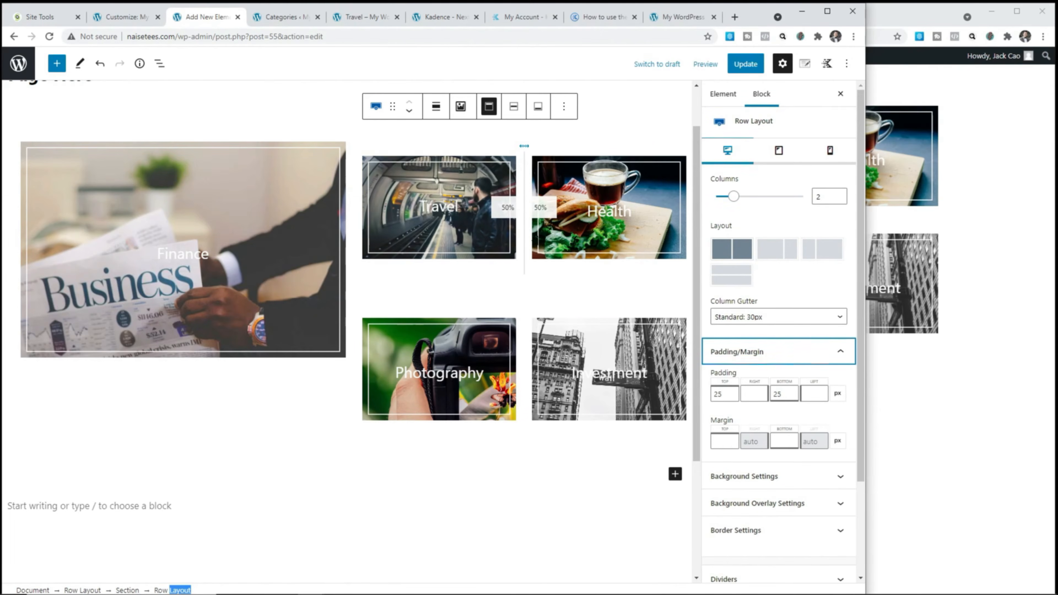
pyautogui.doubleClick(712, 394)
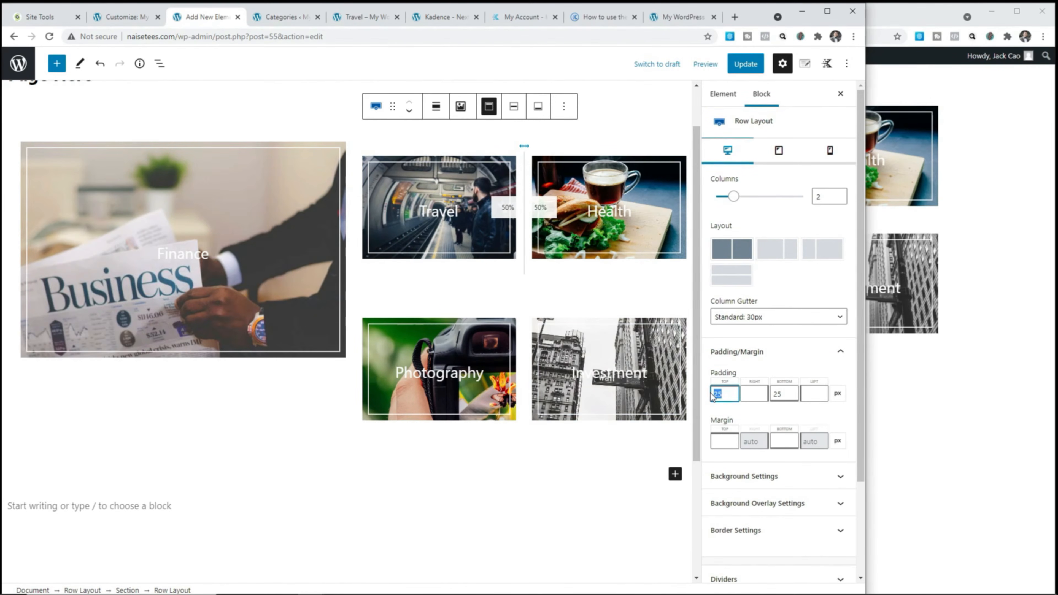
pyautogui.write('0')
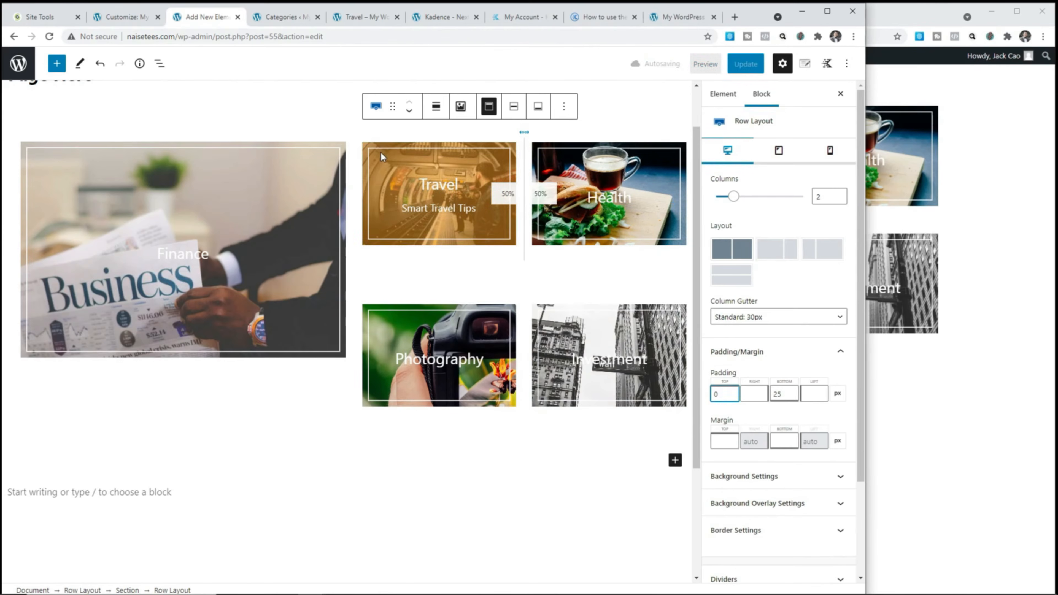
pyautogui.press('Tab')
pyautogui.press('Tab')
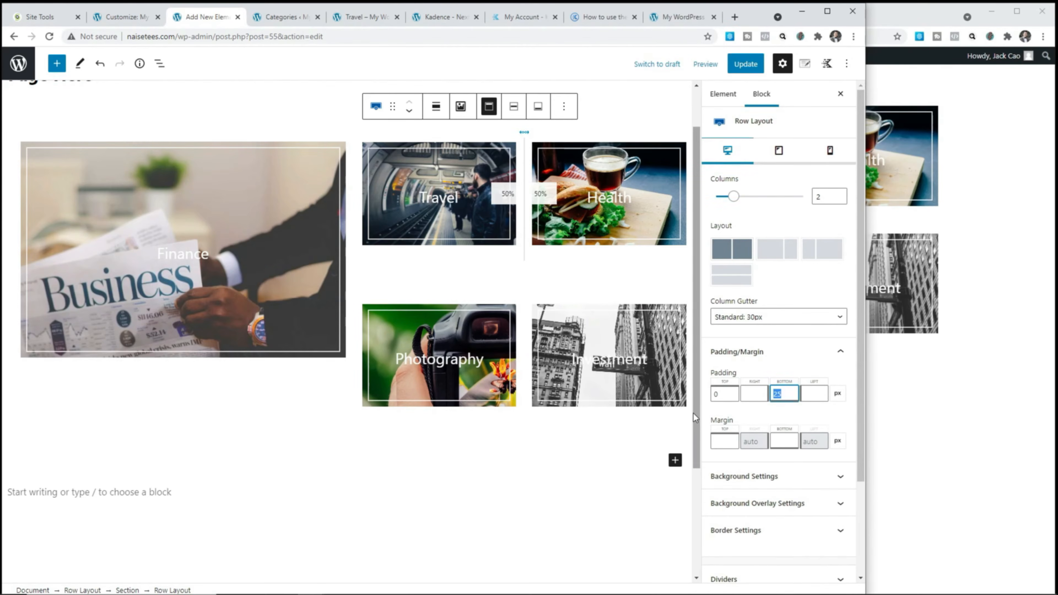
pyautogui.write('0')
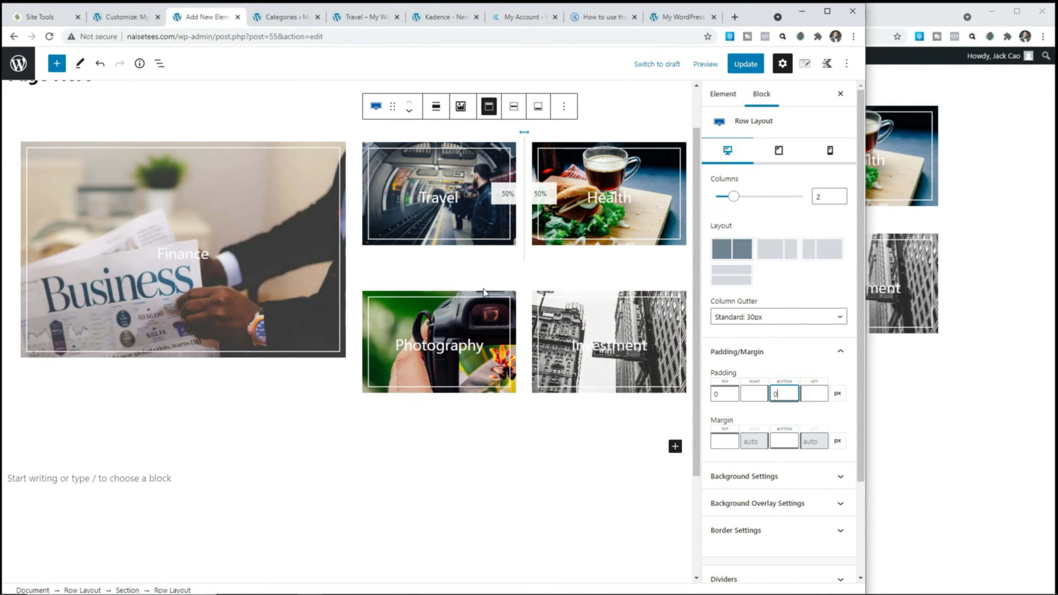
# - Set the top and bottom padding of the Row Layout holding the Photography and Investment overlays to 0
pyautogui.click(458, 310)
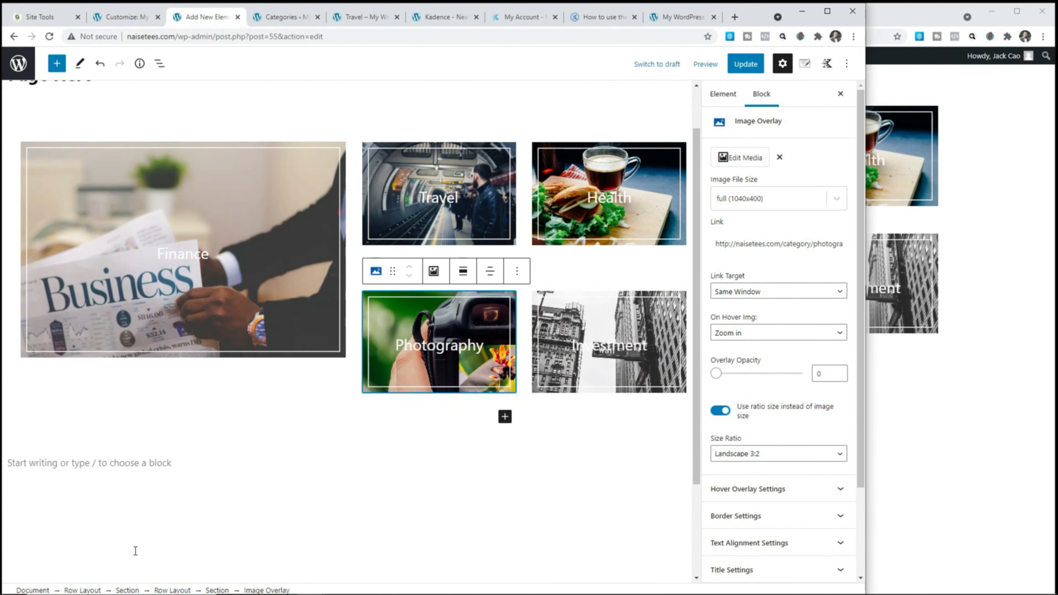
pyautogui.click(30, 386)
pyautogui.click(83, 590)
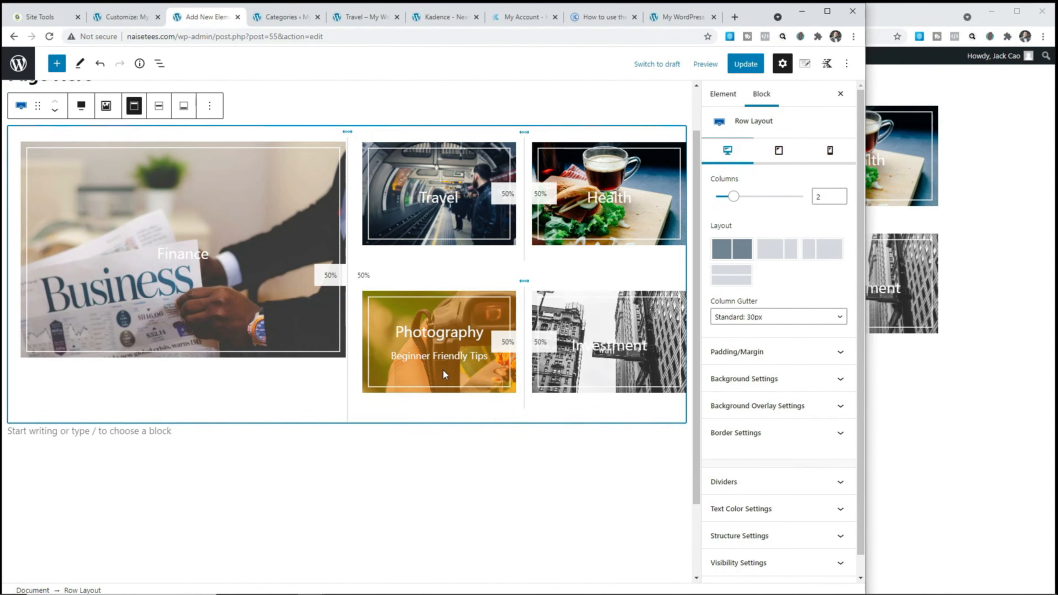
pyautogui.click(445, 369)
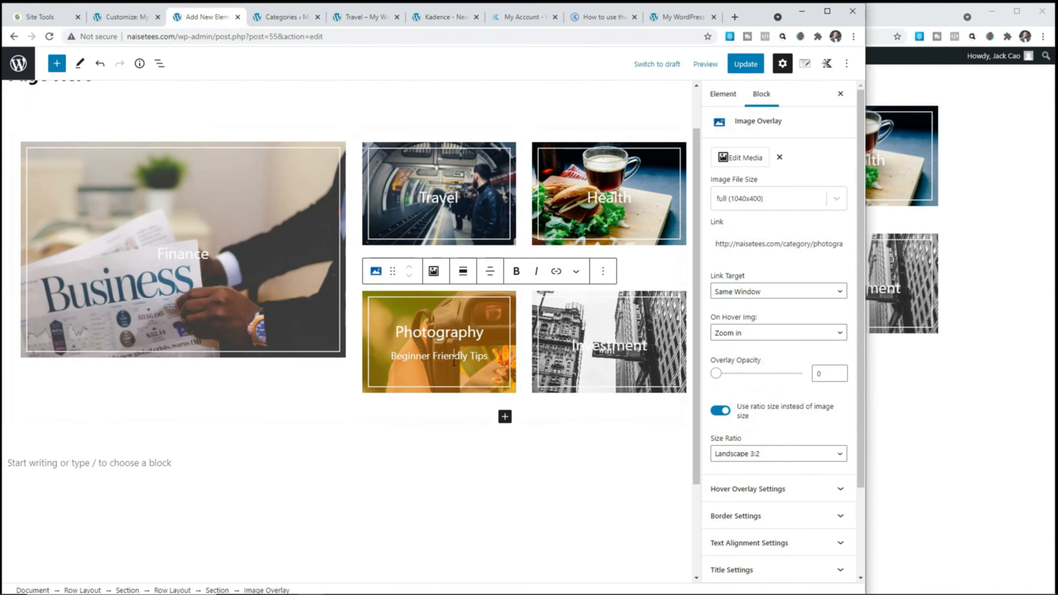
pyautogui.click(172, 590)
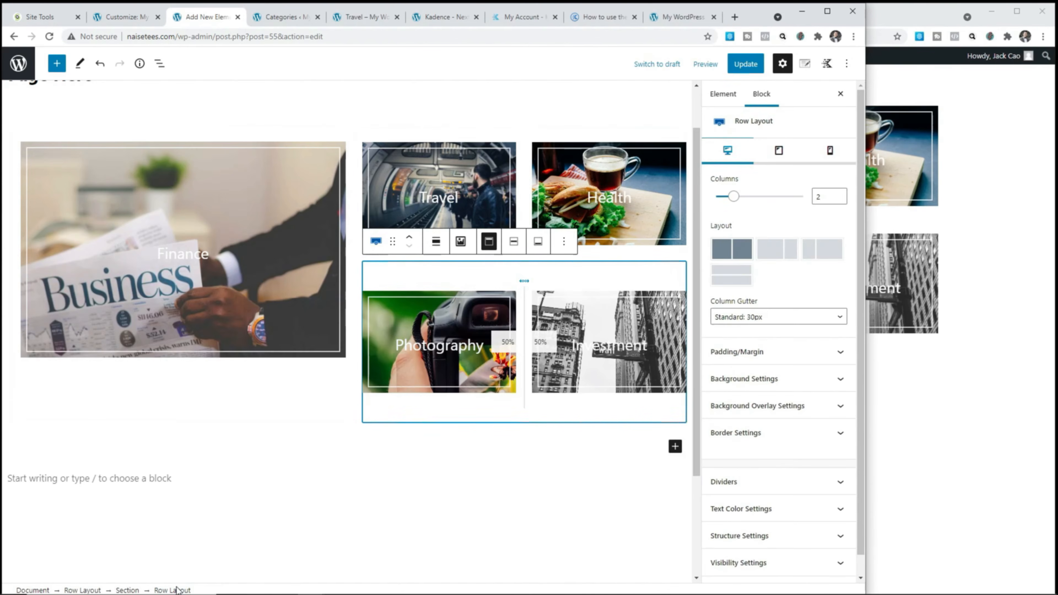
pyautogui.click(745, 354)
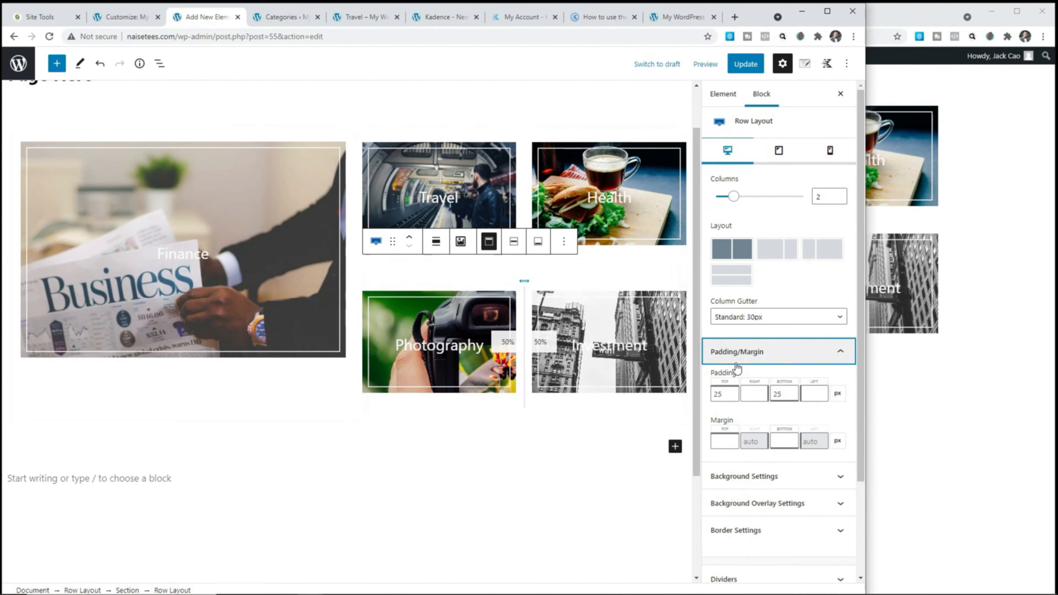
pyautogui.moveTo(725, 397); pyautogui.dragTo(708, 398)
pyautogui.write('0')
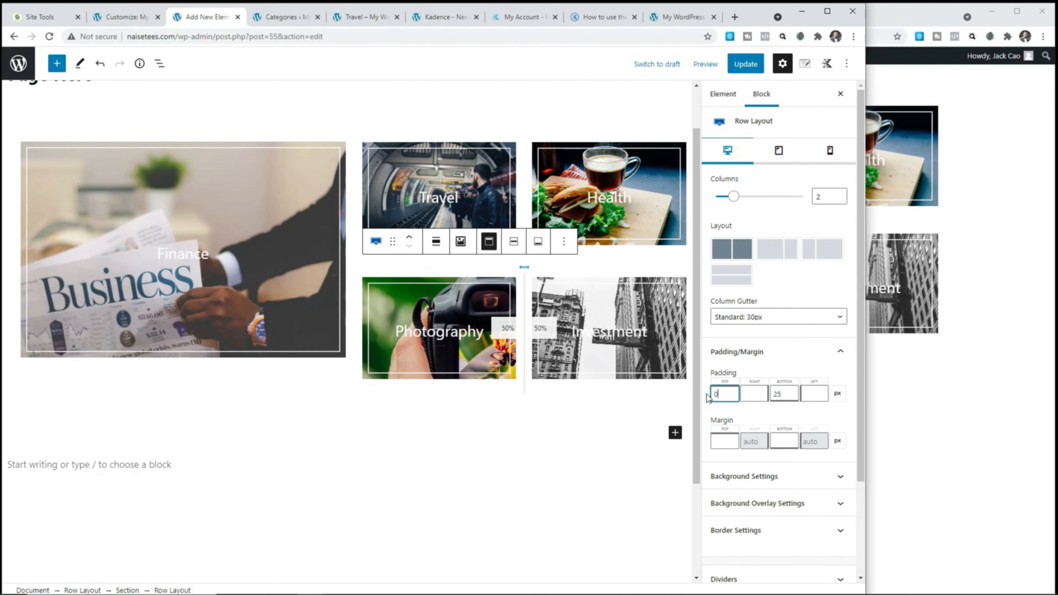
pyautogui.moveTo(784, 396); pyautogui.dragTo(766, 396)
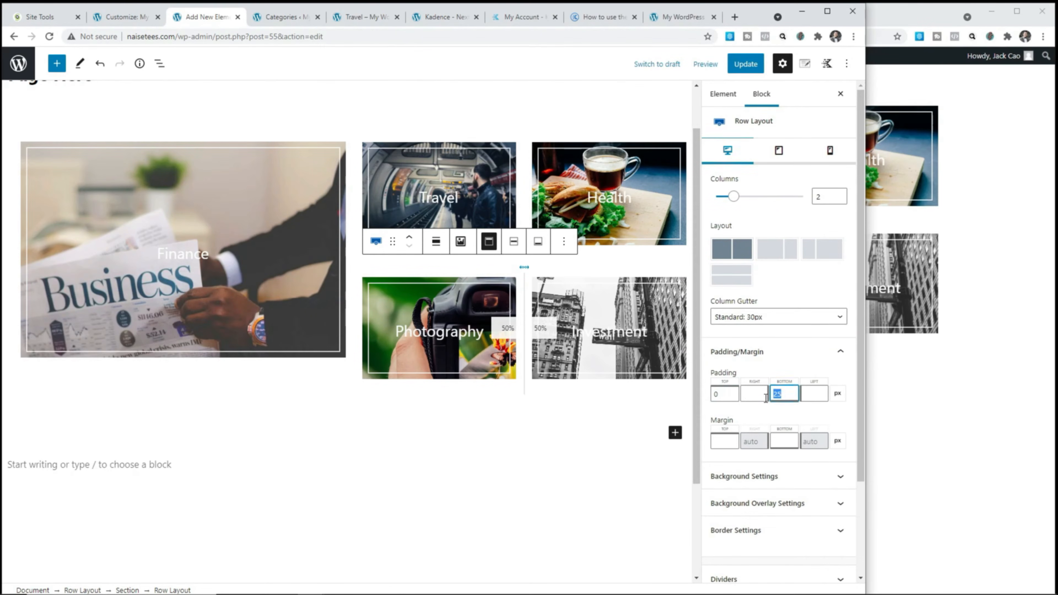
pyautogui.write('0')
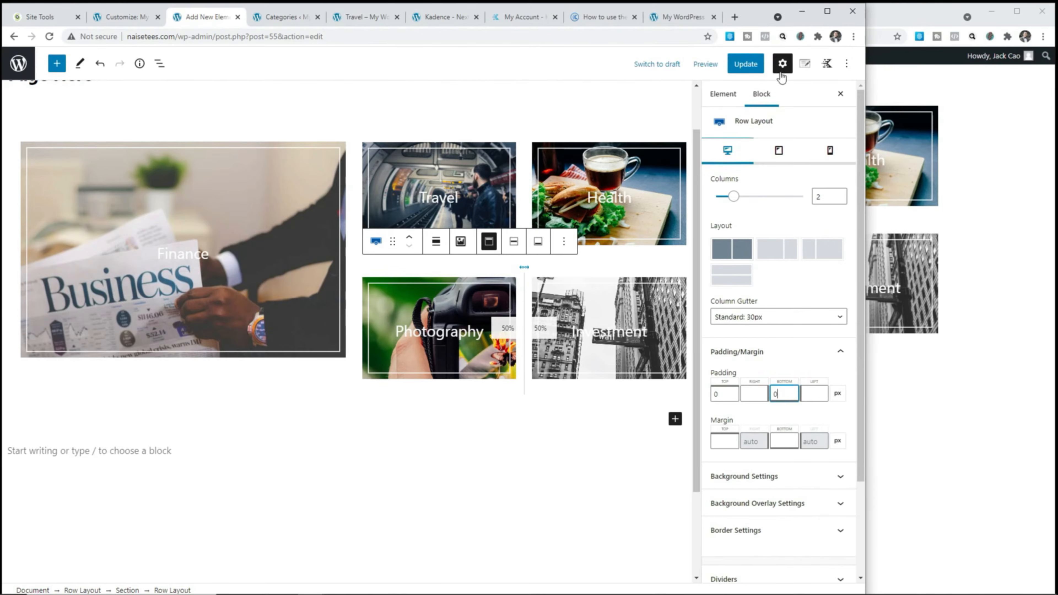
# - Update the Page Hero element and reload its front-end page to check the row spacing
pyautogui.click(751, 66)
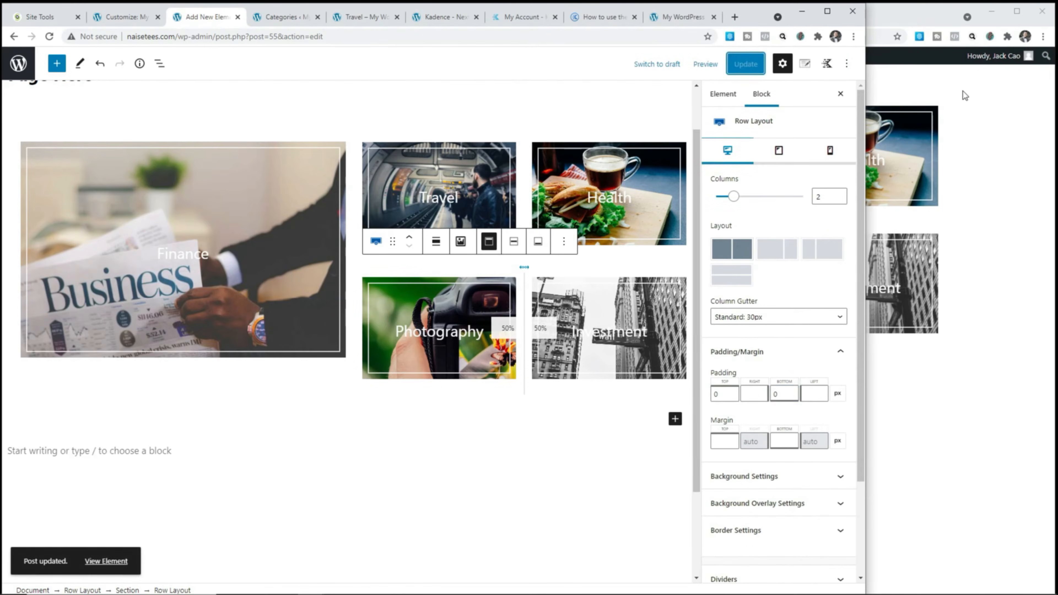
pyautogui.click(999, 108)
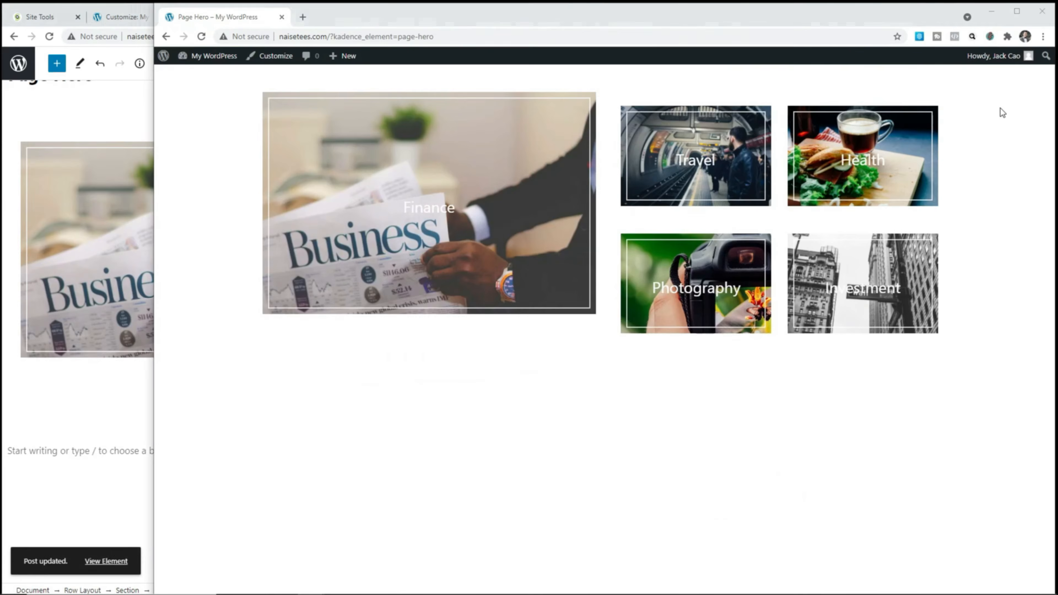
pyautogui.click(201, 37)
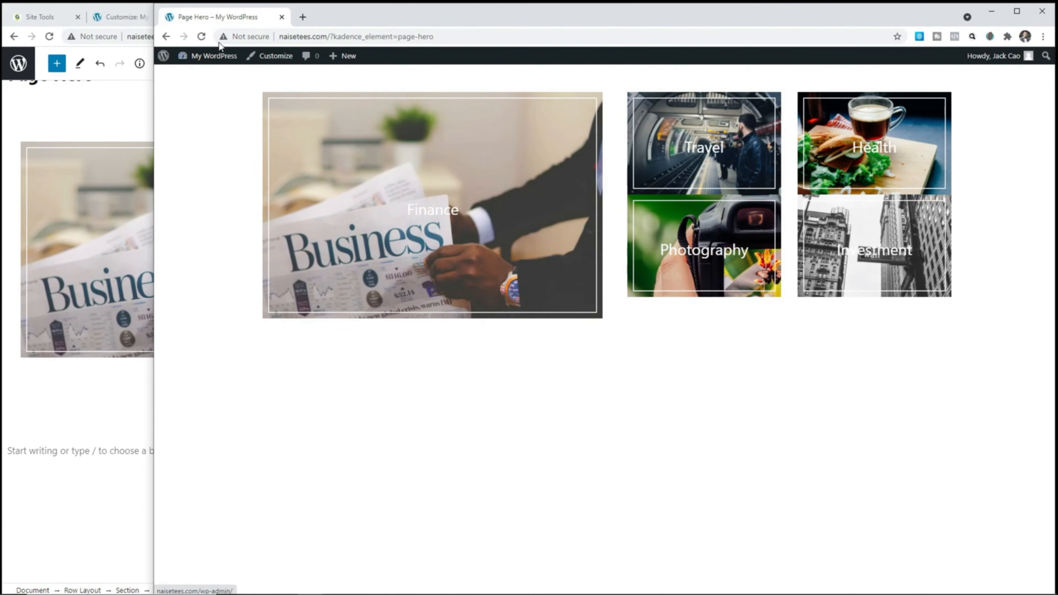
# - Back in the editor, set the bottom padding of the Row Layout holding the Travel and Health overlays to 30 px
pyautogui.hotkey('alt', 'Tab')
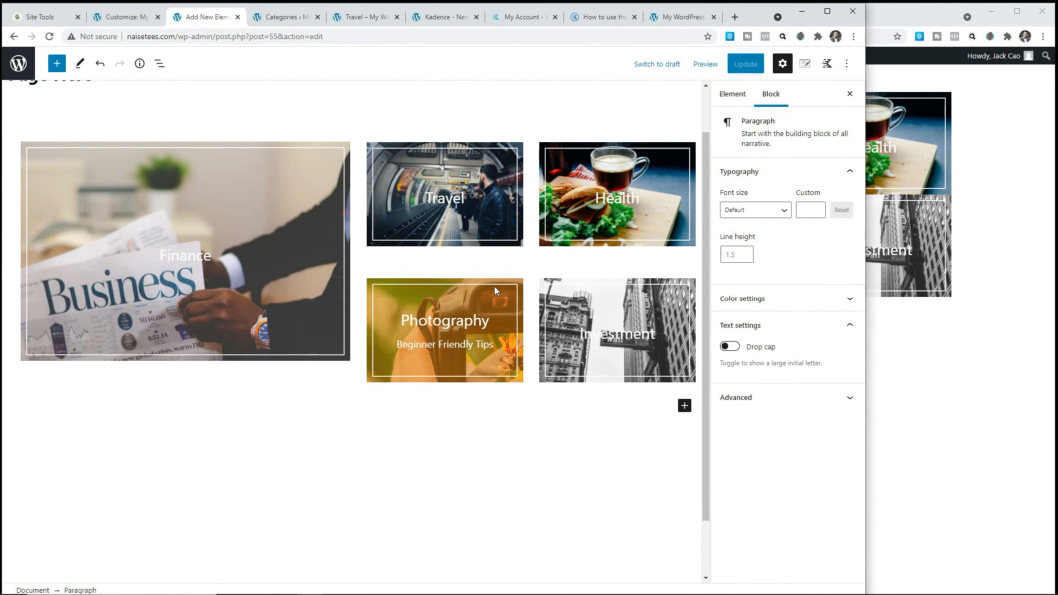
pyautogui.click(498, 244)
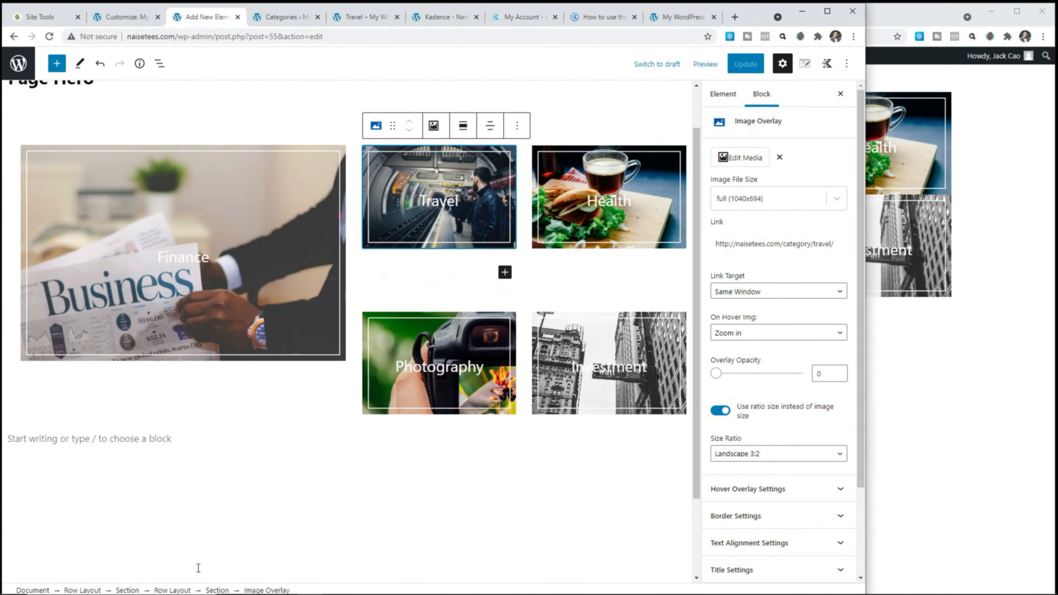
pyautogui.click(172, 590)
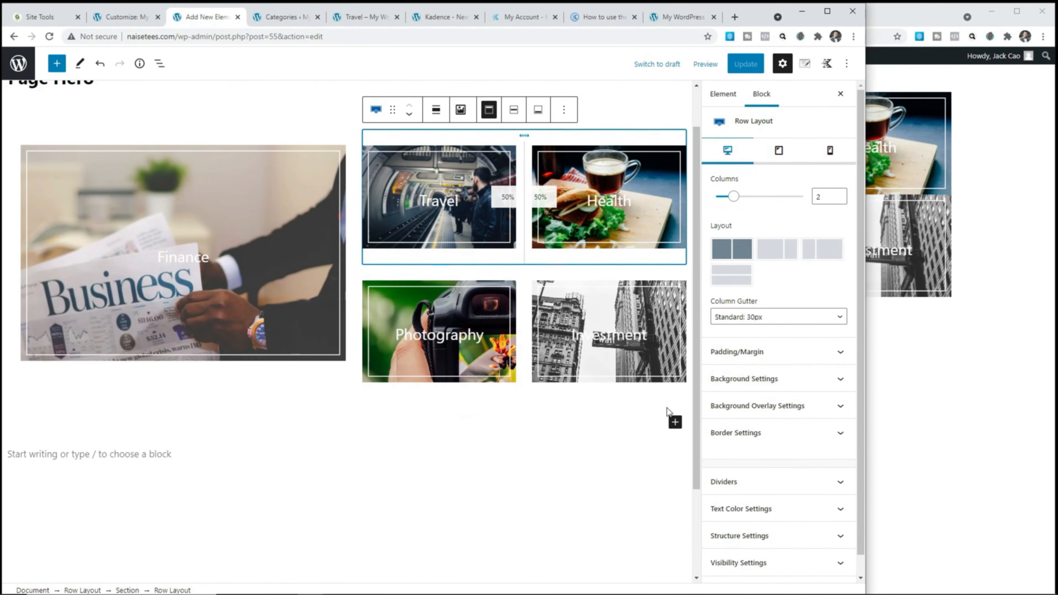
pyautogui.click(755, 353)
pyautogui.doubleClick(714, 393)
pyautogui.doubleClick(784, 390)
pyautogui.write('30')
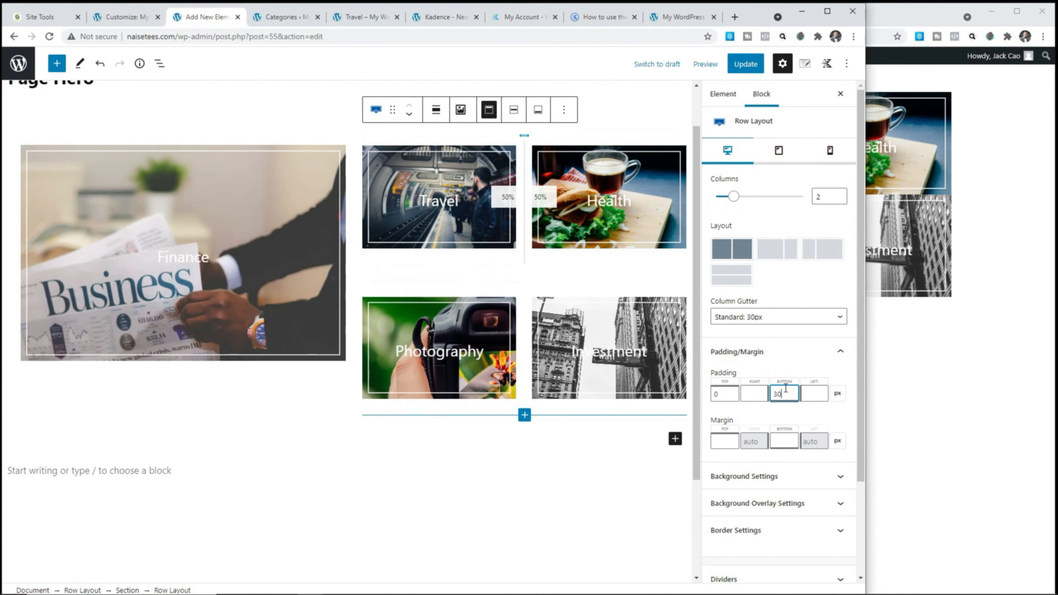
# - Save the new row padding and refresh the front-end page to check the gap between the image rows
pyautogui.click(745, 63)
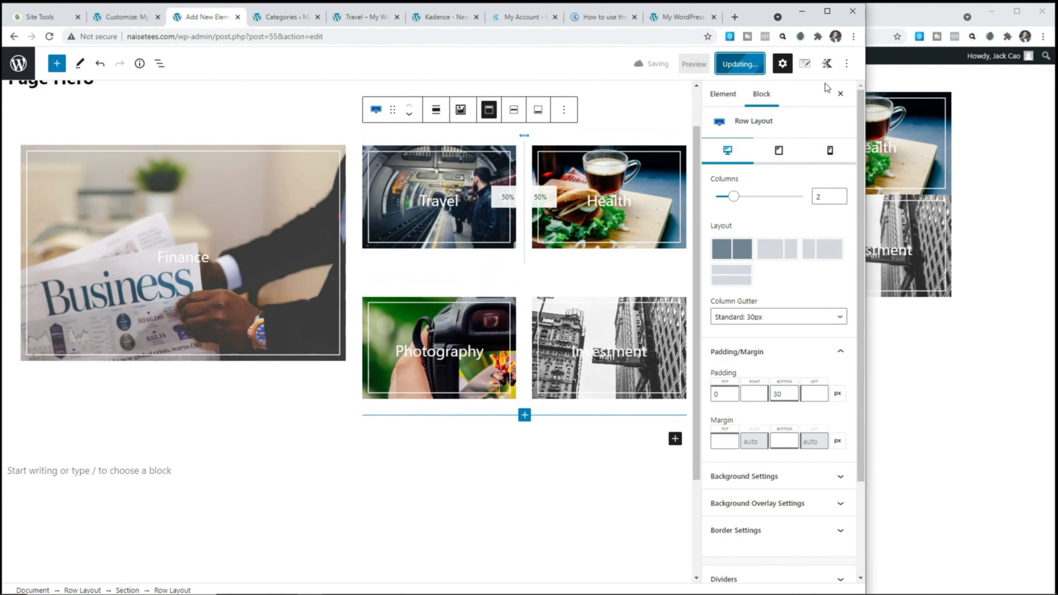
pyautogui.click(994, 119)
pyautogui.press('F5')
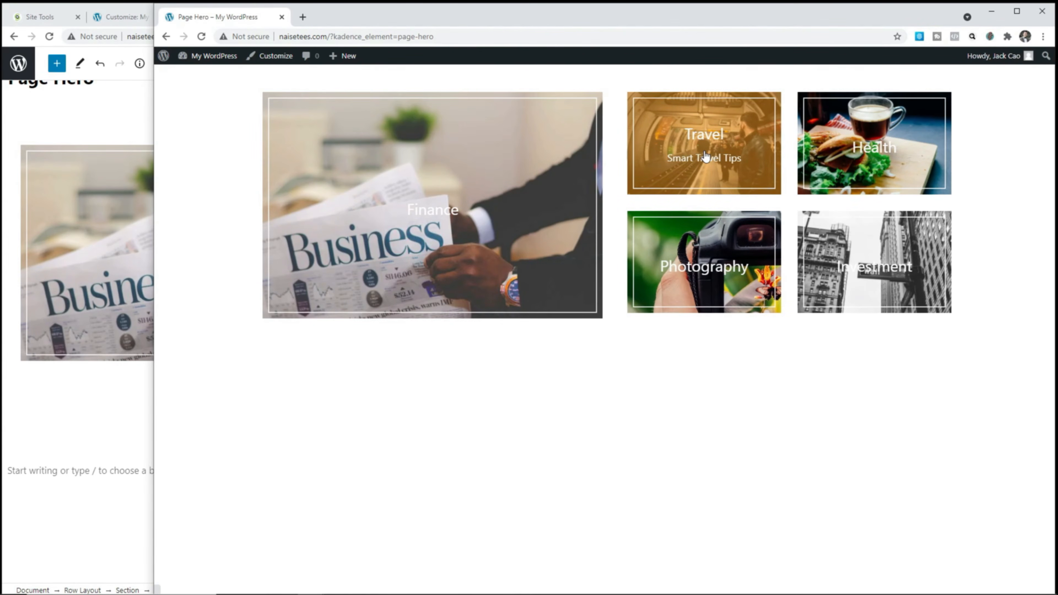
# - In the Element Settings, set the hero's placement to After Header, checking the finished demo site's home page for reference
pyautogui.click(110, 88)
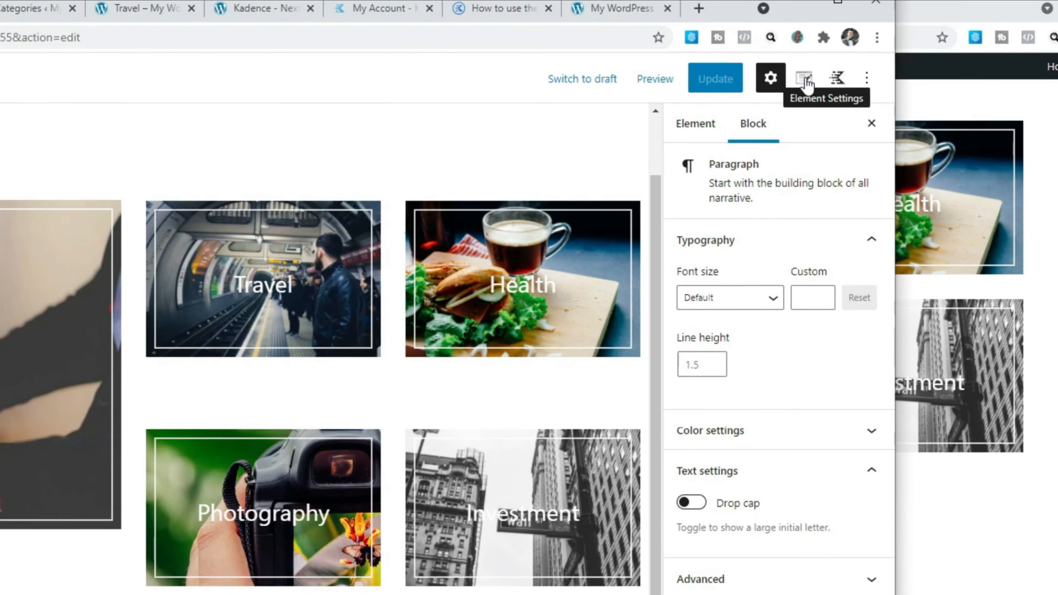
pyautogui.click(805, 80)
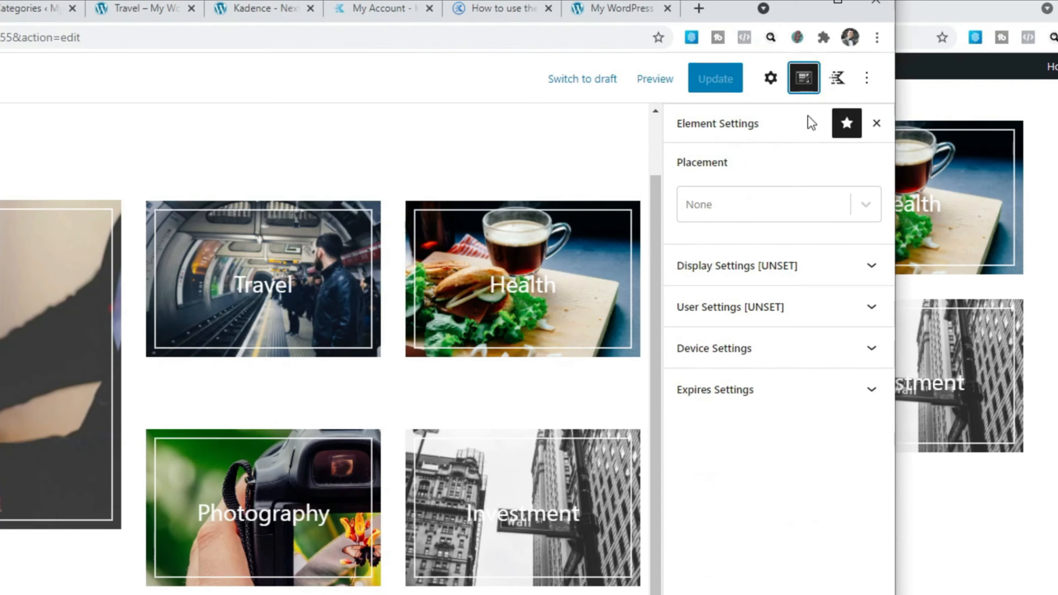
pyautogui.click(816, 213)
pyautogui.scroll(-1, 814, 287)
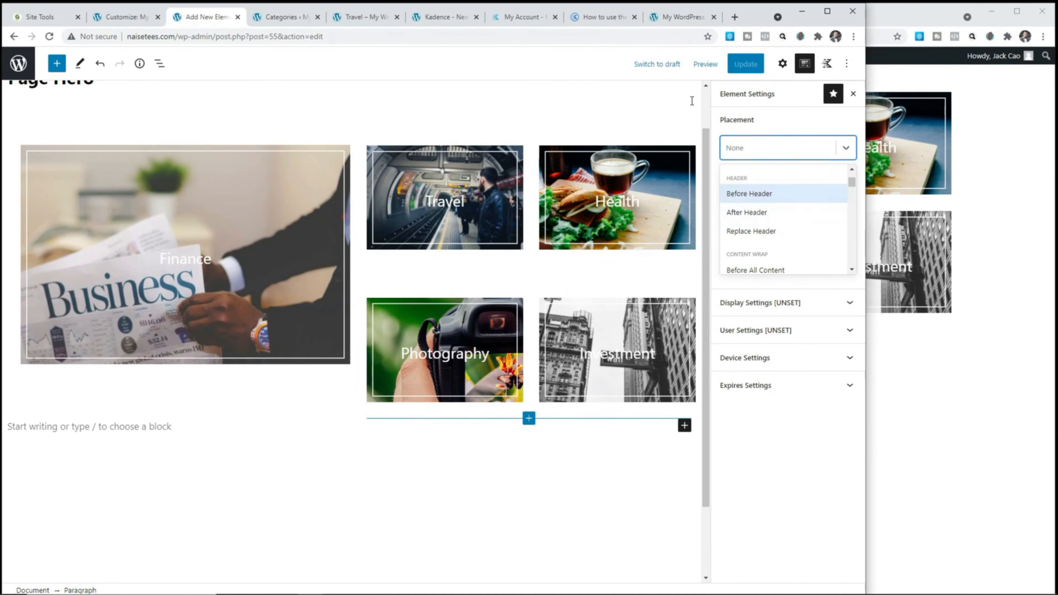
pyautogui.click(683, 17)
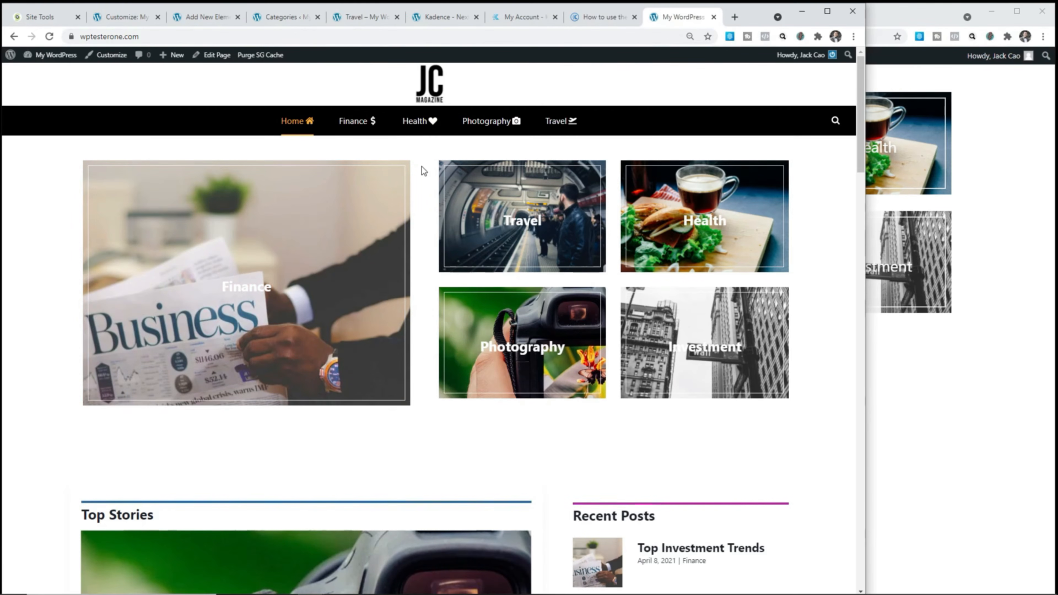
pyautogui.click(232, 17)
pyautogui.click(783, 147)
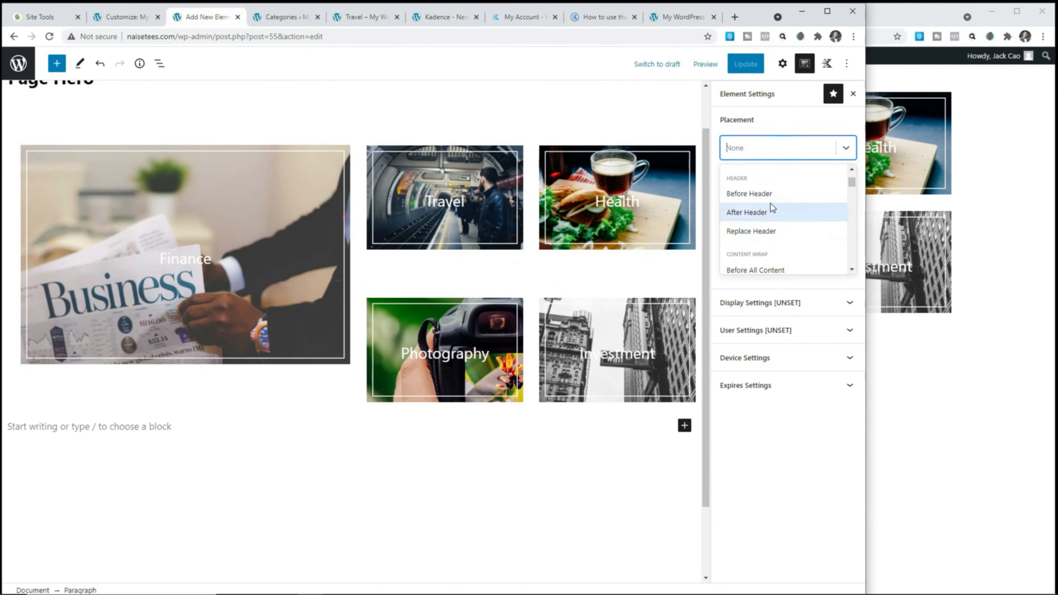
pyautogui.click(770, 214)
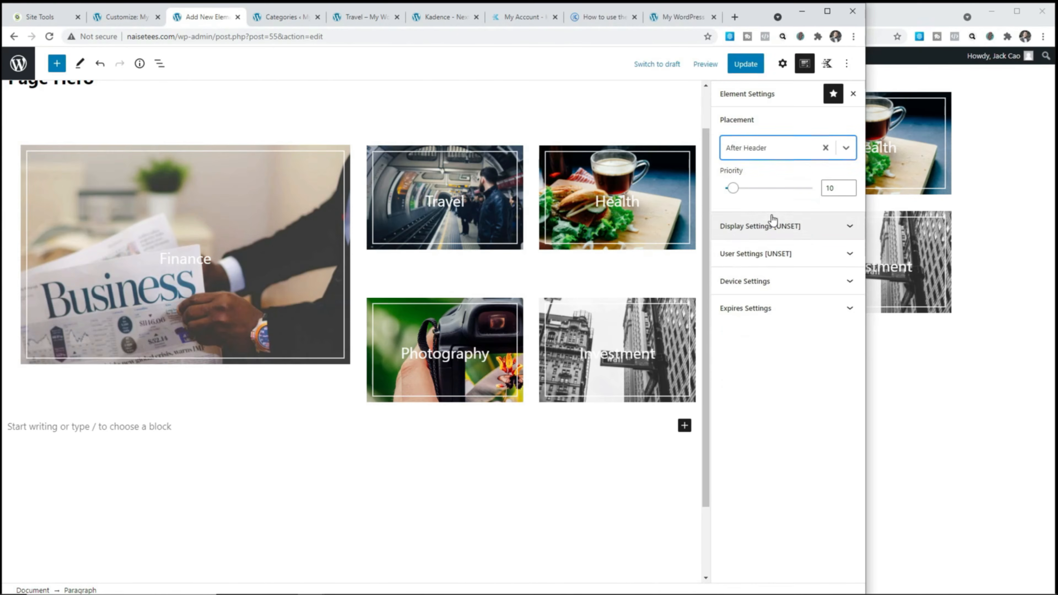
# - Set the element's display rule to show on the Front Page and open its device settings
pyautogui.click(811, 229)
pyautogui.click(787, 281)
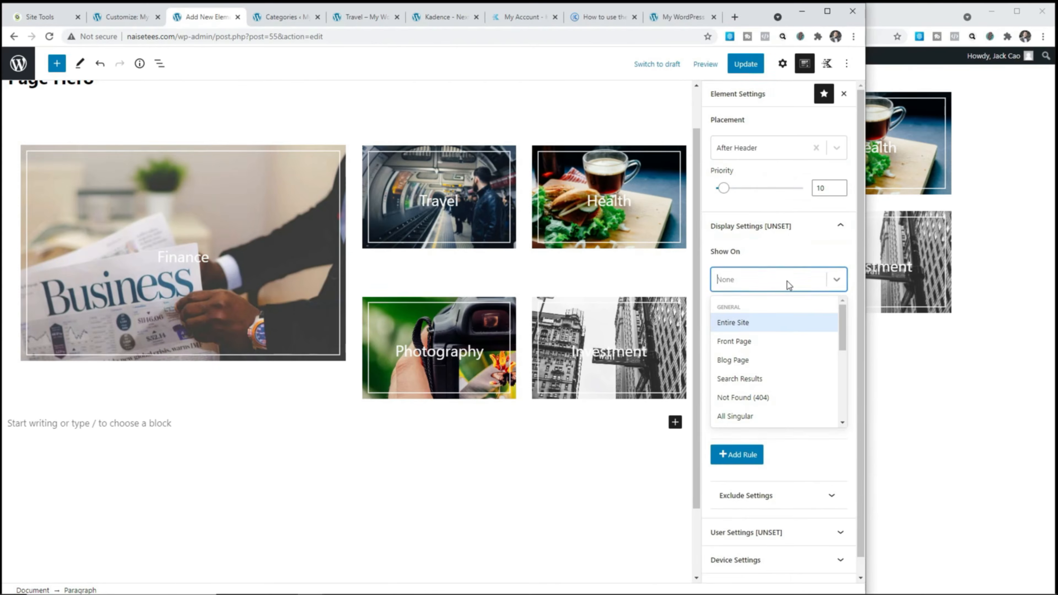
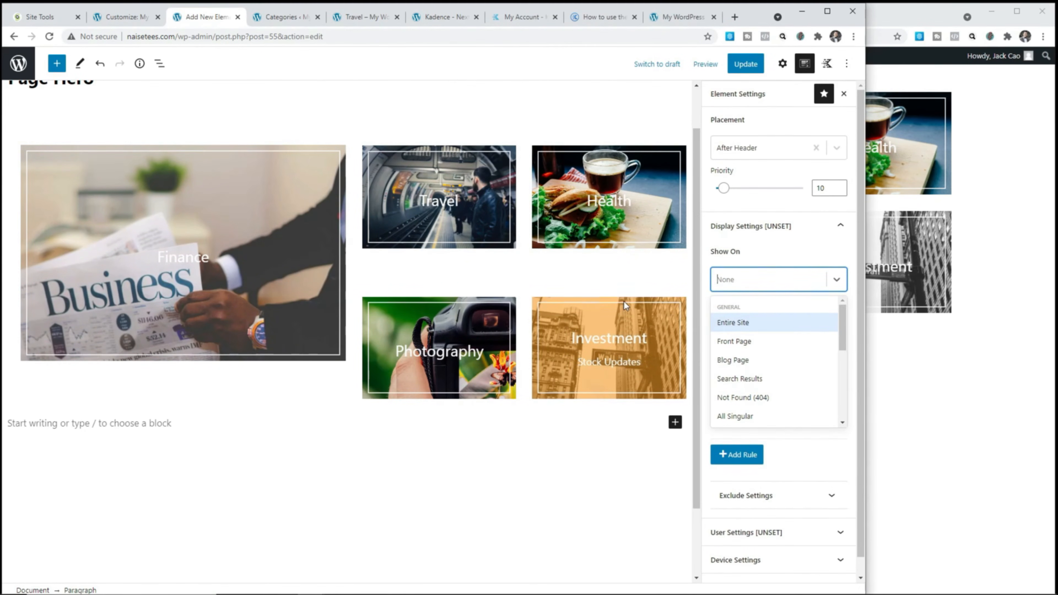
pyautogui.click(735, 345)
pyautogui.click(749, 424)
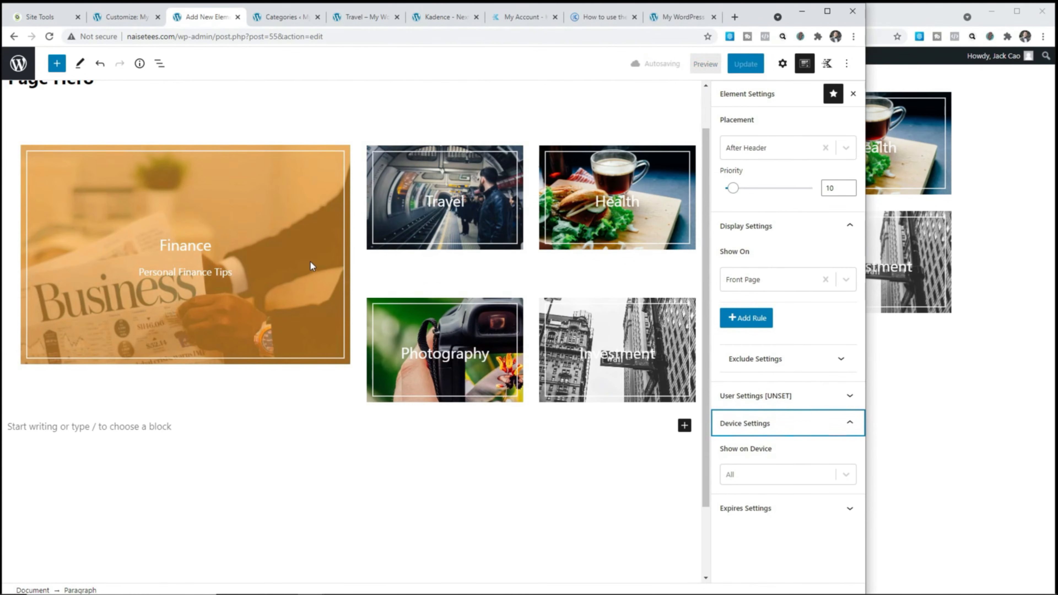
# - Limit the Page Hero element to Desktop devices and update it
pyautogui.click(846, 477)
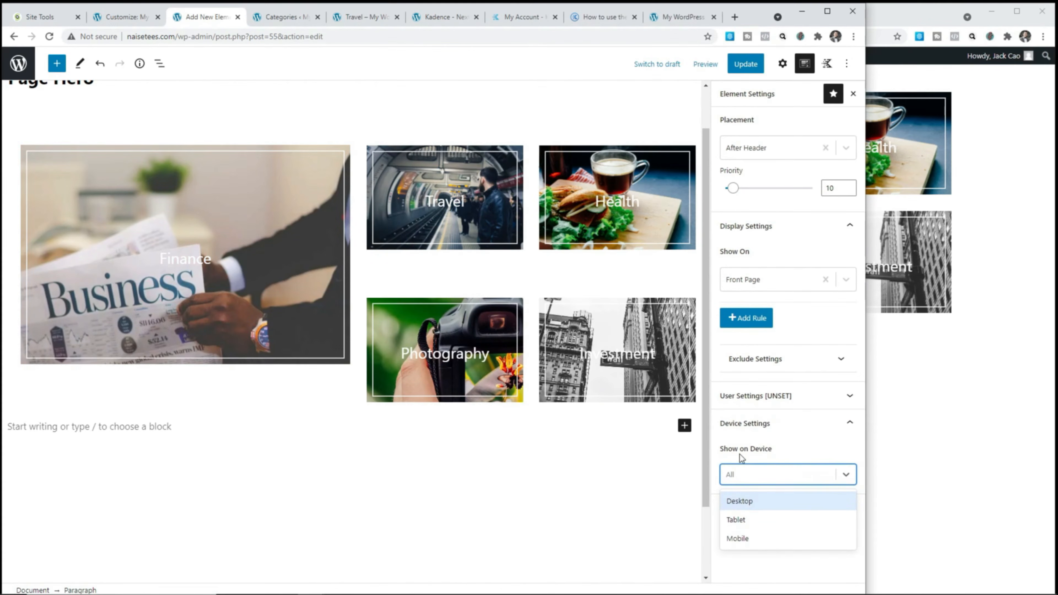
pyautogui.click(749, 502)
pyautogui.click(745, 63)
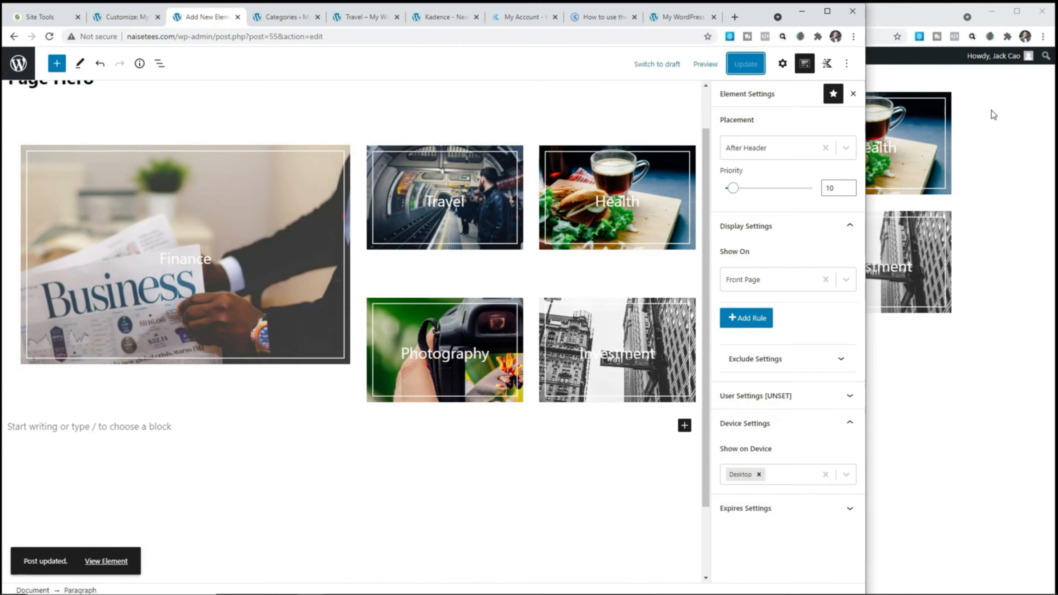
# - Load the naisetees.com home page in the other browser window and check how the hero displays below the header
pyautogui.click(994, 115)
pyautogui.moveTo(332, 40); pyautogui.dragTo(502, 39)
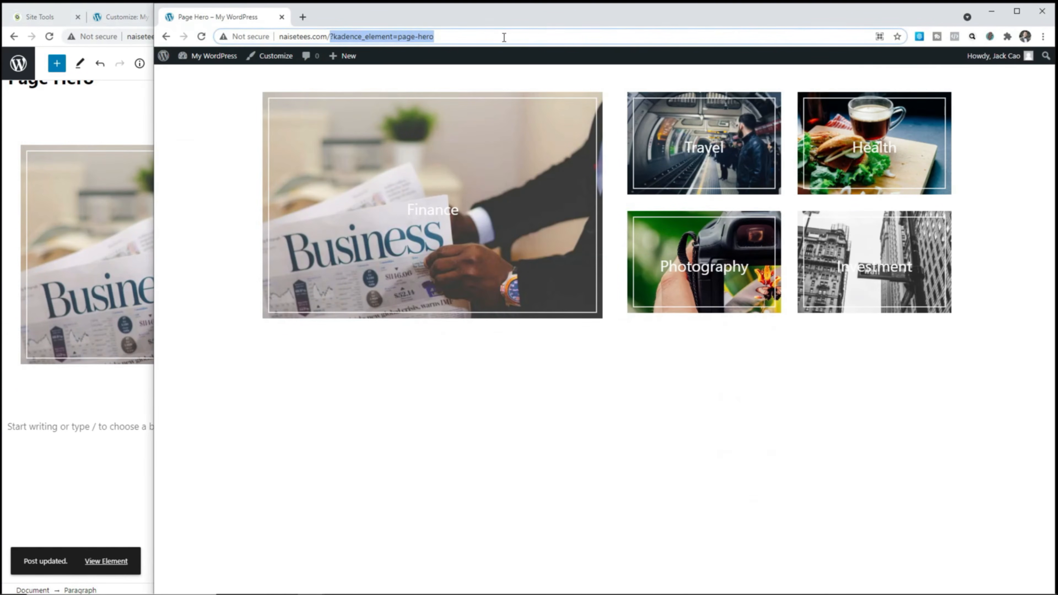
pyautogui.press('BackSpace')
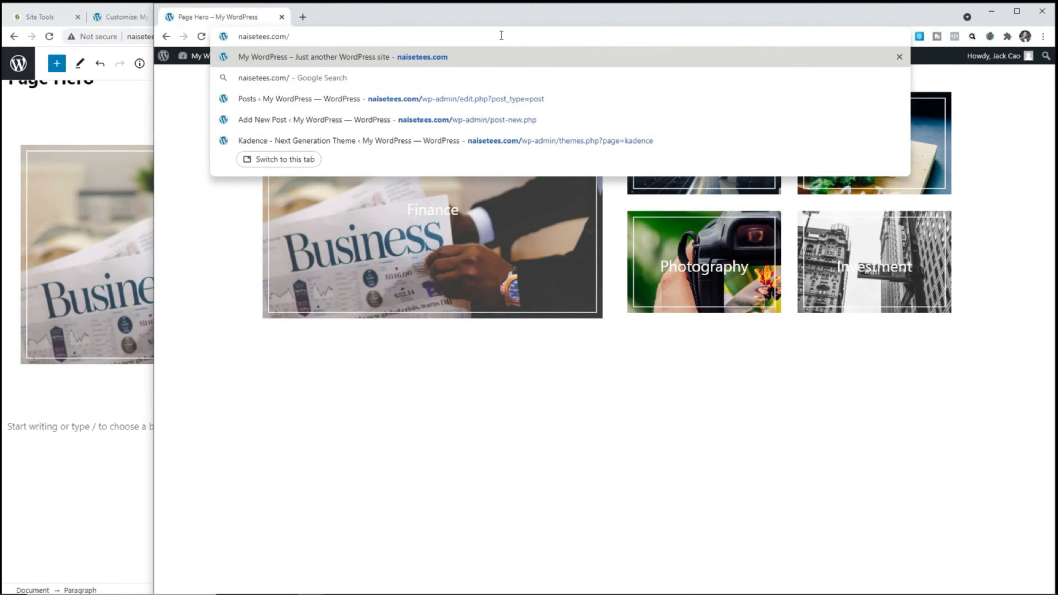
pyautogui.press('Return')
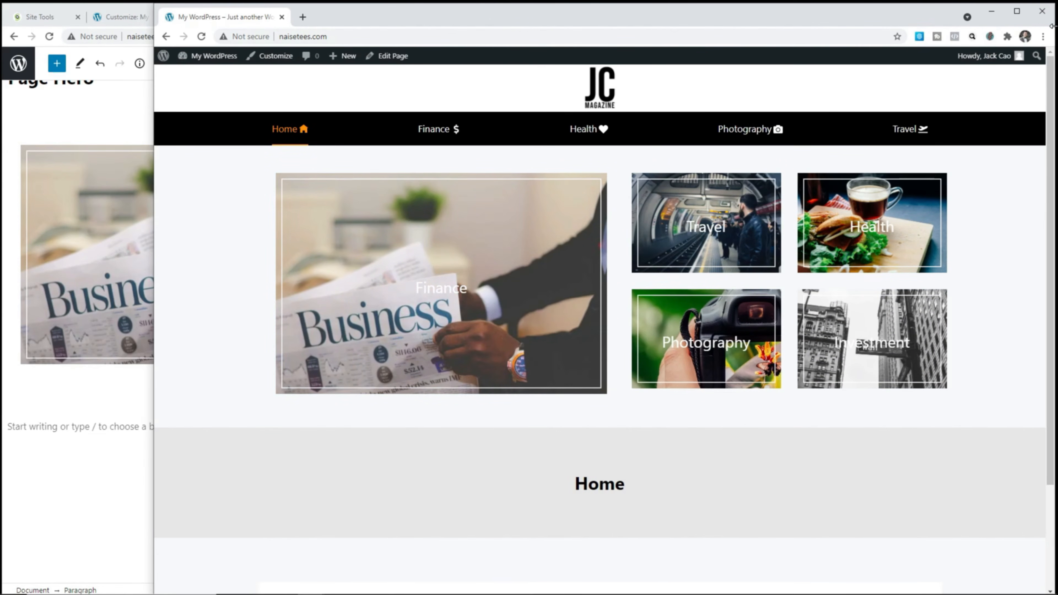
pyautogui.moveTo(1051, 26); pyautogui.dragTo(1048, 134)
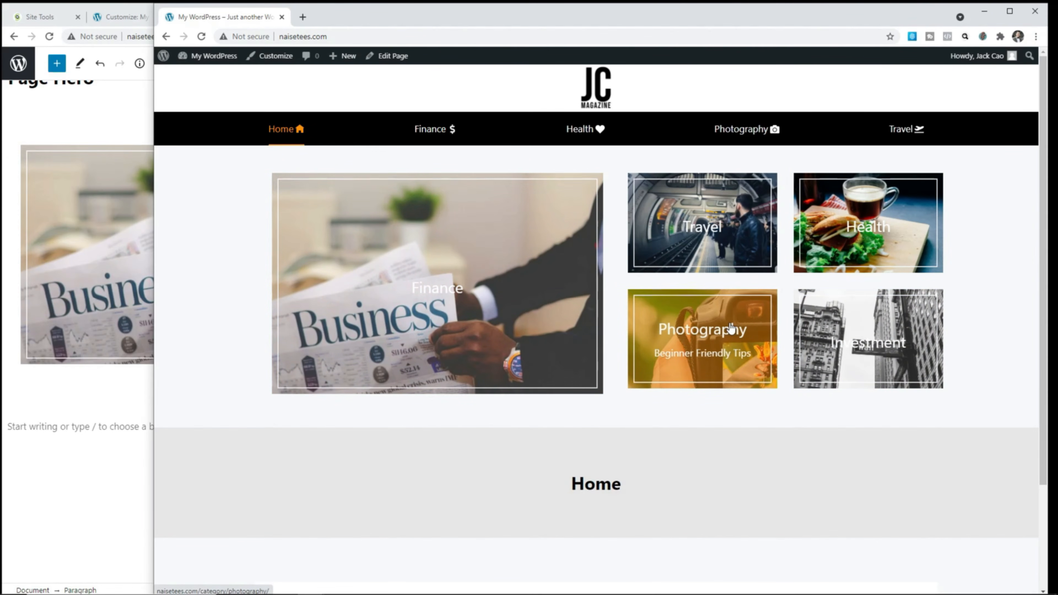
pyautogui.scroll(-3, 729, 327)
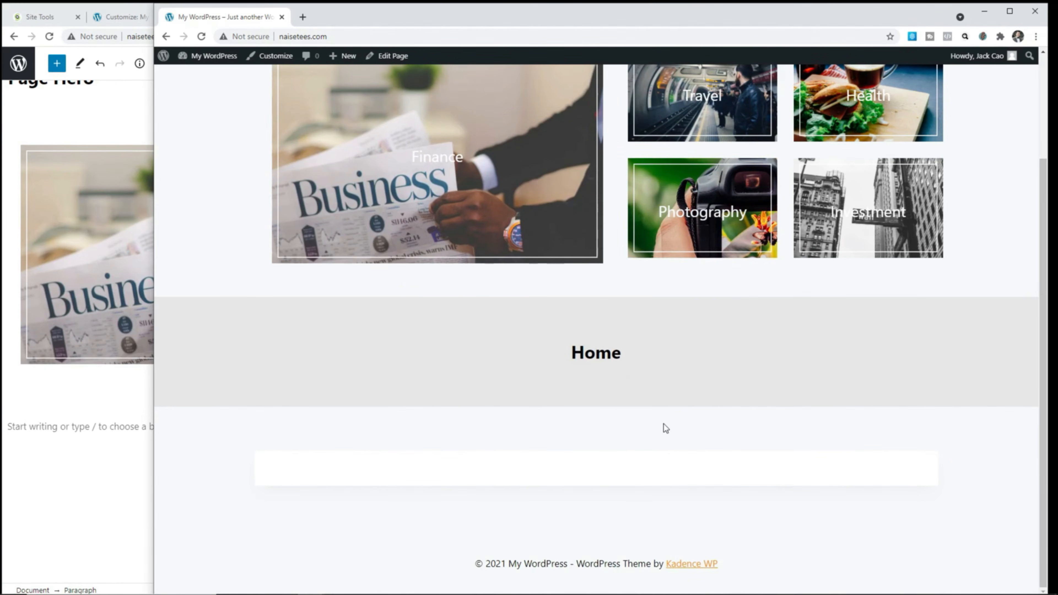
# - Examine the demo site's home page sections from the Top Stories slider down to Latest Stories, including the Recent Posts sidebar
pyautogui.click(132, 110)
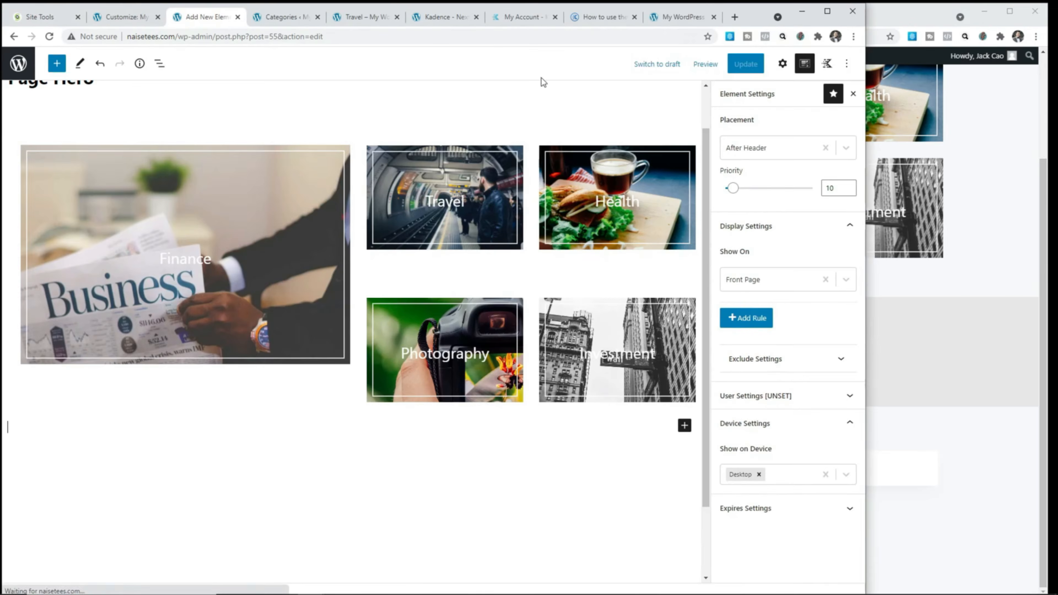
pyautogui.click(673, 22)
pyautogui.moveTo(862, 141); pyautogui.dragTo(858, 219)
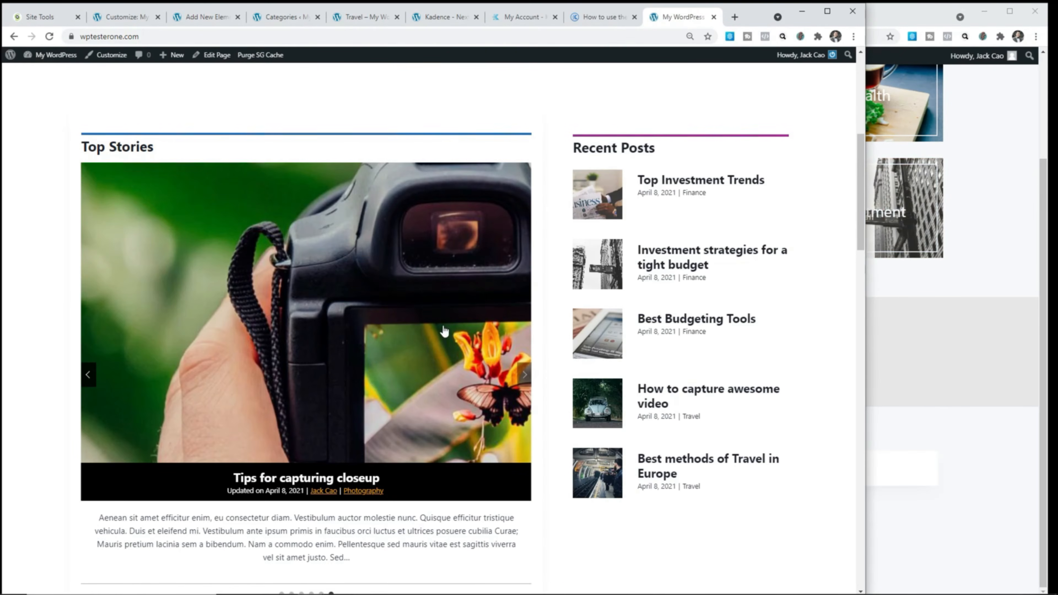
pyautogui.click(522, 374)
pyautogui.click(522, 374)
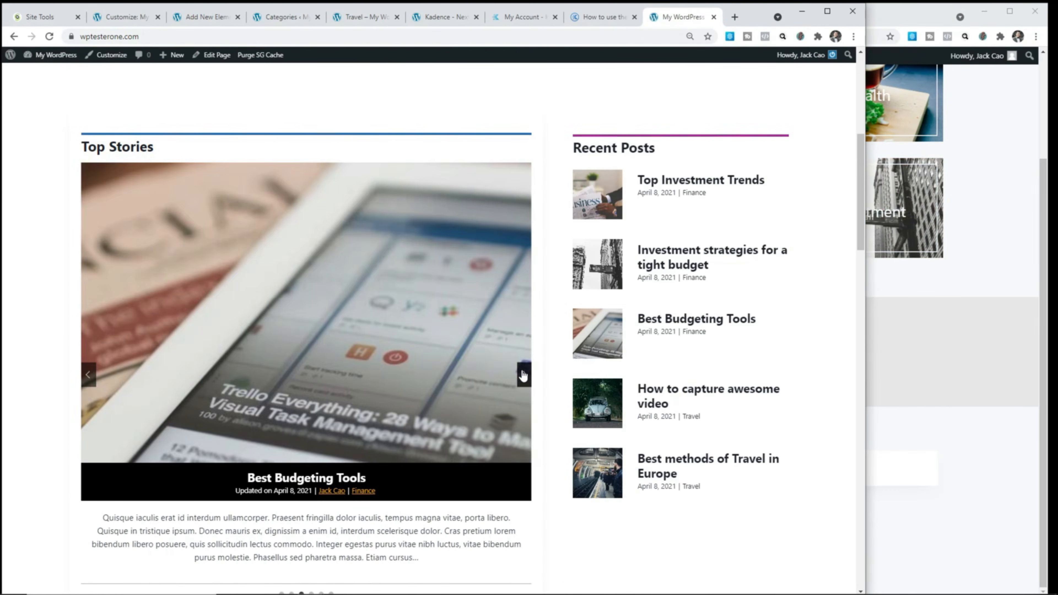
pyautogui.scroll(-2, 524, 368)
pyautogui.scroll(-3, 524, 367)
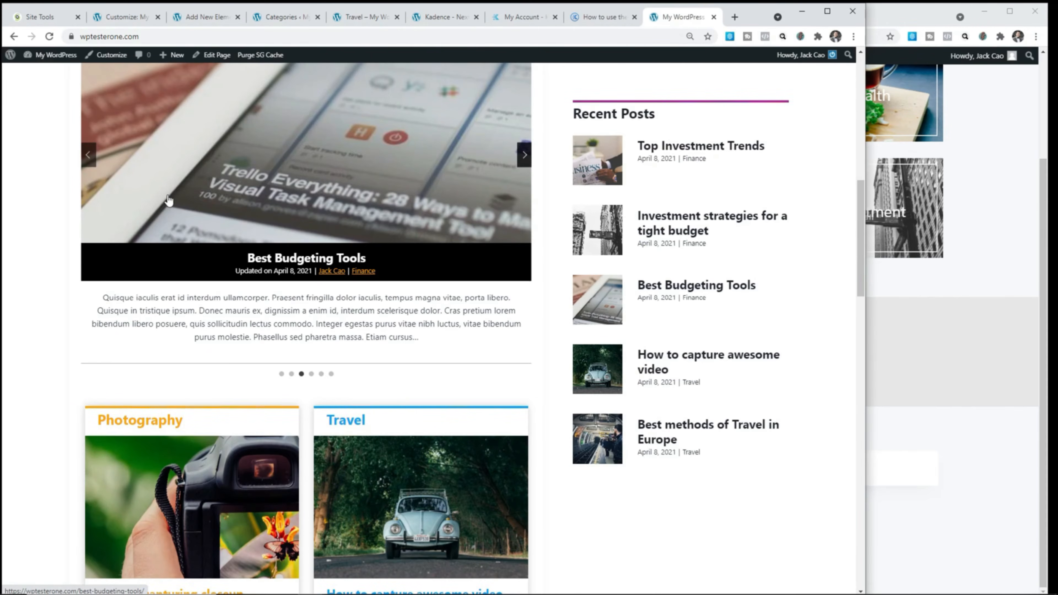
pyautogui.scroll(-5, 396, 157)
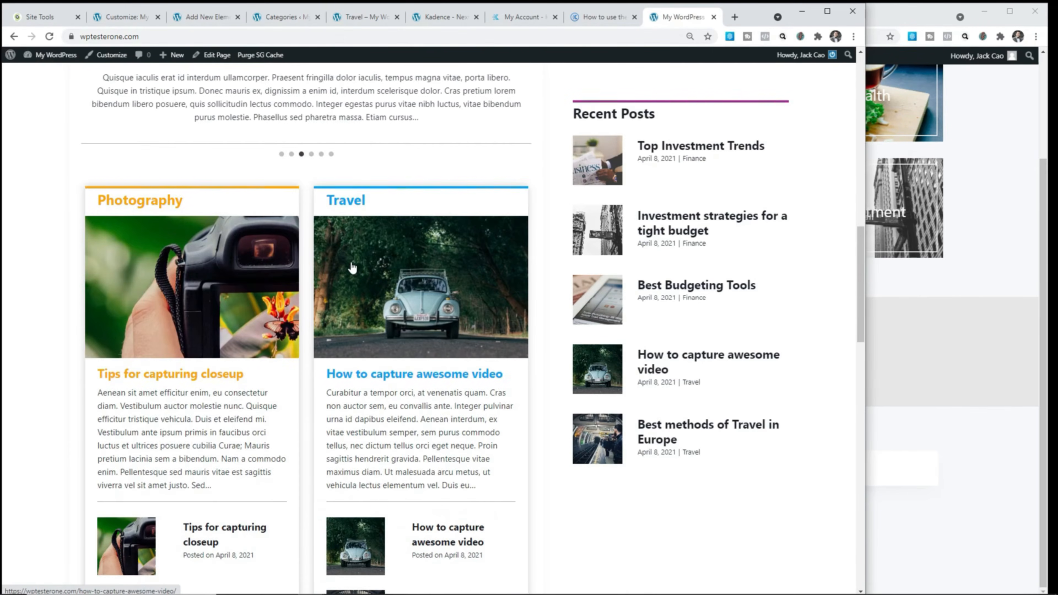
pyautogui.scroll(-3, 426, 259)
pyautogui.scroll(-4, 427, 259)
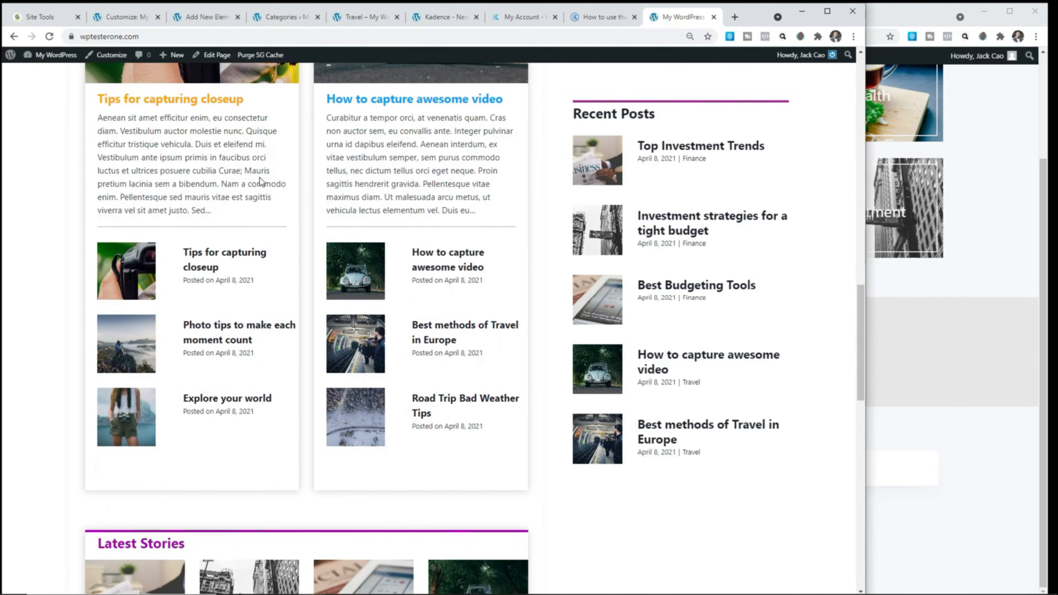
pyautogui.scroll(-5, 217, 430)
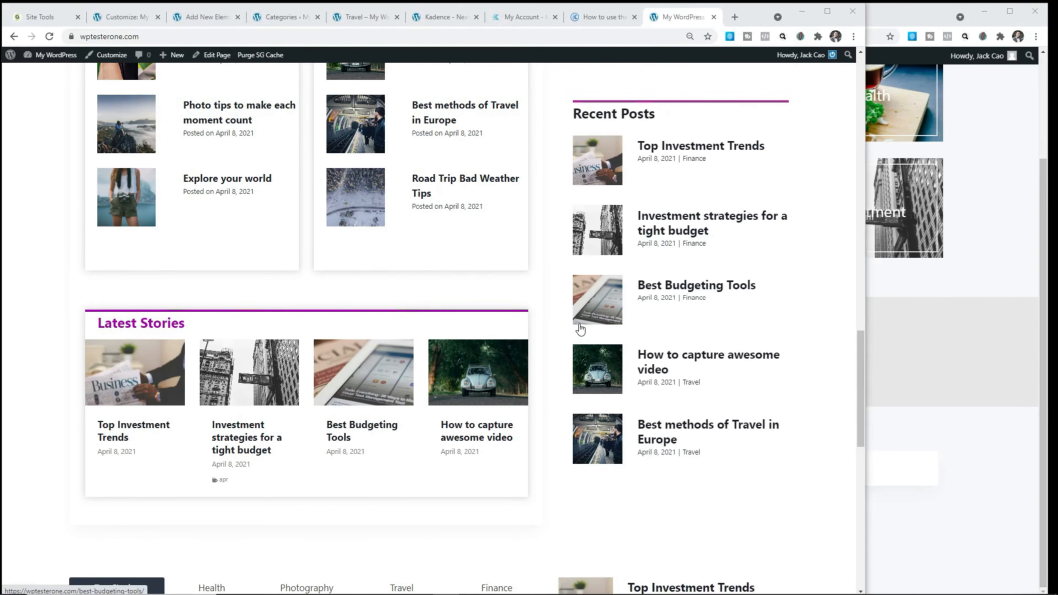
# - Leave the element editor and open the Home front page for editing from the list of all pages
pyautogui.click(221, 19)
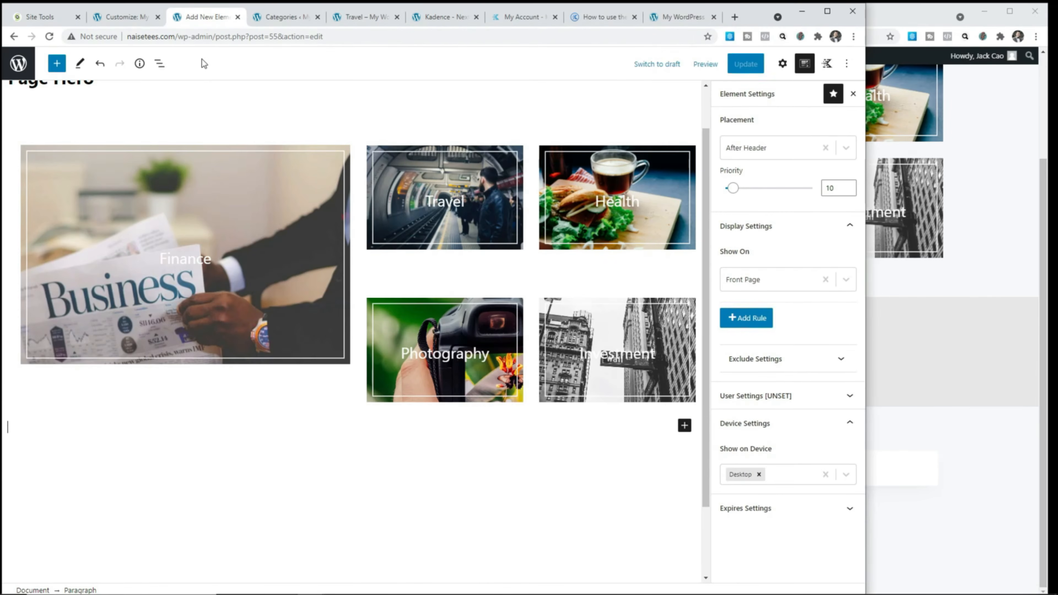
pyautogui.click(19, 65)
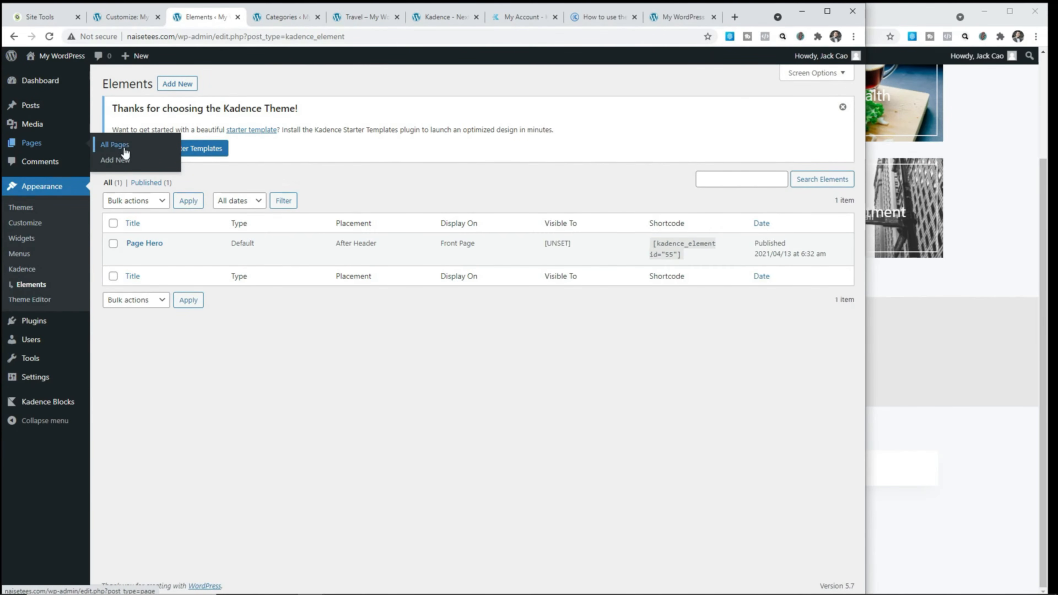
pyautogui.click(123, 150)
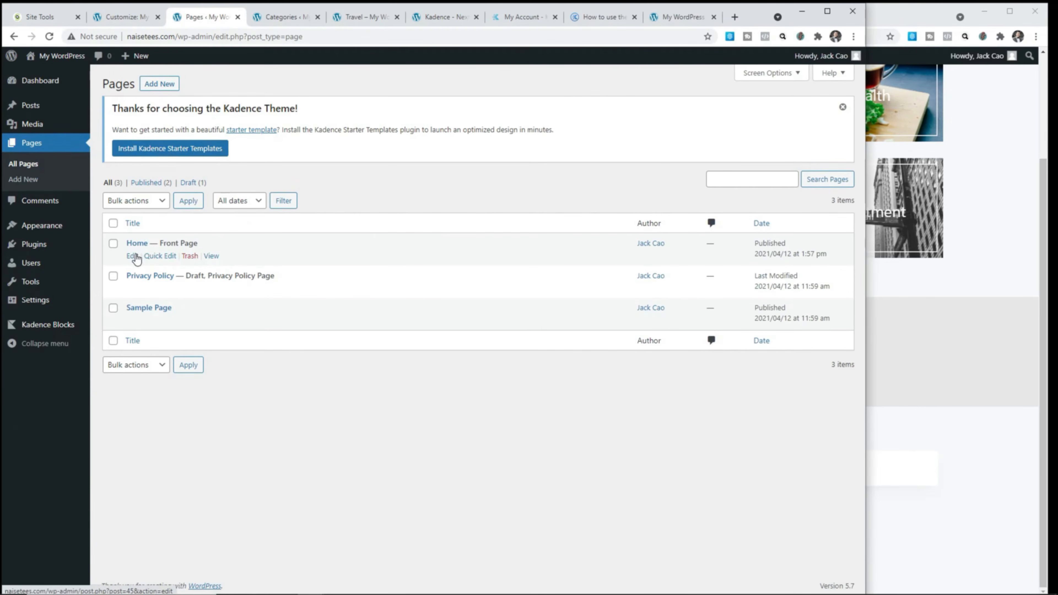
pyautogui.click(132, 256)
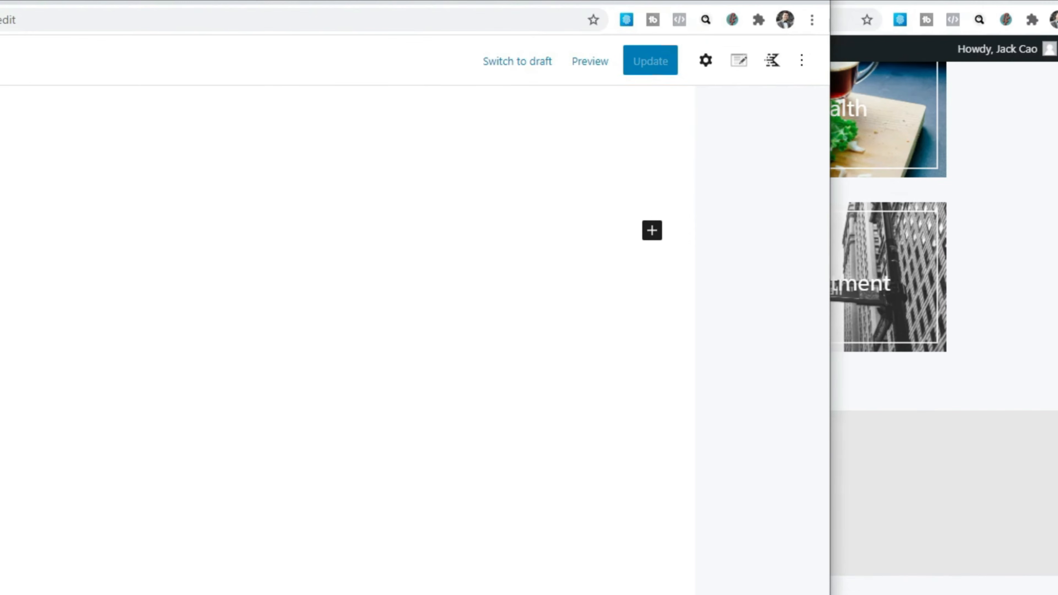
# - In the Home page's Kadence Page Settings, disable the page title and set the page layout to Right Sidebar
pyautogui.click(739, 61)
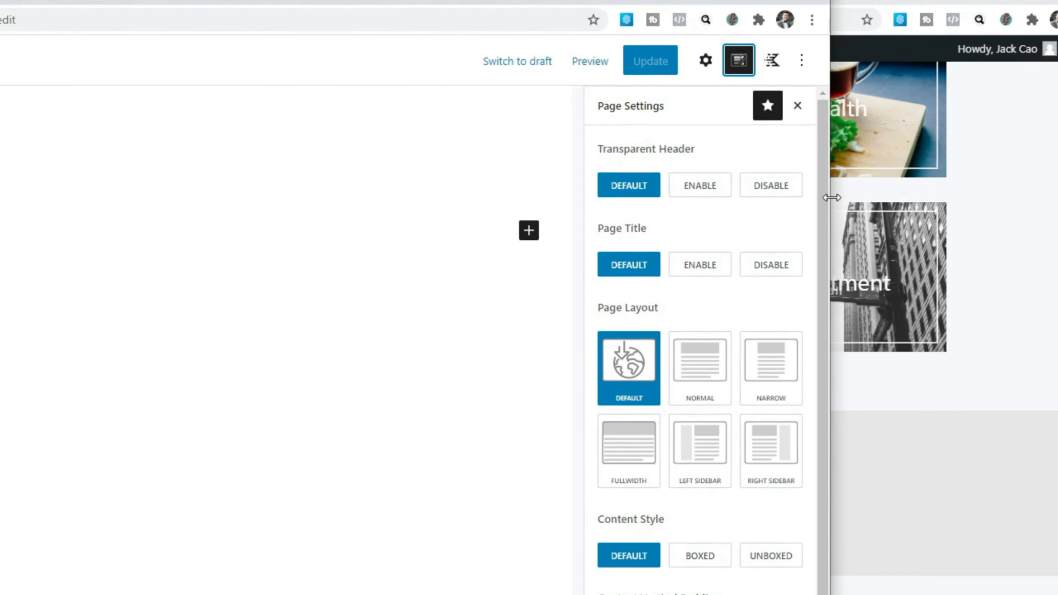
pyautogui.moveTo(829, 198); pyautogui.dragTo(402, 268)
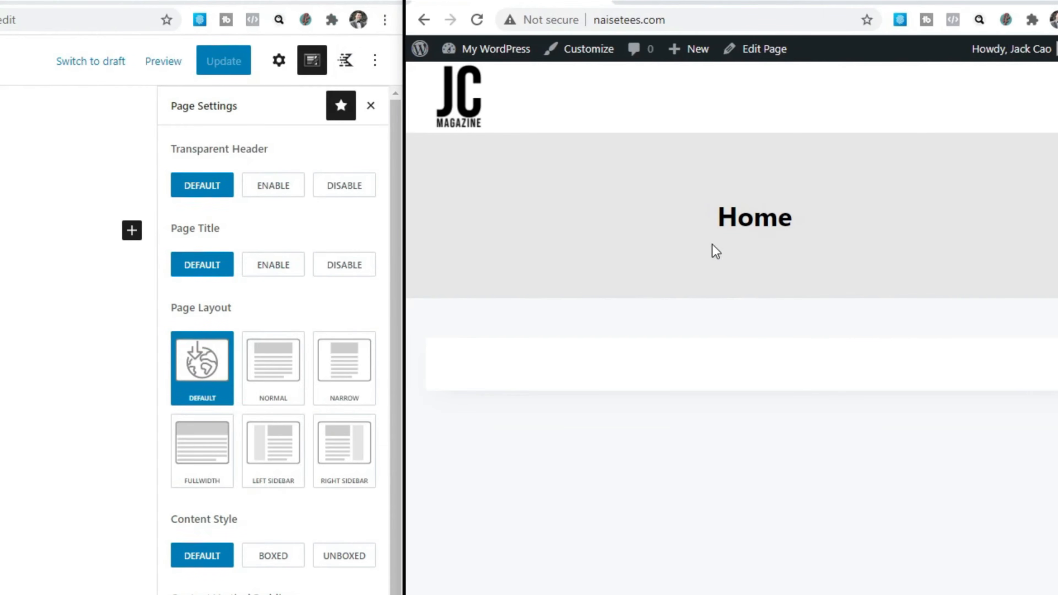
pyautogui.click(342, 274)
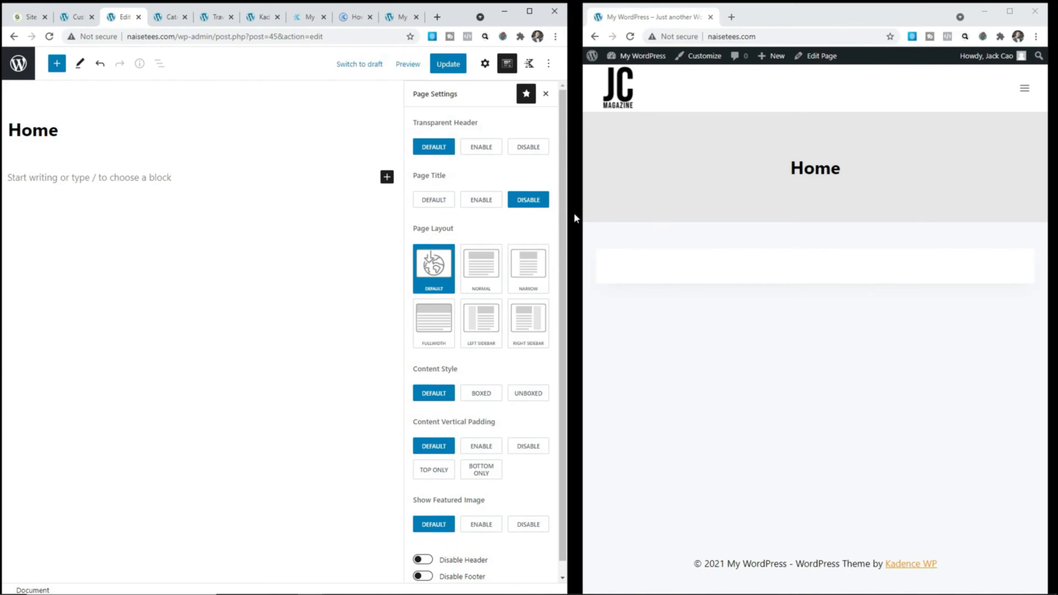
pyautogui.moveTo(571, 212); pyautogui.dragTo(482, 259)
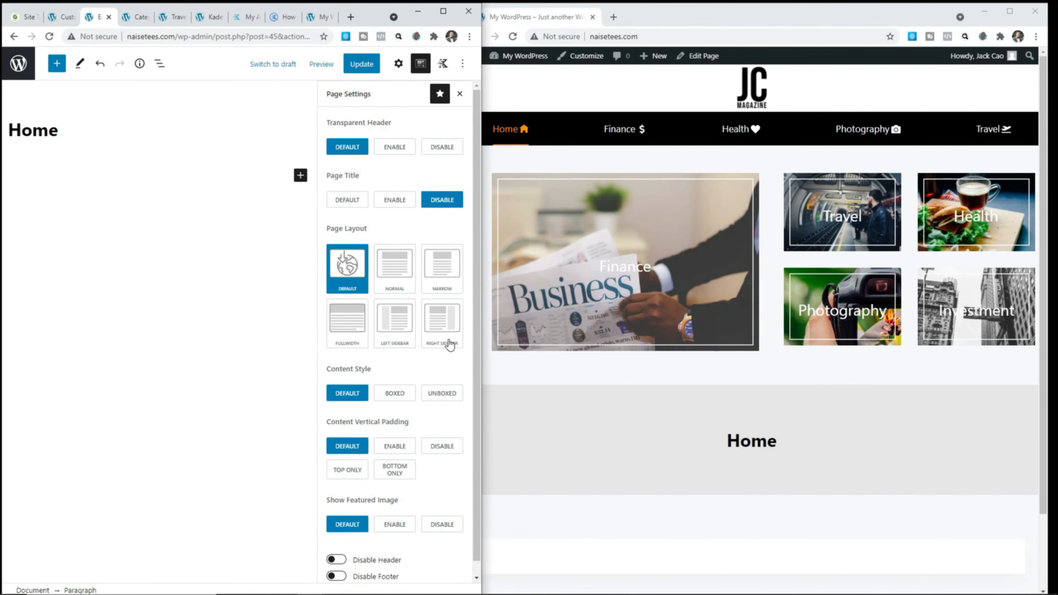
pyautogui.click(441, 328)
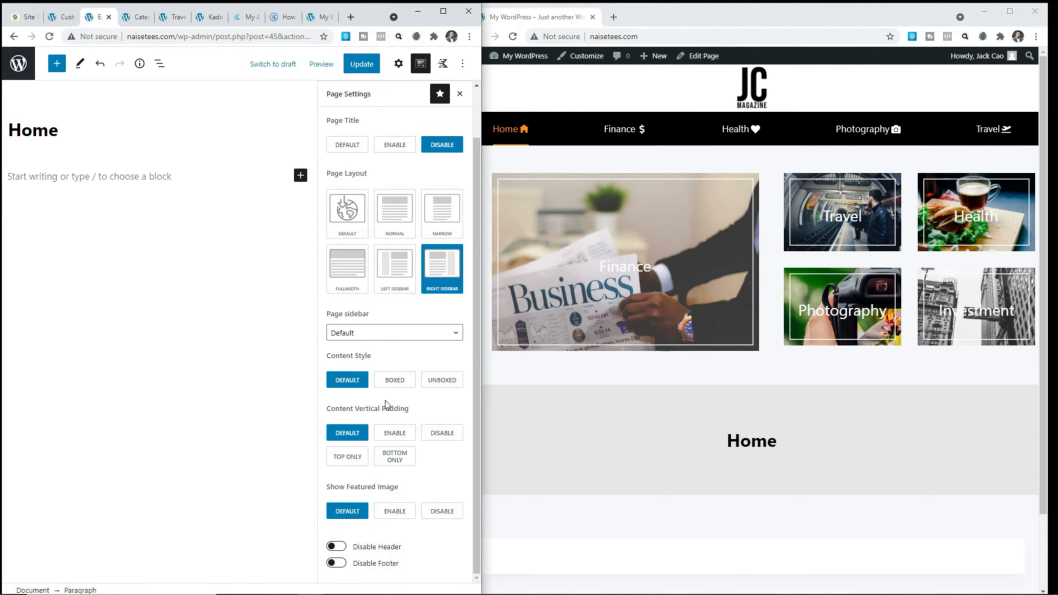
# - Update the Home page and refresh the front end to check the title area and sidebar
pyautogui.click(365, 68)
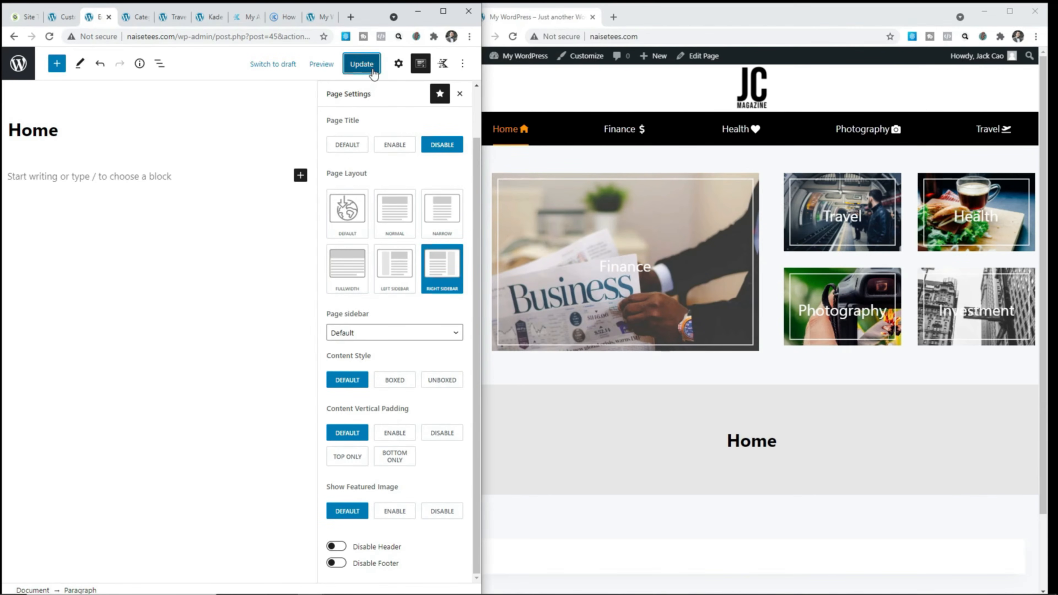
pyautogui.click(654, 23)
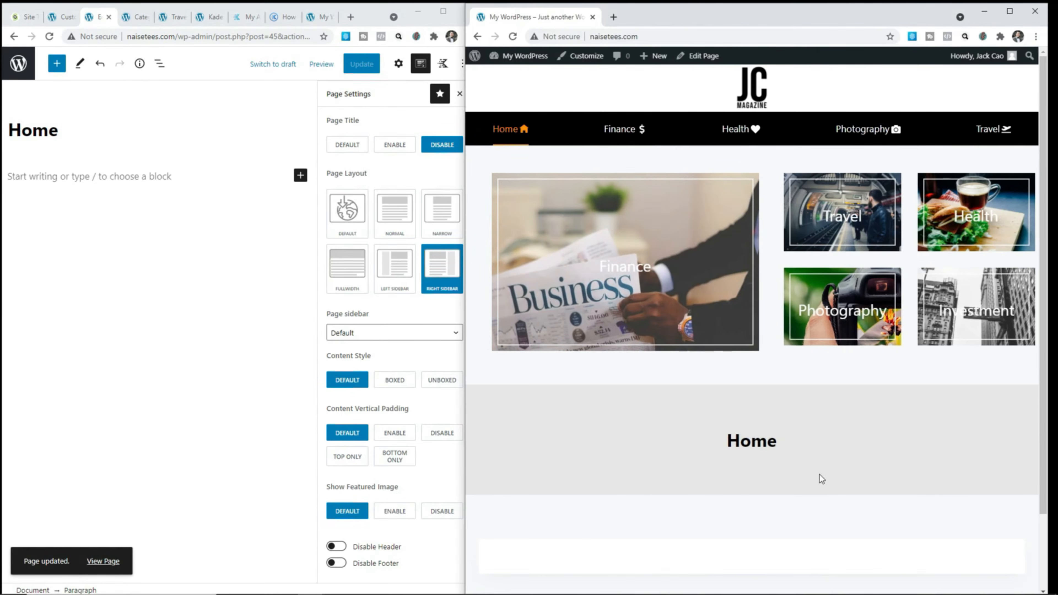
pyautogui.press('F5')
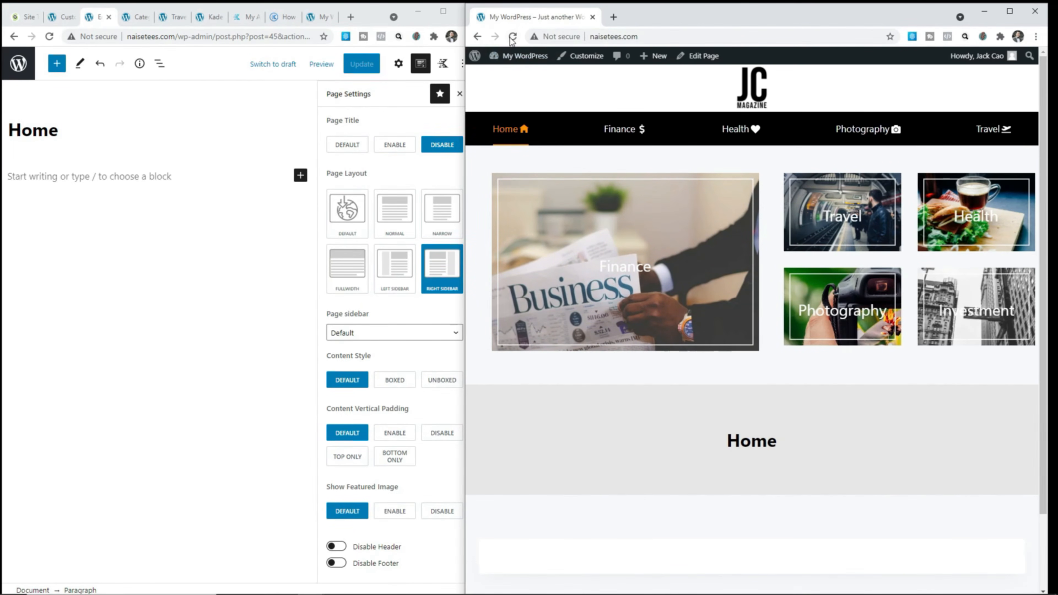
pyautogui.scroll(-4, 824, 486)
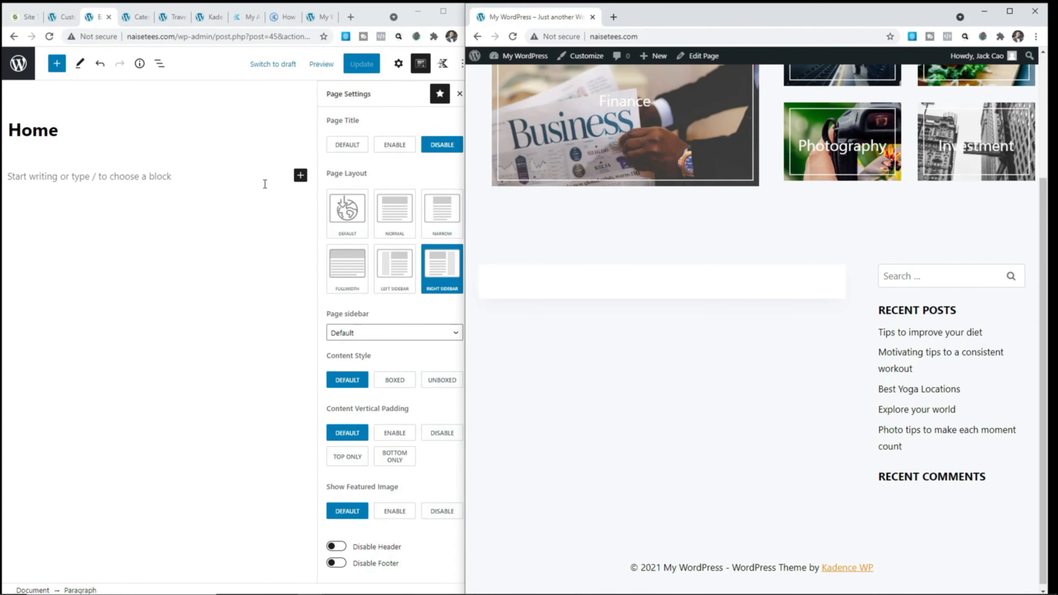
# - Add a Row Layout block with a single-column layout to the Home page content
pyautogui.click(301, 176)
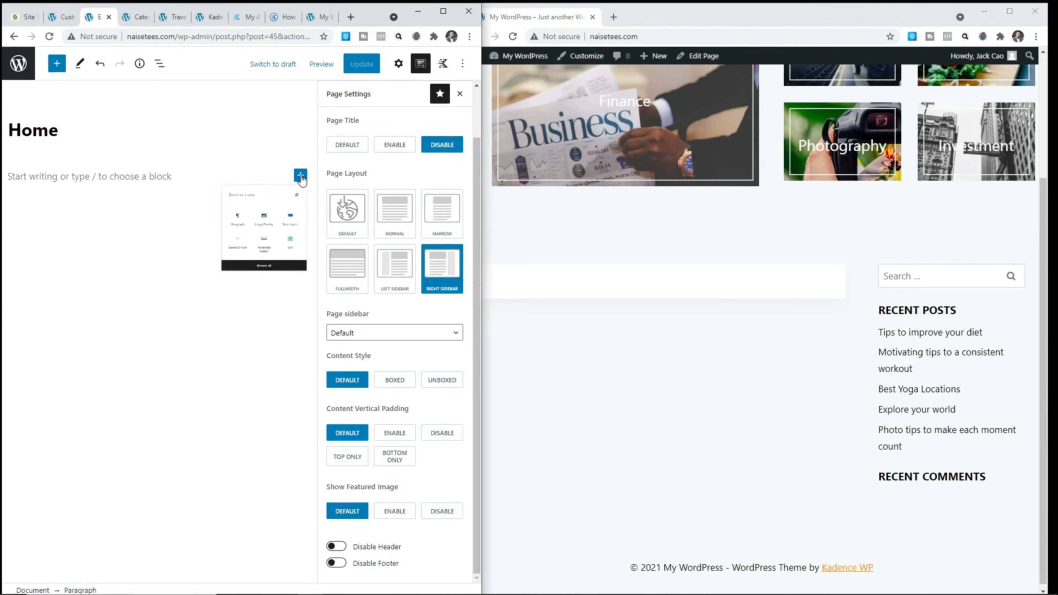
pyautogui.click(281, 275)
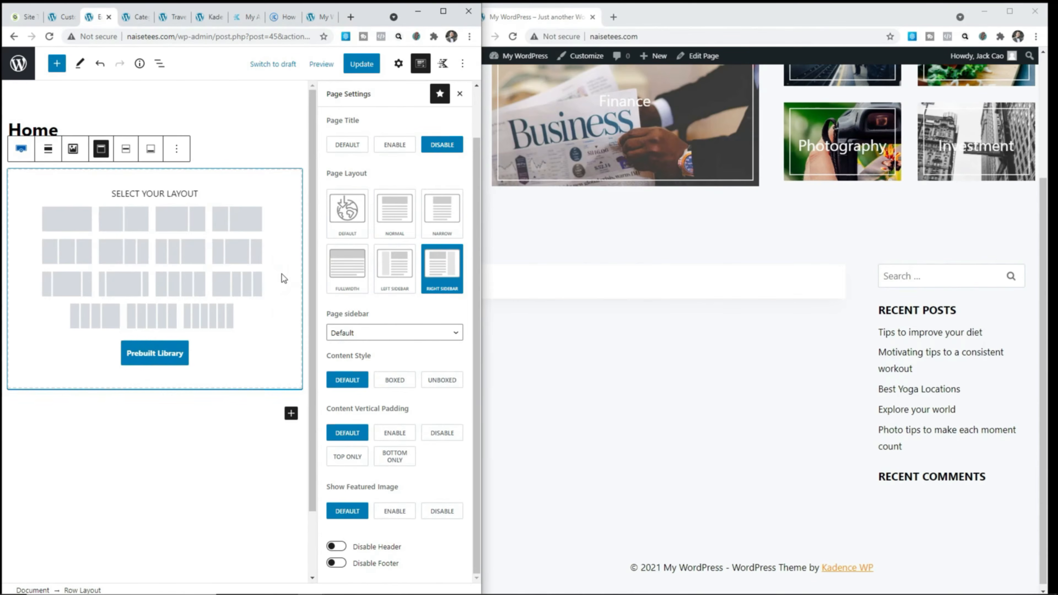
pyautogui.click(78, 221)
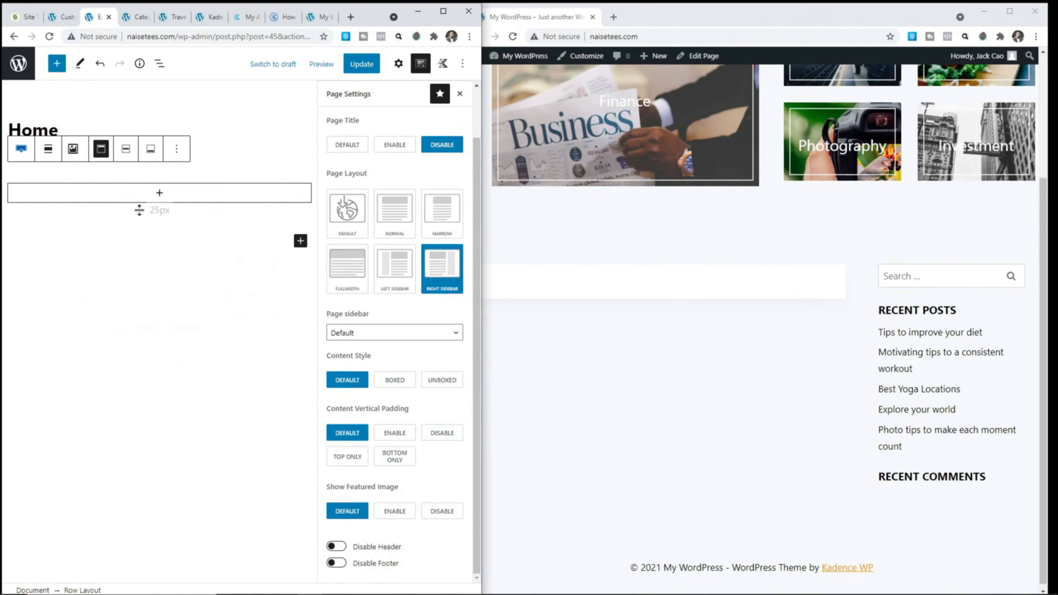
# - Insert an Advanced Heading block inside the row's section with the text "Top Stories"
pyautogui.click(160, 194)
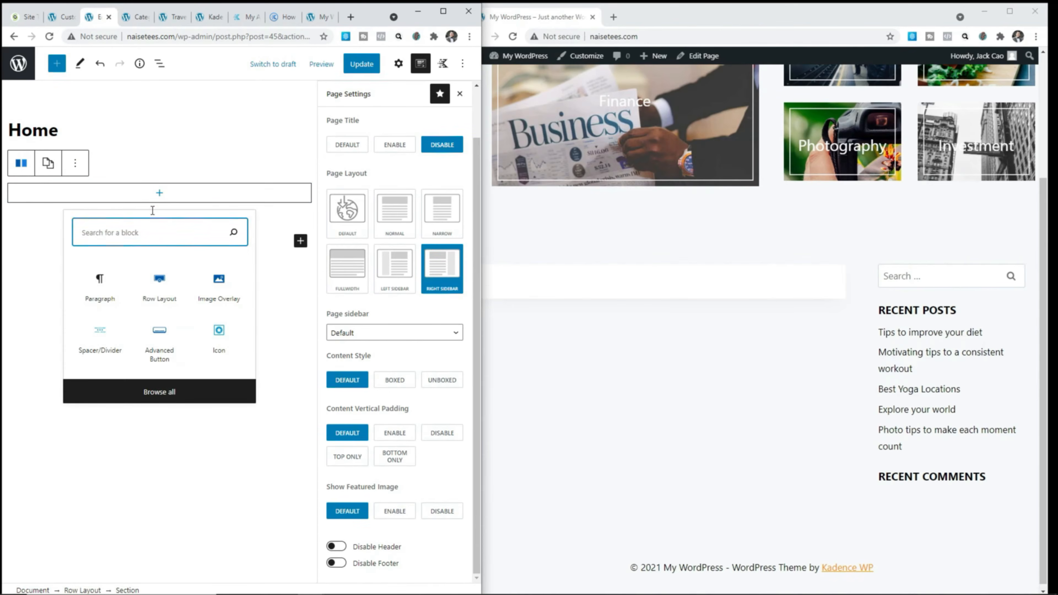
pyautogui.write('heading')
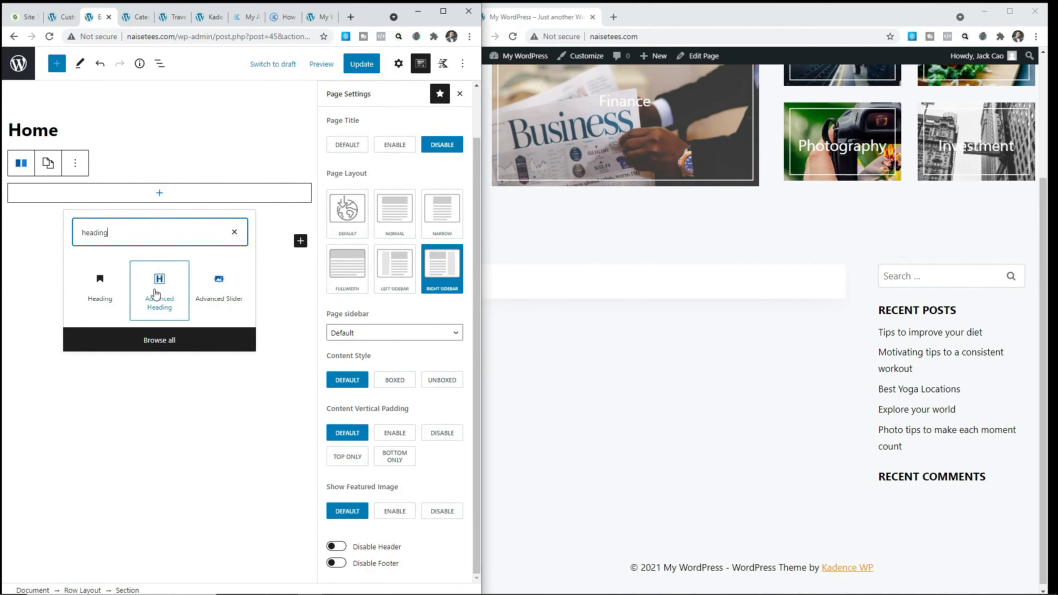
pyautogui.click(164, 293)
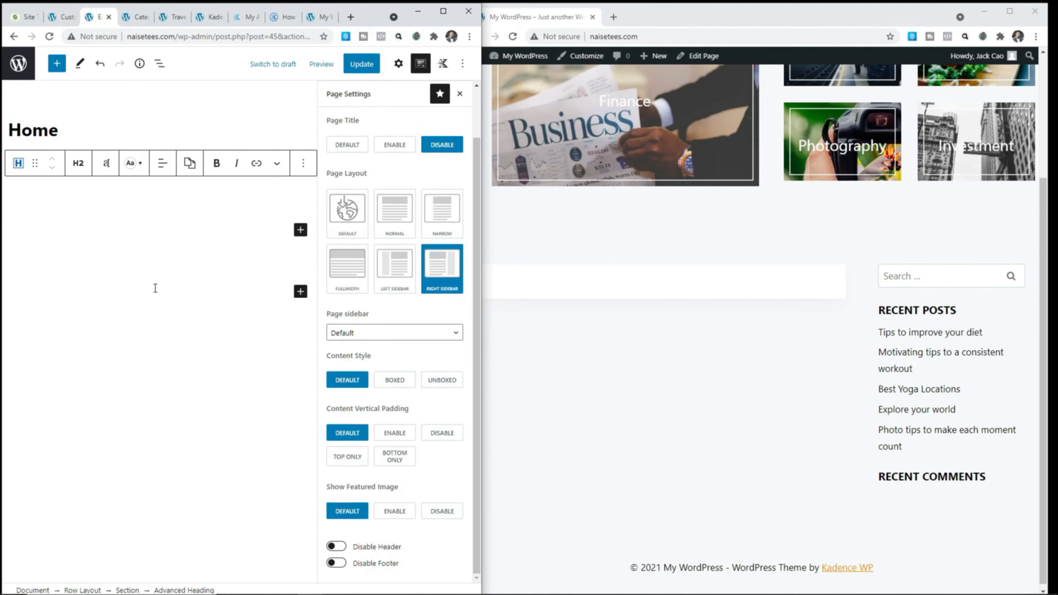
pyautogui.write('Top Stories')
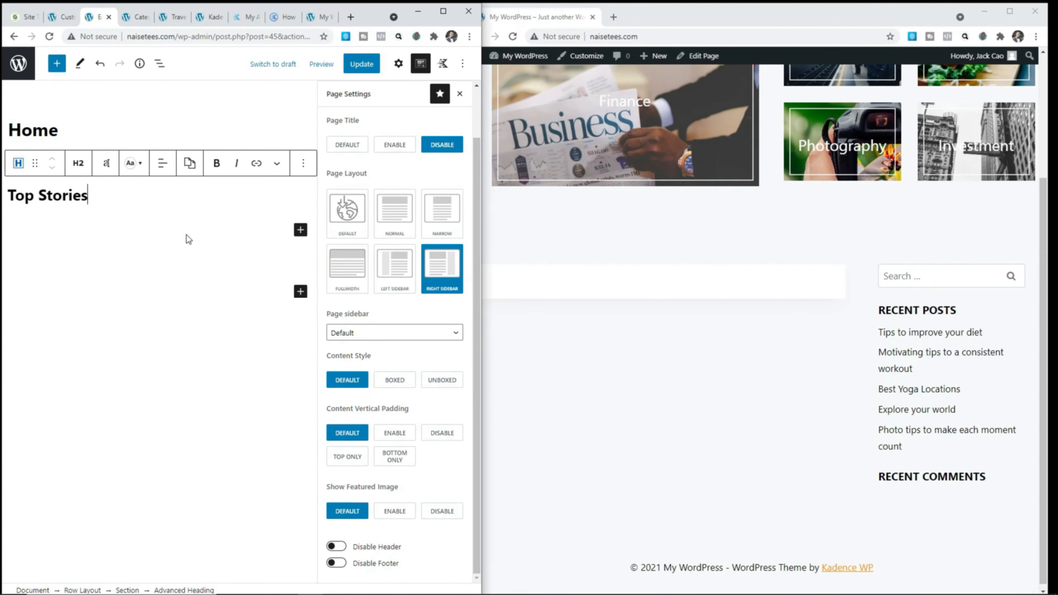
# - Check the demo site's Top Stories design and give the section containing the heading a top border width of 5 px
pyautogui.click(321, 17)
pyautogui.scroll(10, 250, 160)
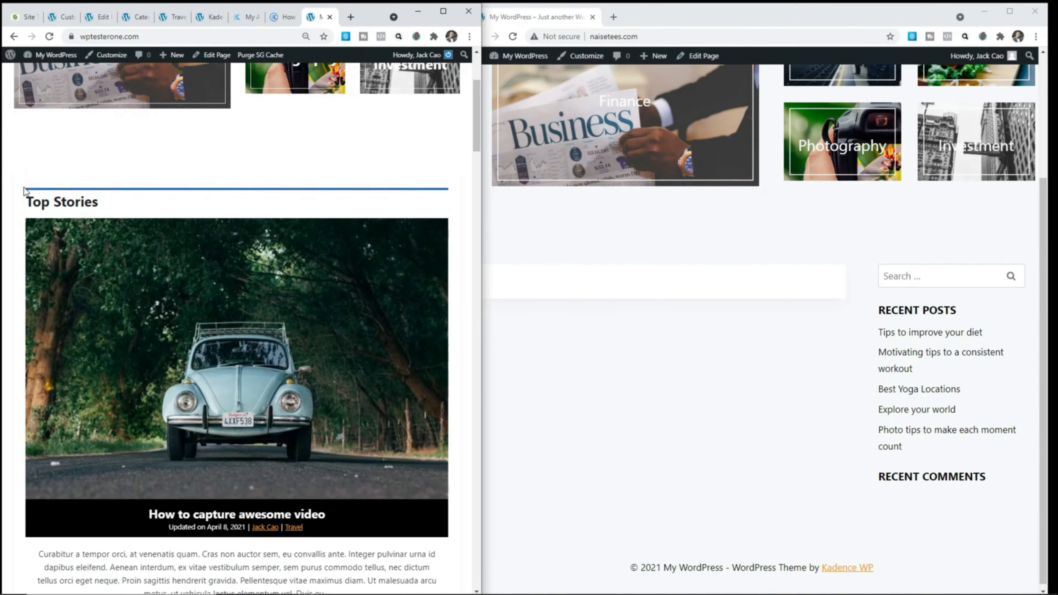
pyautogui.click(95, 21)
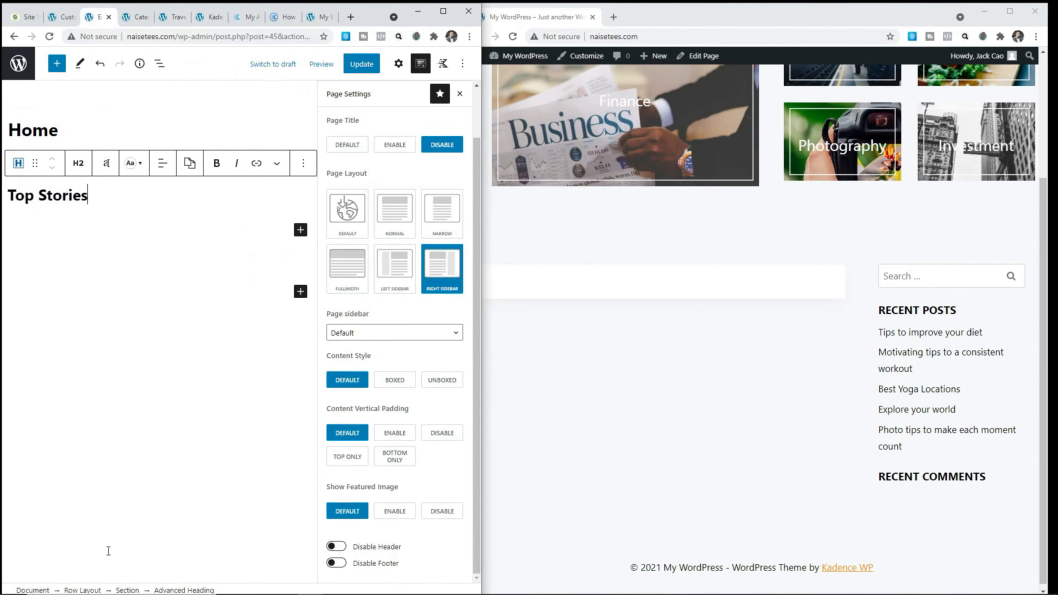
pyautogui.click(127, 589)
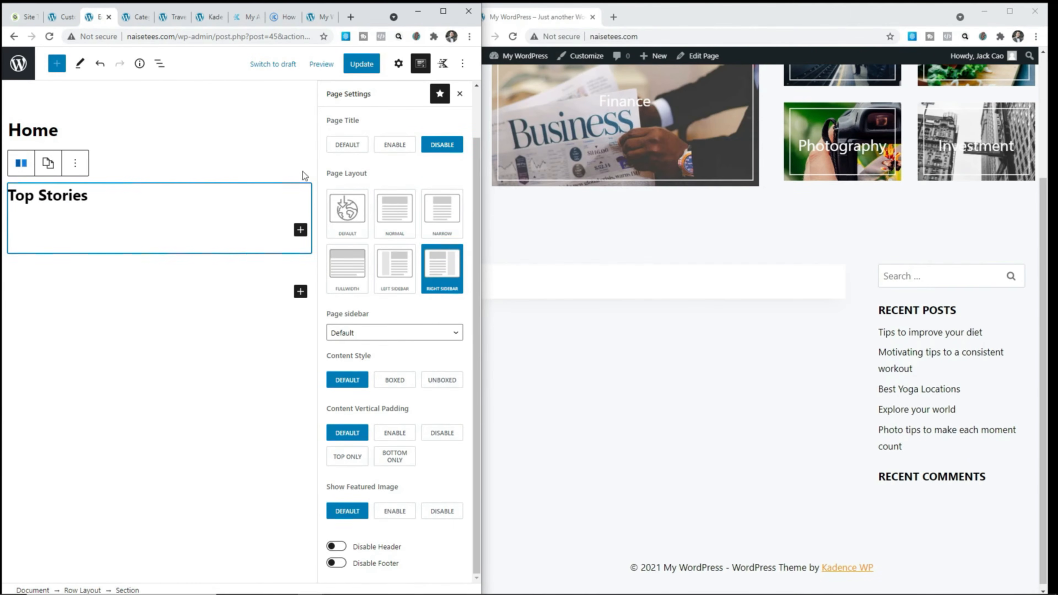
pyautogui.click(398, 64)
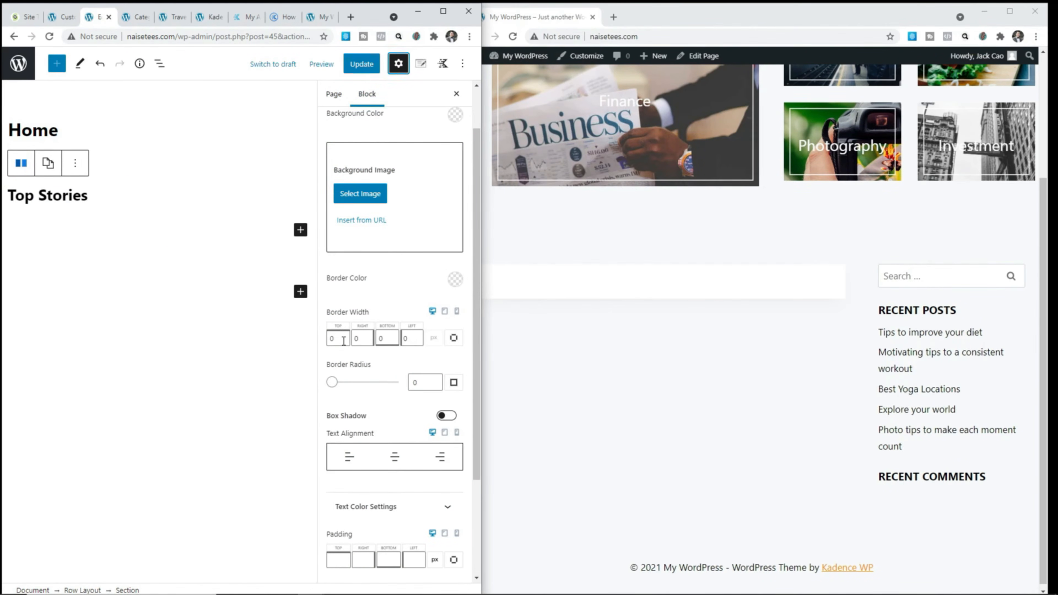
pyautogui.doubleClick(332, 338)
pyautogui.write('5')
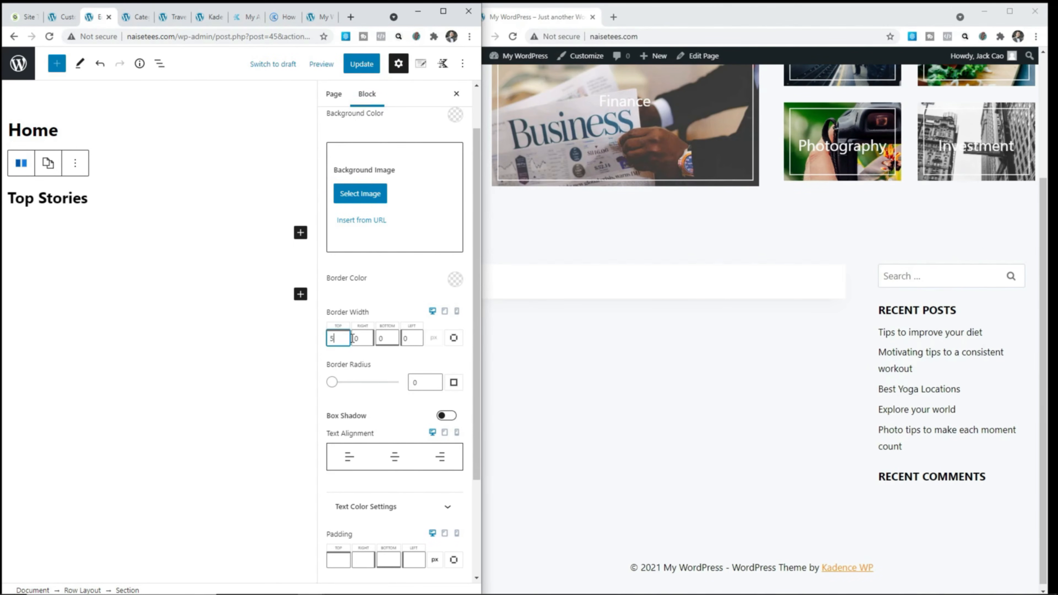
# - Set the section's border color to a bright light blue
pyautogui.click(462, 286)
pyautogui.click(385, 186)
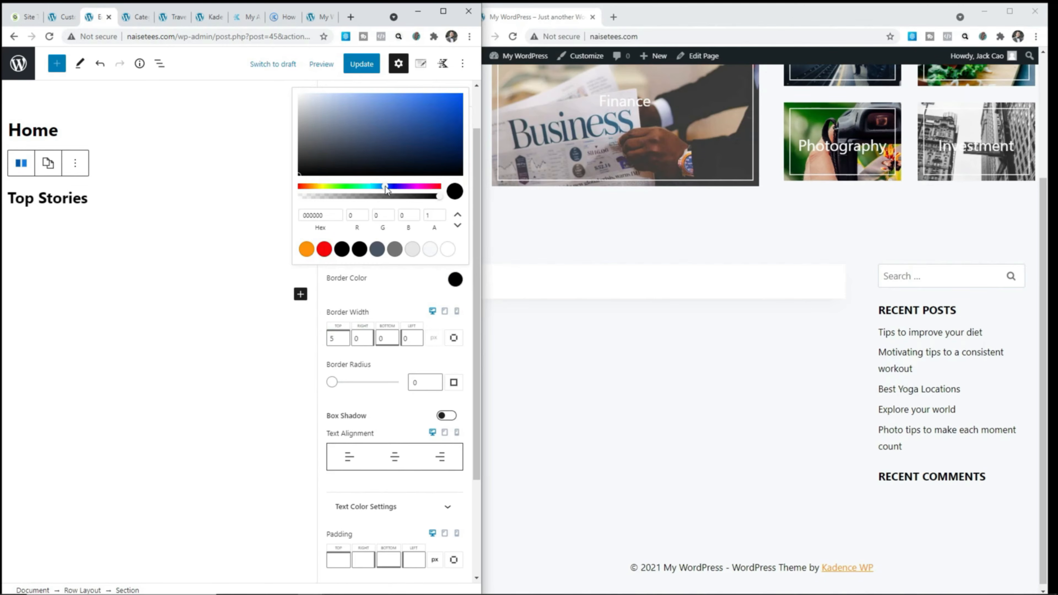
pyautogui.click(461, 94)
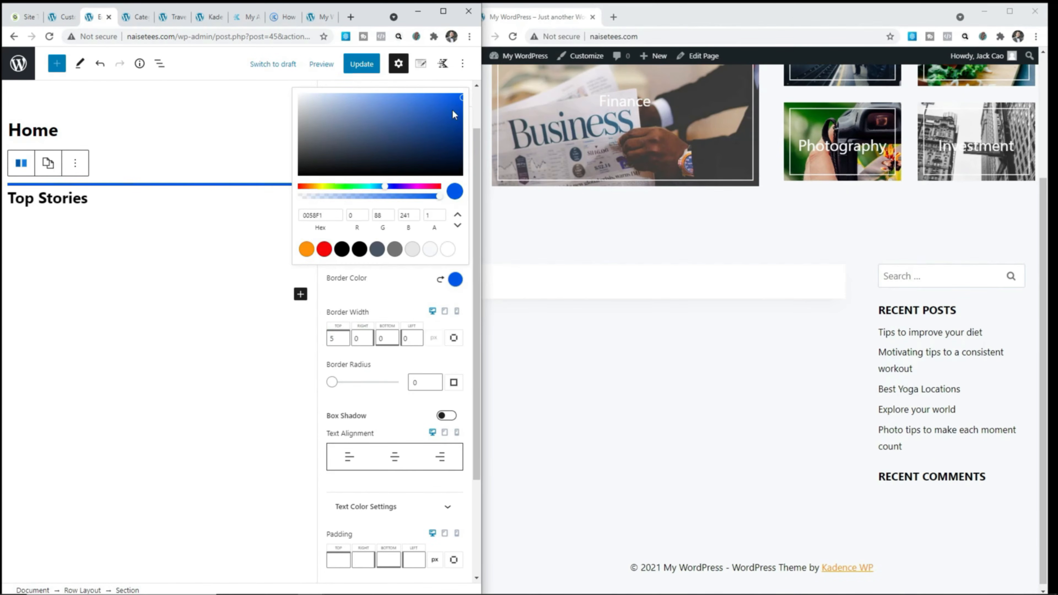
pyautogui.click(379, 186)
pyautogui.click(423, 276)
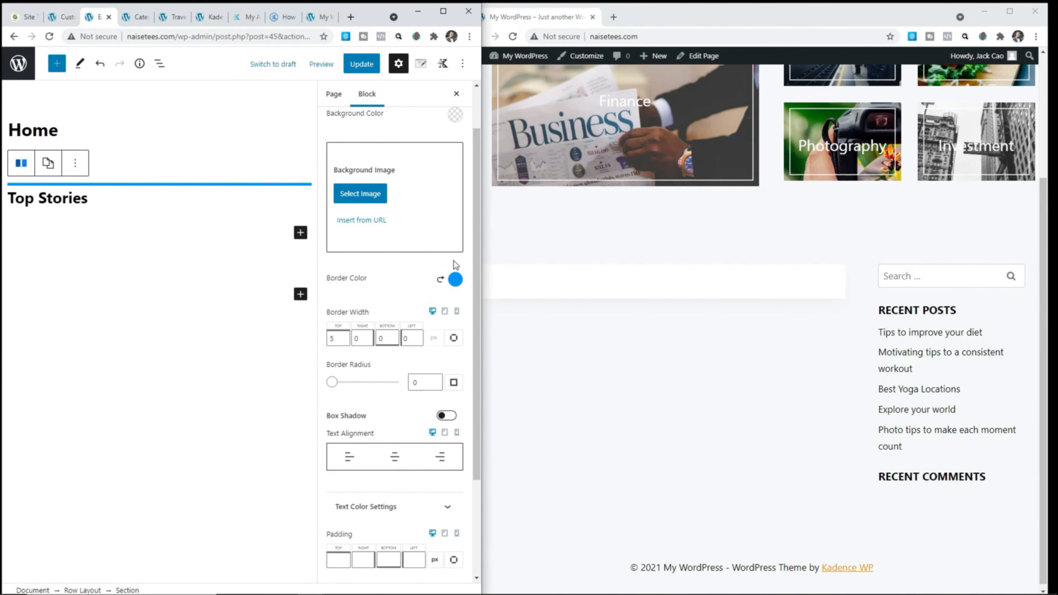
# - Update the Home page and refresh the front end to check the border above Top Stories
pyautogui.click(454, 338)
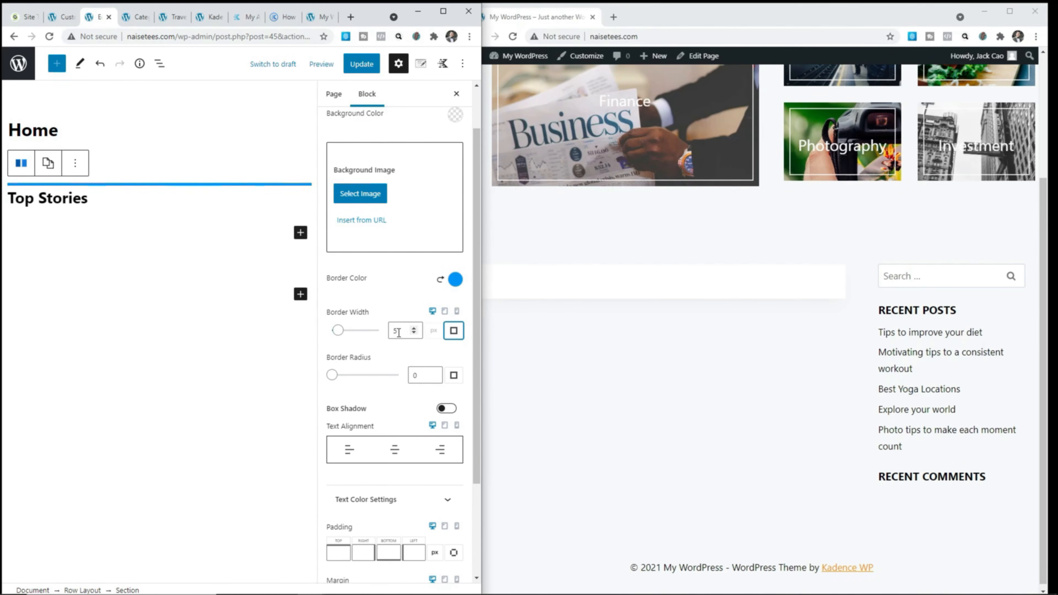
pyautogui.click(454, 330)
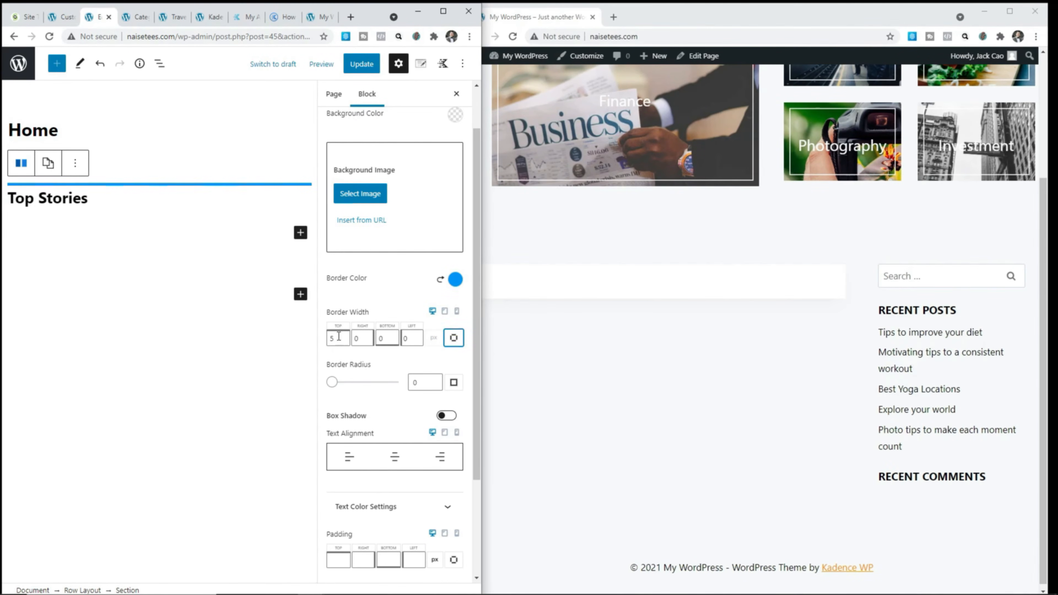
pyautogui.click(359, 64)
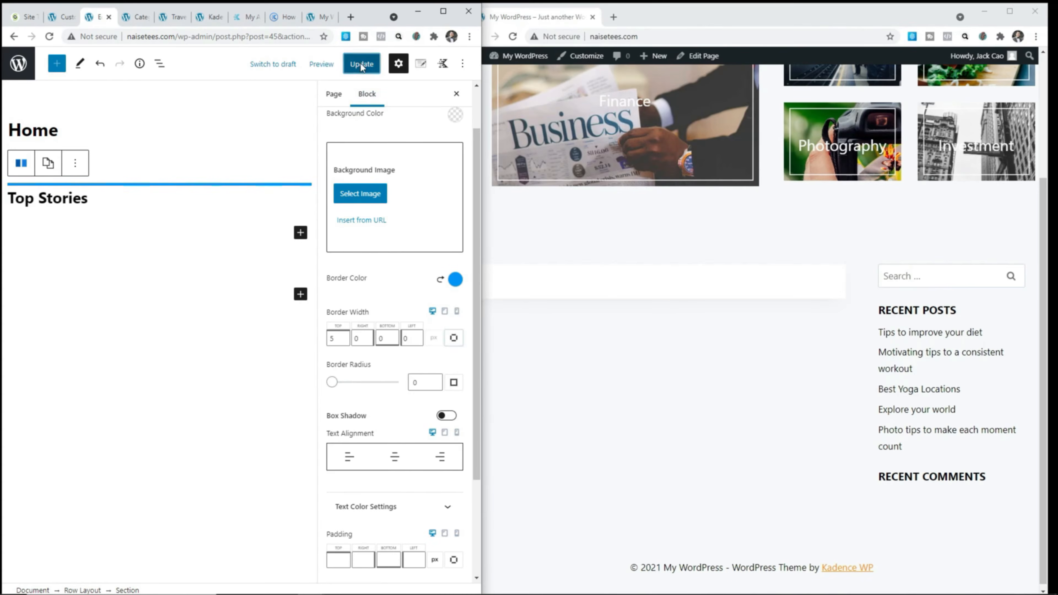
pyautogui.click(512, 37)
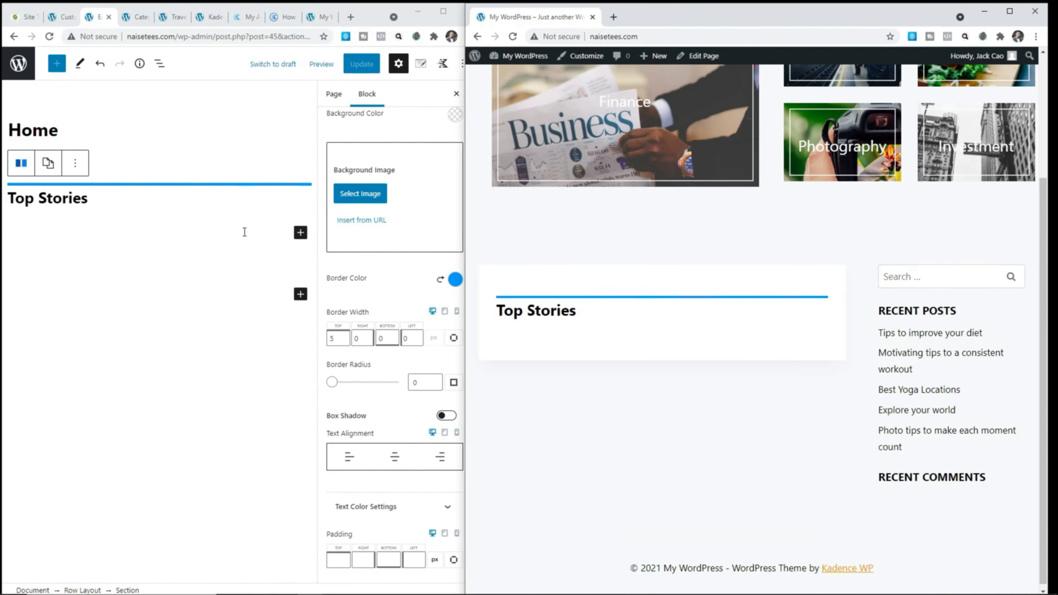
# - Insert a Post Grid/Carousel block below the Top Stories heading, using the first initial style
pyautogui.click(226, 225)
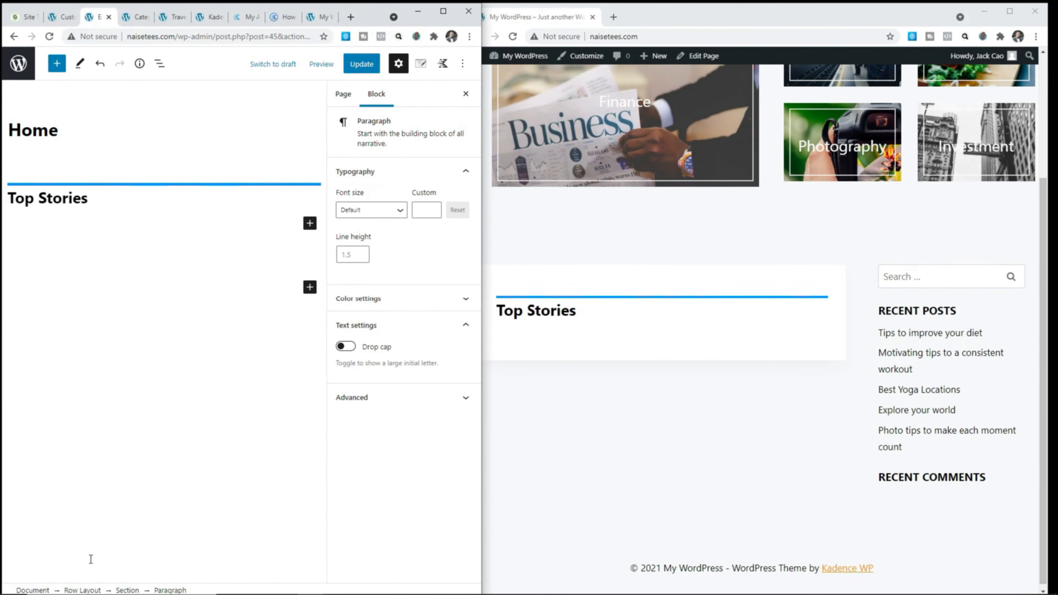
pyautogui.click(309, 223)
pyautogui.click(233, 425)
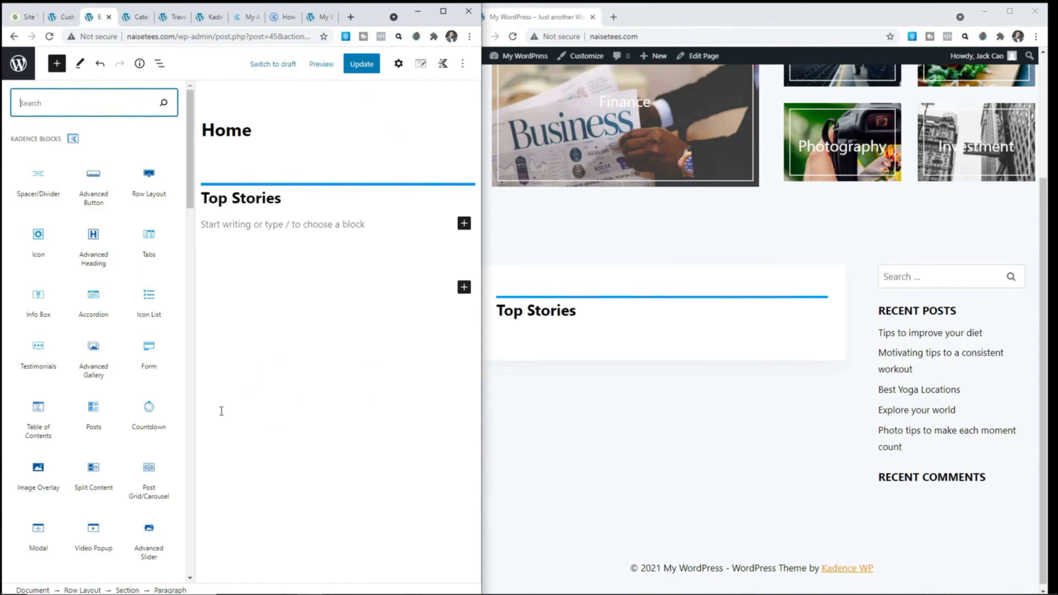
pyautogui.click(152, 491)
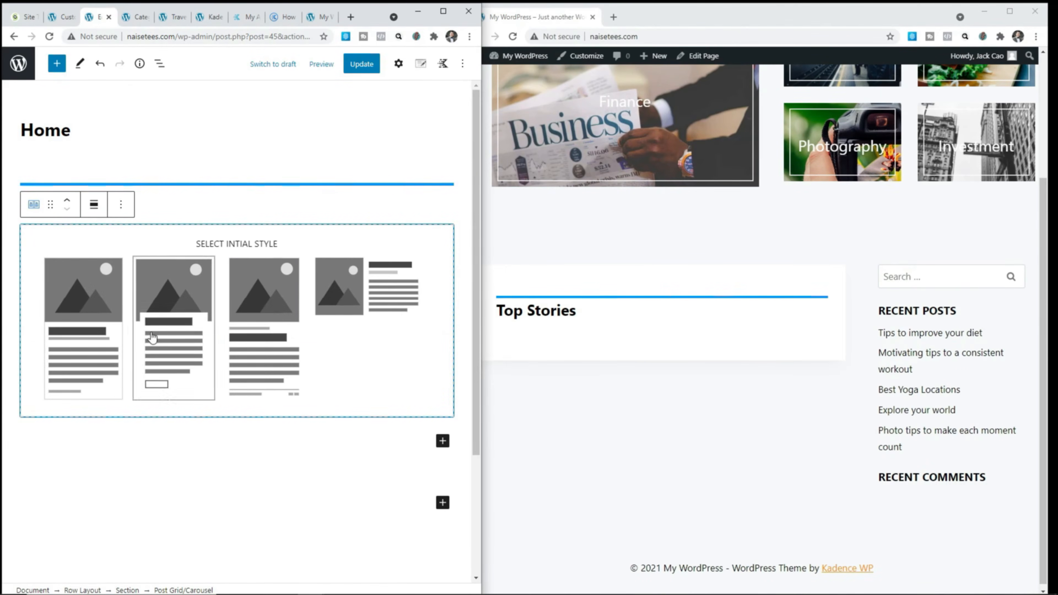
pyautogui.click(81, 347)
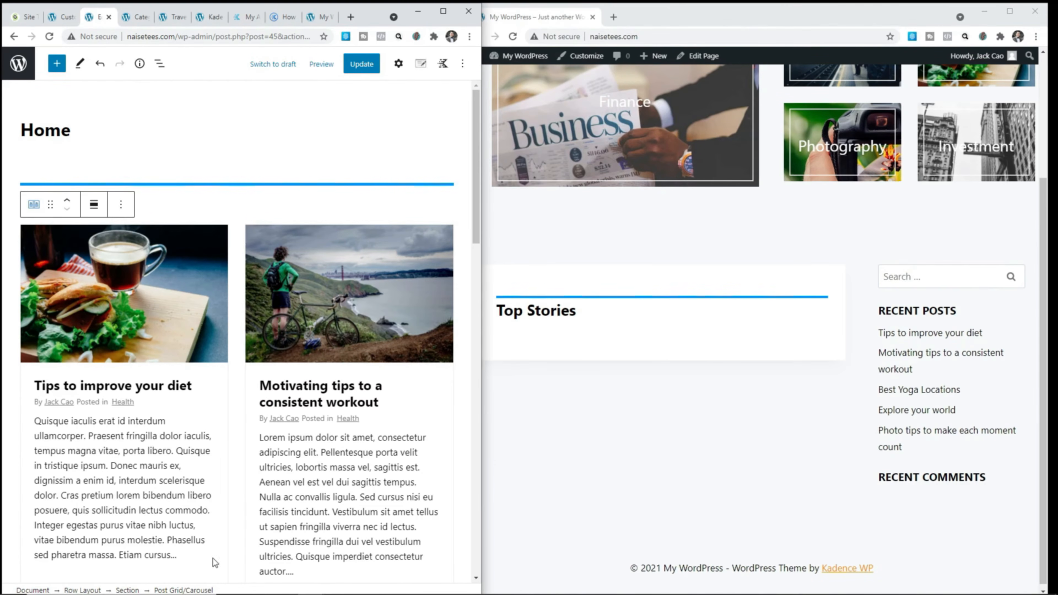
# - Open the Post Grid/Carousel block's settings and choose Posts as the post type
pyautogui.click(400, 67)
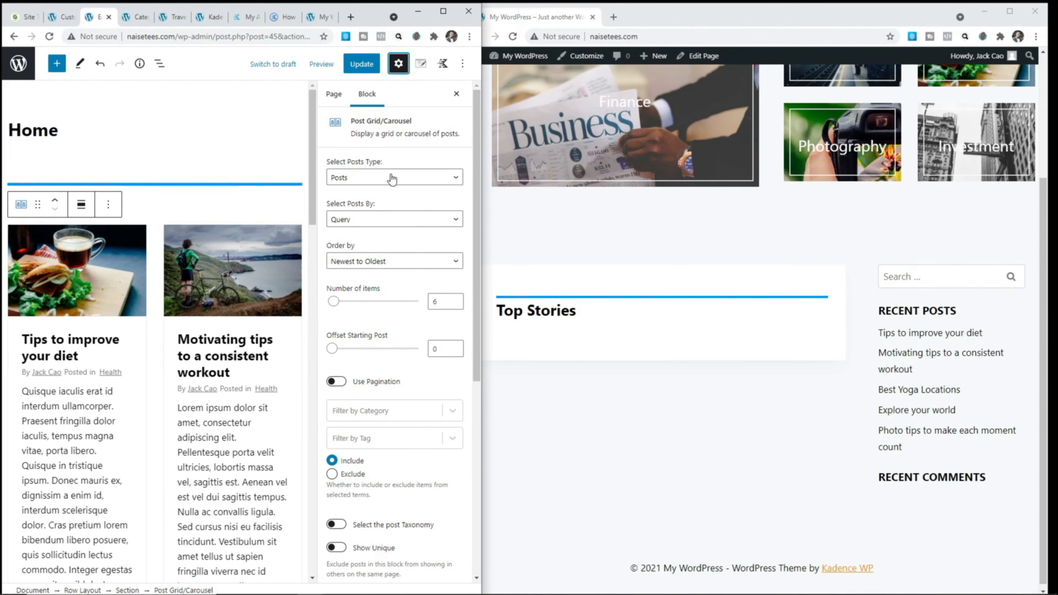
pyautogui.click(390, 178)
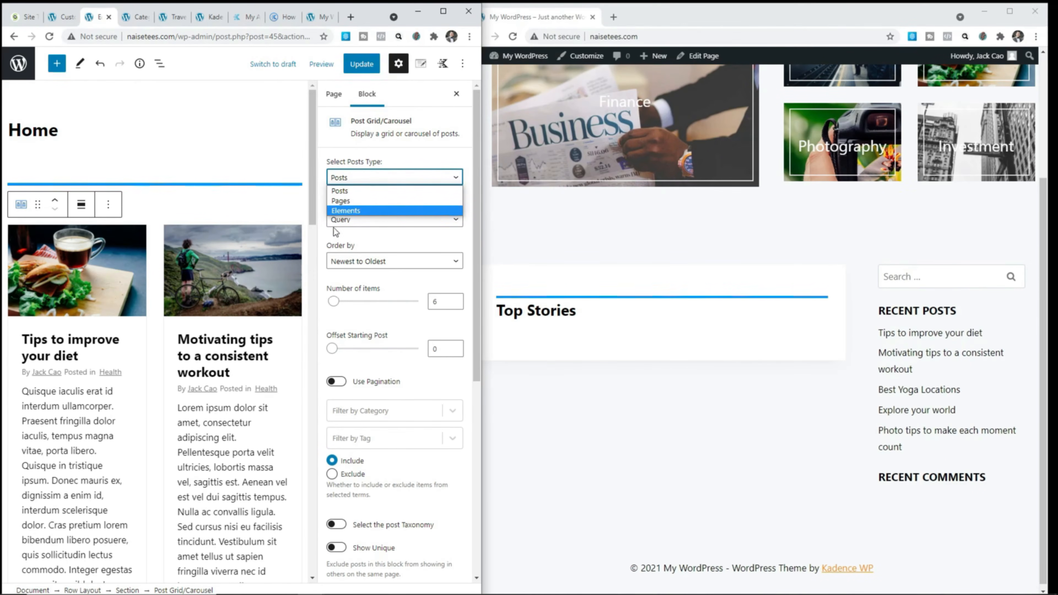
pyautogui.click(371, 190)
# - Try selecting posts individually with "Tips to improve your diet", and return the block's post selection to Query
pyautogui.click(387, 220)
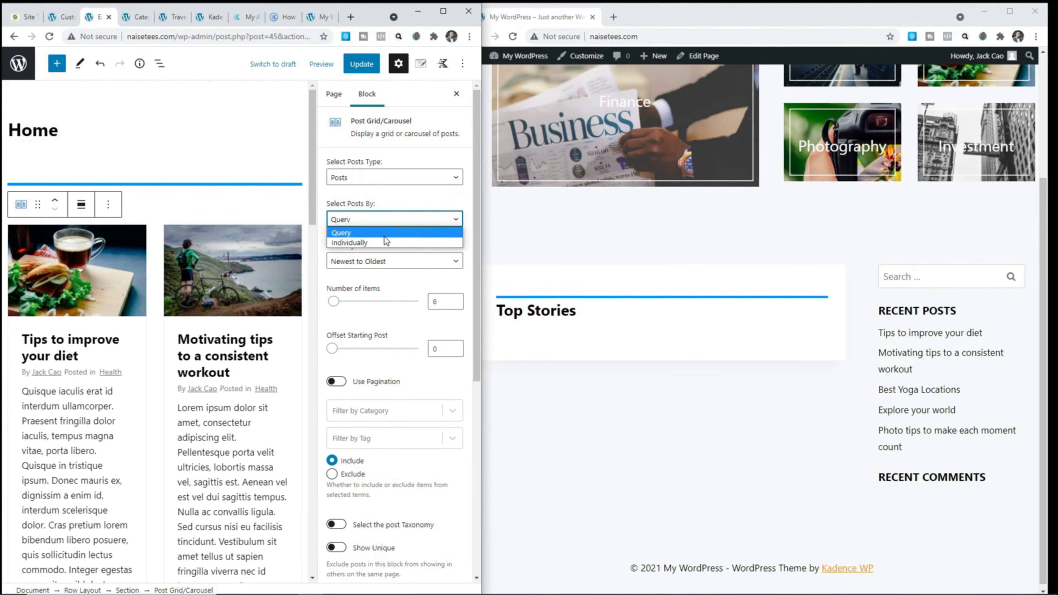
pyautogui.click(385, 243)
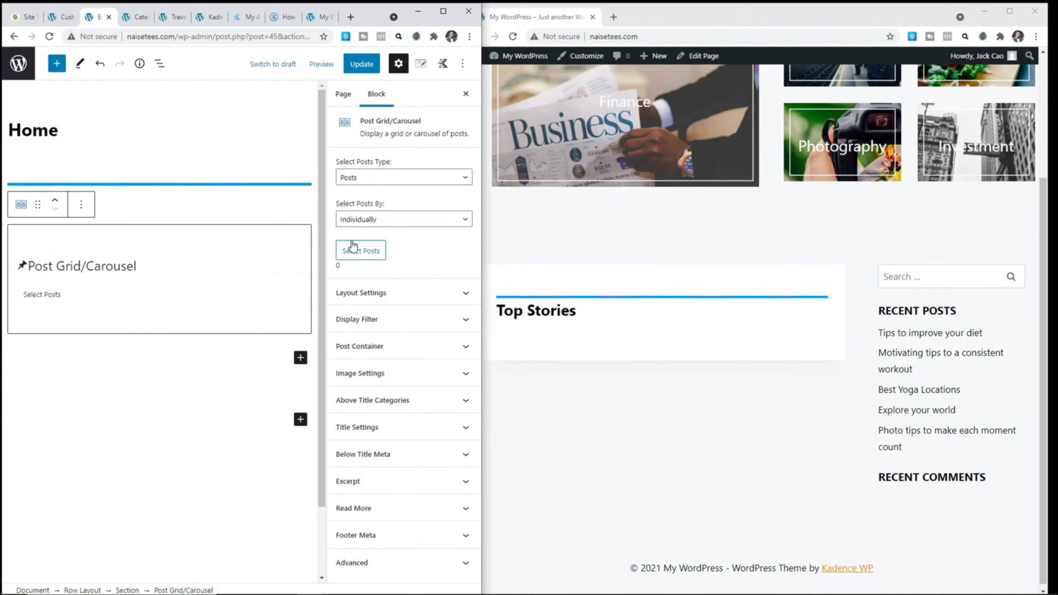
pyautogui.click(366, 246)
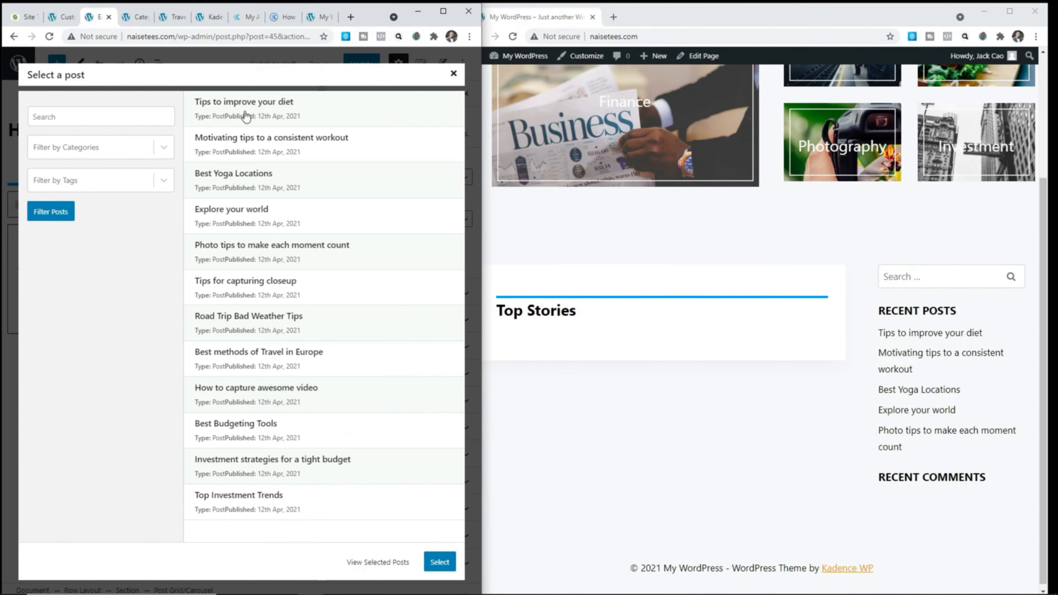
pyautogui.click(234, 115)
pyautogui.click(440, 561)
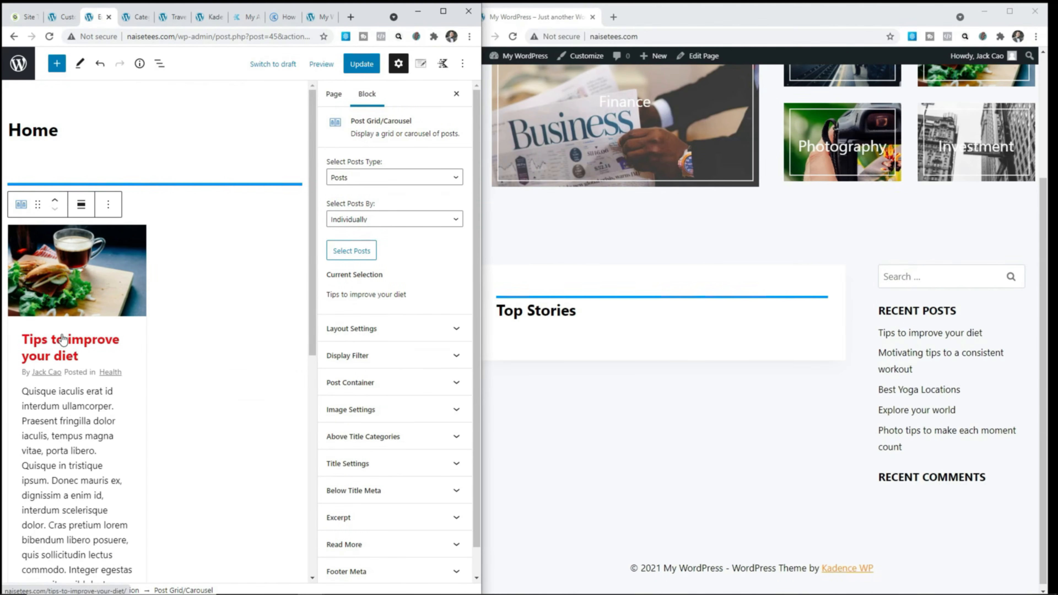
pyautogui.click(394, 221)
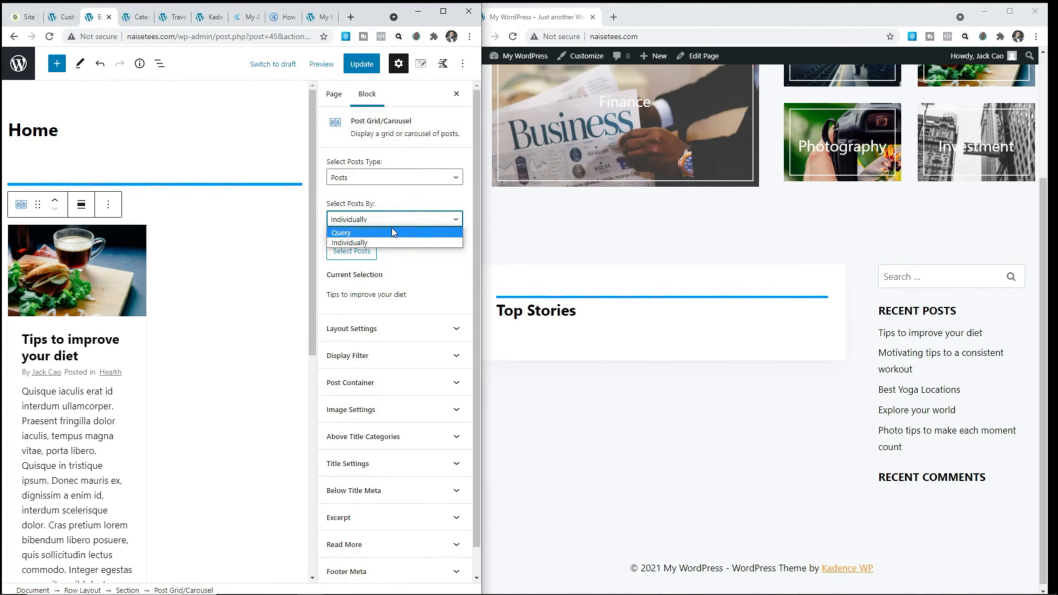
pyautogui.click(391, 232)
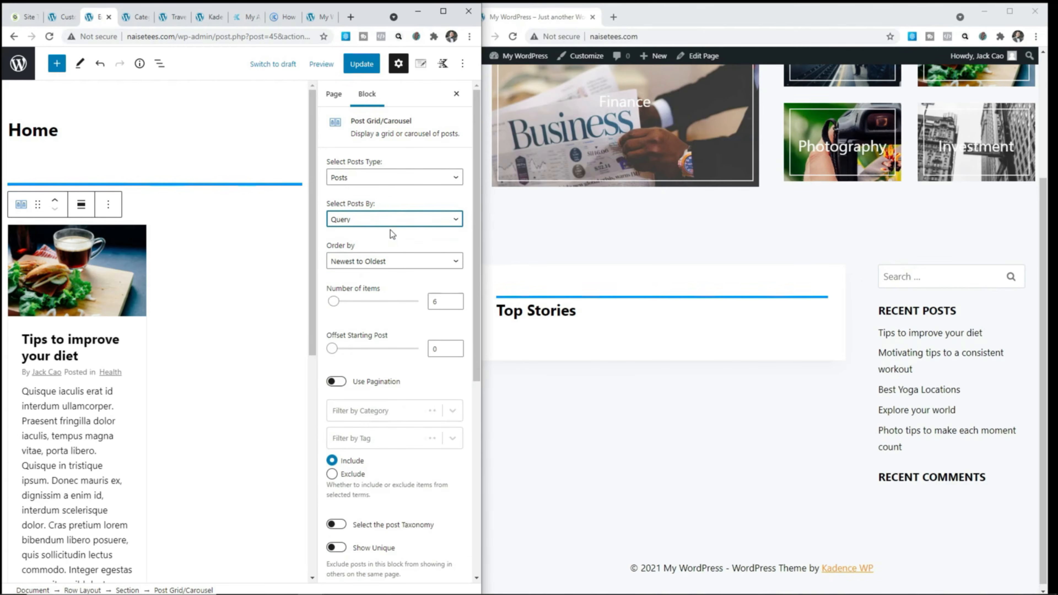
pyautogui.doubleClick(435, 301)
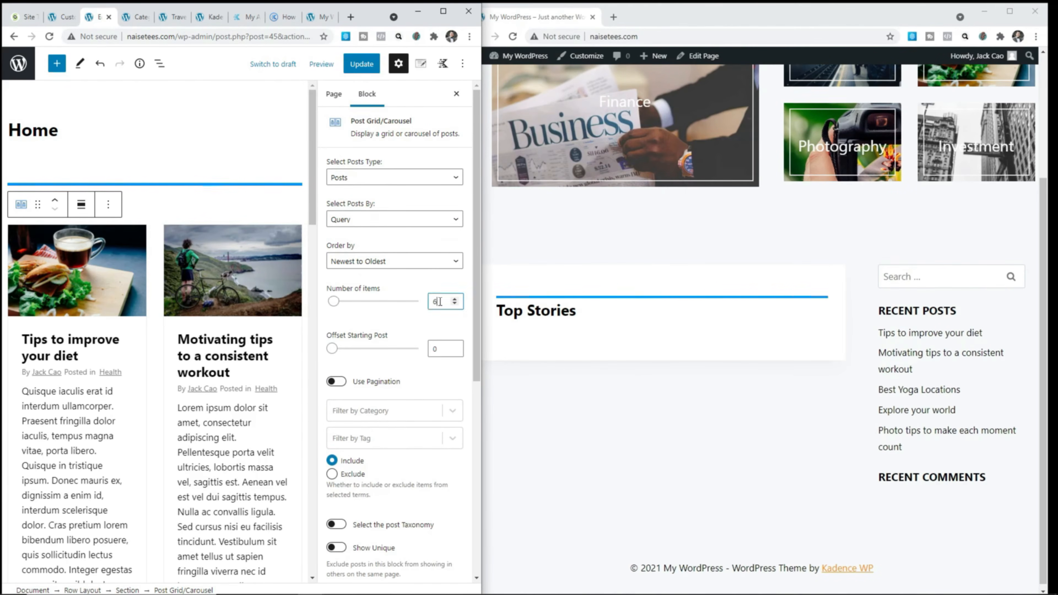
pyautogui.click(416, 325)
# - In the site's posts list, add the tag "Apr" to the "Best Yoga Locations" post using Quick Edit
pyautogui.click(133, 19)
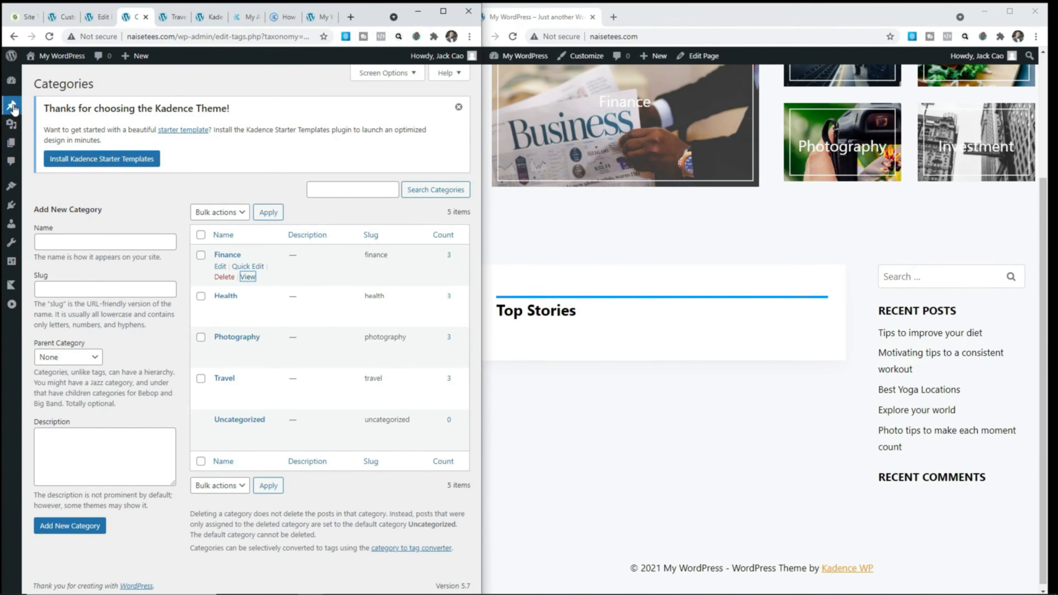
pyautogui.moveTo(13, 109)
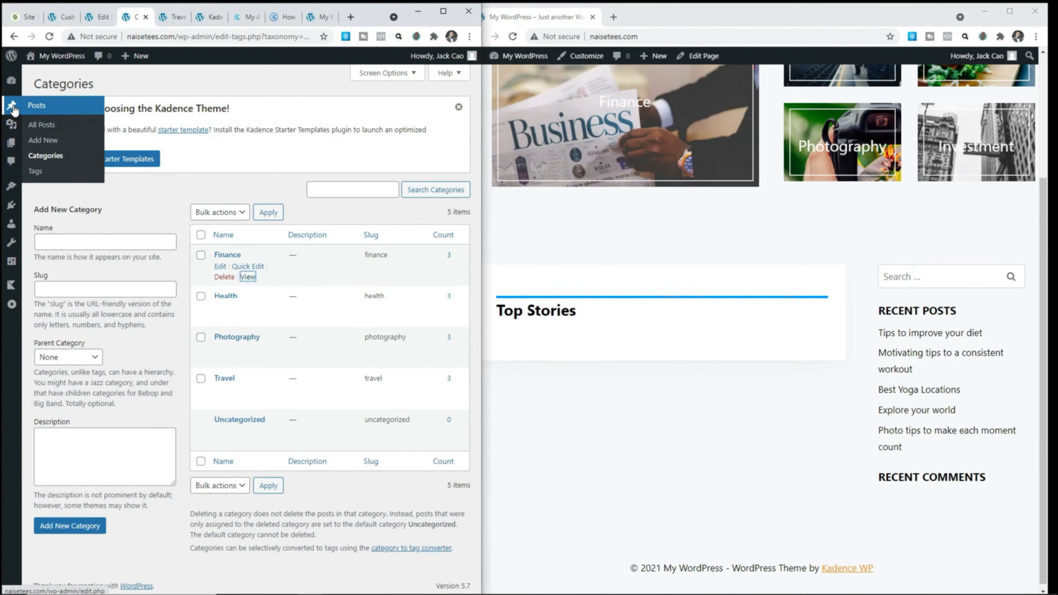
pyautogui.click(37, 130)
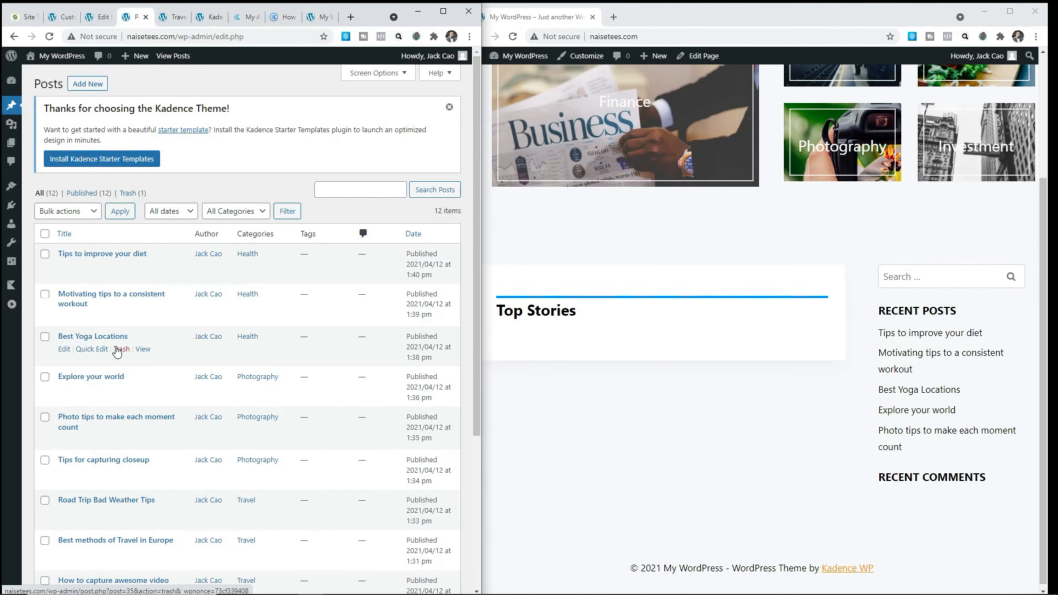
pyautogui.click(92, 350)
pyautogui.click(350, 359)
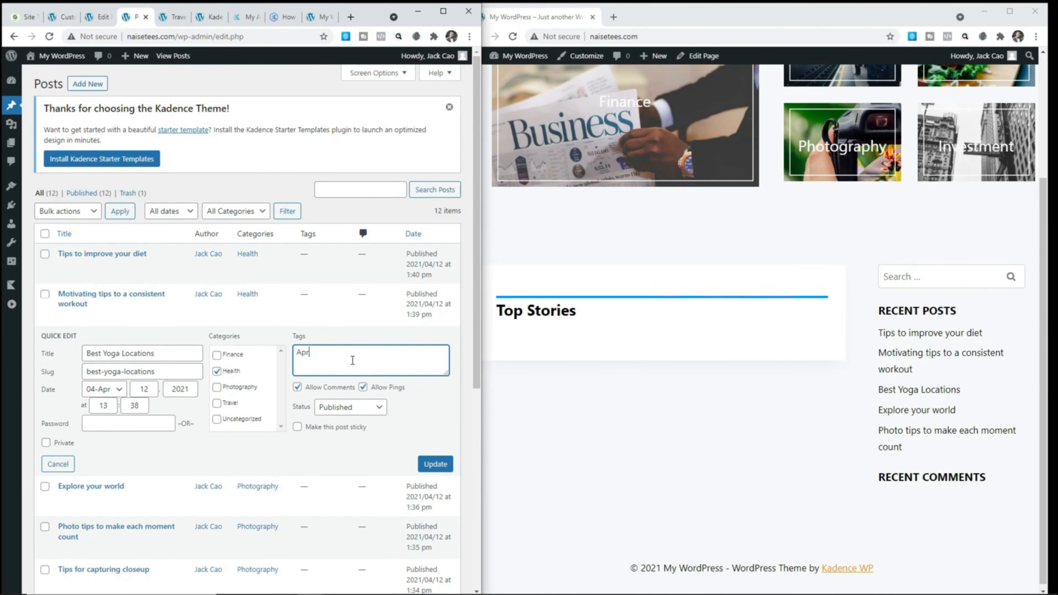
pyautogui.click(436, 464)
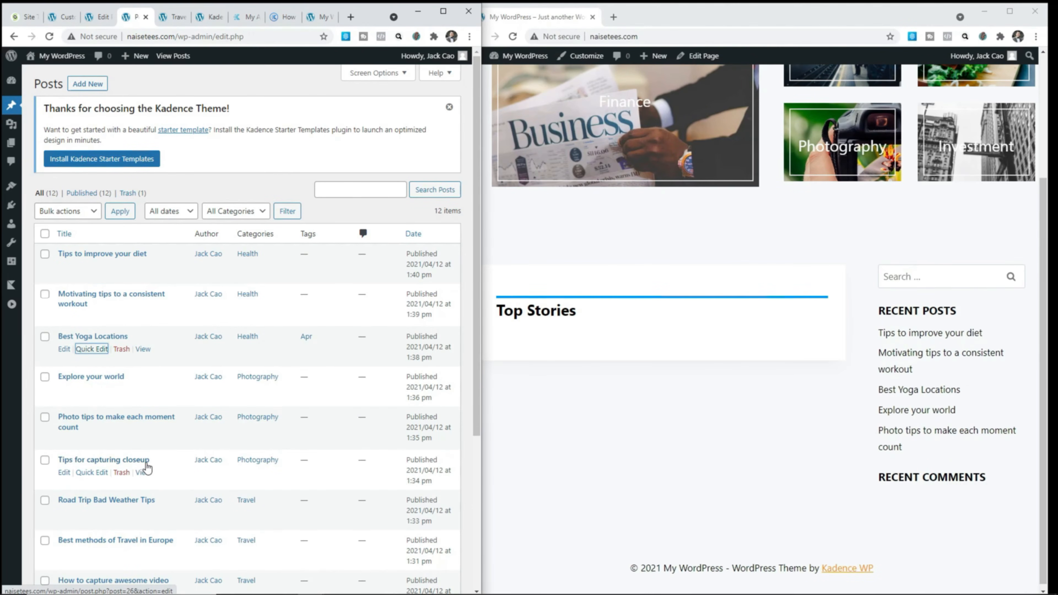
# - Add the tag "Apr" to the "Tips for capturing closeup" post with Quick Edit
pyautogui.click(91, 472)
pyautogui.click(354, 483)
pyautogui.write('apr')
pyautogui.click(316, 509)
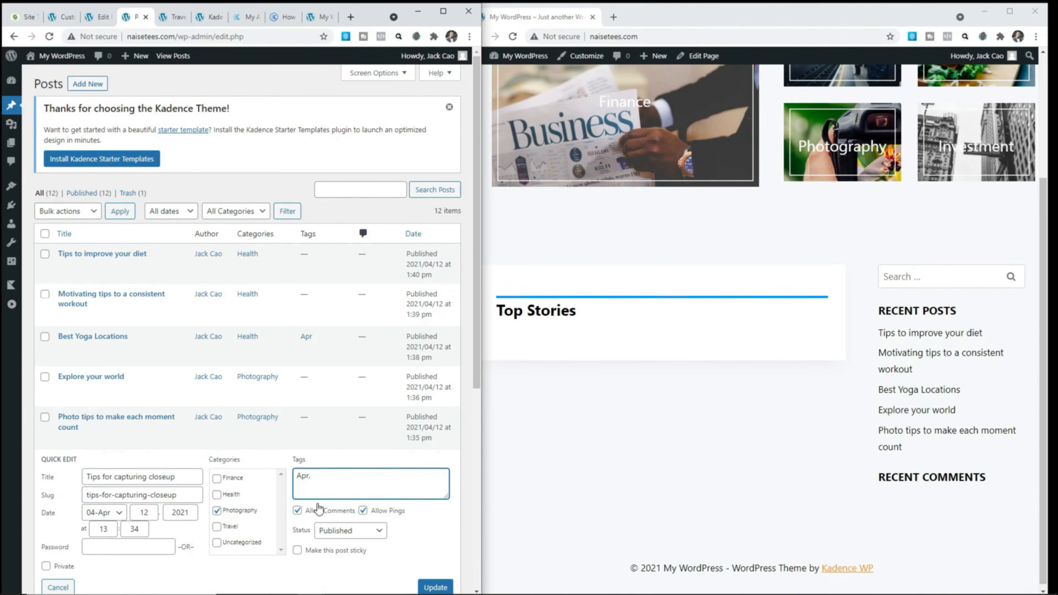
pyautogui.click(434, 587)
# - Add the tag "Apr" to the "Best Budgeting Tools" post with Quick Edit
pyautogui.scroll(-4, 234, 386)
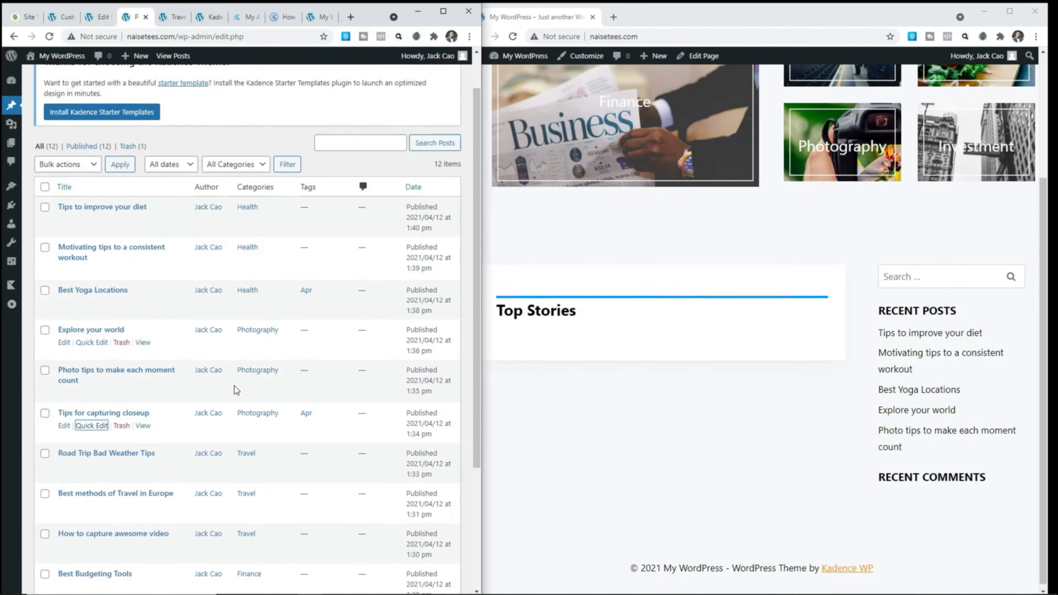
pyautogui.click(64, 468)
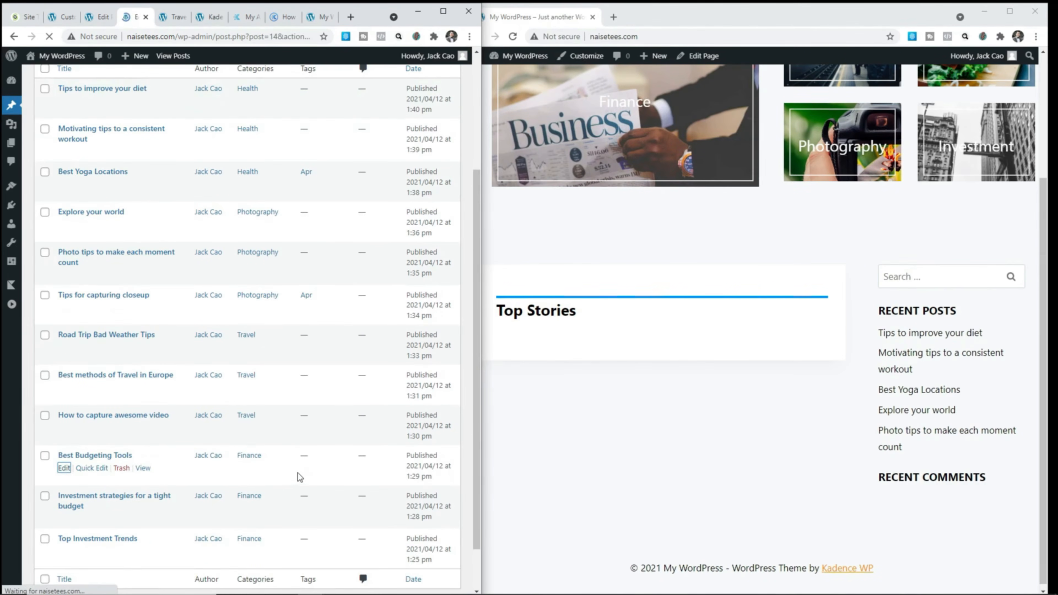
pyautogui.click(96, 468)
pyautogui.click(310, 475)
pyautogui.write('Apr,')
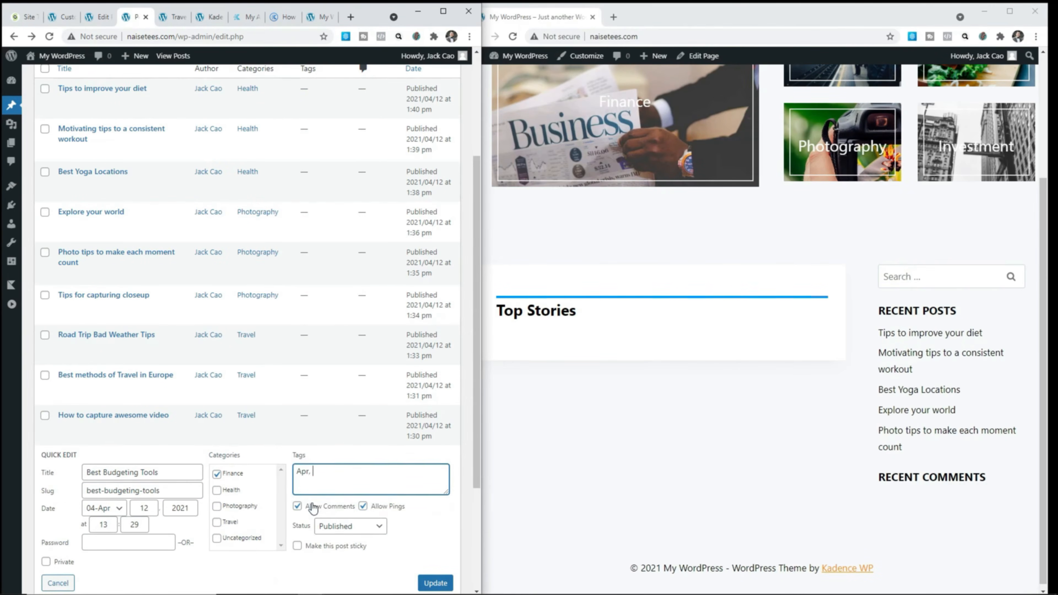
pyautogui.click(309, 507)
pyautogui.click(434, 583)
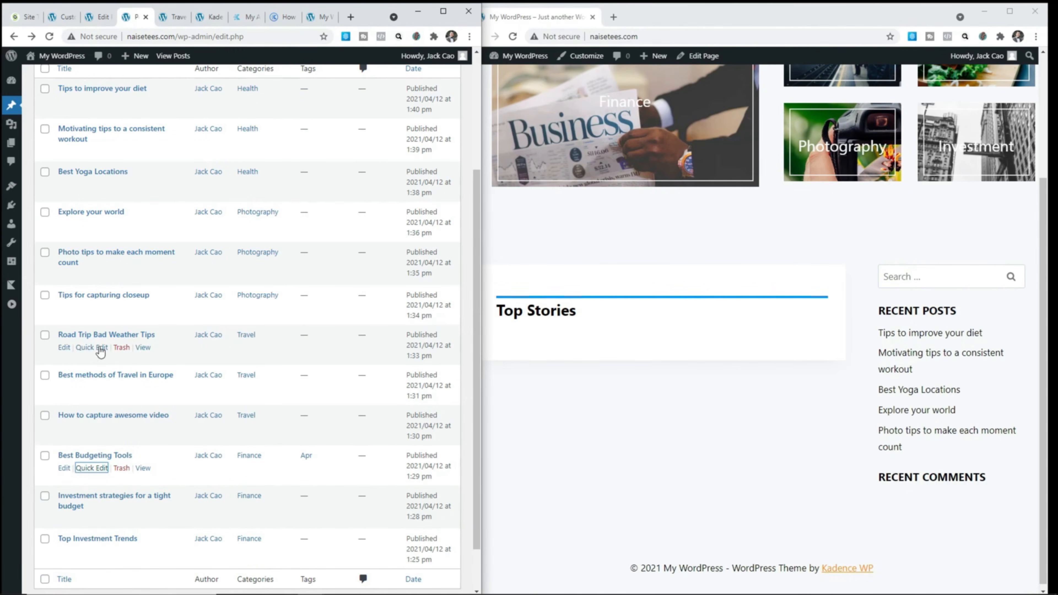
# - Add the tag "Apr" to the "Road Trip Bad Weather Tips" post using Quick Edit
pyautogui.click(97, 350)
pyautogui.click(387, 364)
pyautogui.write('Apr')
pyautogui.click(436, 460)
# - Quick-edit the "Tips for capturing closeup" post to give it the tag "apr", and update it
pyautogui.click(91, 307)
pyautogui.click(371, 317)
pyautogui.write('apr')
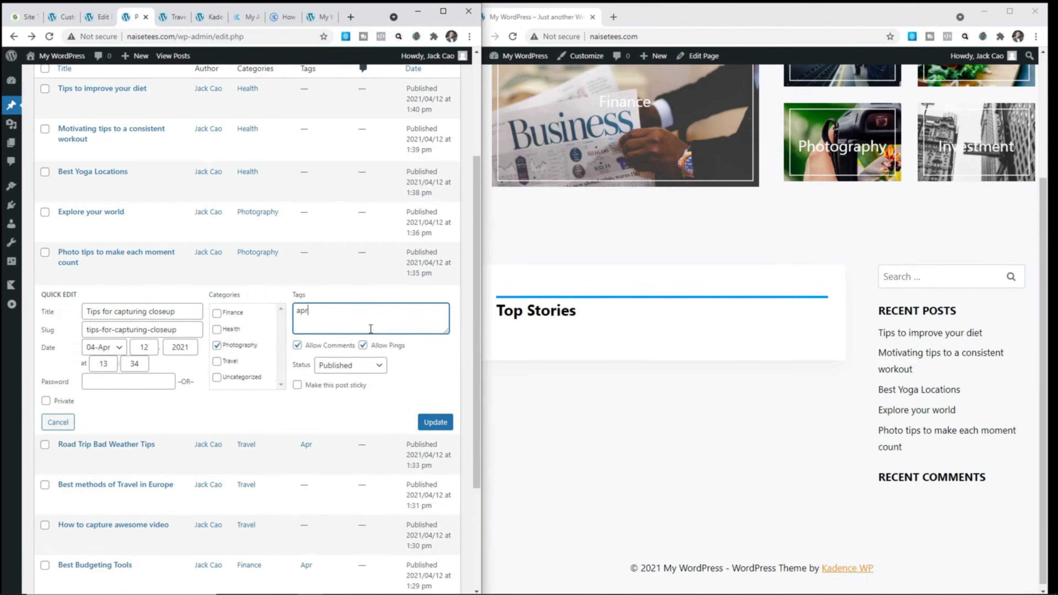
pyautogui.click(434, 422)
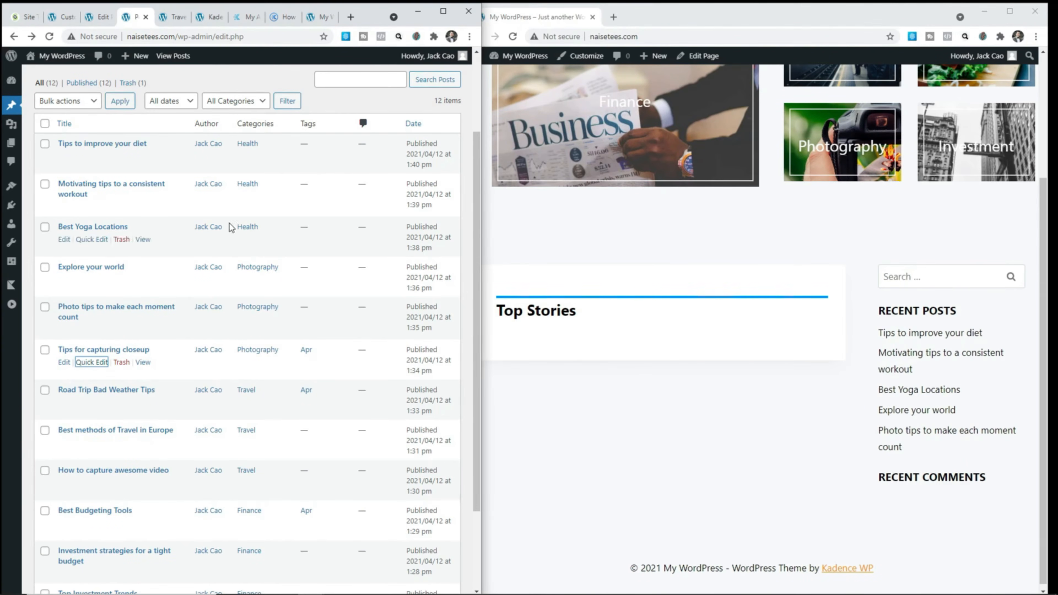
# - Return to the Home page editor, save and reload the page, and filter the Post Grid/Carousel block by the tag "Apr"
pyautogui.click(97, 21)
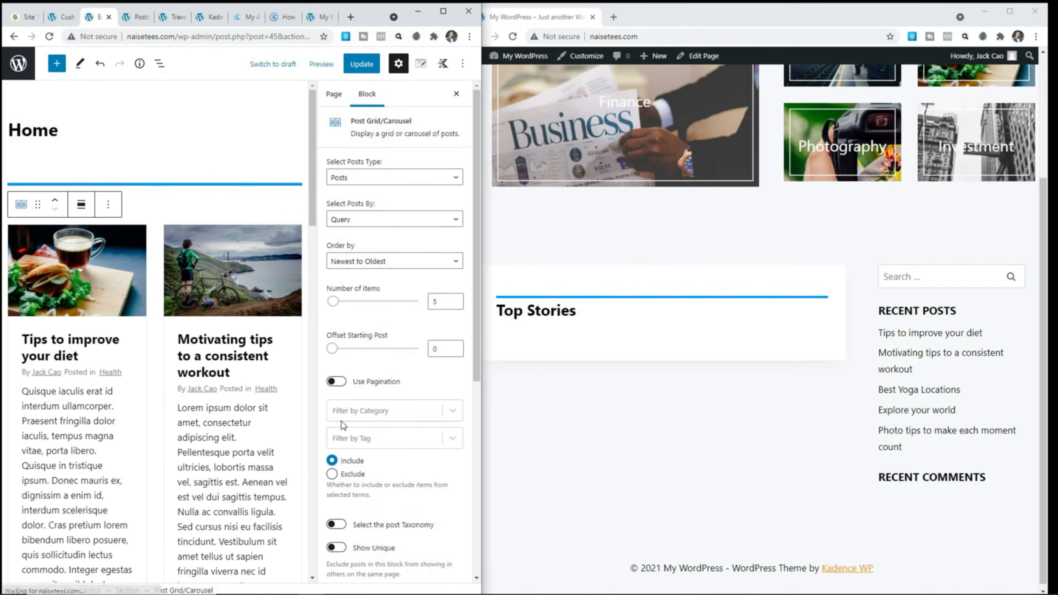
pyautogui.click(359, 440)
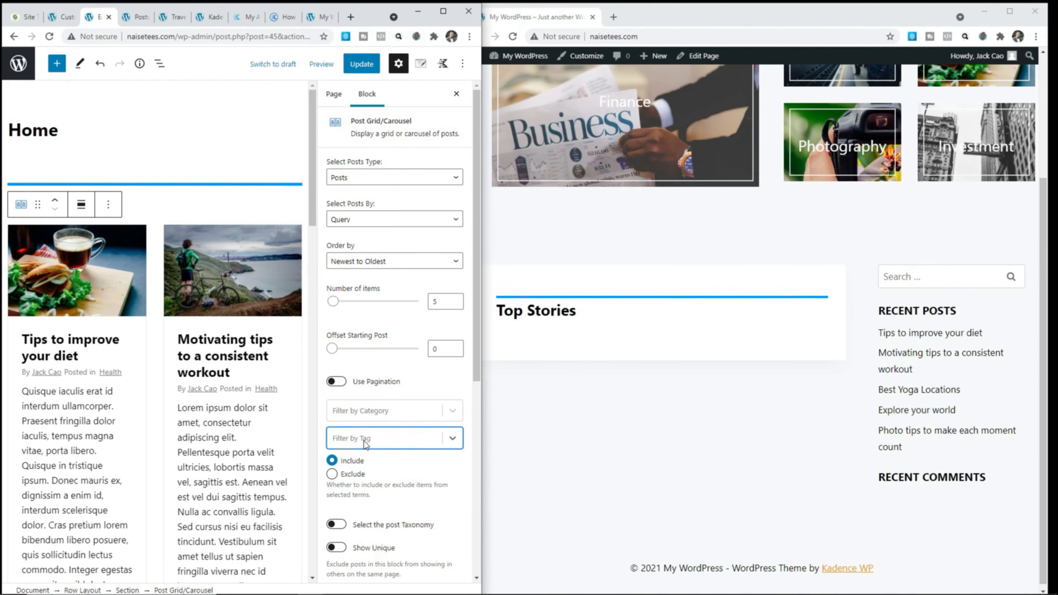
pyautogui.click(362, 63)
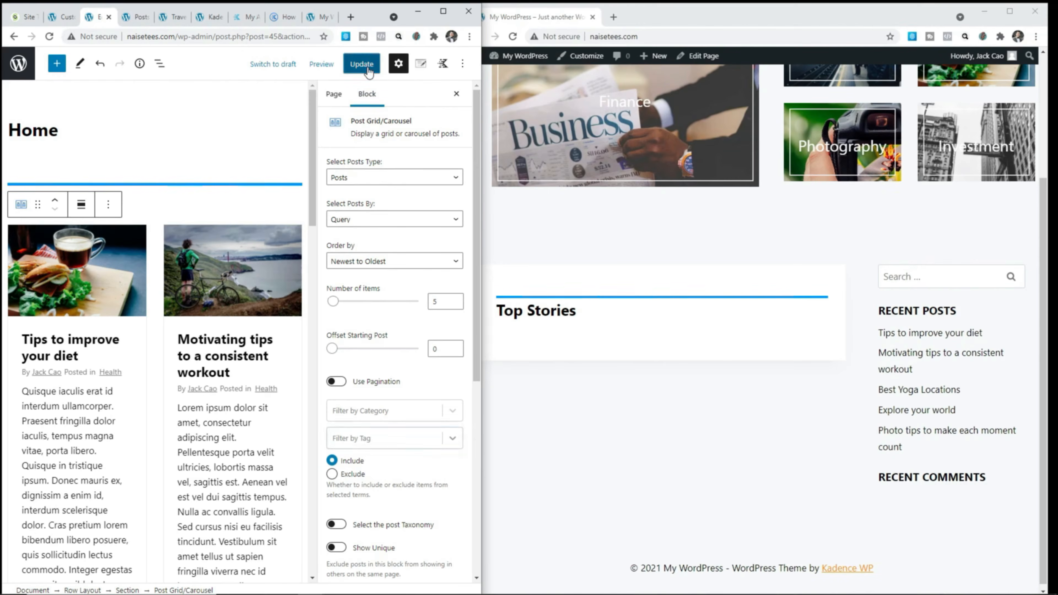
pyautogui.click(52, 37)
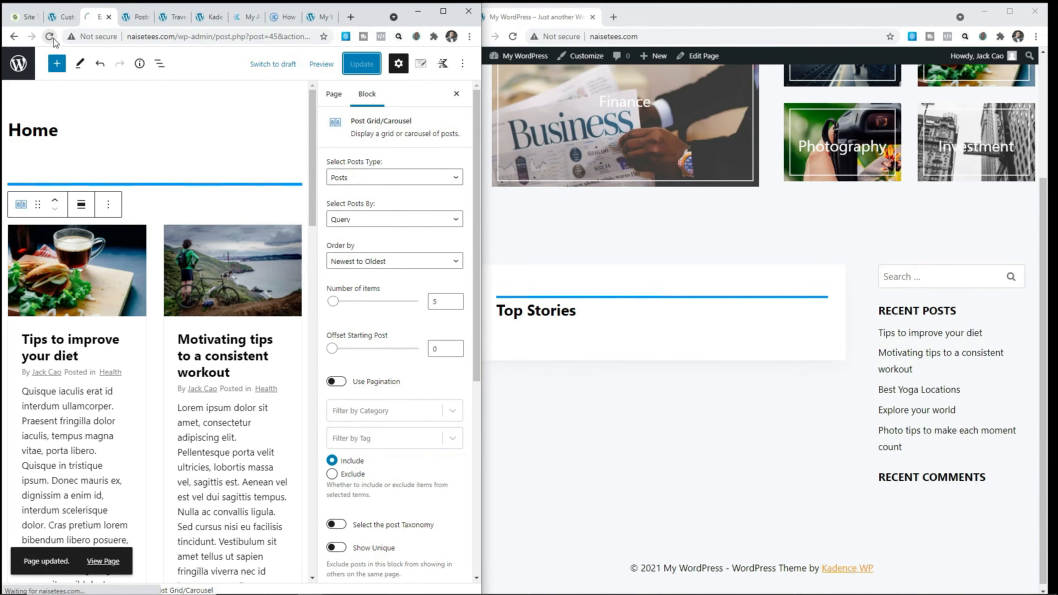
pyautogui.click(158, 303)
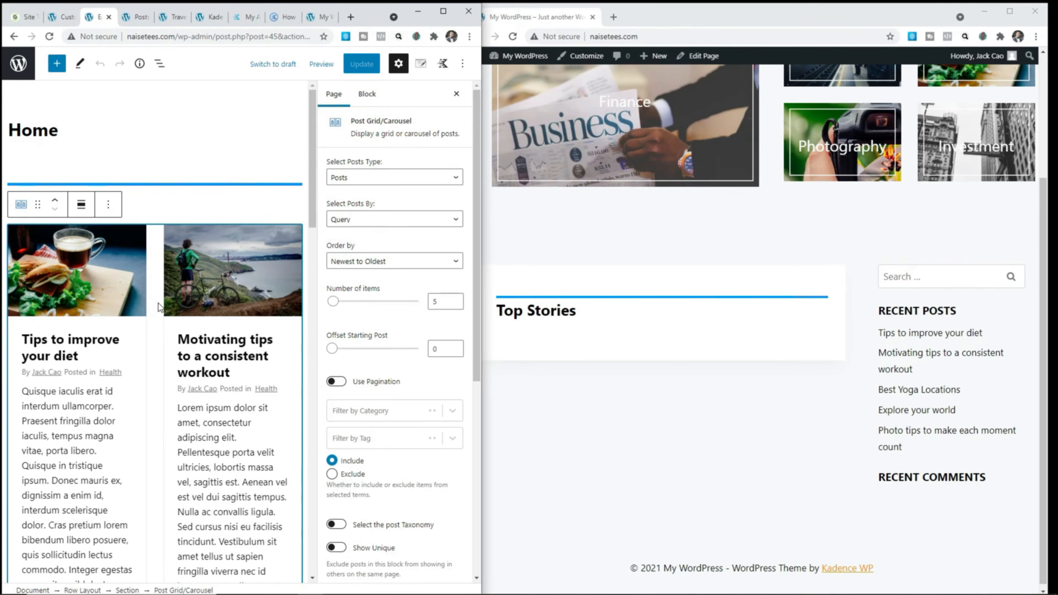
pyautogui.click(394, 443)
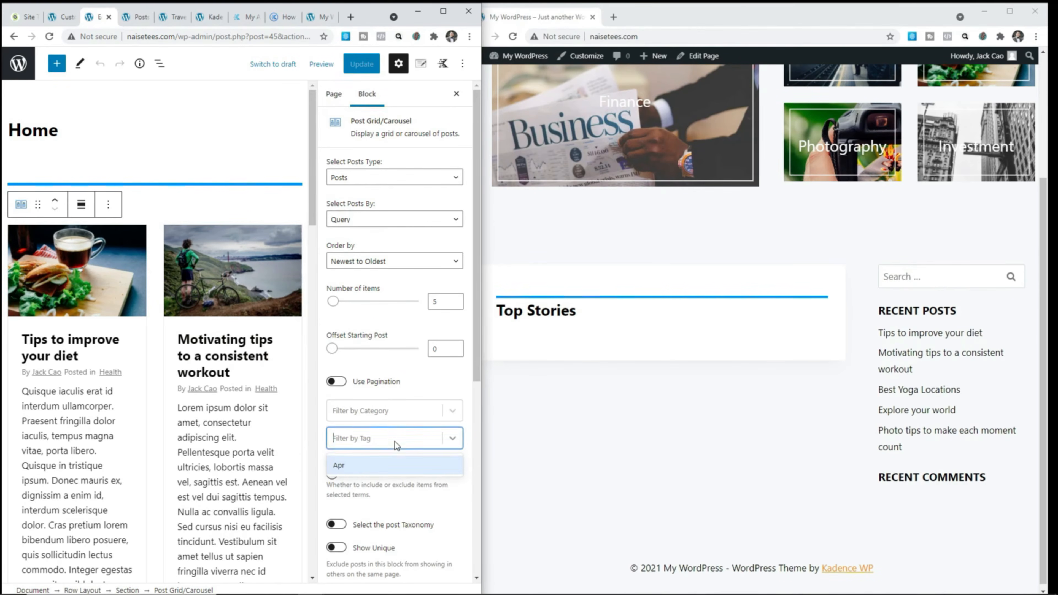
pyautogui.click(381, 465)
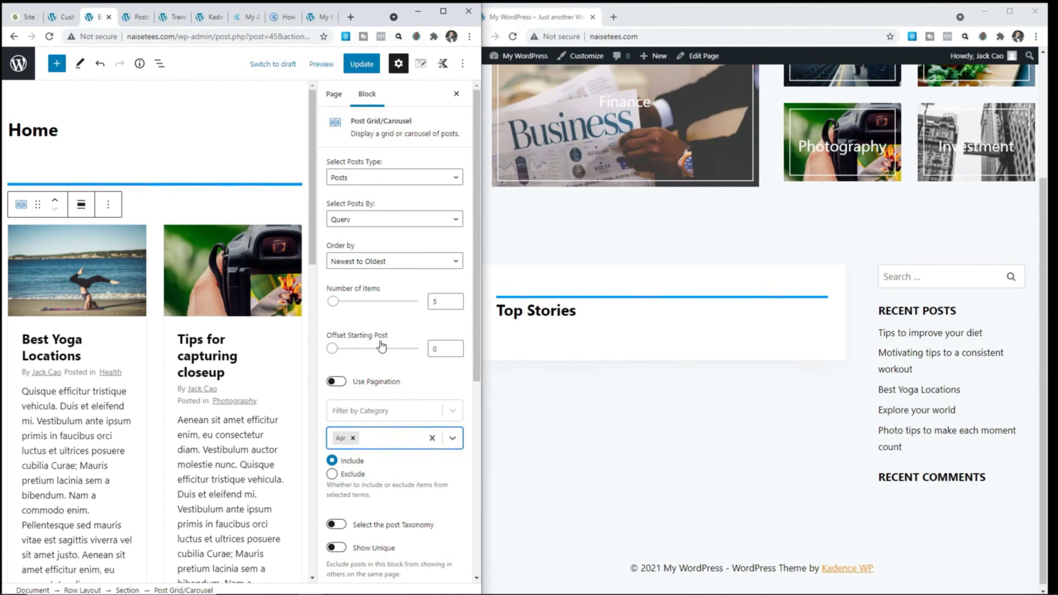
# - Change the post block's layout to Carousel in its layout settings
pyautogui.scroll(-5, 381, 346)
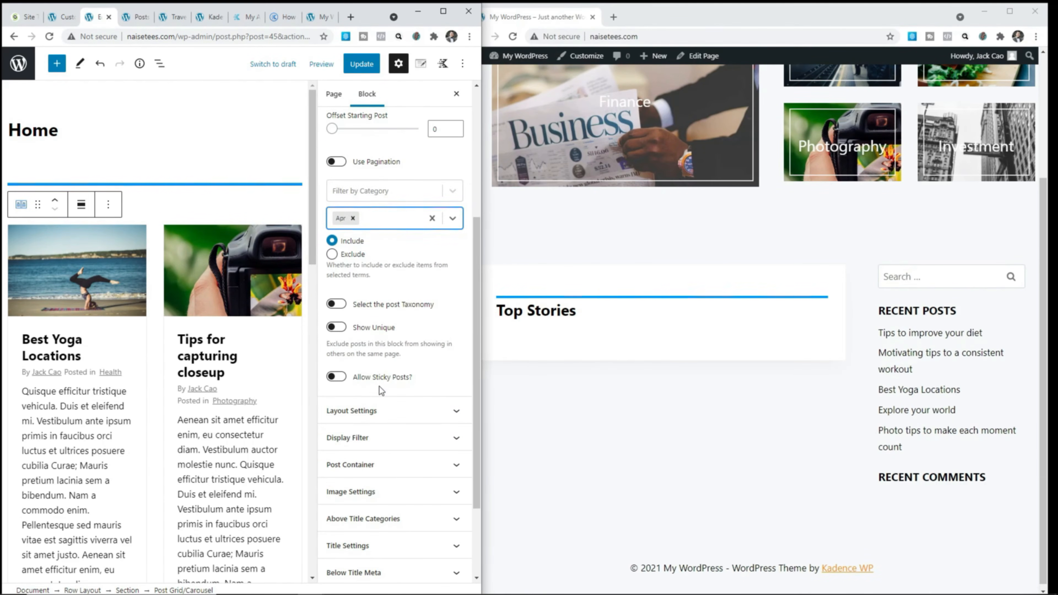
pyautogui.click(379, 422)
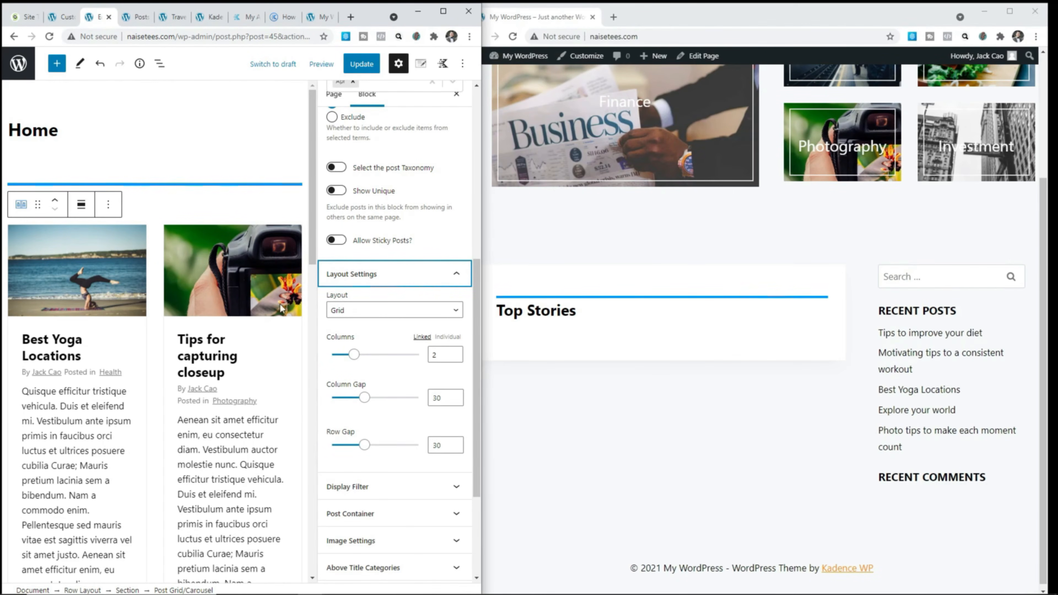
pyautogui.moveTo(311, 226); pyautogui.dragTo(343, 289)
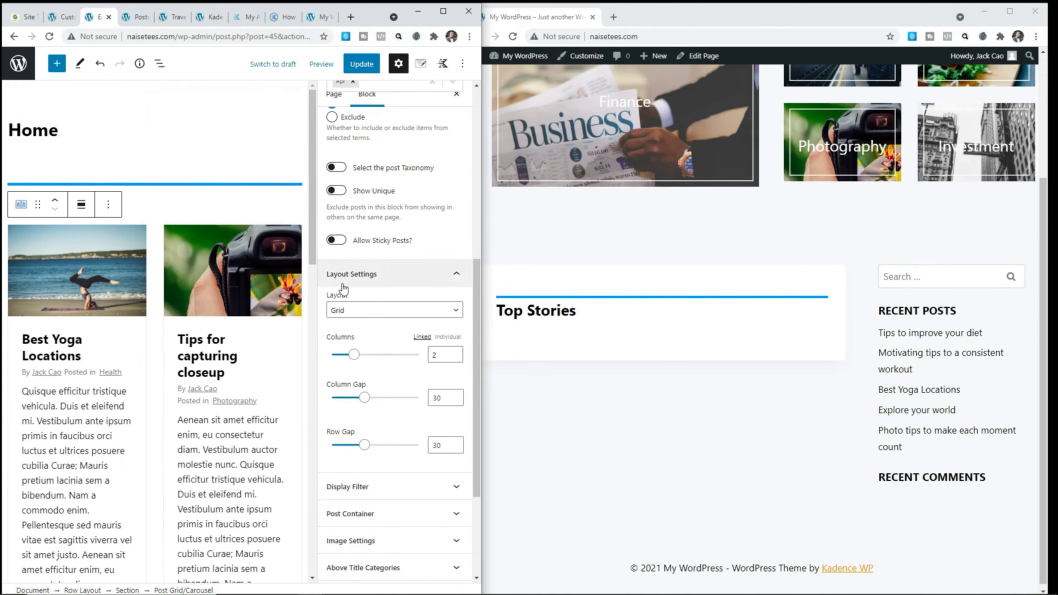
pyautogui.click(354, 310)
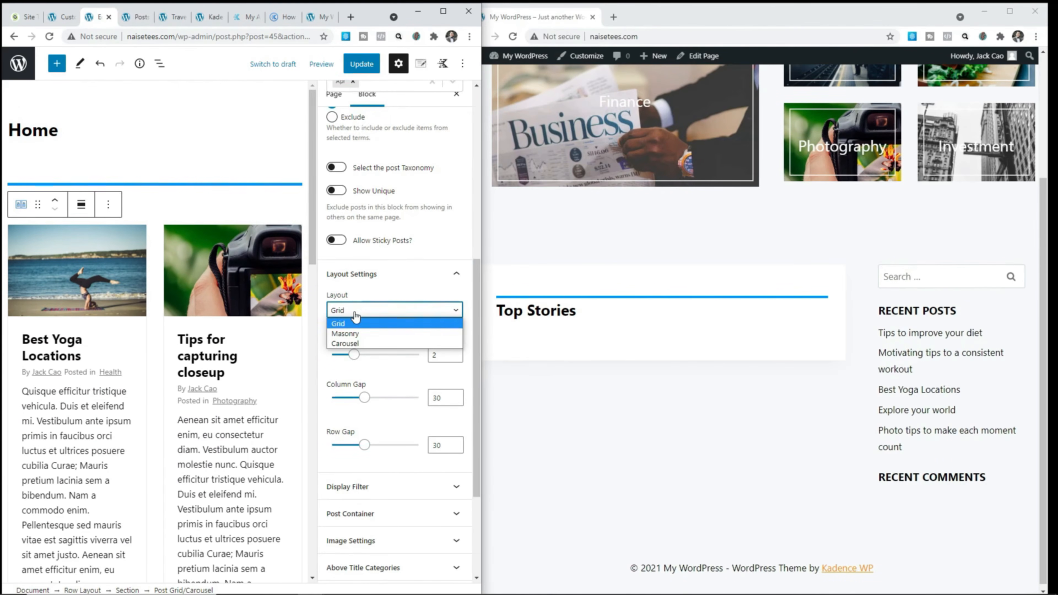
pyautogui.click(368, 343)
# - Set the number of carousel columns to 1
pyautogui.scroll(-3, 371, 341)
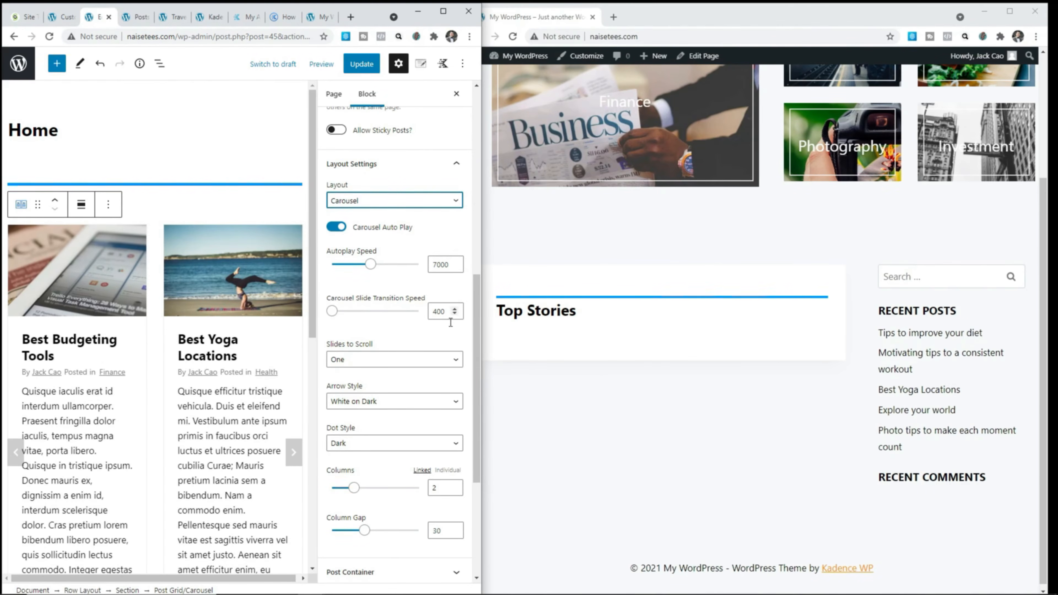
pyautogui.scroll(-1, 458, 422)
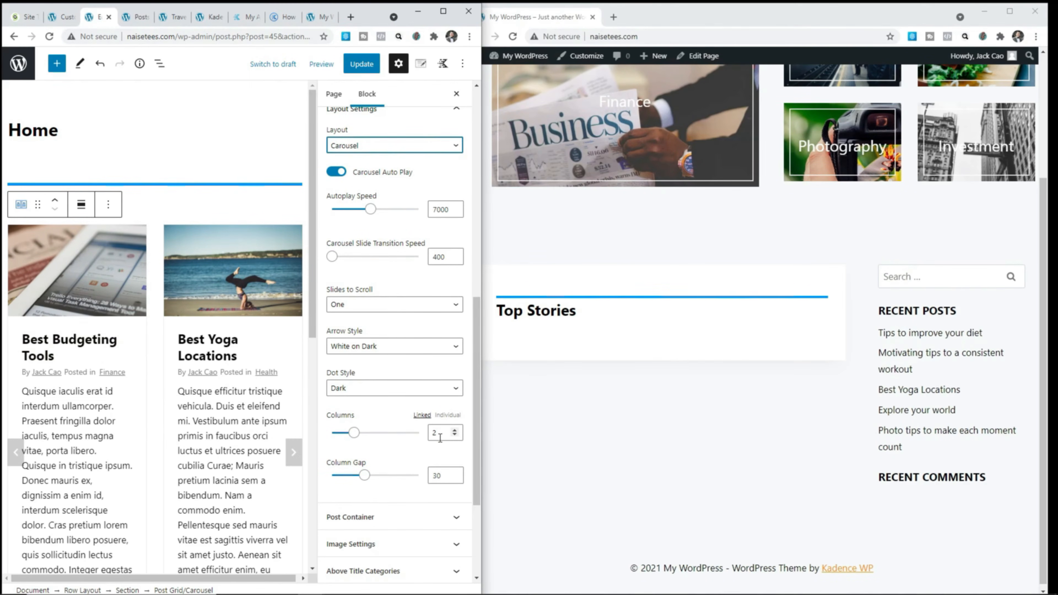
pyautogui.moveTo(440, 438); pyautogui.dragTo(430, 436)
pyautogui.write('1')
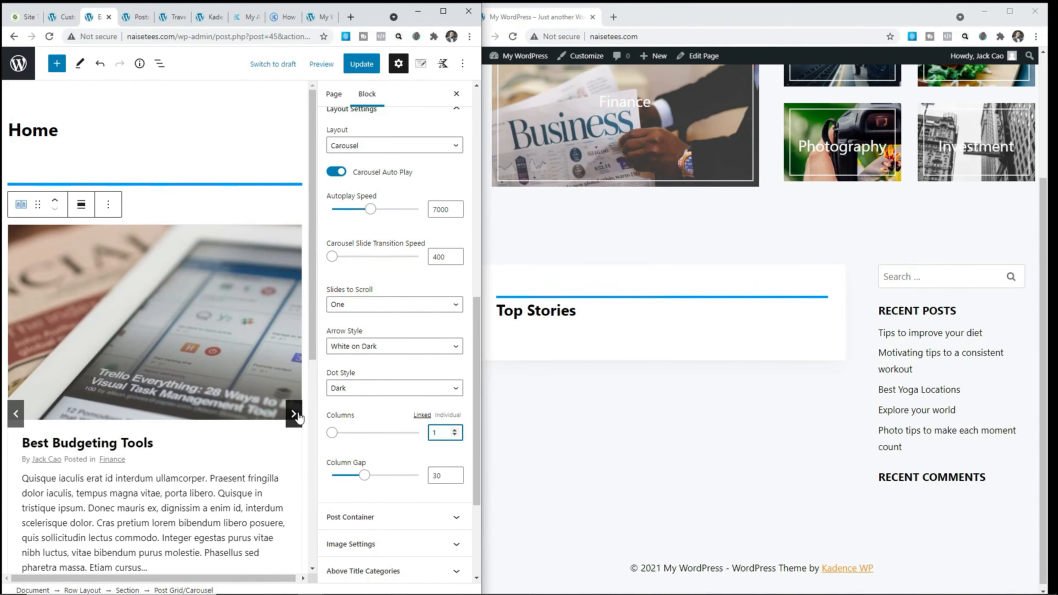
# - Try the Black on Light and Outline Black arrow styles on the carousel, and return to White on Dark
pyautogui.click(393, 346)
pyautogui.click(393, 369)
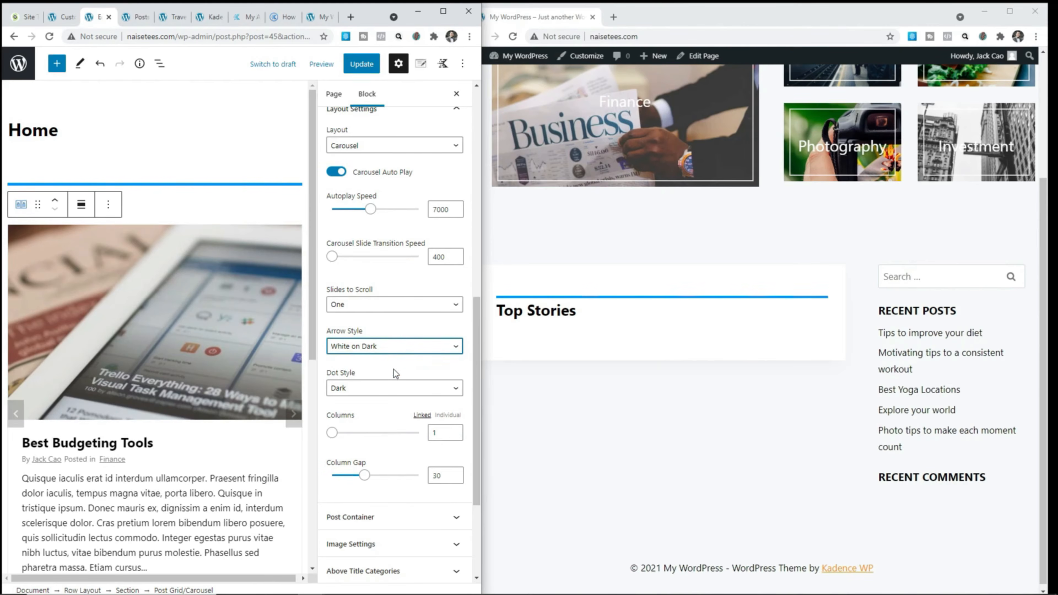
pyautogui.click(385, 349)
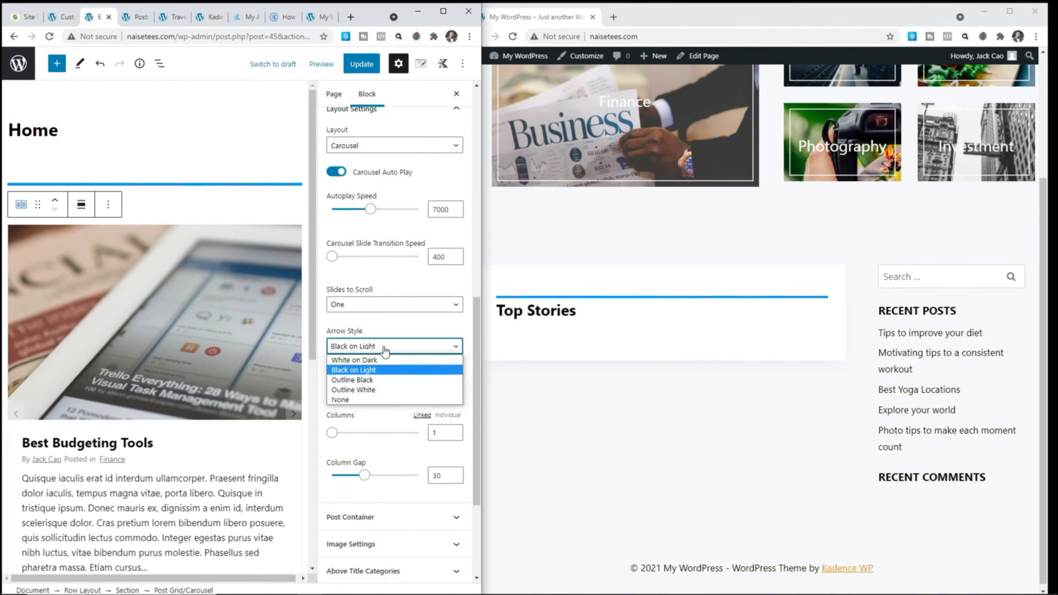
pyautogui.click(385, 378)
pyautogui.click(370, 346)
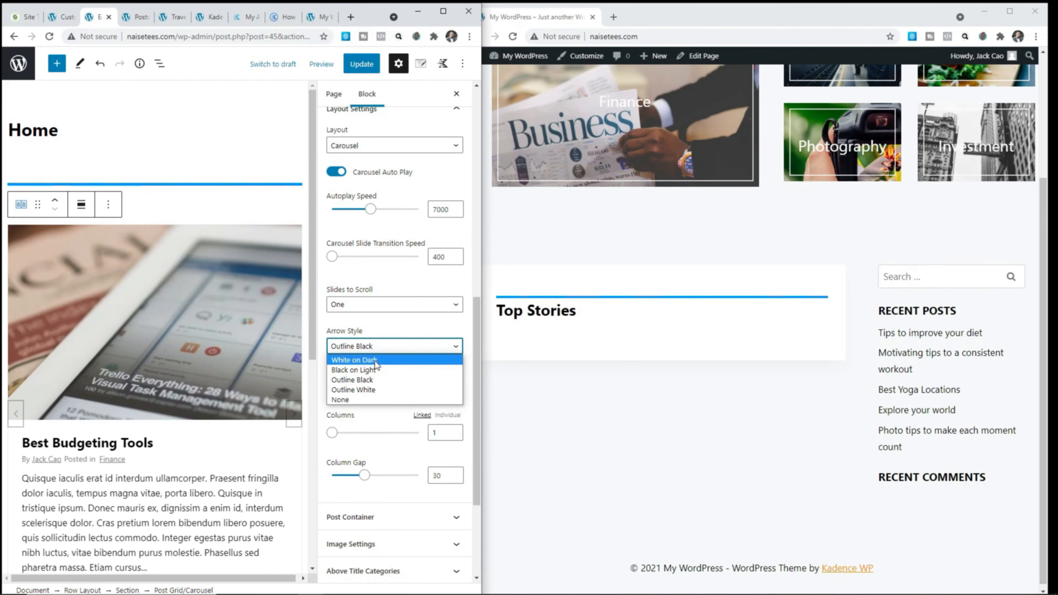
pyautogui.click(376, 360)
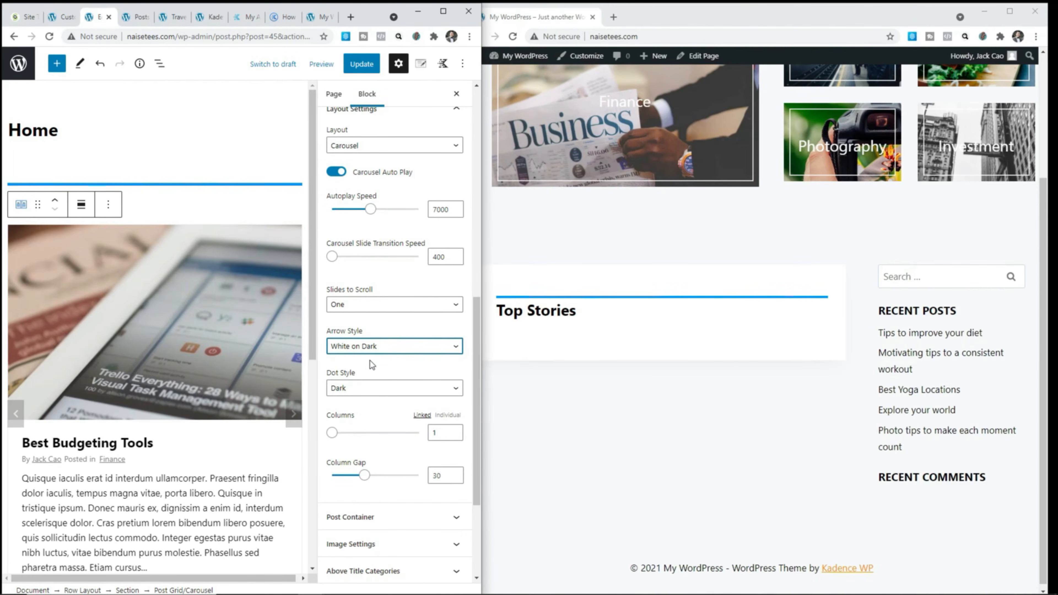
# - Open the block's Post Container settings, update the page, and check the Top Stories carousel on the reloaded live site
pyautogui.scroll(-3, 370, 361)
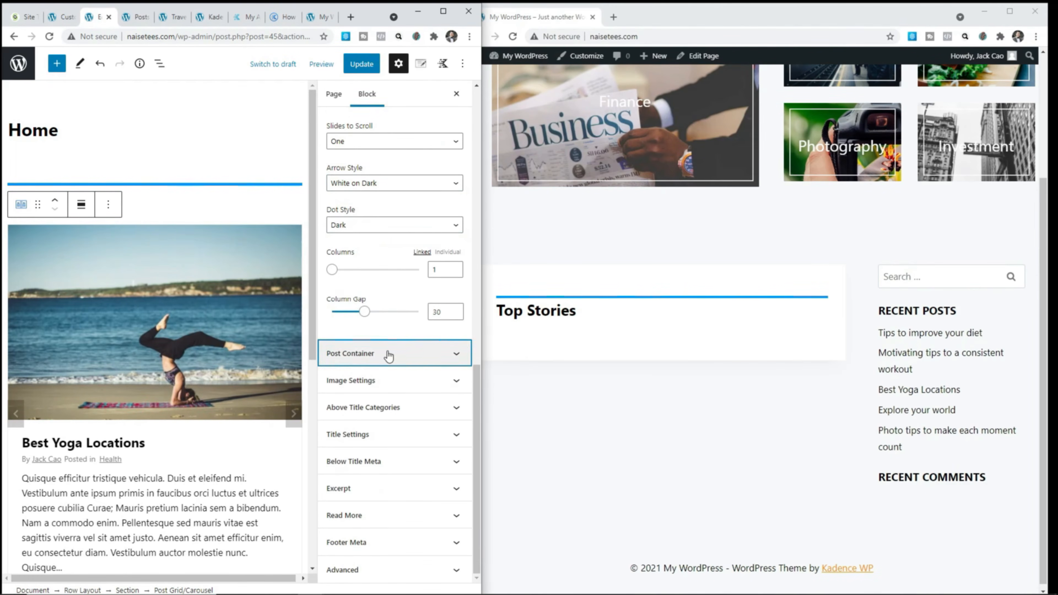
pyautogui.click(387, 354)
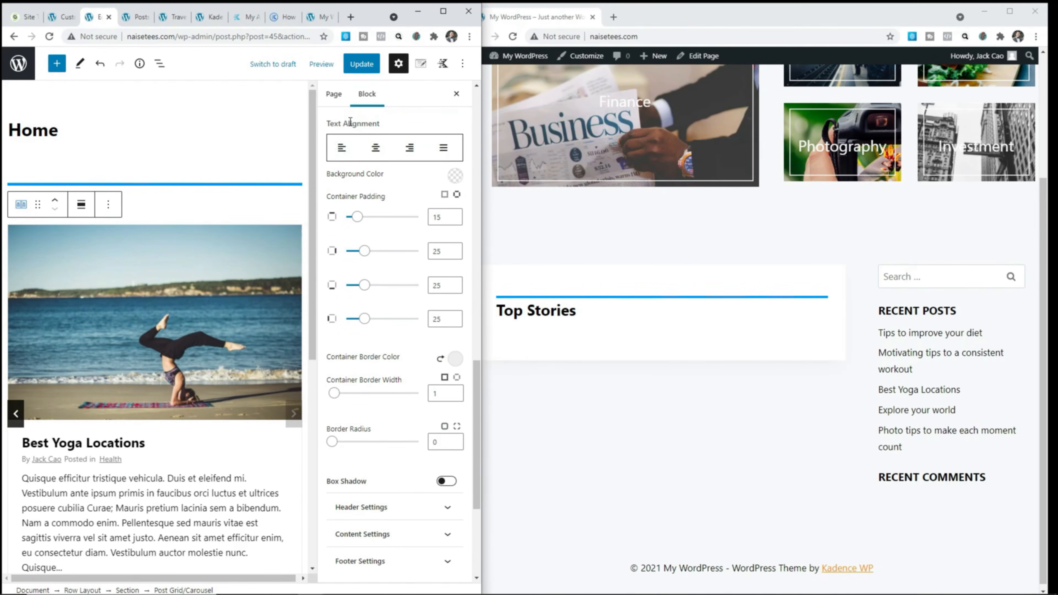
pyautogui.click(360, 63)
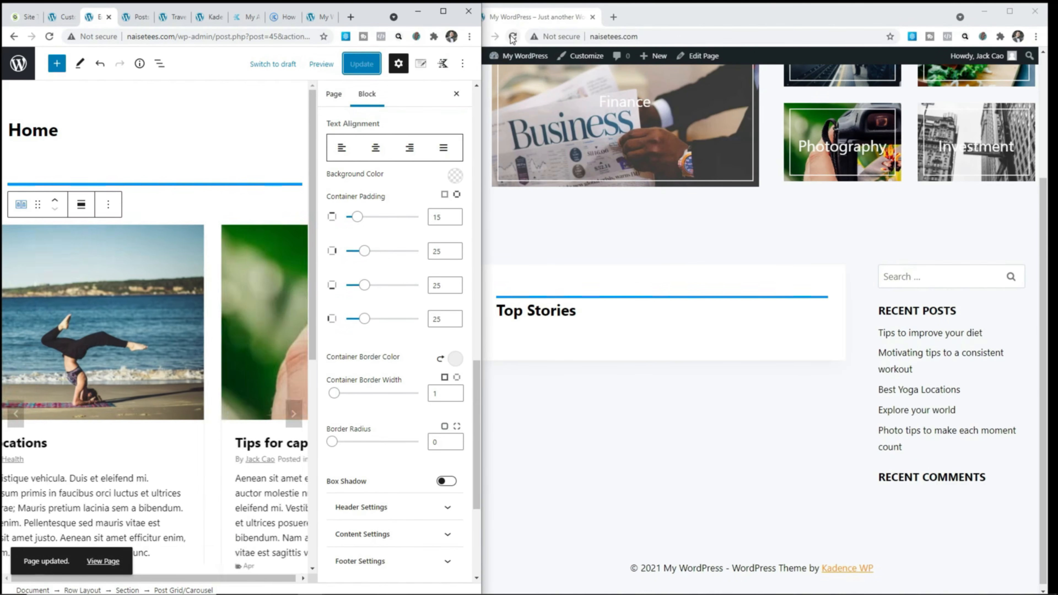
pyautogui.click(512, 37)
pyautogui.scroll(-4, 693, 187)
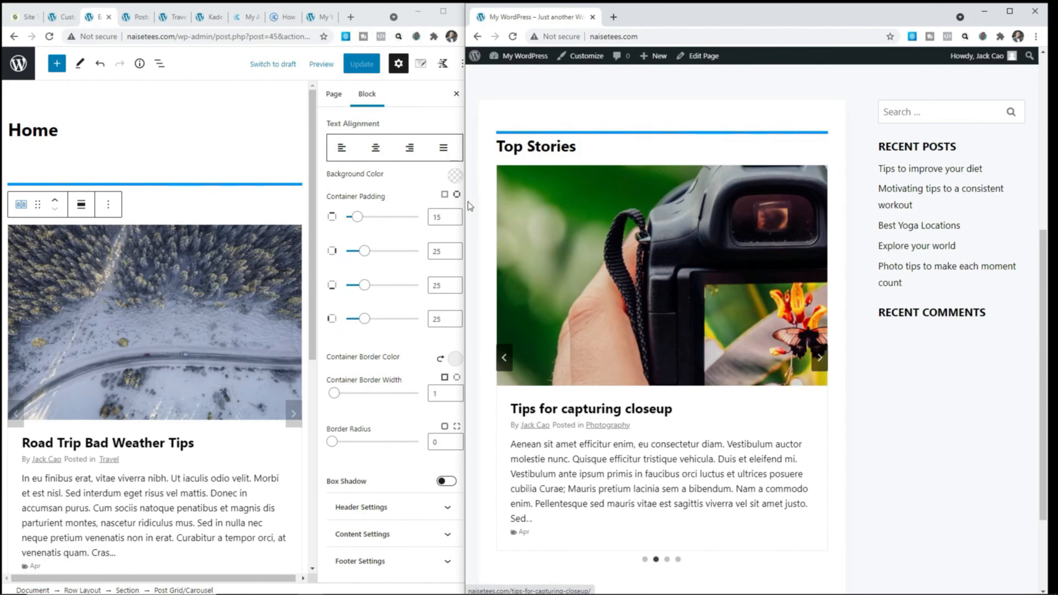
# - Link the container padding on all sides and set it to 0, update the page, and reload the live site
pyautogui.click(444, 195)
pyautogui.doubleClick(436, 209)
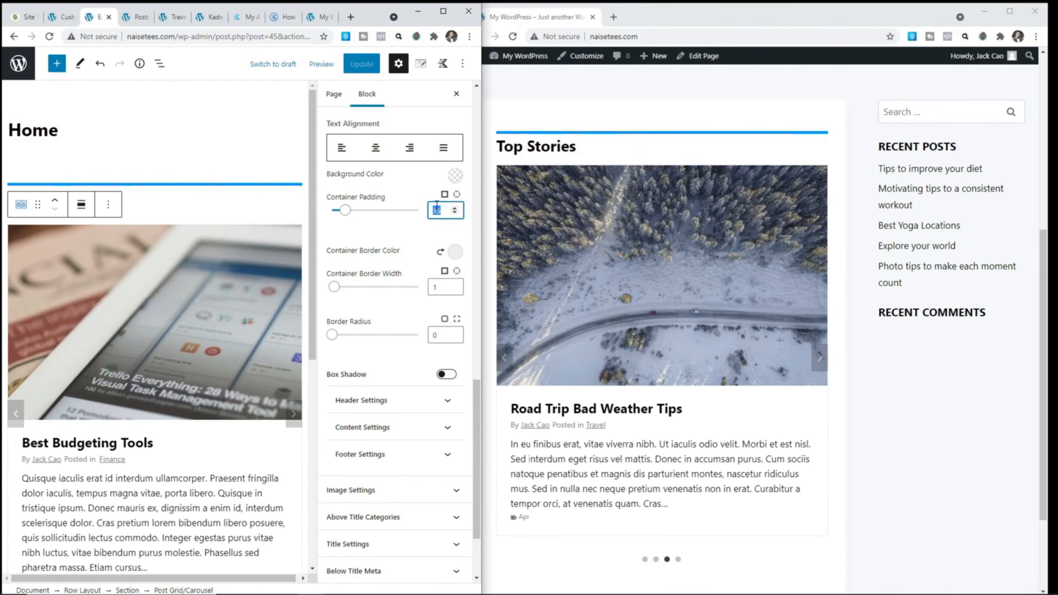
pyautogui.write('0')
pyautogui.click(362, 64)
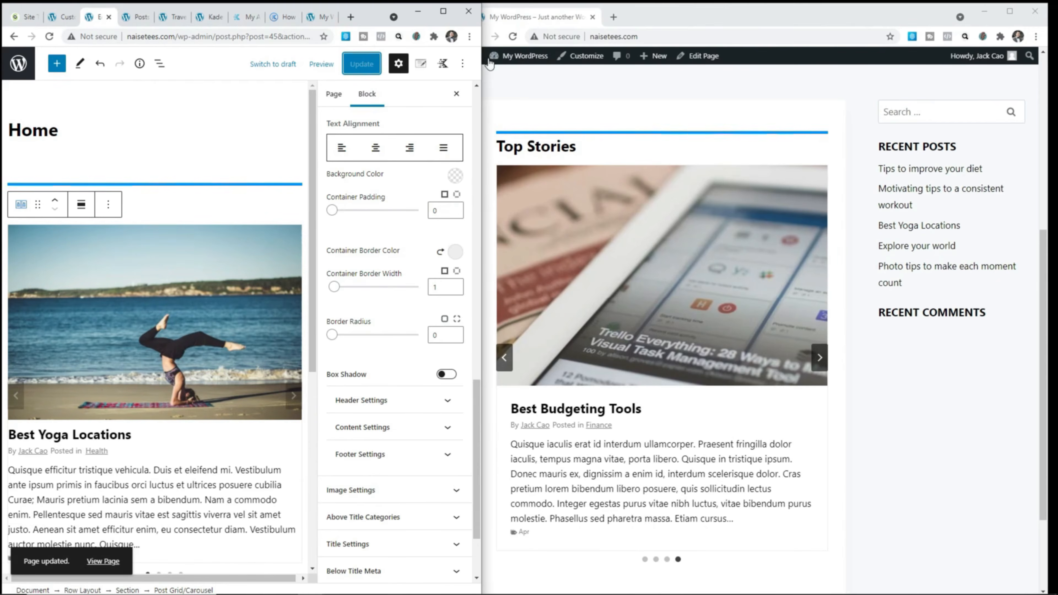
pyautogui.click(512, 36)
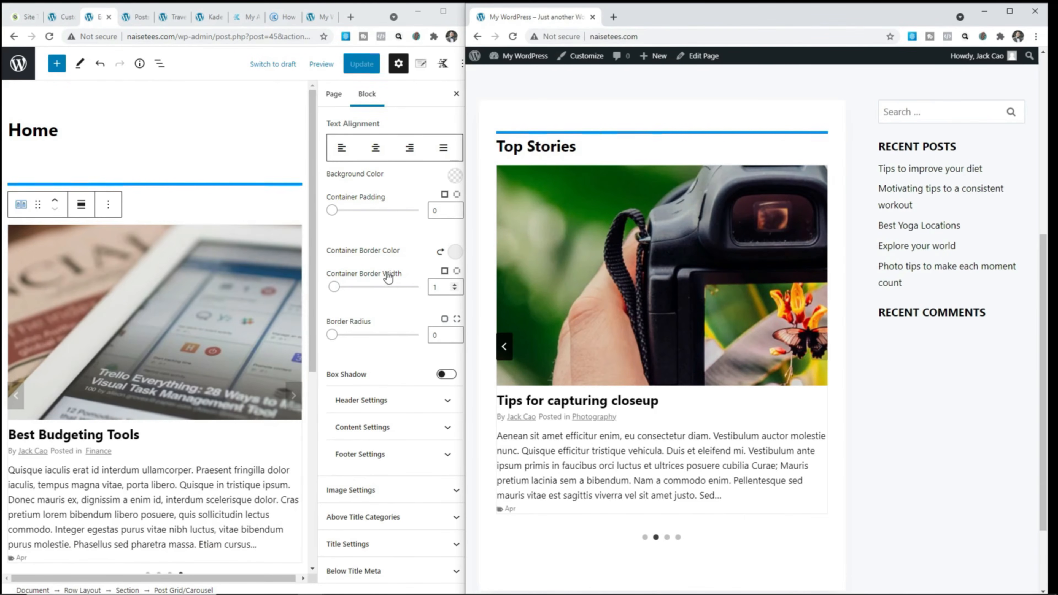
# - Set the container border width to 0, update the page, and reload the live site
pyautogui.doubleClick(430, 288)
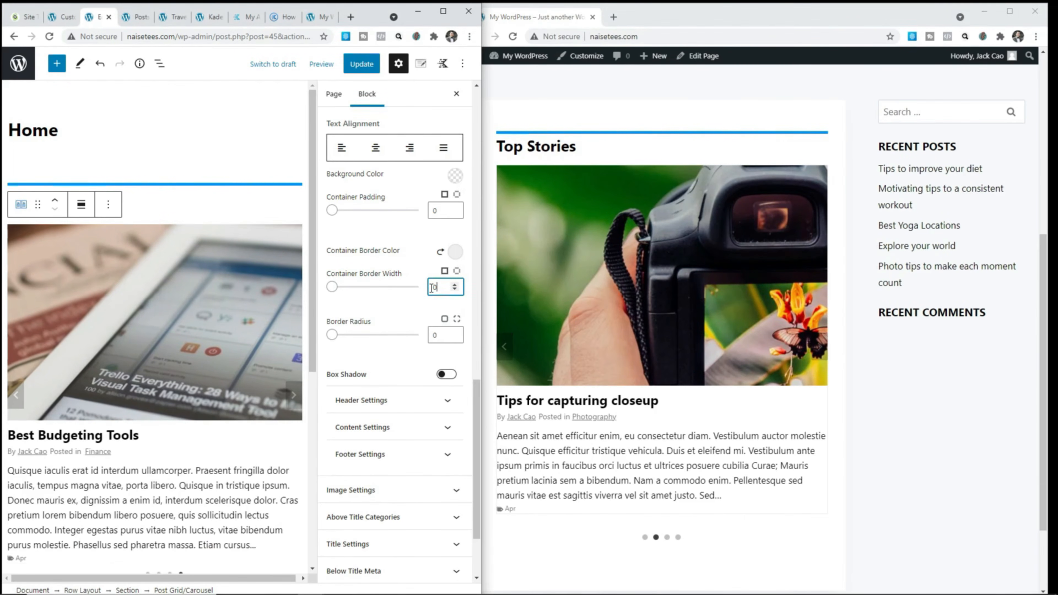
pyautogui.write('0')
pyautogui.click(361, 63)
pyautogui.click(512, 37)
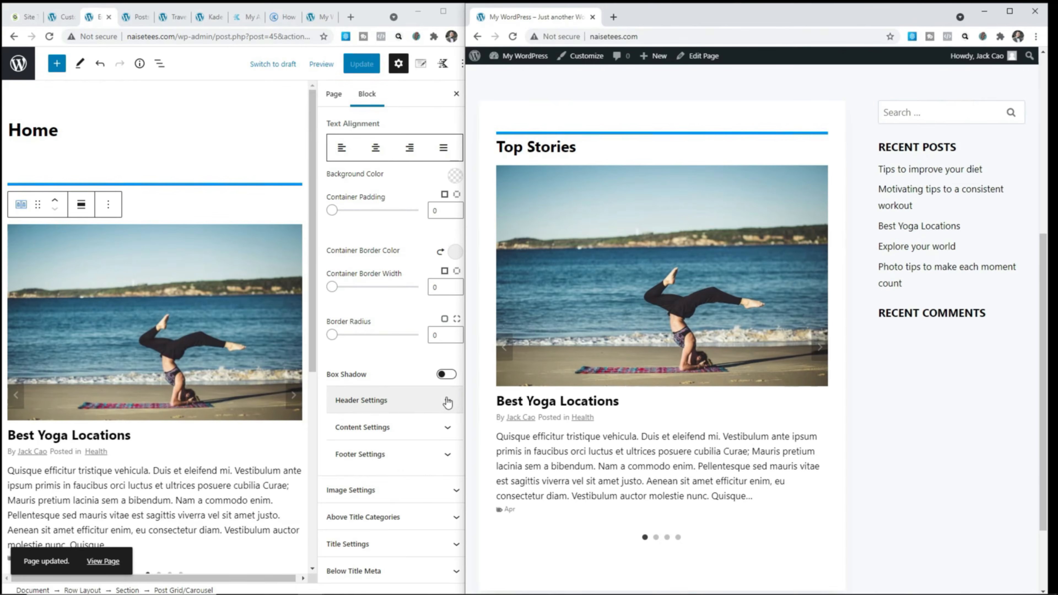
# - Set the post header background to black, update the page, and check the carousel on the live site
pyautogui.click(447, 402)
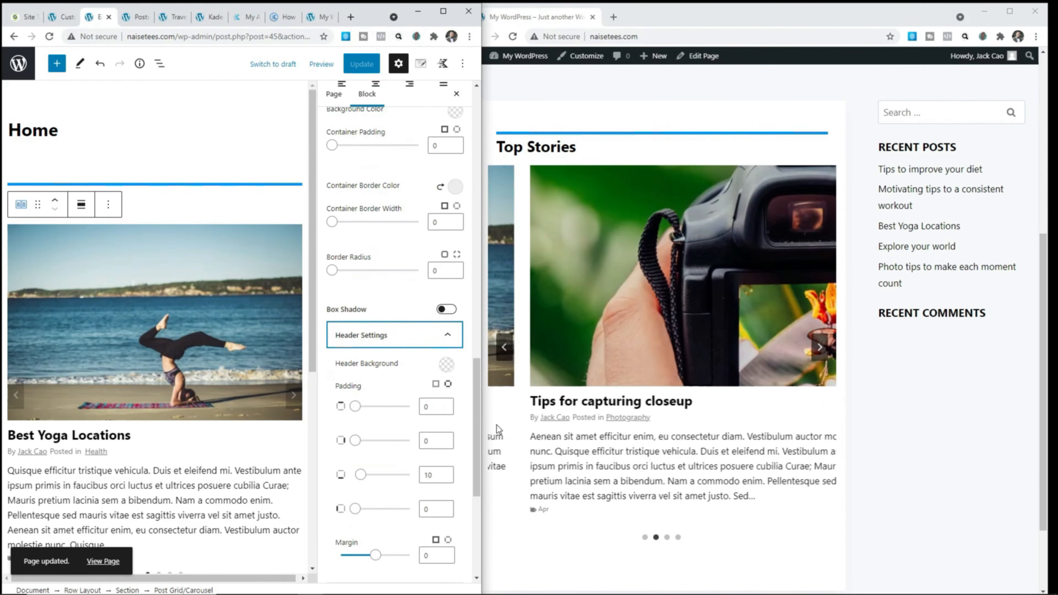
pyautogui.click(445, 366)
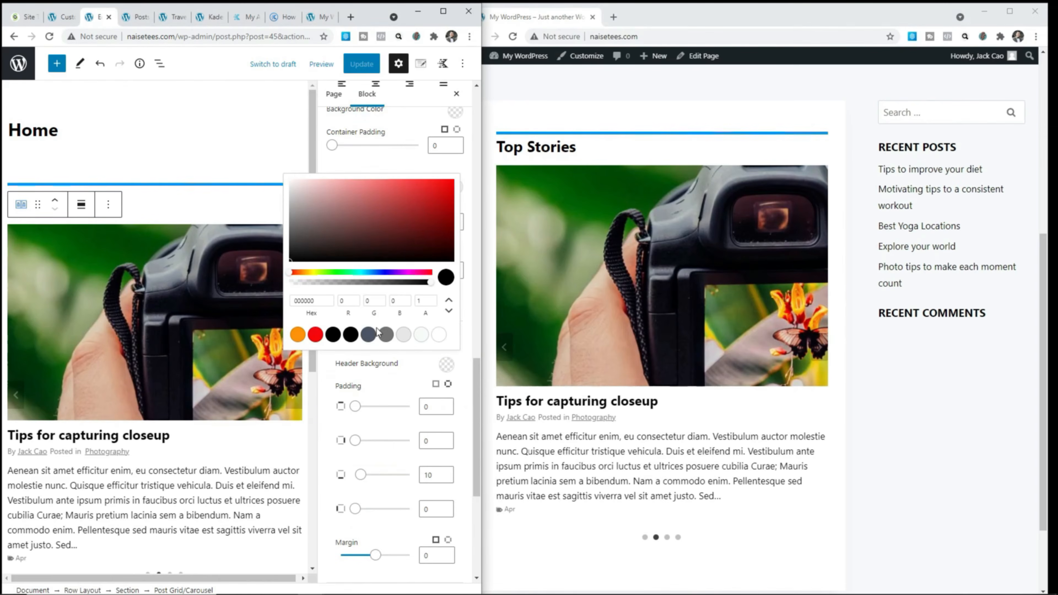
pyautogui.click(350, 334)
pyautogui.click(361, 64)
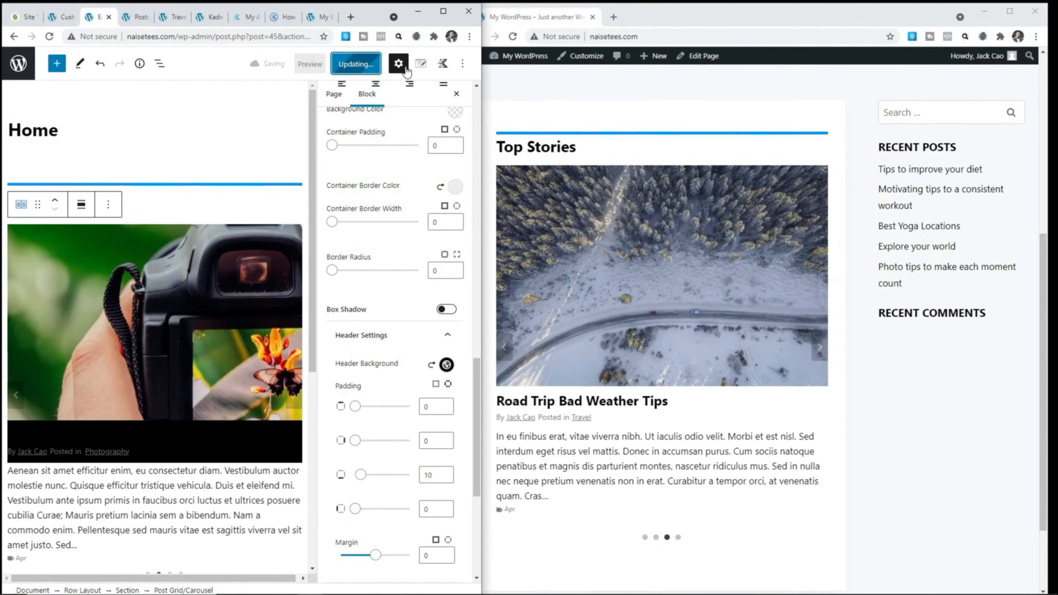
pyautogui.click(512, 36)
pyautogui.scroll(-5, 551, 388)
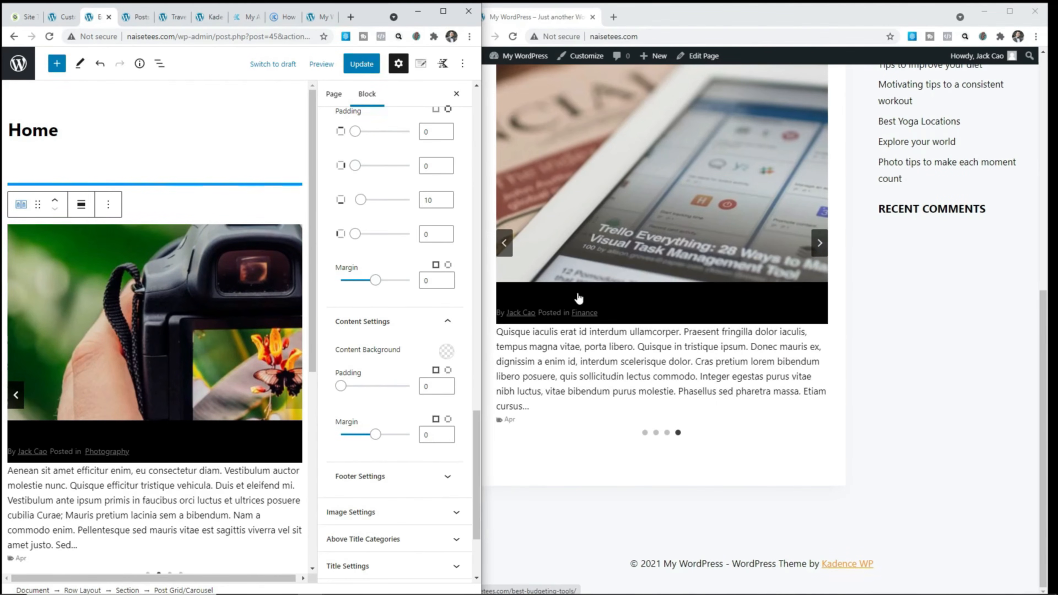
# - Set the carousel's post title color to near-white, update the page, and reload the live site
pyautogui.scroll(-3, 458, 350)
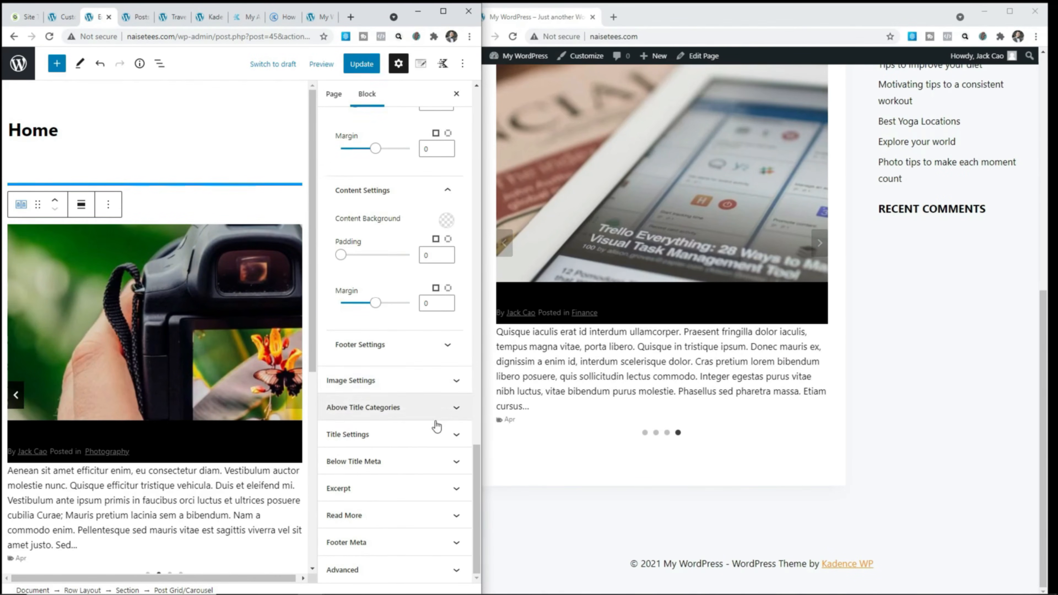
pyautogui.click(456, 433)
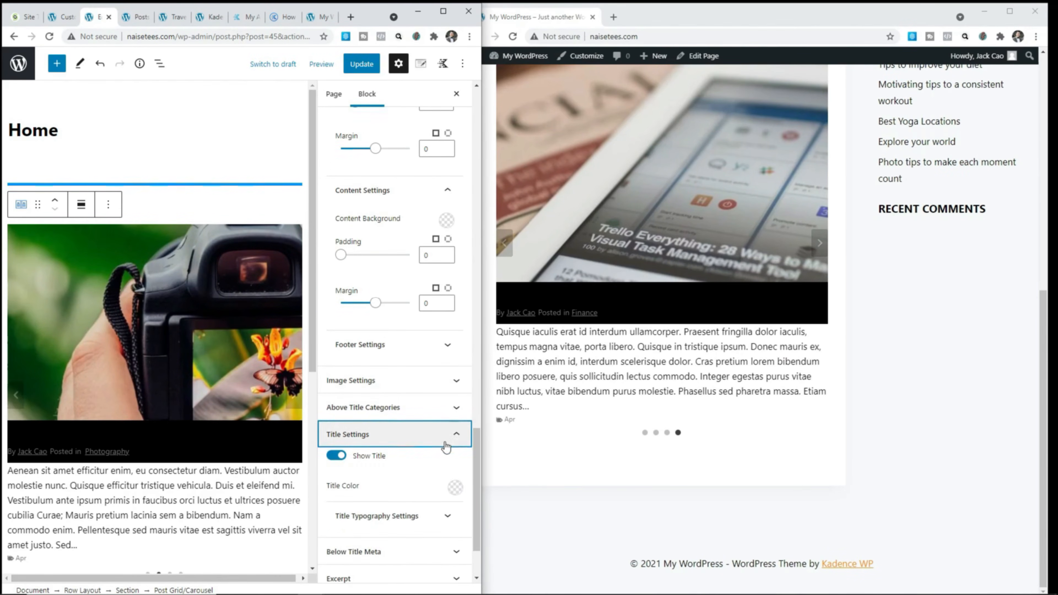
pyautogui.click(456, 491)
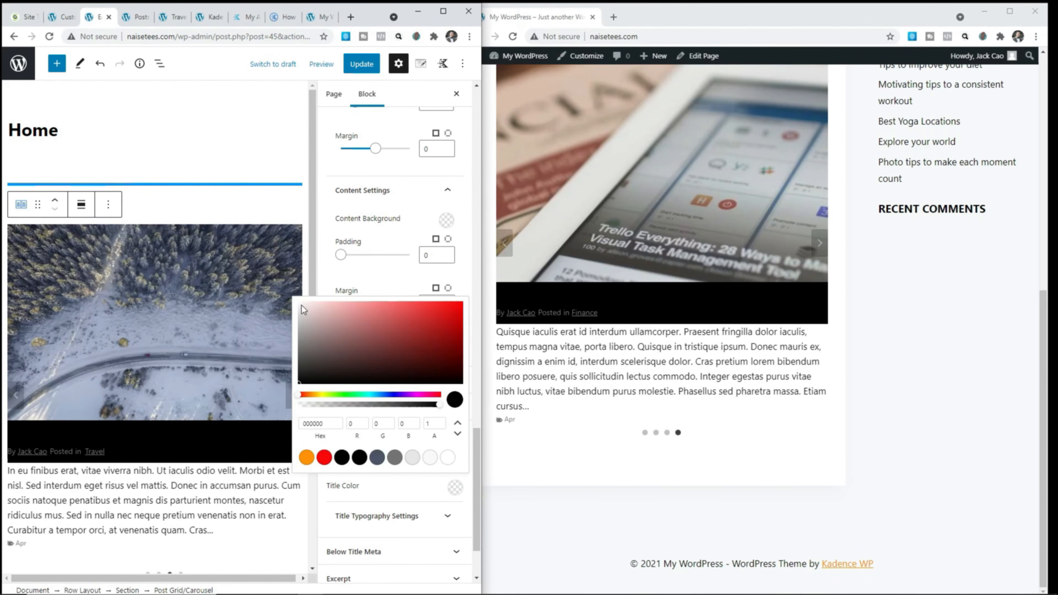
pyautogui.click(303, 309)
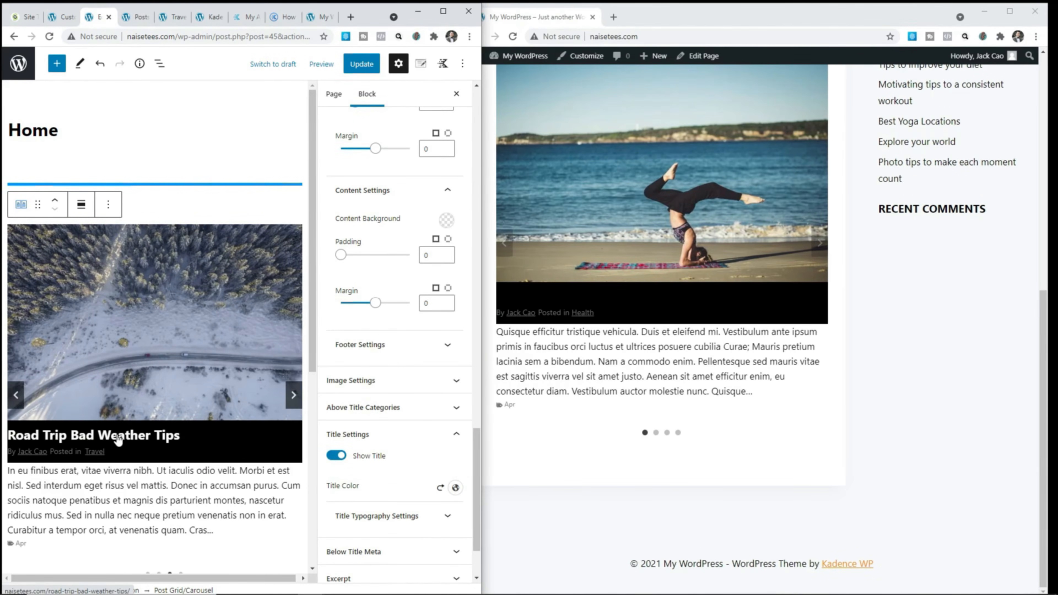
pyautogui.click(361, 64)
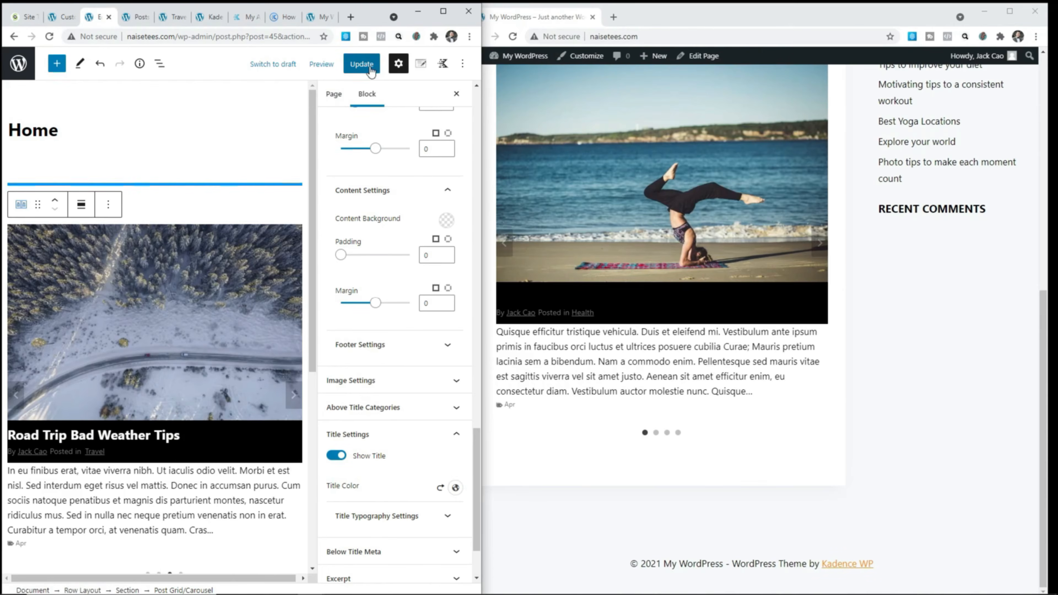
pyautogui.click(514, 38)
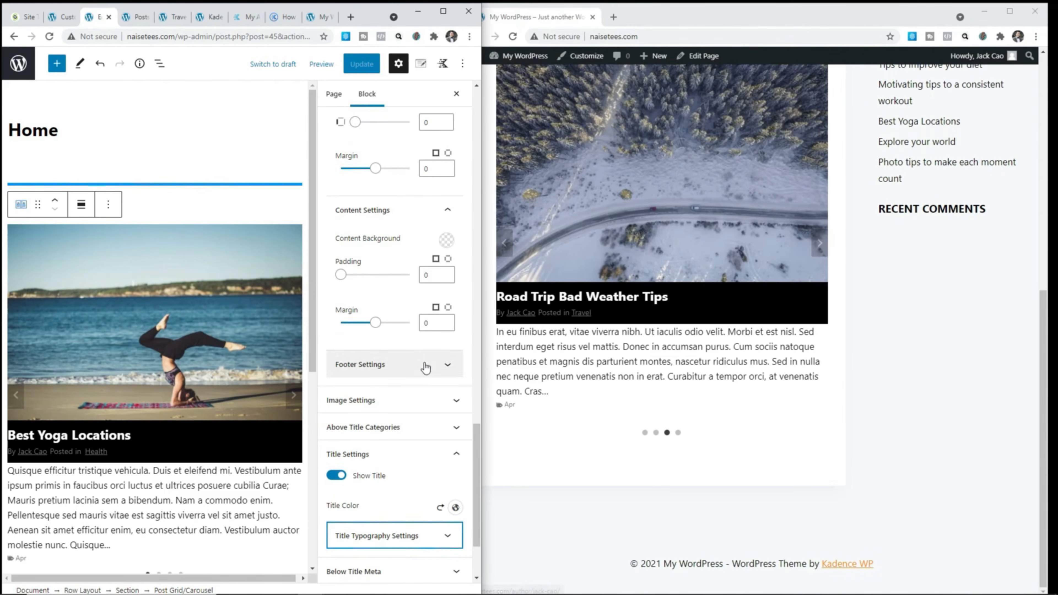
# - Center the text alignment in the post container, update the page, and reload the live site
pyautogui.scroll(10, 423, 371)
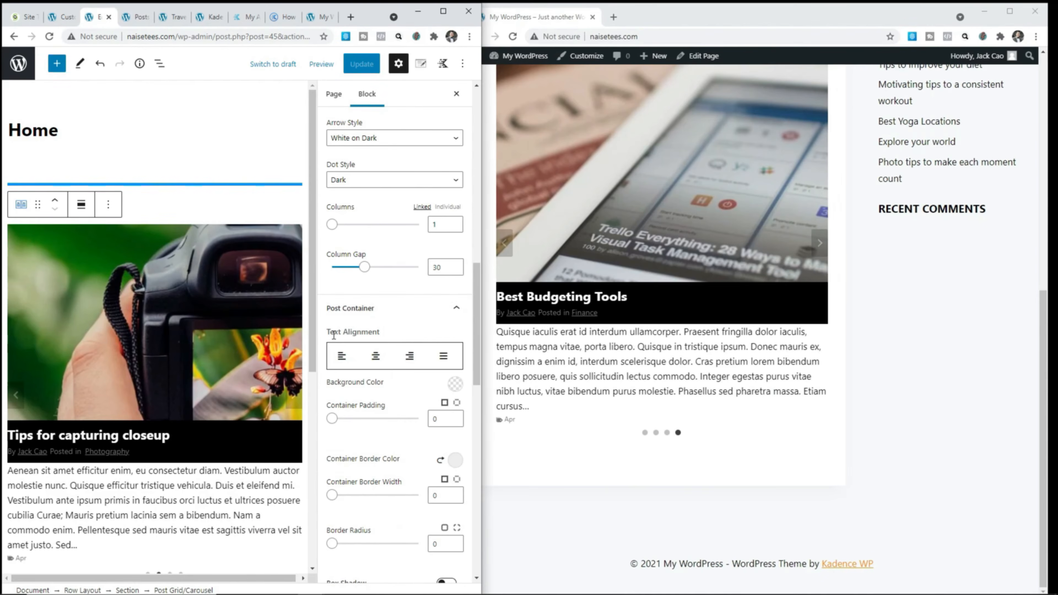
pyautogui.click(376, 357)
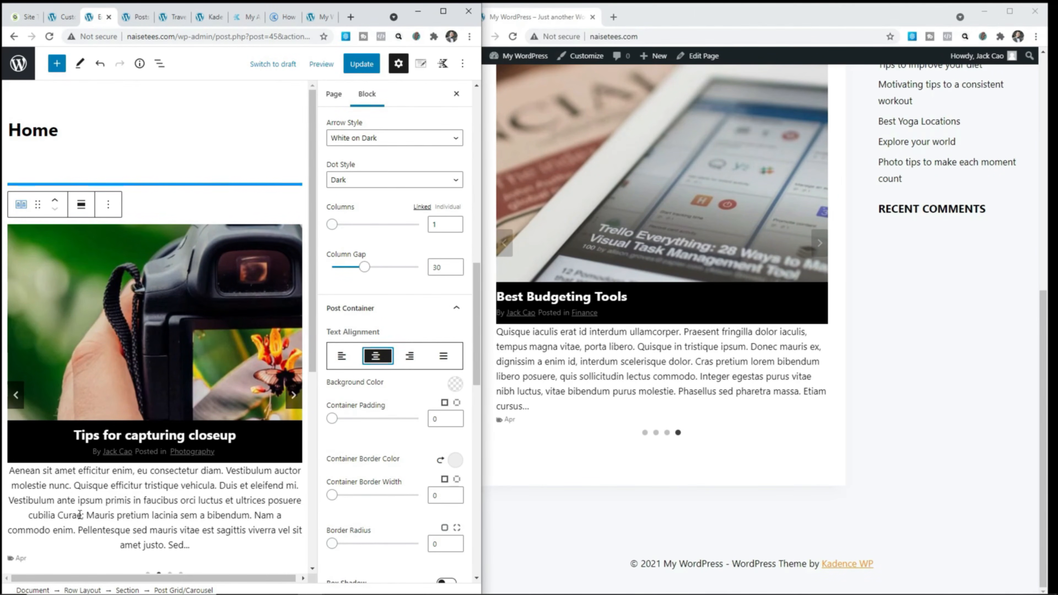
pyautogui.click(352, 65)
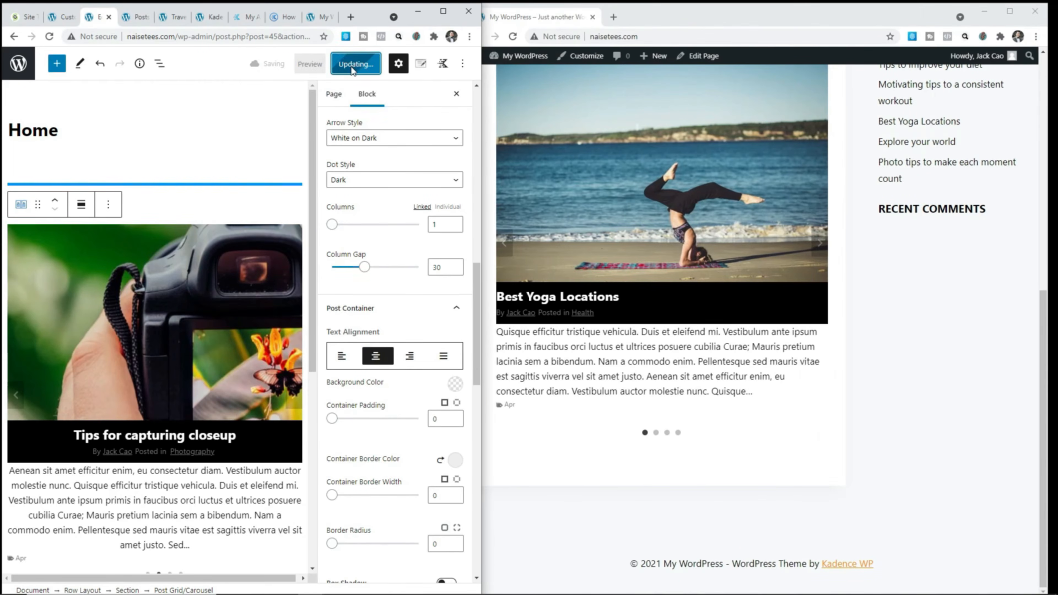
pyautogui.click(512, 37)
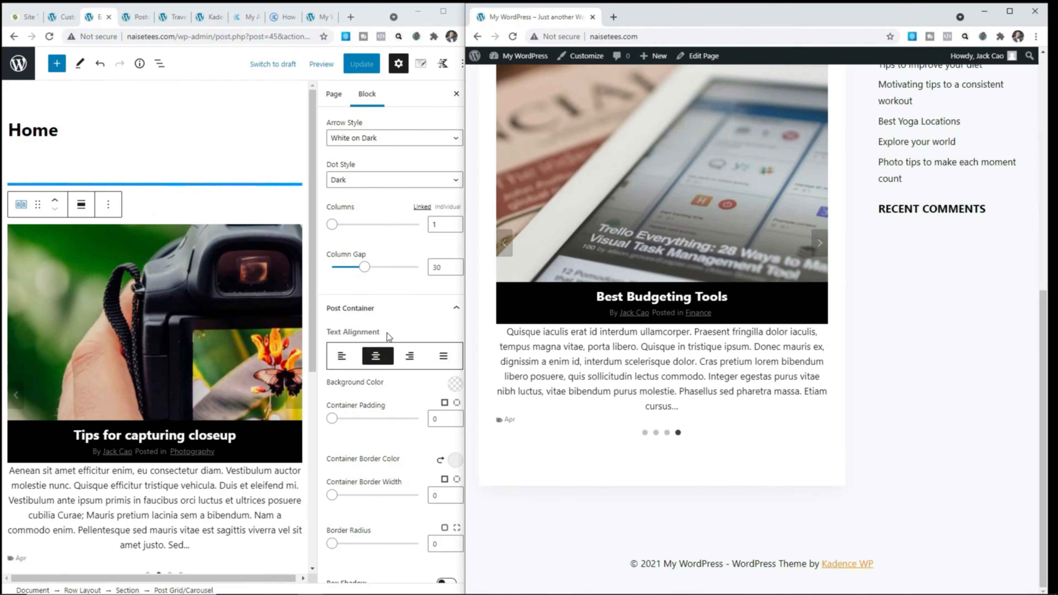
# - Open the post container's footer settings and set the footer border width to 1
pyautogui.scroll(-5, 387, 332)
pyautogui.scroll(-8, 386, 329)
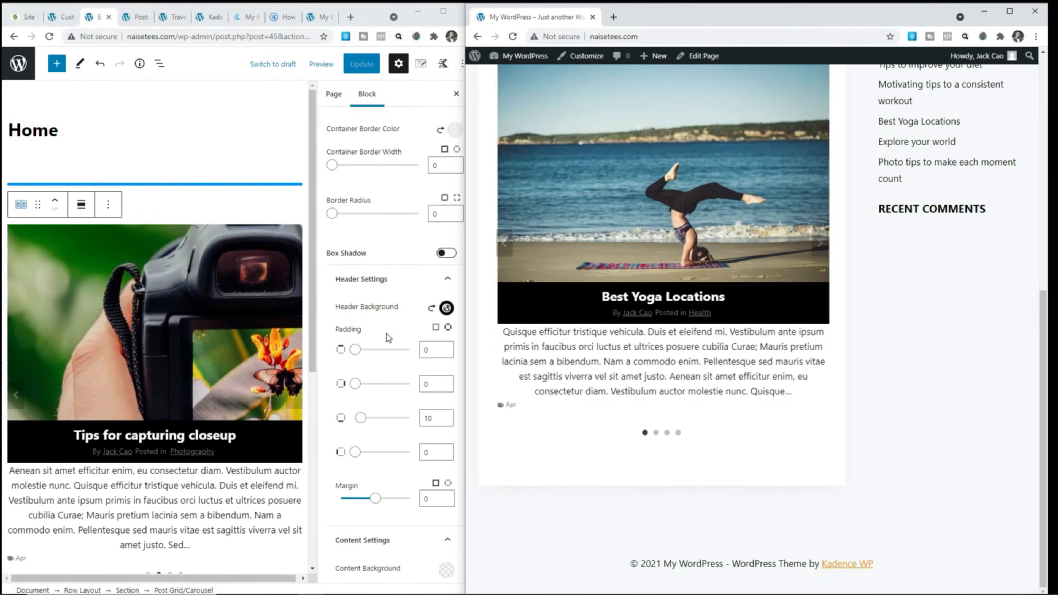
pyautogui.click(391, 313)
pyautogui.scroll(-4, 392, 317)
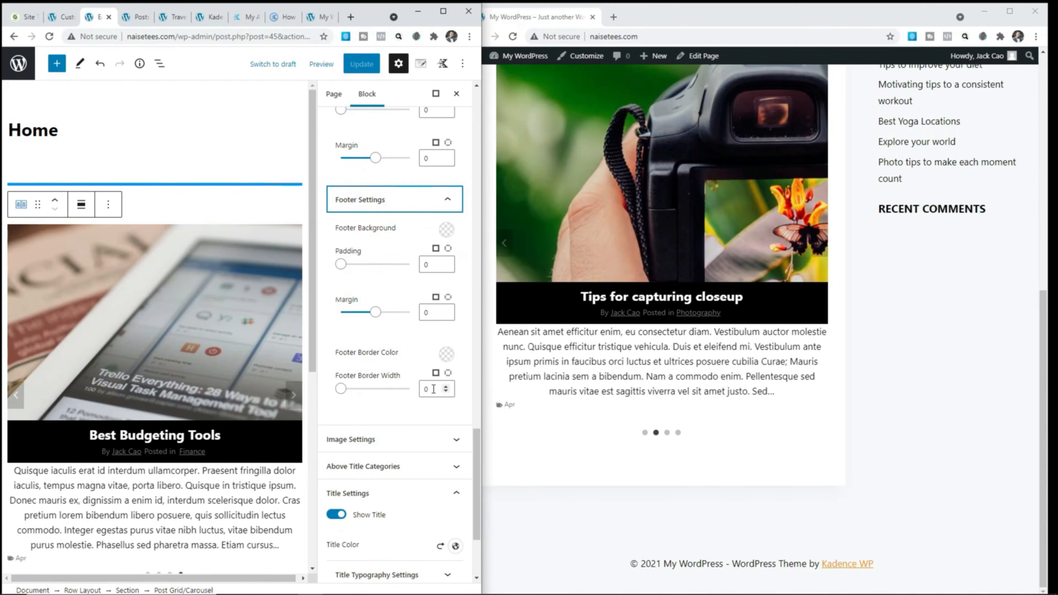
pyautogui.moveTo(433, 389); pyautogui.dragTo(421, 390)
pyautogui.write('1')
pyautogui.scroll(-4, 171, 413)
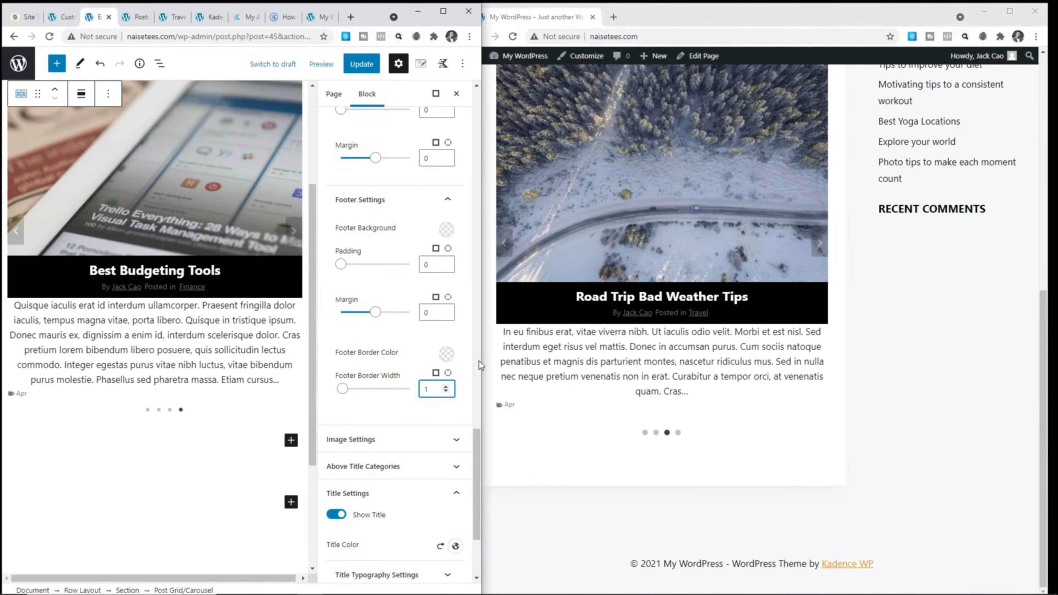
# - Set the footer border color to light grey E7E7E7 and the footer border width to 0
pyautogui.click(448, 355)
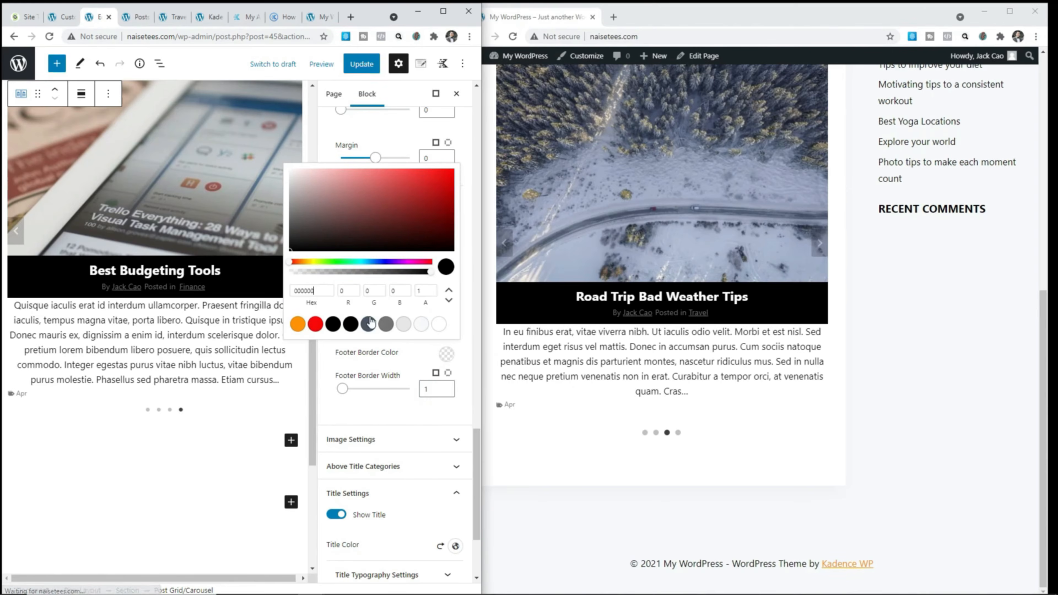
pyautogui.click(403, 325)
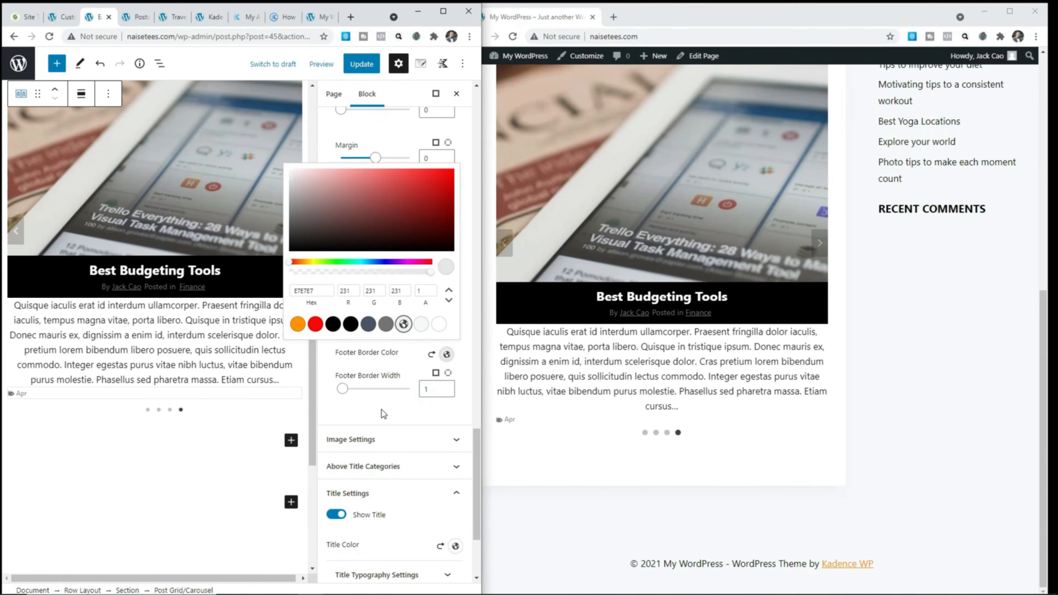
pyautogui.doubleClick(426, 392)
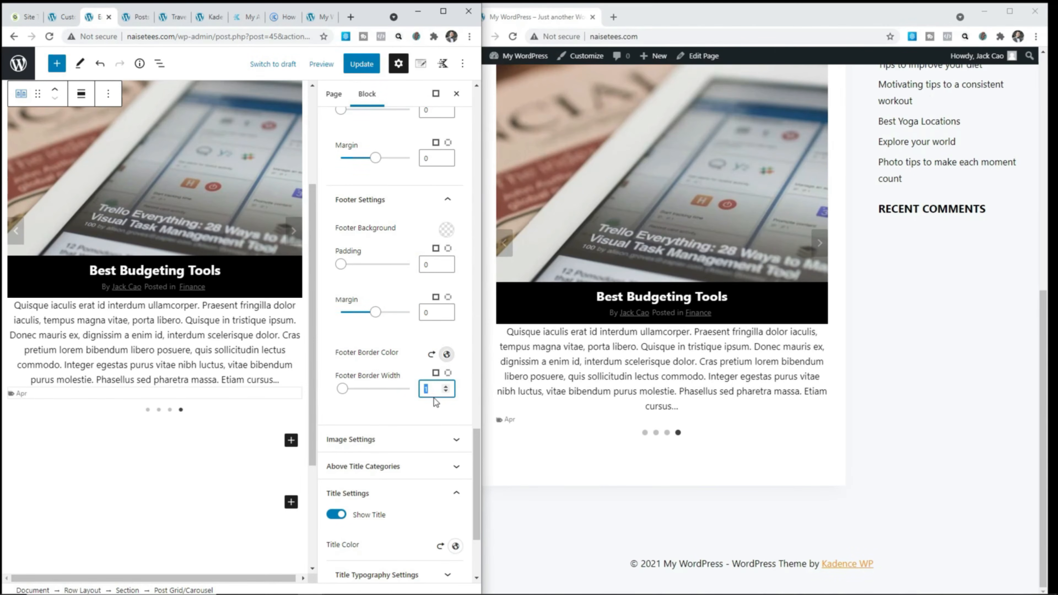
pyautogui.write('0')
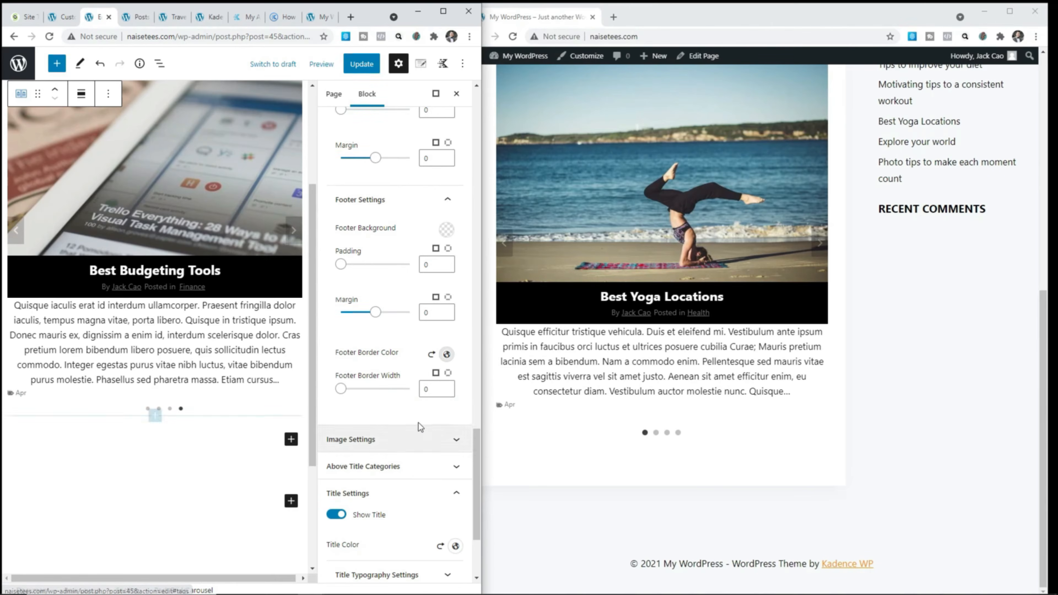
# - Turn off the display of tags in the carousel's footer meta
pyautogui.scroll(-4, 400, 413)
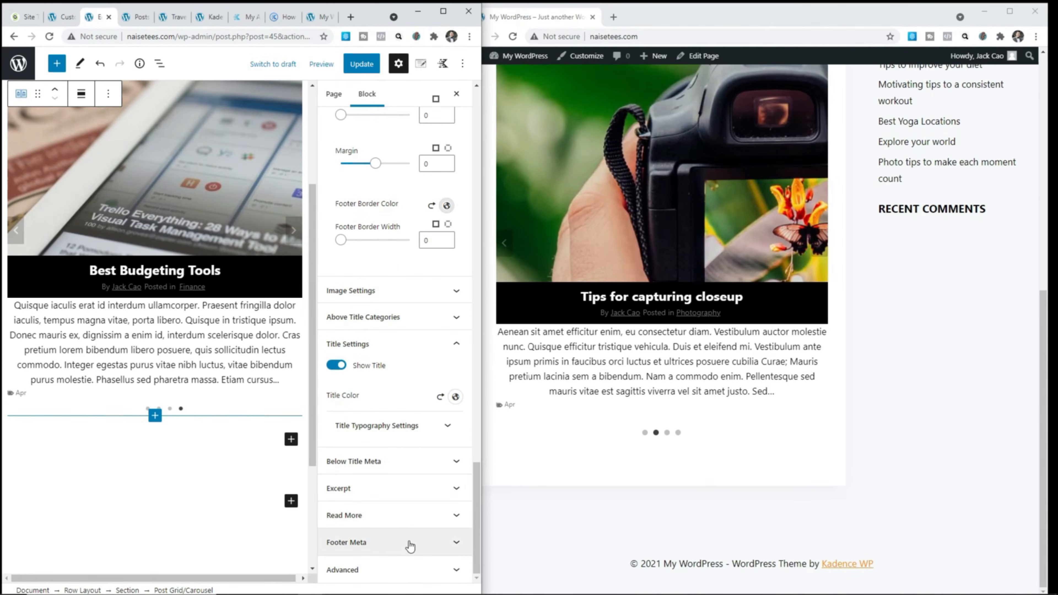
pyautogui.click(409, 544)
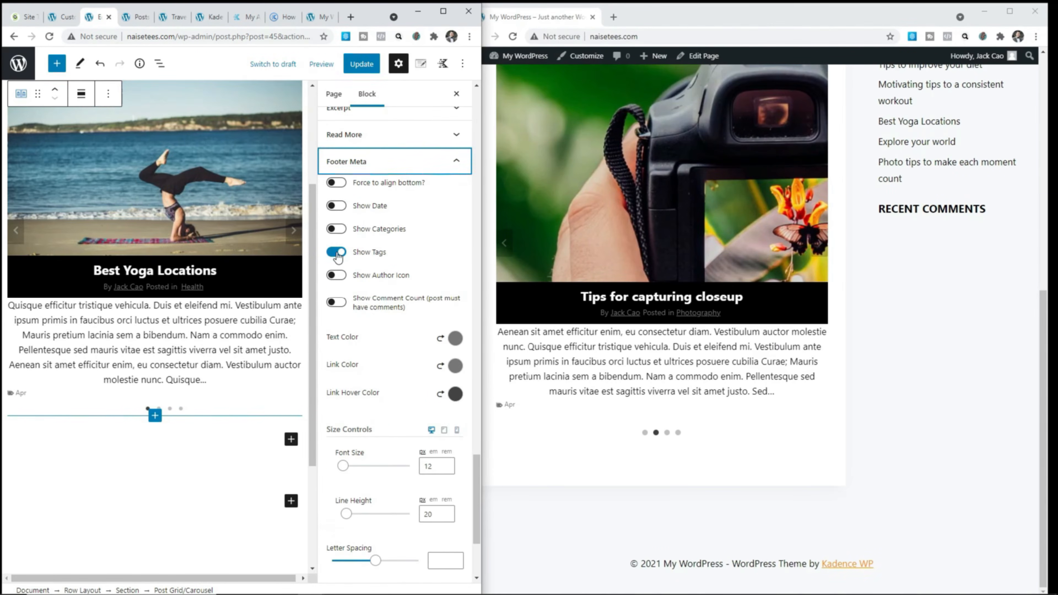
pyautogui.click(337, 252)
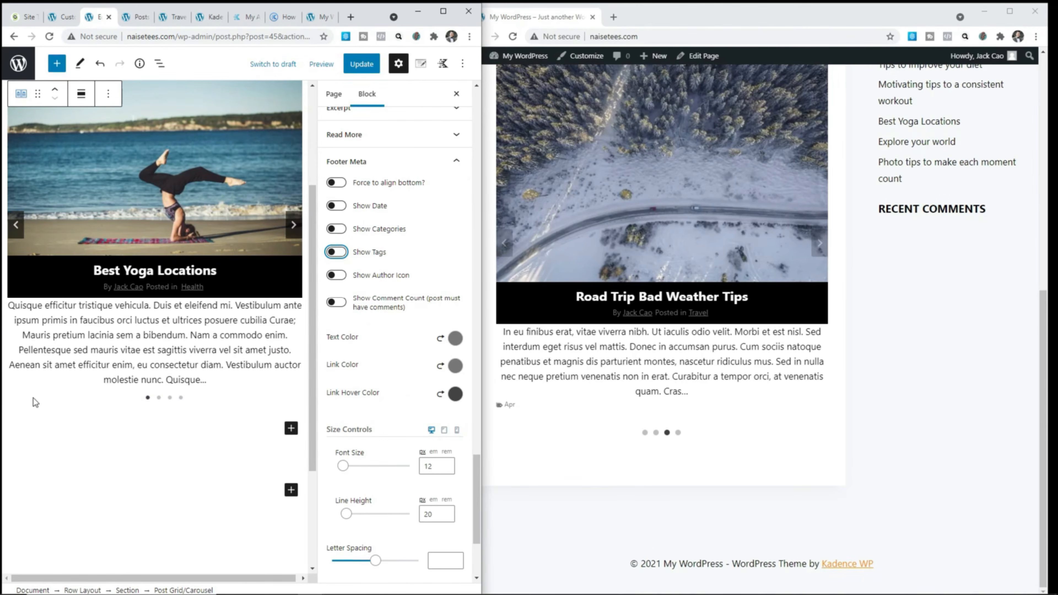
# - Open the below-title meta settings and clear the author pre-text
pyautogui.scroll(8, 421, 389)
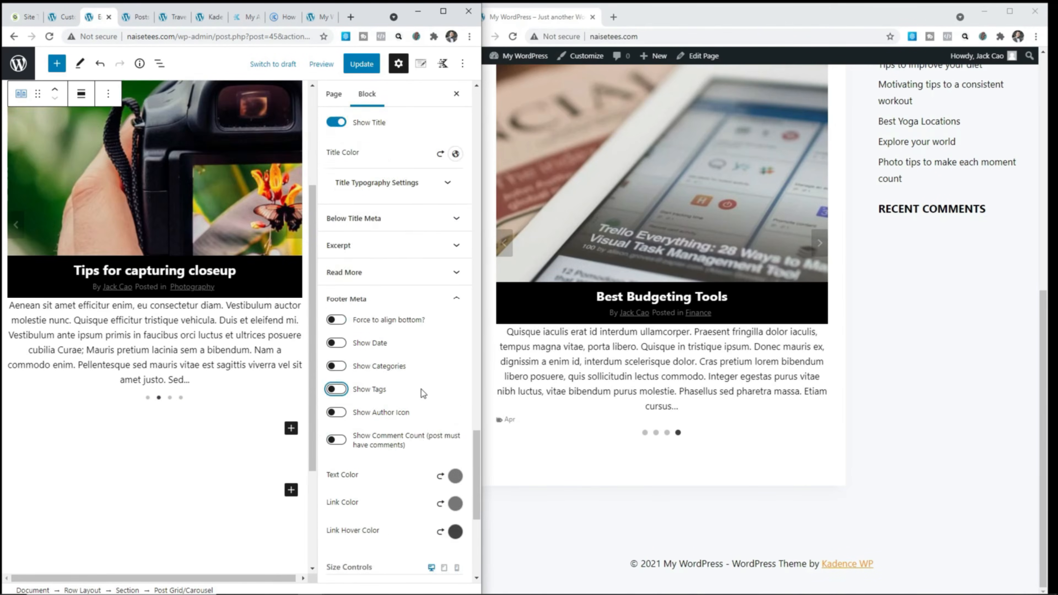
pyautogui.click(416, 418)
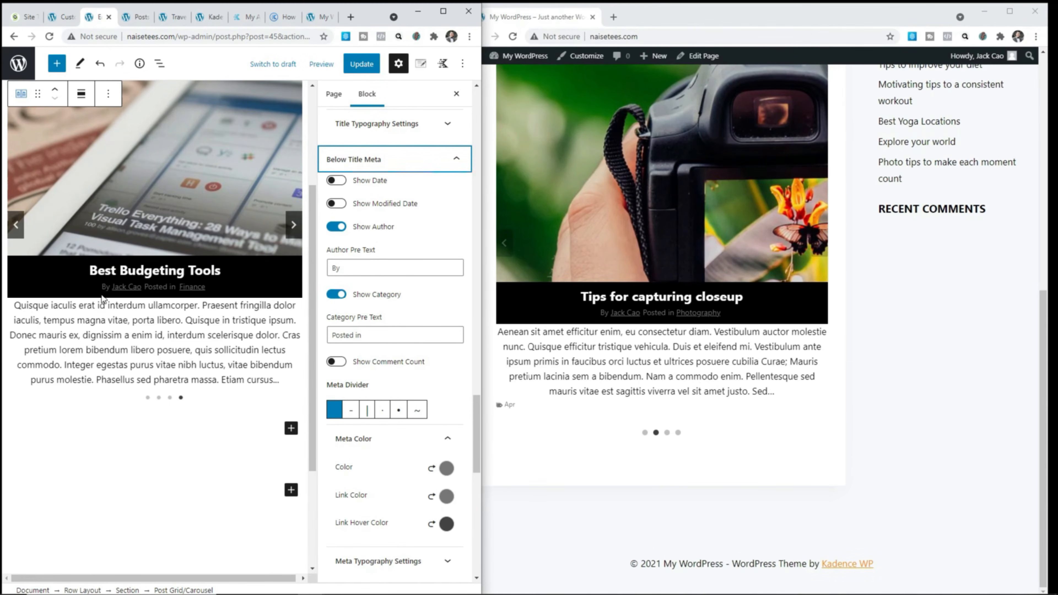
pyautogui.click(337, 267)
pyautogui.press('BackSpace')
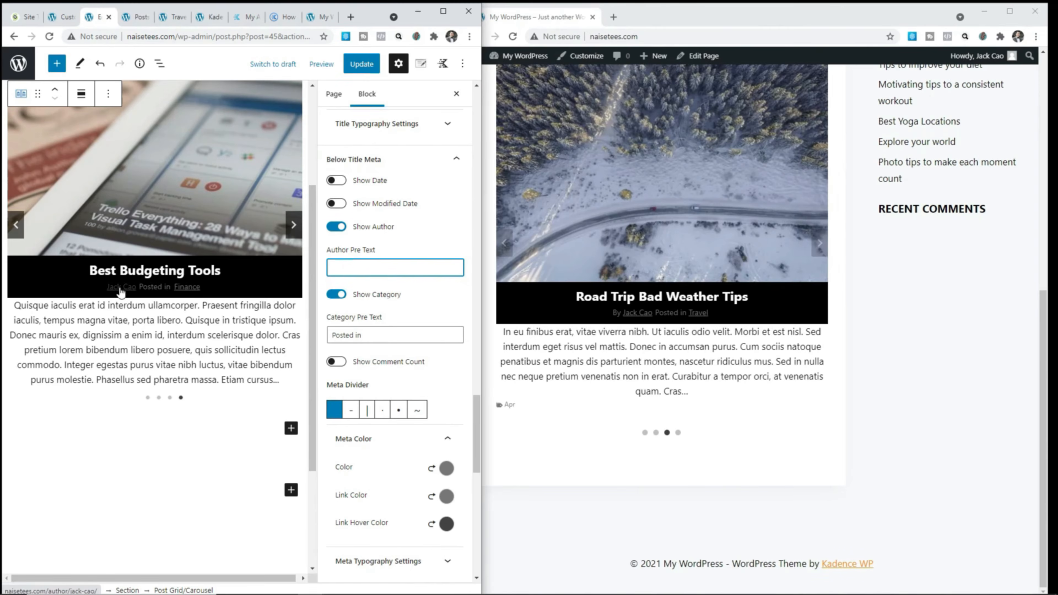
# - Keep the category shown below the title, clear its pre-text, and choose the vertical bar as meta divider
pyautogui.click(337, 295)
pyautogui.click(341, 295)
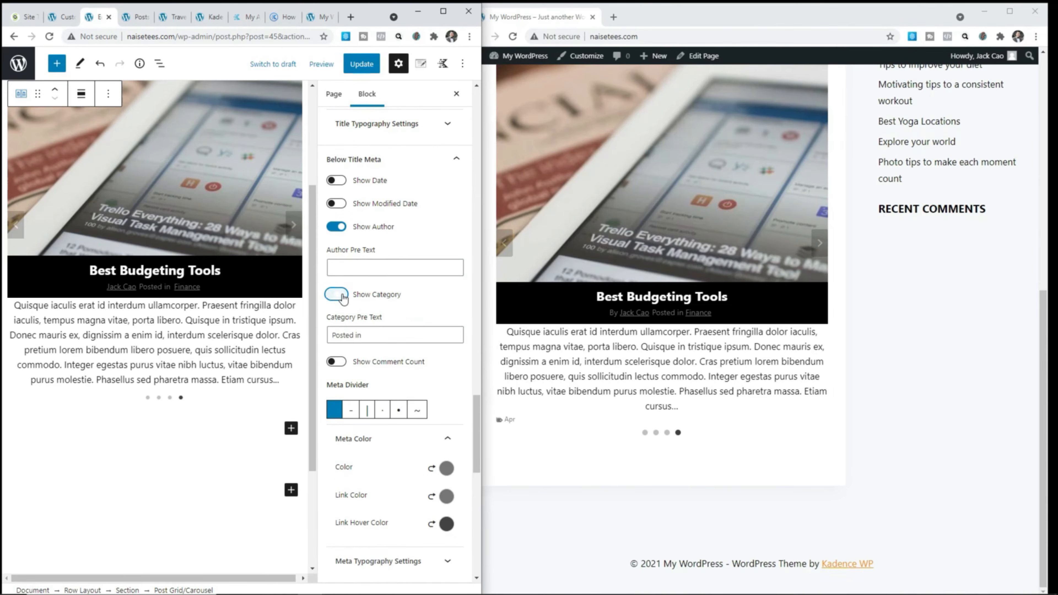
pyautogui.moveTo(376, 336); pyautogui.dragTo(327, 336)
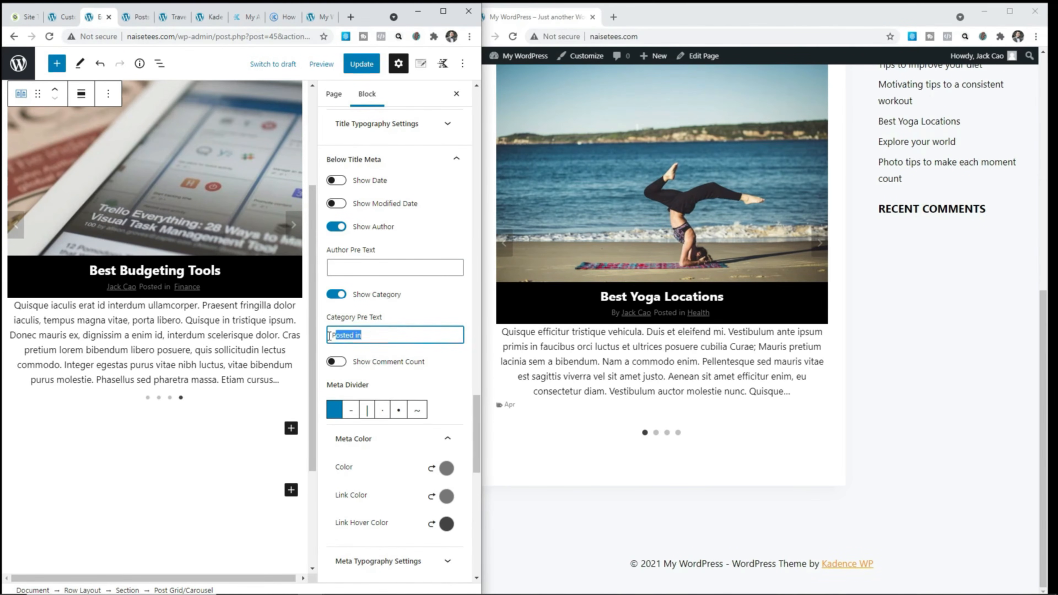
pyautogui.press('BackSpace')
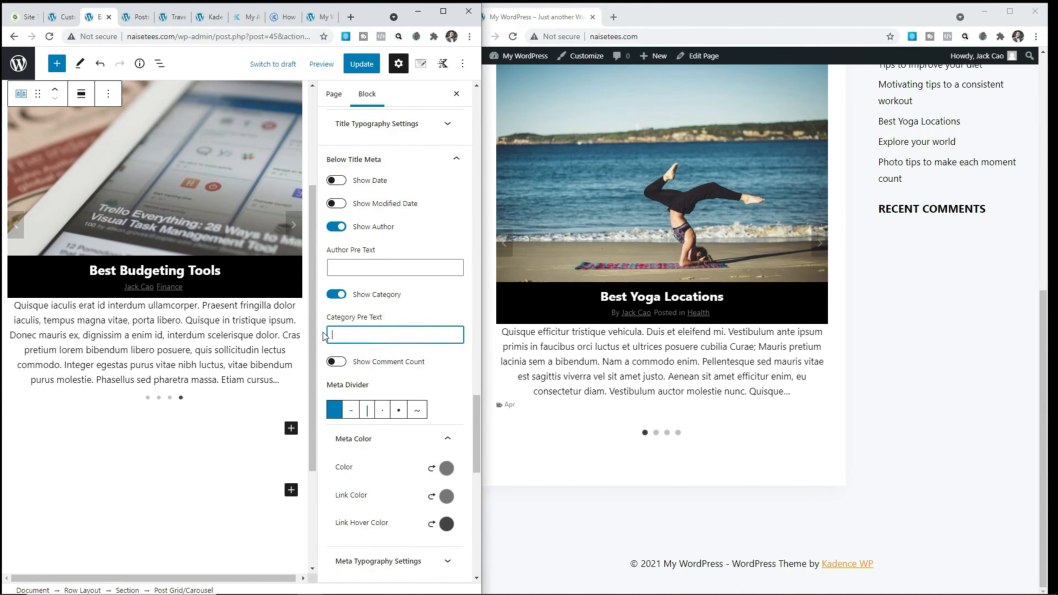
pyautogui.click(367, 410)
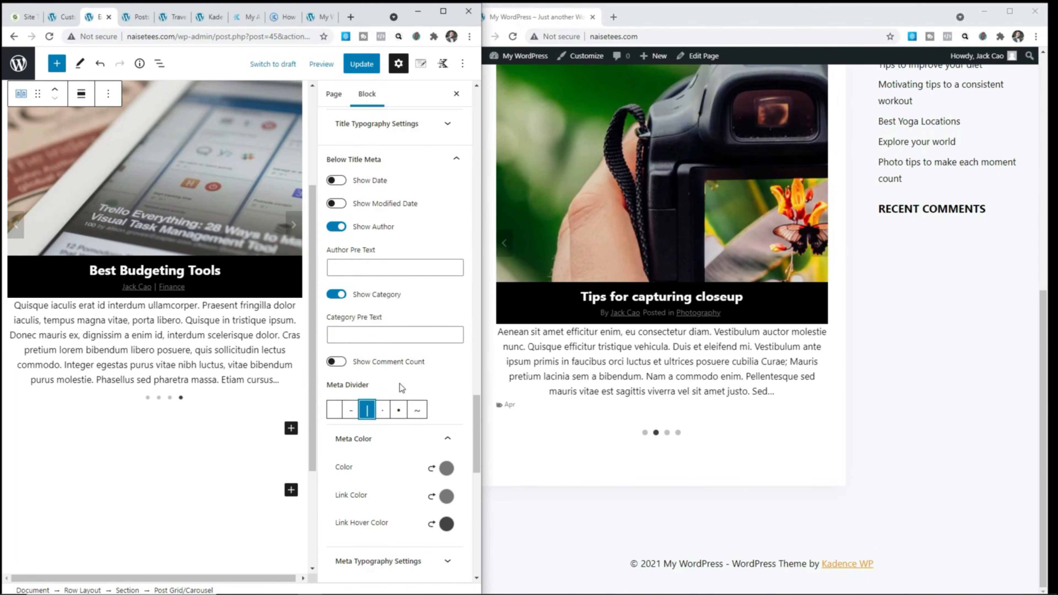
# - Set the below-title meta color to white
pyautogui.click(446, 468)
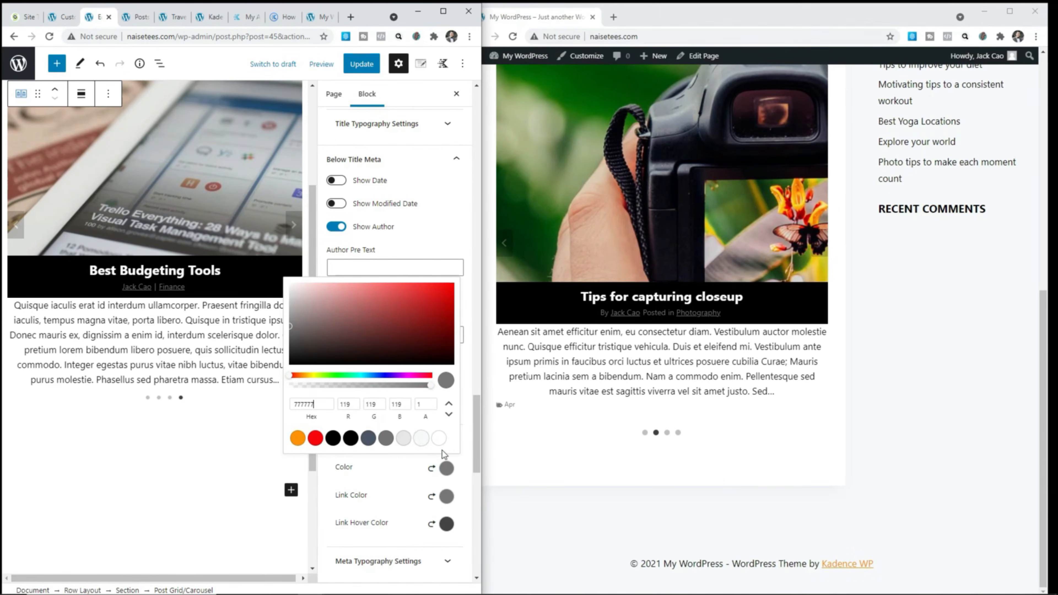
pyautogui.click(439, 438)
pyautogui.click(402, 468)
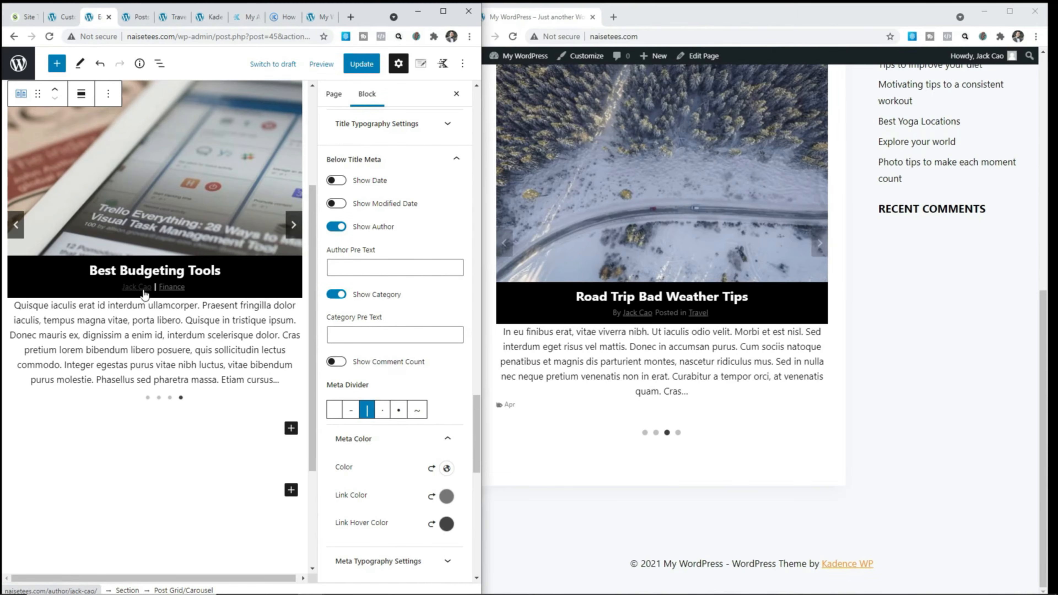
# - Set the below-title meta link color to orange and the link hover color to red F80707
pyautogui.click(444, 495)
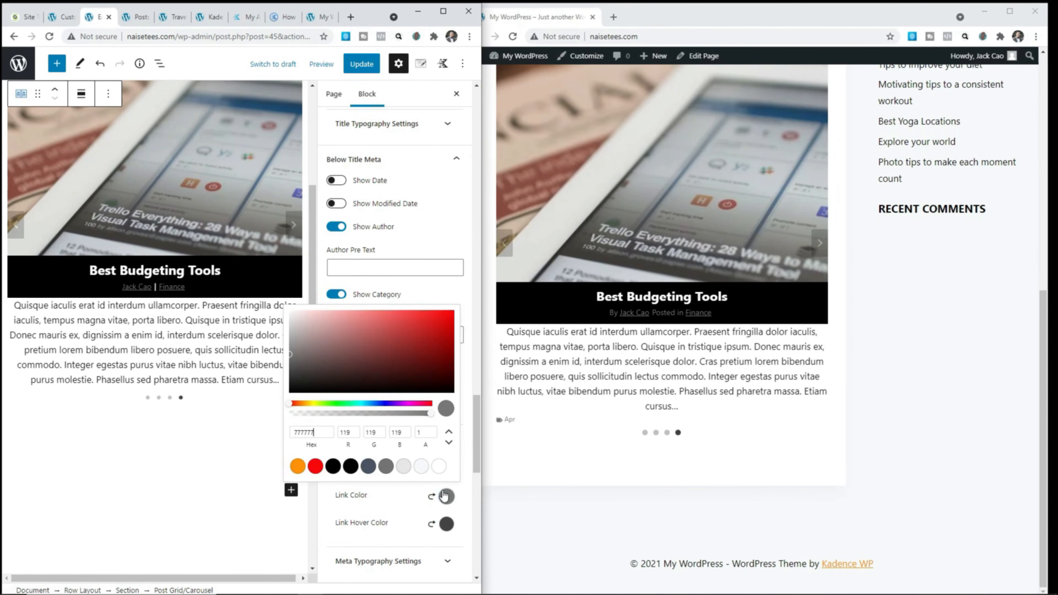
pyautogui.click(298, 466)
pyautogui.click(358, 512)
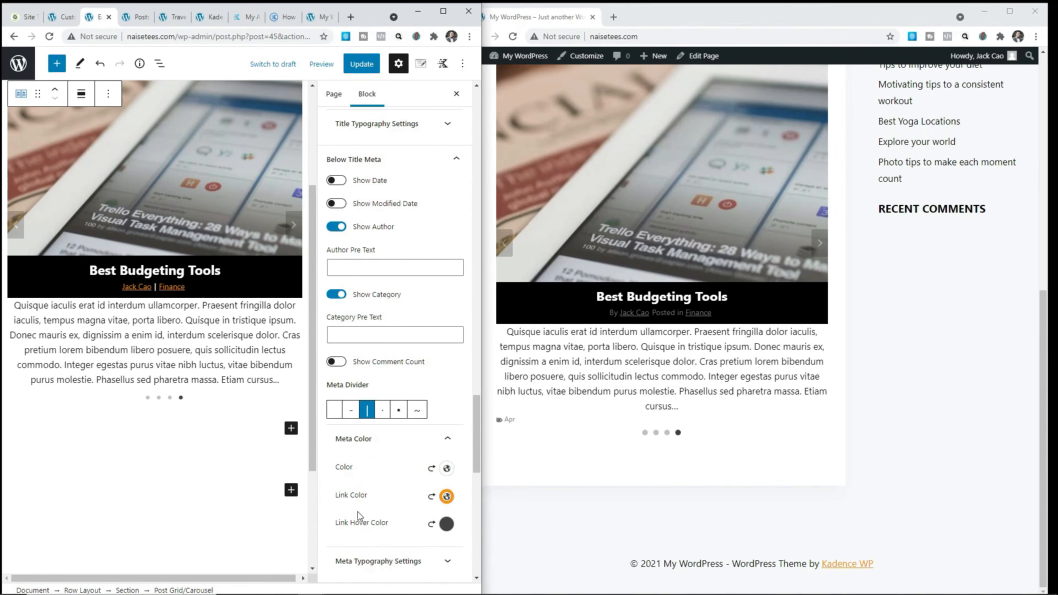
pyautogui.click(446, 523)
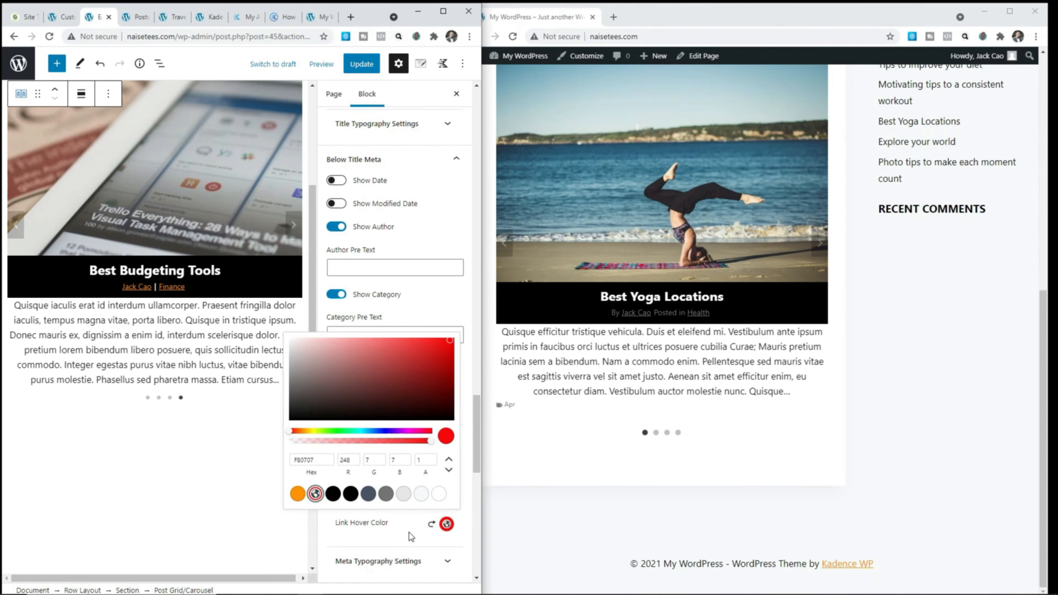
pyautogui.click(408, 532)
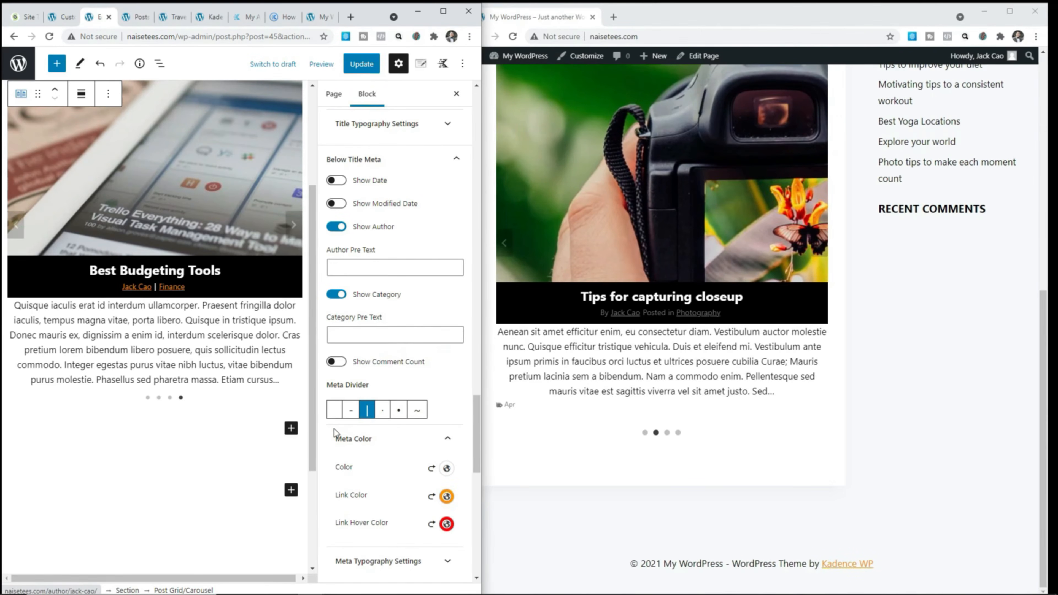
# - Set the below-title meta color to the same orange as its links
pyautogui.click(446, 468)
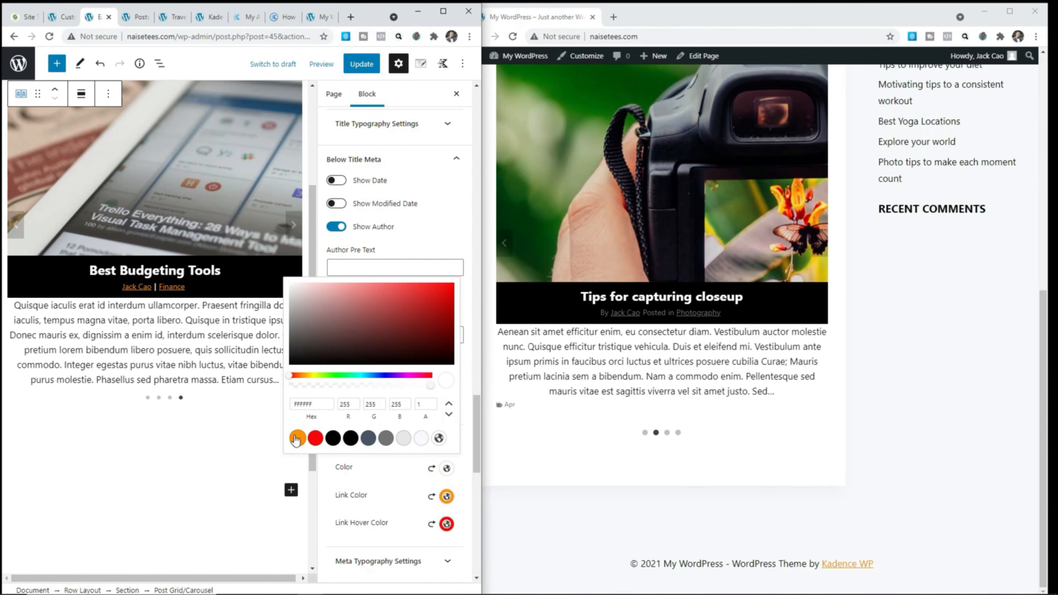
pyautogui.click(297, 438)
pyautogui.click(351, 458)
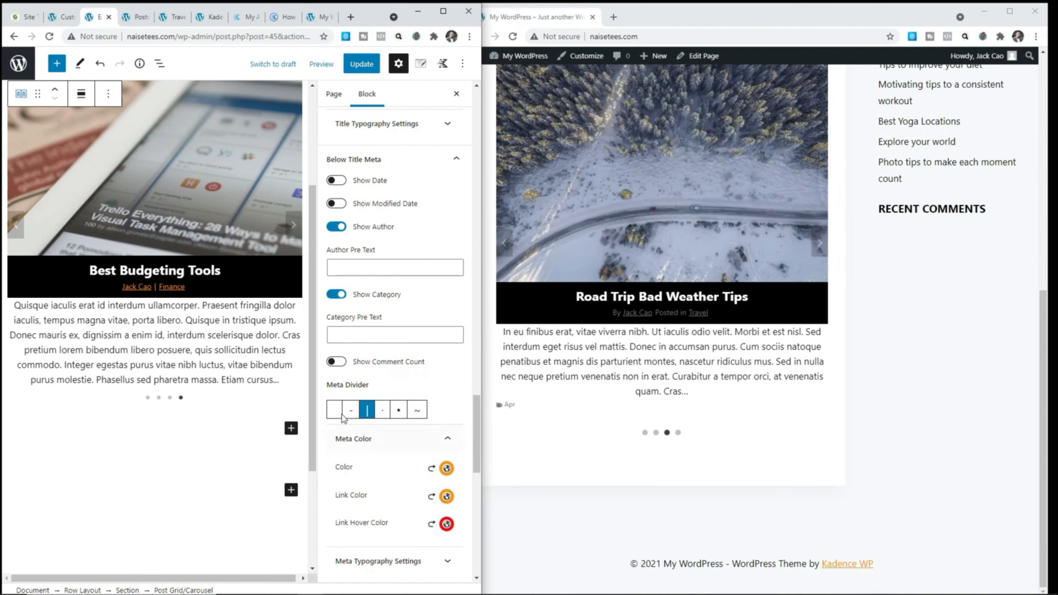
# - Save the page update and reload the live home page to check the carousel's below-title meta
pyautogui.scroll(-5, 414, 485)
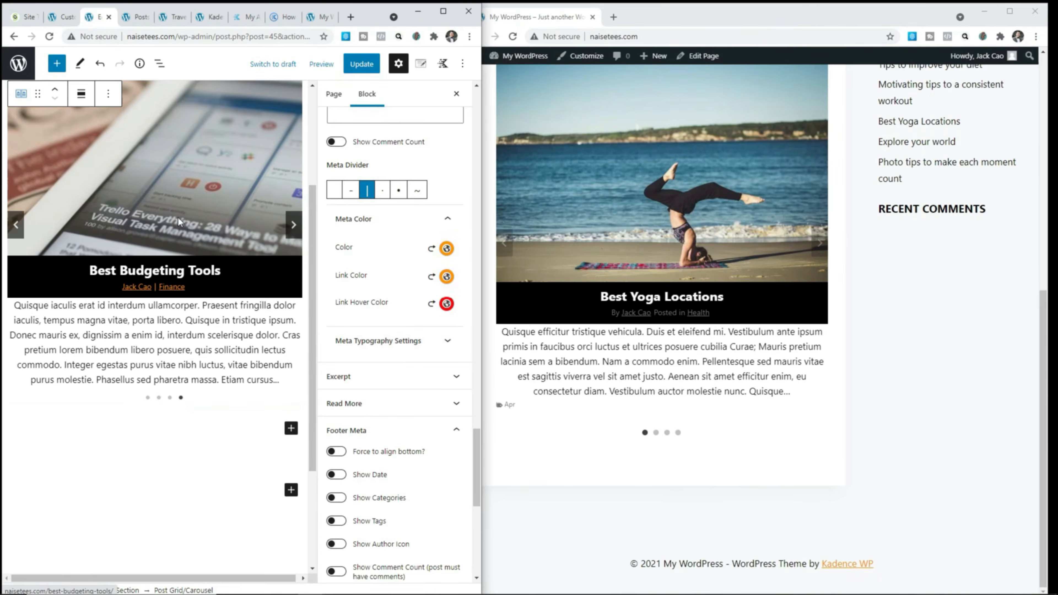
pyautogui.scroll(-5, 390, 272)
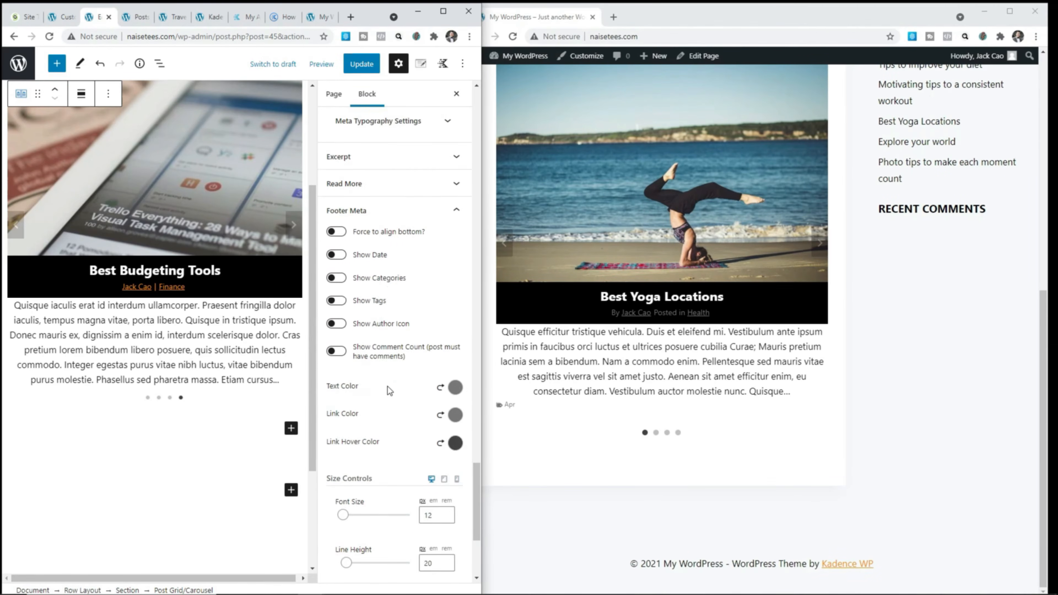
pyautogui.scroll(4, 394, 400)
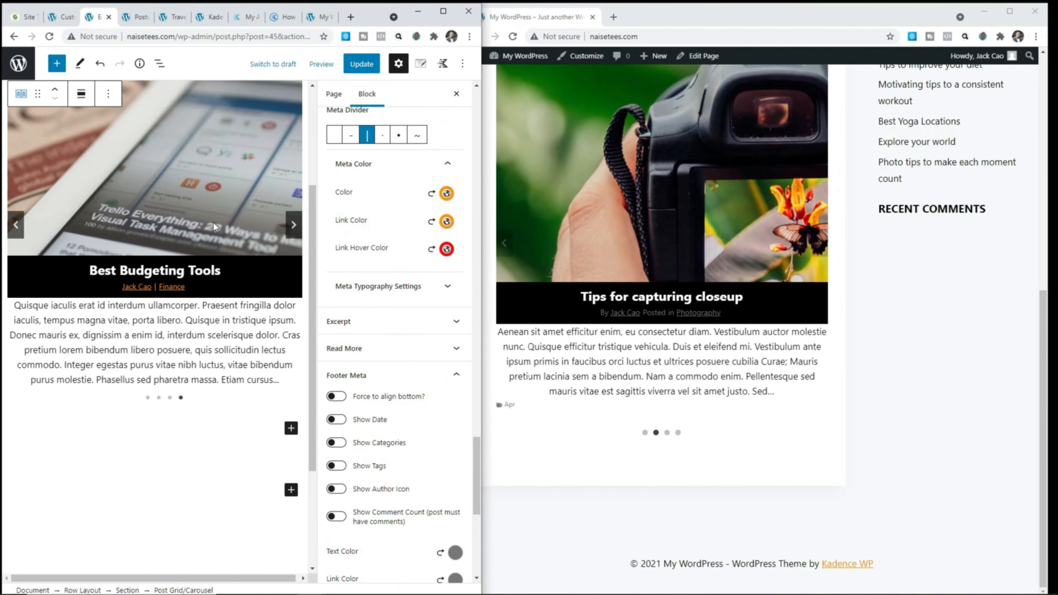
pyautogui.scroll(4, 229, 229)
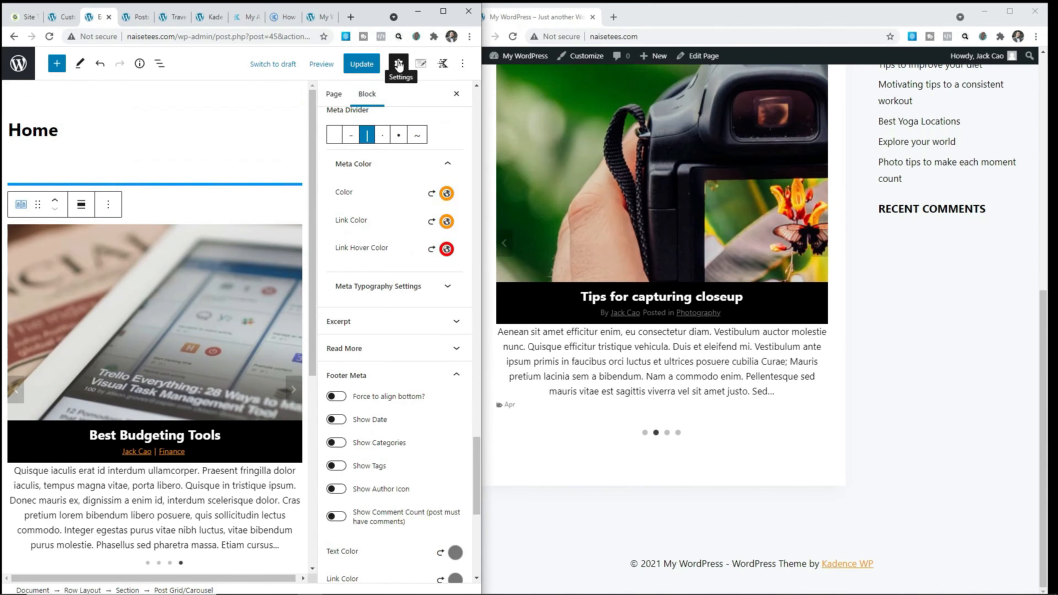
pyautogui.scroll(10, 407, 261)
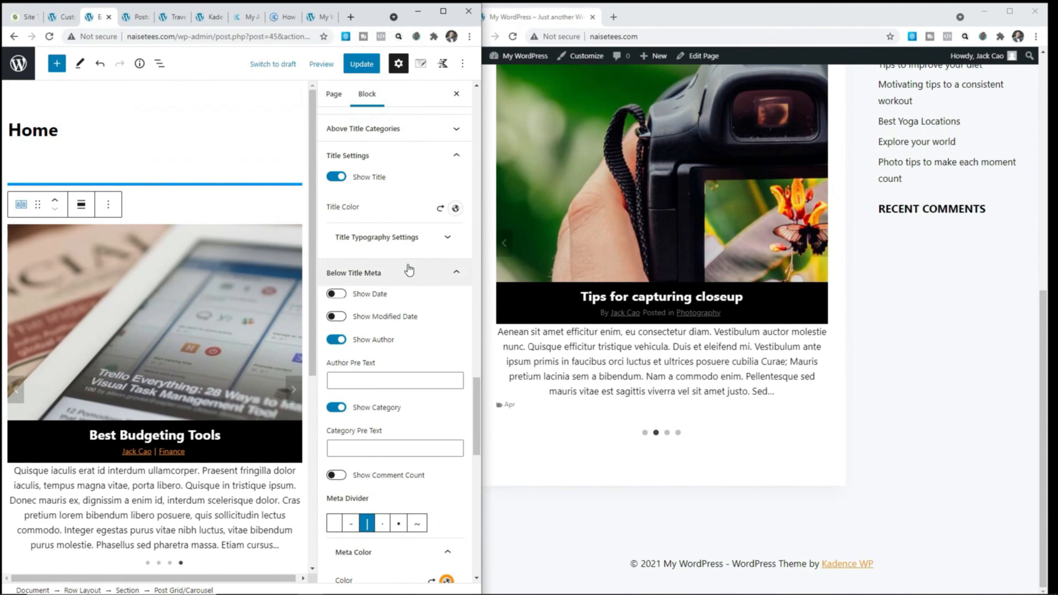
pyautogui.scroll(-5, 229, 334)
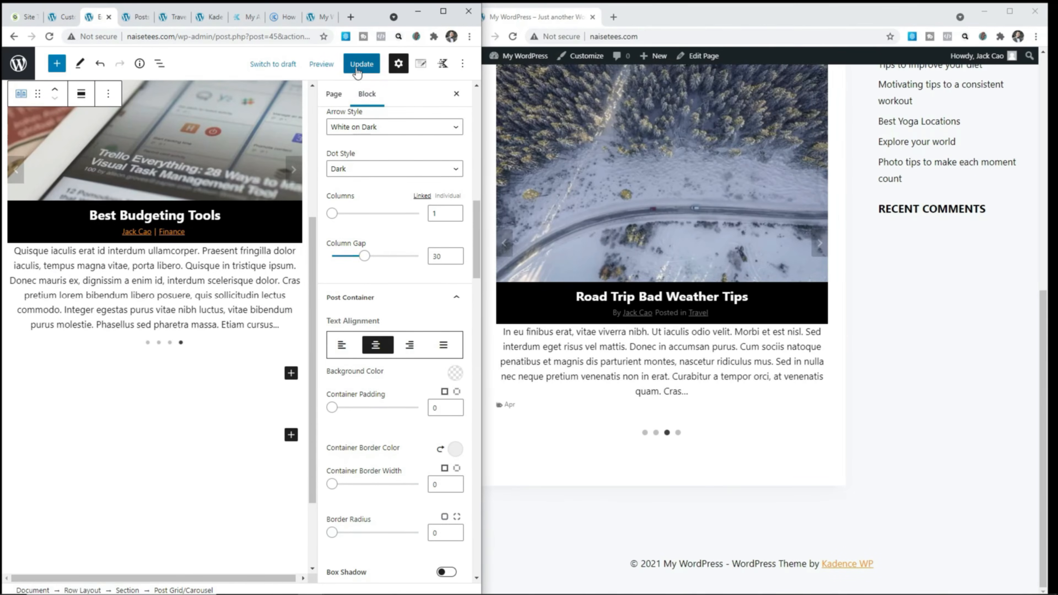
pyautogui.click(359, 65)
pyautogui.click(513, 37)
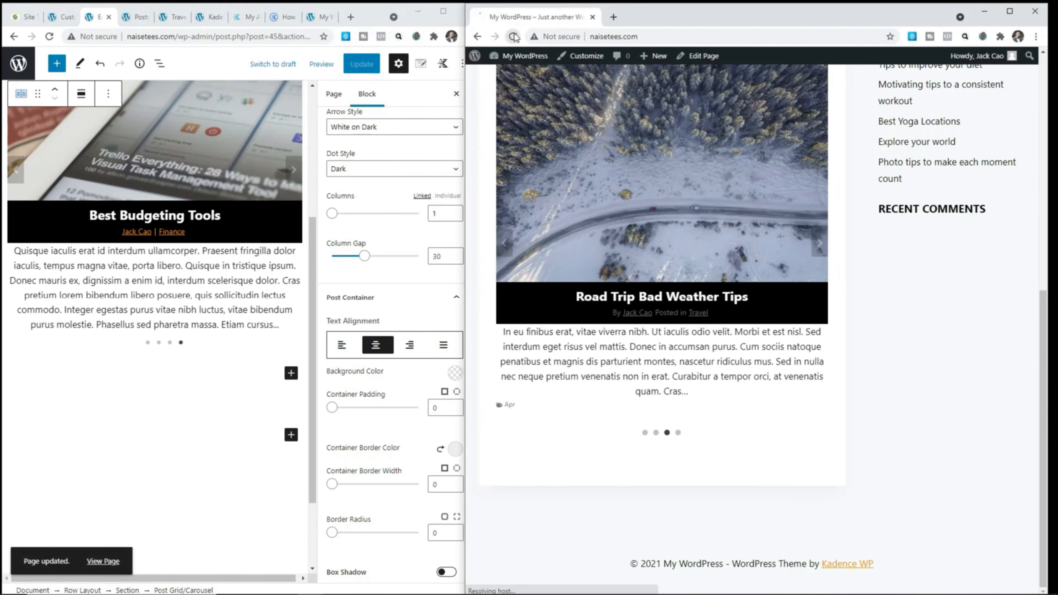
pyautogui.scroll(-3, 736, 262)
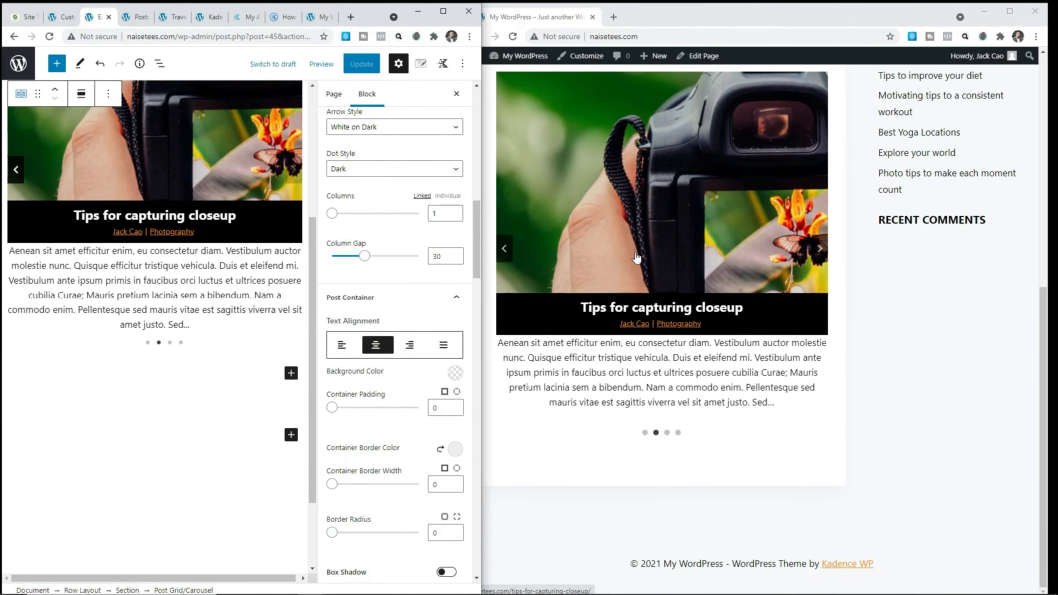
# - Turn off auto play for the Top Stories carousel, update the page and reload the live site
pyautogui.scroll(5, 418, 303)
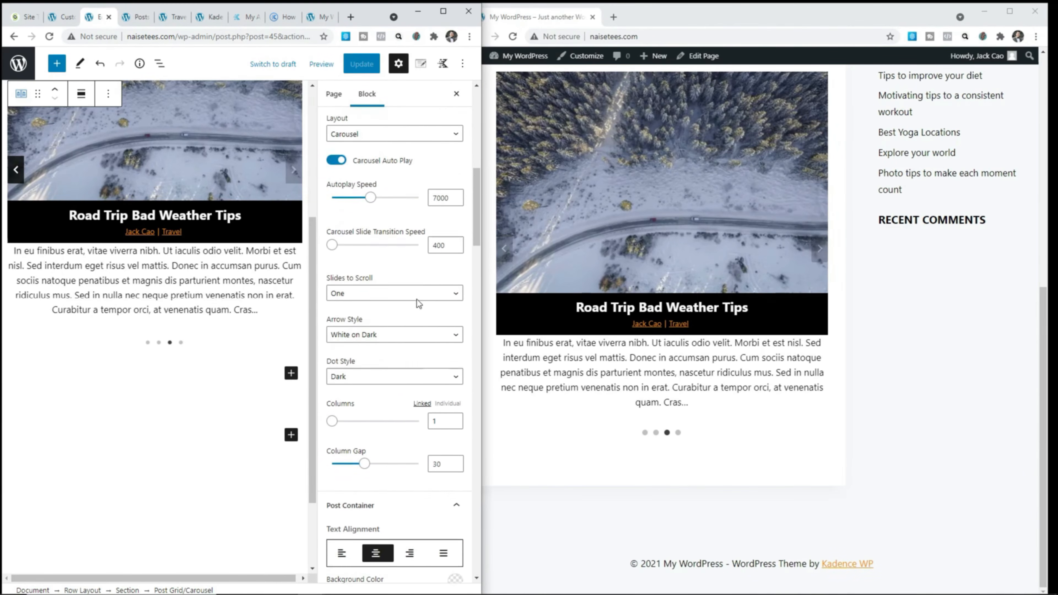
pyautogui.scroll(4, 417, 299)
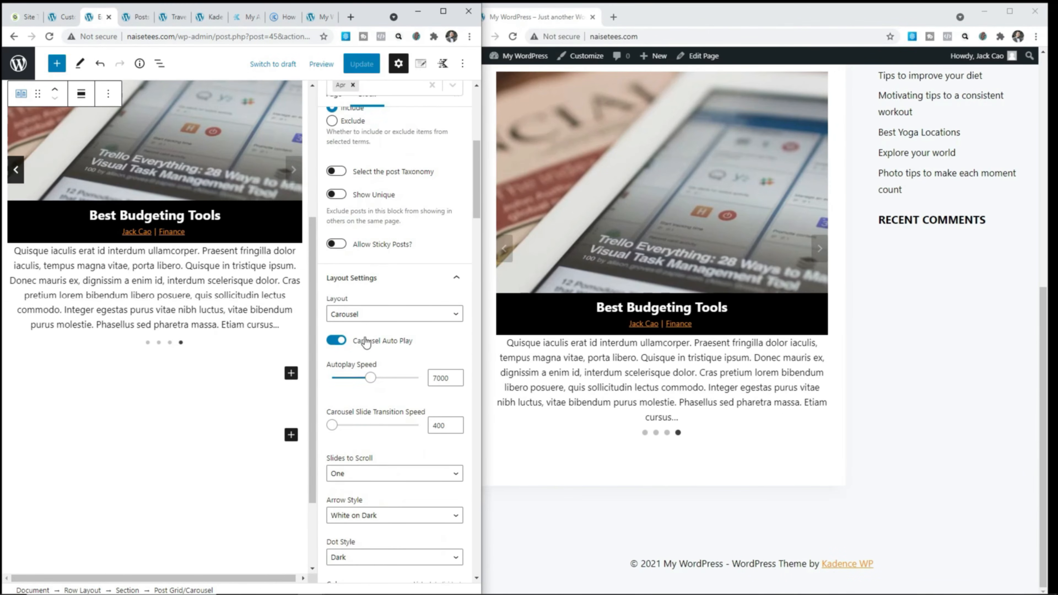
pyautogui.click(336, 340)
pyautogui.click(362, 63)
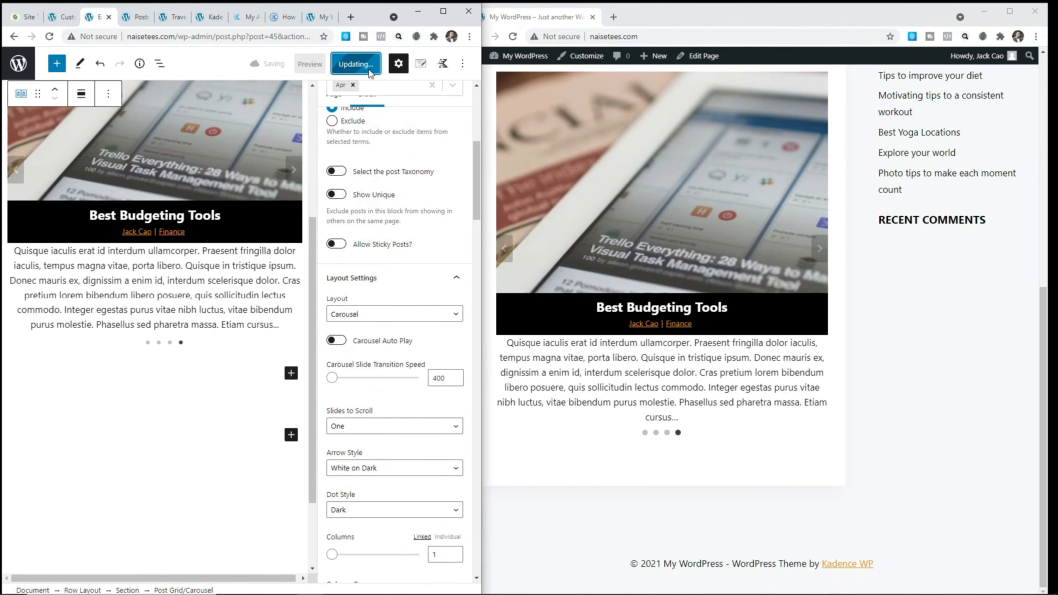
pyautogui.click(516, 37)
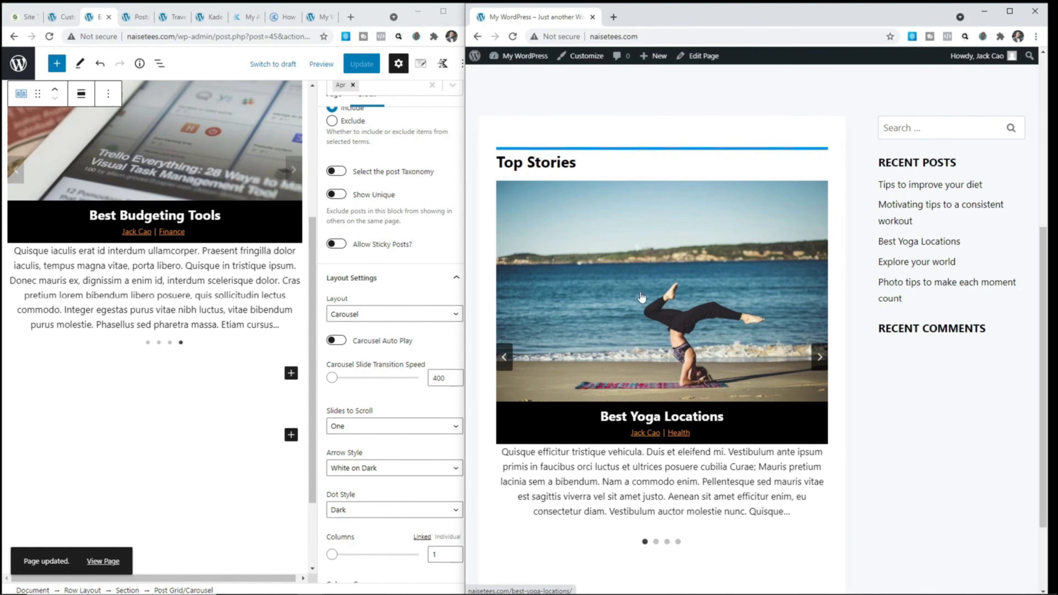
pyautogui.scroll(-3, 641, 296)
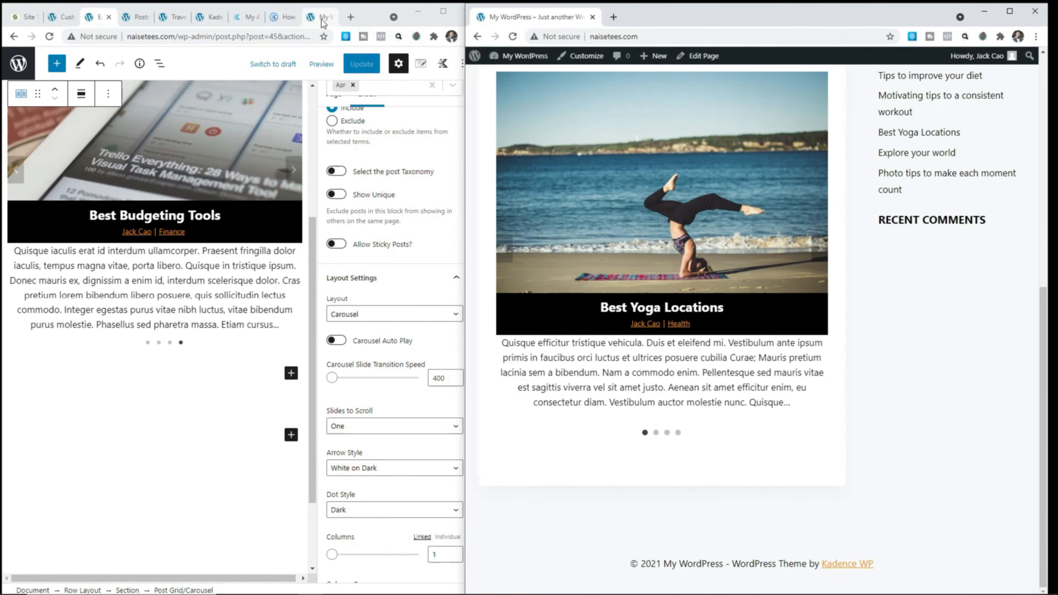
# - Check the Photography and Travel columns on the wptesterone.com site, and add an equal two-column Row Layout below the carousel in the Home page editor
pyautogui.click(319, 17)
pyautogui.scroll(-5, 339, 220)
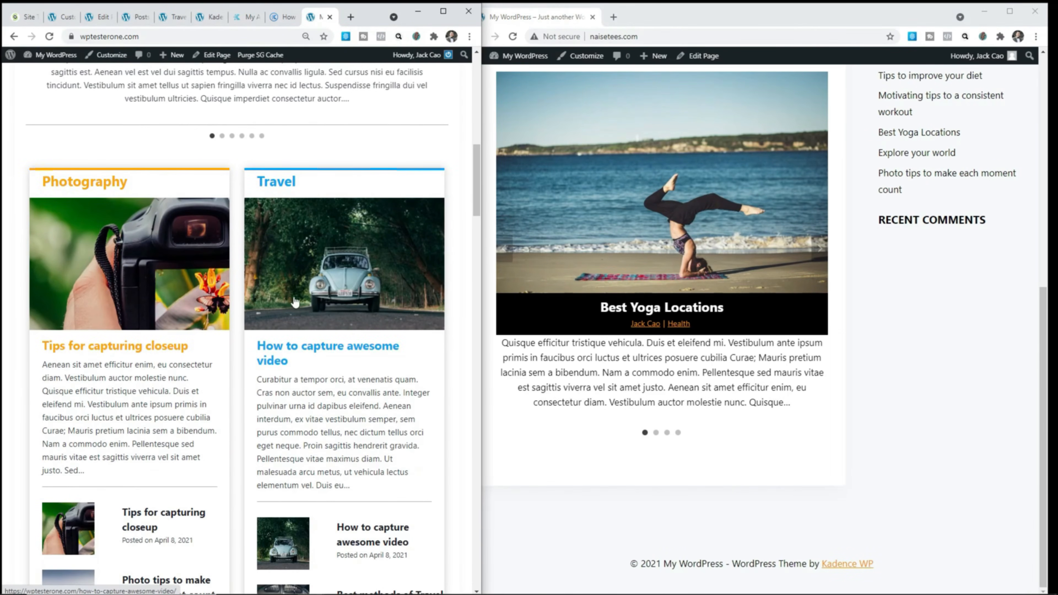
pyautogui.scroll(-3, 42, 361)
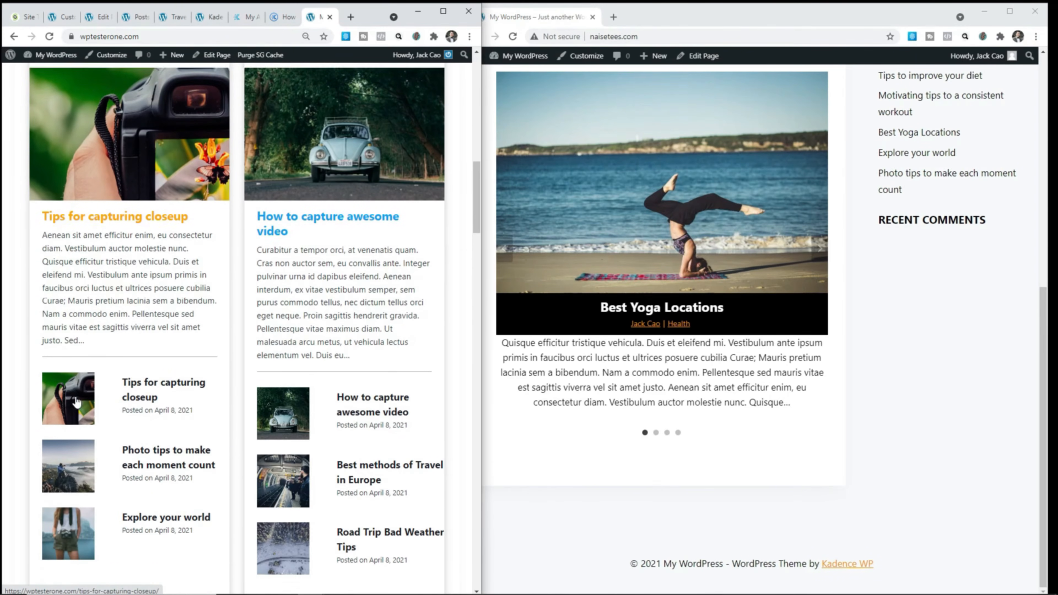
pyautogui.scroll(-1, 71, 417)
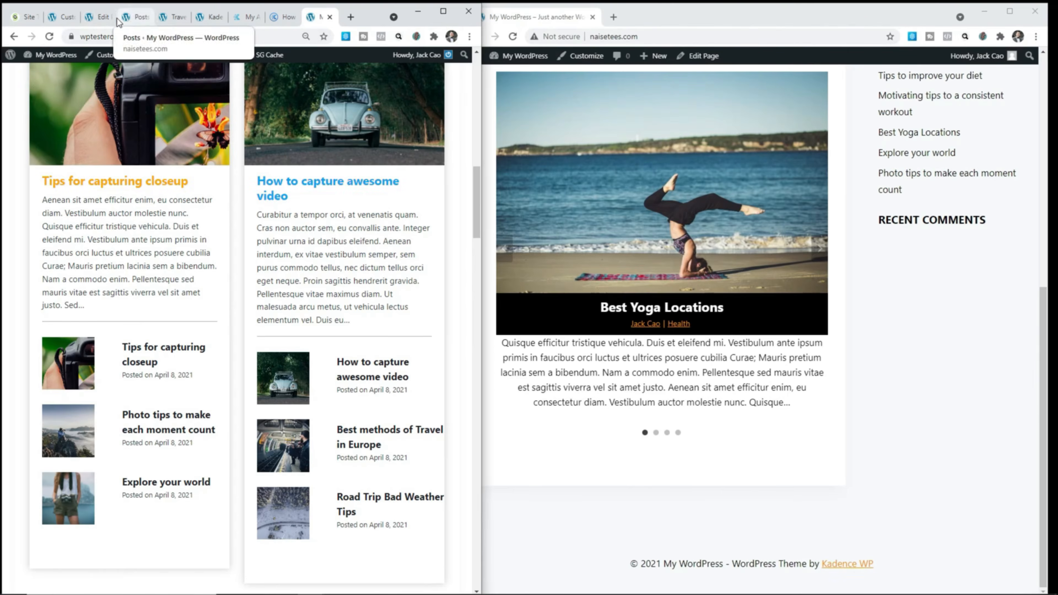
pyautogui.click(97, 16)
pyautogui.click(207, 434)
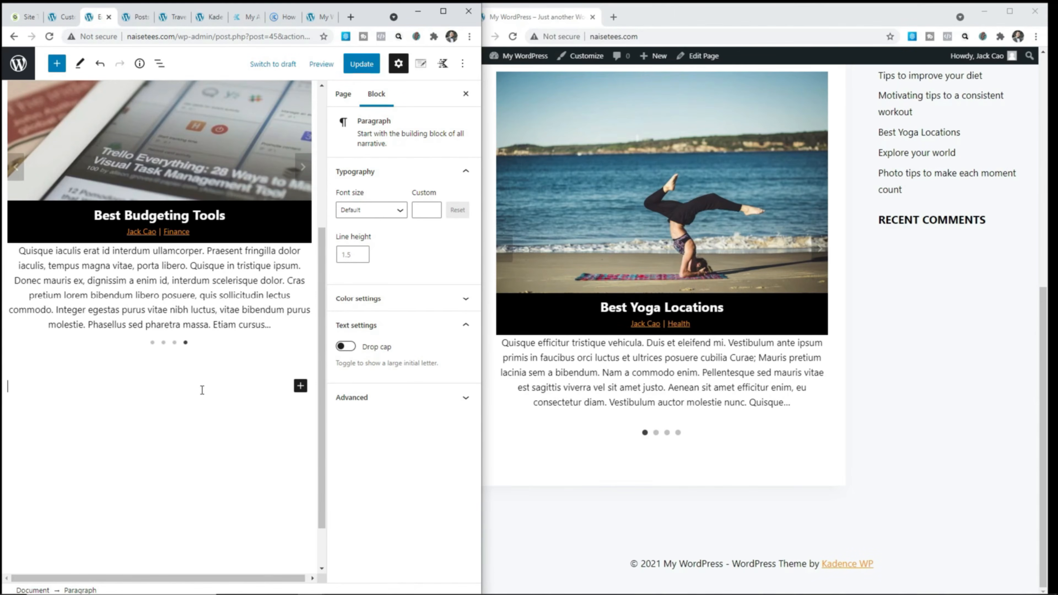
pyautogui.click(299, 387)
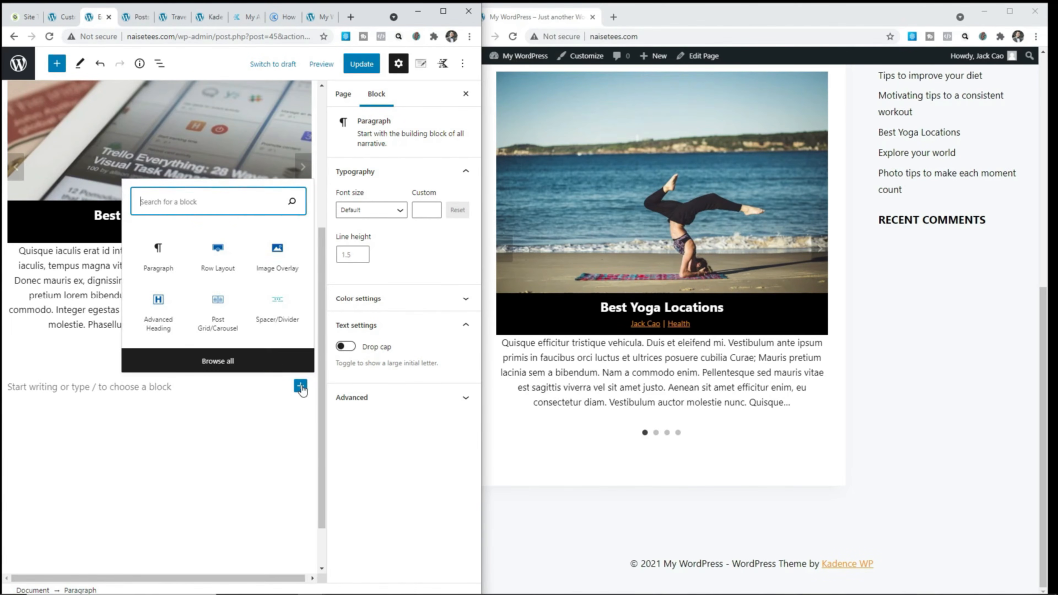
pyautogui.click(222, 257)
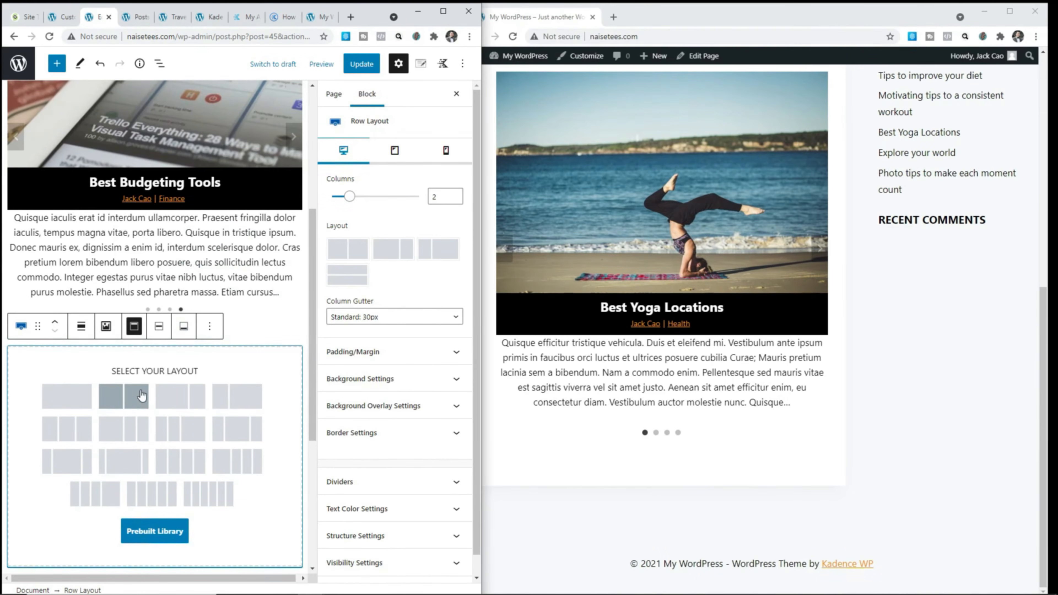
pyautogui.click(135, 400)
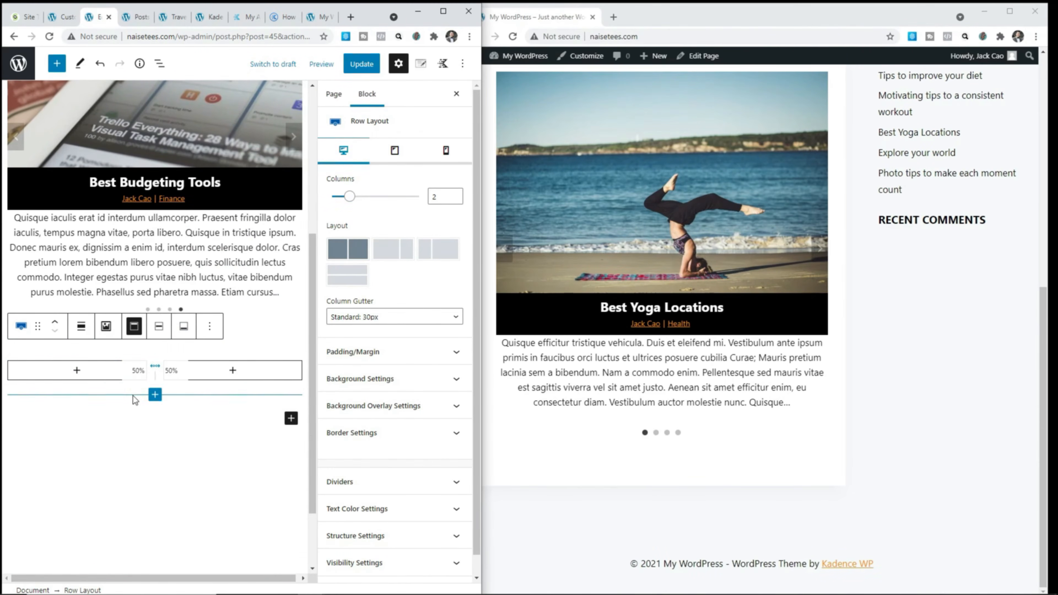
# - Insert a Post Grid/Carousel block in the new row's first column, using the first initial style
pyautogui.click(78, 371)
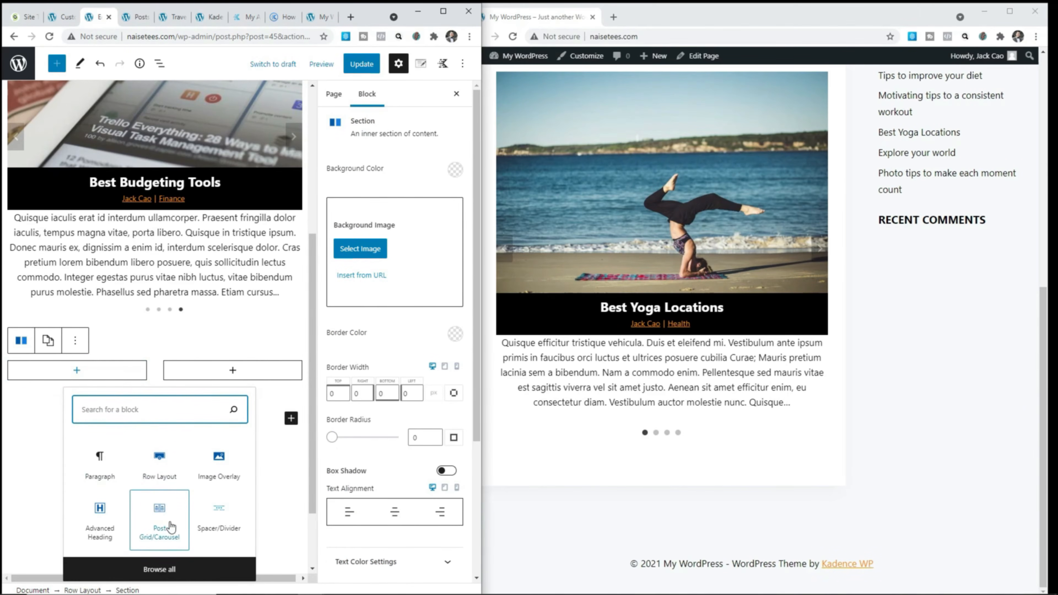
pyautogui.click(168, 526)
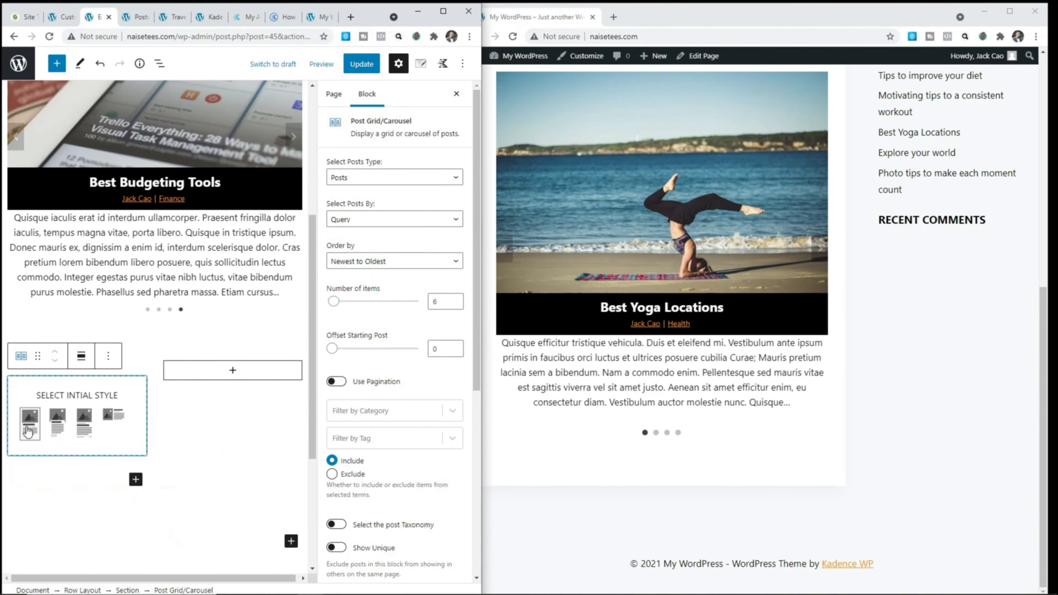
pyautogui.click(29, 425)
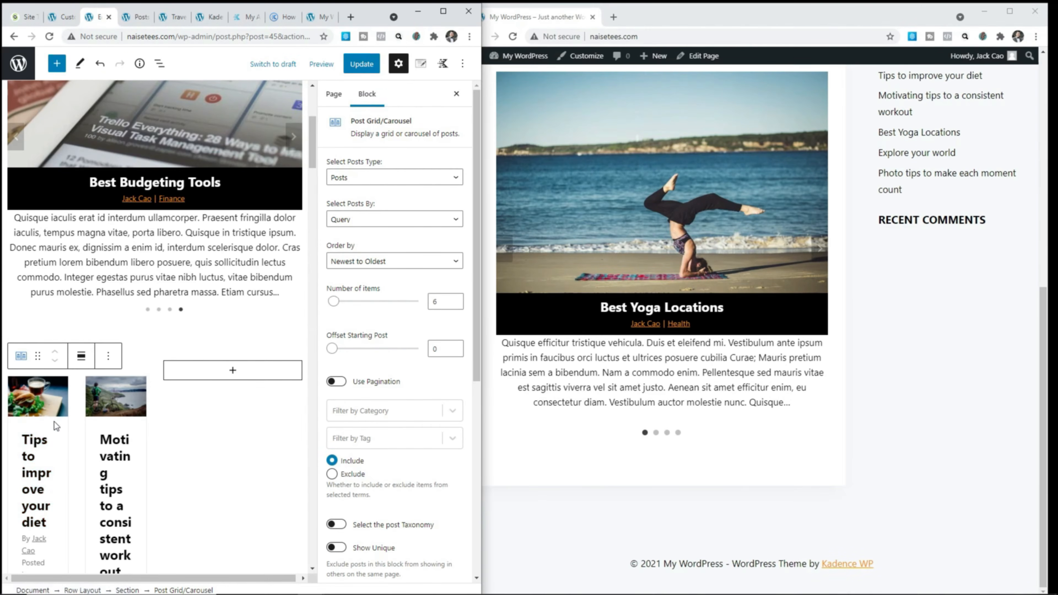
# - Set the new post grid's layout to 1 column
pyautogui.scroll(-8, 380, 404)
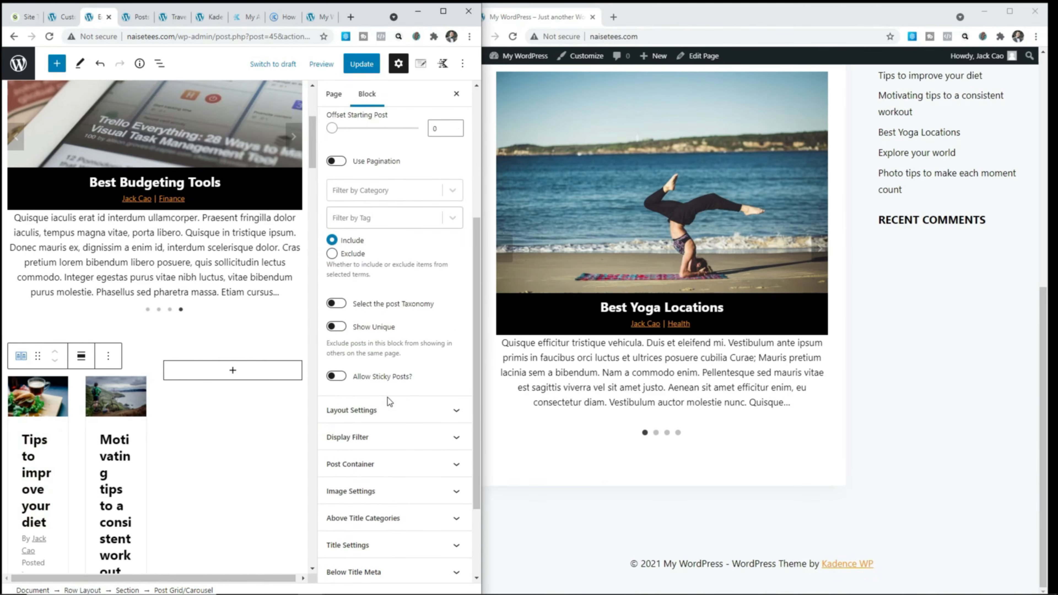
pyautogui.click(392, 308)
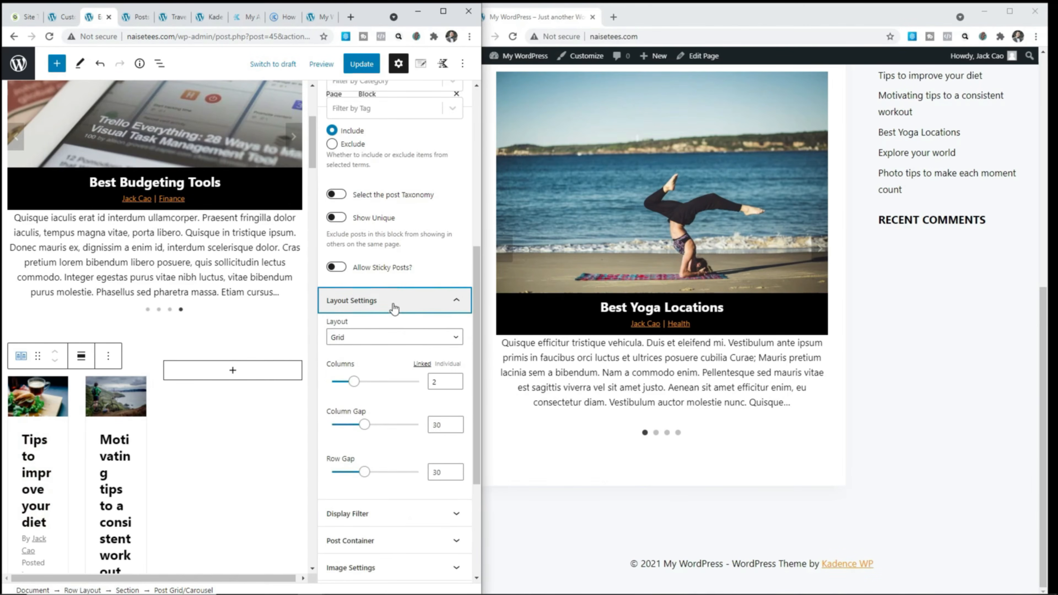
pyautogui.scroll(-3, 393, 308)
pyautogui.doubleClick(437, 273)
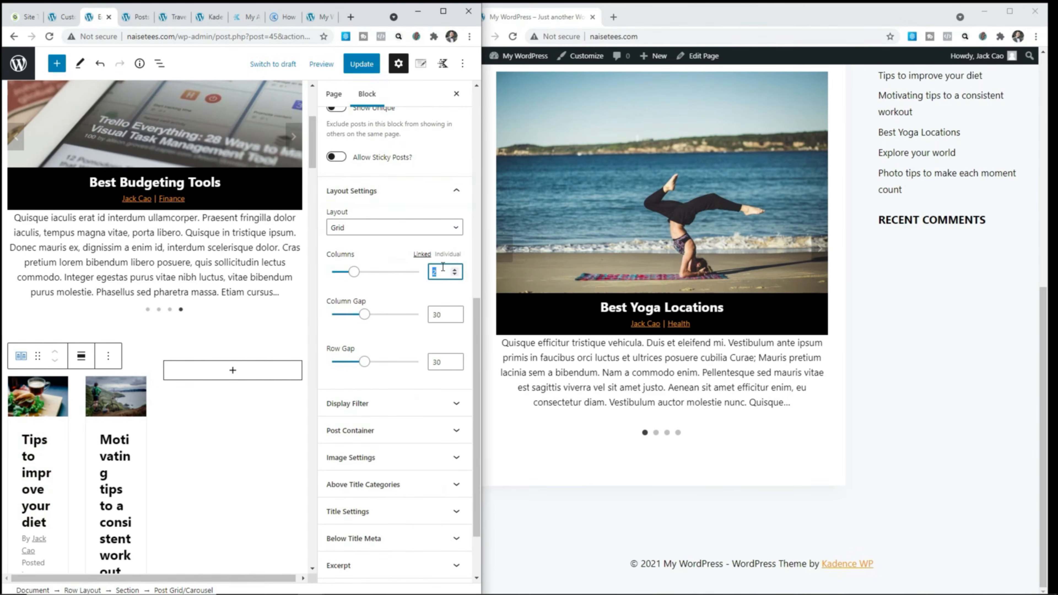
pyautogui.write('1')
# - Make the post grid select posts individually and choose the post "Tips for capturing closeup"
pyautogui.scroll(10, 420, 281)
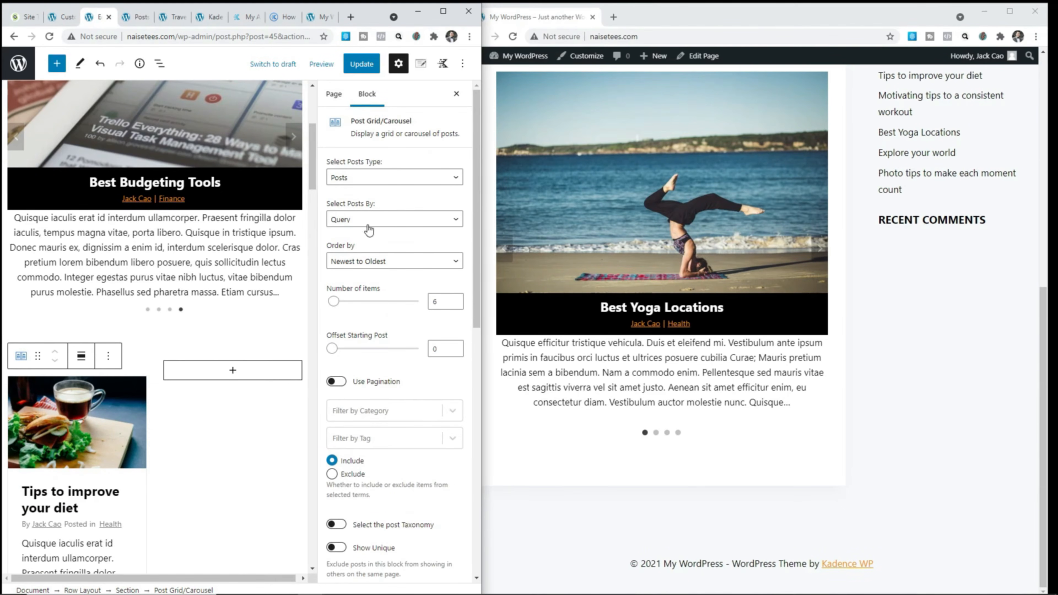
pyautogui.click(375, 227)
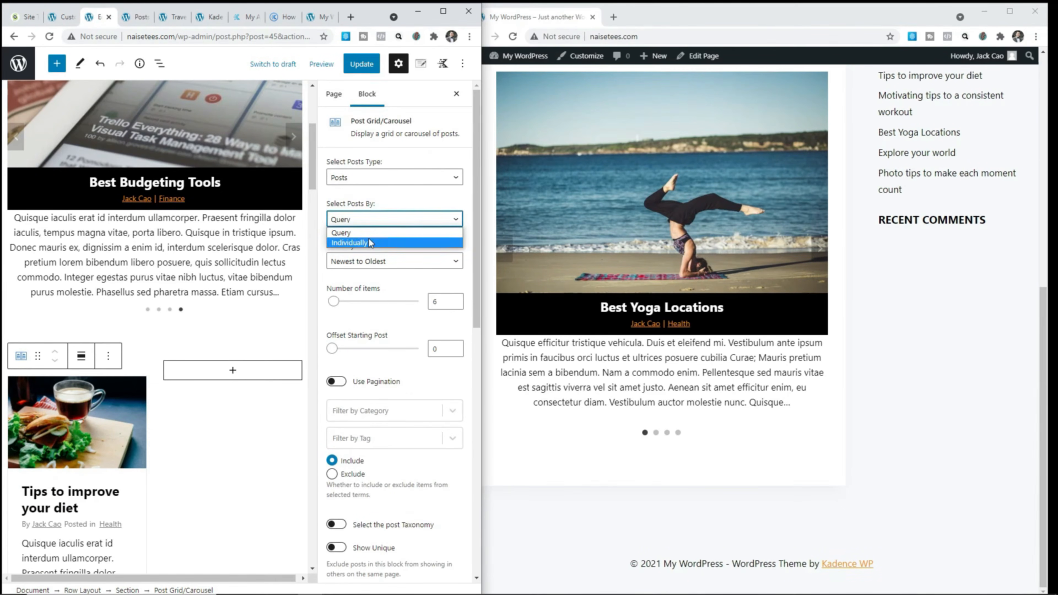
pyautogui.click(369, 243)
pyautogui.click(371, 256)
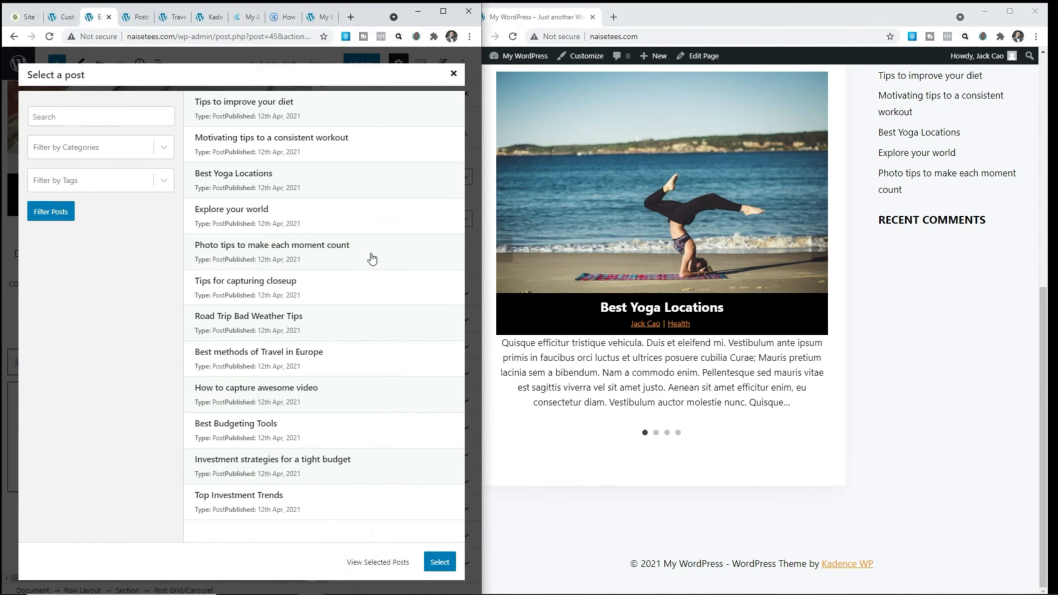
pyautogui.click(267, 291)
pyautogui.click(438, 565)
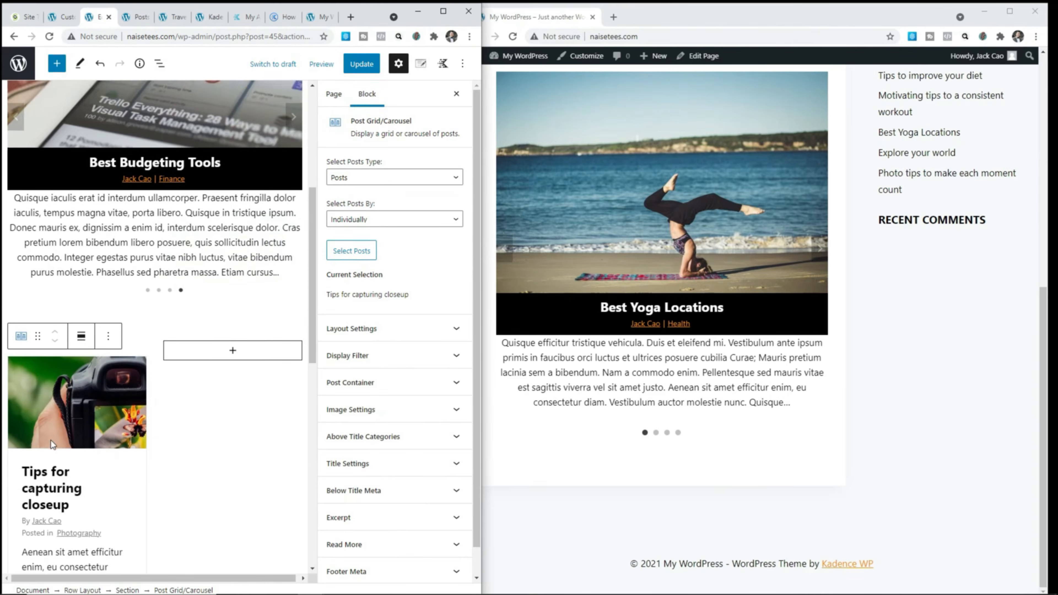
# - Add an Advanced Heading block below the post grid within the first column's section
pyautogui.scroll(-5, 52, 443)
pyautogui.scroll(3, 82, 311)
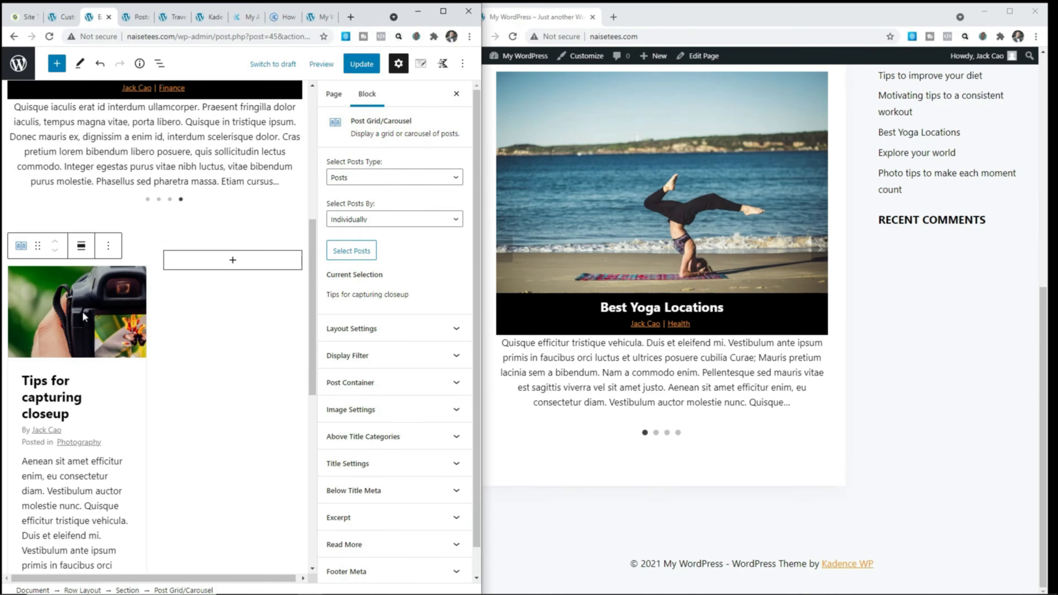
pyautogui.click(80, 265)
pyautogui.click(65, 266)
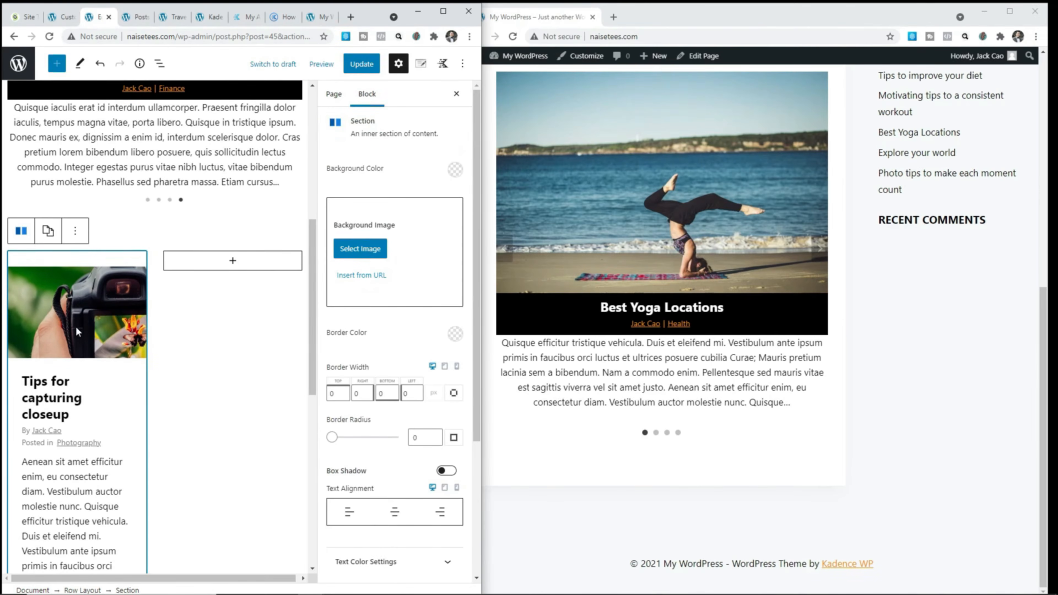
pyautogui.scroll(-8, 76, 332)
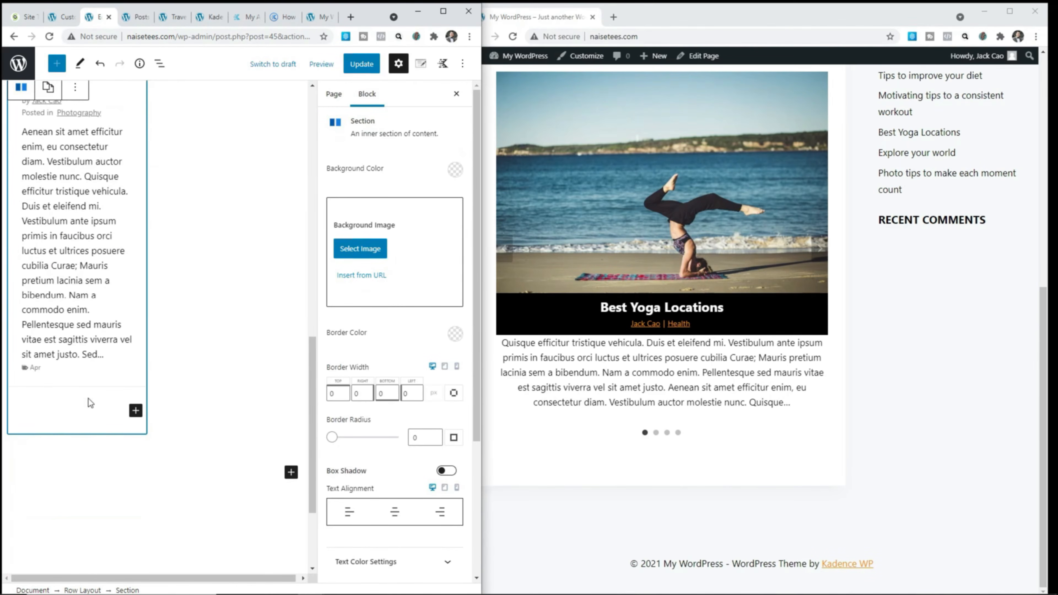
pyautogui.click(135, 411)
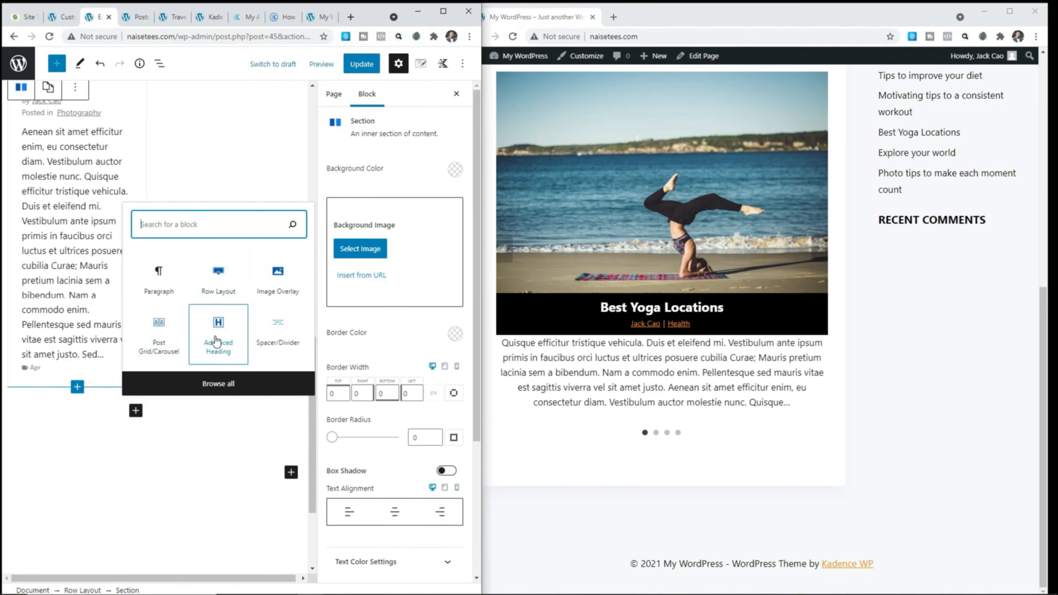
pyautogui.click(227, 340)
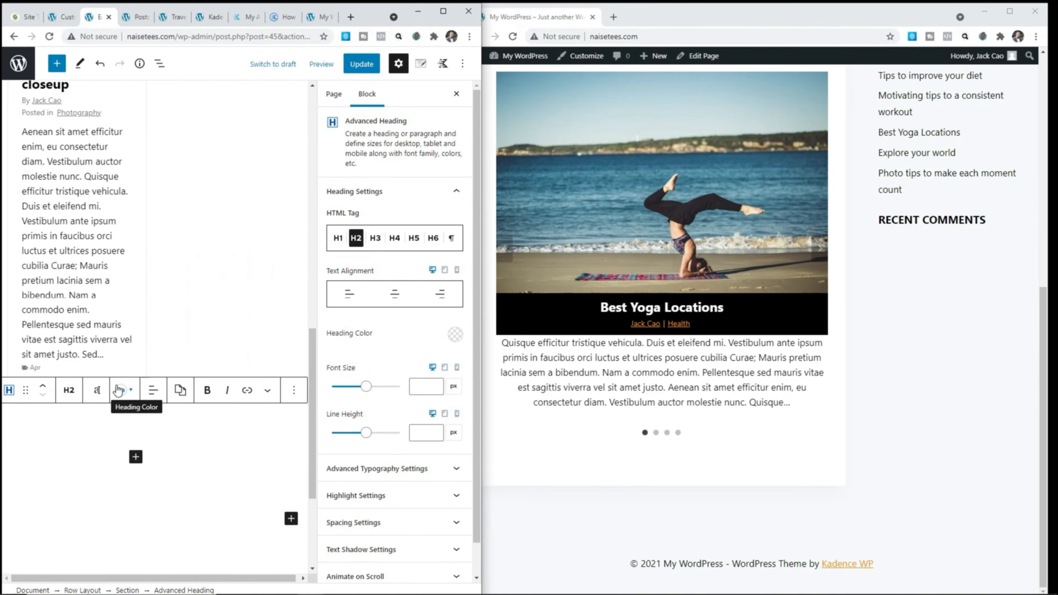
# - Enter "Photography" as the new heading's text and move the heading above the post grid
pyautogui.write('Photography')
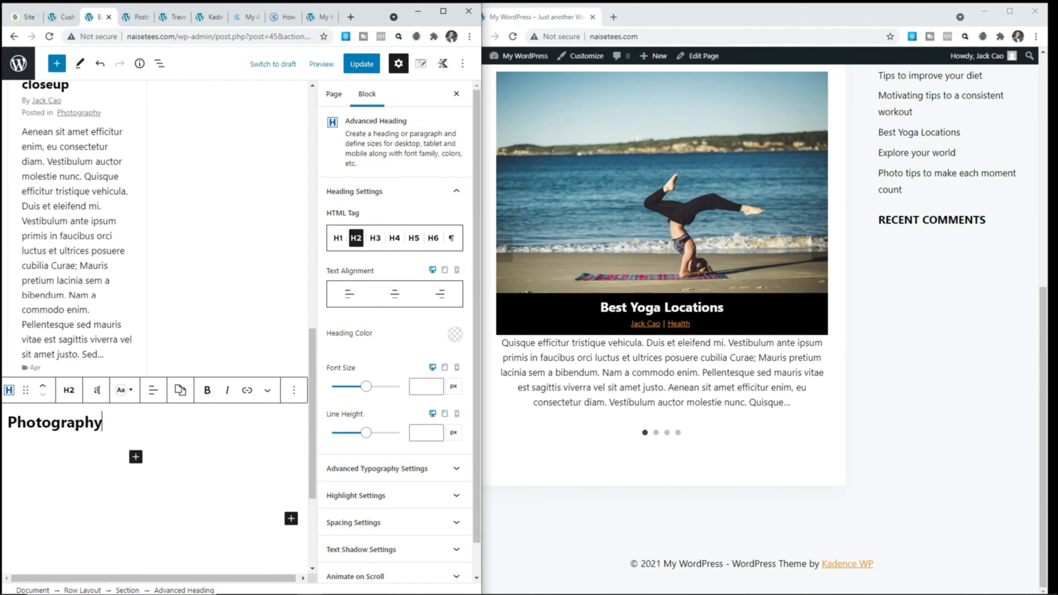
pyautogui.click(41, 387)
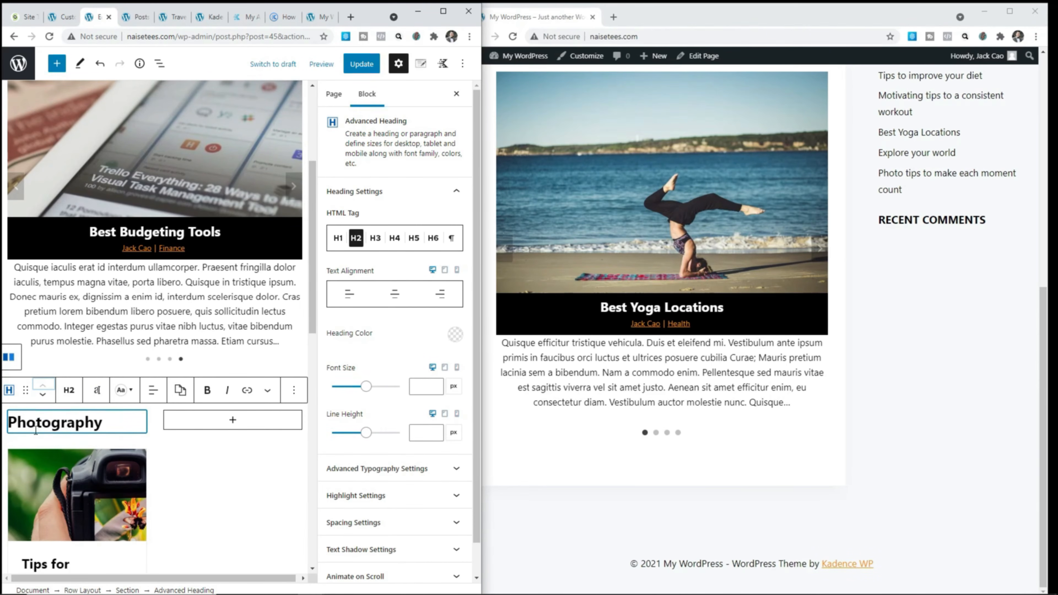
# - Set the Photography heading's color to the orange palette color FF9200
pyautogui.doubleClick(75, 422)
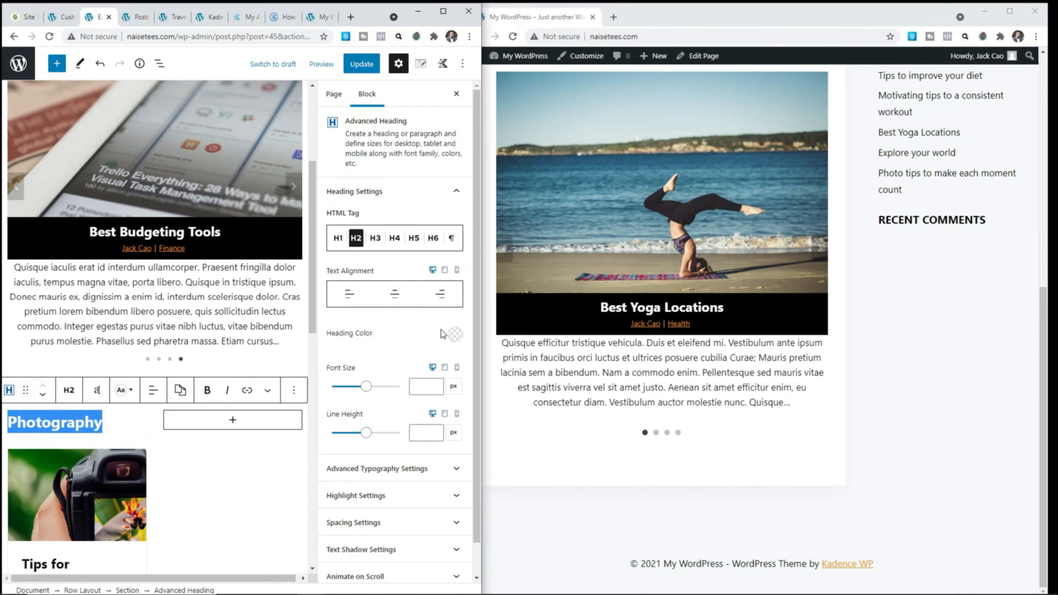
pyautogui.click(455, 334)
pyautogui.click(306, 305)
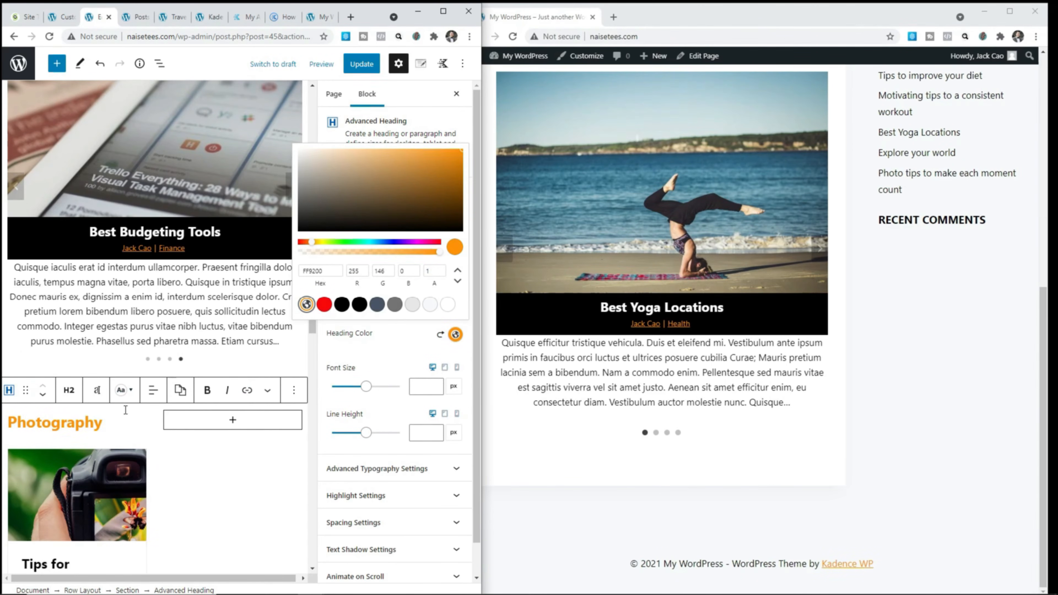
# - Give the first column's section a top border 5 px wide in the orange palette color FF9200
pyautogui.click(133, 590)
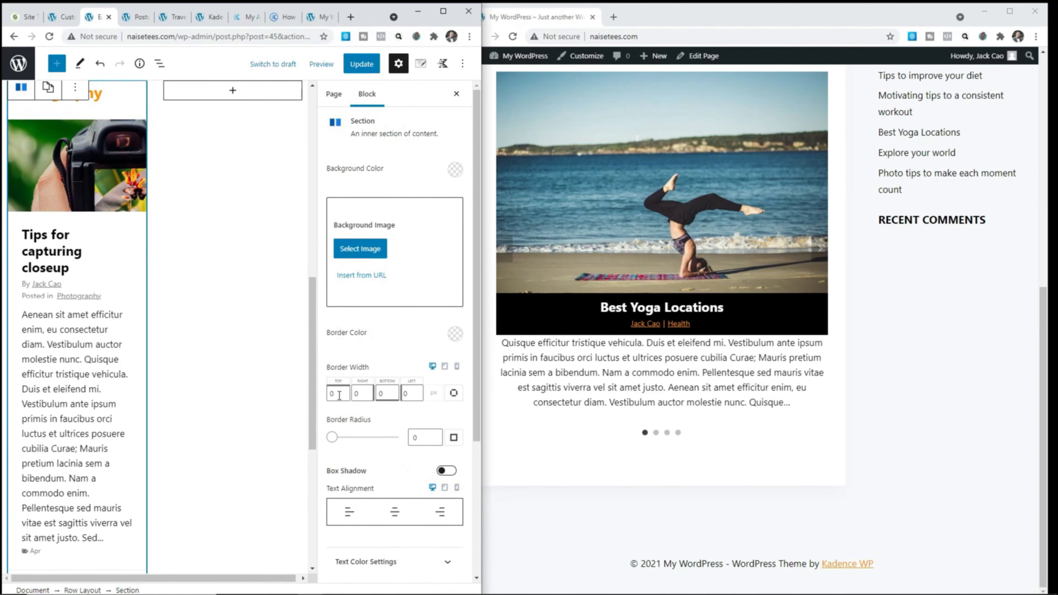
pyautogui.click(339, 394)
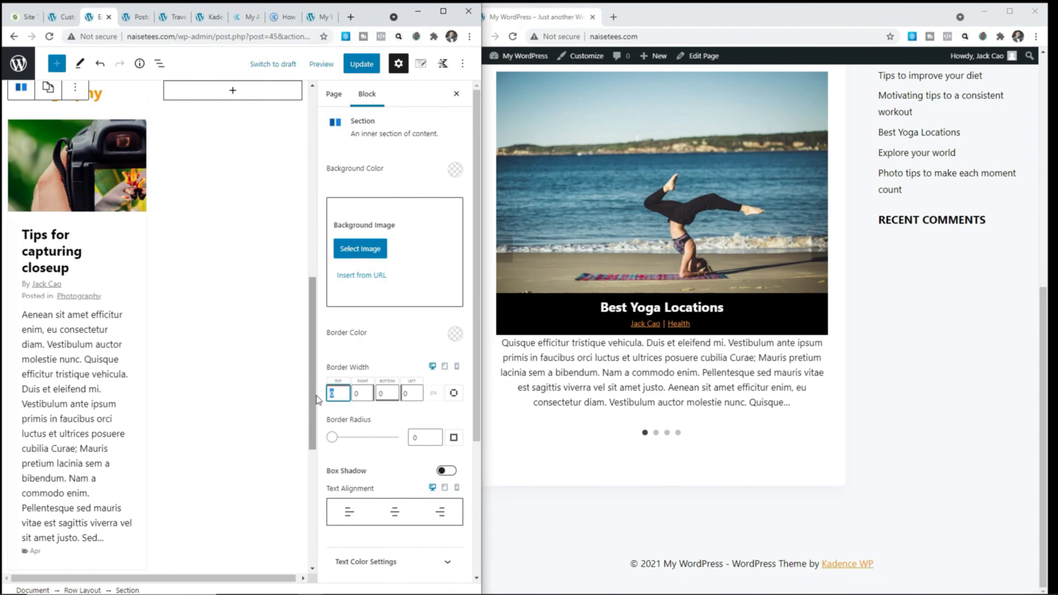
pyautogui.write('5')
pyautogui.click(455, 334)
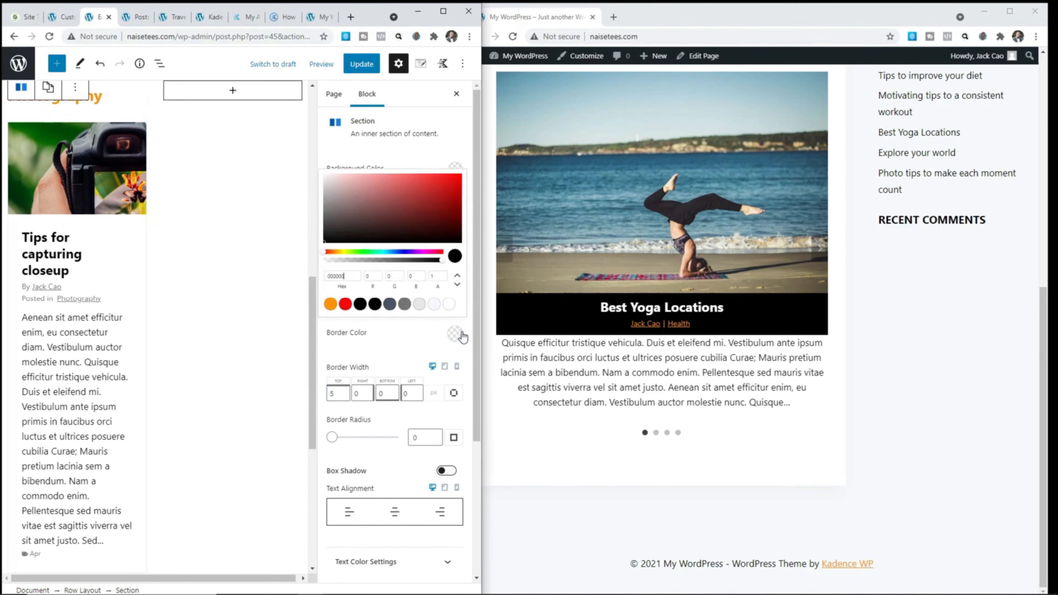
pyautogui.click(303, 306)
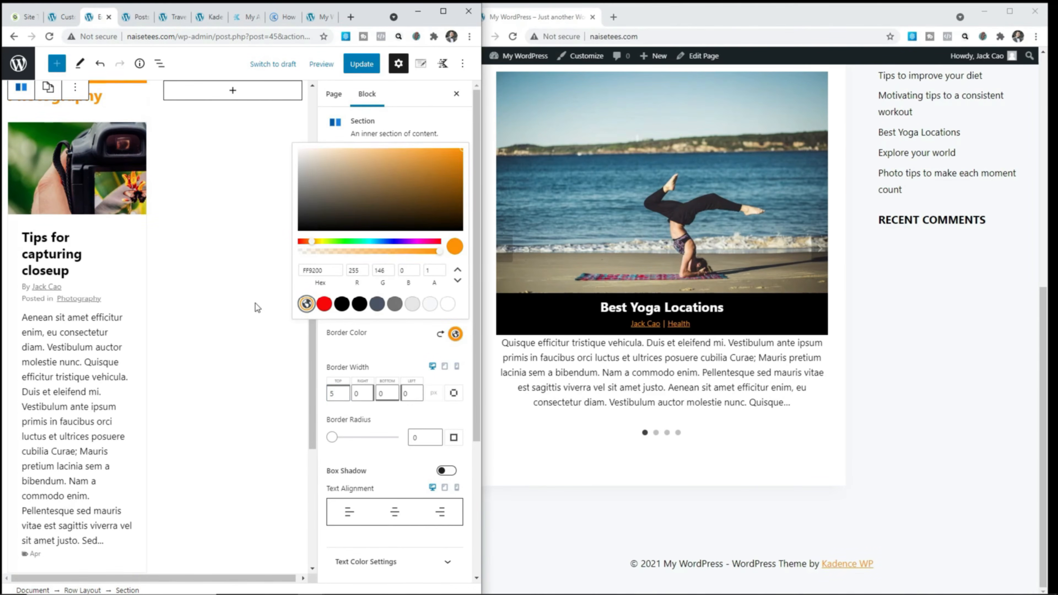
# - Update the page and reload the live site to check the Photography column
pyautogui.scroll(1, 144, 291)
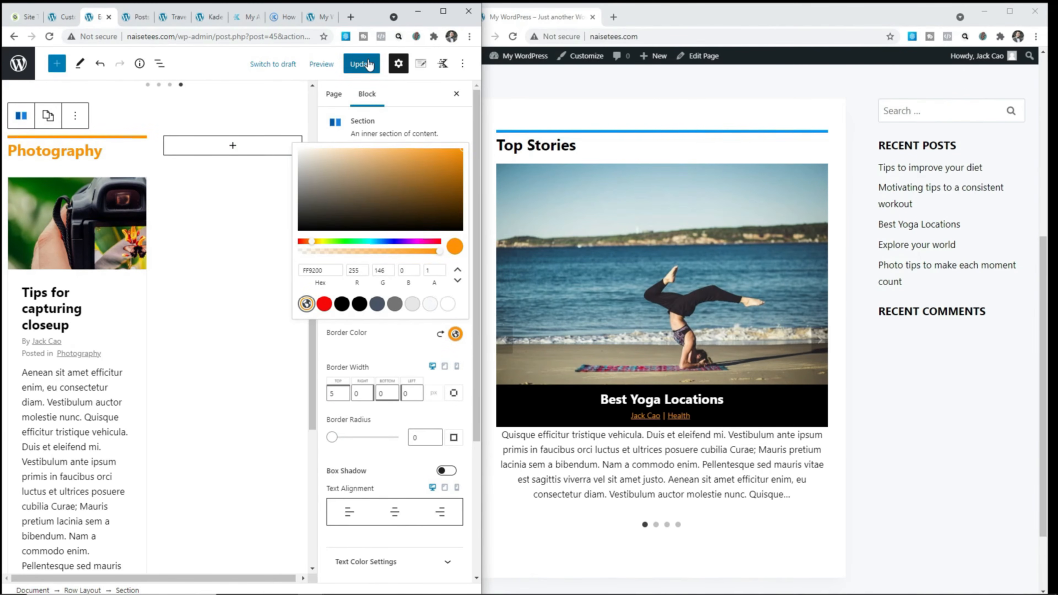
pyautogui.click(362, 63)
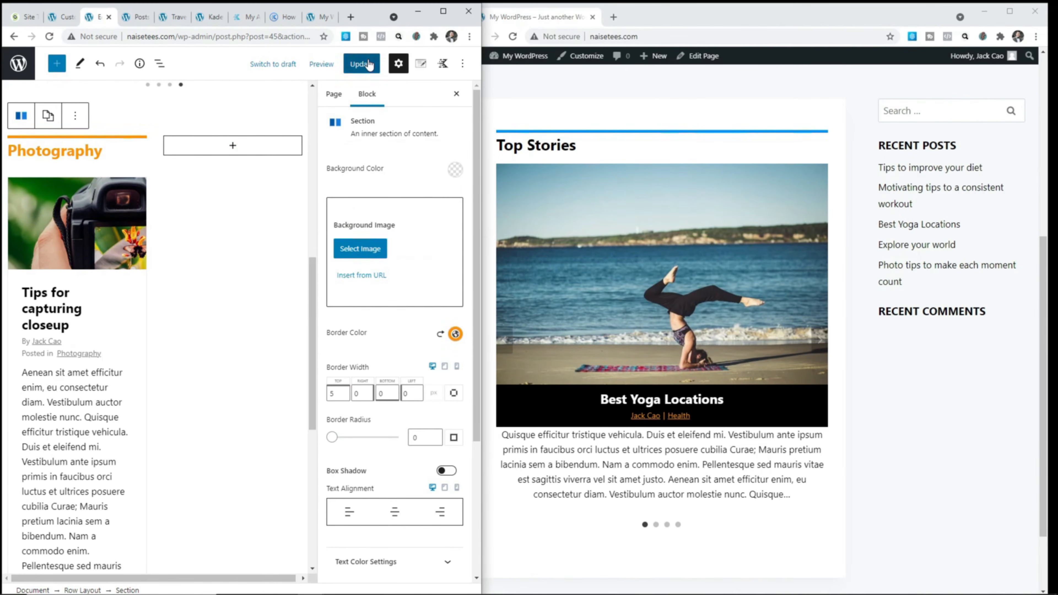
pyautogui.click(512, 36)
pyautogui.scroll(-10, 702, 228)
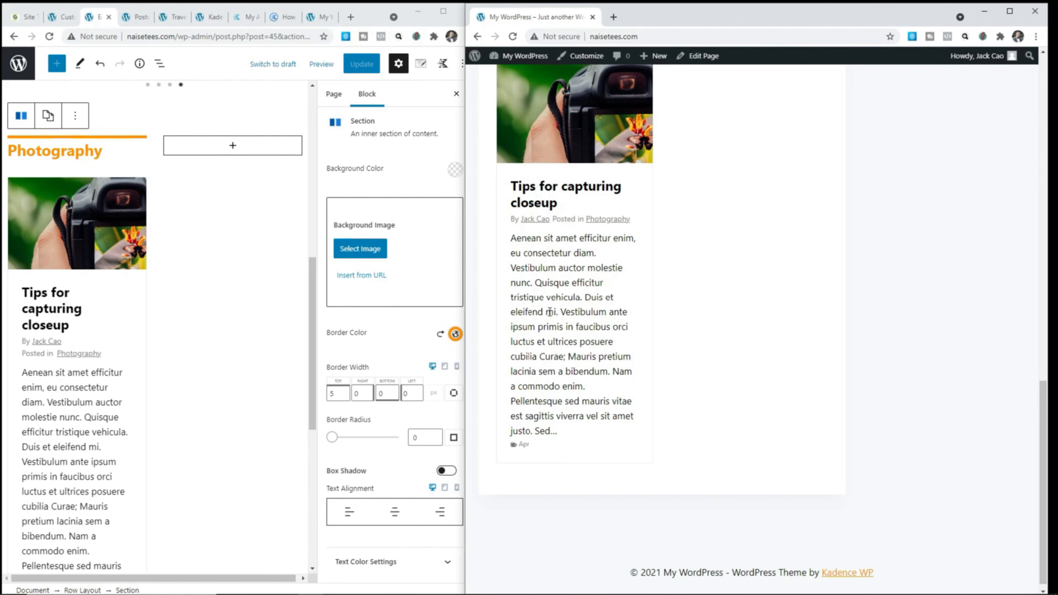
# - Clear the container border width and border color of the Photography post grid
pyautogui.click(61, 403)
pyautogui.click(381, 380)
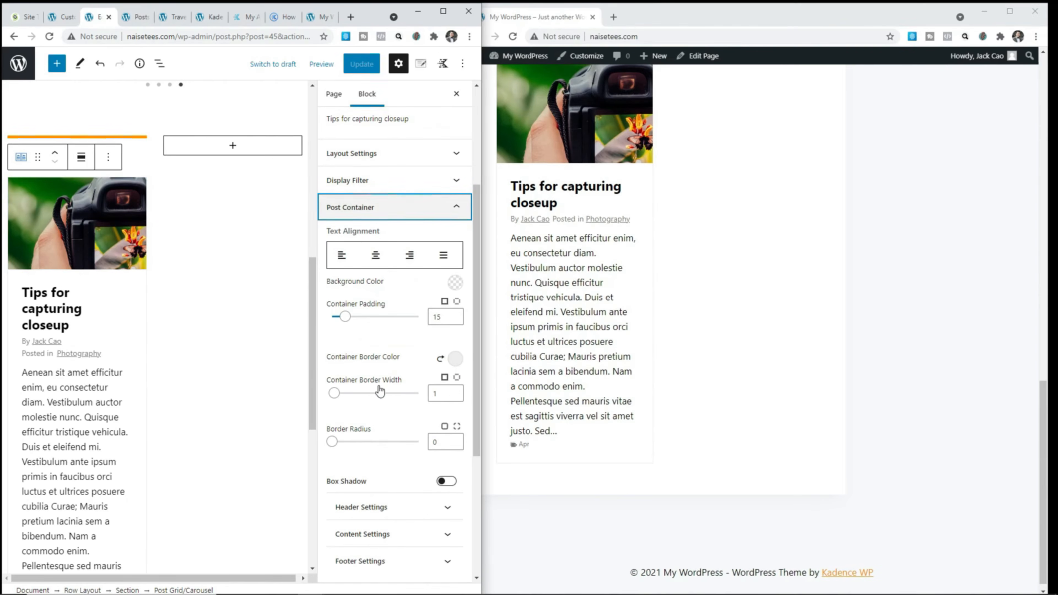
pyautogui.click(429, 399)
pyautogui.press('BackSpace')
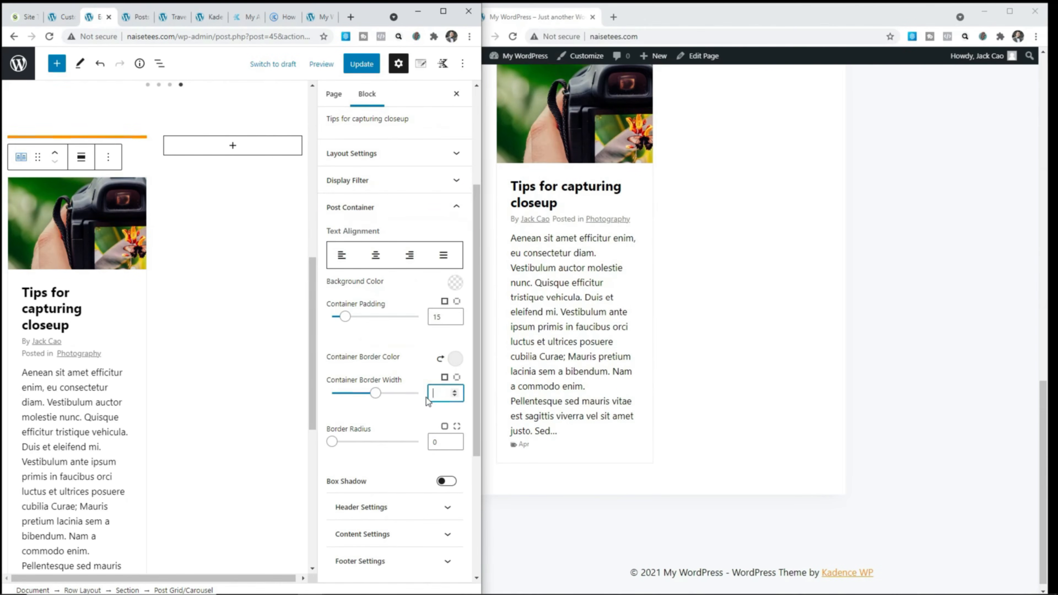
pyautogui.click(440, 359)
# - Enable a custom excerpt length for the Photography post grid and limit it to 20 words
pyautogui.scroll(-5, 423, 363)
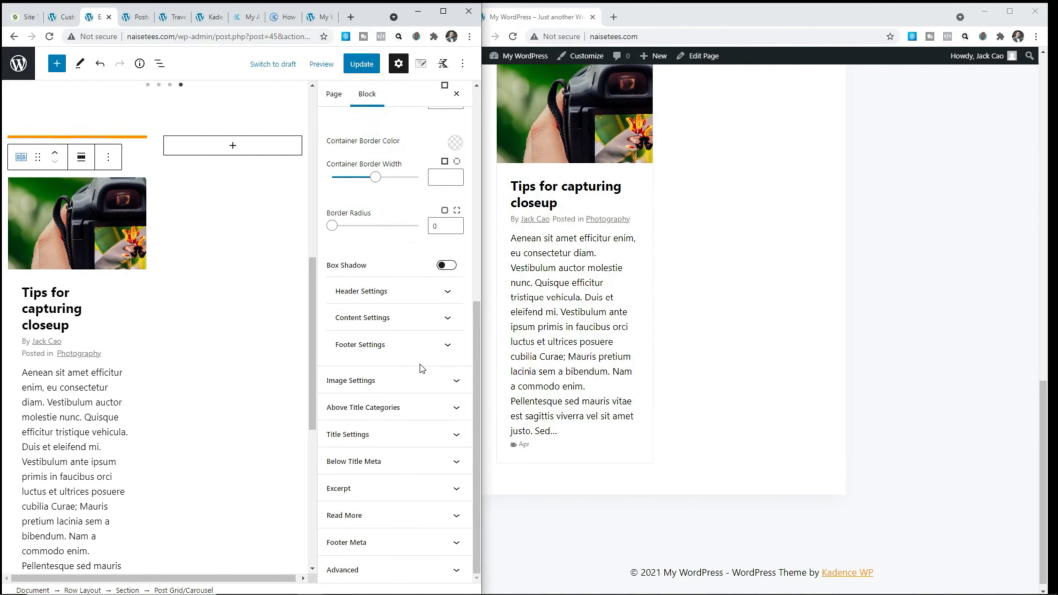
pyautogui.click(381, 489)
pyautogui.scroll(-7, 379, 479)
pyautogui.scroll(-2, 377, 466)
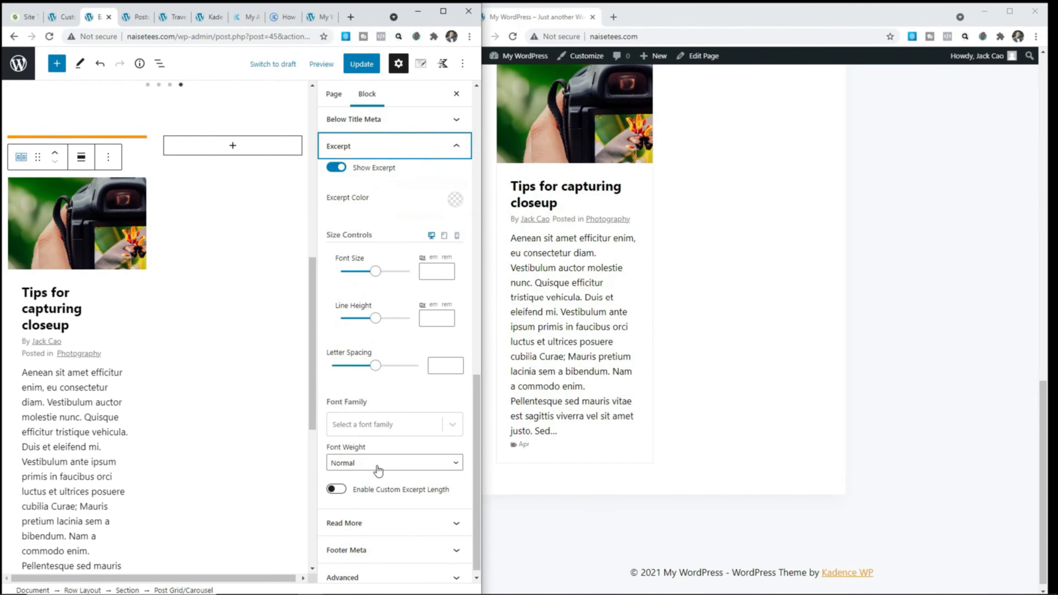
pyautogui.click(340, 490)
pyautogui.click(357, 527)
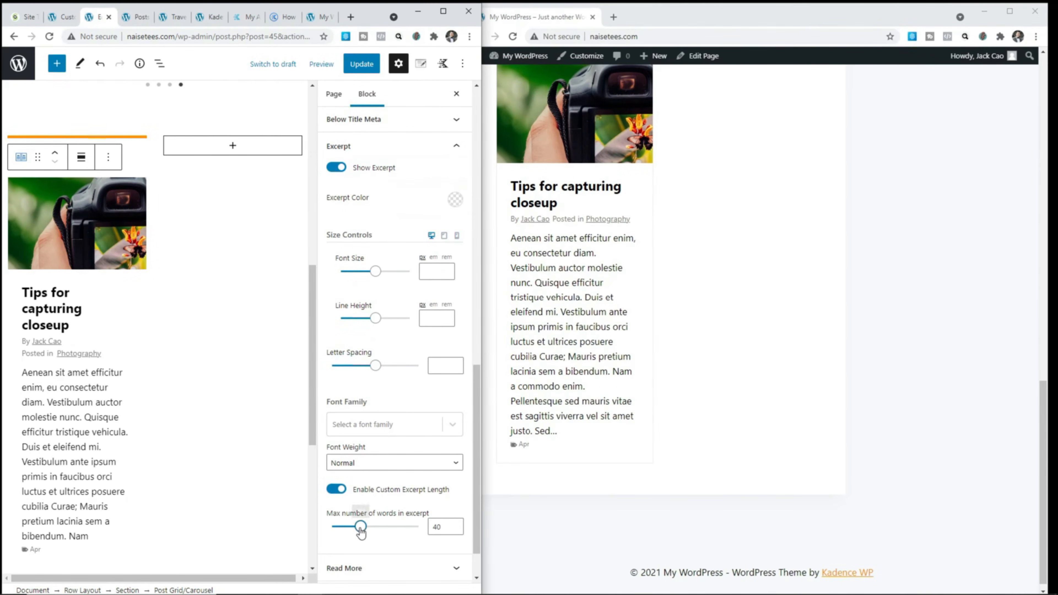
pyautogui.moveTo(357, 527); pyautogui.dragTo(341, 526)
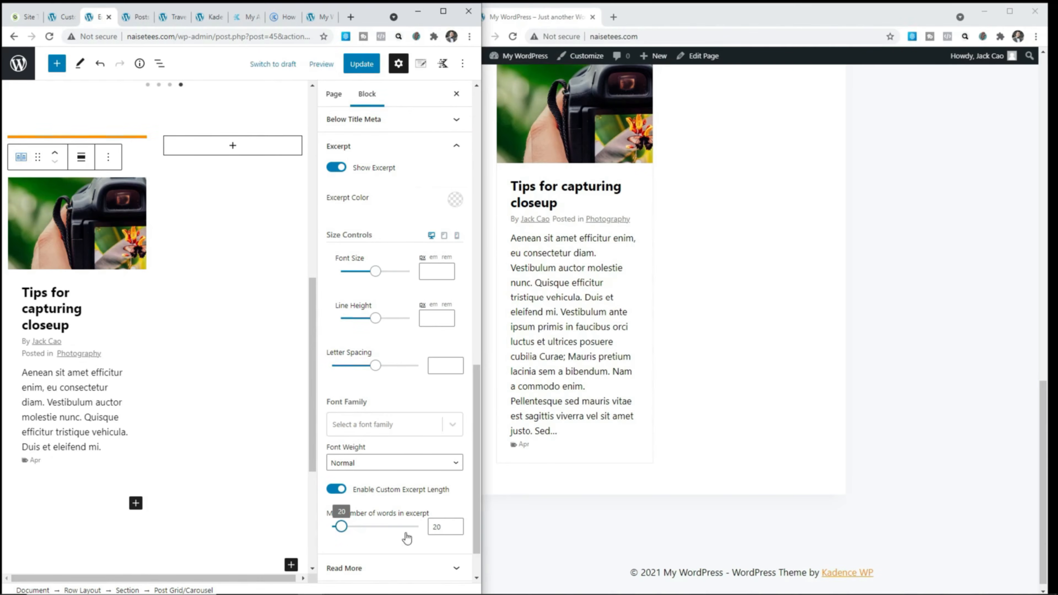
# - Turn off the tags in the post grid's footer meta
pyautogui.scroll(-1, 391, 502)
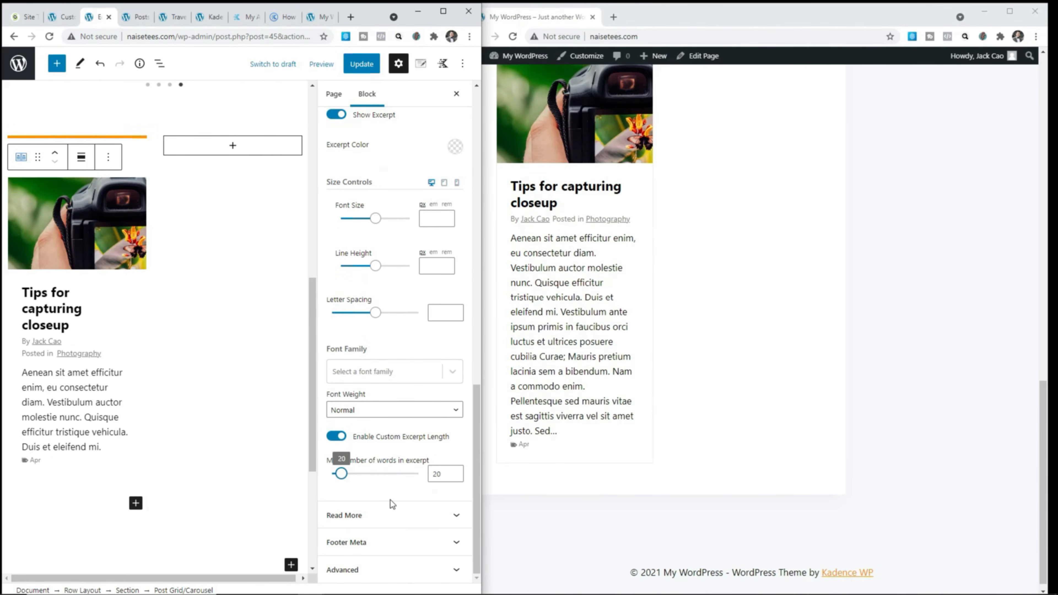
pyautogui.click(389, 542)
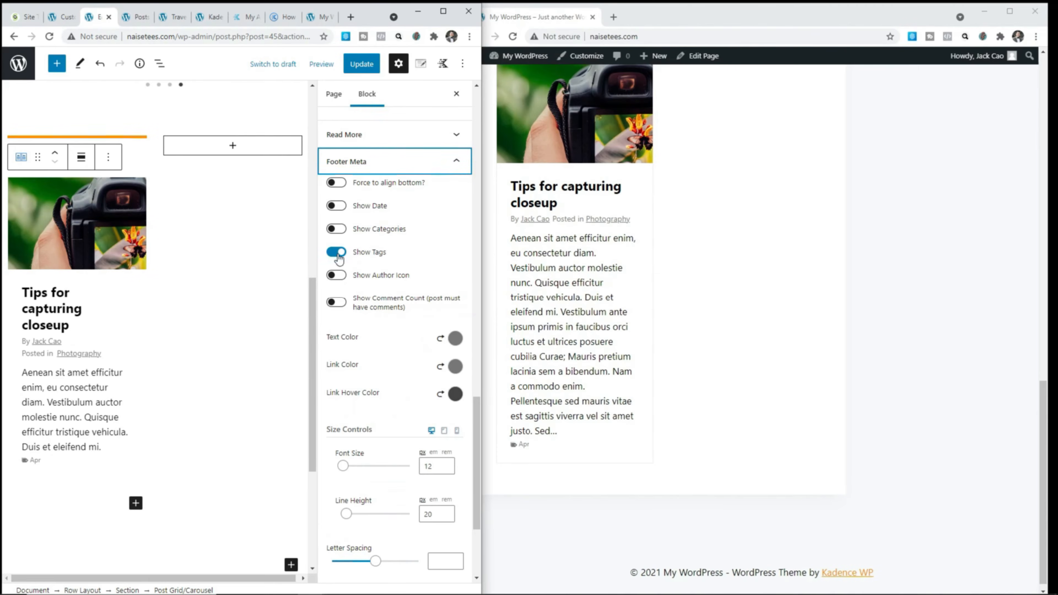
pyautogui.click(336, 252)
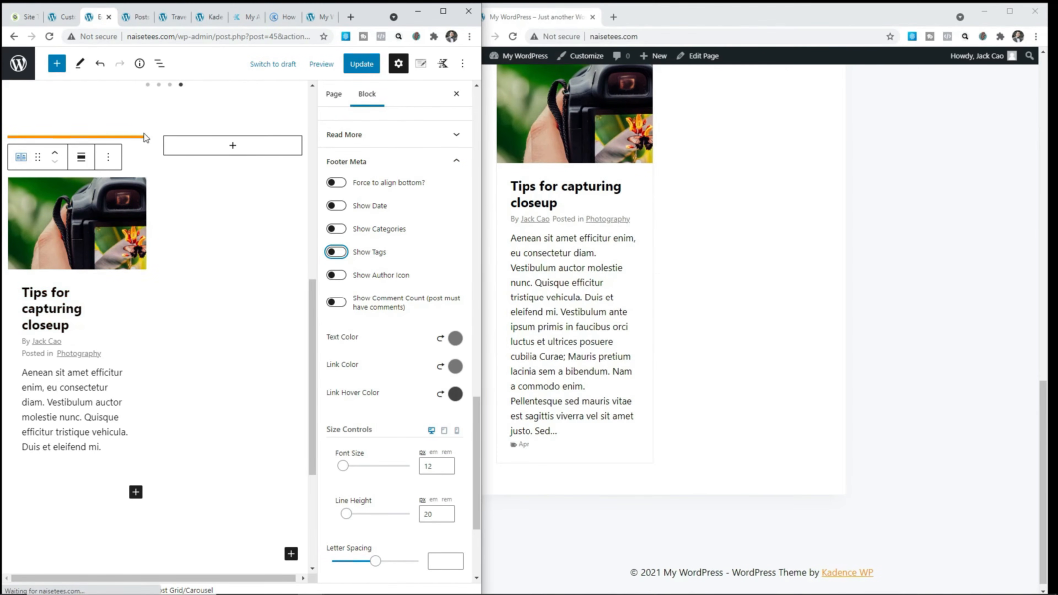
# - Set the post grid's title color to the orange palette color FF9200
pyautogui.scroll(10, 333, 321)
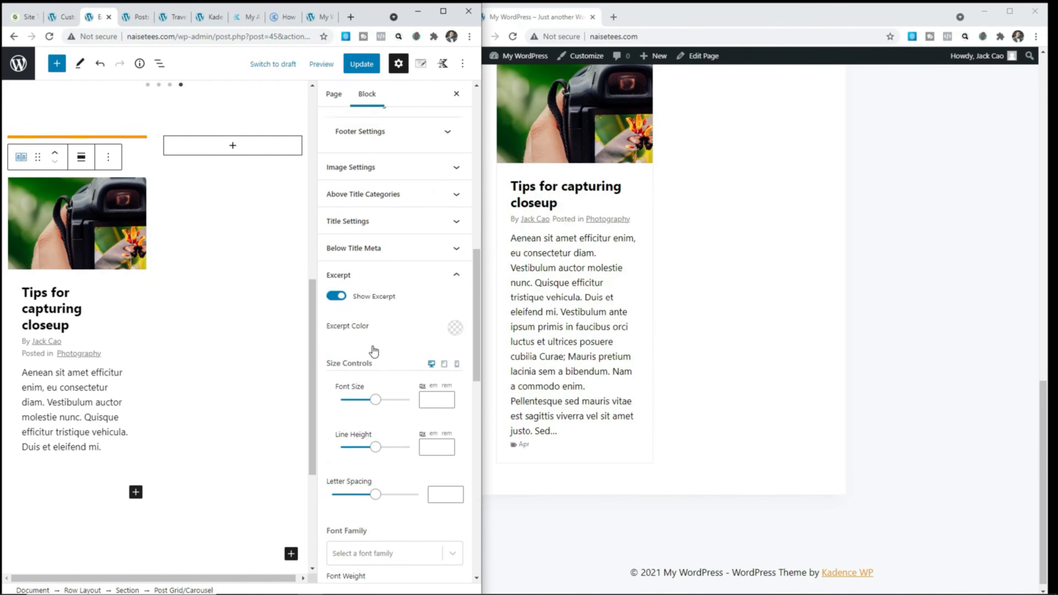
pyautogui.scroll(2, 374, 351)
pyautogui.click(374, 264)
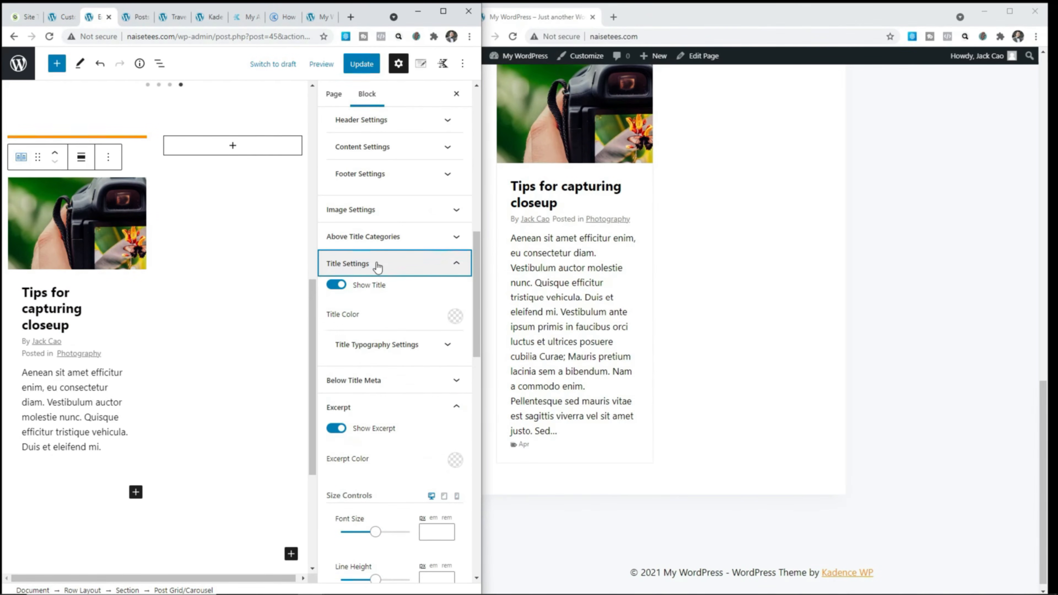
pyautogui.click(454, 317)
pyautogui.click(306, 286)
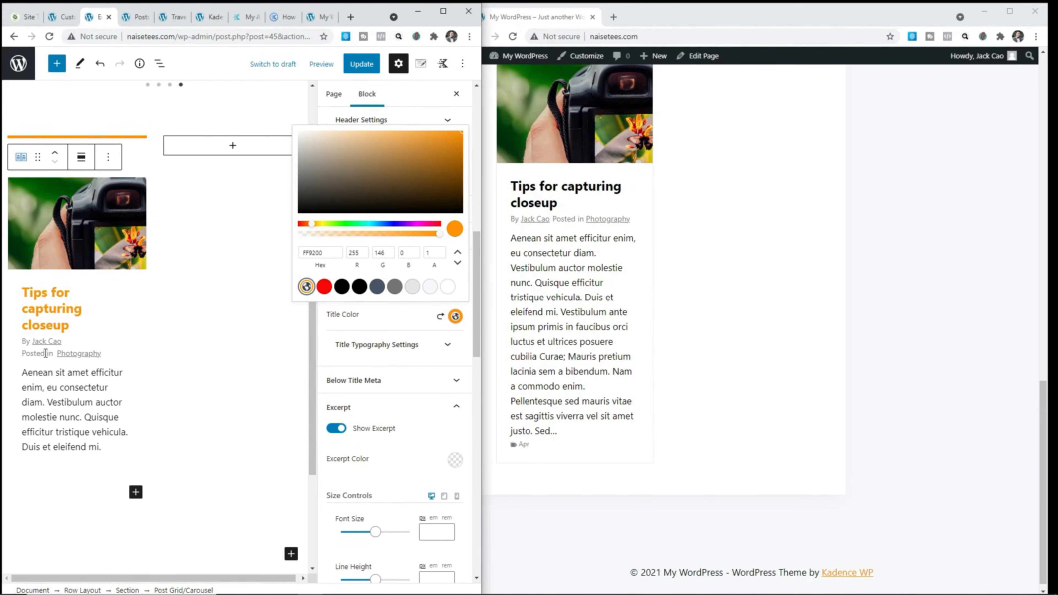
pyautogui.click(479, 342)
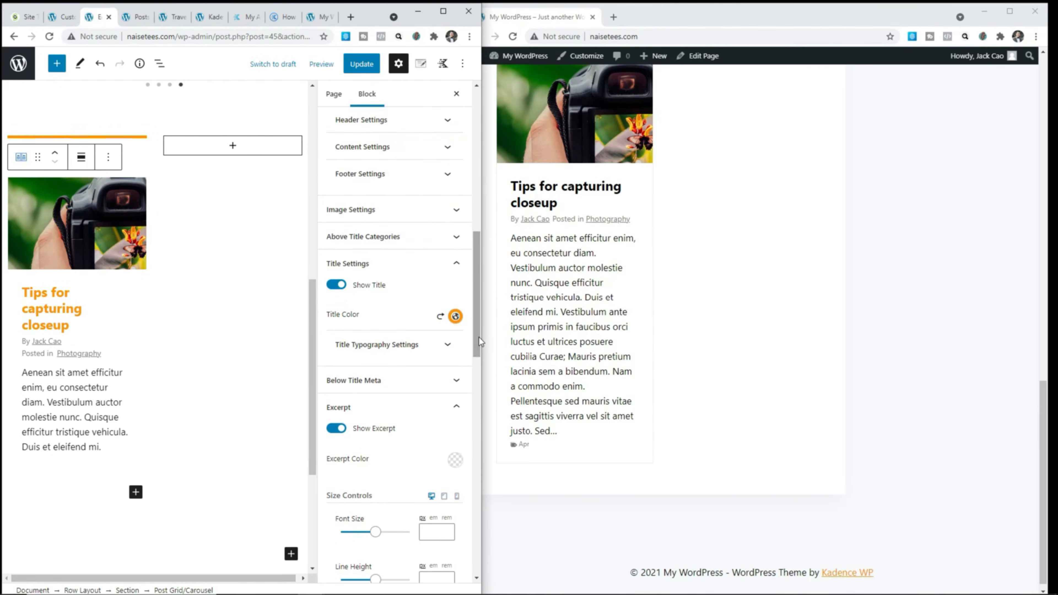
# - Hide the author and category in the post grid's meta below the title
pyautogui.scroll(-12, 451, 353)
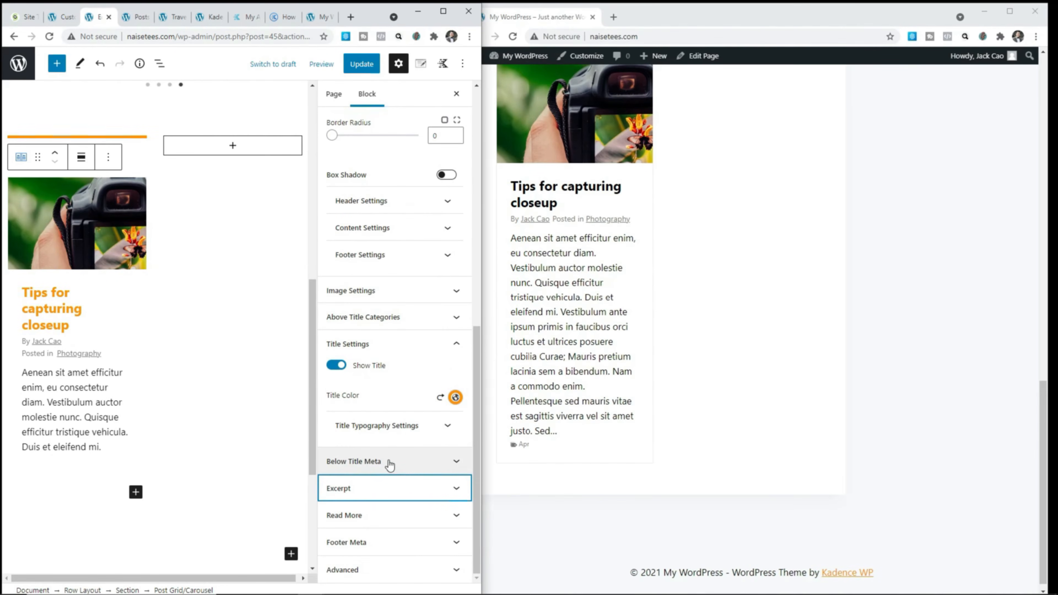
pyautogui.click(394, 465)
pyautogui.click(336, 226)
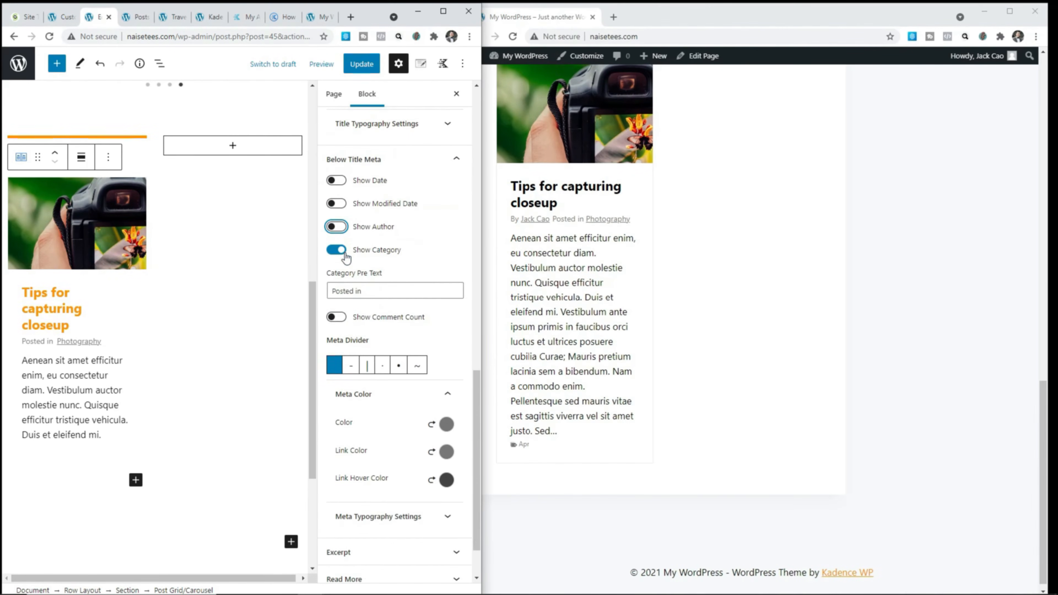
pyautogui.click(336, 250)
# - Review the Photography post grid's container padding and border settings
pyautogui.scroll(2, 342, 255)
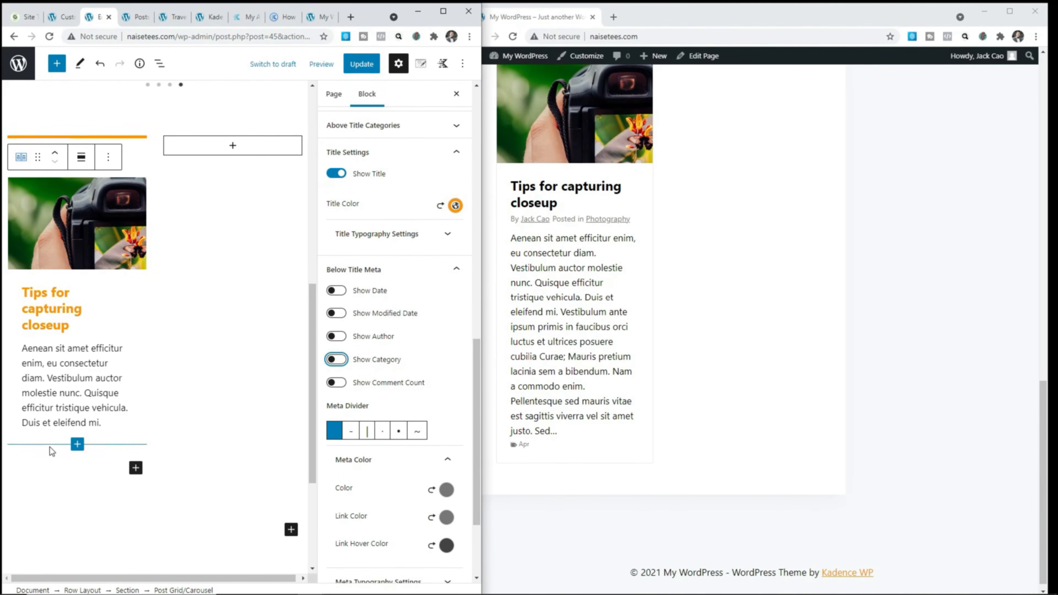
pyautogui.scroll(10, 397, 366)
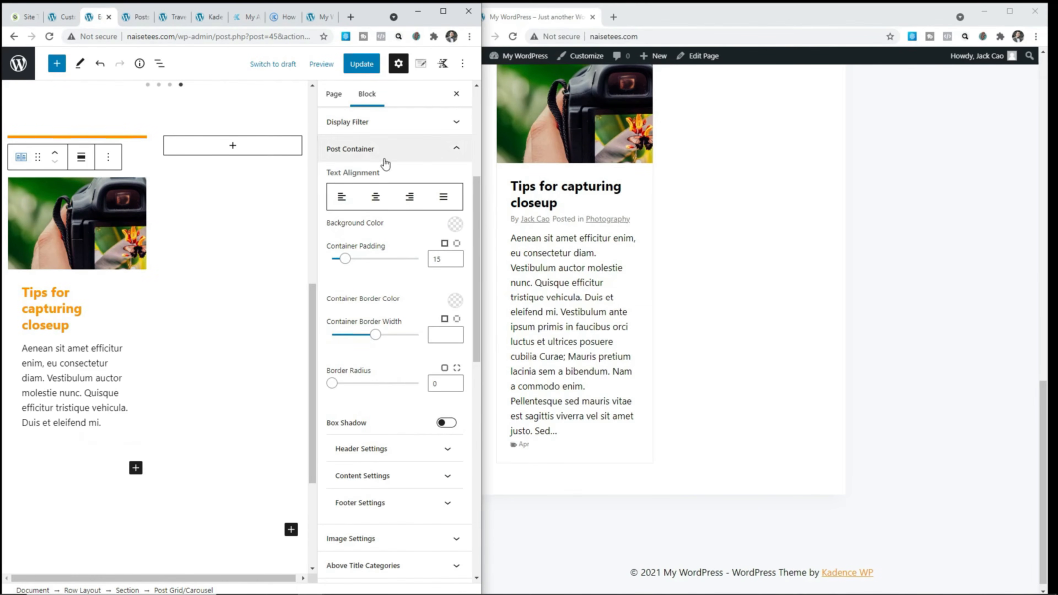
pyautogui.scroll(-1, 382, 330)
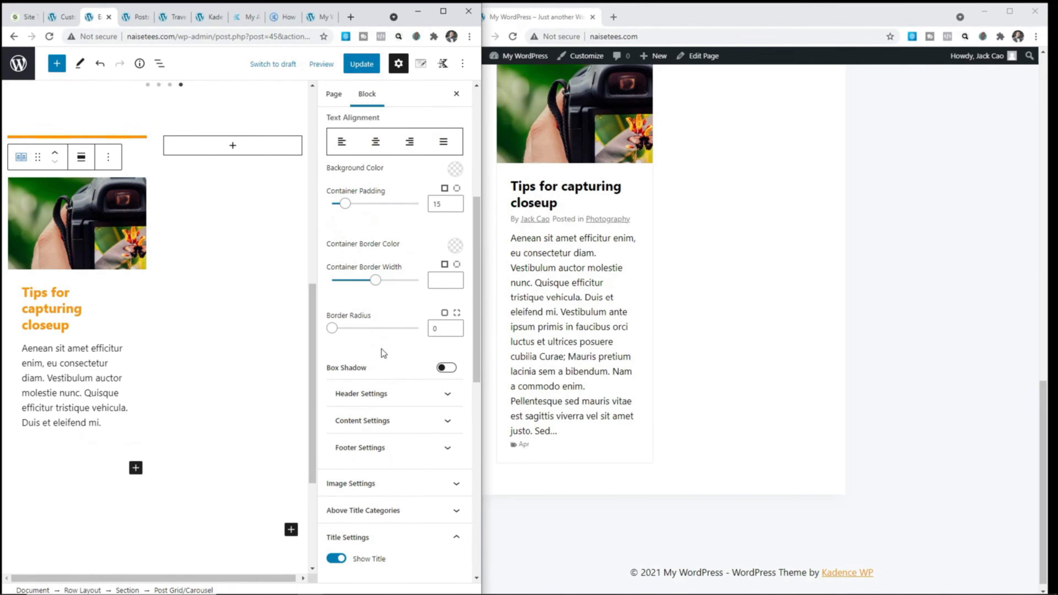
# - Give the photography post's footer a bottom border of width 2 in light grey E7E7E7
pyautogui.click(376, 448)
pyautogui.scroll(-1, 376, 416)
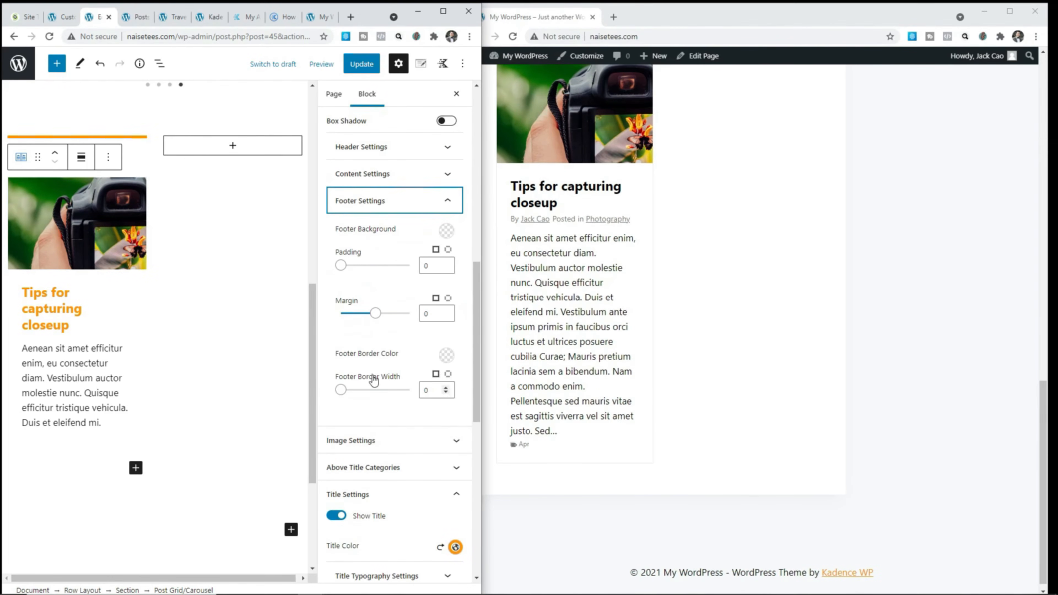
pyautogui.click(449, 376)
pyautogui.scroll(-1, 368, 383)
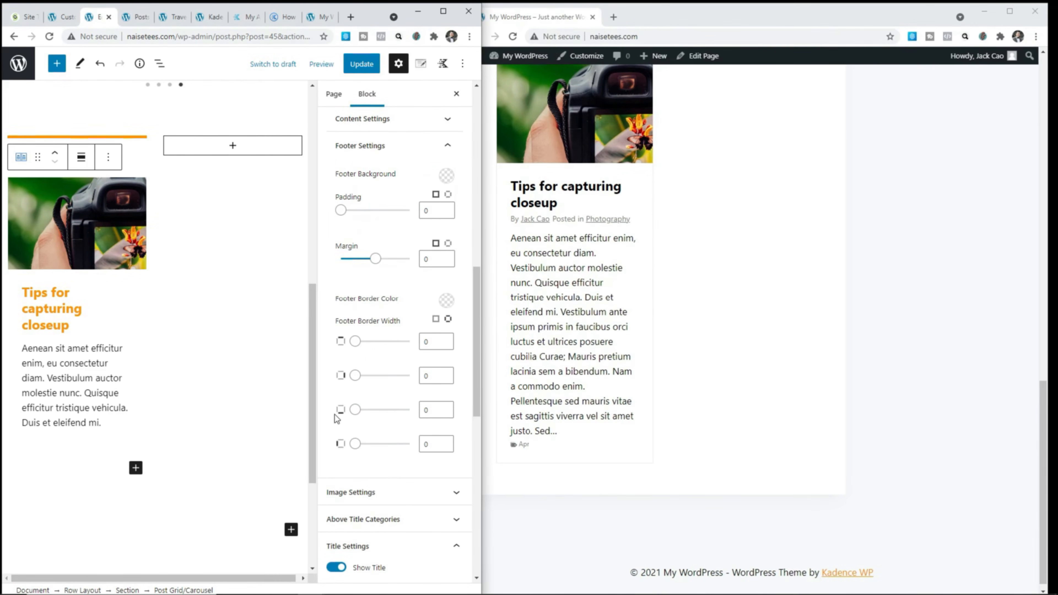
pyautogui.doubleClick(423, 411)
pyautogui.write('2')
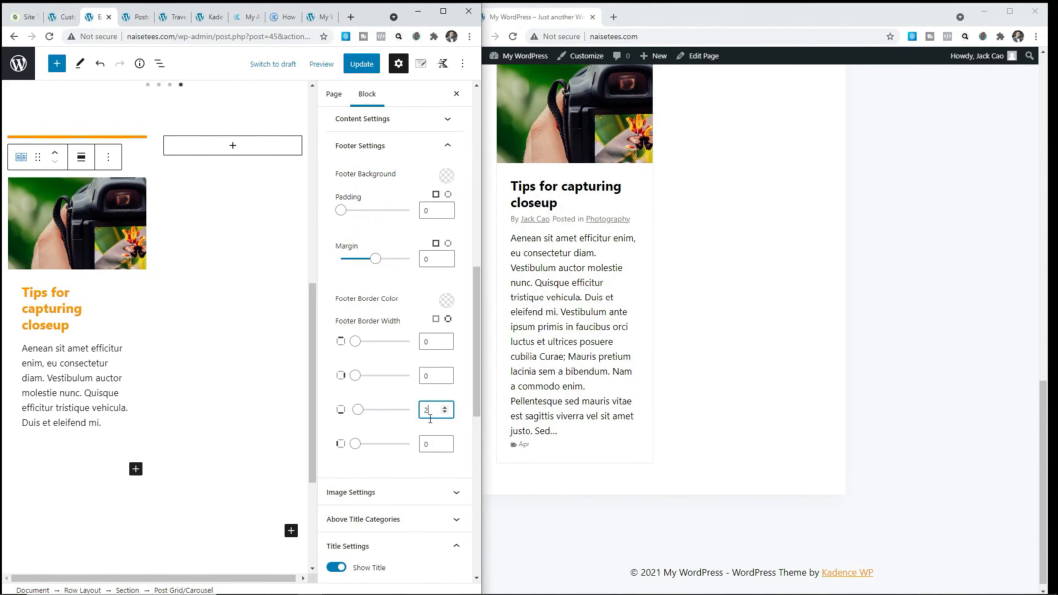
pyautogui.click(446, 300)
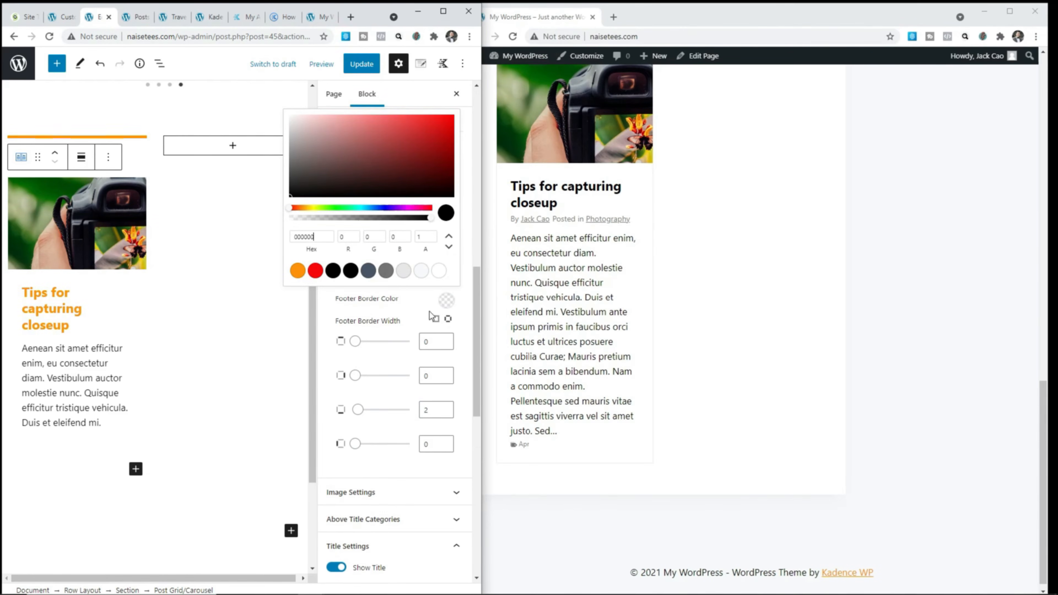
pyautogui.click(403, 271)
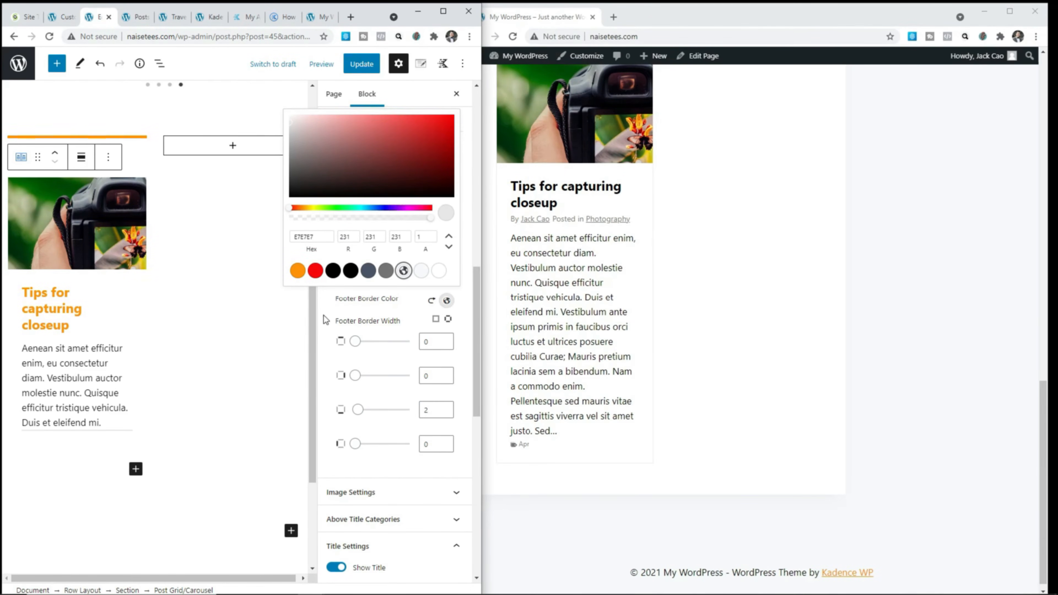
pyautogui.click(328, 341)
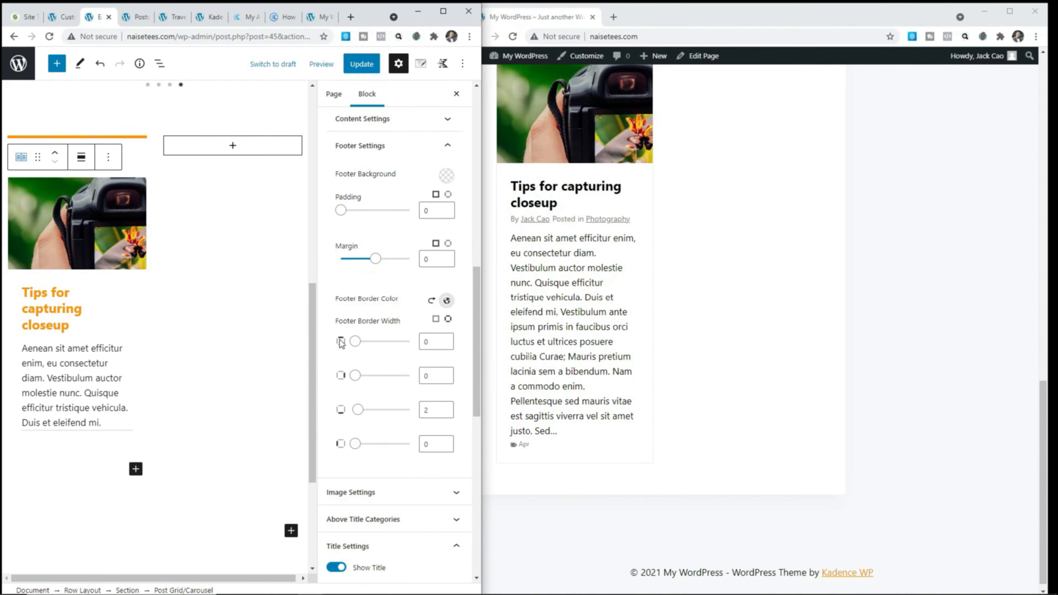
# - Set only the bottom padding of the photography post's footer to 20
pyautogui.scroll(1, 355, 271)
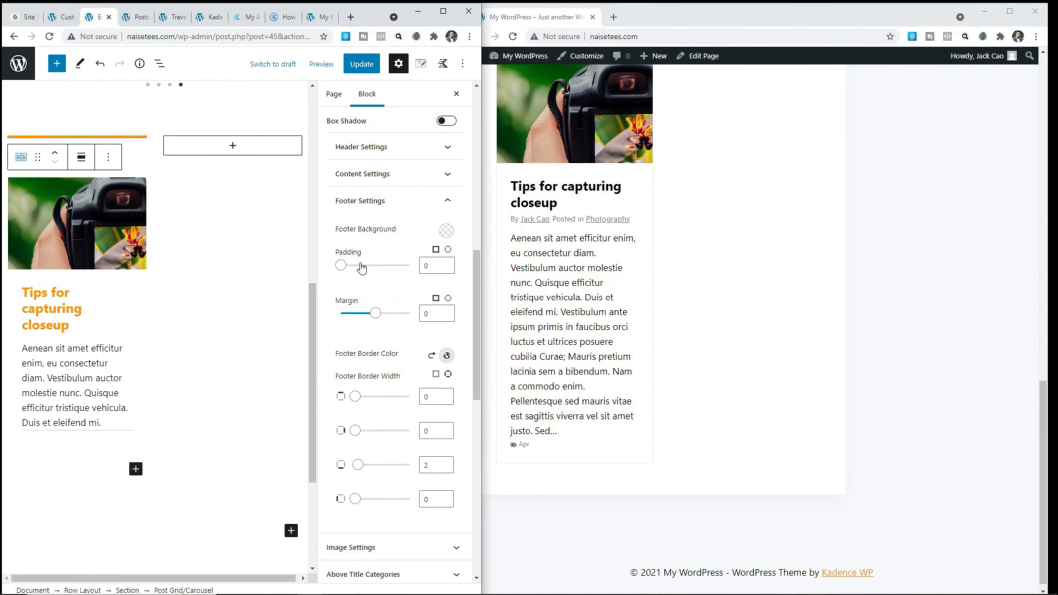
pyautogui.click(448, 250)
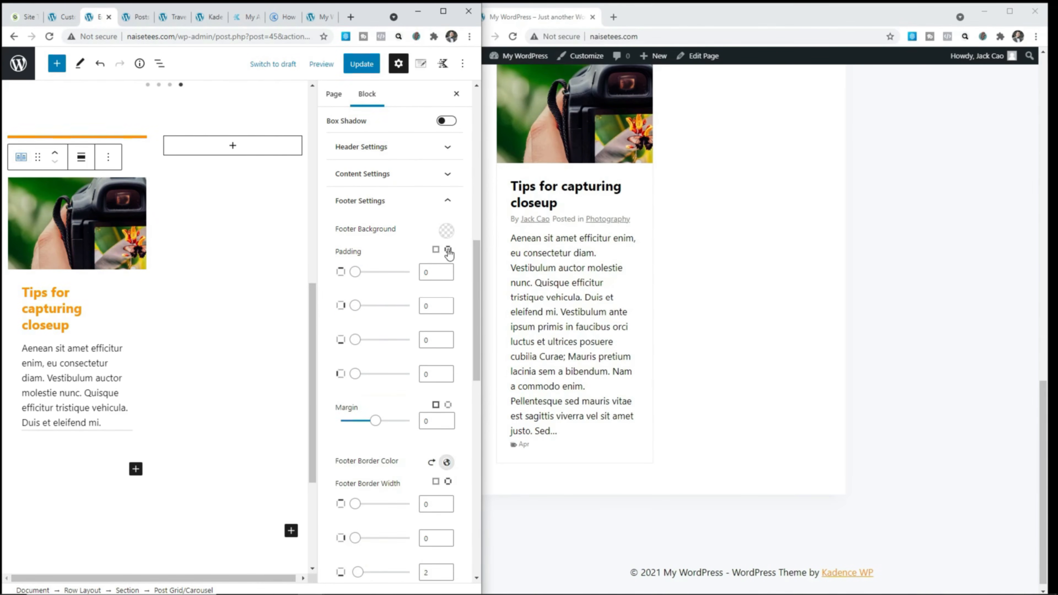
pyautogui.doubleClick(426, 341)
pyautogui.write('20')
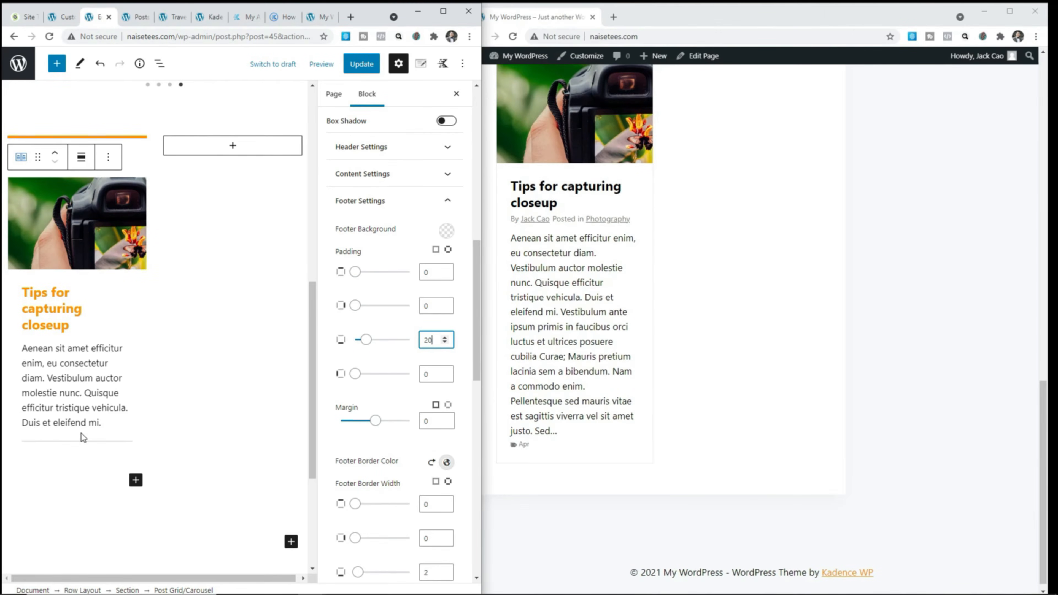
# - Update the page and check the Photography section on the reloaded live site
pyautogui.click(361, 64)
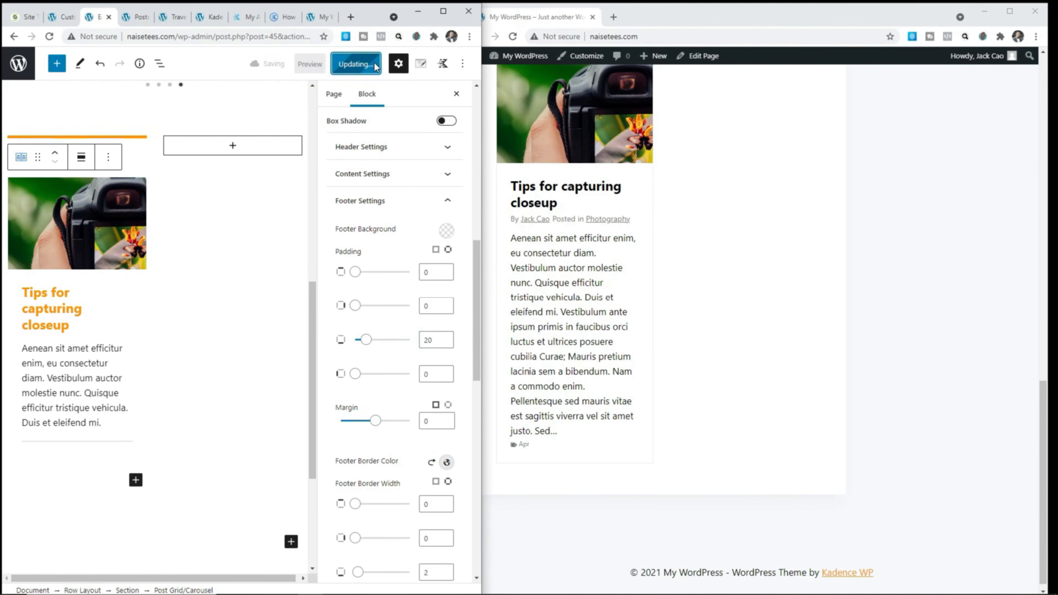
pyautogui.click(488, 59)
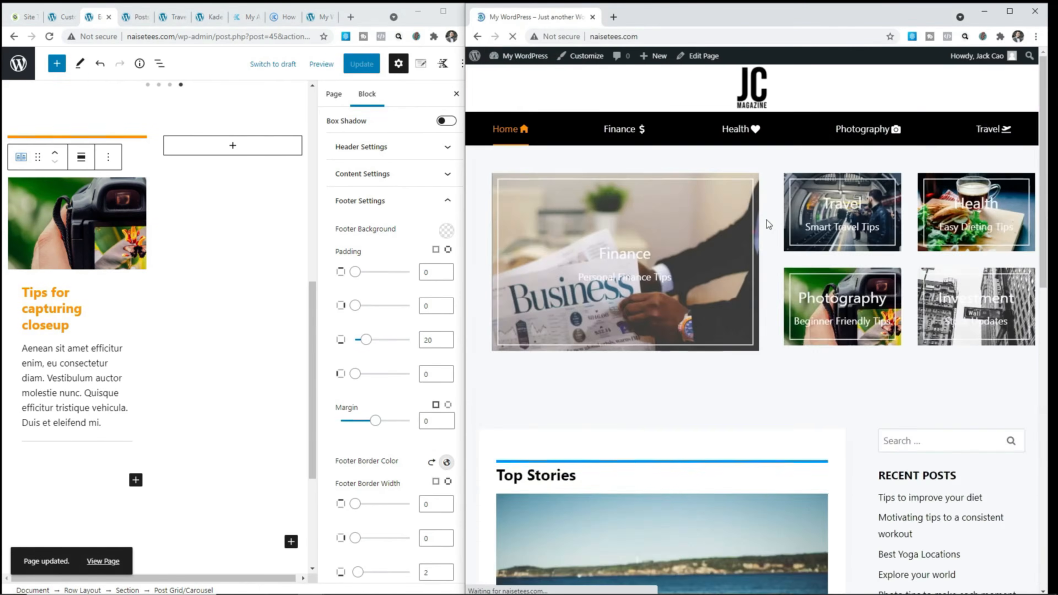
pyautogui.scroll(-15, 738, 308)
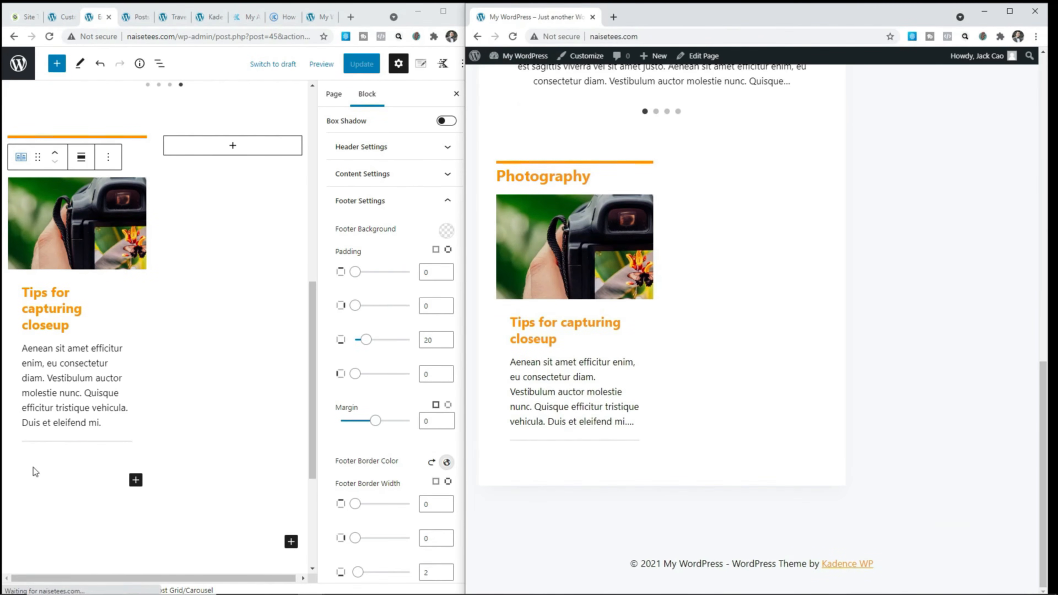
# - Add a Post Grid/Carousel block below the photography post, using the initial style with the image beside the text
pyautogui.scroll(-4, 134, 323)
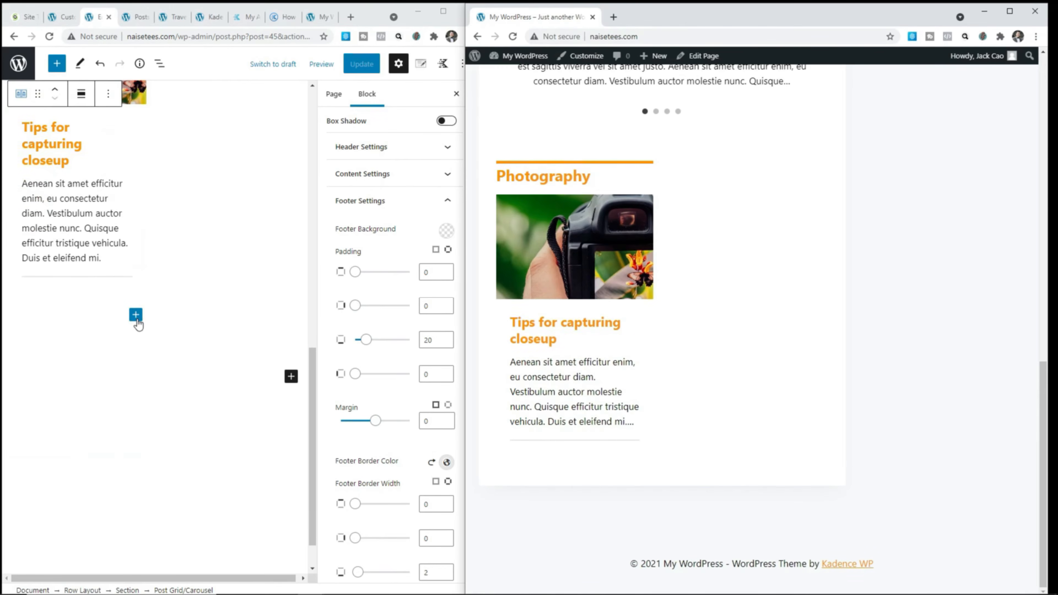
pyautogui.click(136, 315)
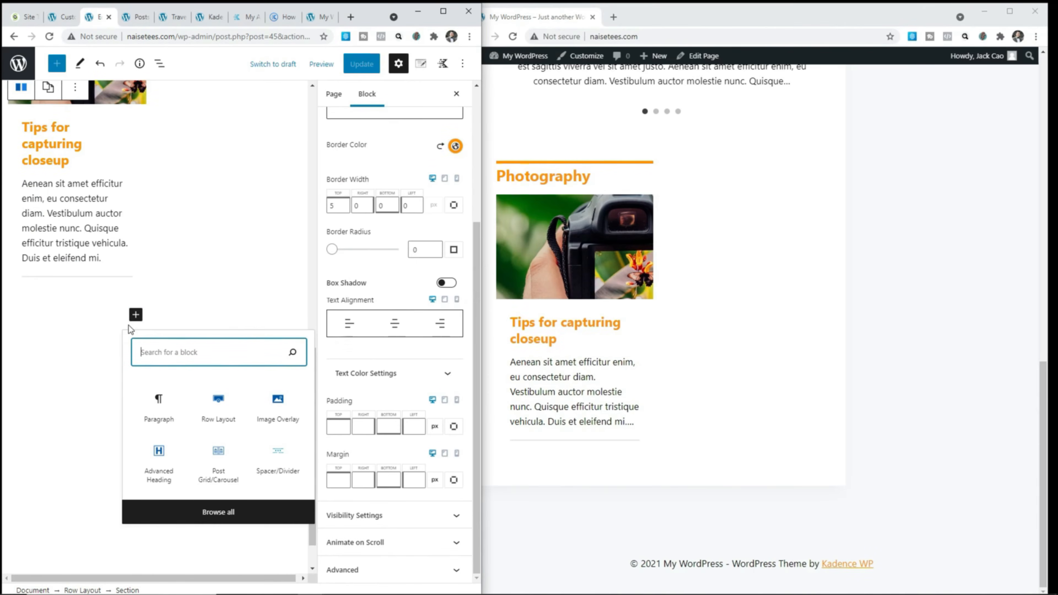
pyautogui.click(226, 461)
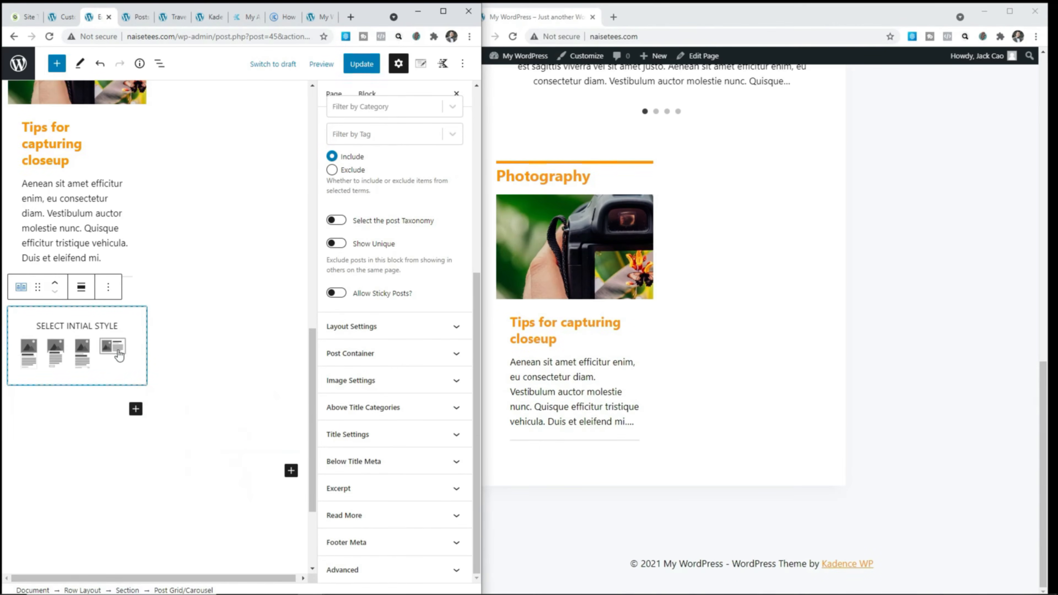
pyautogui.click(119, 353)
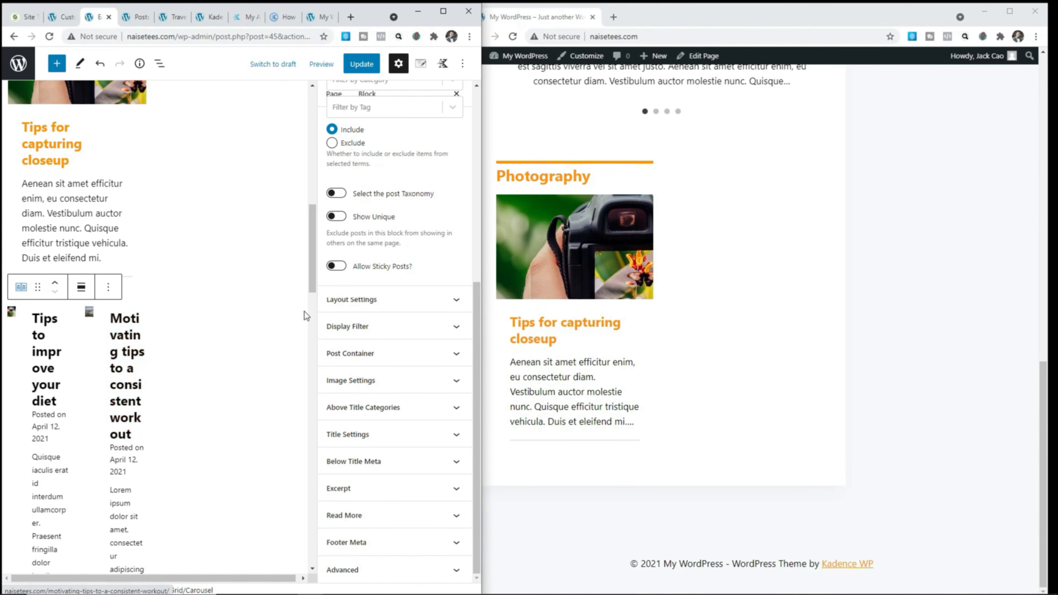
# - Set the new post grid to 1 column and its number of items to 3
pyautogui.click(371, 308)
pyautogui.doubleClick(432, 380)
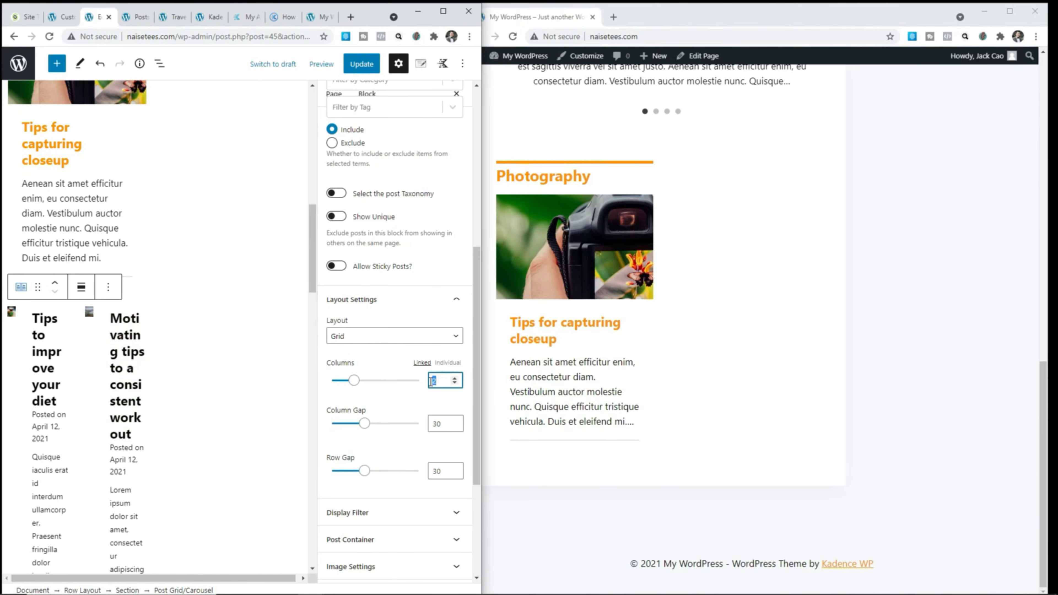
pyautogui.write('1')
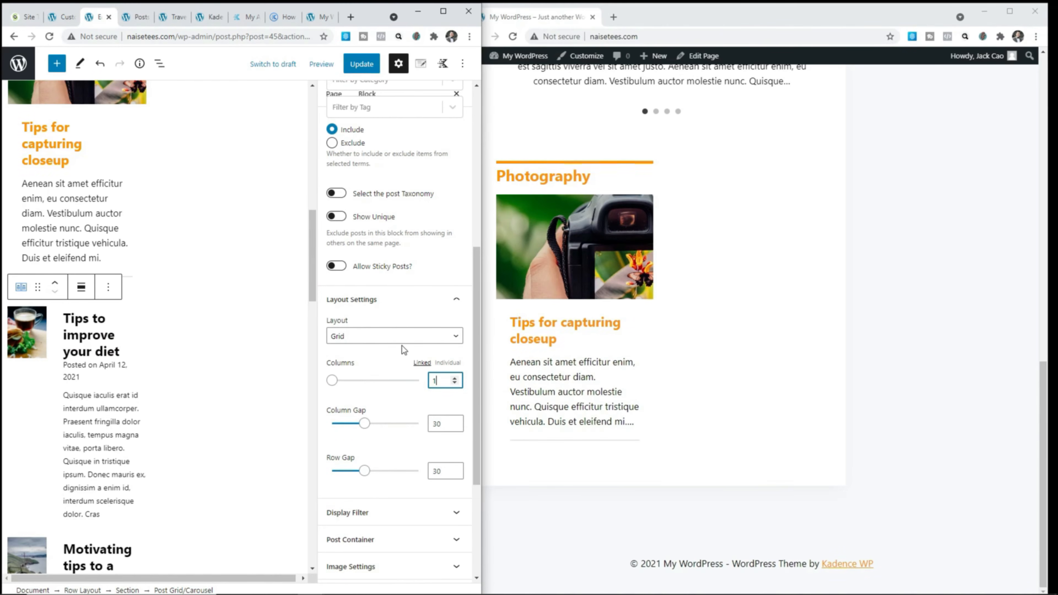
pyautogui.scroll(8, 402, 345)
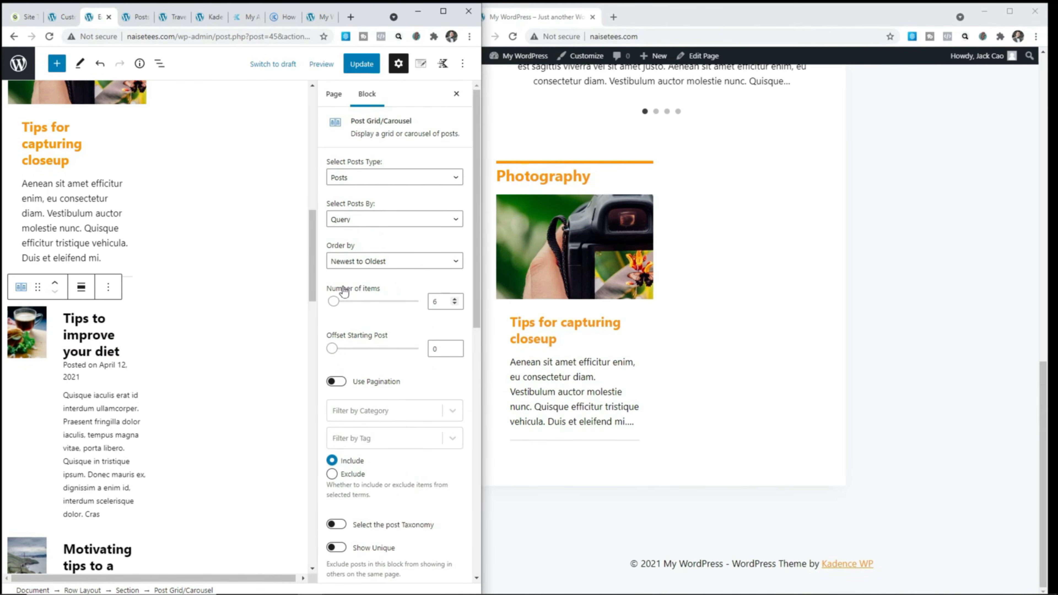
pyautogui.doubleClick(440, 303)
pyautogui.write('3')
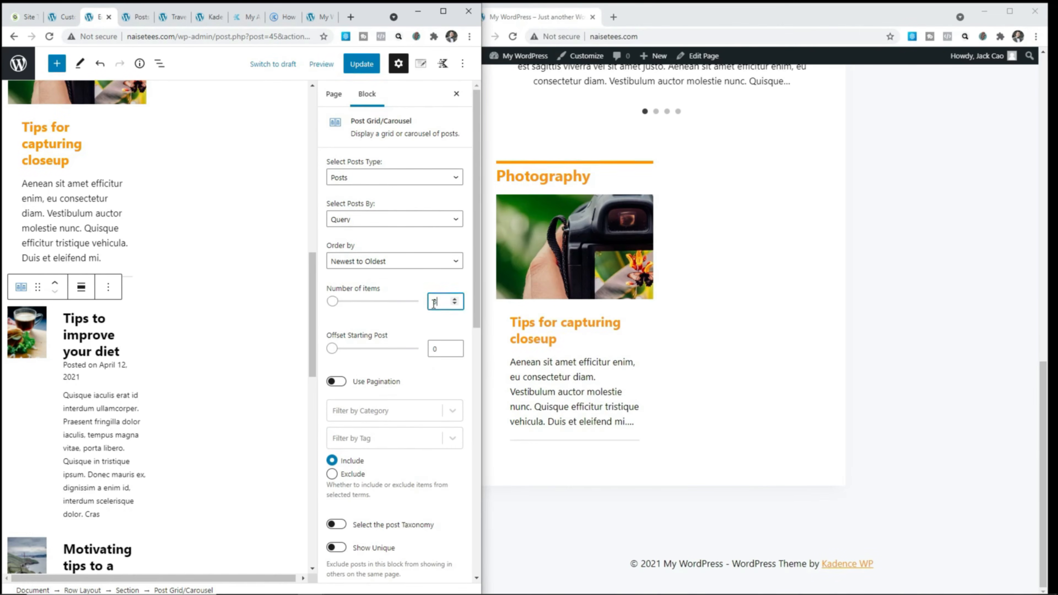
# - Filter the new post grid by the Photography category and review the posts it lists
pyautogui.scroll(-3, 421, 310)
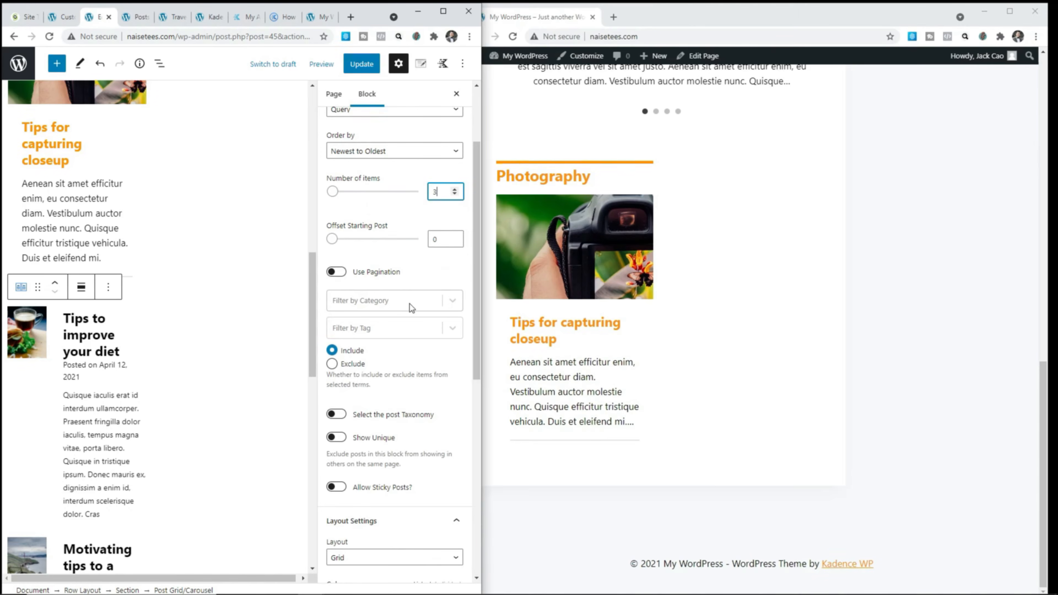
pyautogui.scroll(5, 146, 361)
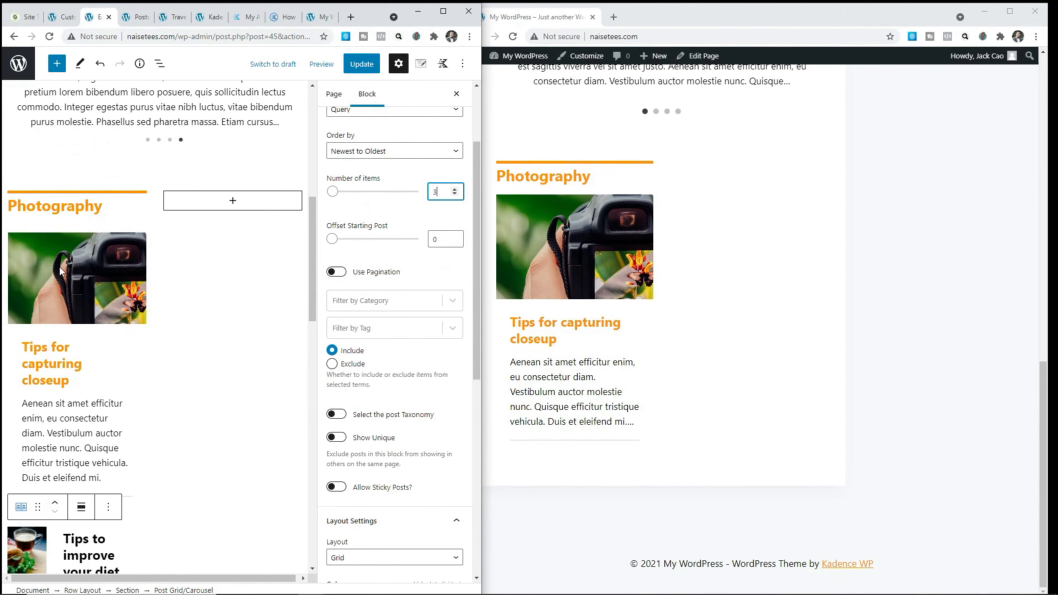
pyautogui.scroll(-9, 93, 403)
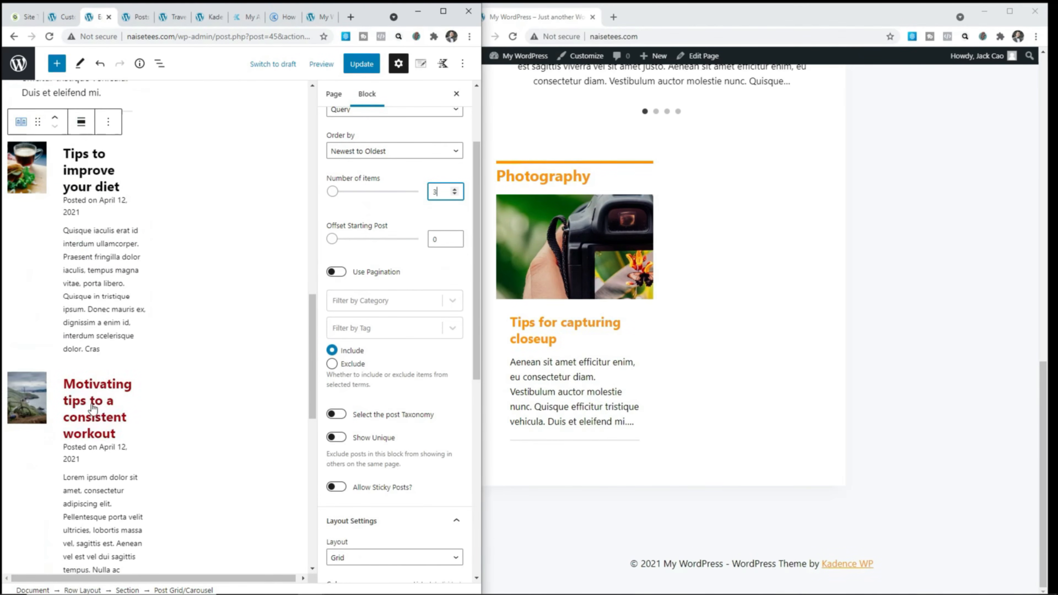
pyautogui.scroll(-5, 49, 445)
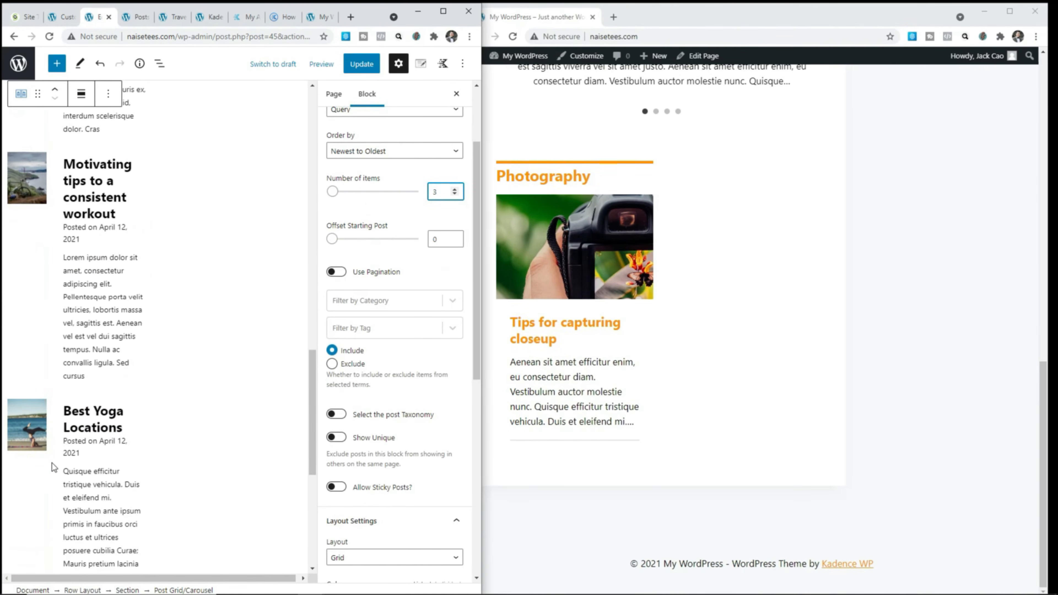
pyautogui.scroll(4, 51, 461)
pyautogui.scroll(6, 67, 441)
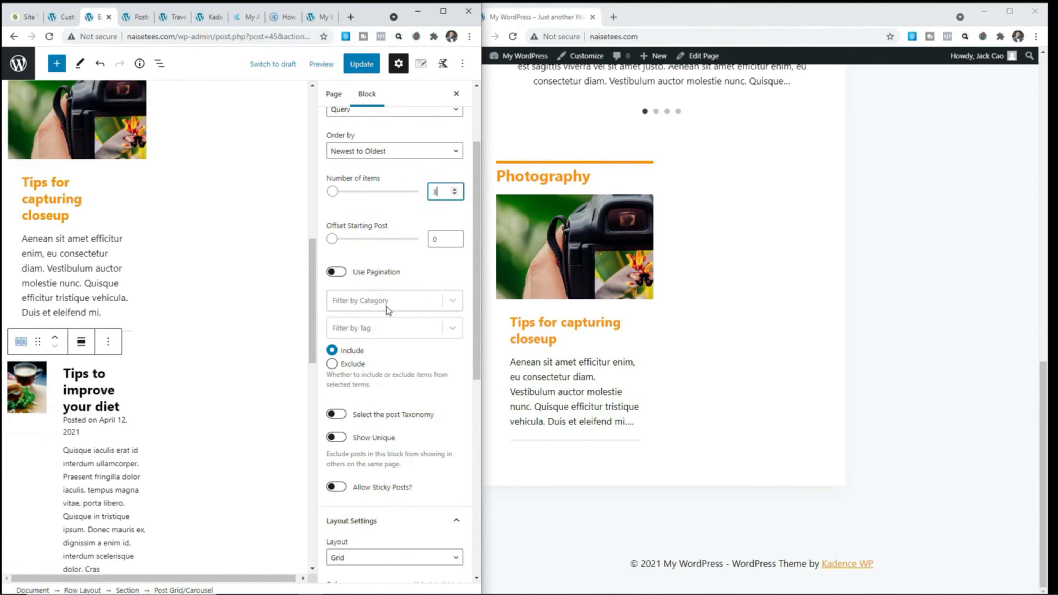
pyautogui.click(393, 303)
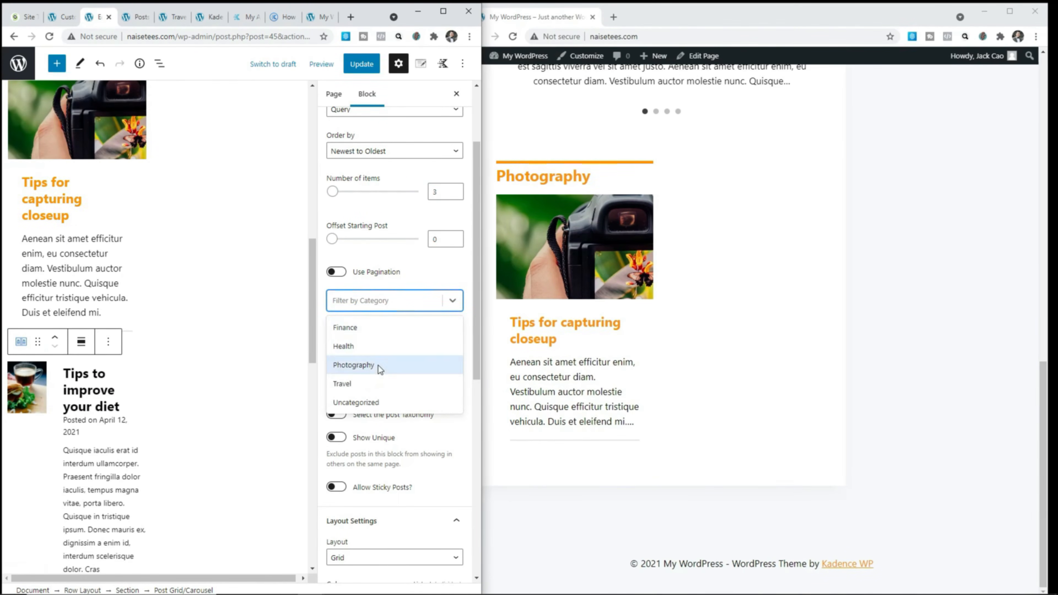
pyautogui.click(367, 365)
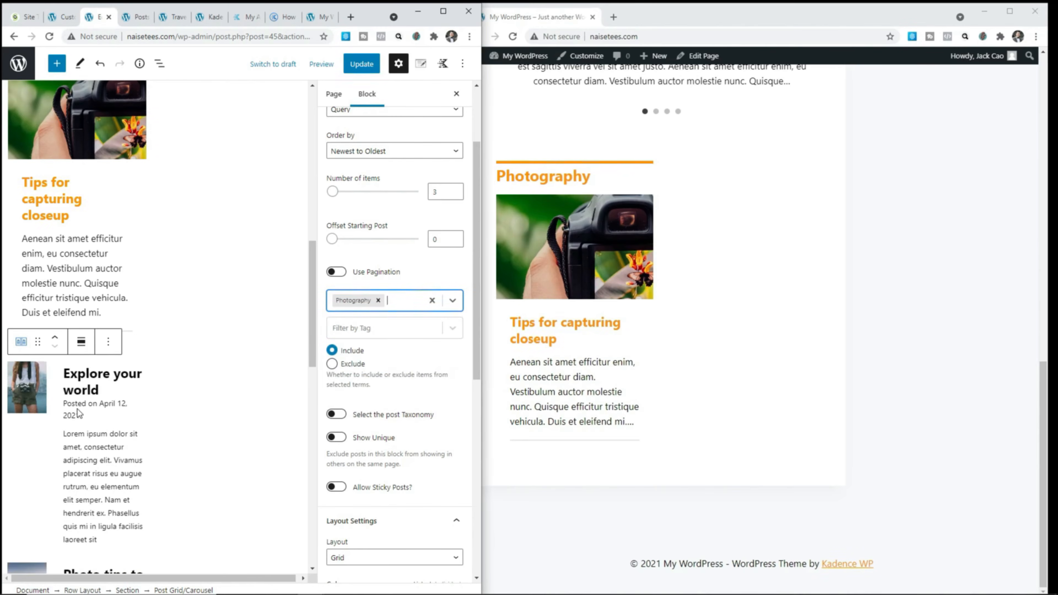
pyautogui.scroll(-1, 79, 412)
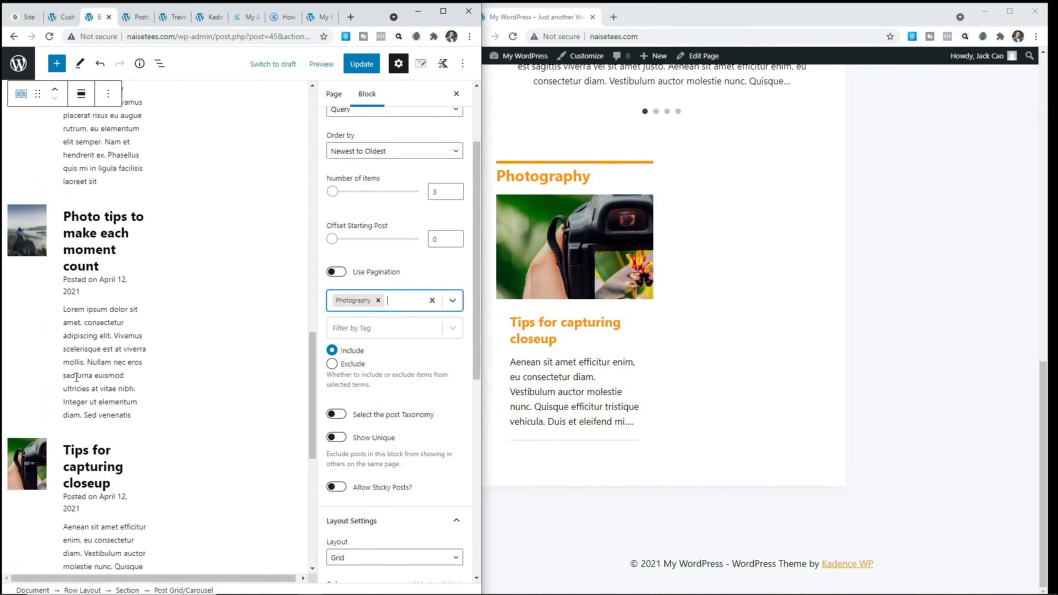
# - Set the new post grid's column gap to 10 and row gap to 20
pyautogui.scroll(-7, 390, 345)
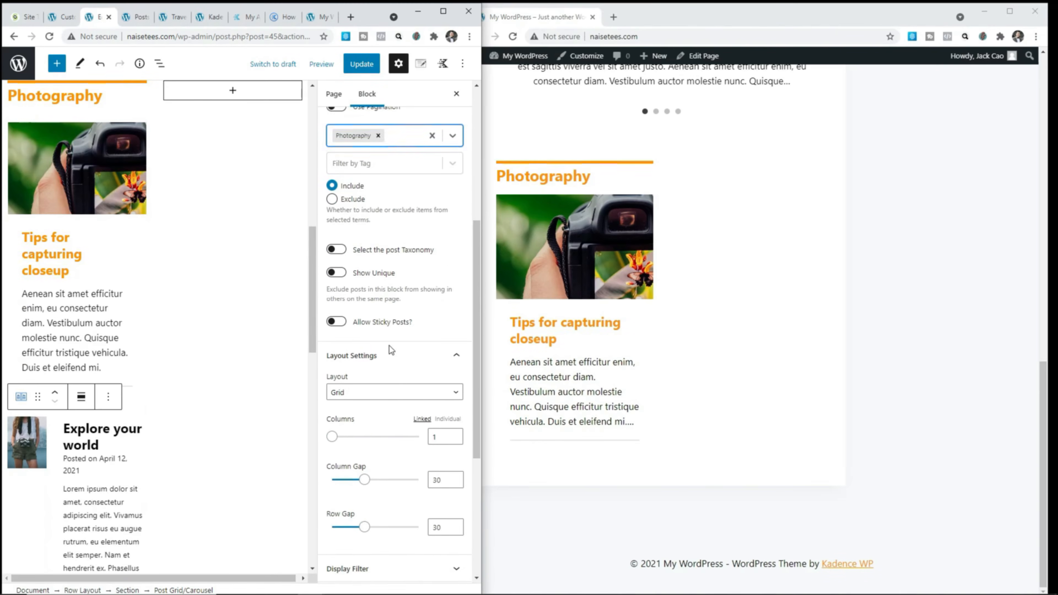
pyautogui.scroll(-3, 379, 329)
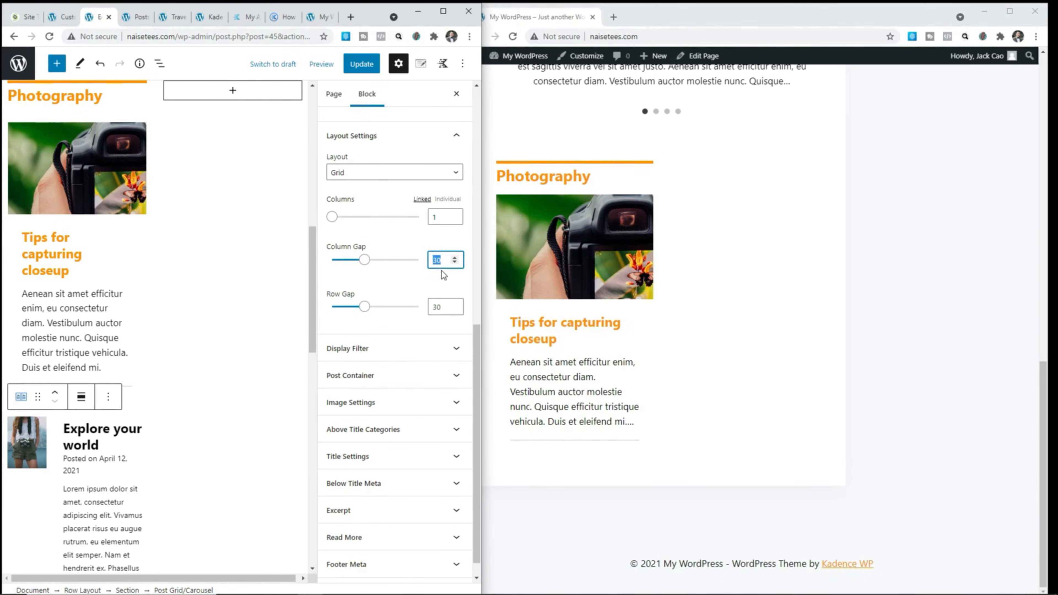
pyautogui.write('10')
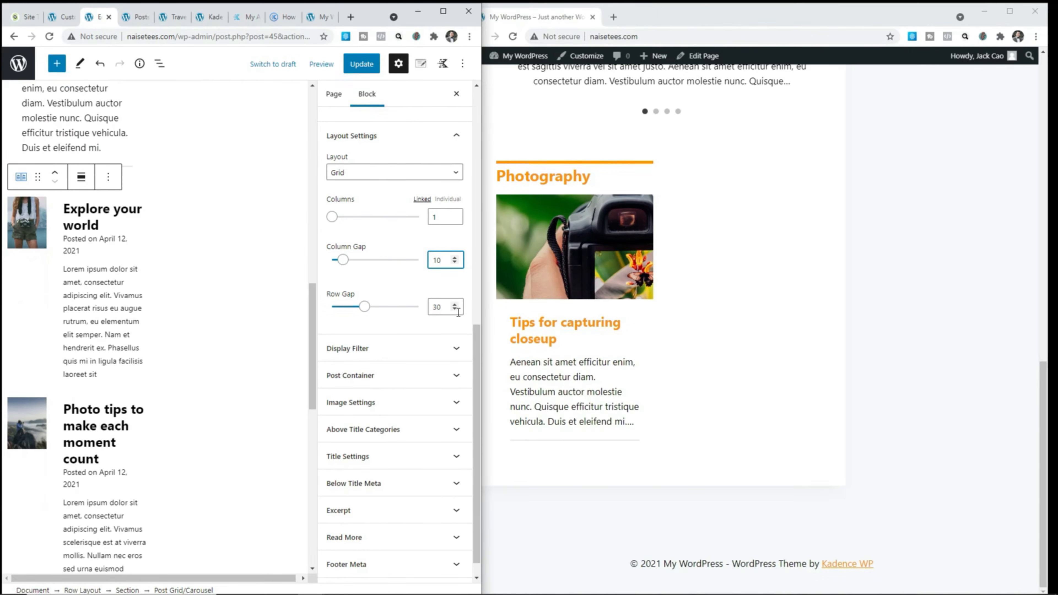
pyautogui.doubleClick(433, 307)
pyautogui.write('20')
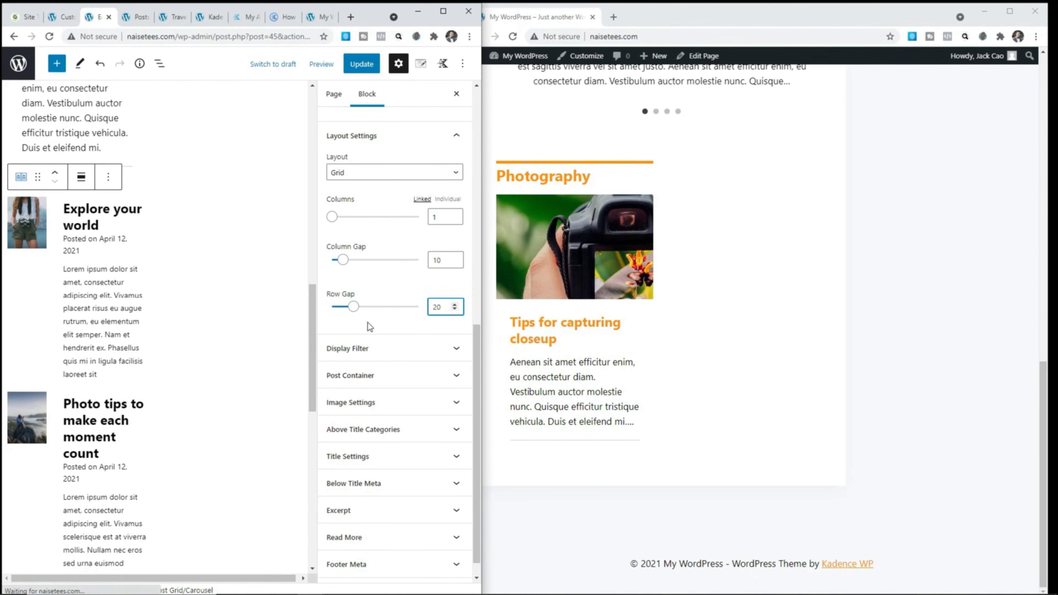
# - Set only the left container padding of the new post grid to 25
pyautogui.click(384, 375)
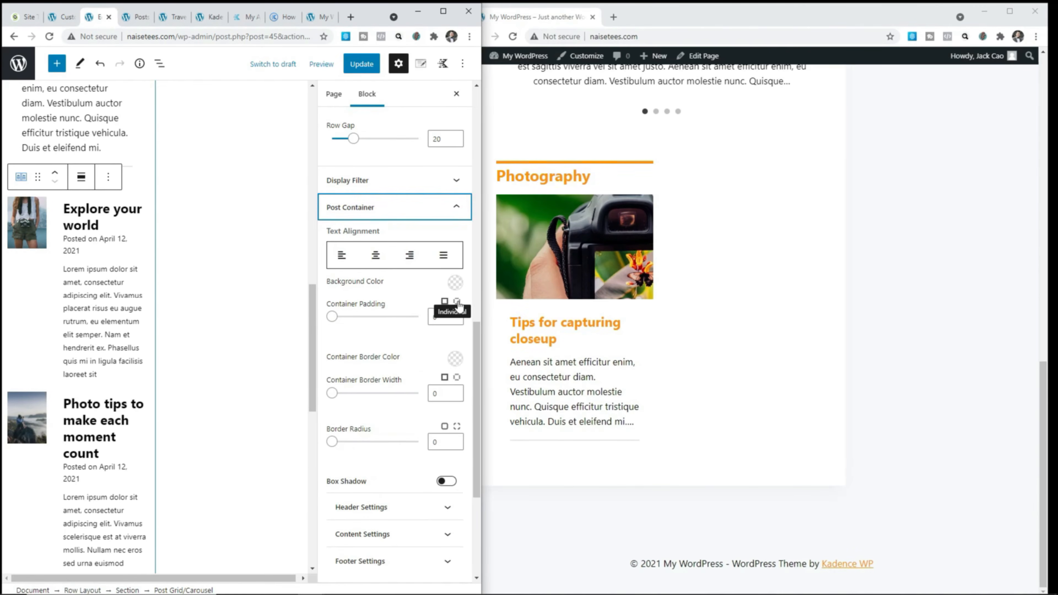
pyautogui.click(456, 303)
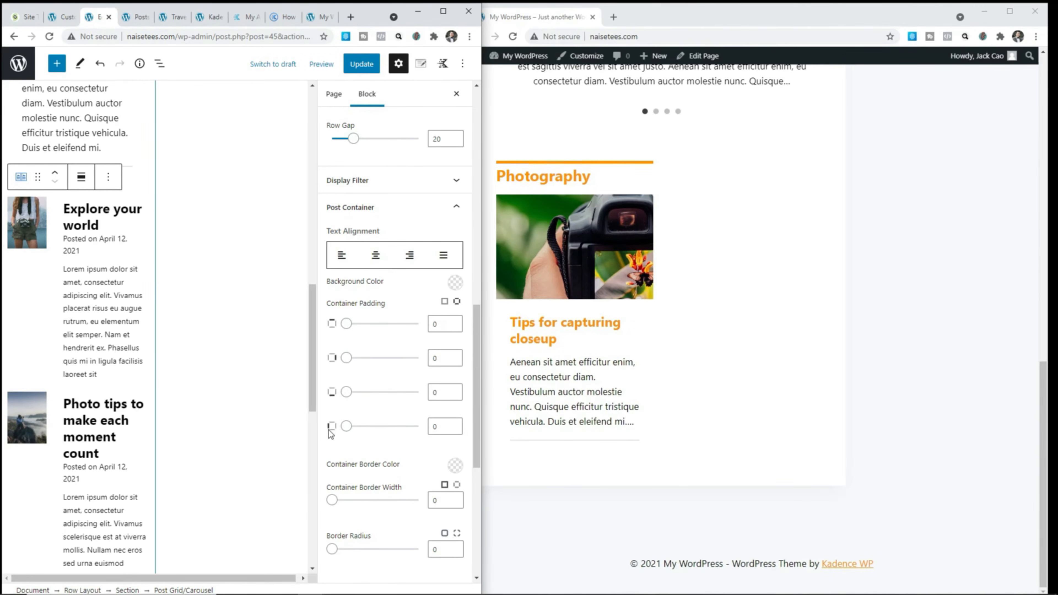
pyautogui.click(430, 429)
pyautogui.write('25')
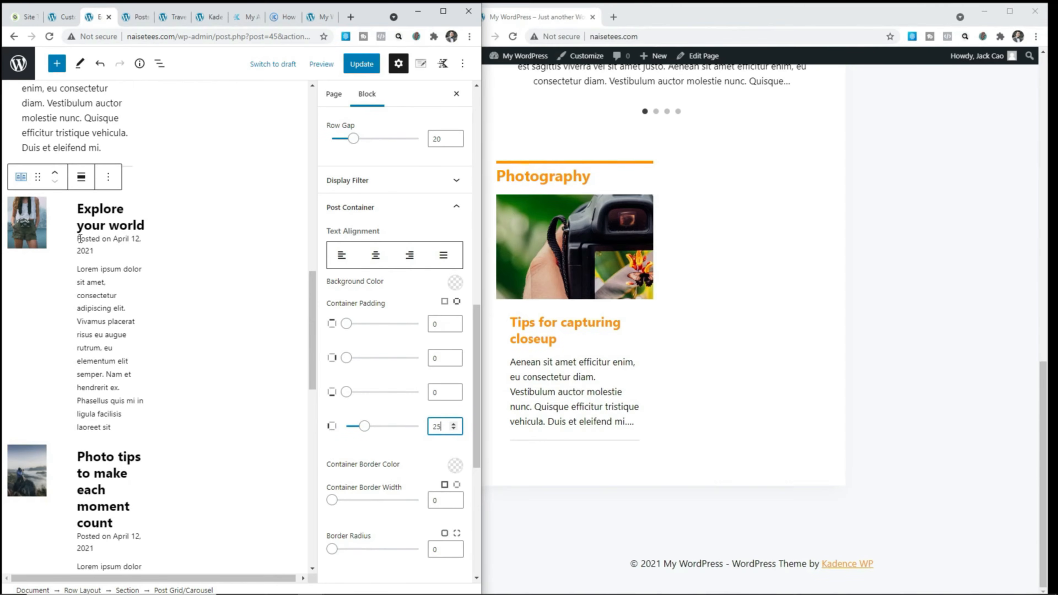
# - Try a box shadow on the compact grid's post containers and update the page
pyautogui.scroll(-5, 398, 392)
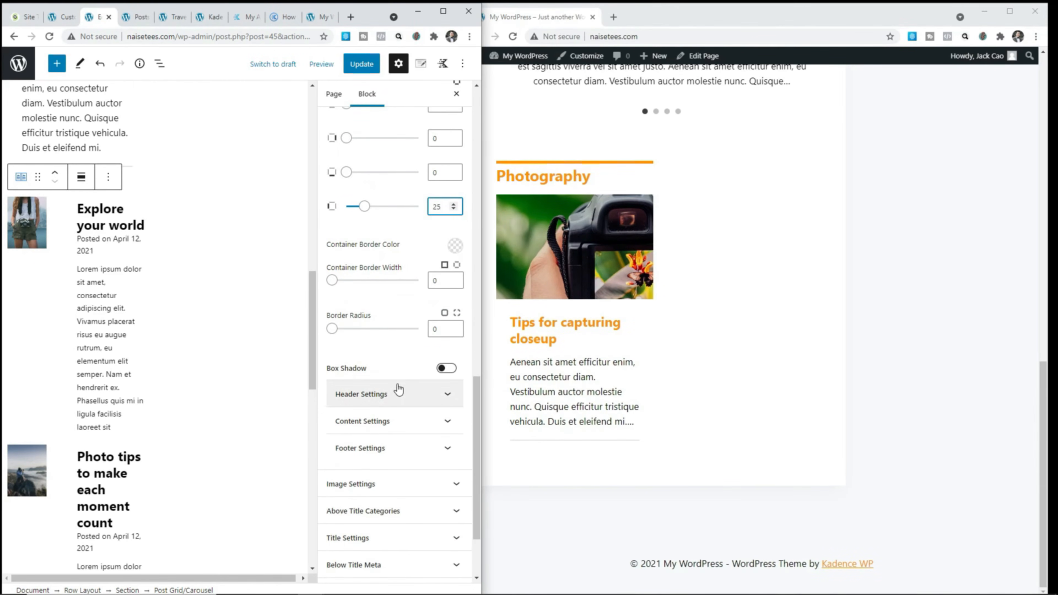
pyautogui.click(445, 369)
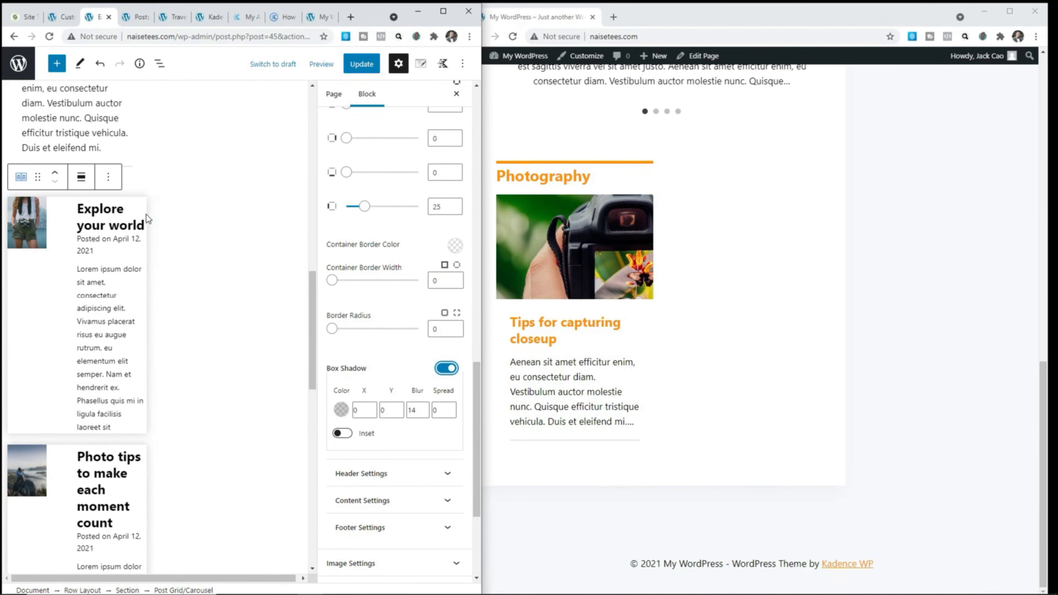
pyautogui.moveTo(76, 246); pyautogui.dragTo(132, 429)
pyautogui.click(132, 367)
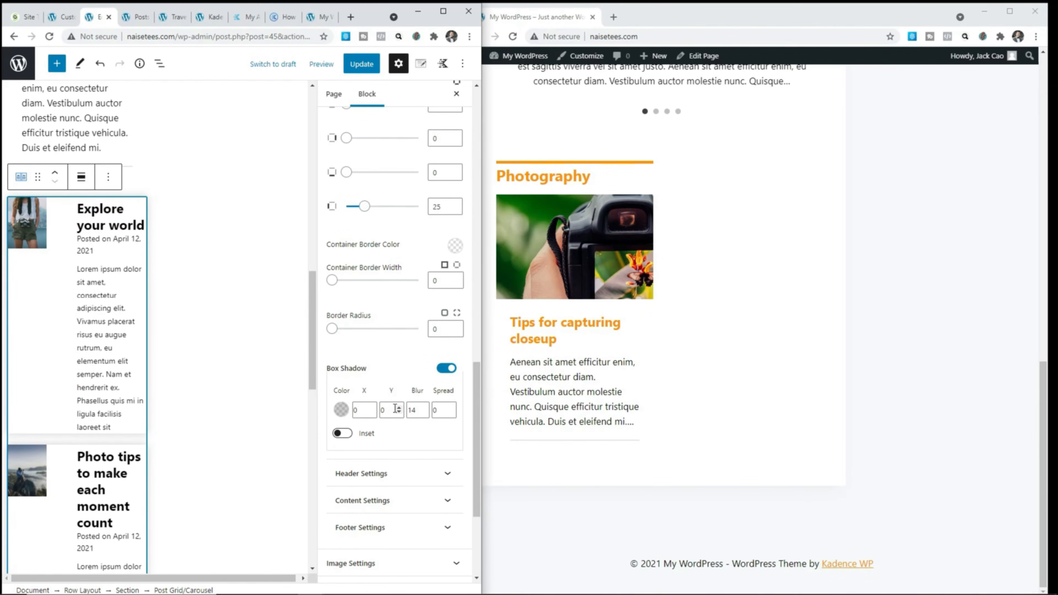
pyautogui.scroll(-5, 394, 408)
pyautogui.click(363, 70)
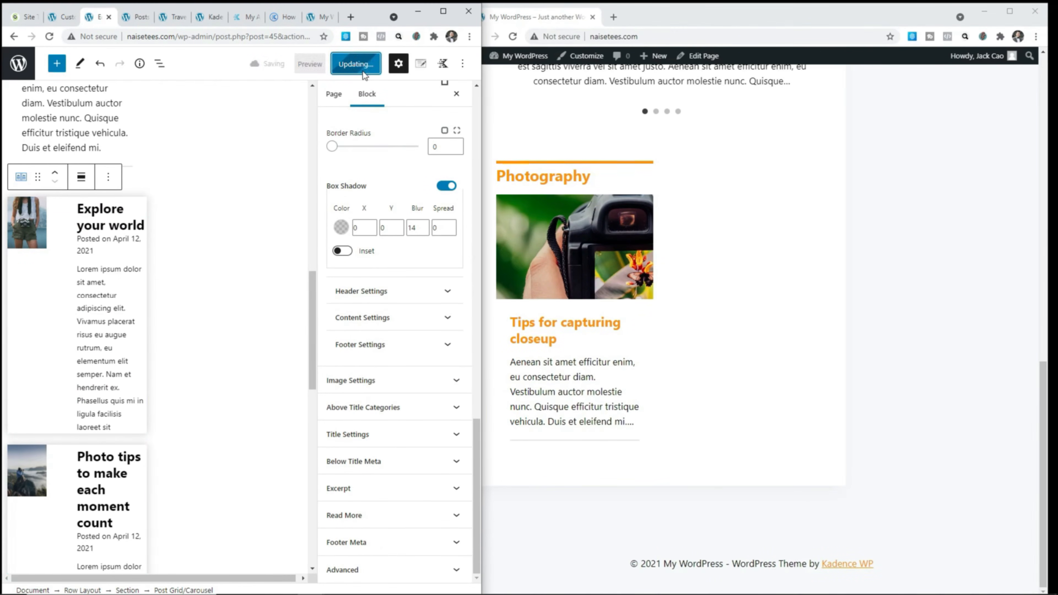
# - Reload the live homepage to check the shadowed posts, and turn the post containers' box shadow back off
pyautogui.click(513, 37)
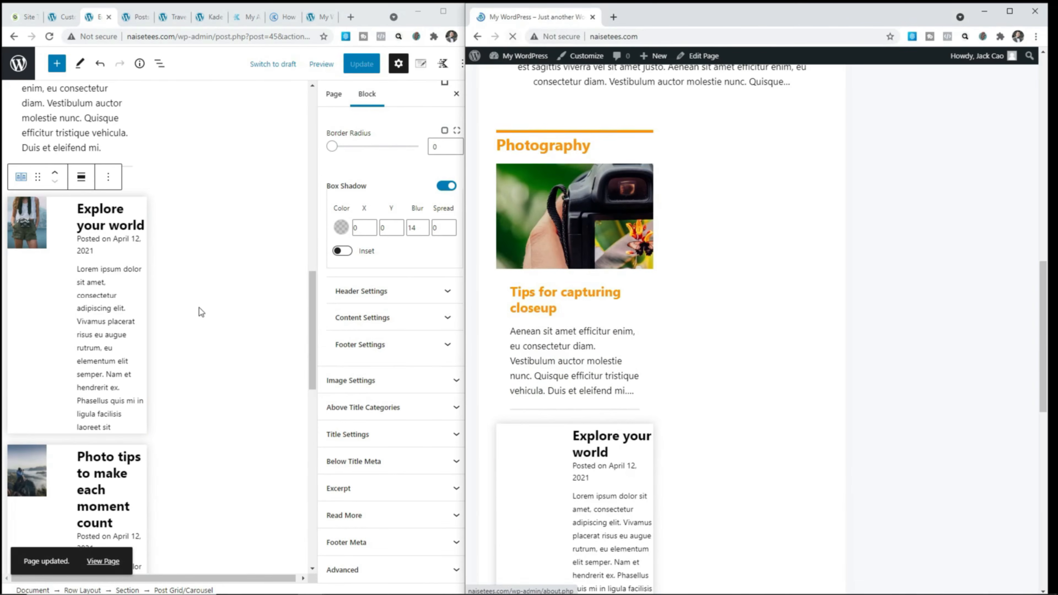
pyautogui.scroll(-7, 694, 327)
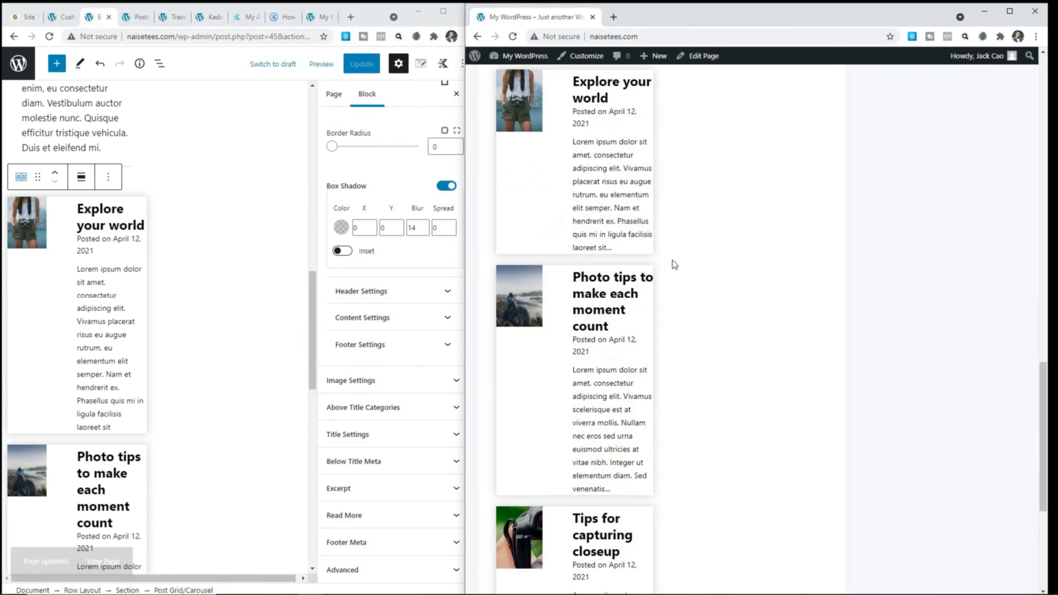
pyautogui.scroll(1, 670, 261)
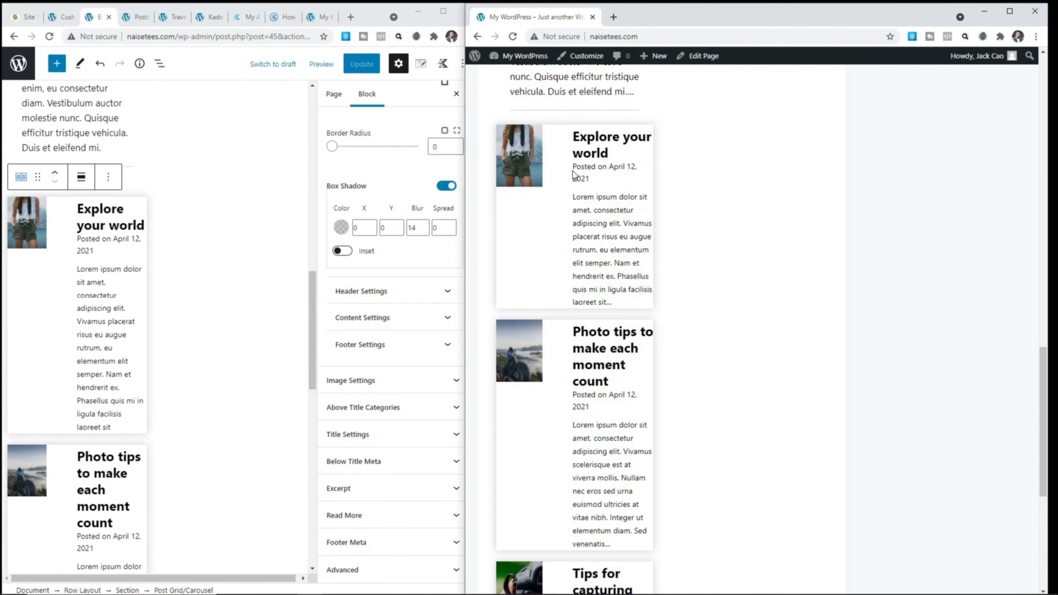
pyautogui.moveTo(574, 168); pyautogui.dragTo(598, 292)
pyautogui.click(573, 216)
pyautogui.click(446, 186)
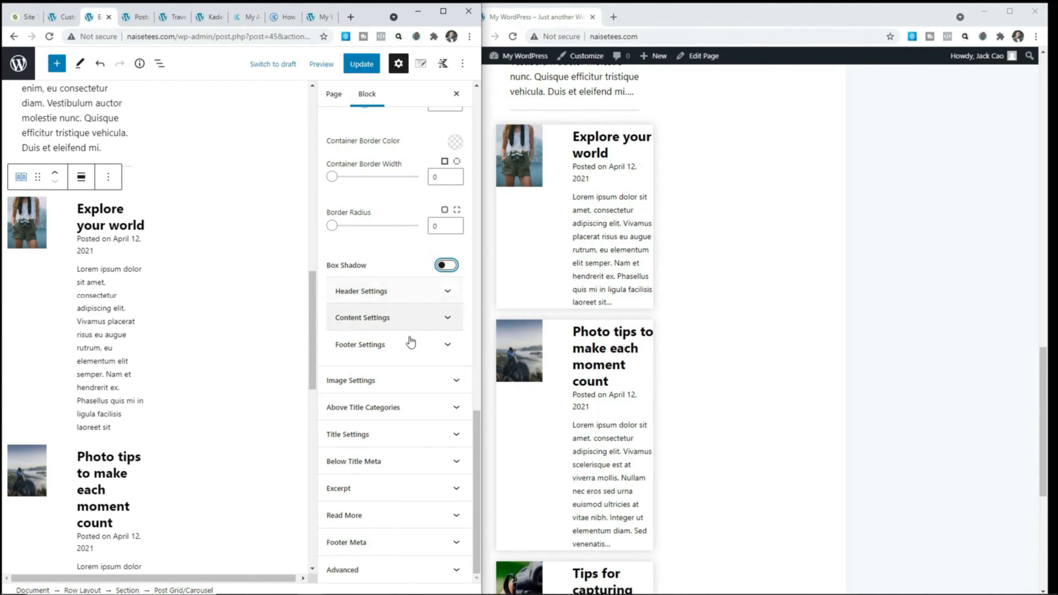
# - Set the image ratio of the compact post grid to Square 1:1
pyautogui.click(395, 379)
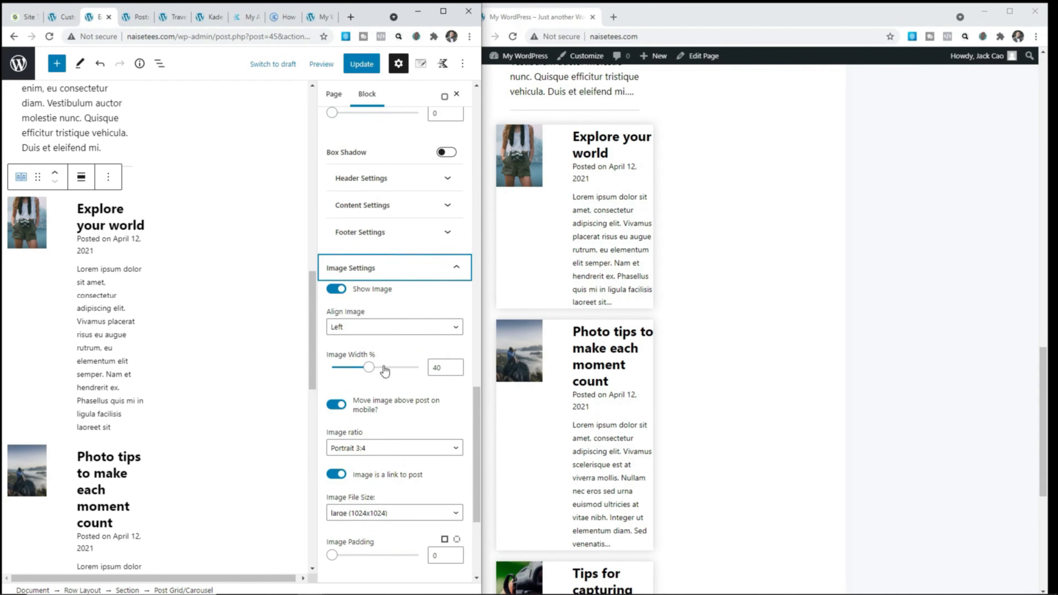
pyautogui.scroll(-3, 384, 370)
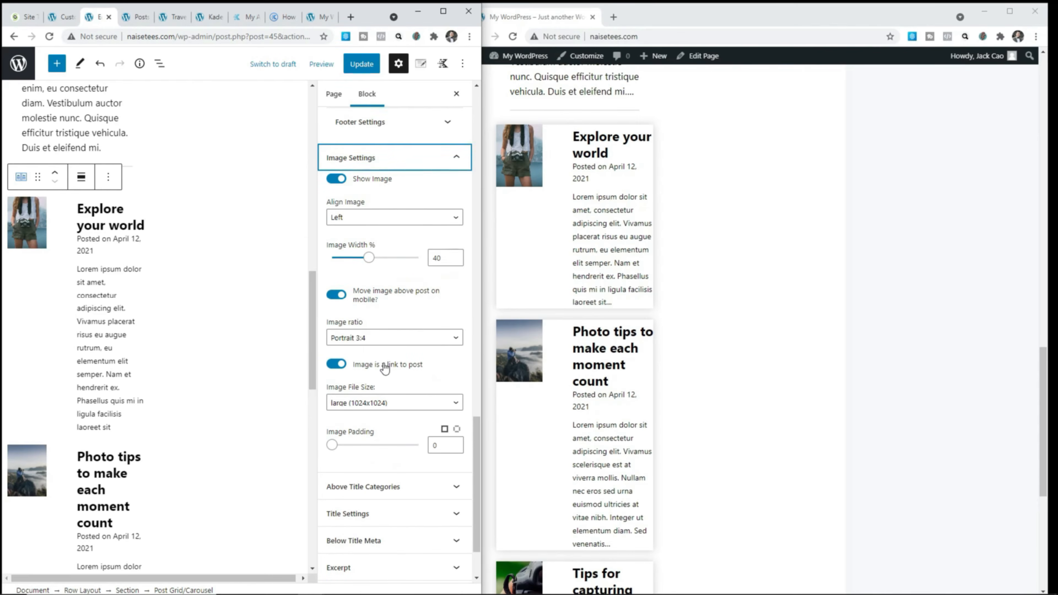
pyautogui.click(418, 338)
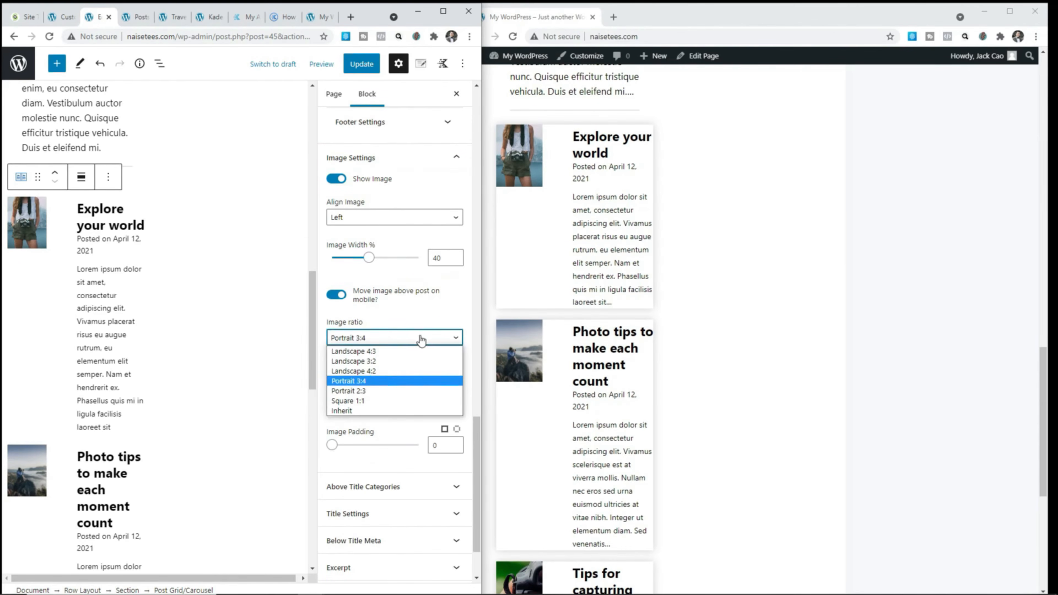
pyautogui.click(399, 400)
pyautogui.scroll(-2, 396, 407)
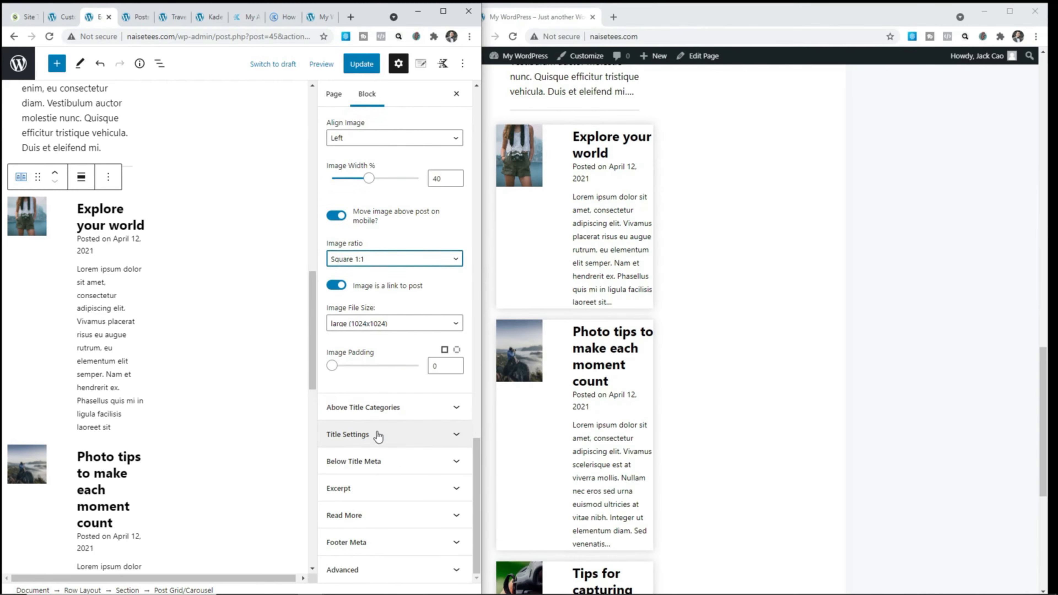
# - Set the title font size of the compact post grid to 20 px
pyautogui.click(376, 438)
pyautogui.scroll(-2, 371, 439)
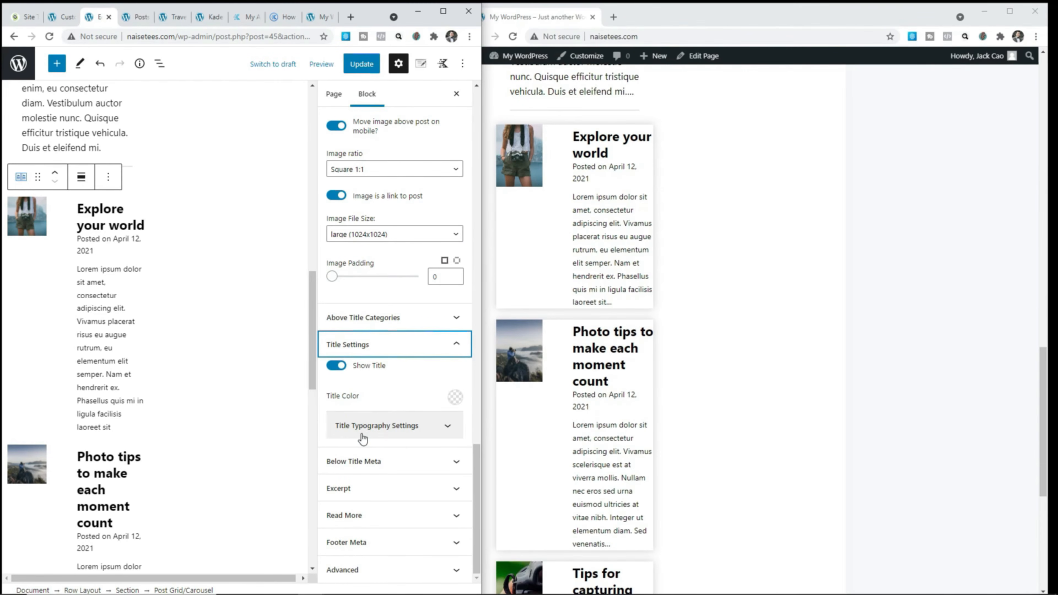
pyautogui.click(443, 428)
pyautogui.scroll(-3, 444, 428)
pyautogui.moveTo(426, 378); pyautogui.dragTo(416, 378)
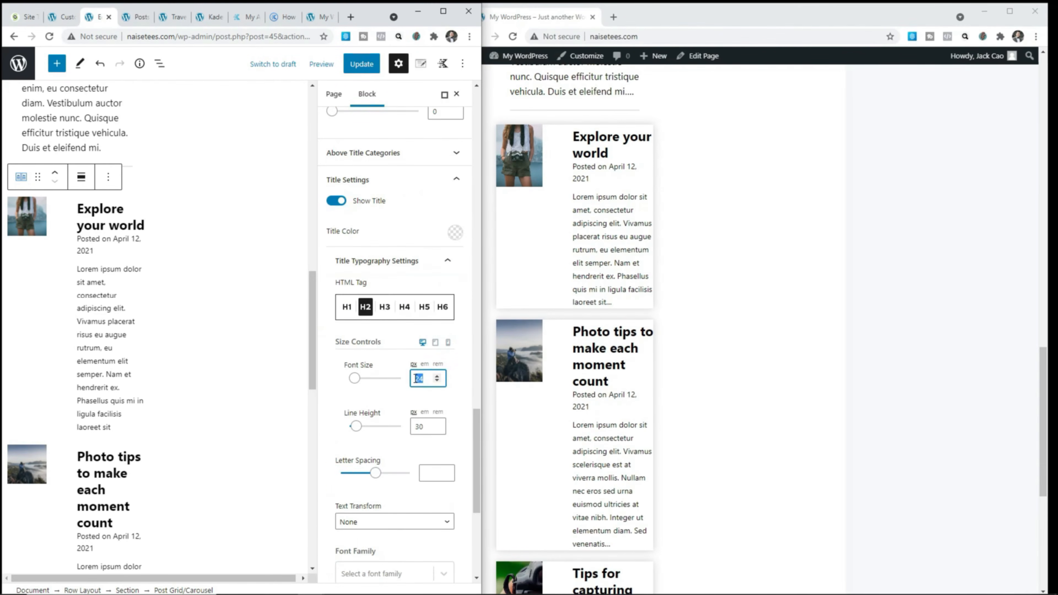
pyautogui.write('20')
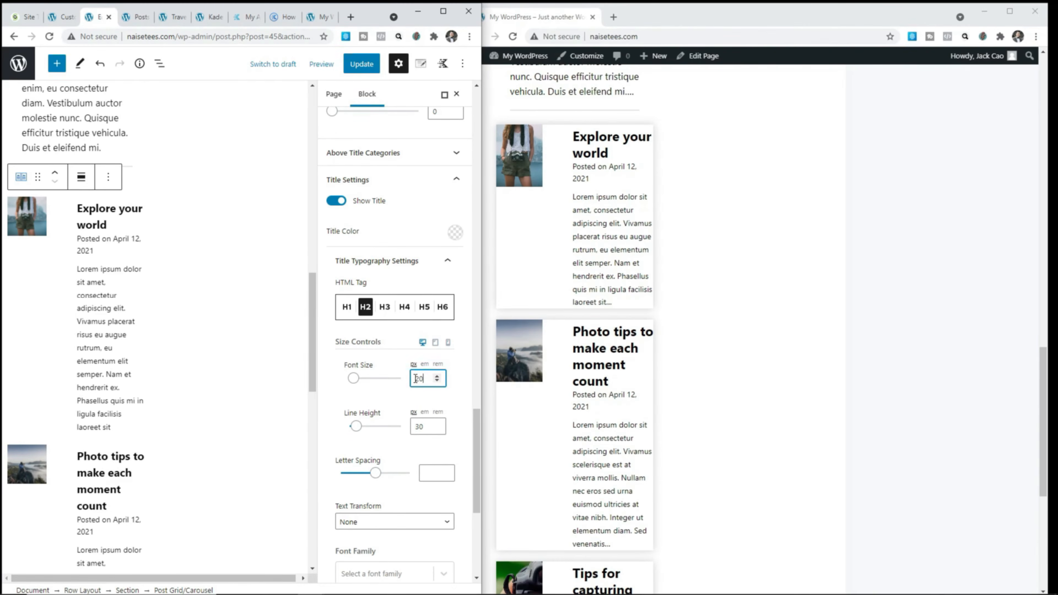
# - Set the compact grid's title font family to System Default
pyautogui.scroll(-6, 411, 382)
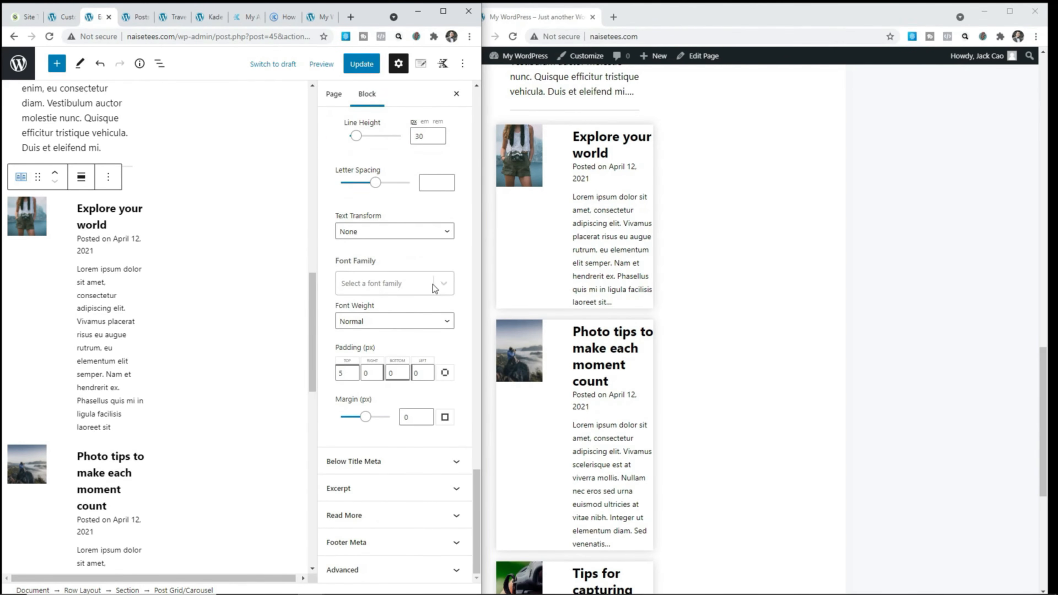
pyautogui.click(435, 289)
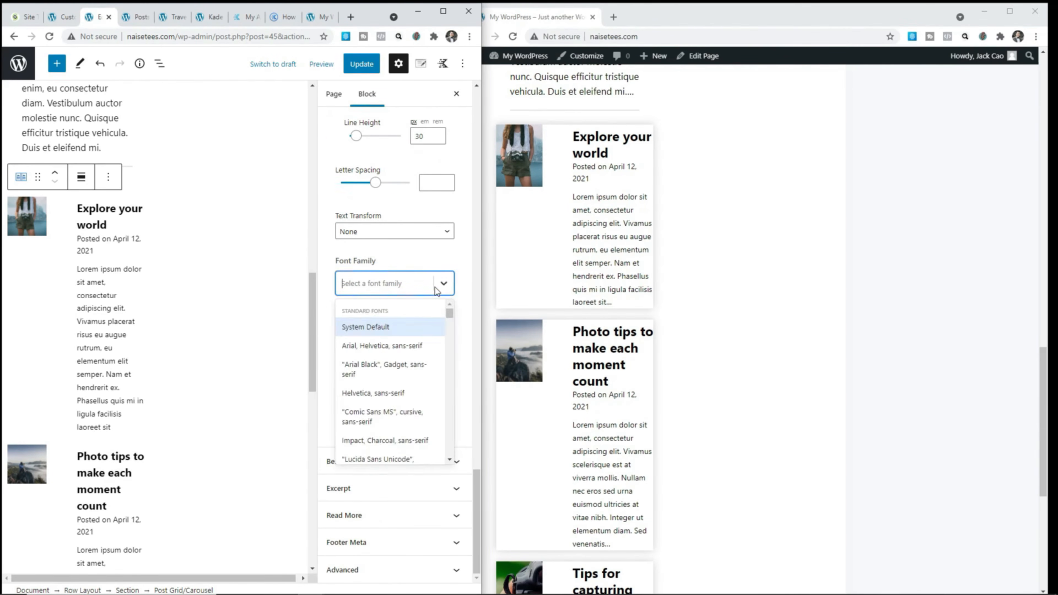
pyautogui.click(395, 327)
# - Hide the date and excerpt of the compact grid's posts, and update and reload the live homepage
pyautogui.click(390, 461)
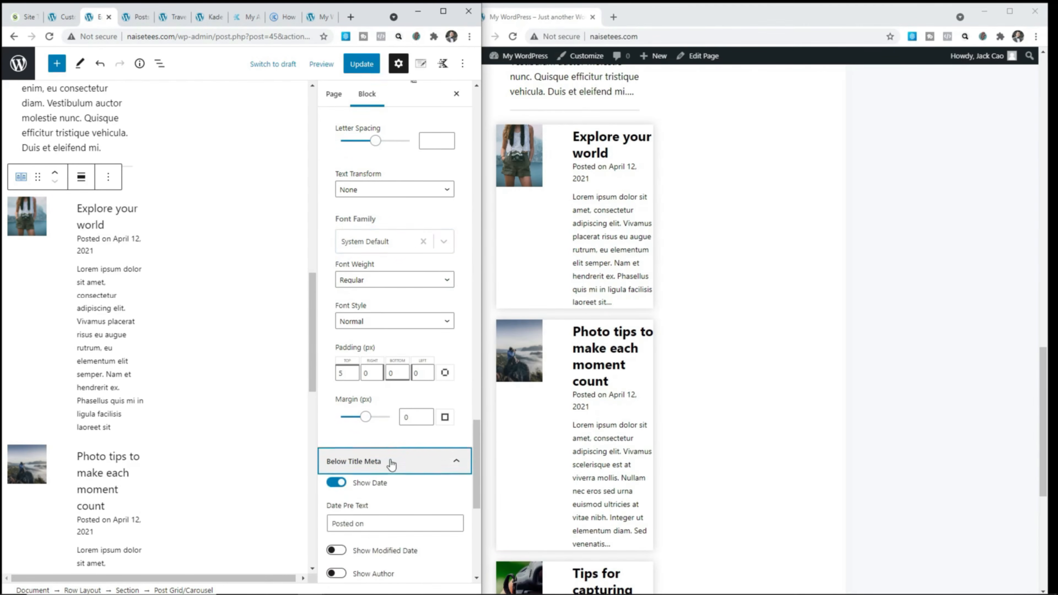
pyautogui.click(335, 225)
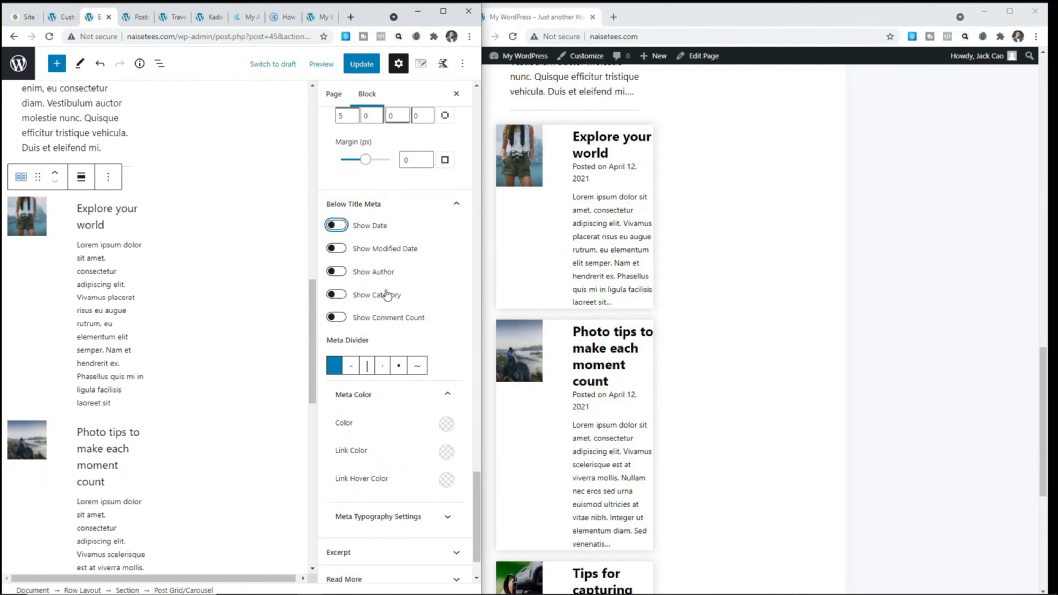
pyautogui.click(391, 486)
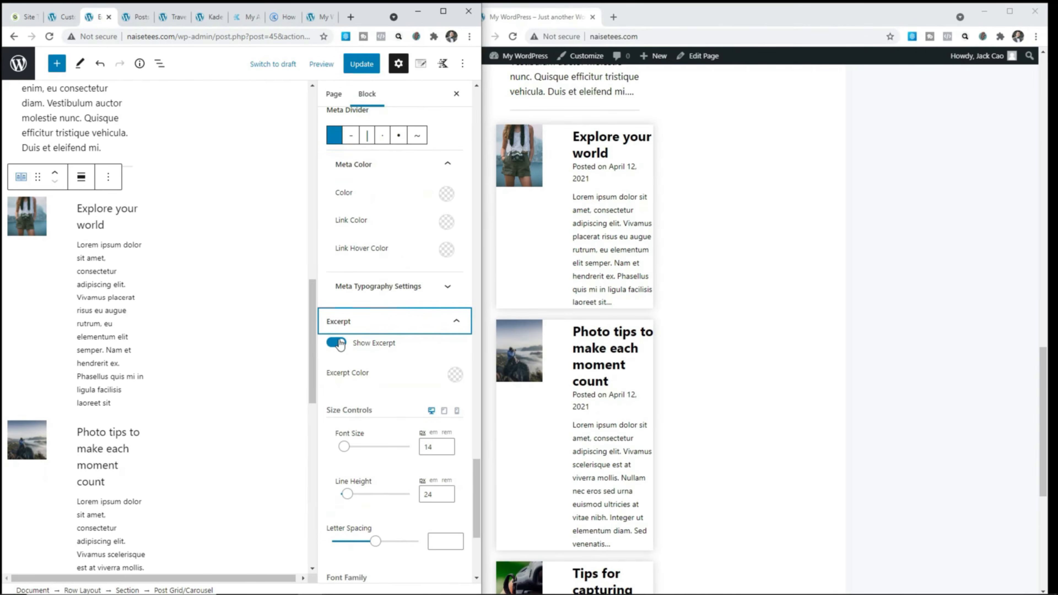
pyautogui.click(336, 343)
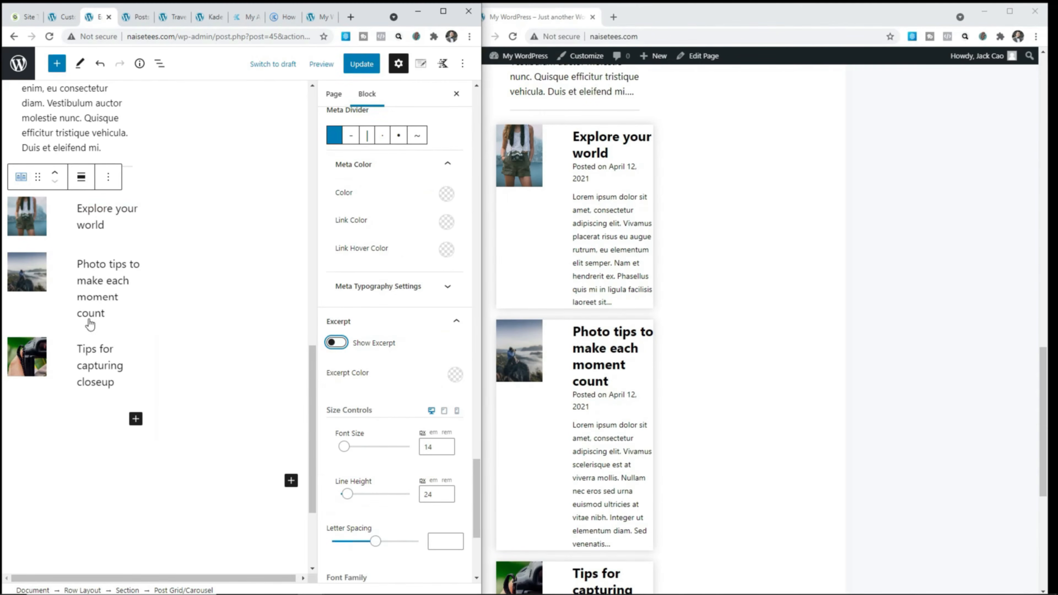
pyautogui.click(361, 69)
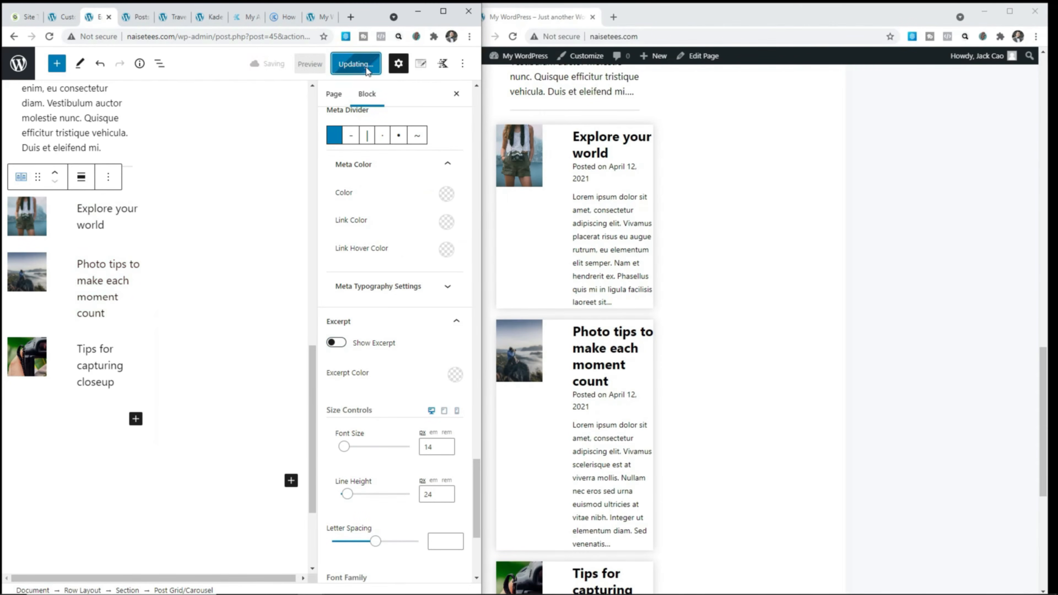
pyautogui.click(513, 37)
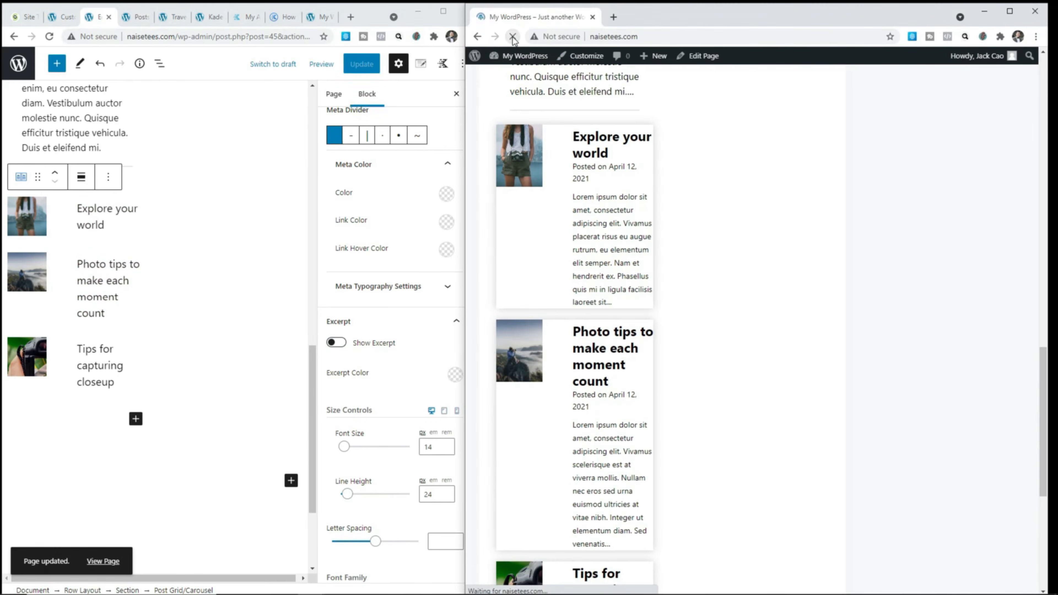
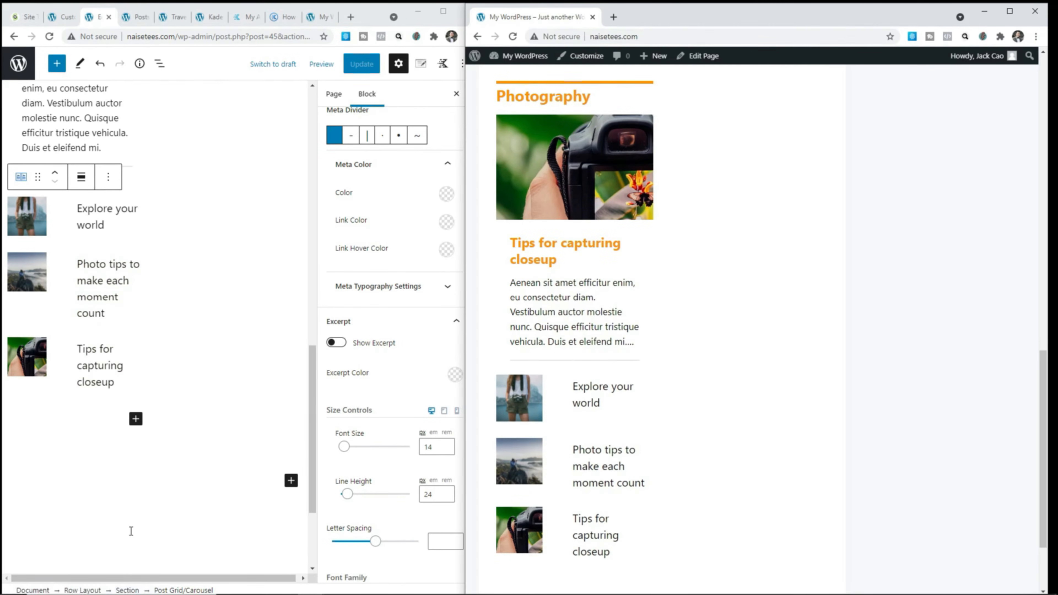
# - Enable the box shadow on the section holding the Photography content, and update and check the live homepage
pyautogui.click(130, 590)
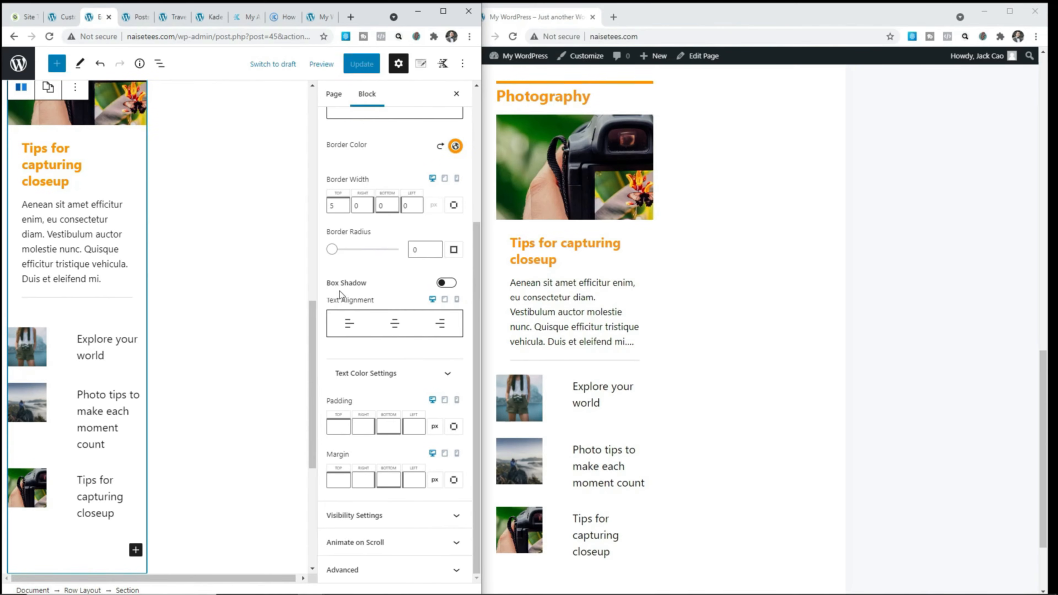
pyautogui.click(444, 283)
pyautogui.click(361, 63)
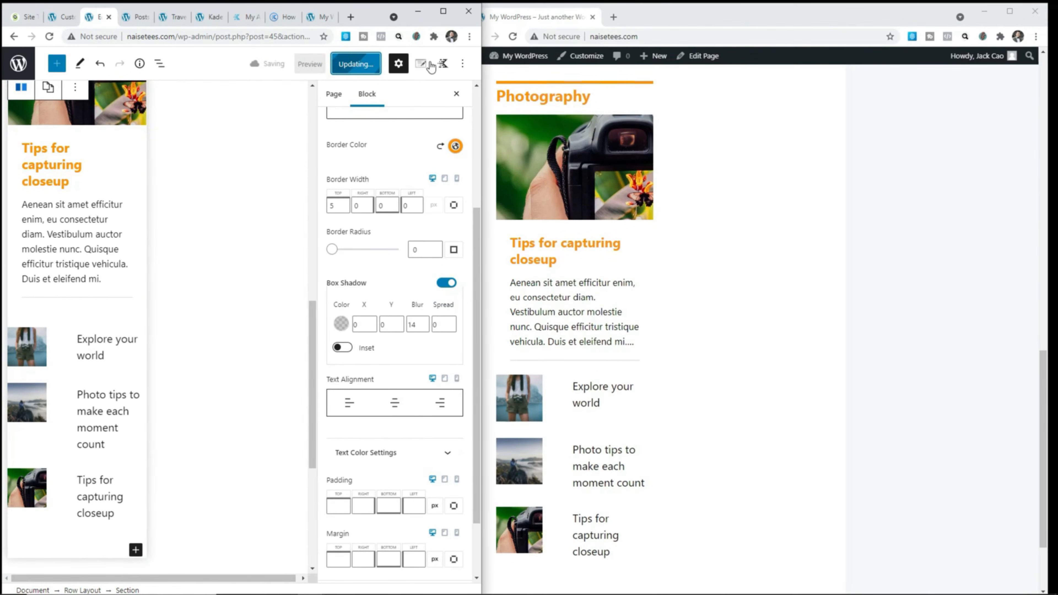
pyautogui.click(512, 36)
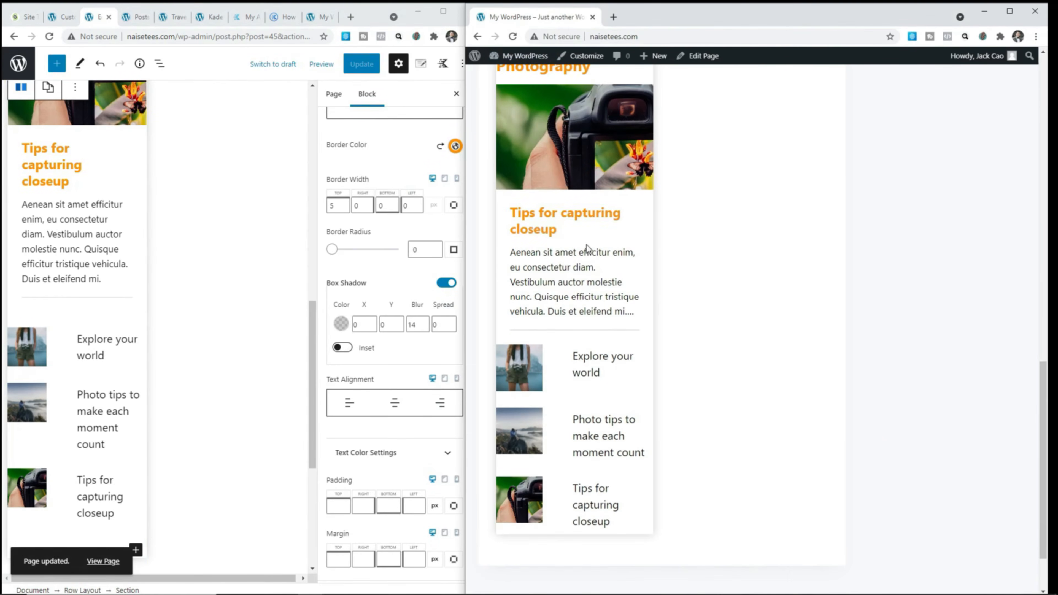
pyautogui.scroll(2, 619, 443)
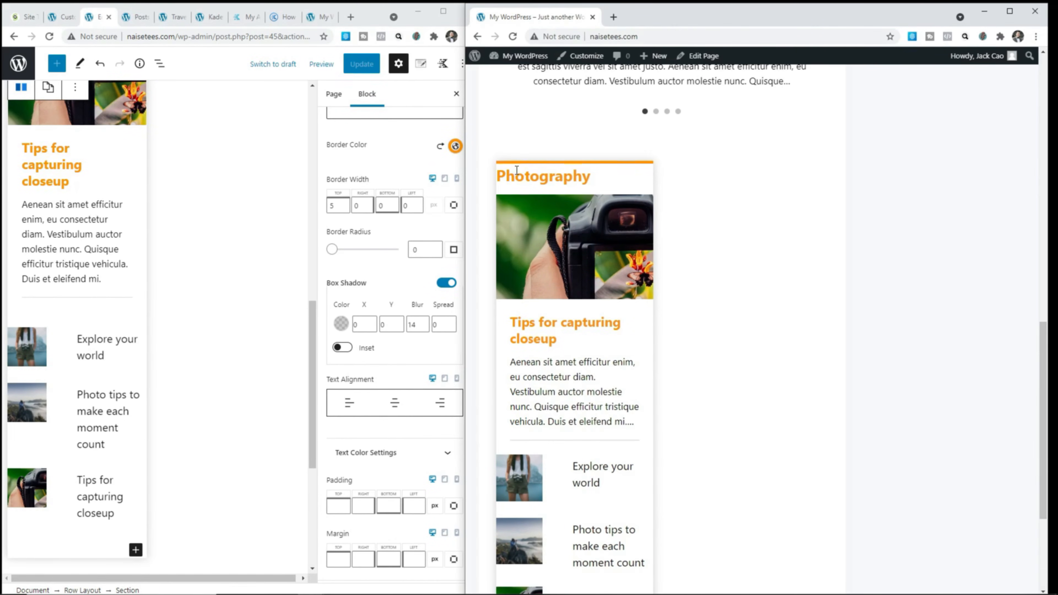
# - Center the Photography heading
pyautogui.scroll(5, 126, 311)
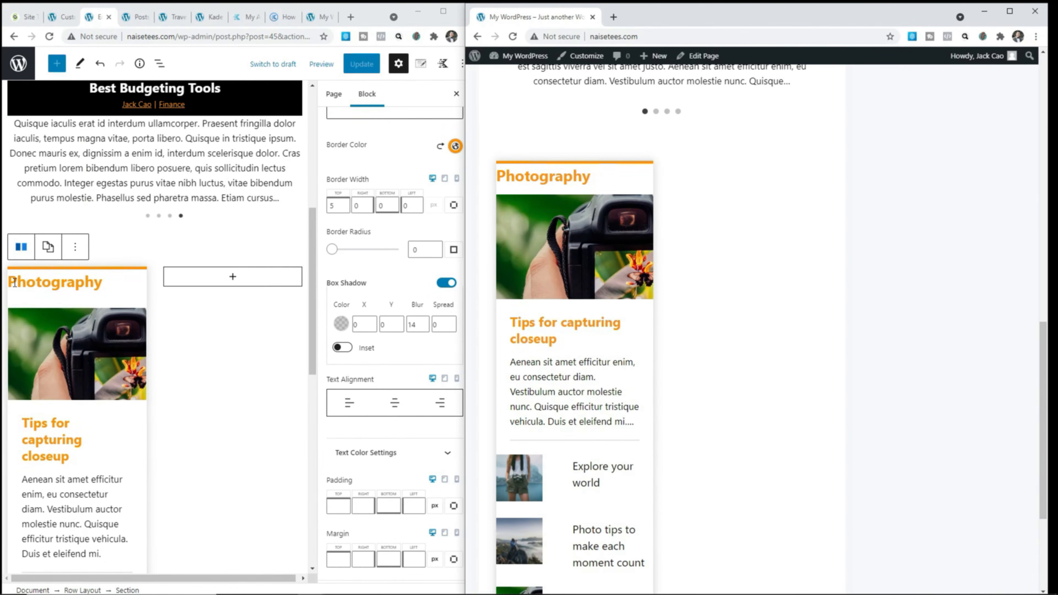
pyautogui.click(11, 282)
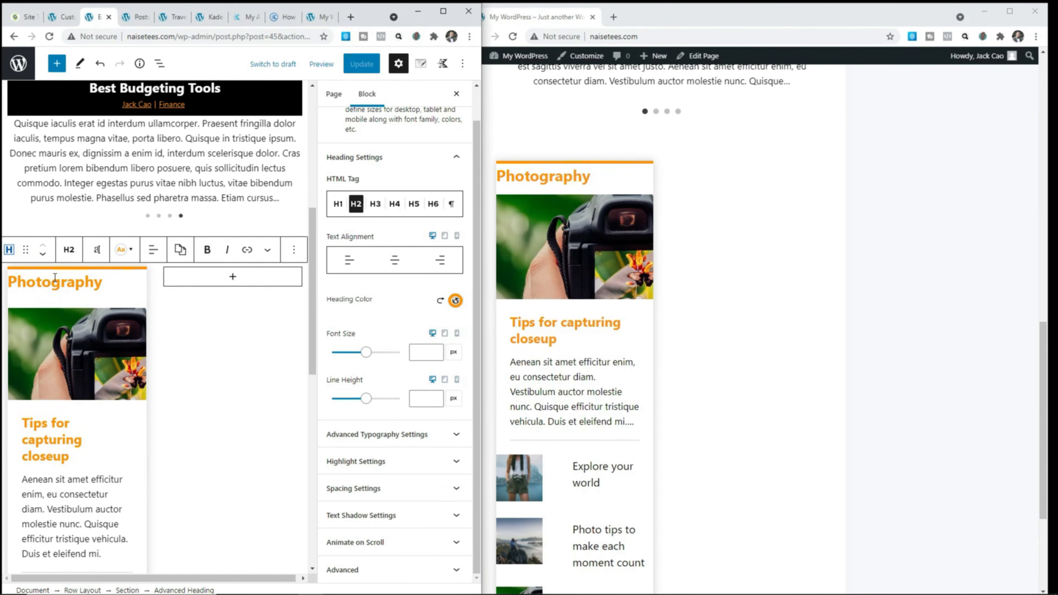
pyautogui.click(395, 262)
# - Unlink the image padding of the compact Photography grid and set its left value to 25
pyautogui.scroll(-5, 89, 351)
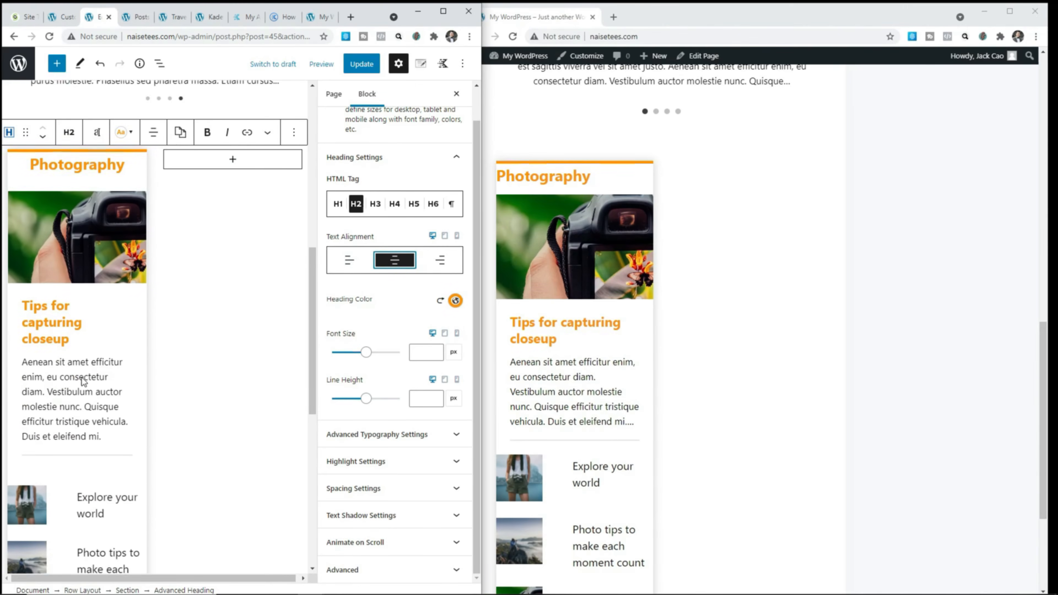
pyautogui.click(62, 410)
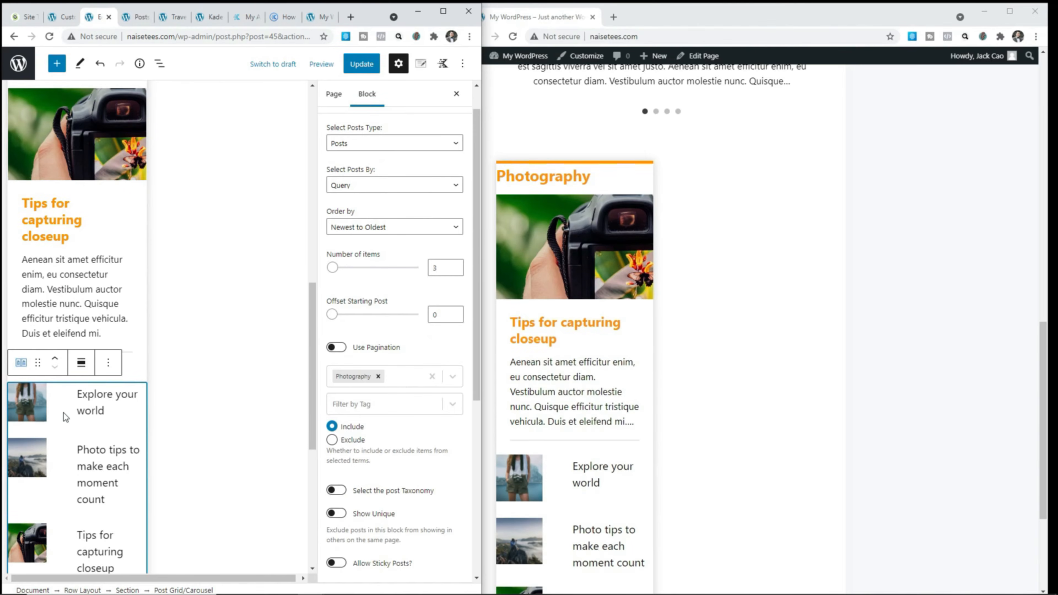
pyautogui.scroll(-3, 64, 432)
pyautogui.scroll(-4, 396, 381)
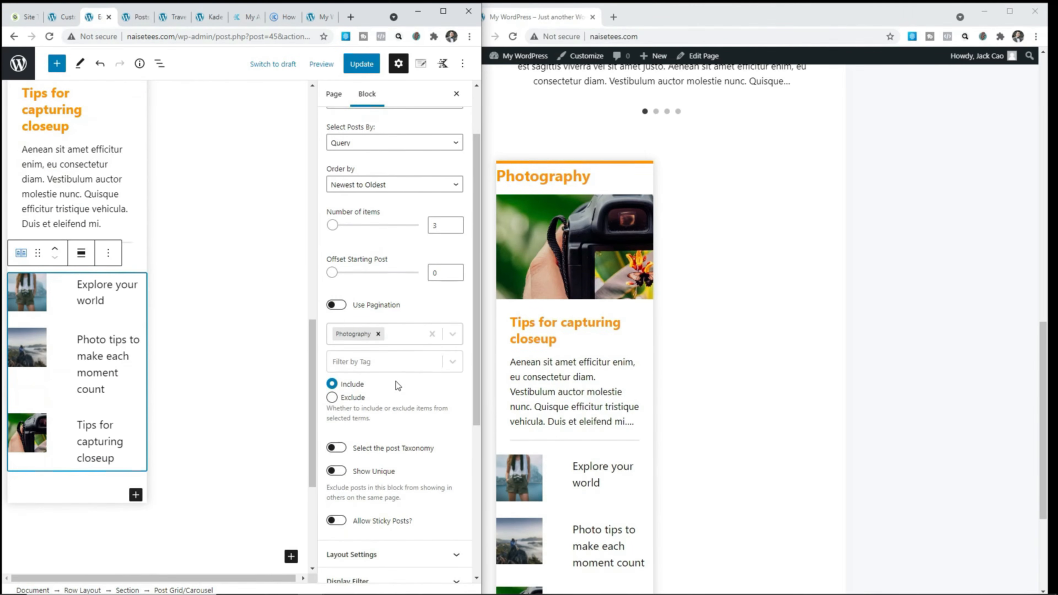
pyautogui.scroll(-3, 396, 382)
pyautogui.click(375, 377)
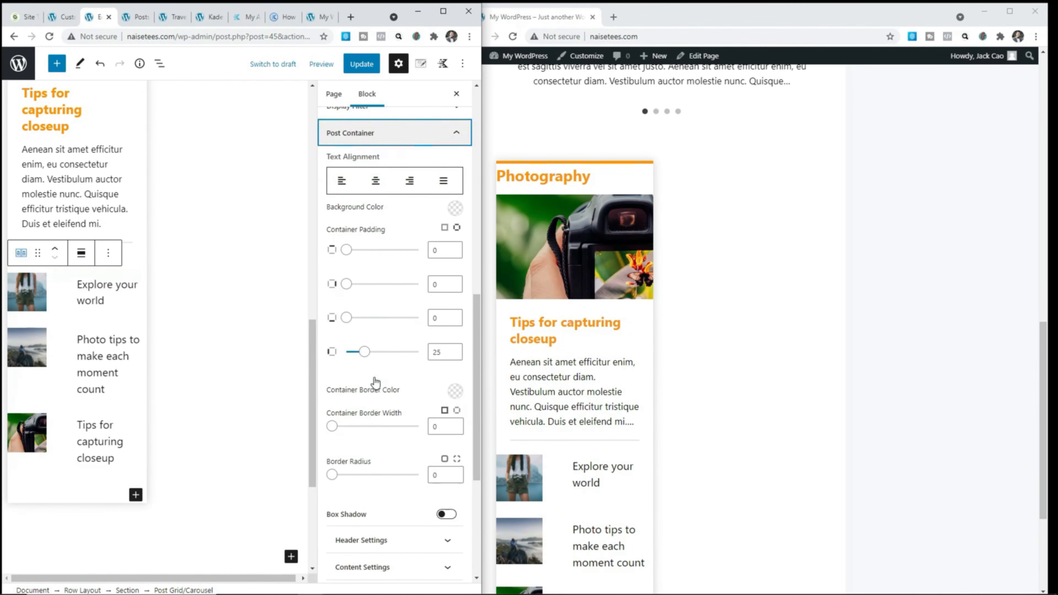
pyautogui.scroll(-5, 387, 392)
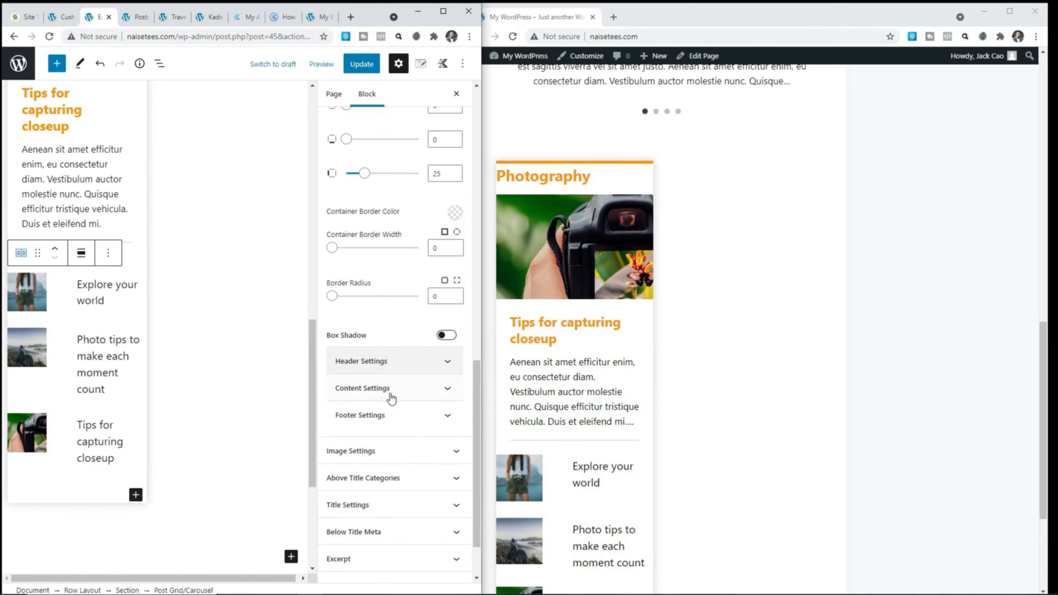
pyautogui.click(375, 382)
pyautogui.scroll(-5, 376, 384)
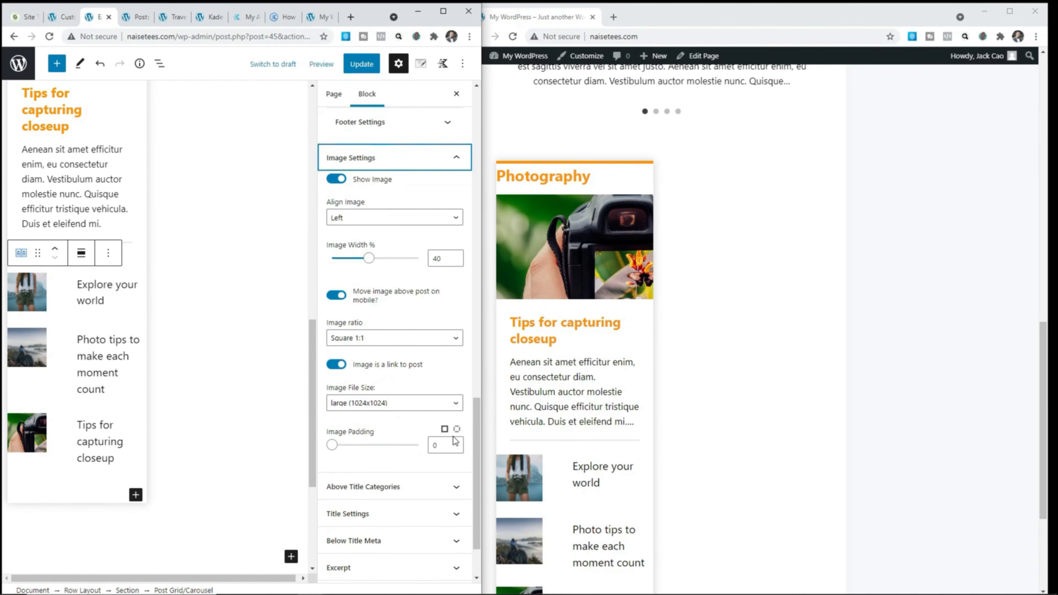
pyautogui.click(457, 429)
pyautogui.scroll(-3, 331, 452)
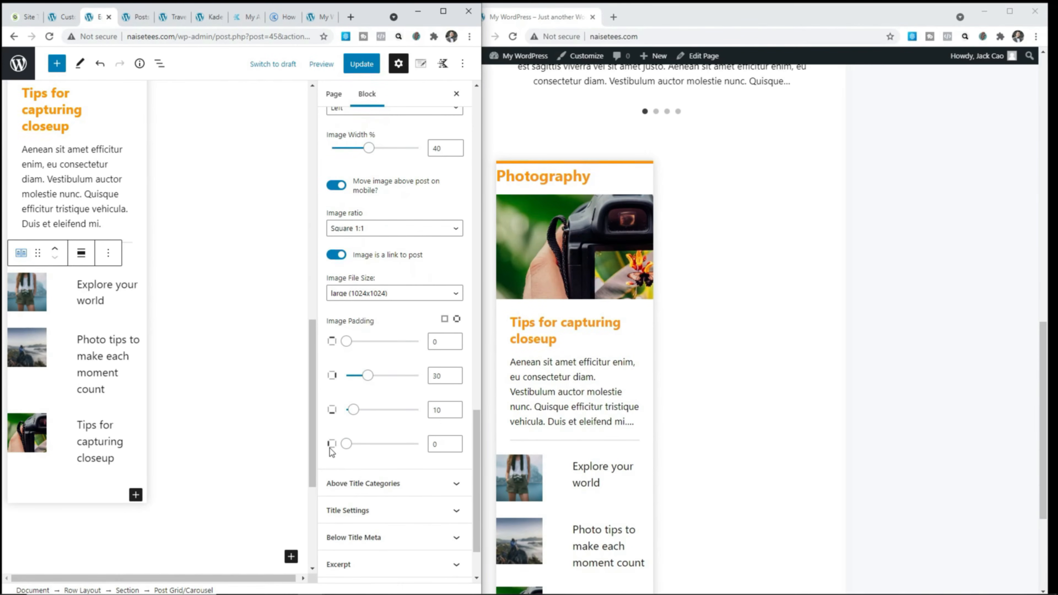
pyautogui.doubleClick(430, 444)
pyautogui.write('25')
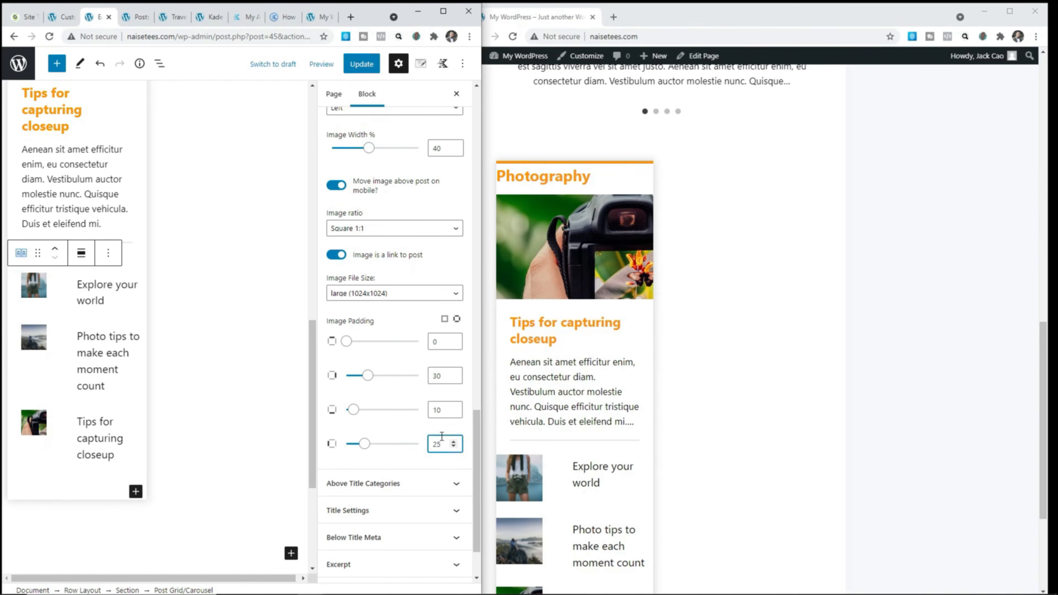
# - Update the page and reload the live homepage to check the compact grid's thumbnails
pyautogui.click(361, 64)
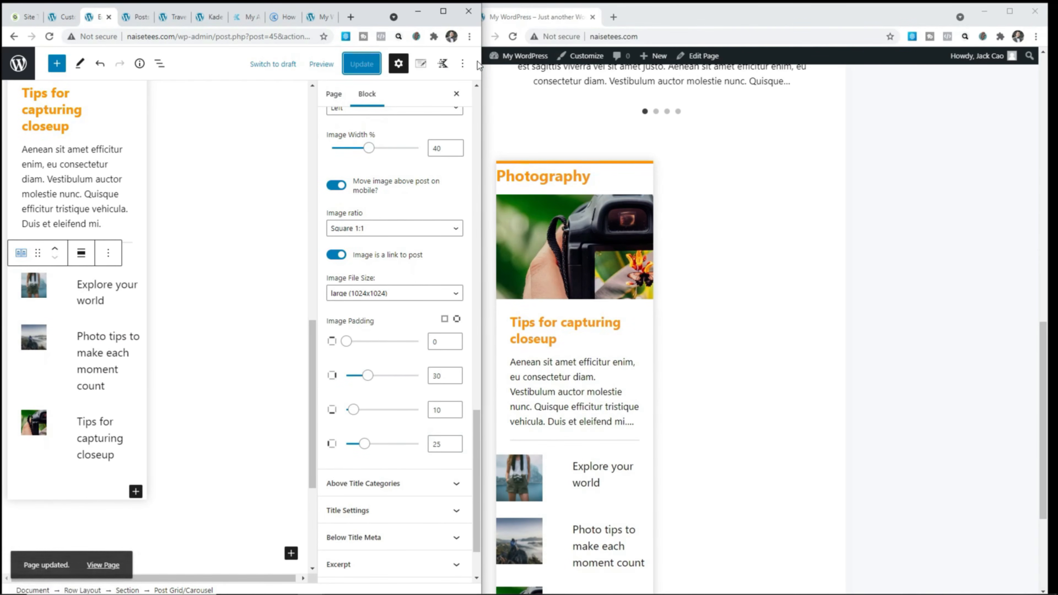
pyautogui.click(514, 36)
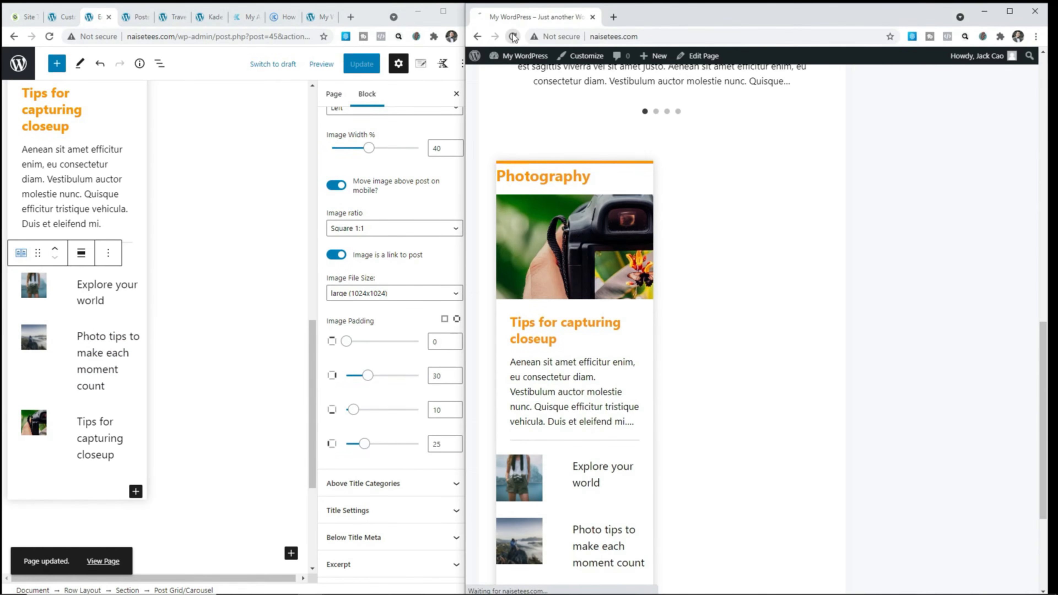
pyautogui.scroll(-4, 546, 294)
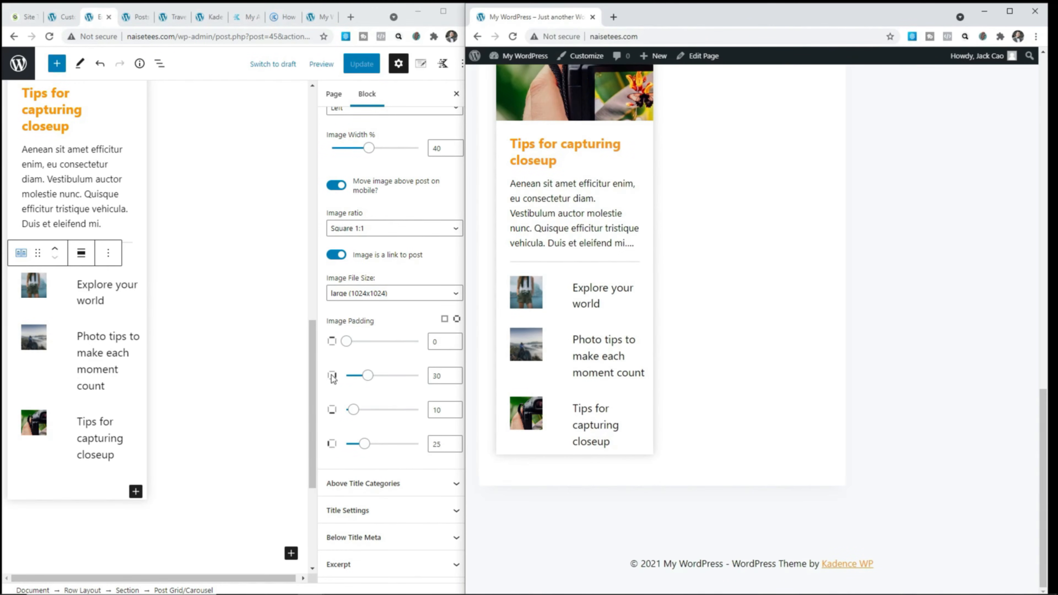
# - Set the compact grid's right image padding to 0, and update and check the live homepage
pyautogui.doubleClick(435, 375)
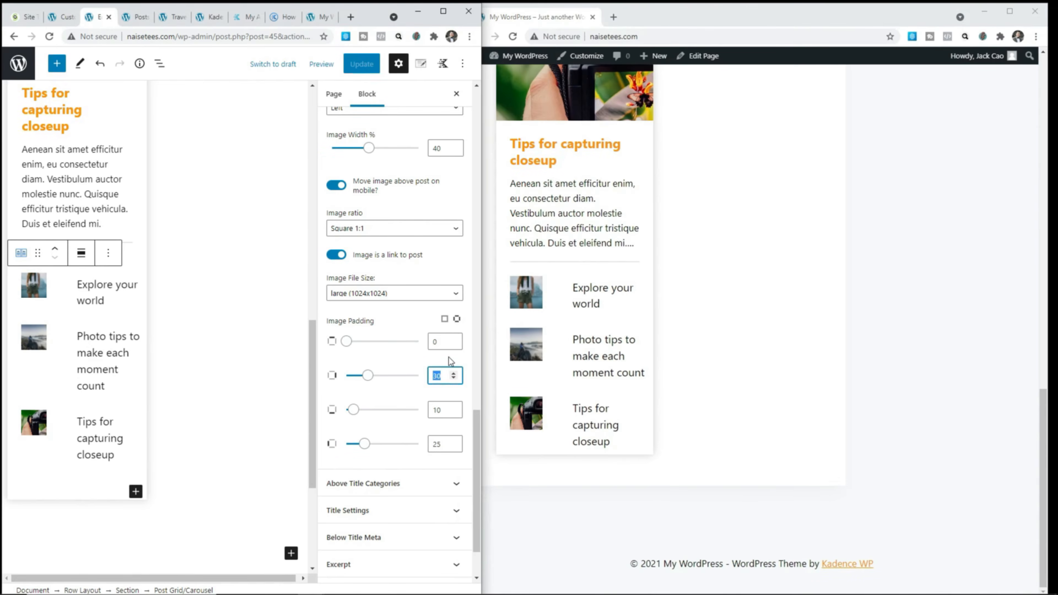
pyautogui.write('0')
pyautogui.click(362, 63)
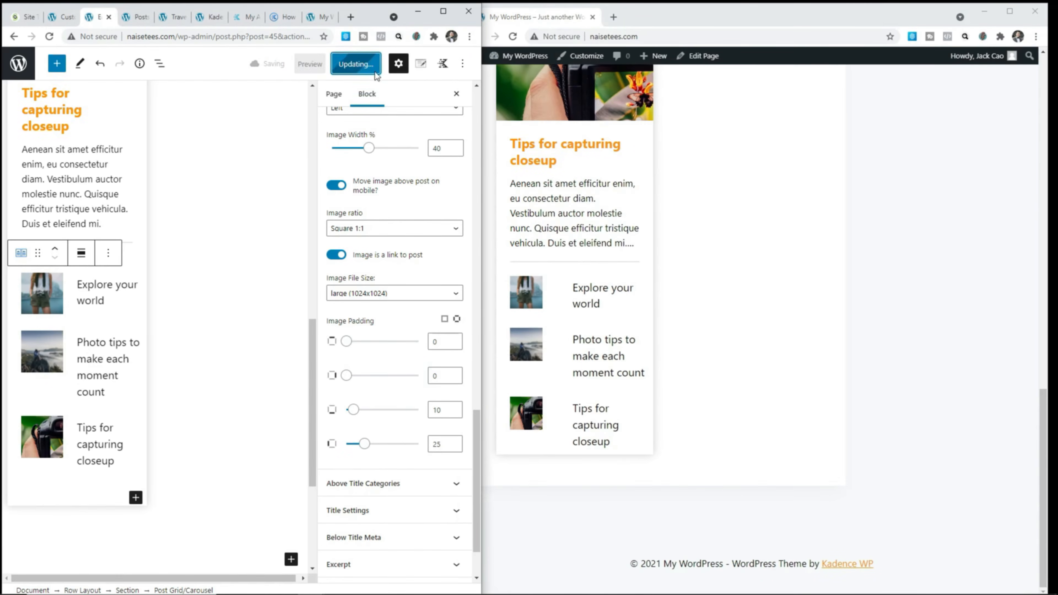
pyautogui.click(513, 37)
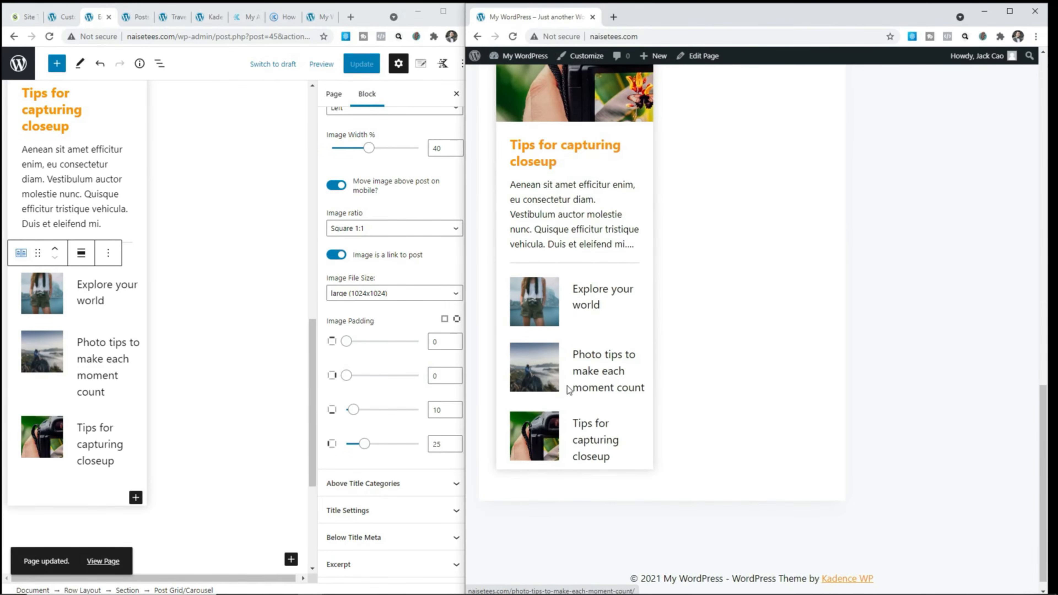
pyautogui.scroll(-1, 568, 389)
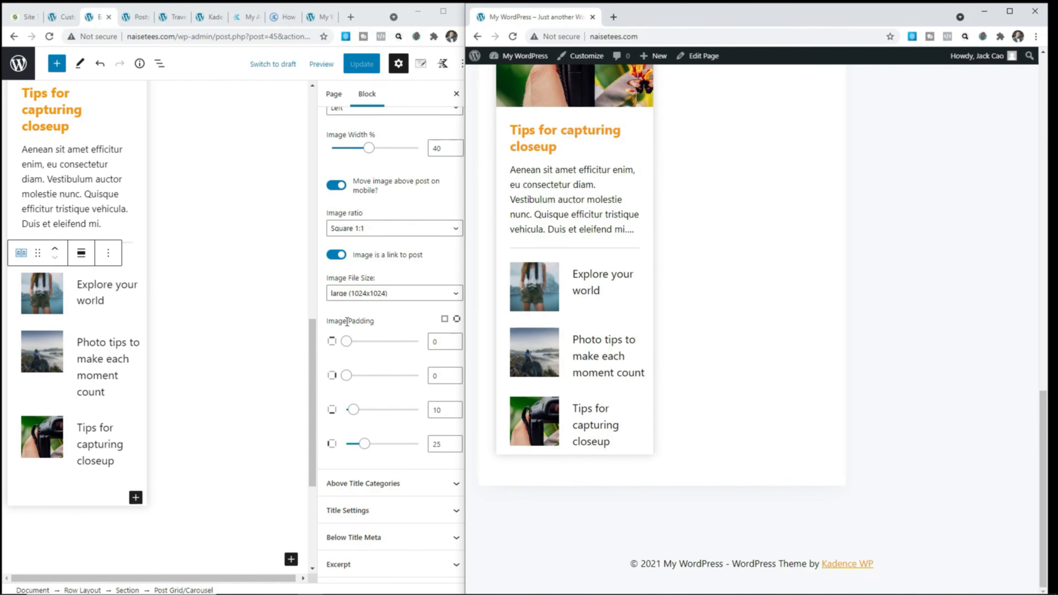
# - Set the compact grid's bottom image padding to 25, and update and reload the live homepage
pyautogui.moveTo(442, 410); pyautogui.dragTo(432, 410)
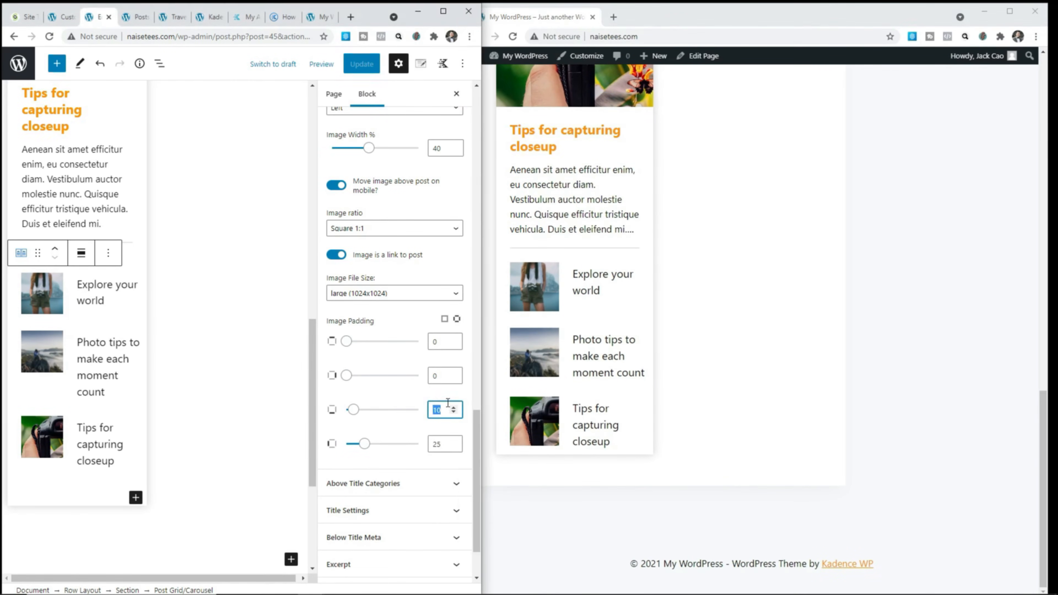
pyautogui.write('25')
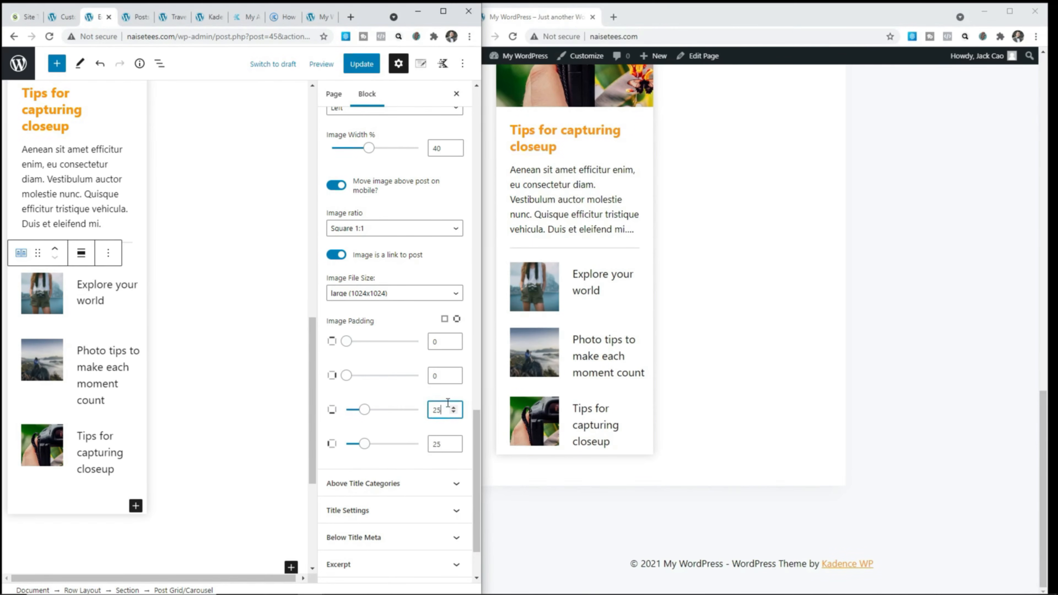
pyautogui.click(362, 69)
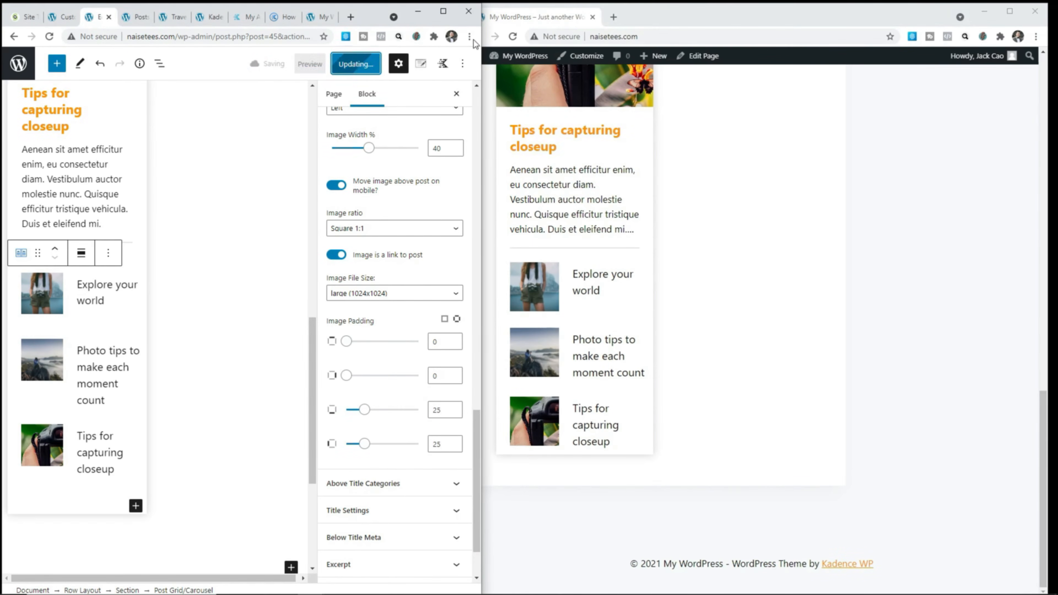
pyautogui.click(512, 37)
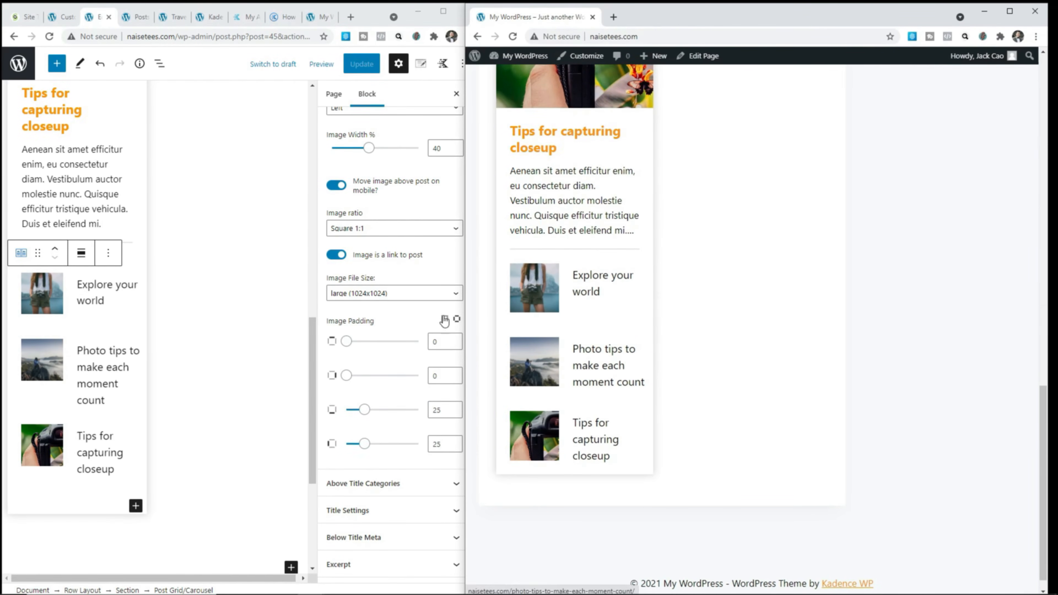
# - Set the compact grid's row gap to 5 in its layout settings, and update and reload the live homepage
pyautogui.scroll(1, 417, 324)
pyautogui.scroll(10, 417, 324)
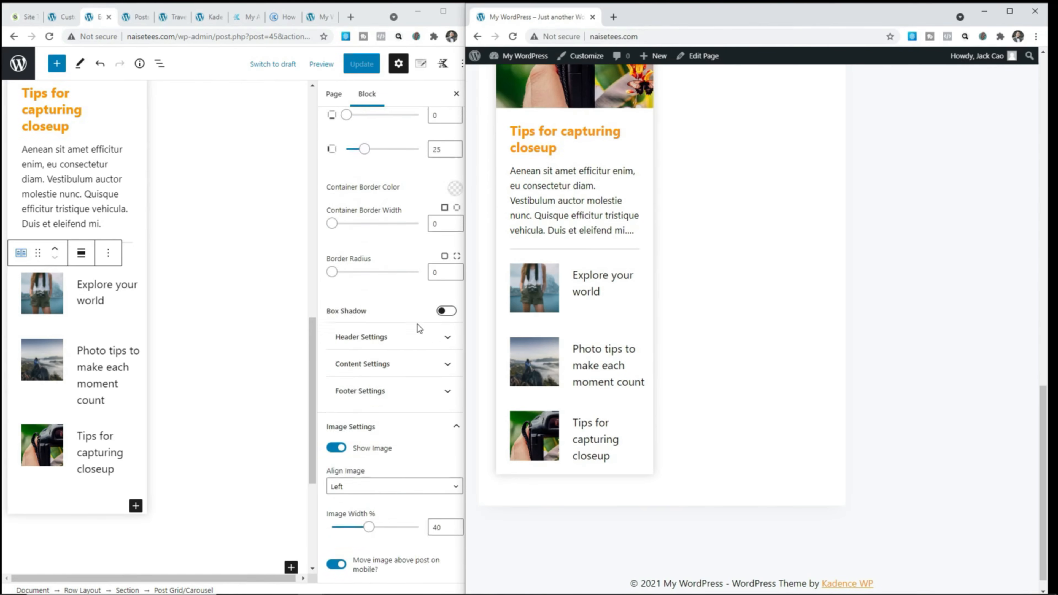
pyautogui.scroll(9, 417, 324)
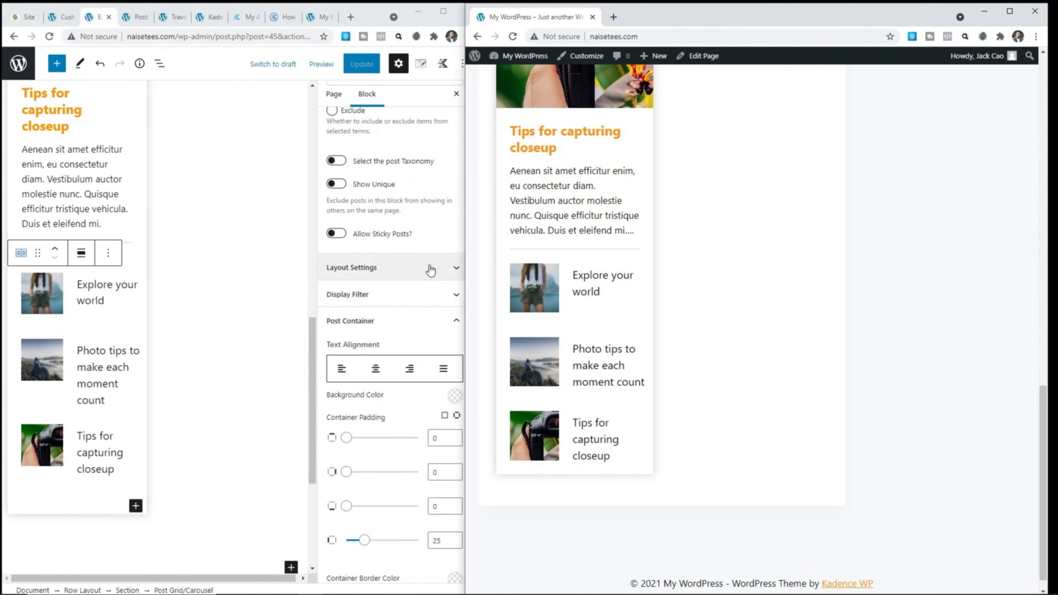
pyautogui.click(430, 269)
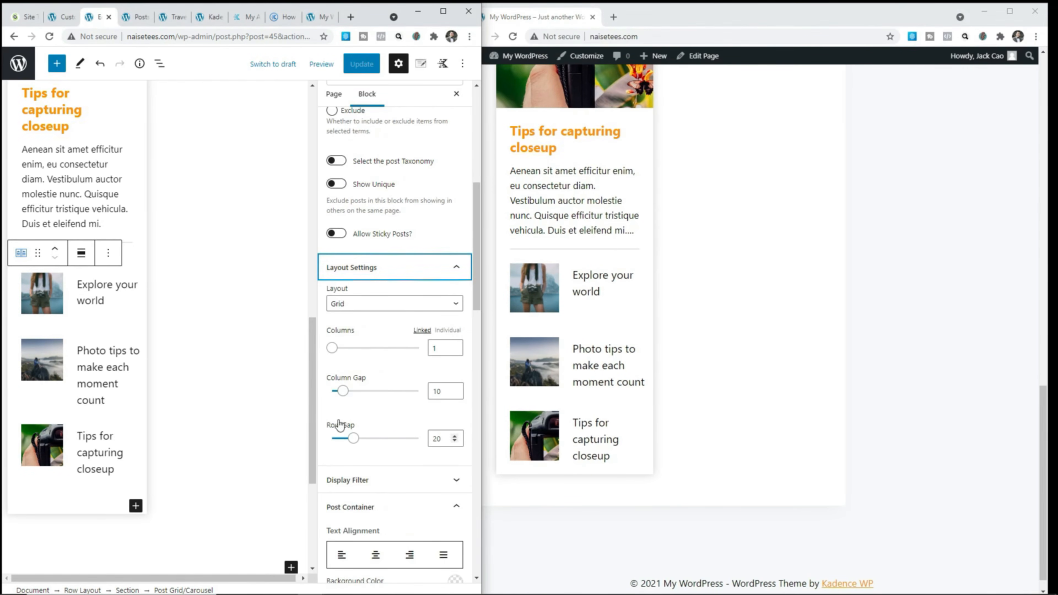
pyautogui.doubleClick(437, 434)
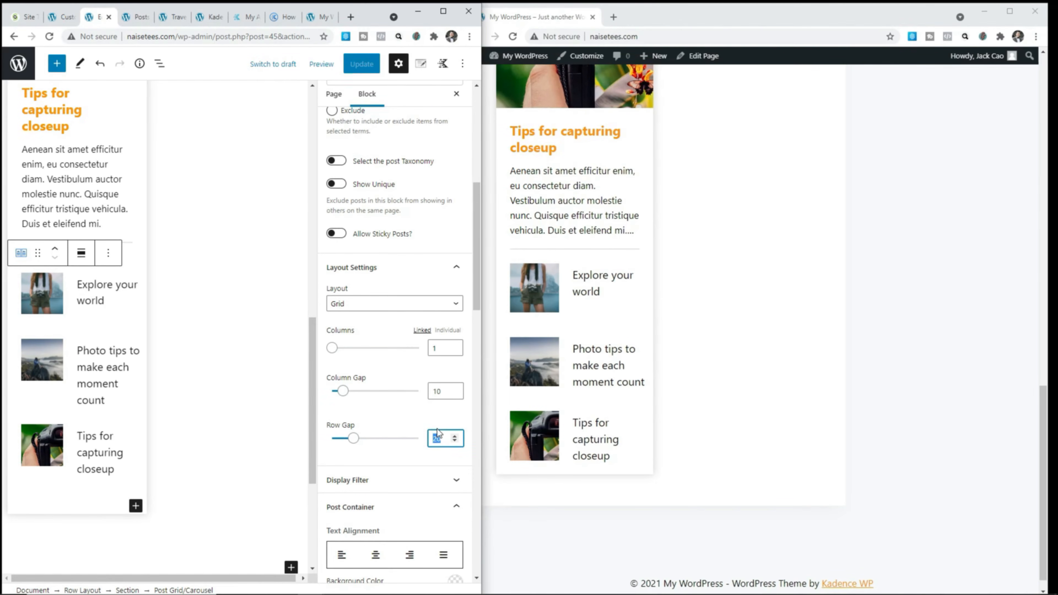
pyautogui.write('10')
pyautogui.press('BackSpace')
pyautogui.press('BackSpace')
pyautogui.write('5')
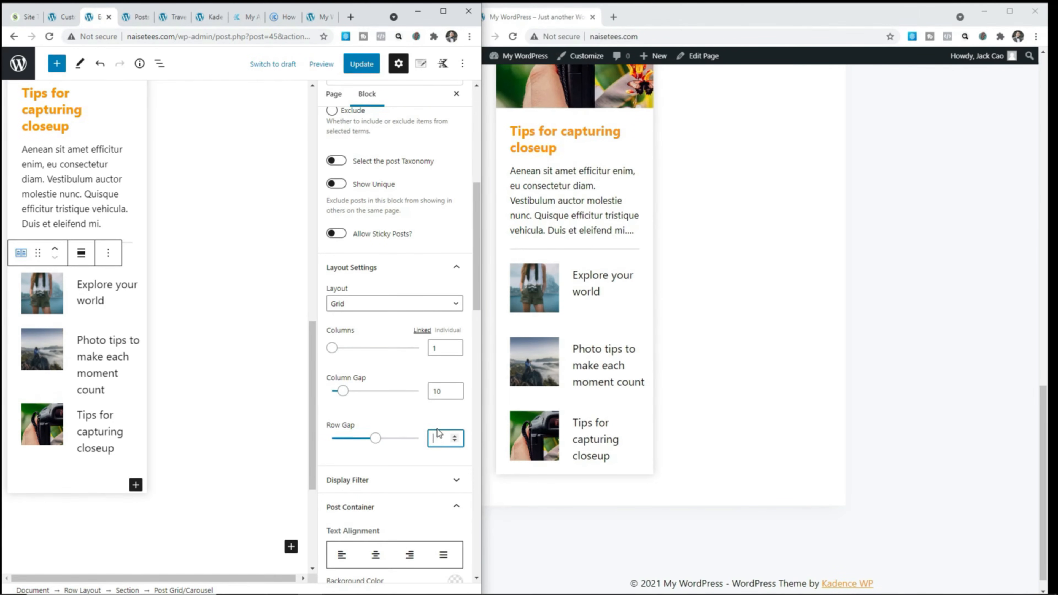
pyautogui.click(361, 63)
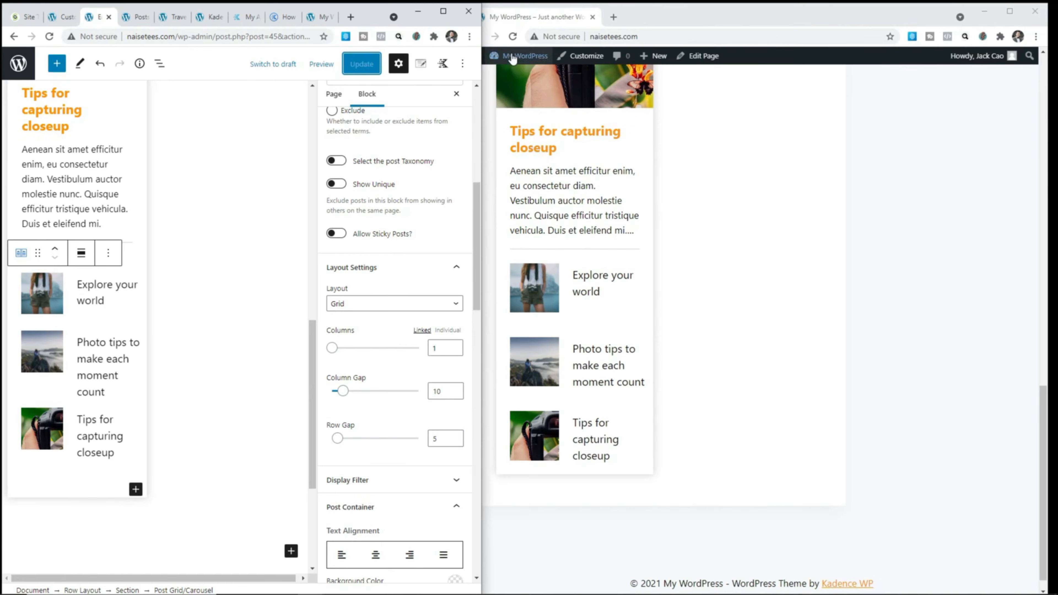
pyautogui.click(513, 36)
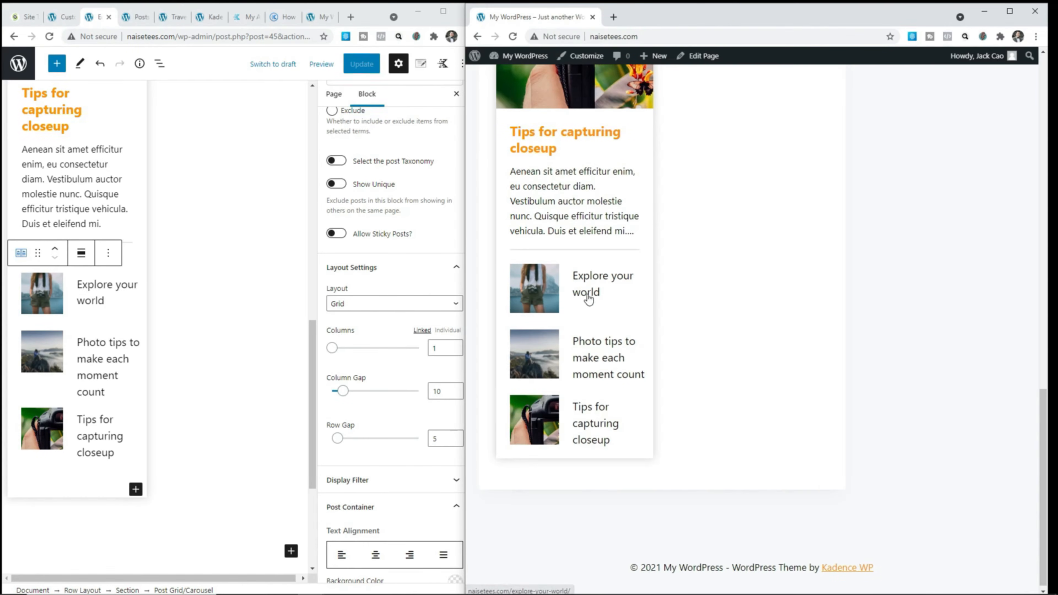
# - Show the date below the compact grid's post titles, and update and check the live homepage
pyautogui.scroll(-15, 394, 318)
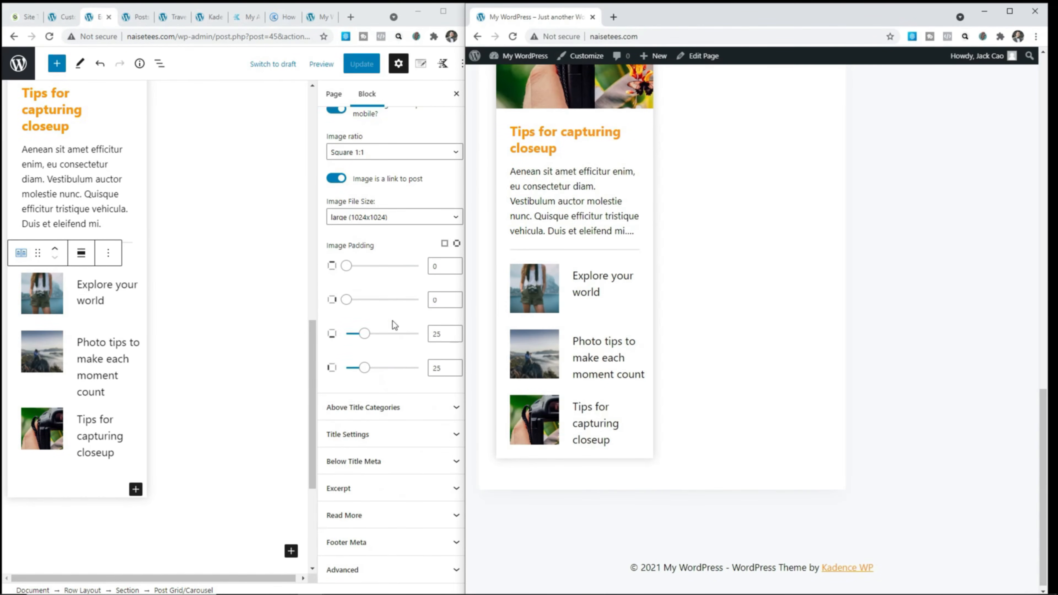
pyautogui.click(378, 461)
pyautogui.click(336, 270)
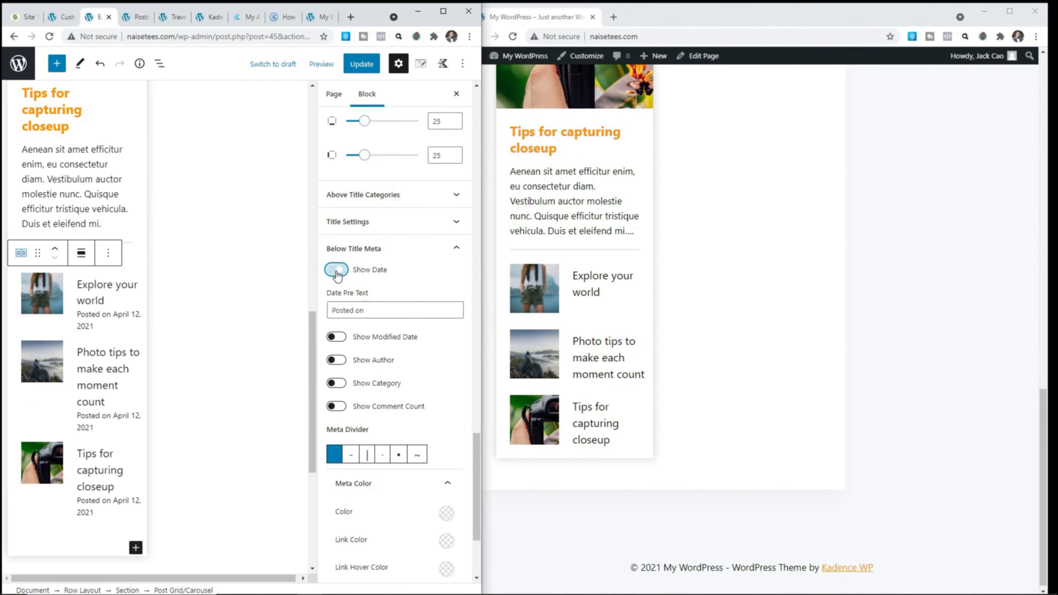
pyautogui.click(361, 64)
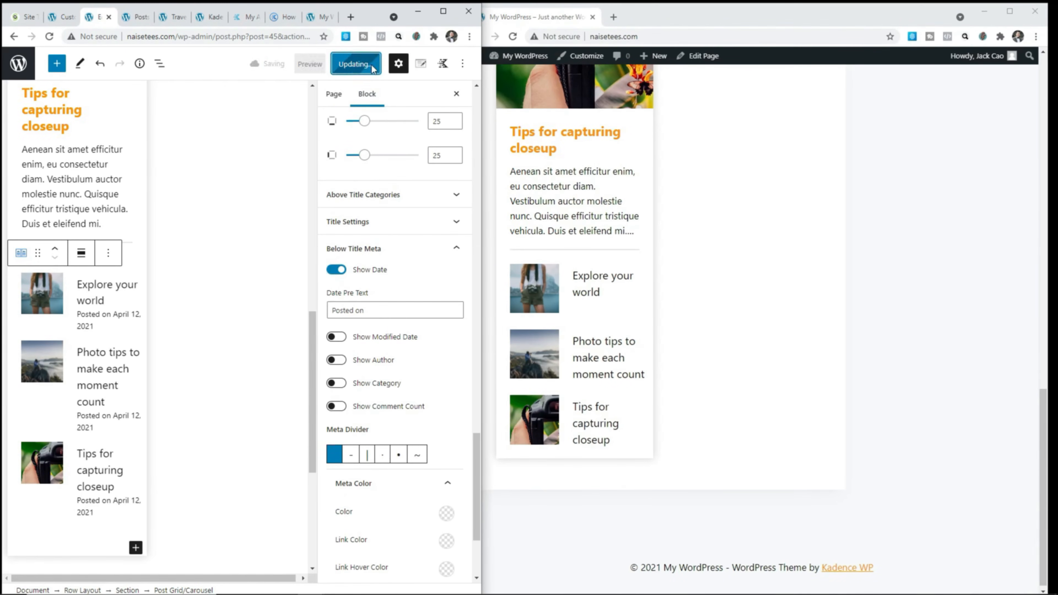
pyautogui.click(513, 37)
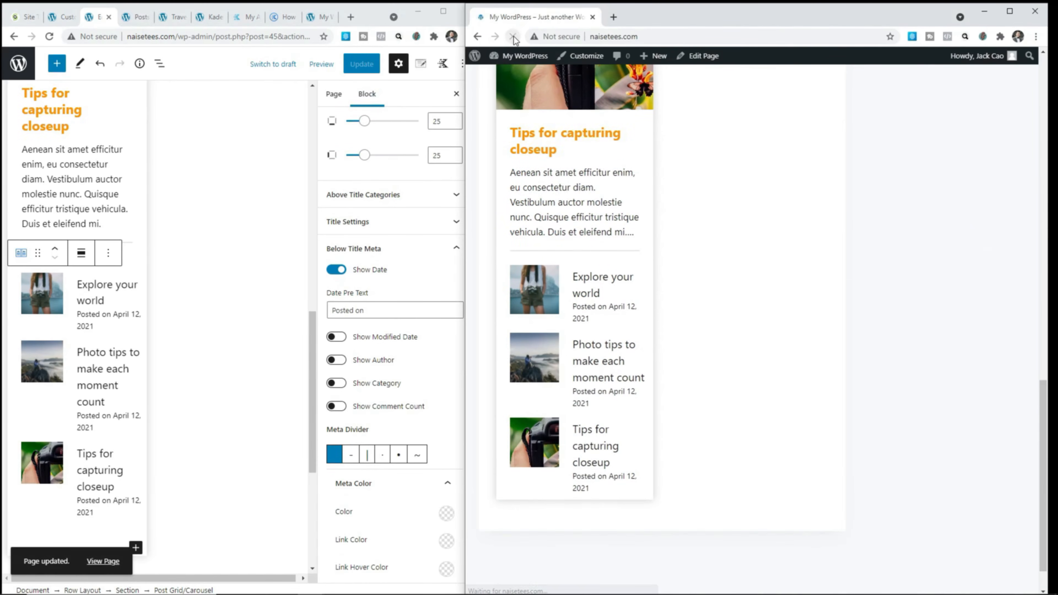
pyautogui.scroll(3, 634, 482)
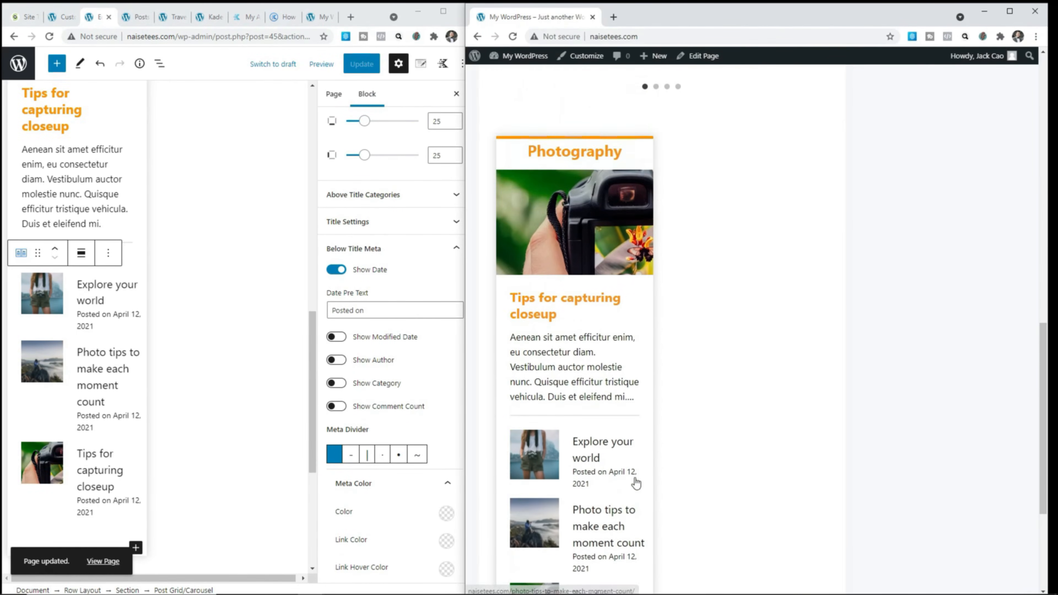
pyautogui.scroll(-3, 636, 481)
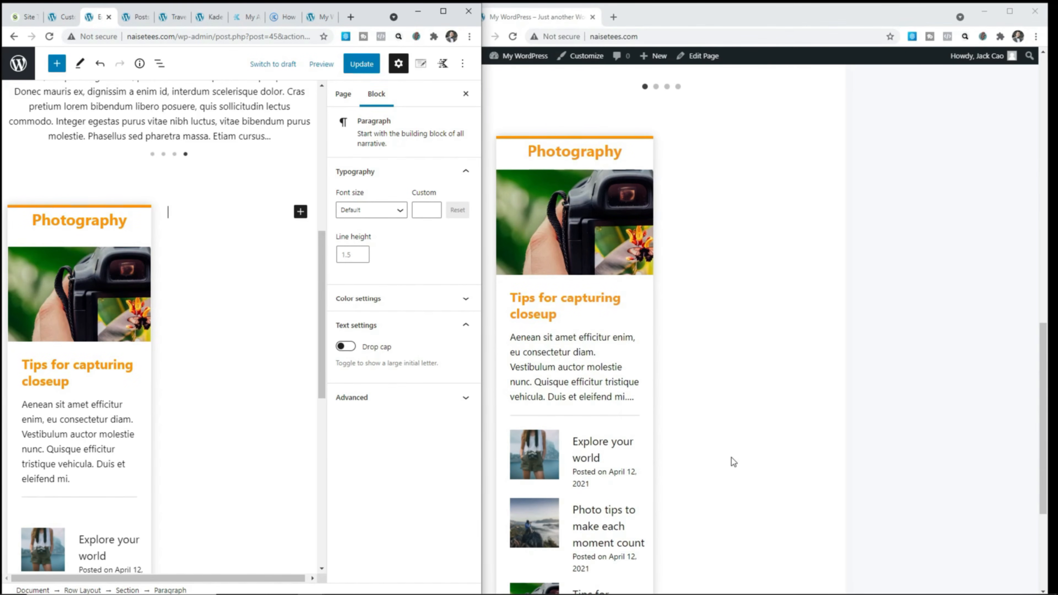
# - Copy the section styles of the Photography column
pyautogui.click(130, 589)
pyautogui.scroll(3, 154, 209)
pyautogui.click(96, 200)
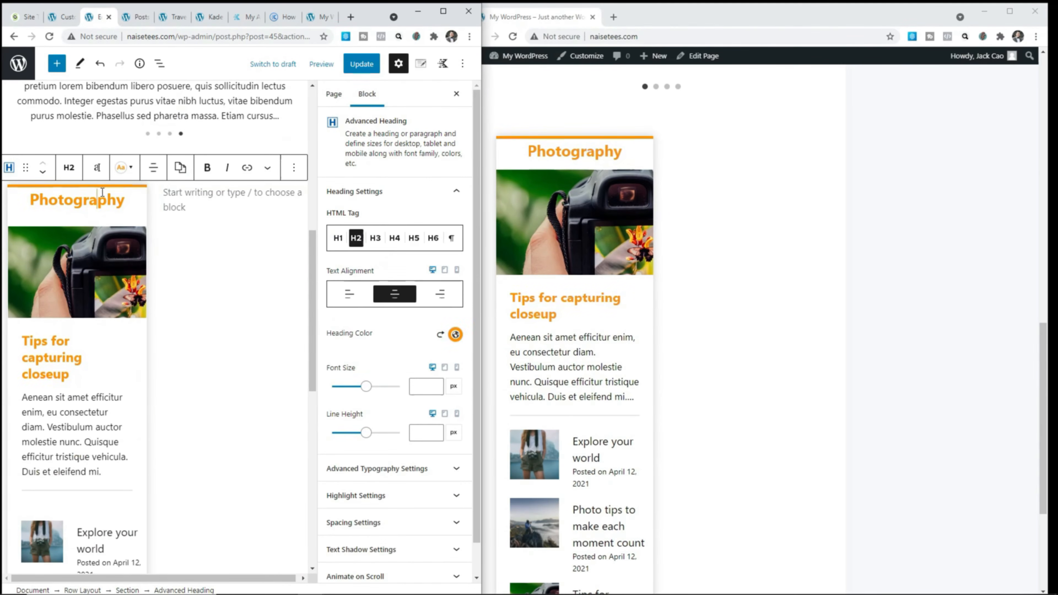
pyautogui.click(132, 590)
pyautogui.scroll(1, 73, 266)
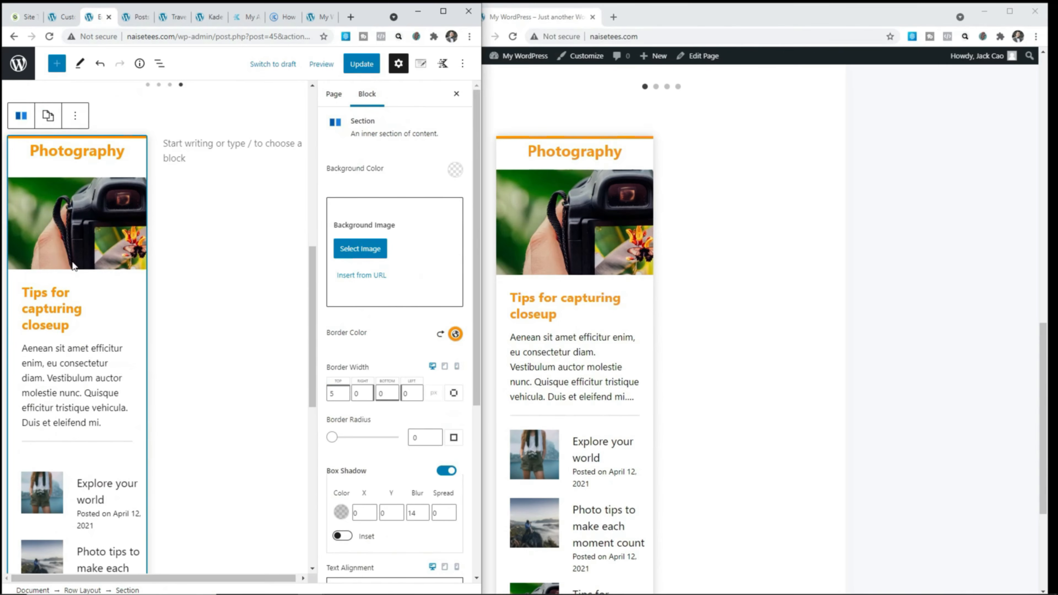
pyautogui.click(48, 117)
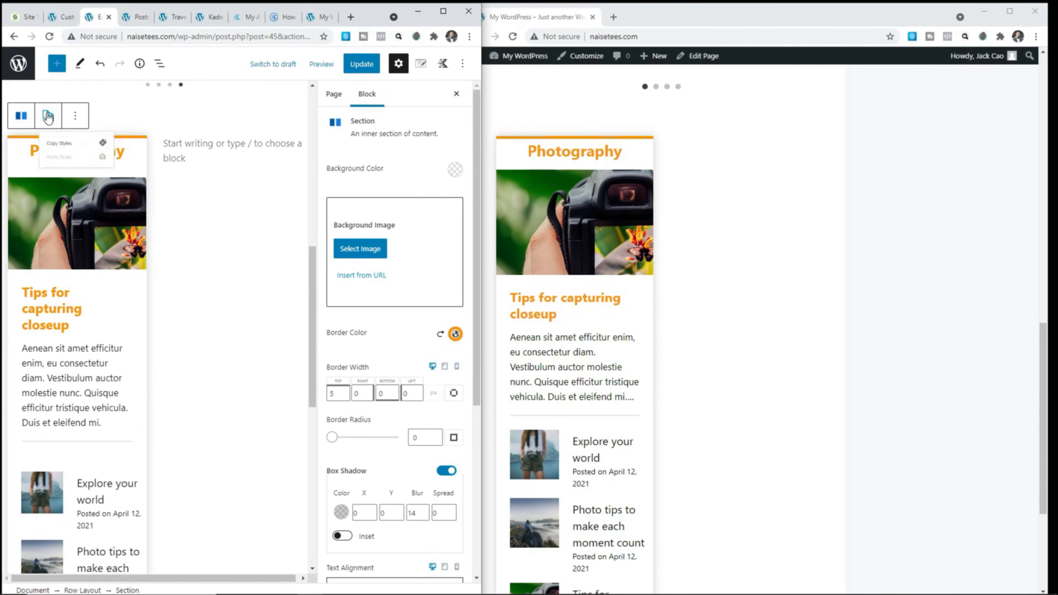
pyautogui.click(53, 152)
# - Paste the copied section styles onto the empty section beside the Photography column
pyautogui.click(181, 142)
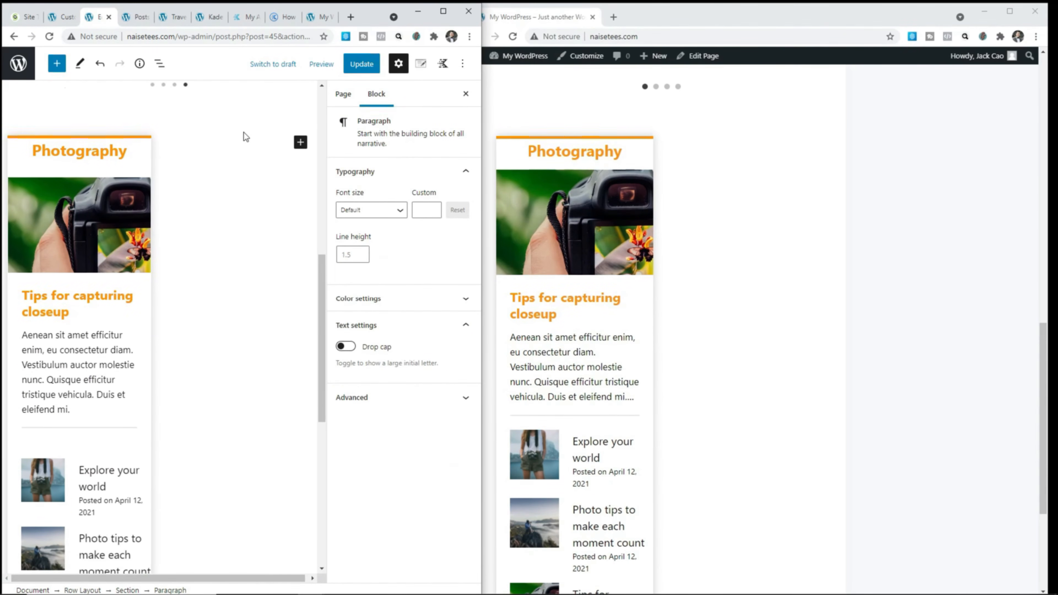
pyautogui.scroll(1, 161, 417)
pyautogui.click(128, 589)
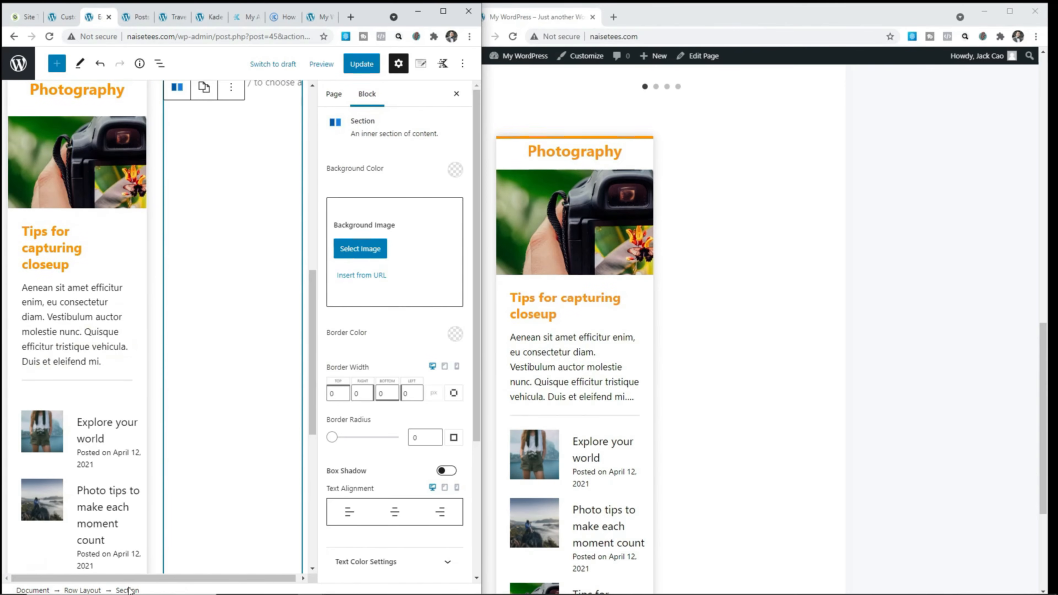
pyautogui.click(204, 87)
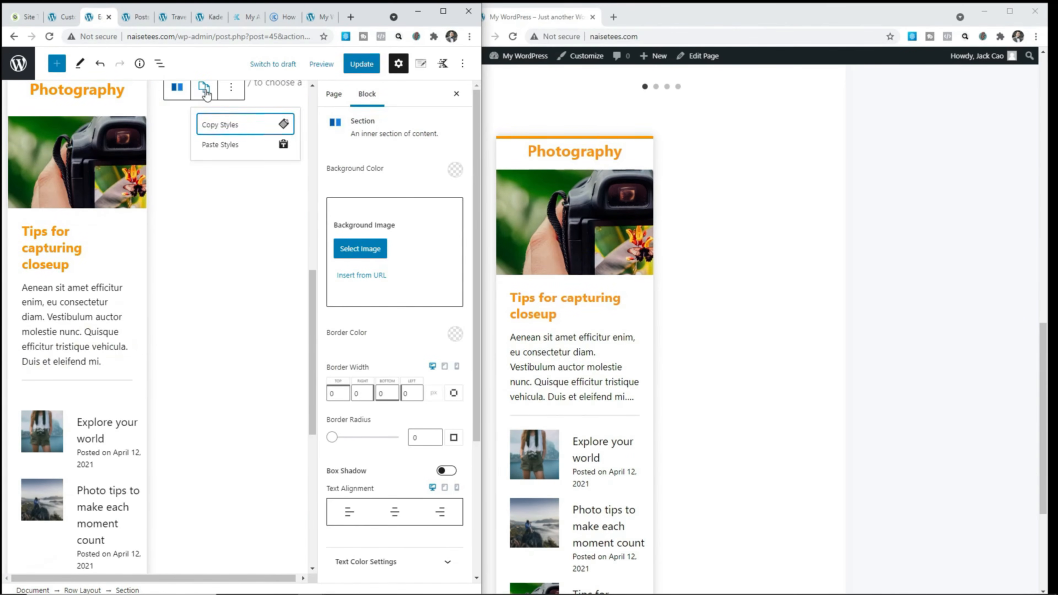
pyautogui.click(223, 142)
pyautogui.scroll(2, 244, 189)
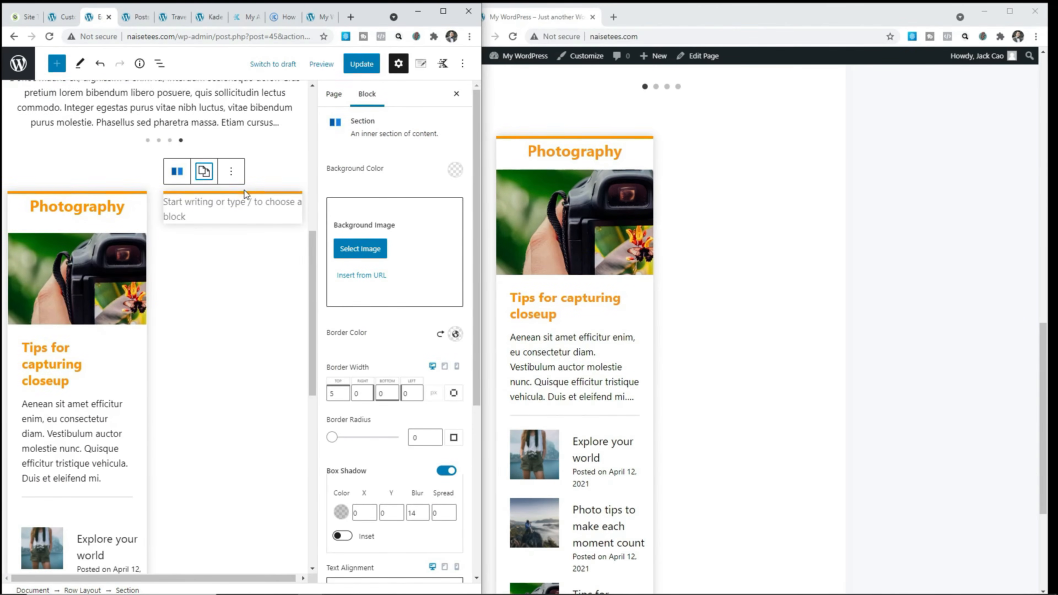
# - Copy the Photography heading block and paste it into the neighbouring styled section
pyautogui.click(111, 208)
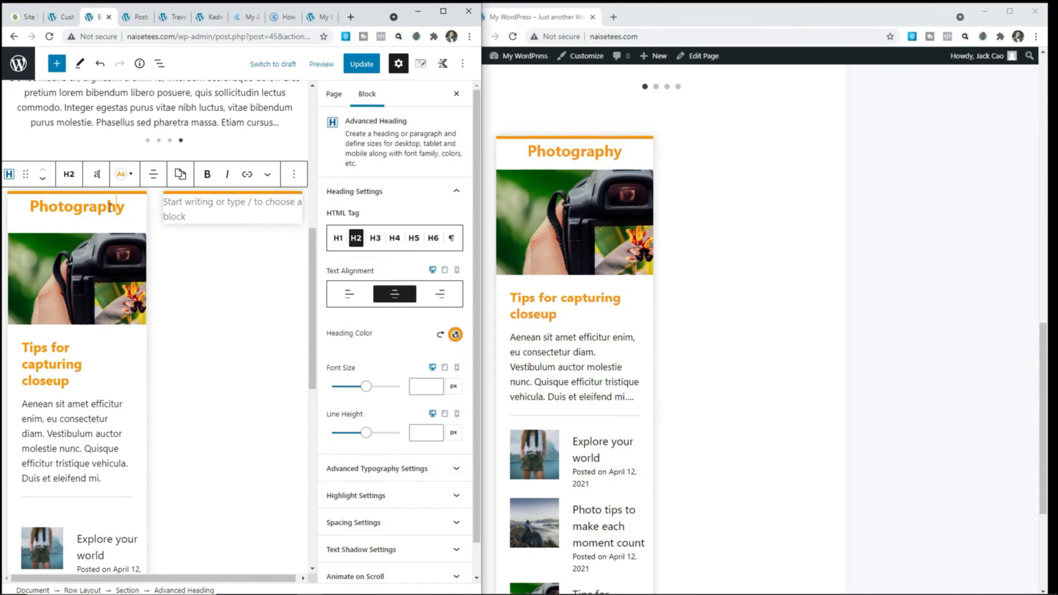
pyautogui.click(294, 174)
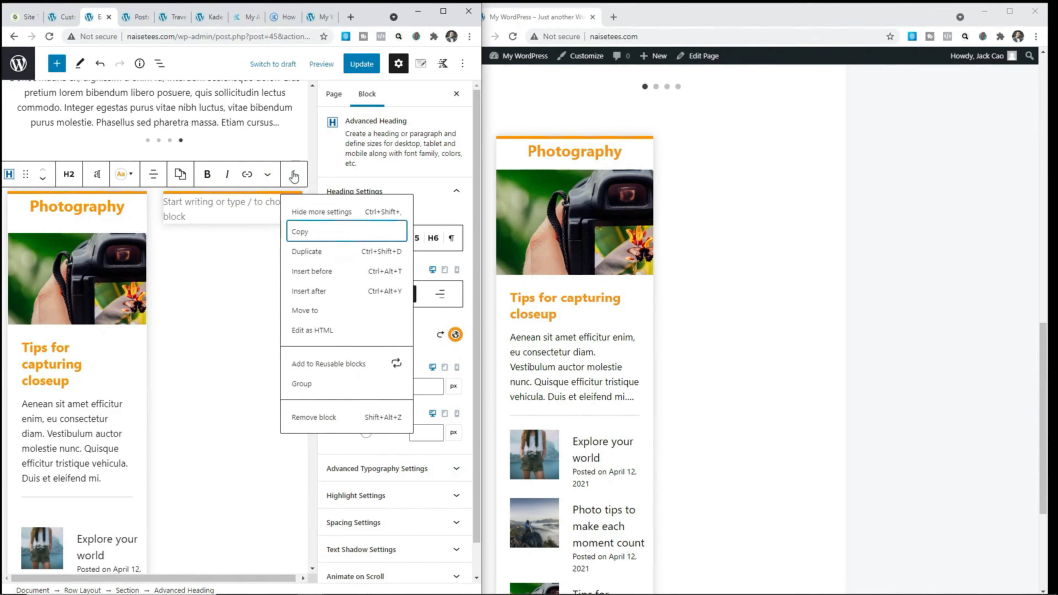
pyautogui.click(305, 231)
pyautogui.click(234, 201)
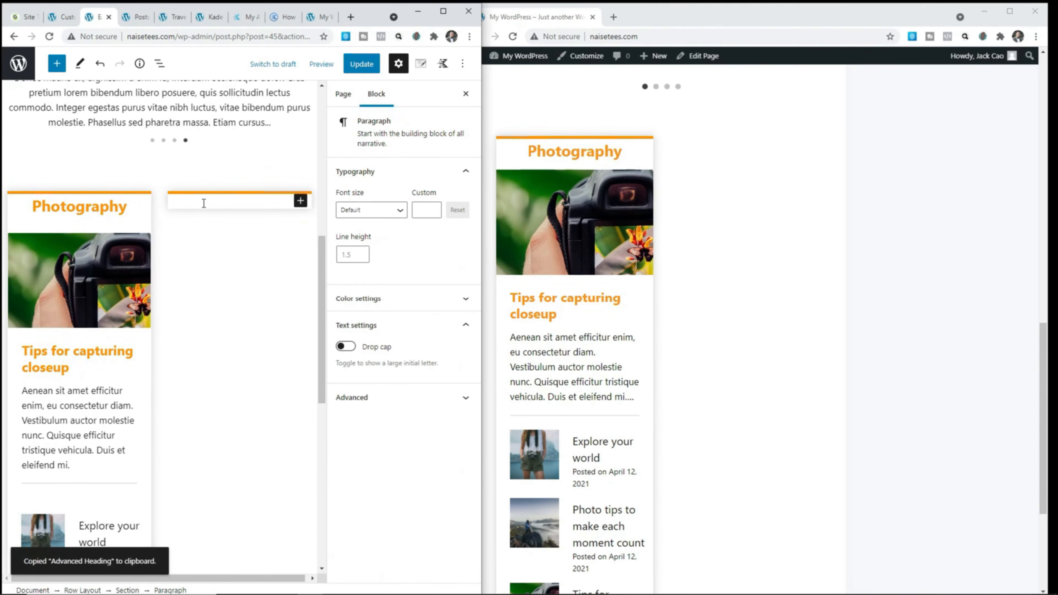
pyautogui.rightClick(260, 201)
pyautogui.click(298, 286)
# - Copy the featured post grid with the large image and paste it below the heading in the neighbouring section
pyautogui.click(117, 251)
pyautogui.click(108, 213)
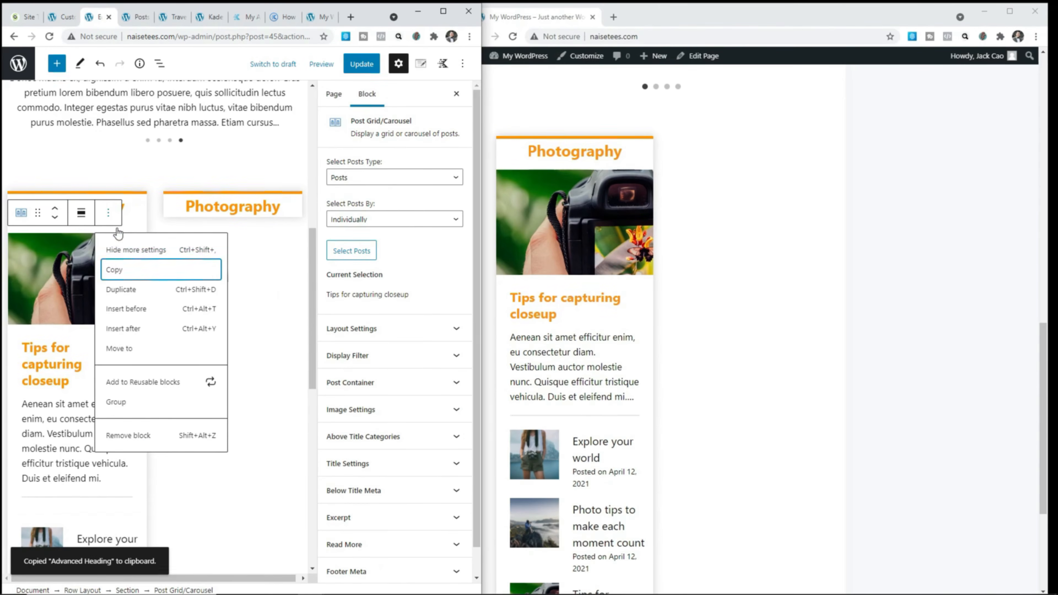
pyautogui.click(126, 269)
pyautogui.click(279, 208)
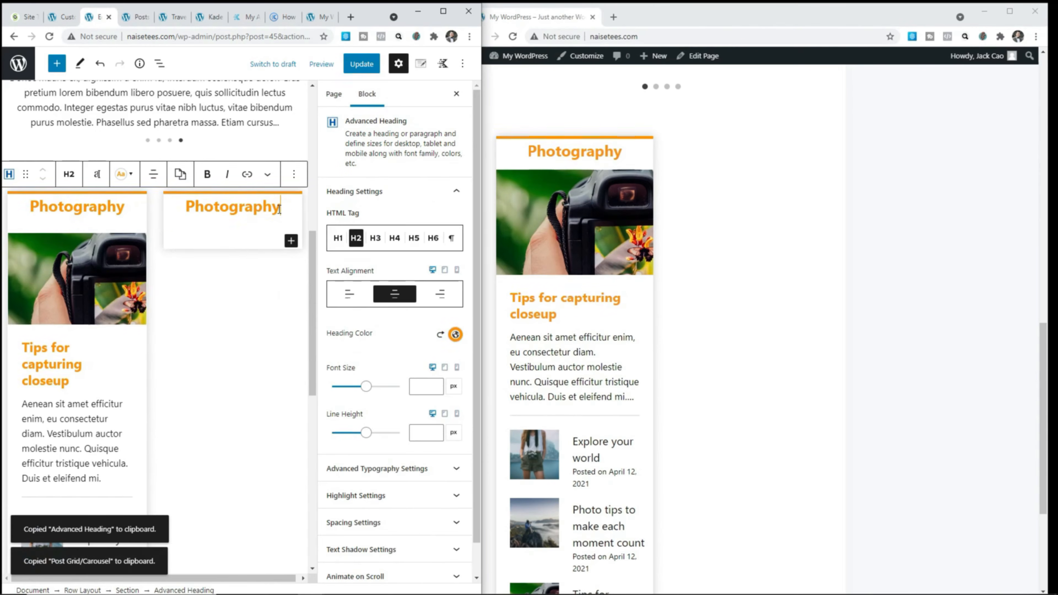
pyautogui.click(259, 236)
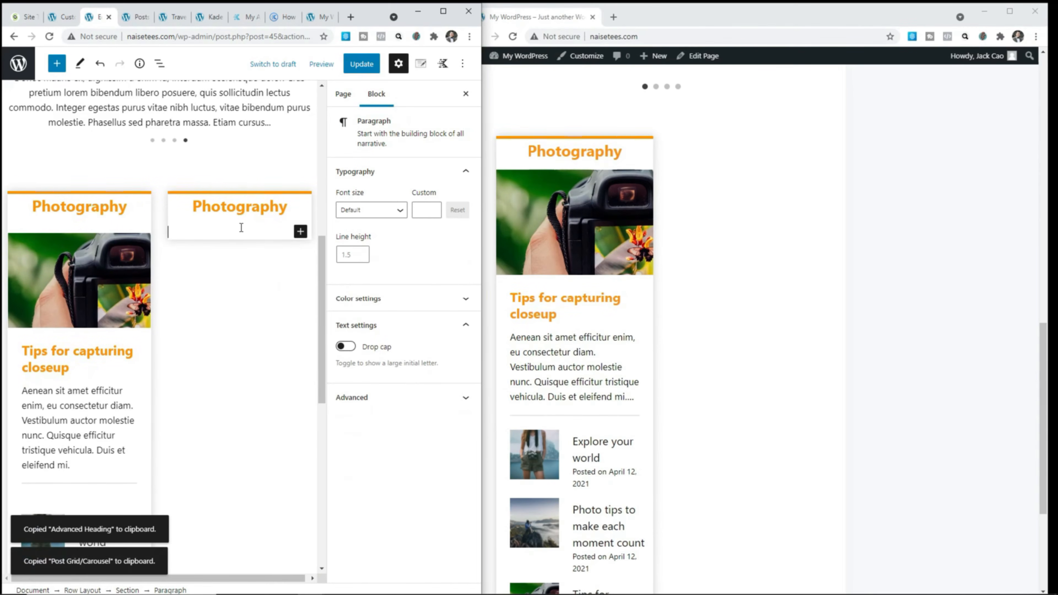
pyautogui.rightClick(244, 230)
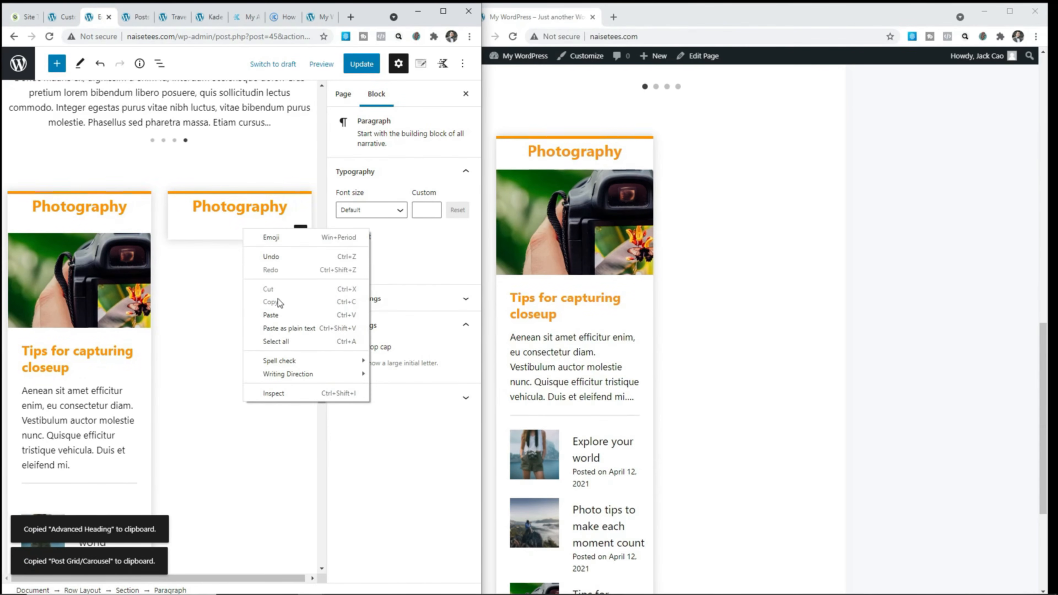
pyautogui.click(276, 315)
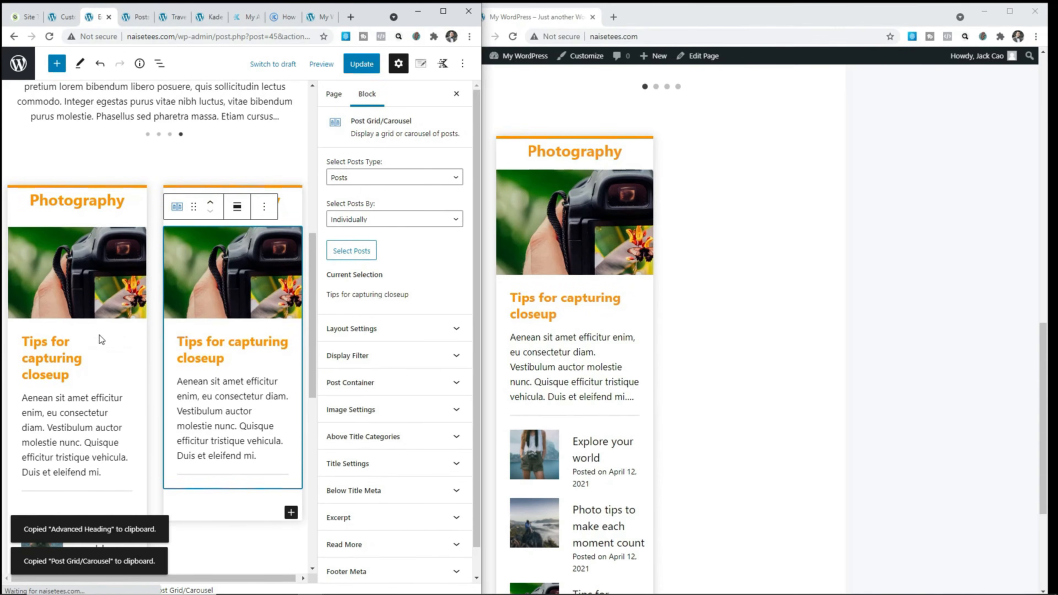
# - Copy the compact three-post grid of the Photography column and paste it below the featured post in the neighbouring section
pyautogui.scroll(-5, 98, 335)
pyautogui.click(91, 296)
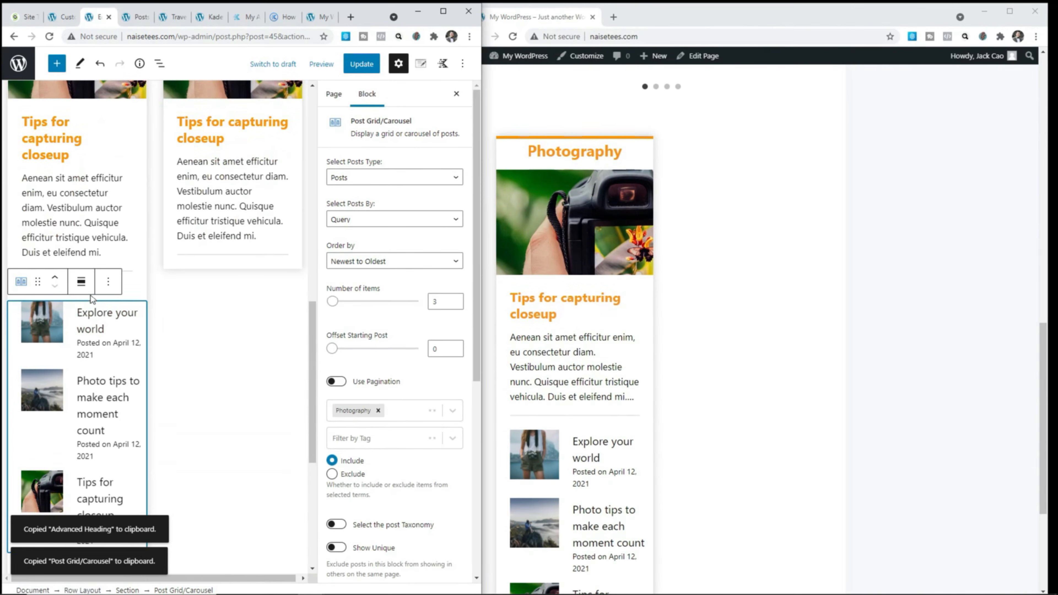
pyautogui.click(108, 281)
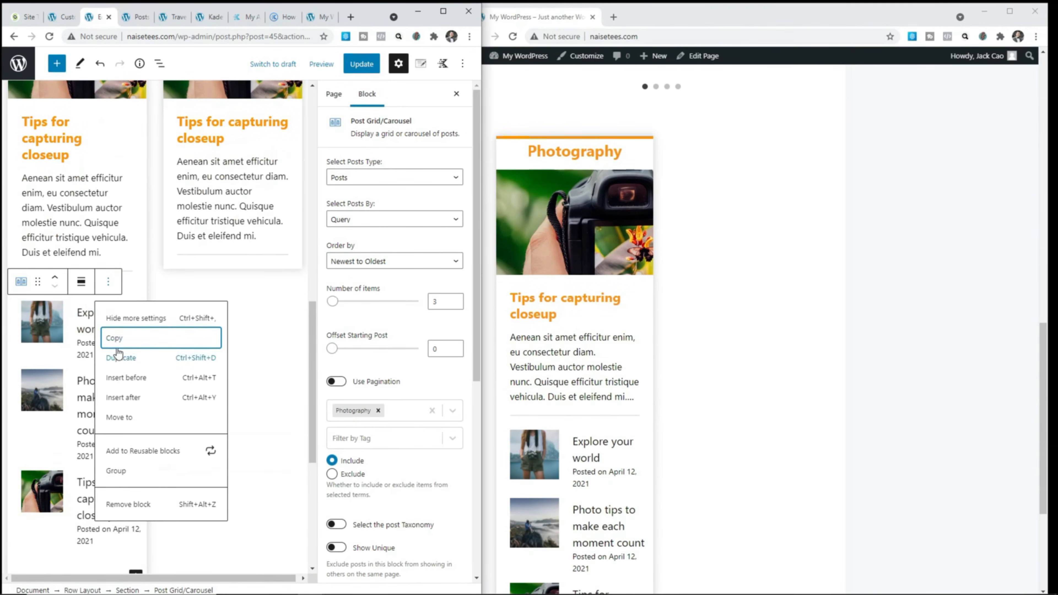
pyautogui.click(116, 339)
pyautogui.click(276, 253)
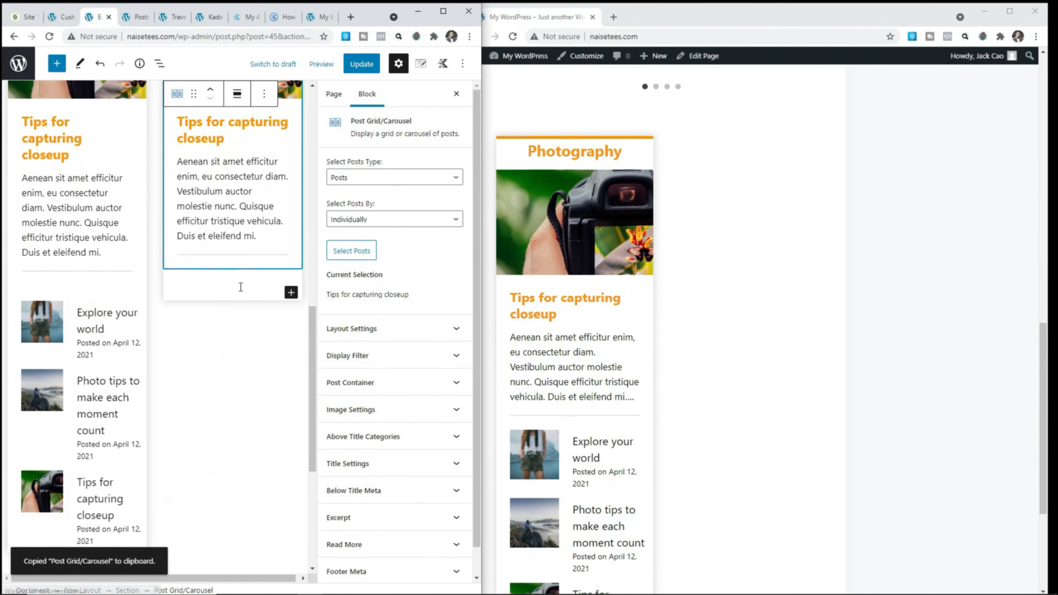
pyautogui.click(229, 287)
pyautogui.rightClick(248, 292)
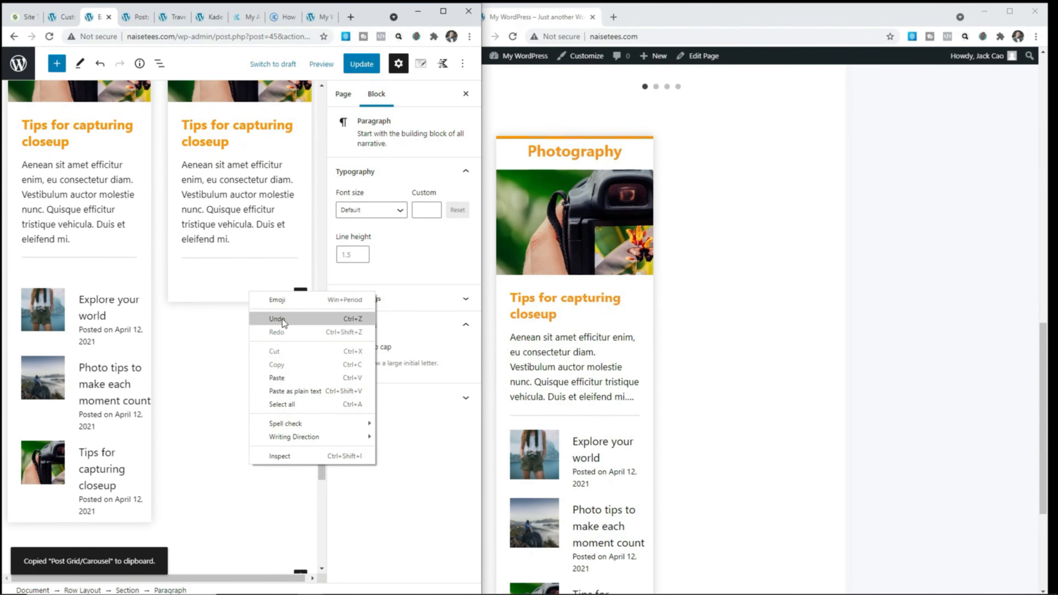
pyautogui.click(278, 377)
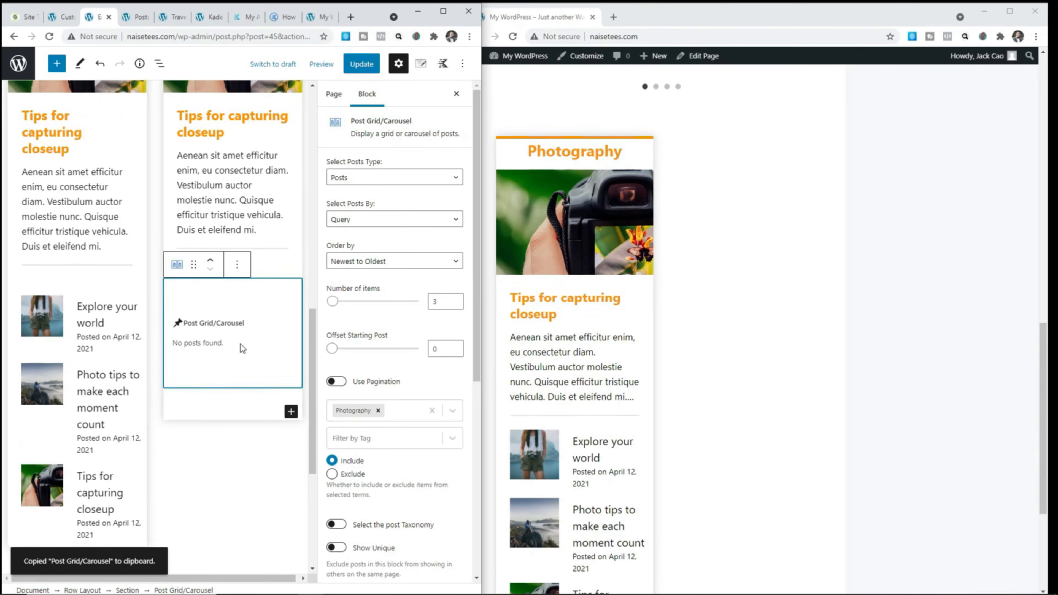
# - Change the second column's heading text to Travel
pyautogui.scroll(3, 241, 352)
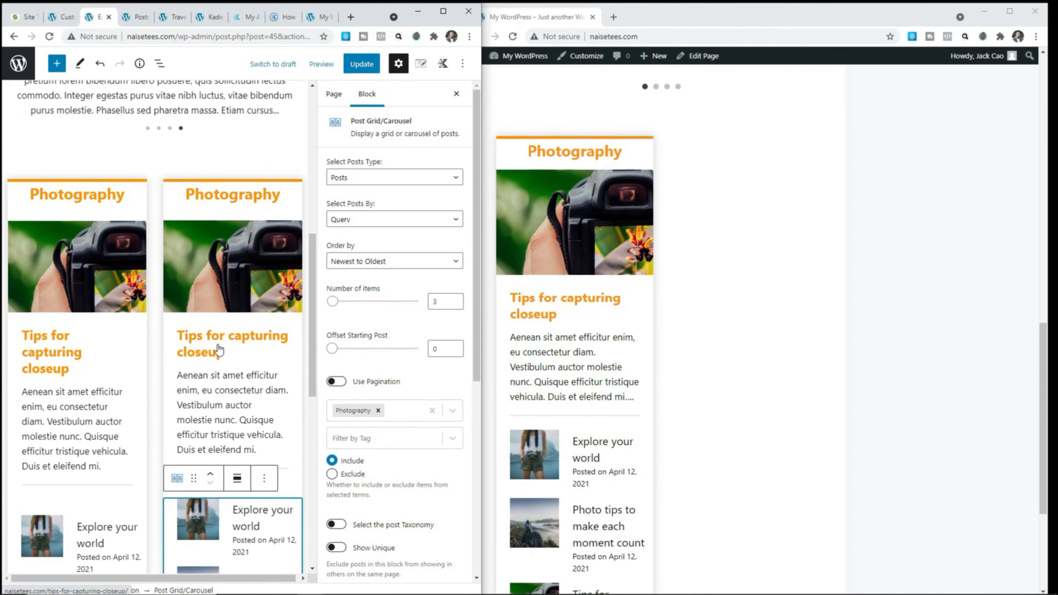
pyautogui.doubleClick(230, 197)
pyautogui.write('Travel')
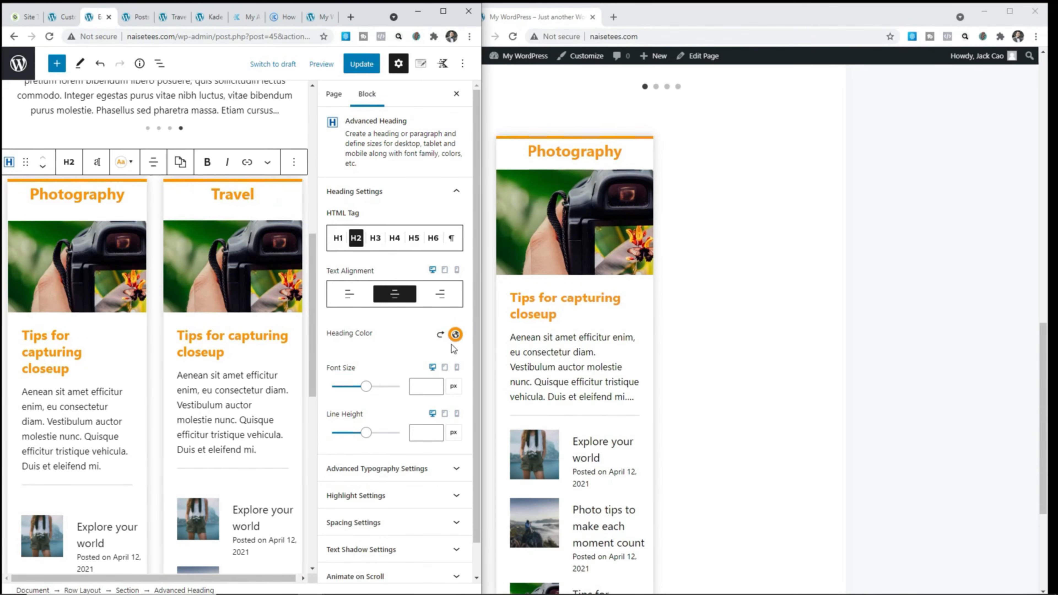
# - Set the Travel heading's colour to blue 0072FF and copy its hex code
pyautogui.click(455, 335)
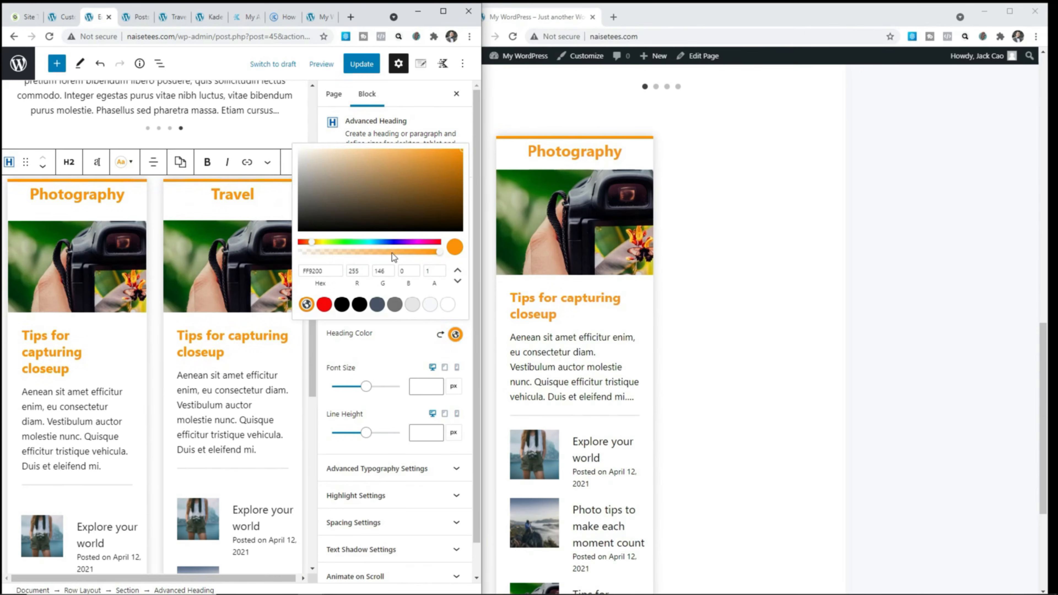
pyautogui.moveTo(376, 243); pyautogui.dragTo(382, 242)
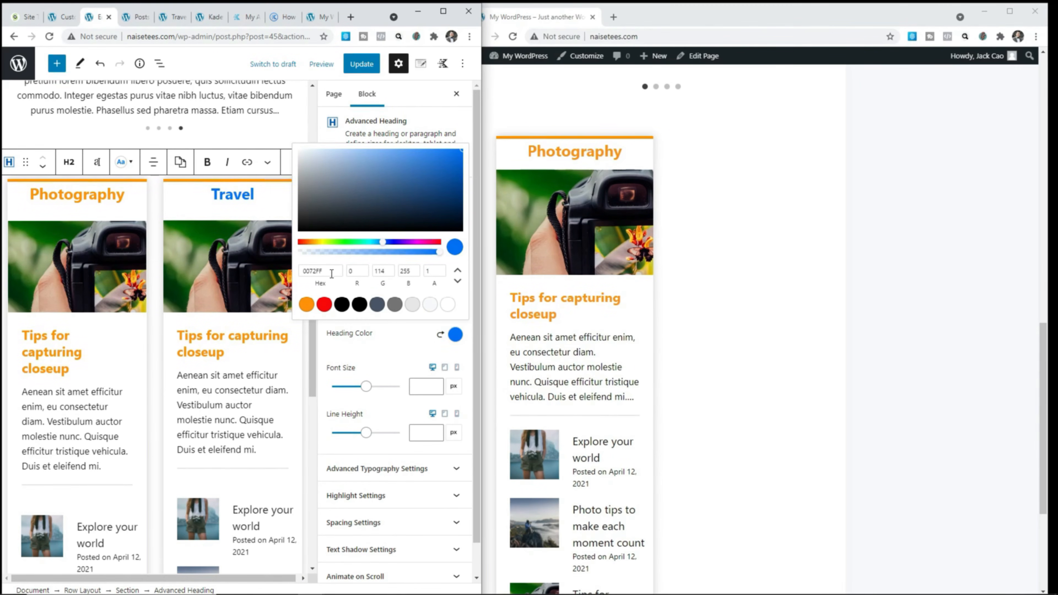
pyautogui.moveTo(332, 271); pyautogui.dragTo(304, 271)
pyautogui.click(272, 184)
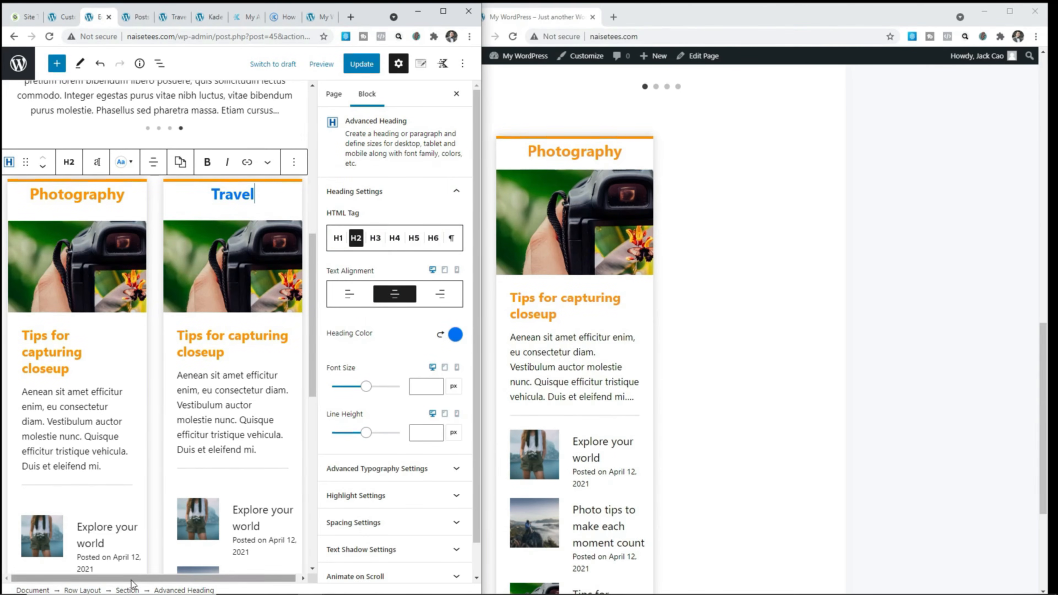
# - Set the border colour of the Travel section to 0072FF
pyautogui.click(128, 590)
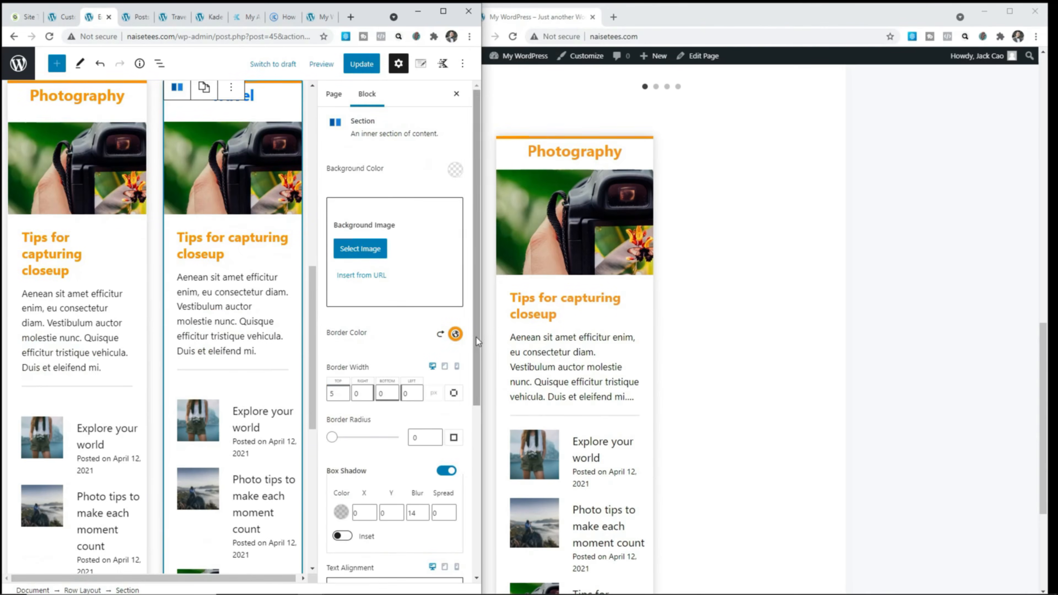
pyautogui.click(455, 334)
pyautogui.moveTo(329, 271); pyautogui.dragTo(303, 272)
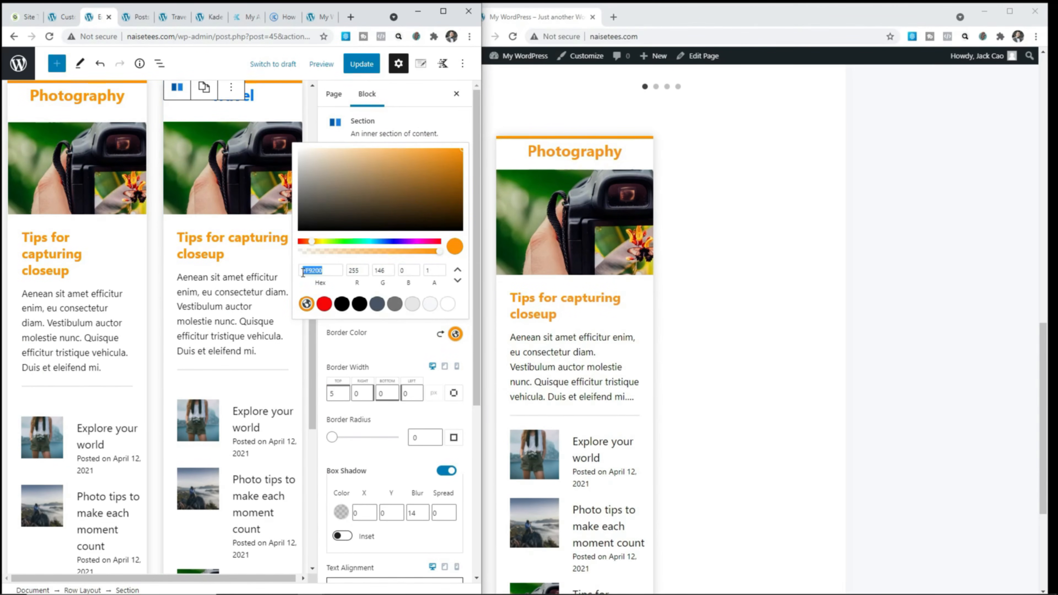
pyautogui.hotkey('ctrl', 'v')
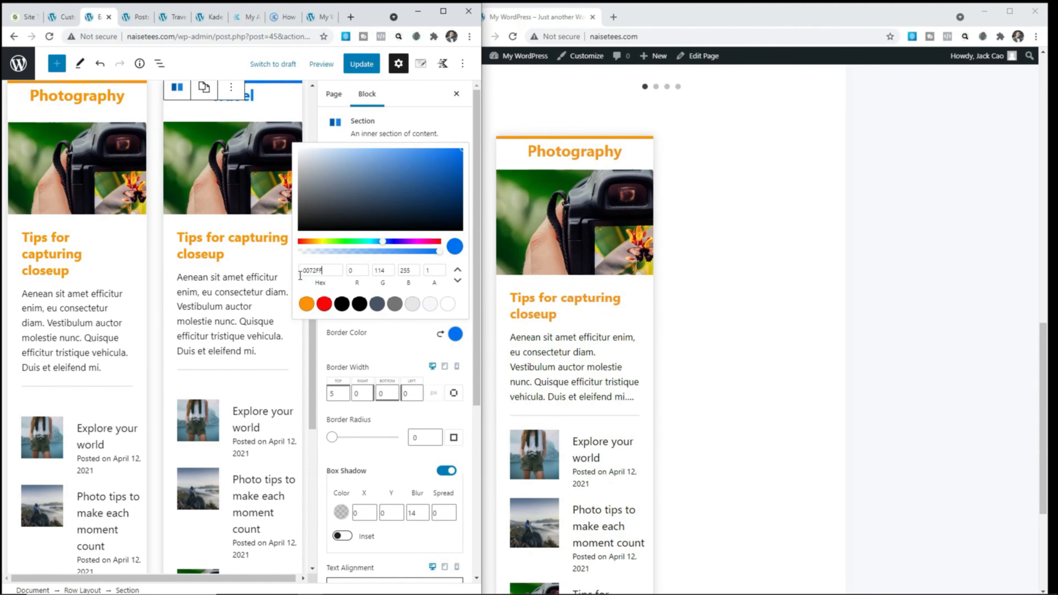
pyautogui.click(367, 341)
pyautogui.scroll(4, 209, 250)
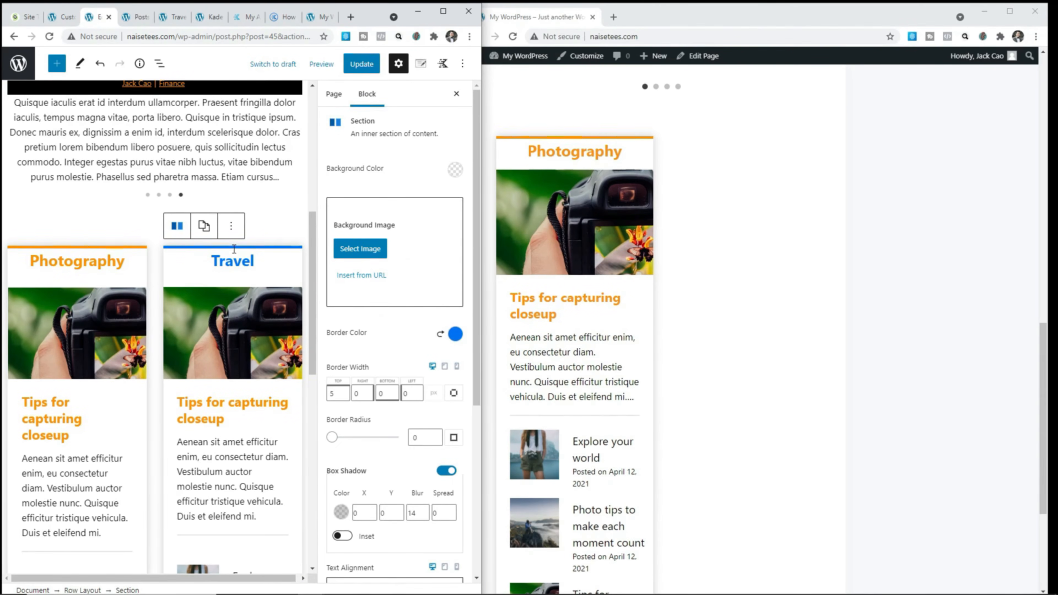
# - Set the title colour of the Travel column's featured post grid to 0072FF
pyautogui.click(240, 386)
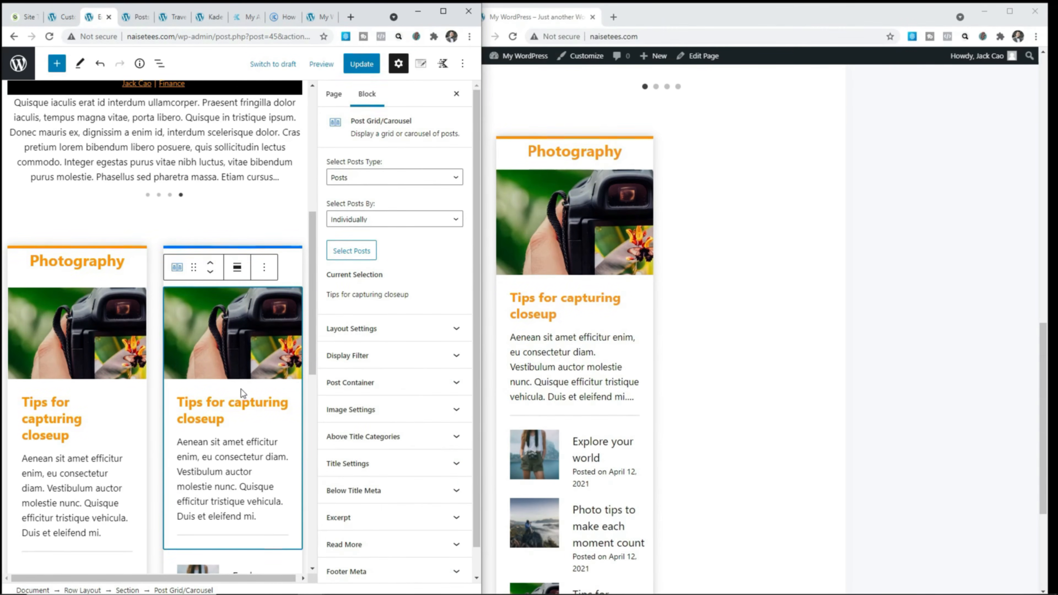
pyautogui.click(342, 468)
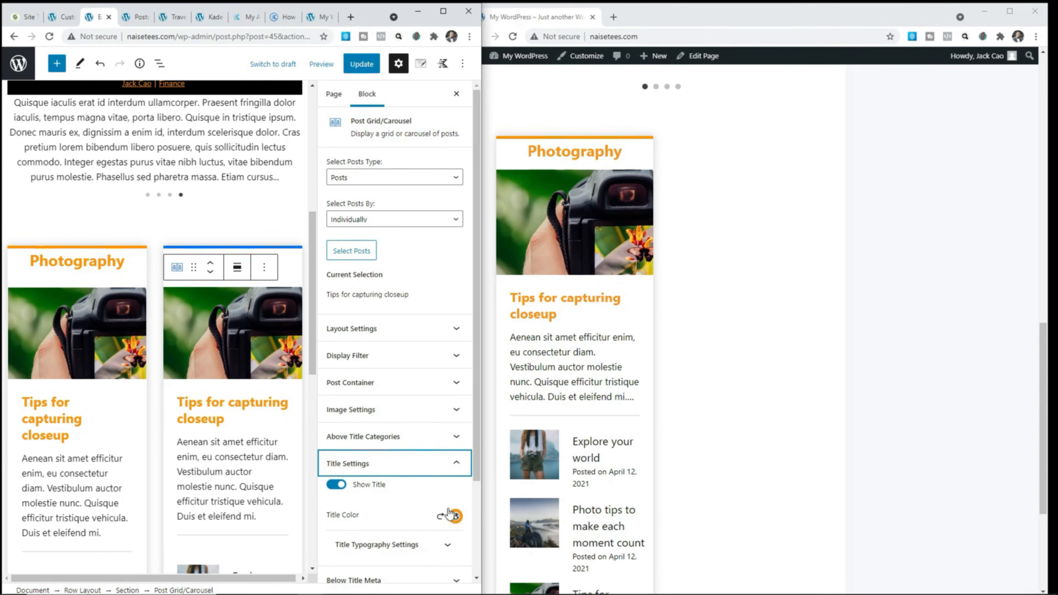
pyautogui.click(454, 515)
pyautogui.moveTo(336, 456); pyautogui.dragTo(306, 453)
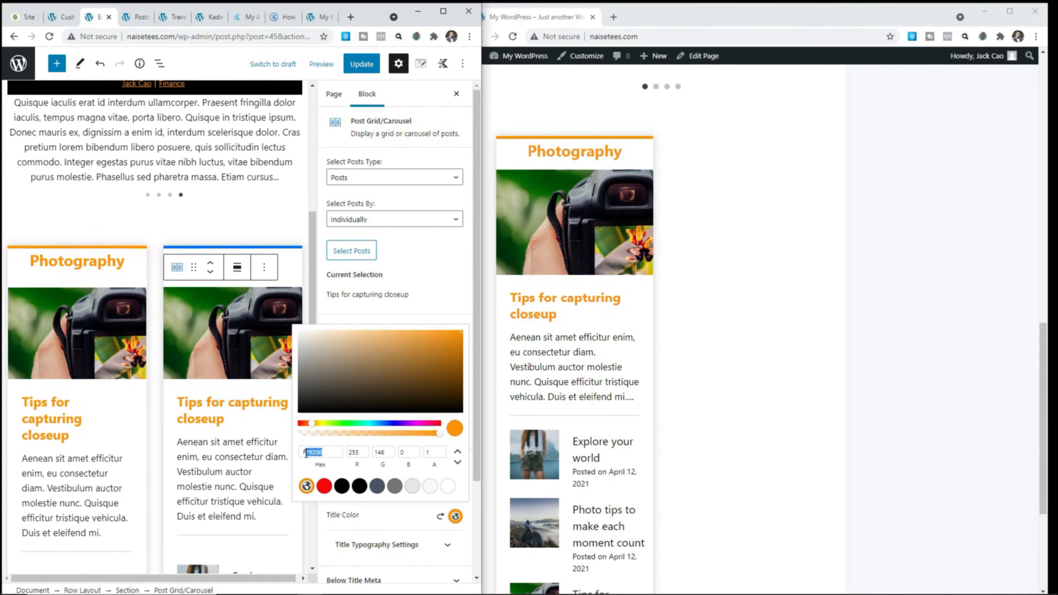
pyautogui.hotkey('ctrl', 'v')
pyautogui.click(264, 422)
pyautogui.scroll(-5, 264, 421)
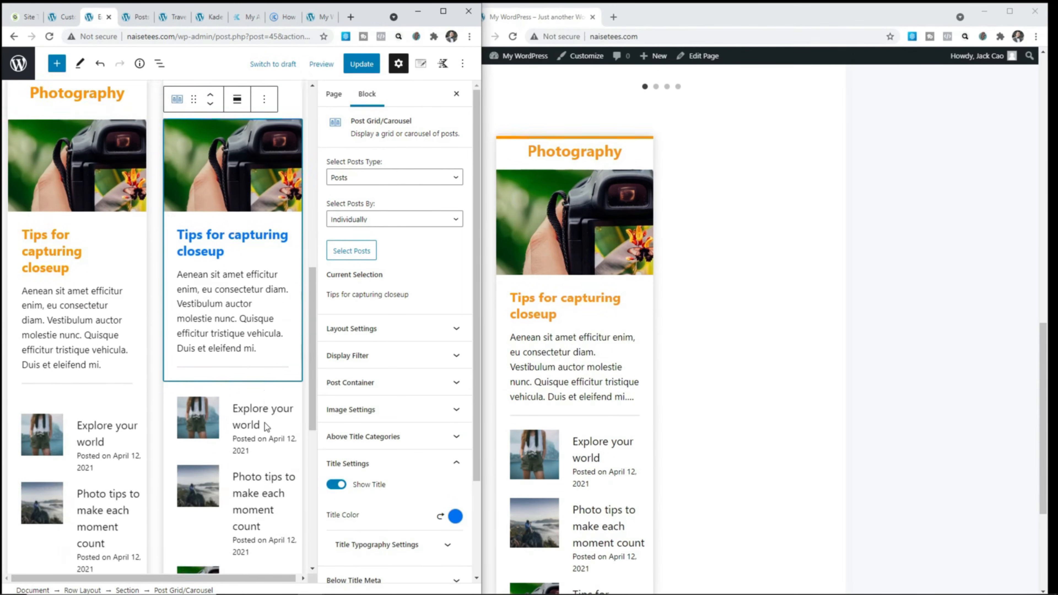
# - Replace the featured post in the Travel column's upper post grid with Best methods of Travel in Europe
pyautogui.scroll(8, 261, 425)
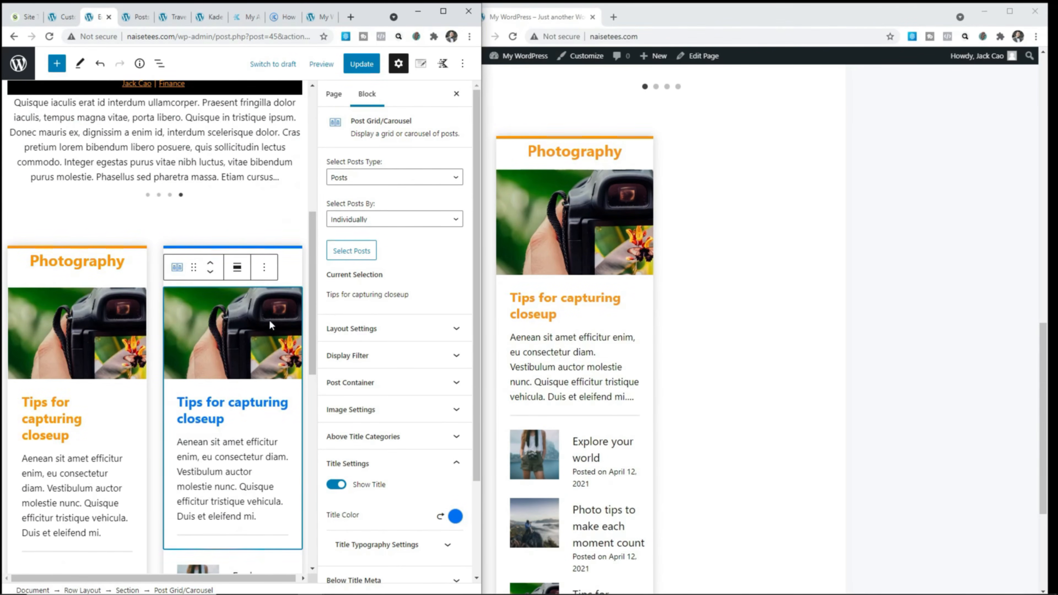
pyautogui.click(352, 252)
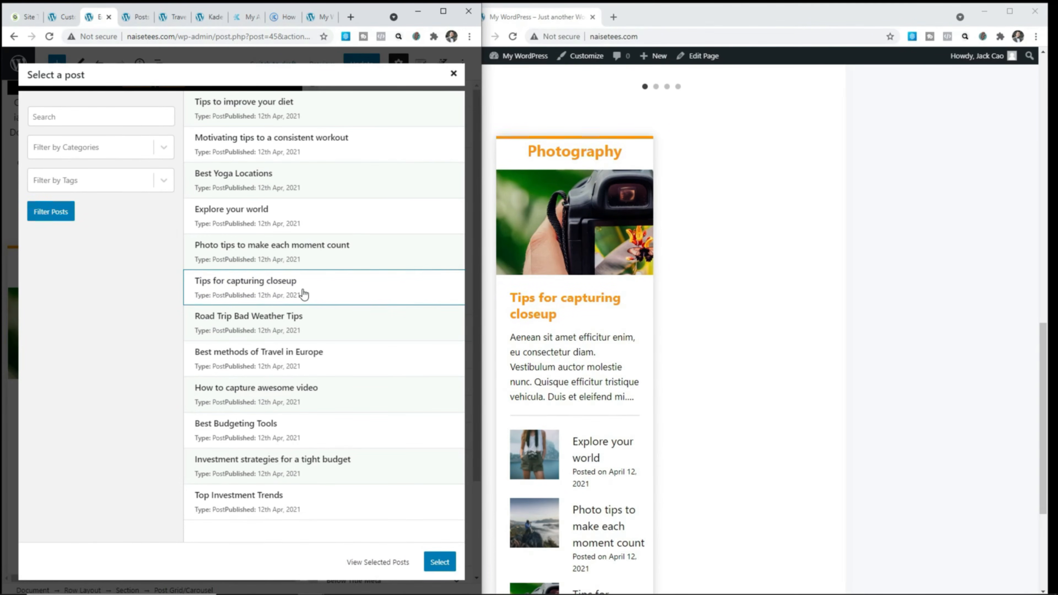
pyautogui.click(304, 364)
pyautogui.click(438, 562)
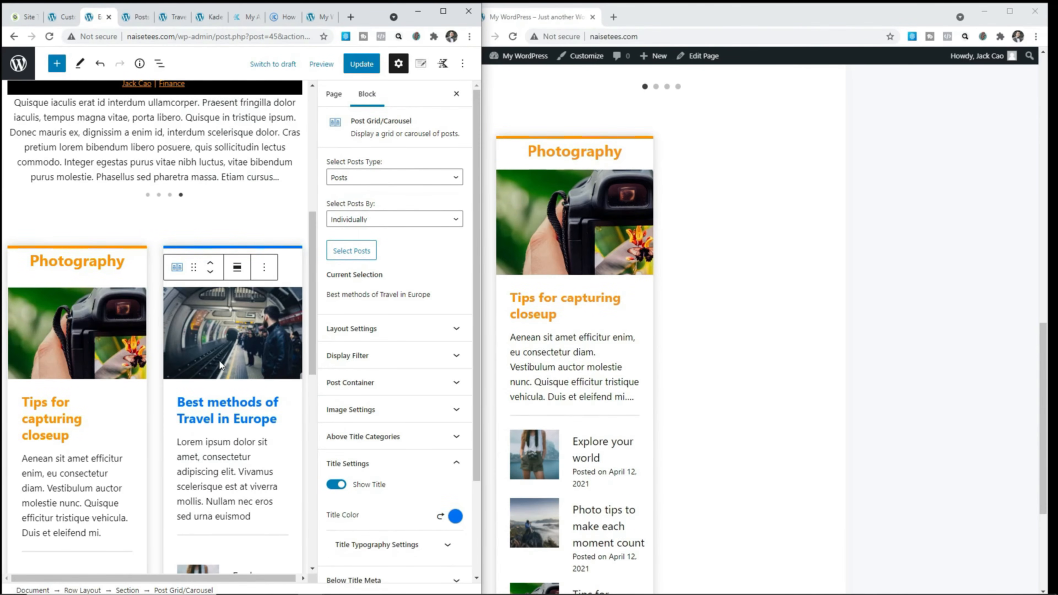
# - Change the category filter of the Travel column's lower post grid from Photography to Travel
pyautogui.scroll(-5, 221, 366)
pyautogui.click(224, 396)
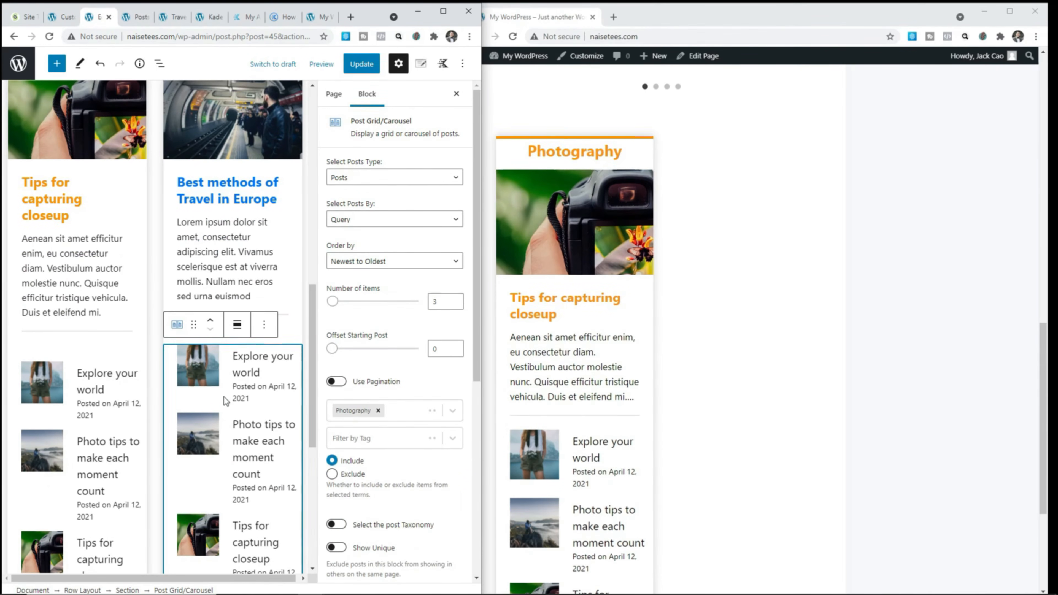
pyautogui.click(378, 411)
pyautogui.click(368, 410)
pyautogui.click(361, 490)
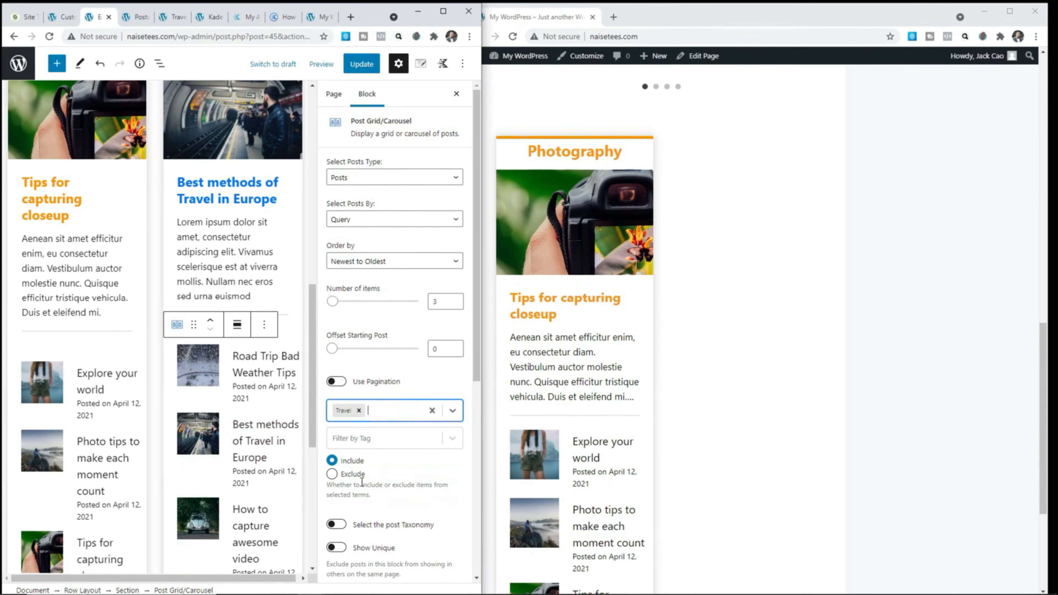
# - Update the page and reload the live homepage to check the Photography and Travel columns
pyautogui.click(362, 64)
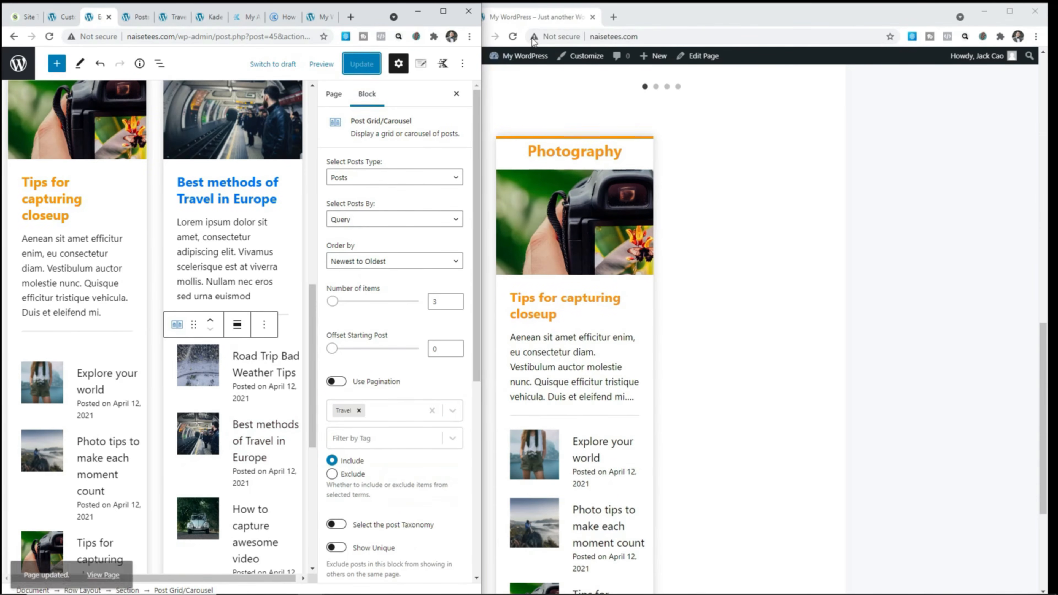
pyautogui.click(513, 37)
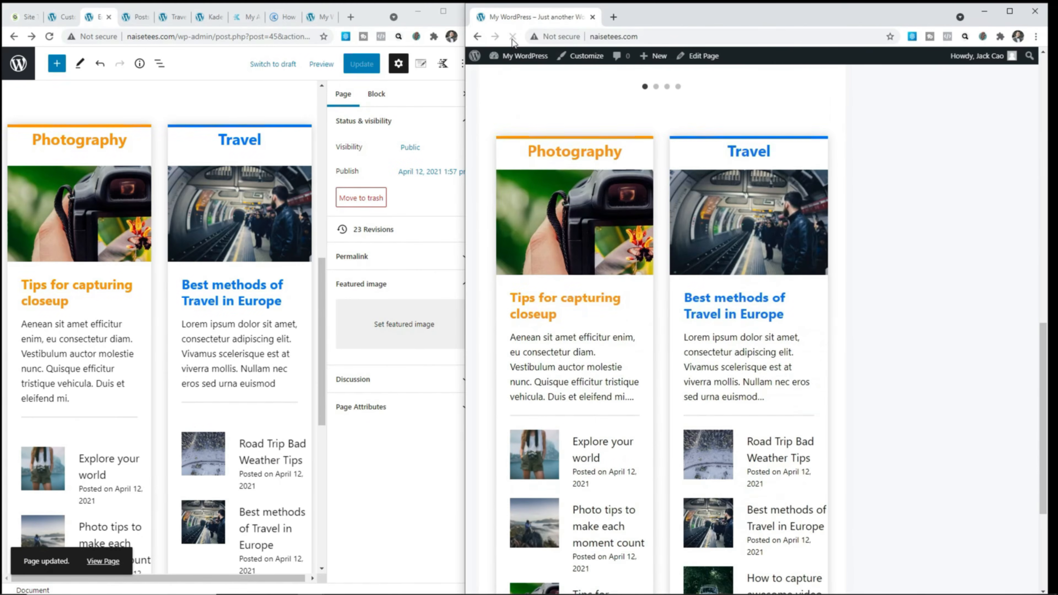
pyautogui.scroll(-4, 725, 323)
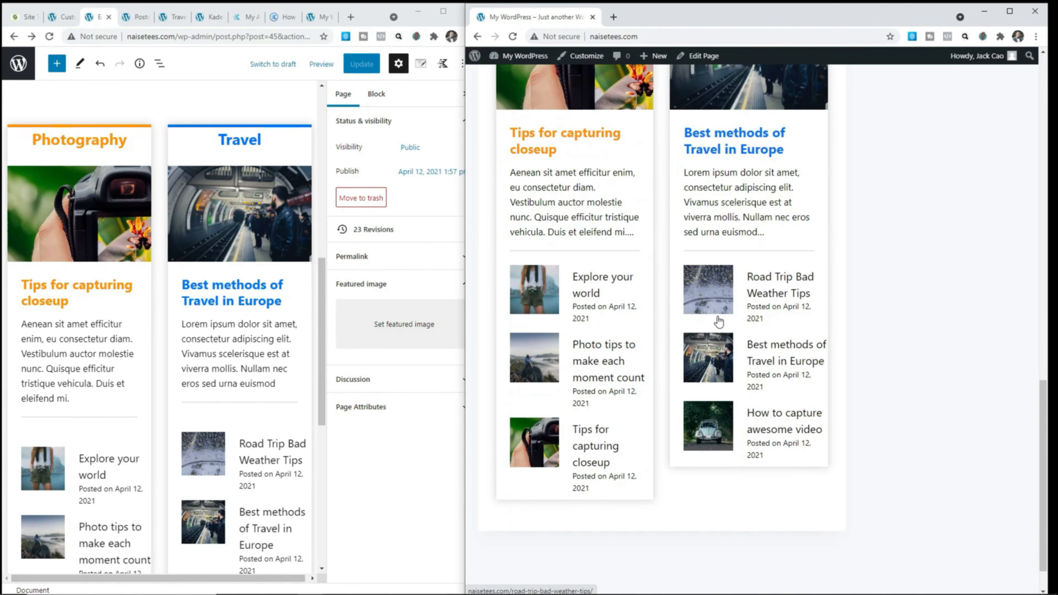
pyautogui.moveTo(465, 205); pyautogui.dragTo(483, 205)
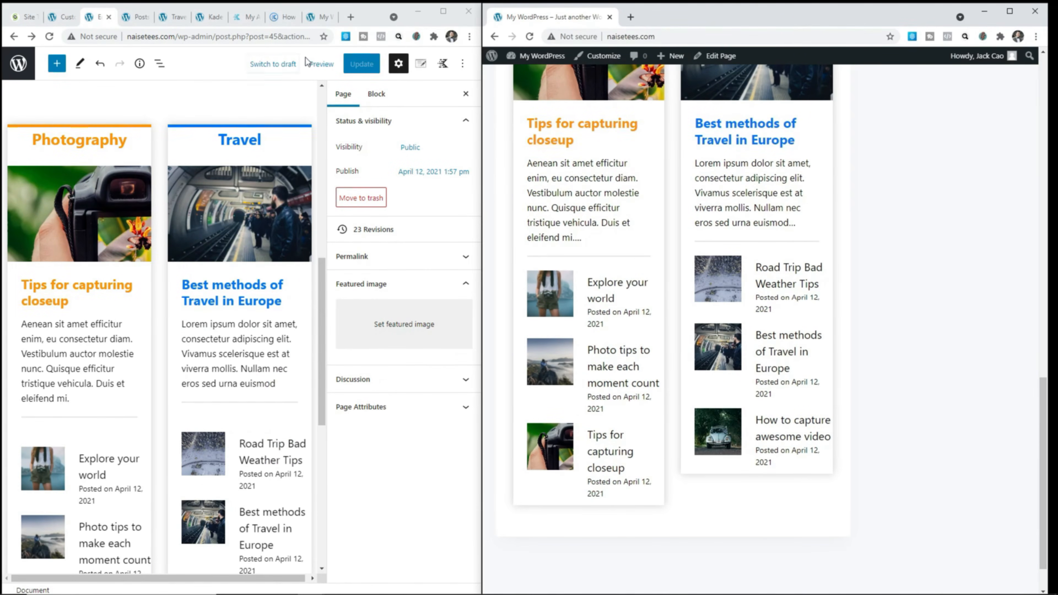
# - Examine the layout of the Latest Stories section on the wptesterone.com reference homepage
pyautogui.click(319, 17)
pyautogui.scroll(-3, 245, 296)
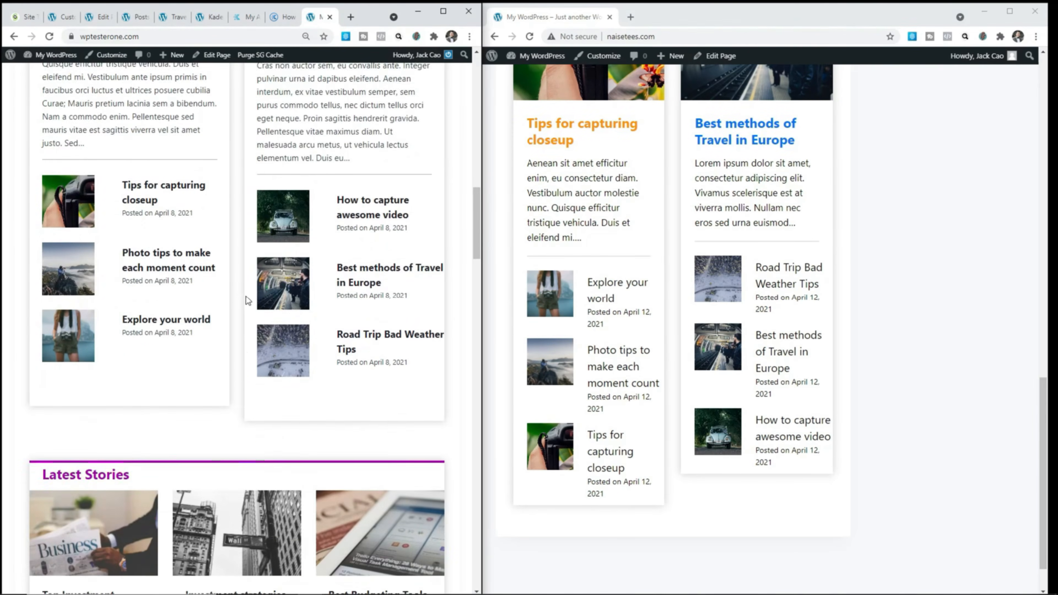
pyautogui.scroll(-7, 245, 296)
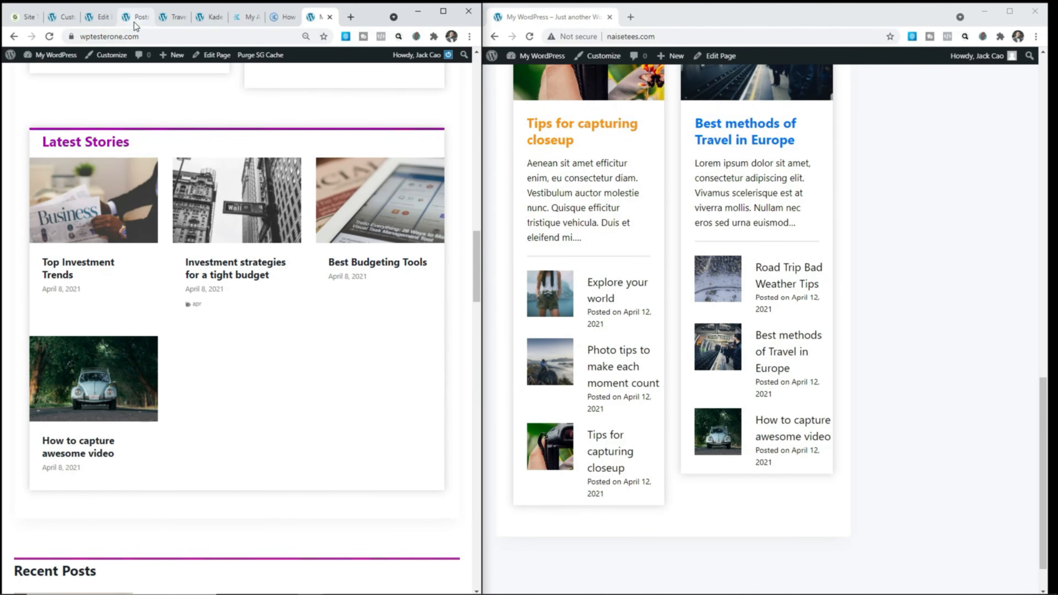
# - Return to the page editor and add a single-column Row Layout below the Photography and Travel columns
pyautogui.click(103, 19)
pyautogui.scroll(-10, 185, 270)
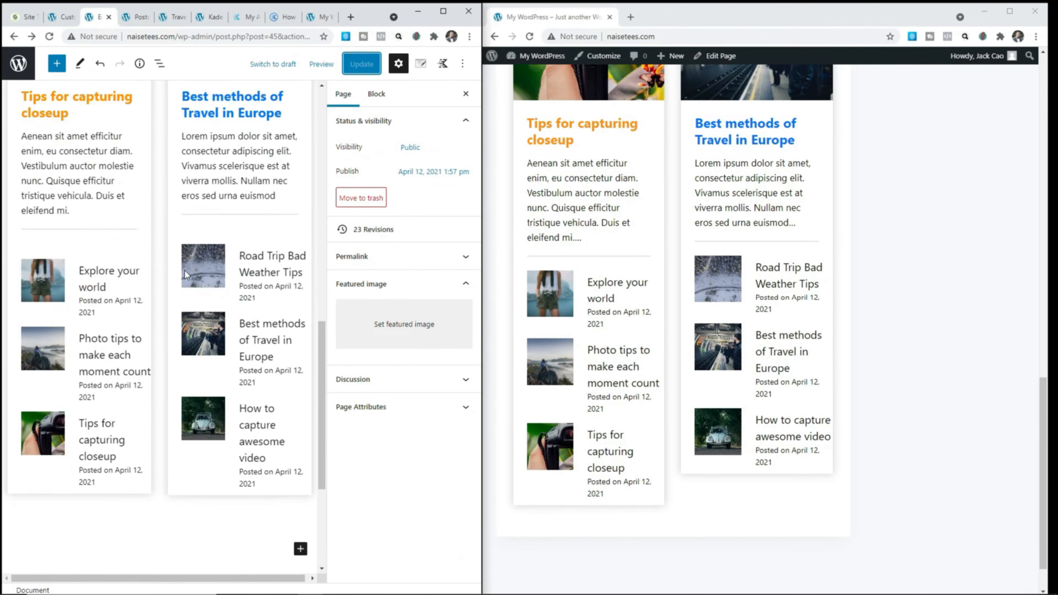
pyautogui.click(171, 335)
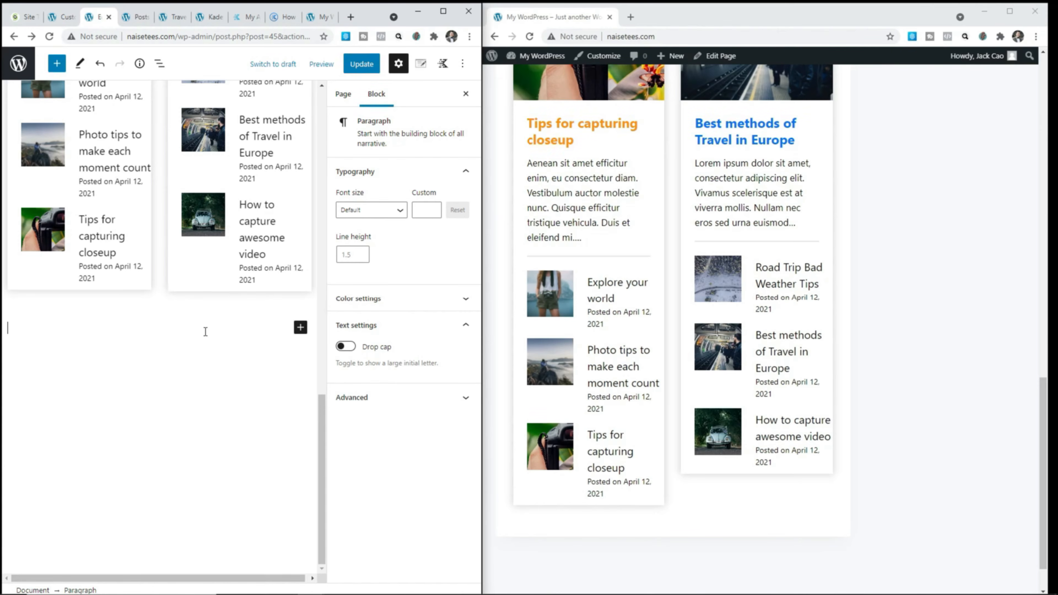
pyautogui.click(158, 308)
pyautogui.click(149, 350)
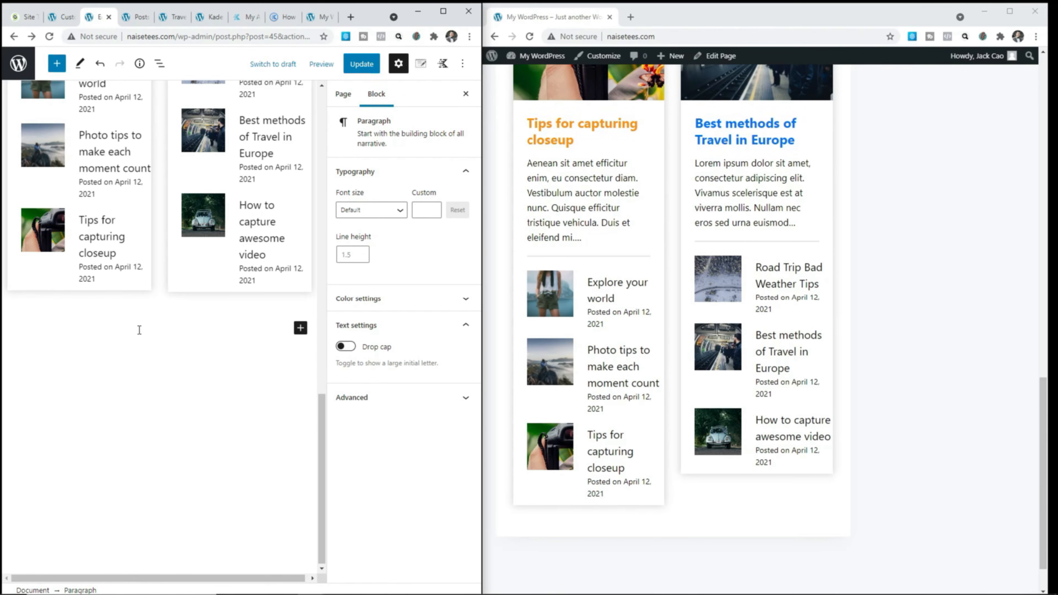
pyautogui.click(301, 328)
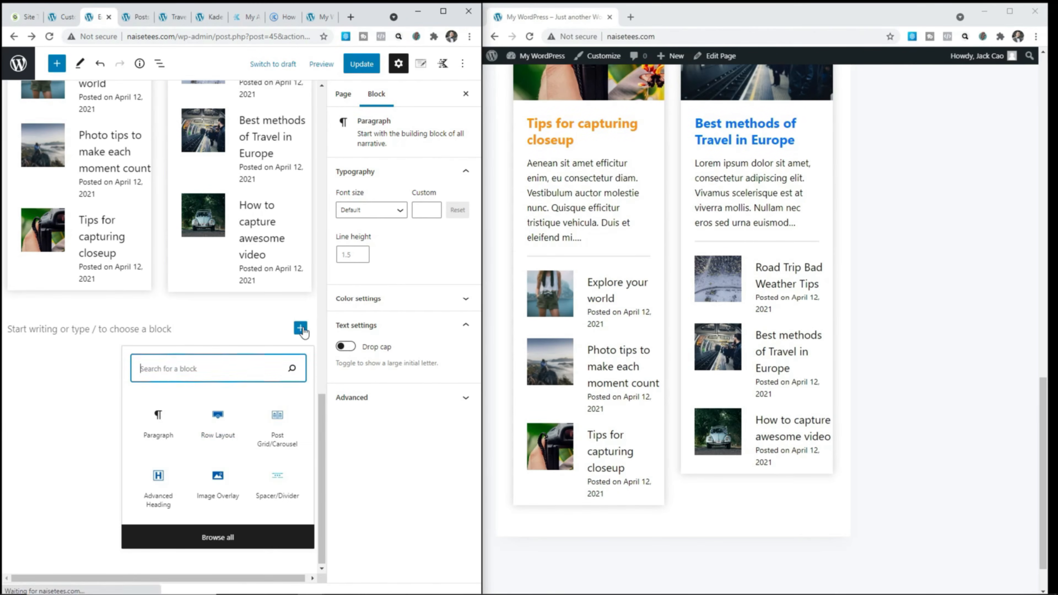
pyautogui.click(228, 427)
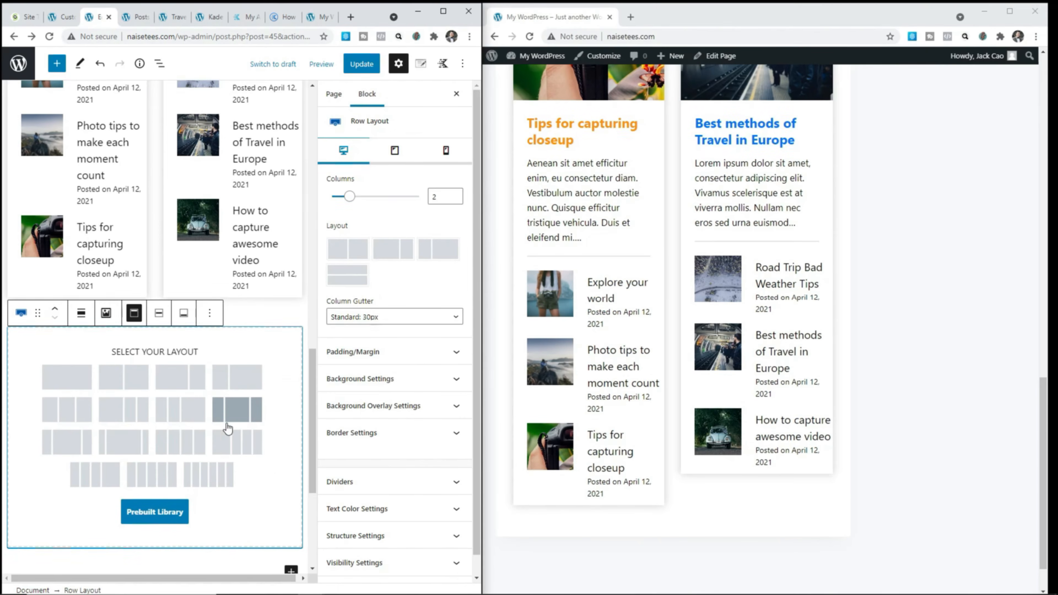
pyautogui.click(66, 388)
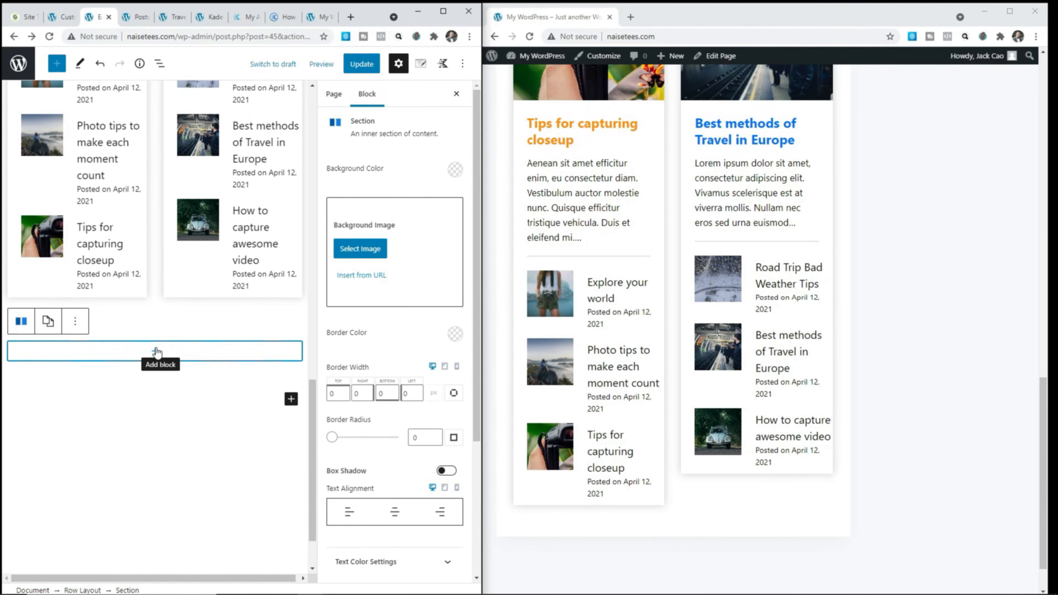
# - Insert an Advanced Heading in the new row's section with the text Latest Stories
pyautogui.click(157, 352)
pyautogui.click(95, 505)
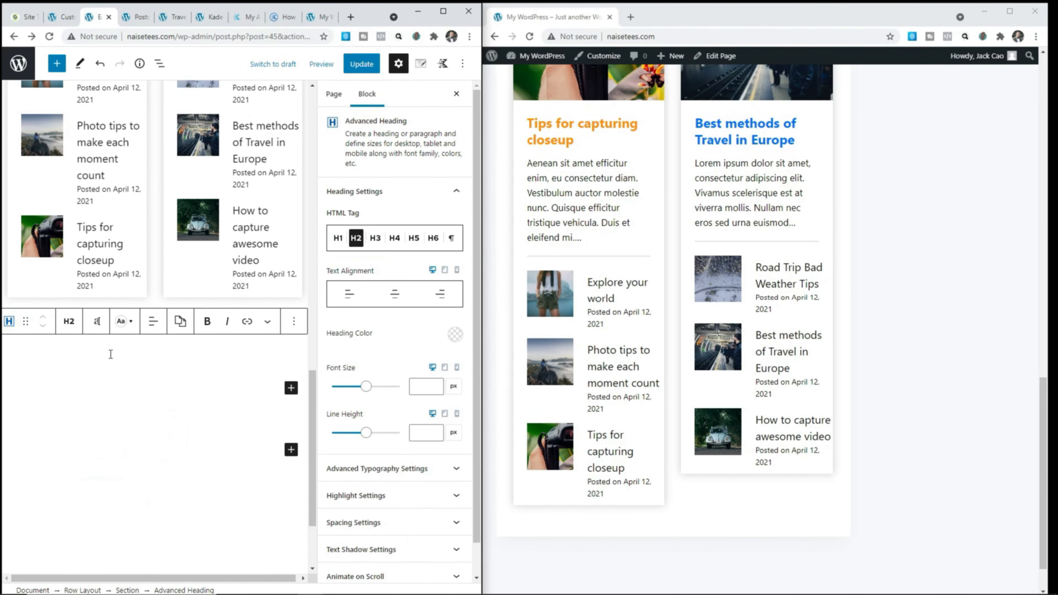
pyautogui.write('Lates')
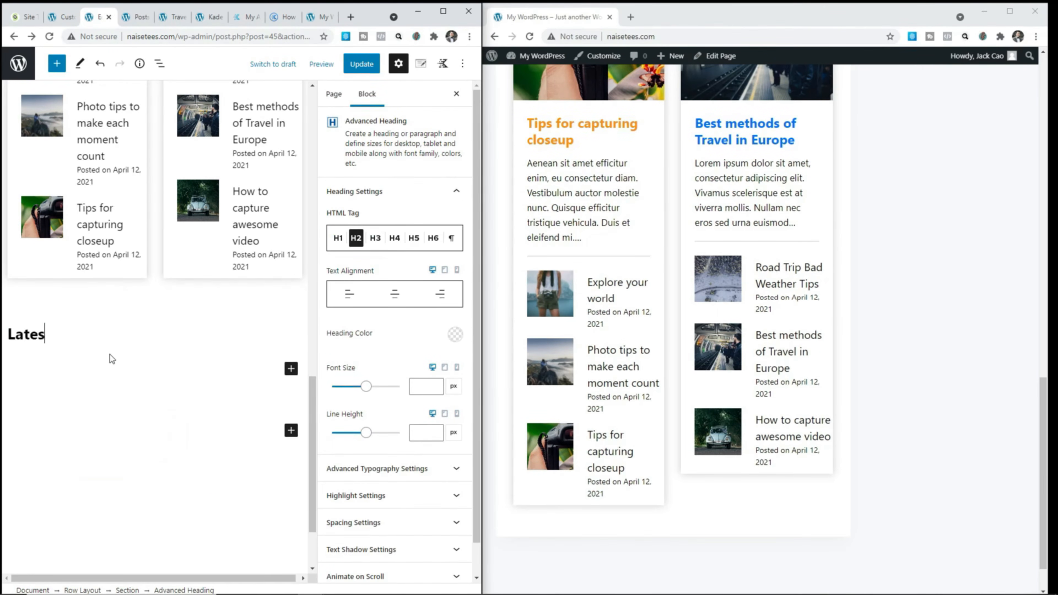
pyautogui.write('t Stories')
# - Set the Latest Stories heading's colour to violet 3F00E9 and copy its hex code
pyautogui.hotkey('ctrl', 'a')
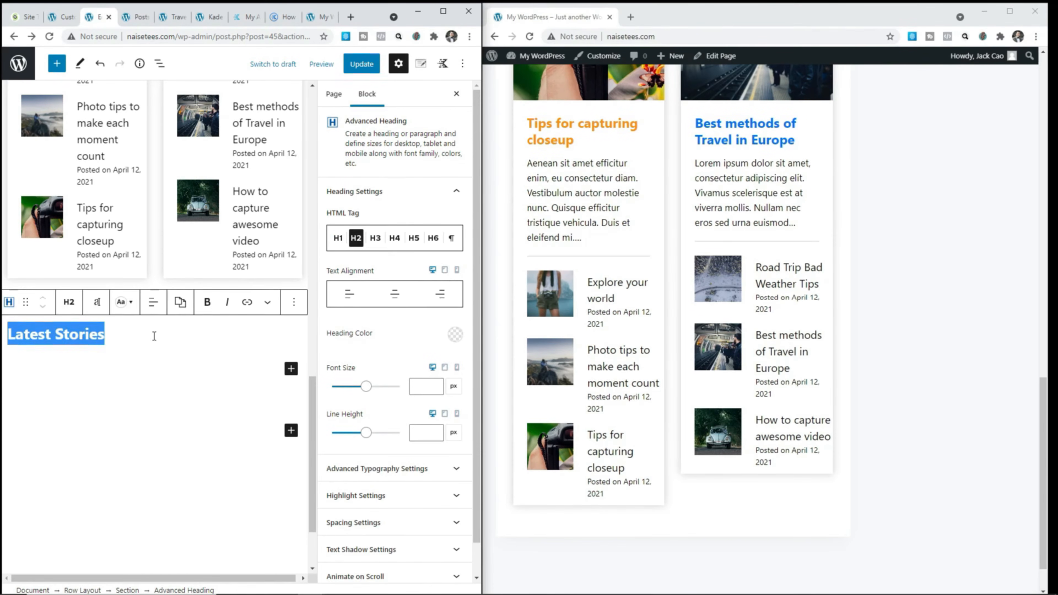
pyautogui.click(460, 339)
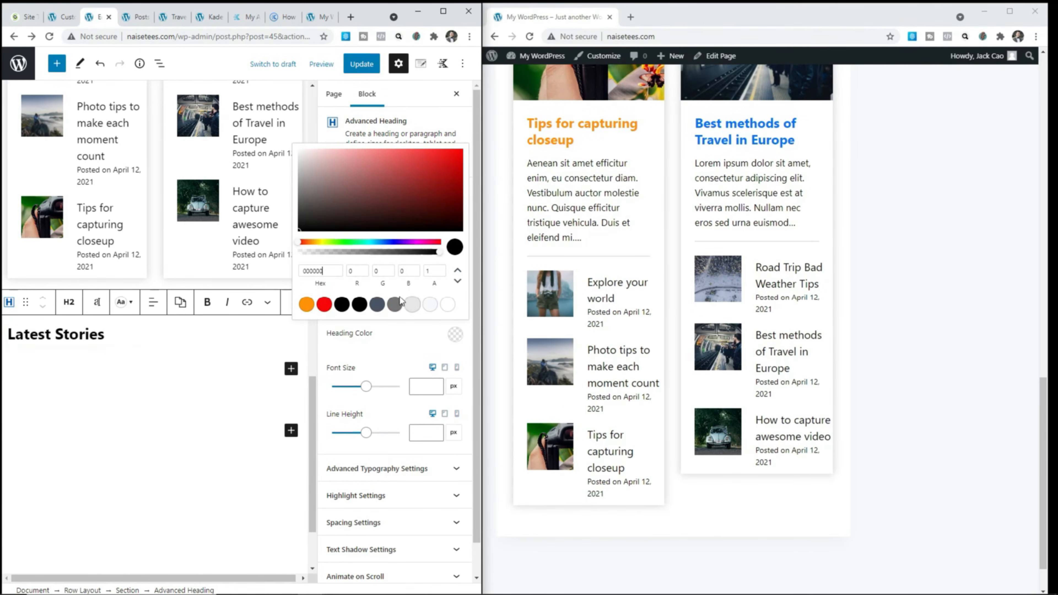
pyautogui.click(405, 242)
pyautogui.click(400, 242)
pyautogui.click(462, 156)
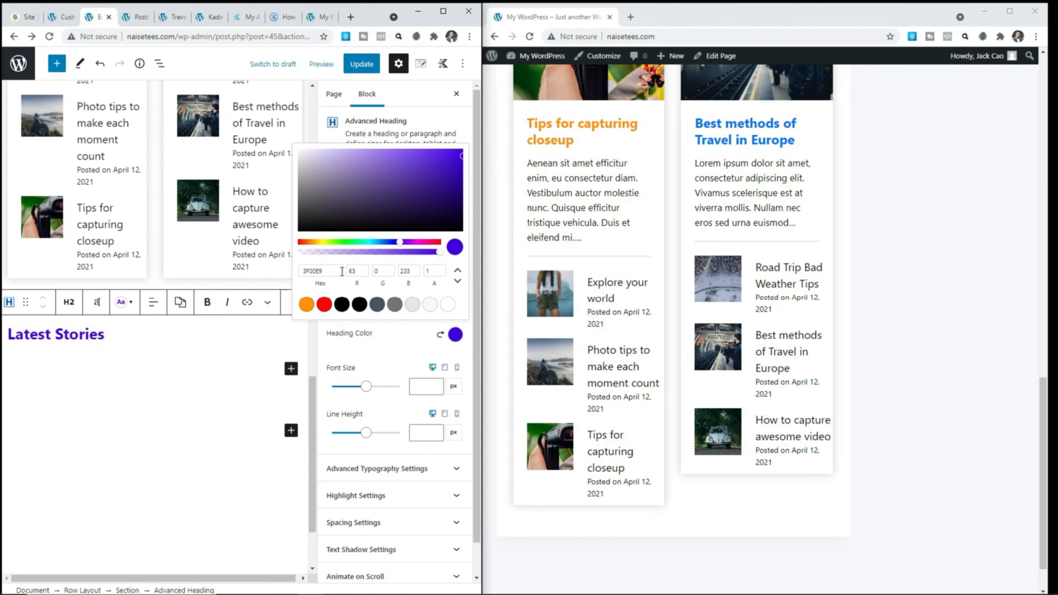
pyautogui.moveTo(342, 272); pyautogui.dragTo(303, 272)
pyautogui.hotkey('ctrl', 'c')
# - Give the Latest Stories section a top border of width 5 in colour 3F00E9 and enable its box shadow
pyautogui.click(128, 590)
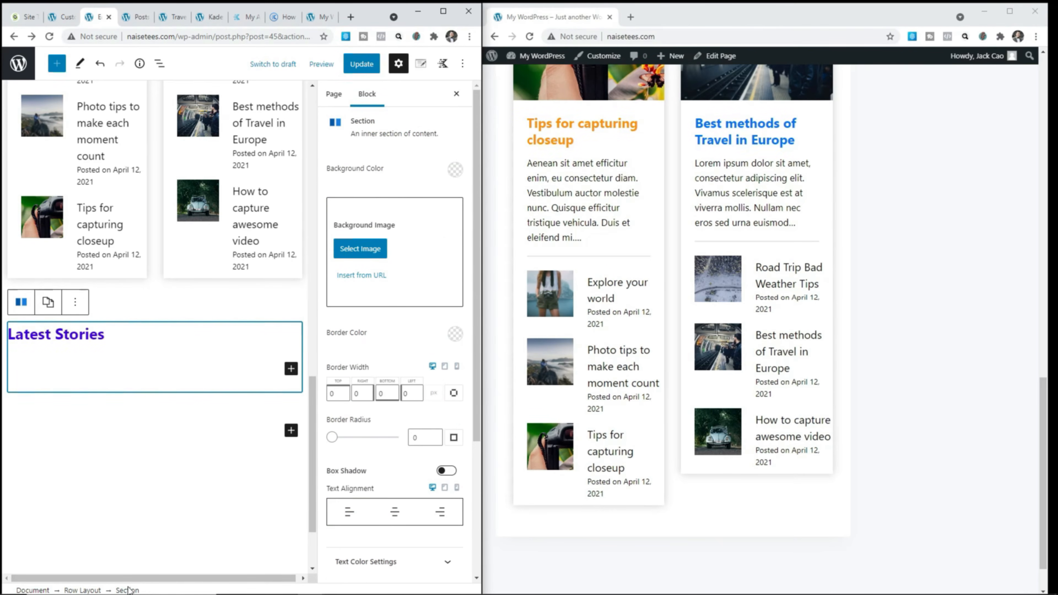
pyautogui.doubleClick(340, 393)
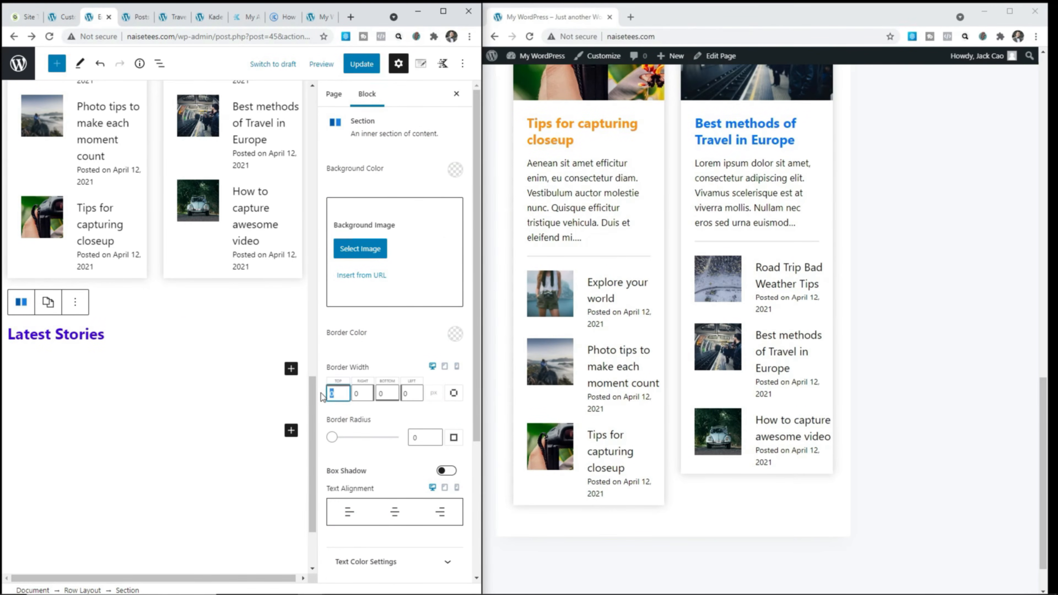
pyautogui.write('5')
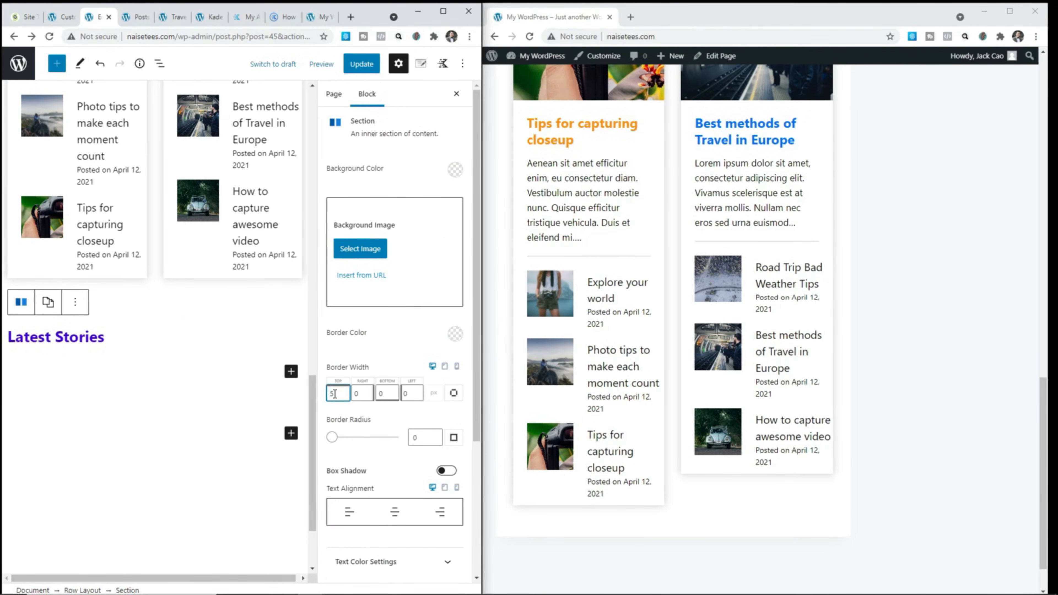
pyautogui.click(455, 340)
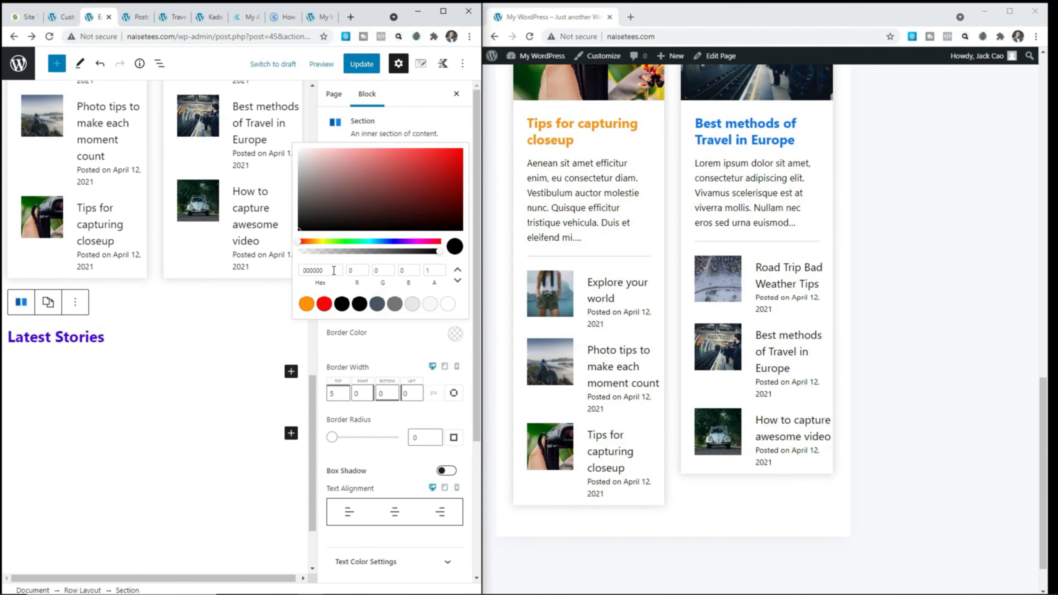
pyautogui.moveTo(328, 269); pyautogui.dragTo(302, 270)
pyautogui.hotkey('ctrl', 'v')
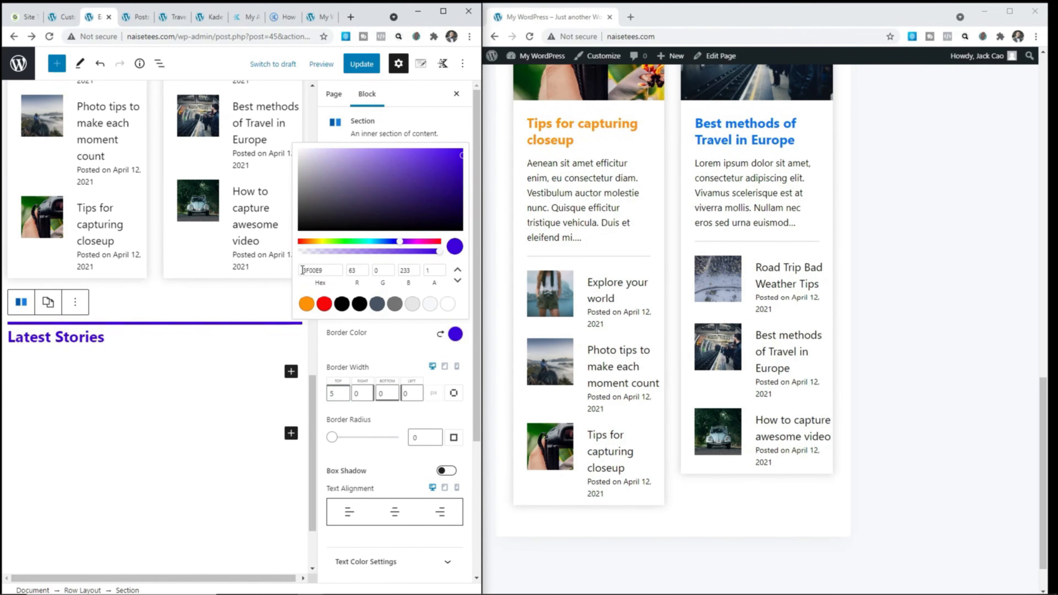
pyautogui.click(446, 470)
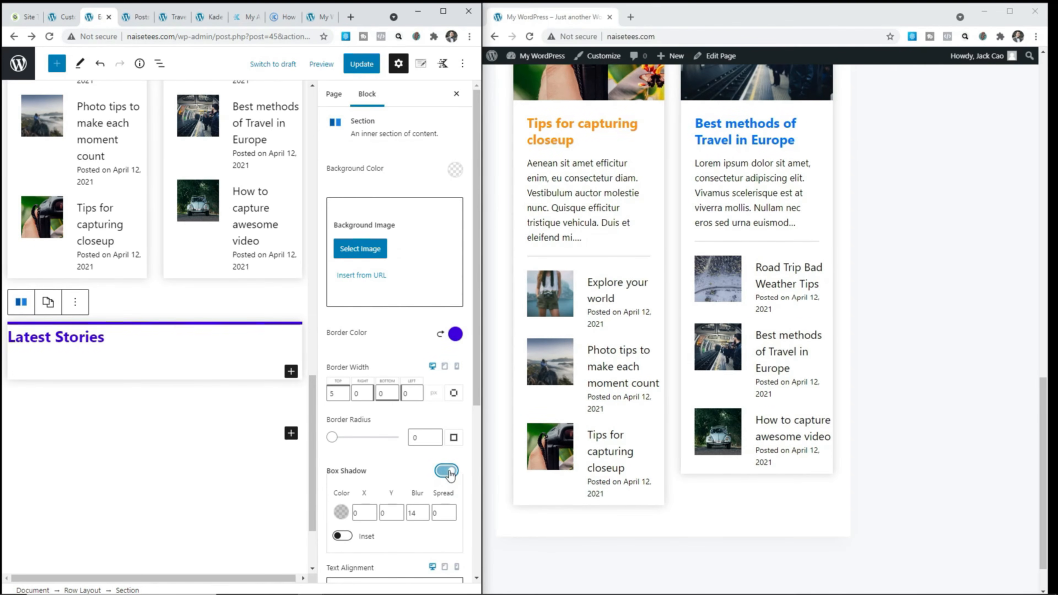
# - Insert a Post Grid/Carousel under the Latest Stories heading using the first initial style, with 4 items
pyautogui.click(161, 364)
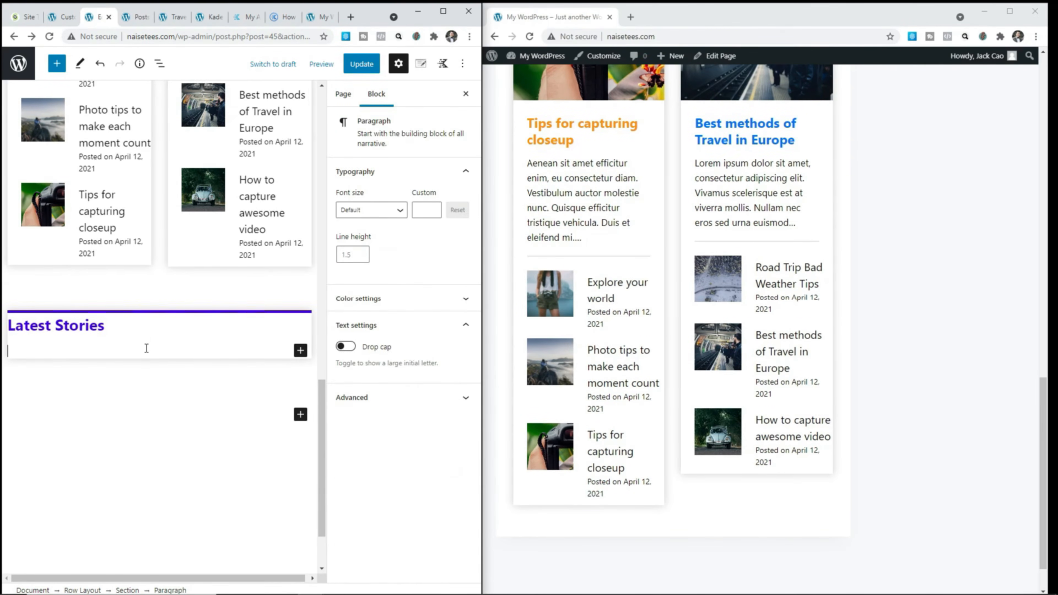
pyautogui.click(300, 350)
pyautogui.click(285, 440)
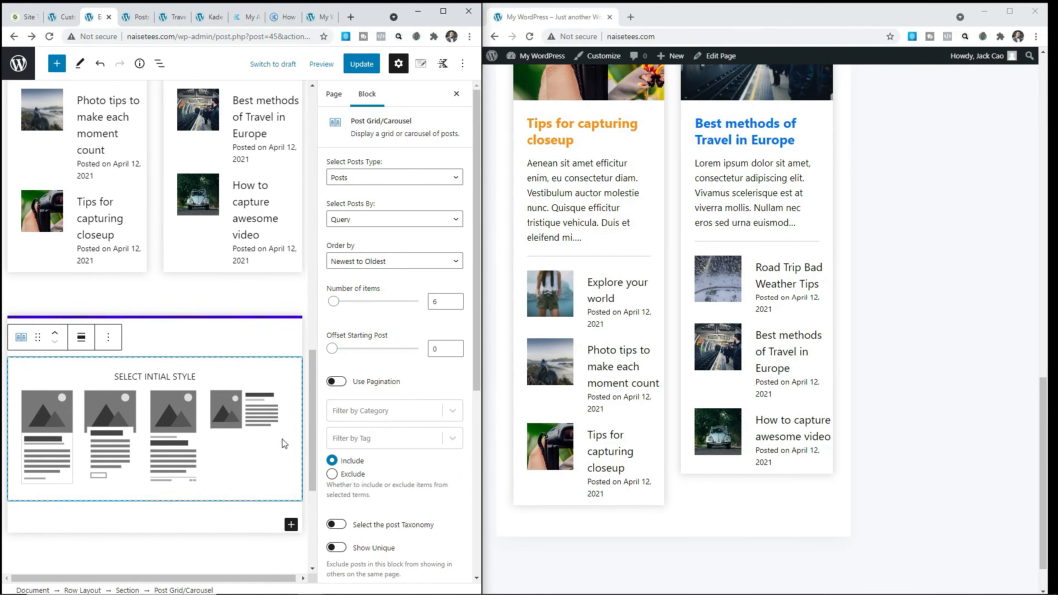
pyautogui.click(54, 433)
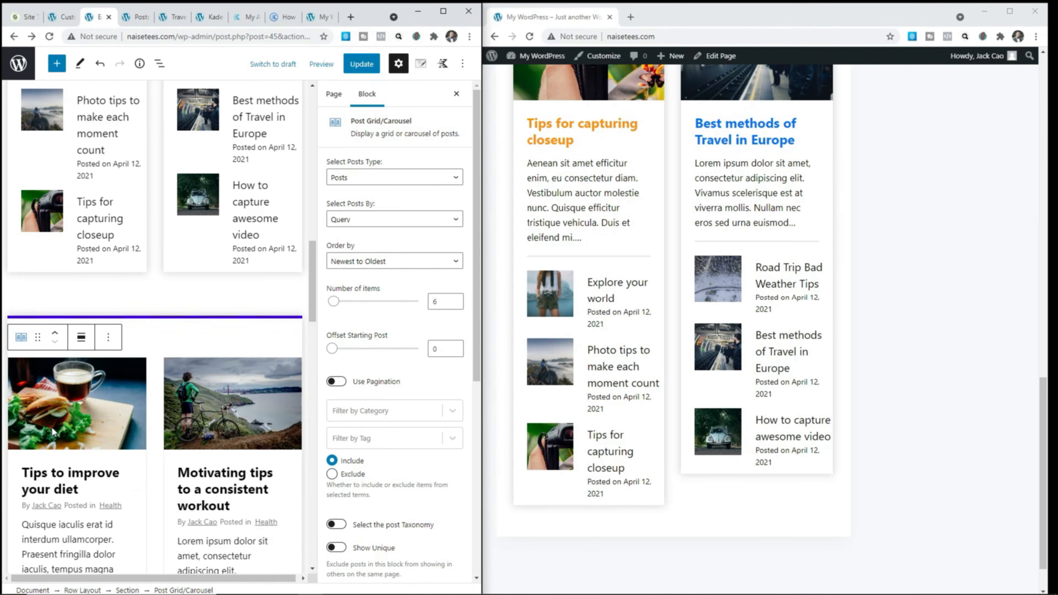
pyautogui.doubleClick(435, 300)
# - Set the Latest Stories post grid's layout to 4 columns
pyautogui.scroll(-5, 426, 365)
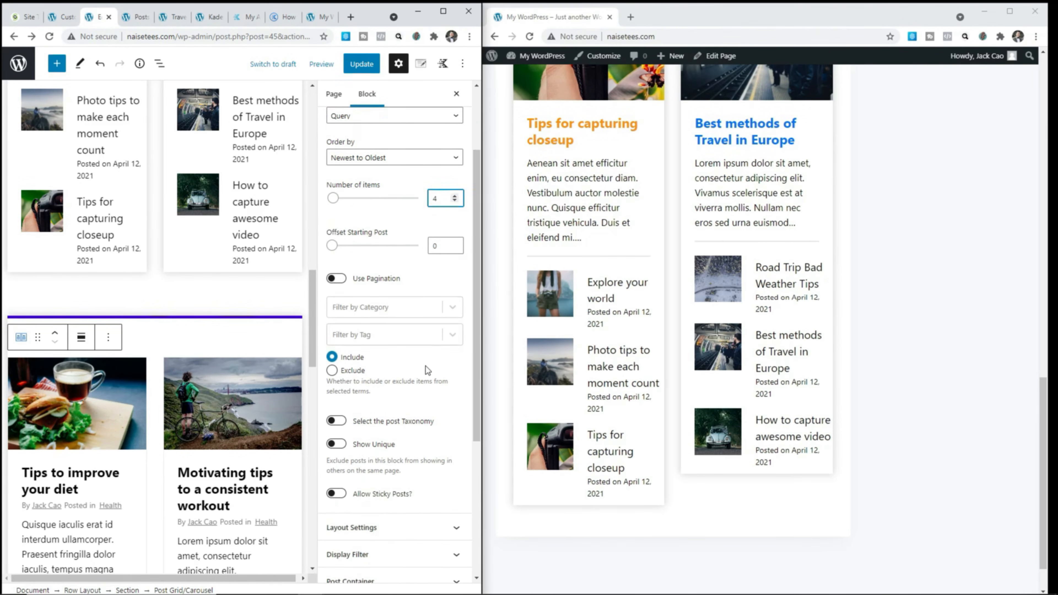
pyautogui.click(405, 409)
pyautogui.scroll(-3, 408, 388)
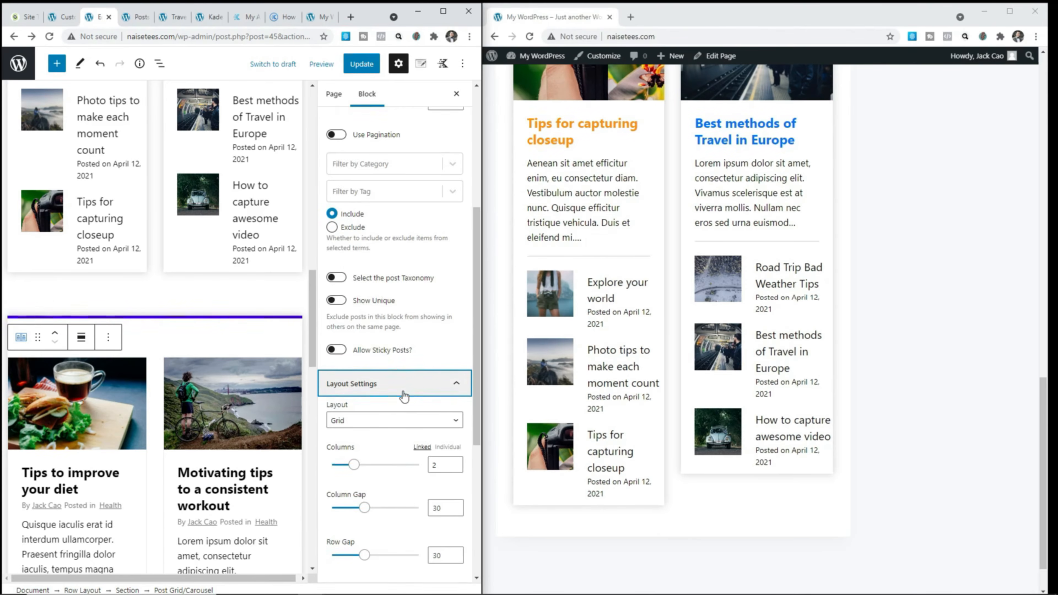
pyautogui.click(427, 355)
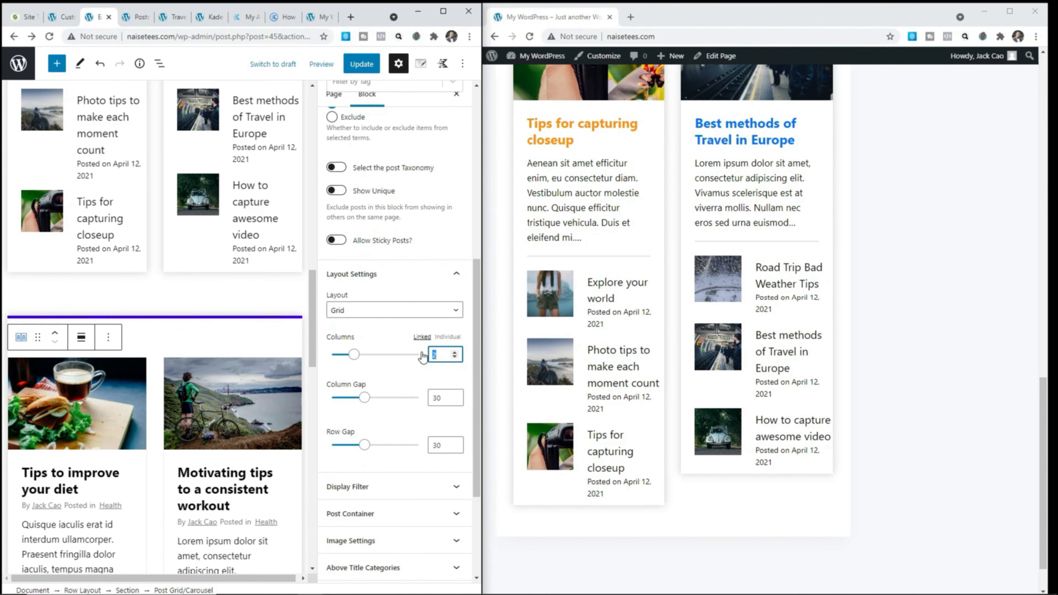
pyautogui.write('4')
pyautogui.scroll(-3, 421, 394)
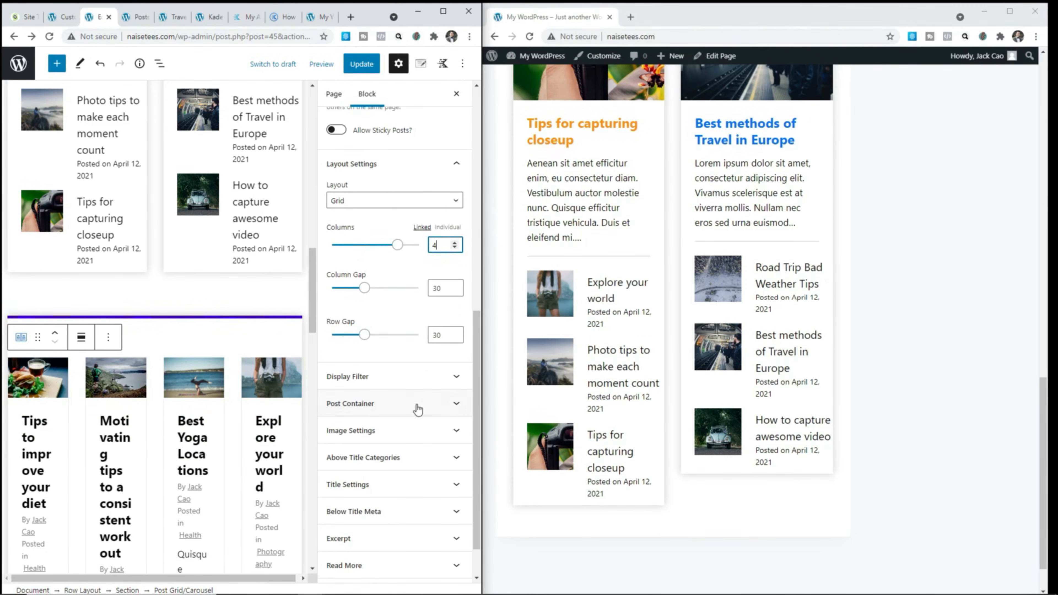
# - Clear the Latest Stories post grid's container border width and reset its container border colour
pyautogui.click(416, 399)
pyautogui.scroll(-4, 416, 399)
pyautogui.doubleClick(433, 393)
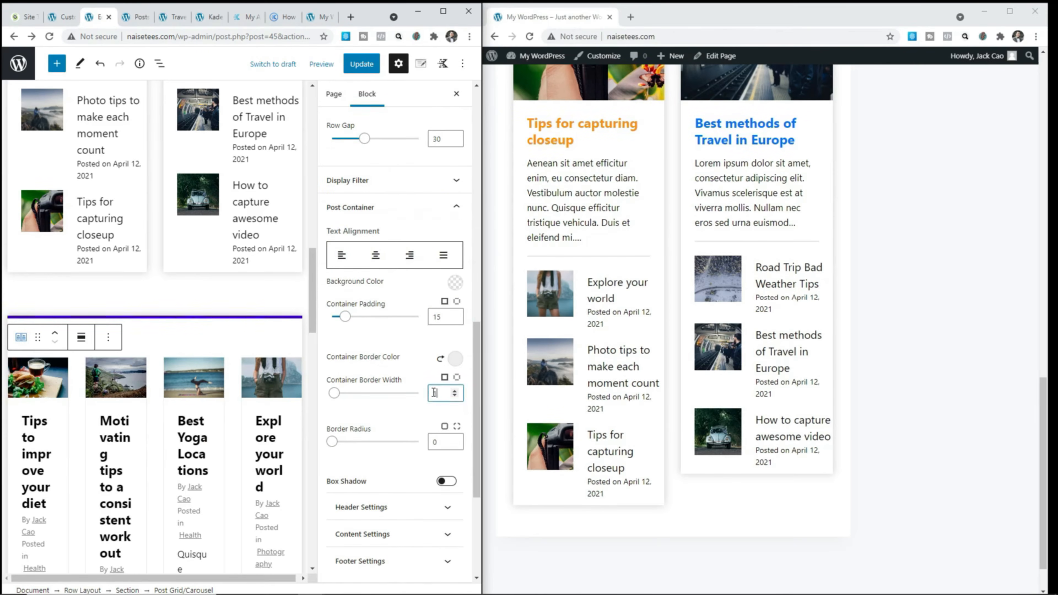
pyautogui.press('BackSpace')
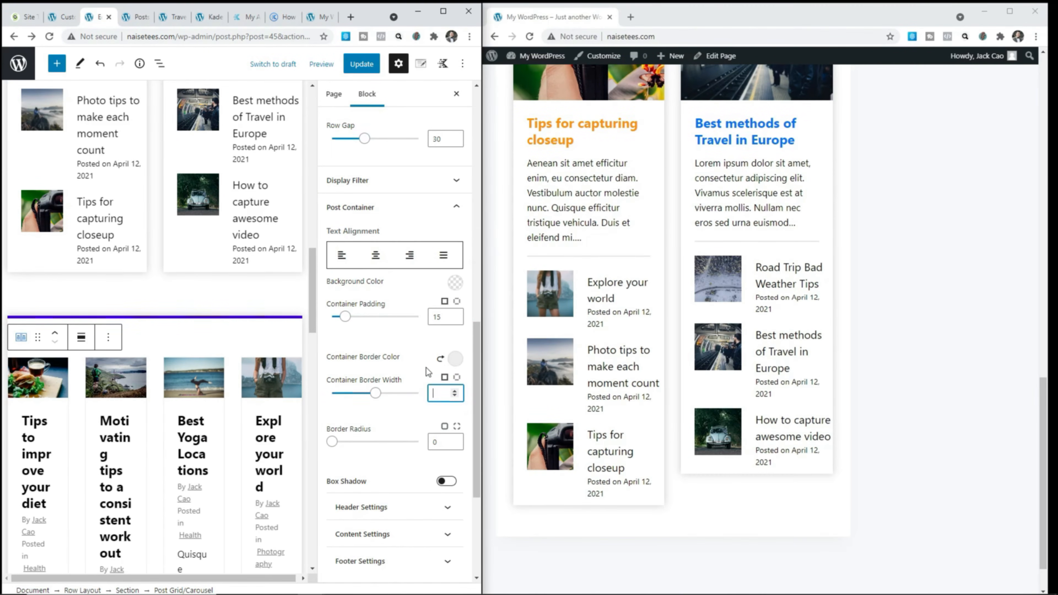
pyautogui.click(440, 360)
# - Below the post titles, hide the author and category and show the date instead
pyautogui.scroll(-5, 413, 366)
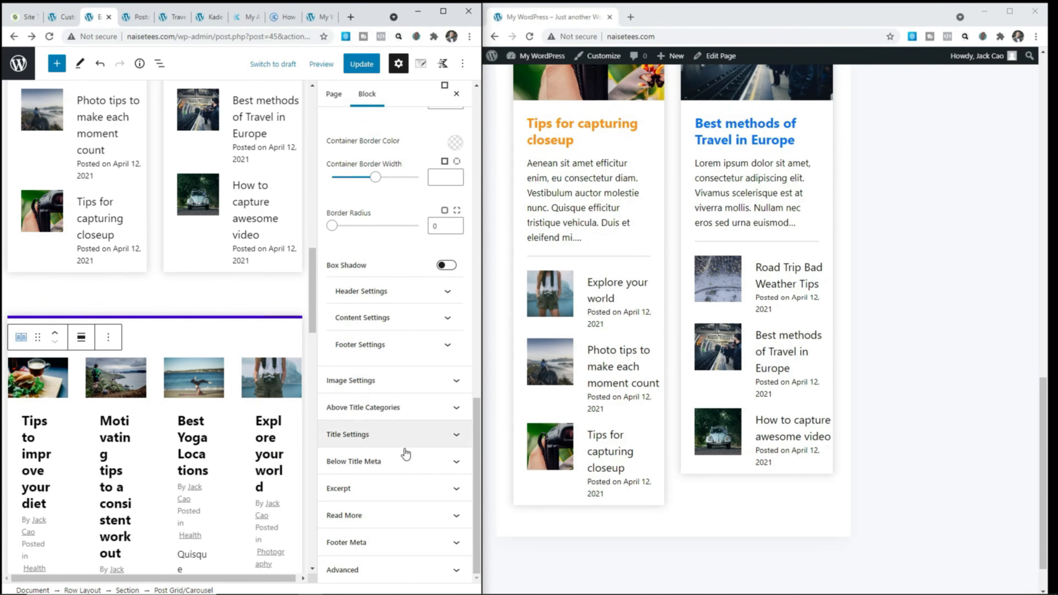
pyautogui.click(405, 463)
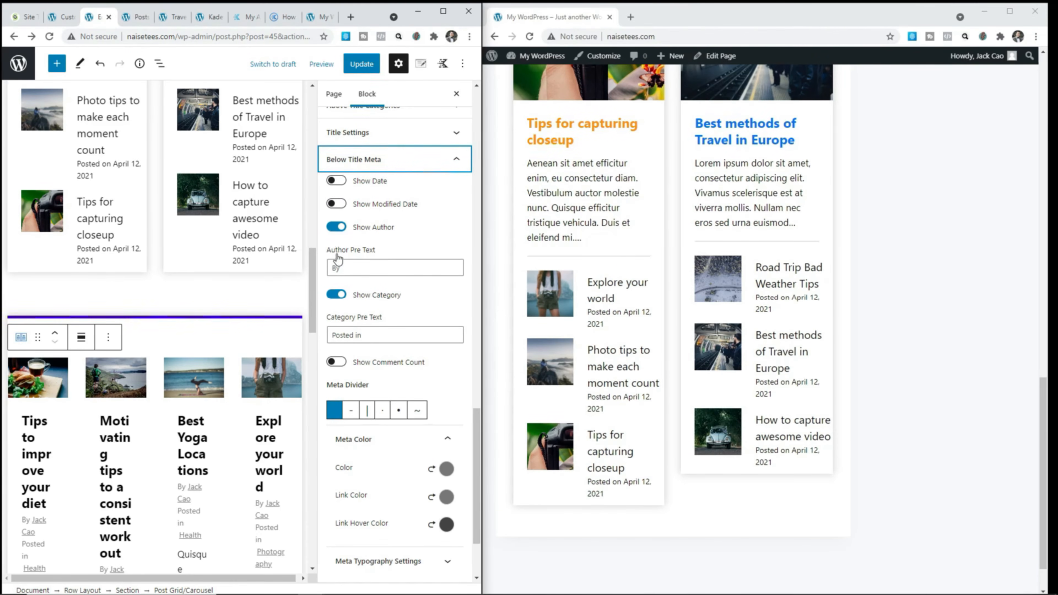
pyautogui.click(337, 227)
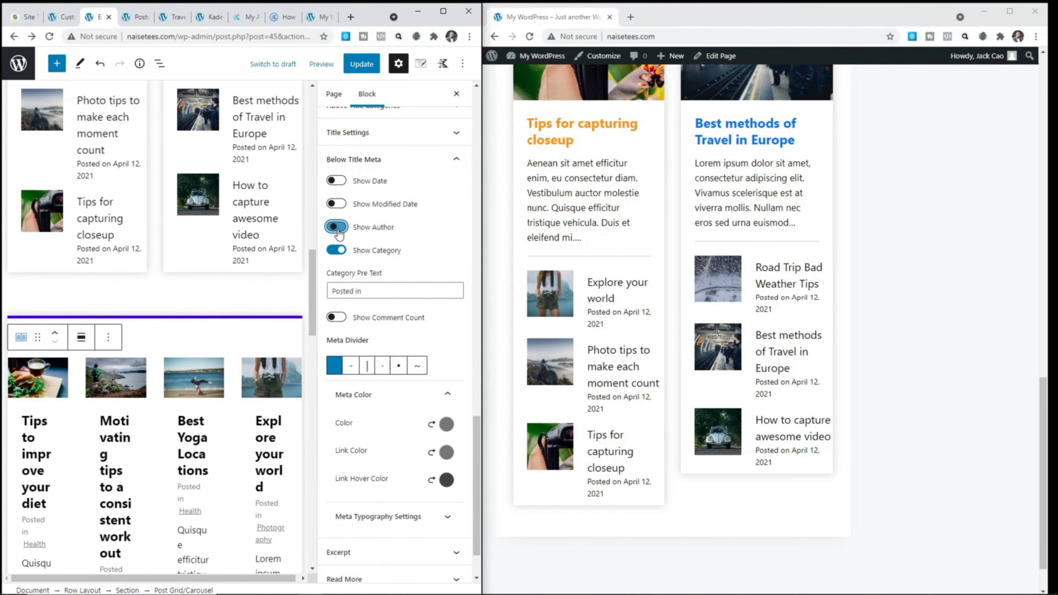
pyautogui.click(339, 182)
pyautogui.click(336, 294)
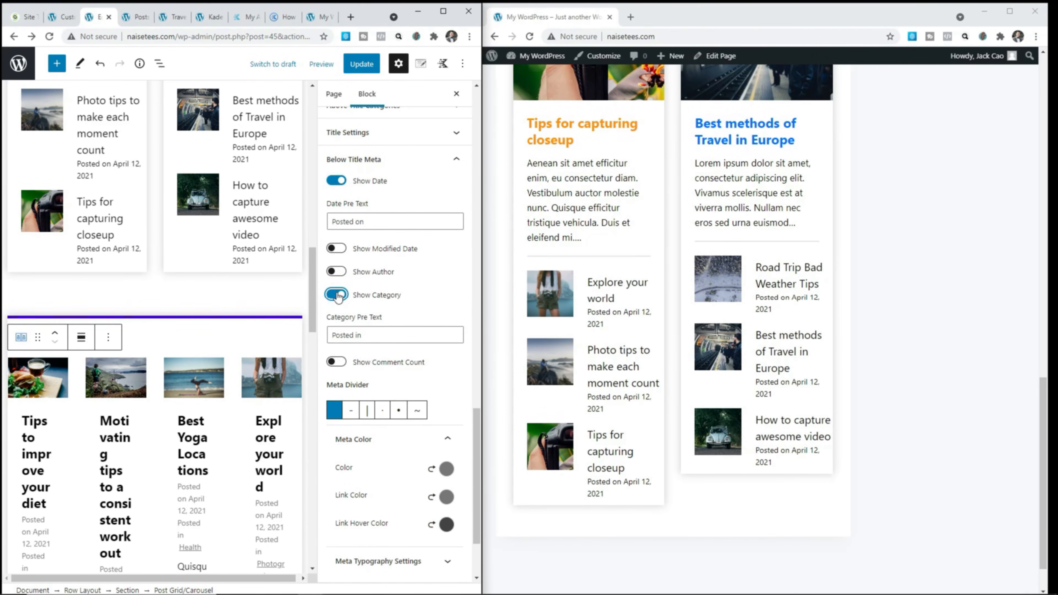
# - Turn off the excerpt and the footer tags for the Latest Stories post grid
pyautogui.scroll(-2, 343, 283)
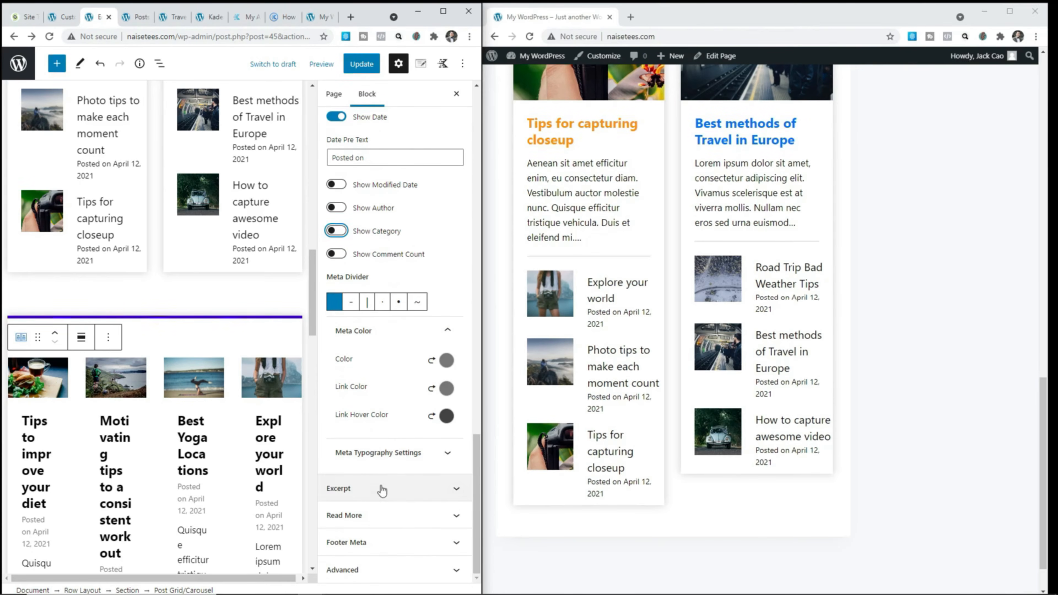
pyautogui.click(381, 488)
pyautogui.scroll(-3, 384, 467)
pyautogui.click(335, 388)
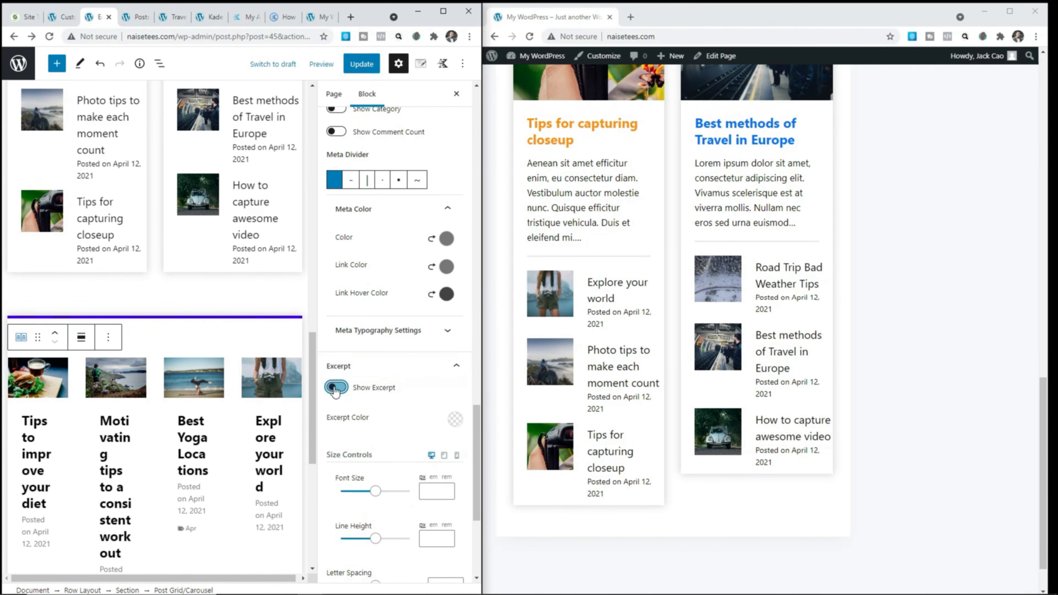
pyautogui.scroll(-5, 356, 405)
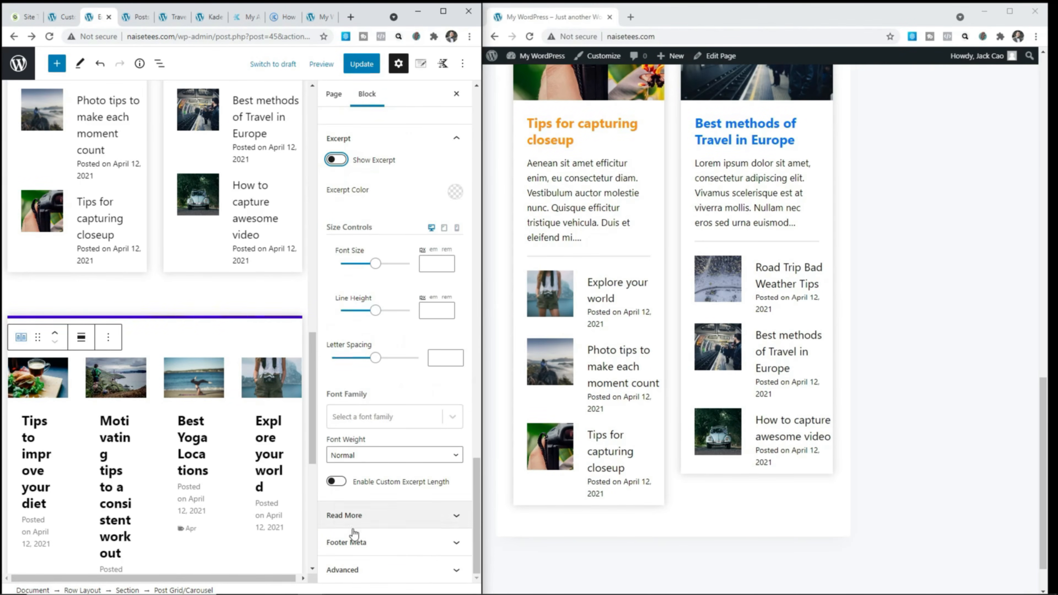
pyautogui.click(354, 540)
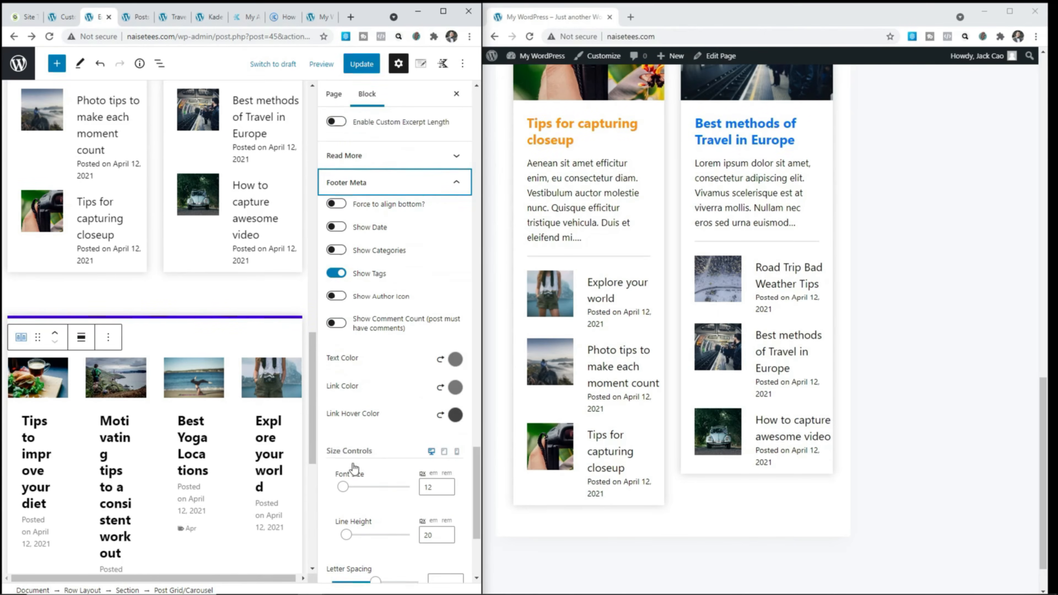
pyautogui.click(333, 252)
# - Update the page and reload the live homepage to check the Latest Stories section
pyautogui.click(361, 63)
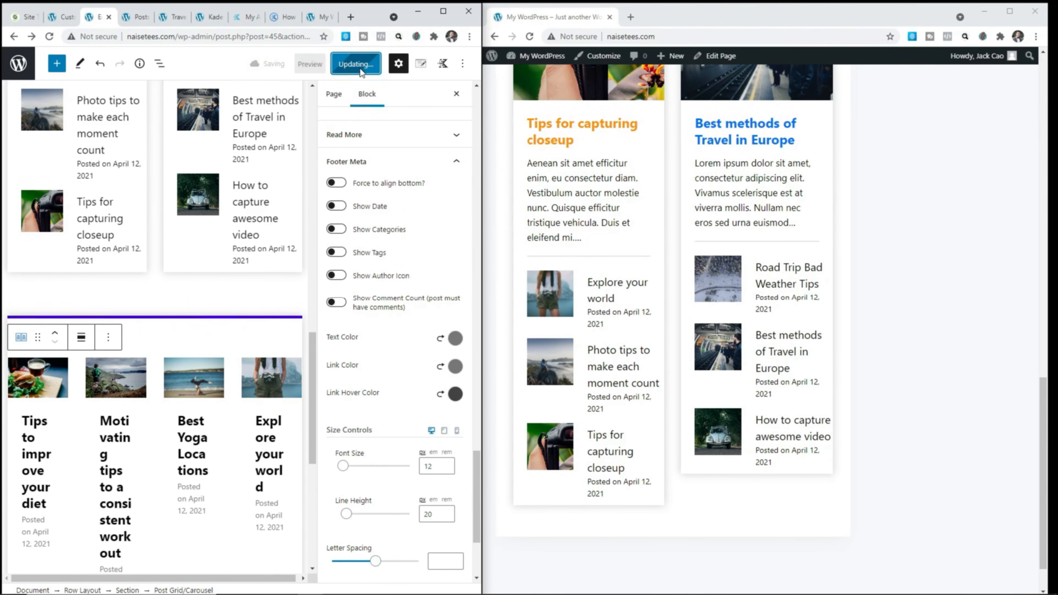
pyautogui.click(530, 36)
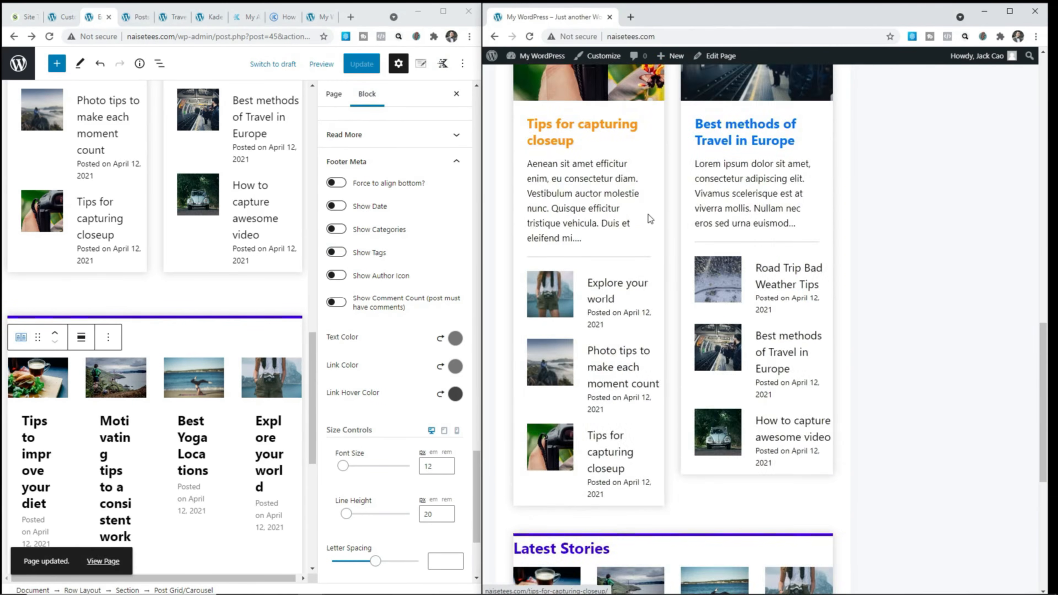
pyautogui.scroll(-6, 647, 218)
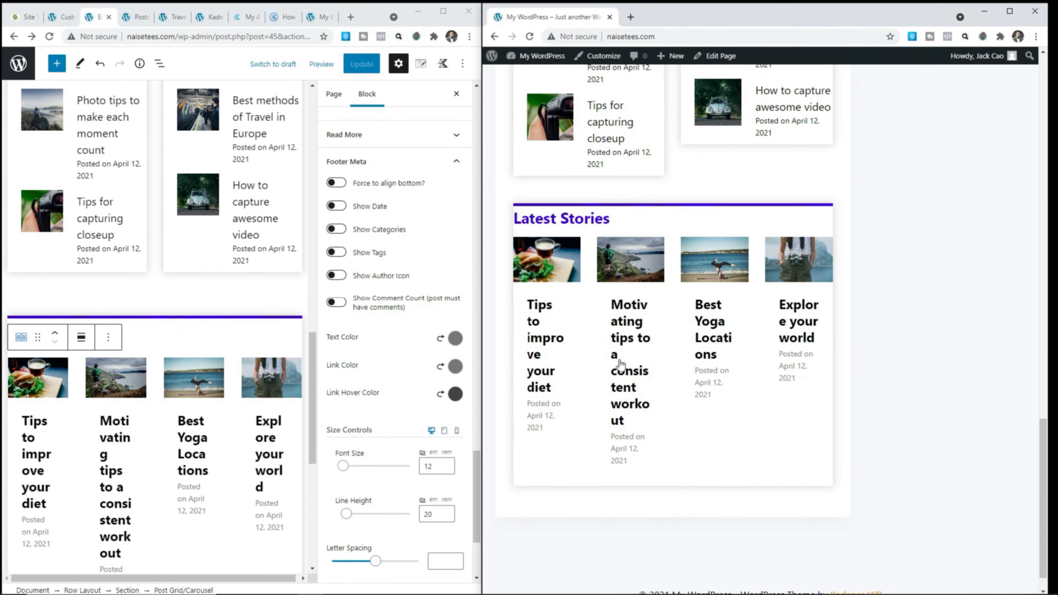
# - Set the Latest Stories post title font size to 18 px, then update the page and reload the live homepage
pyautogui.scroll(10, 400, 385)
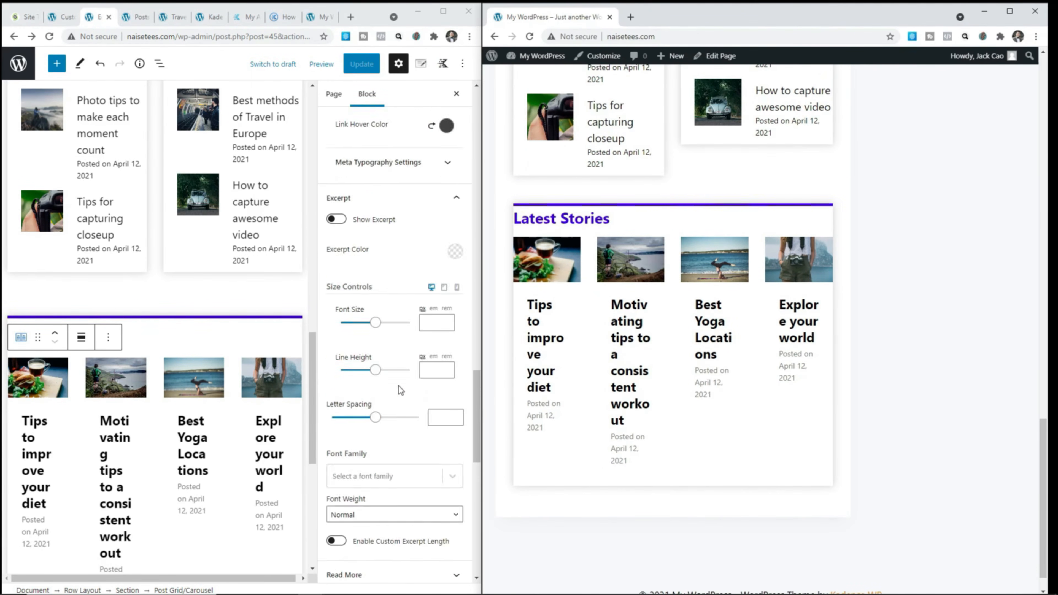
pyautogui.click(412, 332)
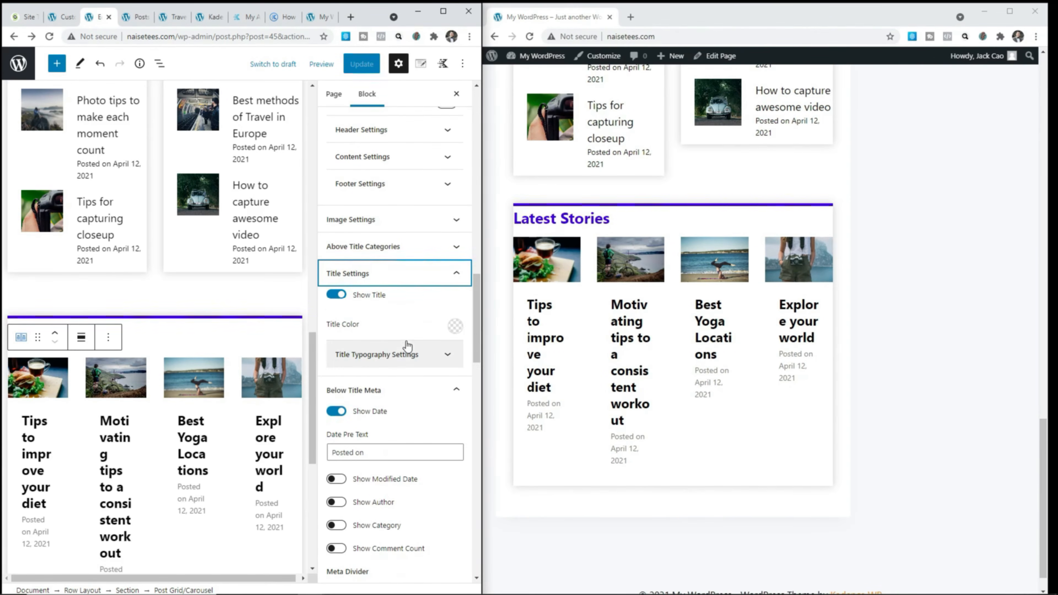
pyautogui.scroll(-1, 406, 339)
pyautogui.click(401, 356)
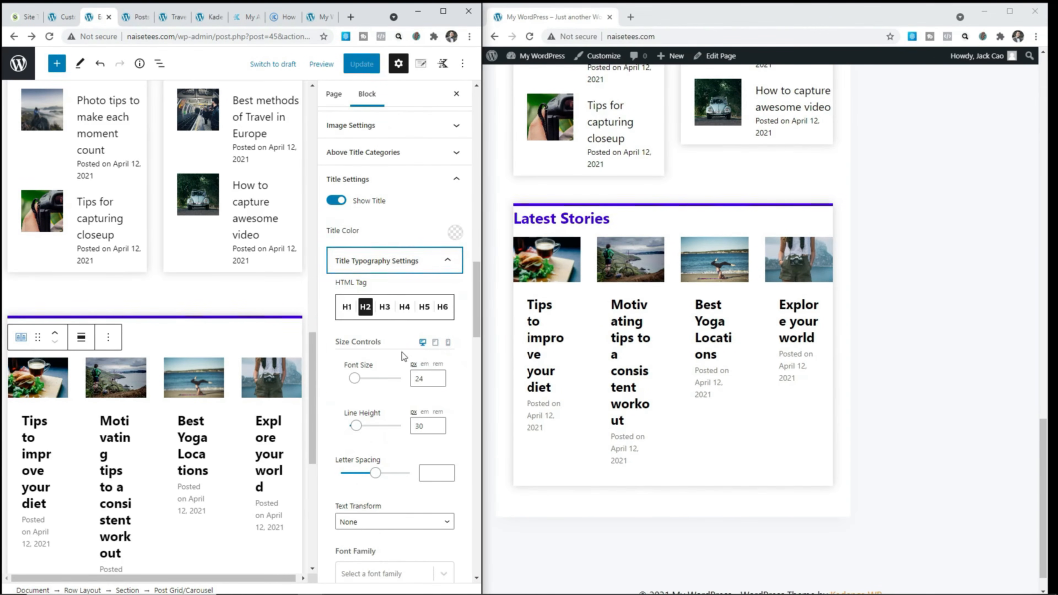
pyautogui.doubleClick(409, 378)
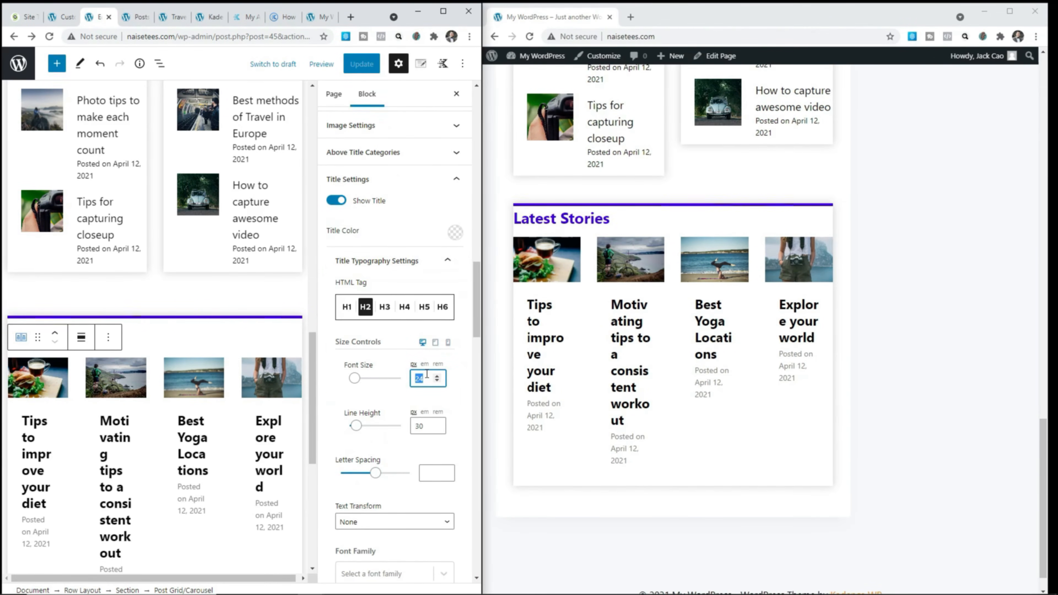
pyautogui.write('18')
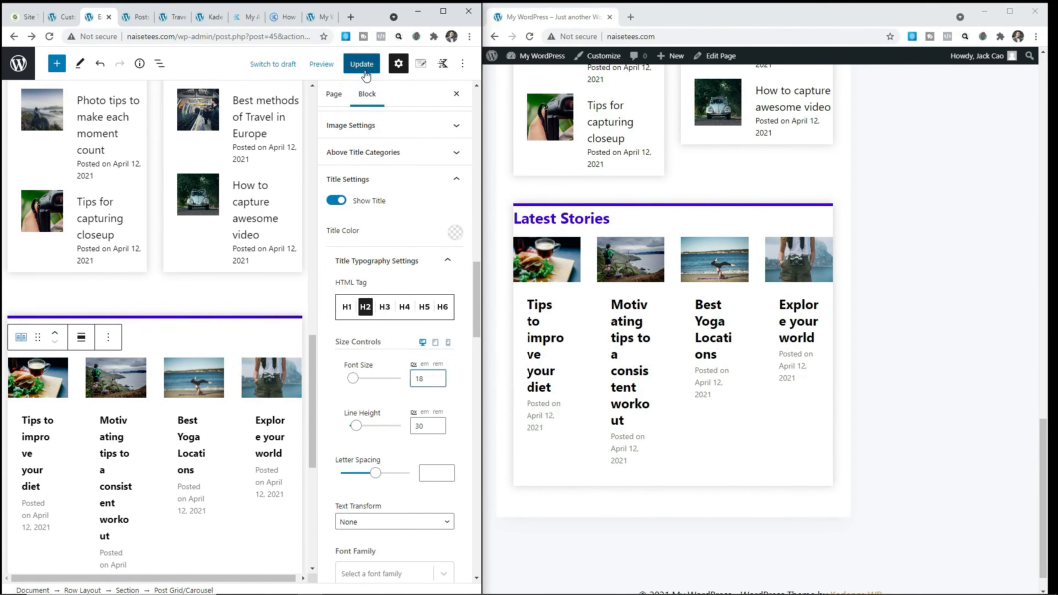
pyautogui.click(362, 63)
pyautogui.click(529, 36)
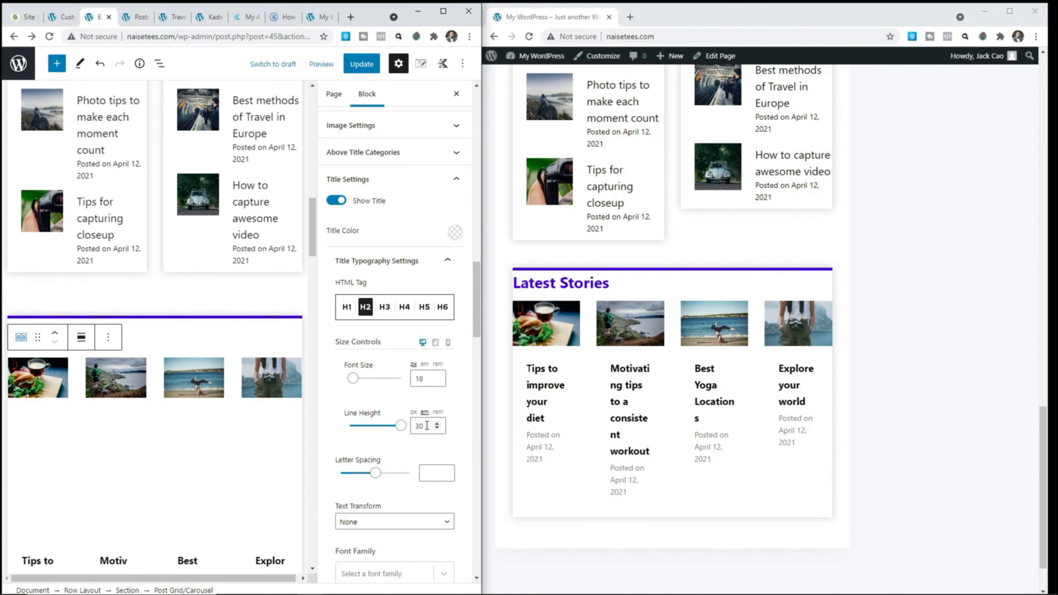
# - Set the post title line height to 1.3 em, update the page and check the live homepage at a wider window size
pyautogui.click(425, 412)
pyautogui.write('1.3')
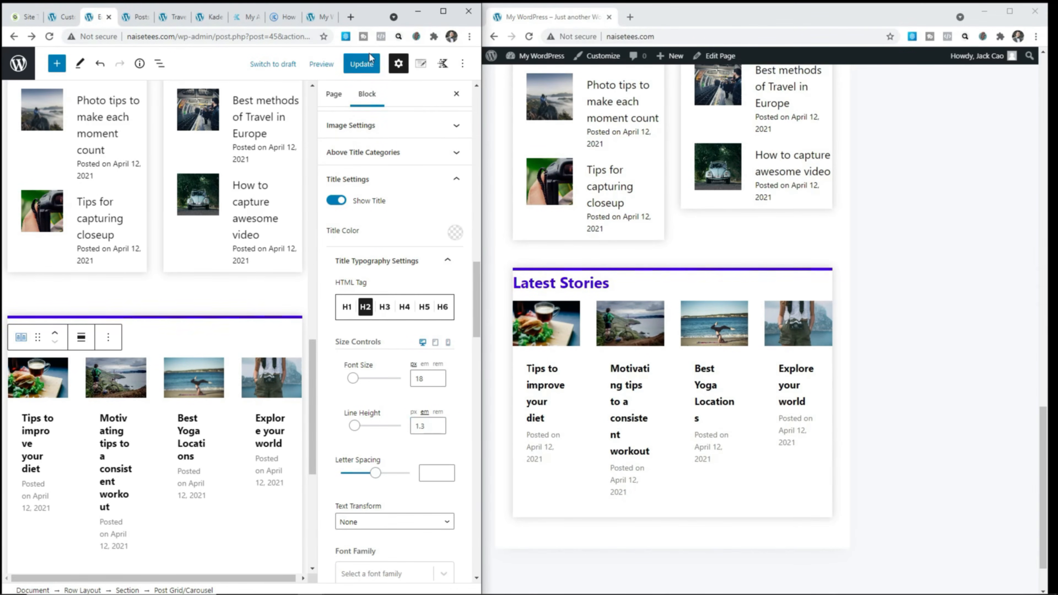
pyautogui.click(362, 64)
pyautogui.click(529, 36)
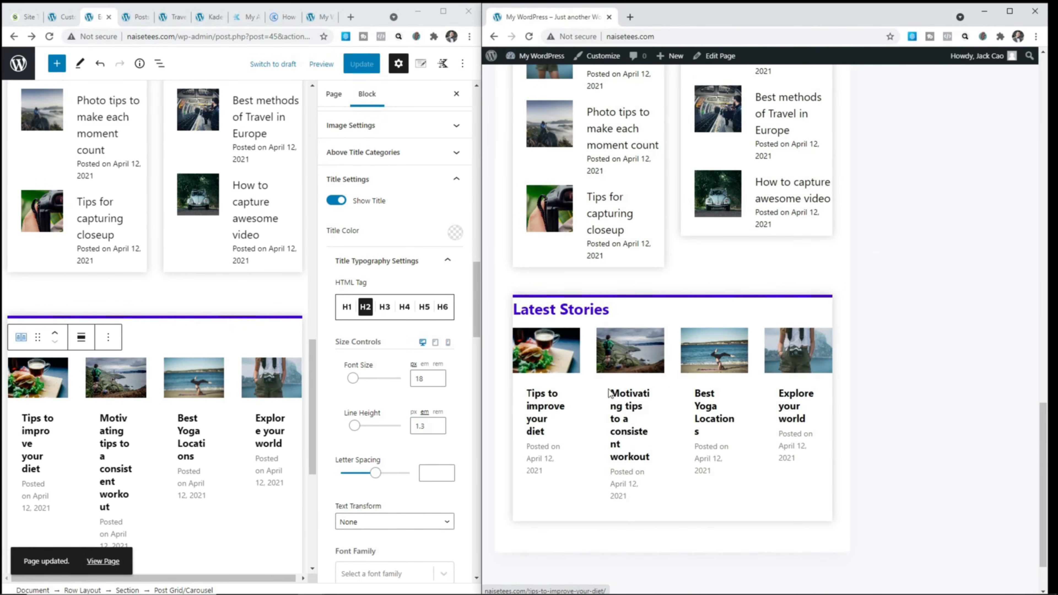
pyautogui.moveTo(483, 237); pyautogui.dragTo(77, 257)
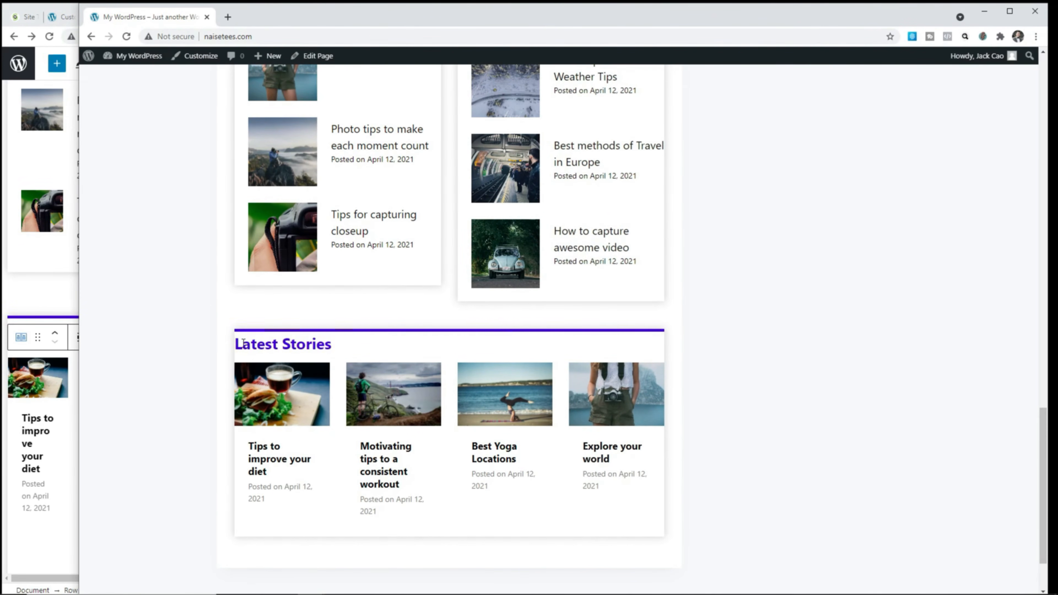
pyautogui.moveTo(77, 302); pyautogui.dragTo(483, 298)
# - Give the Latest Stories heading a left padding of 25 px, then update the page and reload the live homepage
pyautogui.click(174, 333)
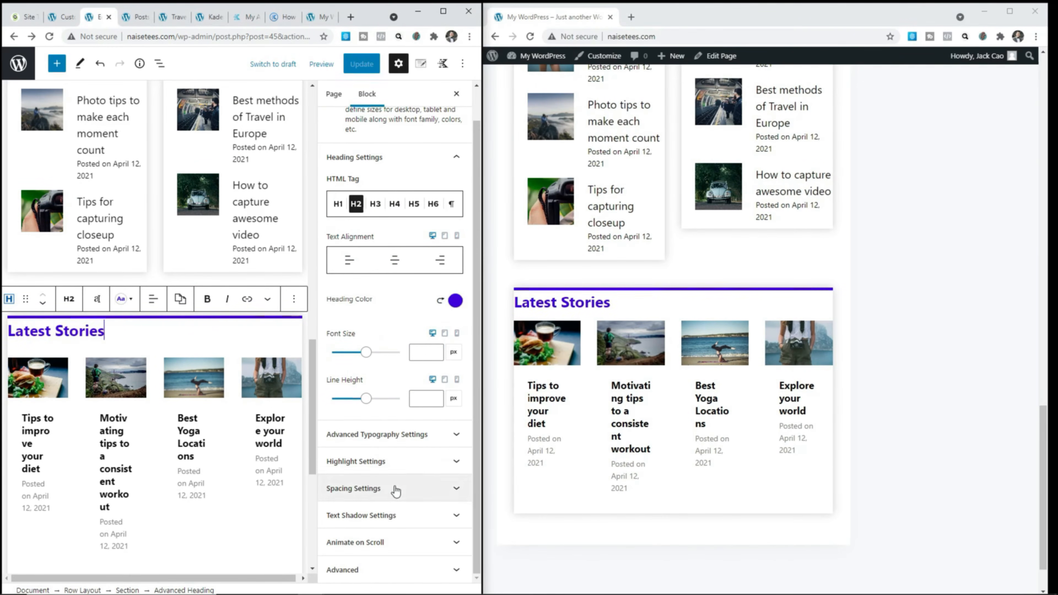
pyautogui.click(395, 490)
pyautogui.scroll(-2, 360, 491)
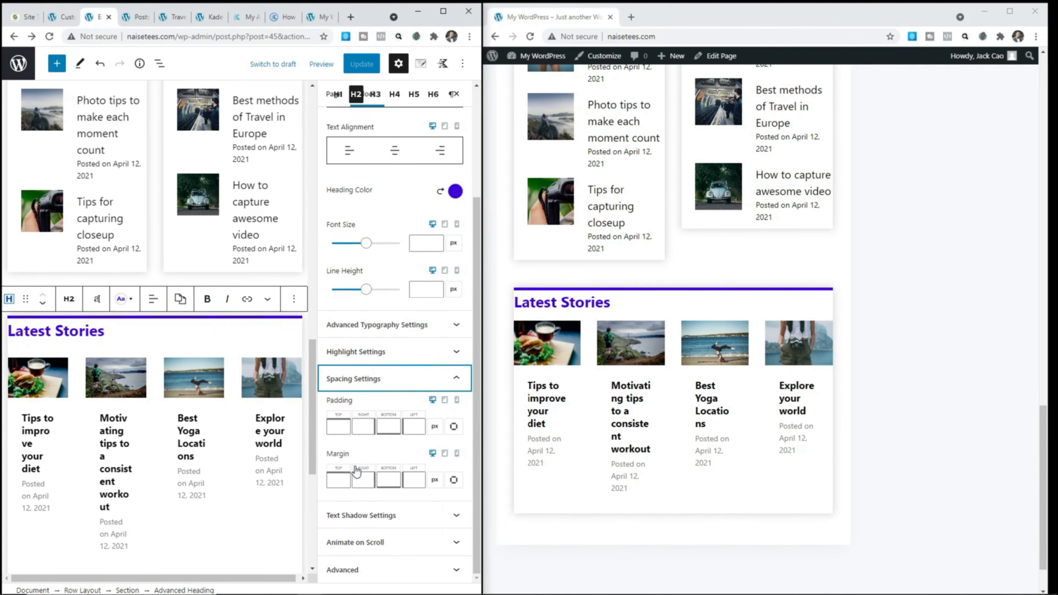
pyautogui.click(412, 425)
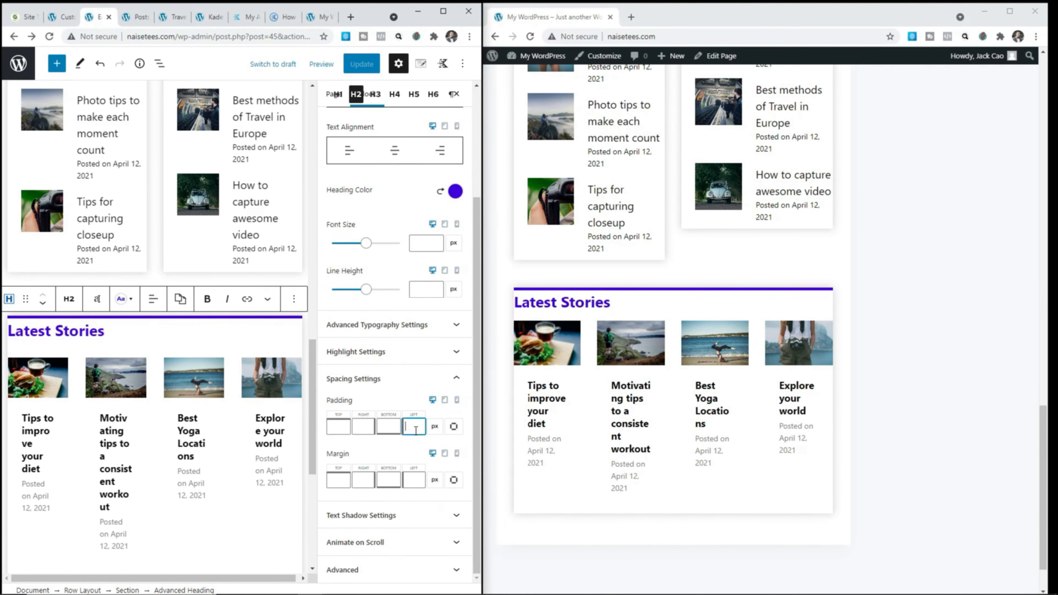
pyautogui.write('25')
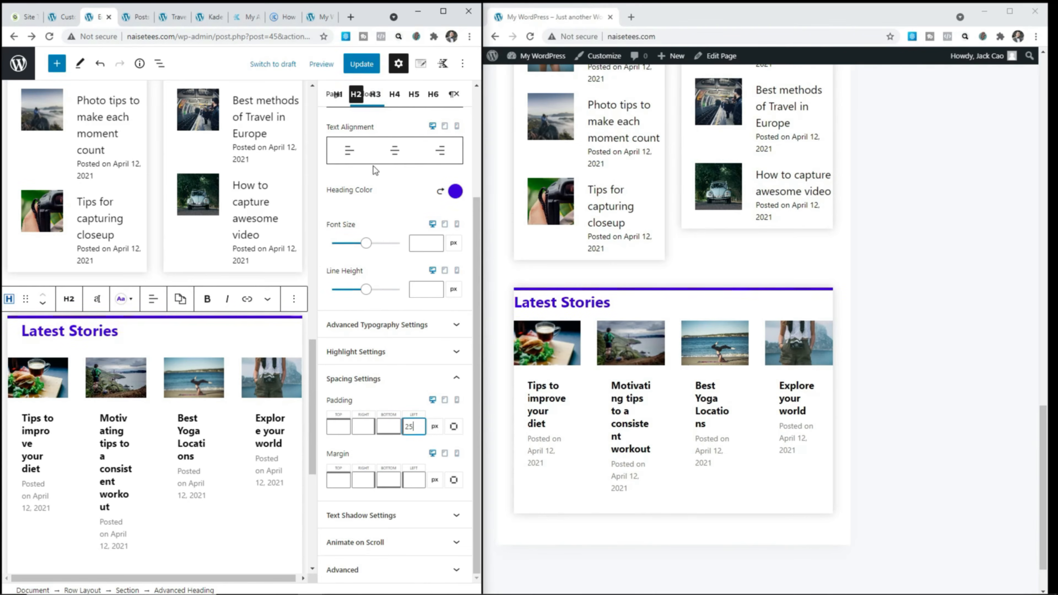
pyautogui.click(361, 64)
pyautogui.click(529, 36)
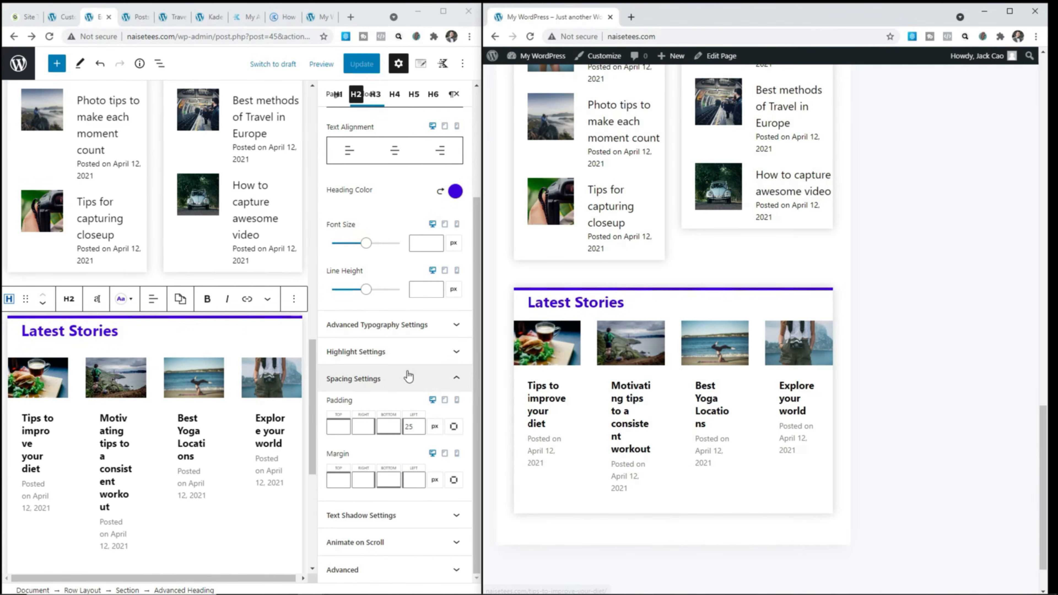
# - Set the Latest Stories post grid's image ratio to Square 1:1, update the page and check the reloaded homepage in a wider window
pyautogui.scroll(1, 406, 374)
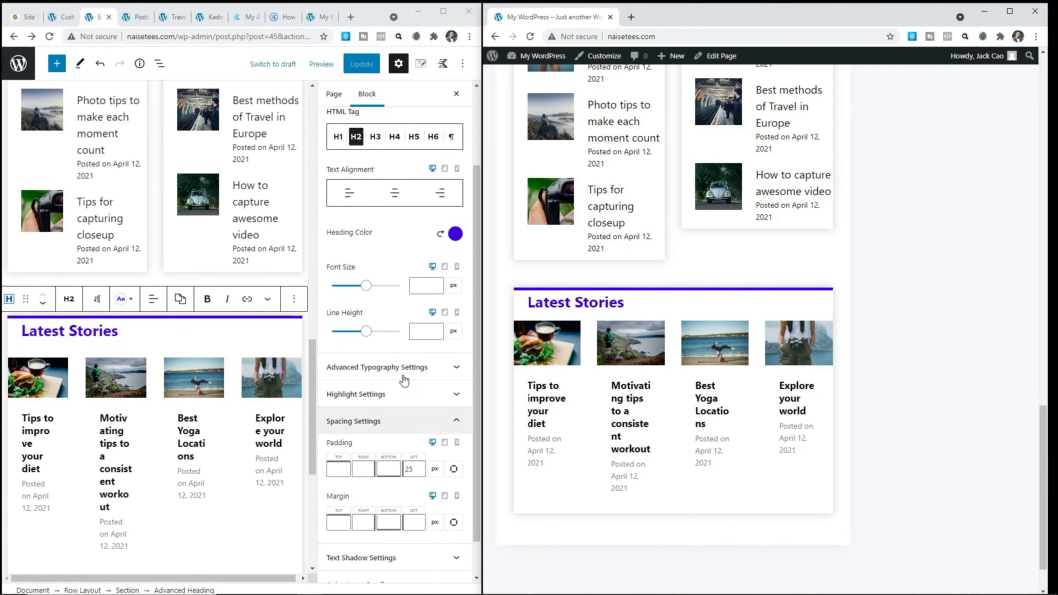
pyautogui.click(81, 373)
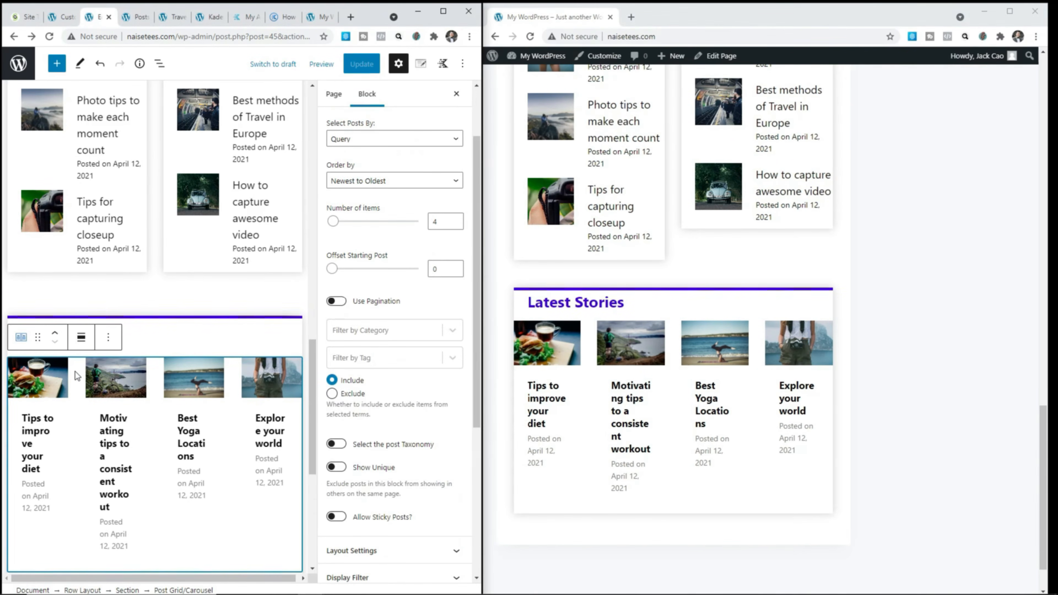
pyautogui.scroll(-5, 414, 373)
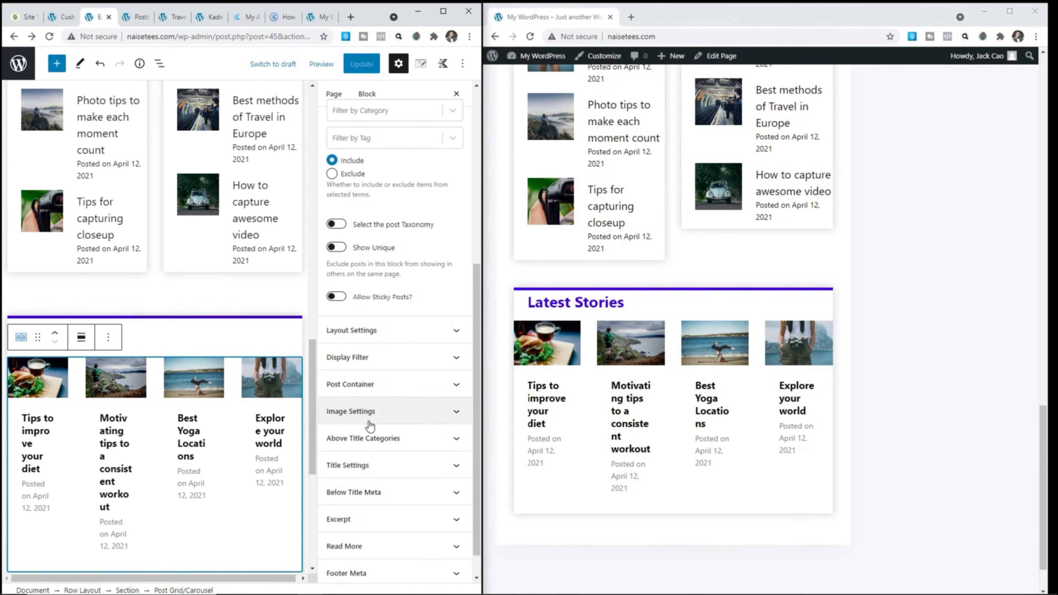
pyautogui.click(387, 415)
pyautogui.scroll(-2, 381, 438)
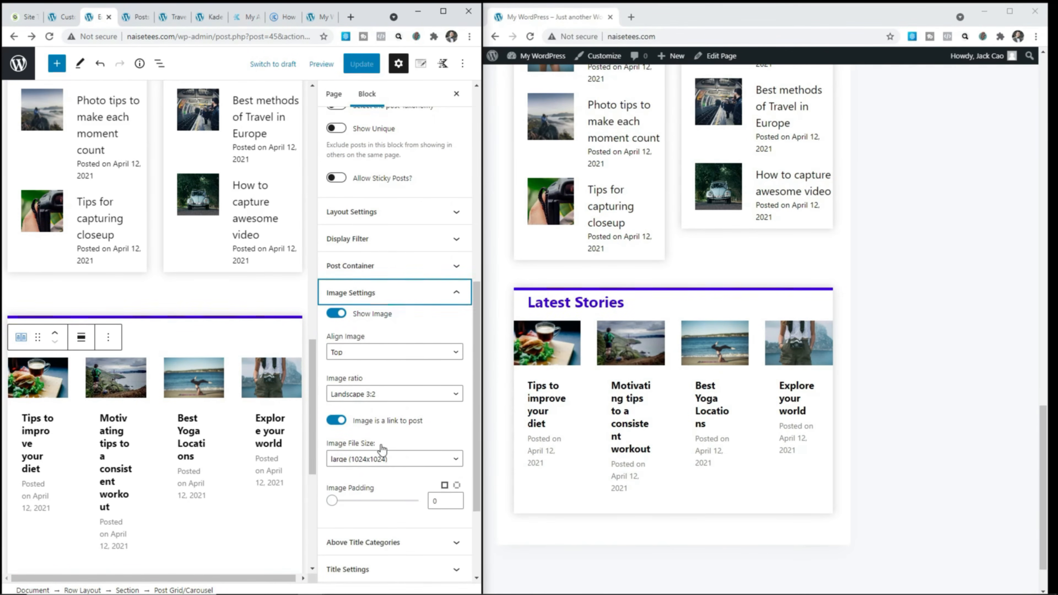
pyautogui.click(384, 394)
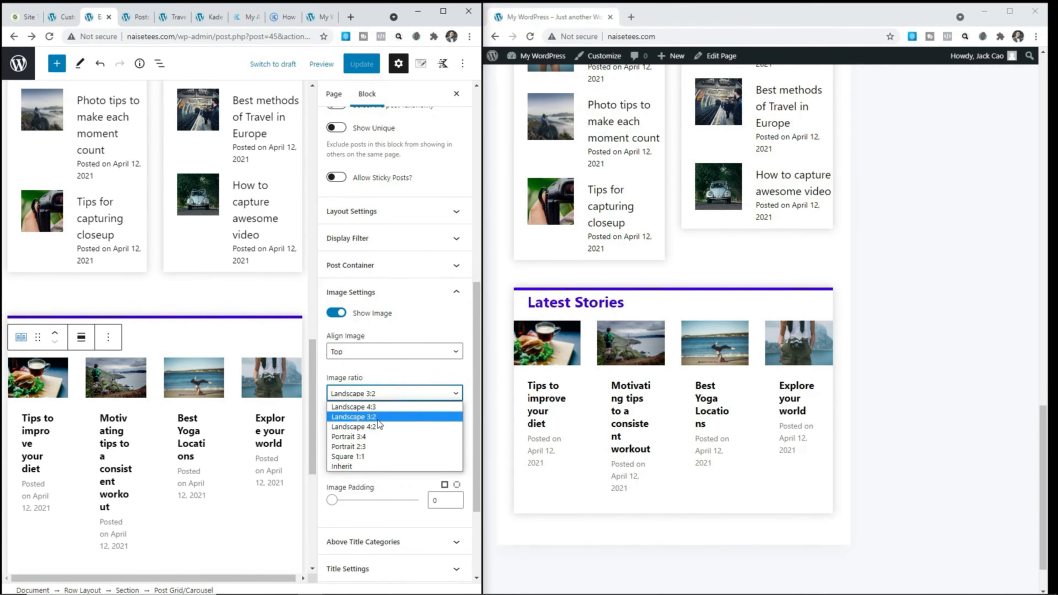
pyautogui.click(372, 455)
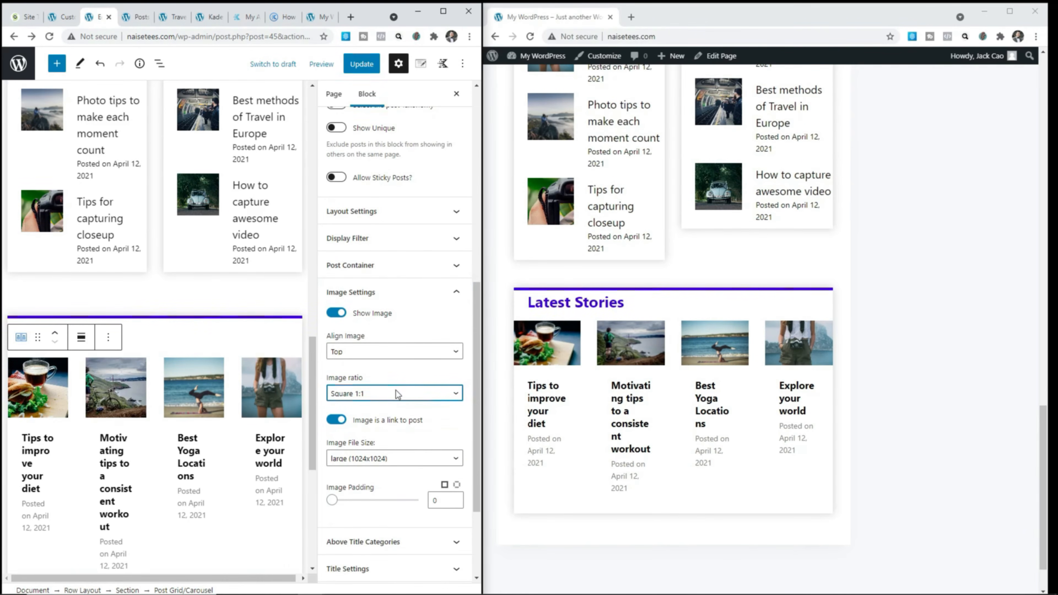
pyautogui.click(361, 64)
pyautogui.click(530, 37)
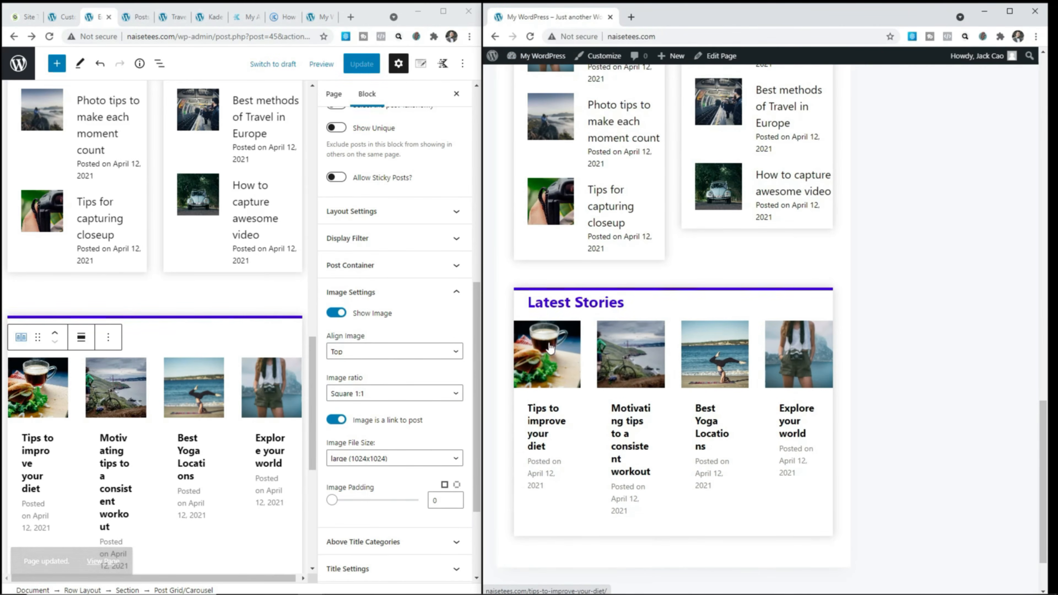
pyautogui.moveTo(483, 332); pyautogui.dragTo(209, 366)
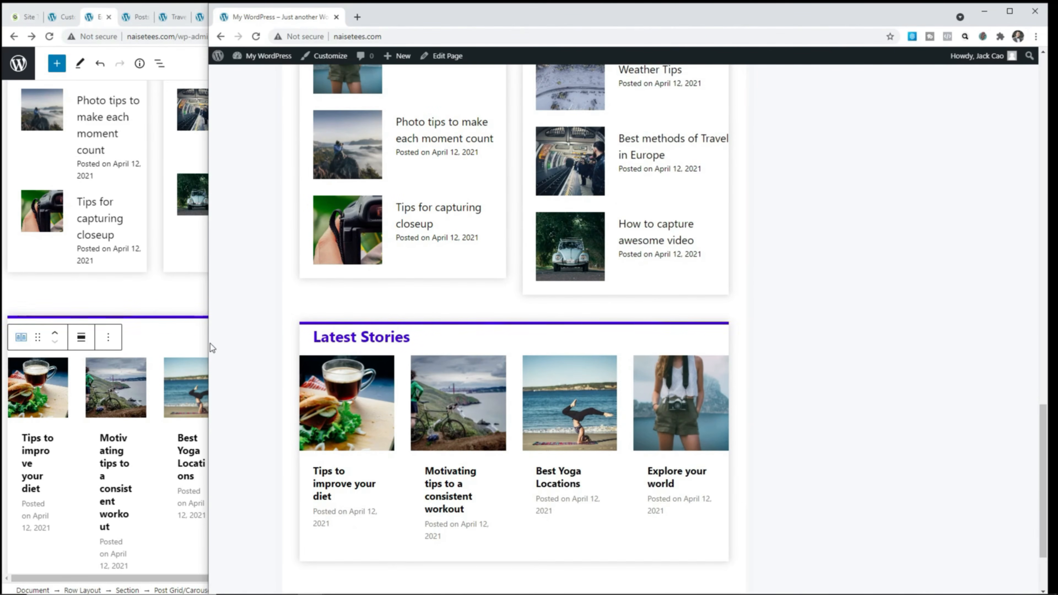
# - Set the column gap of the Latest Stories post grid to 10 in its layout settings
pyautogui.moveTo(209, 345); pyautogui.dragTo(481, 350)
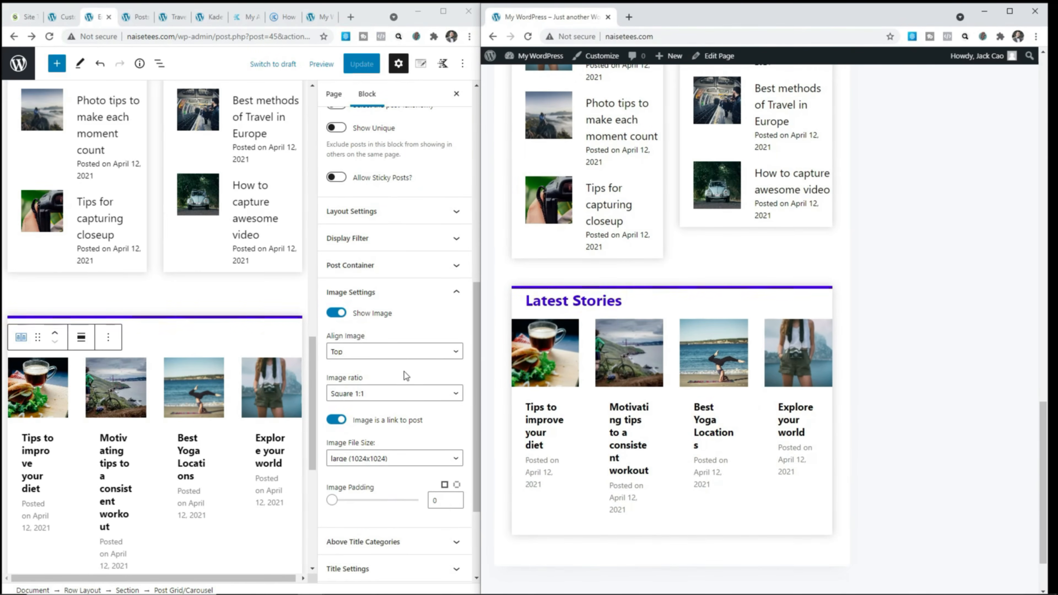
pyautogui.scroll(5, 404, 372)
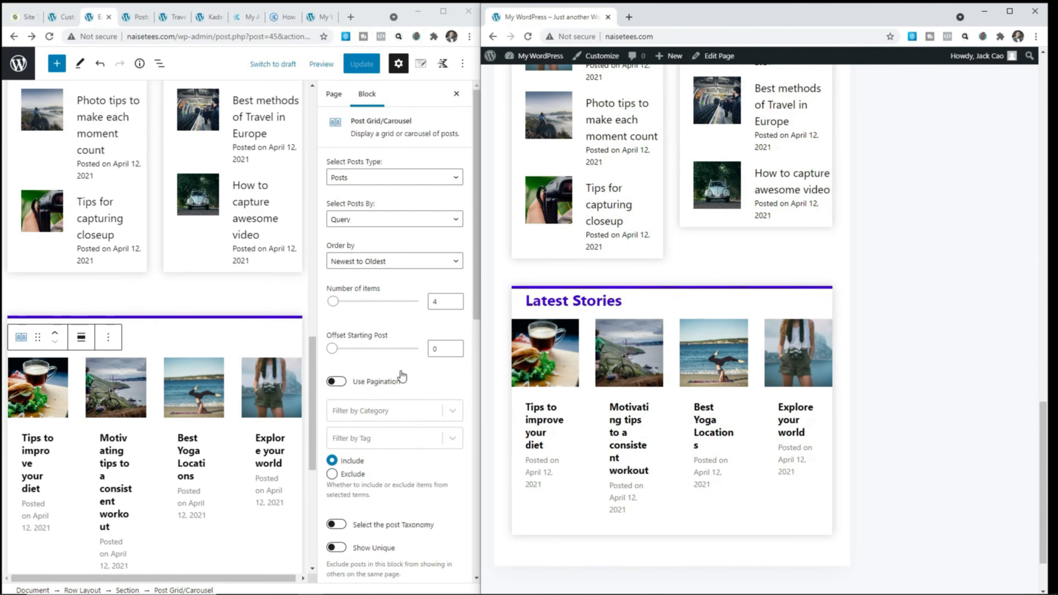
pyautogui.click(400, 412)
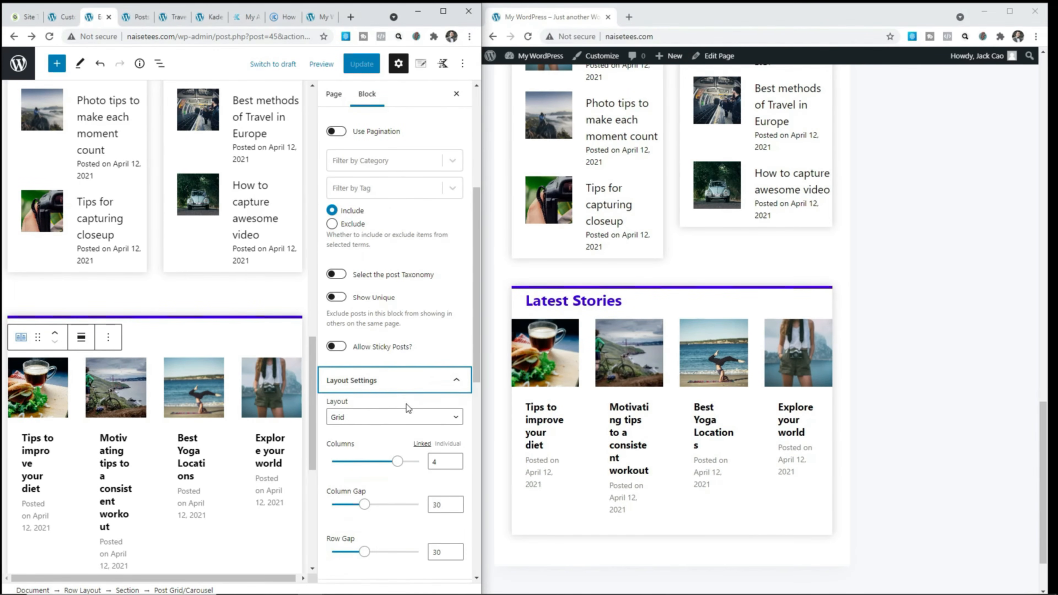
pyautogui.scroll(-4, 402, 406)
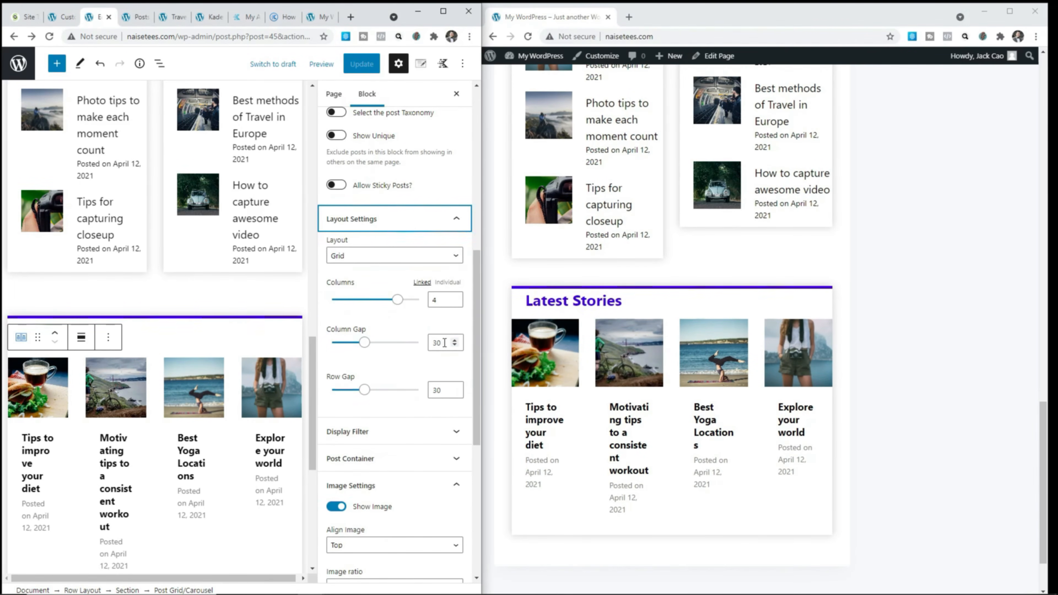
pyautogui.moveTo(444, 343); pyautogui.dragTo(429, 342)
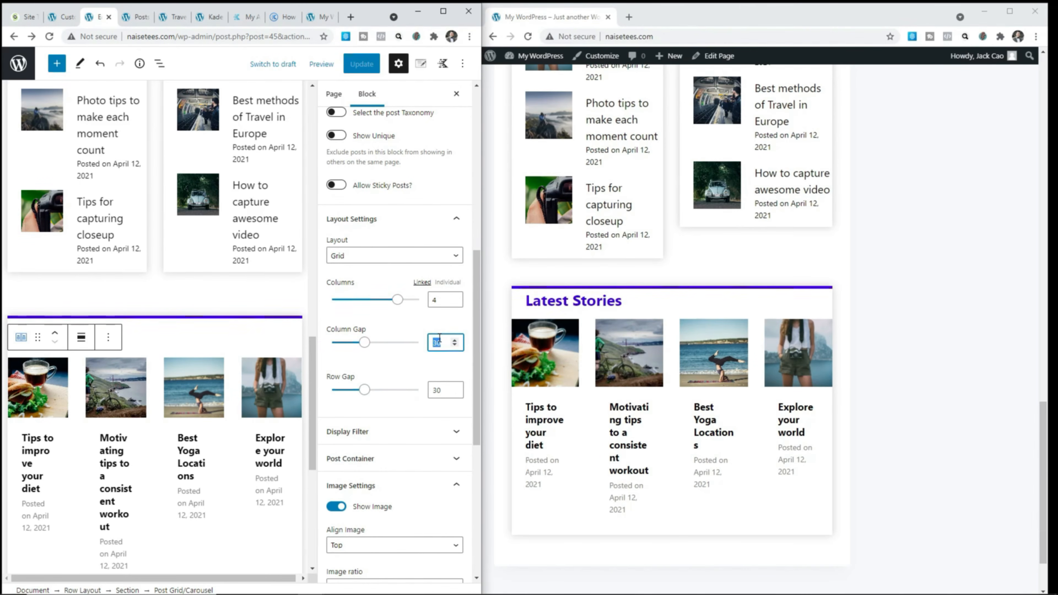
pyautogui.write('10')
# - Switch the Latest Stories post grid's container padding to separate values for each side
pyautogui.scroll(-2, 427, 347)
pyautogui.click(431, 353)
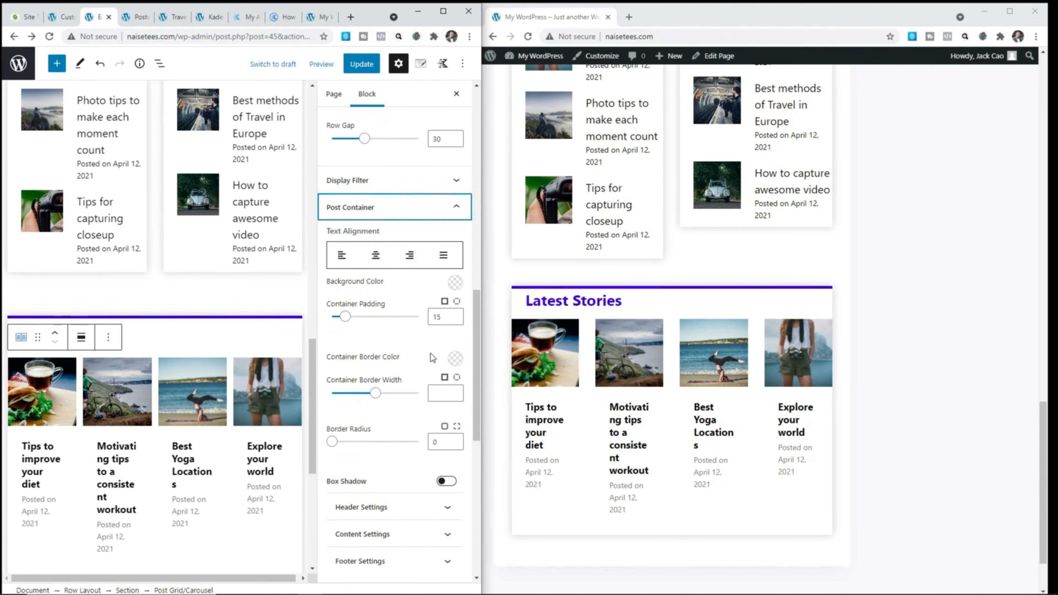
pyautogui.click(457, 302)
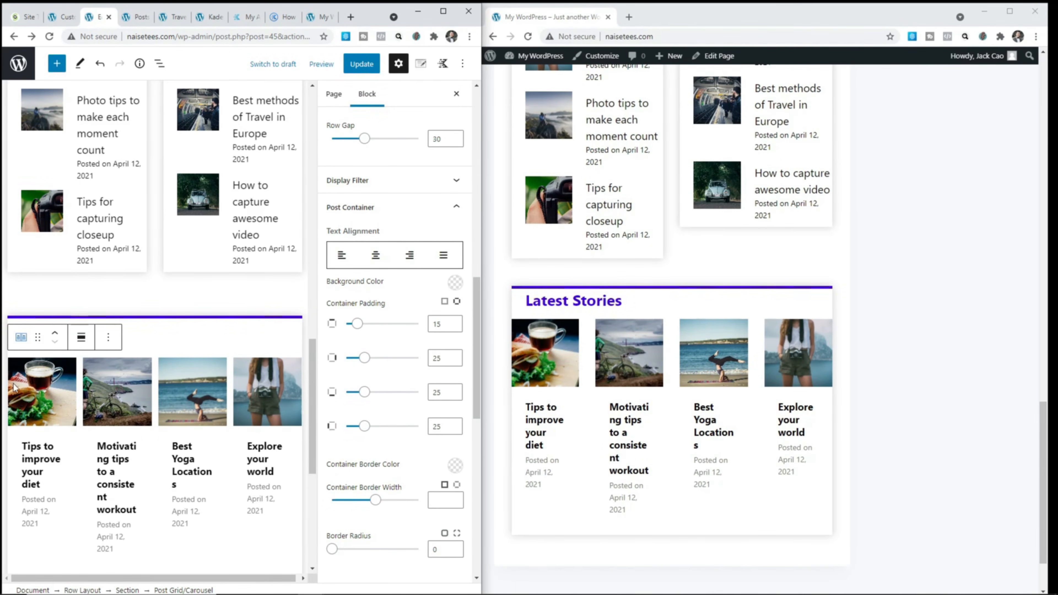
pyautogui.scroll(-10, 432, 414)
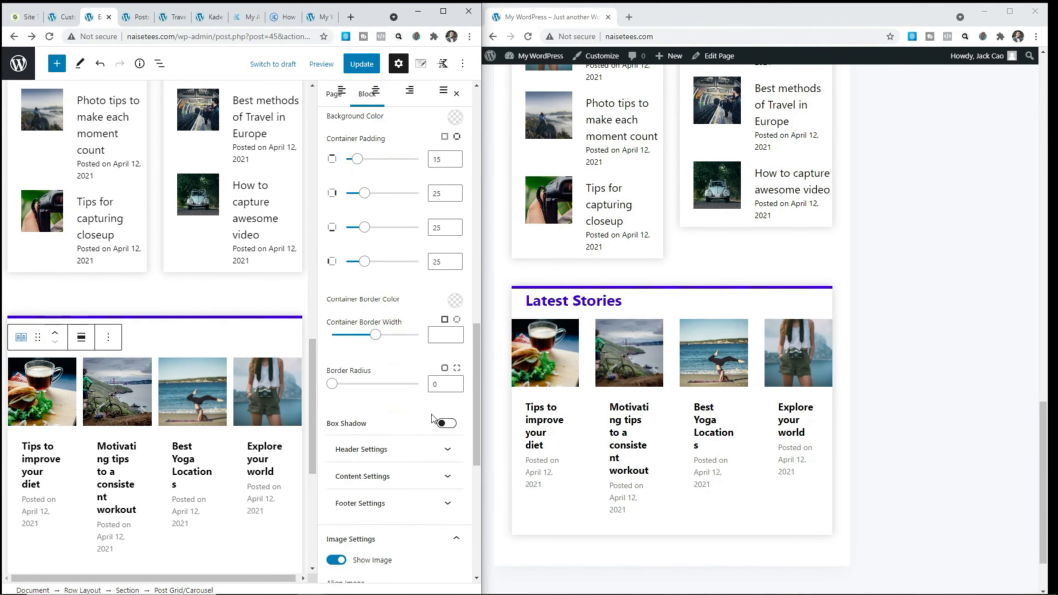
pyautogui.scroll(-2, 431, 414)
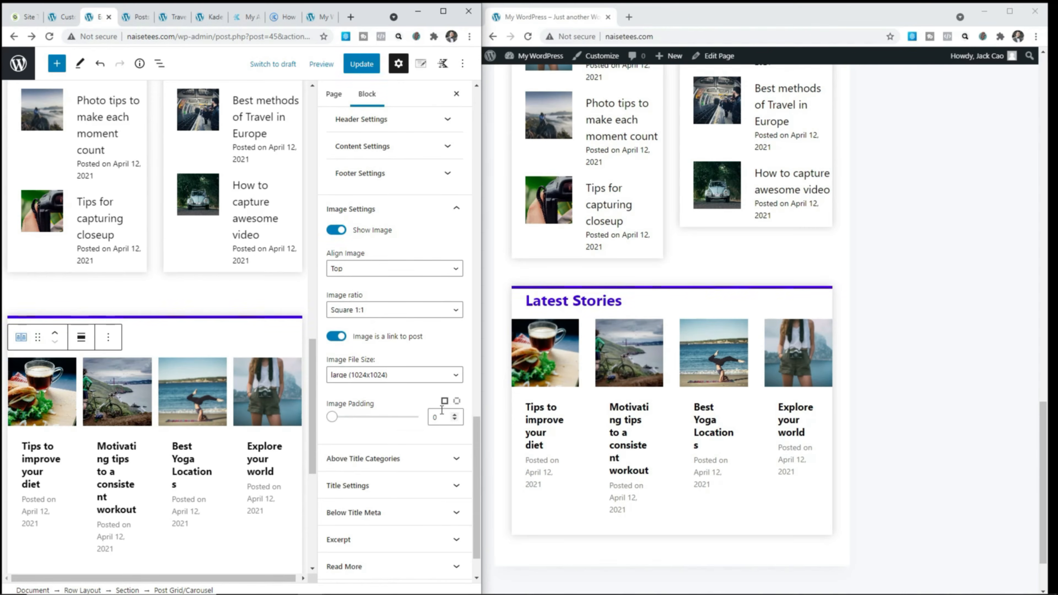
# - Set the post grid's image padding to 10 on the left and right sides, then update the page and reload the live homepage
pyautogui.click(457, 401)
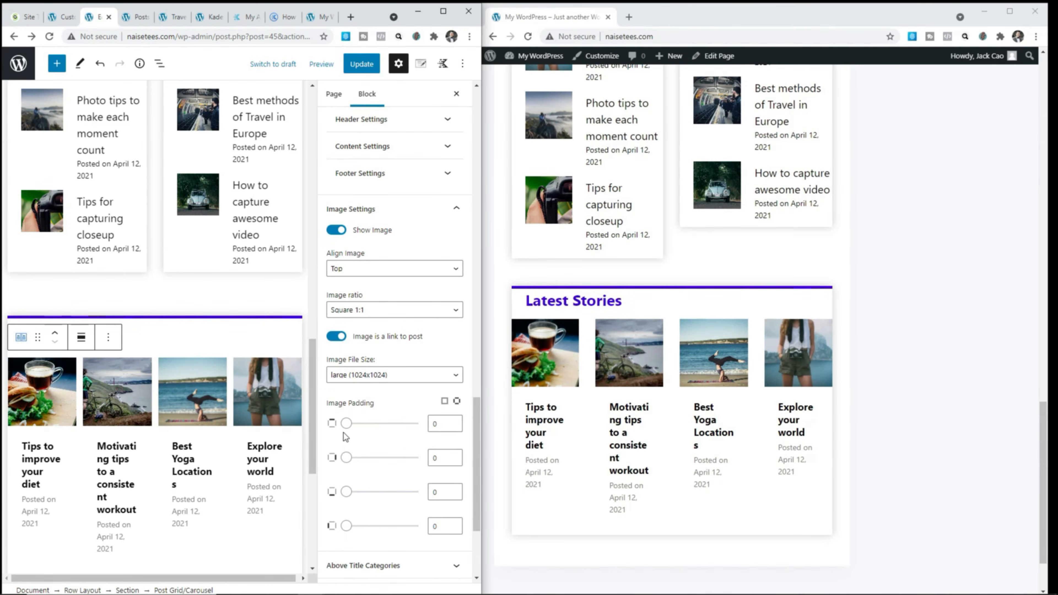
pyautogui.doubleClick(431, 526)
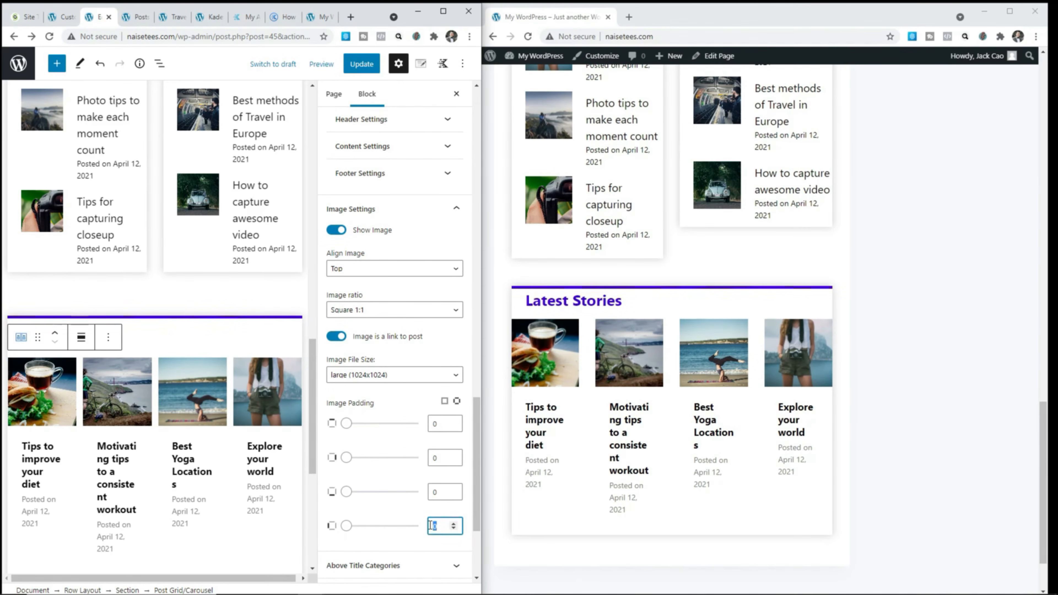
pyautogui.write('10')
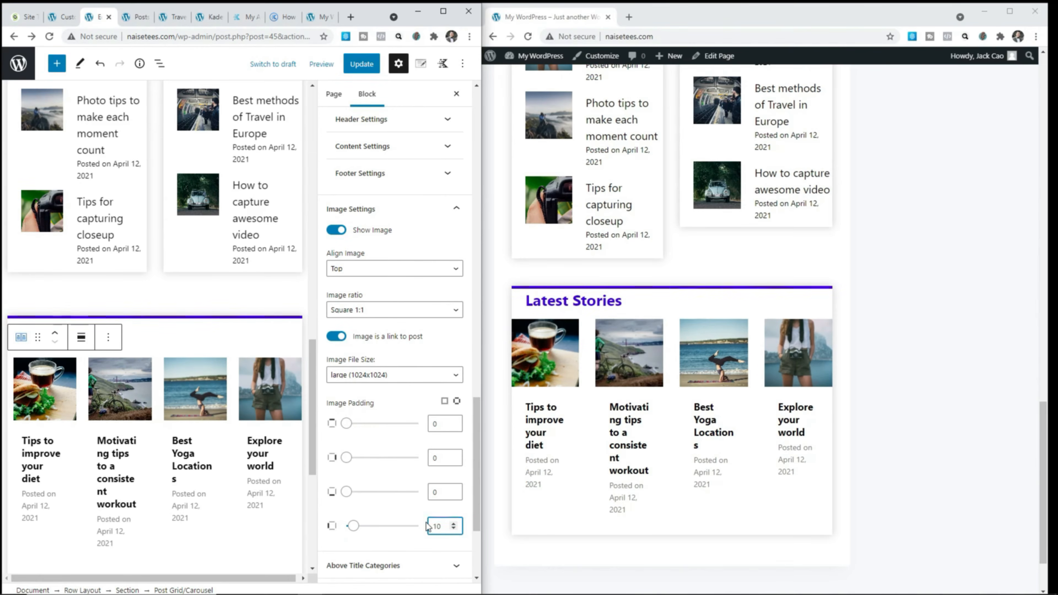
pyautogui.doubleClick(445, 461)
pyautogui.write('10')
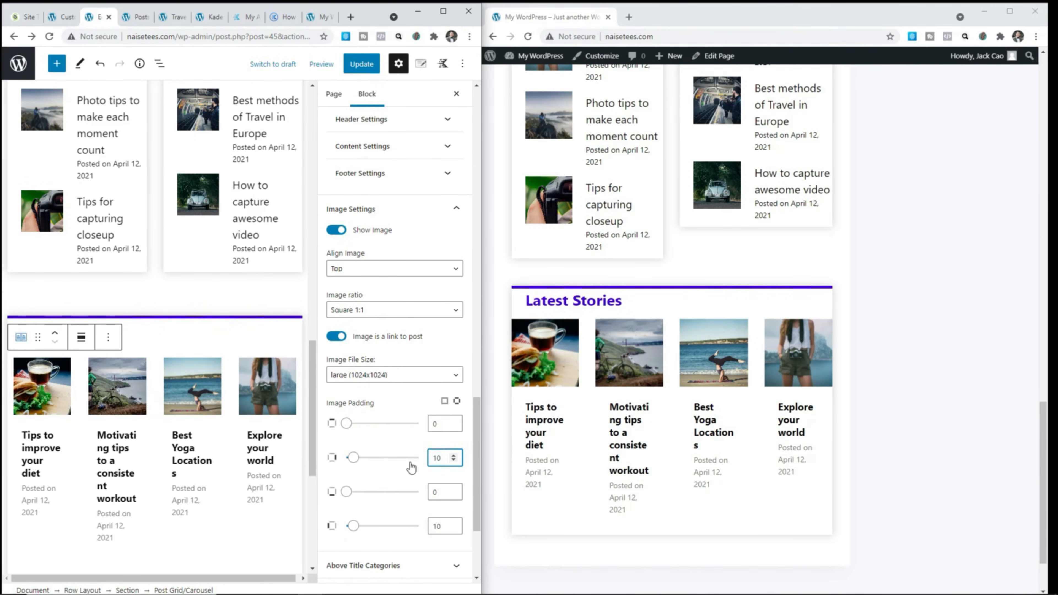
pyautogui.click(361, 64)
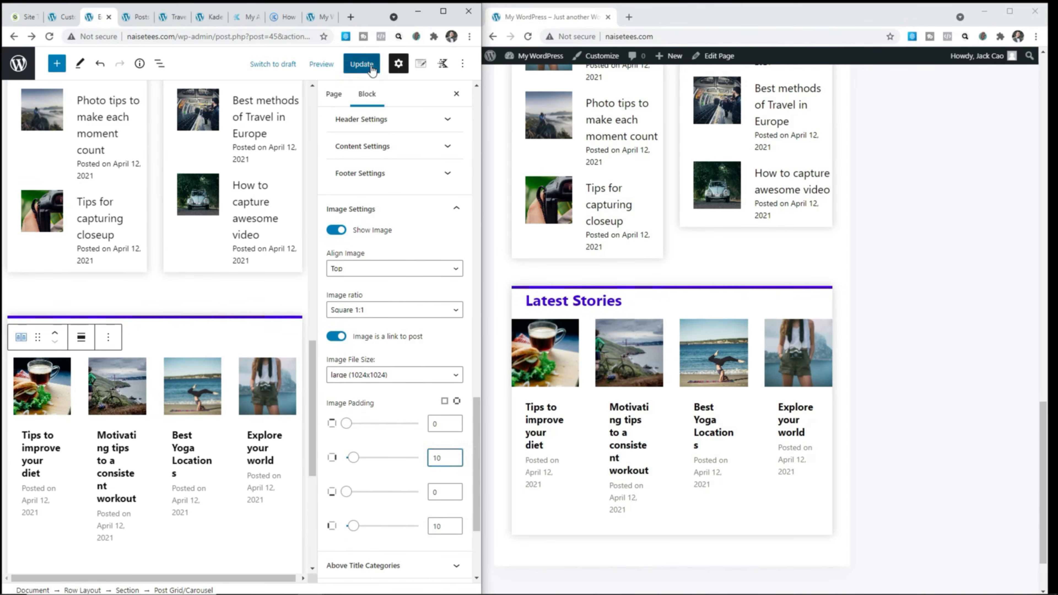
pyautogui.click(528, 36)
# - Reduce the Latest Stories post grid's column gap to 5
pyautogui.scroll(9, 397, 233)
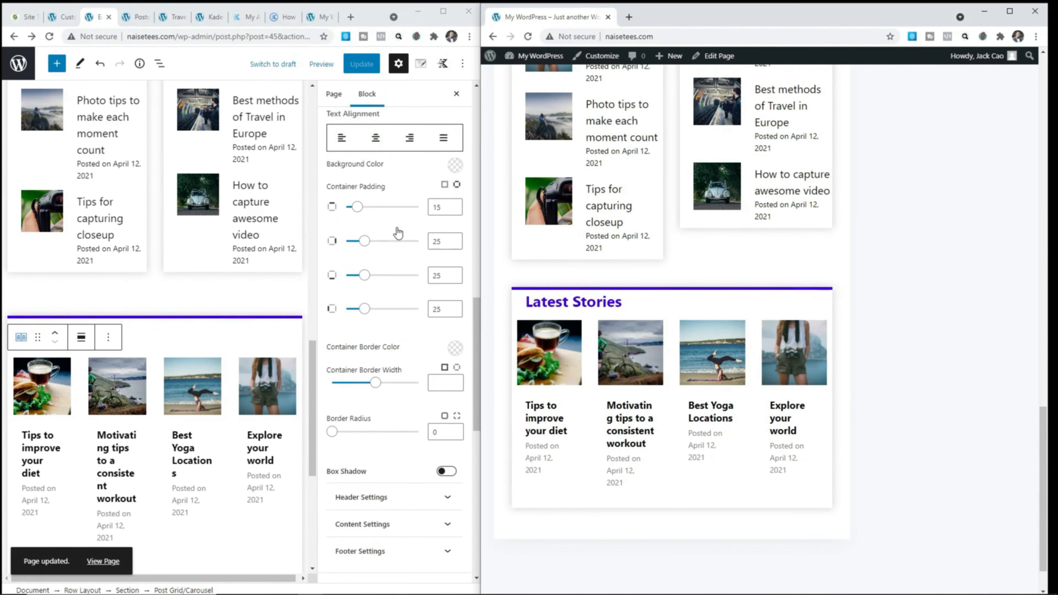
pyautogui.scroll(7, 398, 232)
pyautogui.doubleClick(437, 256)
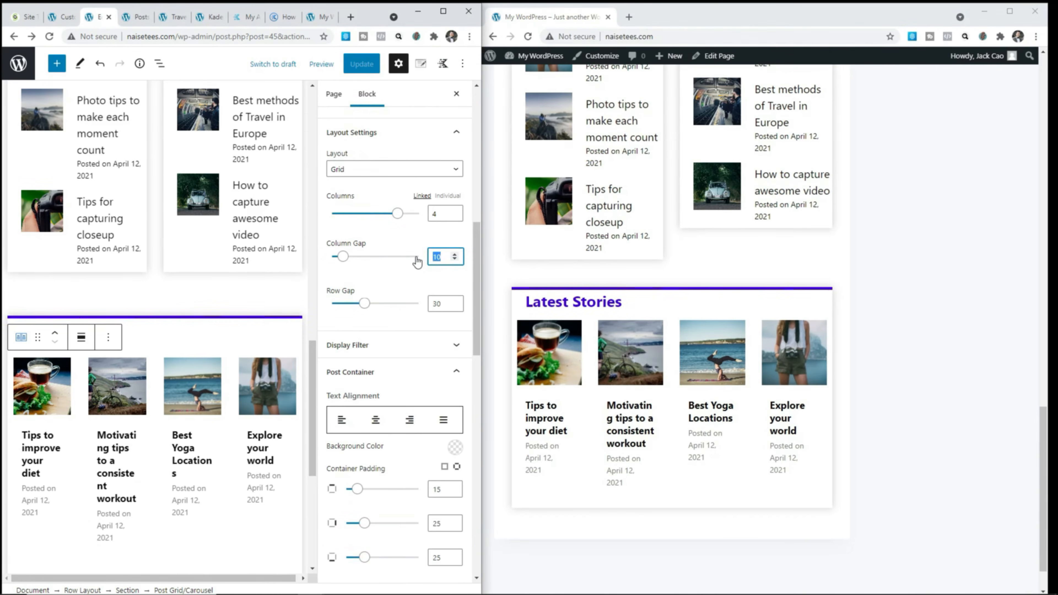
pyautogui.write('5')
# - Set the post container's right and left padding to 0, then update the page and reload the live homepage
pyautogui.scroll(-4, 400, 325)
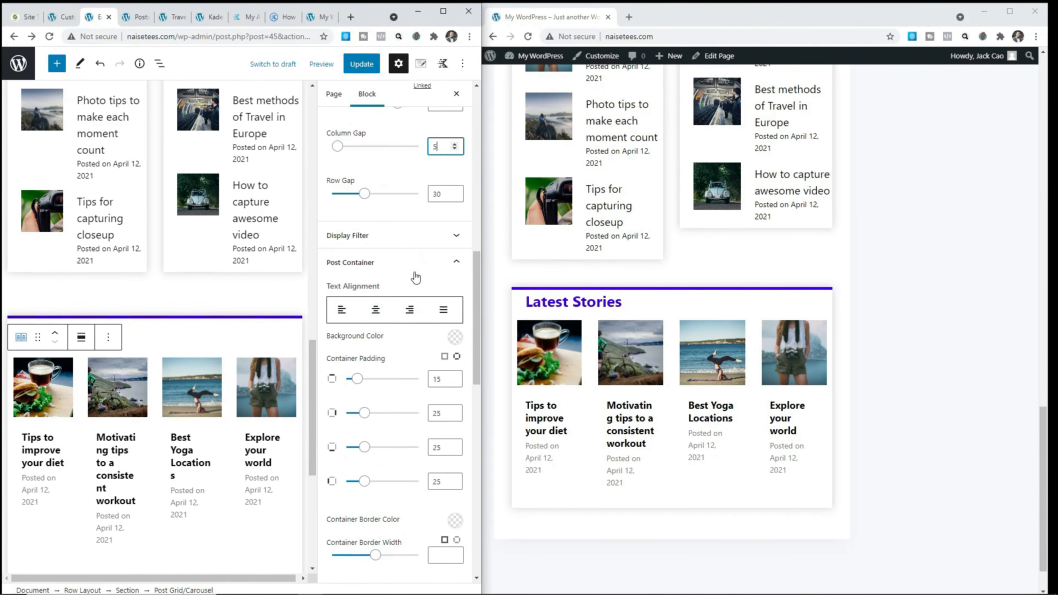
pyautogui.doubleClick(436, 357)
pyautogui.write('0')
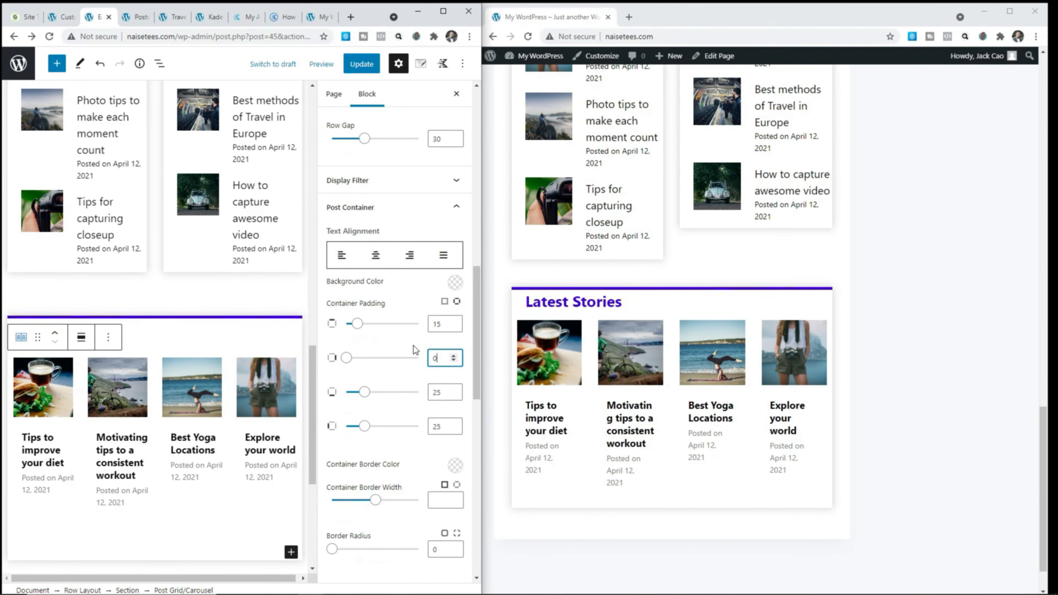
pyautogui.doubleClick(437, 427)
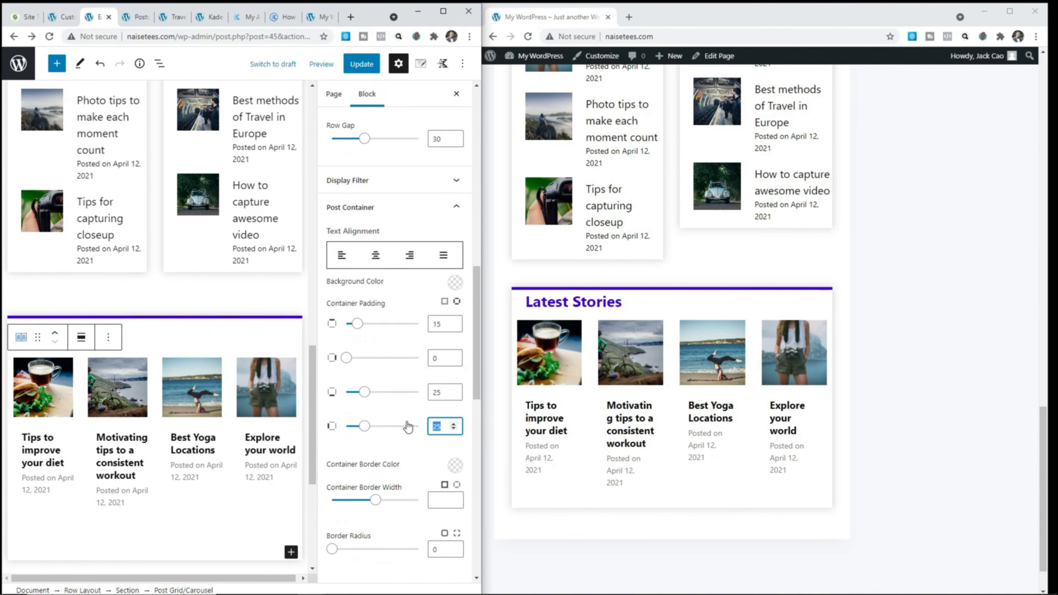
pyautogui.write('0')
pyautogui.click(362, 64)
pyautogui.click(528, 36)
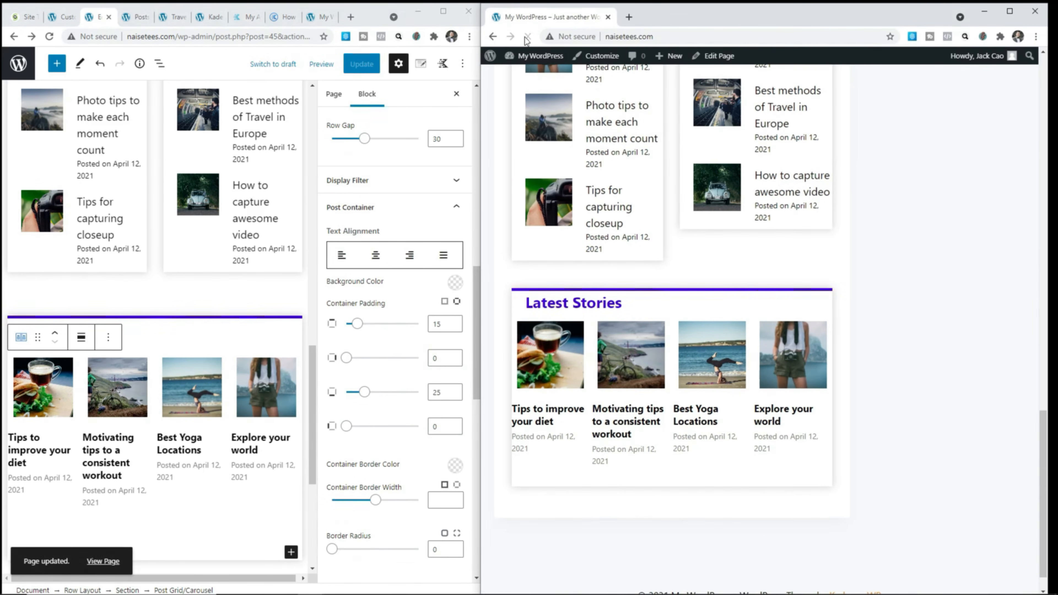
pyautogui.moveTo(540, 55)
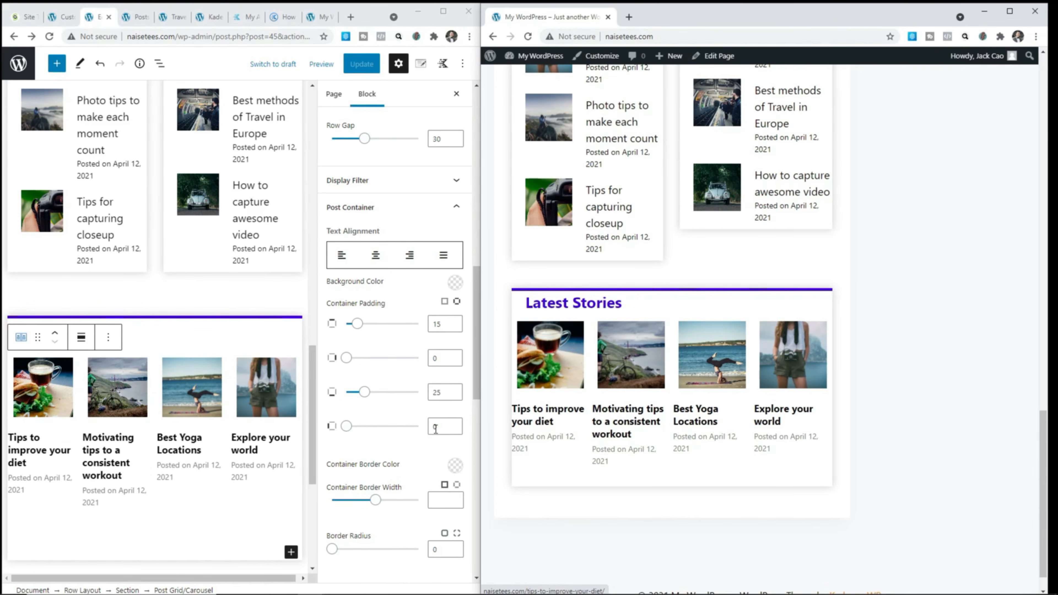
# - Set the post container's left padding to 10 and the title's left padding to 0, then update the page and reload the live homepage
pyautogui.scroll(-7, 422, 435)
pyautogui.scroll(-4, 420, 442)
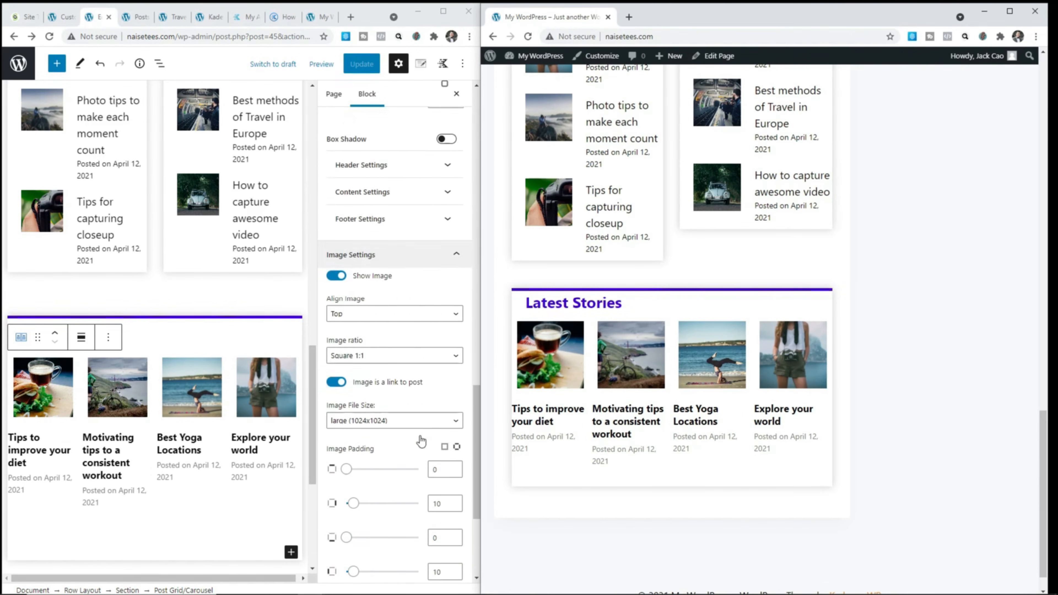
pyautogui.scroll(10, 375, 396)
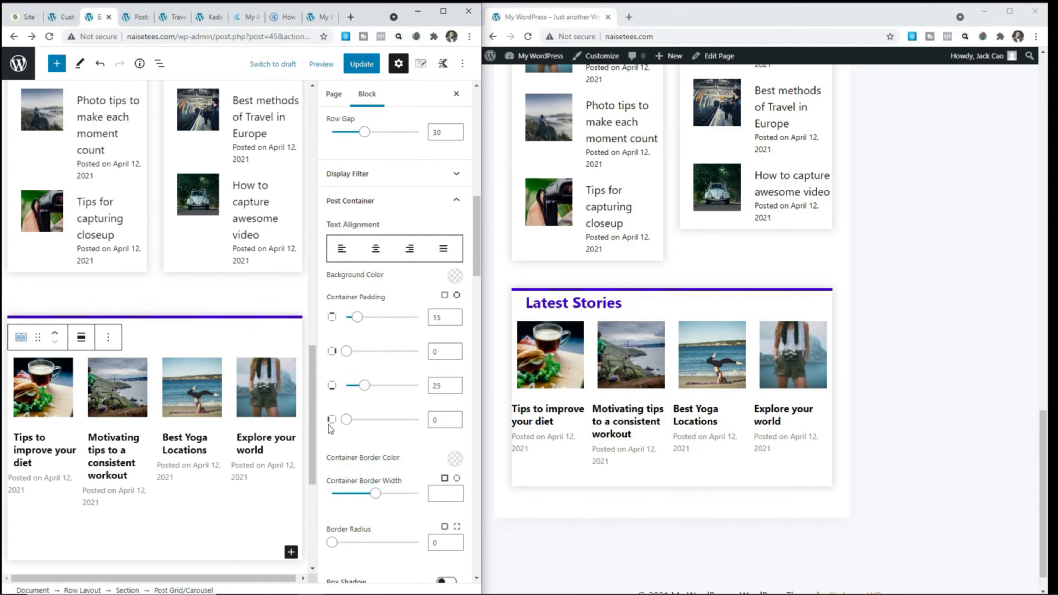
pyautogui.doubleClick(433, 418)
pyautogui.write('10')
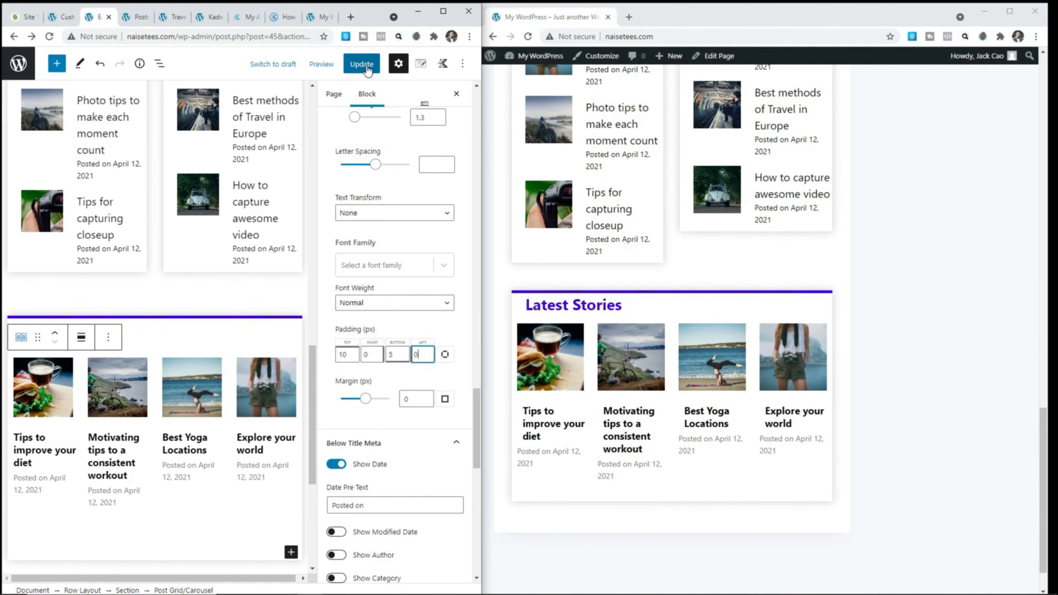
pyautogui.click(361, 64)
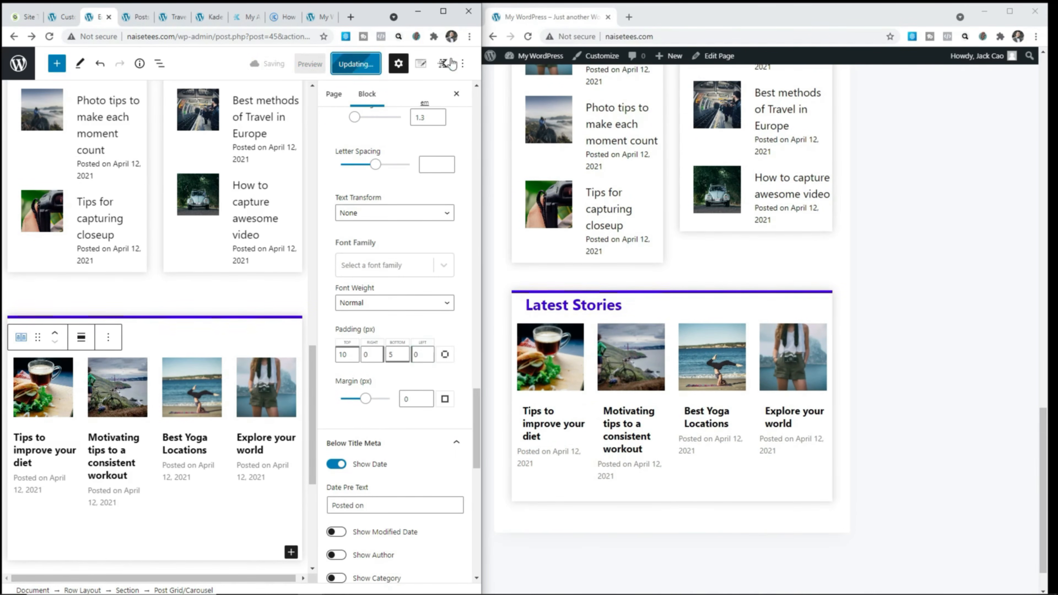
pyautogui.click(528, 36)
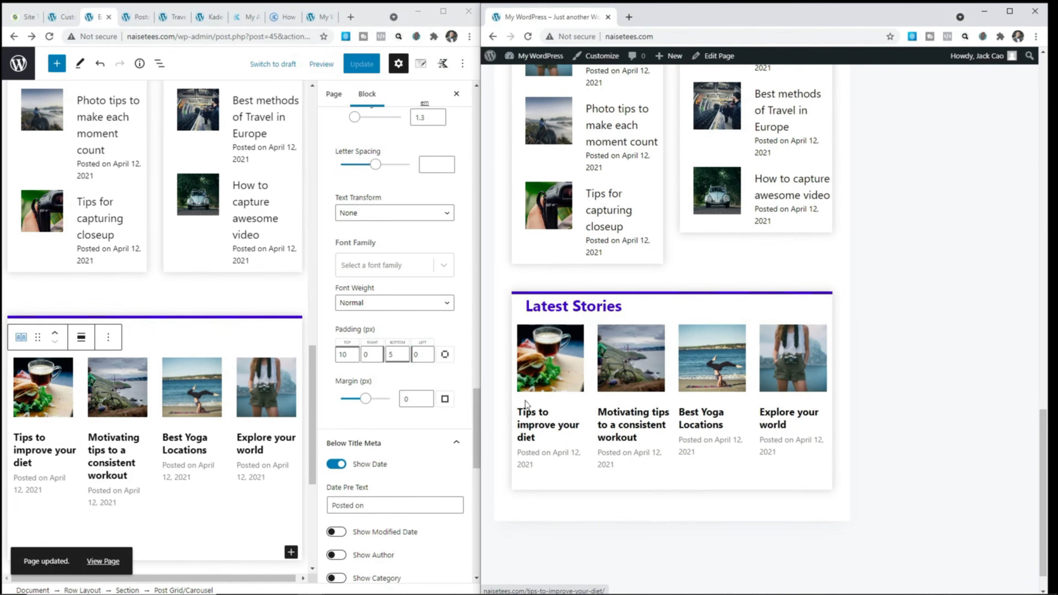
# - Check the Latest Stories layout on the live homepage in a wider window and review the sections above it
pyautogui.moveTo(483, 358); pyautogui.dragTo(644, 361)
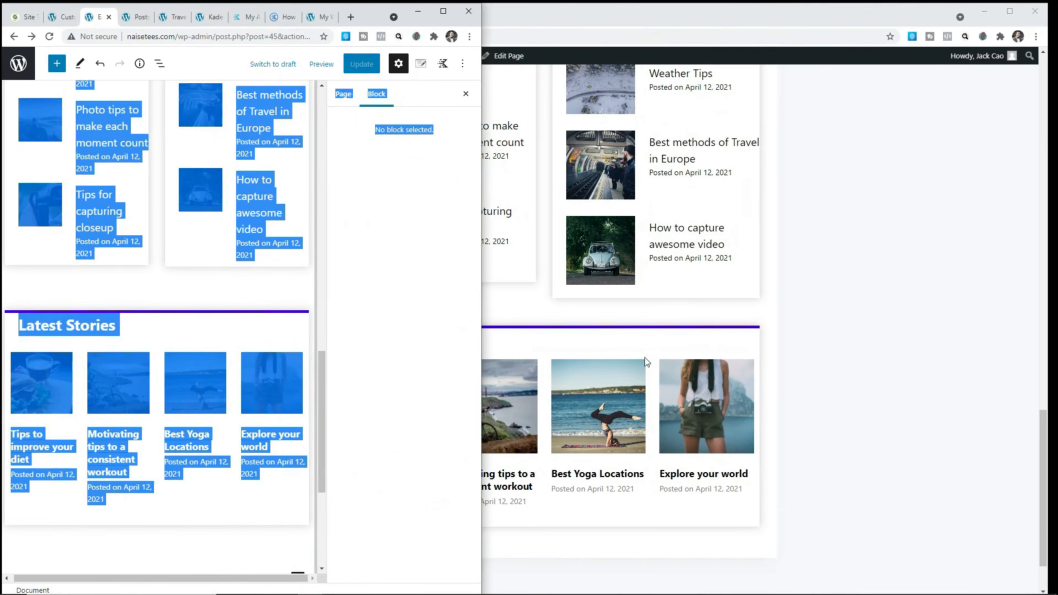
pyautogui.click(645, 361)
pyautogui.moveTo(267, 288); pyautogui.dragTo(35, 293)
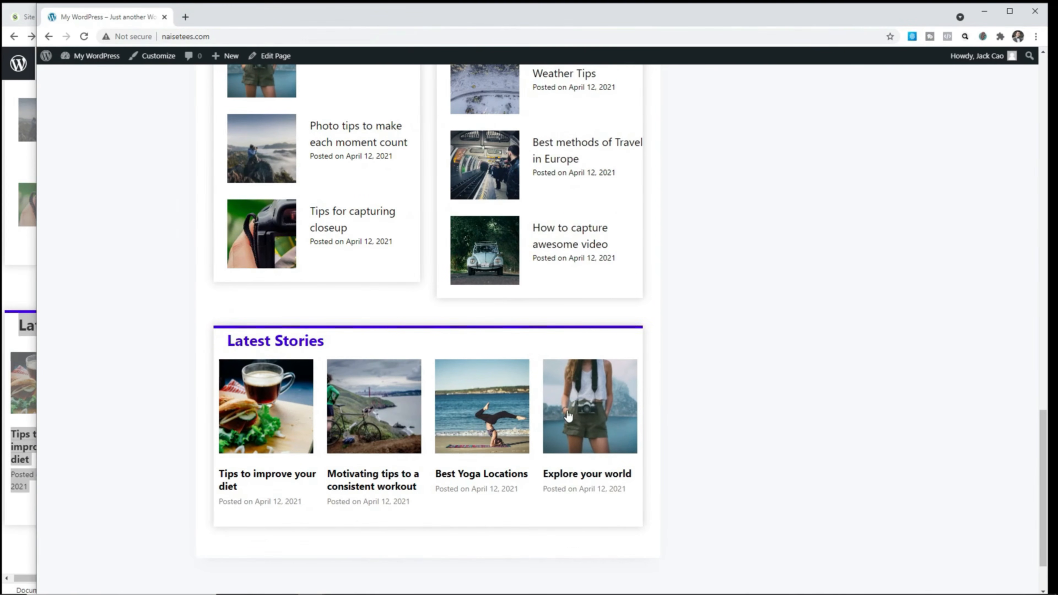
pyautogui.moveTo(35, 334); pyautogui.dragTo(482, 336)
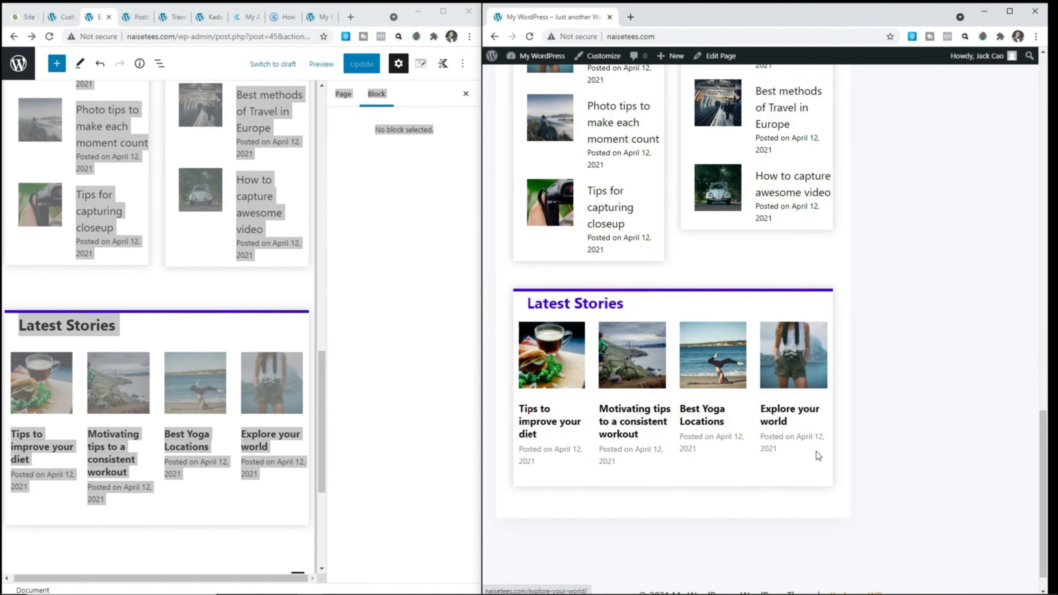
pyautogui.scroll(2, 837, 422)
pyautogui.scroll(15, 837, 421)
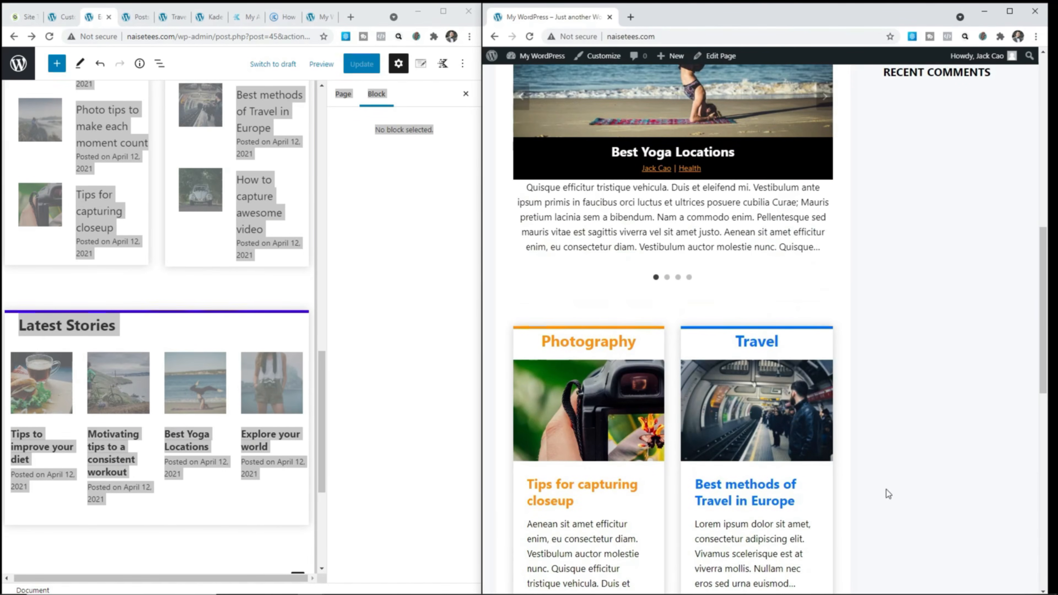
# - Switch to the wptesterone.com reference site and review its homepage sections and Recent Posts sidebar in a wider window
pyautogui.click(314, 22)
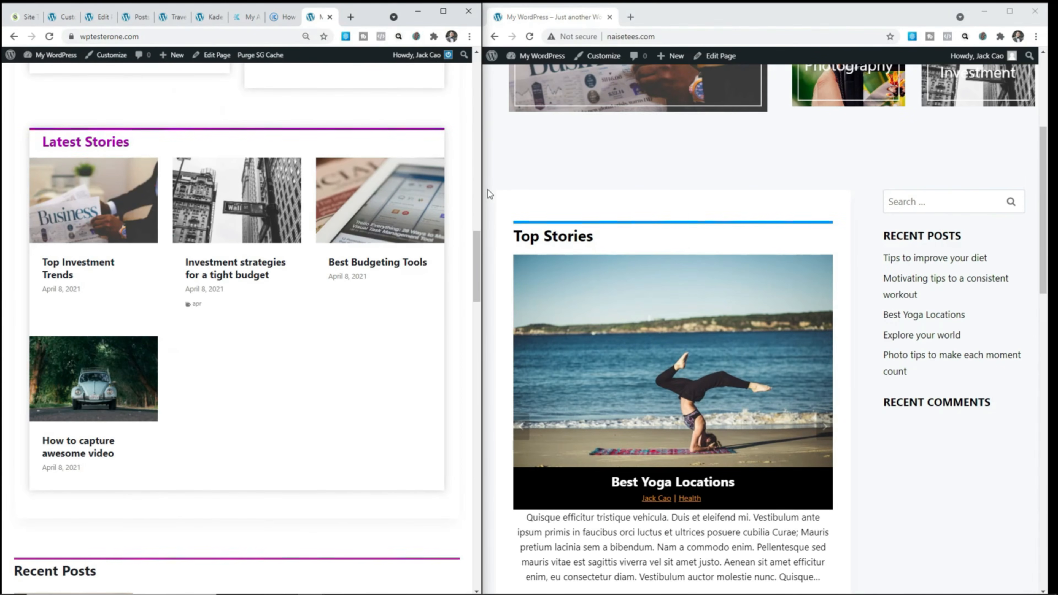
pyautogui.moveTo(486, 189); pyautogui.dragTo(717, 189)
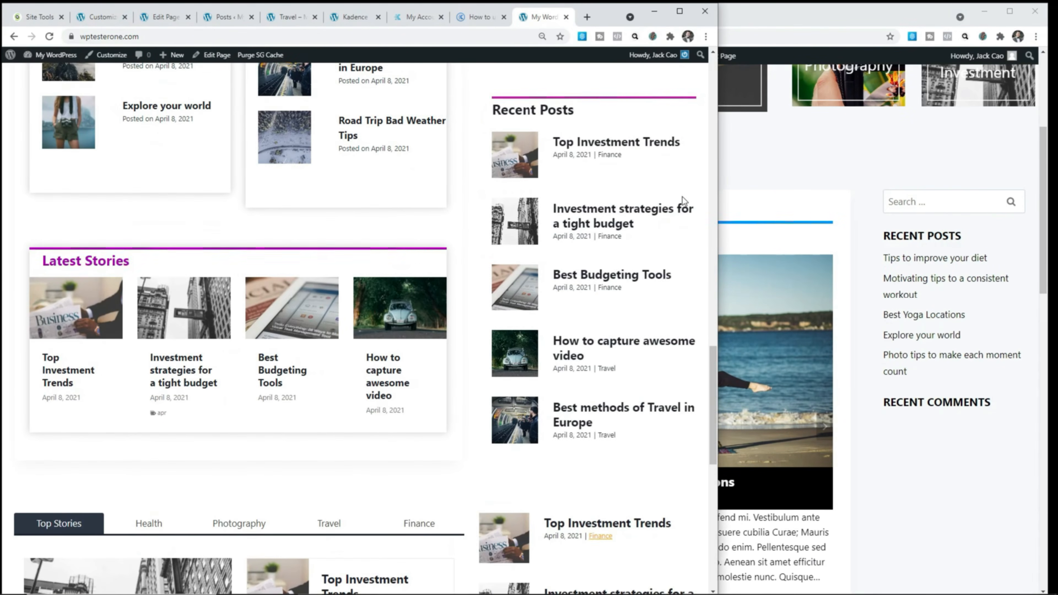
pyautogui.scroll(6, 472, 227)
pyautogui.scroll(8, 447, 228)
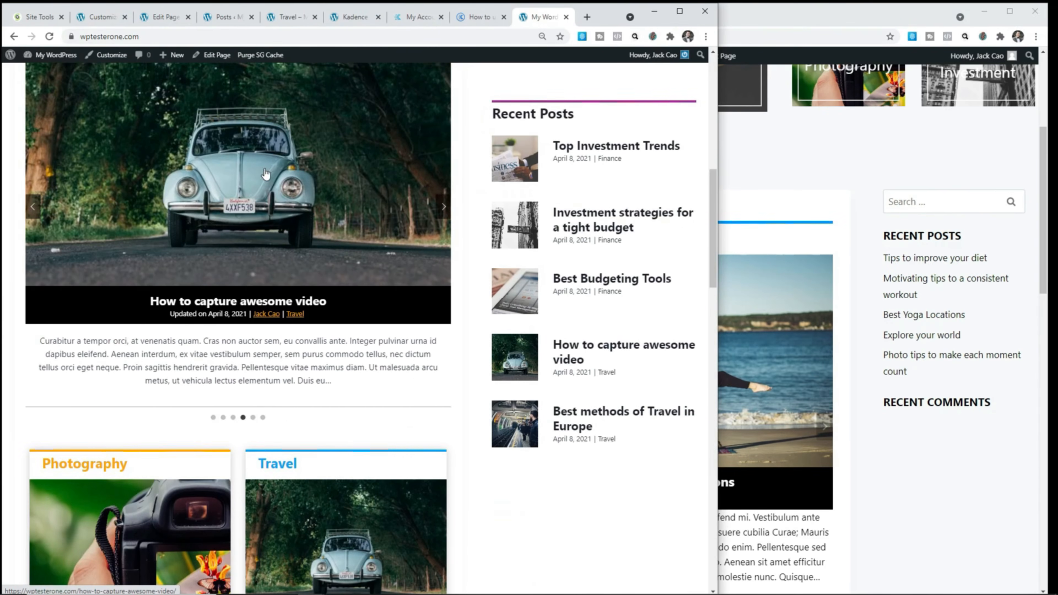
pyautogui.scroll(2, 333, 250)
pyautogui.scroll(-8, 98, 332)
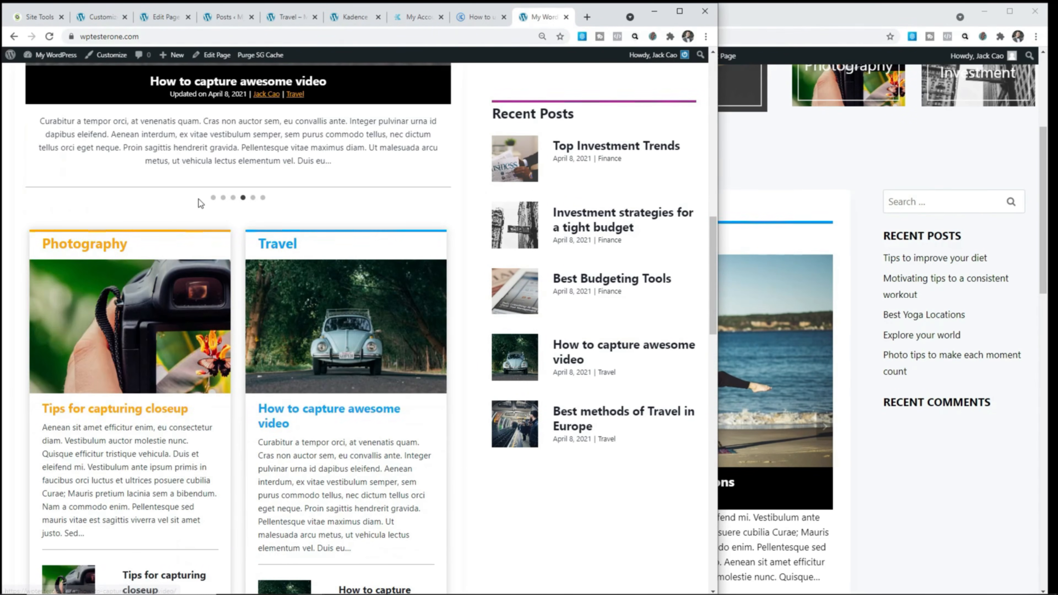
pyautogui.scroll(-6, 199, 287)
pyautogui.scroll(-10, 194, 271)
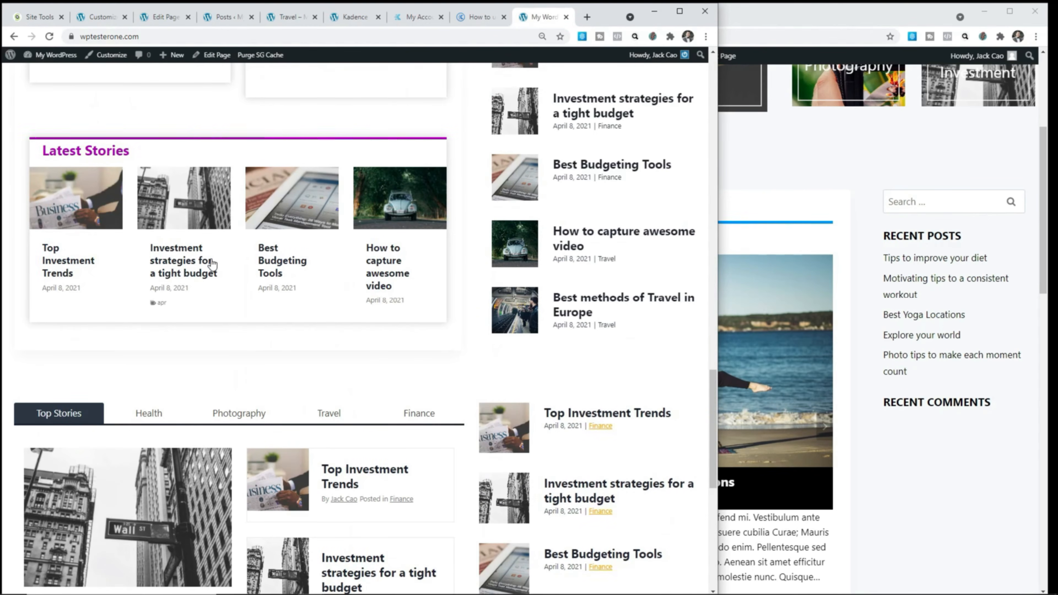
# - Leave the homepage editor for the site's admin area and create a new Kadence element of the Default type
pyautogui.scroll(5, 665, 357)
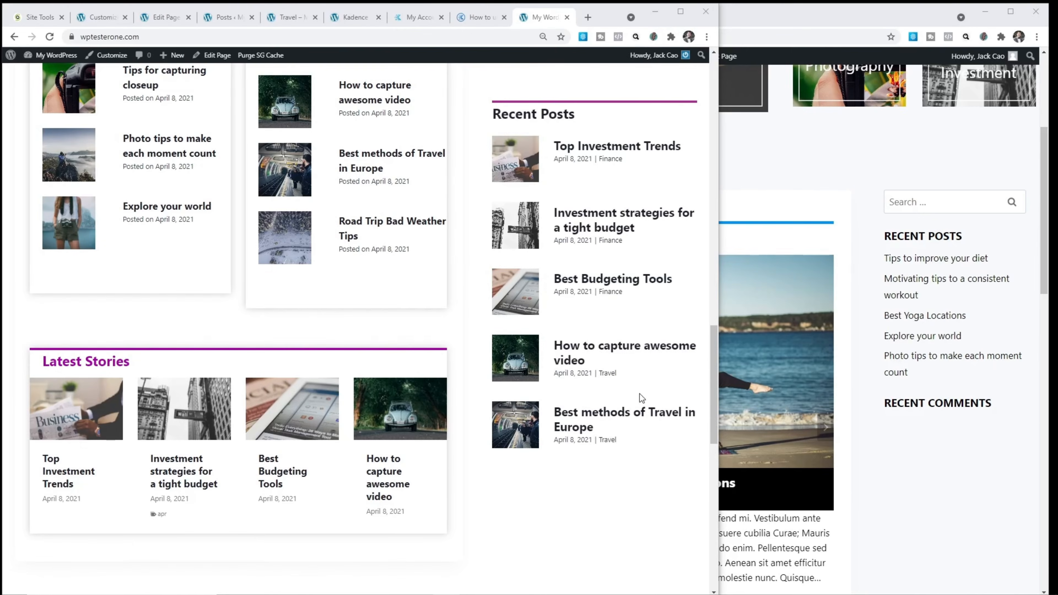
pyautogui.click(162, 21)
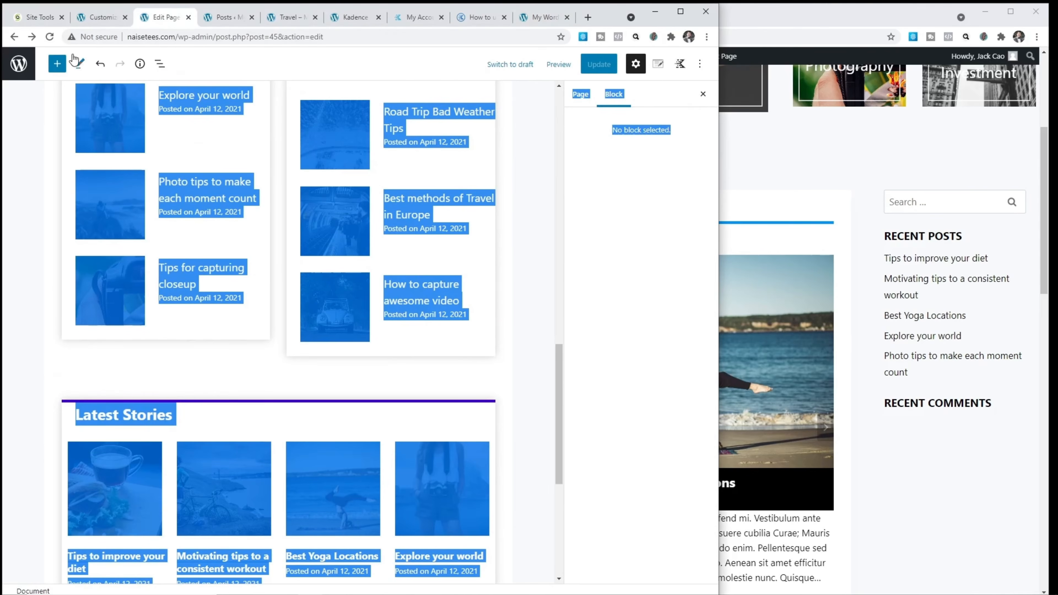
pyautogui.click(19, 65)
pyautogui.moveTo(44, 227)
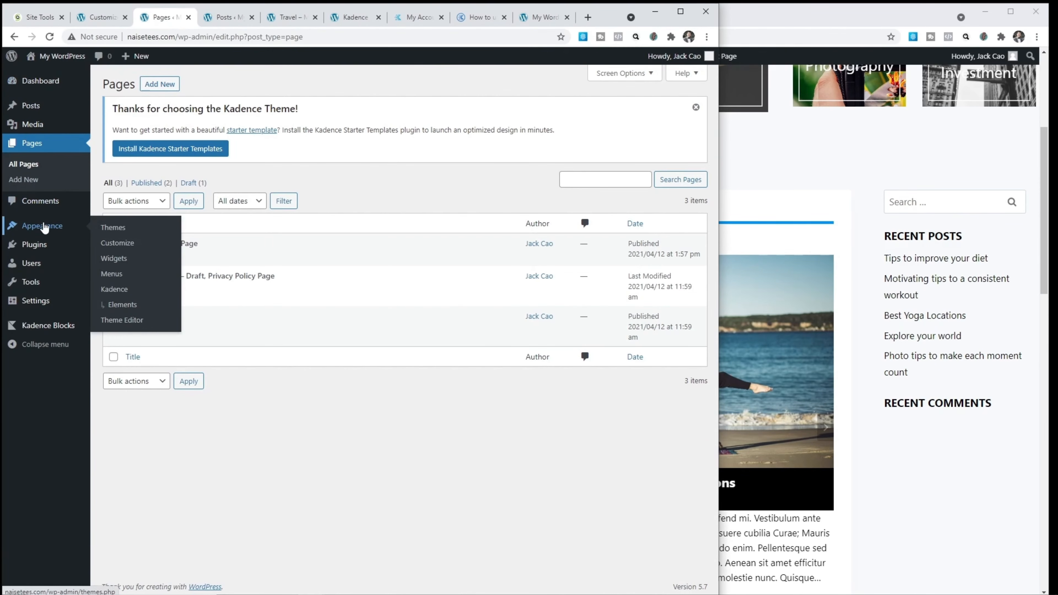
pyautogui.click(120, 305)
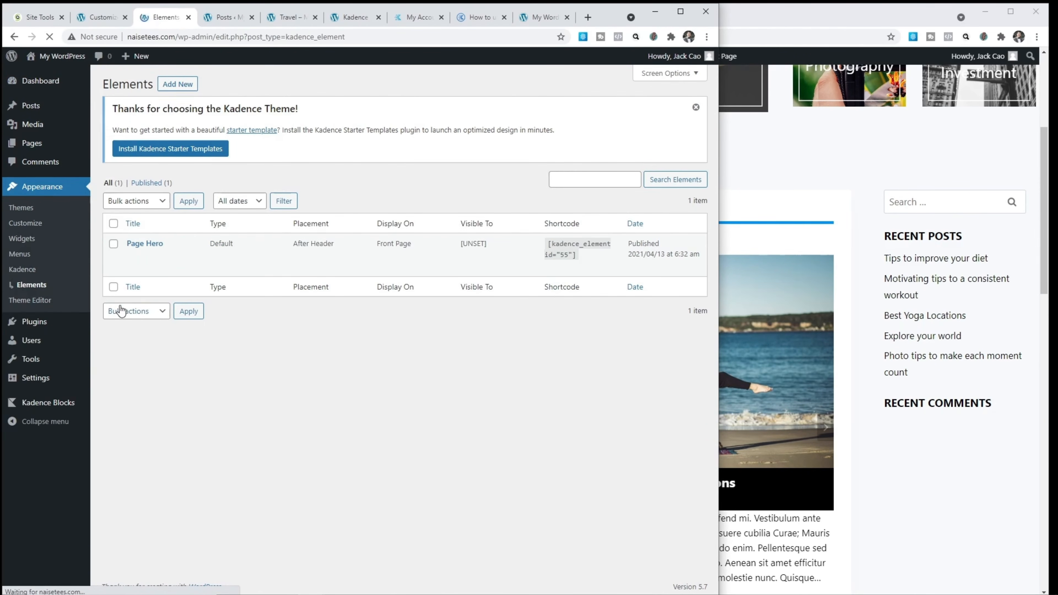
pyautogui.click(167, 88)
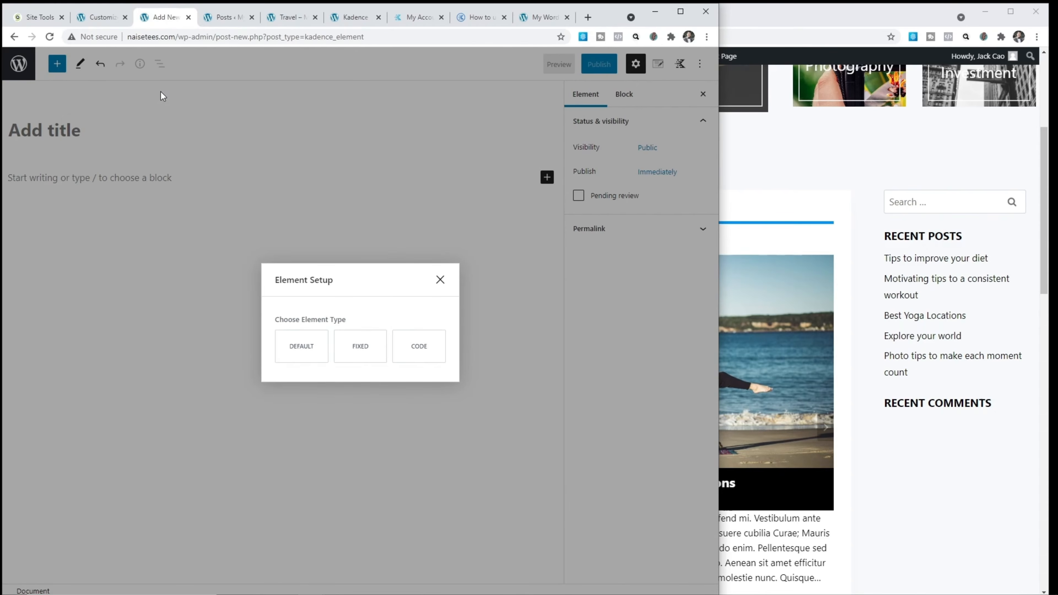
pyautogui.click(285, 346)
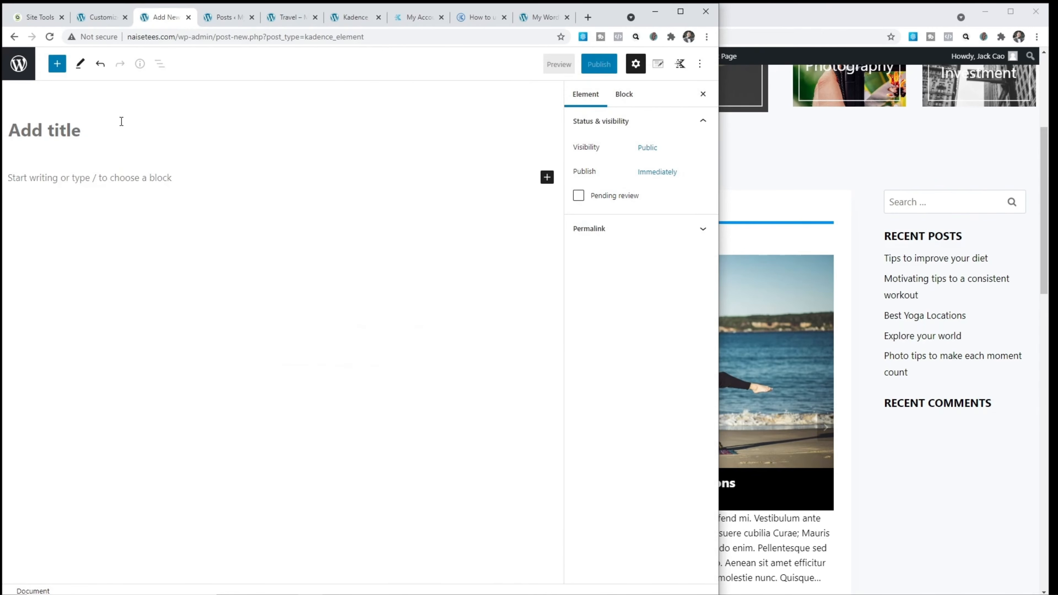
# - Title the new element Sticky Sidebar
pyautogui.click(81, 129)
pyautogui.write('Sticky Sidea')
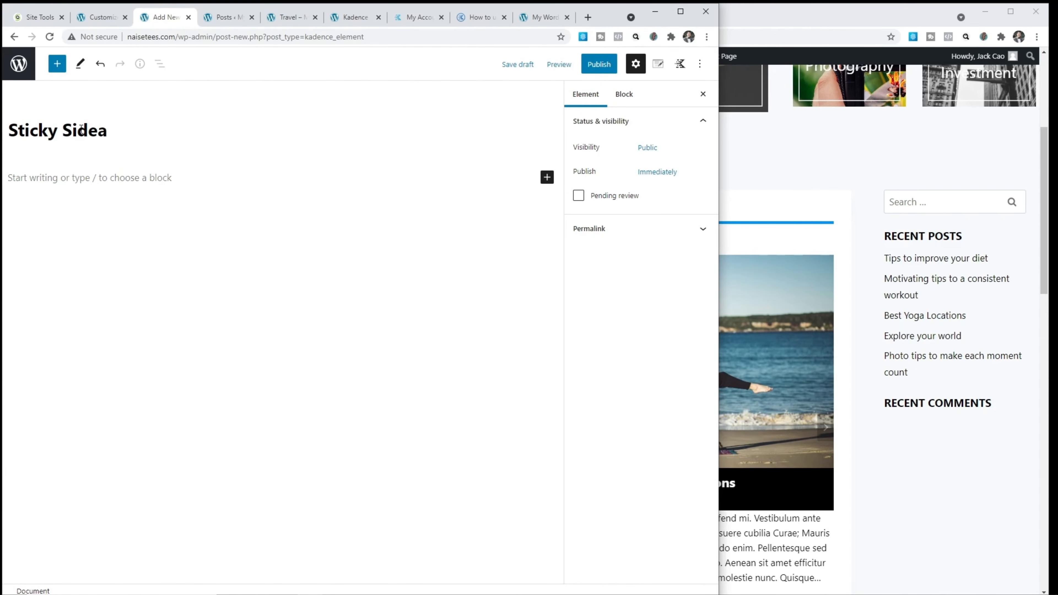
pyautogui.press('BackSpace')
pyautogui.write('bar')
# - Insert a Row Layout block with a single full-width column below the title
pyautogui.click(80, 180)
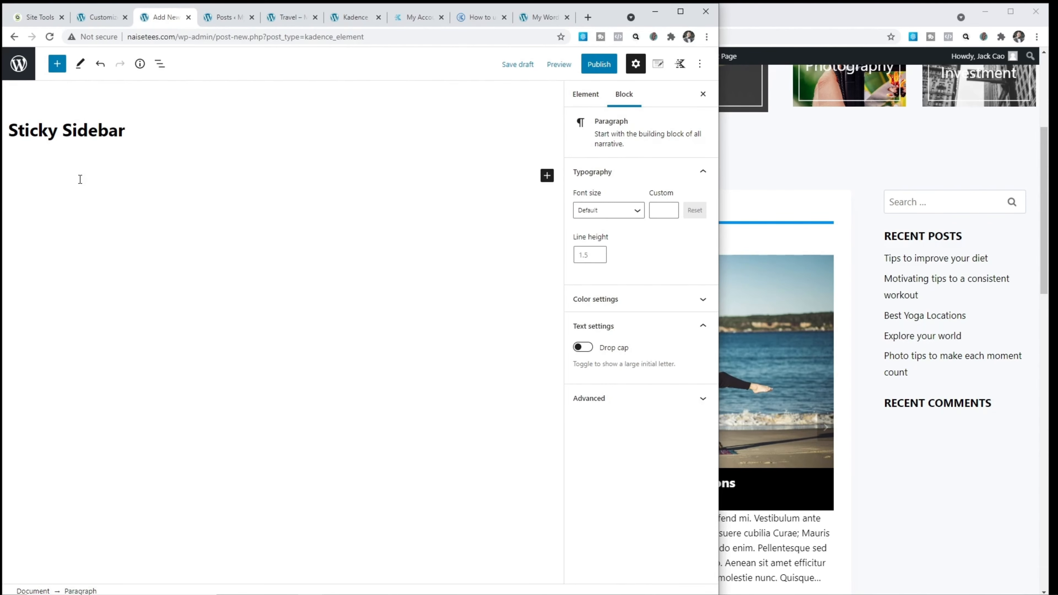
pyautogui.click(547, 175)
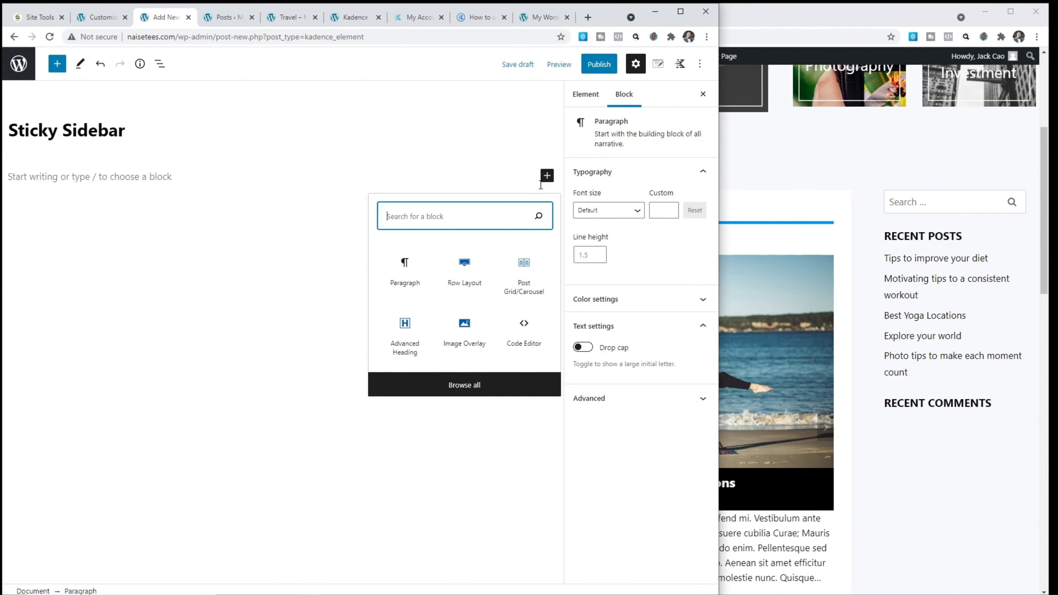
pyautogui.click(476, 265)
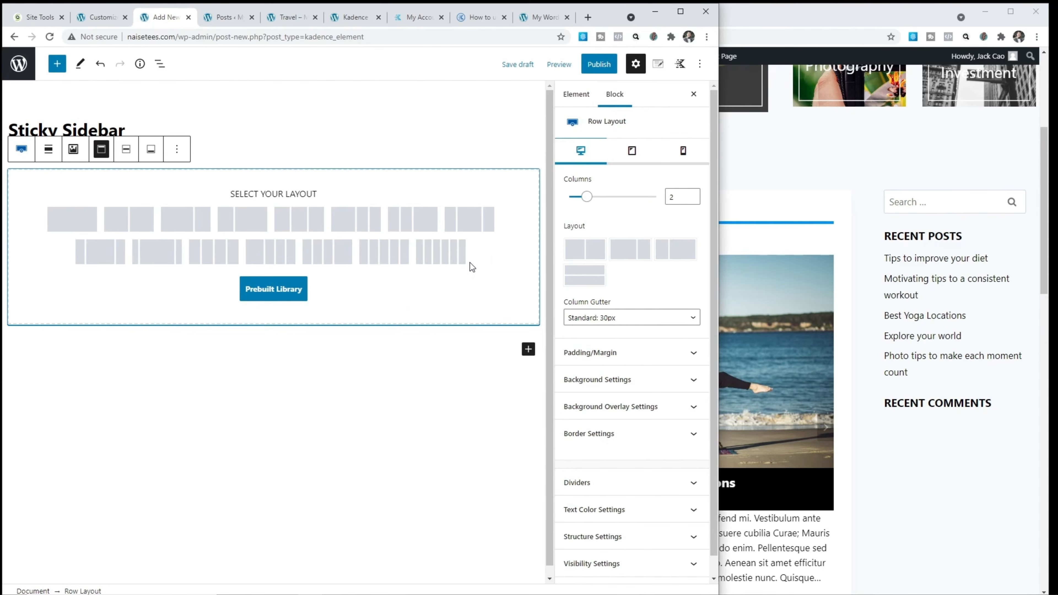
pyautogui.click(83, 219)
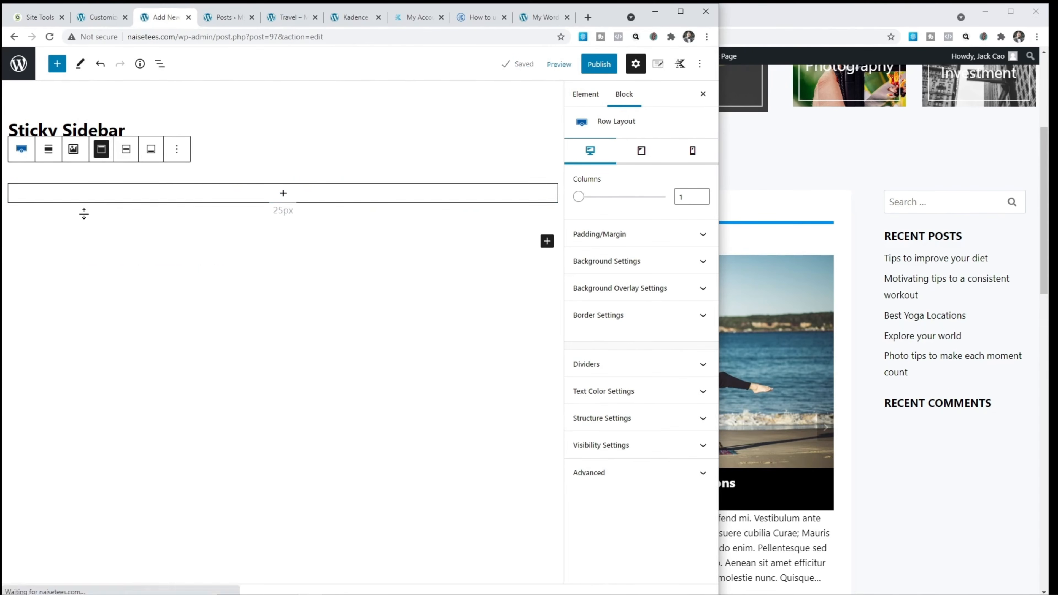
# - Add a Post Grid/Carousel block inside the row, using the initial style with the image beside the text
pyautogui.click(284, 194)
pyautogui.click(284, 193)
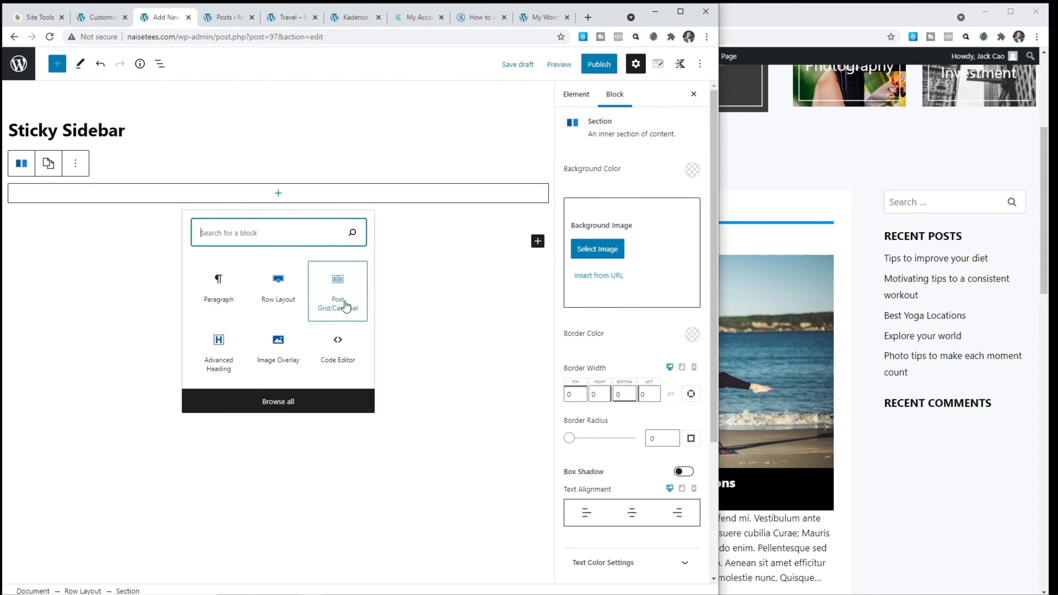
pyautogui.click(336, 307)
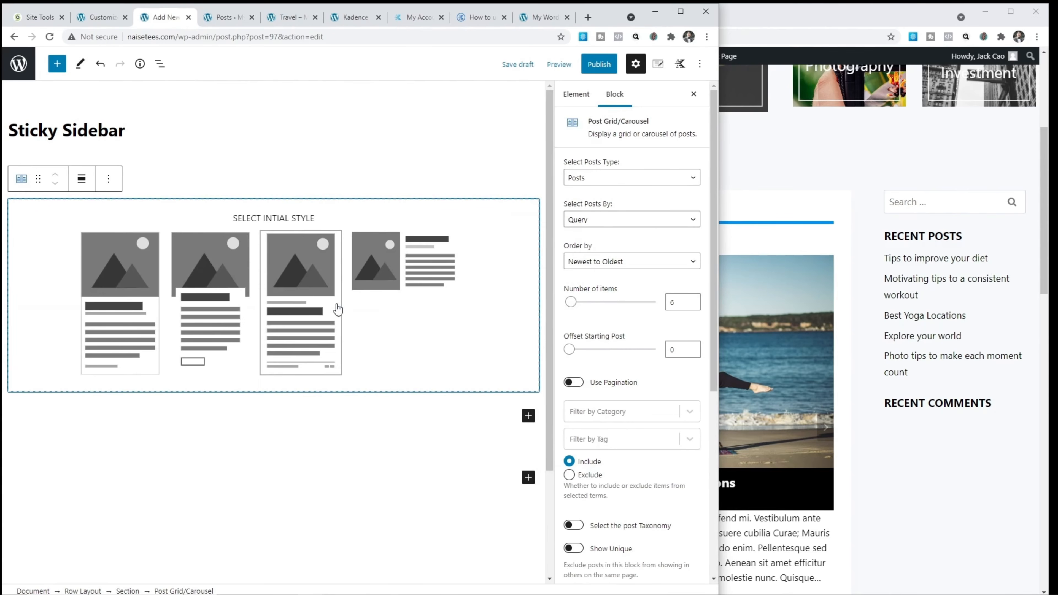
pyautogui.click(400, 286)
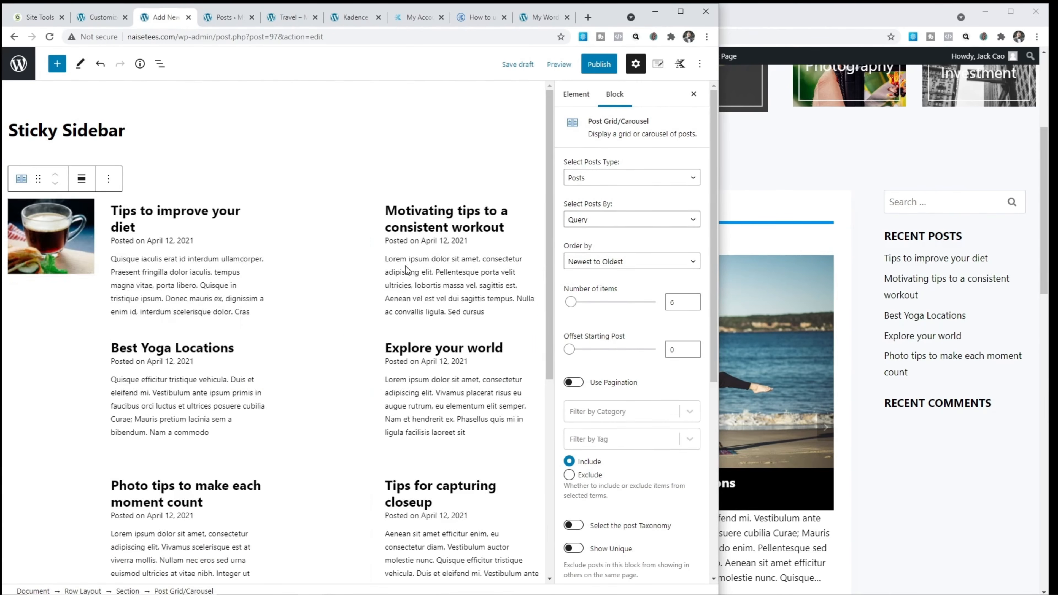
# - Limit the post grid to 5 items and set its layout to 1 column
pyautogui.doubleClick(670, 303)
pyautogui.write('5')
pyautogui.scroll(-6, 626, 327)
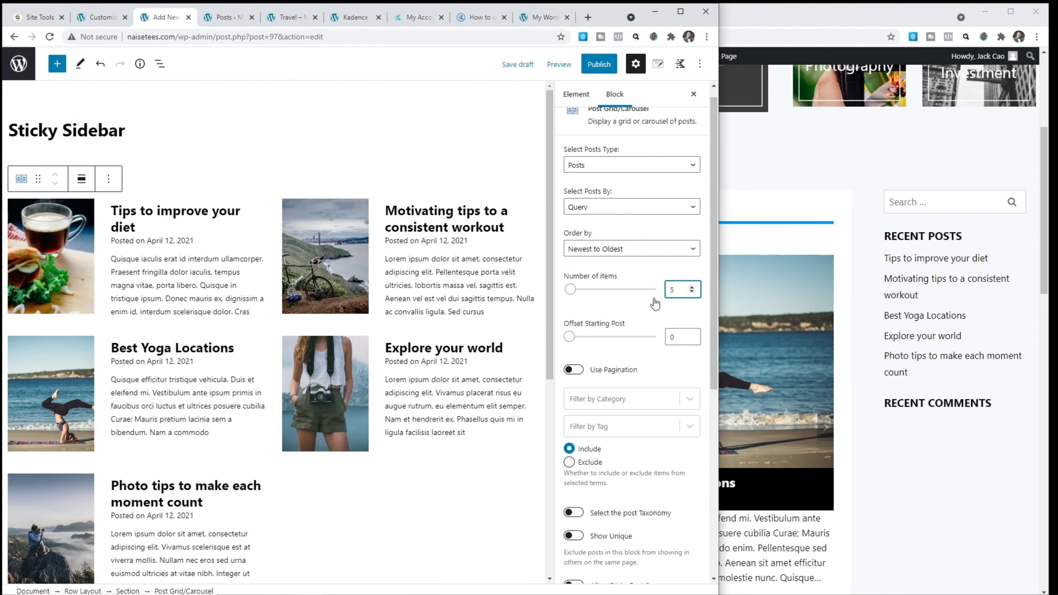
pyautogui.click(603, 358)
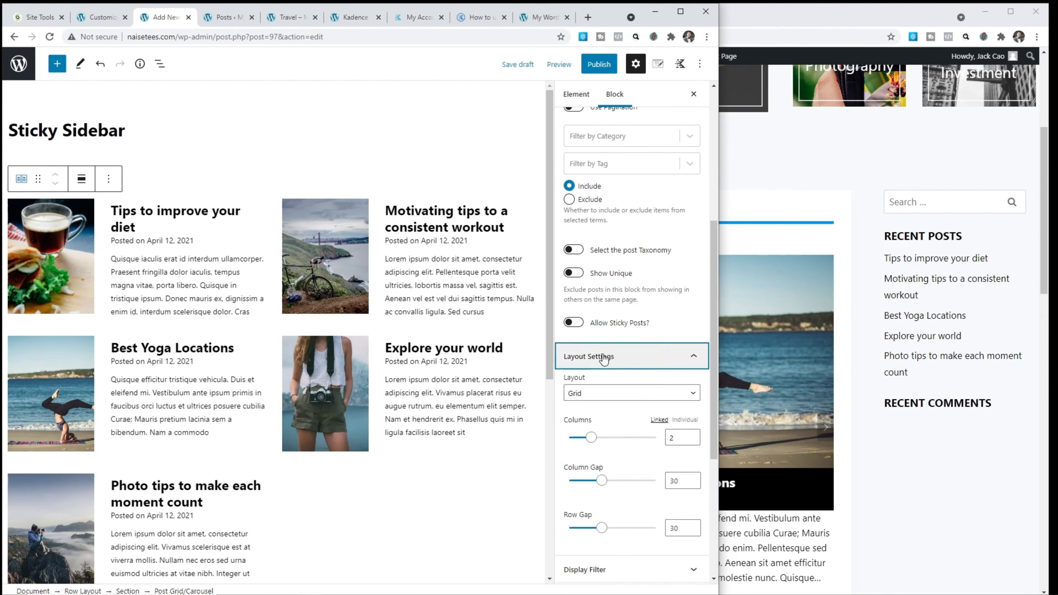
pyautogui.doubleClick(668, 438)
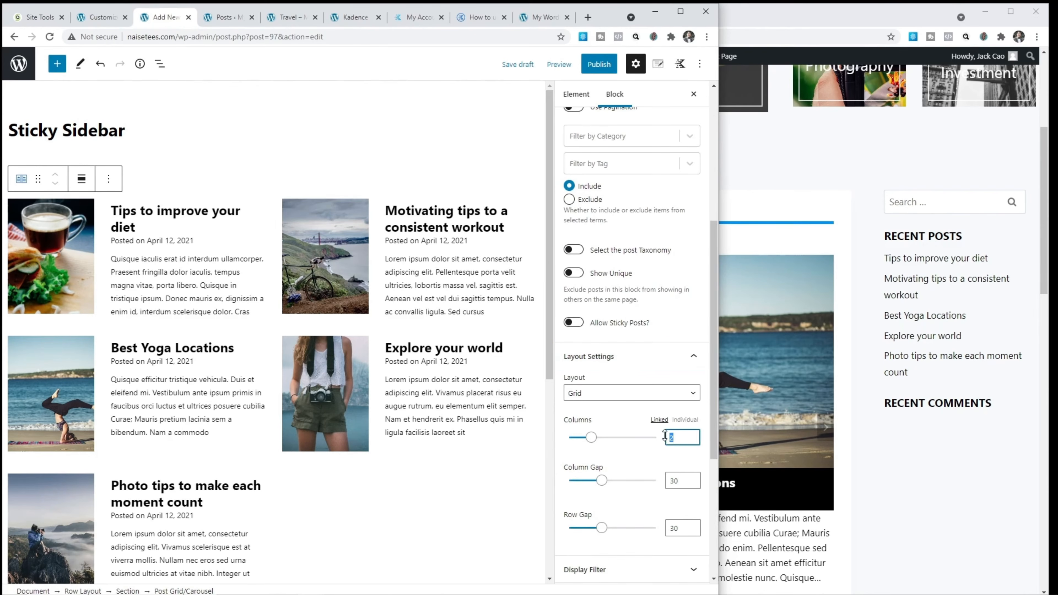
pyautogui.write('1')
# - Set the post images to a Square 1:1 ratio with an image width of 30%
pyautogui.scroll(-4, 633, 433)
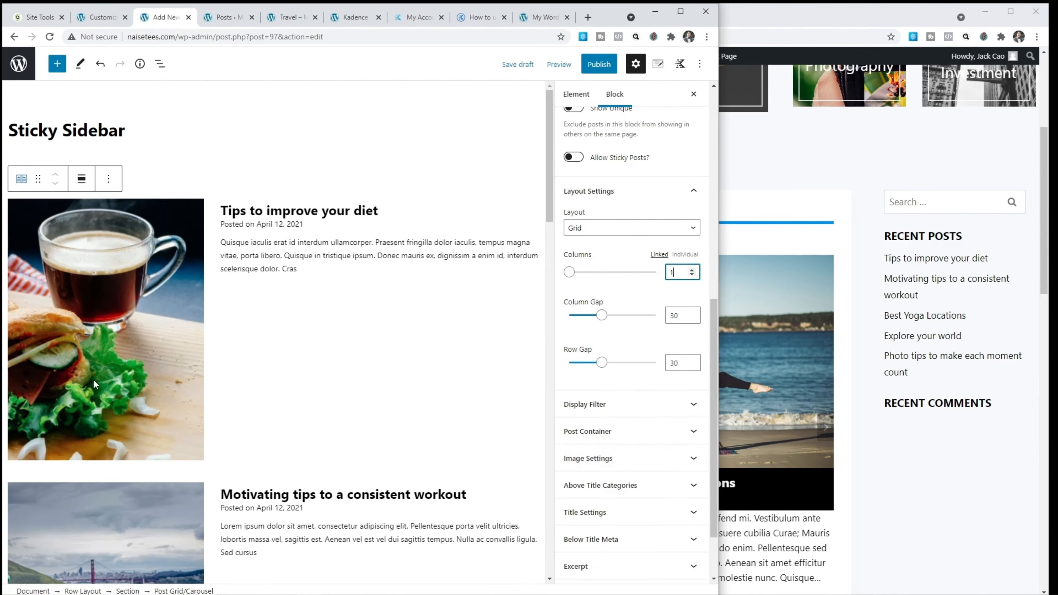
pyautogui.click(628, 458)
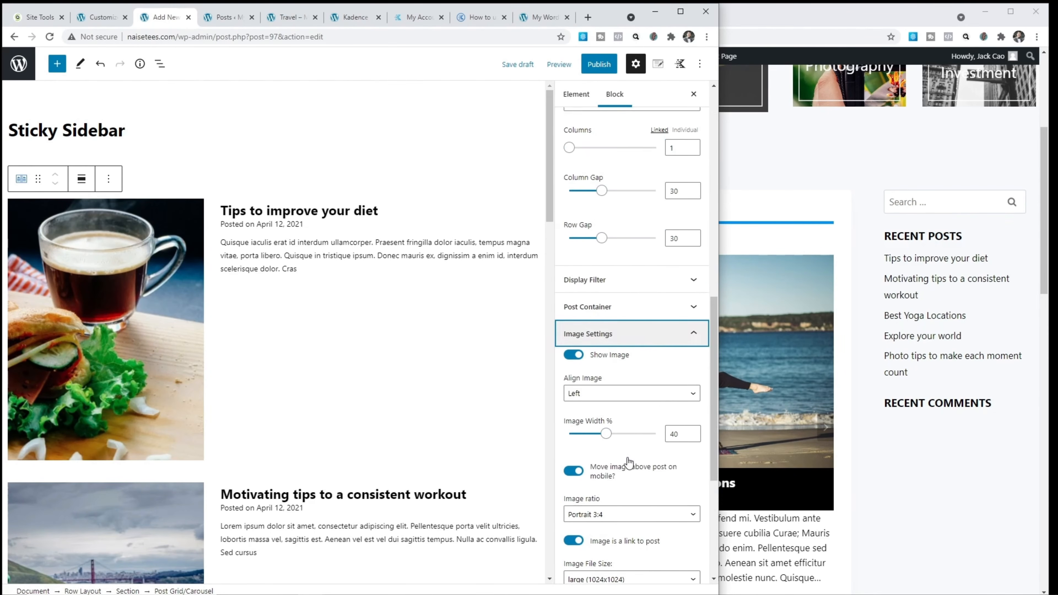
pyautogui.click(627, 450)
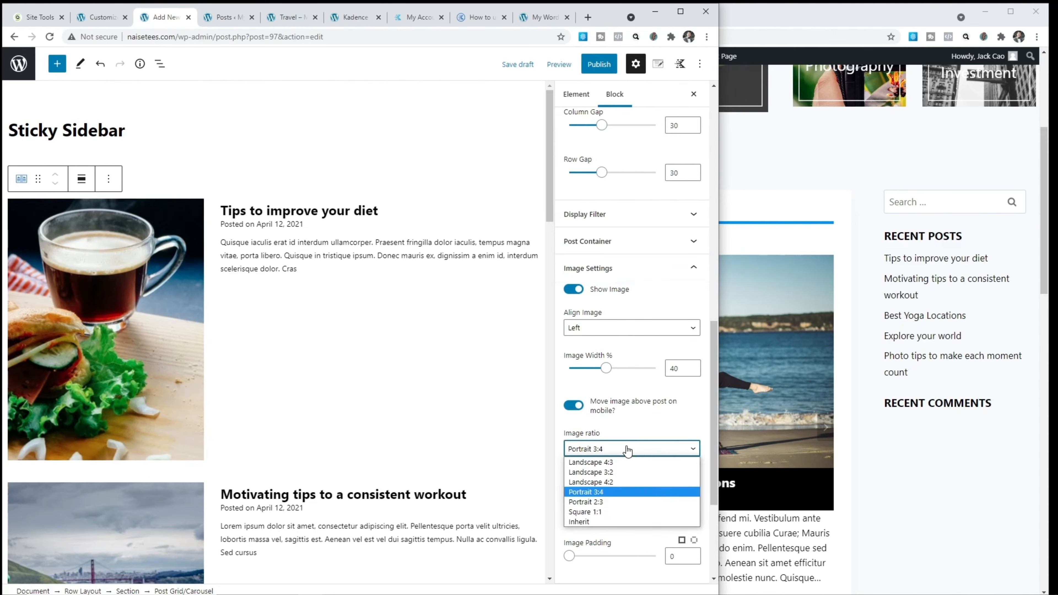
pyautogui.click(615, 511)
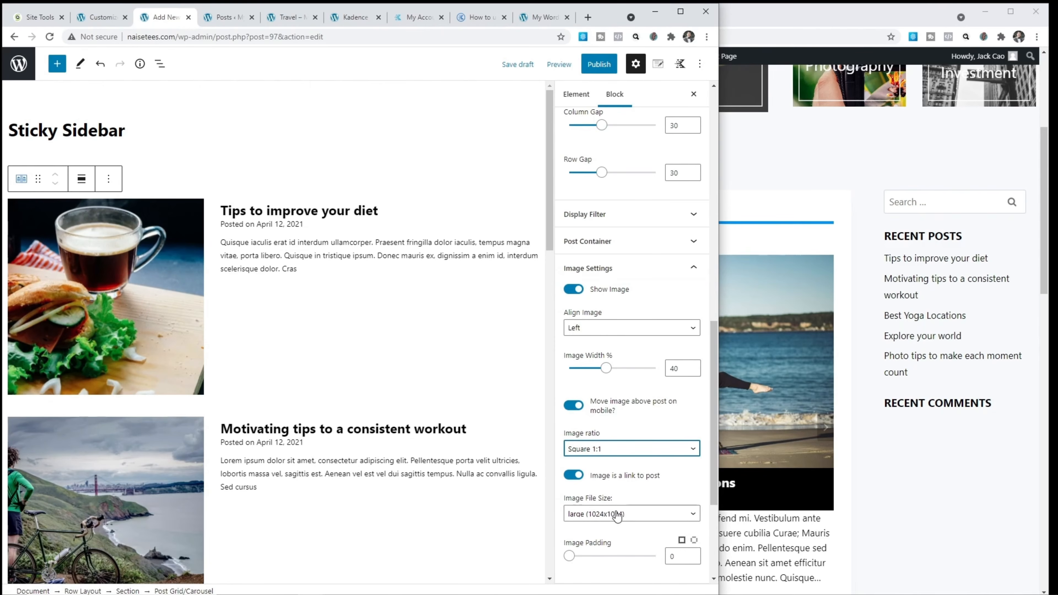
pyautogui.moveTo(680, 370); pyautogui.dragTo(666, 370)
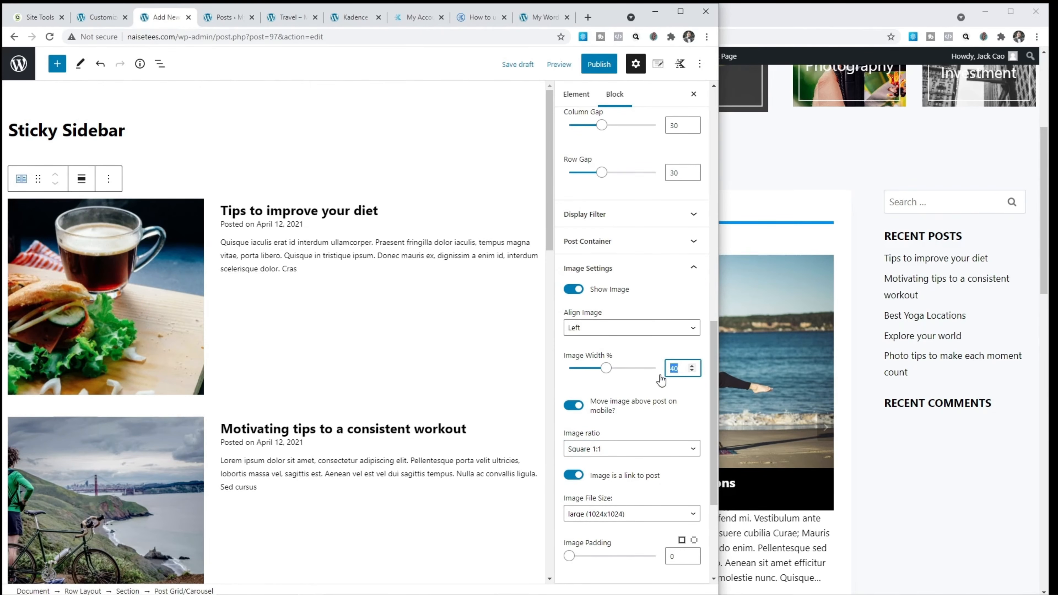
pyautogui.write('30')
# - Turn off the excerpt for the posts in the grid
pyautogui.scroll(-4, 661, 380)
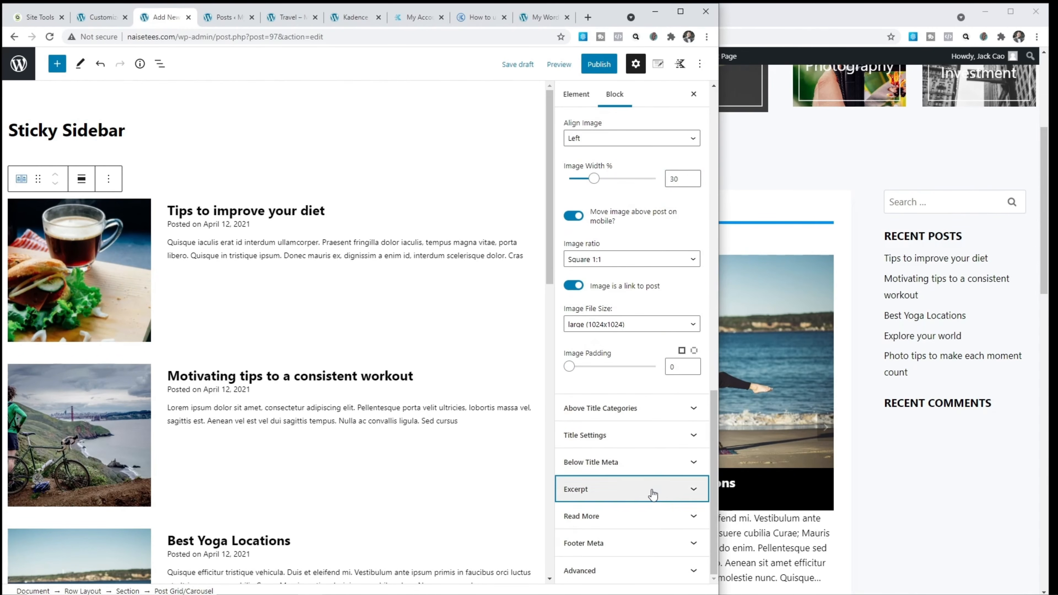
pyautogui.click(651, 490)
pyautogui.click(574, 344)
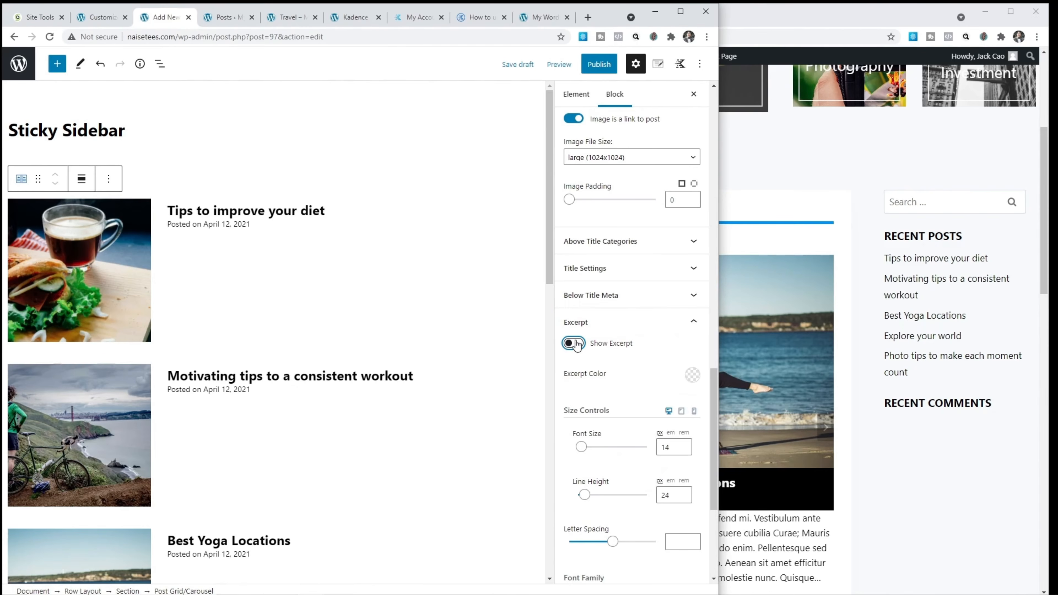
# - In the below-title meta, clear the date pre text, show the category without pre text, and use the | divider
pyautogui.click(615, 296)
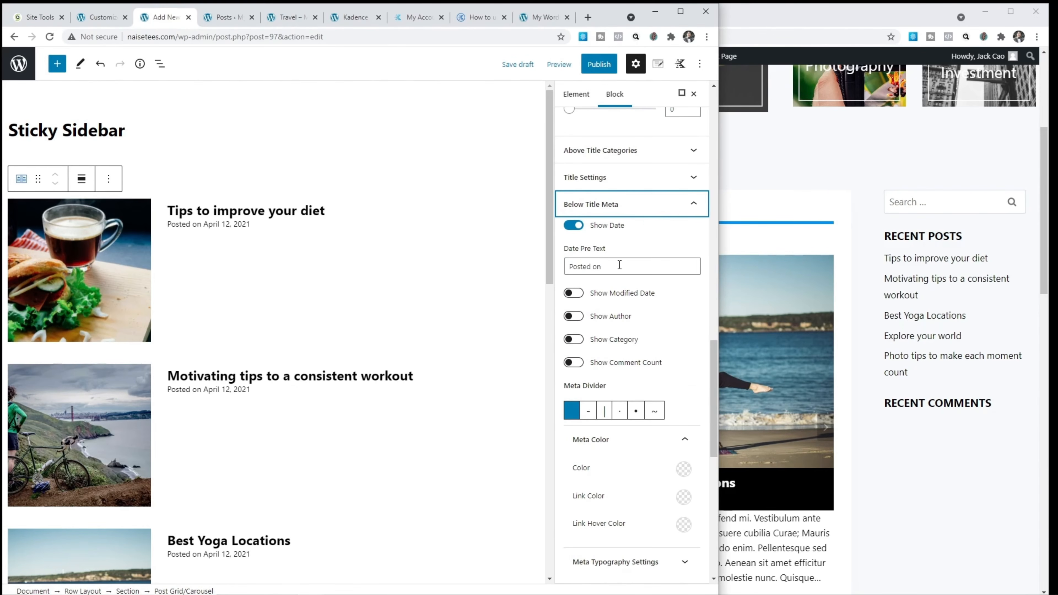
pyautogui.moveTo(619, 265); pyautogui.dragTo(562, 267)
pyautogui.press('BackSpace')
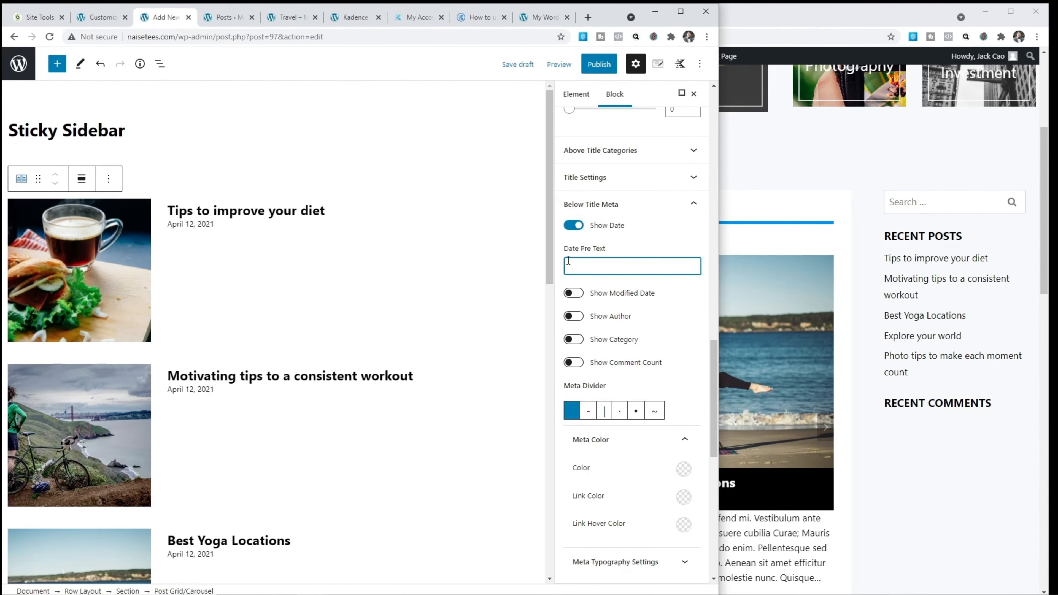
pyautogui.click(574, 340)
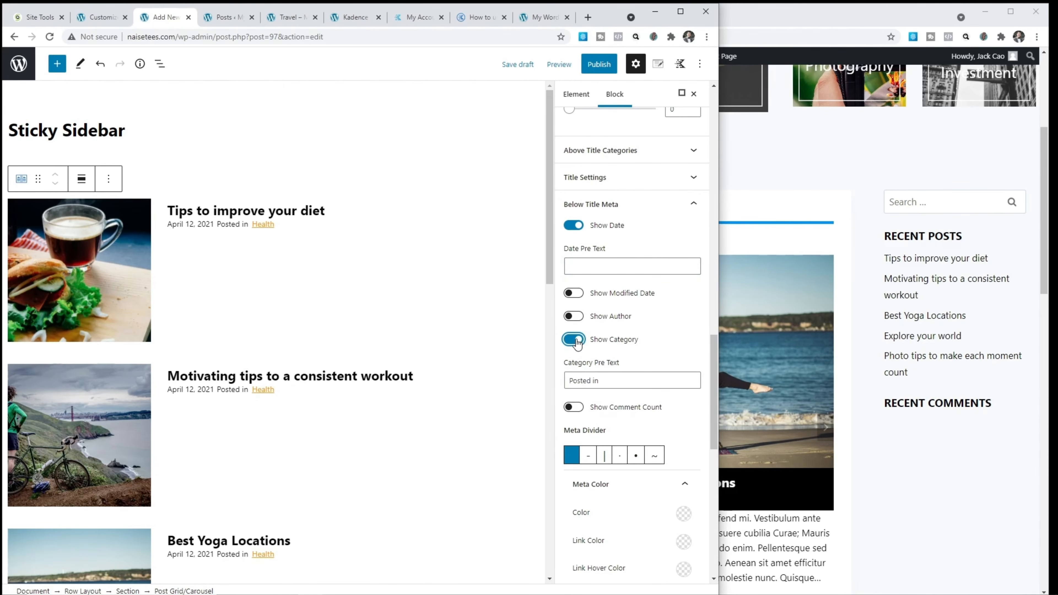
pyautogui.moveTo(605, 381); pyautogui.dragTo(558, 382)
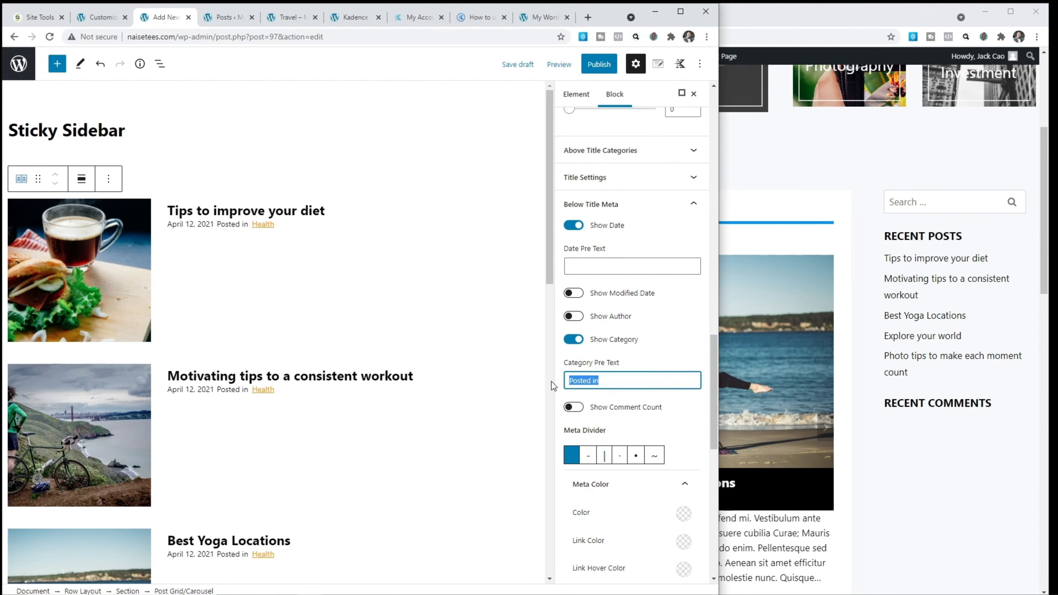
pyautogui.press('BackSpace')
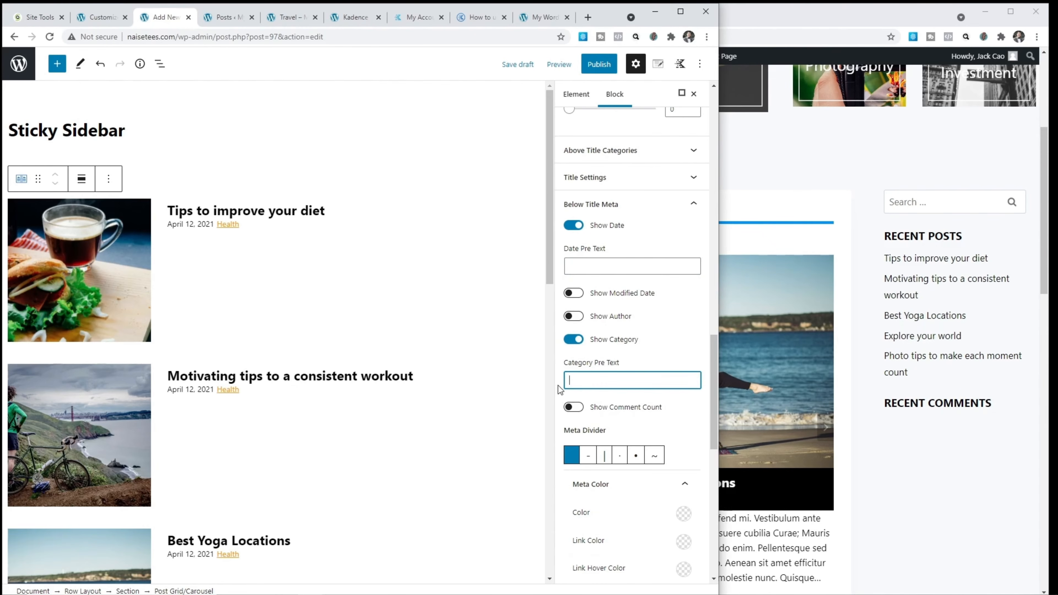
pyautogui.click(604, 458)
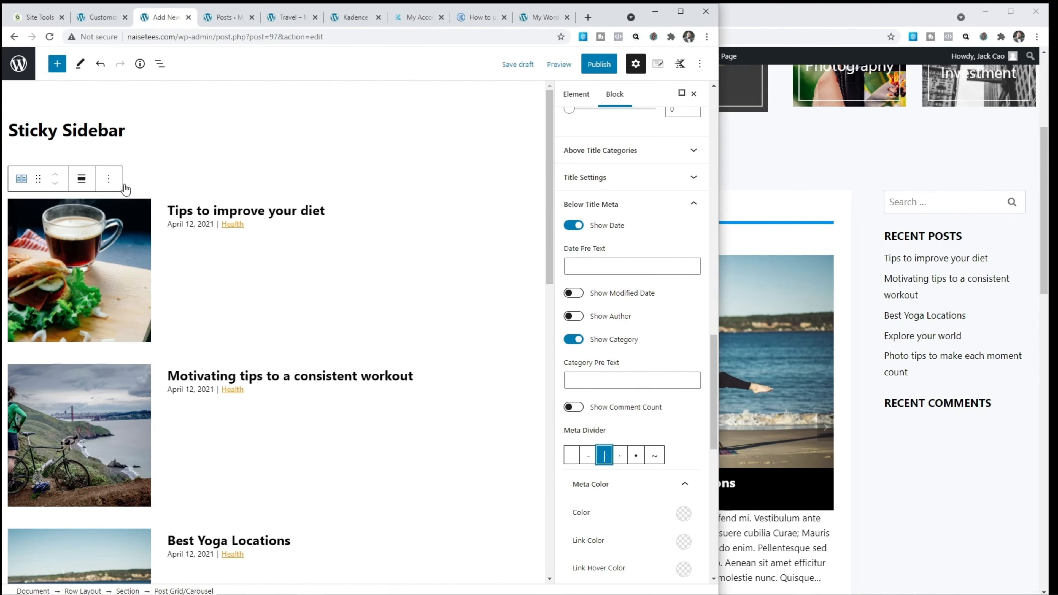
# - Add an Advanced Heading block reading Recent Posts below the post grid in the same row section
pyautogui.scroll(-10, 267, 266)
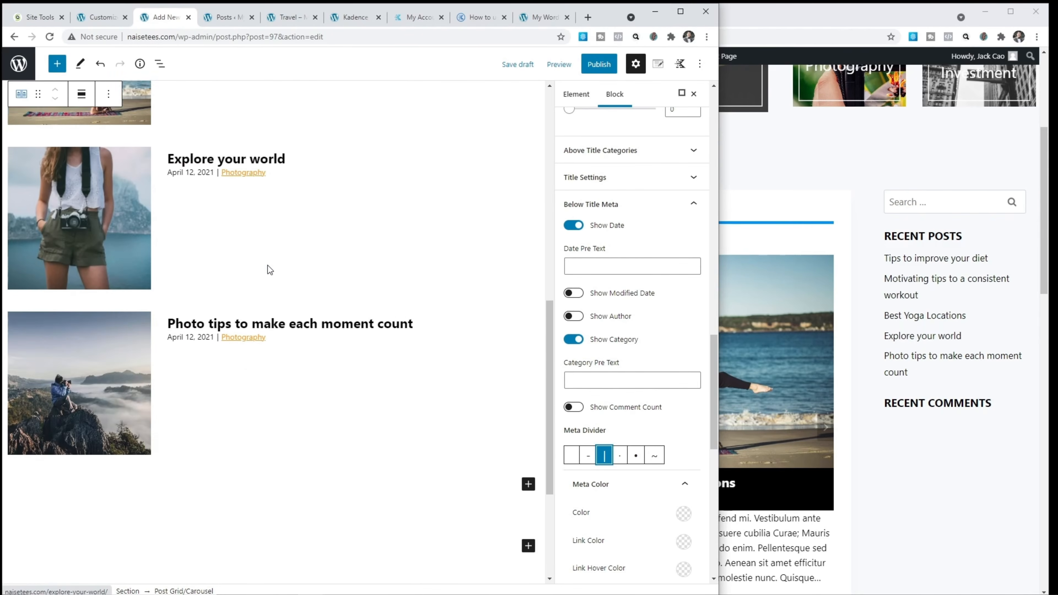
pyautogui.scroll(-3, 268, 267)
pyautogui.click(369, 388)
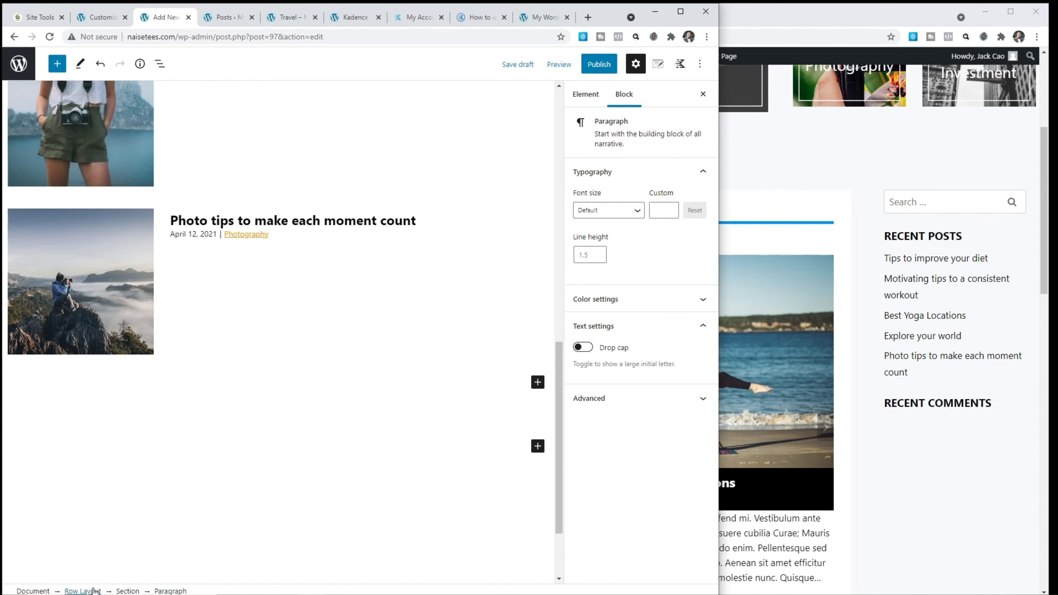
pyautogui.click(537, 382)
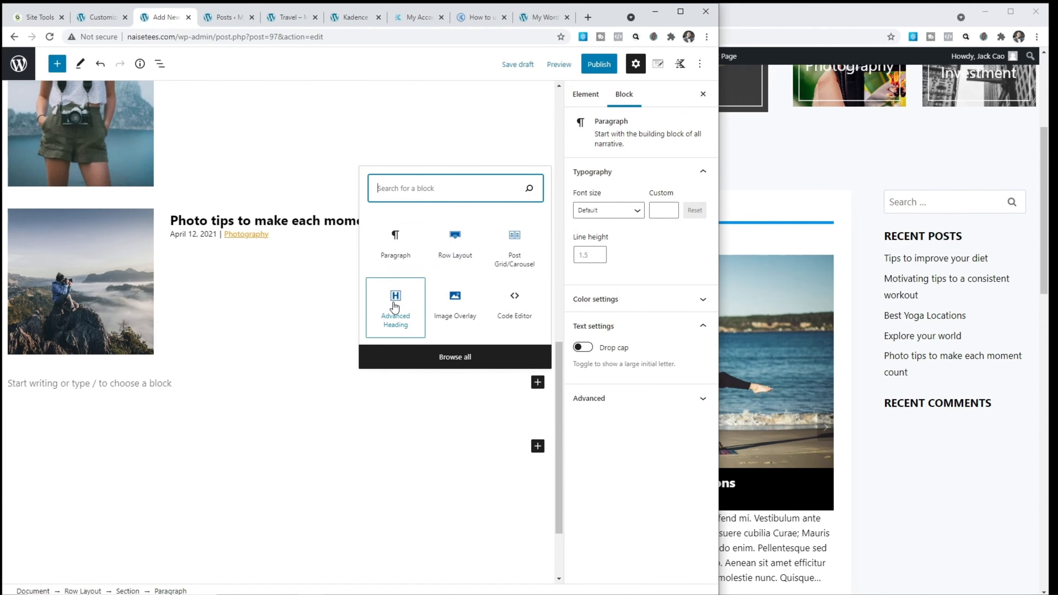
pyautogui.click(396, 303)
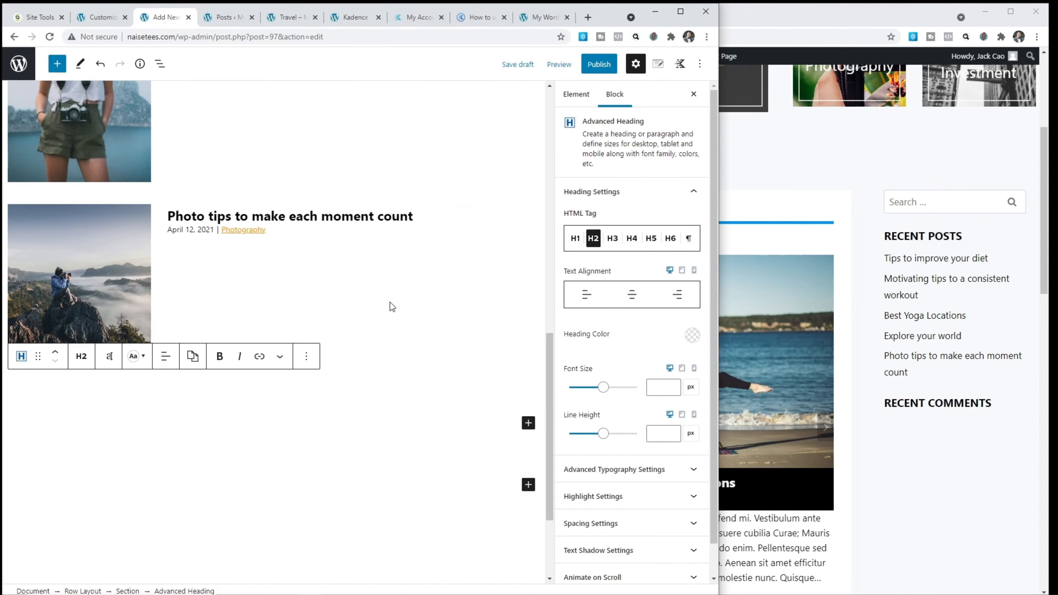
pyautogui.write('Recent Posts')
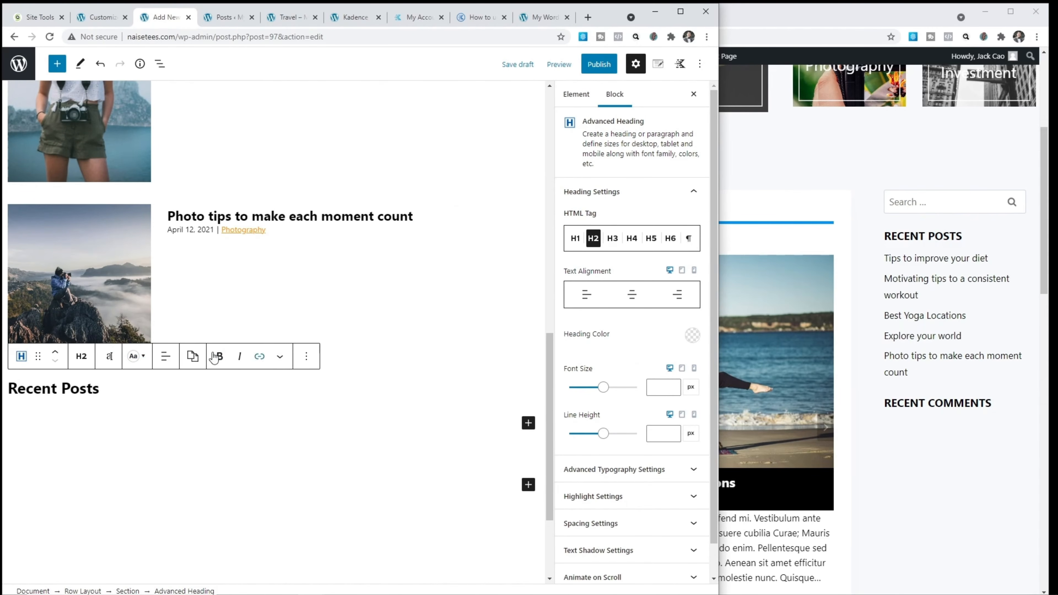
# - Move the Recent Posts heading above the post grid and give their section a 5 px top border in purple 8F07DE
pyautogui.click(55, 353)
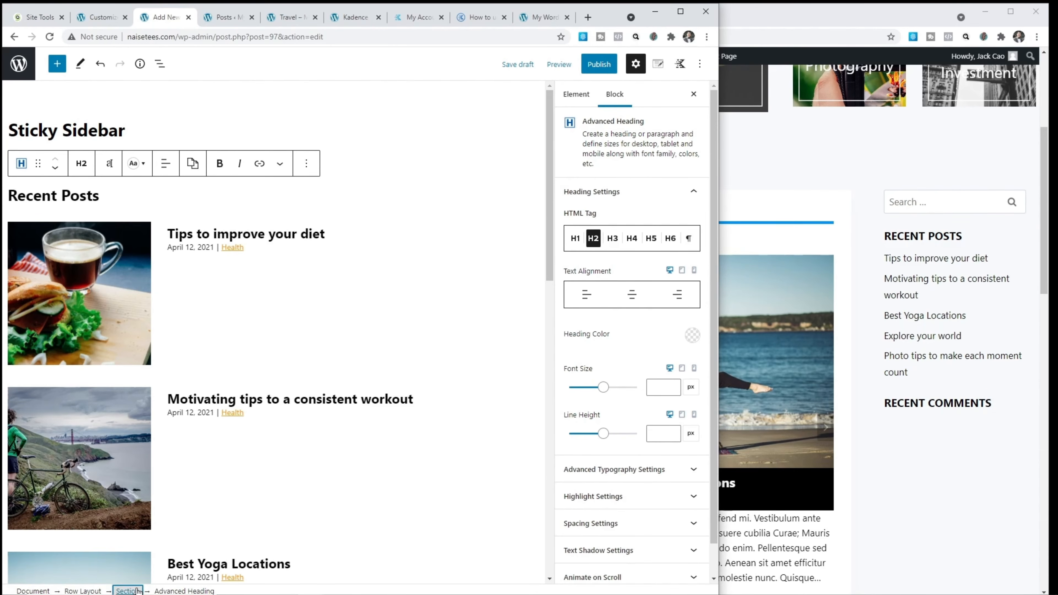
pyautogui.click(128, 591)
pyautogui.doubleClick(569, 394)
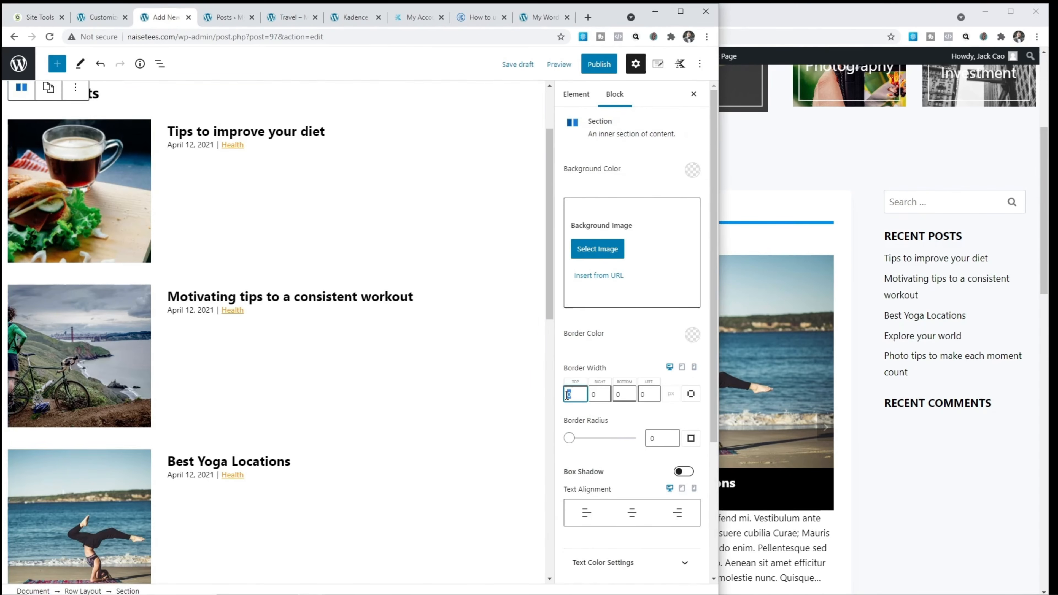
pyautogui.write('5')
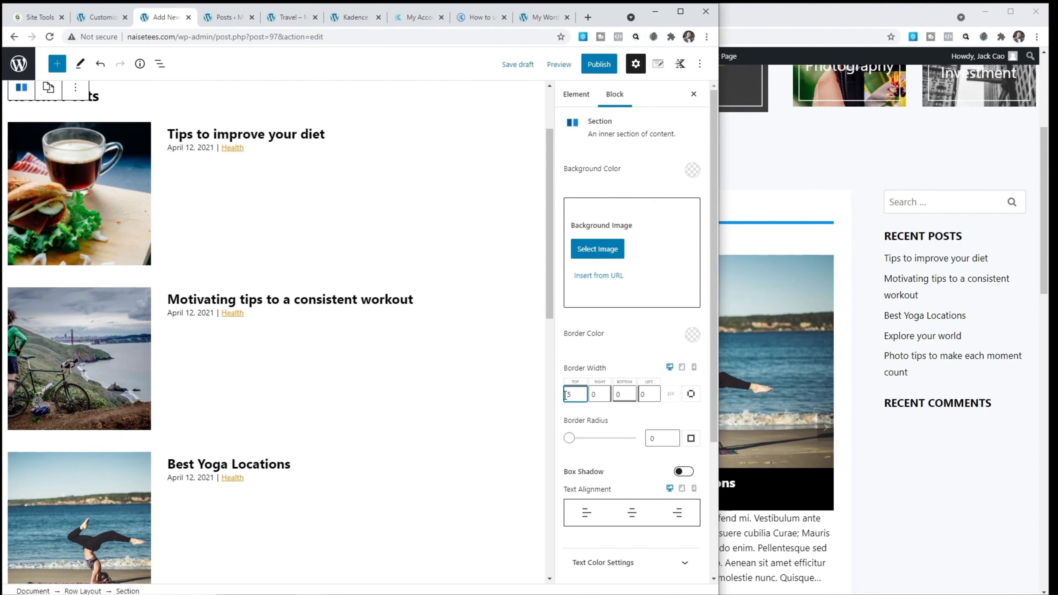
pyautogui.click(693, 336)
pyautogui.moveTo(636, 243); pyautogui.dragTo(646, 244)
pyautogui.click(695, 160)
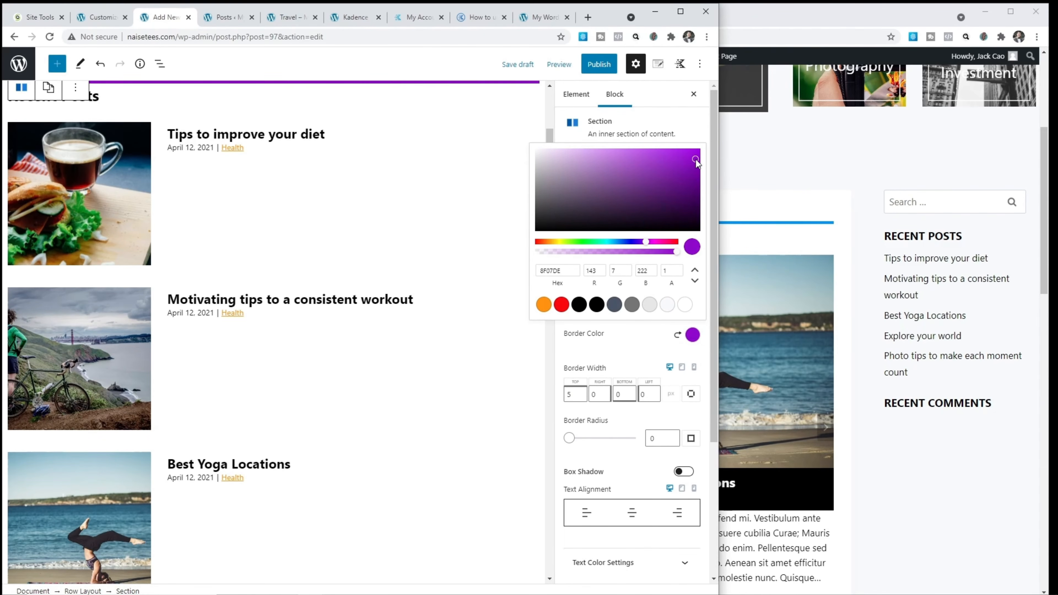
pyautogui.click(697, 131)
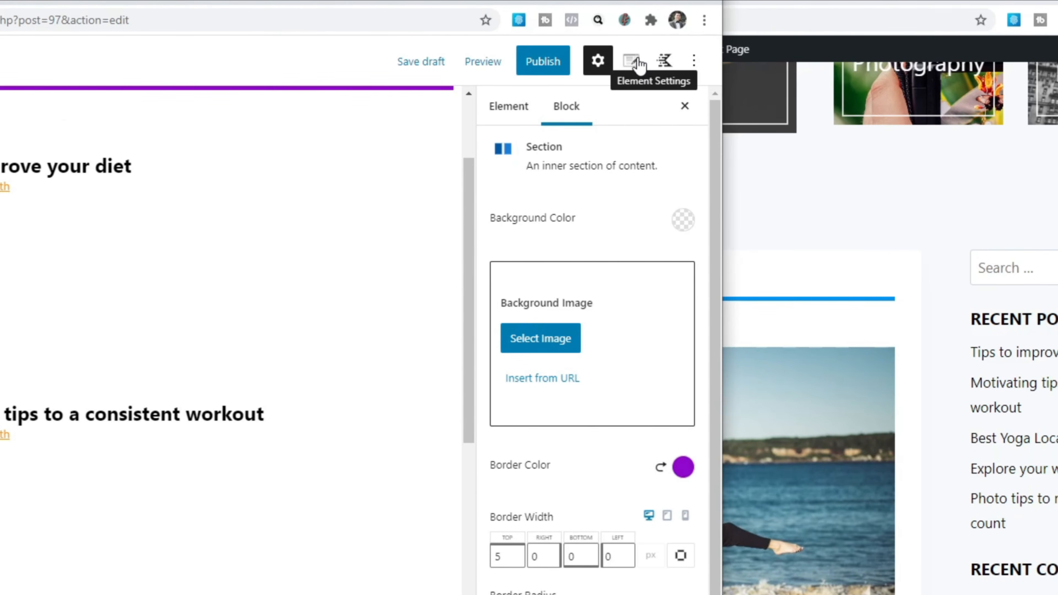
# - Set the Sticky Sidebar element's placement to Replace Sidebar
pyautogui.click(640, 64)
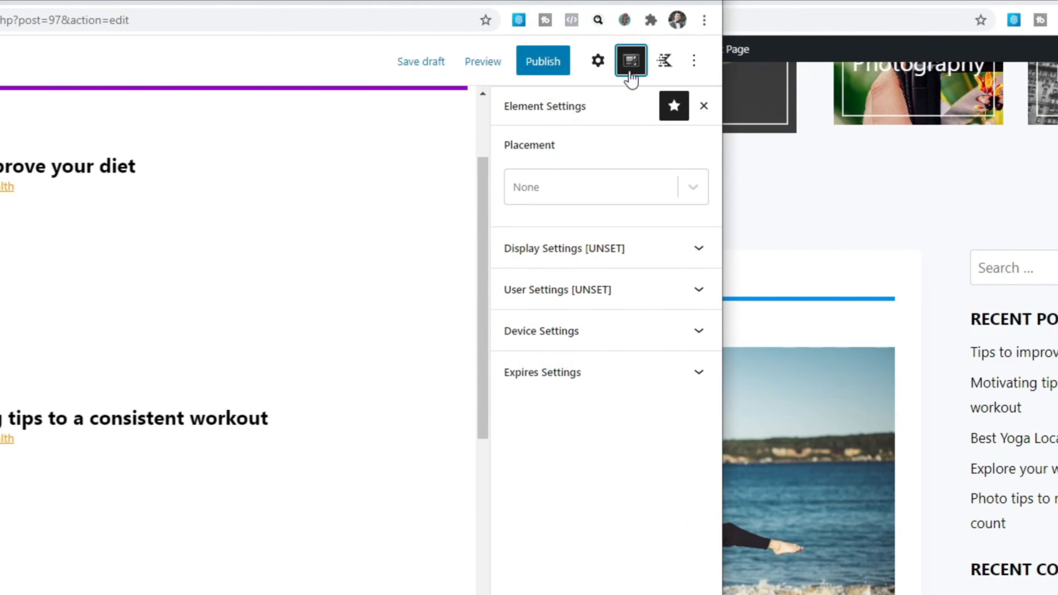
pyautogui.click(692, 190)
pyautogui.scroll(-5, 636, 277)
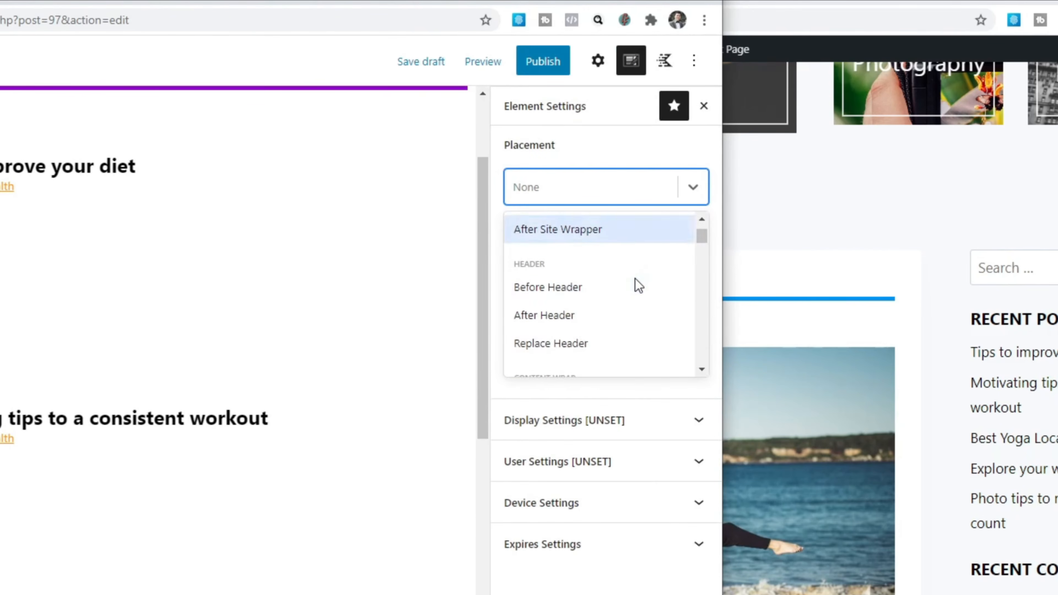
pyautogui.scroll(-4, 635, 280)
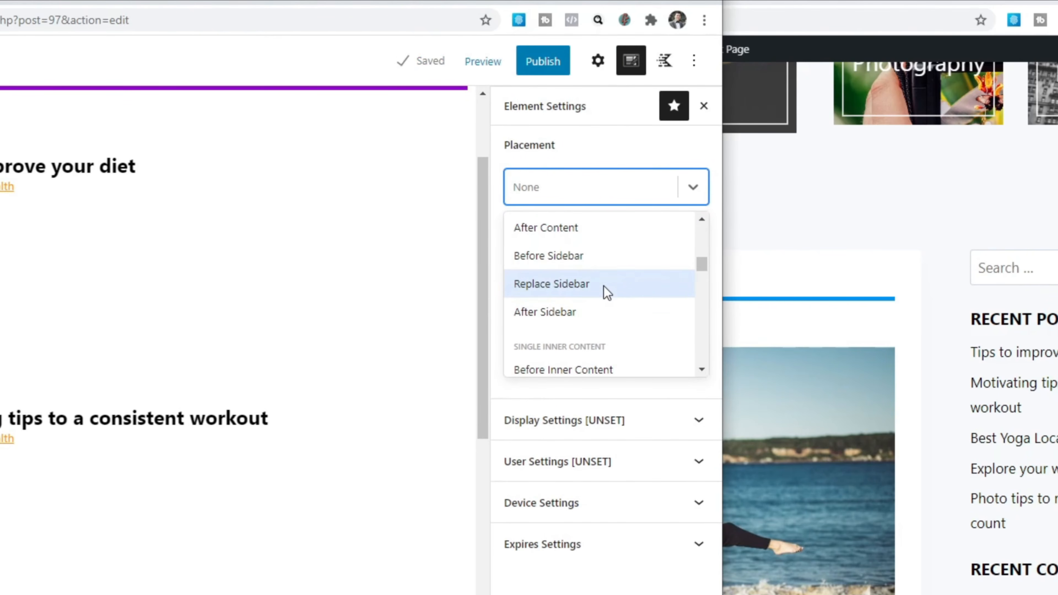
pyautogui.click(586, 289)
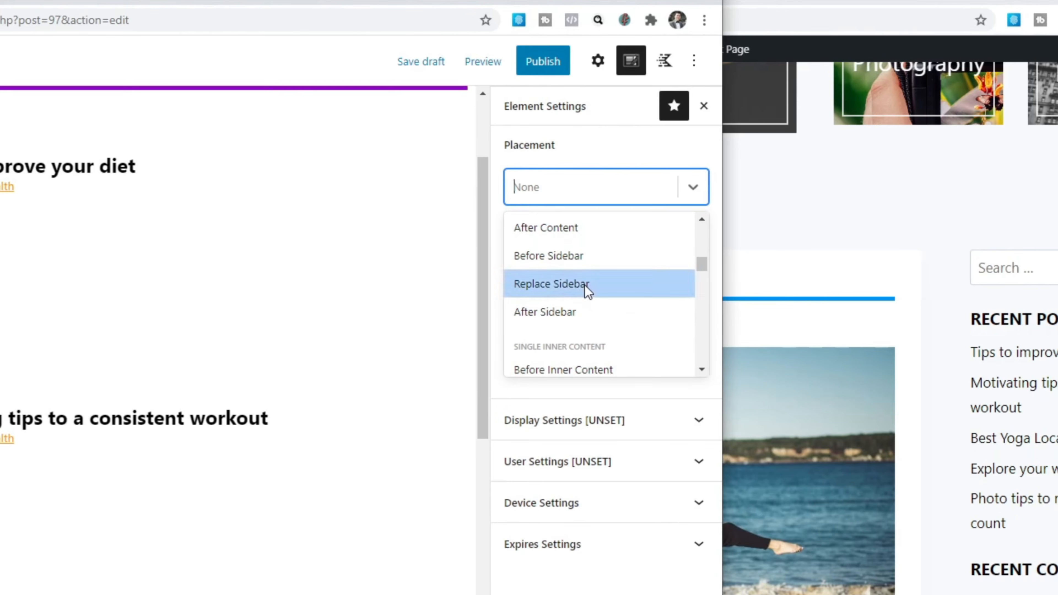
# - Set the element to show on the Front Page and publish it
pyautogui.click(628, 315)
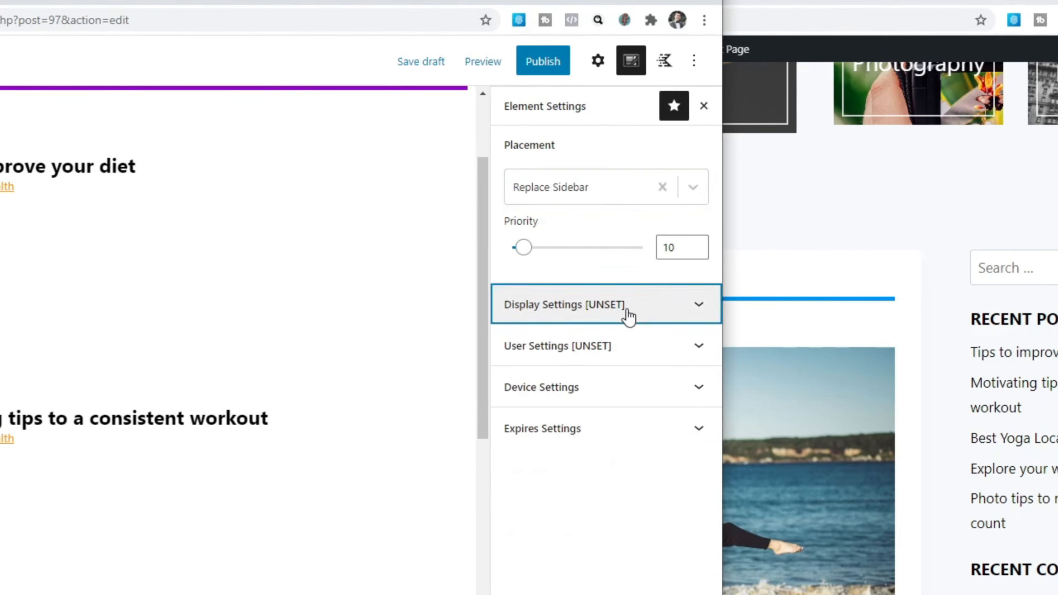
pyautogui.click(619, 383)
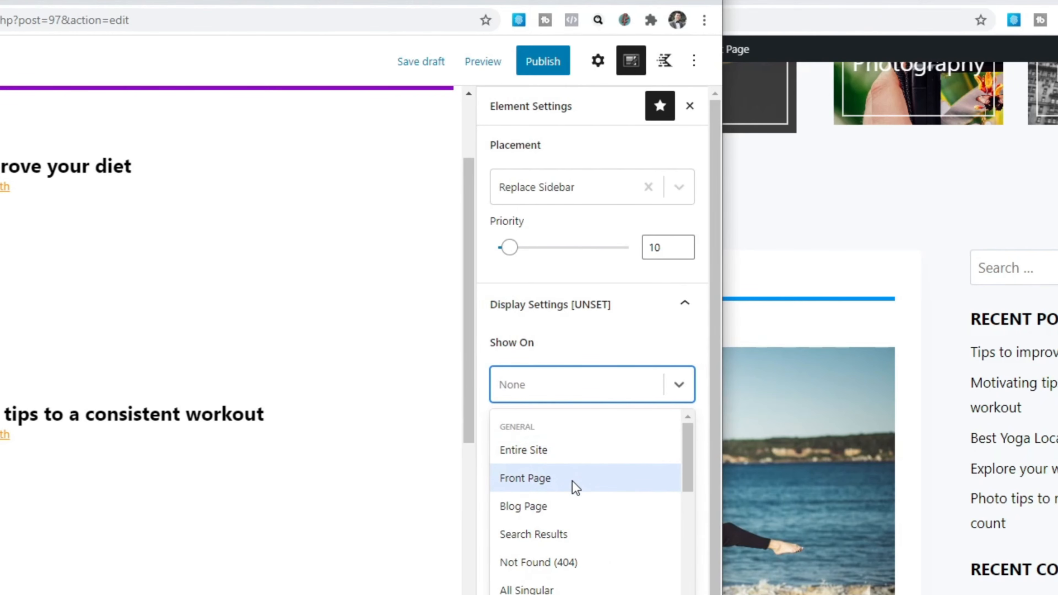
pyautogui.click(558, 481)
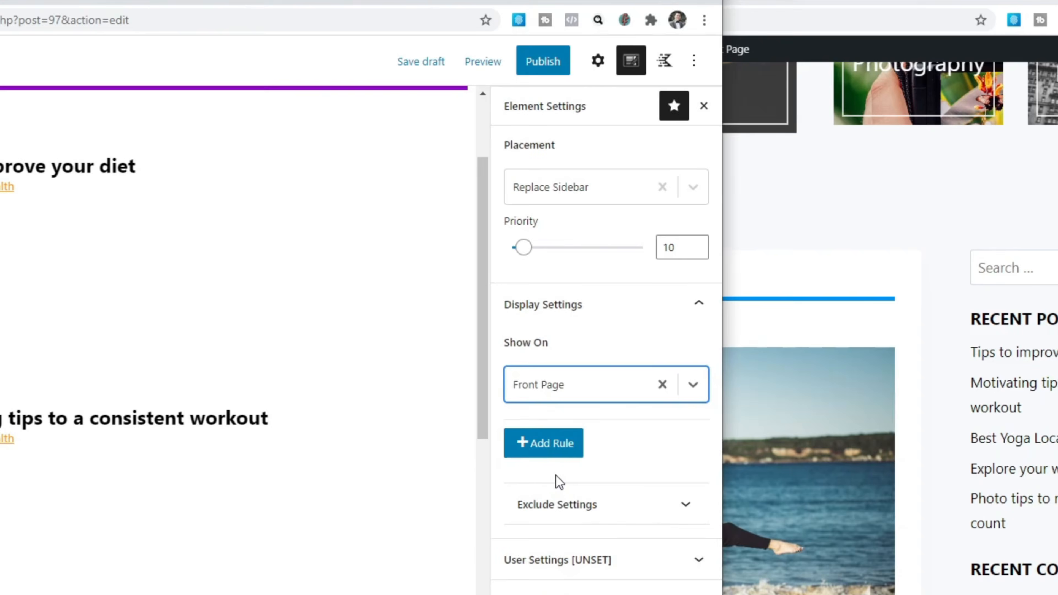
pyautogui.click(543, 62)
pyautogui.click(541, 64)
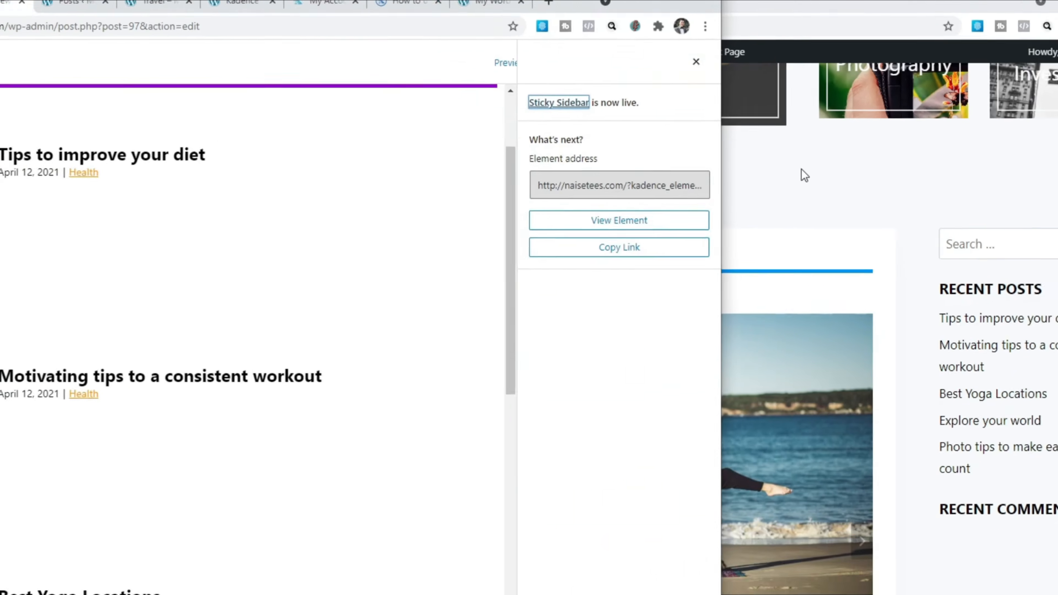
# - Reload the live homepage in a wider window and check the sidebar beside Top Stories
pyautogui.click(801, 169)
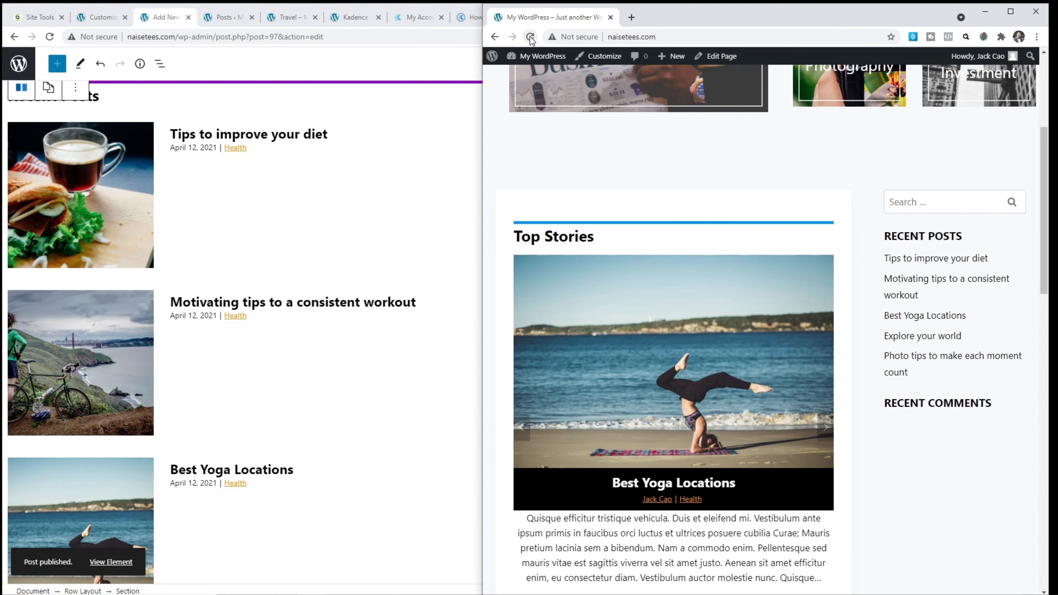
pyautogui.click(530, 37)
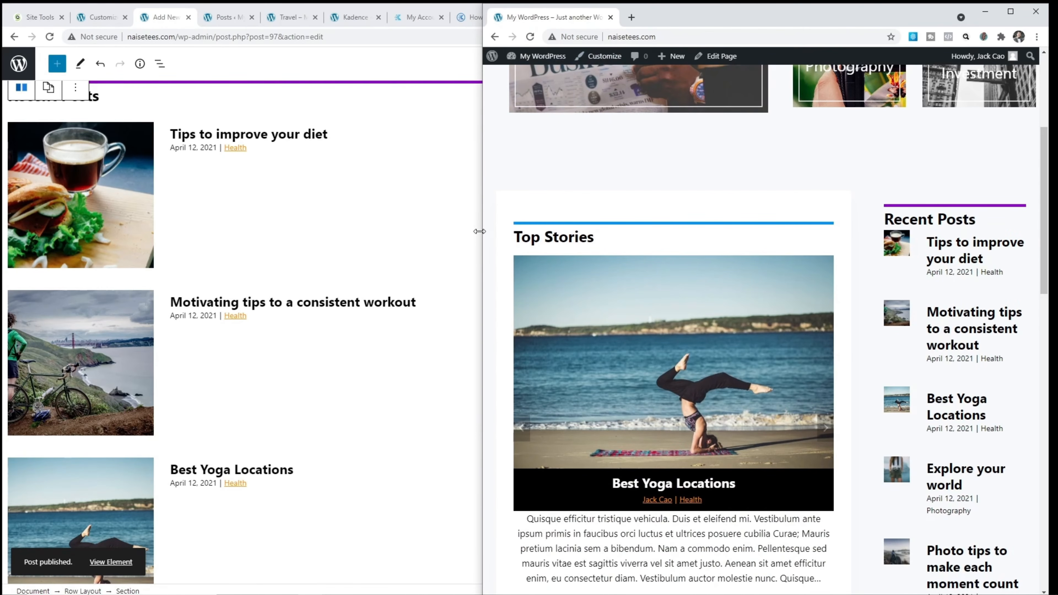
pyautogui.moveTo(483, 232); pyautogui.dragTo(117, 229)
pyautogui.scroll(-3, 976, 281)
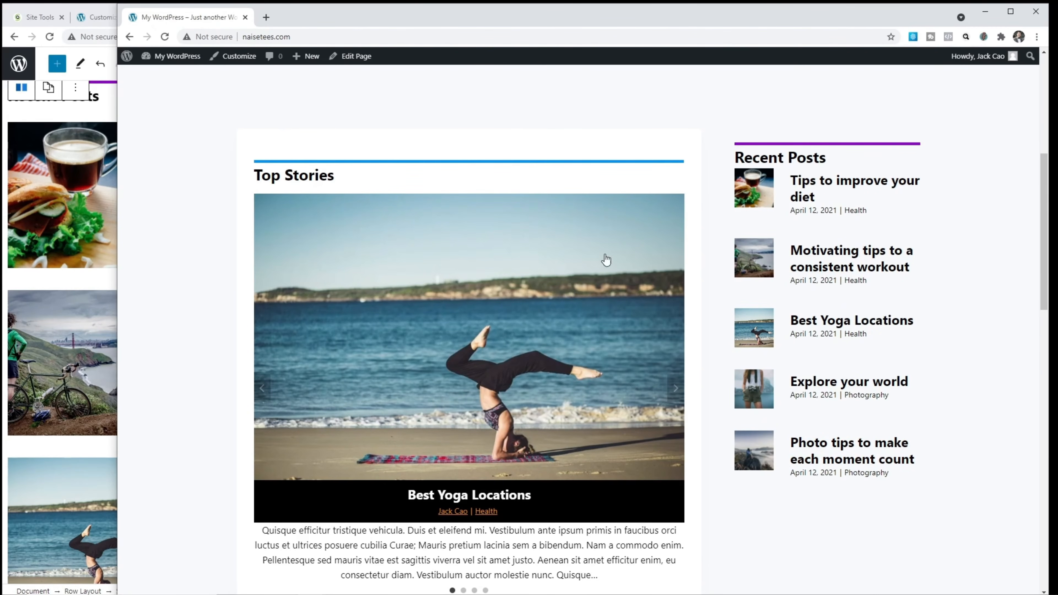
pyautogui.moveTo(117, 246); pyautogui.dragTo(574, 250)
# - Change the Sticky Sidebar element's placement to Before Sidebar and update the element
pyautogui.click(521, 233)
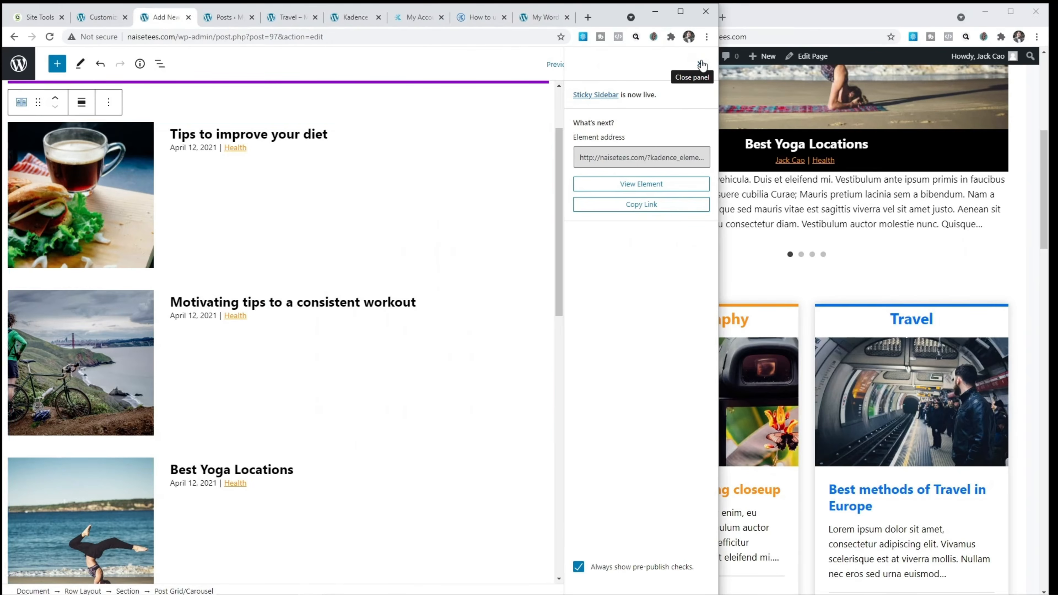
pyautogui.click(702, 64)
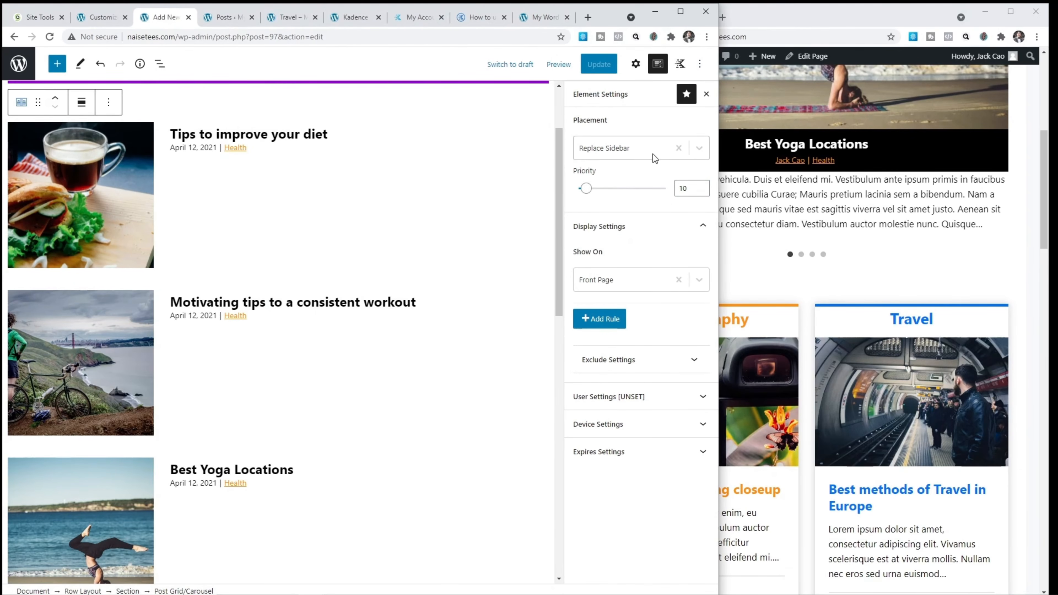
pyautogui.click(641, 150)
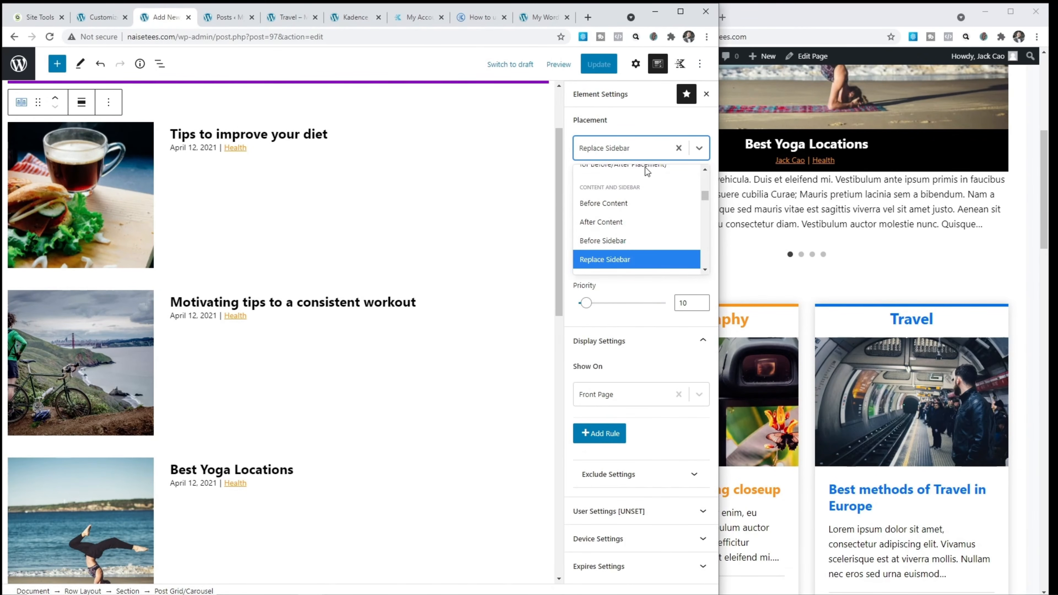
pyautogui.scroll(-1, 646, 241)
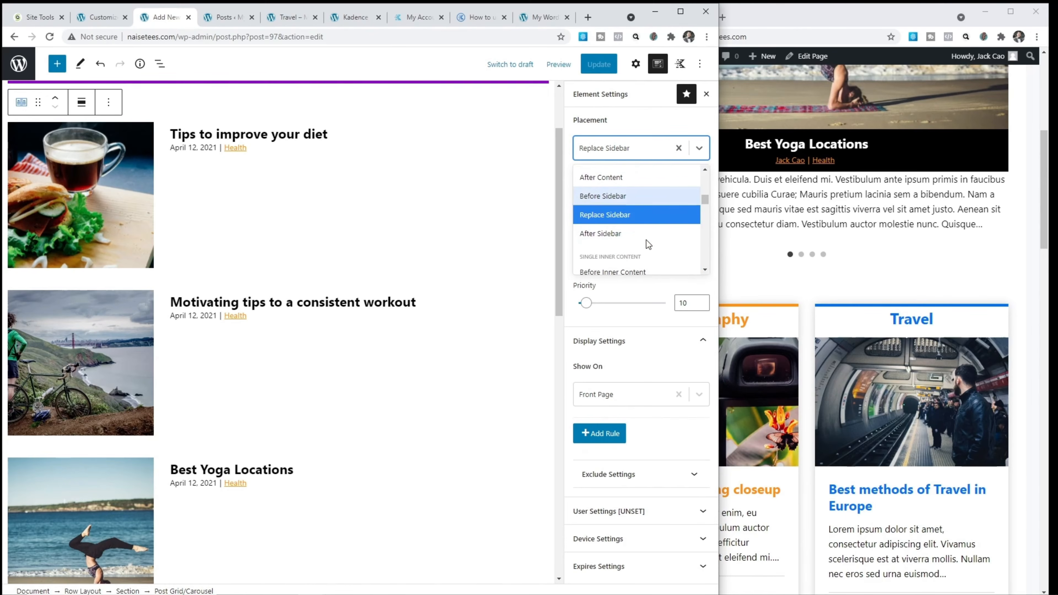
pyautogui.click(619, 186)
pyautogui.click(598, 63)
# - Check on the widened live homepage how the Recent Posts element sits relative to the default sidebar widgets
pyautogui.click(1010, 216)
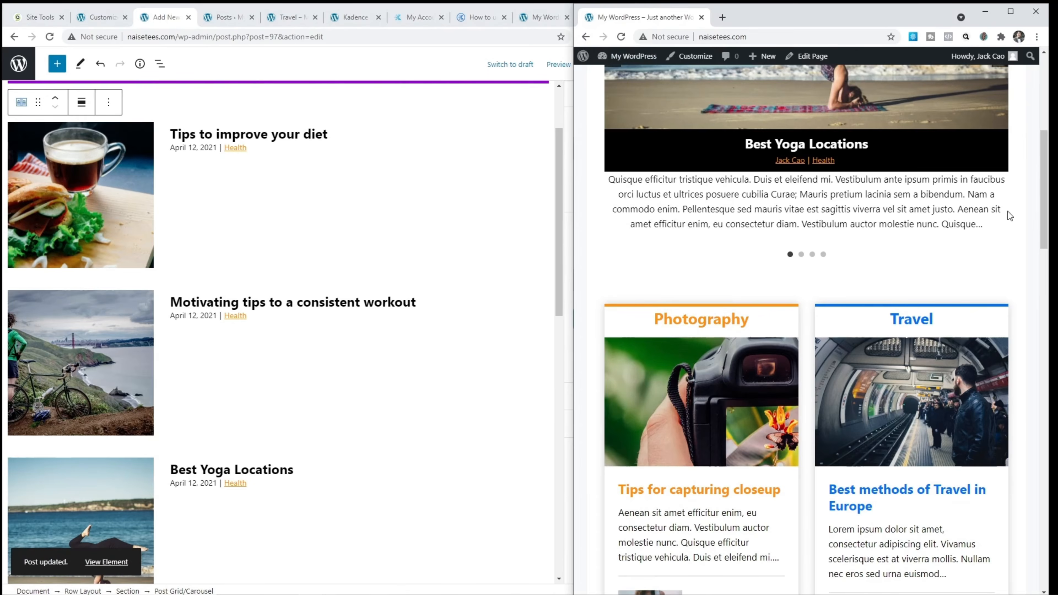
pyautogui.moveTo(573, 85); pyautogui.dragTo(212, 86)
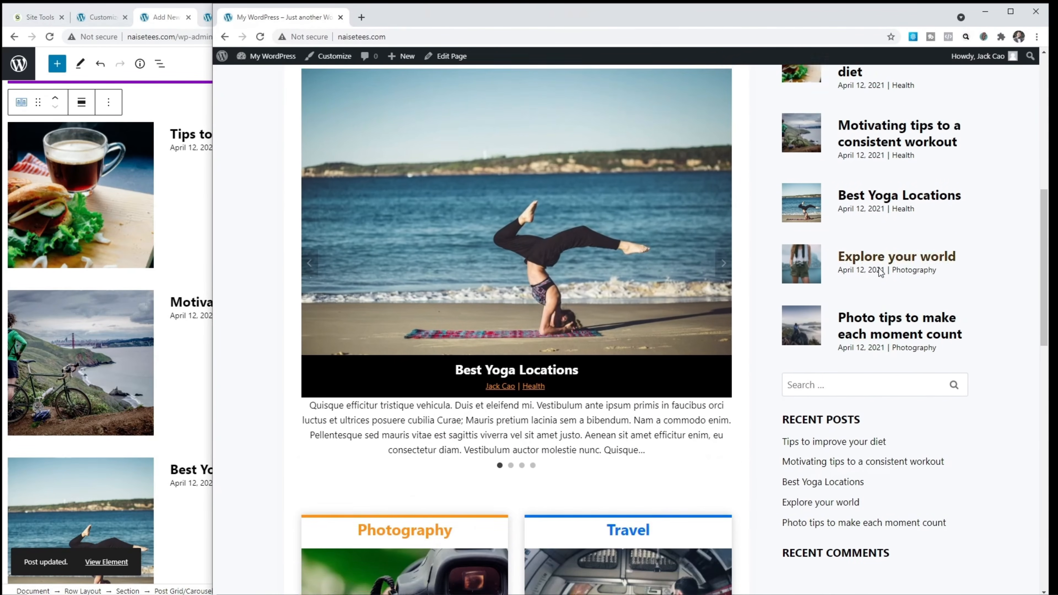
pyautogui.scroll(-2, 880, 270)
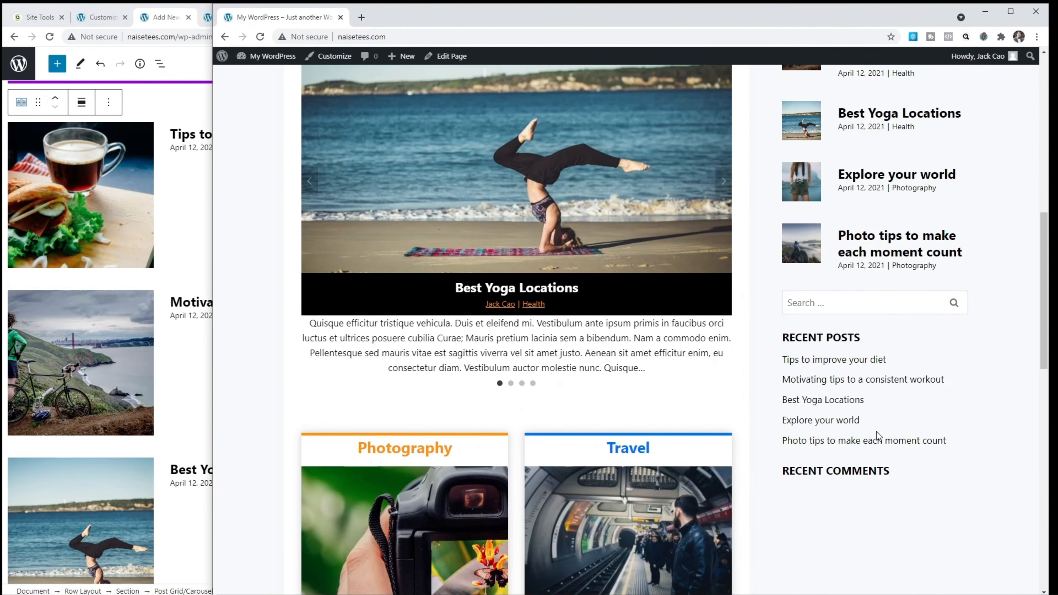
pyautogui.scroll(4, 875, 442)
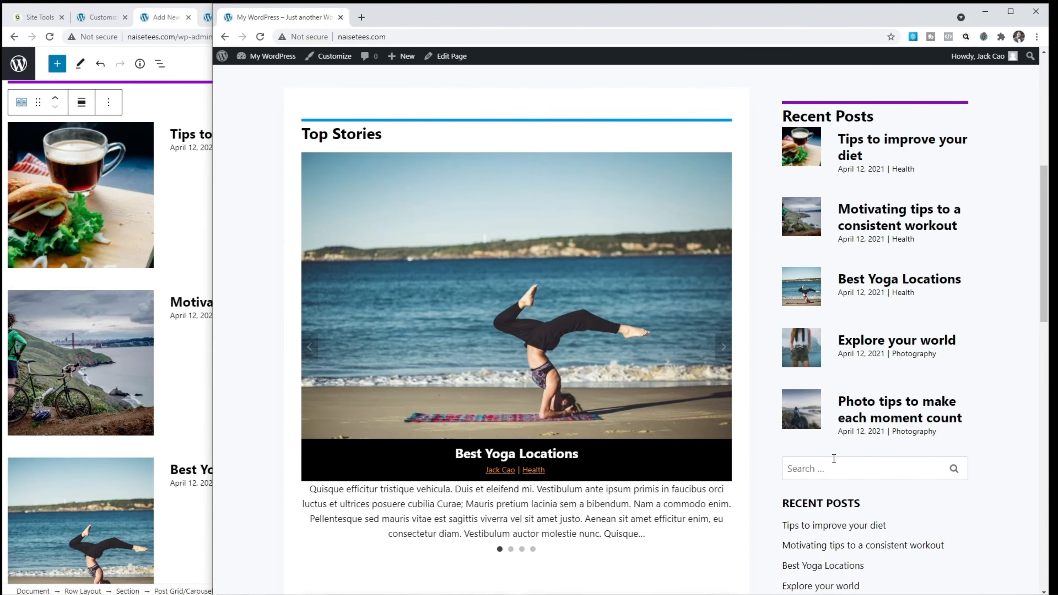
pyautogui.scroll(4, 833, 458)
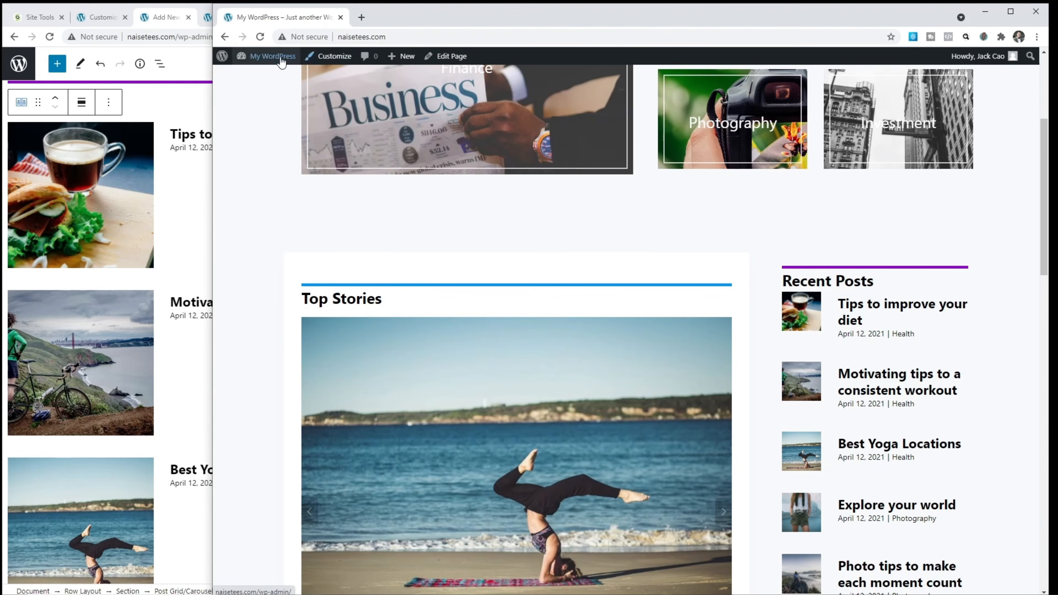
# - Open the theme Customizer in a separate browser tab, keeping the Sticky Sidebar editor open
pyautogui.click(167, 22)
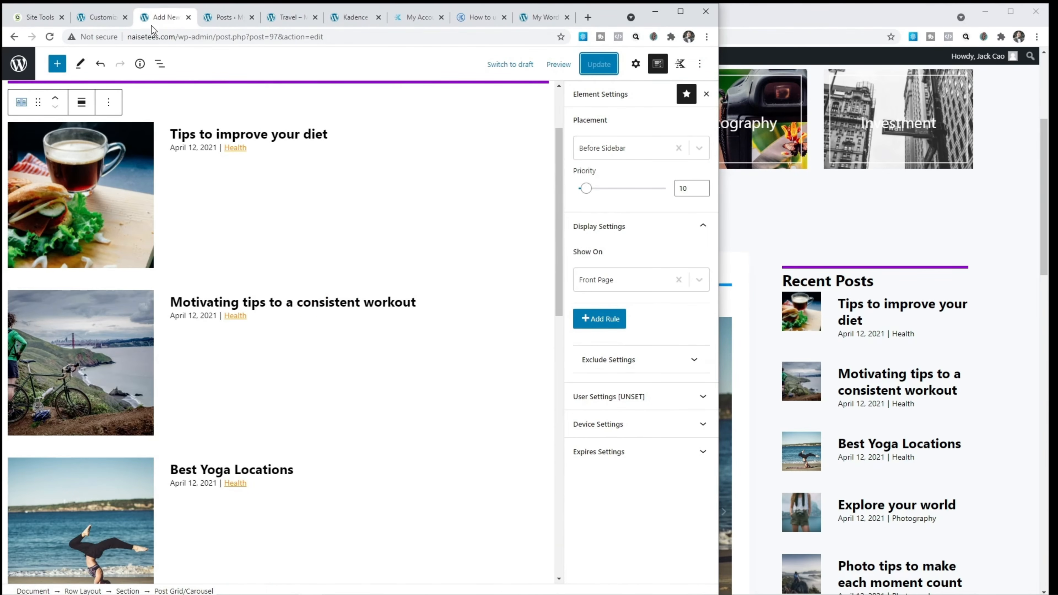
pyautogui.rightClick(14, 61)
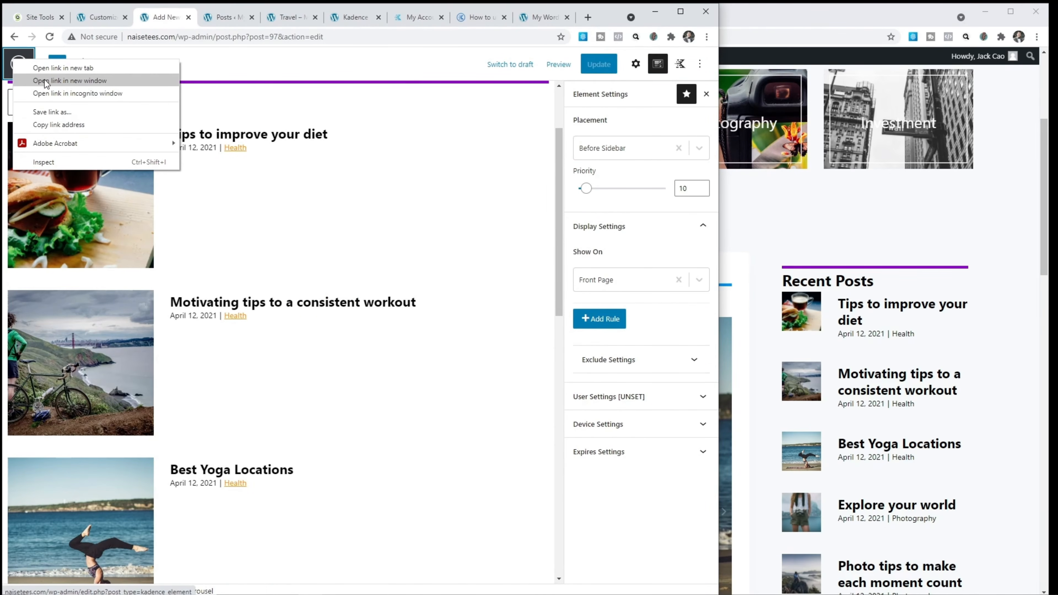
pyautogui.click(62, 67)
pyautogui.click(198, 22)
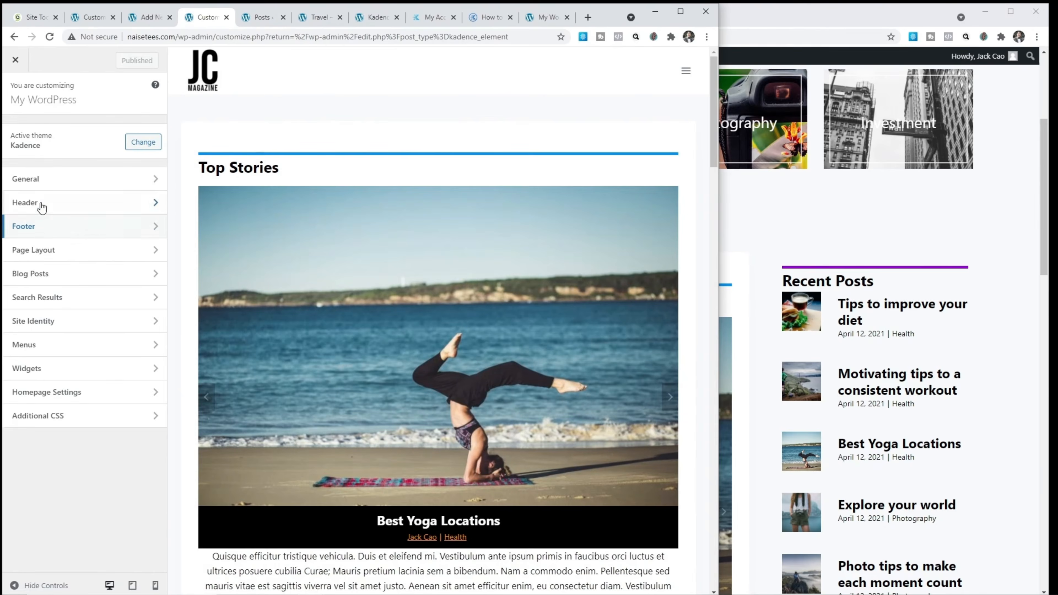
# - Publish a white FFFFFF site background in the general color settings and reload the live homepage
pyautogui.click(49, 187)
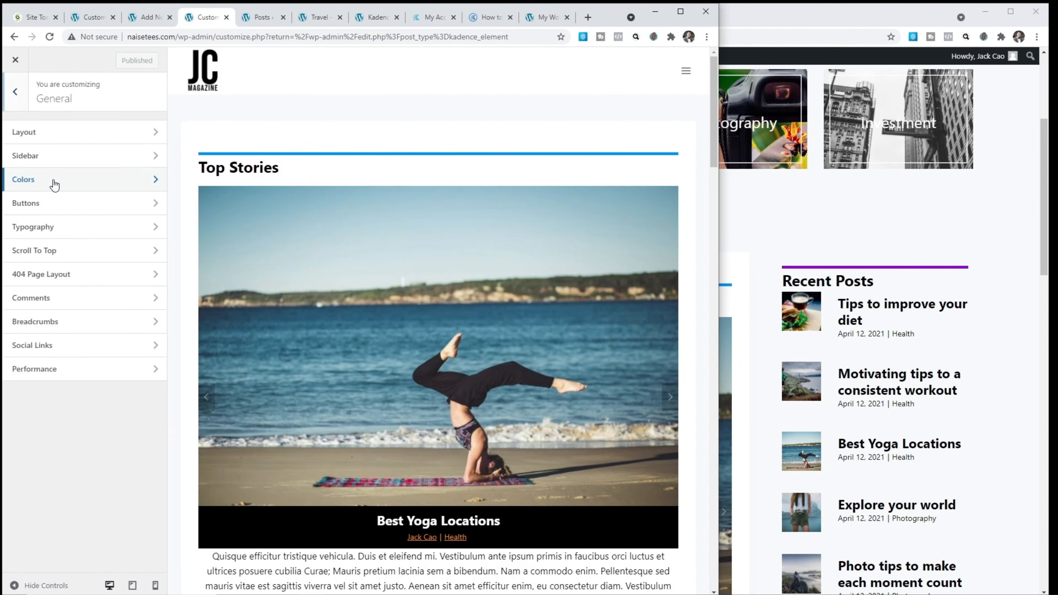
pyautogui.click(52, 182)
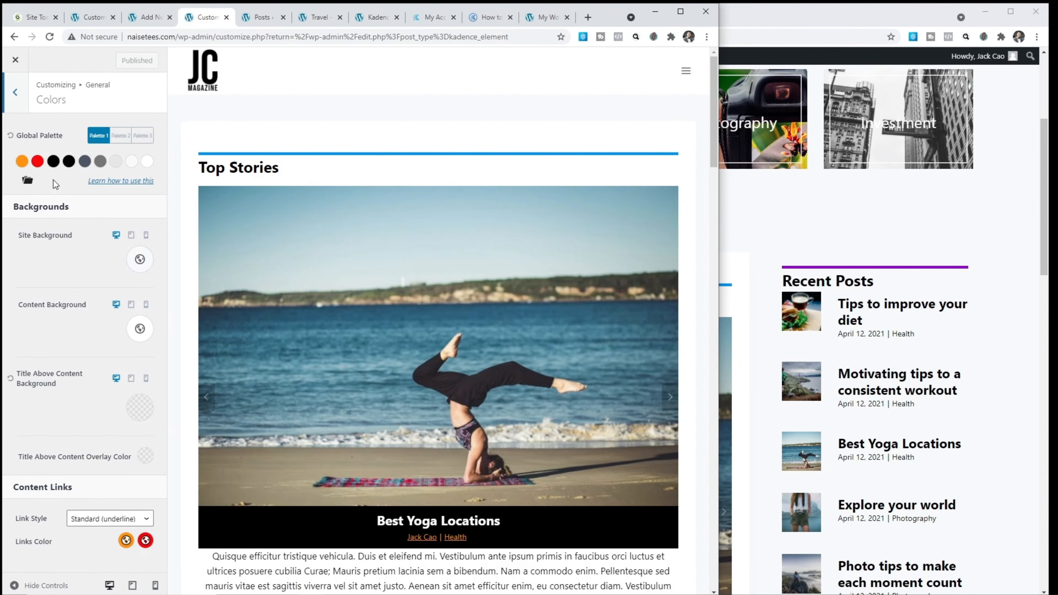
pyautogui.click(140, 260)
pyautogui.moveTo(50, 349); pyautogui.dragTo(11, 306)
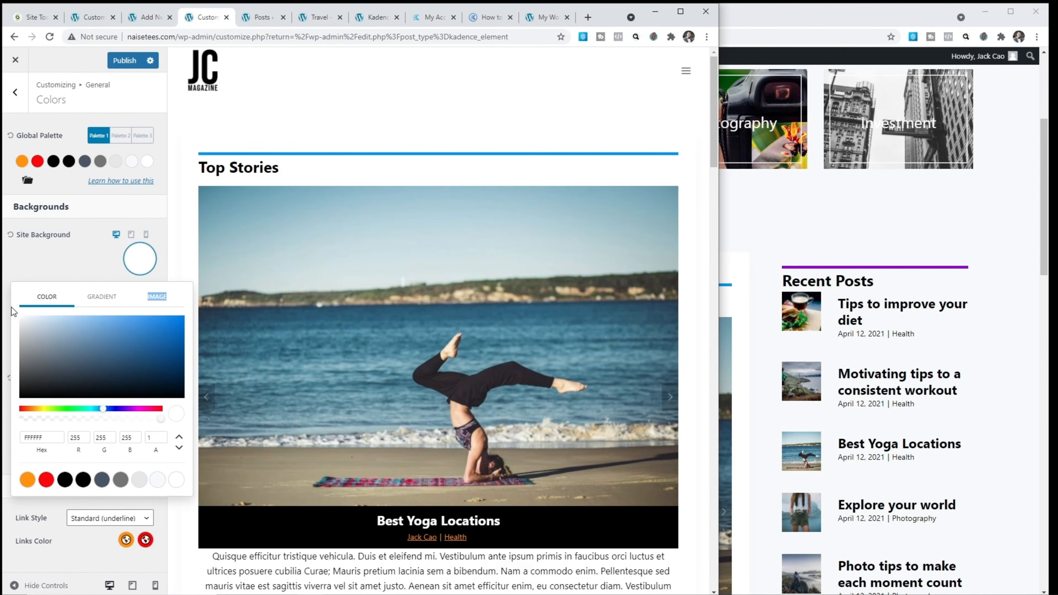
pyautogui.click(12, 307)
pyautogui.click(125, 60)
pyautogui.click(871, 215)
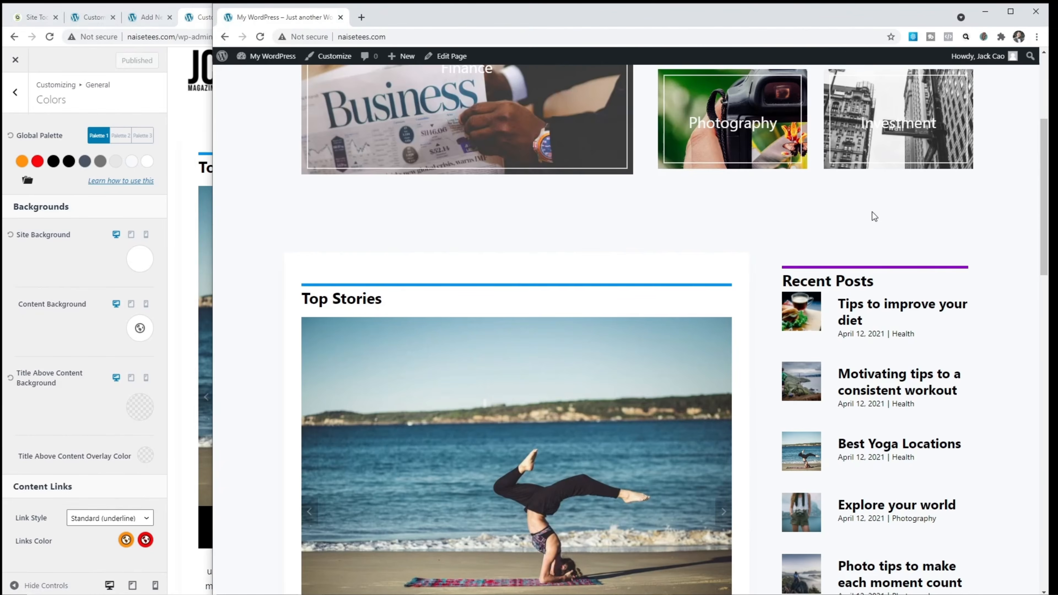
pyautogui.click(261, 37)
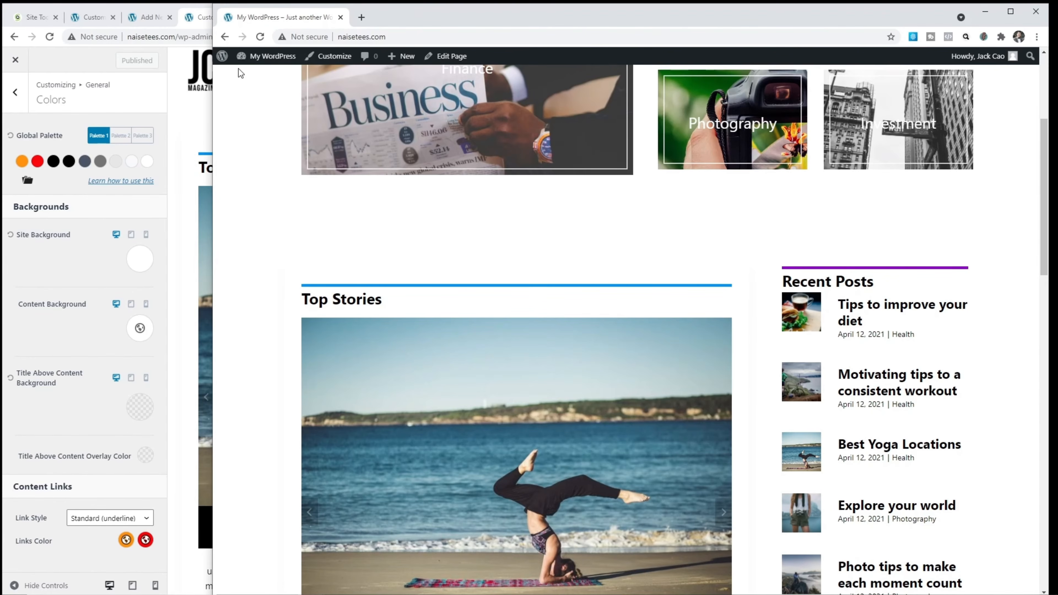
# - Set the Sticky Sidebar row layout's top margin to 50 px, update the element and reload the live homepage
pyautogui.click(148, 17)
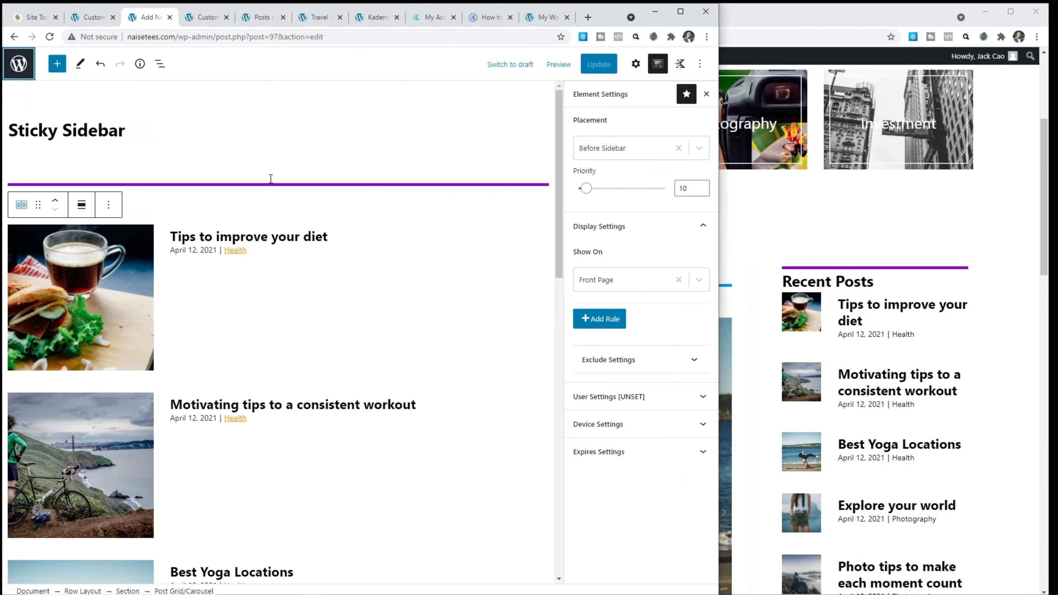
pyautogui.click(92, 589)
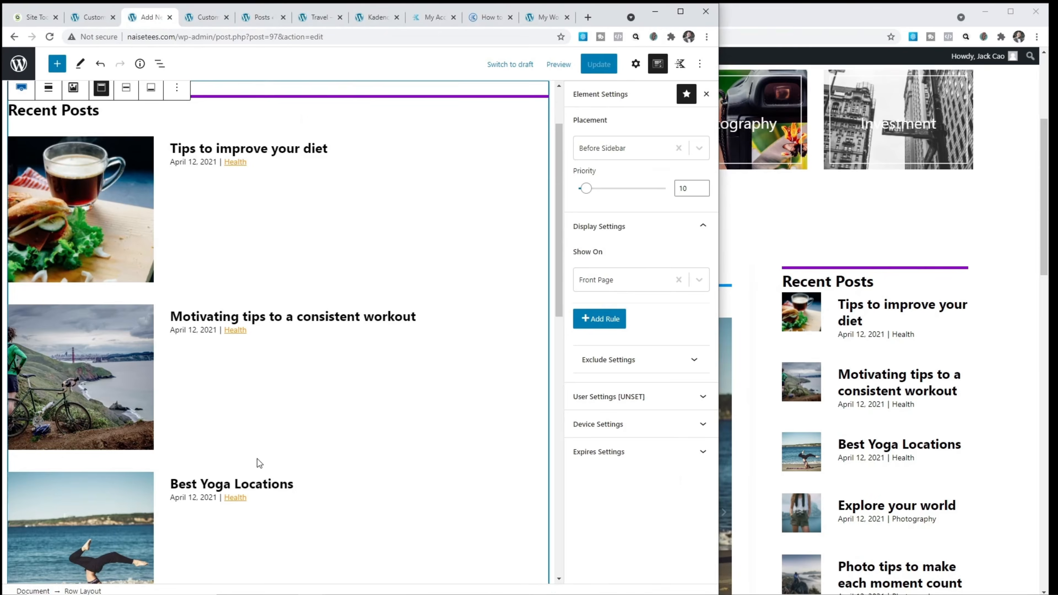
pyautogui.click(636, 66)
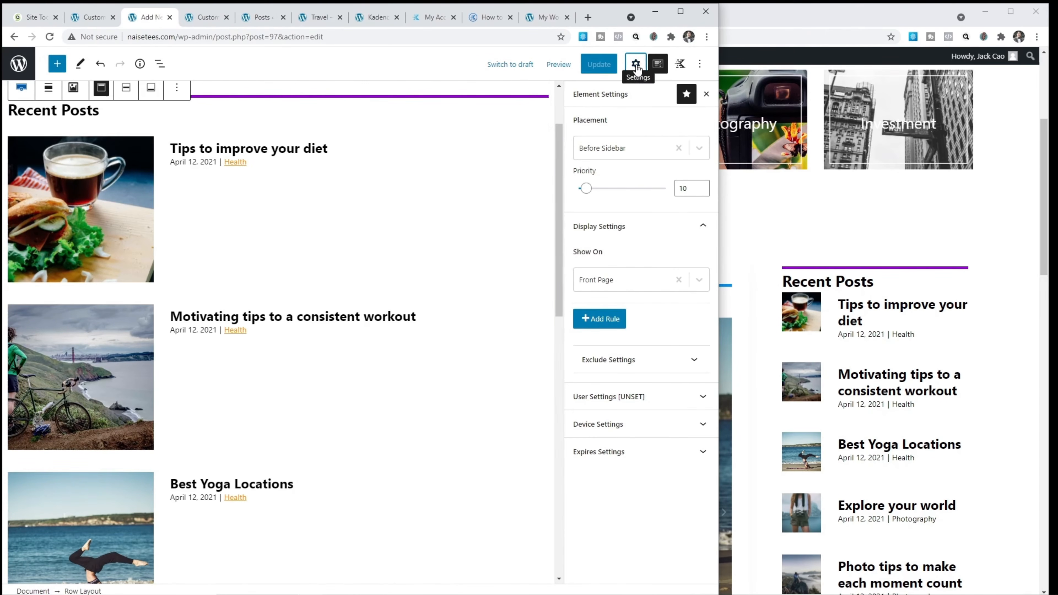
pyautogui.click(645, 240)
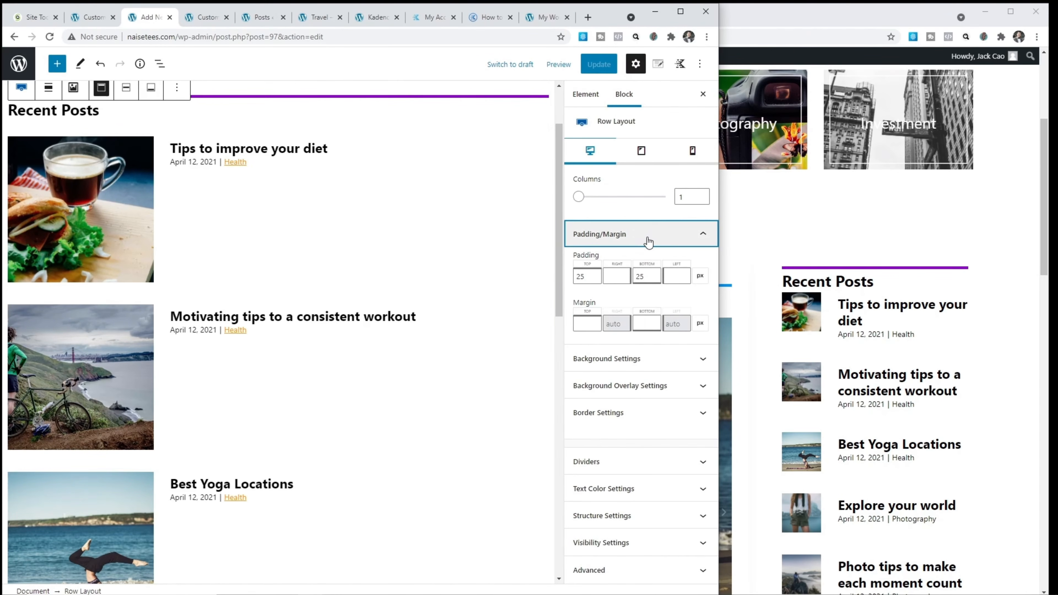
pyautogui.click(584, 324)
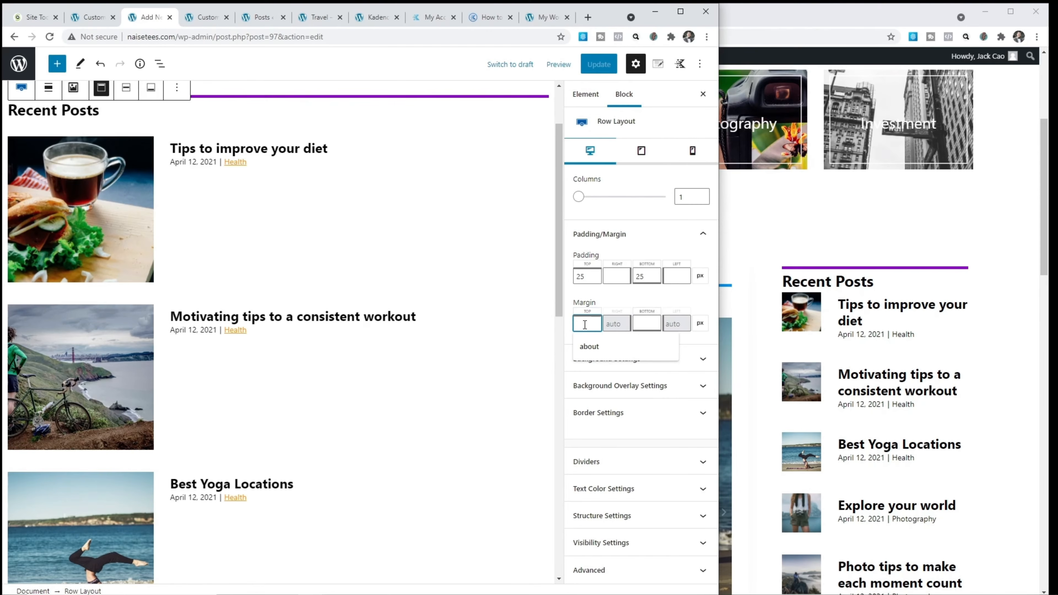
pyautogui.write('50')
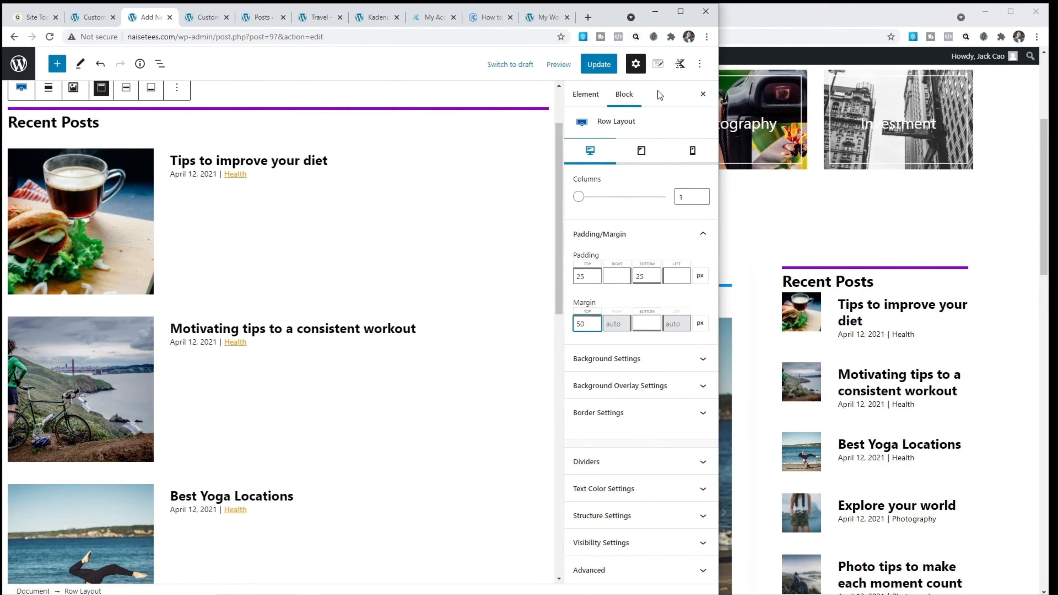
pyautogui.click(599, 64)
pyautogui.click(761, 25)
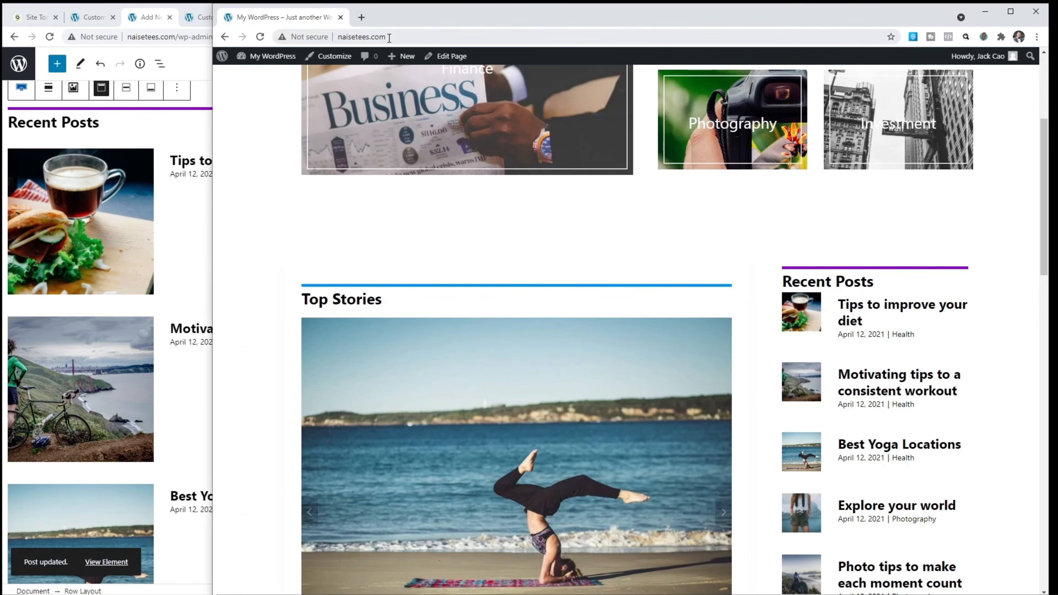
pyautogui.click(261, 37)
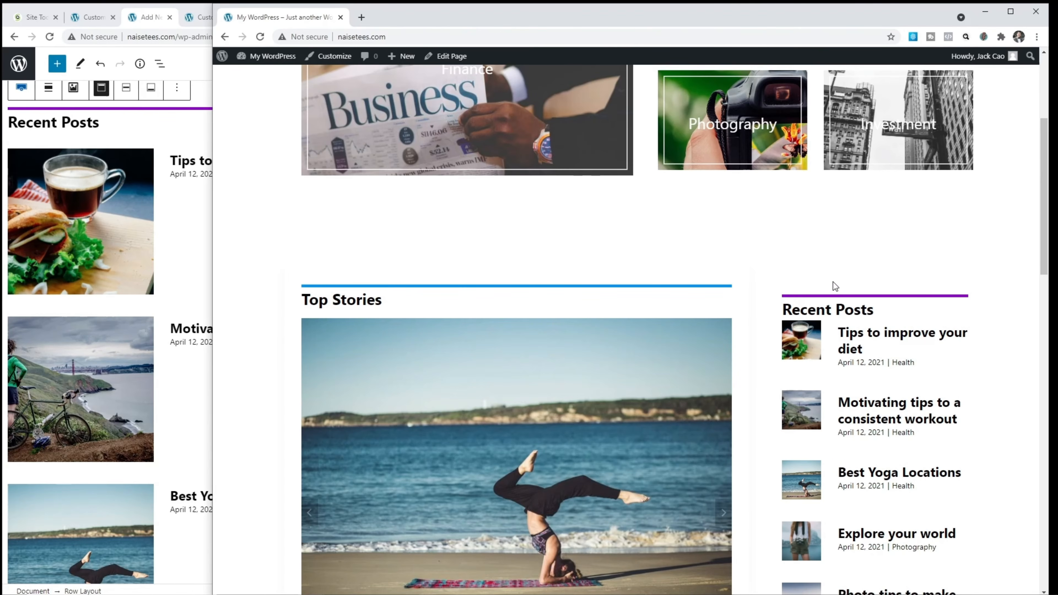
# - Set the Sticky Sidebar row layout's top margin to 30 px, update it and check its alignment on the reloaded homepage
pyautogui.click(96, 591)
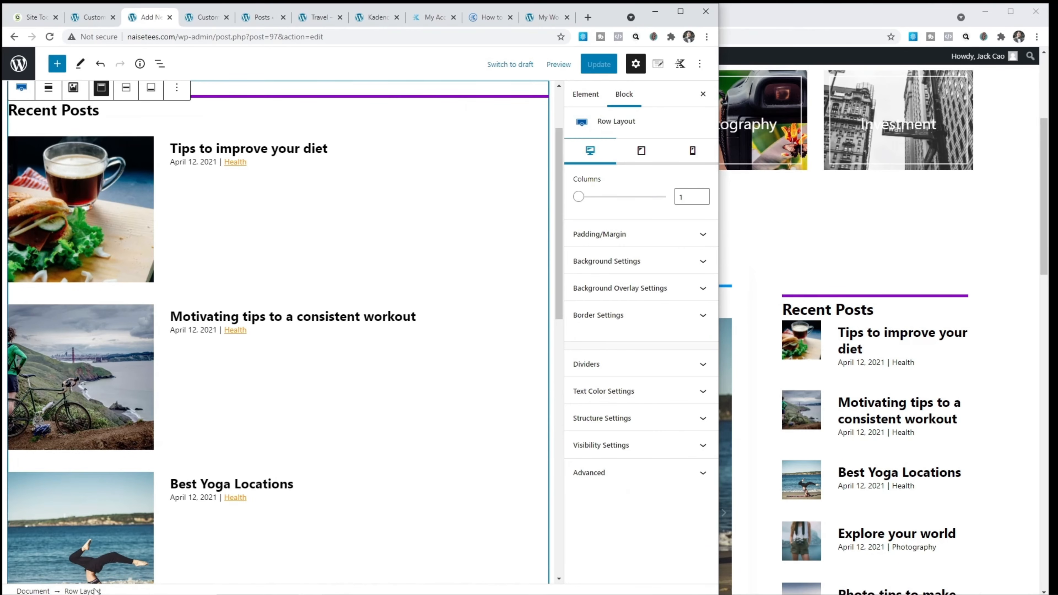
pyautogui.click(638, 240)
pyautogui.moveTo(590, 329); pyautogui.dragTo(564, 329)
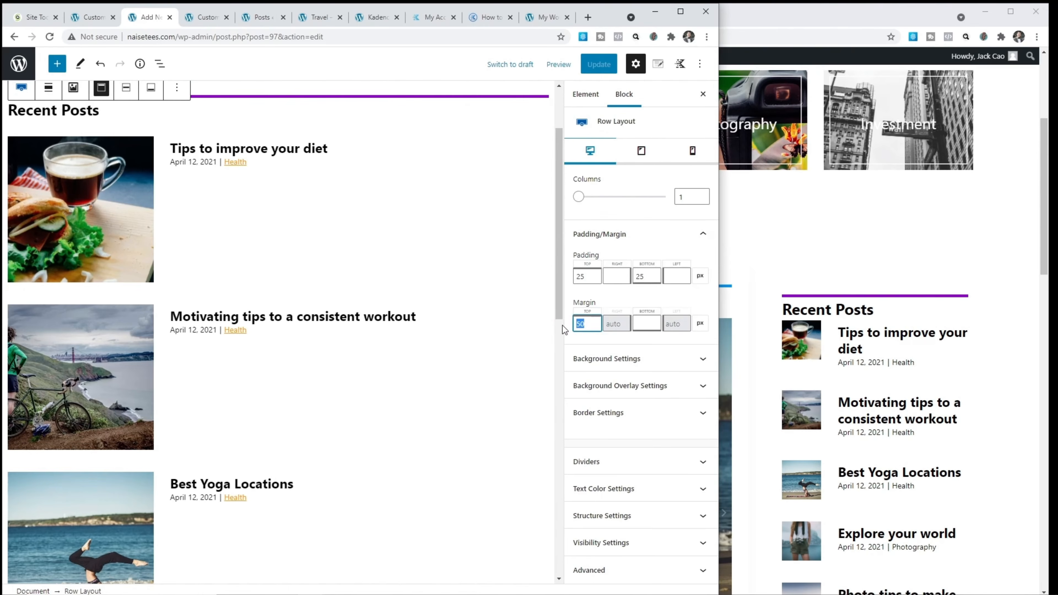
pyautogui.write('30')
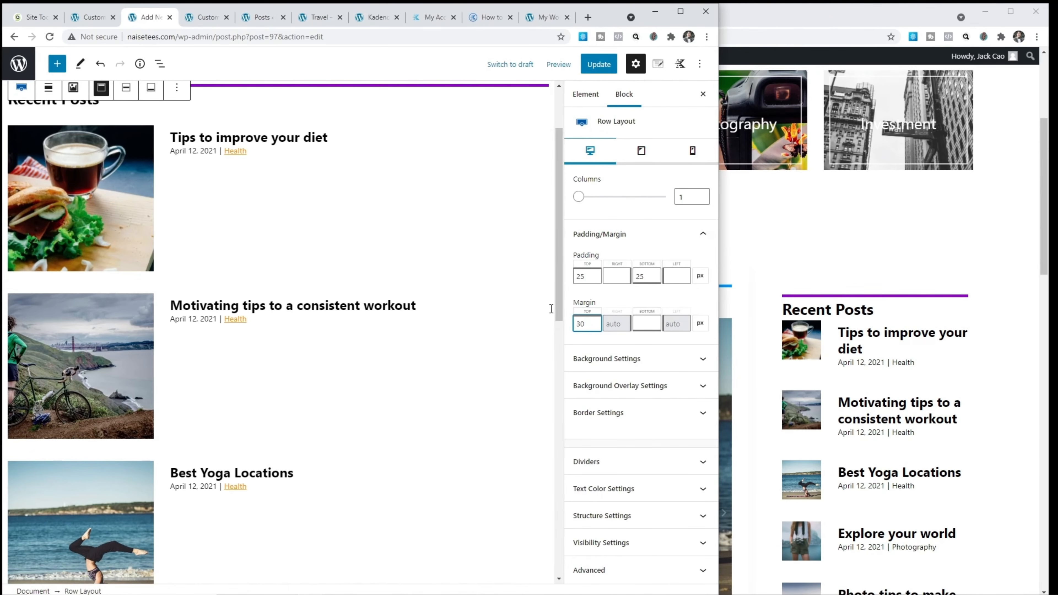
pyautogui.click(598, 64)
pyautogui.hotkey('alt', 'Tab')
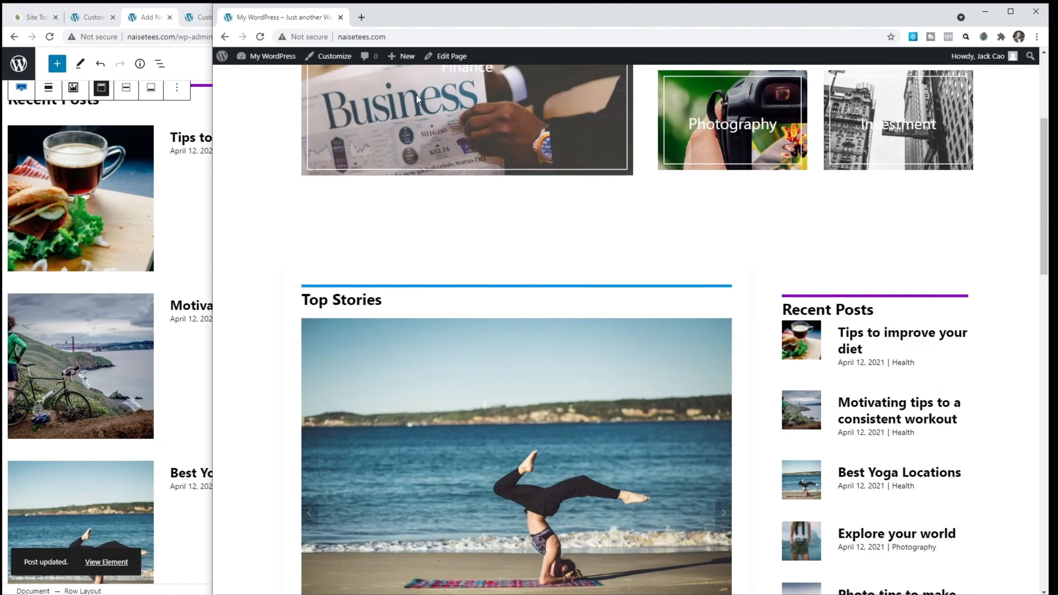
pyautogui.click(260, 37)
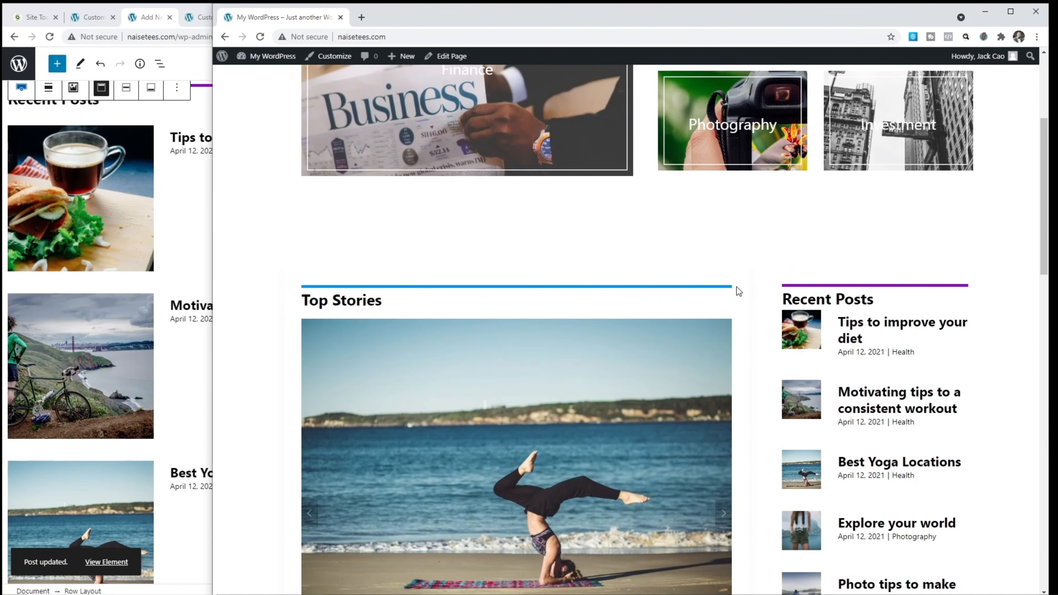
pyautogui.scroll(-2, 735, 288)
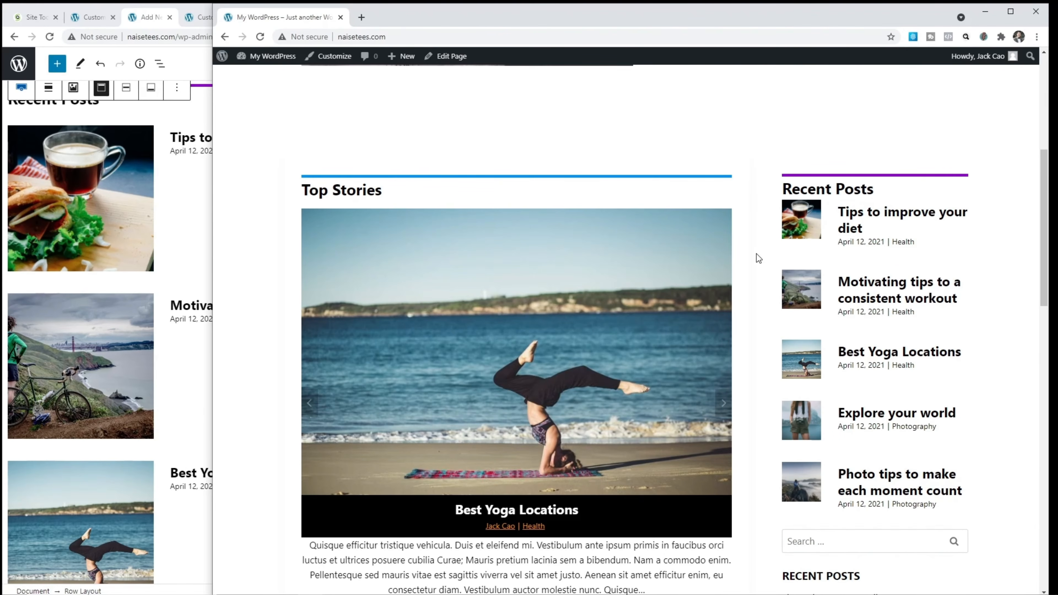
# - Enable the sticky sidebar in the theme Customizer's general sidebar settings and publish the change
pyautogui.click(196, 19)
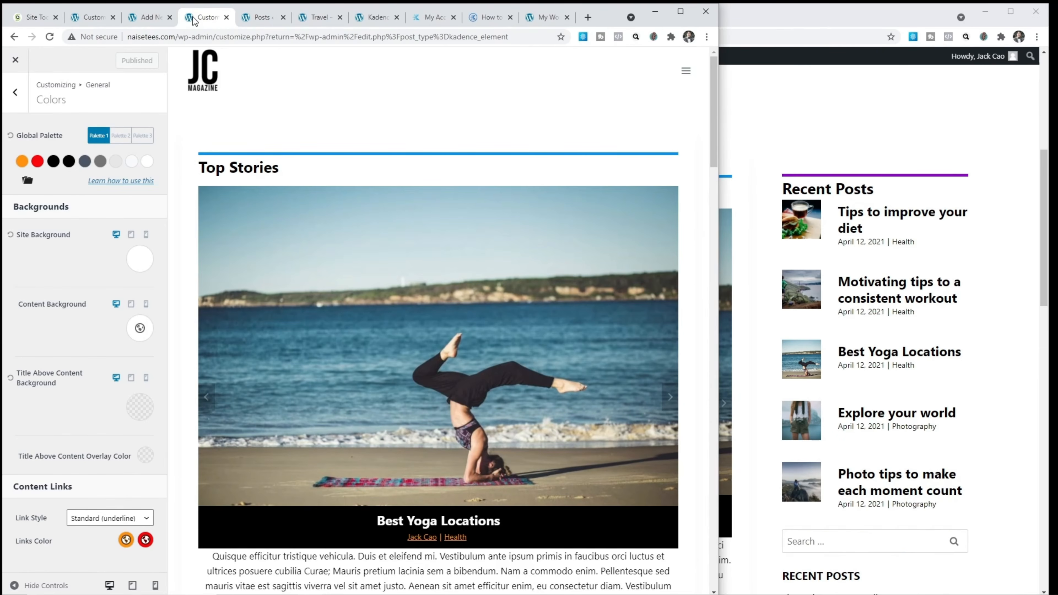
pyautogui.click(19, 95)
pyautogui.click(18, 95)
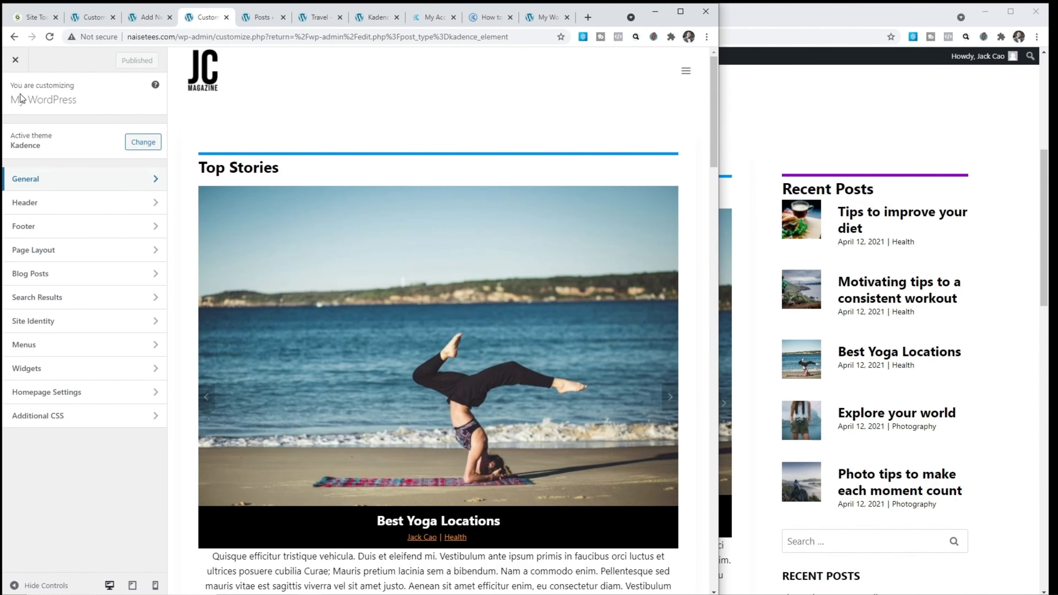
pyautogui.click(36, 181)
pyautogui.click(36, 158)
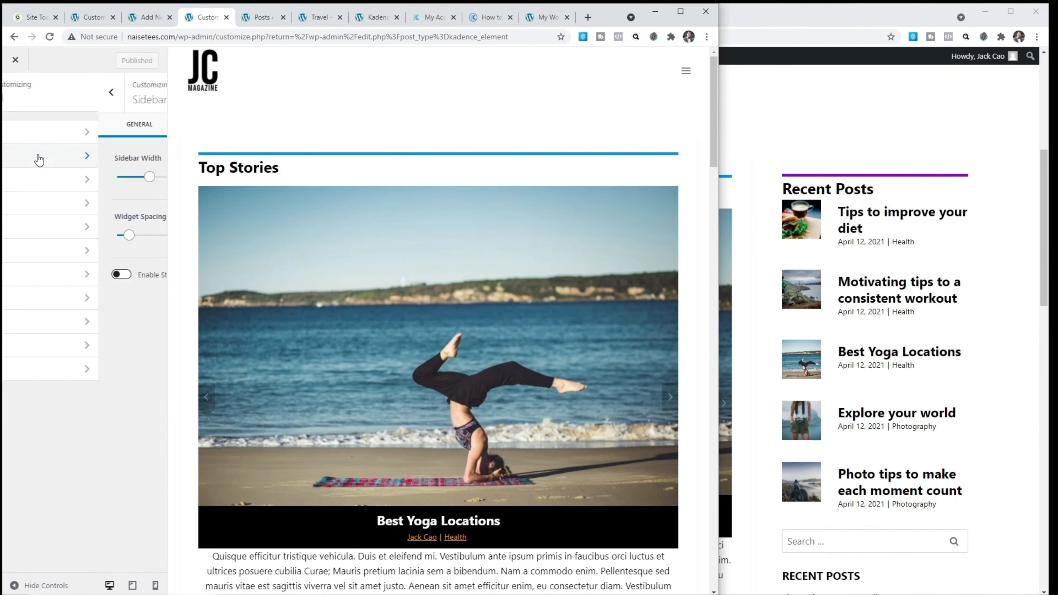
pyautogui.click(26, 275)
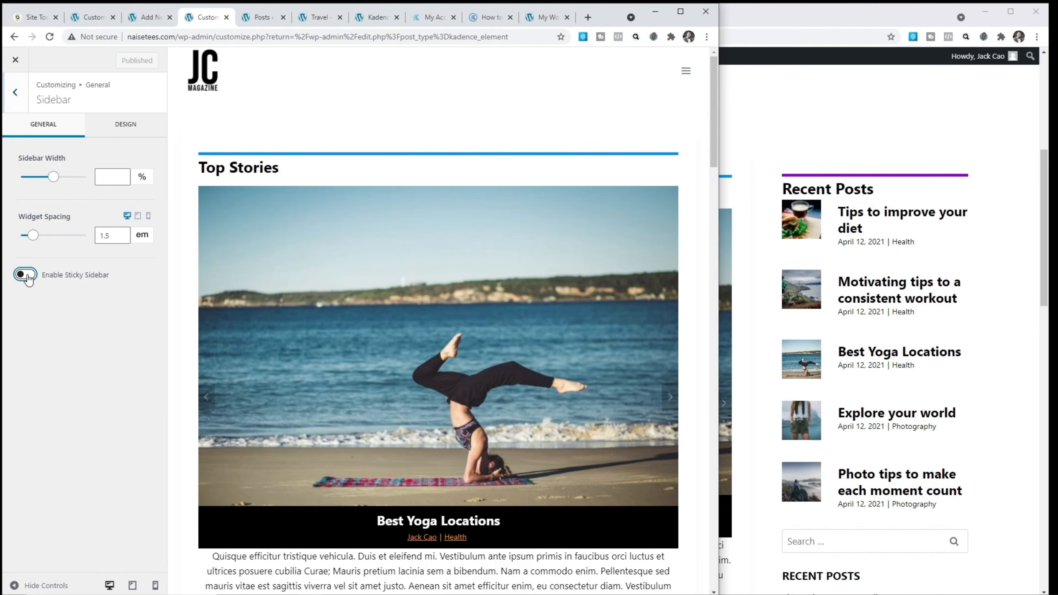
pyautogui.click(126, 61)
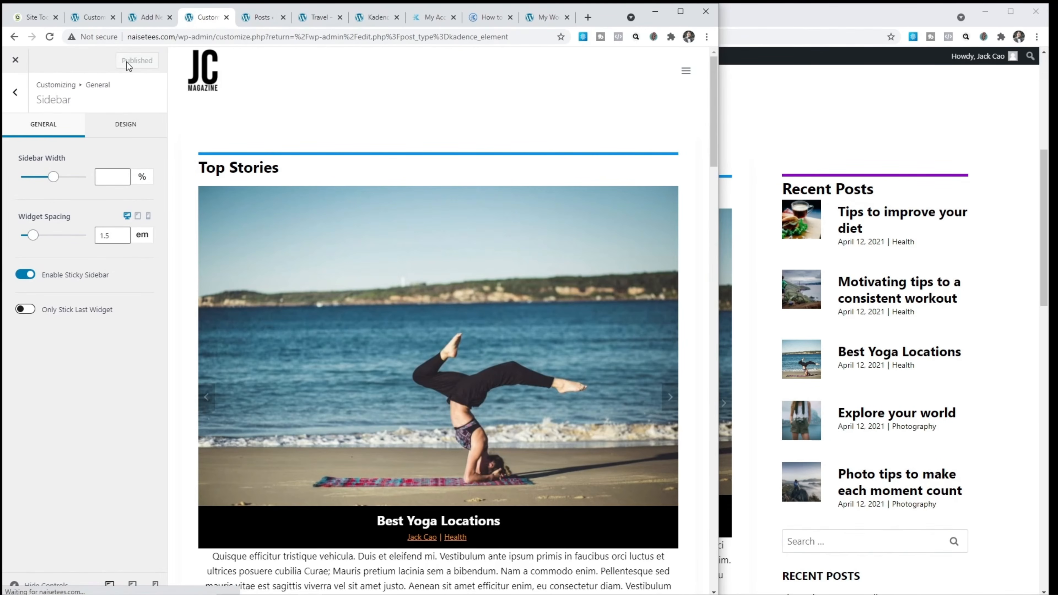
# - Reload the live homepage and check how the sidebar behaves while the page content scrolls
pyautogui.click(793, 111)
pyautogui.click(260, 37)
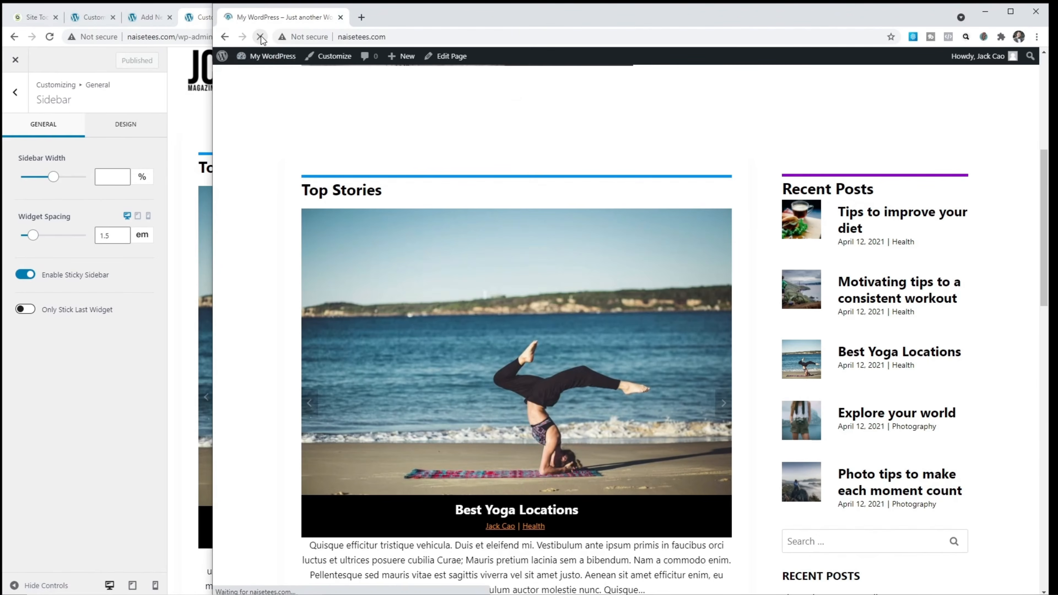
pyautogui.scroll(-3, 693, 175)
pyautogui.scroll(-4, 689, 189)
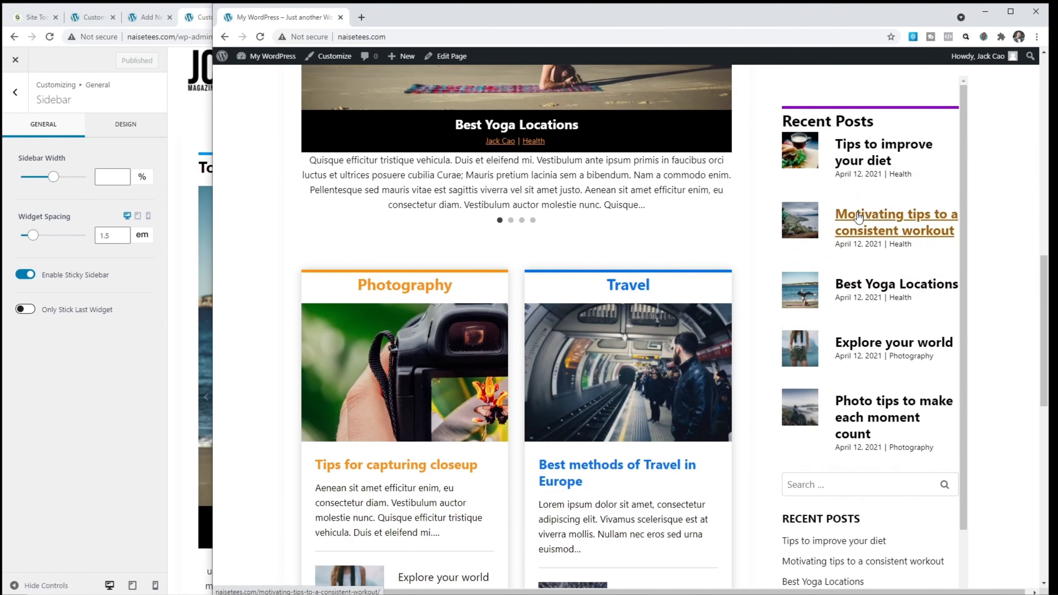
pyautogui.moveTo(965, 227)
pyautogui.mouseDown()
pyautogui.moveTo(955, 325)
pyautogui.moveTo(953, 228)
pyautogui.moveTo(953, 334)
pyautogui.moveTo(958, 230)
pyautogui.moveTo(981, 224)
pyautogui.mouseUp()
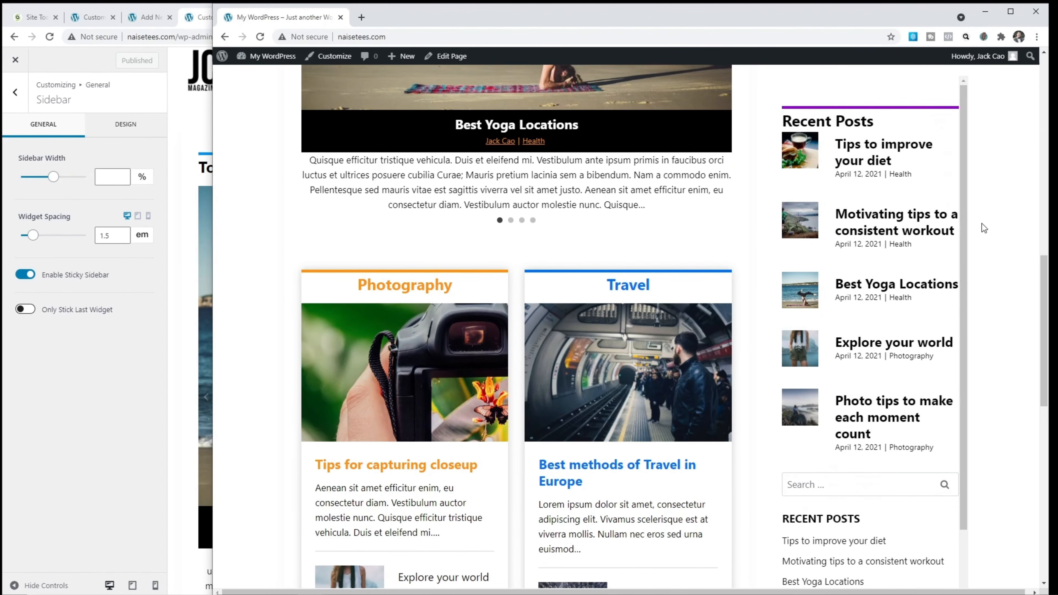
pyautogui.scroll(-4, 982, 225)
pyautogui.scroll(-2, 959, 460)
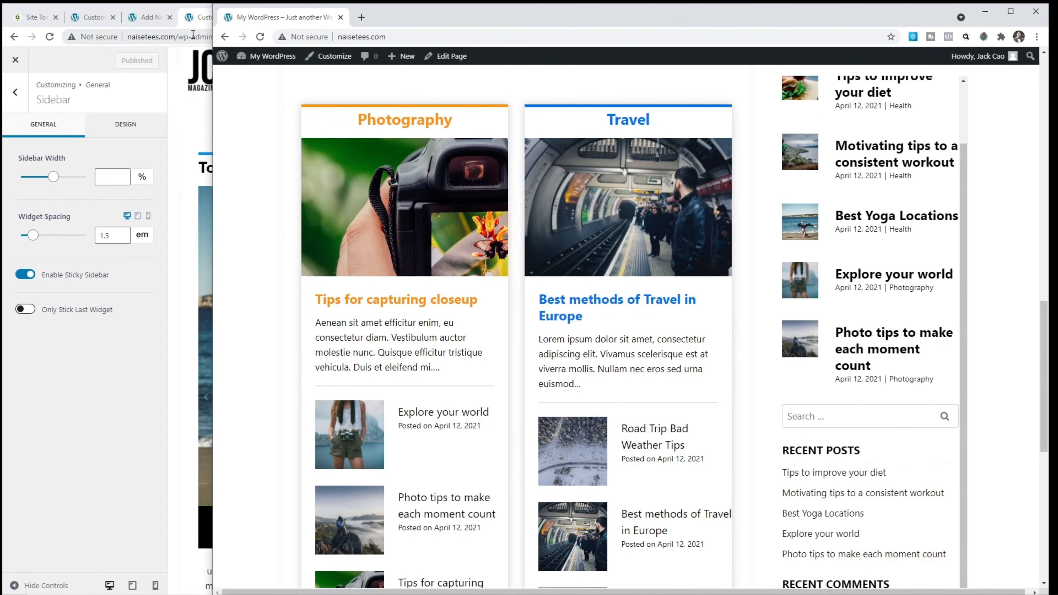
# - Change the Sticky Sidebar element's placement to Replace Sidebar and update the element
pyautogui.click(196, 24)
pyautogui.click(148, 17)
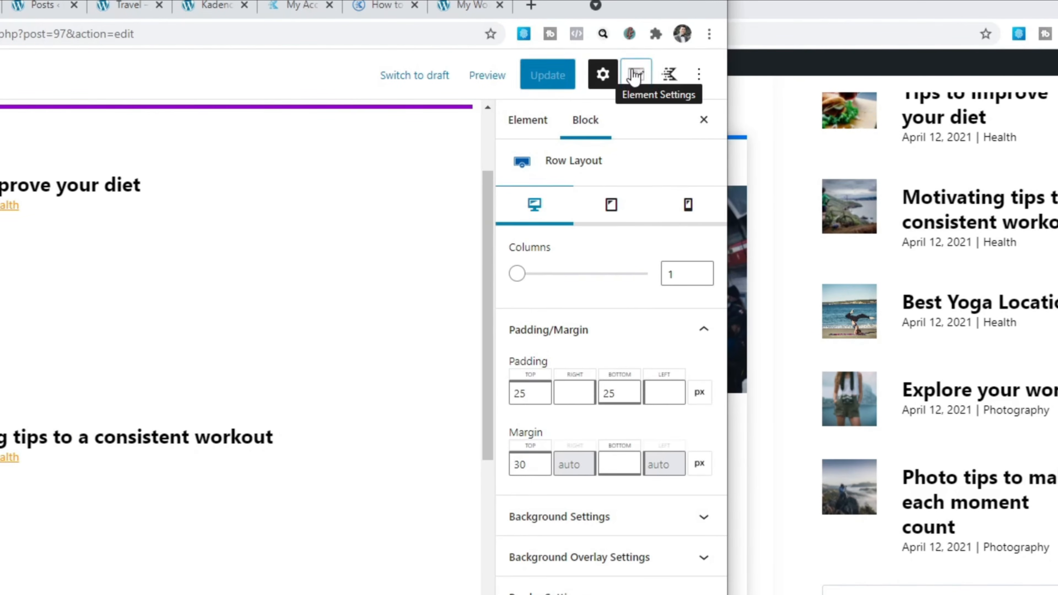
pyautogui.click(658, 63)
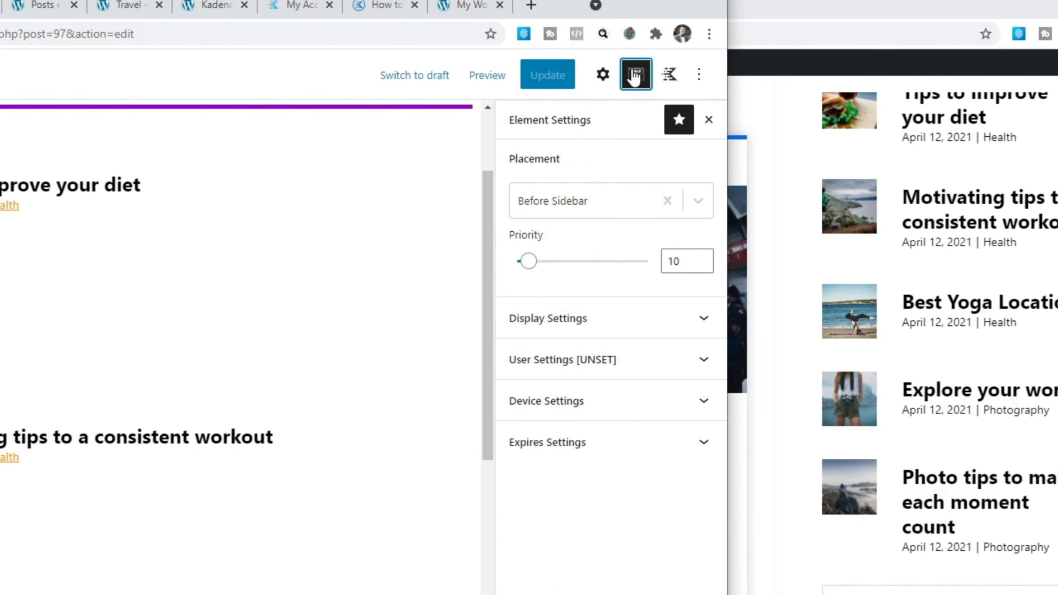
pyautogui.click(593, 201)
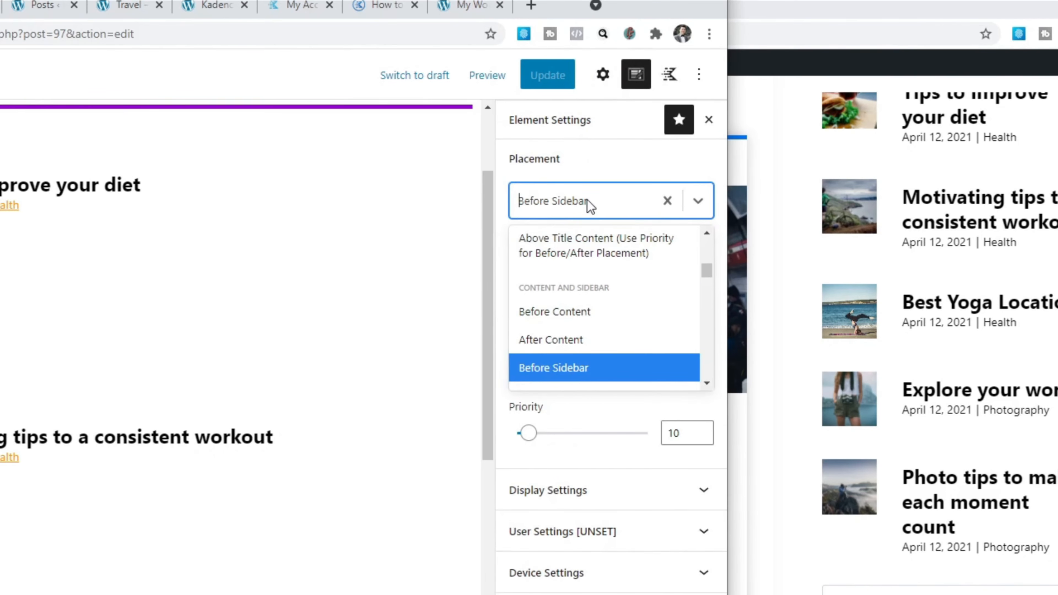
pyautogui.scroll(-2, 575, 317)
pyautogui.click(575, 312)
pyautogui.click(543, 76)
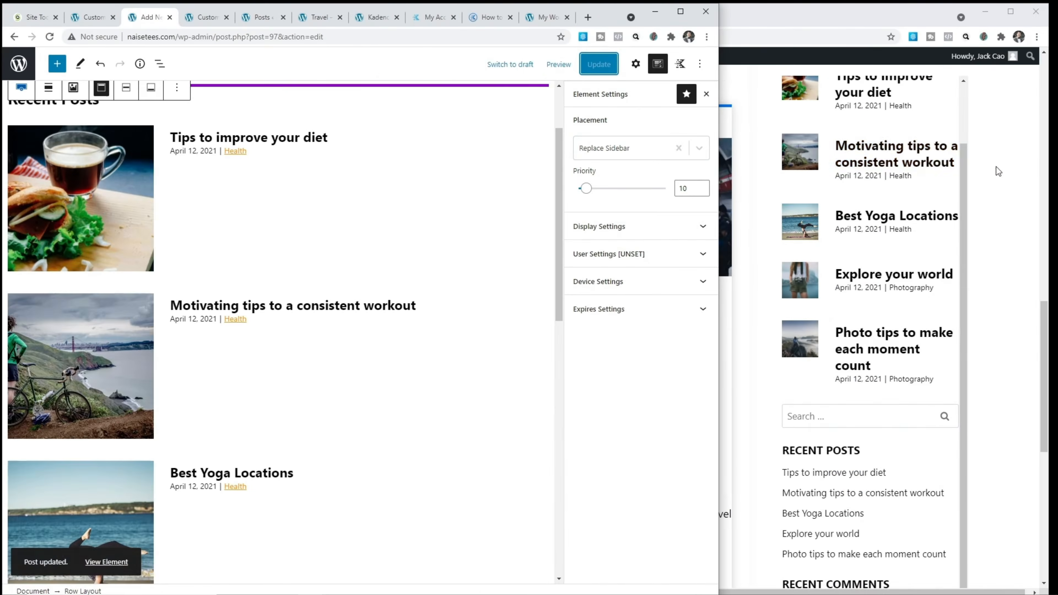
# - Reload the live homepage and check the Recent Posts sidebar from the footer back up to Top Stories
pyautogui.click(996, 167)
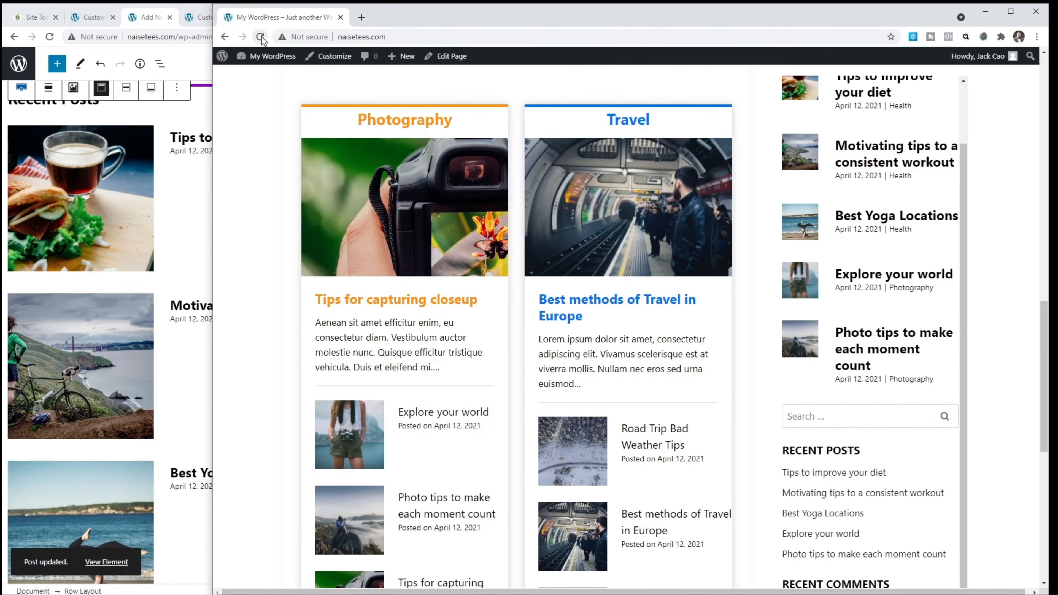
pyautogui.click(260, 37)
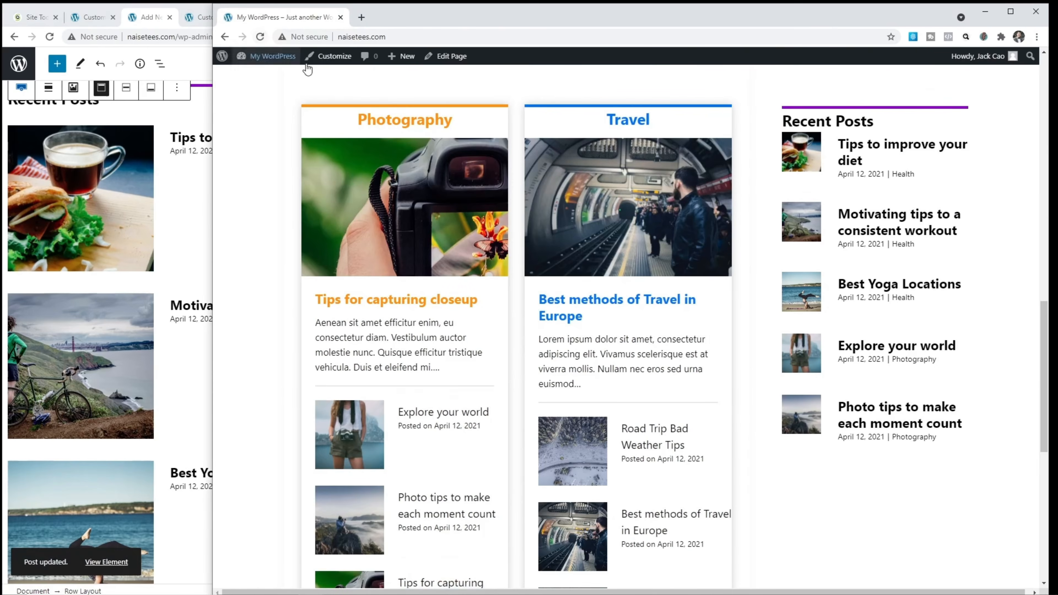
pyautogui.scroll(-10, 972, 197)
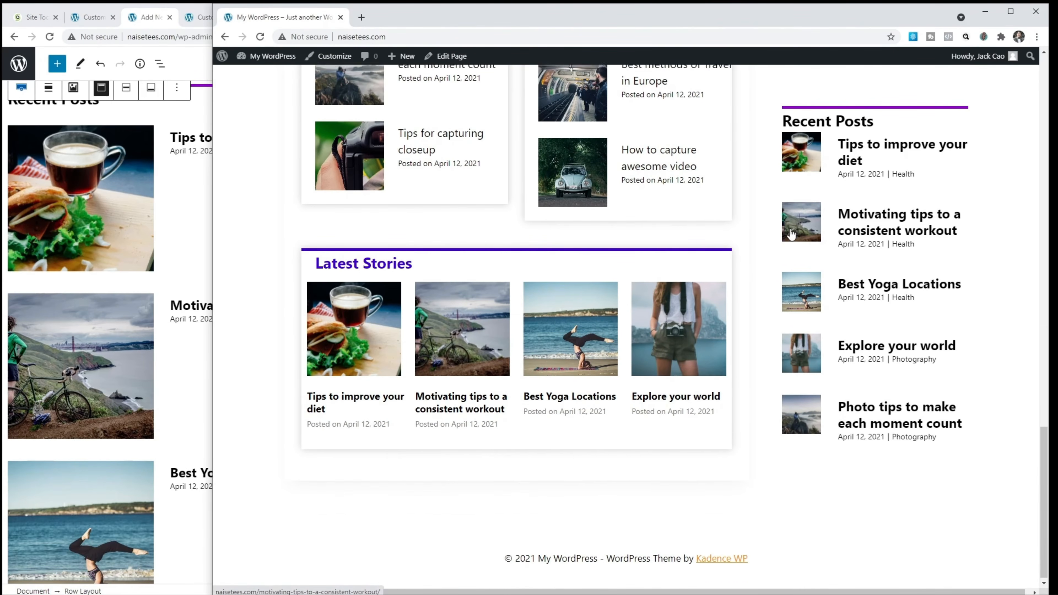
pyautogui.scroll(14, 793, 231)
pyautogui.scroll(12, 791, 234)
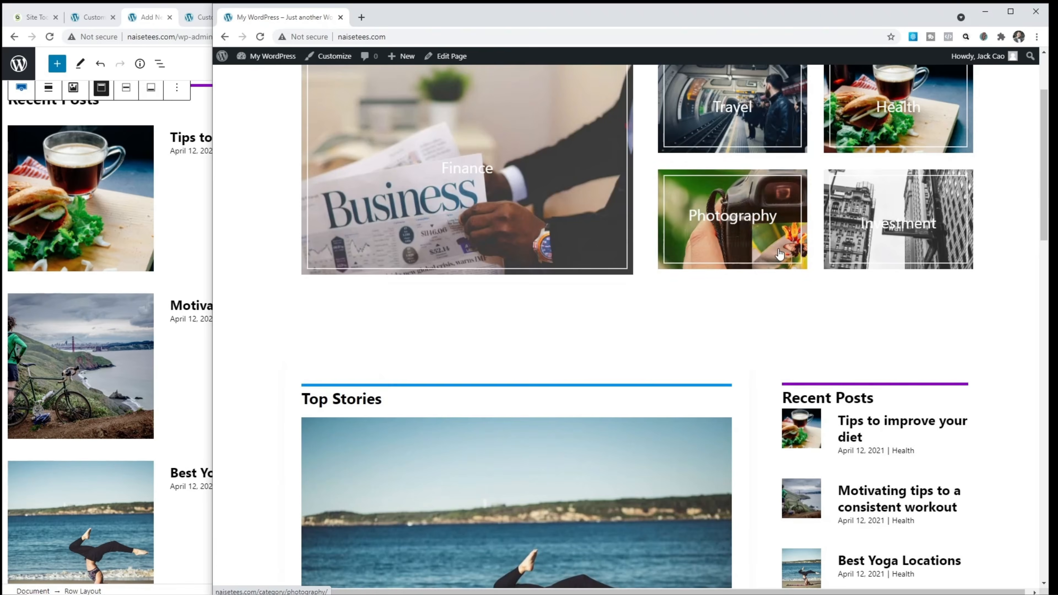
# - Examine the sections below Latest Stories on the reference homepage and return to the Sticky Sidebar editor
pyautogui.click(195, 49)
pyautogui.click(537, 18)
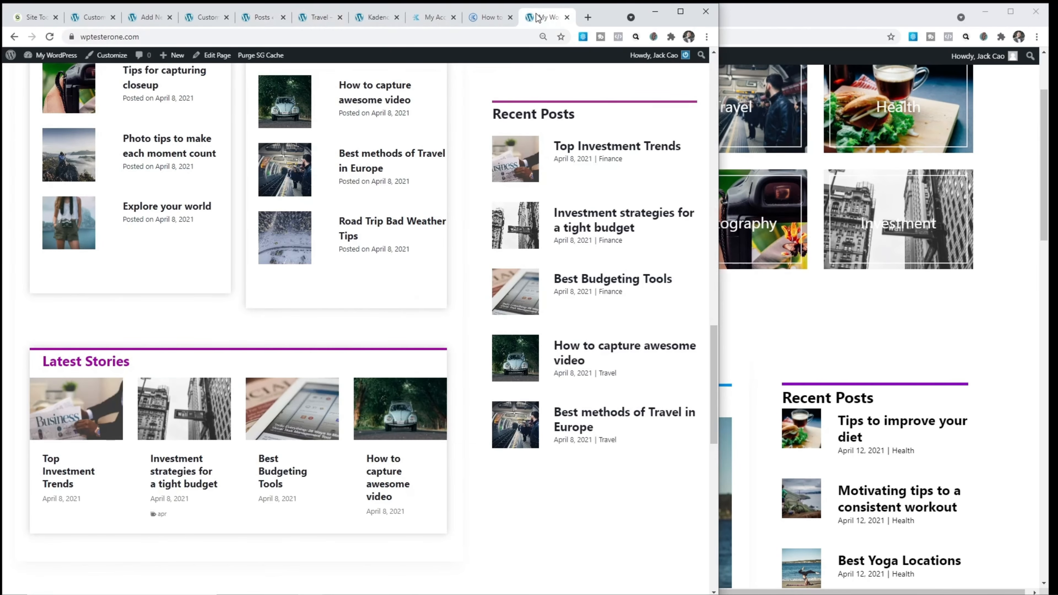
pyautogui.scroll(-10, 384, 170)
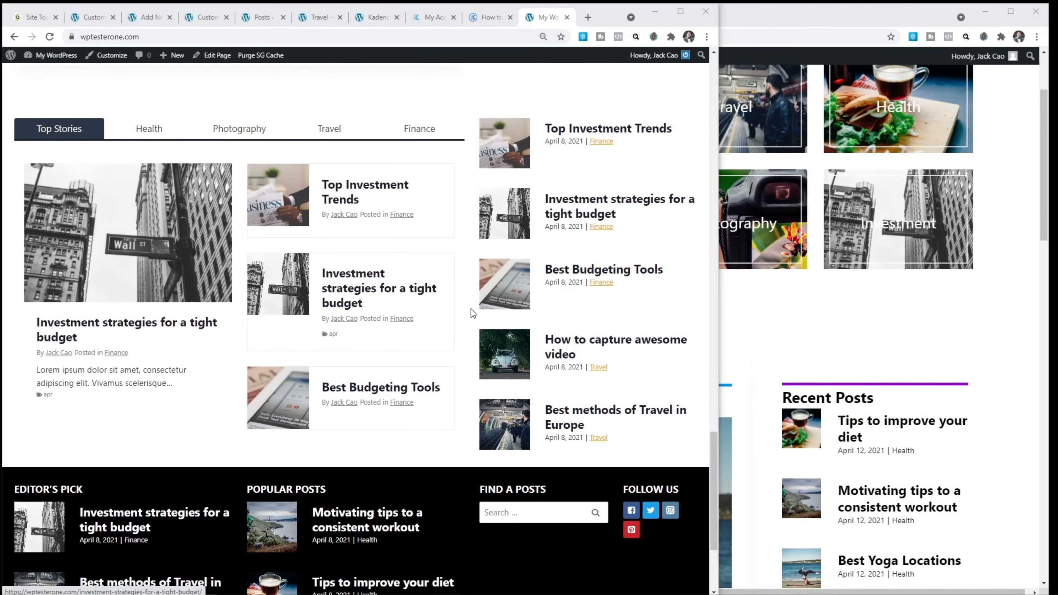
pyautogui.click(149, 22)
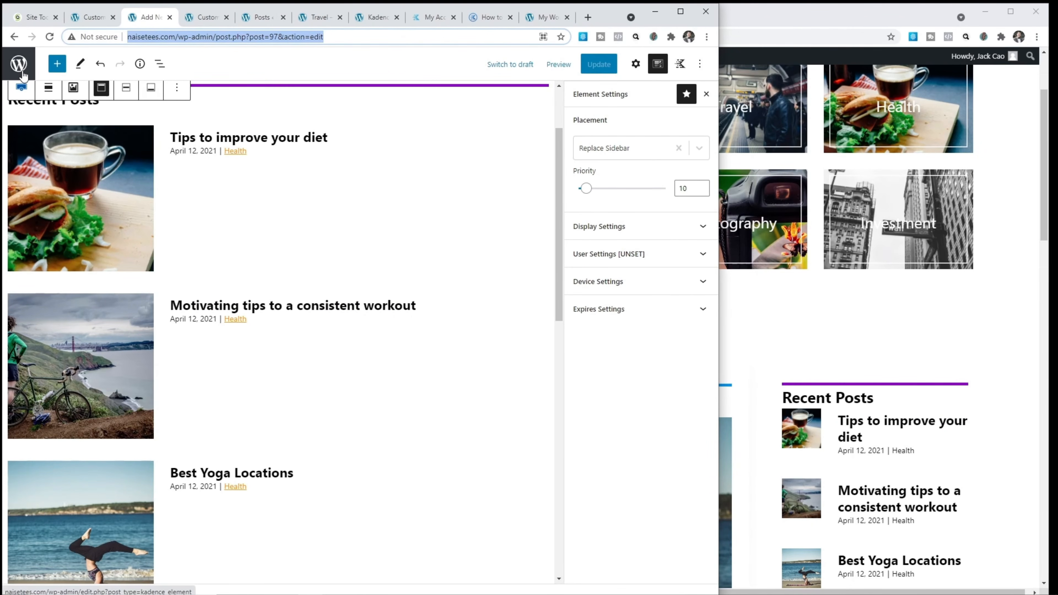
# - Create a new Kadence element of the Default type and title it "Below Content"
pyautogui.click(20, 66)
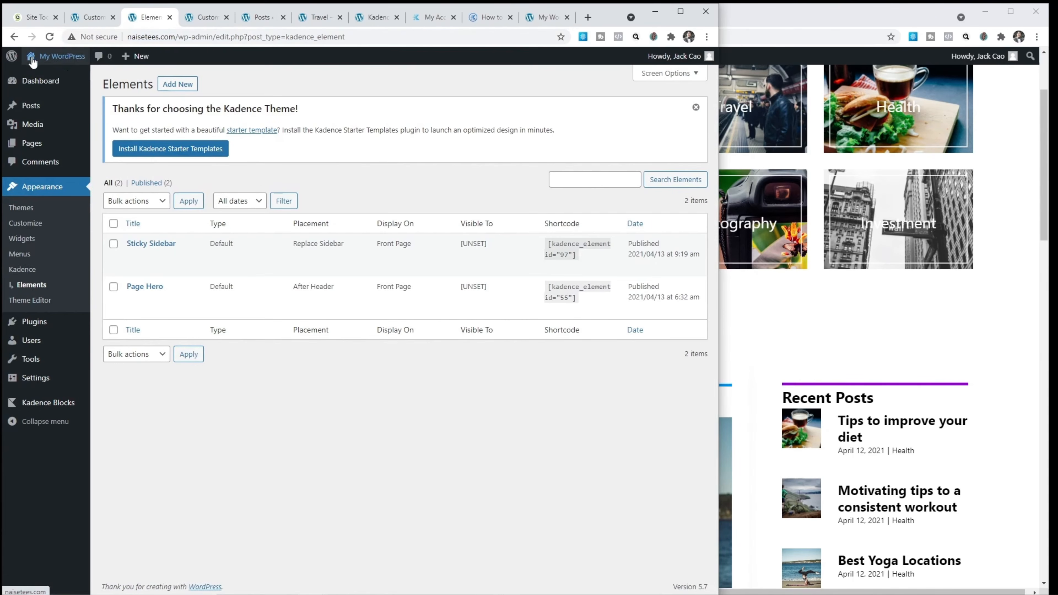
pyautogui.click(177, 85)
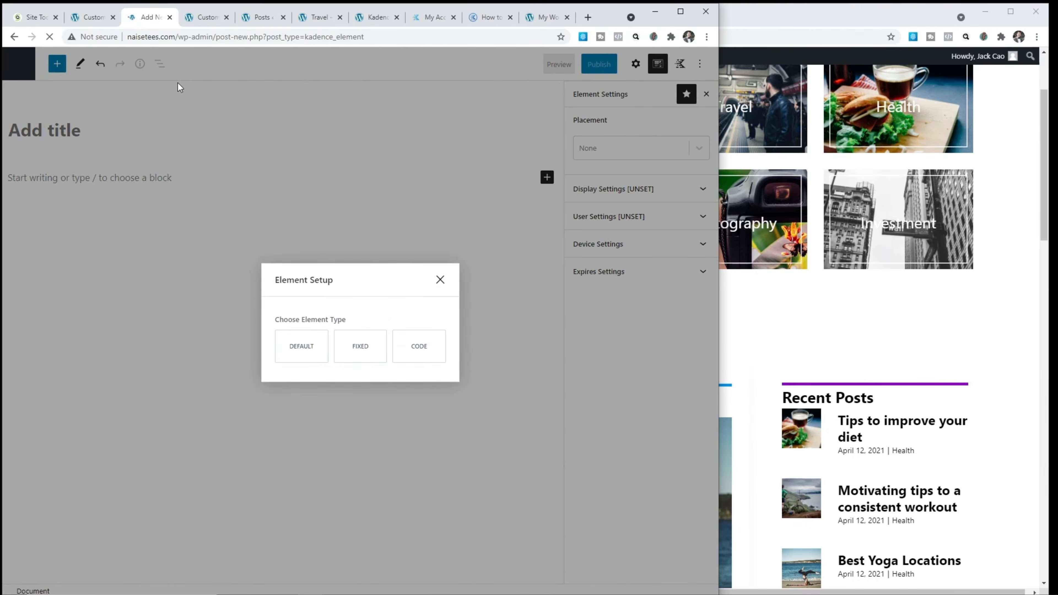
pyautogui.click(301, 350)
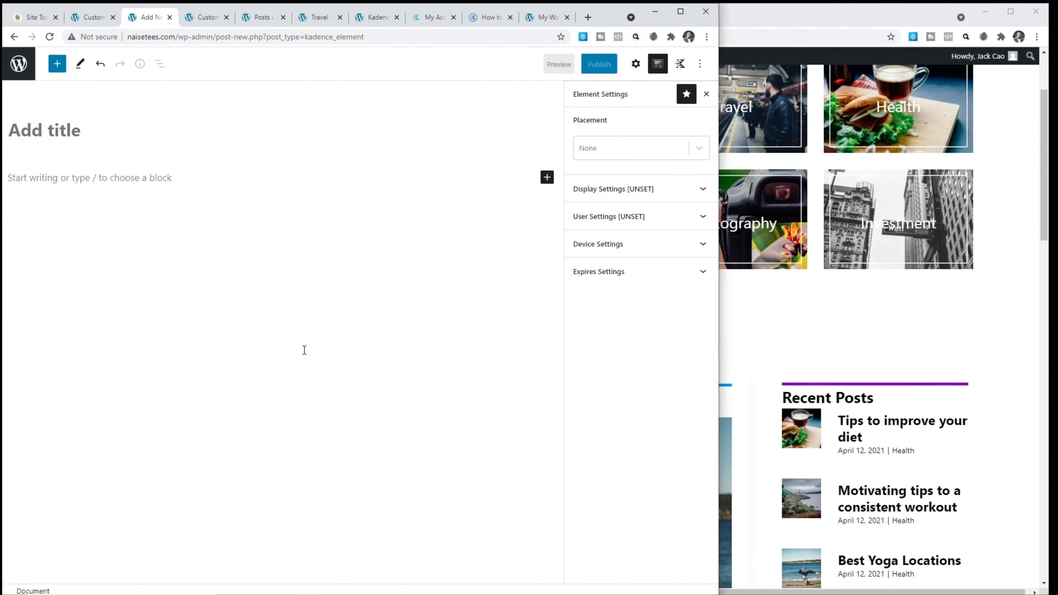
pyautogui.click(94, 131)
pyautogui.write('Below Content')
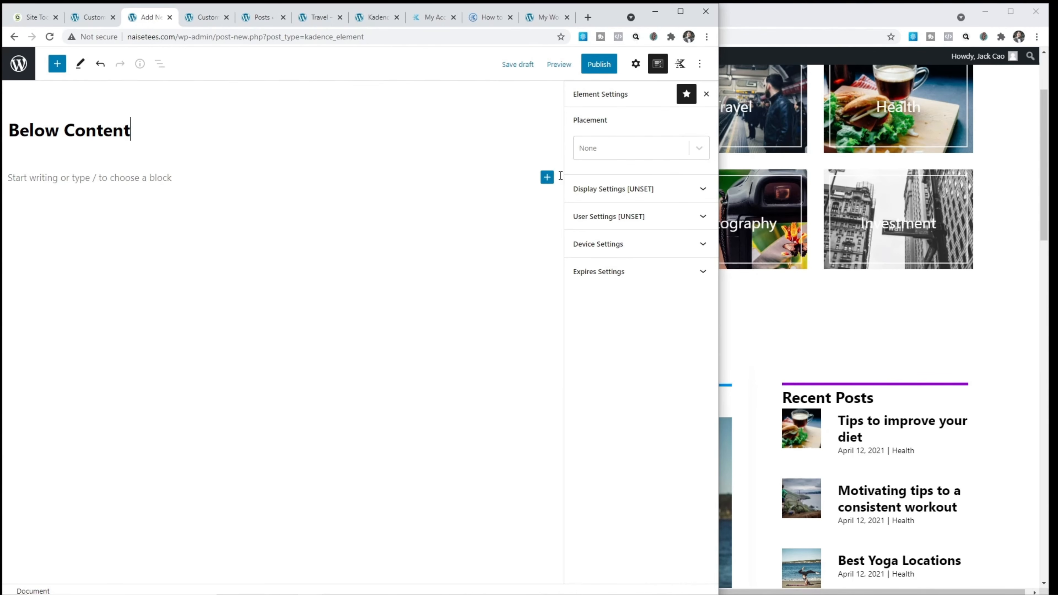
# - Insert a Row Layout block with two columns, the first 66.67% wide and the second 33.33%
pyautogui.click(547, 177)
pyautogui.click(477, 276)
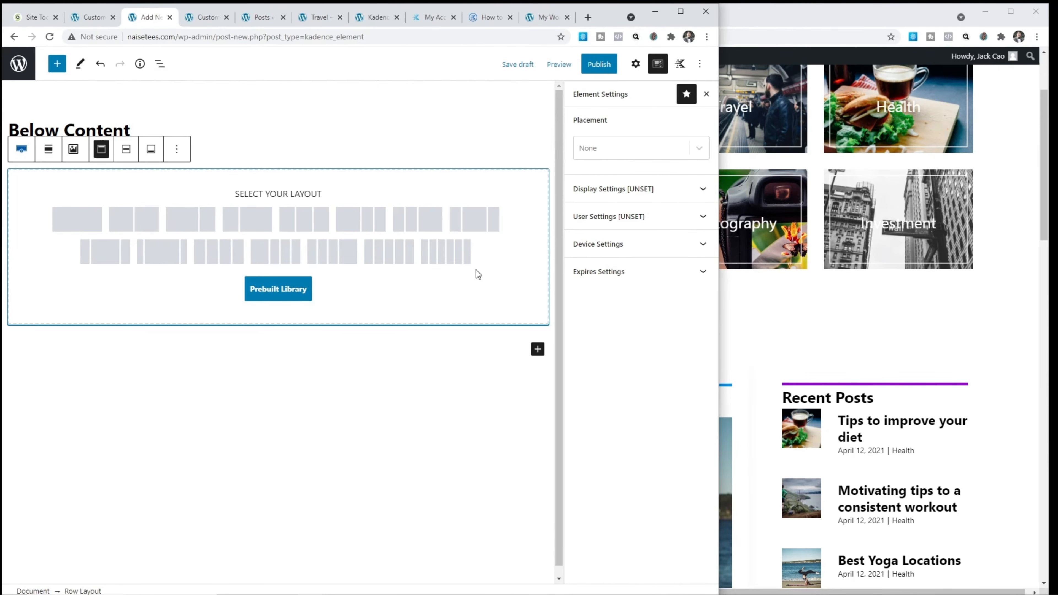
pyautogui.click(198, 221)
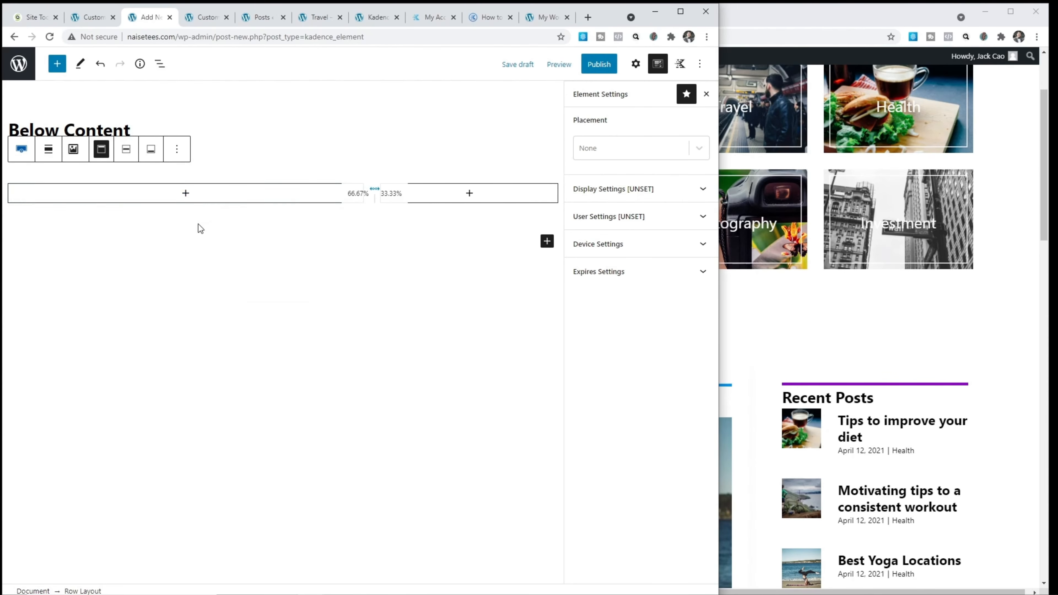
# - Add a Kadence Tabs block to the wider column, using the initial style with a filled active tab above a line
pyautogui.click(187, 194)
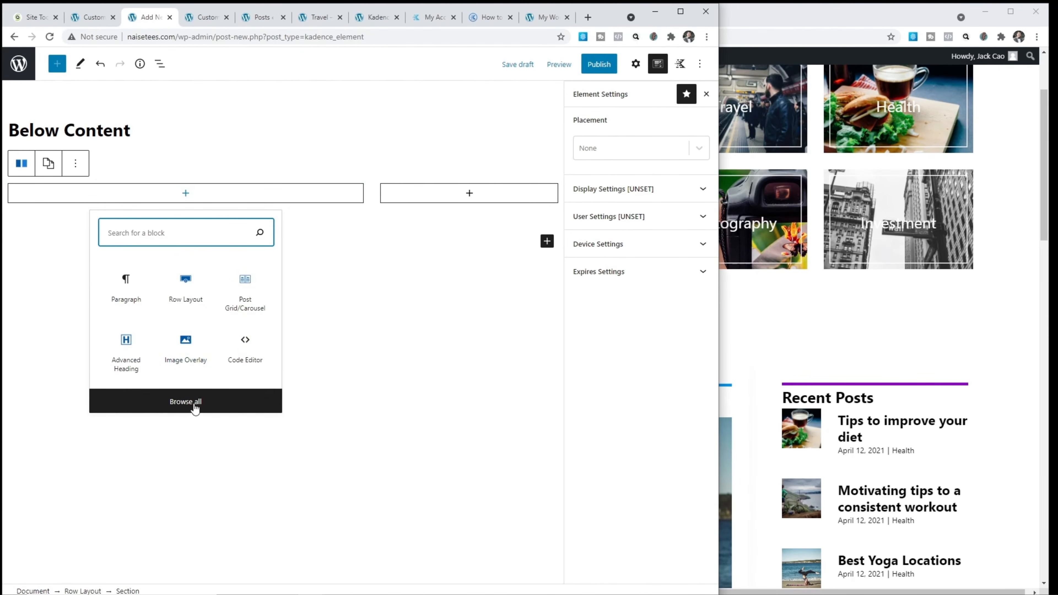
pyautogui.click(195, 407)
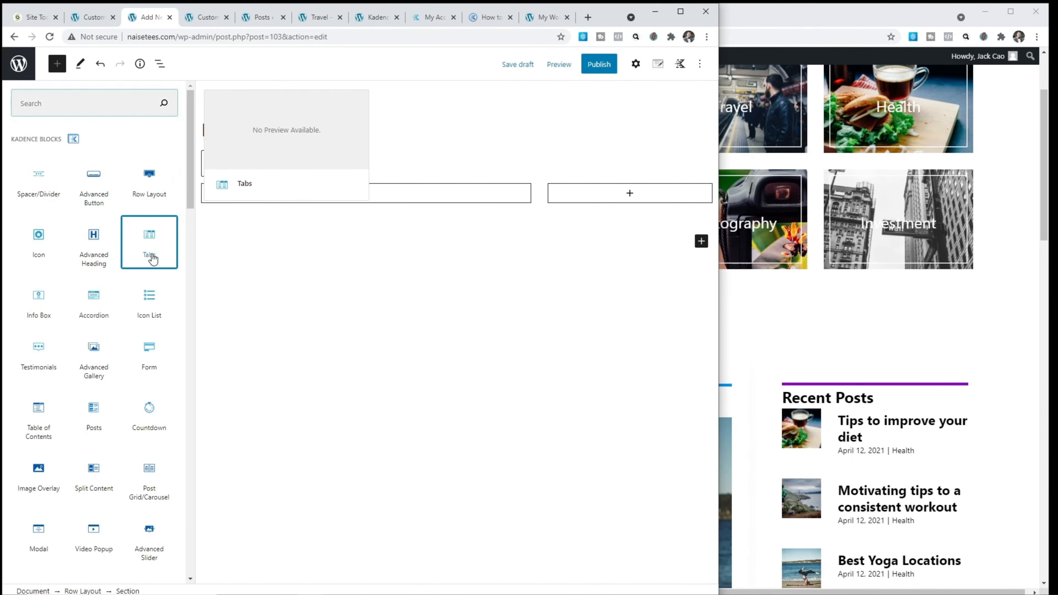
pyautogui.click(152, 258)
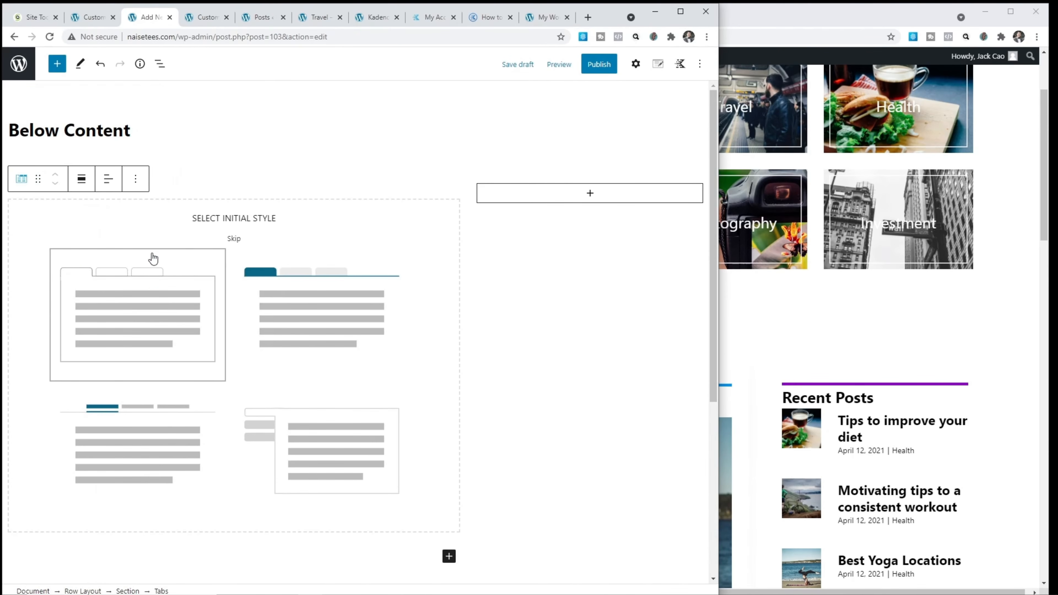
pyautogui.click(294, 288)
# - Rename the three default tabs as "Top Stories", "Health" and "Photography"
pyautogui.tripleClick(36, 250)
pyautogui.write('Top Stp')
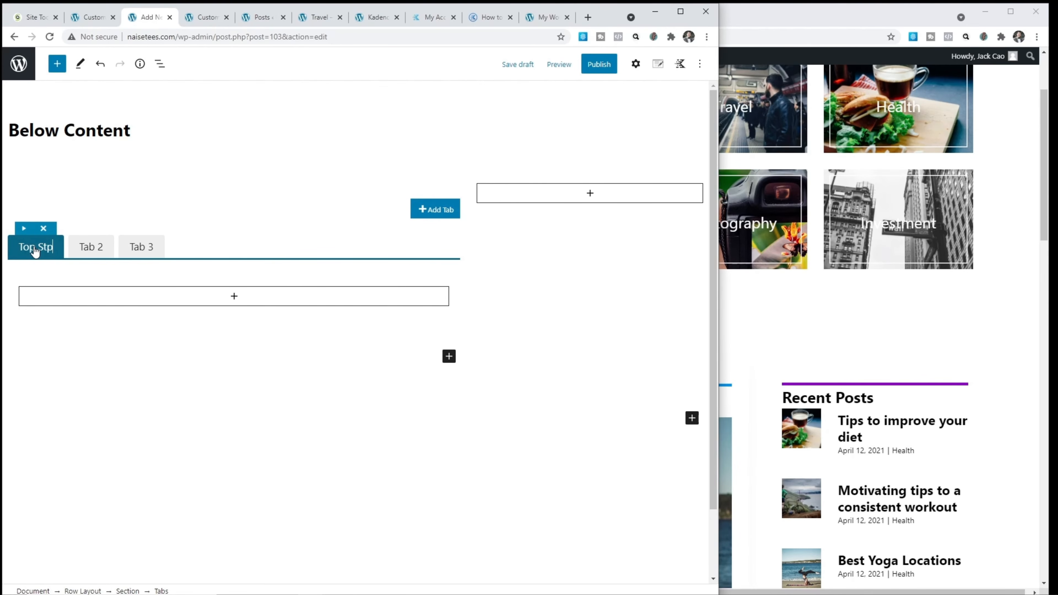
pyautogui.press('BackSpace')
pyautogui.write('ories')
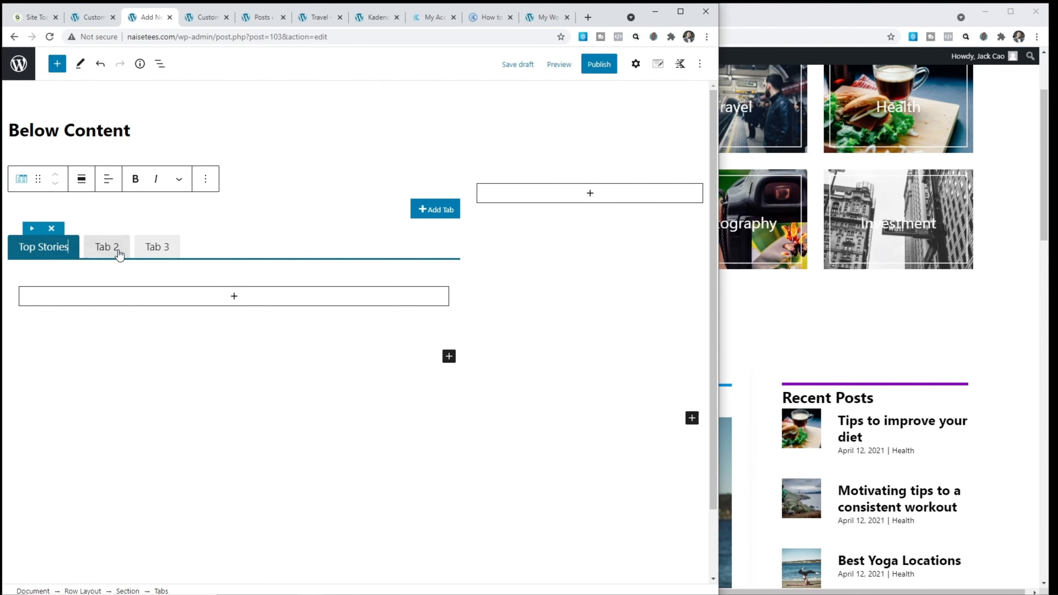
pyautogui.click(115, 248)
pyautogui.doubleClick(116, 248)
pyautogui.write('Health')
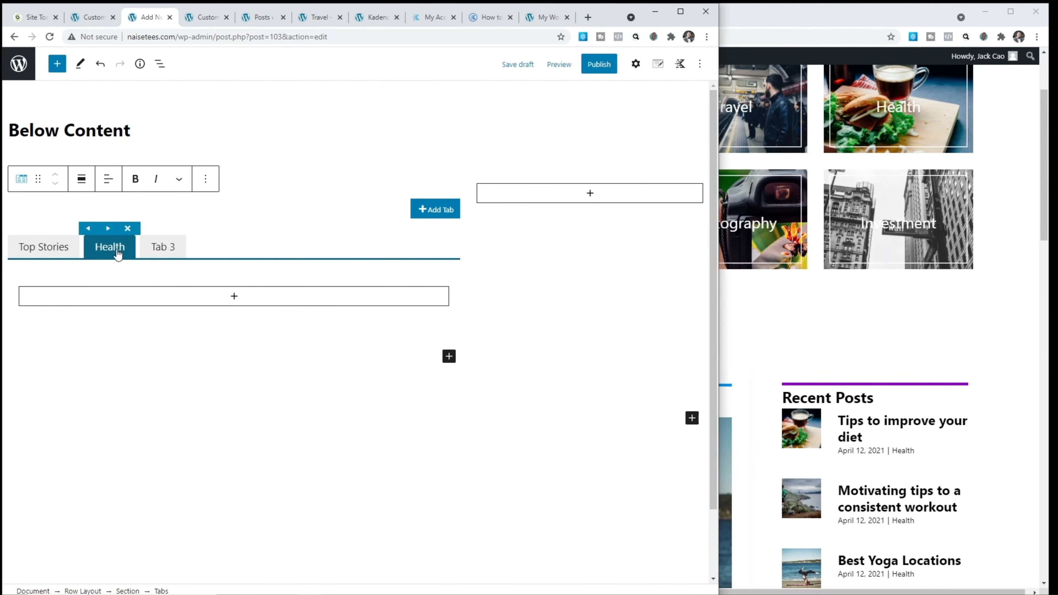
pyautogui.click(159, 250)
pyautogui.doubleClick(158, 250)
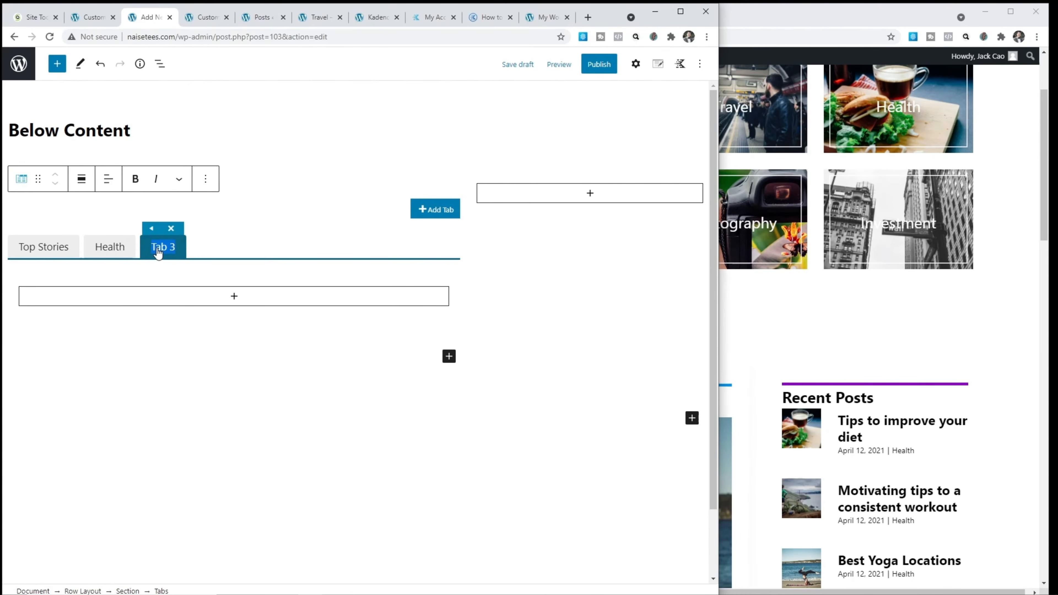
pyautogui.write('Photography')
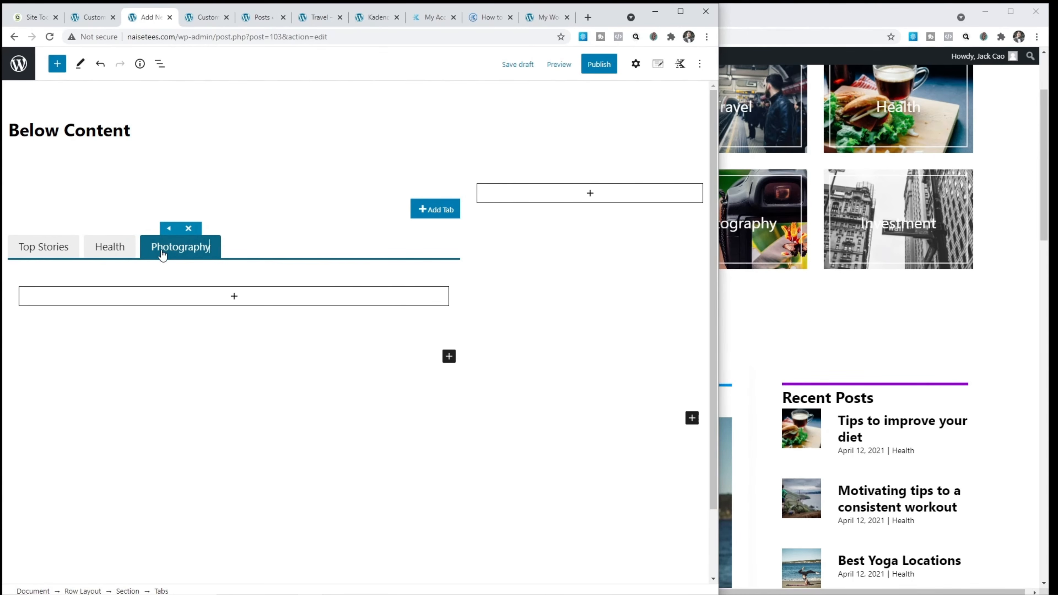
# - Add two more tabs after Photography and name them "Travel" and "Finance"
pyautogui.click(435, 209)
pyautogui.tripleClick(251, 250)
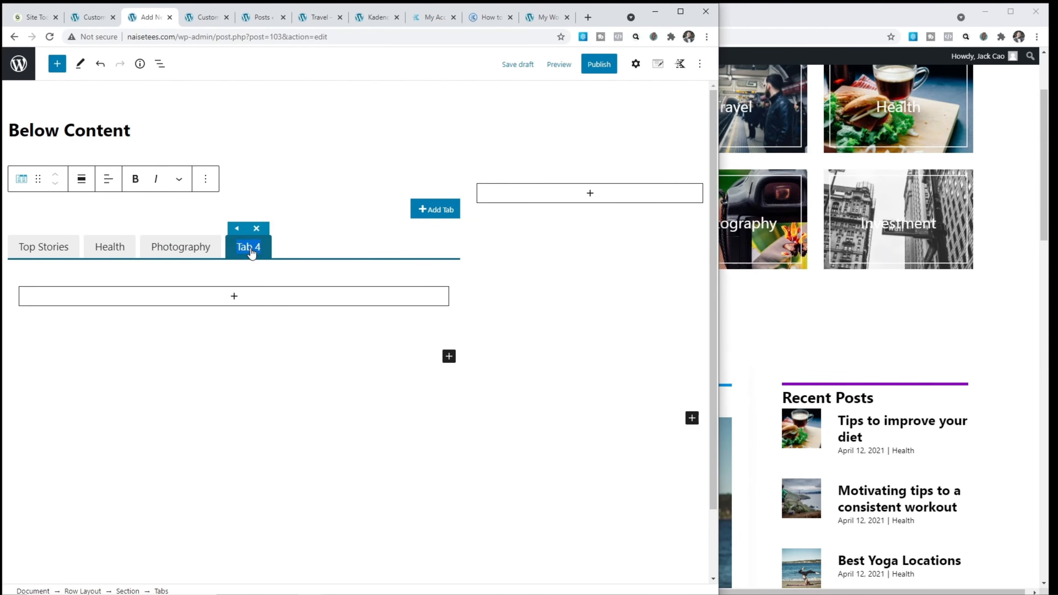
pyautogui.write('Travel')
pyautogui.click(434, 209)
pyautogui.tripleClick(301, 250)
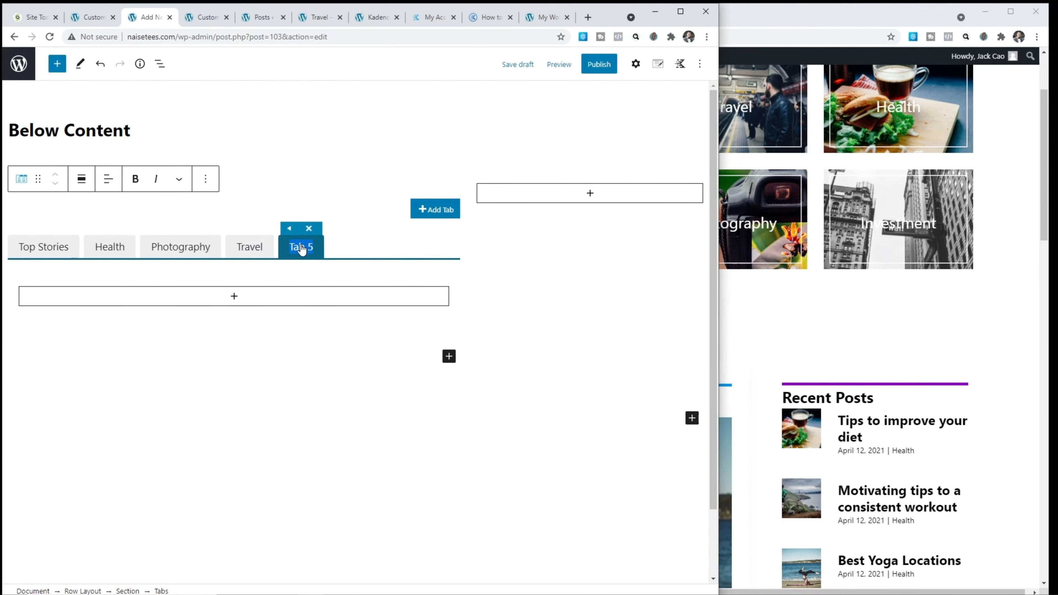
pyautogui.write('Finance')
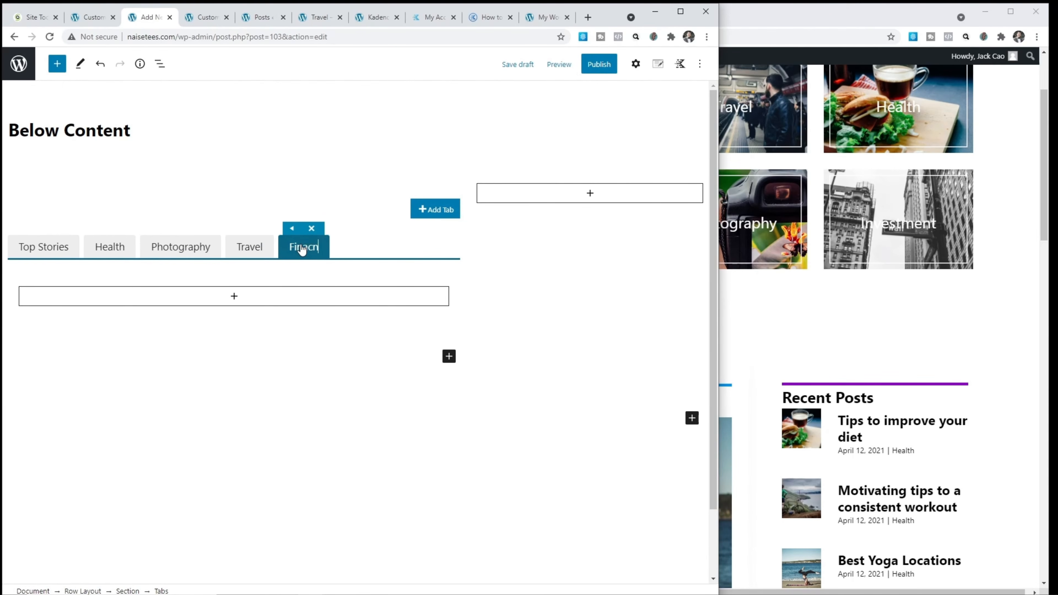
# - Set the Tabs block's mobile layout to the stacked accordion style
pyautogui.click(60, 250)
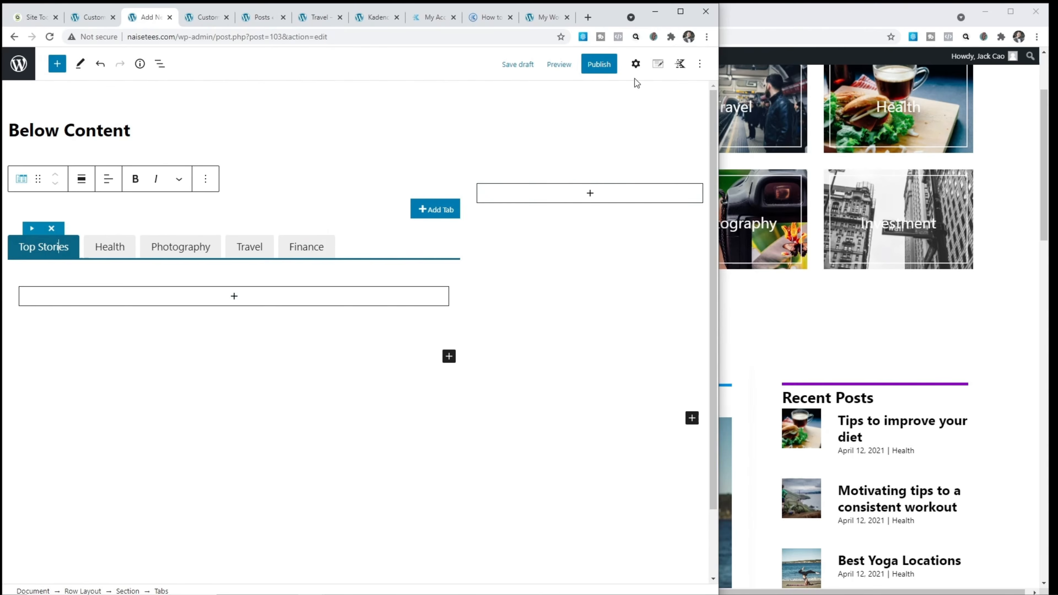
pyautogui.click(635, 64)
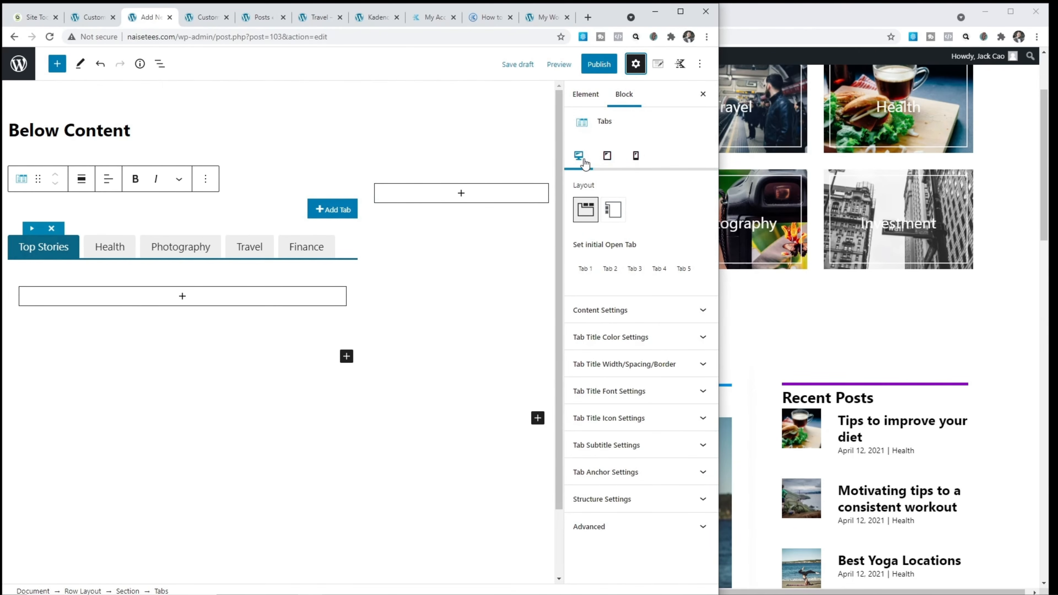
pyautogui.click(636, 157)
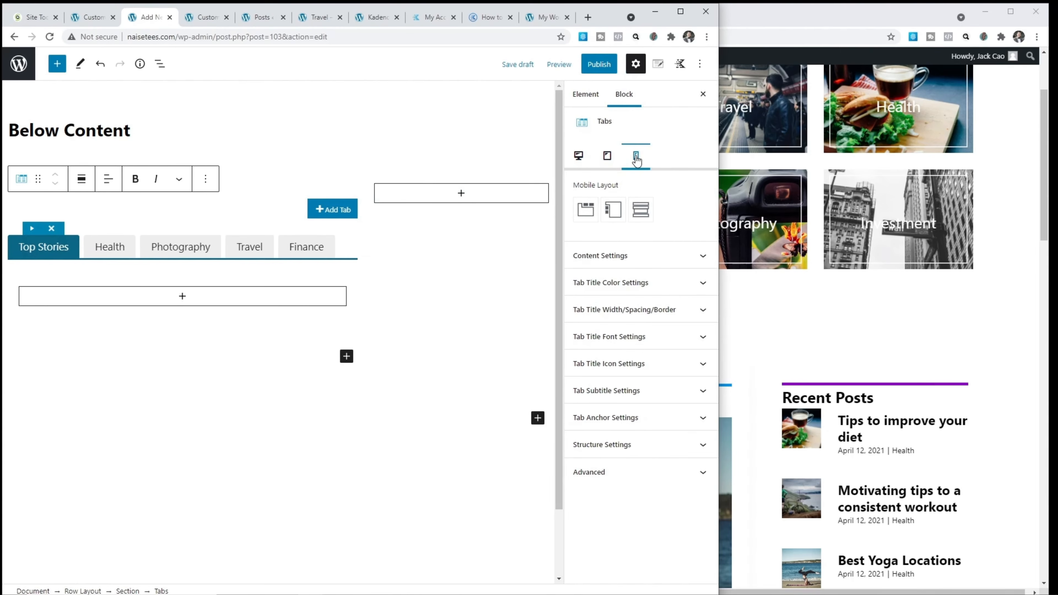
pyautogui.click(646, 217)
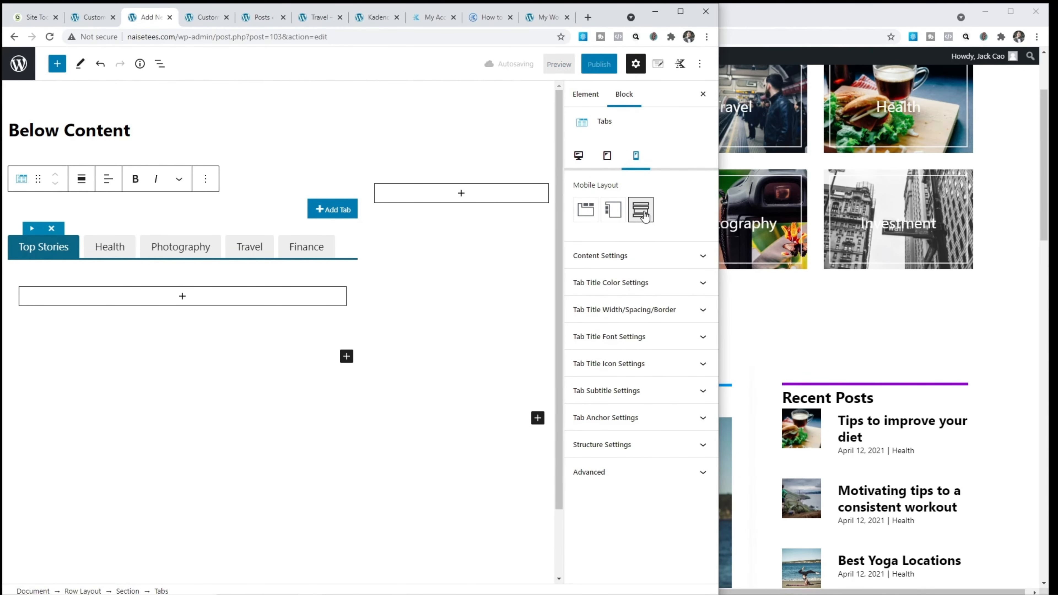
# - Set the content border color of the Tabs block to black (000000)
pyautogui.click(578, 157)
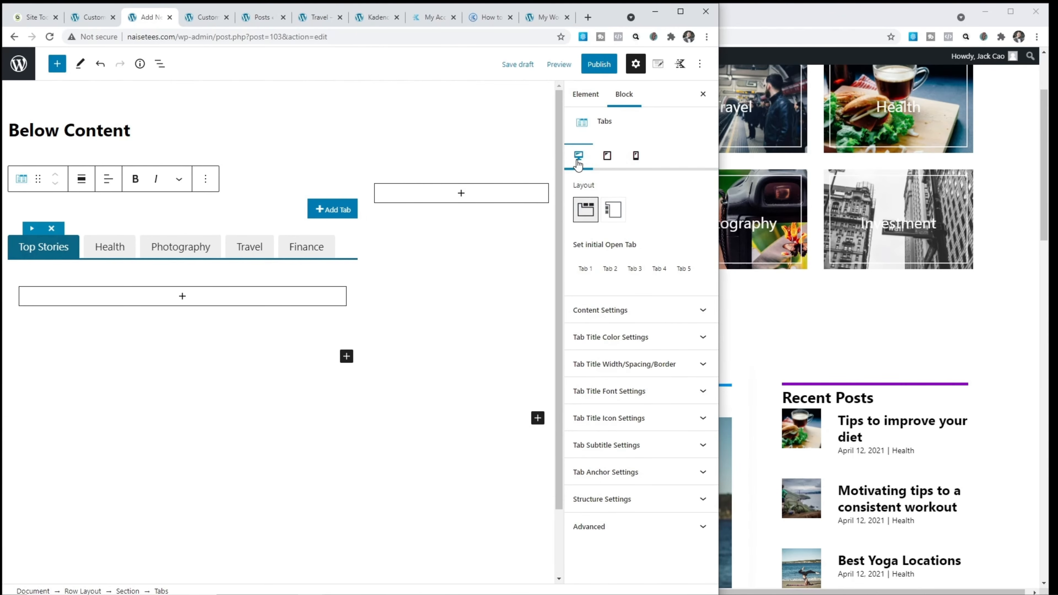
pyautogui.click(653, 318)
pyautogui.scroll(-1, 653, 314)
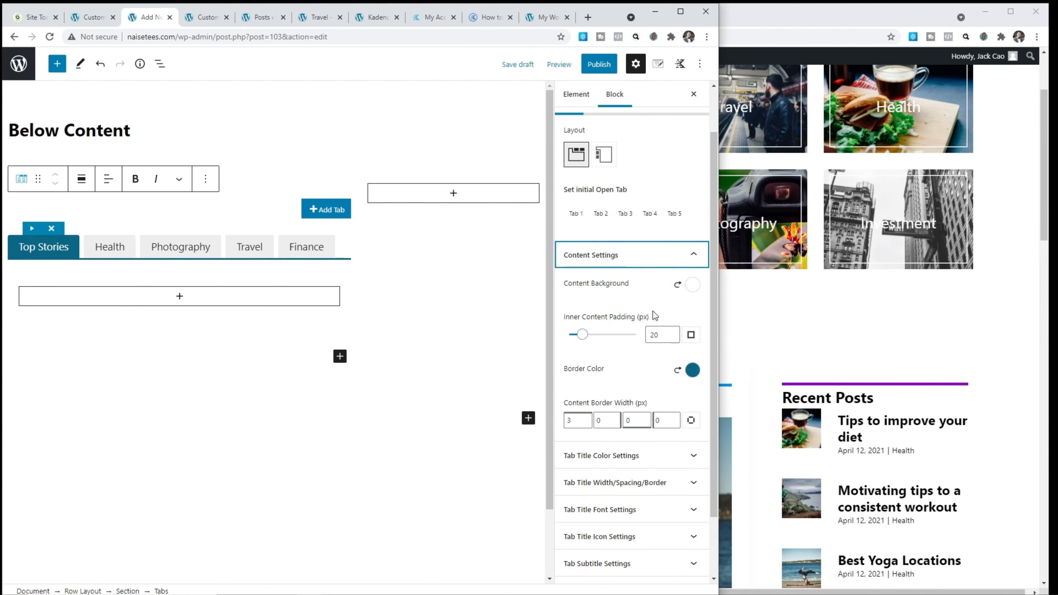
pyautogui.click(690, 370)
pyautogui.click(599, 346)
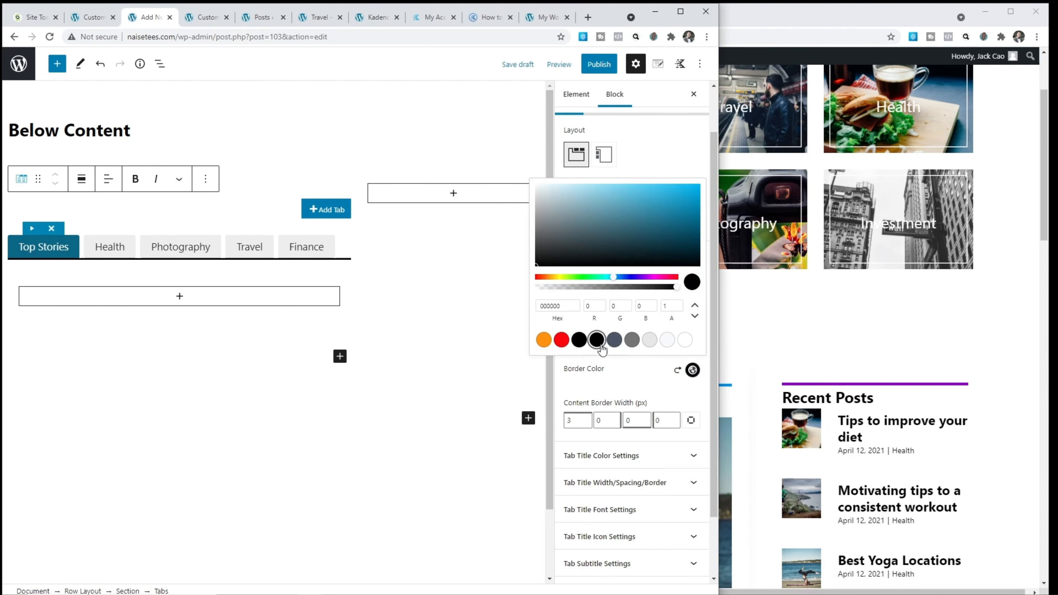
pyautogui.click(639, 366)
# - Clear the normal-state title background color of the tabs so it is transparent
pyautogui.scroll(-2, 640, 366)
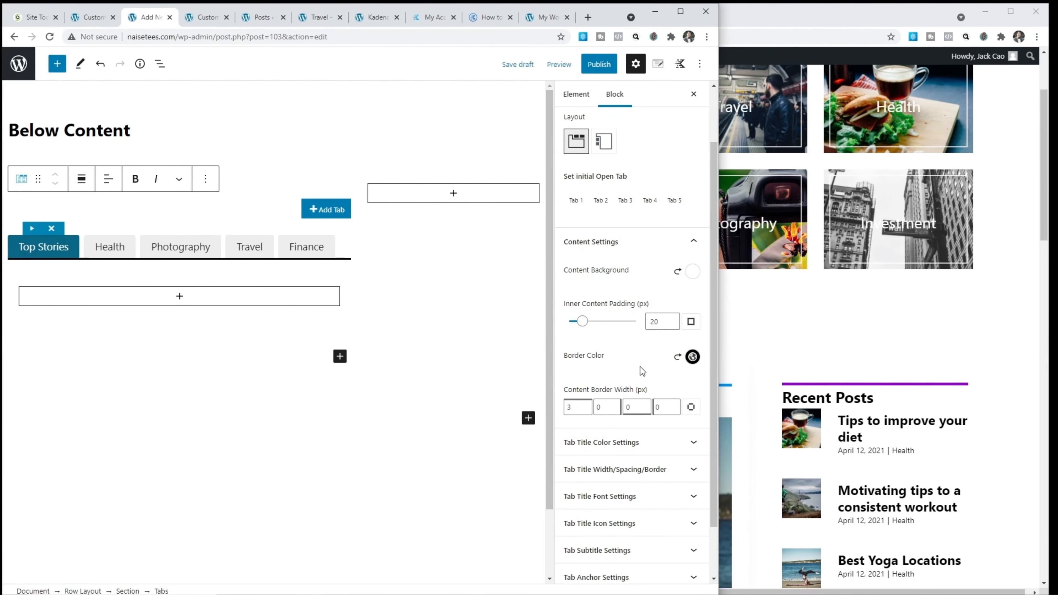
pyautogui.click(633, 383)
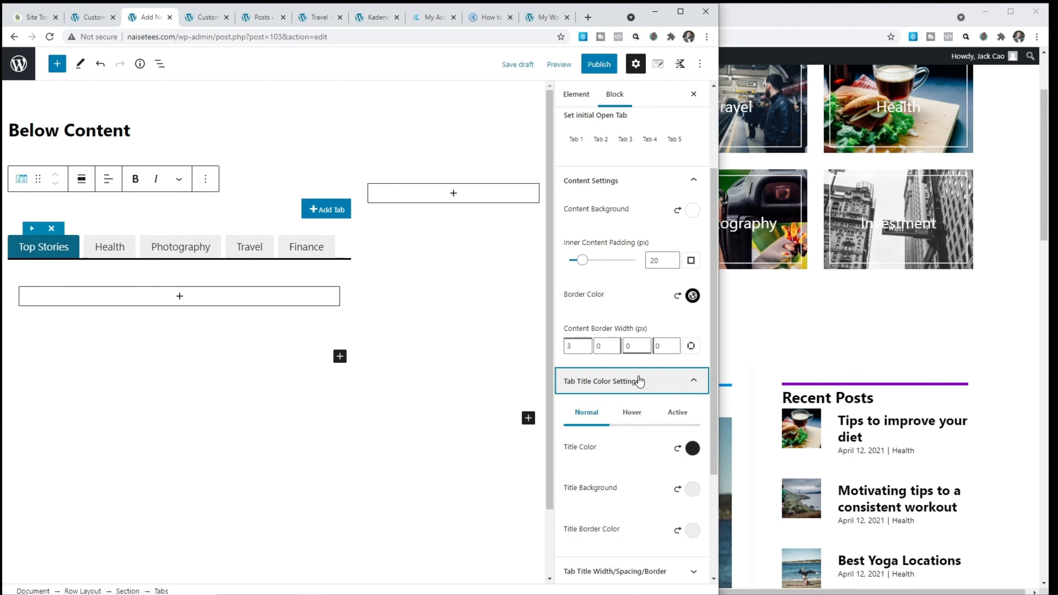
pyautogui.scroll(-1, 639, 379)
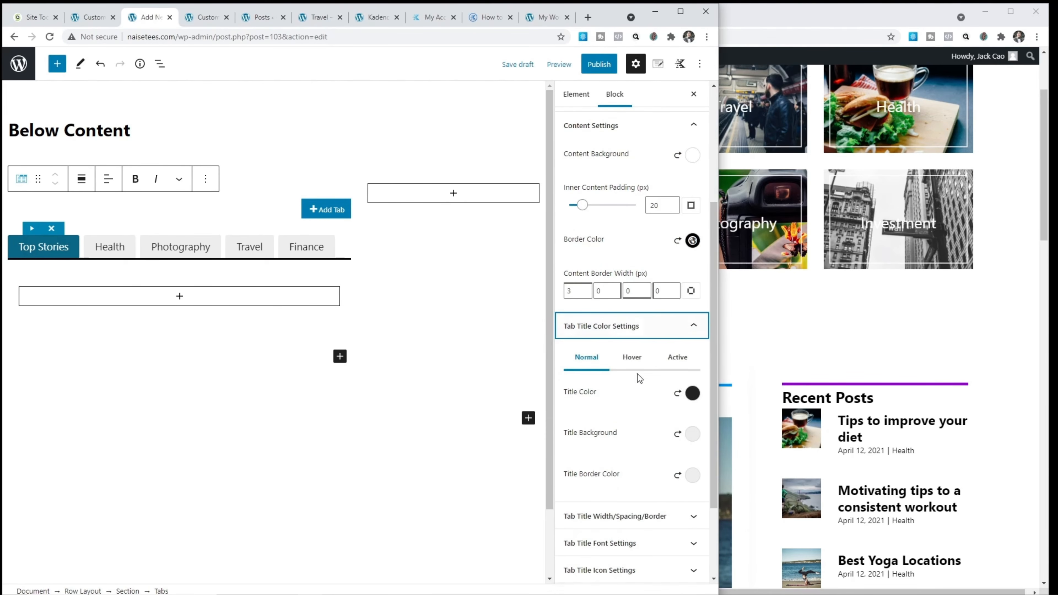
pyautogui.click(675, 435)
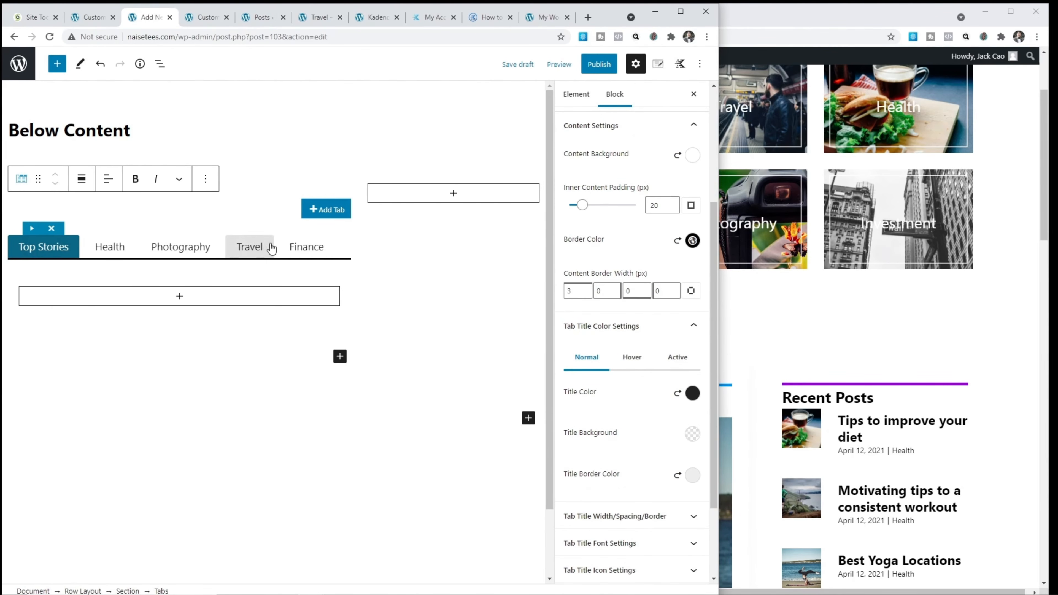
# - Set the tab titles' hover background to the orange palette color and their hover text color to white
pyautogui.click(630, 359)
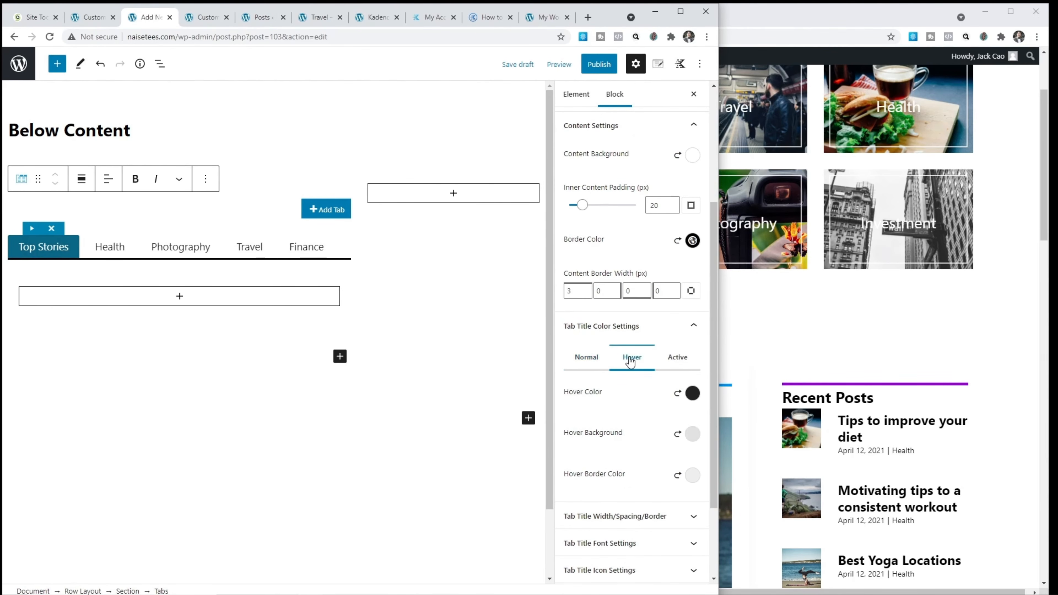
pyautogui.click(692, 434)
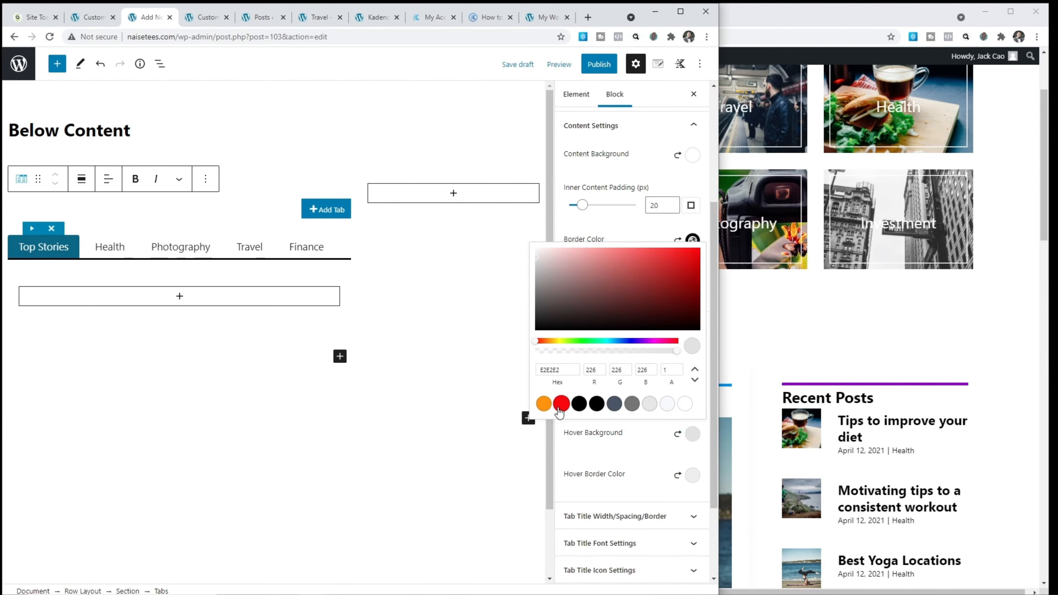
pyautogui.click(543, 403)
pyautogui.click(592, 421)
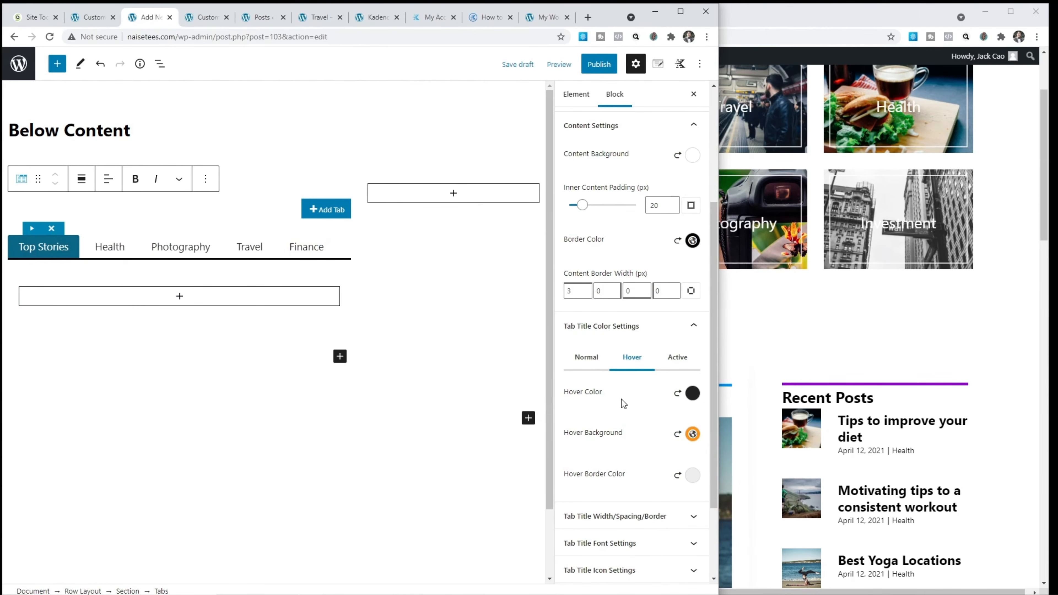
pyautogui.click(692, 393)
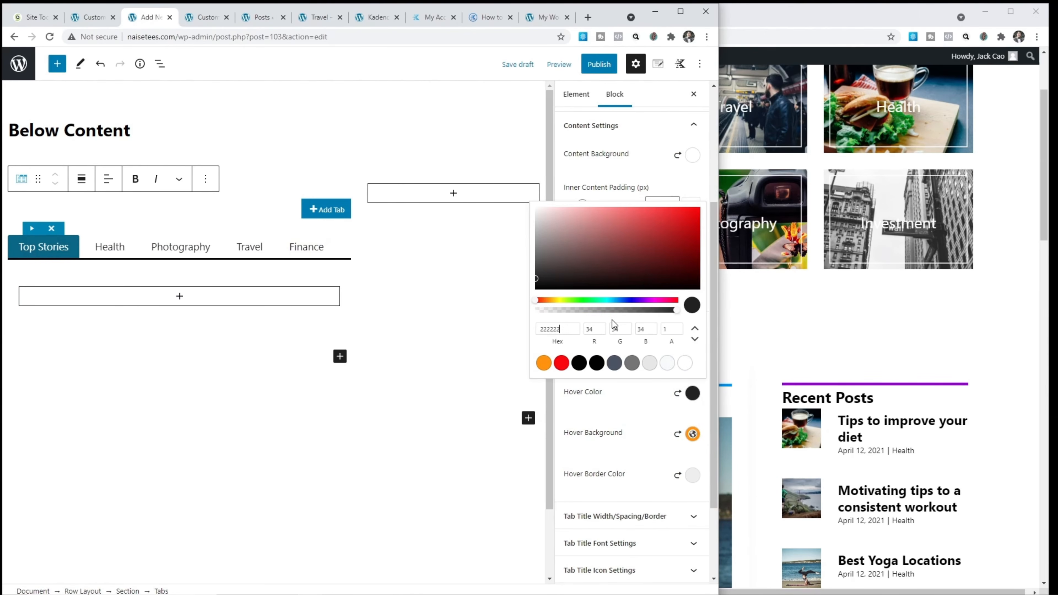
pyautogui.click(685, 362)
pyautogui.click(666, 401)
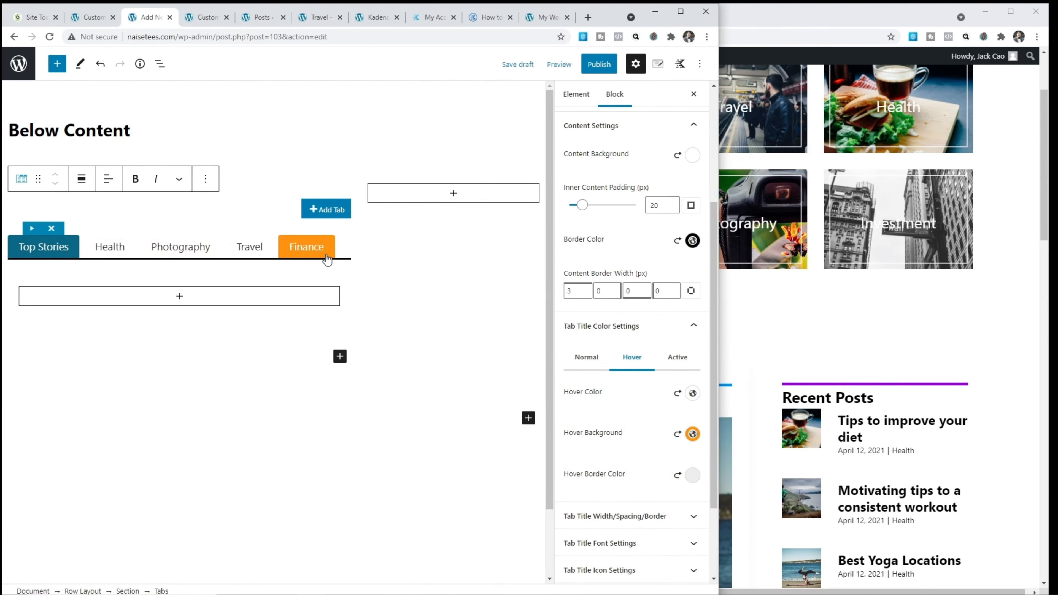
# - Set the active-state background of the tab titles to the black palette color and check it by switching between tabs
pyautogui.click(679, 363)
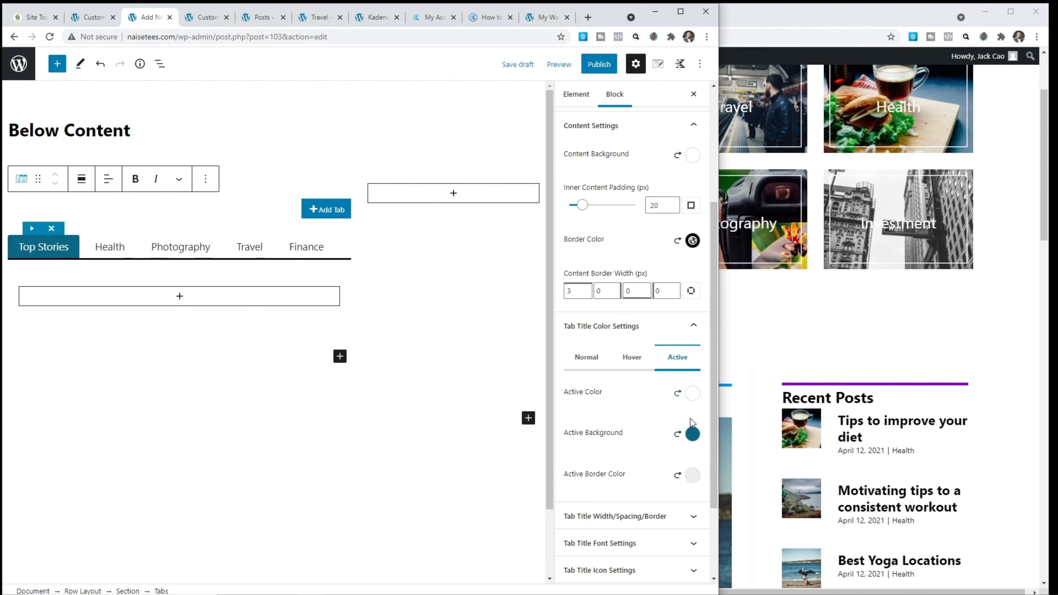
pyautogui.click(692, 433)
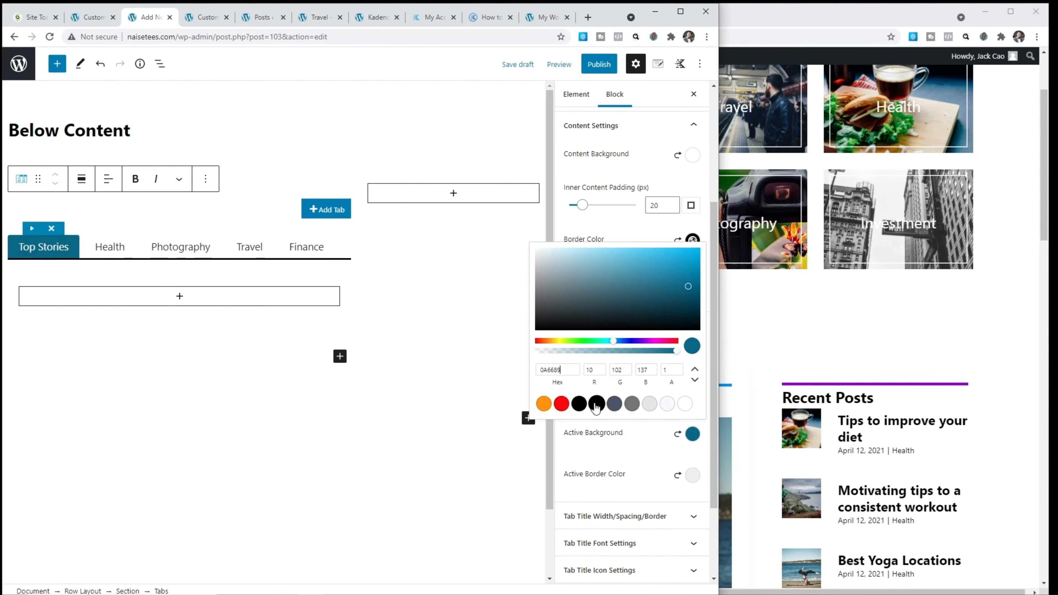
pyautogui.click(584, 404)
pyautogui.click(639, 444)
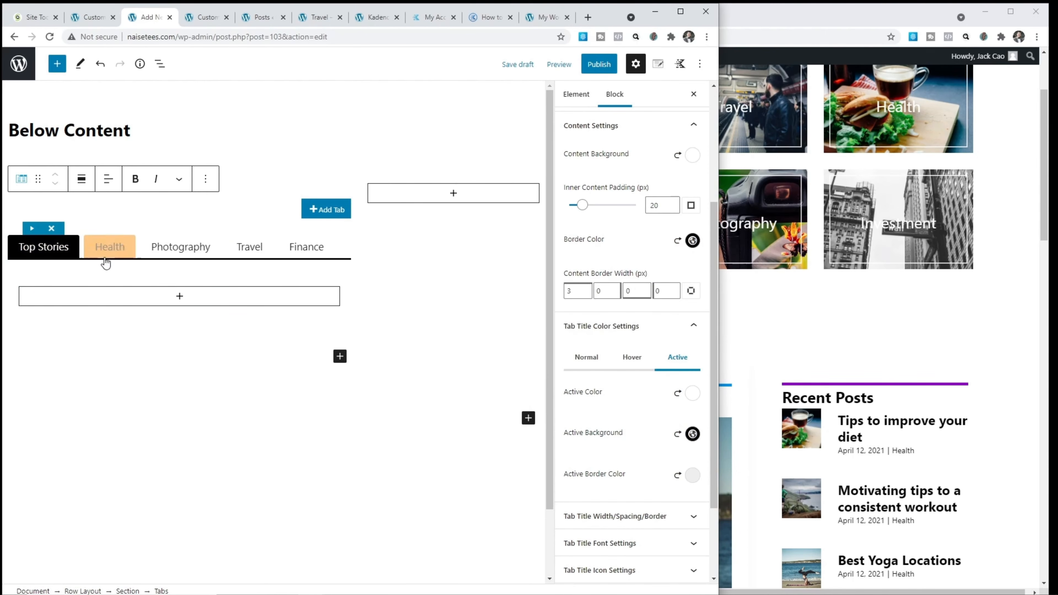
pyautogui.click(180, 246)
pyautogui.click(249, 248)
pyautogui.click(37, 250)
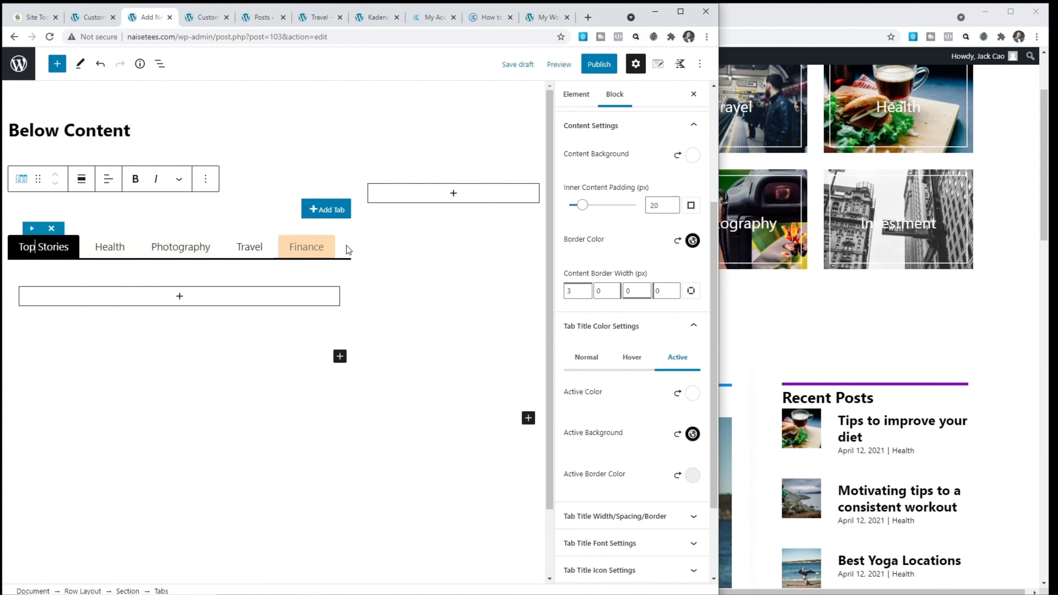
# - Insert a row layout with two equal columns in the Top Stories tab and add a Post Grid/Carousel in the first style to its left column
pyautogui.click(180, 297)
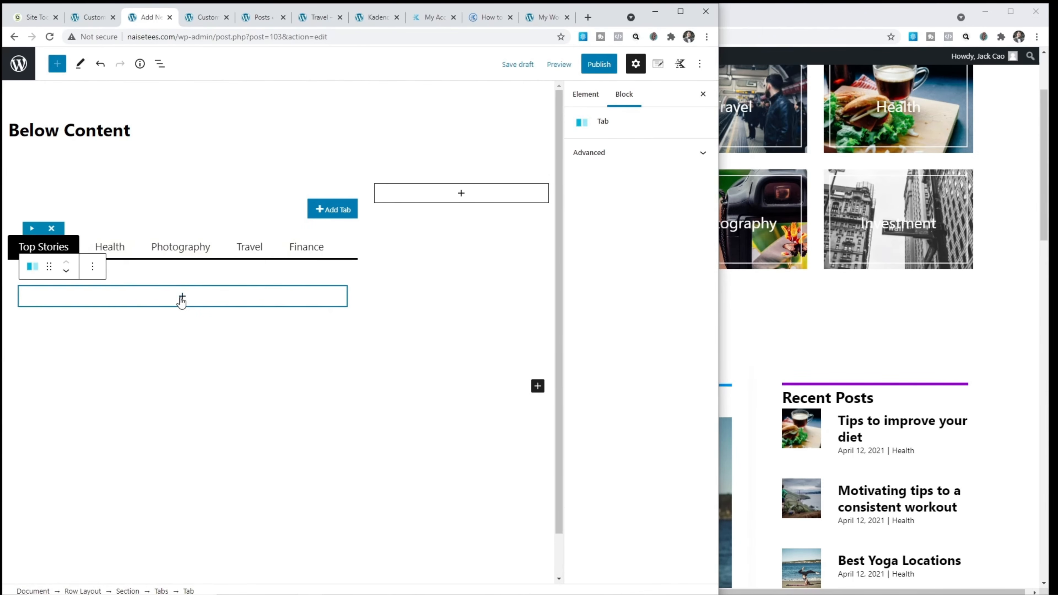
pyautogui.click(182, 387)
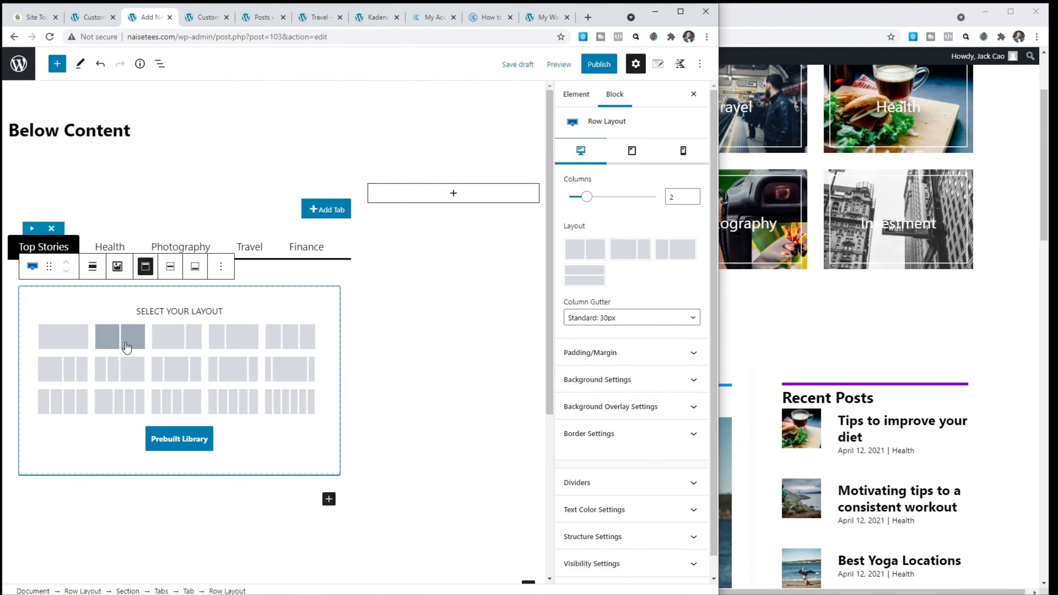
pyautogui.click(126, 346)
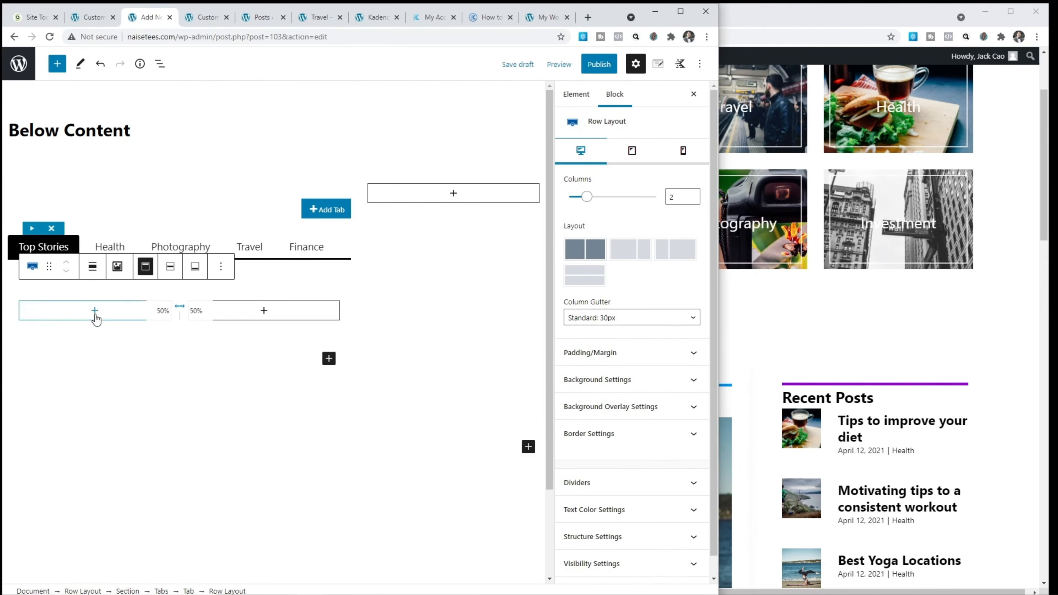
pyautogui.click(95, 313)
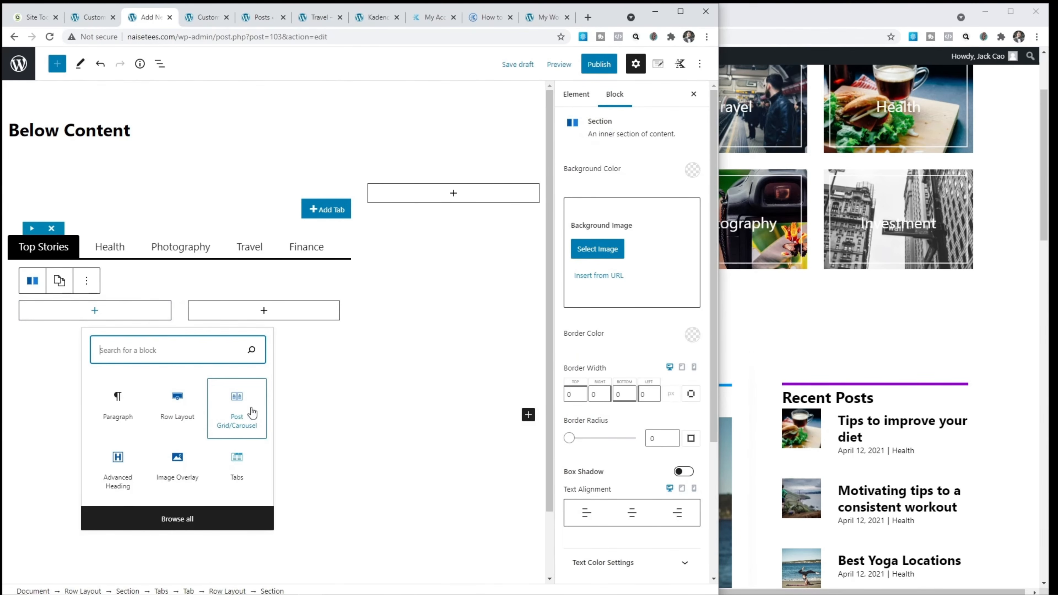
pyautogui.click(244, 409)
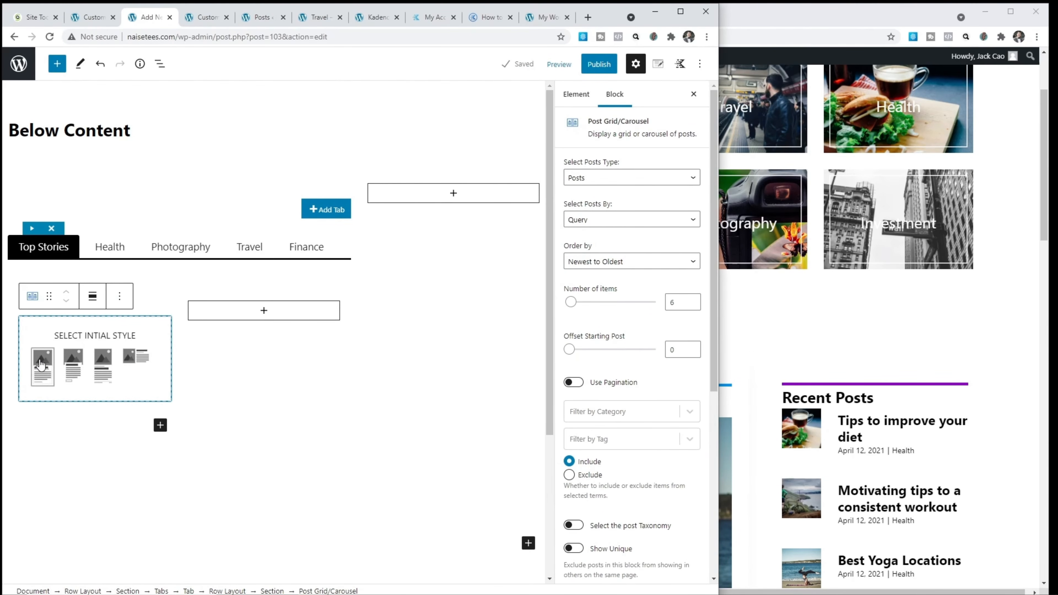
# - Limit the left post grid to 1 item and lay it out in 1 column
pyautogui.doubleClick(668, 303)
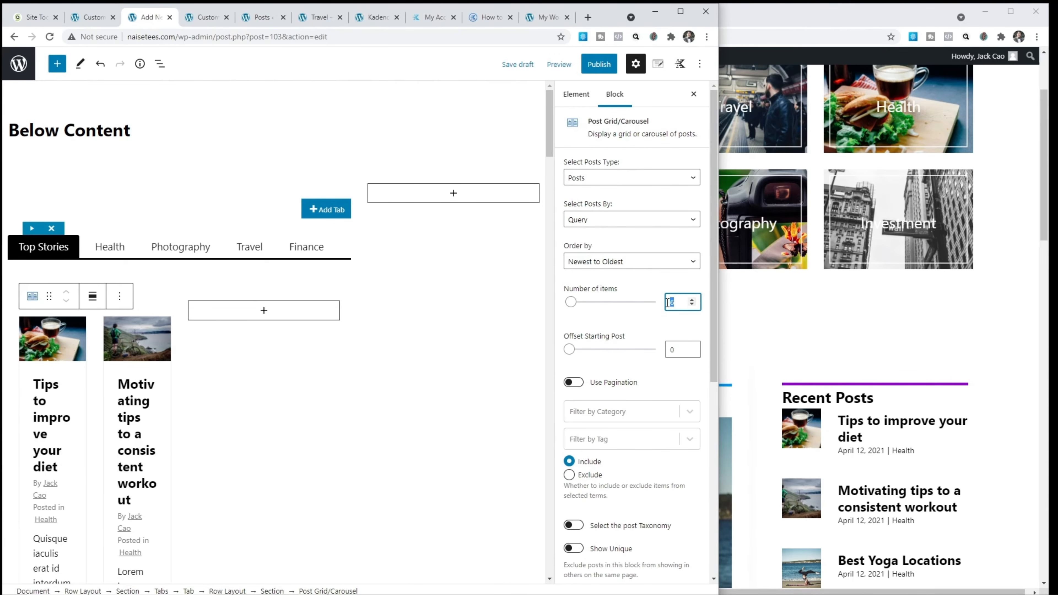
pyautogui.write('1')
pyautogui.scroll(-8, 658, 317)
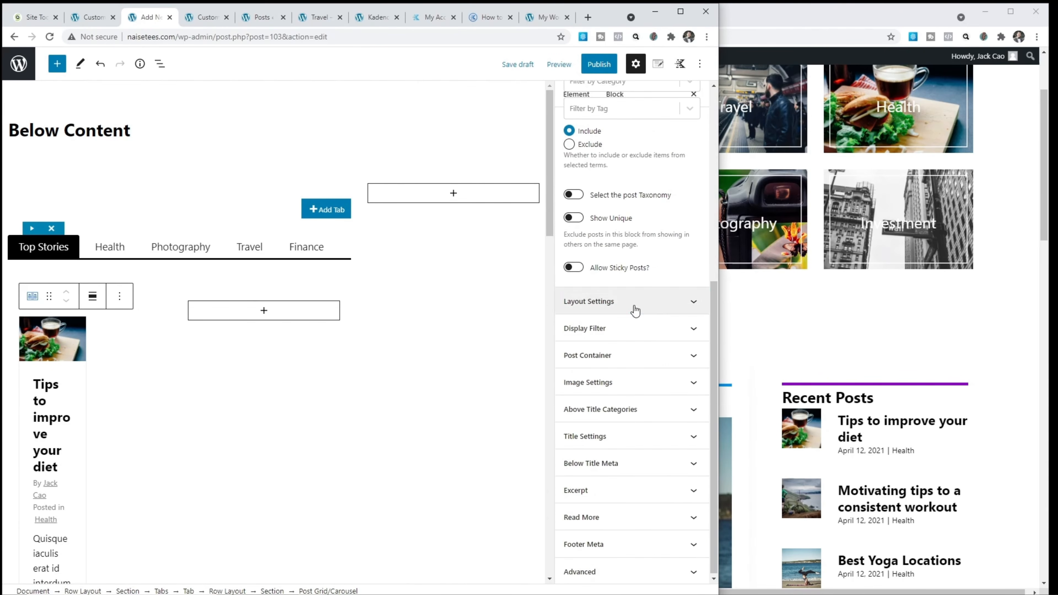
pyautogui.click(632, 306)
pyautogui.click(679, 380)
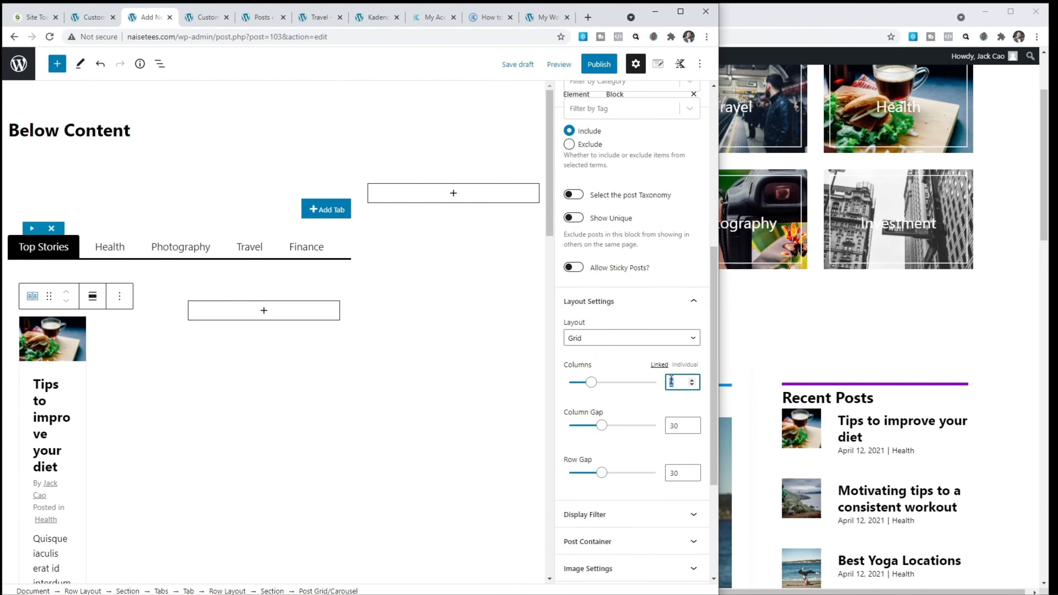
pyautogui.write('1')
# - Enable a custom excerpt length for the left post grid with a maximum of 10 words
pyautogui.scroll(-4, 664, 394)
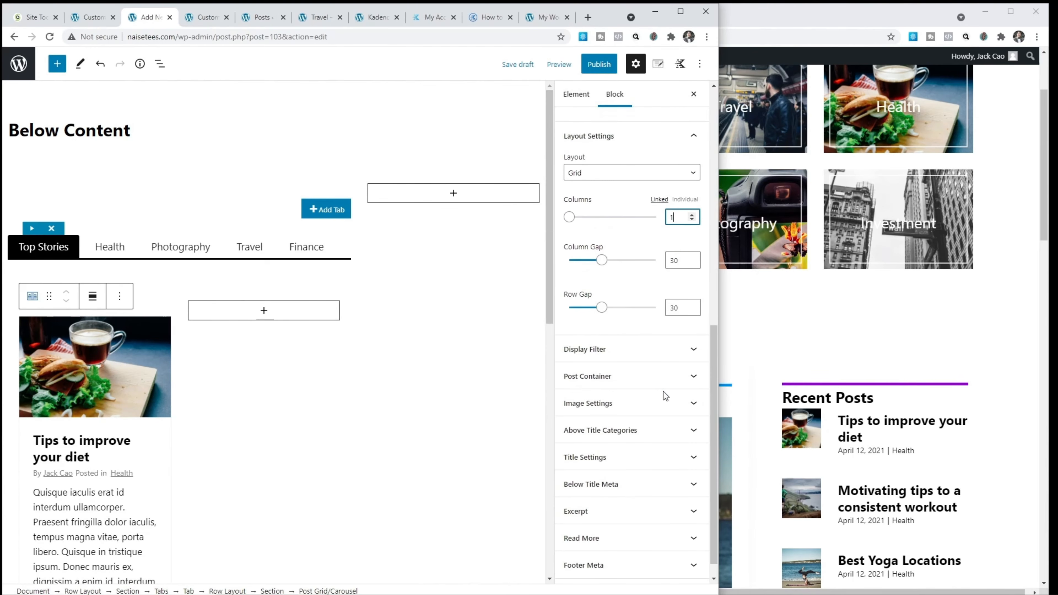
pyautogui.click(629, 489)
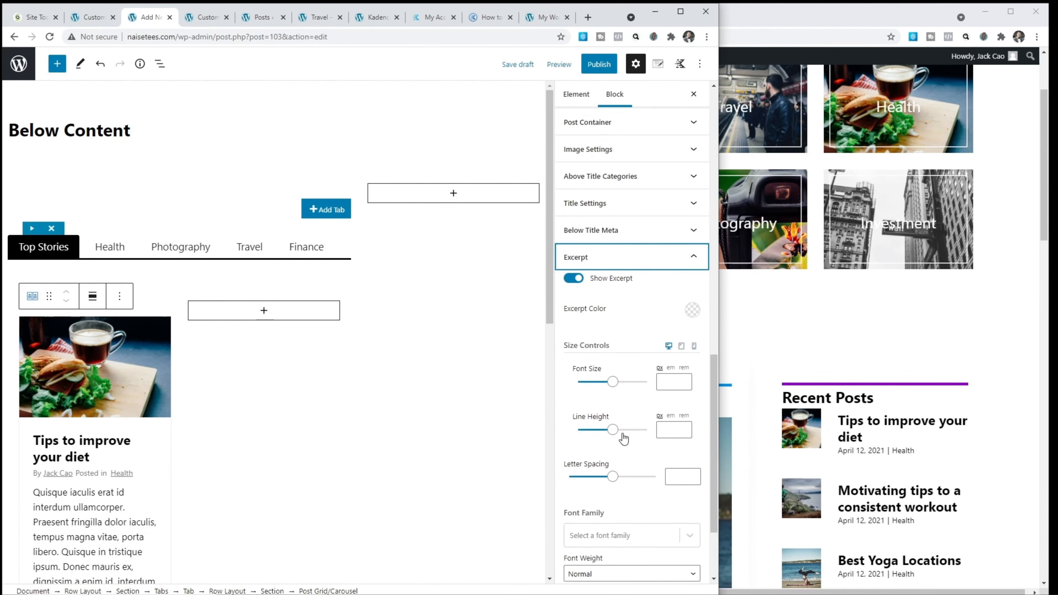
pyautogui.click(574, 491)
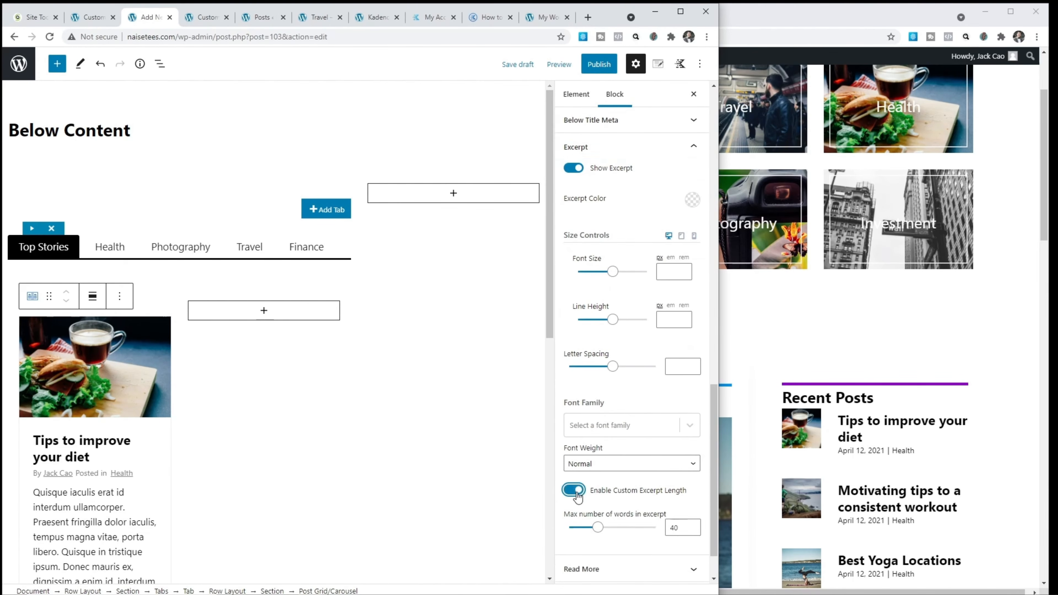
pyautogui.moveTo(605, 529); pyautogui.dragTo(583, 530)
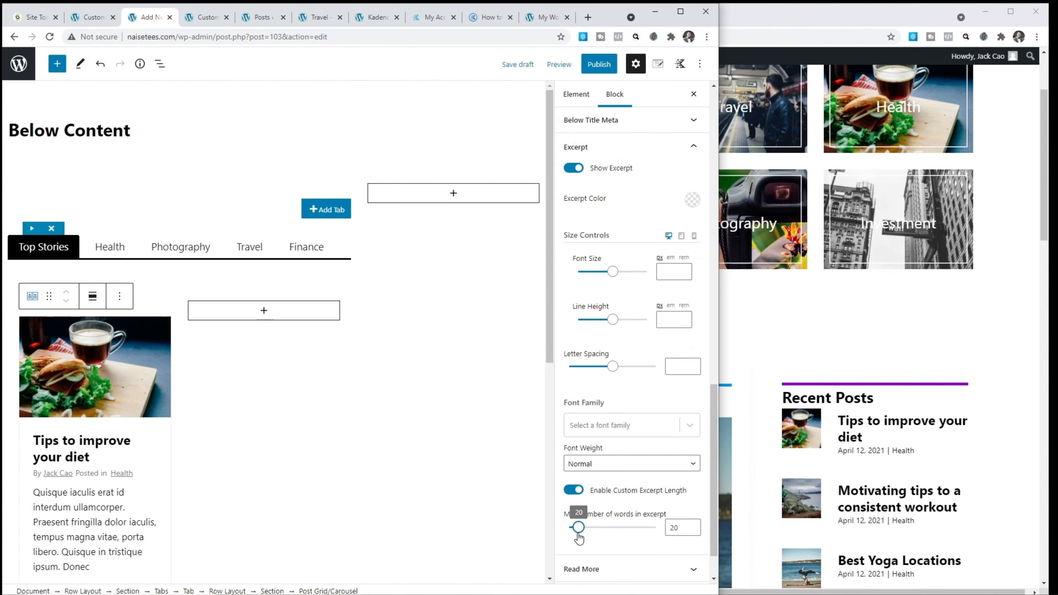
pyautogui.moveTo(685, 529); pyautogui.dragTo(664, 534)
pyautogui.write('10')
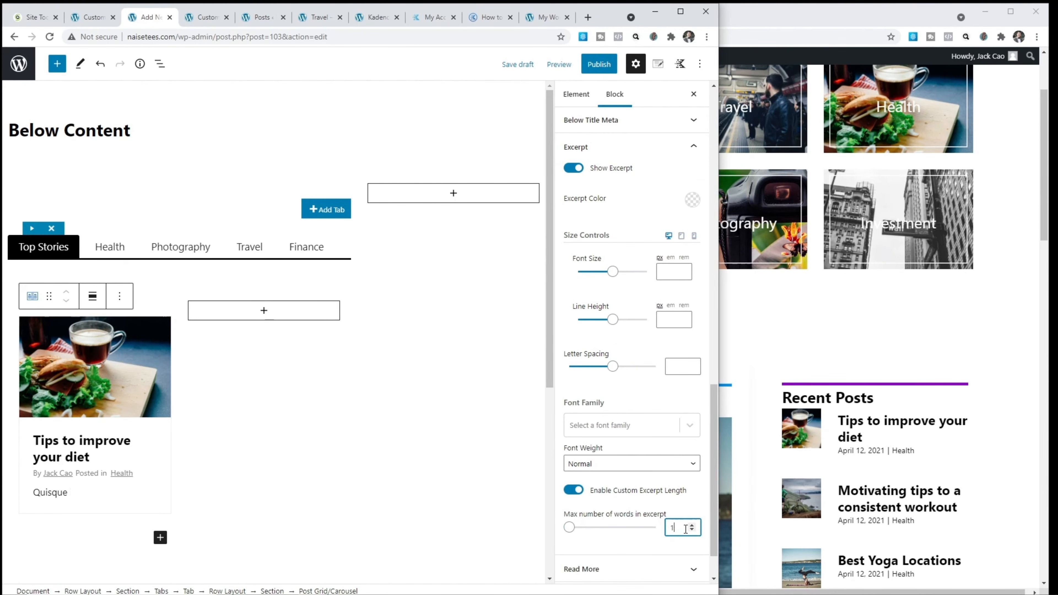
# - Remove the left post grid's container border by clearing its color and setting the border width to 0
pyautogui.scroll(2, 703, 516)
pyautogui.scroll(4, 702, 511)
pyautogui.click(607, 233)
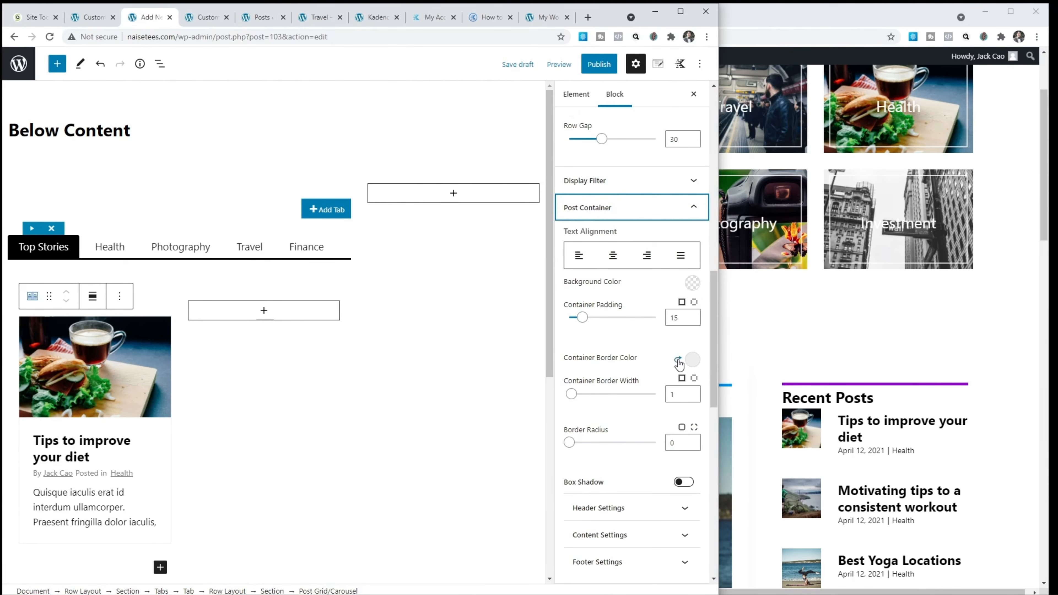
pyautogui.click(678, 360)
pyautogui.moveTo(685, 394); pyautogui.dragTo(657, 400)
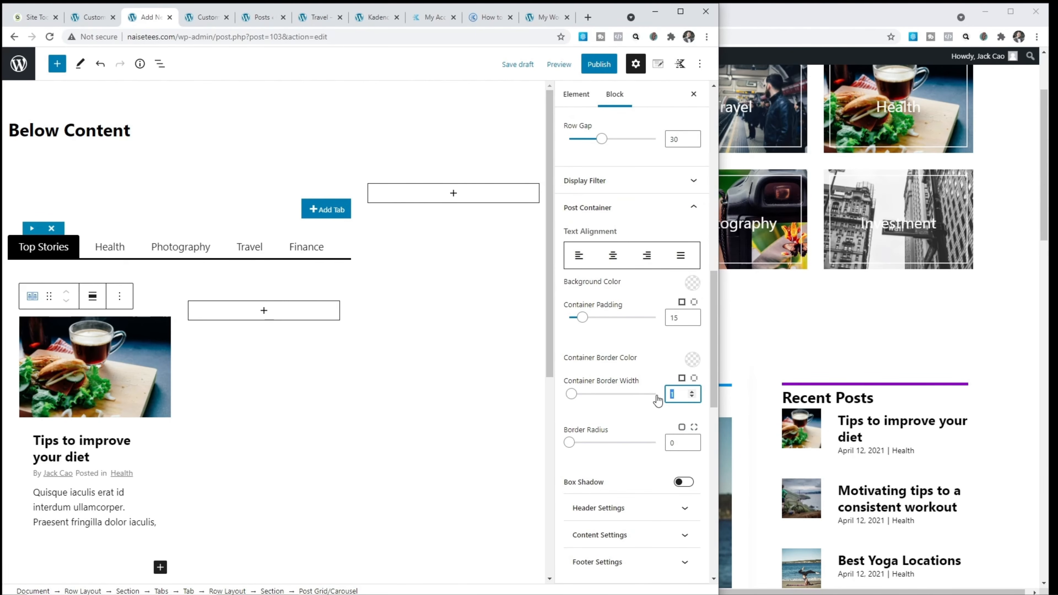
pyautogui.write('0')
pyautogui.click(621, 419)
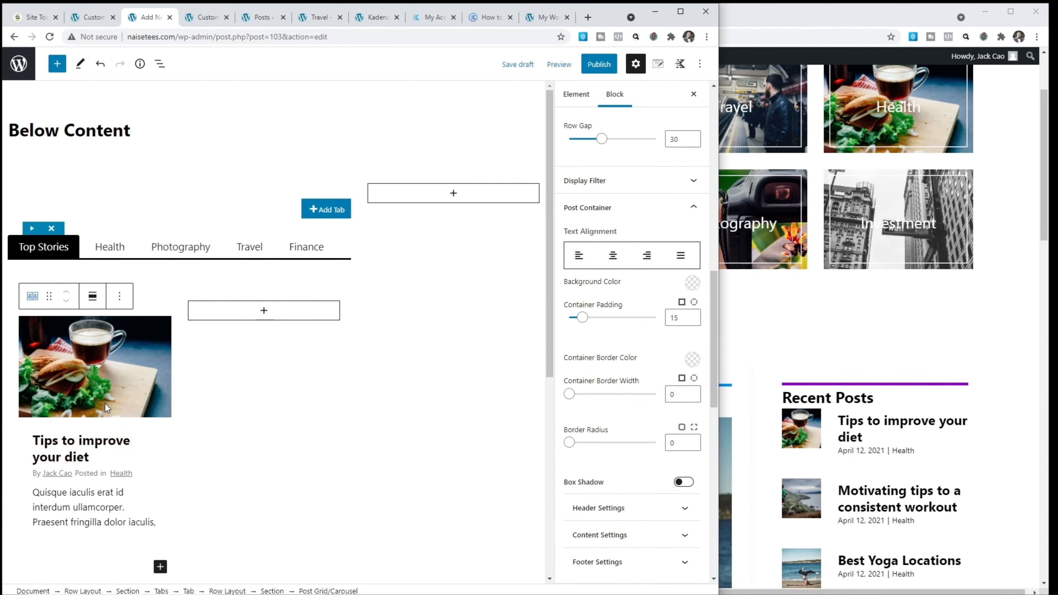
# - Add a Post Grid/Carousel in the style with the image beside the text to the inner row's right column, with 1 column
pyautogui.click(264, 313)
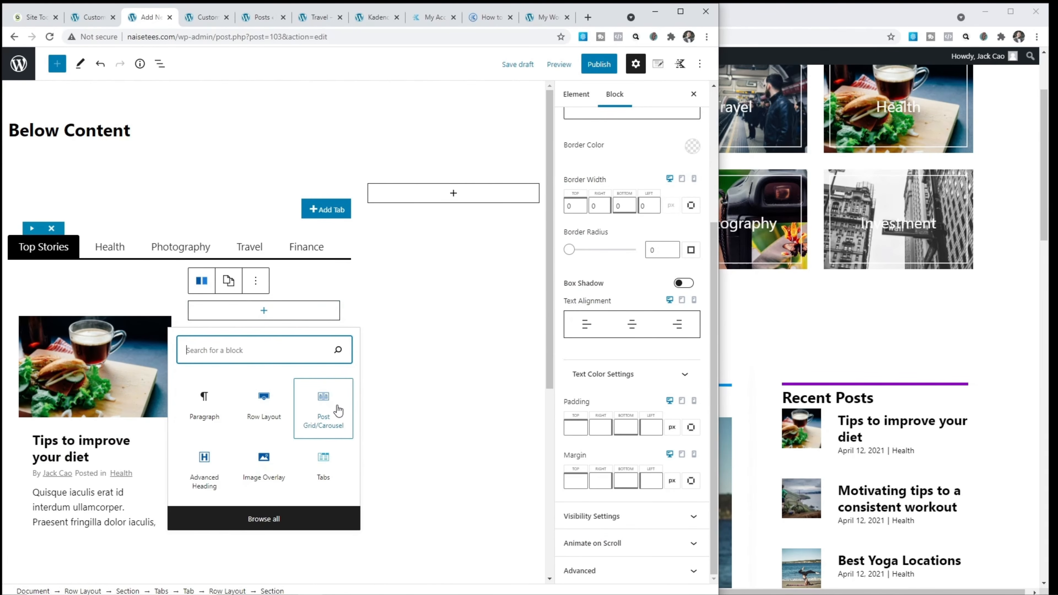
pyautogui.click(338, 410)
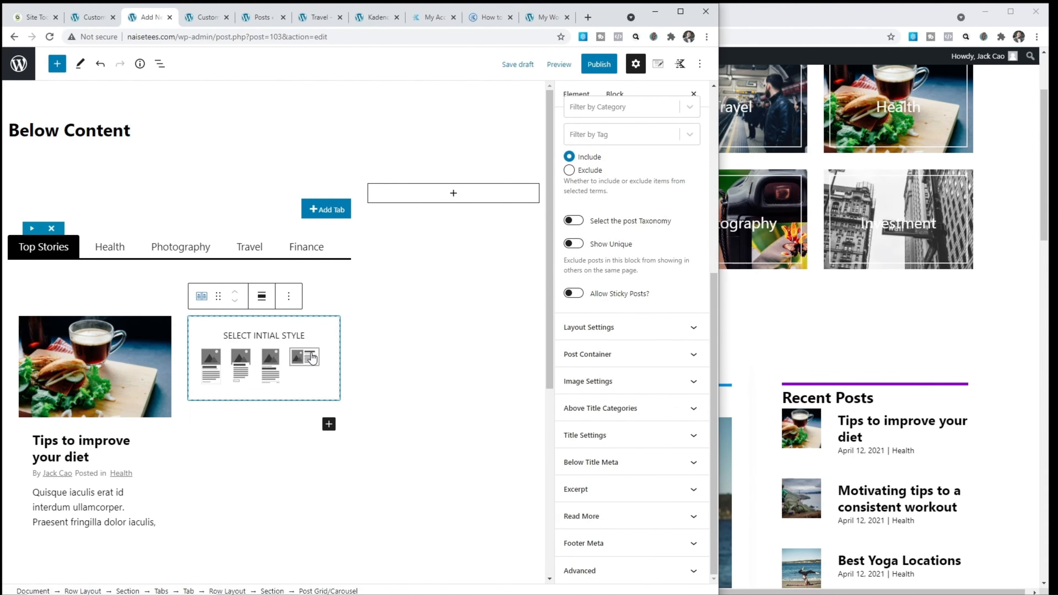
pyautogui.click(313, 357)
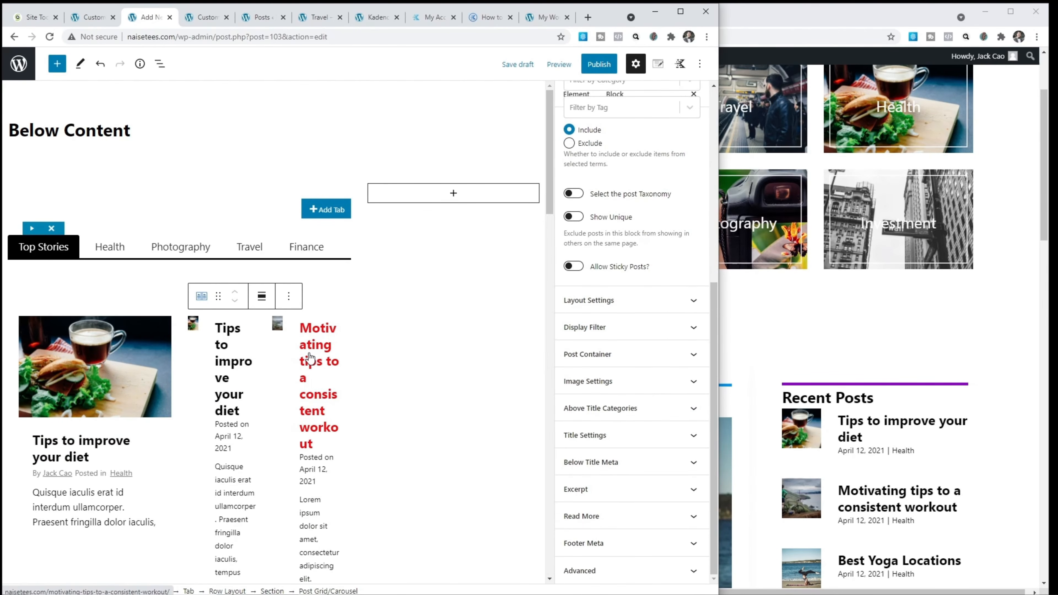
pyautogui.click(600, 301)
pyautogui.doubleClick(677, 379)
pyautogui.write('1')
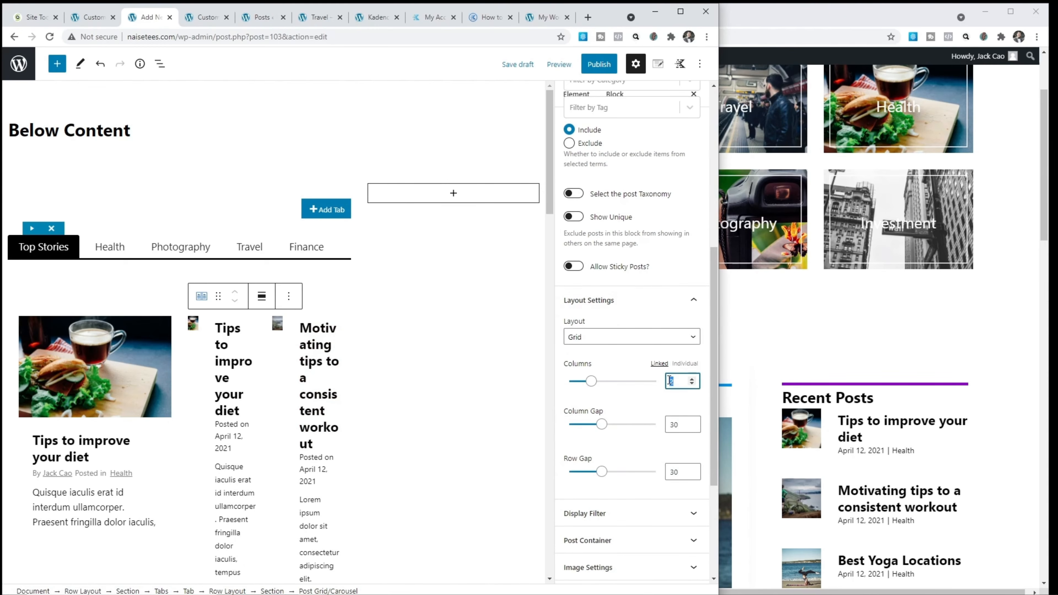
# - Turn off the excerpt in the right column's post grid
pyautogui.scroll(-4, 664, 389)
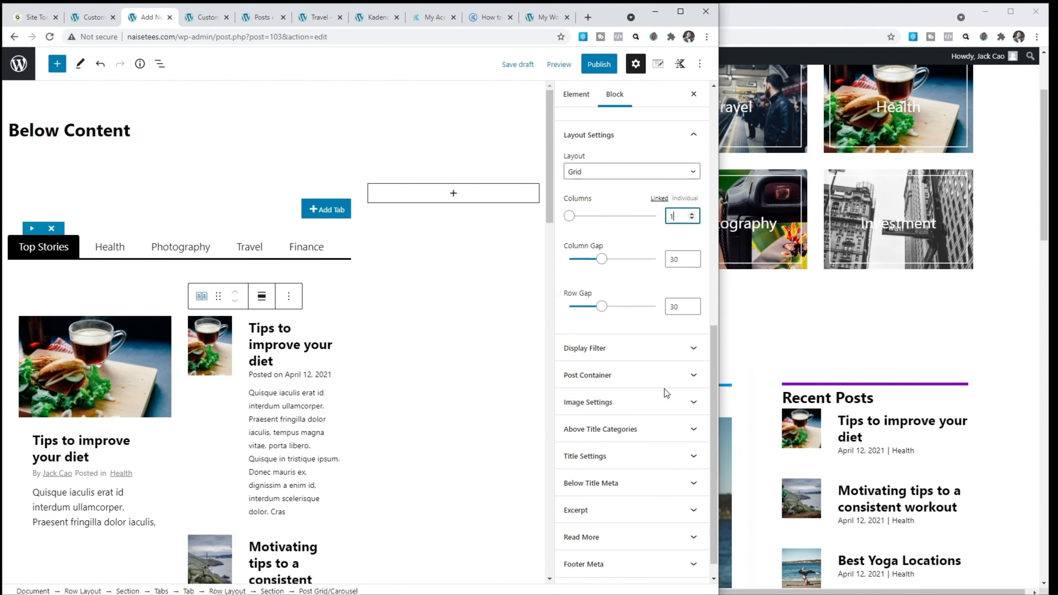
pyautogui.click(632, 507)
pyautogui.click(572, 344)
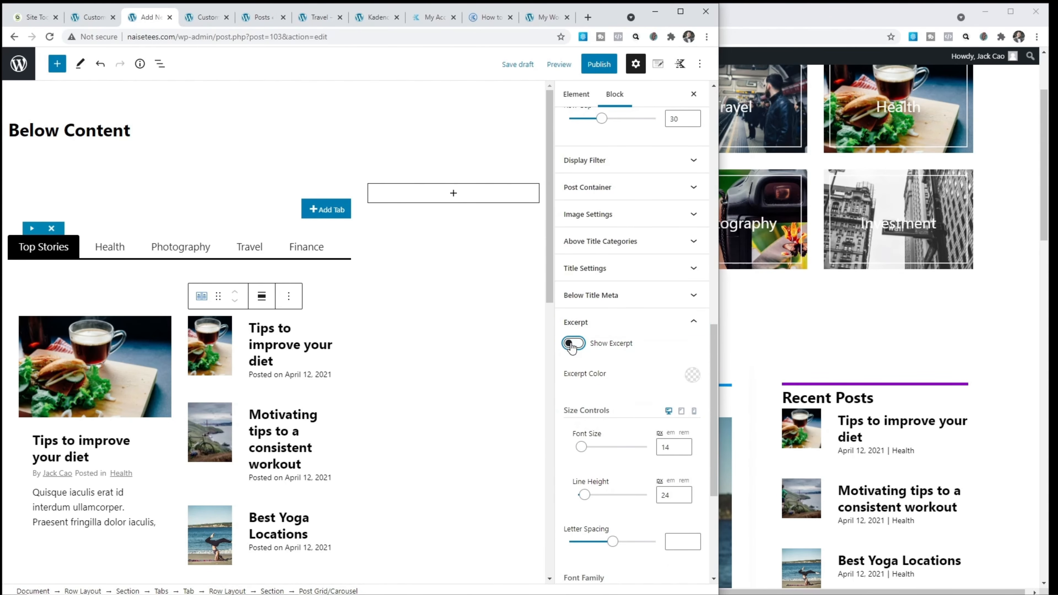
# - Set the title font size of the right column's post grid to 18 px
pyautogui.click(684, 350)
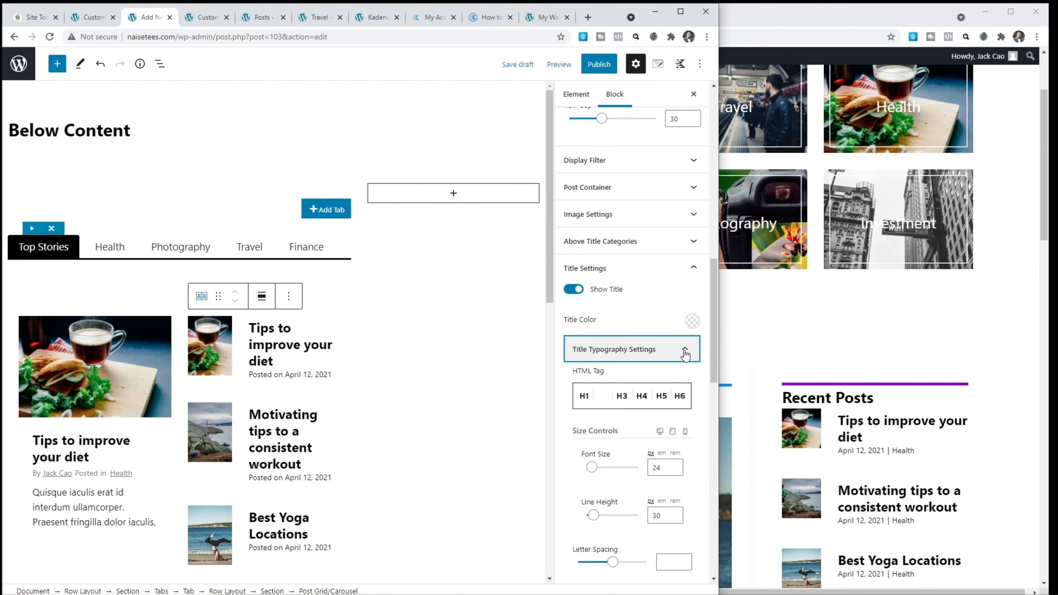
pyautogui.scroll(-2, 684, 350)
pyautogui.doubleClick(654, 379)
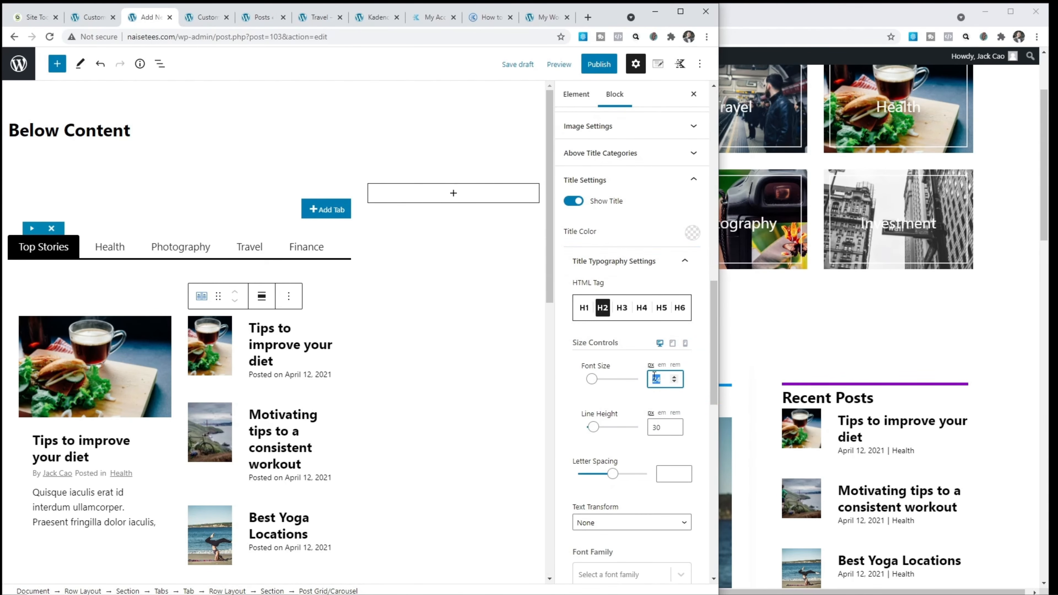
pyautogui.write('18')
# - Show the author in the below-title meta of the right column's post grid
pyautogui.scroll(-11, 648, 379)
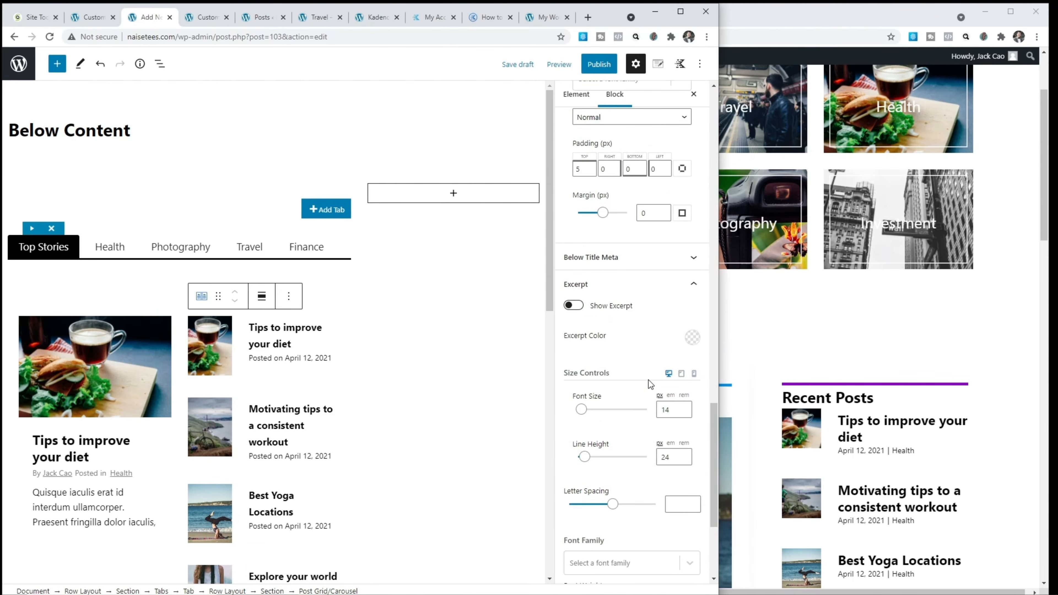
pyautogui.scroll(4, 648, 379)
pyautogui.click(620, 343)
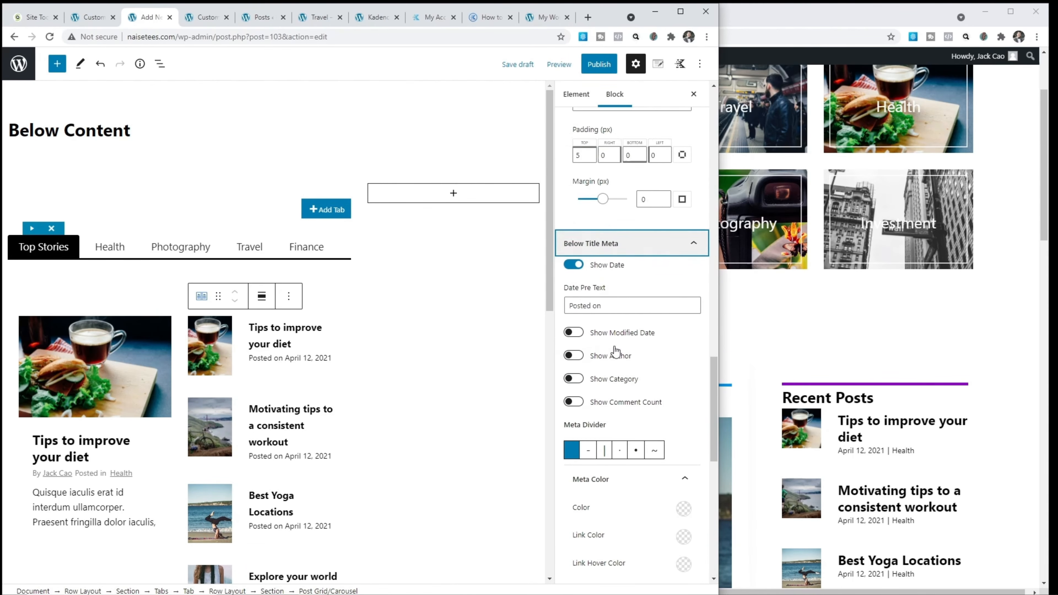
pyautogui.click(573, 317)
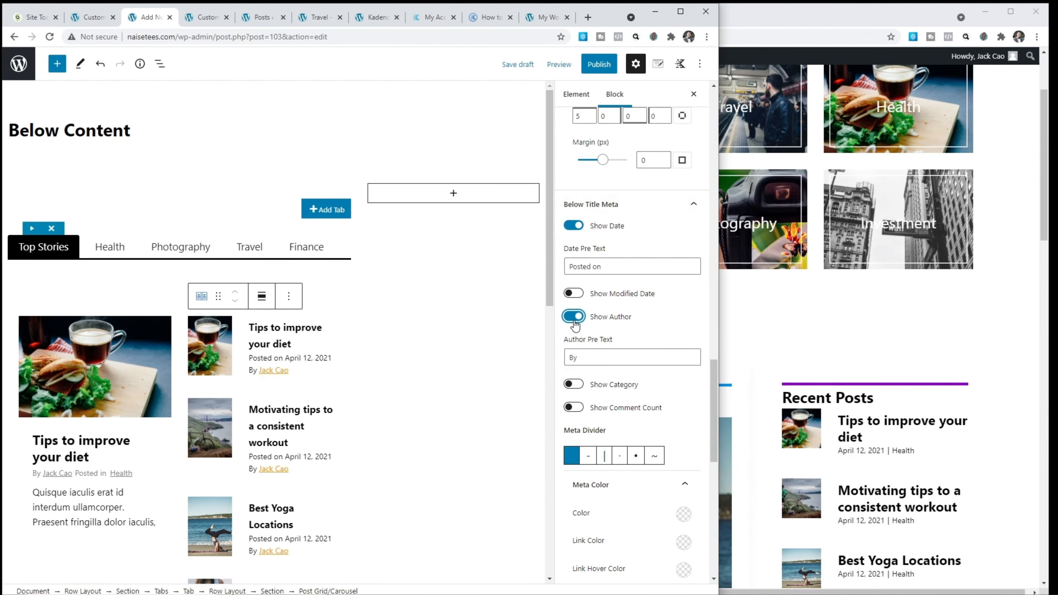
# - Set the image ratio of the right column's post grid to Square 1:1
pyautogui.scroll(4, 596, 325)
pyautogui.scroll(10, 598, 324)
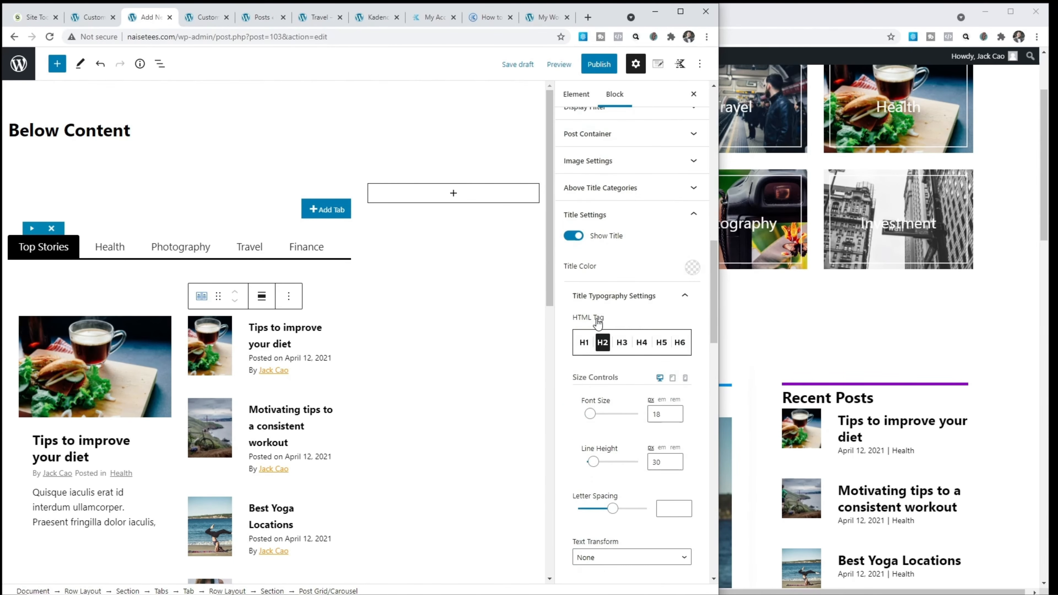
pyautogui.click(601, 294)
pyautogui.scroll(-2, 602, 296)
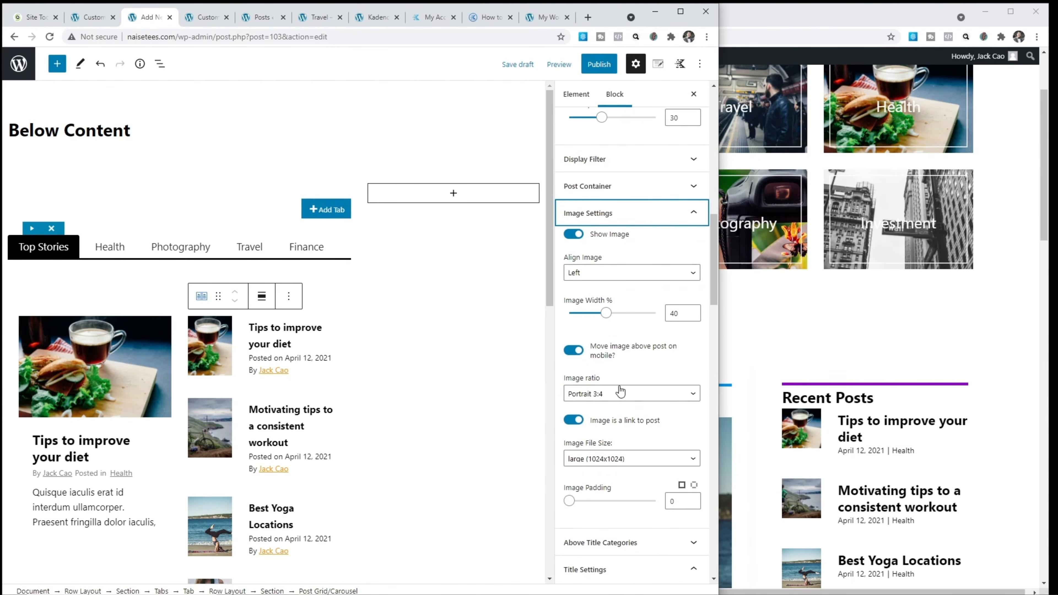
pyautogui.click(611, 393)
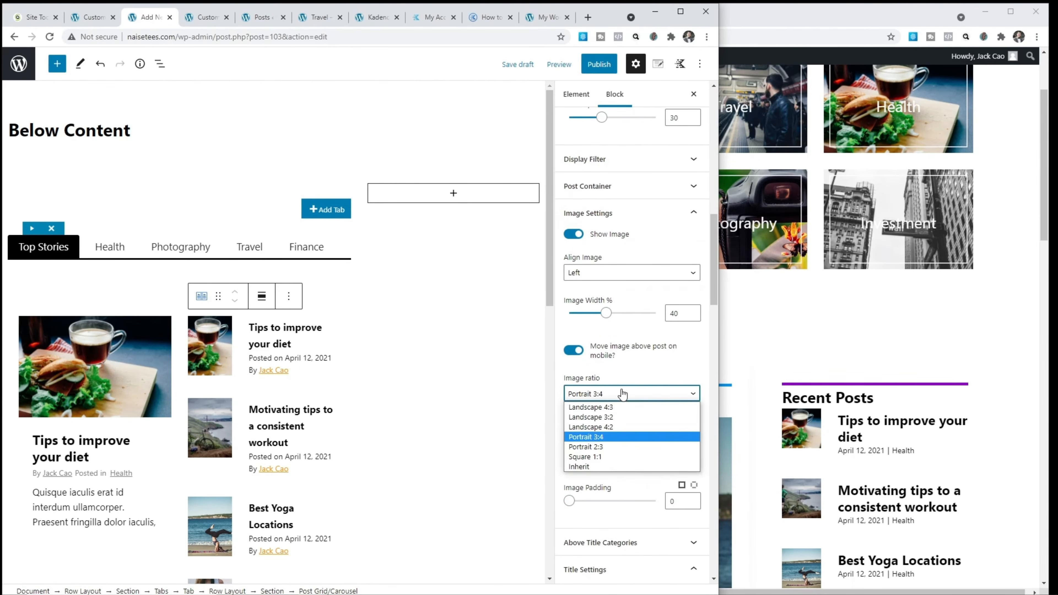
pyautogui.click(593, 457)
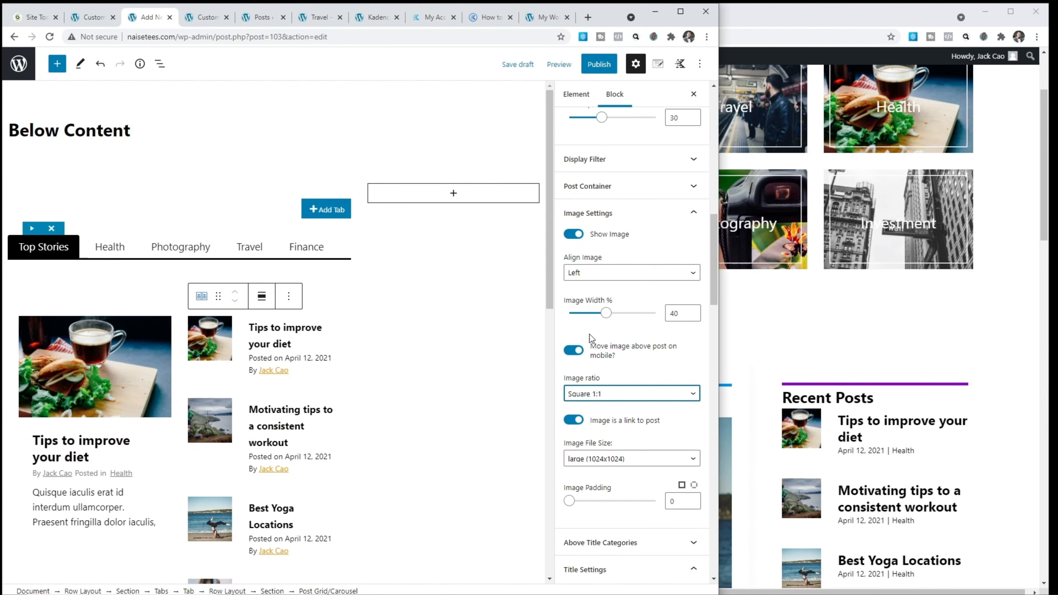
# - Filter the right column's post grid by the Apr tag and set its number of items to 3
pyautogui.scroll(8, 602, 334)
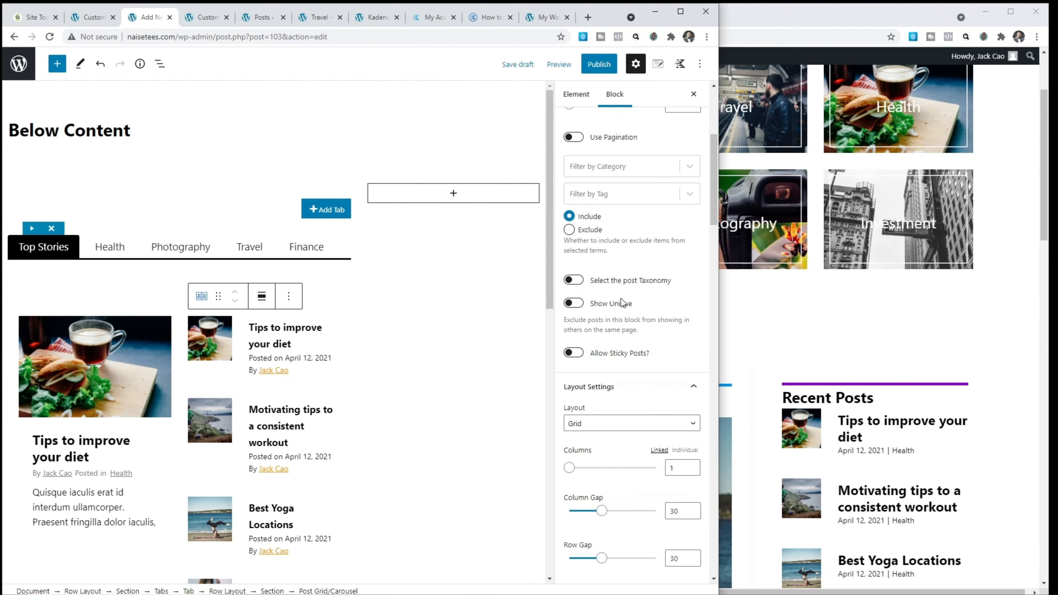
pyautogui.click(626, 194)
pyautogui.click(626, 221)
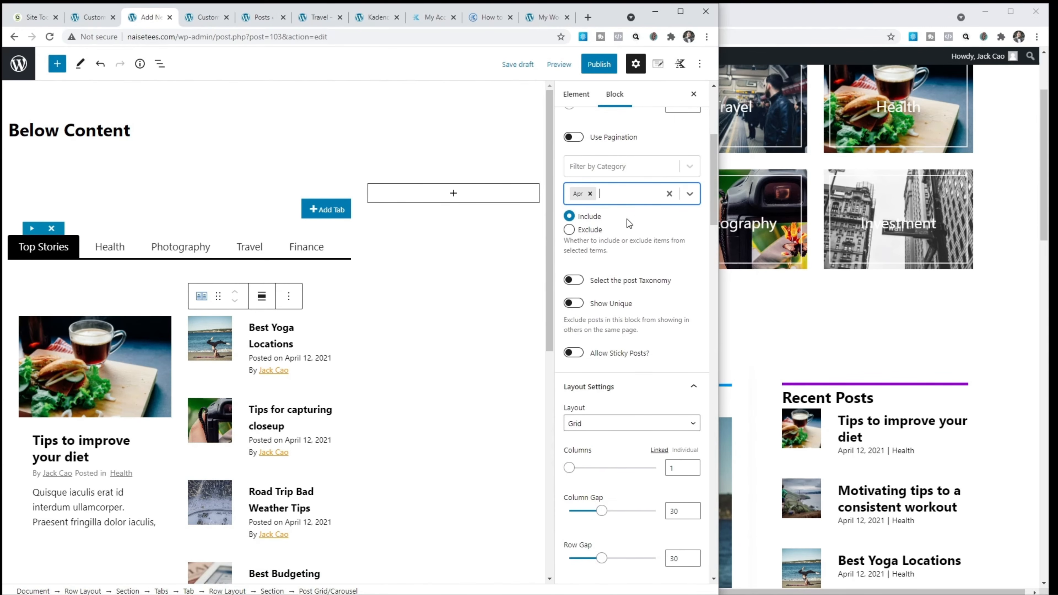
pyautogui.scroll(3, 645, 191)
pyautogui.moveTo(681, 166); pyautogui.dragTo(666, 169)
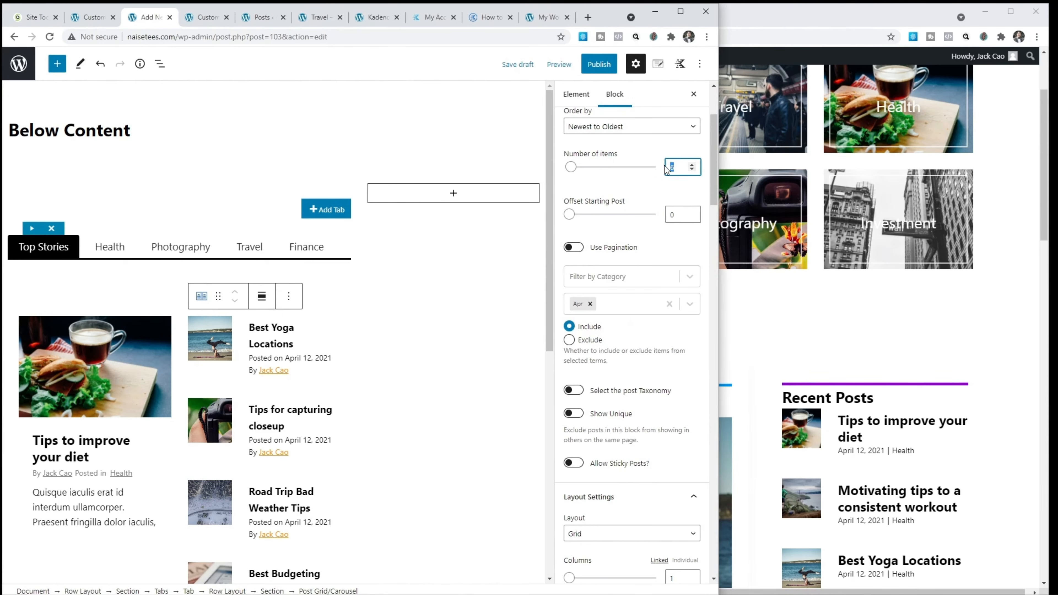
pyautogui.write('5')
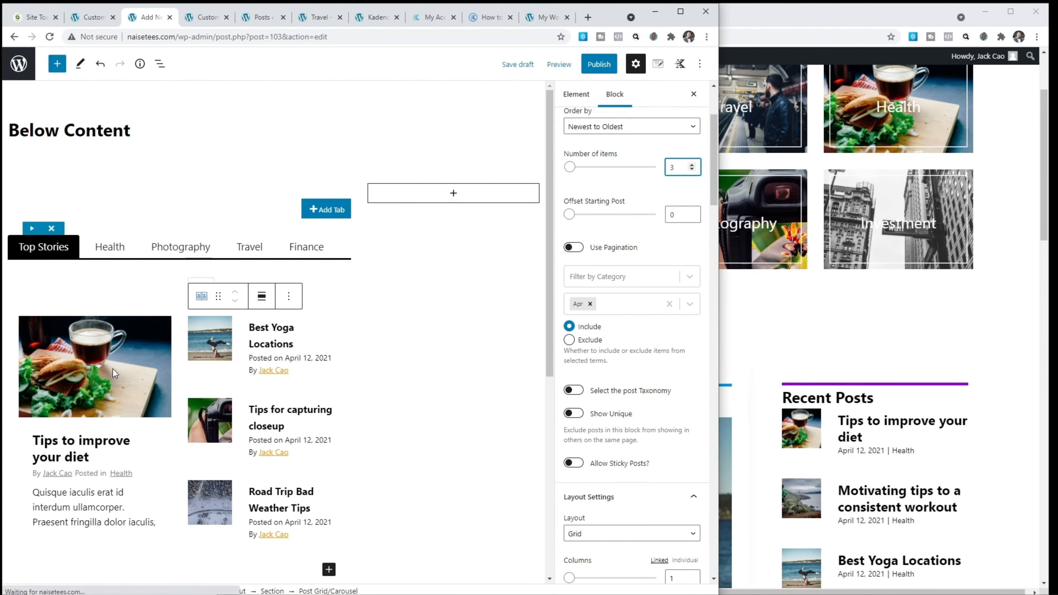
# - Filter the left column's post grid by the Apr tag and turn on Show Unique for it
pyautogui.click(100, 375)
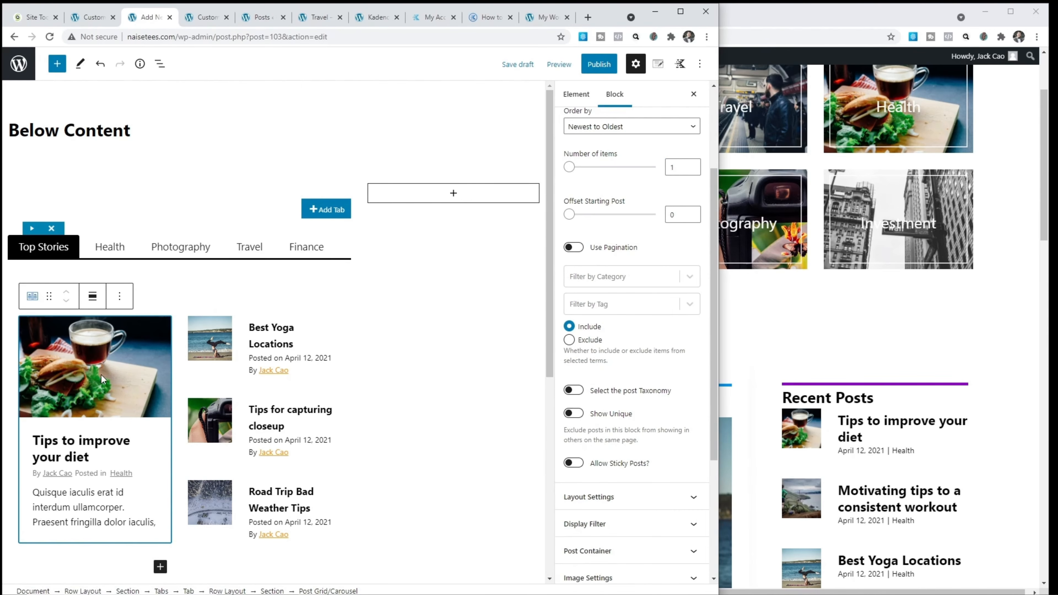
pyautogui.click(618, 307)
pyautogui.click(625, 332)
pyautogui.click(654, 333)
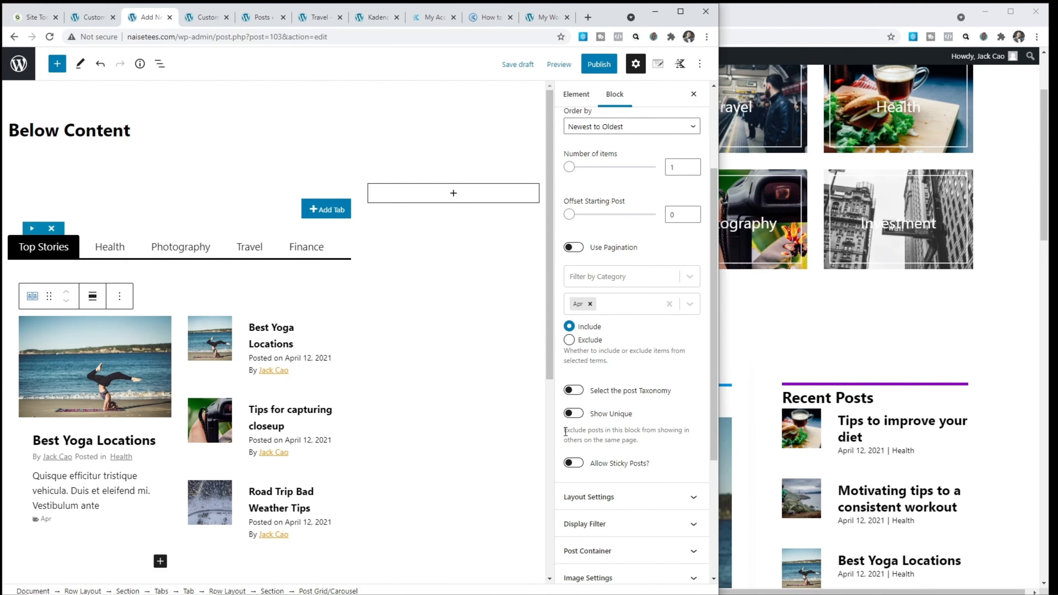
pyautogui.moveTo(565, 431); pyautogui.dragTo(625, 443)
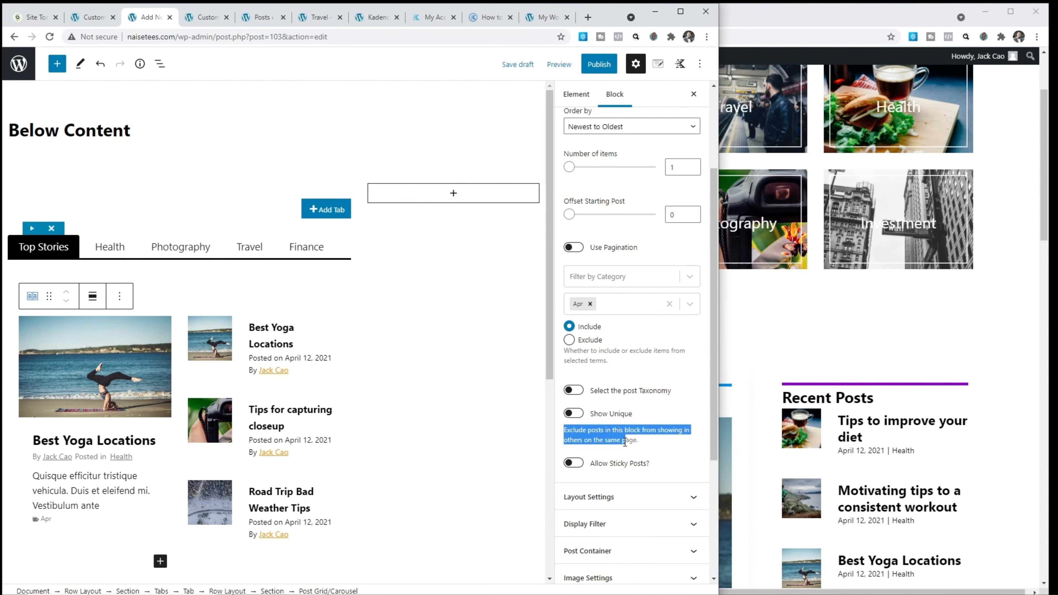
pyautogui.click(640, 441)
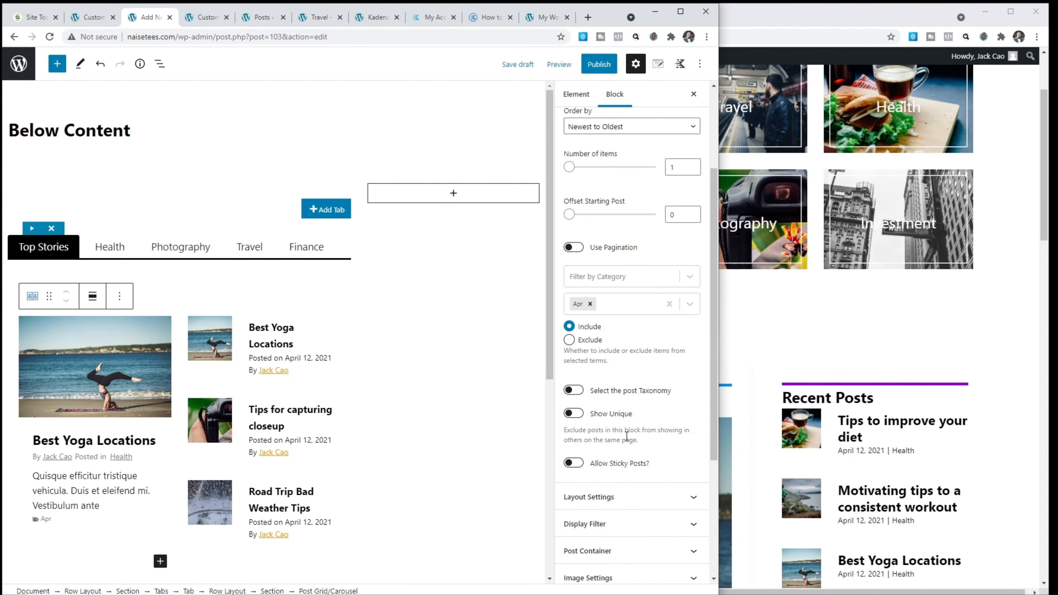
pyautogui.click(581, 419)
pyautogui.scroll(-2, 574, 333)
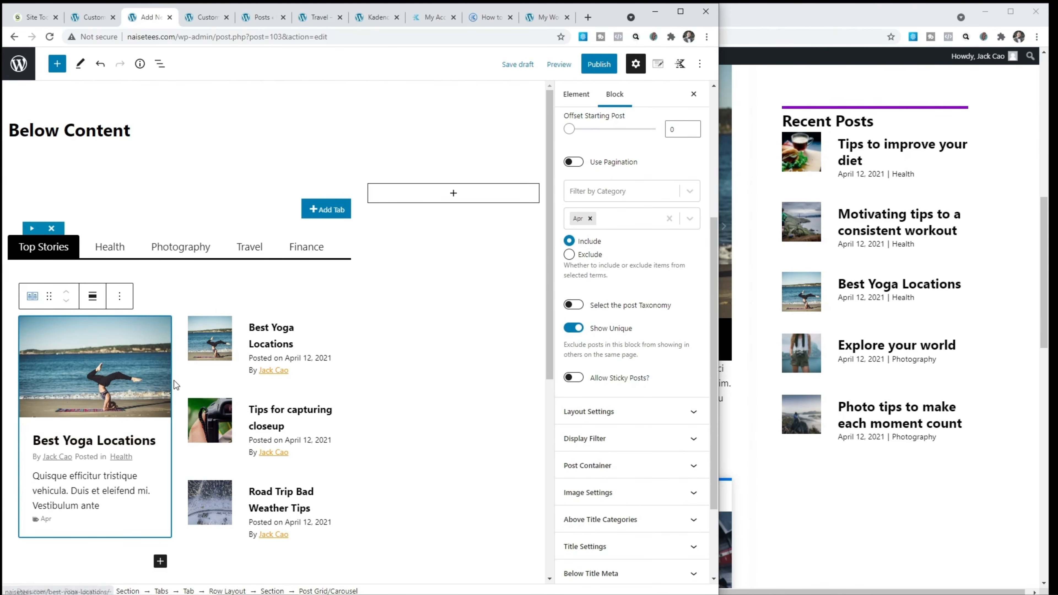
# - Set the element's placement to After All Content
pyautogui.click(658, 65)
pyautogui.click(619, 154)
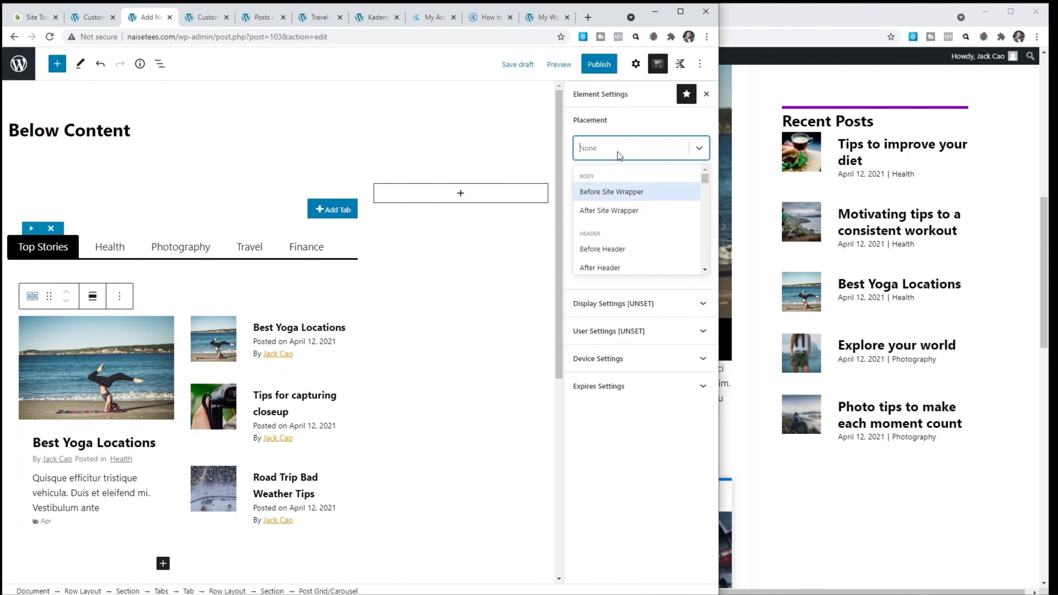
pyautogui.scroll(-3, 625, 200)
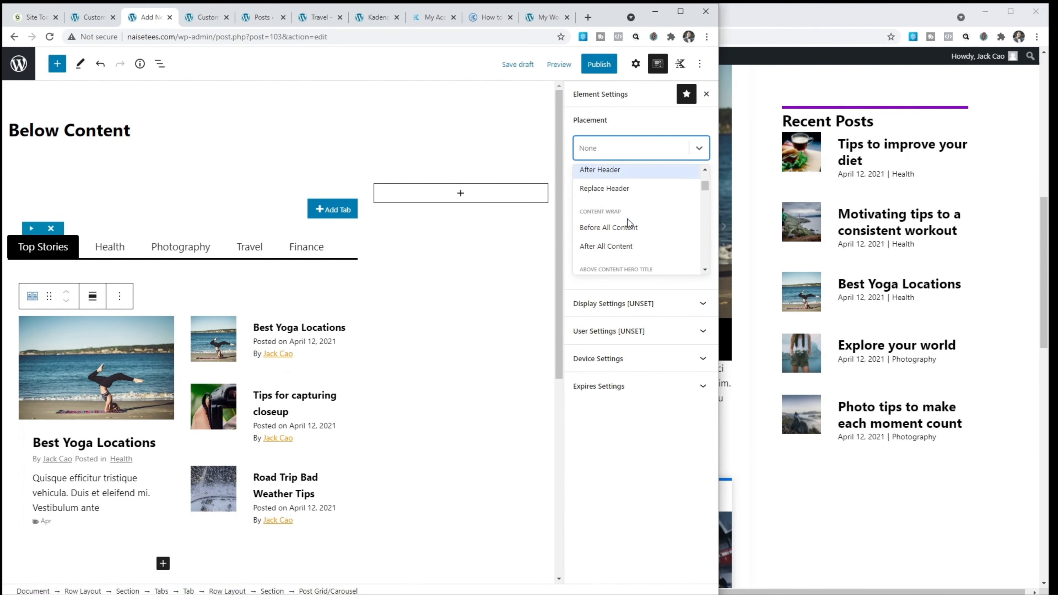
pyautogui.click(628, 236)
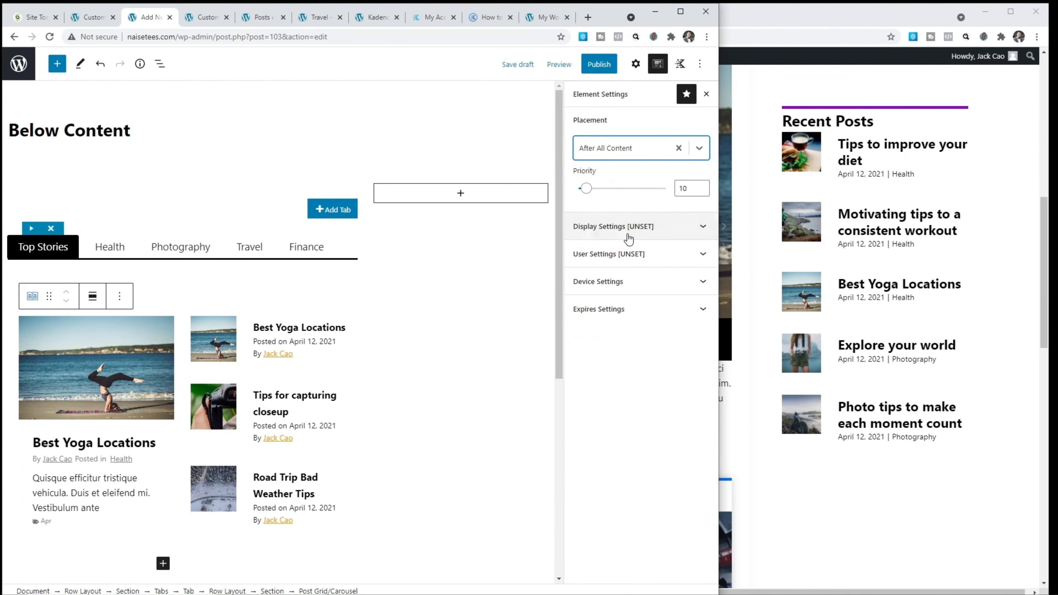
# - Set the element to show on the Front Page and publish it
pyautogui.click(622, 231)
pyautogui.click(620, 282)
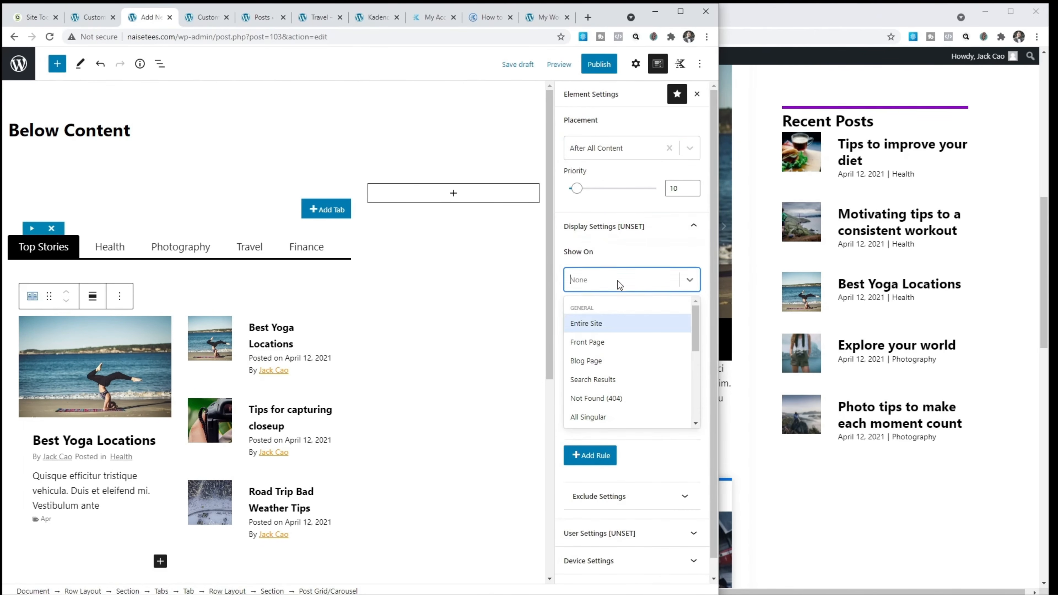
pyautogui.click(599, 341)
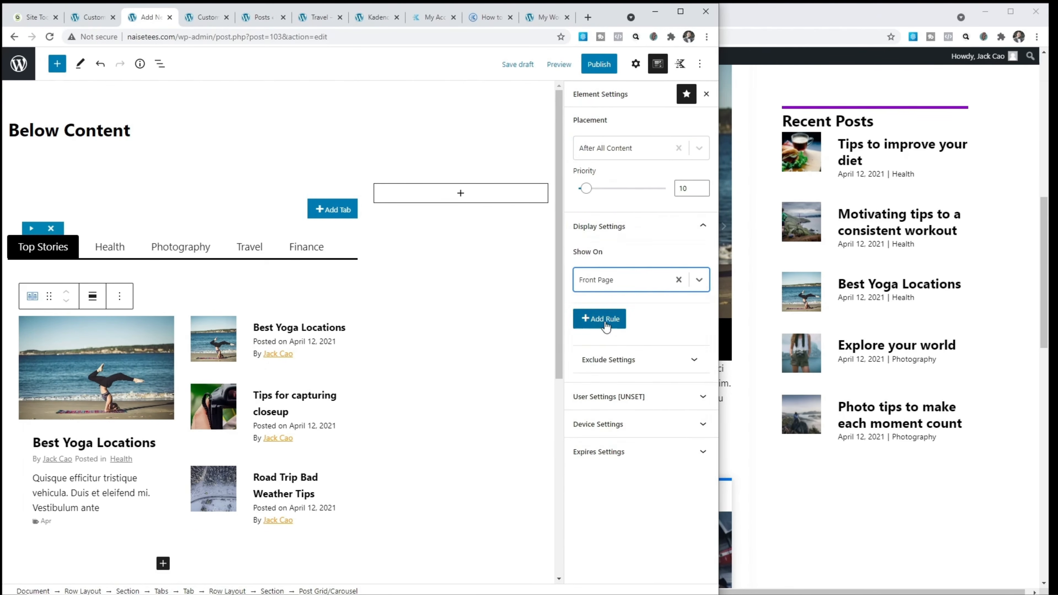
pyautogui.click(600, 66)
pyautogui.click(600, 69)
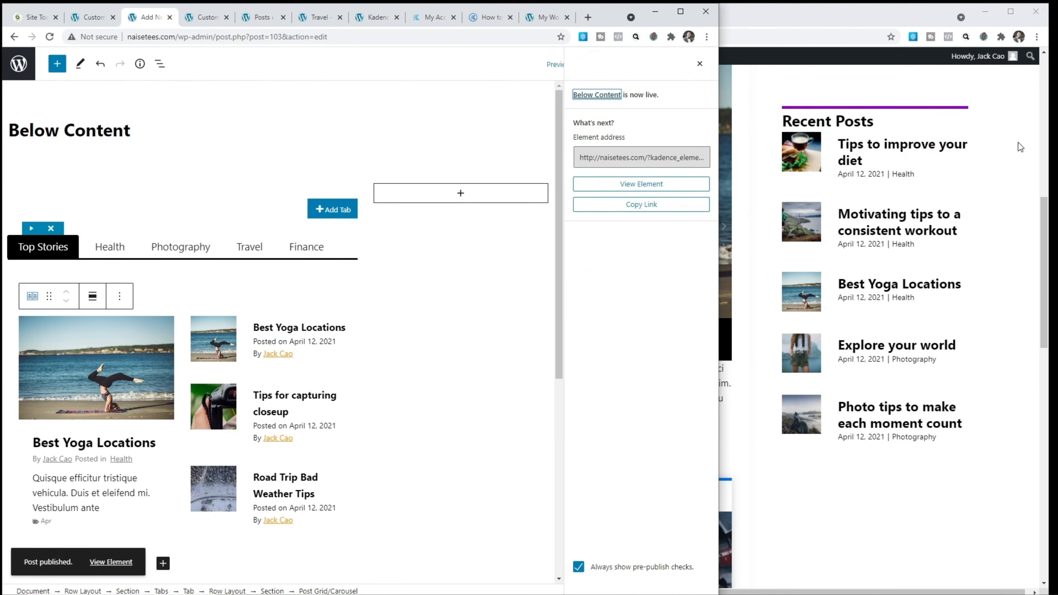
# - Reload the live front page and examine the Top Stories tab's post layout against the sections above it
pyautogui.click(819, 106)
pyautogui.click(260, 37)
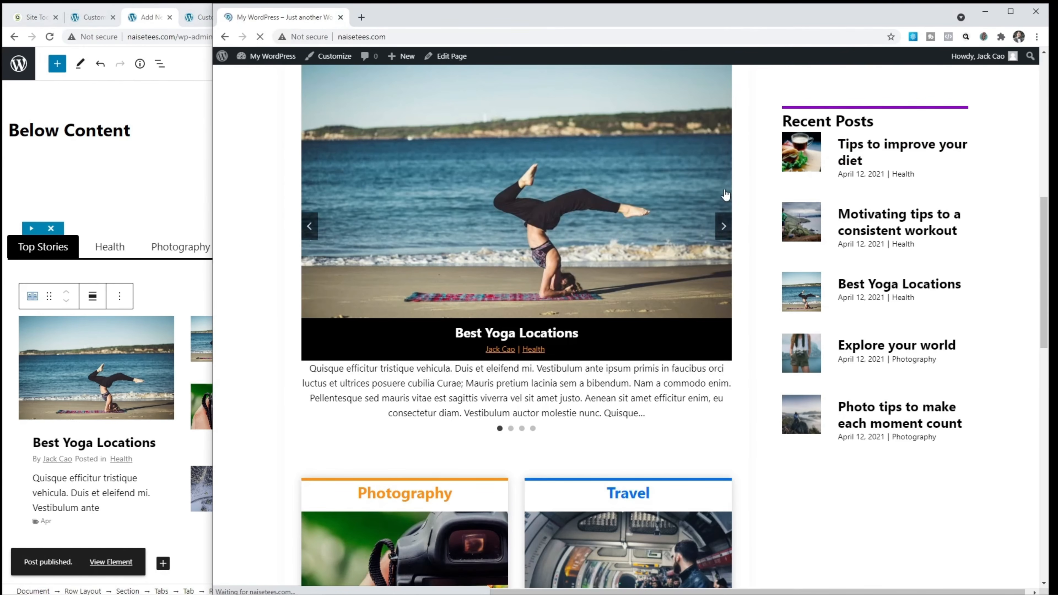
pyautogui.scroll(-8, 728, 188)
pyautogui.scroll(-10, 728, 188)
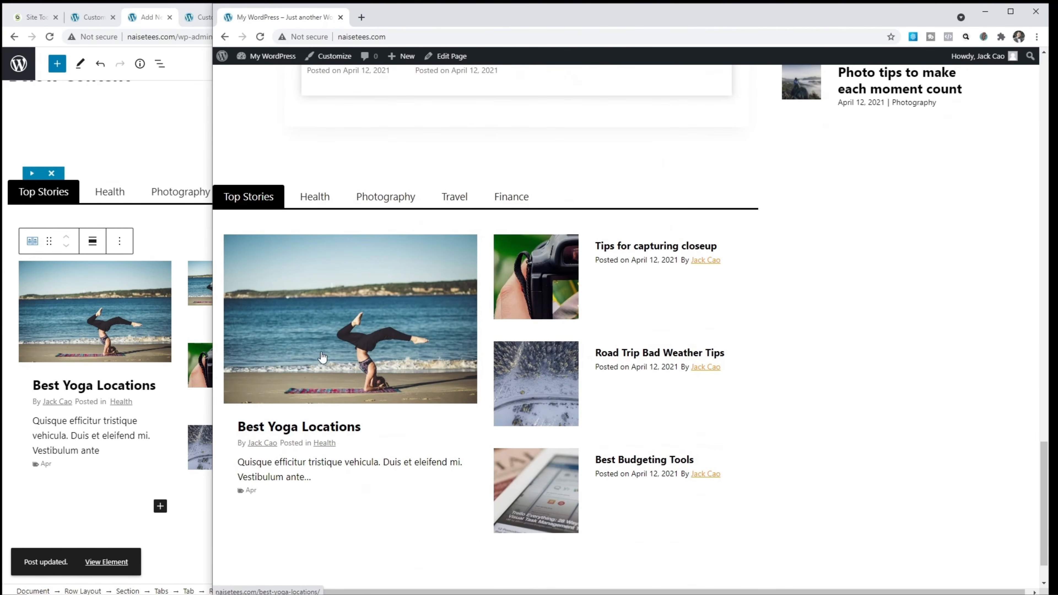
pyautogui.click(120, 146)
pyautogui.click(120, 146)
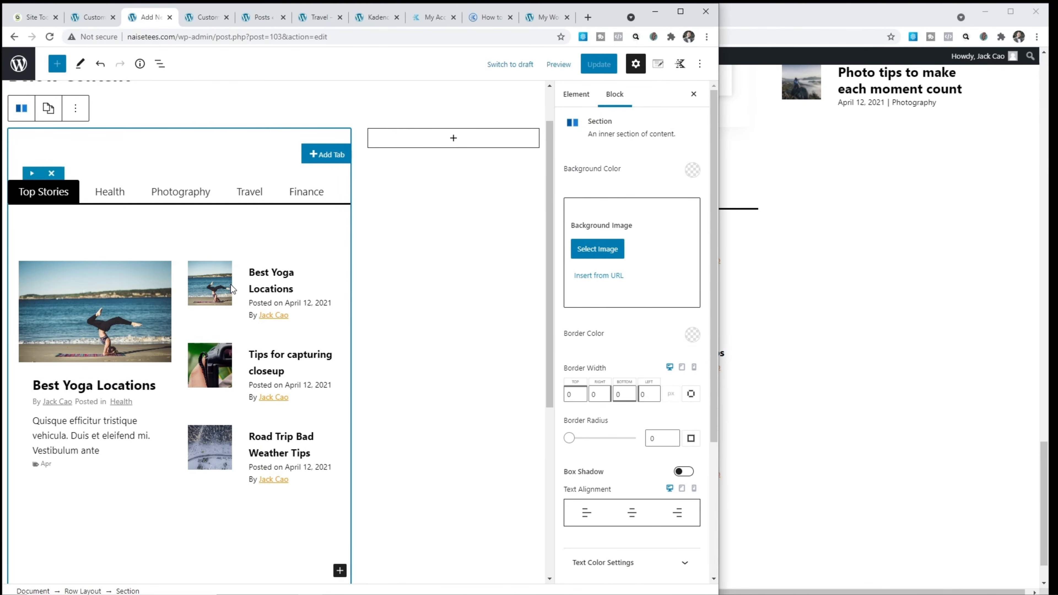
pyautogui.click(945, 298)
pyautogui.scroll(-2, 733, 304)
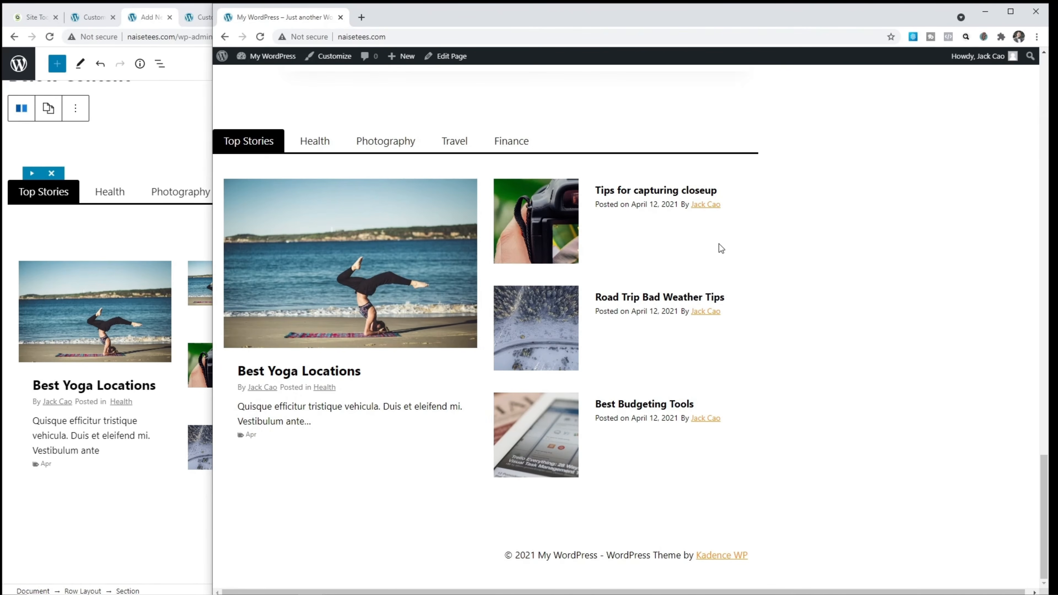
pyautogui.scroll(15, 721, 249)
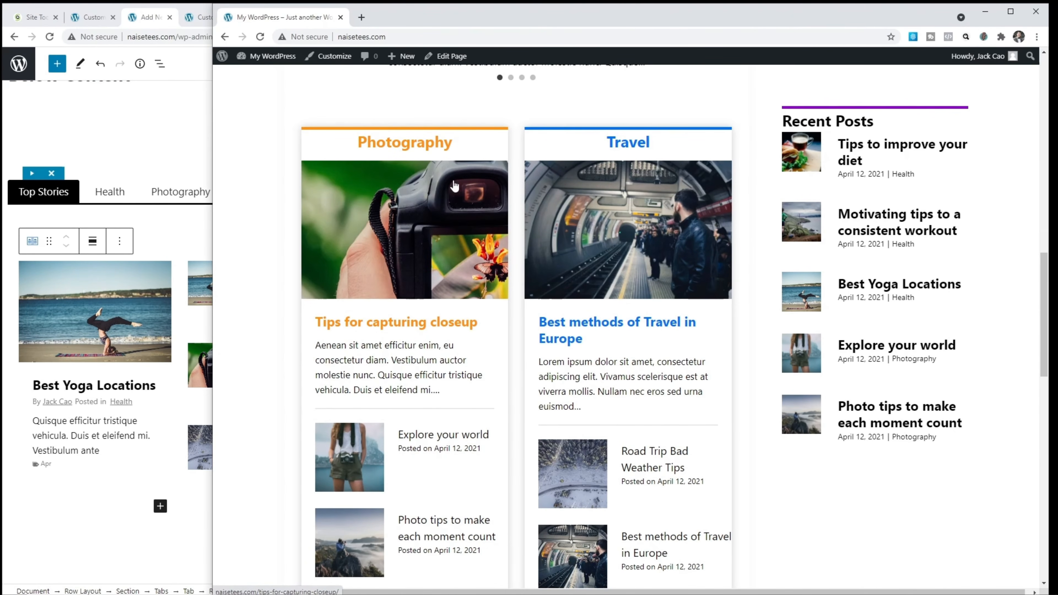
pyautogui.scroll(-15, 577, 521)
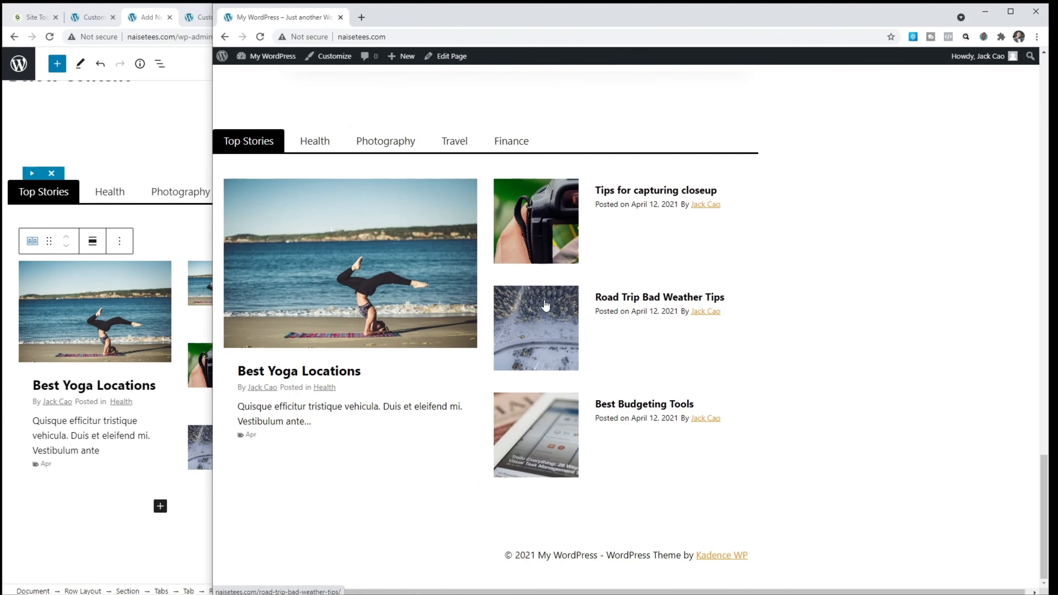
# - Copy the two-column Row Layout block that holds the post grids inside the Top Stories tab
pyautogui.click(106, 349)
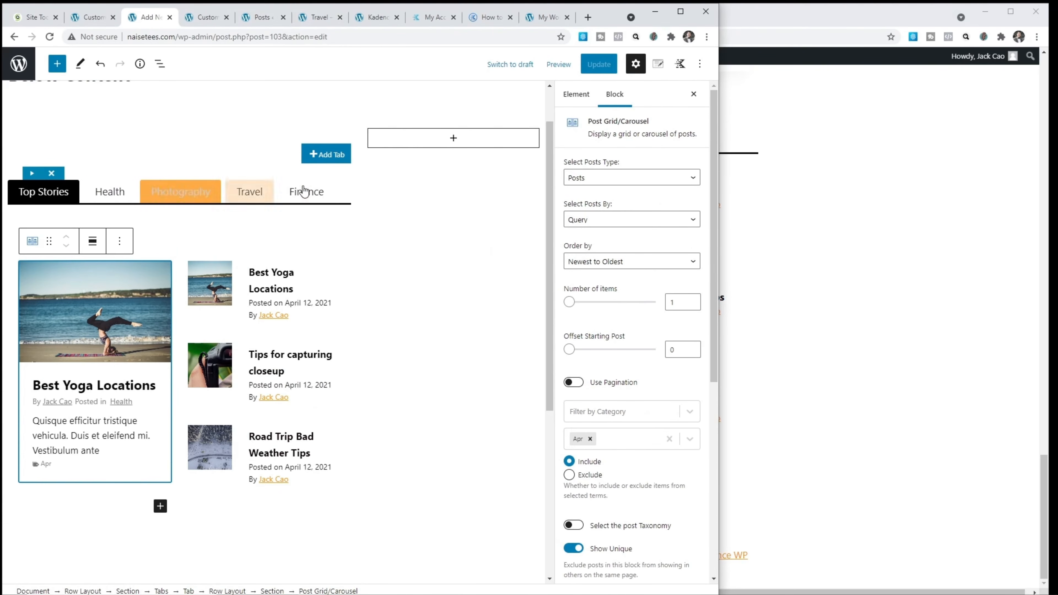
pyautogui.click(86, 590)
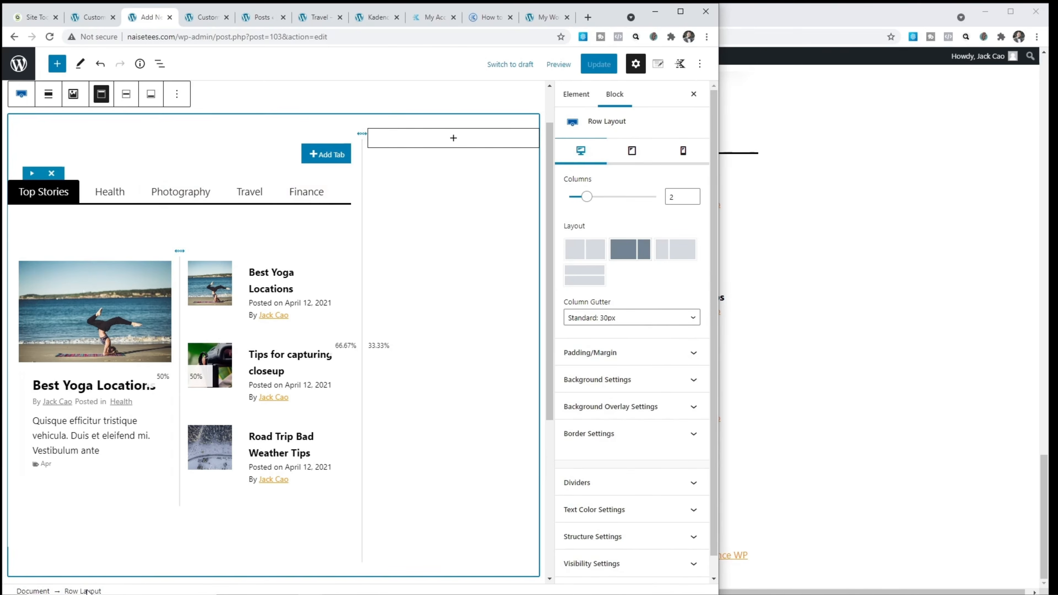
pyautogui.click(116, 325)
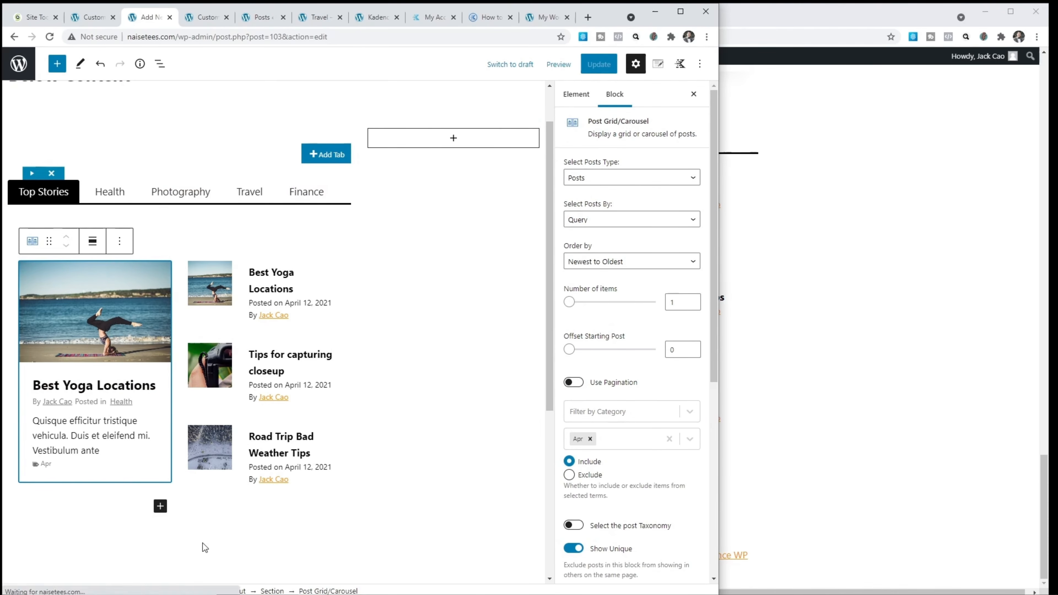
pyautogui.click(227, 590)
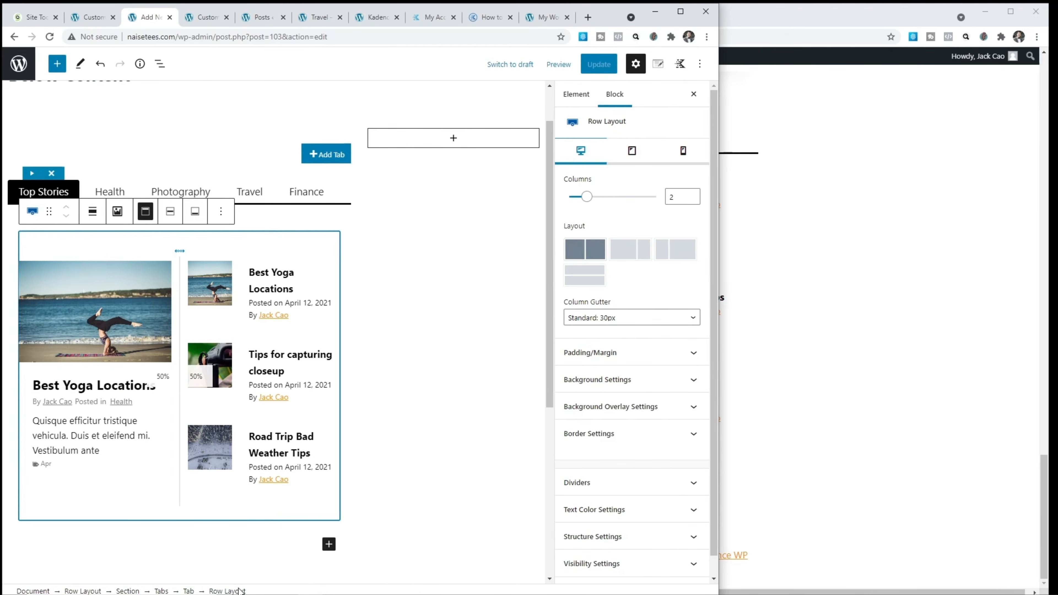
pyautogui.click(221, 211)
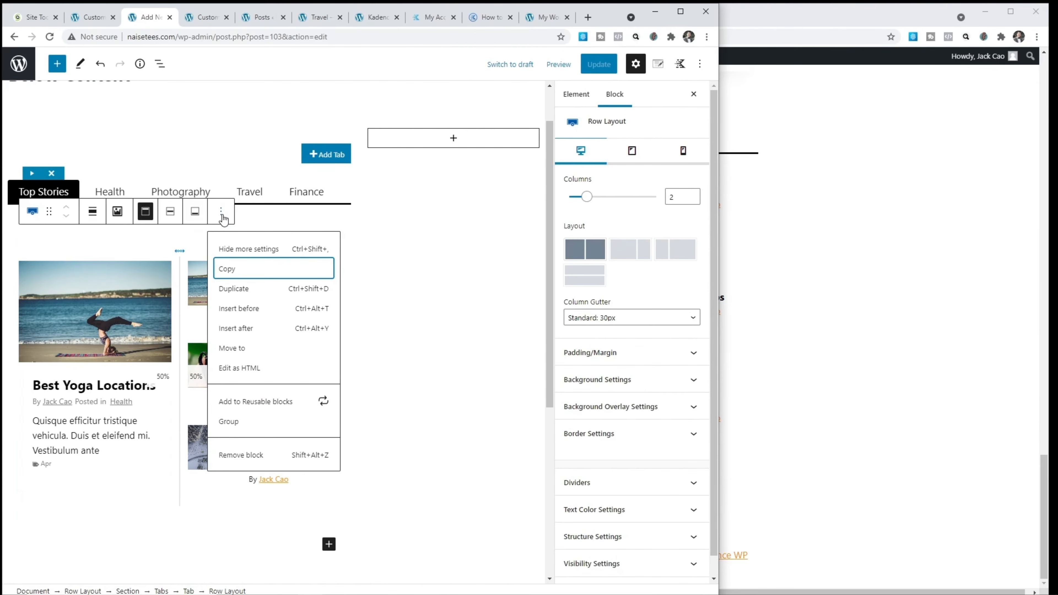
pyautogui.click(231, 270)
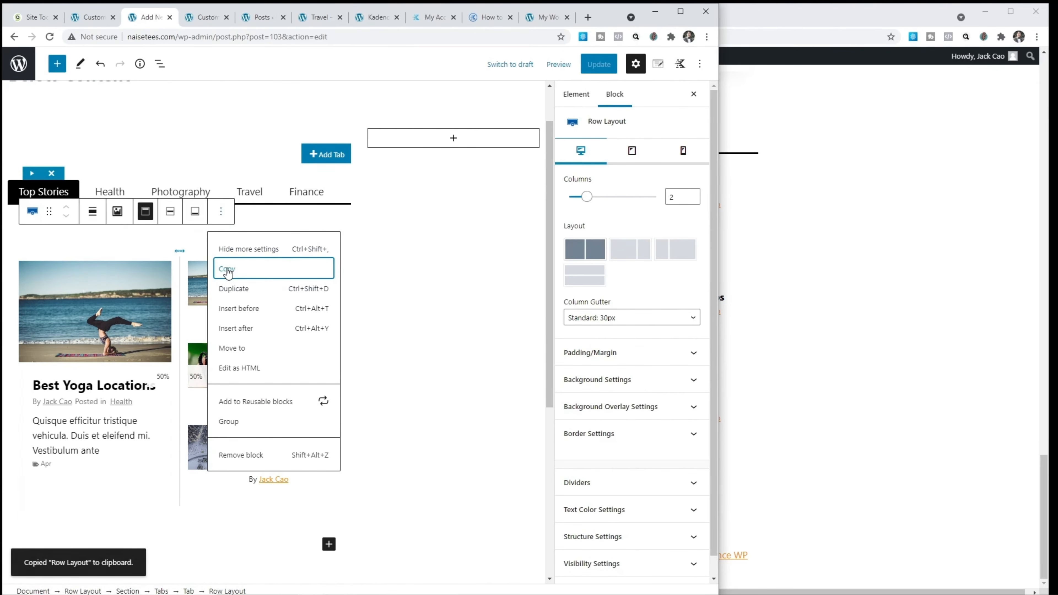
# - Paste the copied Row Layout block into the empty Health tab
pyautogui.click(101, 194)
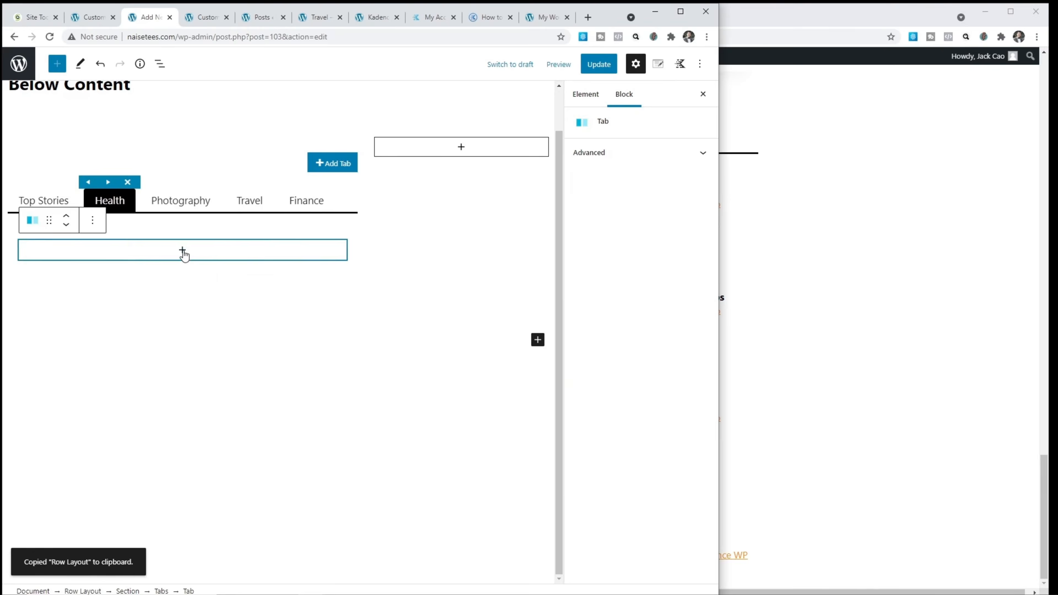
pyautogui.click(183, 249)
pyautogui.click(128, 346)
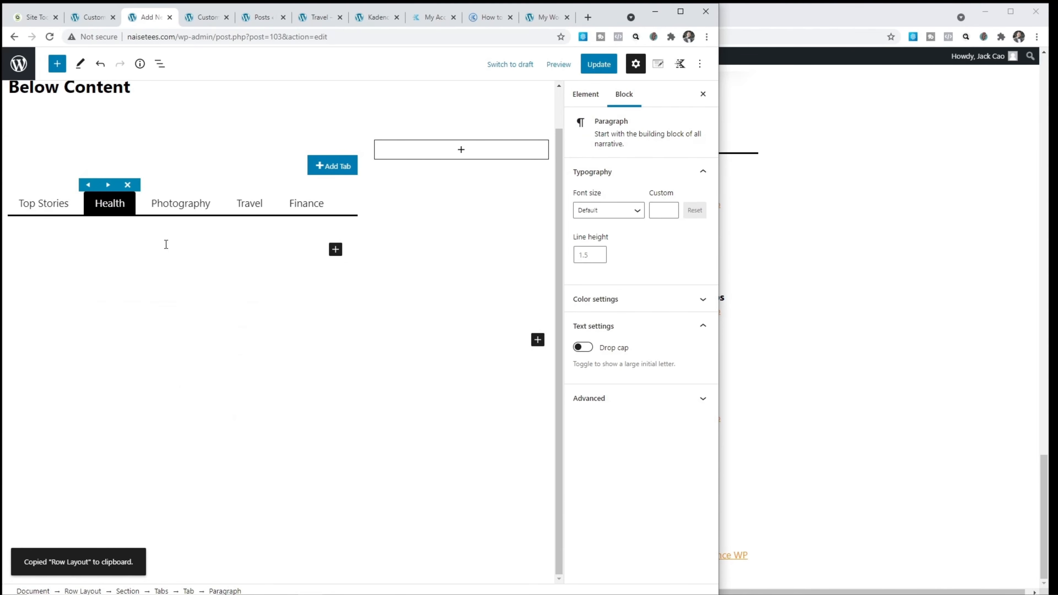
pyautogui.rightClick(145, 254)
pyautogui.click(179, 341)
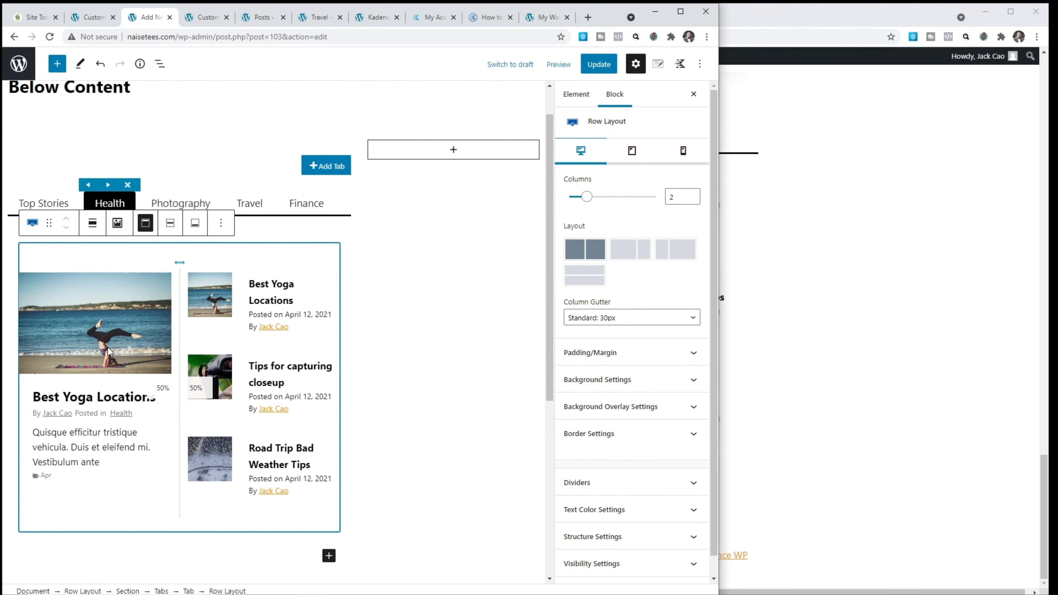
# - Filter both the left and right post grids in the Health tab by the Health category
pyautogui.click(157, 370)
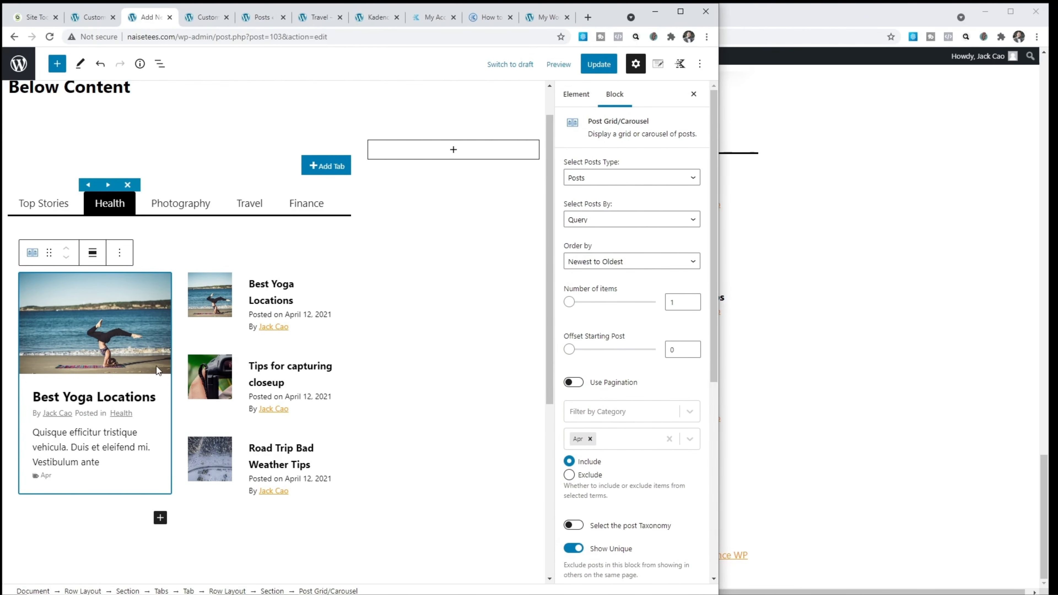
pyautogui.click(620, 414)
pyautogui.click(610, 456)
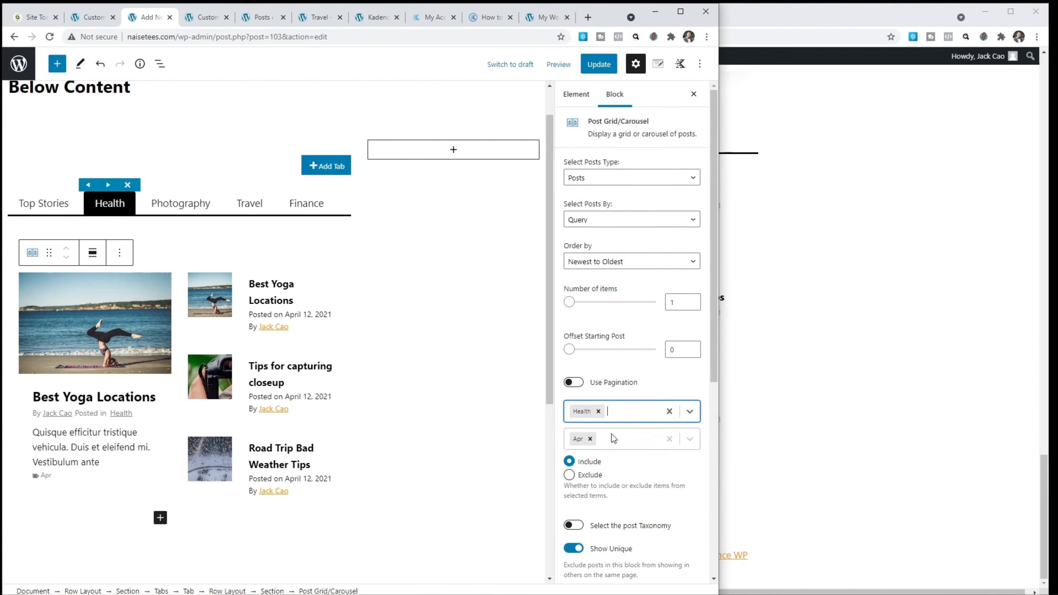
pyautogui.click(244, 273)
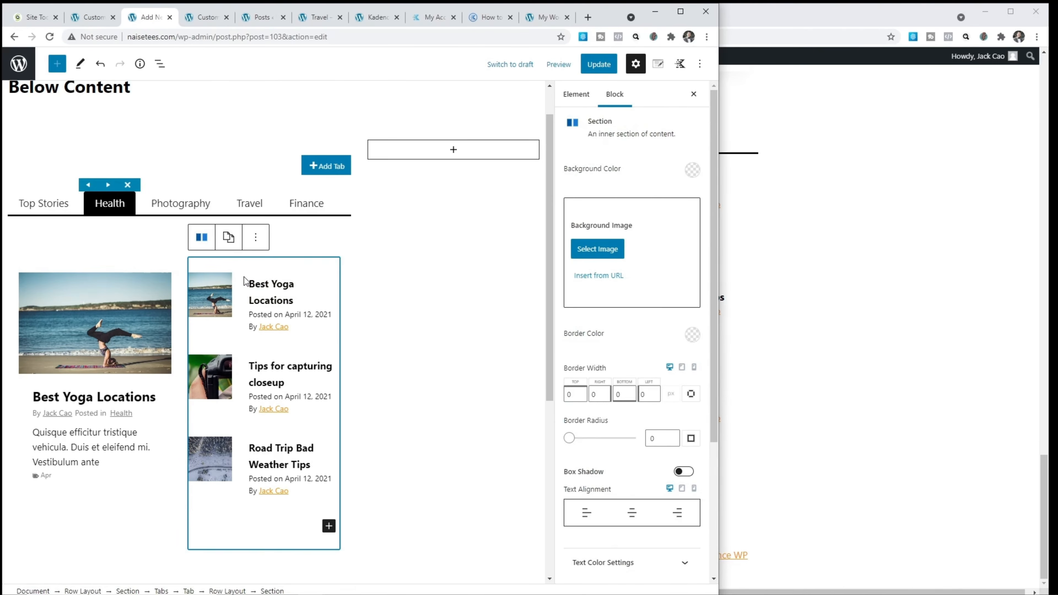
pyautogui.click(244, 273)
pyautogui.click(596, 412)
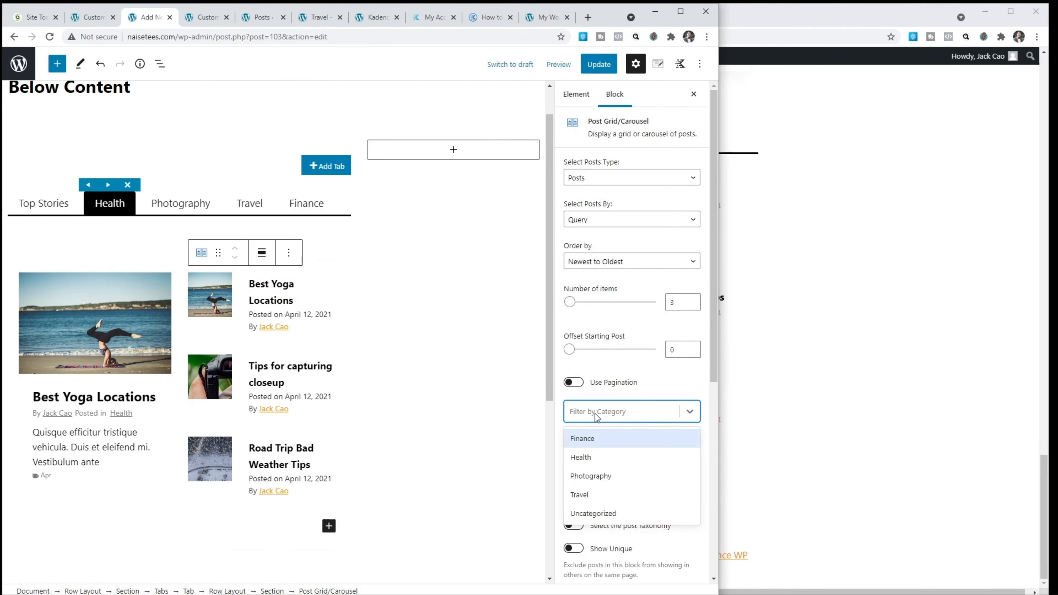
pyautogui.click(591, 457)
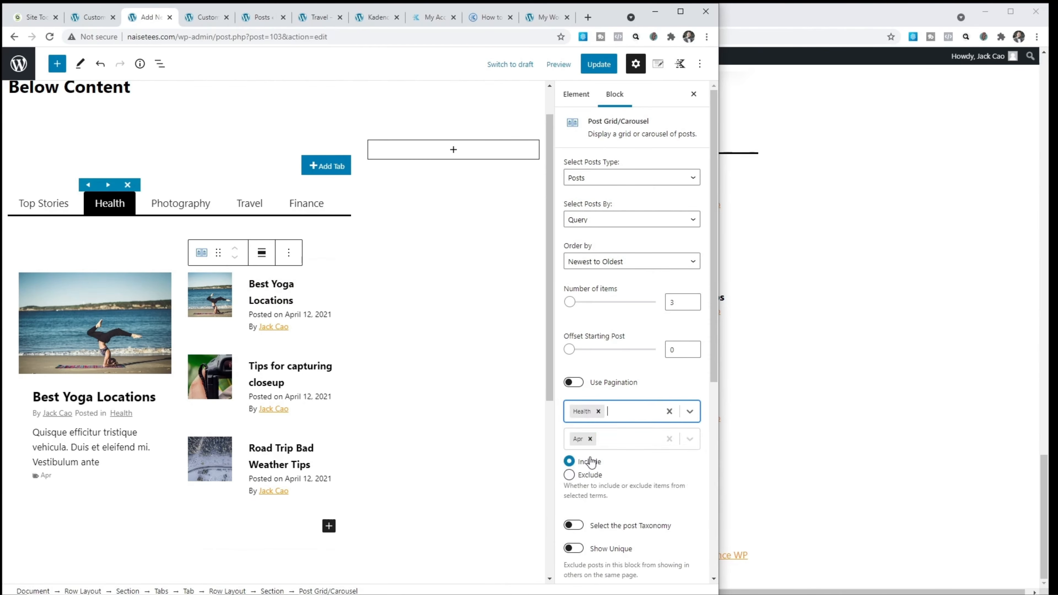
# - Remove the Apr tag filter from the Health tab's right post grid and paste the copied Row Layout into the Photography tab
pyautogui.click(590, 439)
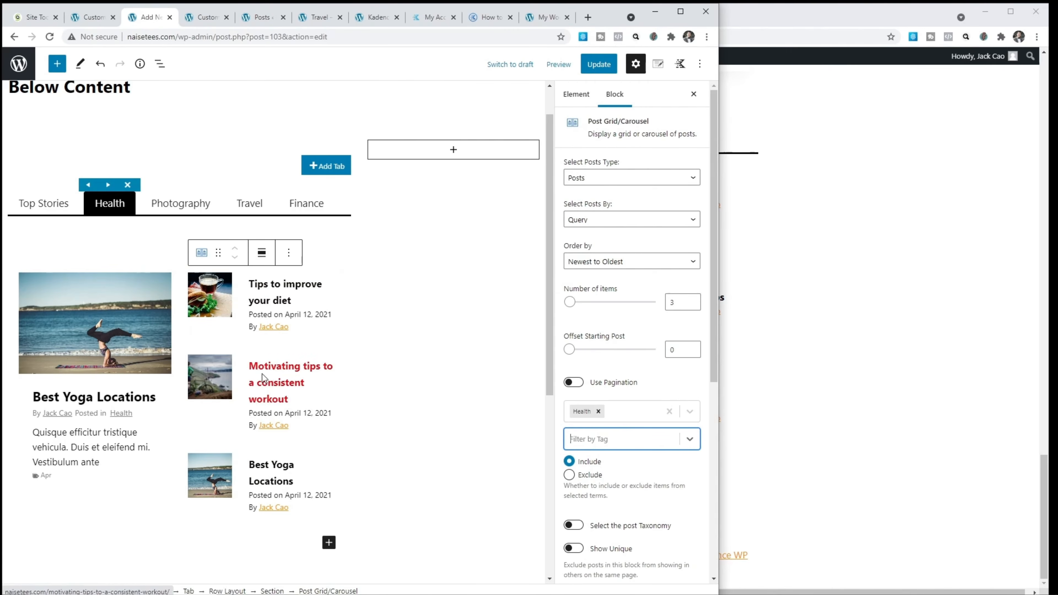
pyautogui.click(179, 203)
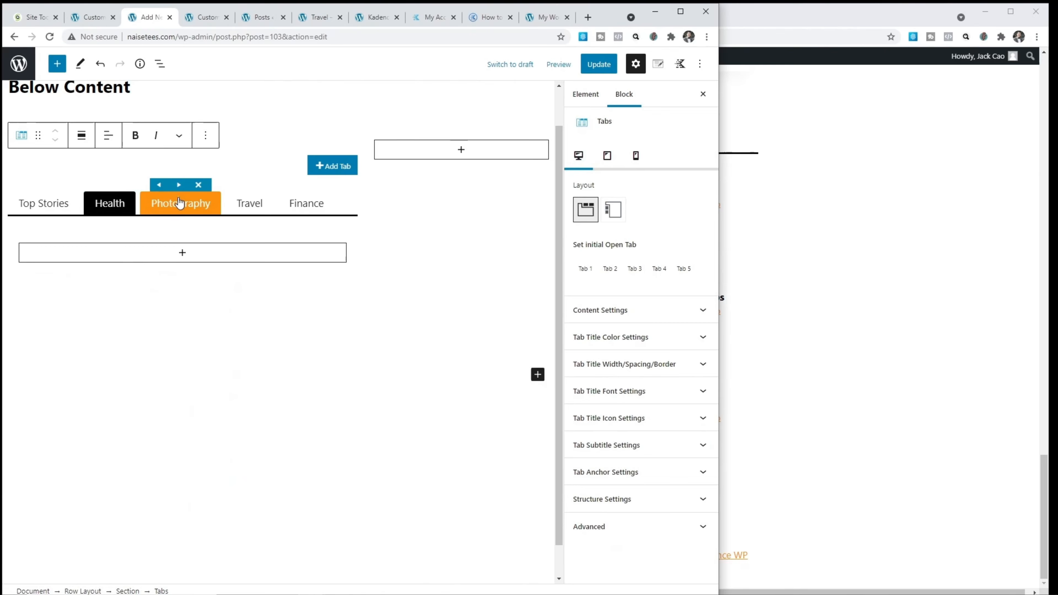
pyautogui.click(181, 251)
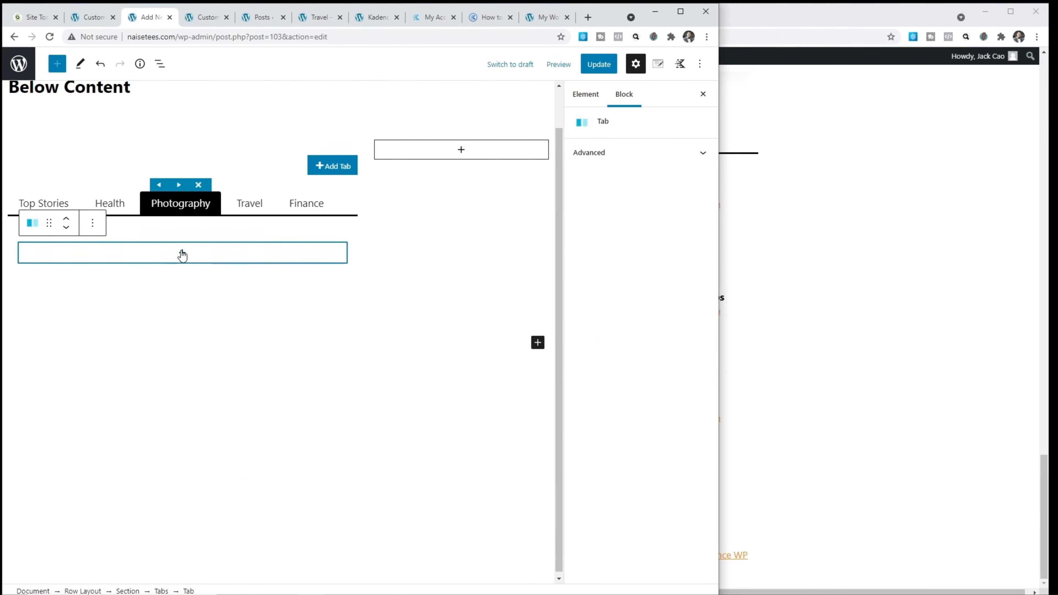
pyautogui.click(182, 252)
pyautogui.click(110, 343)
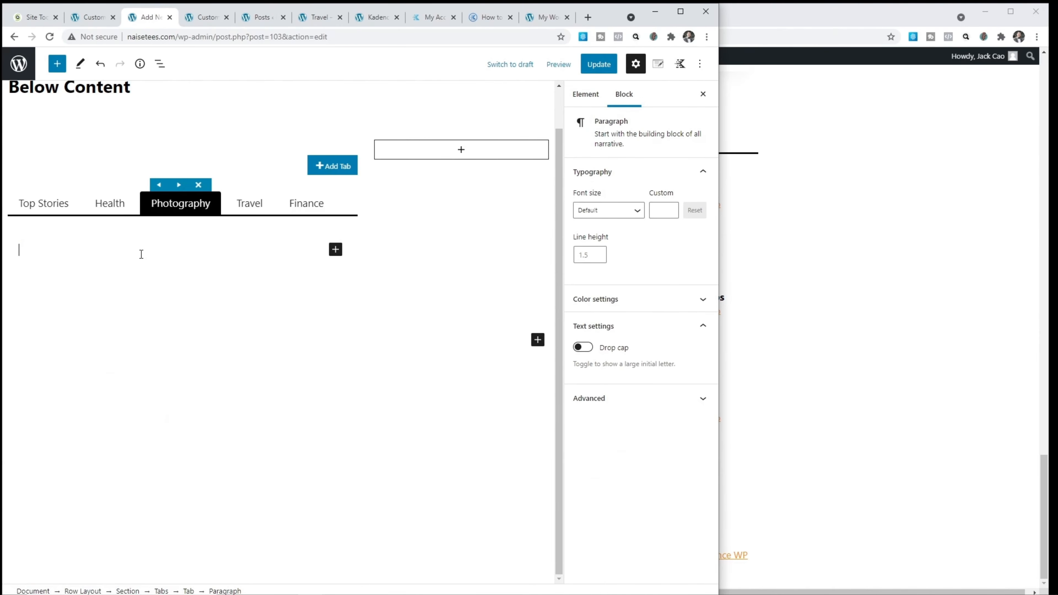
pyautogui.rightClick(141, 250)
pyautogui.click(175, 336)
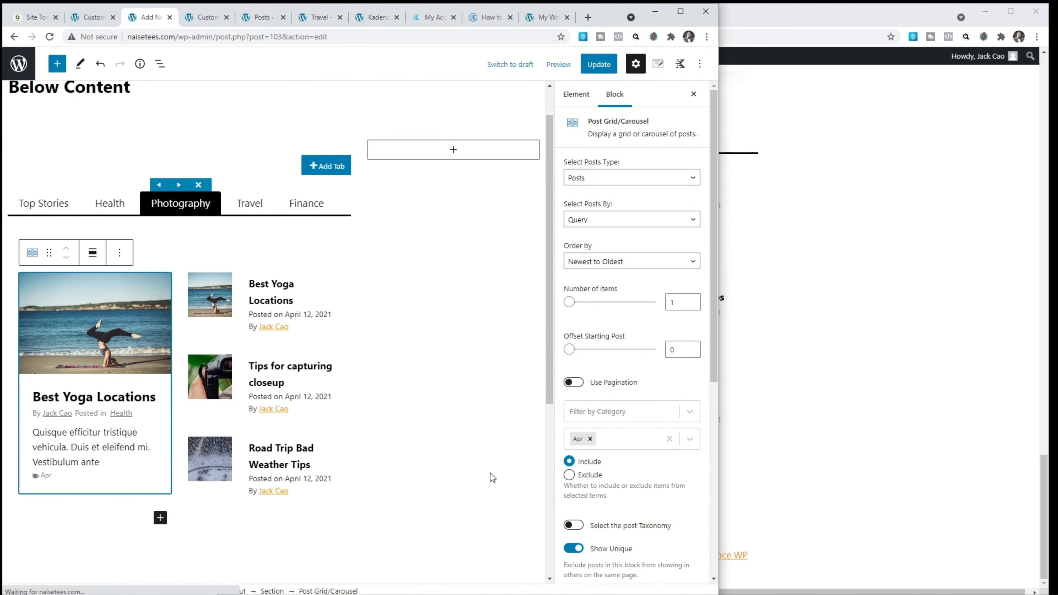
# - Replace the Apr tag filter with the Photography category on both post grids in the Photography tab
pyautogui.click(590, 438)
pyautogui.click(596, 412)
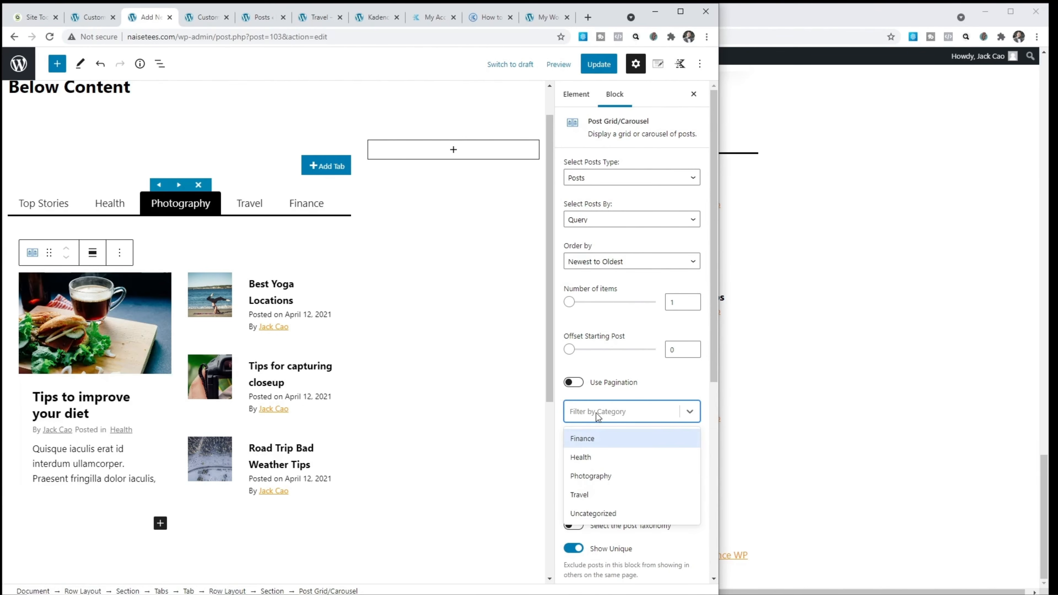
pyautogui.click(592, 475)
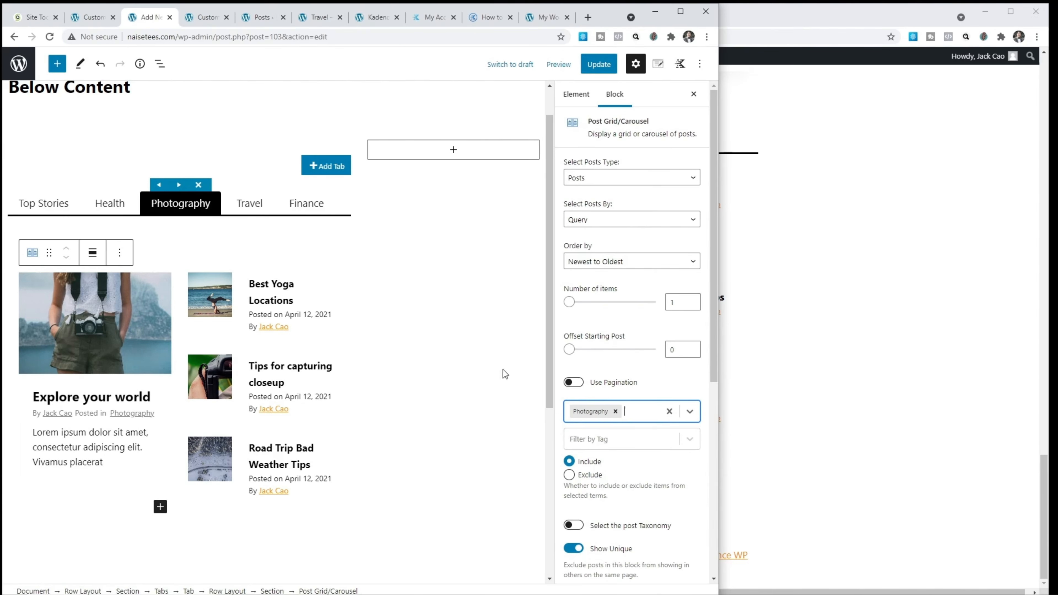
pyautogui.click(331, 338)
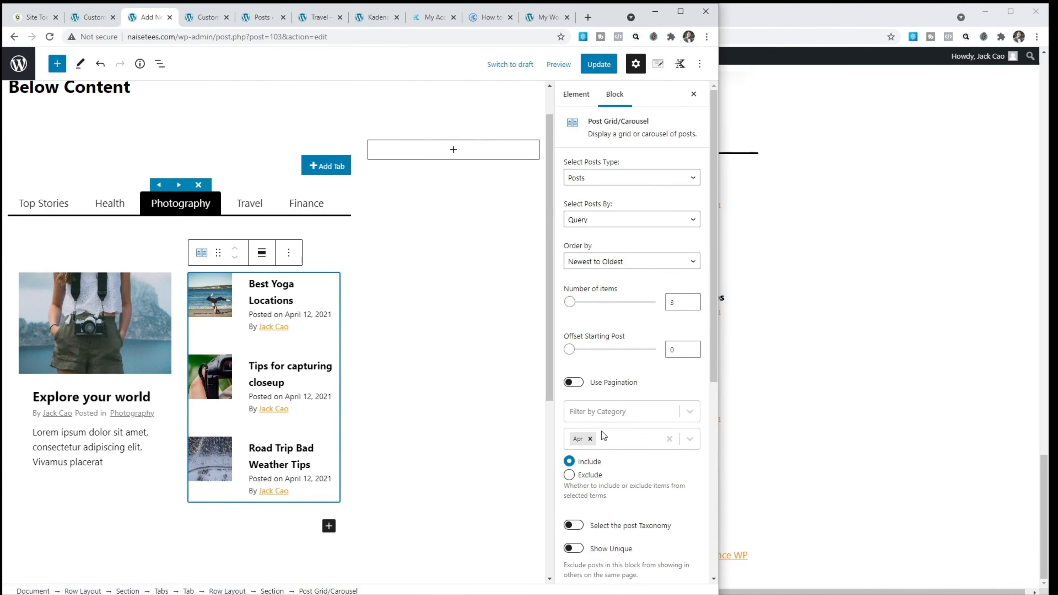
pyautogui.click(590, 439)
pyautogui.click(596, 411)
pyautogui.click(596, 477)
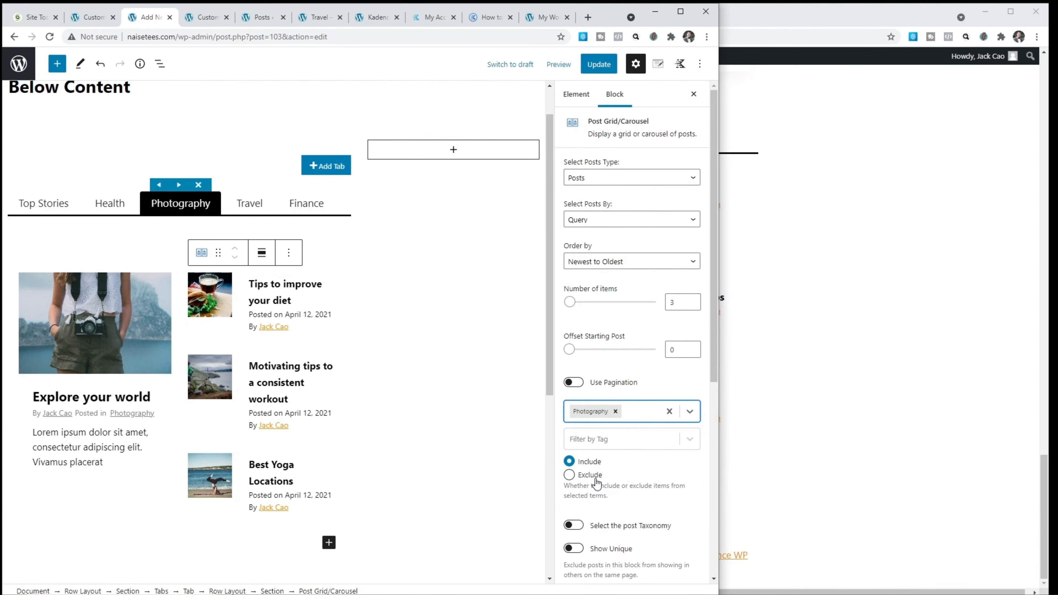
# - Paste the copied Row Layout block into the empty Travel tab
pyautogui.click(251, 207)
pyautogui.click(204, 257)
pyautogui.hotkey('ctrl', 'v')
# - Replace the Apr tag filter with the Travel category on both post grids in the Travel tab
pyautogui.click(95, 325)
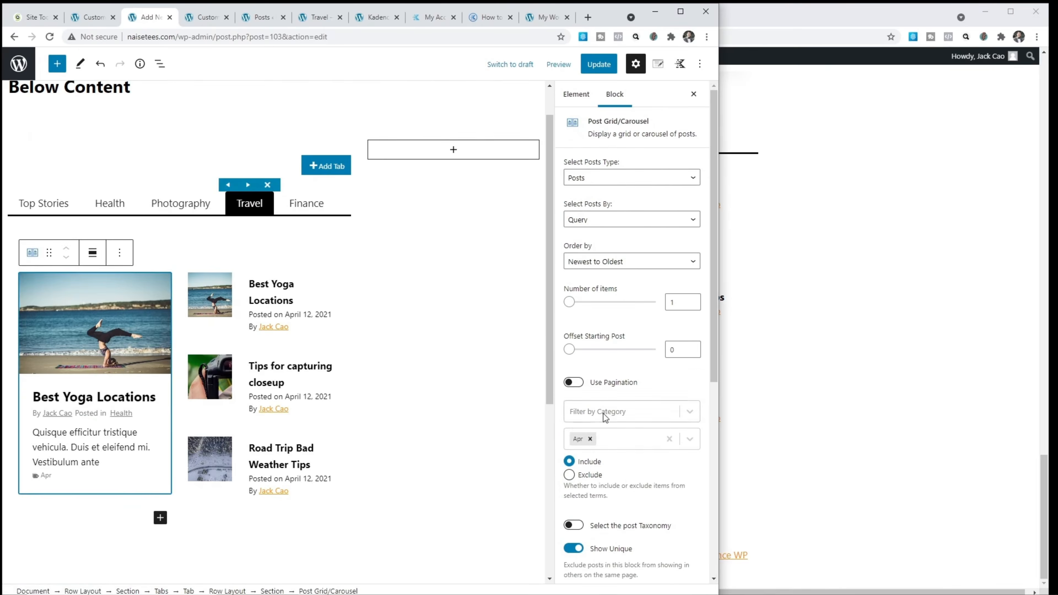
pyautogui.click(599, 413)
pyautogui.click(581, 494)
pyautogui.click(308, 302)
pyautogui.click(592, 410)
pyautogui.click(580, 494)
# - Paste the copied Row Layout block into the empty Finance tab
pyautogui.click(307, 204)
pyautogui.click(142, 253)
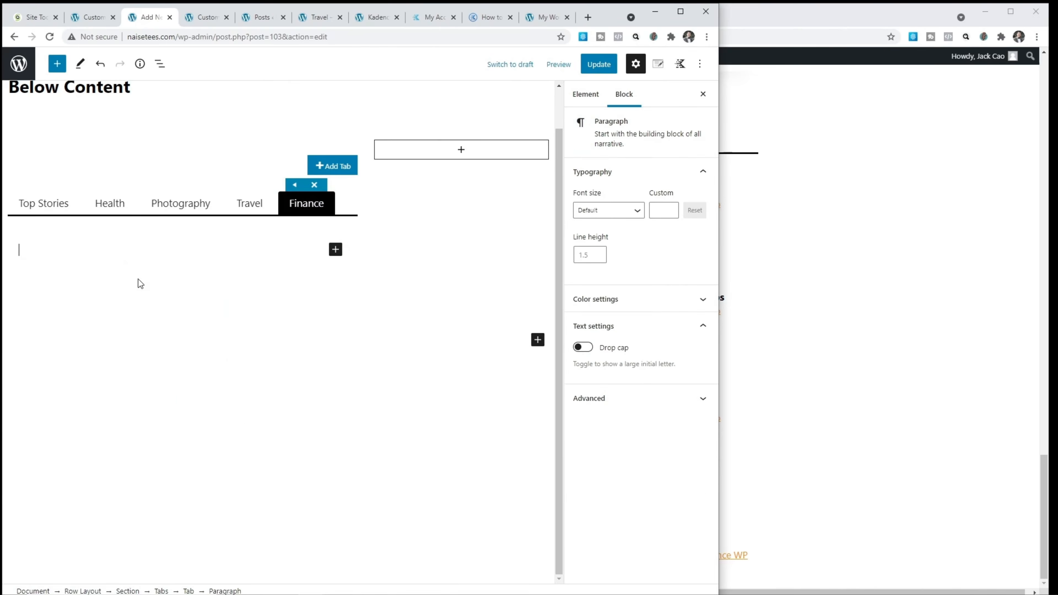
pyautogui.hotkey('ctrl', 'v')
# - Replace the Apr tag filter with the Finance category on both post grids in the Finance tab
pyautogui.click(95, 324)
pyautogui.click(593, 439)
pyautogui.click(599, 411)
pyautogui.click(583, 438)
pyautogui.click(308, 301)
pyautogui.click(600, 411)
pyautogui.click(600, 438)
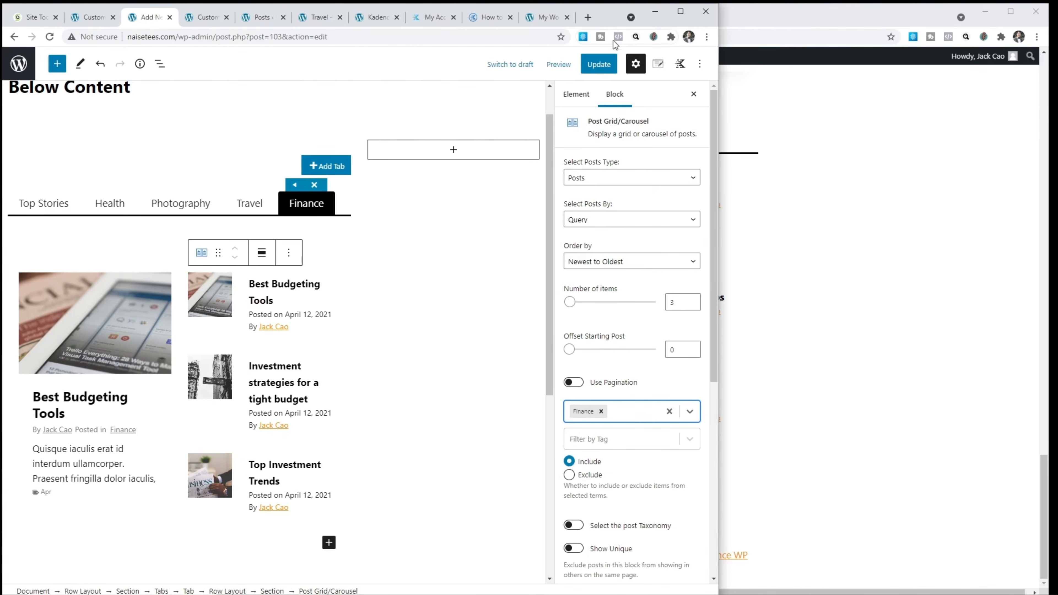
# - Update the element, reload the live front page, and check the Top Stories, Health and Photography tabs there
pyautogui.click(598, 64)
pyautogui.click(811, 131)
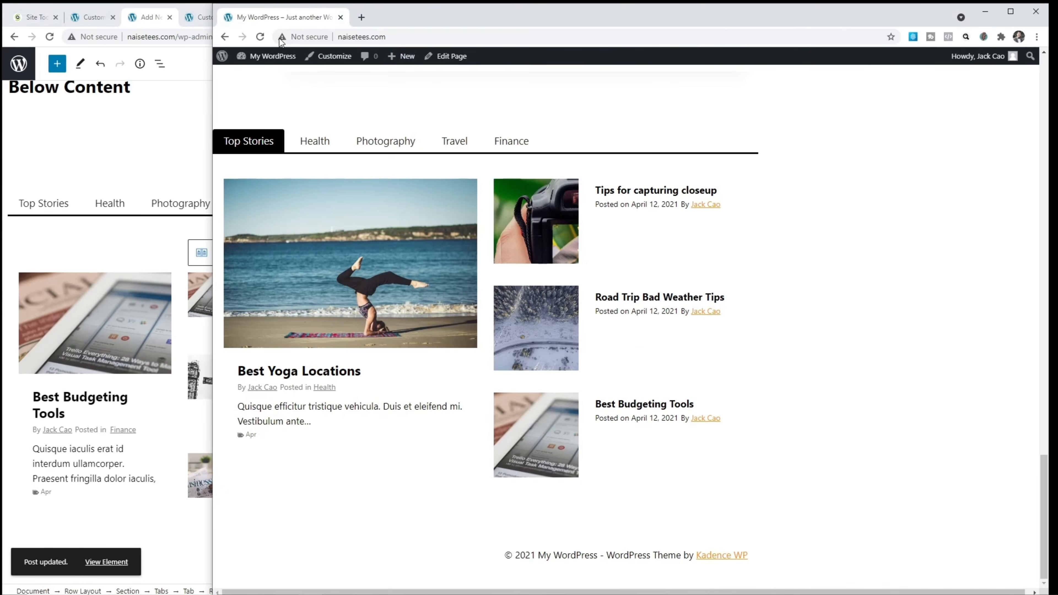
pyautogui.click(260, 36)
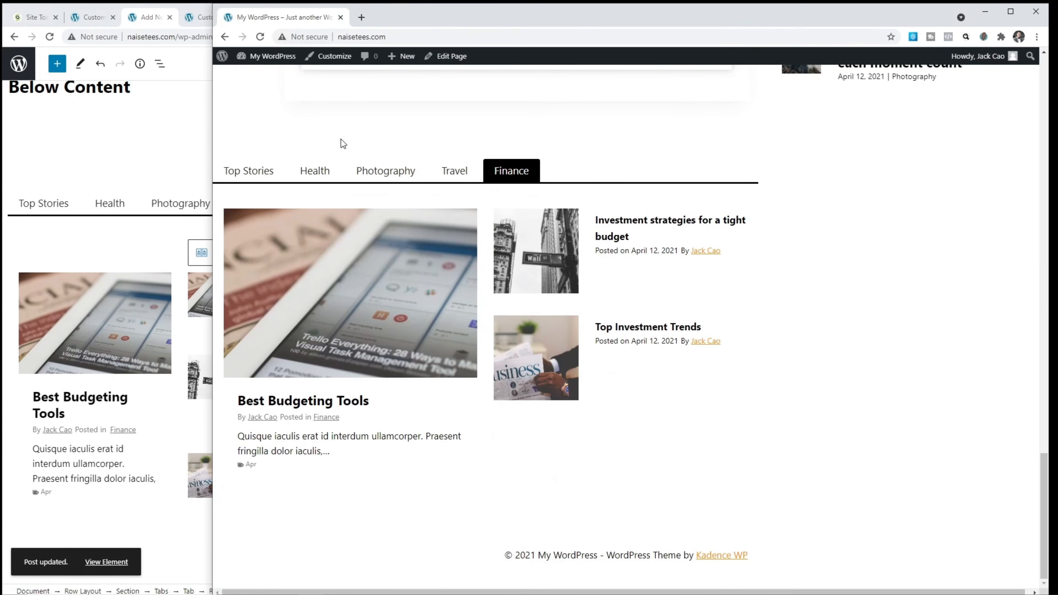
pyautogui.click(249, 171)
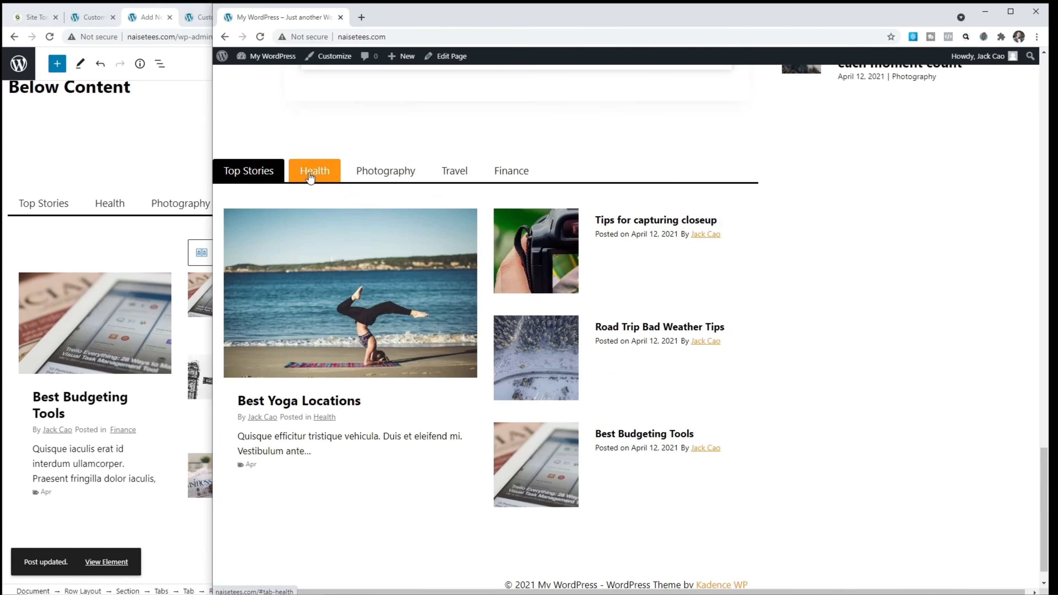
pyautogui.click(314, 177)
pyautogui.click(385, 247)
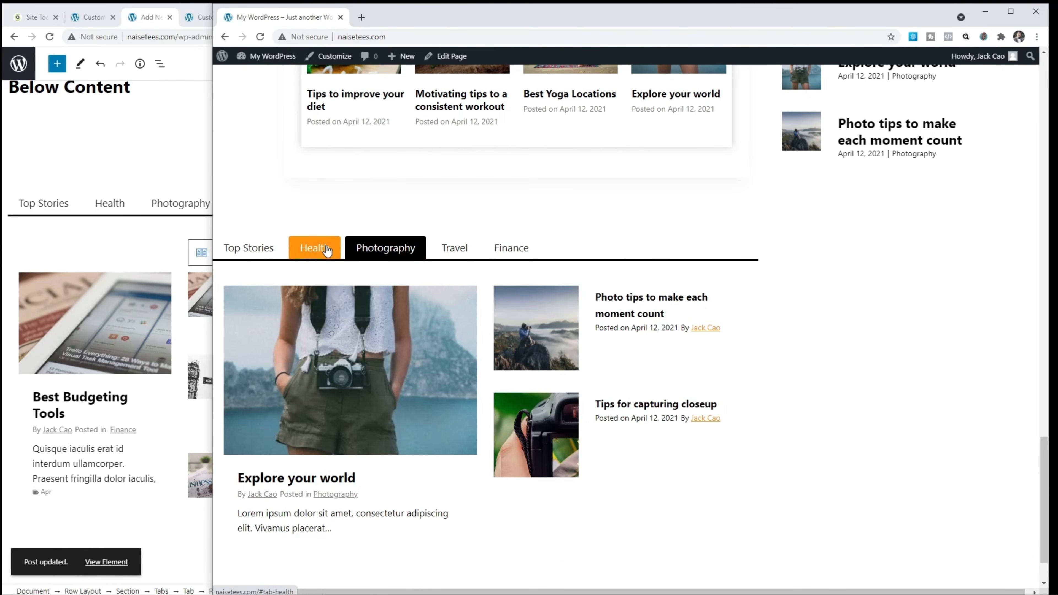
pyautogui.click(315, 248)
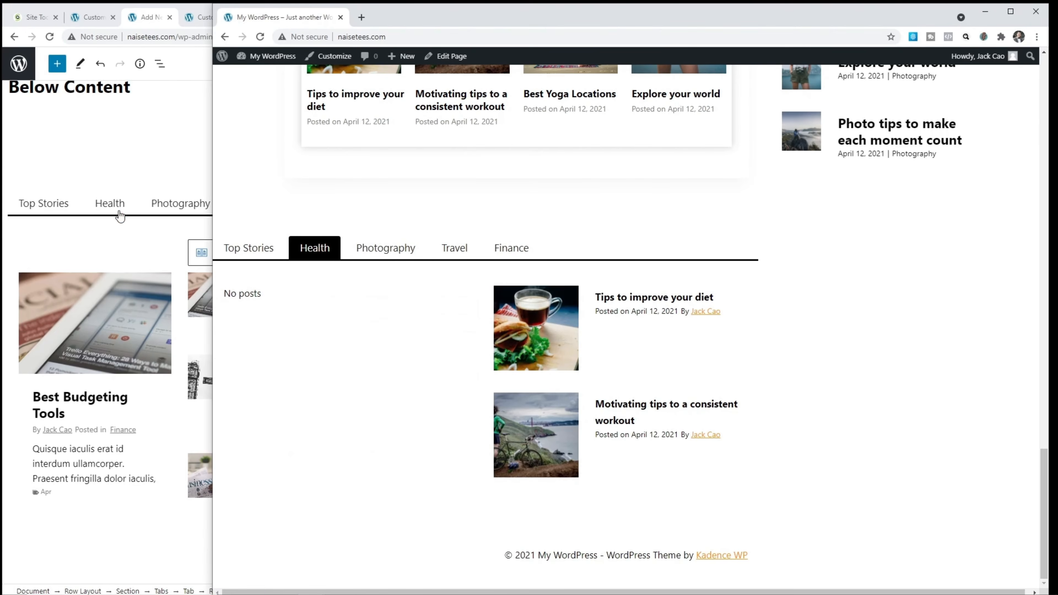
# - Clear the Apr tag and Health category filters from the left post grid in the Health tab
pyautogui.click(120, 216)
pyautogui.click(163, 321)
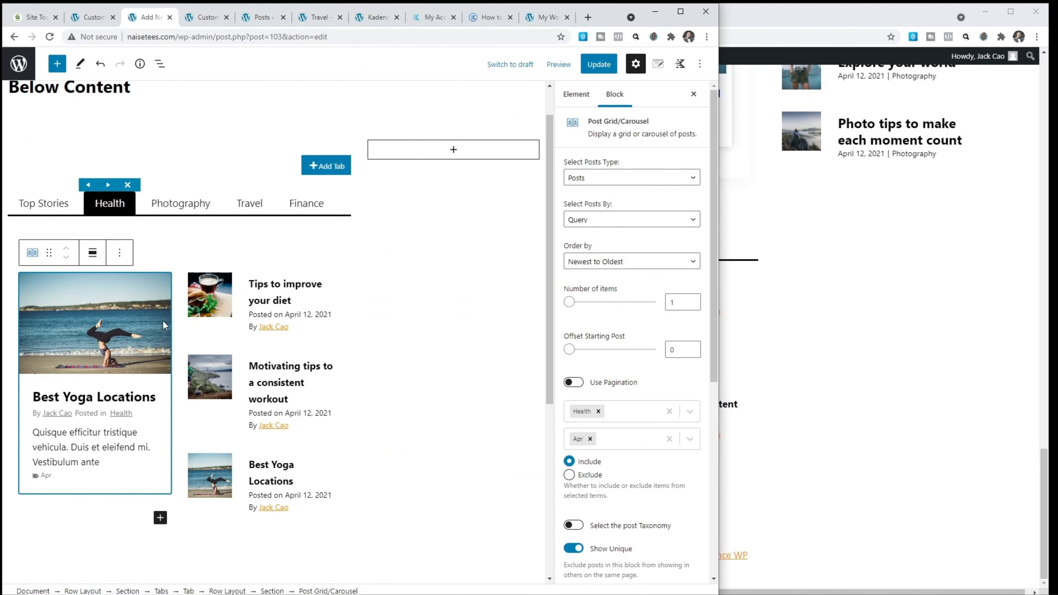
pyautogui.click(590, 438)
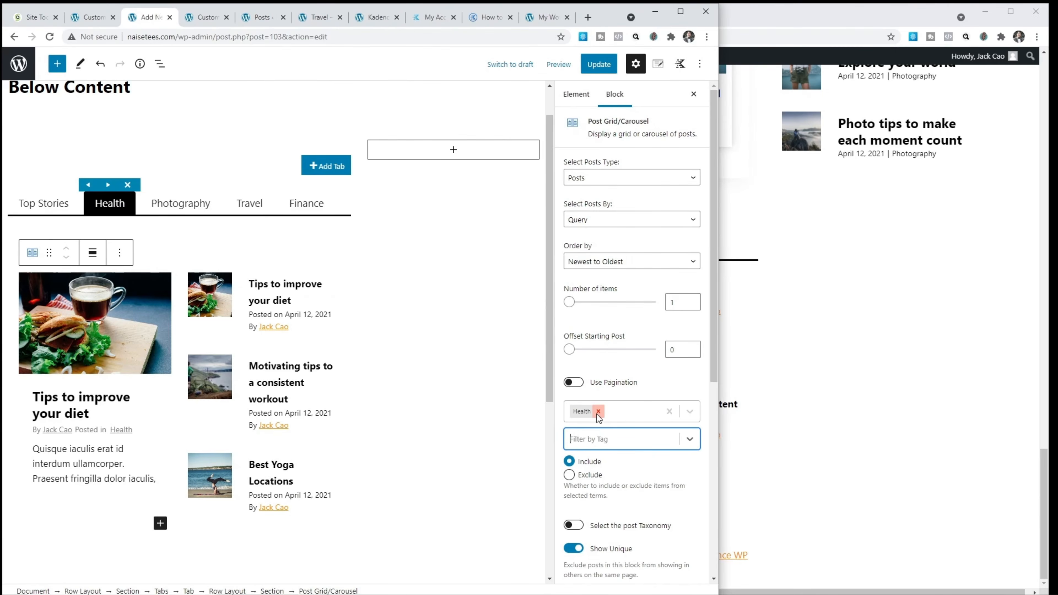
pyautogui.click(598, 411)
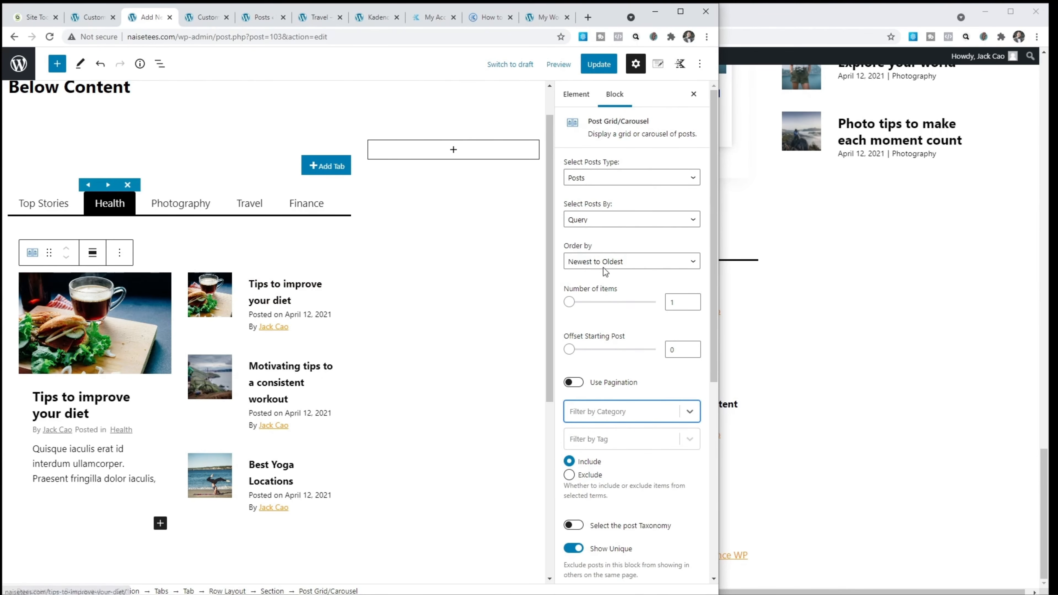
# - Set the Health tab's left grid to select posts individually and choose the post "Motivating tips to a consistent workout"
pyautogui.click(614, 225)
pyautogui.click(607, 242)
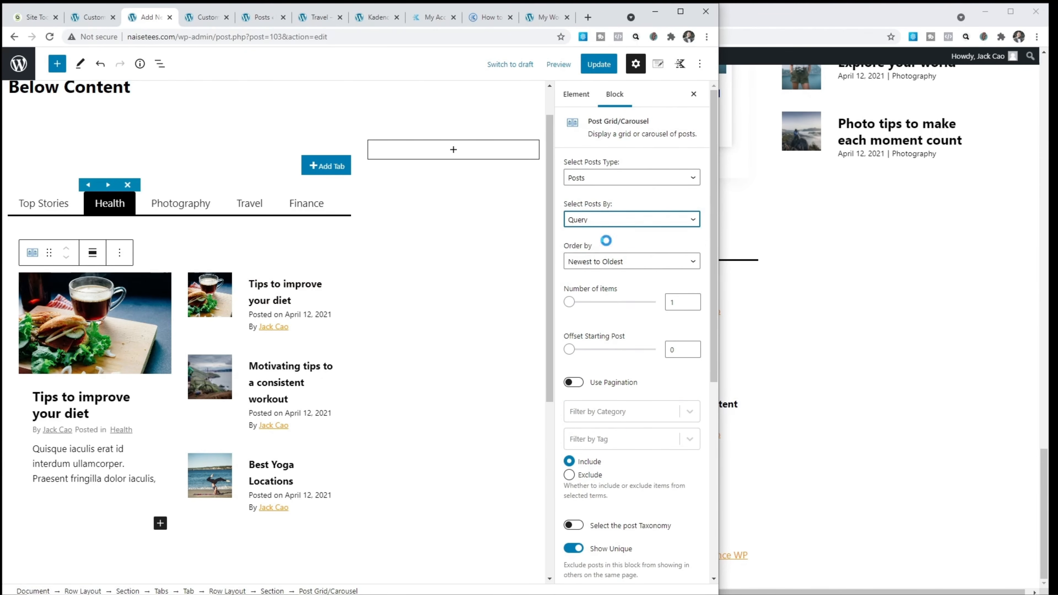
pyautogui.click(607, 249)
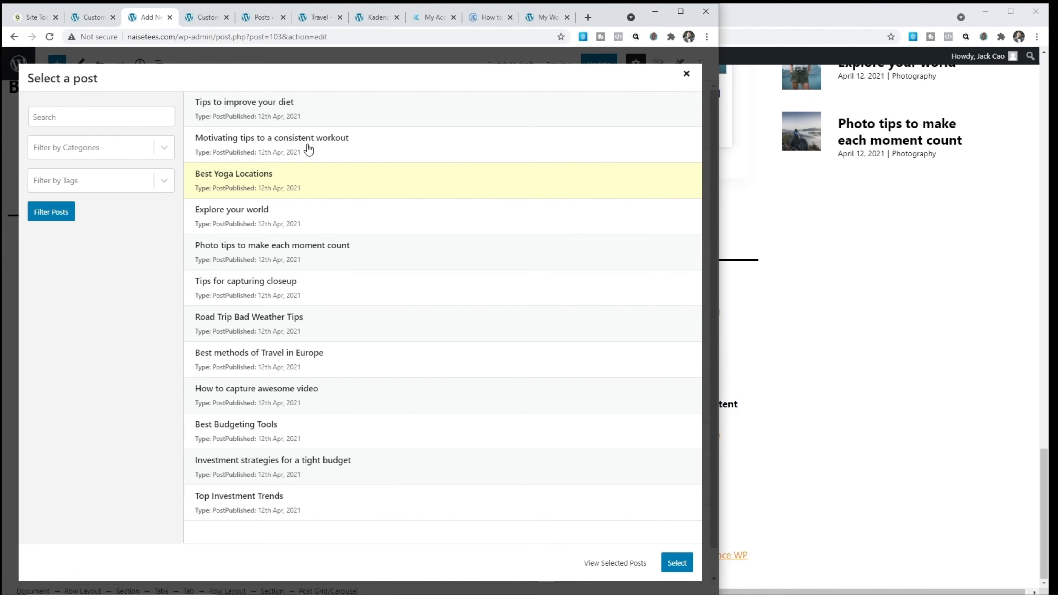
pyautogui.click(297, 149)
pyautogui.click(300, 180)
pyautogui.click(675, 563)
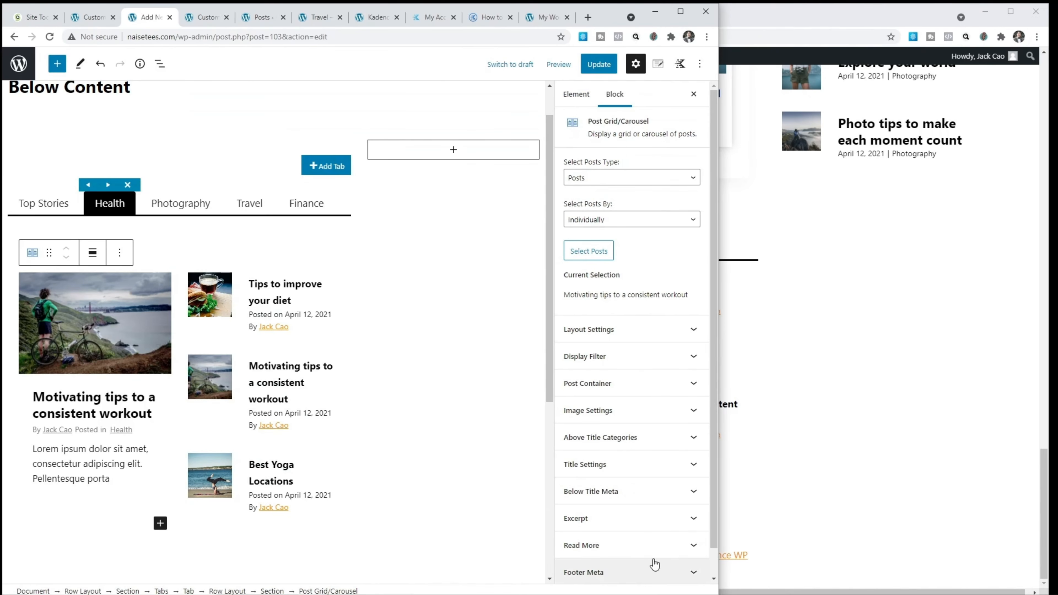
# - Update the element and reload the live front page to check the Health tab's posts
pyautogui.click(604, 67)
pyautogui.click(855, 229)
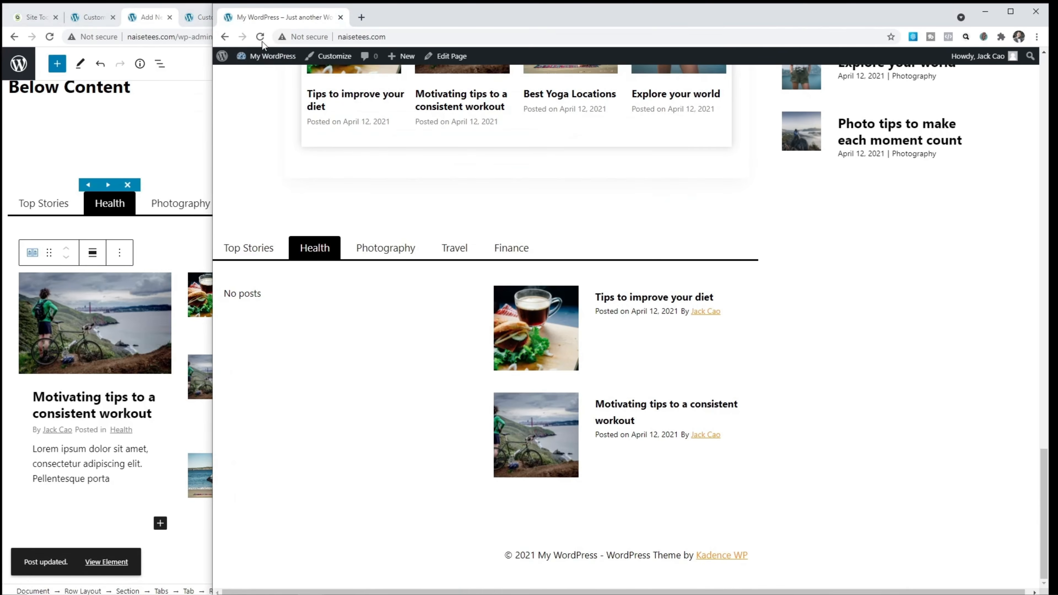
pyautogui.click(260, 37)
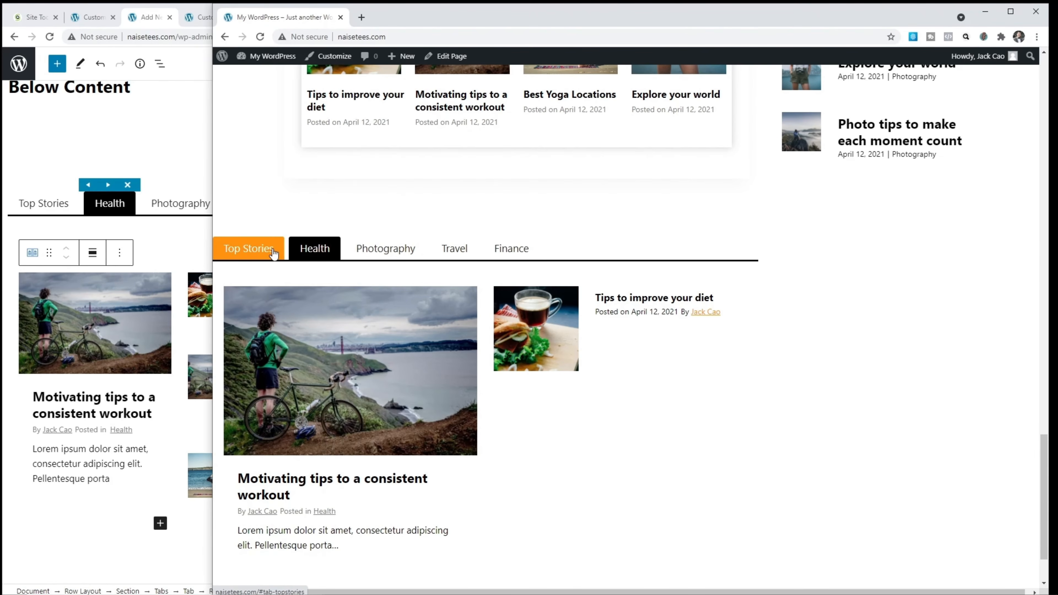
# - Go through the tabs in the editor and check the Show Unique setting of their right post grids
pyautogui.click(235, 428)
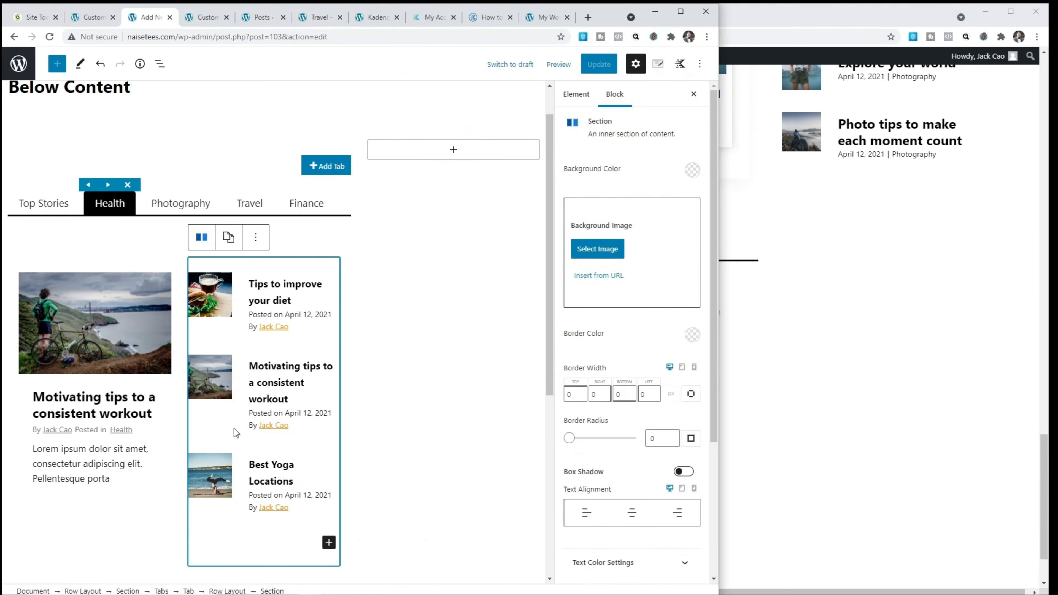
pyautogui.click(234, 429)
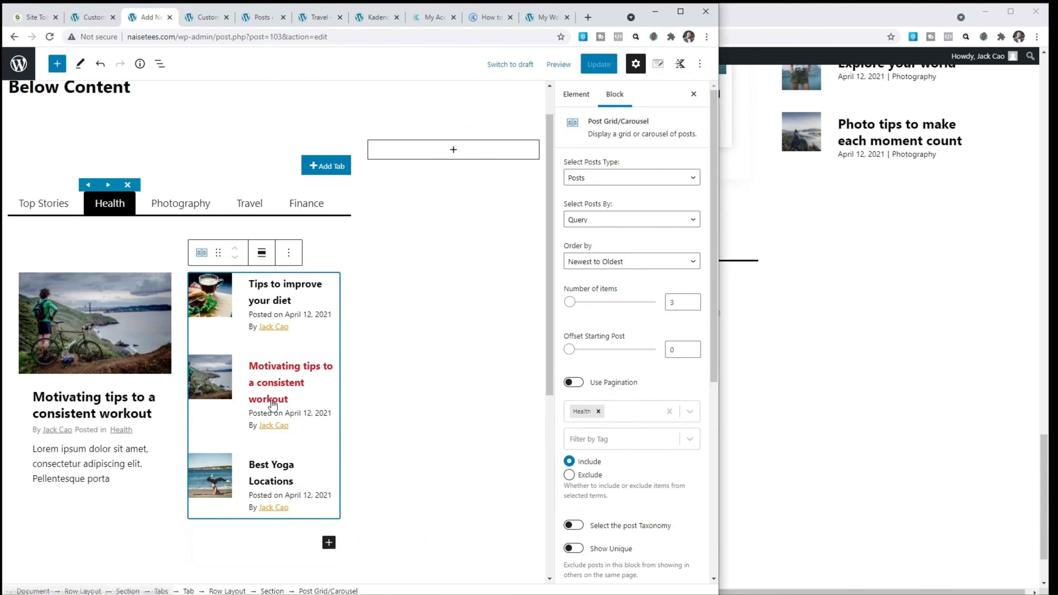
pyautogui.click(23, 213)
pyautogui.click(189, 208)
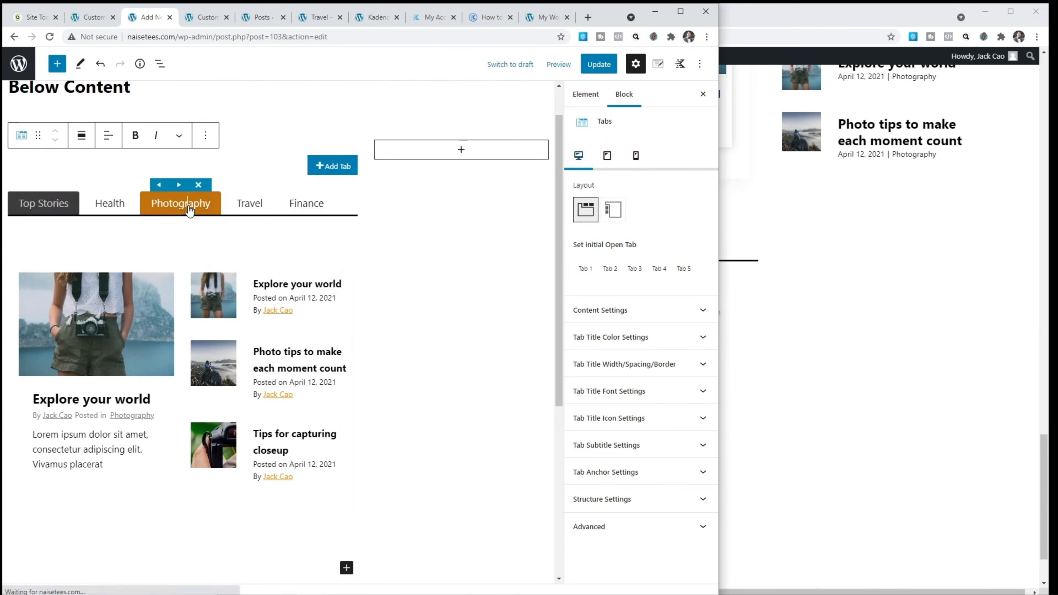
pyautogui.click(324, 405)
pyautogui.click(107, 205)
pyautogui.click(319, 410)
pyautogui.click(253, 207)
pyautogui.click(317, 416)
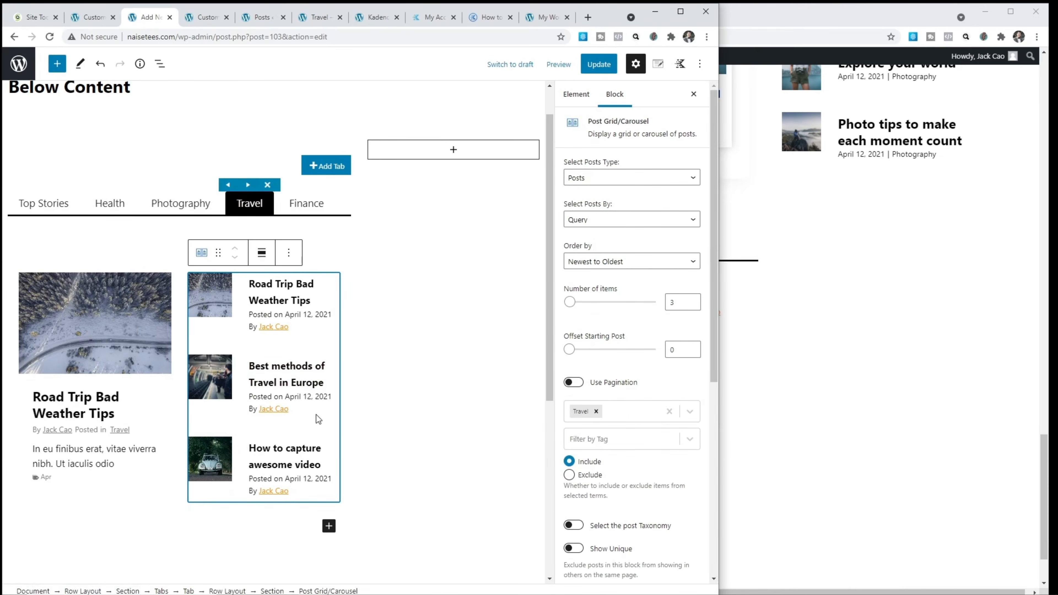
pyautogui.click(306, 204)
pyautogui.click(324, 438)
# - Turn off Show Unique for the left post grids in the Finance, Travel and Photography tabs
pyautogui.click(131, 298)
pyautogui.click(573, 548)
pyautogui.click(250, 204)
pyautogui.click(138, 325)
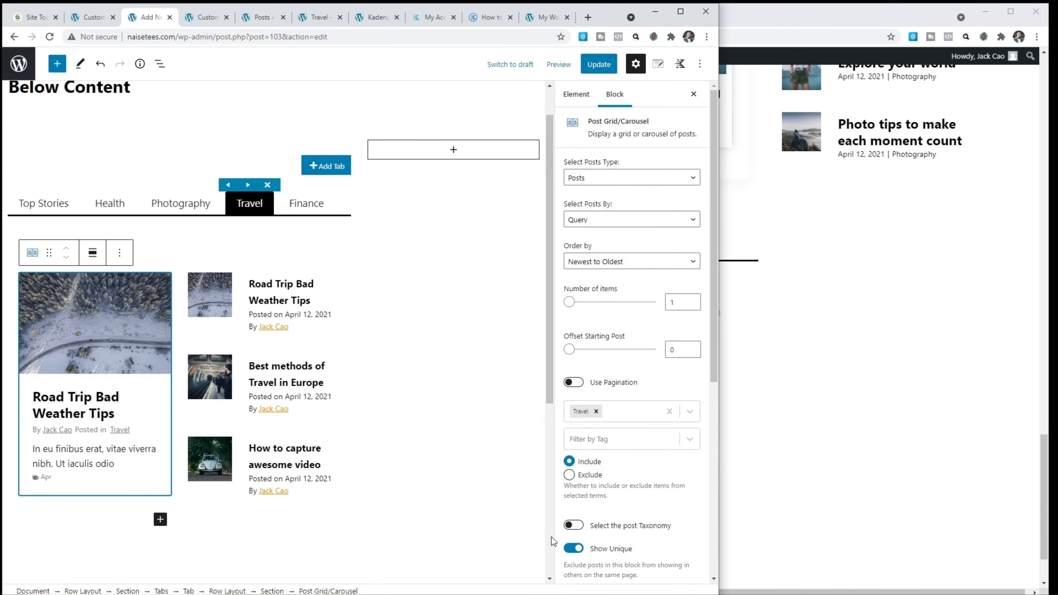
pyautogui.click(181, 204)
pyautogui.click(122, 336)
pyautogui.click(573, 548)
# - Check the Health tab's left post grid and turn off Show Unique for the left grid in the Top Stories tab
pyautogui.click(110, 204)
pyautogui.click(112, 329)
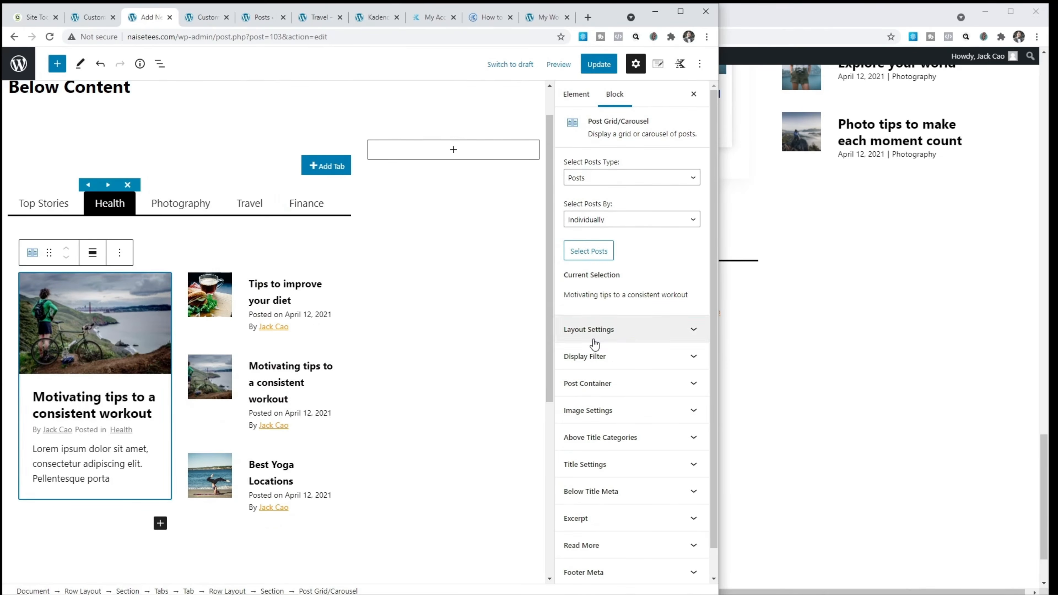
pyautogui.click(44, 204)
pyautogui.click(96, 325)
# - Update the element, reload the live front page, and examine the posts in the Top Stories tab
pyautogui.click(598, 64)
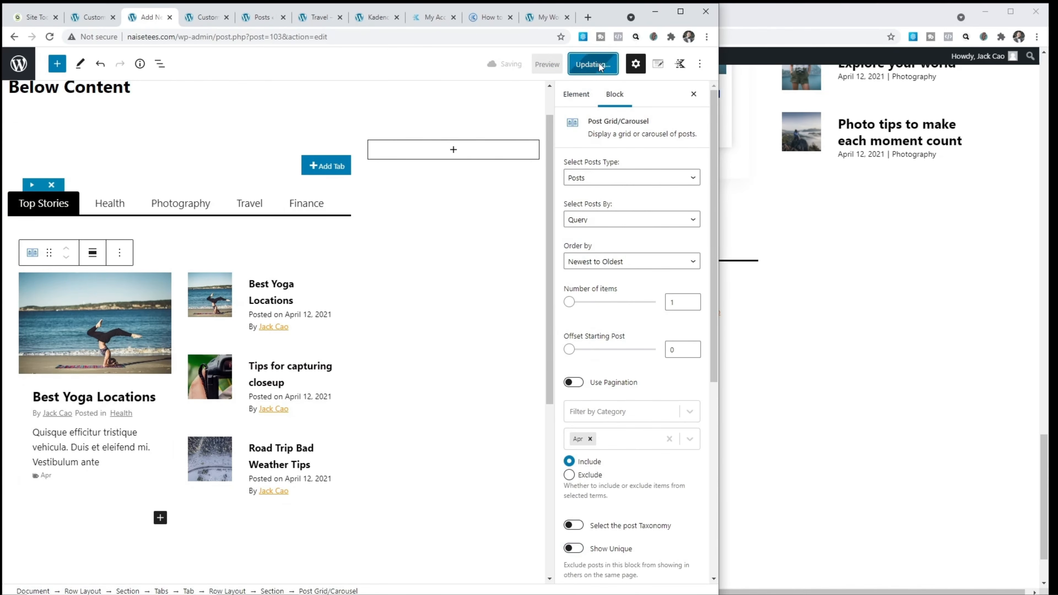
pyautogui.click(944, 248)
pyautogui.press('F5')
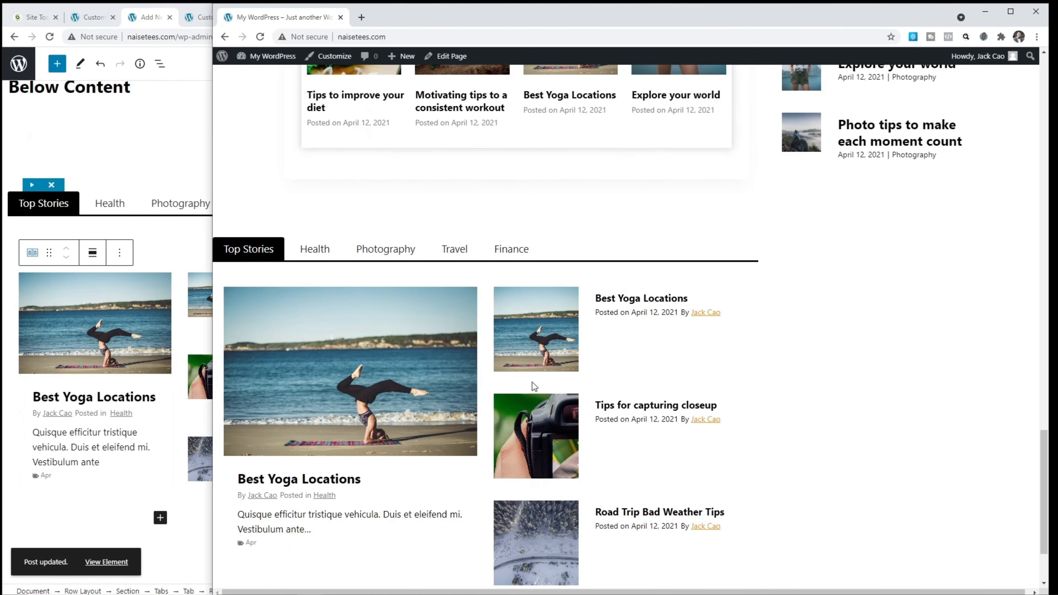
pyautogui.scroll(-1, 404, 454)
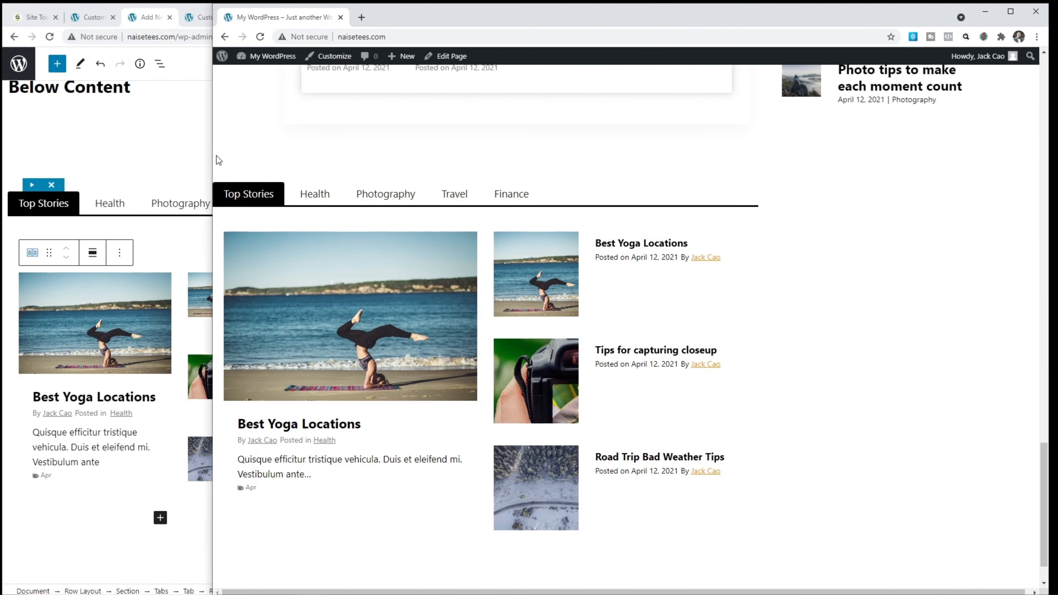
# - Narrow the live front page to mobile width and examine how the category tabs appear below the content
pyautogui.moveTo(212, 154); pyautogui.dragTo(725, 181)
pyautogui.scroll(-15, 841, 252)
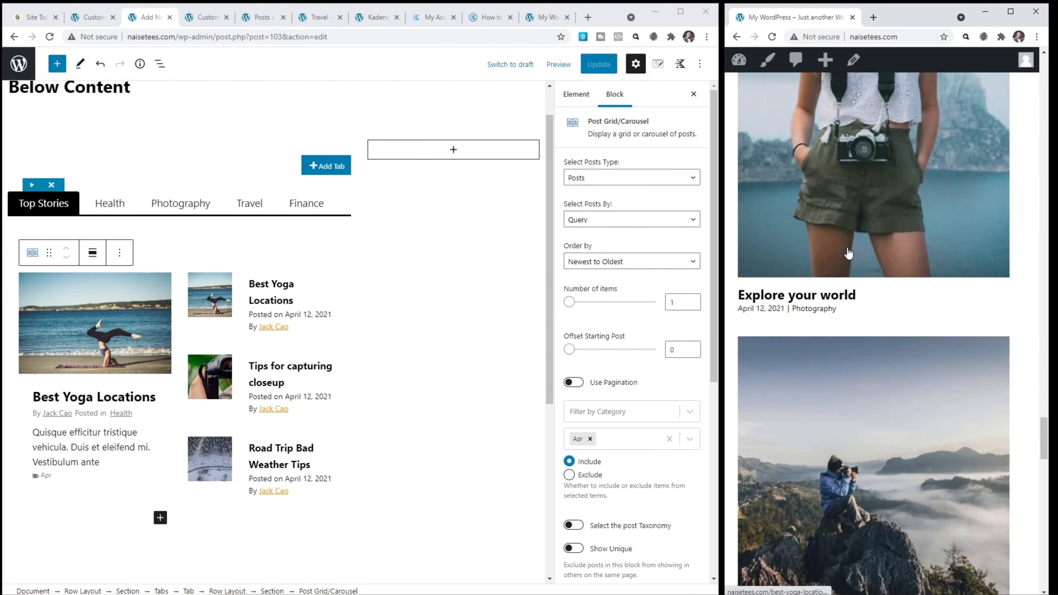
pyautogui.click(782, 226)
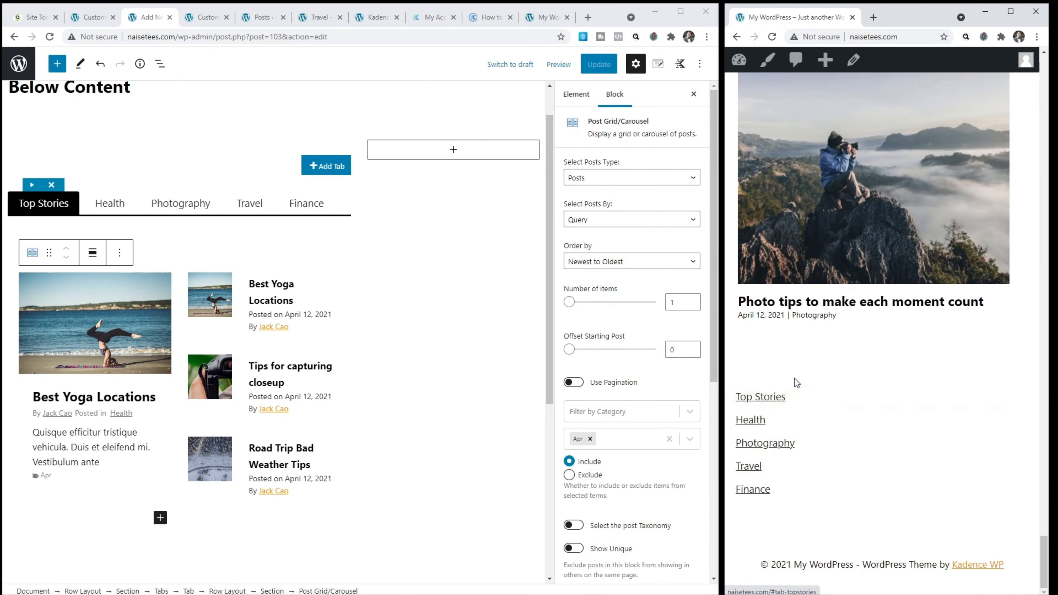
# - Set Tab 1 as the initial open tab of the Tabs block in its desktop layout settings and update the element
pyautogui.click(150, 231)
pyautogui.click(636, 158)
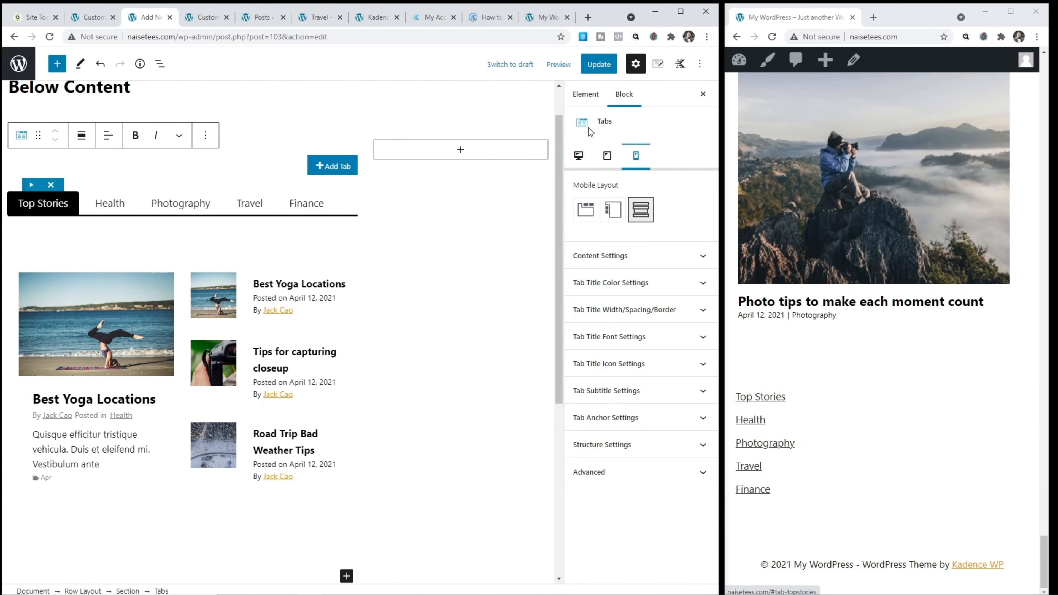
pyautogui.click(579, 157)
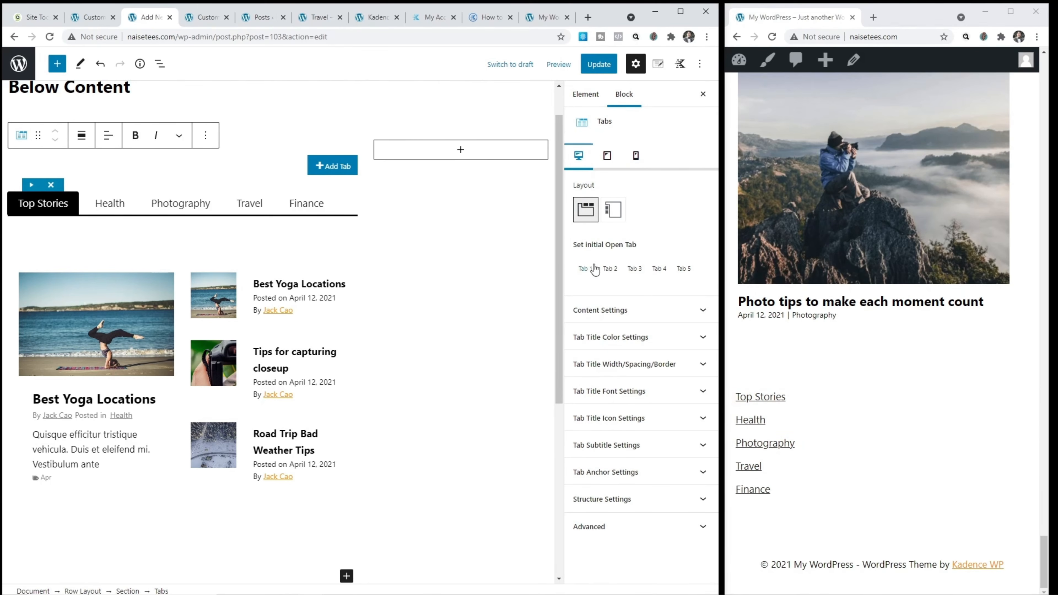
pyautogui.click(584, 270)
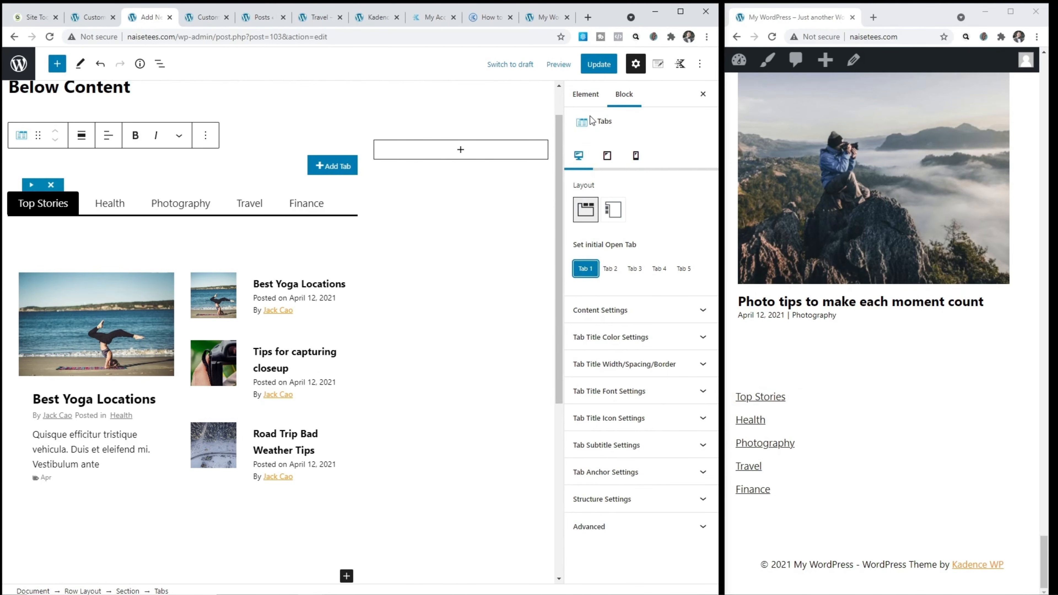
pyautogui.click(598, 65)
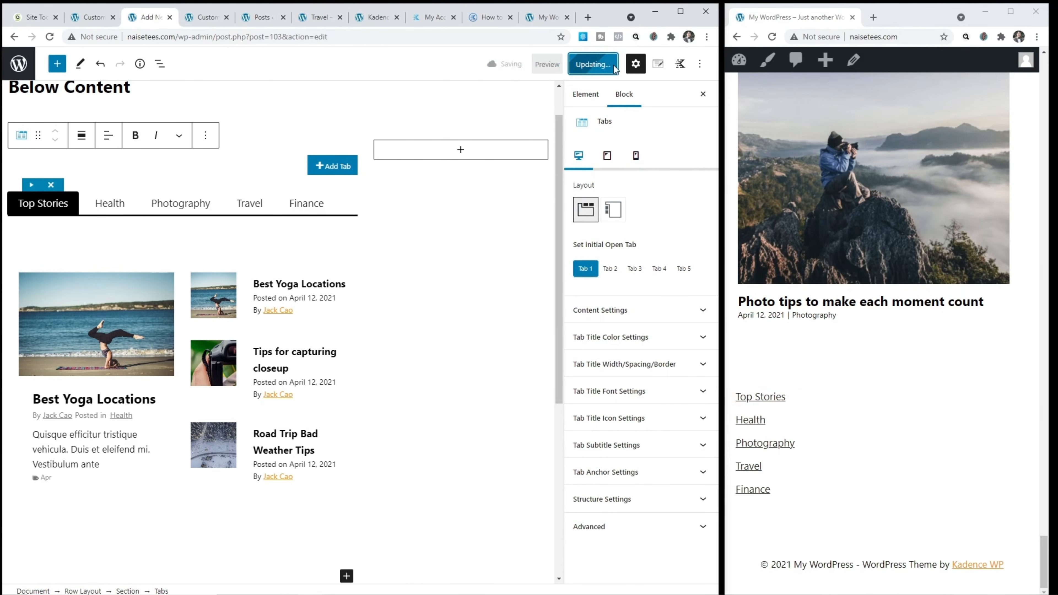
# - Reload the mobile-width front page, expand the Health, Photography, Travel and Finance accordion sections, and examine their posts
pyautogui.click(771, 37)
pyautogui.scroll(-4, 833, 177)
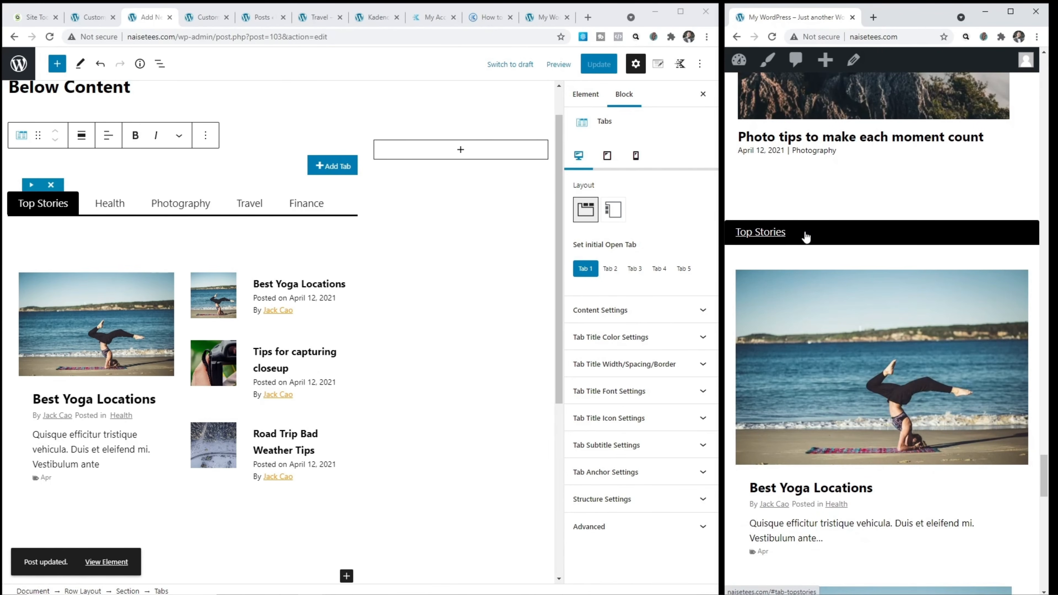
pyautogui.scroll(-15, 831, 247)
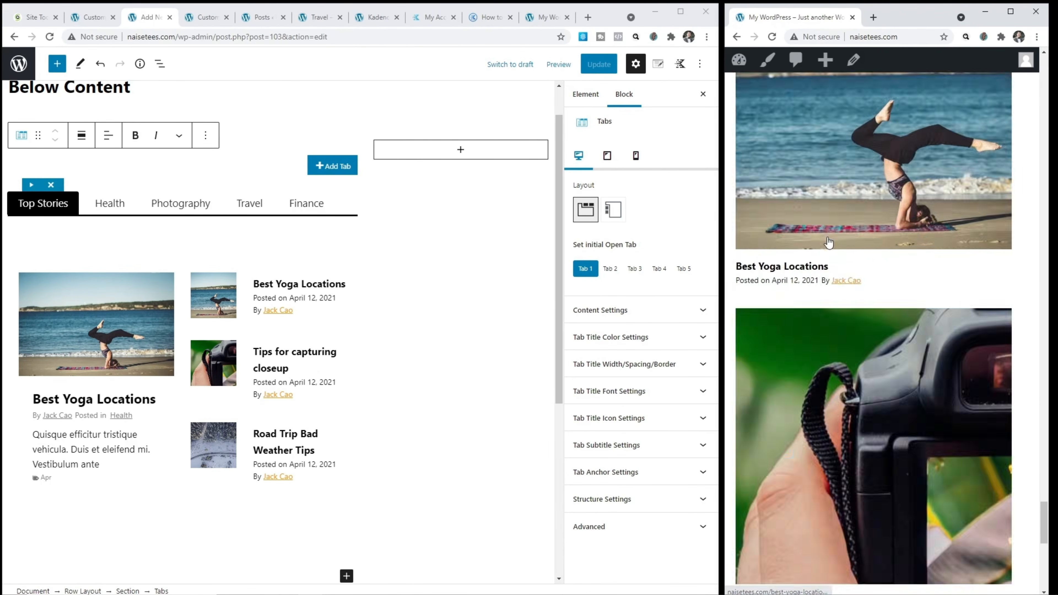
pyautogui.click(786, 421)
pyautogui.scroll(-10, 816, 441)
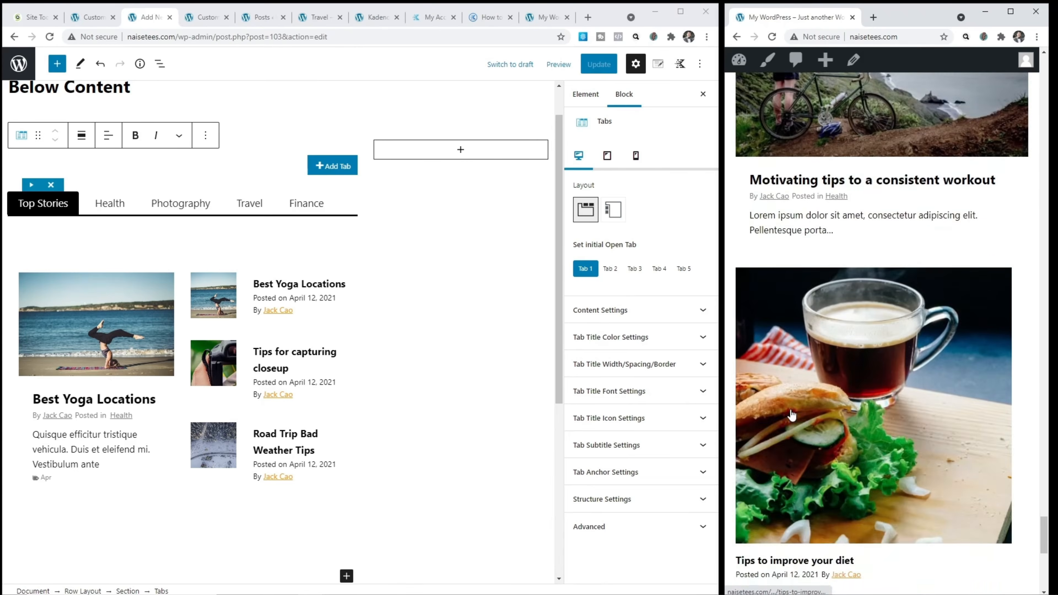
pyautogui.click(824, 449)
pyautogui.scroll(-10, 824, 449)
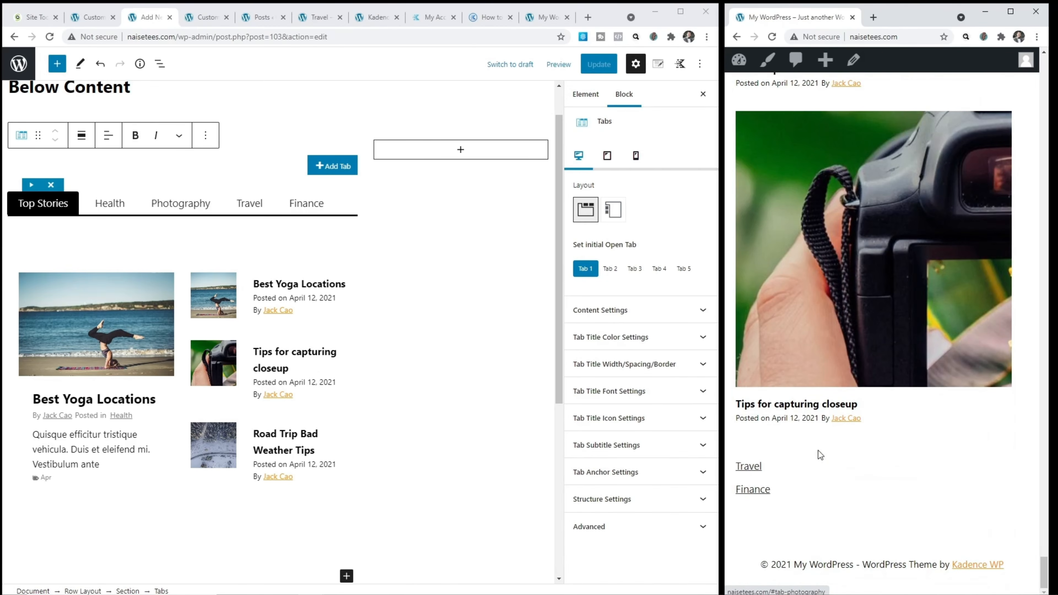
pyautogui.click(807, 470)
pyautogui.scroll(-10, 807, 470)
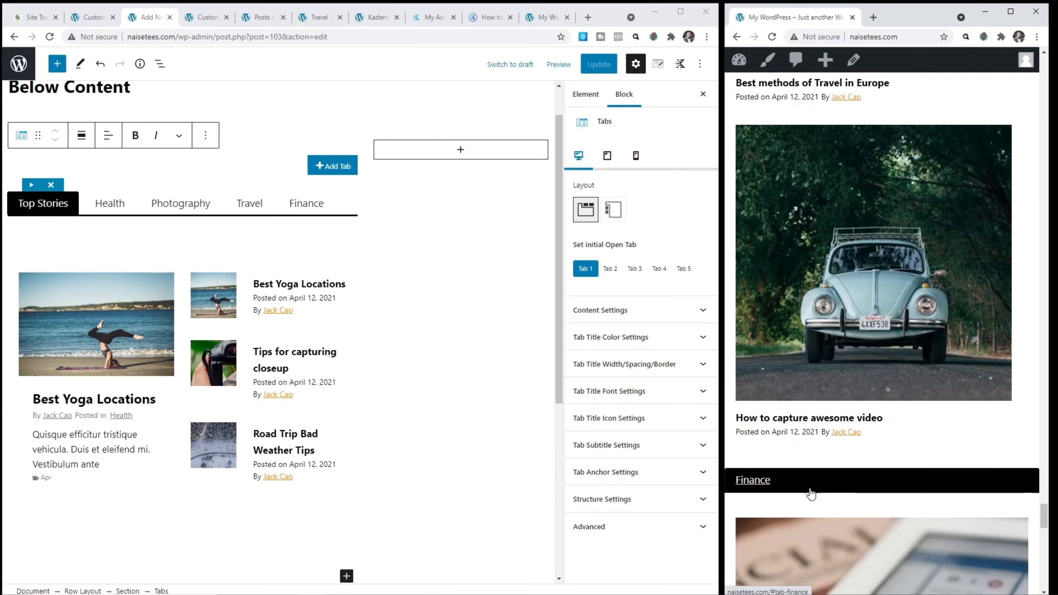
pyautogui.click(807, 483)
pyautogui.scroll(-5, 835, 487)
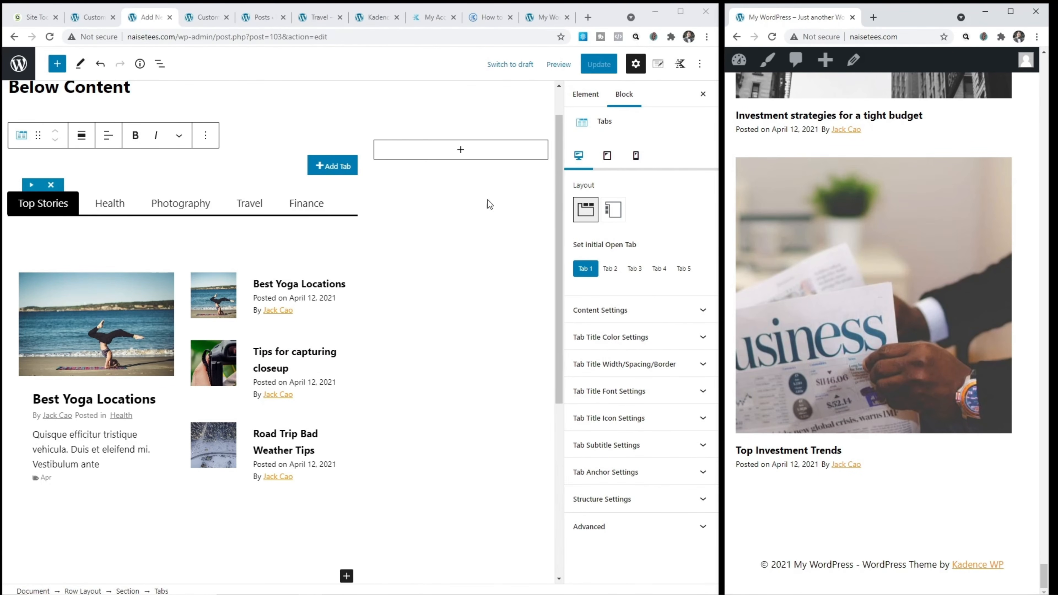
# - Insert a Post Grid/Carousel block in the empty section beside the tabs, showing 5 items in 1 column
pyautogui.click(460, 153)
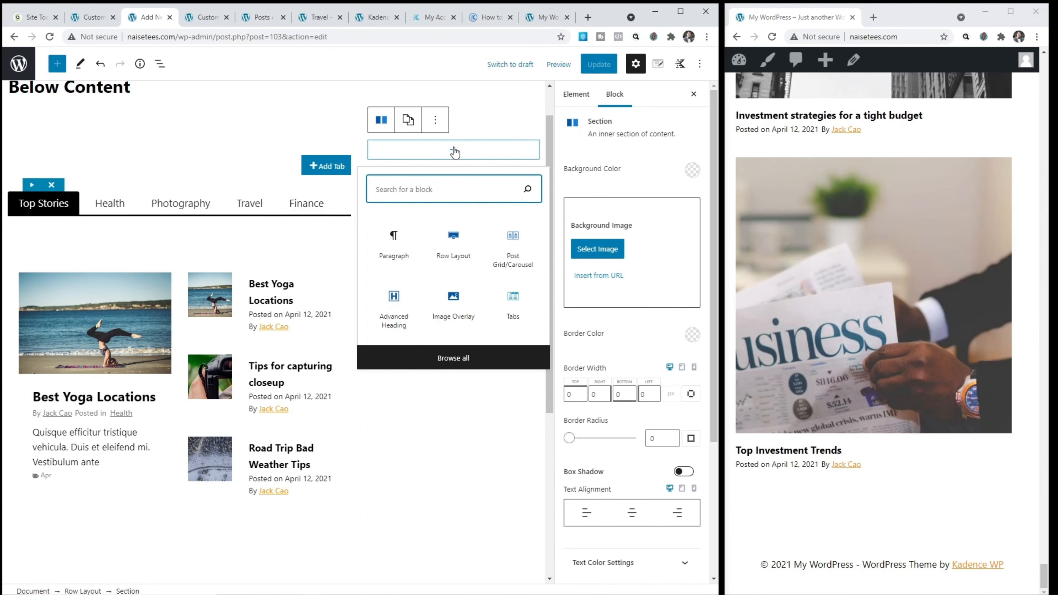
pyautogui.click(513, 249)
pyautogui.click(499, 198)
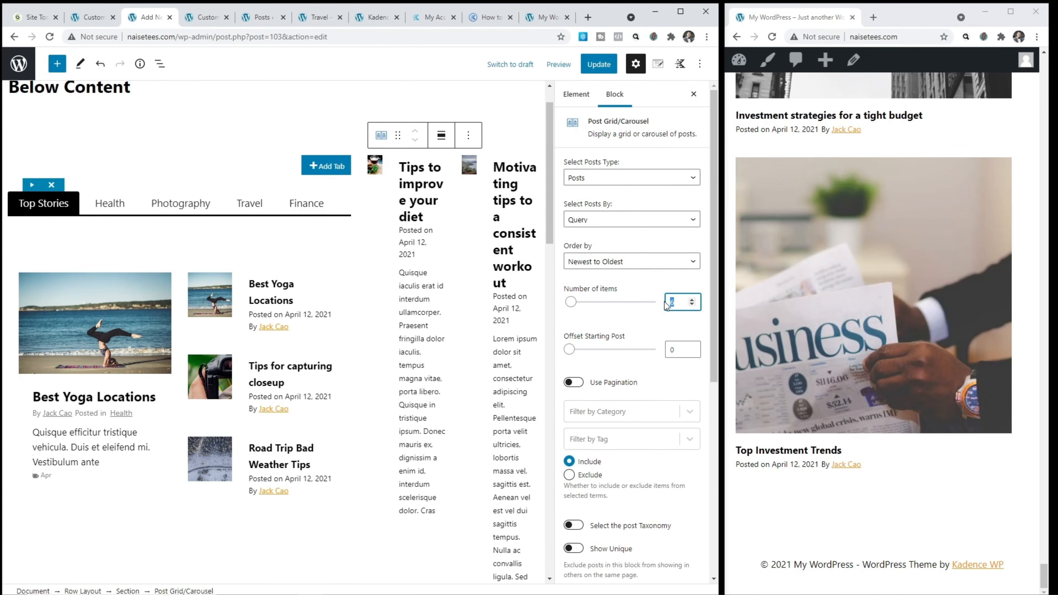
pyautogui.scroll(-6, 645, 354)
pyautogui.click(612, 408)
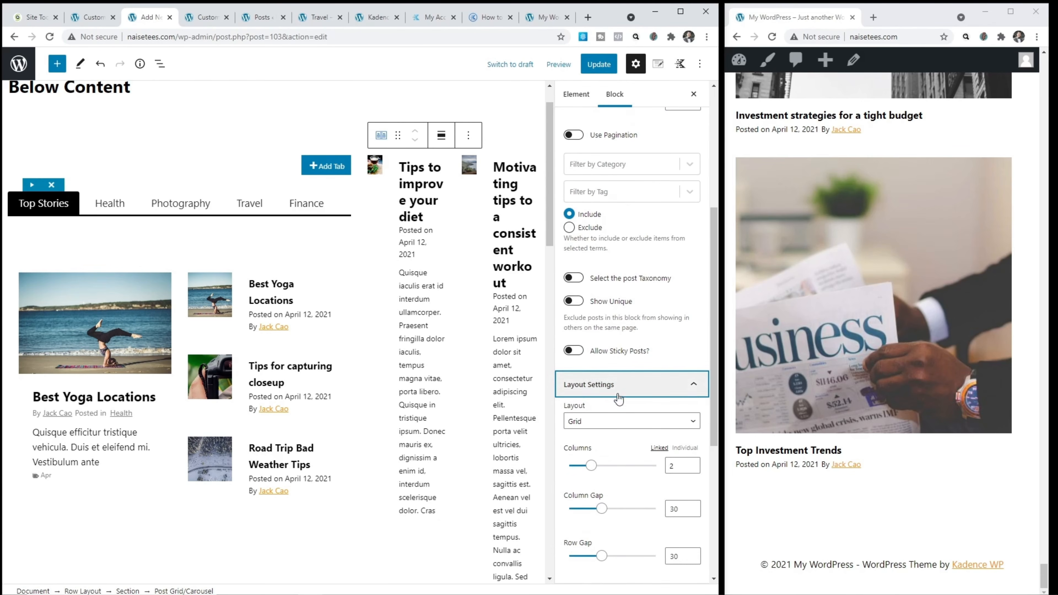
pyautogui.click(681, 468)
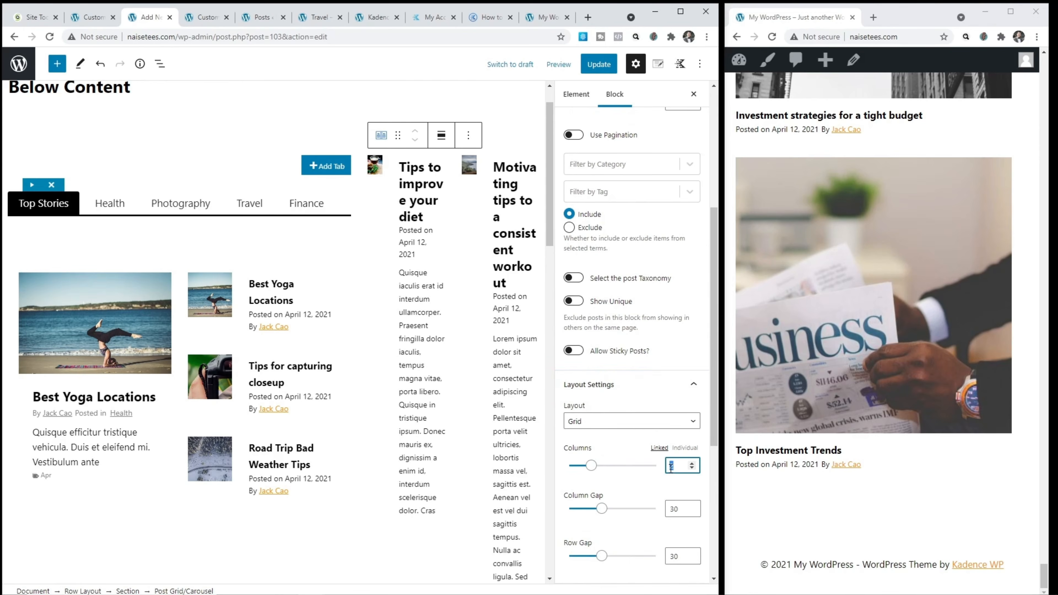
# - Hide the excerpt in the new post grid and show the category in its below-title meta
pyautogui.scroll(-6, 670, 467)
pyautogui.click(664, 489)
pyautogui.click(574, 340)
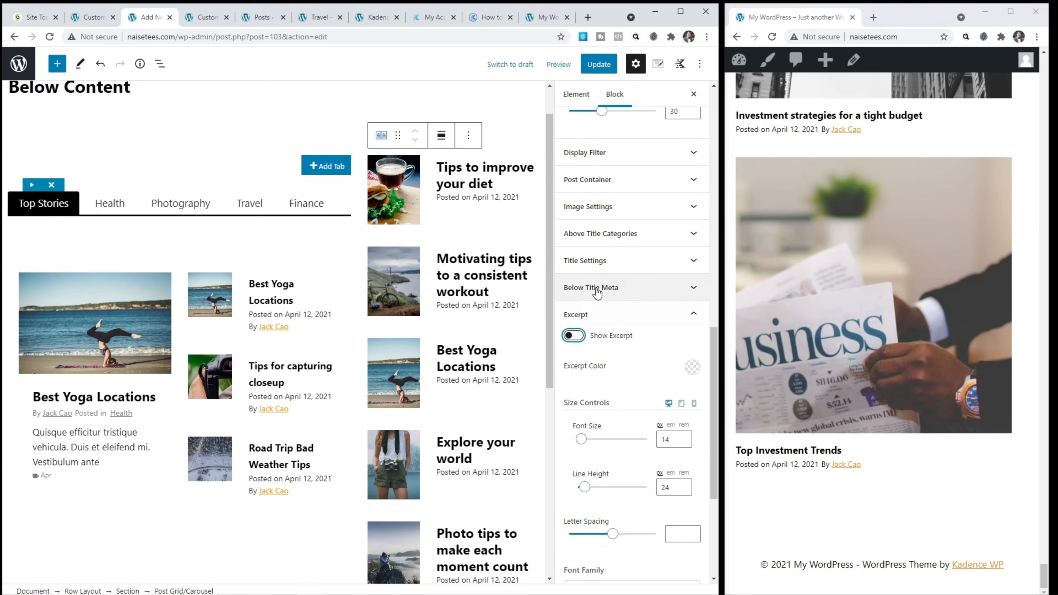
pyautogui.click(613, 291)
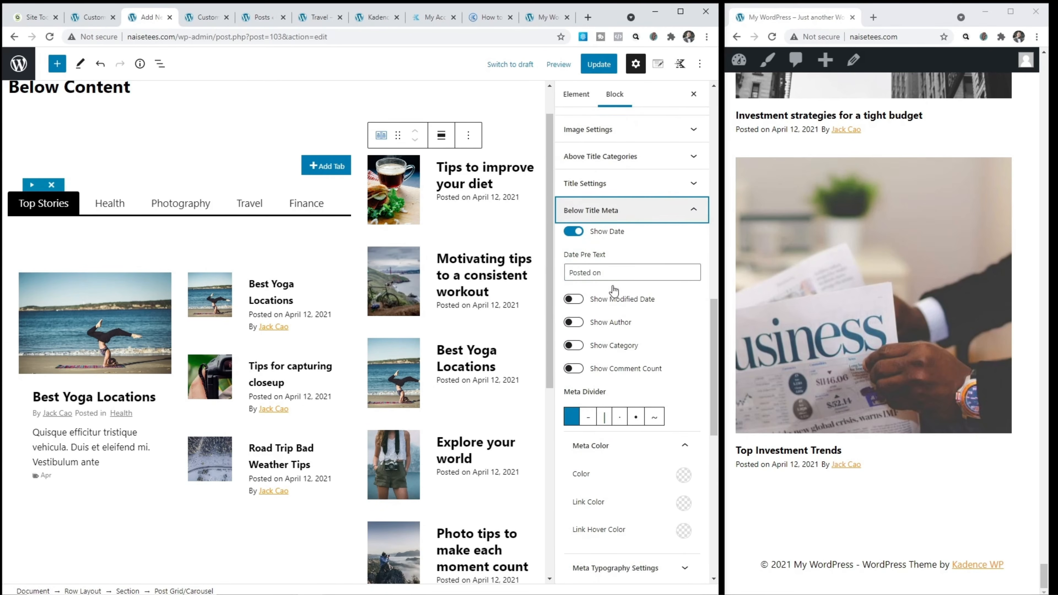
pyautogui.click(578, 319)
pyautogui.click(574, 317)
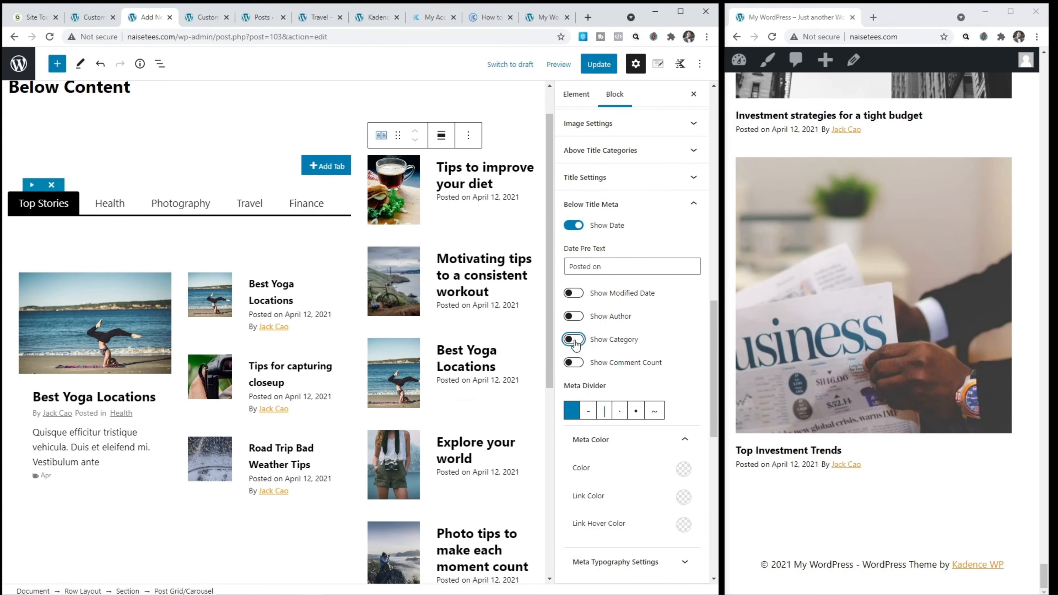
pyautogui.click(574, 340)
# - Set the image ratio of the new post grid to Square 1:1
pyautogui.scroll(5, 612, 350)
pyautogui.click(614, 347)
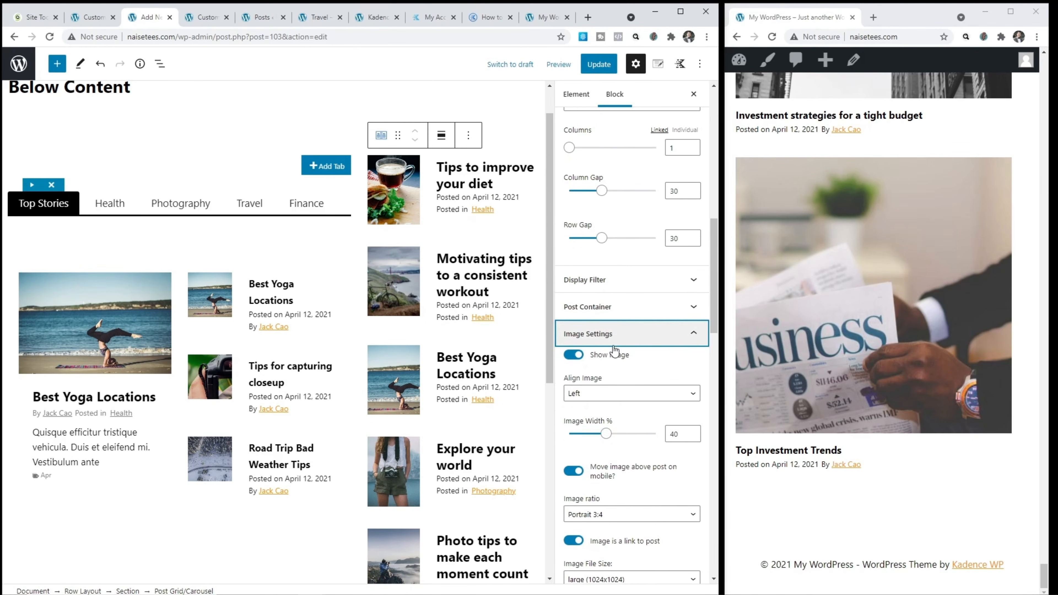
pyautogui.scroll(-3, 615, 359)
pyautogui.click(623, 399)
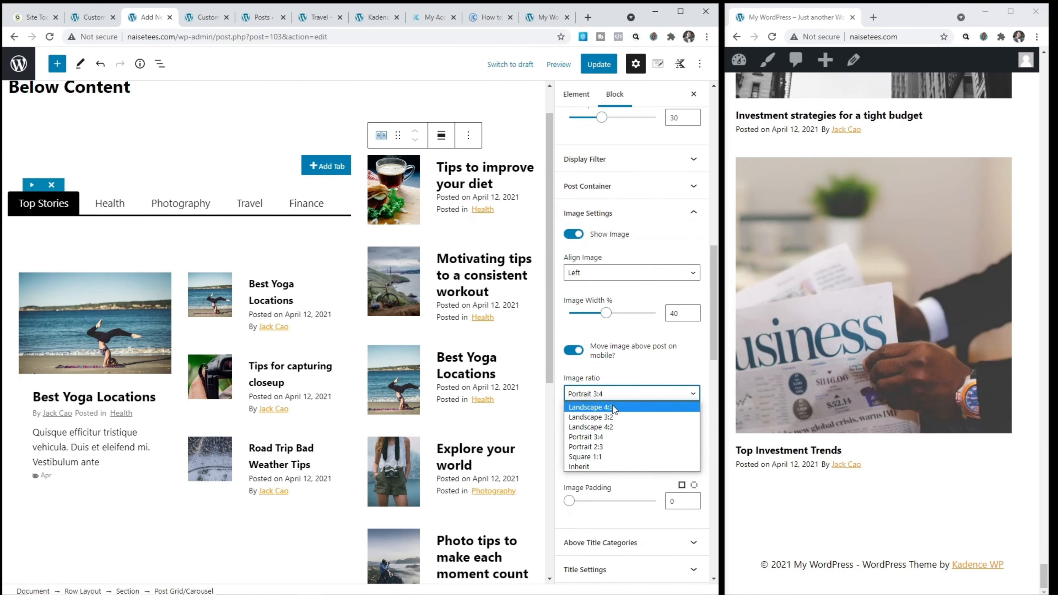
pyautogui.click(613, 458)
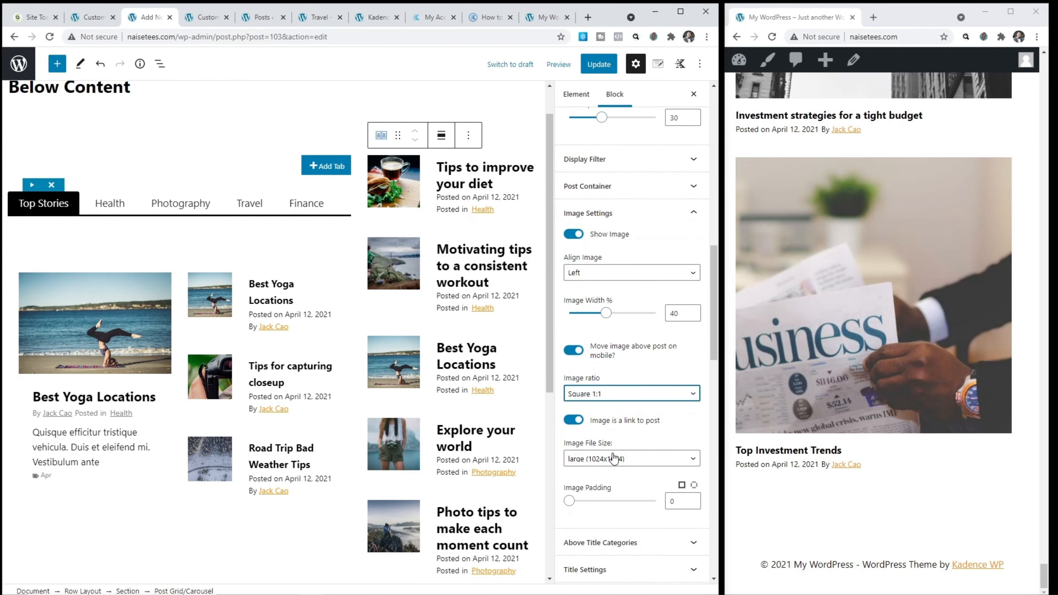
# - Update the element, widen and reload the live front page, and examine the post list beside the tabs
pyautogui.click(593, 68)
pyautogui.moveTo(725, 306); pyautogui.dragTo(105, 85)
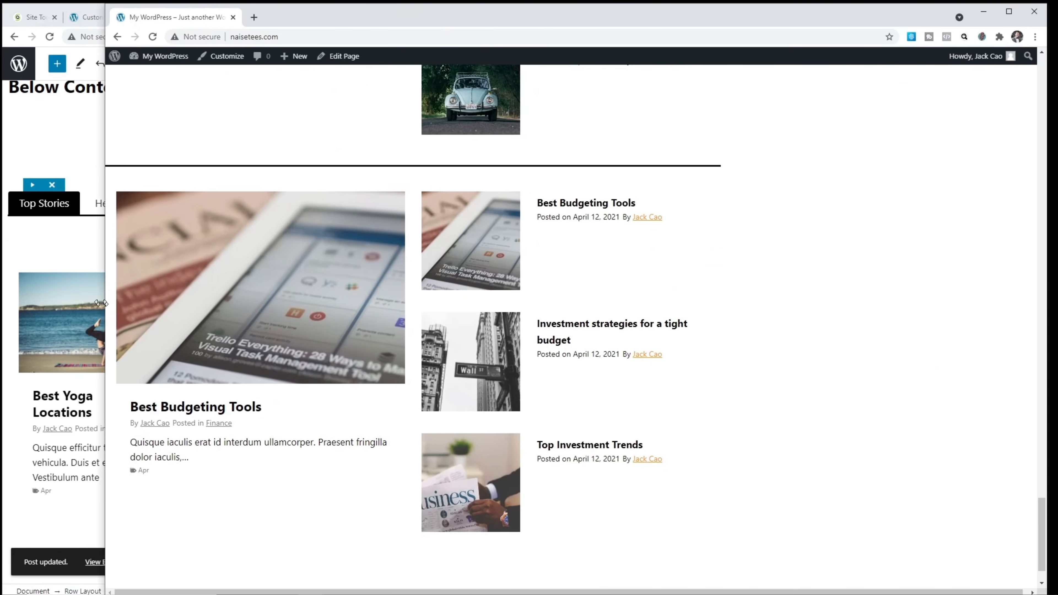
pyautogui.click(152, 36)
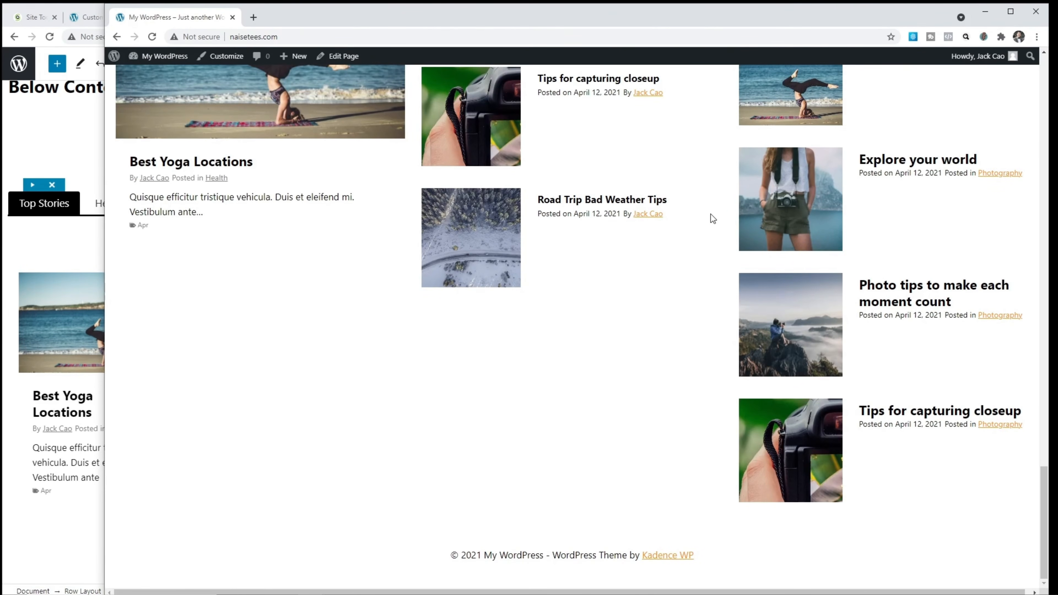
pyautogui.scroll(9, 711, 213)
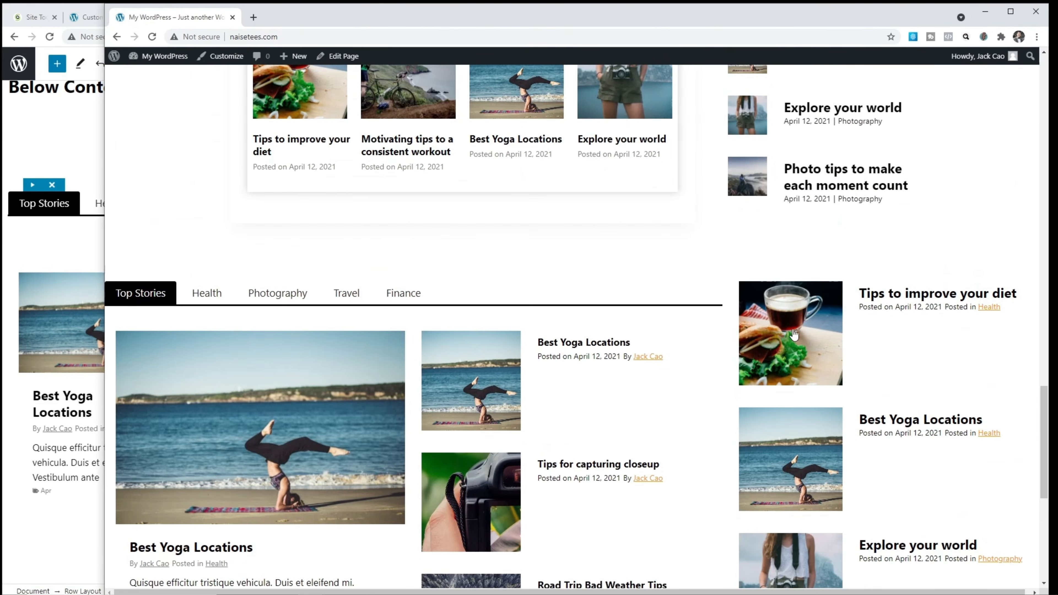
# - Set the image width of the post grid beside the tabs to 30%
pyautogui.click(61, 137)
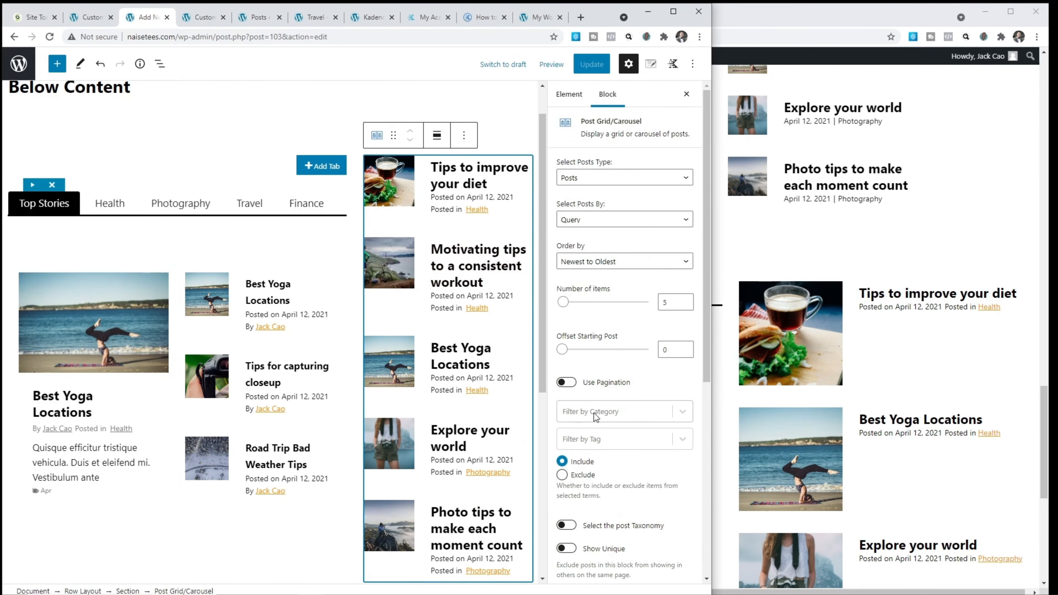
pyautogui.scroll(-8, 601, 420)
pyautogui.click(592, 374)
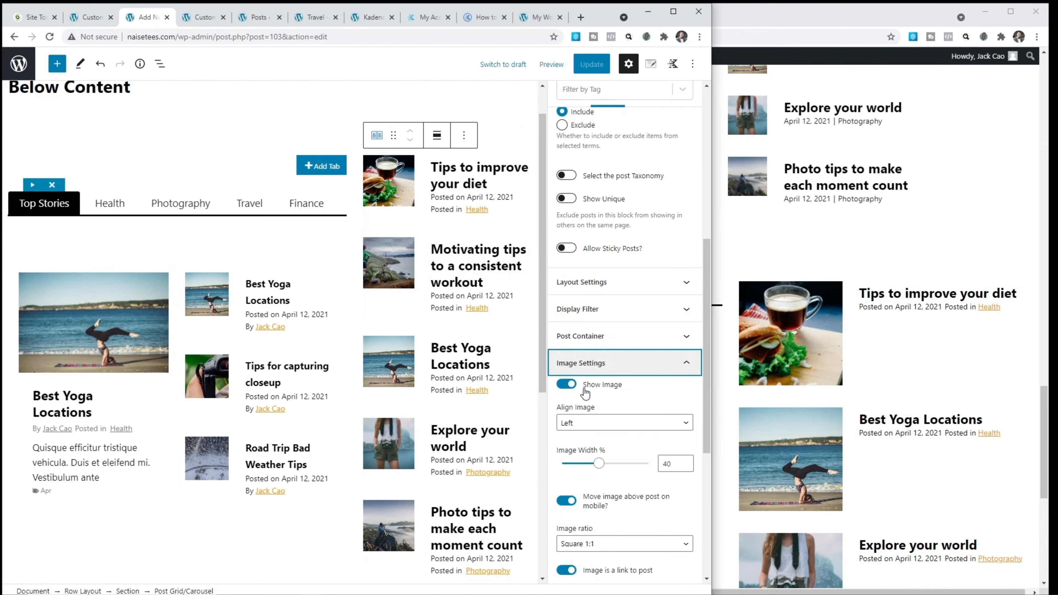
pyautogui.scroll(-2, 604, 390)
pyautogui.doubleClick(666, 369)
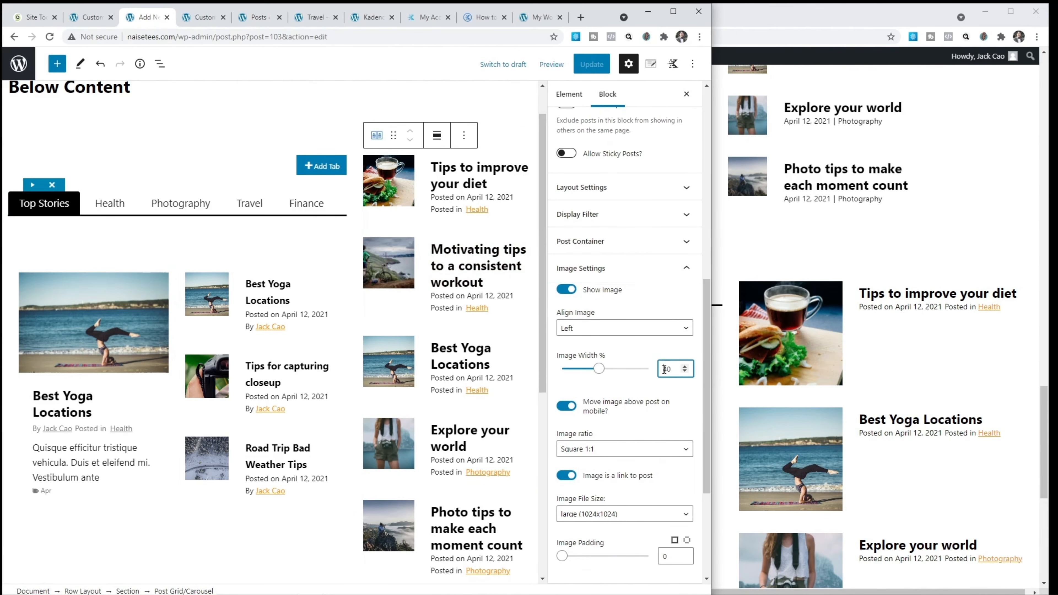
pyautogui.write('30')
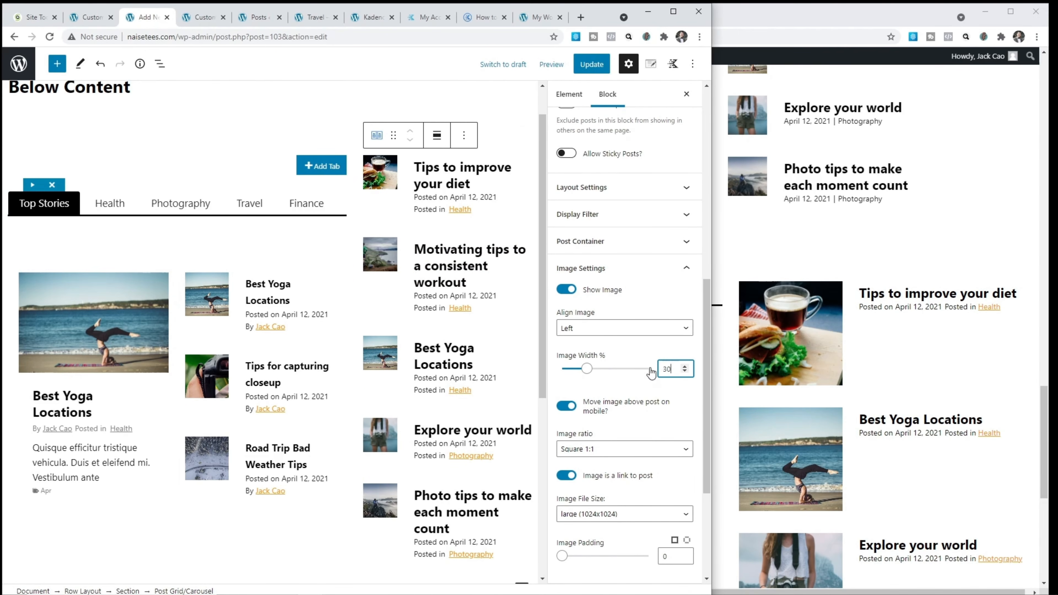
# - Update the element and reload the live front page to check the size of the narrower post images
pyautogui.click(591, 66)
pyautogui.click(978, 170)
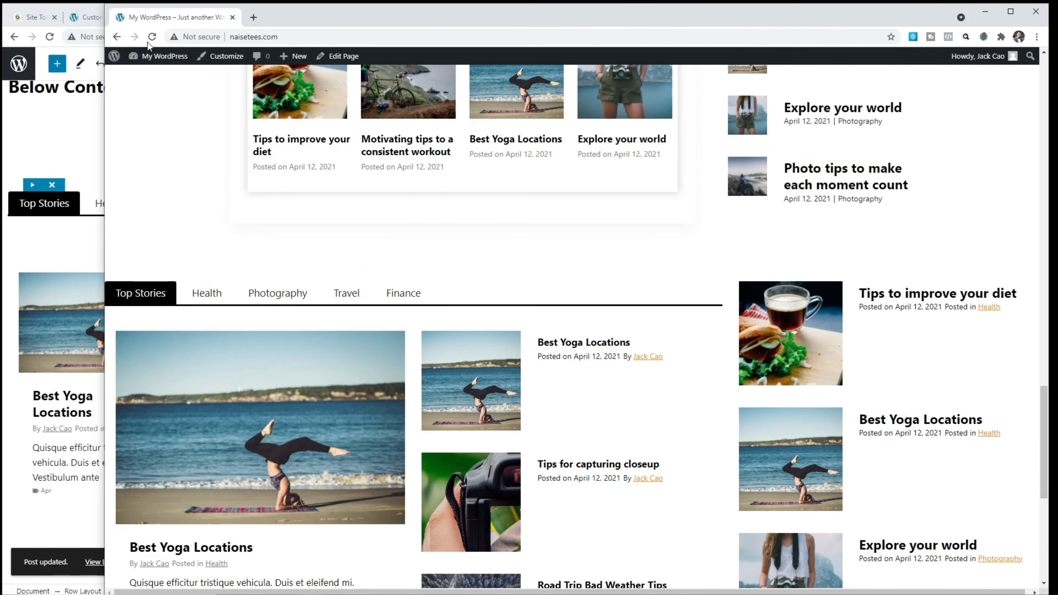
pyautogui.click(152, 39)
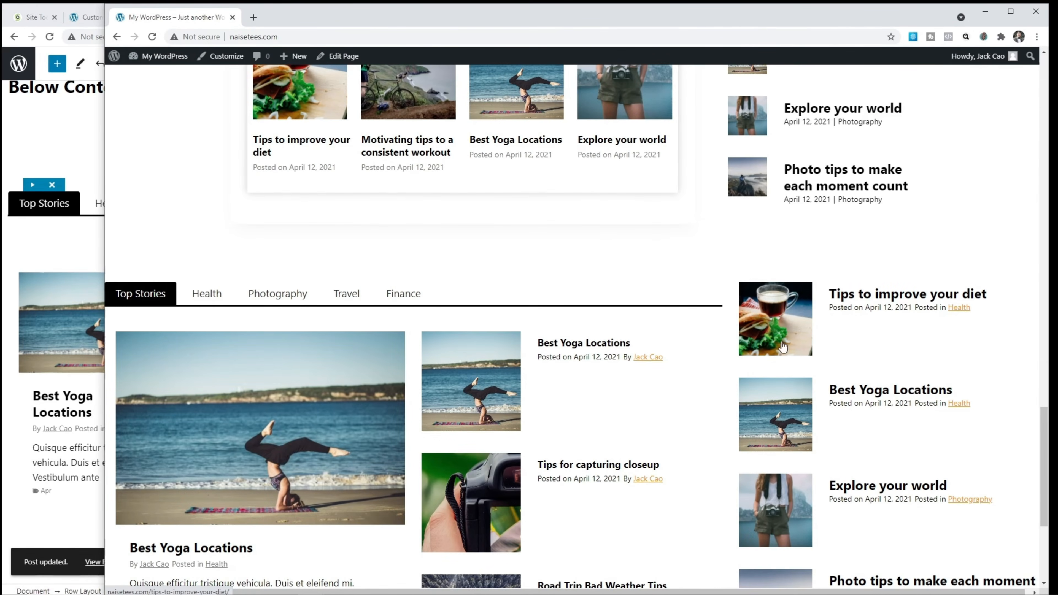
# - Set the image width of the post grid beside the tabs to 20%
pyautogui.click(90, 126)
pyautogui.click(314, 338)
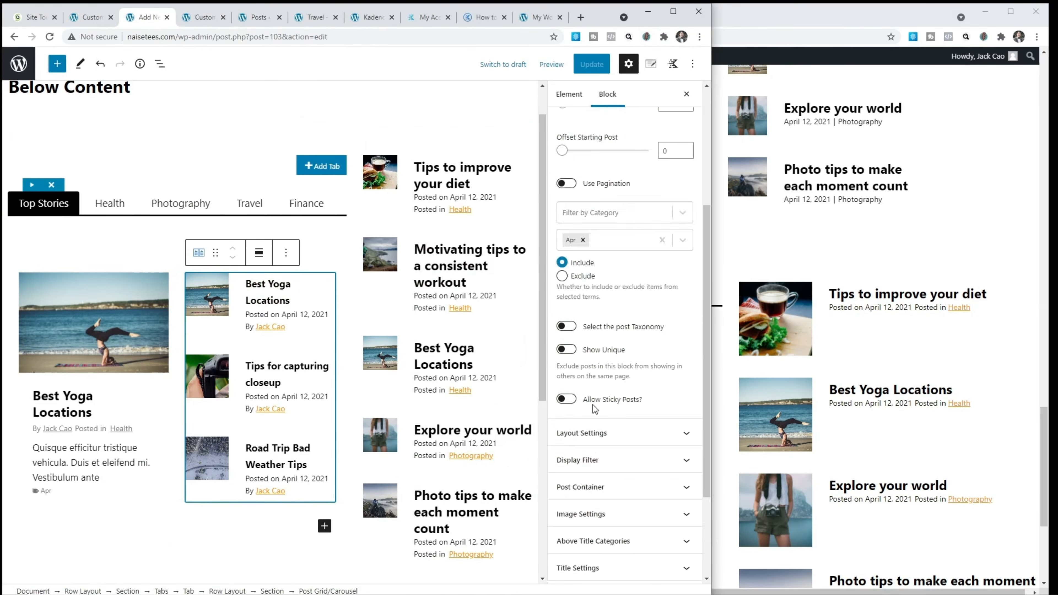
pyautogui.scroll(-3, 591, 396)
pyautogui.click(603, 383)
pyautogui.doubleClick(659, 369)
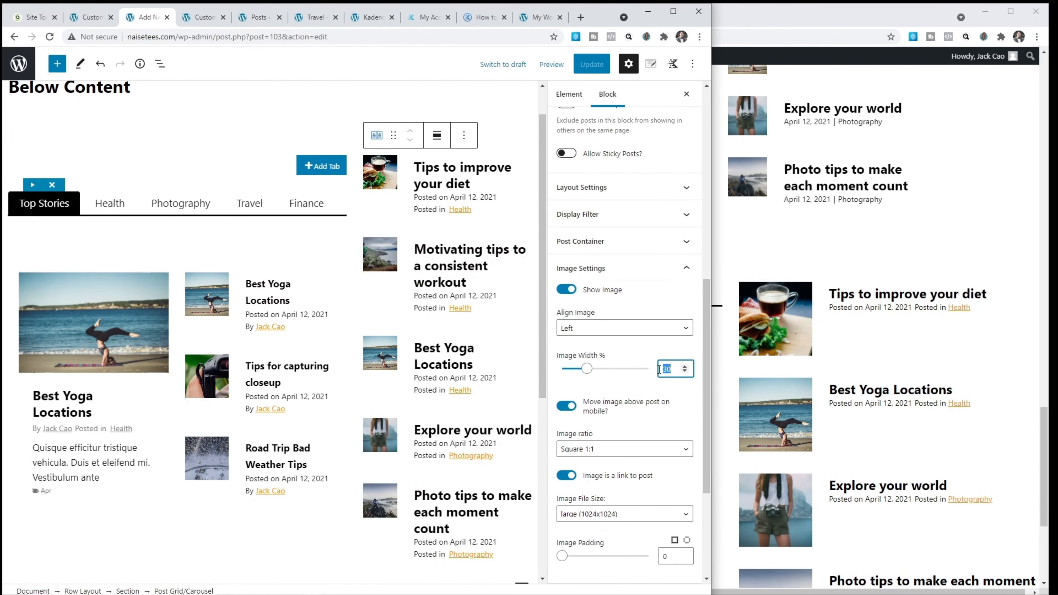
pyautogui.write('20')
# - Update the element and reload the live front page to check the post list beside the tabs
pyautogui.click(592, 63)
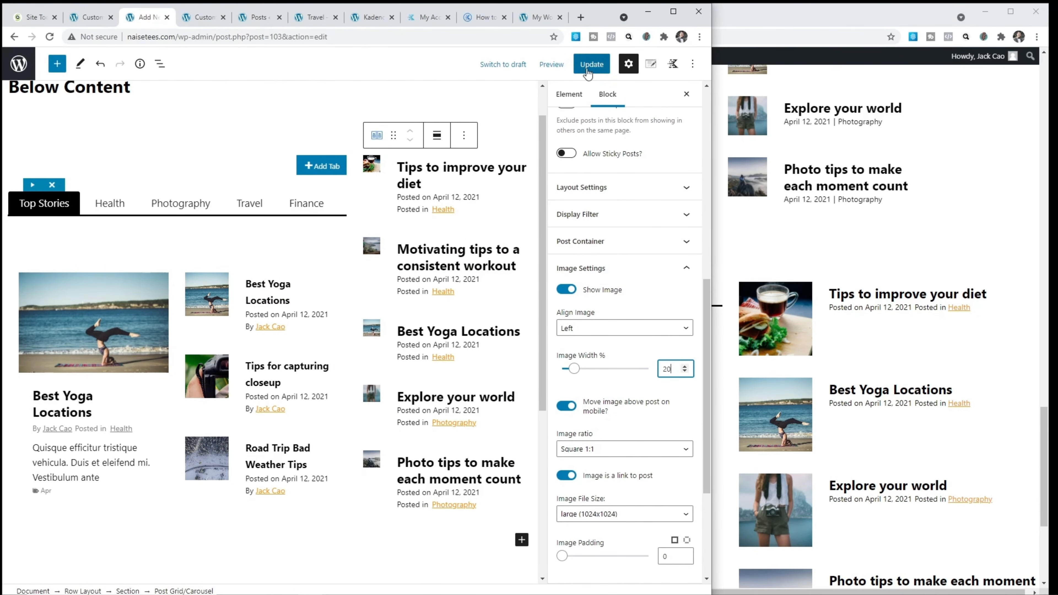
pyautogui.click(725, 339)
pyautogui.press('F5')
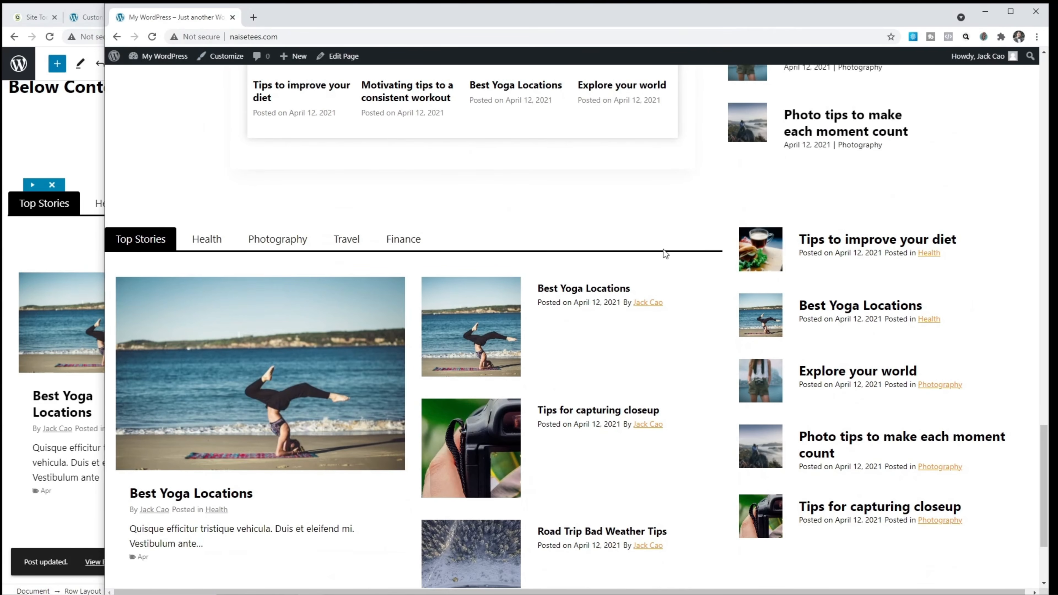
# - Set the top padding of the section holding the post list beside the tabs to 50 px
pyautogui.click(100, 155)
pyautogui.click(465, 188)
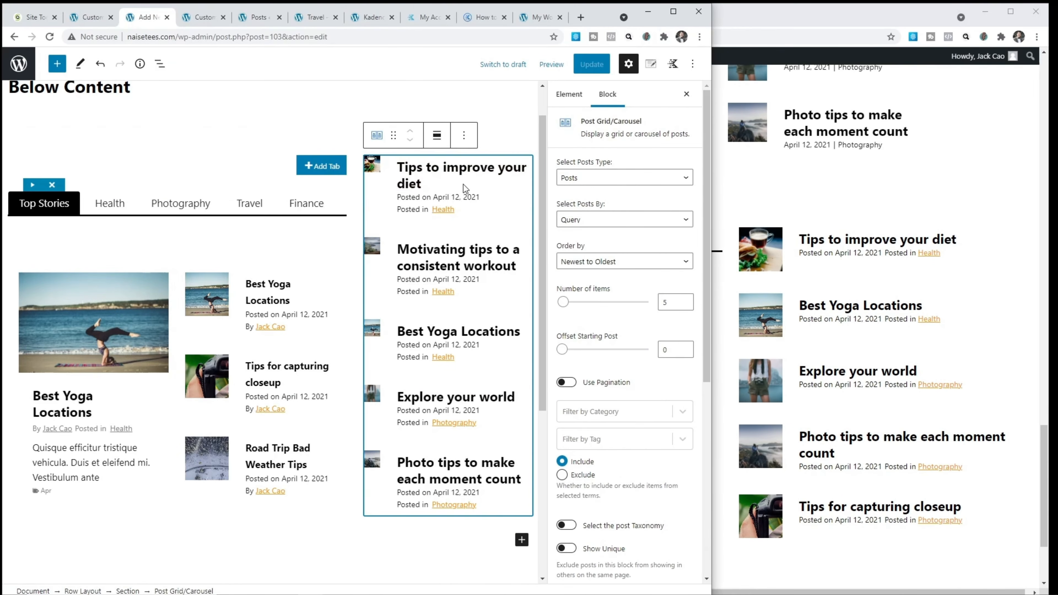
pyautogui.click(134, 588)
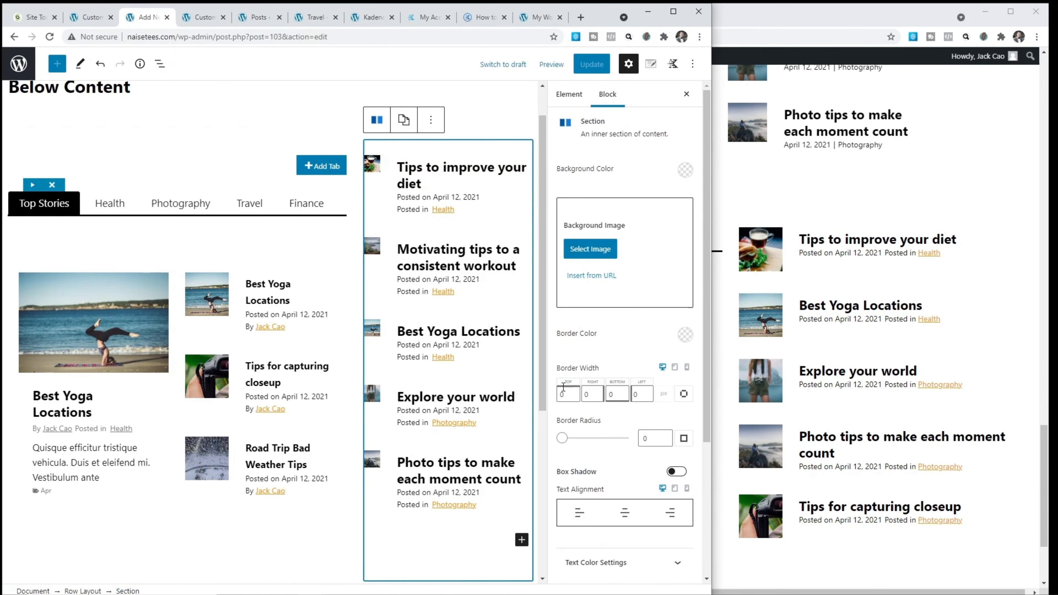
pyautogui.scroll(-5, 592, 375)
pyautogui.click(572, 431)
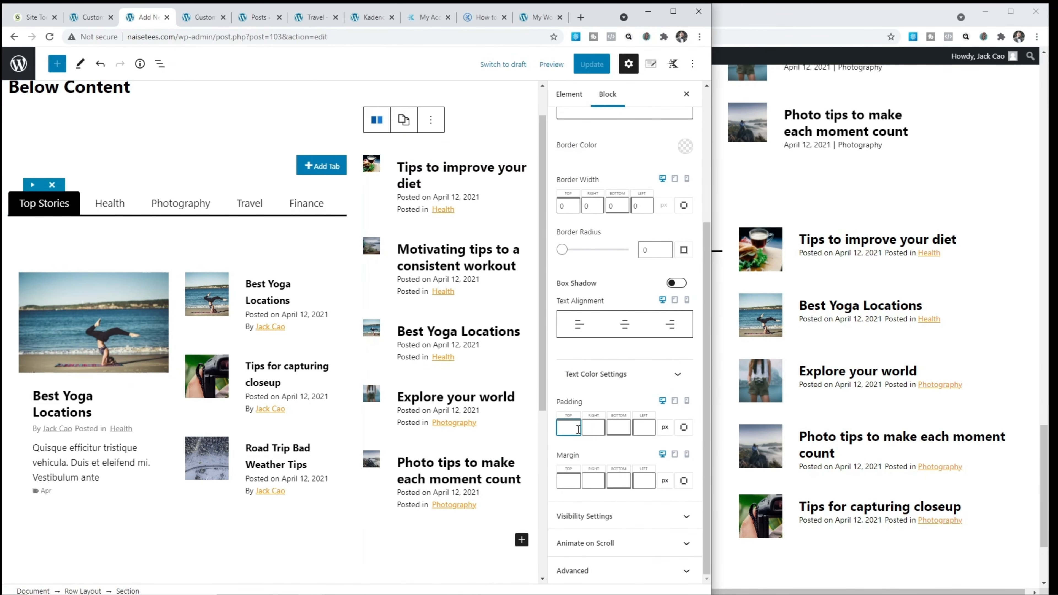
pyautogui.write('50')
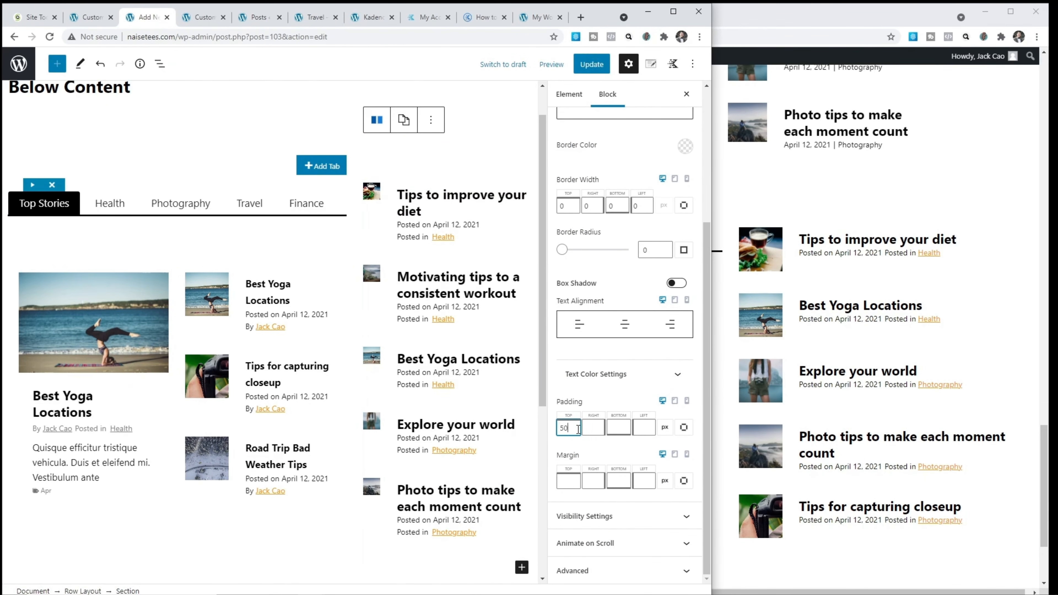
# - Update the element and reload the live front page to check the vertical alignment of the side post list
pyautogui.click(592, 64)
pyautogui.click(860, 168)
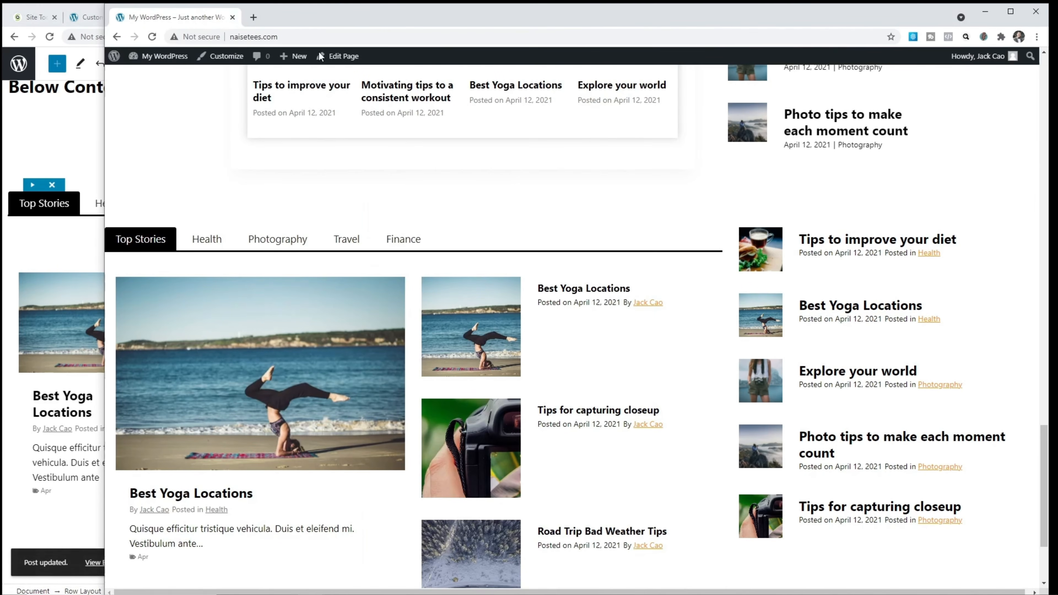
pyautogui.click(153, 36)
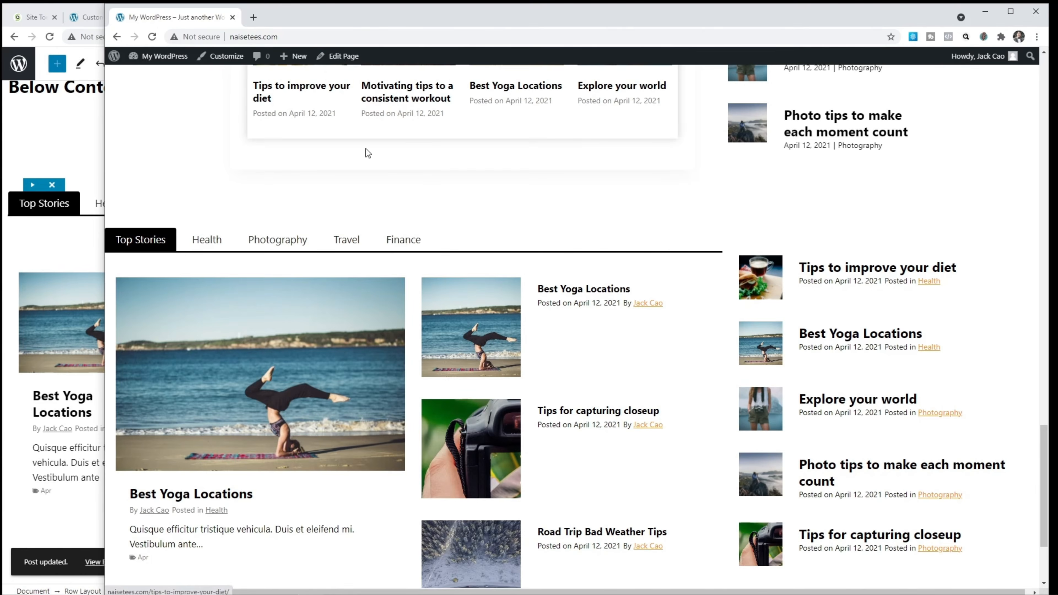
# - Set the top padding of the side post list's section to 60 px
pyautogui.click(80, 157)
pyautogui.click(442, 342)
pyautogui.click(128, 591)
pyautogui.scroll(-5, 586, 404)
pyautogui.moveTo(572, 428); pyautogui.dragTo(559, 425)
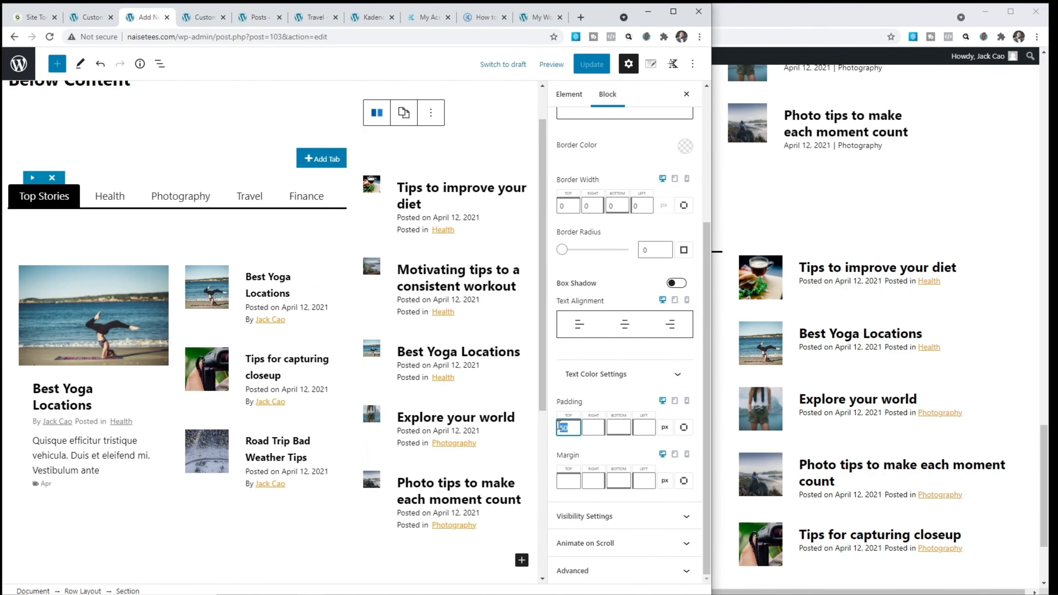
pyautogui.write('60')
# - Update the element and reload the live front page to compare the increased top padding with the tab content
pyautogui.click(598, 70)
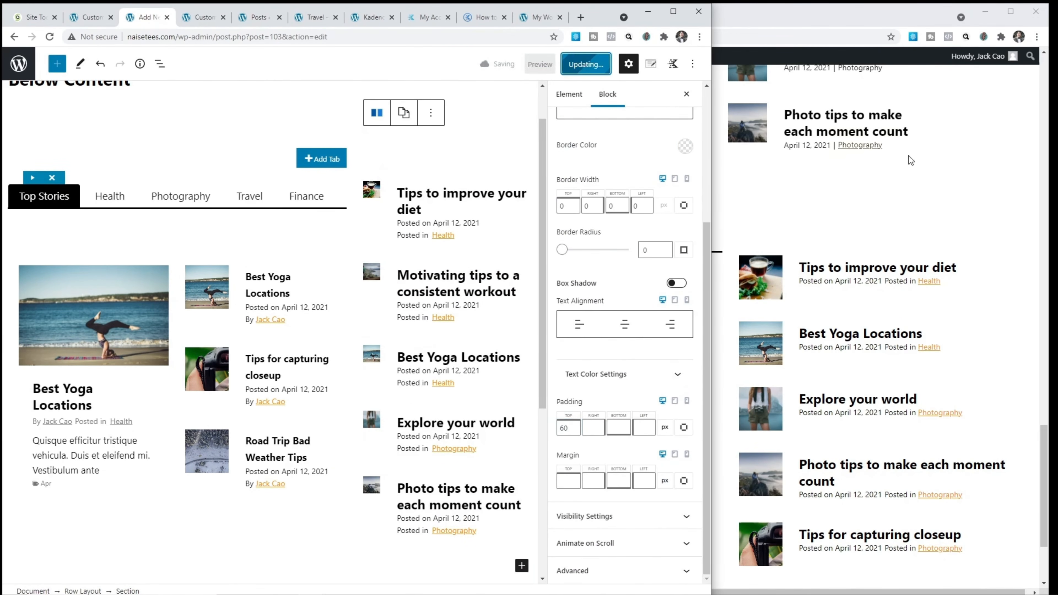
pyautogui.click(908, 155)
pyautogui.click(152, 36)
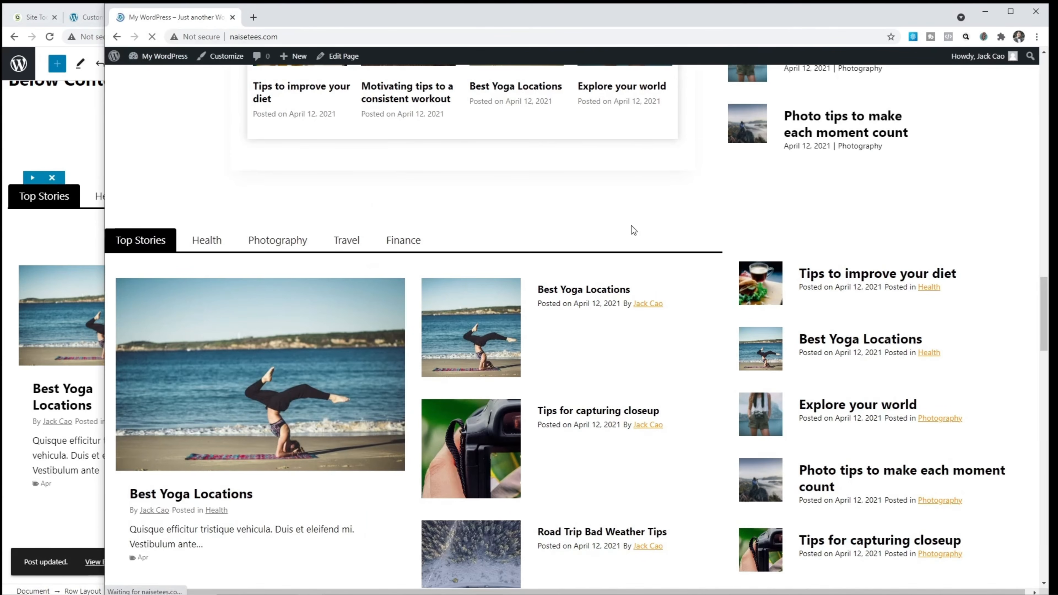
# - Examine the live front page from Top Stories and the Recent Posts sidebar down to the tabs and side post list
pyautogui.scroll(-3, 918, 430)
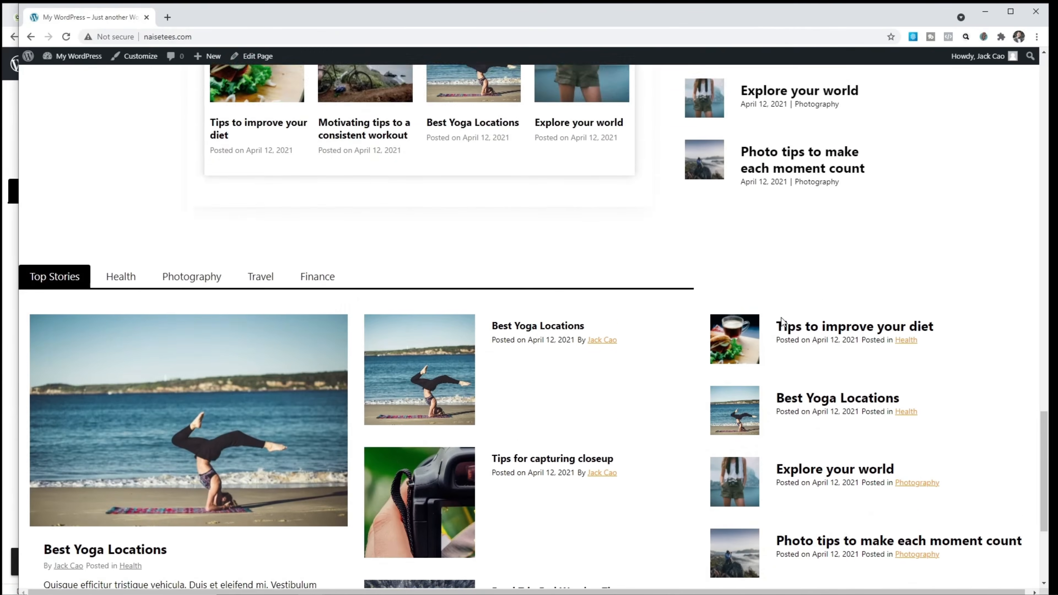
pyautogui.scroll(8, 778, 319)
pyautogui.scroll(15, 780, 323)
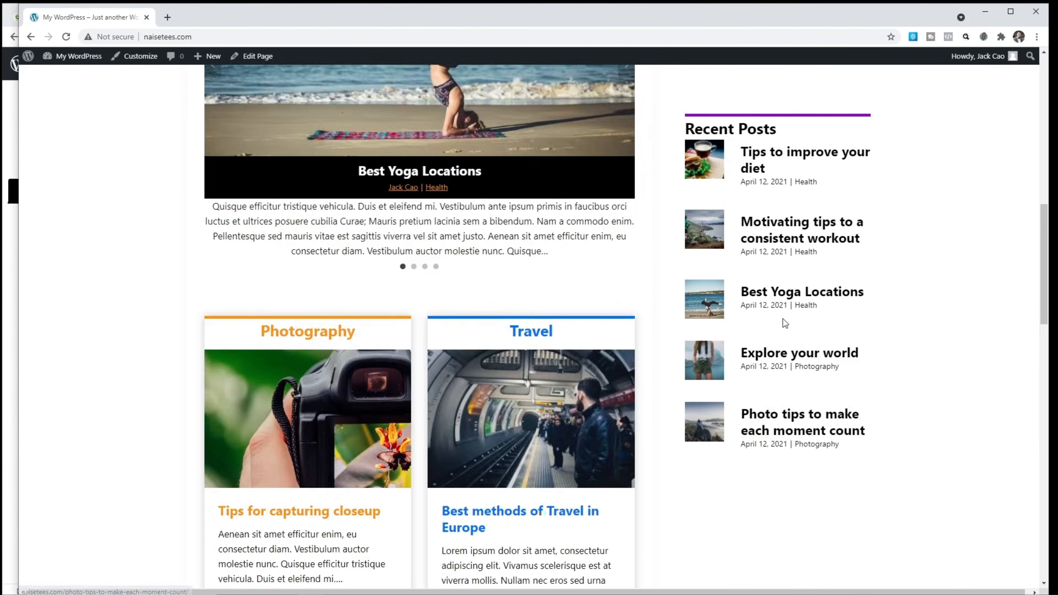
pyautogui.scroll(-6, 786, 321)
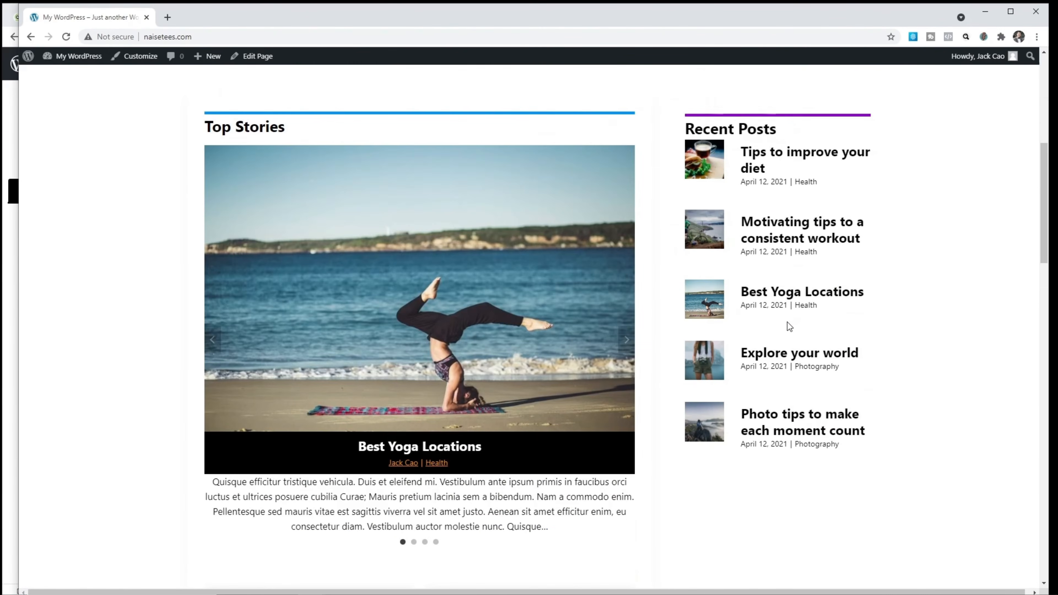
pyautogui.scroll(-3, 786, 321)
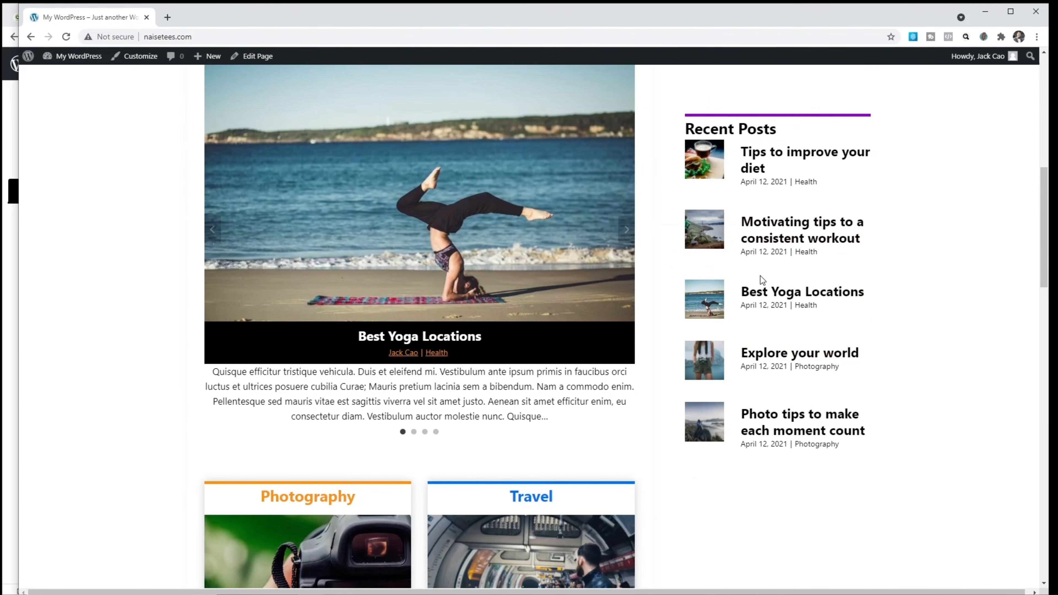
pyautogui.scroll(-9, 760, 276)
pyautogui.scroll(-13, 755, 277)
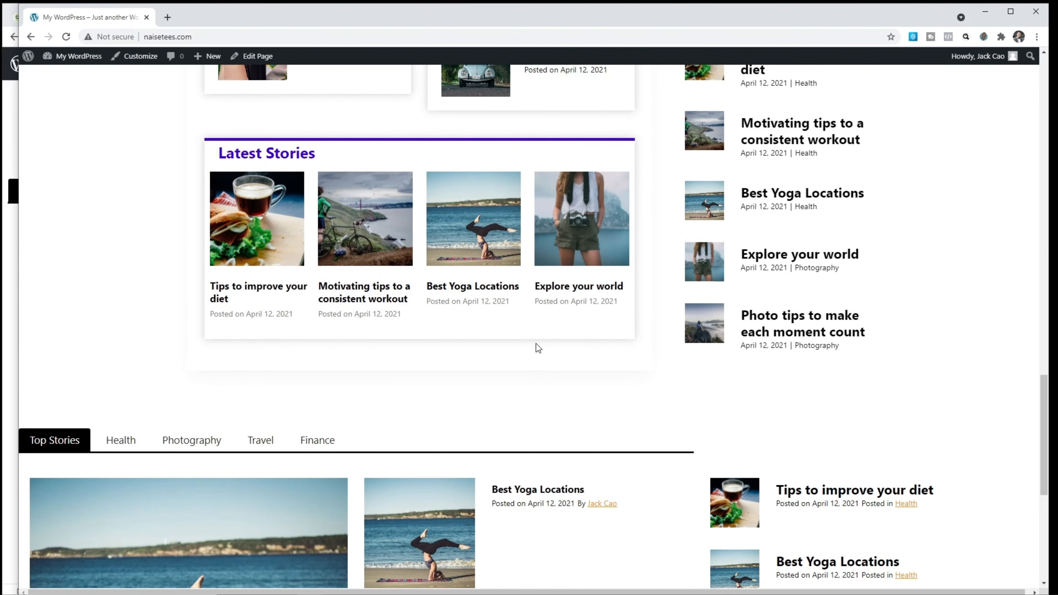
pyautogui.scroll(-3, 786, 297)
pyautogui.scroll(-4, 786, 298)
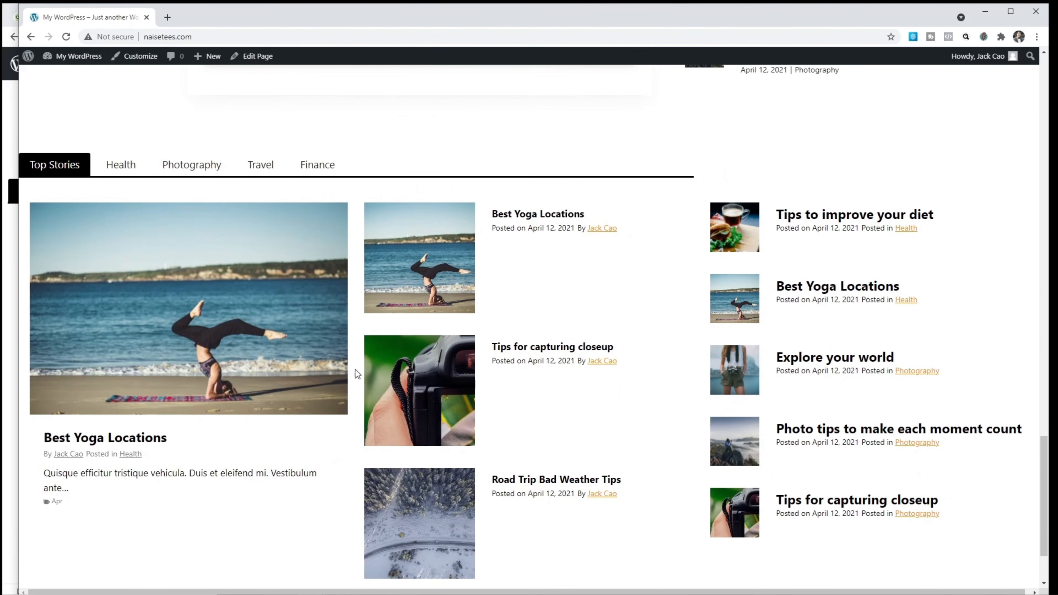
pyautogui.scroll(-3, 663, 335)
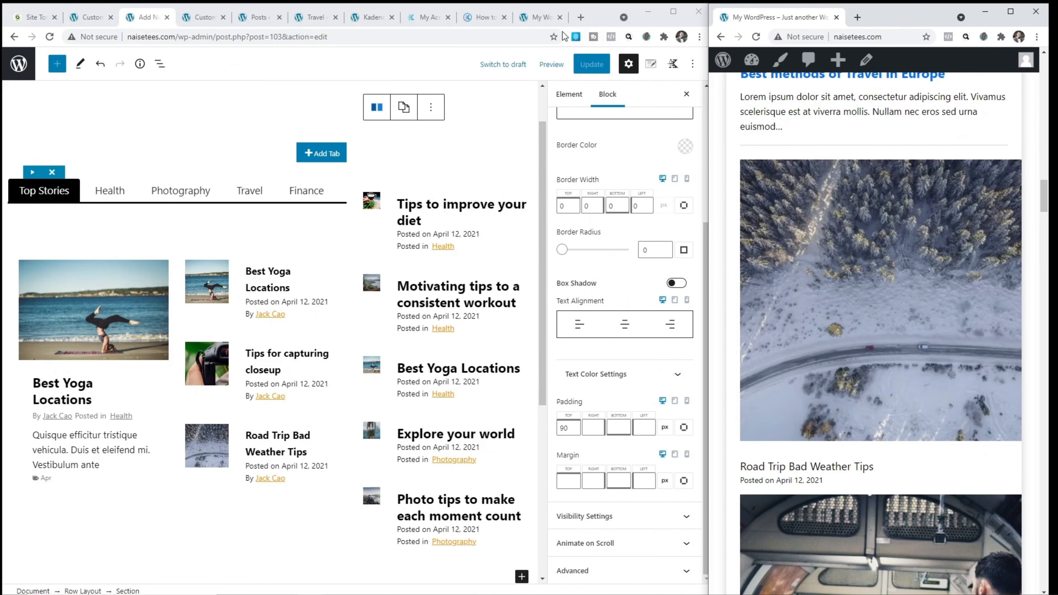
# - Examine the footer columns on the reference site wptesterone.com
pyautogui.click(540, 17)
pyautogui.scroll(-5, 578, 167)
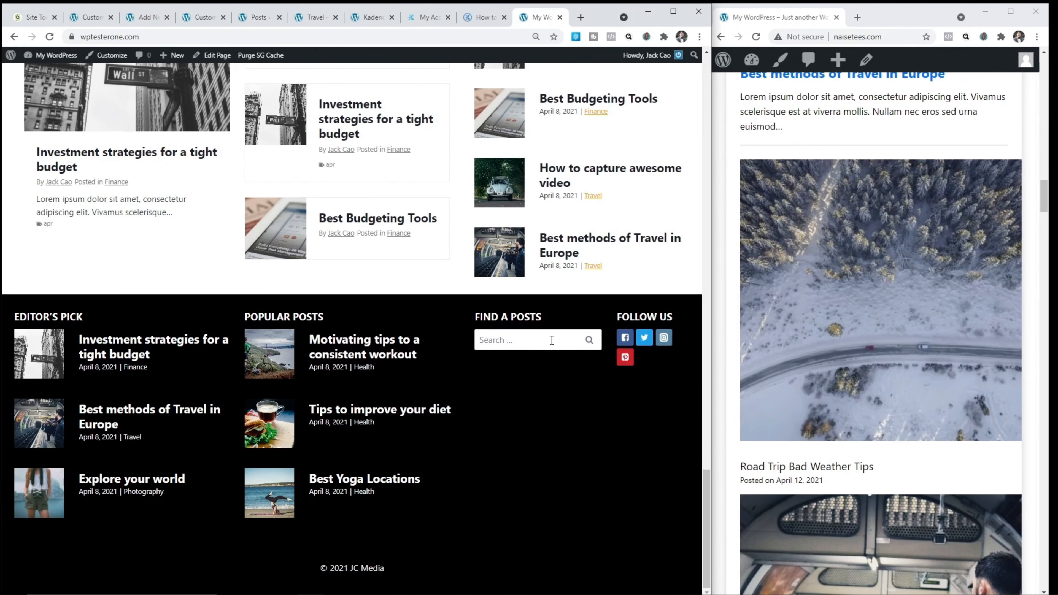
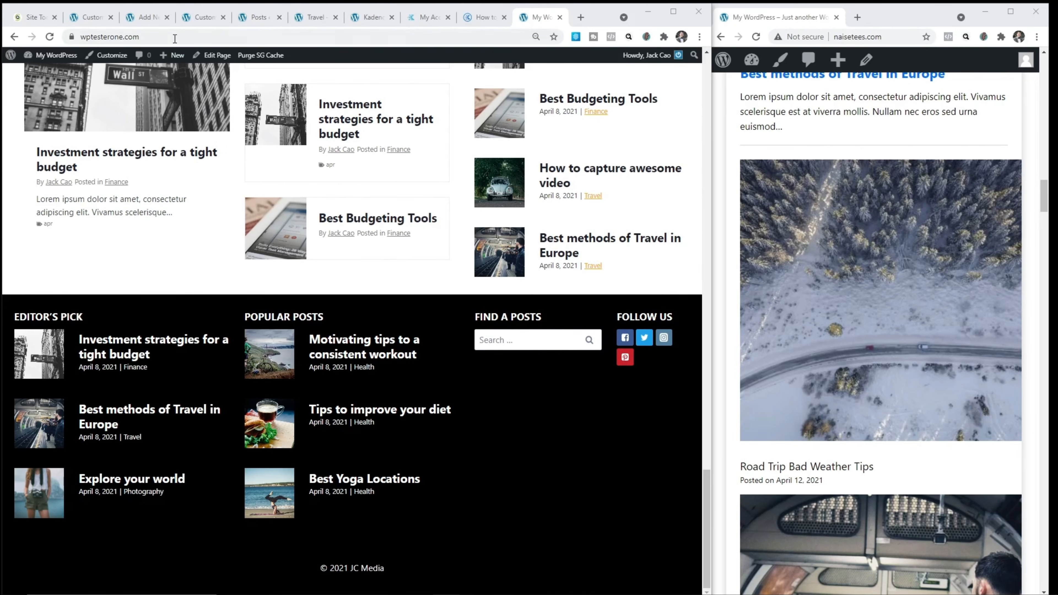
pyautogui.click(131, 17)
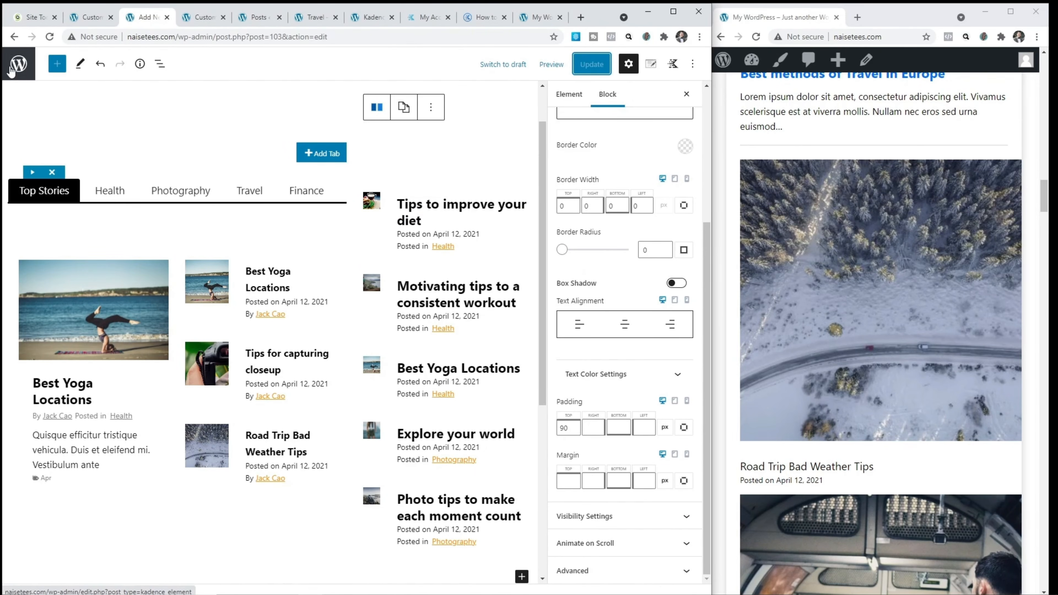
# - Create a new Kadence element of the Default type and title it "Footer 1"
pyautogui.click(18, 73)
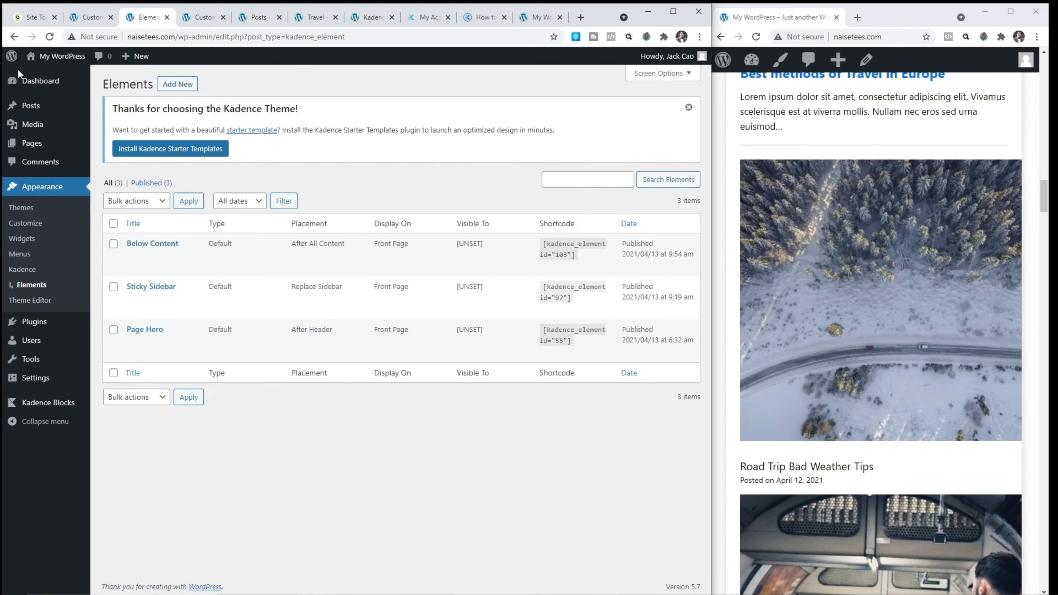
pyautogui.click(187, 86)
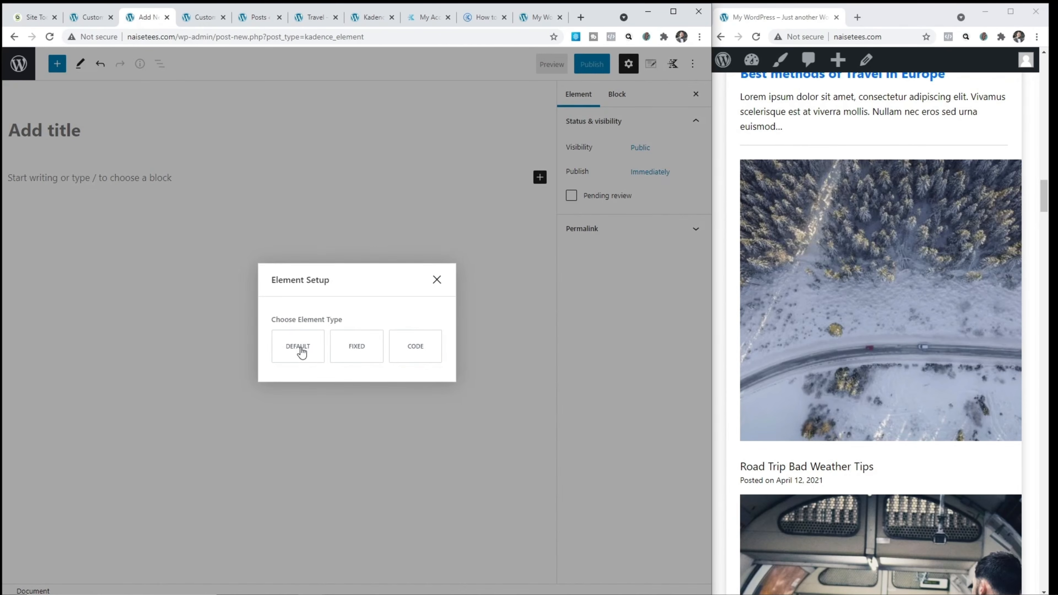
pyautogui.click(300, 350)
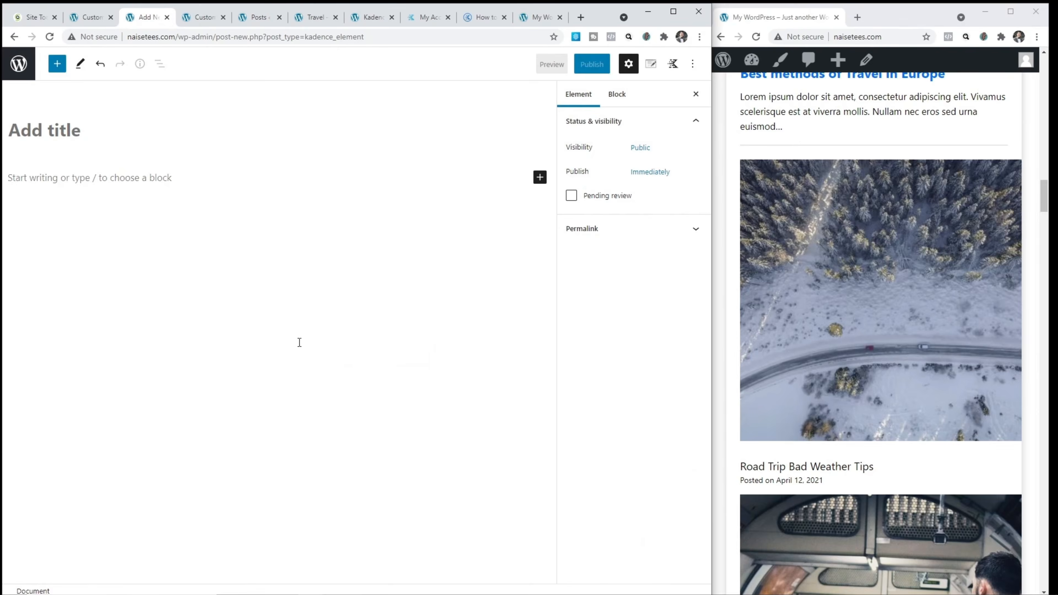
pyautogui.write('Footer 1')
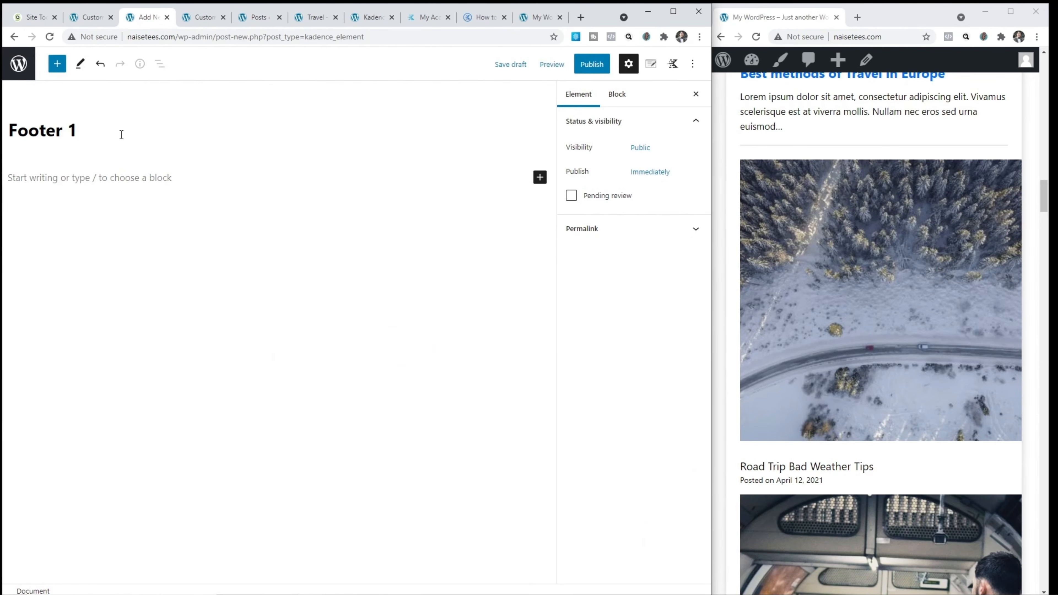
# - Insert a Post Grid/Carousel block into the Footer 1 element using the initial style with the image beside the text
pyautogui.click(122, 179)
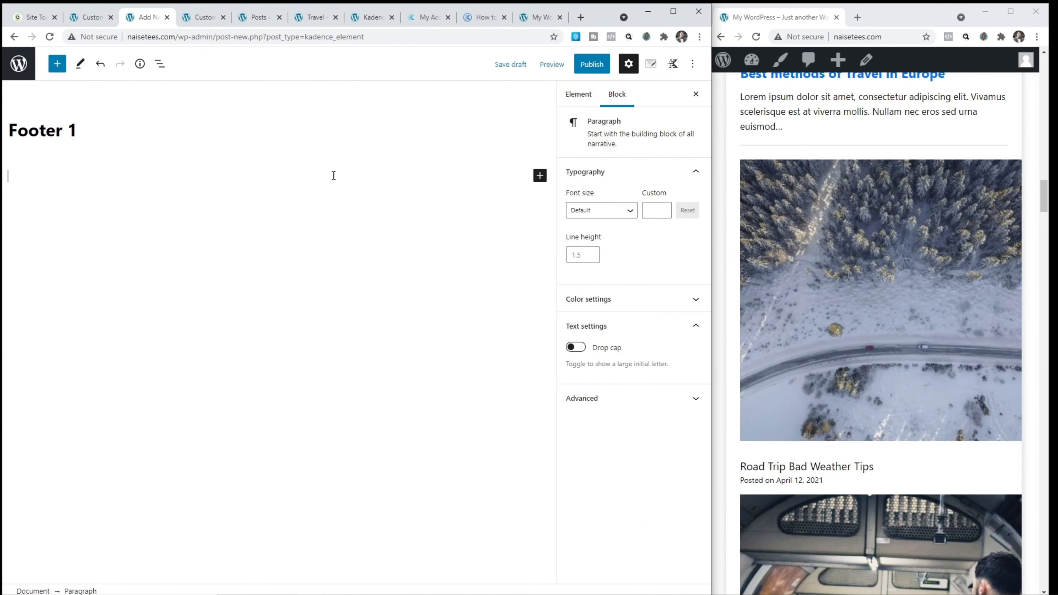
pyautogui.click(539, 175)
pyautogui.click(522, 273)
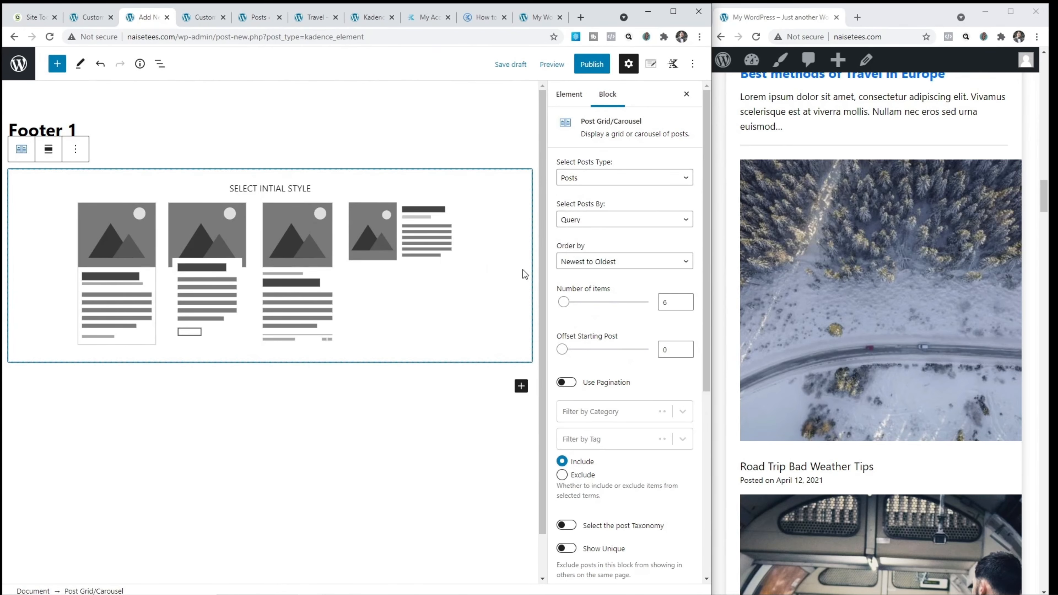
pyautogui.click(433, 241)
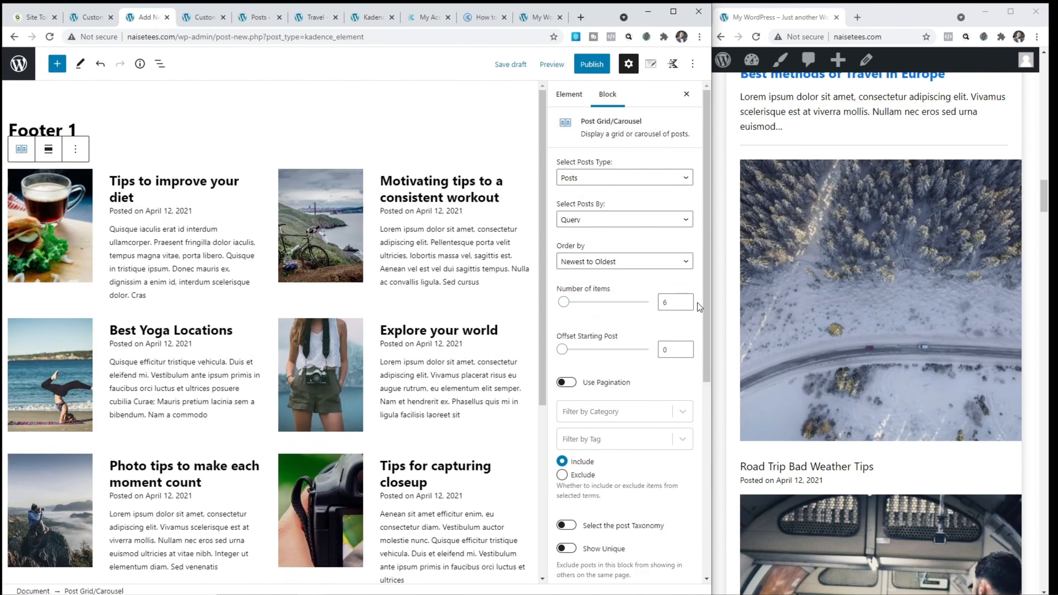
# - Limit the Footer 1 post grid to 3 items and lay it out in 1 column
pyautogui.doubleClick(675, 303)
pyautogui.write('3')
pyautogui.scroll(-7, 633, 308)
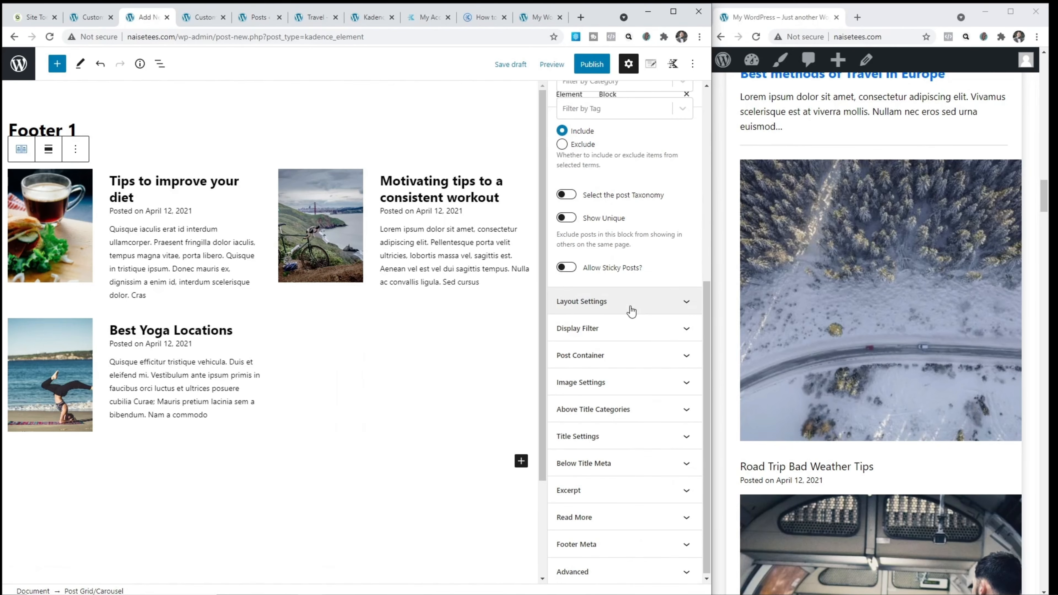
pyautogui.click(631, 311)
pyautogui.doubleClick(658, 384)
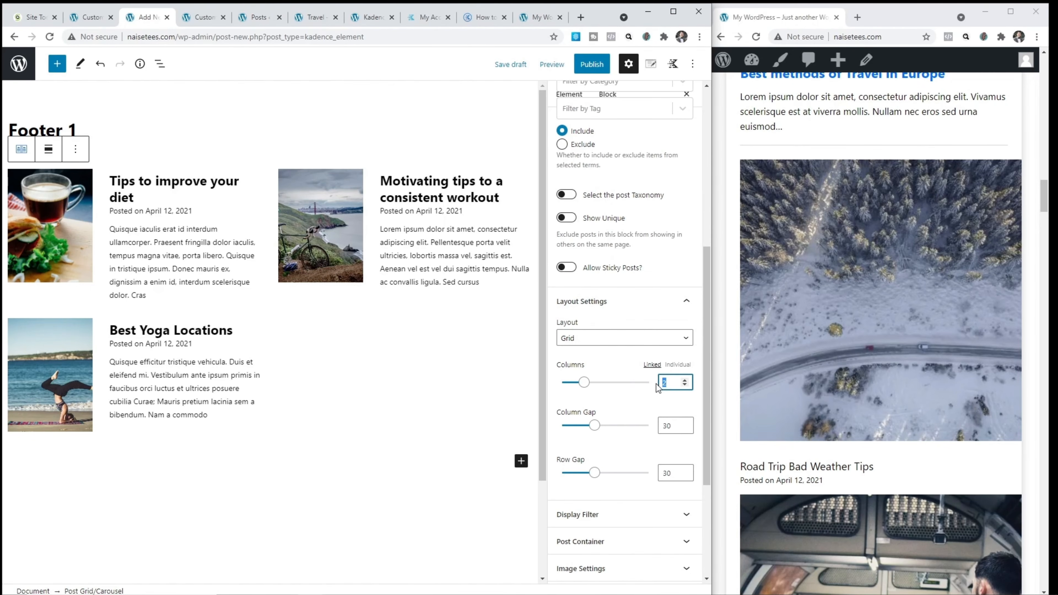
pyautogui.write('1')
# - Set the post grid's image width to 20% and its image ratio to Square 1:1
pyautogui.scroll(-5, 649, 386)
pyautogui.click(642, 383)
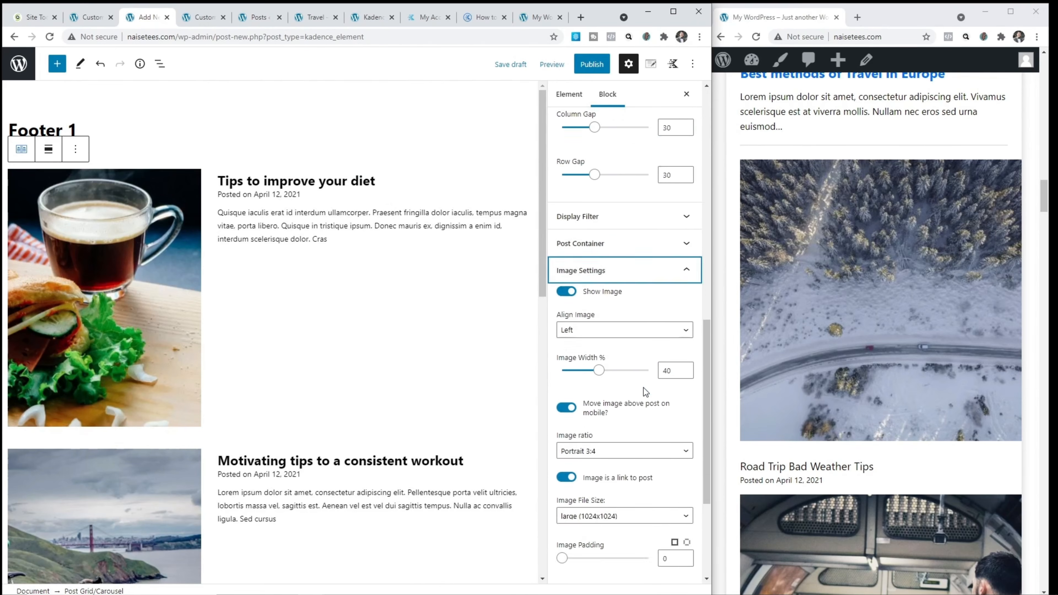
pyautogui.doubleClick(666, 369)
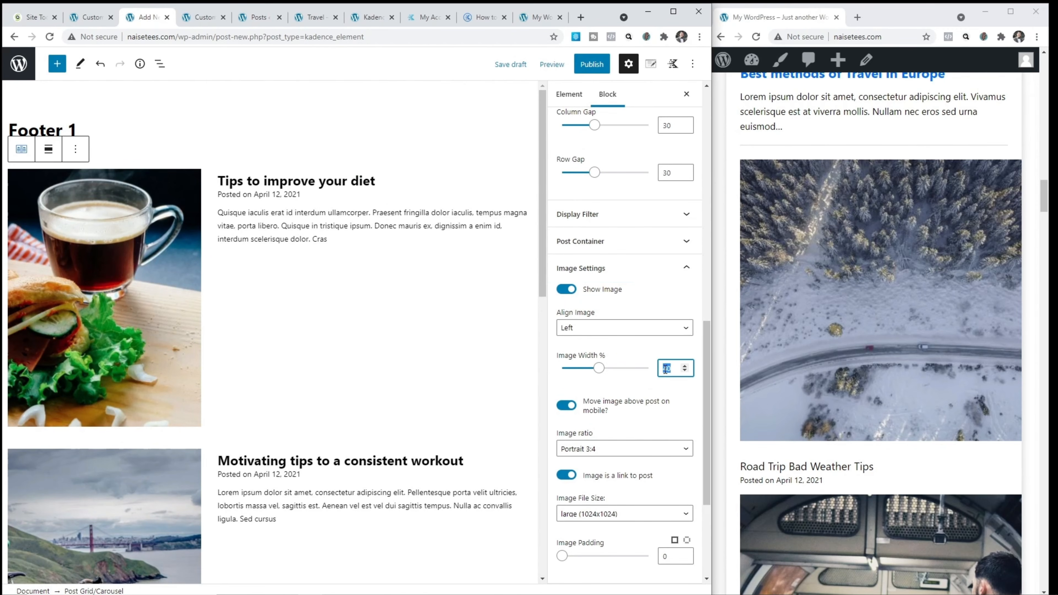
pyautogui.write('20')
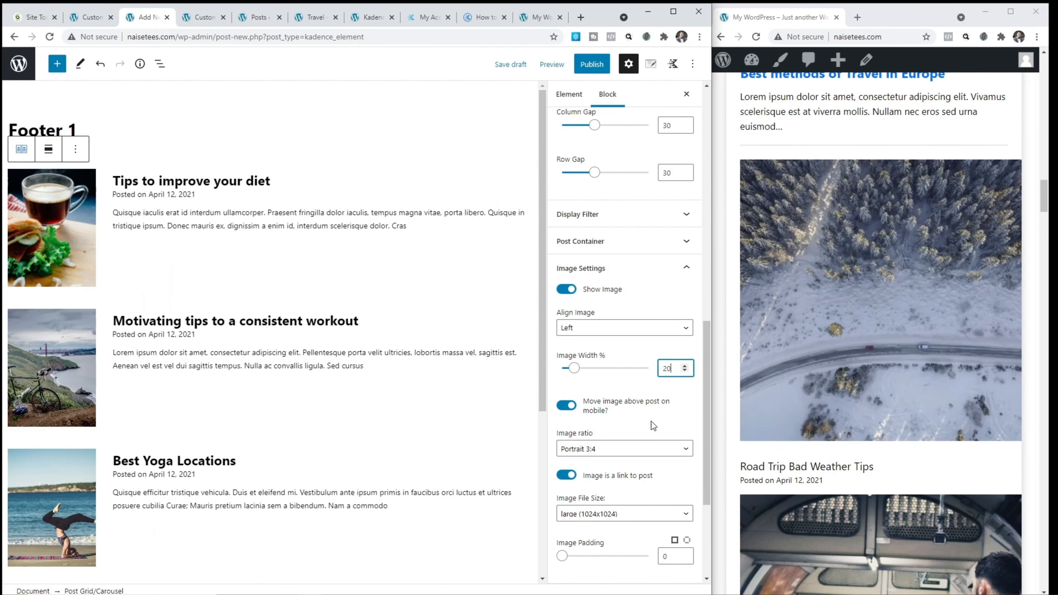
pyautogui.click(649, 449)
pyautogui.click(620, 515)
# - Hide the excerpts in the Footer 1 post grid
pyautogui.scroll(-5, 640, 429)
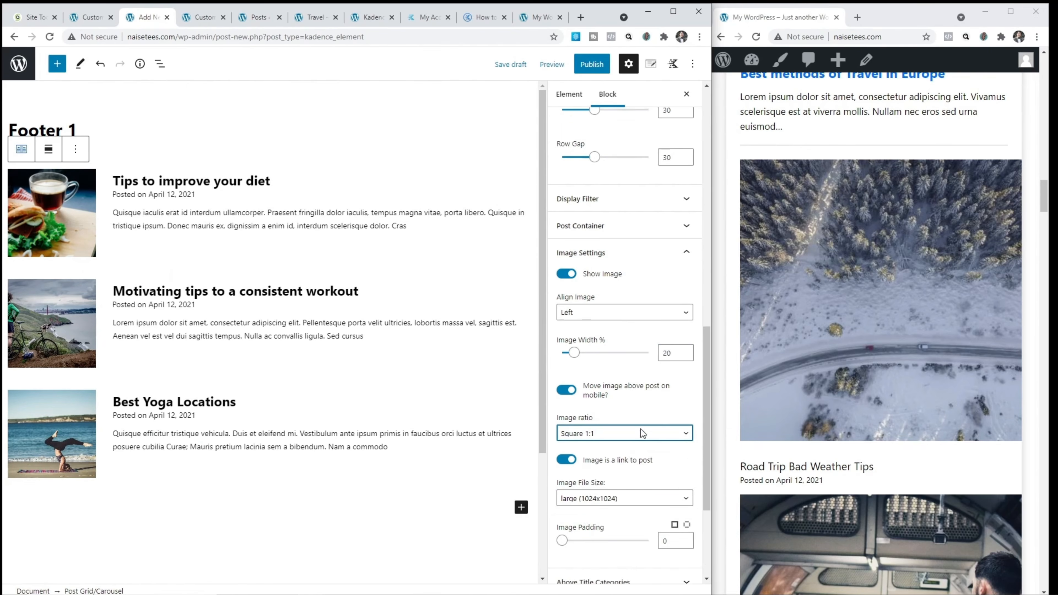
pyautogui.click(602, 493)
pyautogui.click(565, 348)
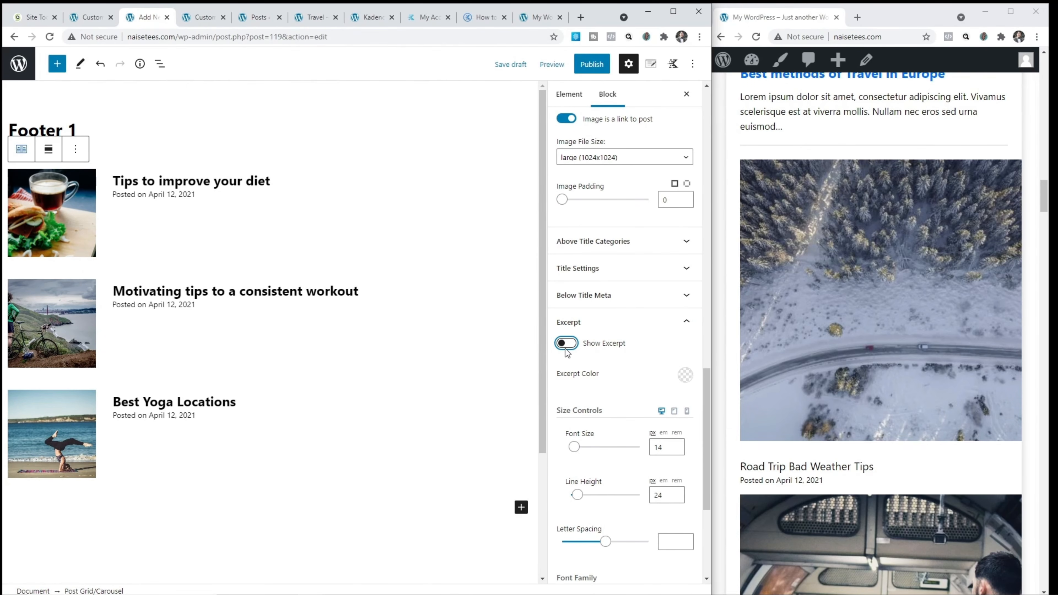
# - Compare the Footer 1 post list with the footer of the reference site wptesterone.com
pyautogui.click(535, 17)
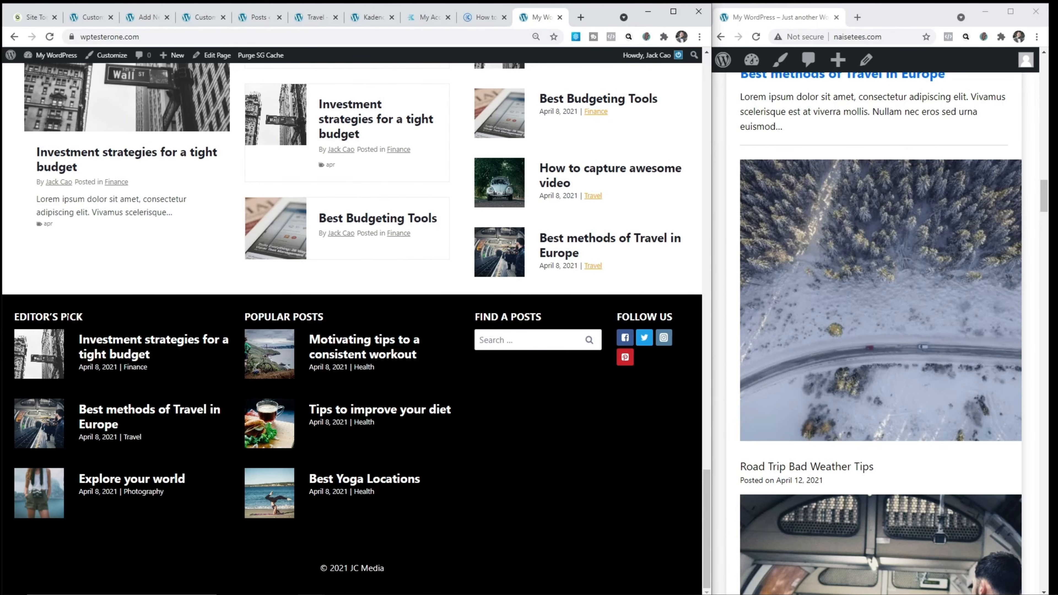
pyautogui.click(146, 17)
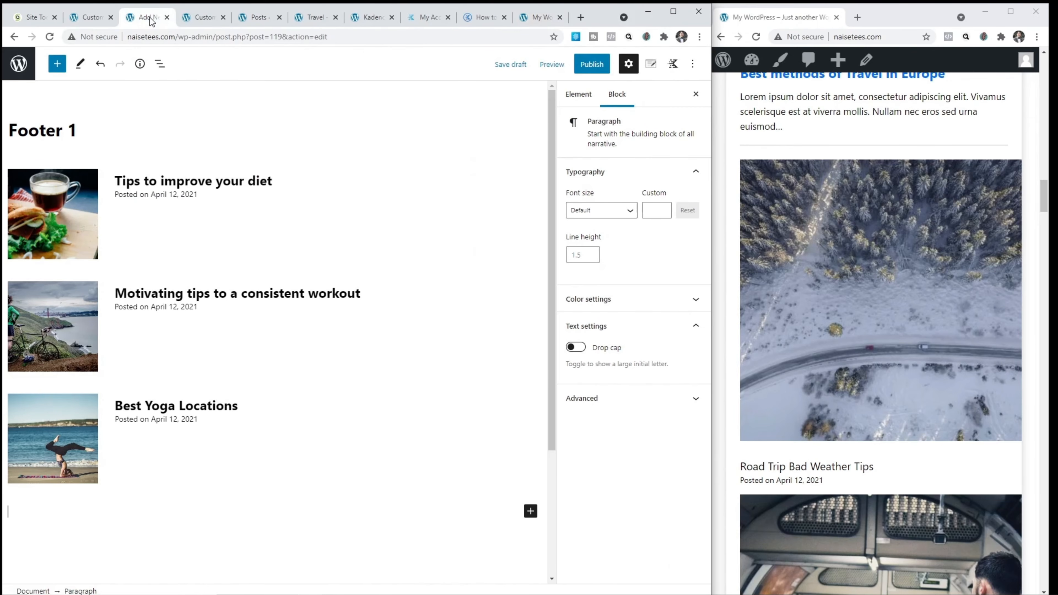
# - Open the list of all posts in a new tab and add the tag "Top Picks" to "Tips to improve your diet"
pyautogui.rightClick(20, 65)
pyautogui.click(41, 74)
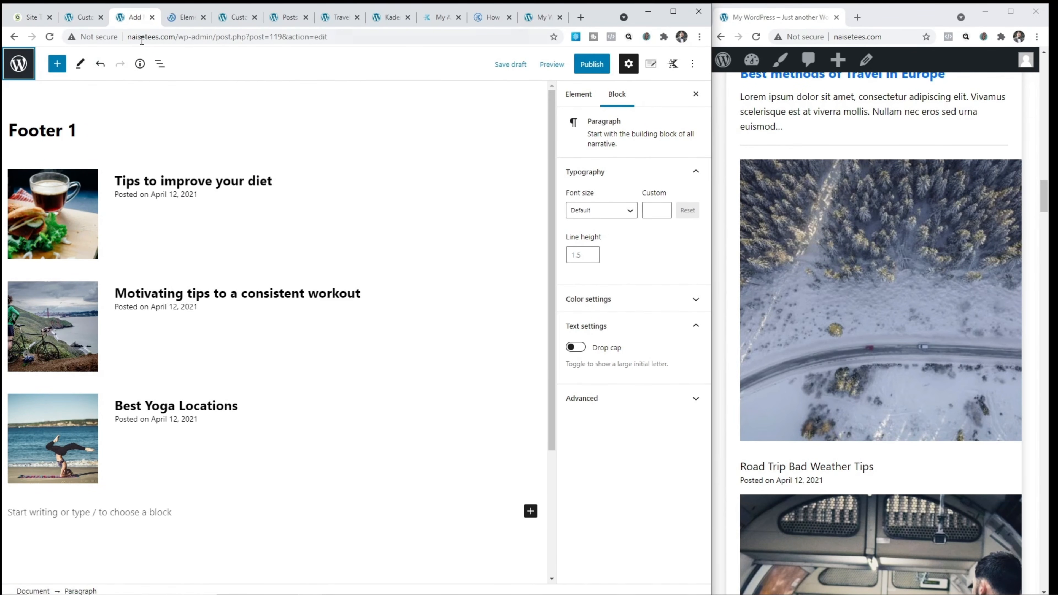
pyautogui.click(175, 21)
pyautogui.moveTo(41, 107)
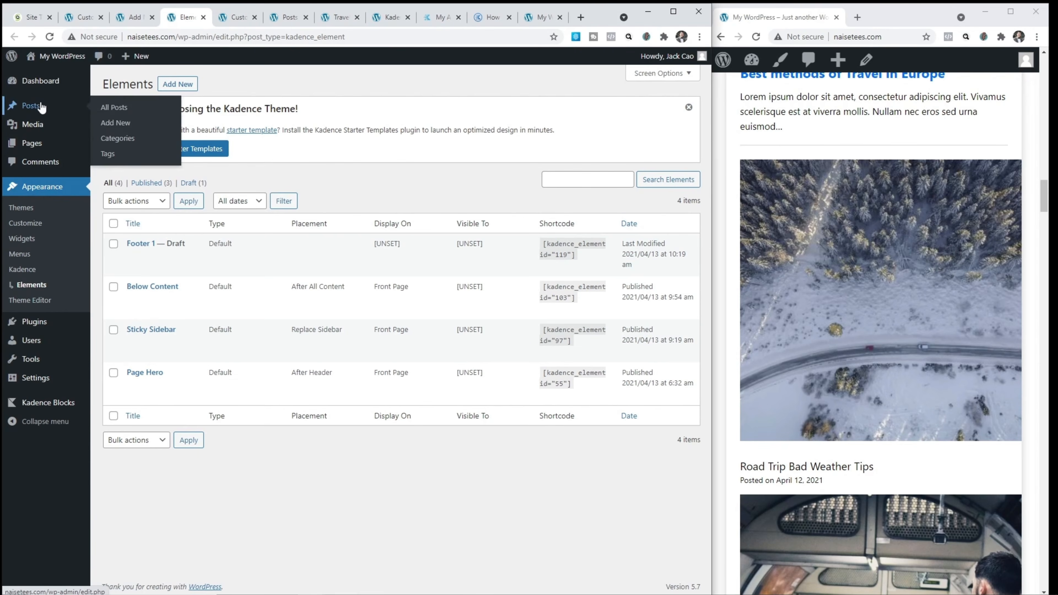
pyautogui.click(109, 109)
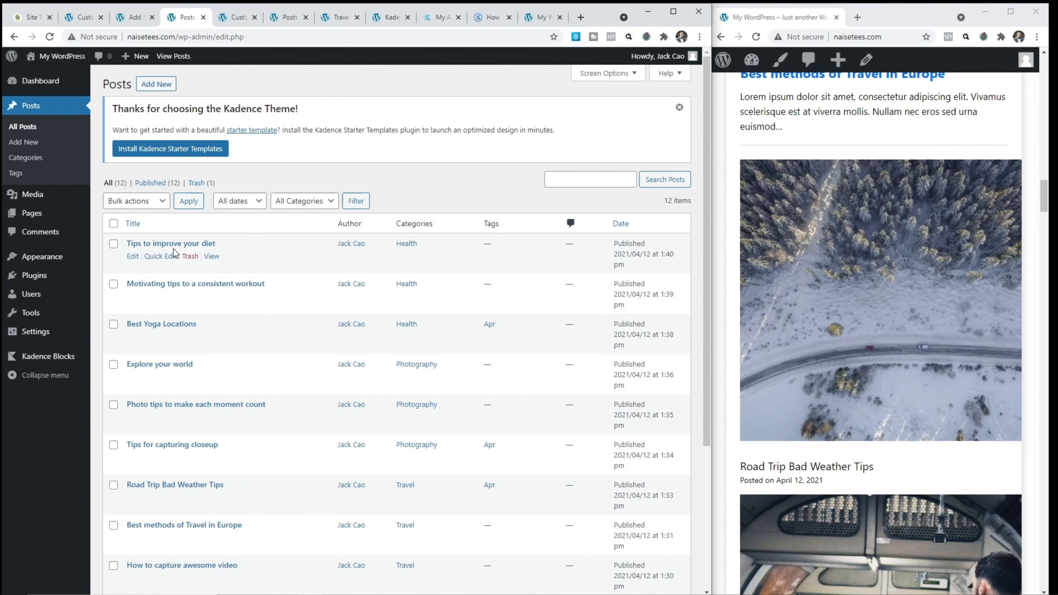
pyautogui.click(172, 259)
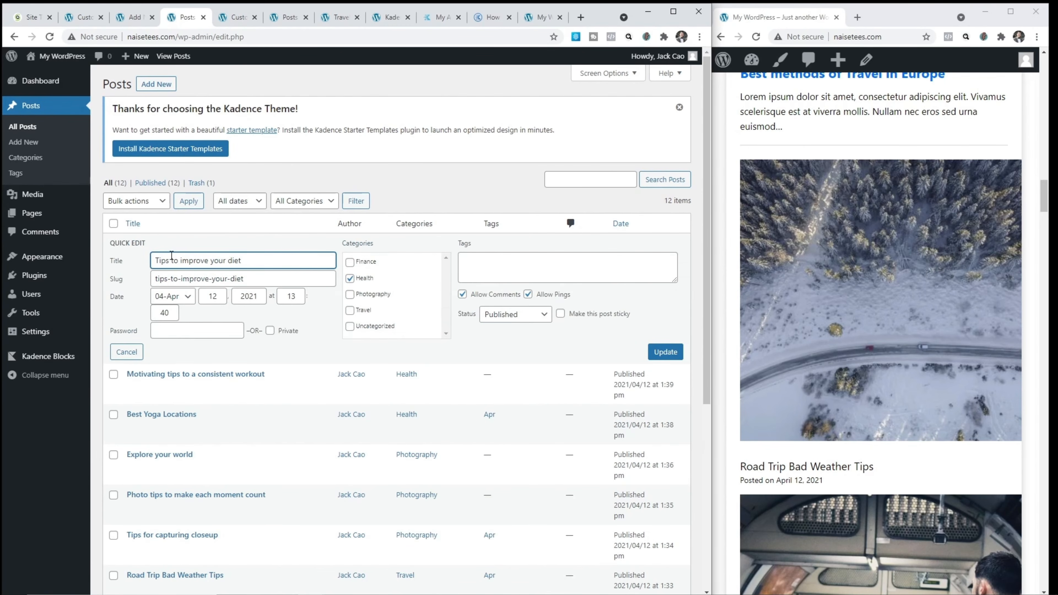
pyautogui.click(487, 265)
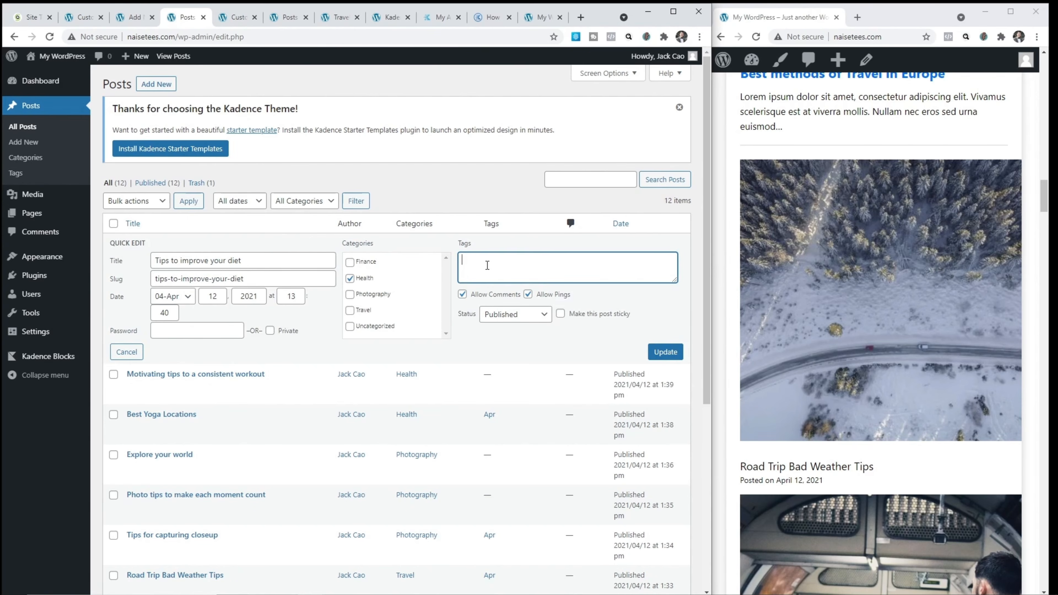
pyautogui.write('Top Picks')
pyautogui.click(665, 352)
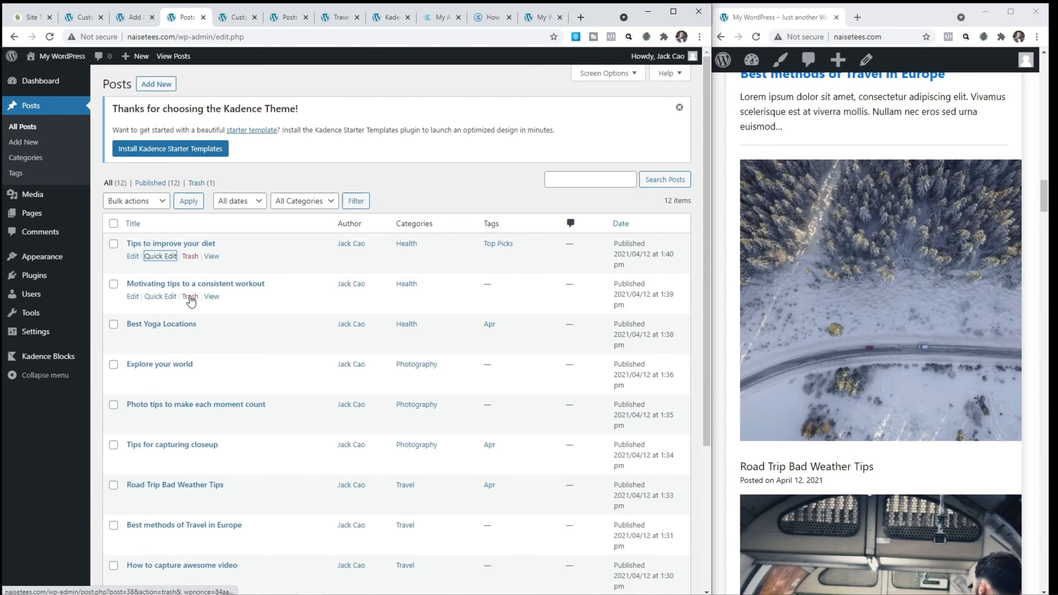
# - Add the tag "Top Picks" to the post "Motivating tips to a consistent workout"
pyautogui.click(165, 298)
pyautogui.click(468, 313)
pyautogui.write('Top pic')
pyautogui.click(483, 334)
pyautogui.click(665, 393)
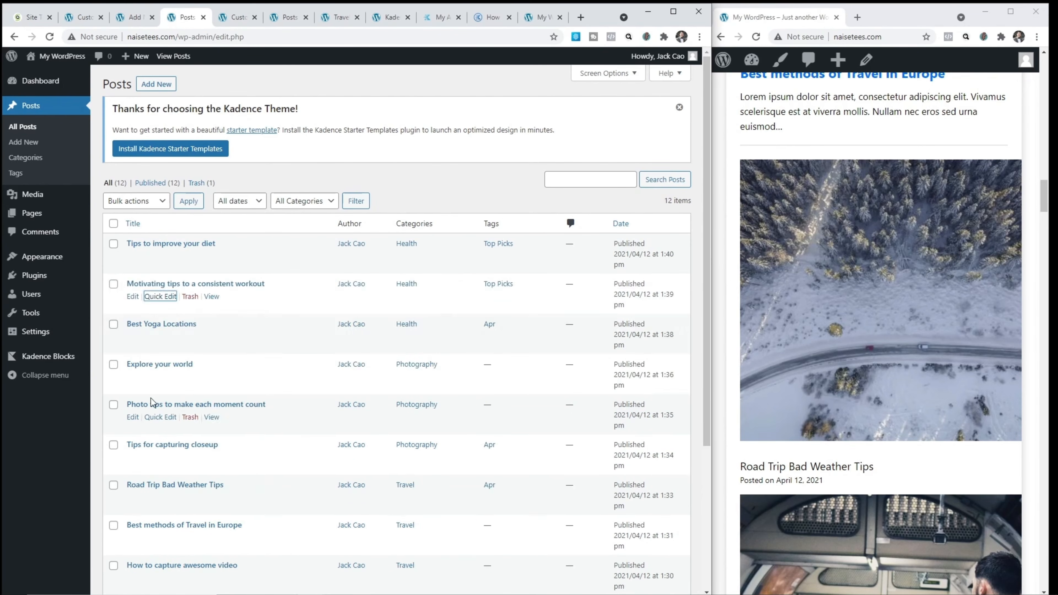
# - Add the tag "Top Picks" to the post "Tips for capturing closeup", keeping its Apr tag
pyautogui.scroll(-5, 179, 437)
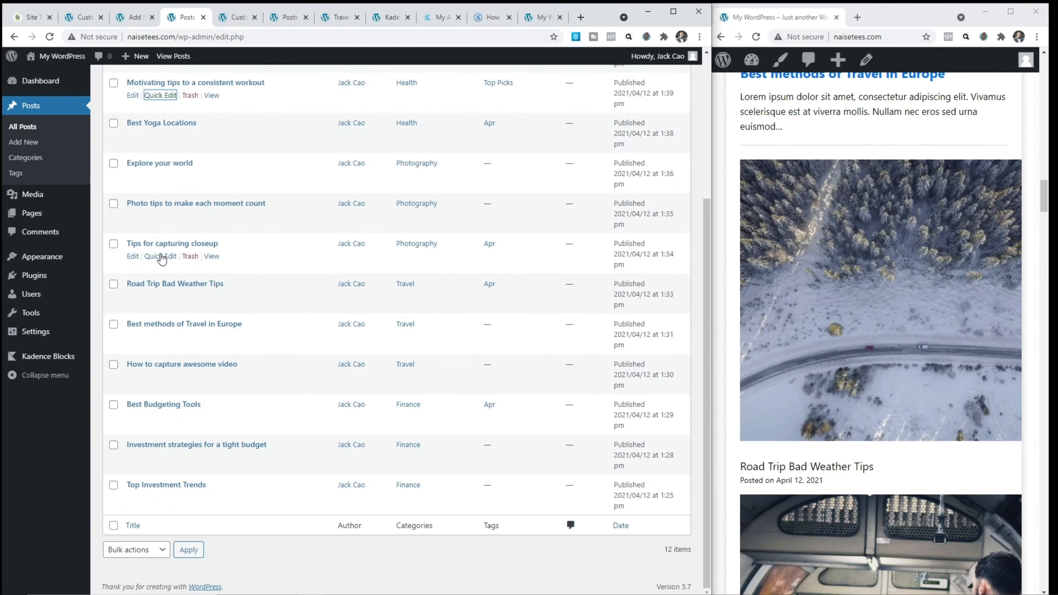
pyautogui.click(162, 258)
pyautogui.click(506, 266)
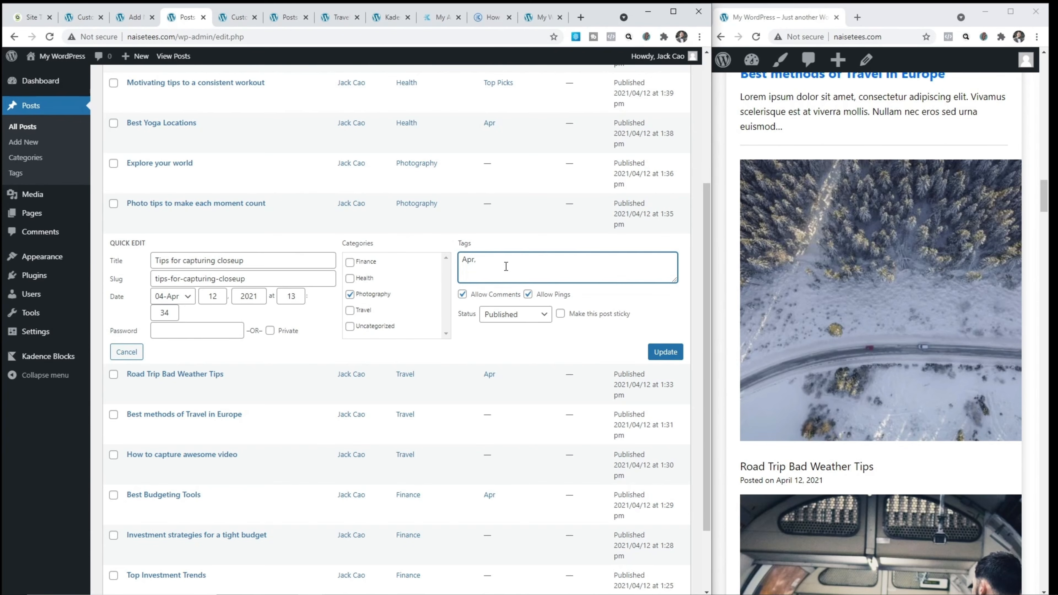
pyautogui.write('Top')
pyautogui.click(515, 293)
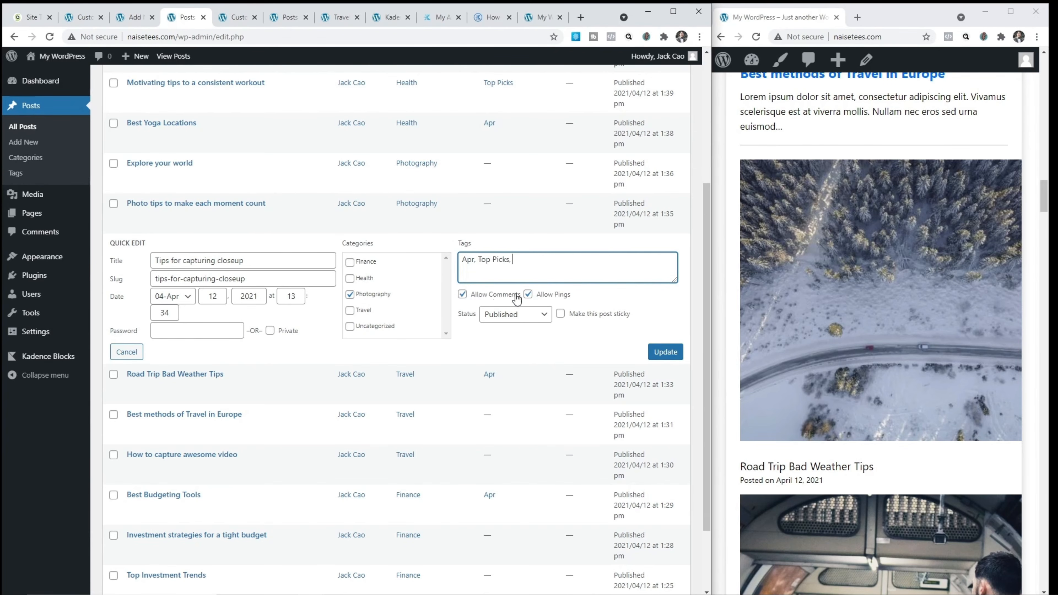
pyautogui.click(665, 353)
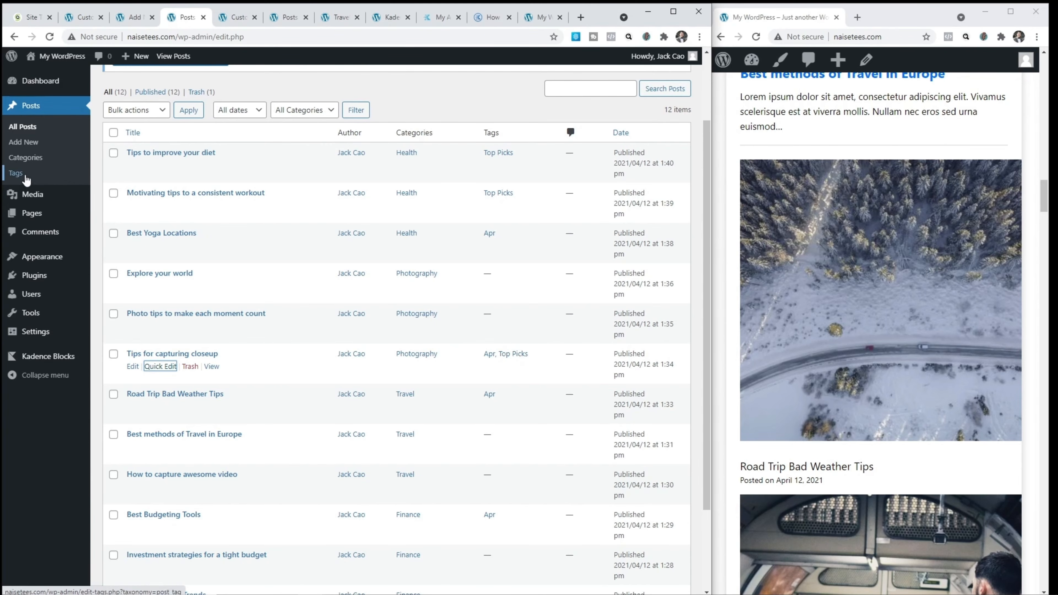
# - List the posts tagged Apr, remove that tag from "Best Yoga Locations", and reload the list
pyautogui.click(16, 173)
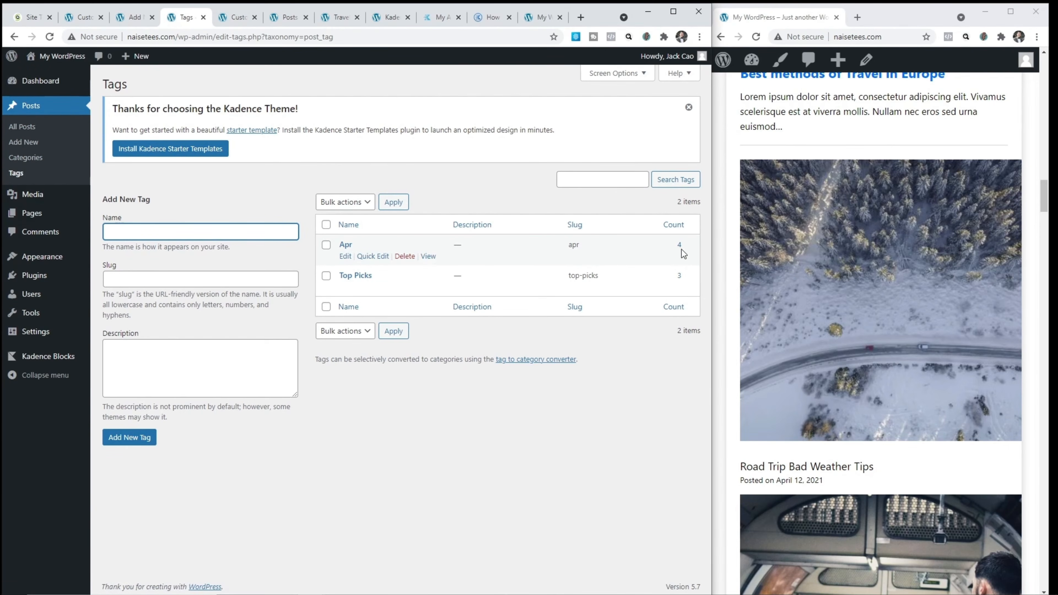
pyautogui.click(679, 246)
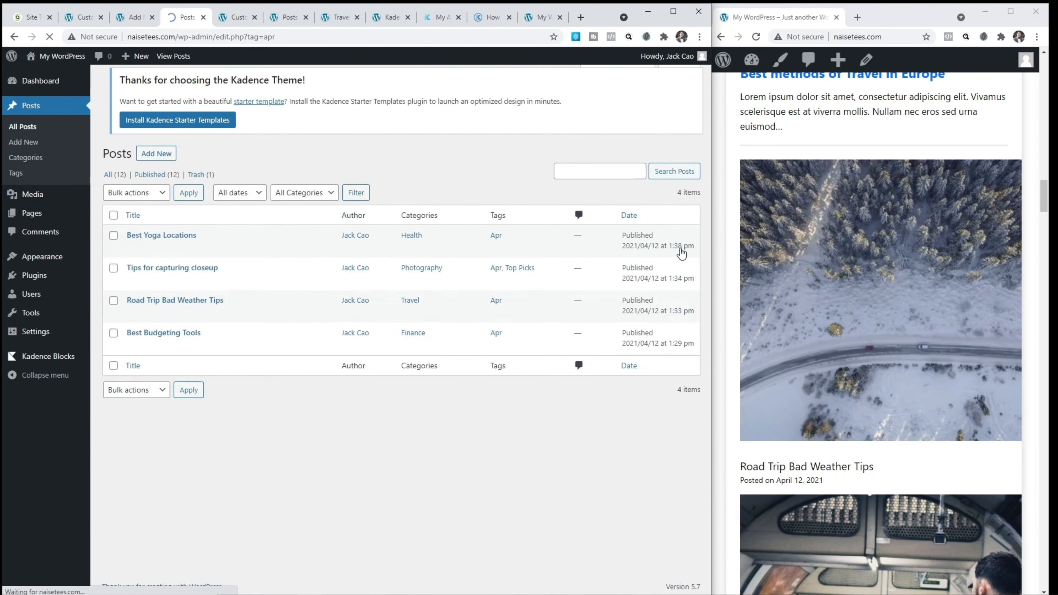
pyautogui.click(169, 258)
pyautogui.moveTo(546, 262); pyautogui.dragTo(442, 261)
pyautogui.press('BackSpace')
pyautogui.click(671, 351)
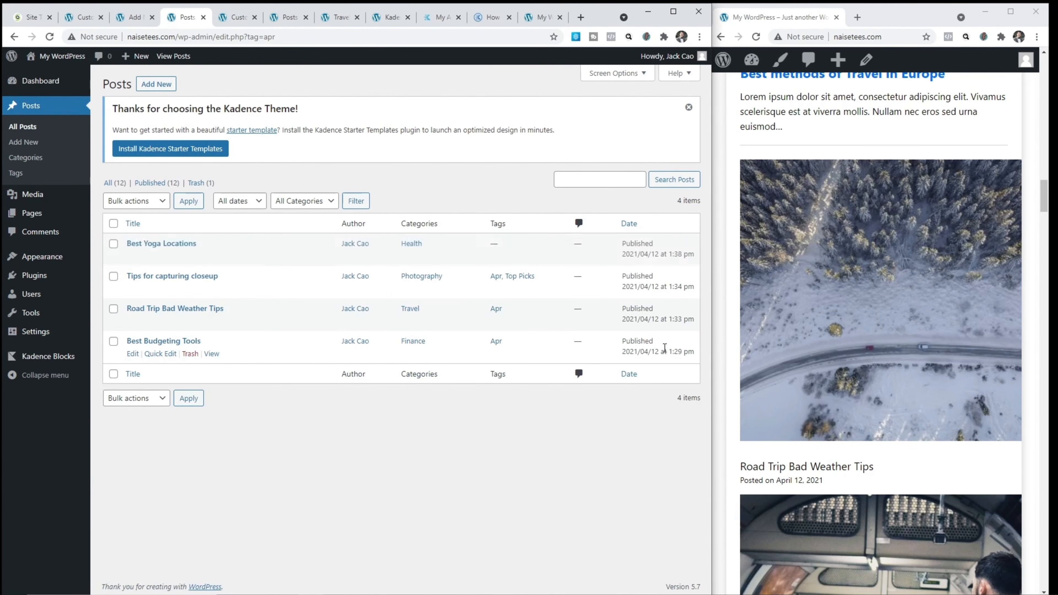
pyautogui.click(49, 37)
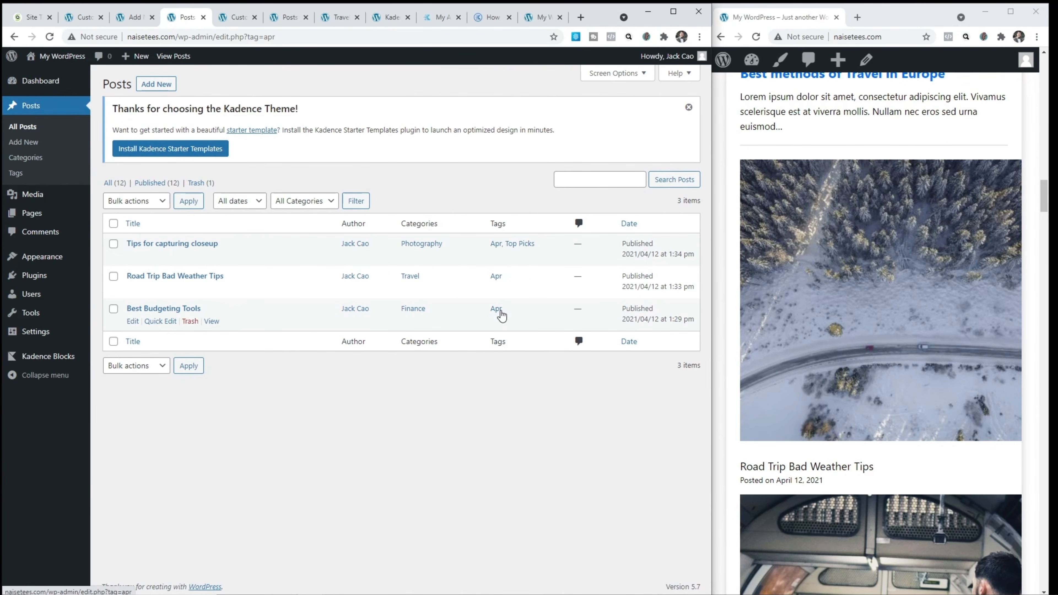
# - Check which posts carry the Top Picks tag and review the tags in the full post list
pyautogui.click(16, 173)
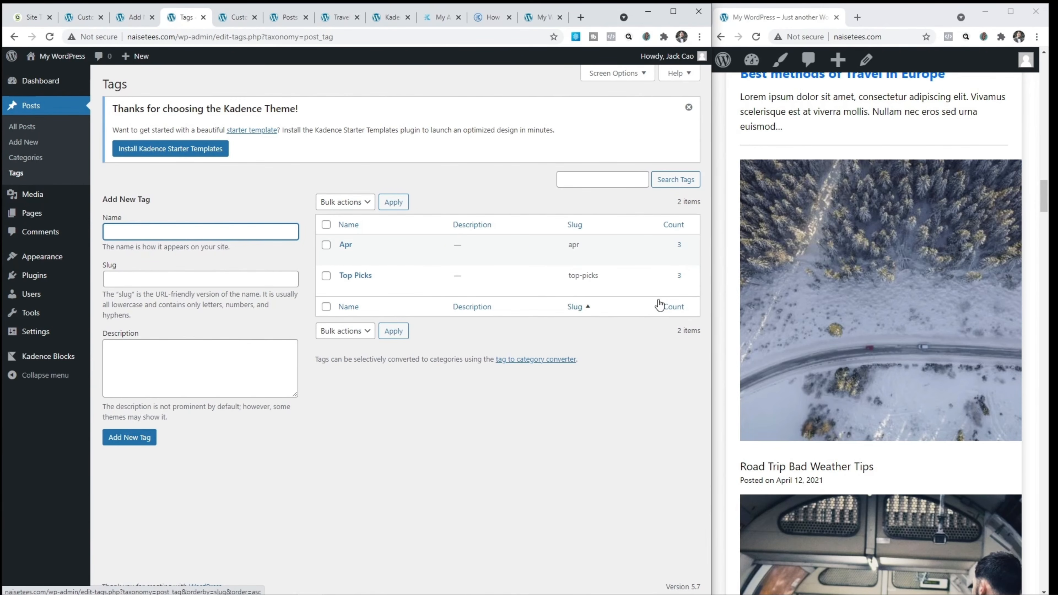
pyautogui.click(679, 278)
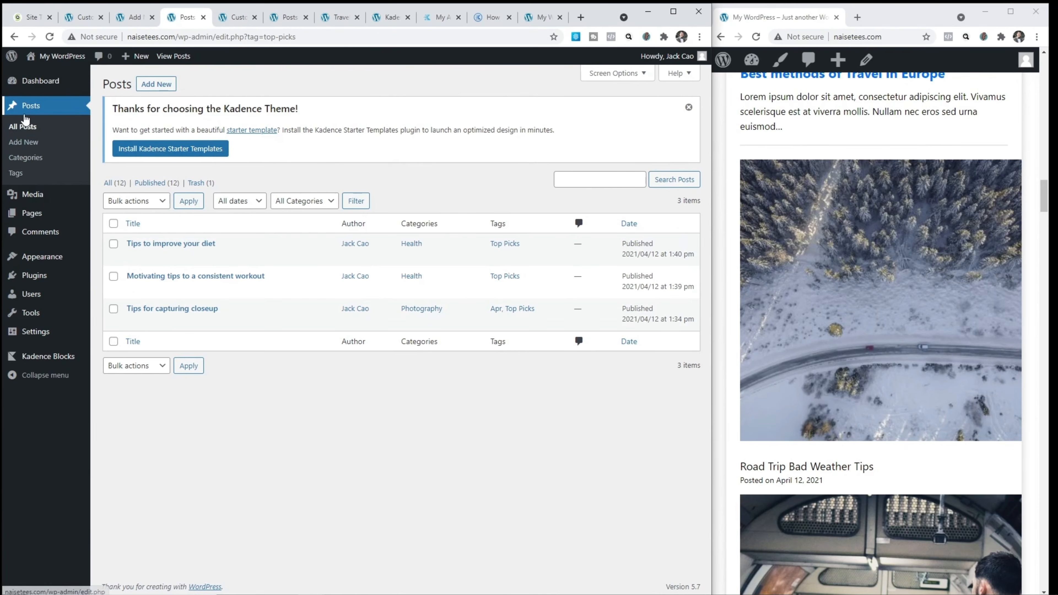
pyautogui.click(25, 127)
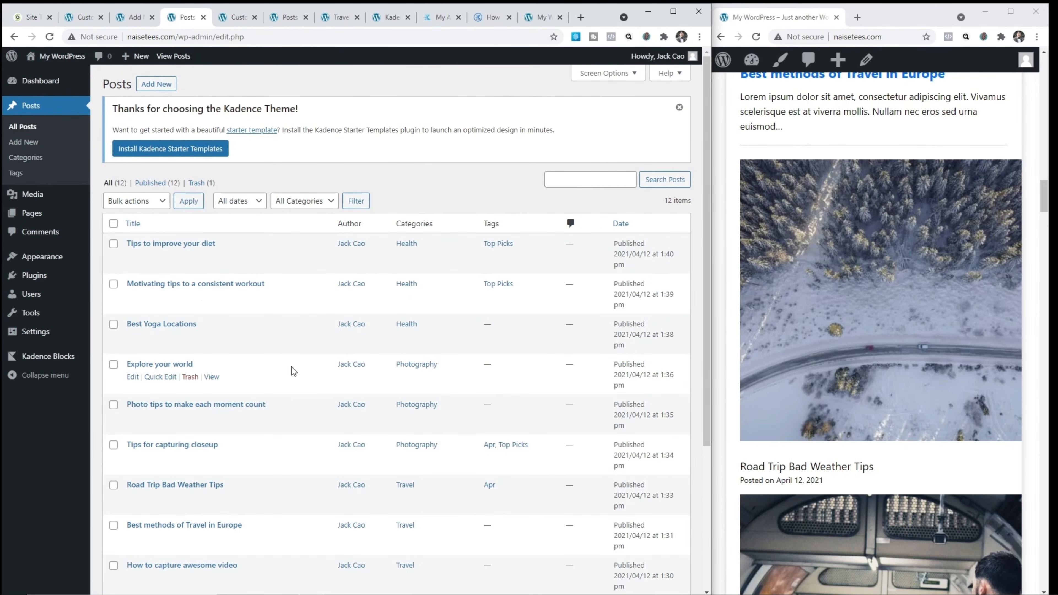
pyautogui.scroll(-5, 291, 366)
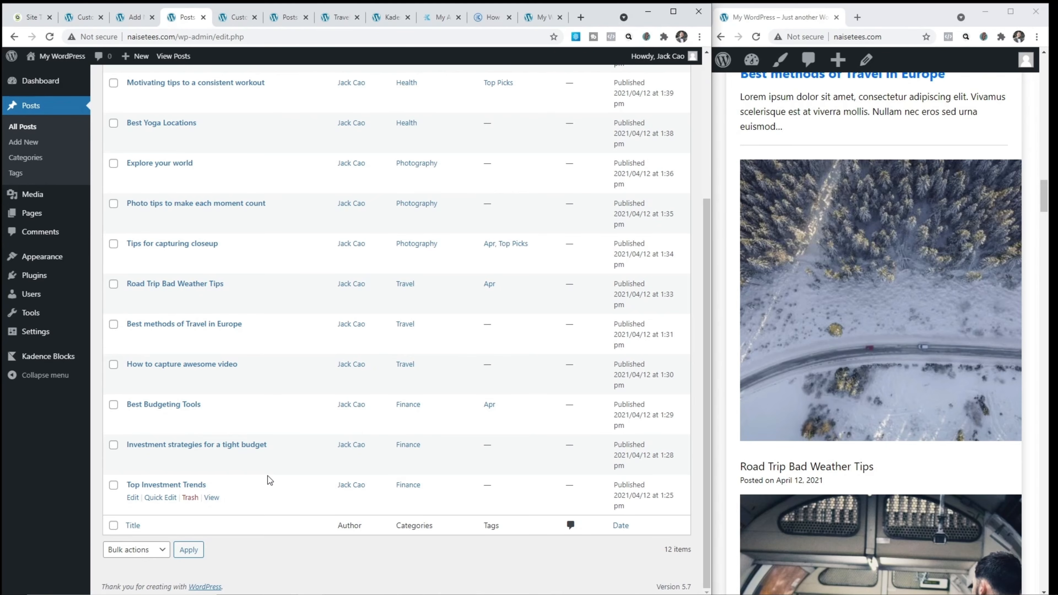
# - Filter the Footer 1 post grid by the Top Picks tag and publish the element
pyautogui.click(133, 17)
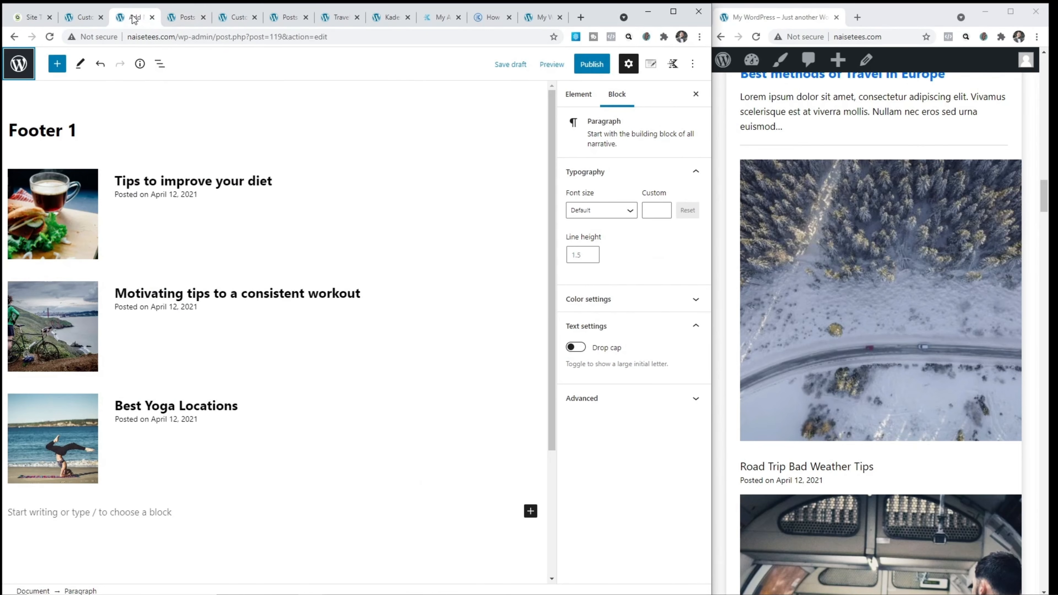
pyautogui.click(145, 221)
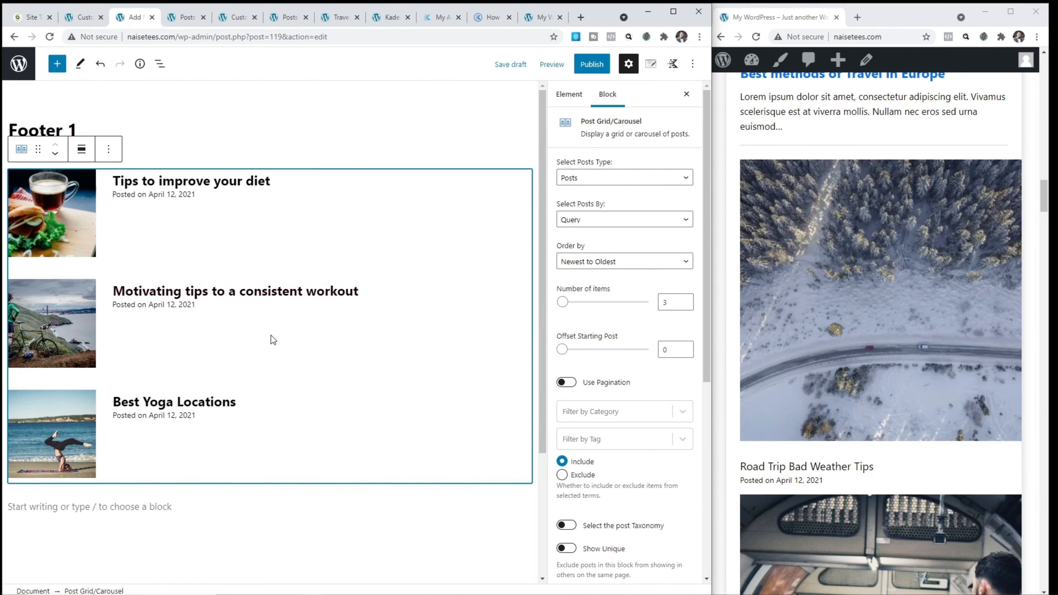
pyautogui.click(585, 444)
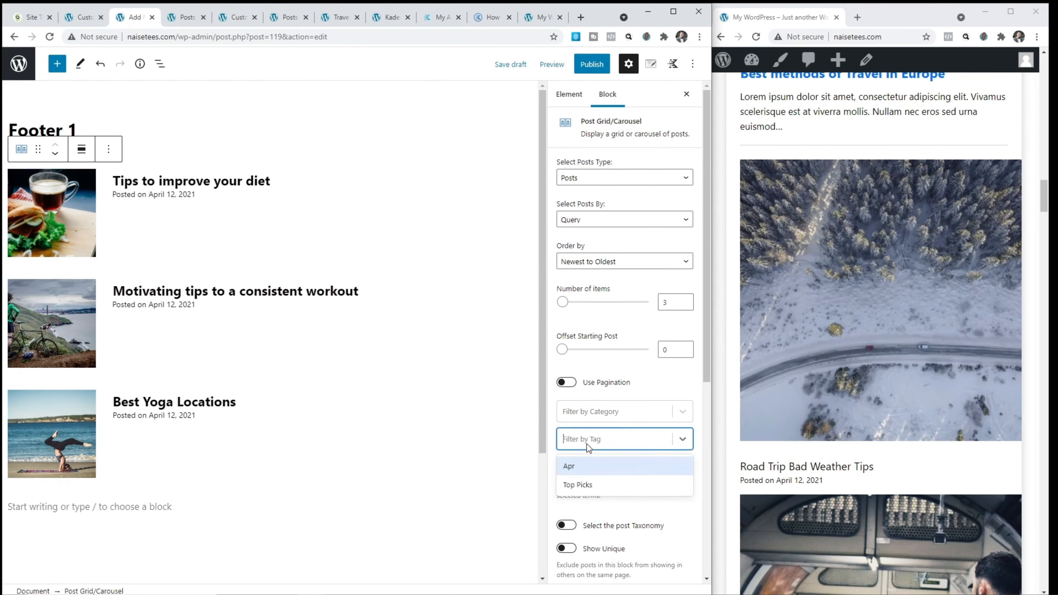
pyautogui.click(591, 481)
pyautogui.click(592, 61)
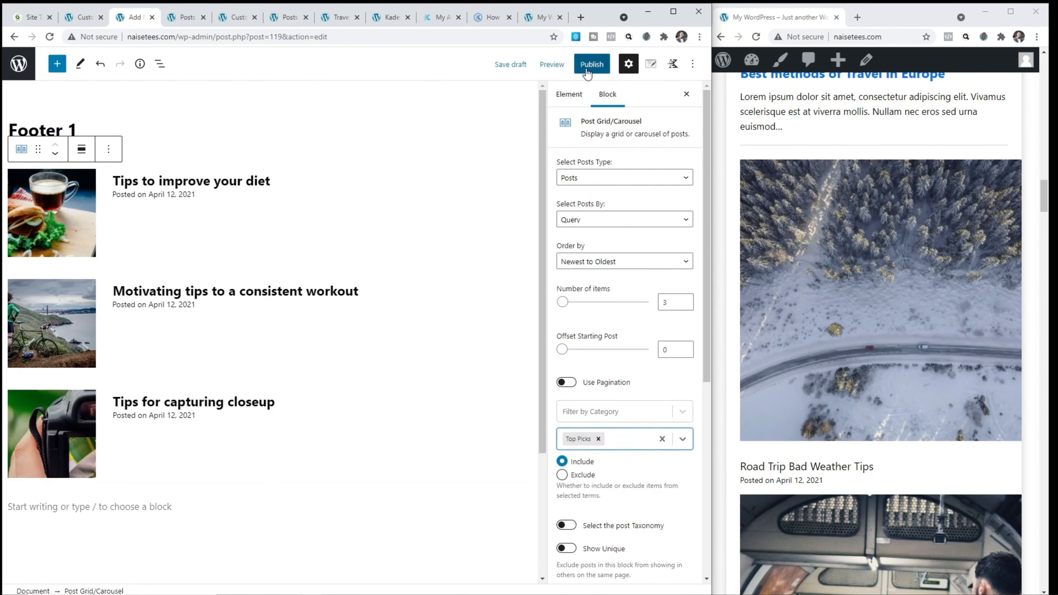
pyautogui.click(586, 66)
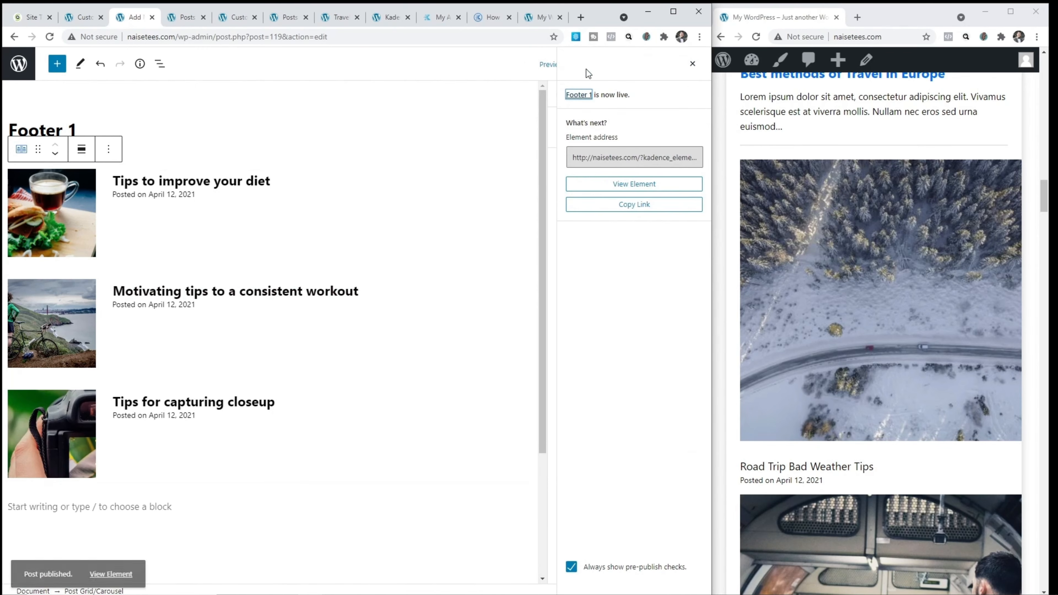
pyautogui.click(693, 65)
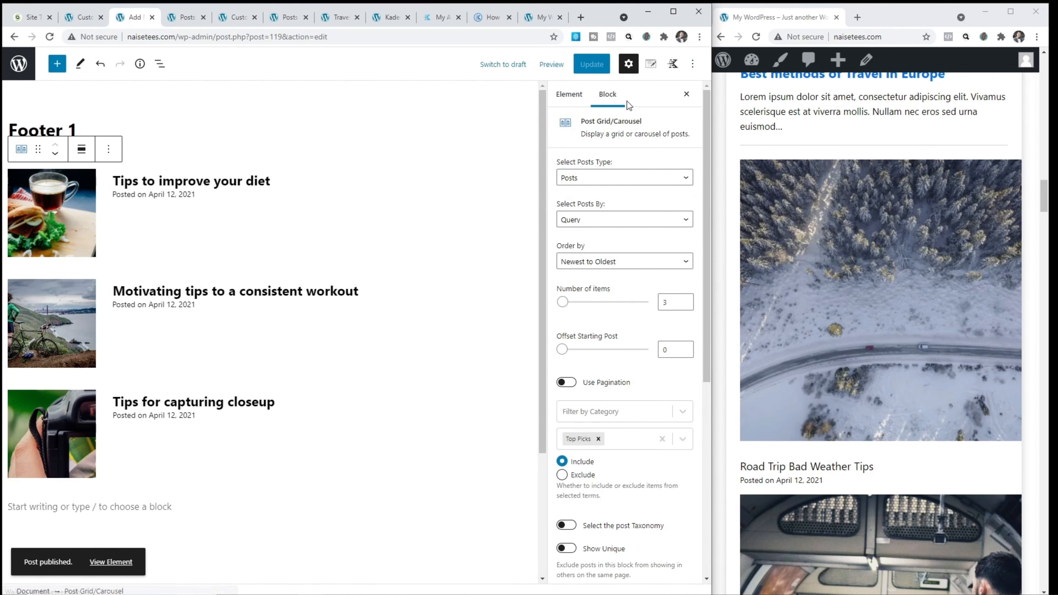
# - Set the Footer 1 element to show on the Entire Site without a placement, and update it
pyautogui.click(652, 66)
pyautogui.click(643, 153)
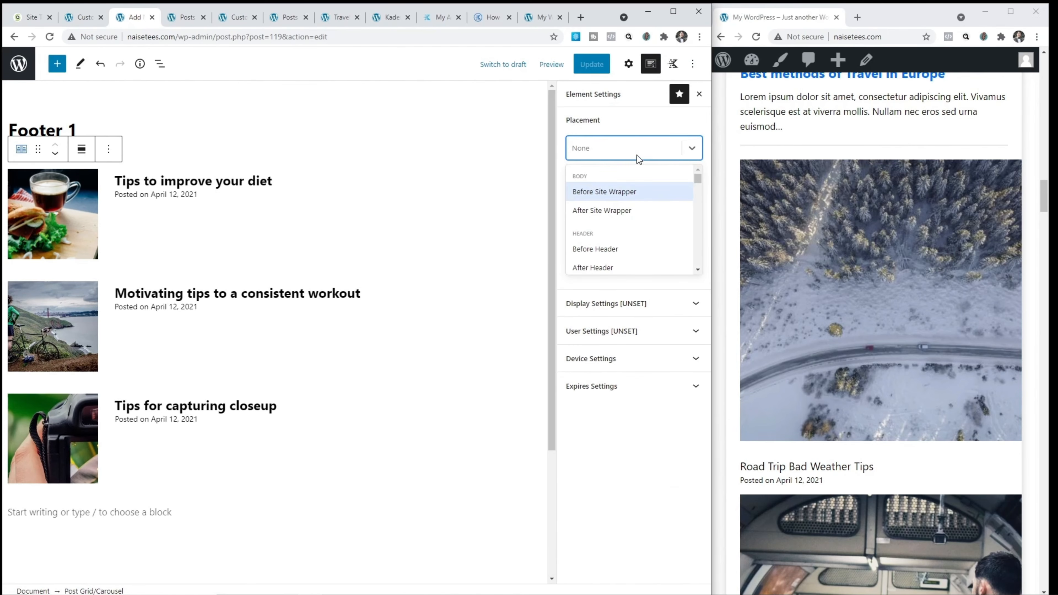
pyautogui.click(635, 156)
pyautogui.click(651, 191)
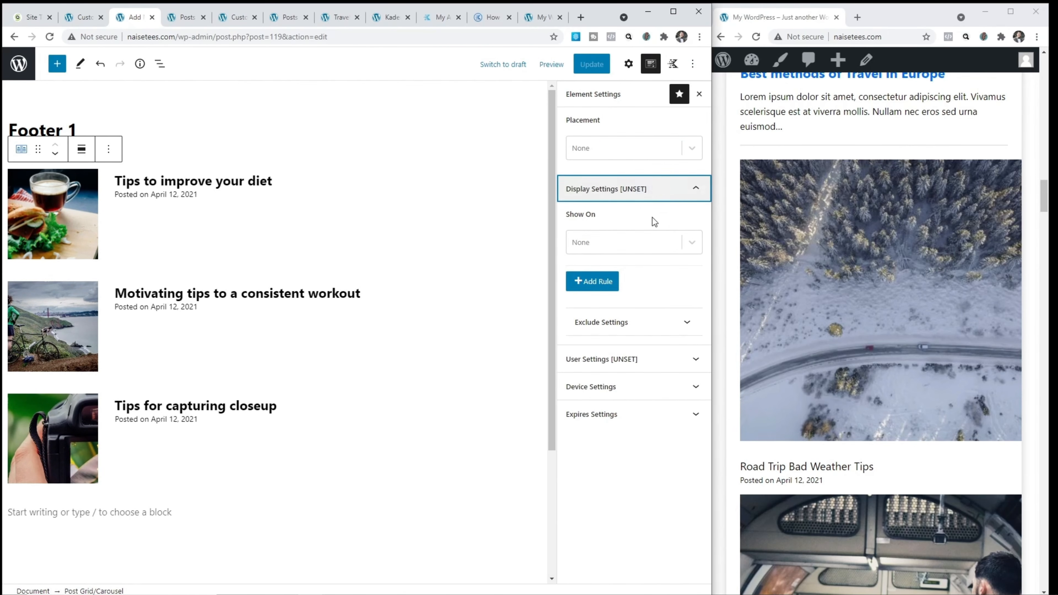
pyautogui.click(646, 244)
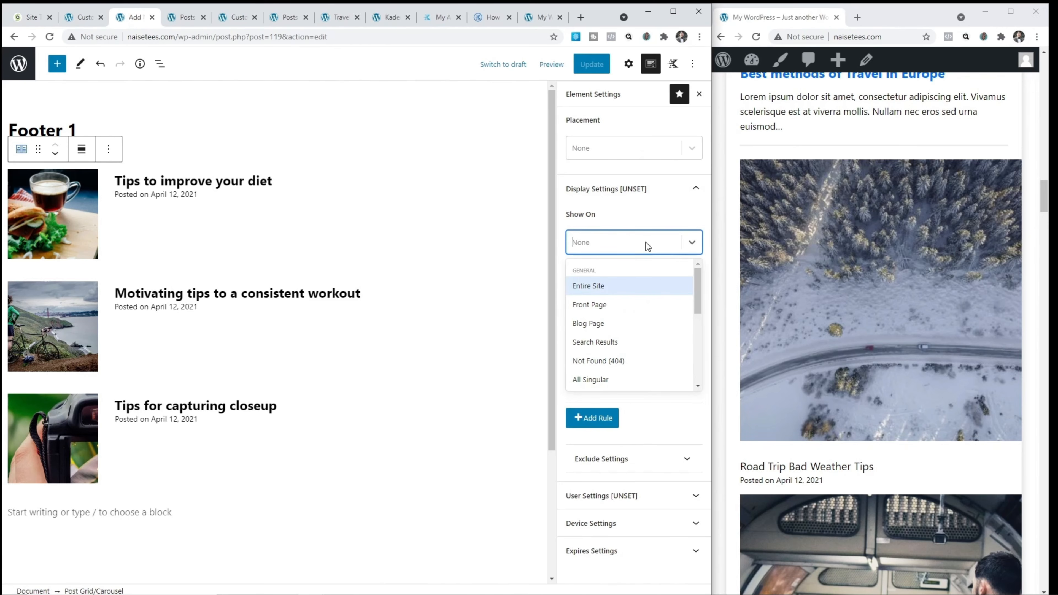
pyautogui.click(605, 286)
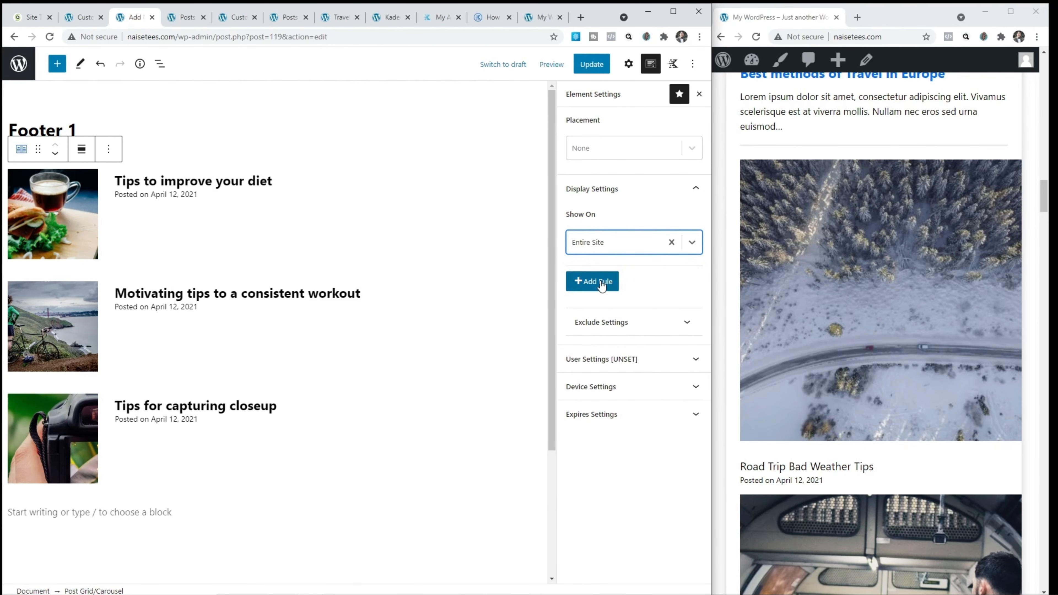
pyautogui.click(591, 64)
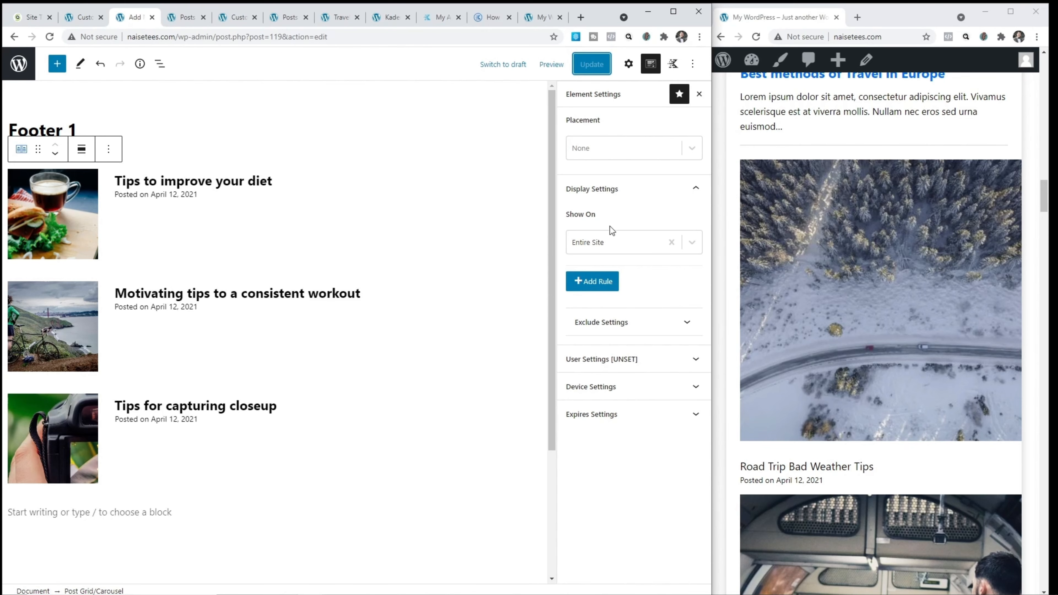
pyautogui.click(18, 65)
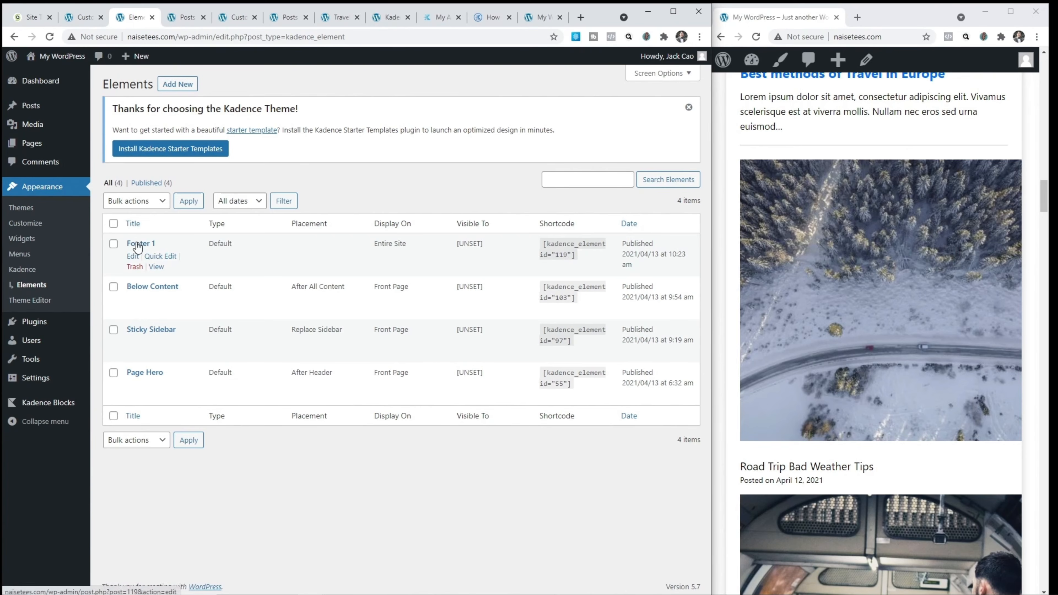
pyautogui.click(177, 84)
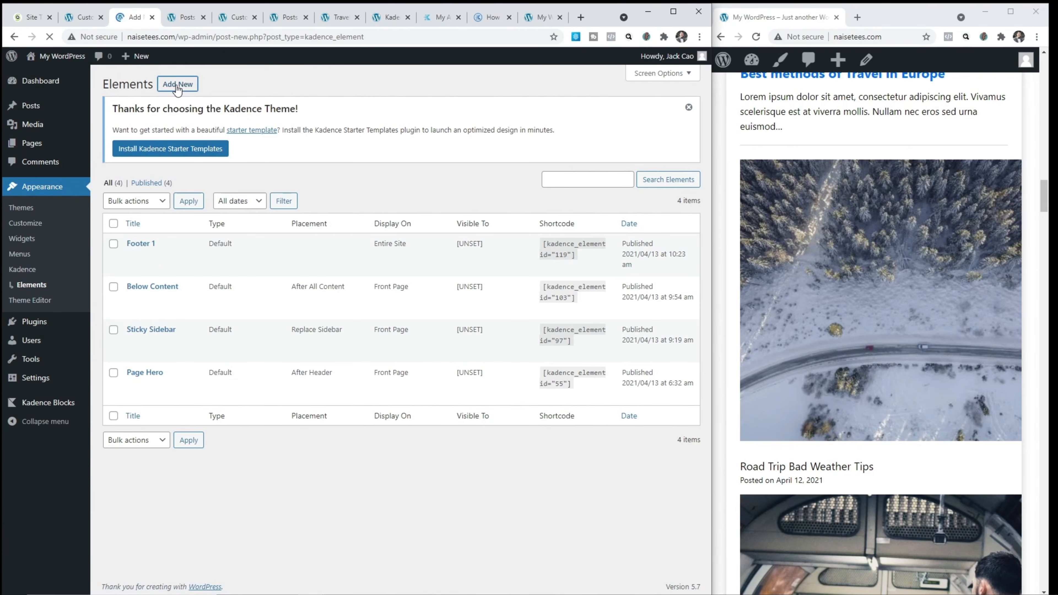
pyautogui.click(303, 349)
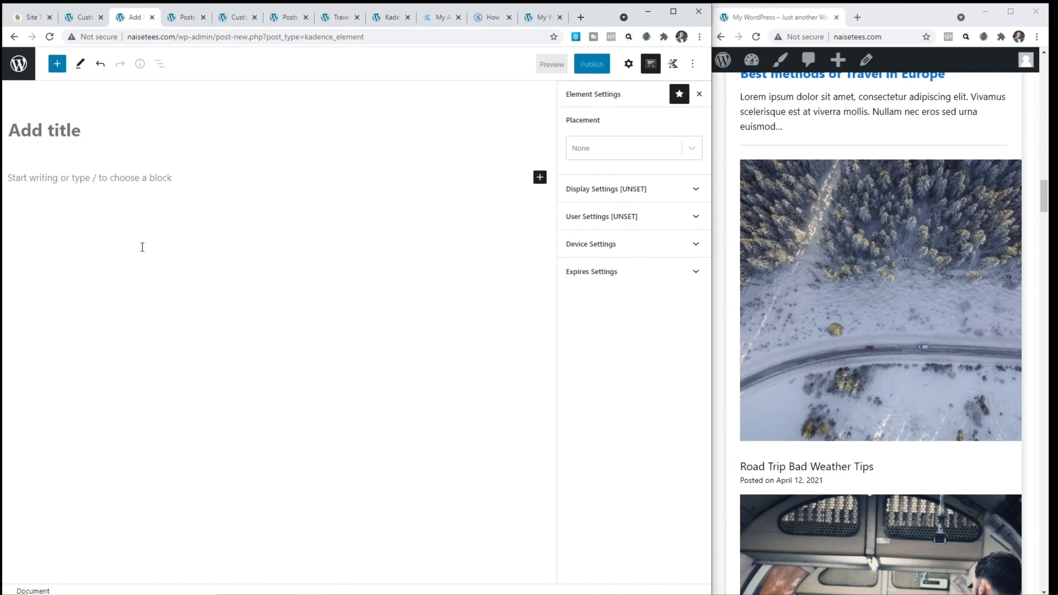
pyautogui.click(19, 63)
pyautogui.click(406, 99)
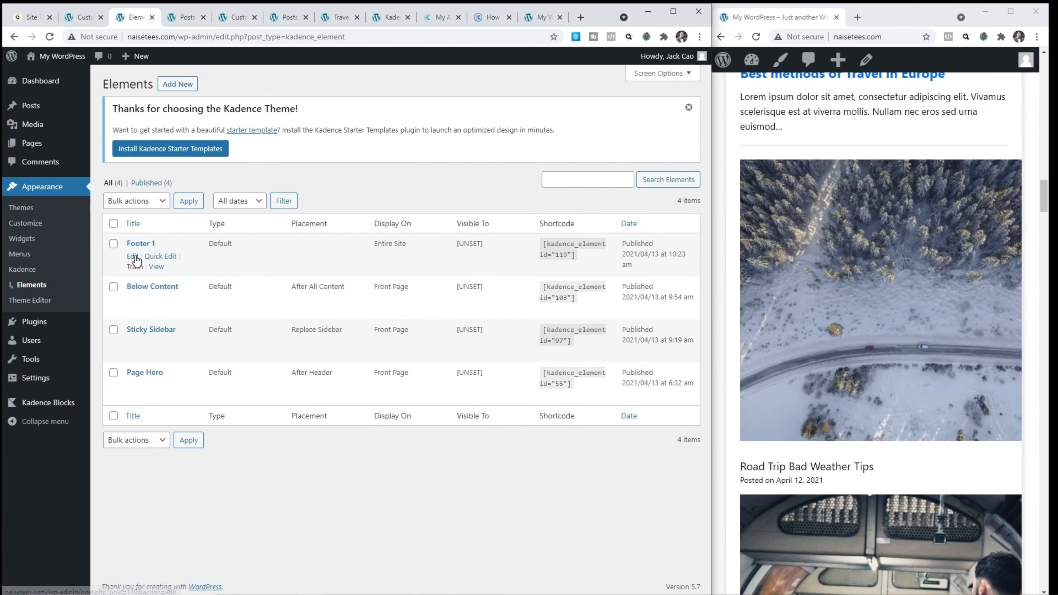
# - Open the Footer 1 element for editing and copy its Post Grid/Carousel block
pyautogui.click(134, 256)
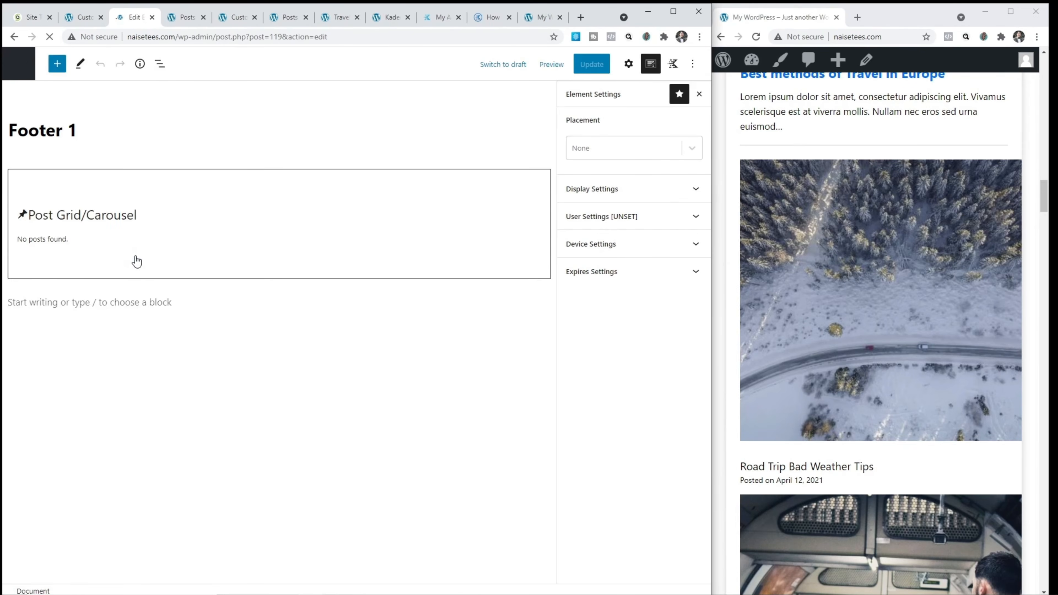
pyautogui.click(155, 229)
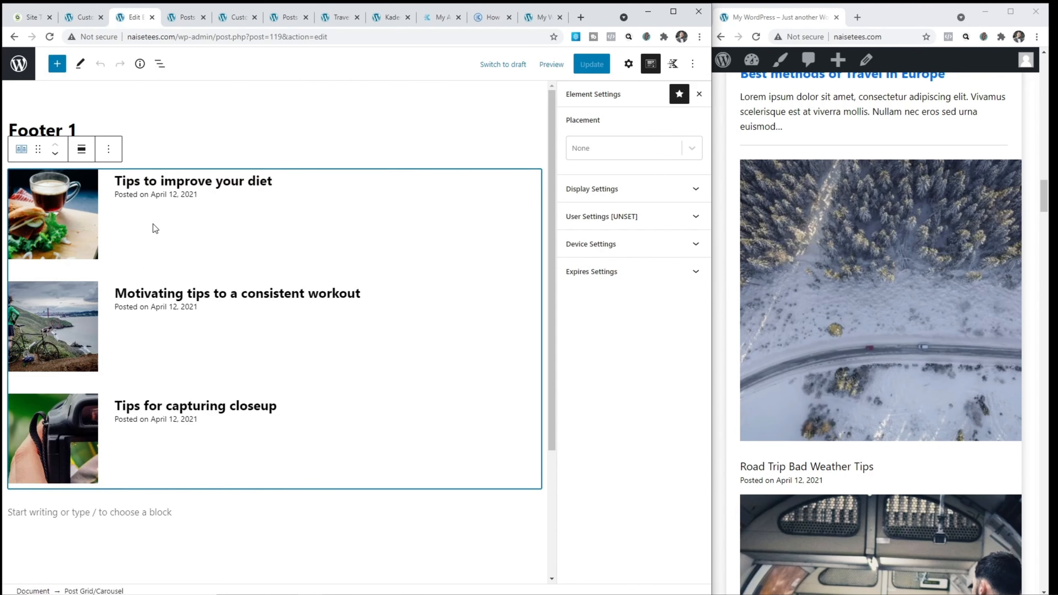
pyautogui.click(110, 151)
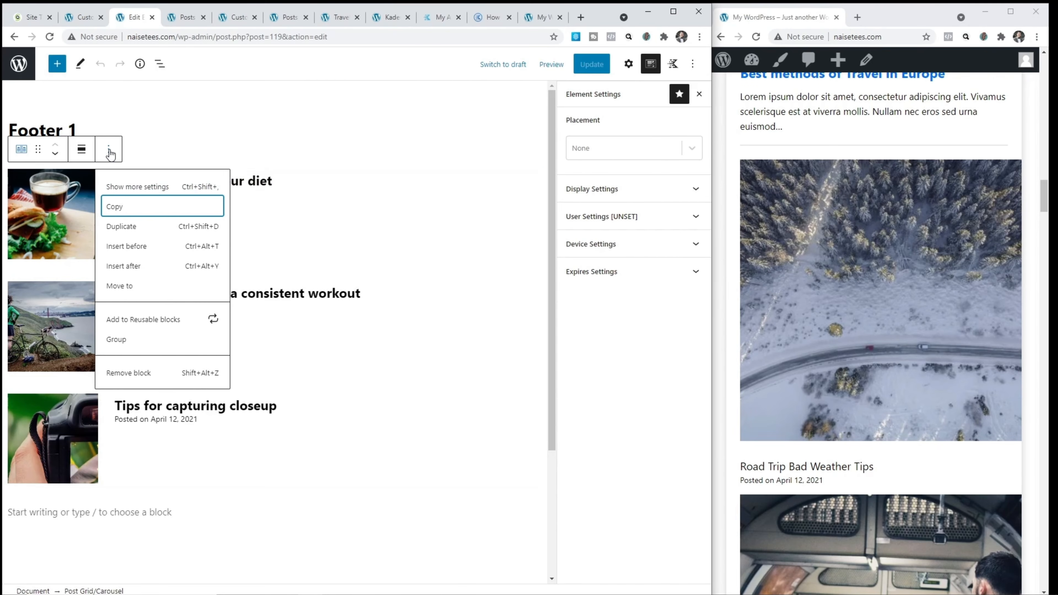
pyautogui.click(121, 208)
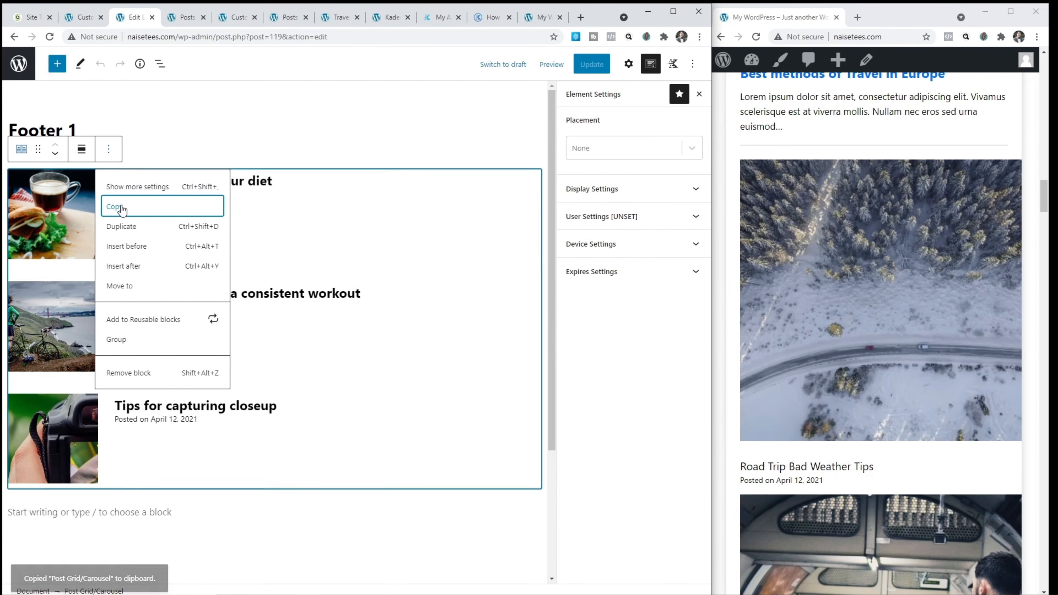
# - Create a new default element titled "Footer 2" and paste the copied post grid into it
pyautogui.click(16, 67)
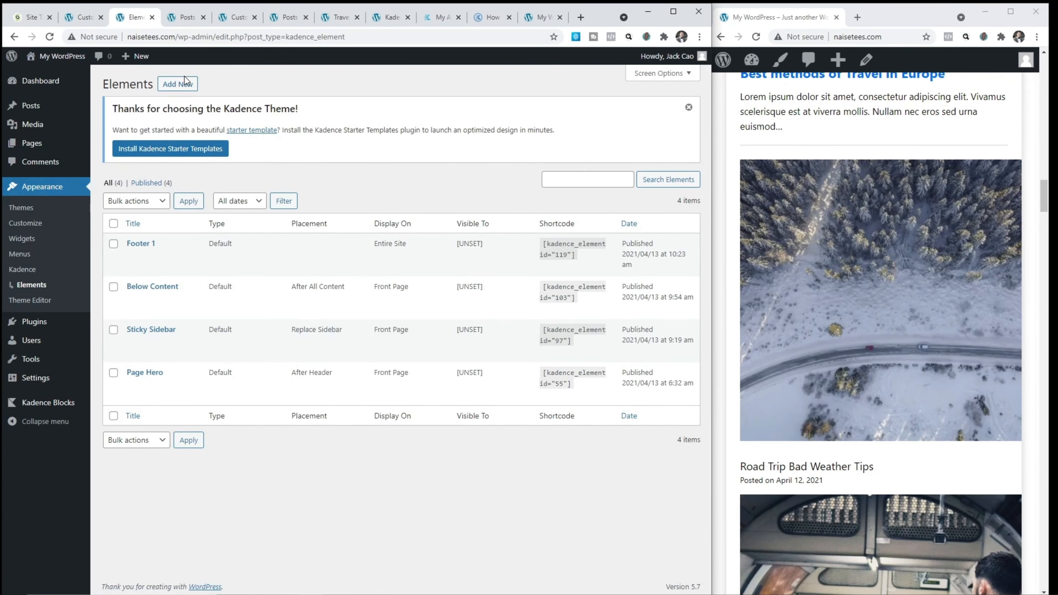
pyautogui.click(178, 84)
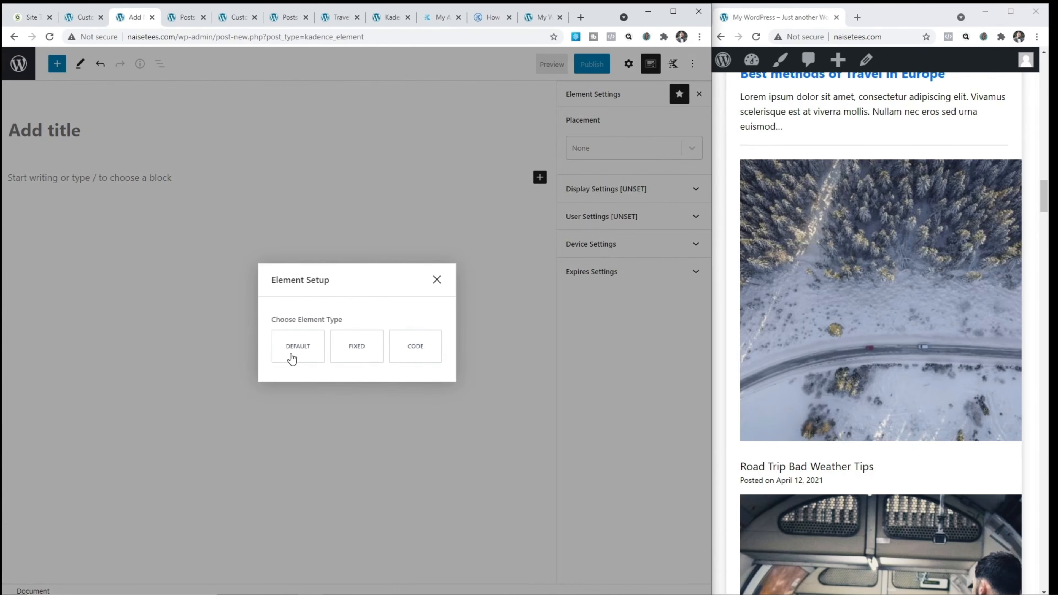
pyautogui.click(291, 356)
pyautogui.write('Footer 1')
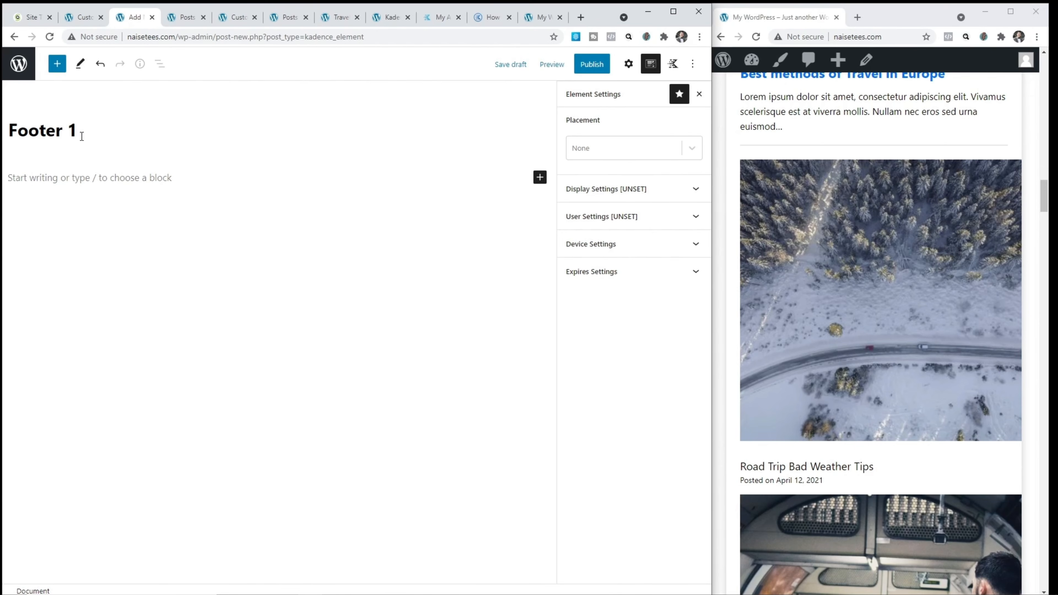
pyautogui.press('BackSpace')
pyautogui.write('2')
pyautogui.click(104, 175)
pyautogui.rightClick(117, 177)
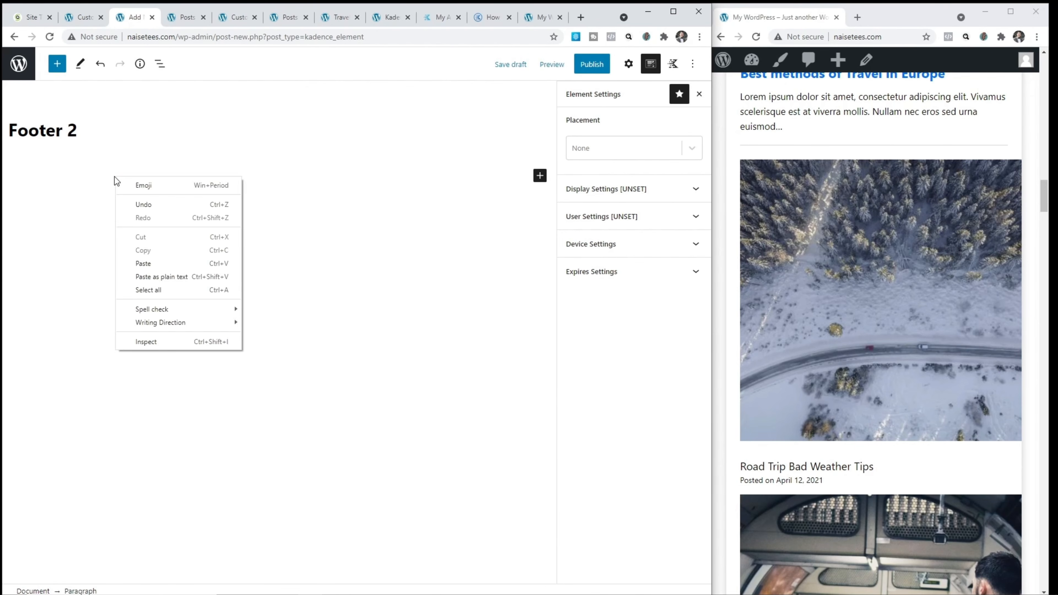
pyautogui.click(162, 262)
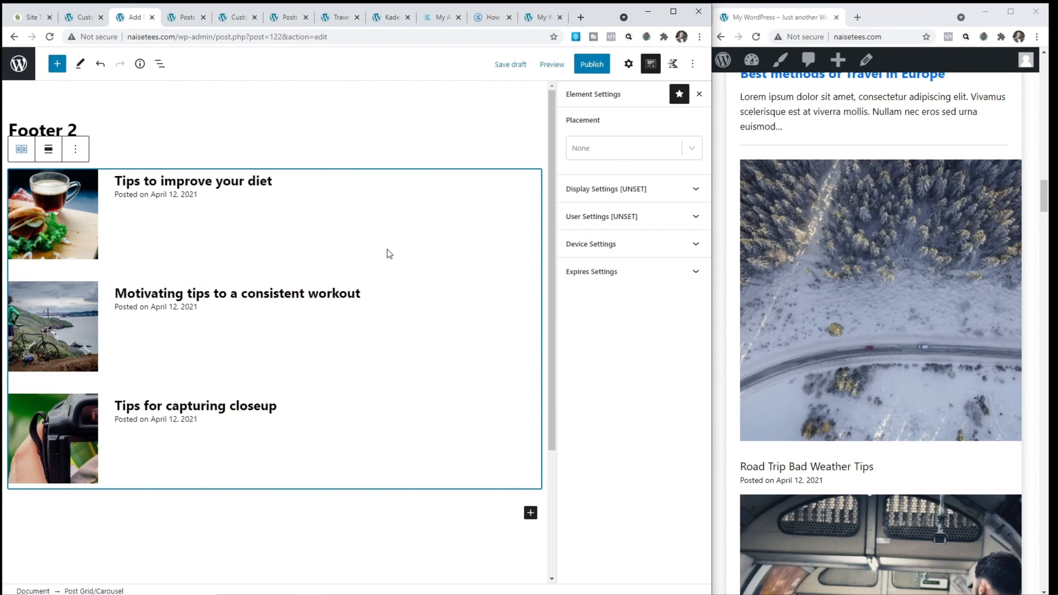
# - Replace the Top Picks tag filter with Apr in the Footer 2 post grid and publish the element
pyautogui.click(628, 65)
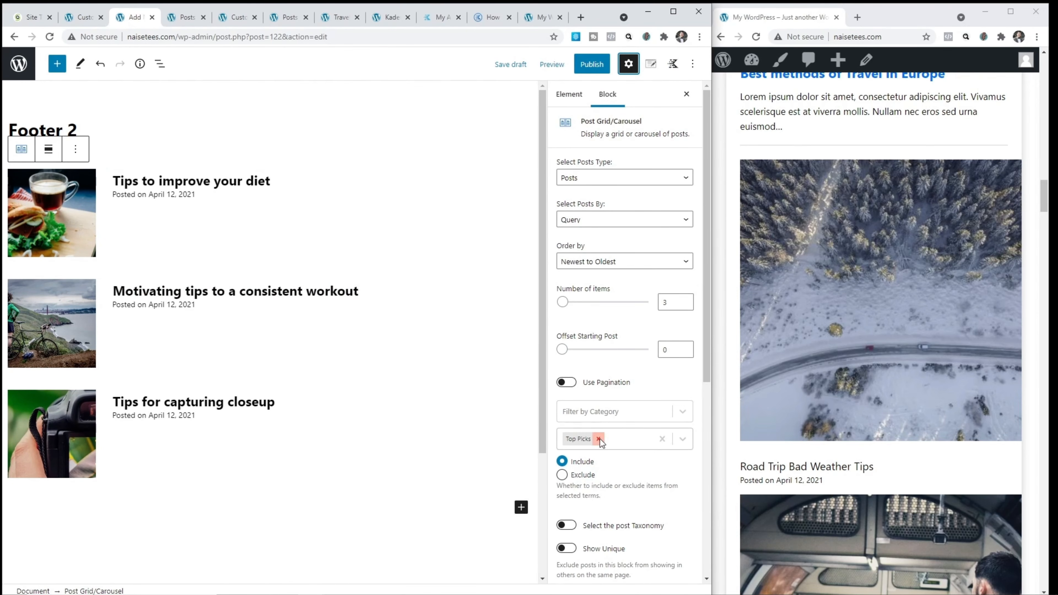
pyautogui.click(598, 438)
pyautogui.click(590, 471)
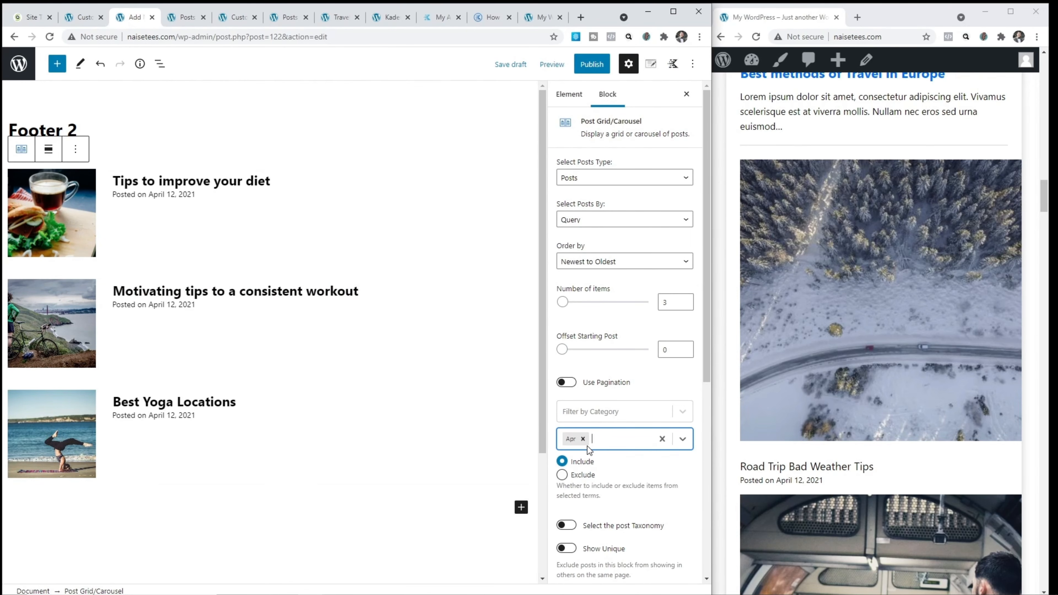
pyautogui.click(591, 64)
pyautogui.click(593, 64)
pyautogui.click(692, 64)
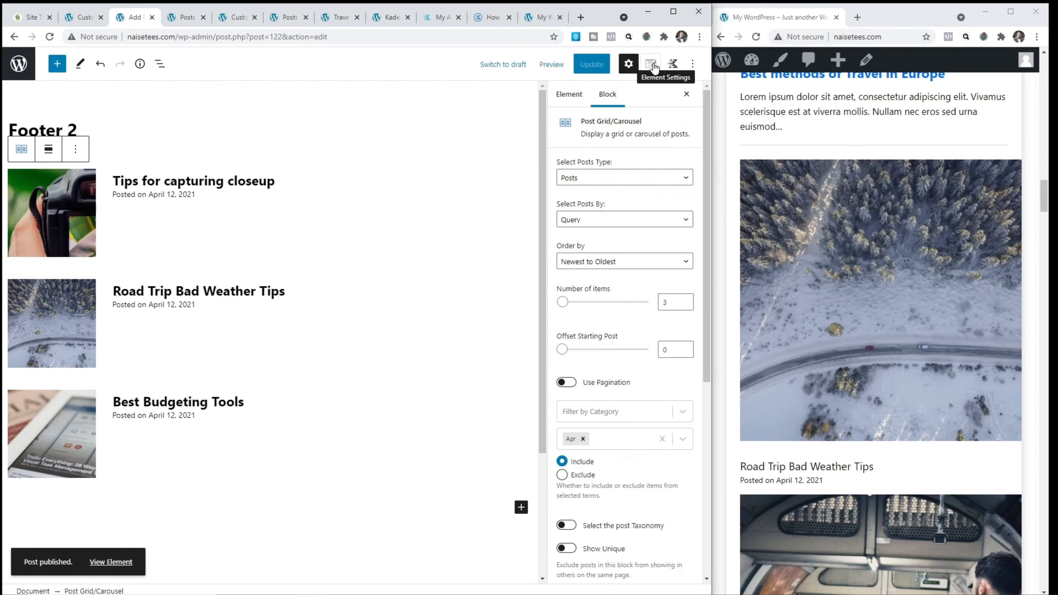
# - Set the Footer 2 element to show on the Entire Site and update it
pyautogui.click(650, 63)
pyautogui.click(641, 189)
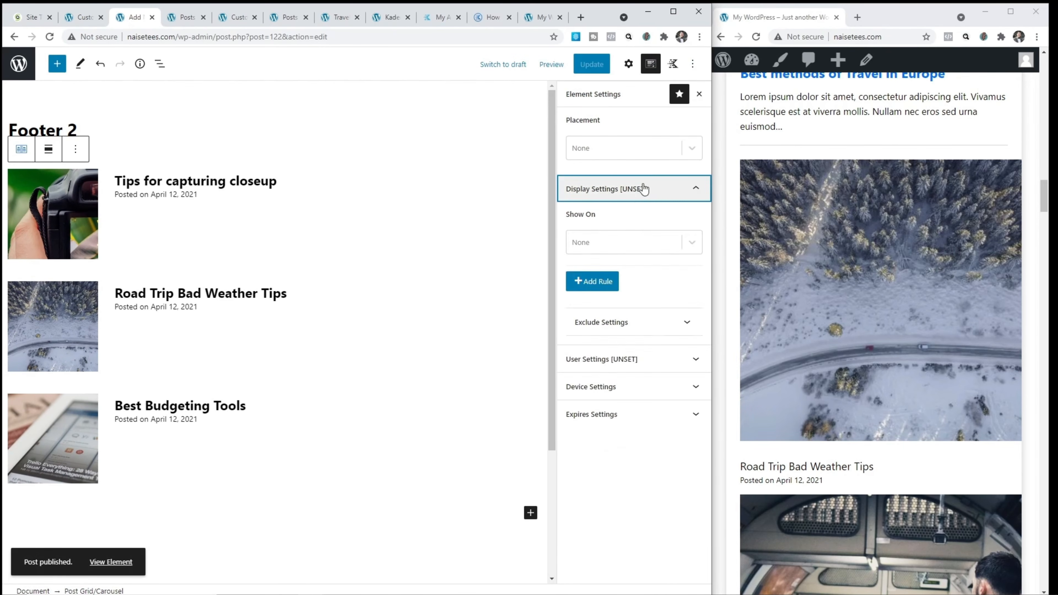
pyautogui.click(635, 248)
pyautogui.click(621, 288)
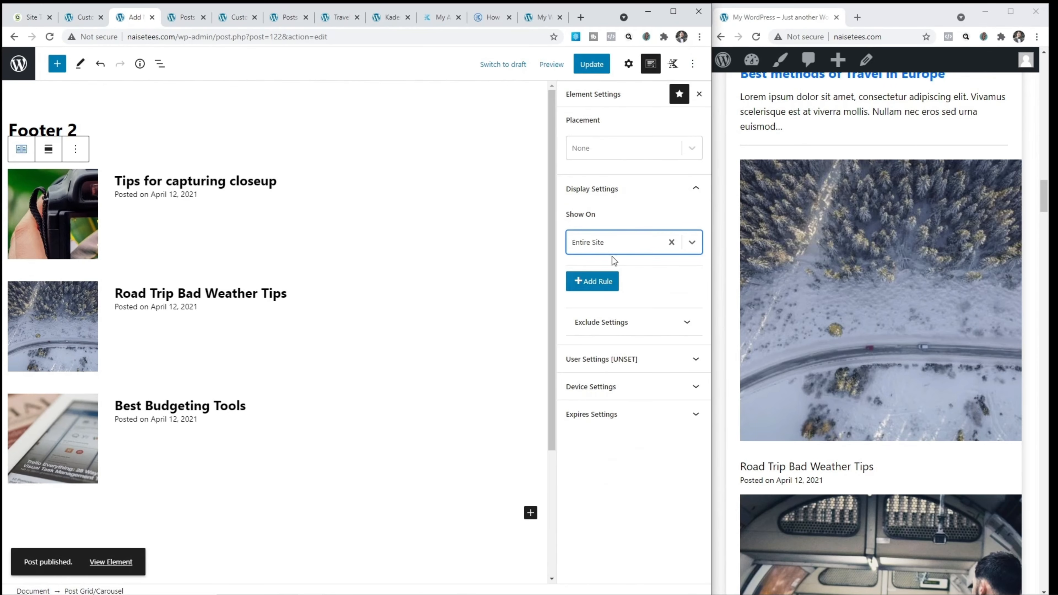
pyautogui.click(585, 65)
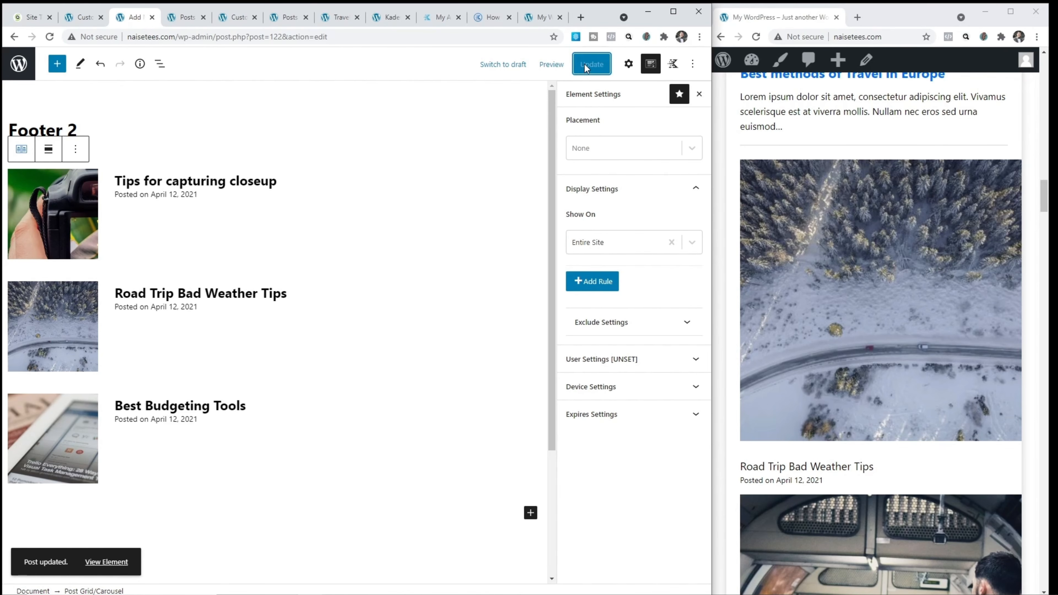
# - Reload the theme Customizer, close and reopen it from the dashboard, and open the Footer settings
pyautogui.click(78, 24)
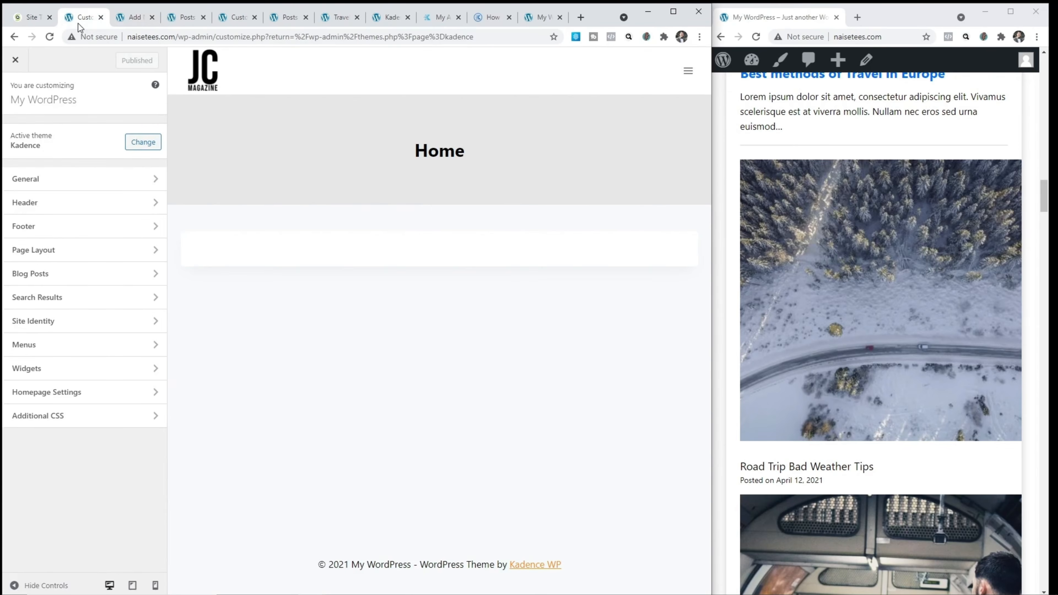
pyautogui.click(49, 36)
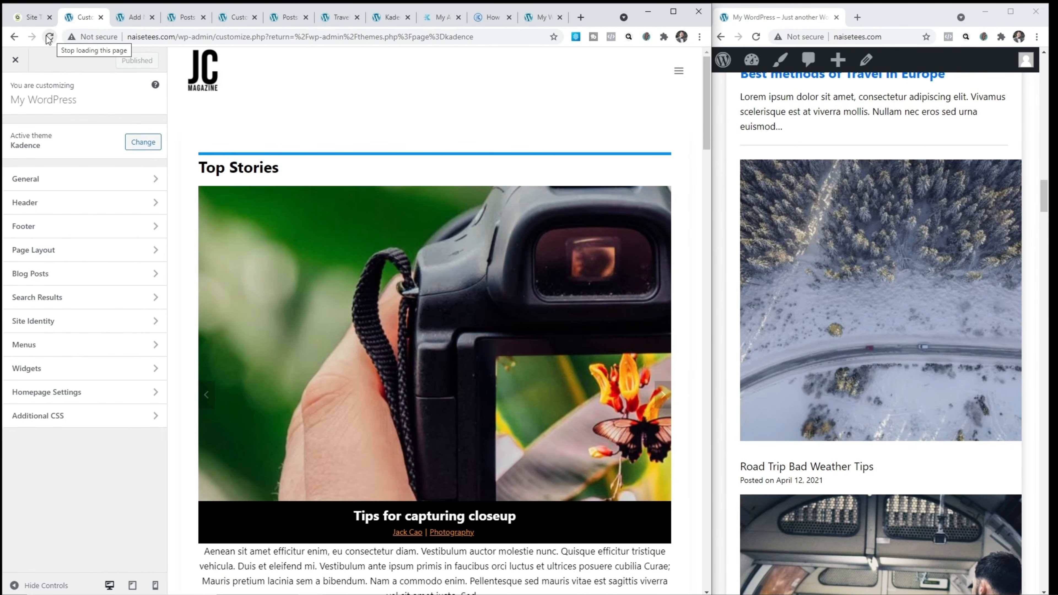
pyautogui.click(15, 59)
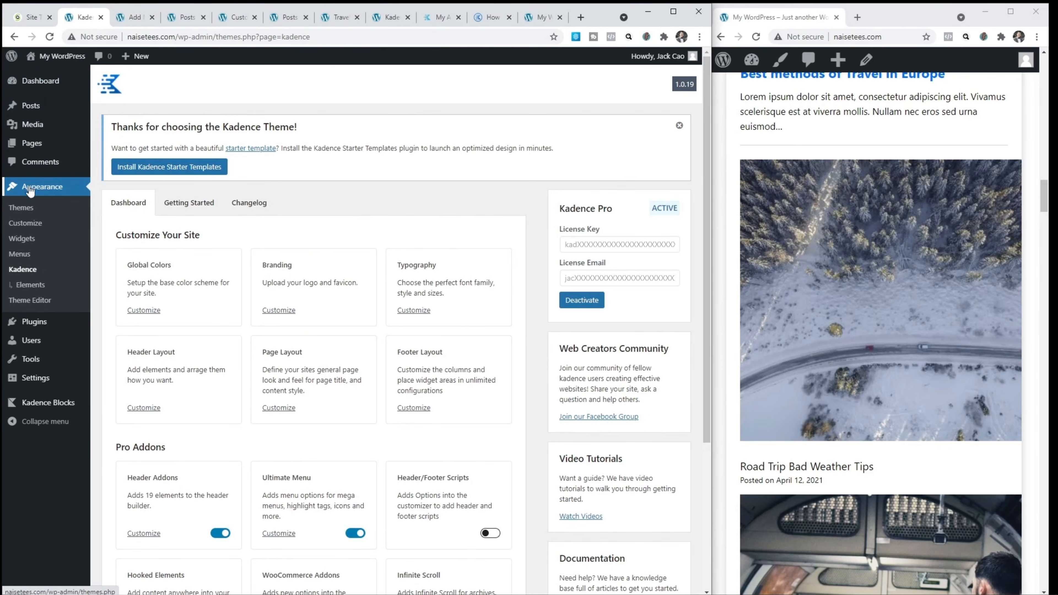
pyautogui.click(23, 222)
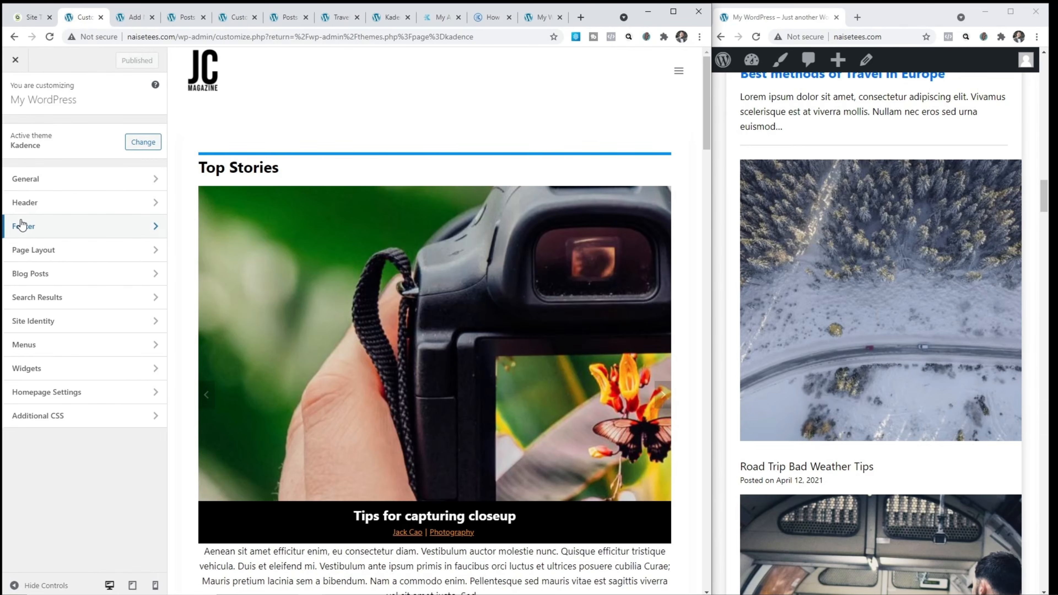
pyautogui.click(37, 227)
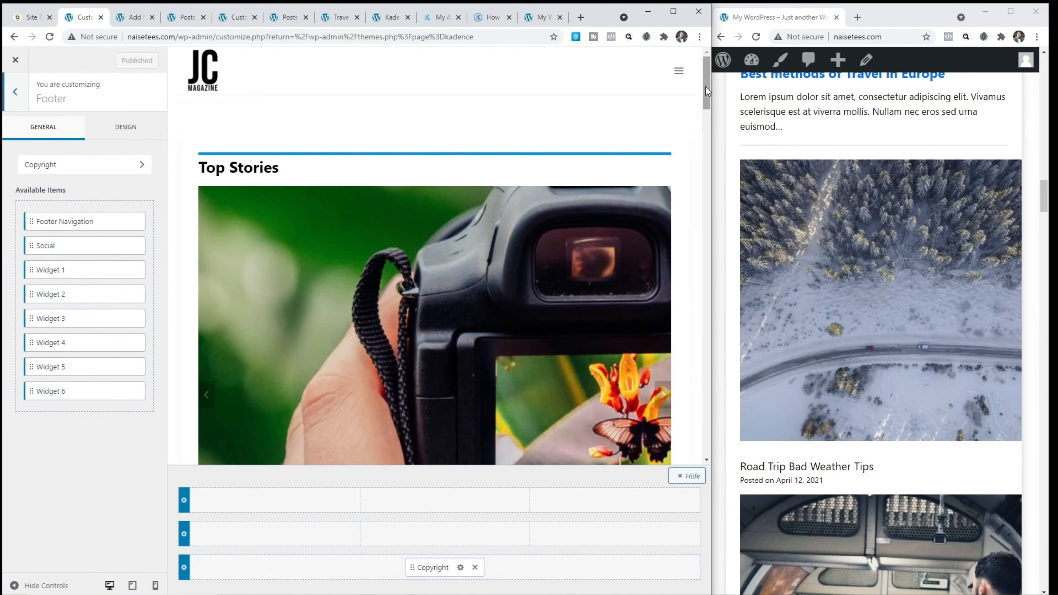
# - Set the background of the footer's bottom row to black
pyautogui.moveTo(706, 86); pyautogui.dragTo(678, 439)
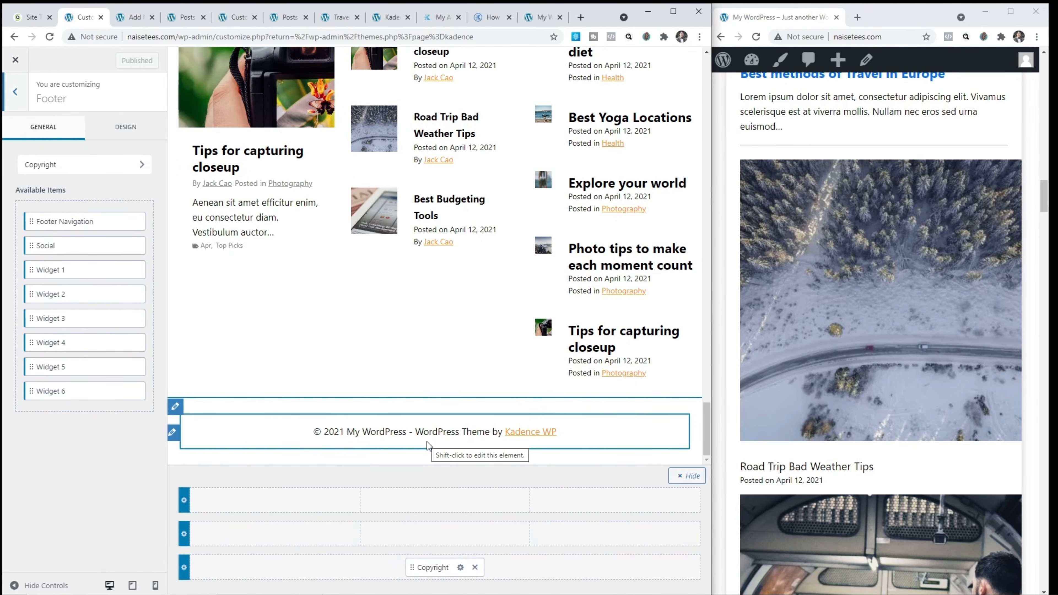
pyautogui.click(176, 407)
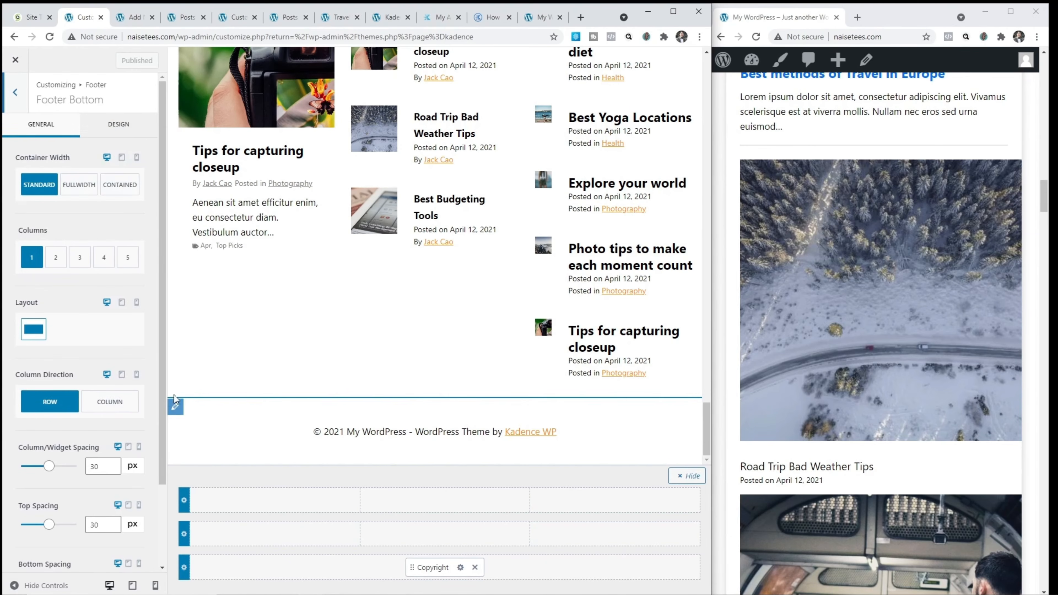
pyautogui.click(119, 123)
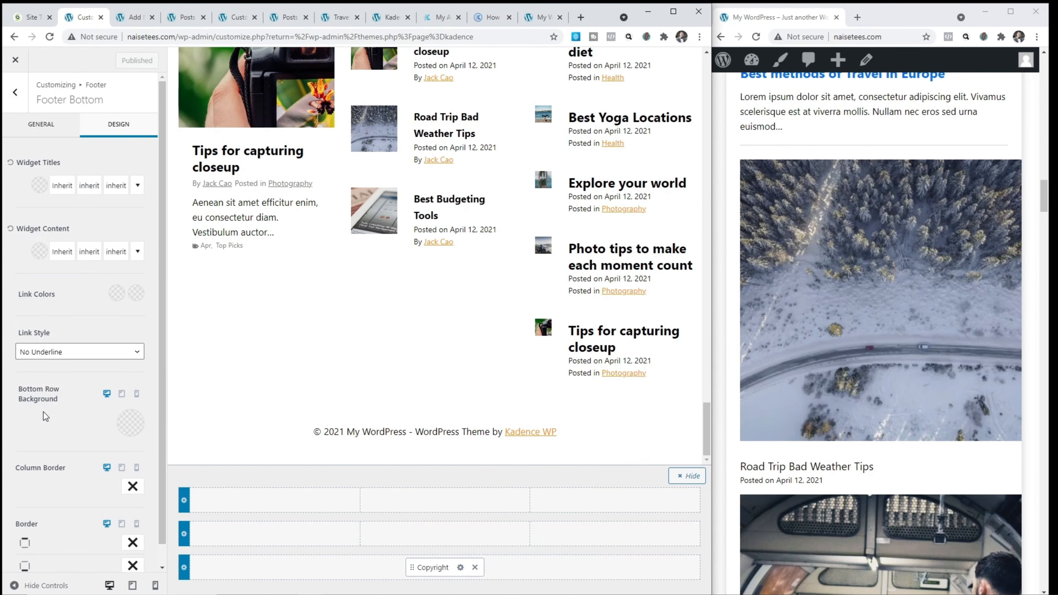
pyautogui.click(131, 422)
pyautogui.moveTo(71, 267); pyautogui.dragTo(18, 309)
pyautogui.click(70, 157)
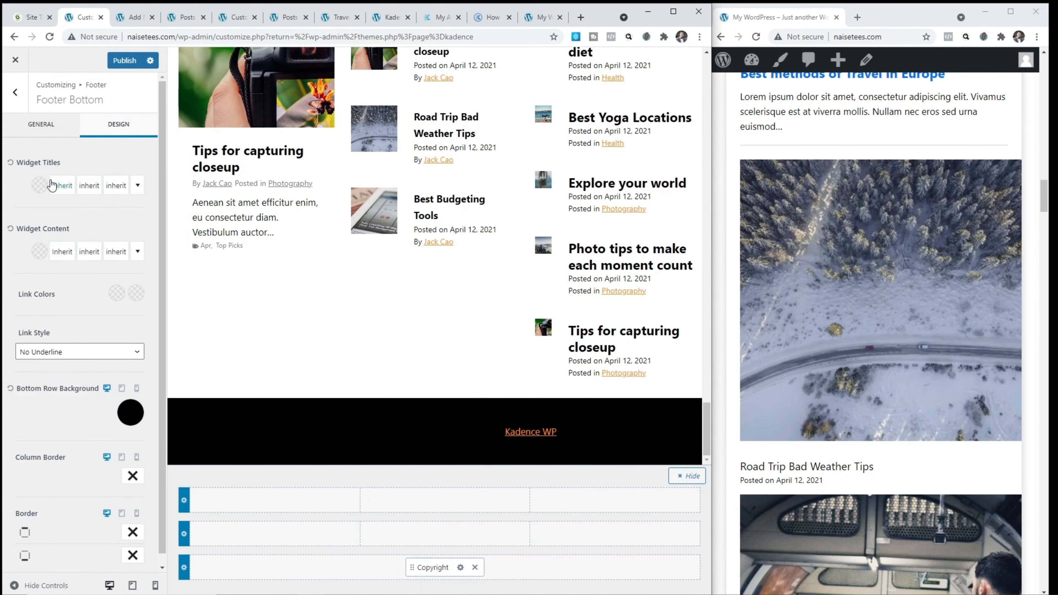
# - Set the widget title and widget content colors of the footer's bottom row to white
pyautogui.click(45, 188)
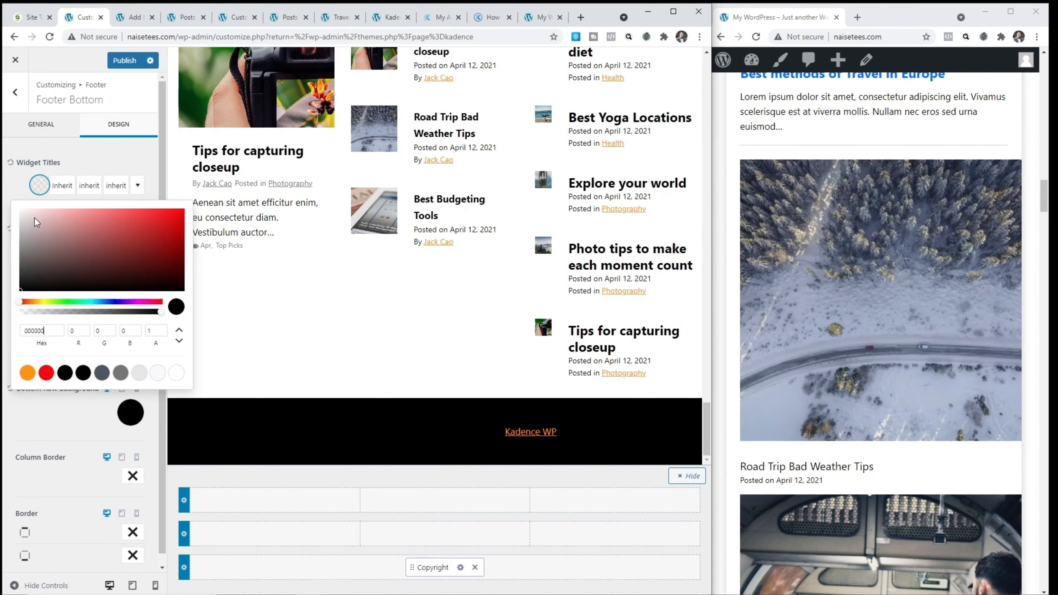
pyautogui.moveTo(34, 218); pyautogui.dragTo(17, 213)
pyautogui.click(20, 204)
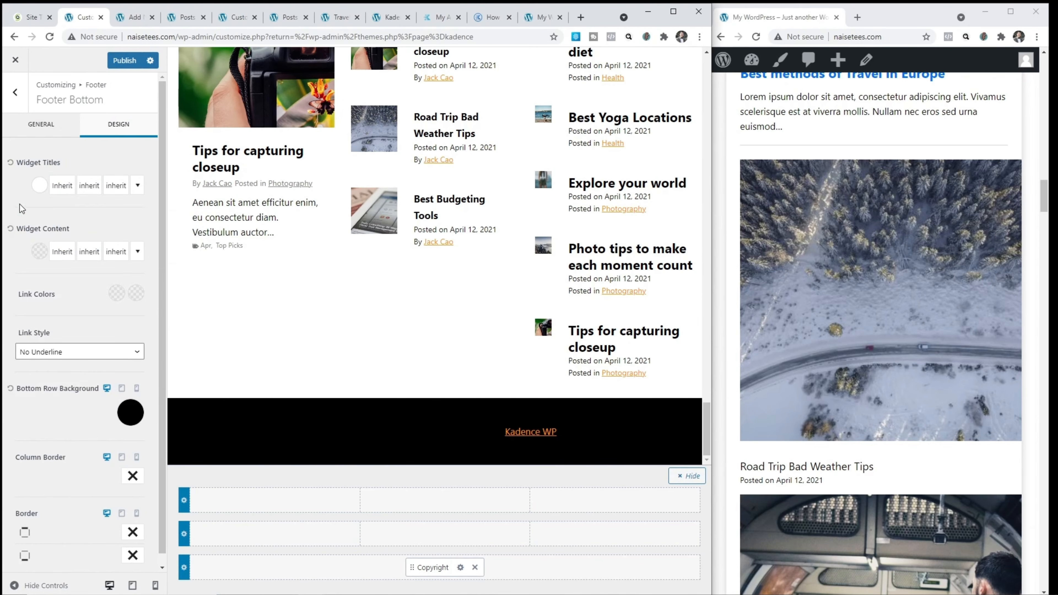
pyautogui.click(40, 251)
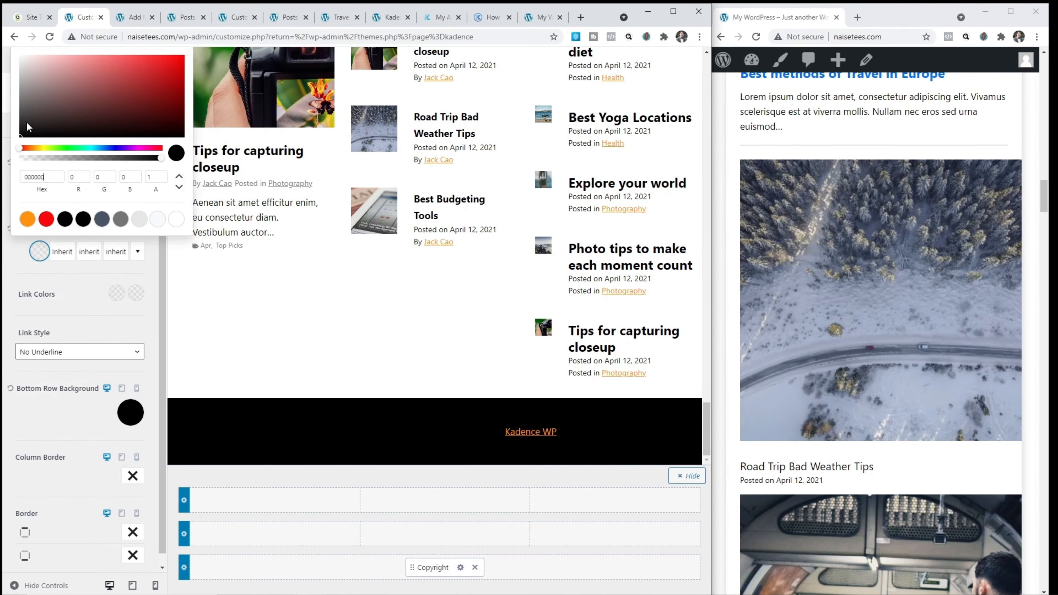
pyautogui.moveTo(27, 123); pyautogui.dragTo(12, 49)
pyautogui.click(10, 255)
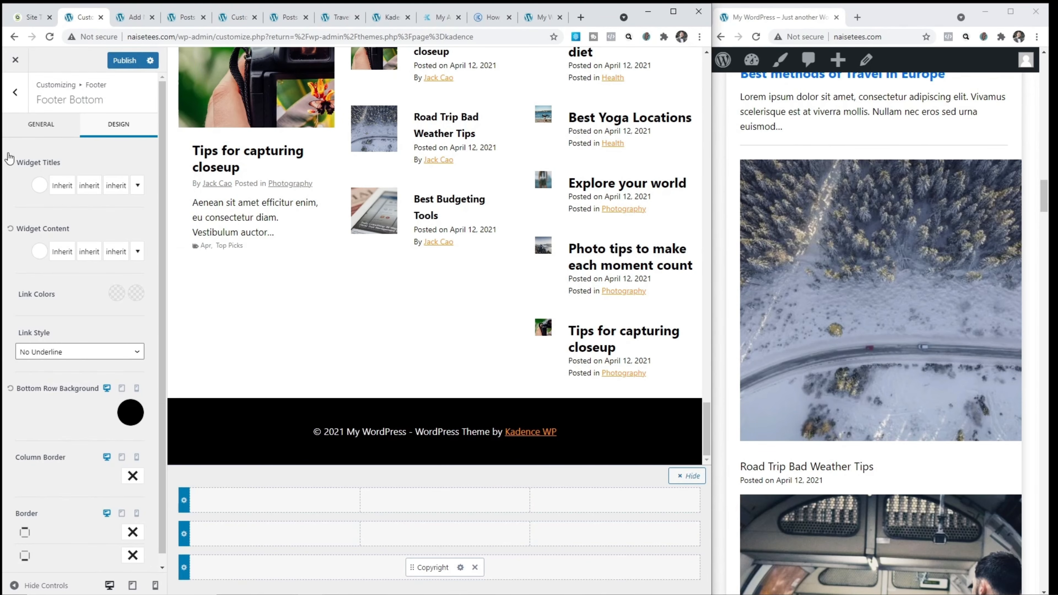
# - Place Widget 1 in the first column of the footer's middle row and add a Custom HTML widget to it
pyautogui.click(15, 94)
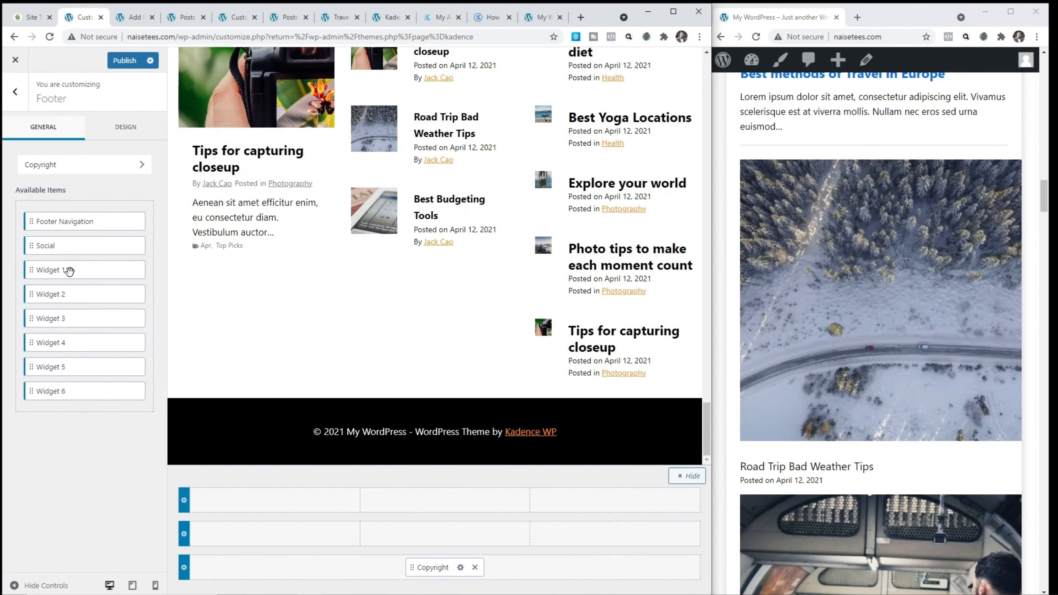
pyautogui.moveTo(69, 270); pyautogui.dragTo(248, 536)
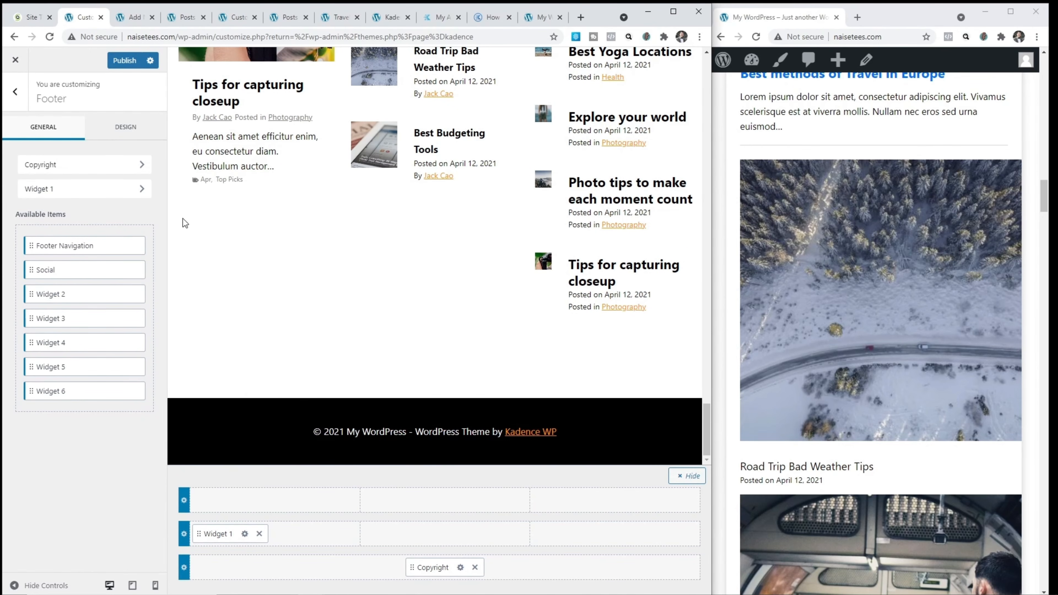
pyautogui.click(142, 188)
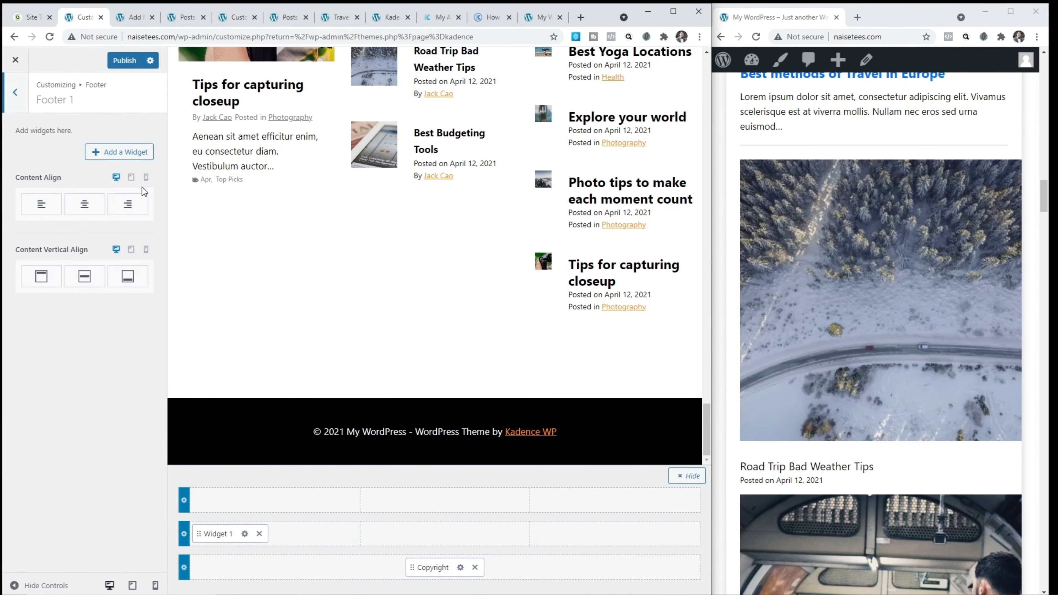
pyautogui.click(134, 158)
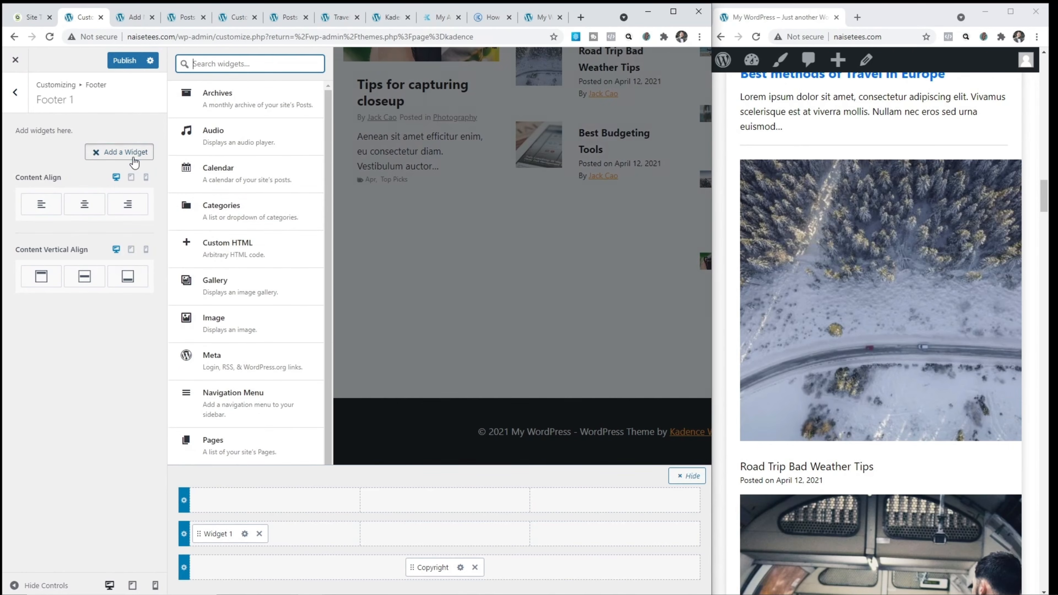
pyautogui.click(248, 245)
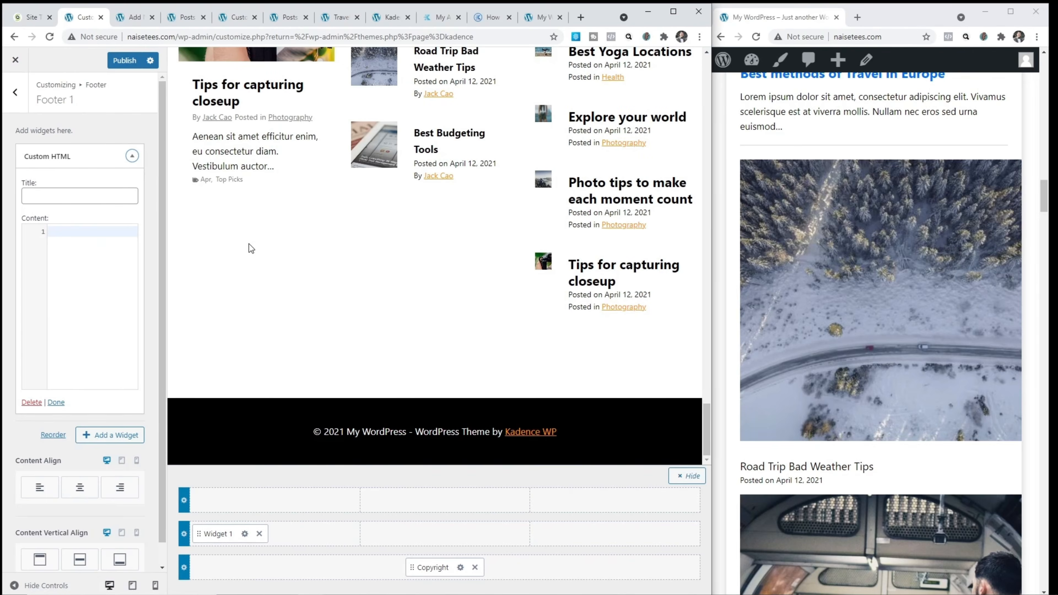
# - Copy the Footer 1 element's shortcode from the Elements list and paste it as the content of the Footer 1 Custom HTML widget
pyautogui.click(137, 19)
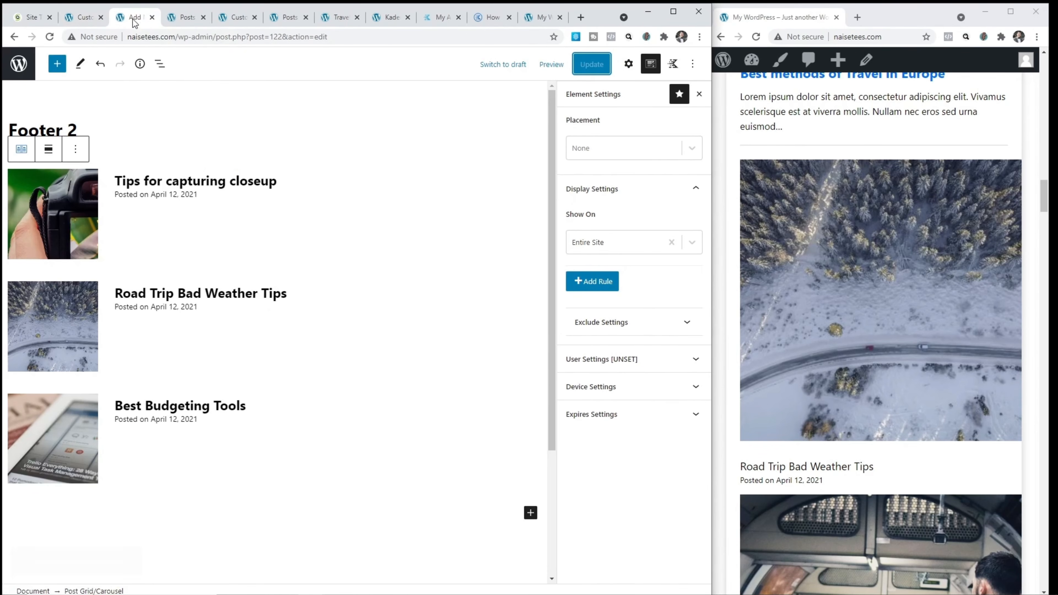
pyautogui.click(18, 65)
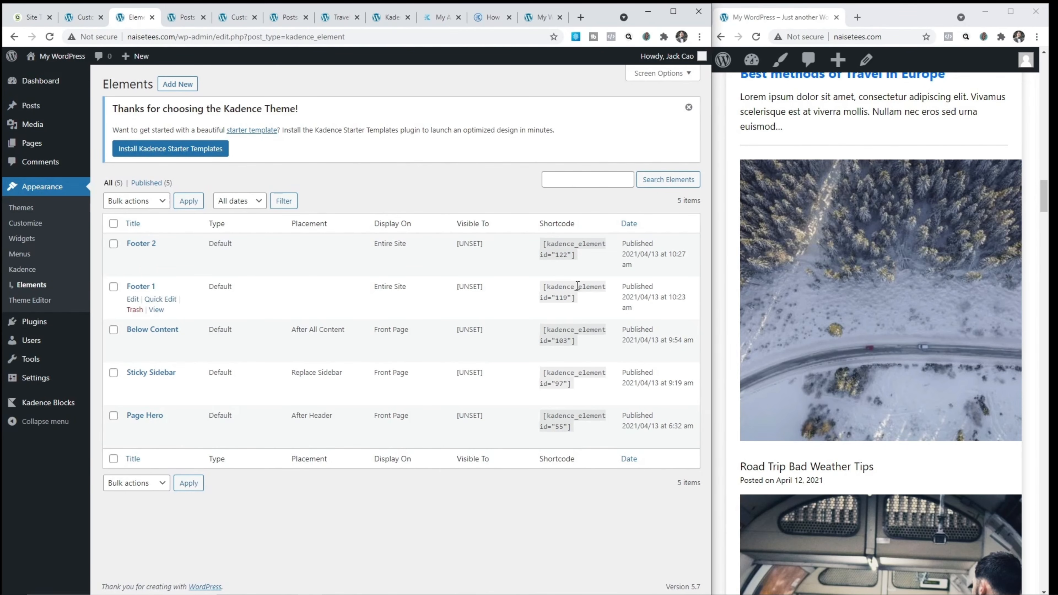
pyautogui.tripleClick(554, 290)
pyautogui.hotkey('ctrl', 'c')
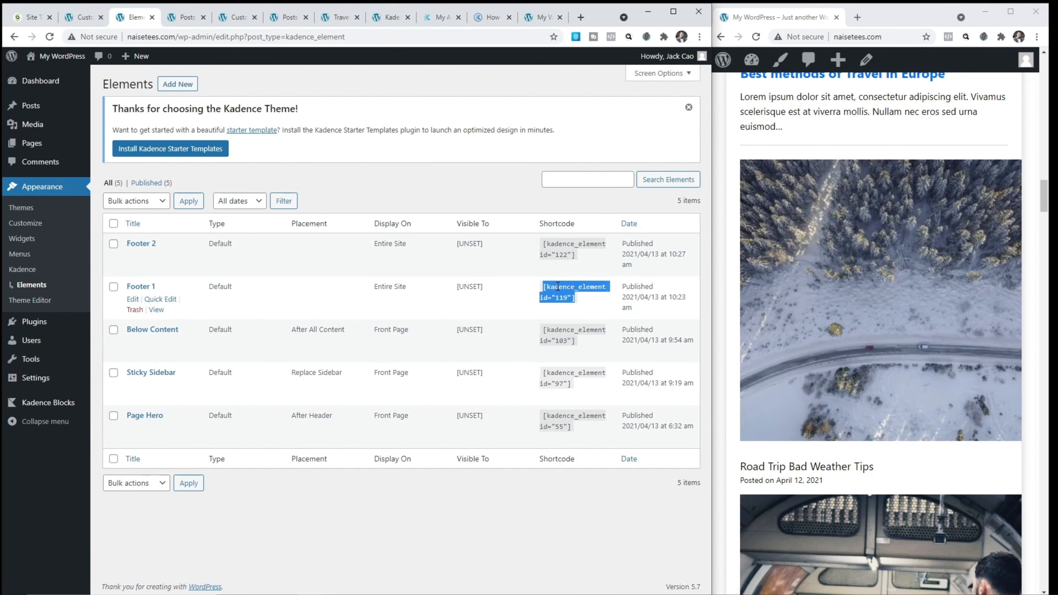
pyautogui.click(78, 23)
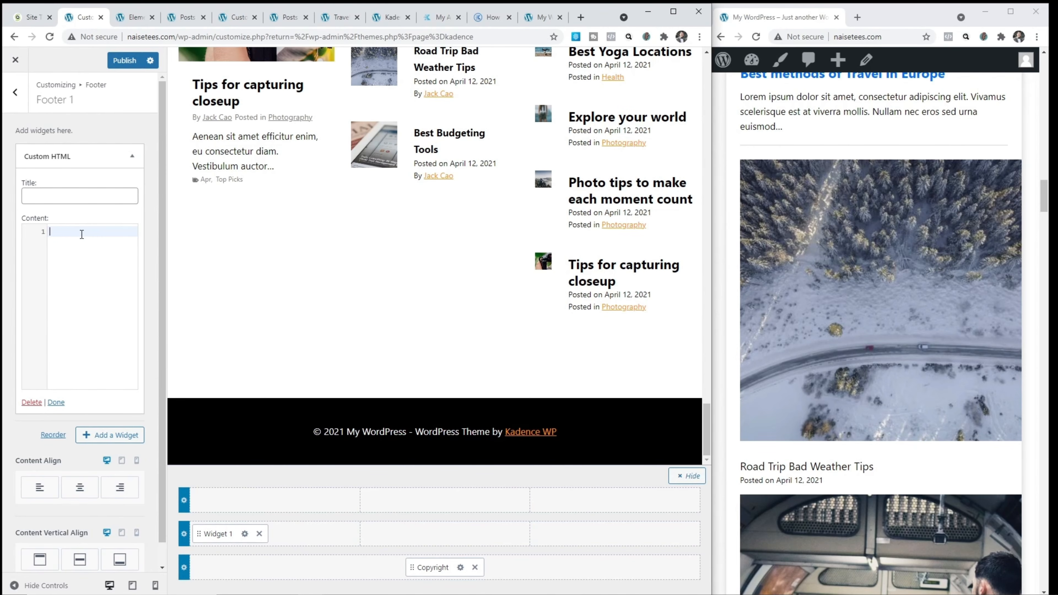
pyautogui.hotkey('ctrl', 'v')
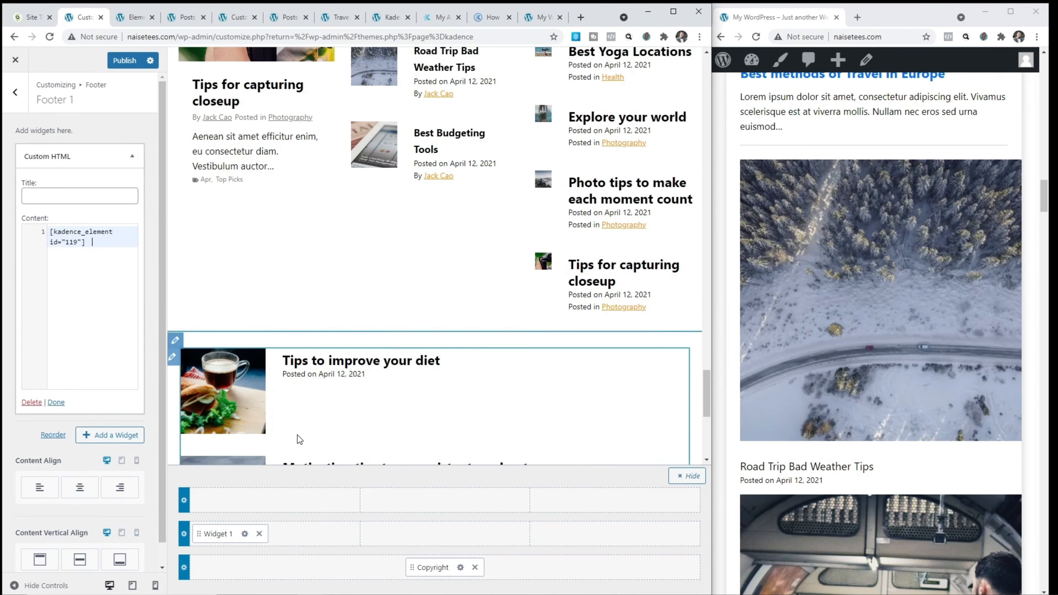
# - Title the Custom HTML widget in Footer 1 "Editor's Pick"
pyautogui.scroll(-2, 267, 350)
pyautogui.scroll(-4, 320, 320)
pyautogui.scroll(3, 315, 323)
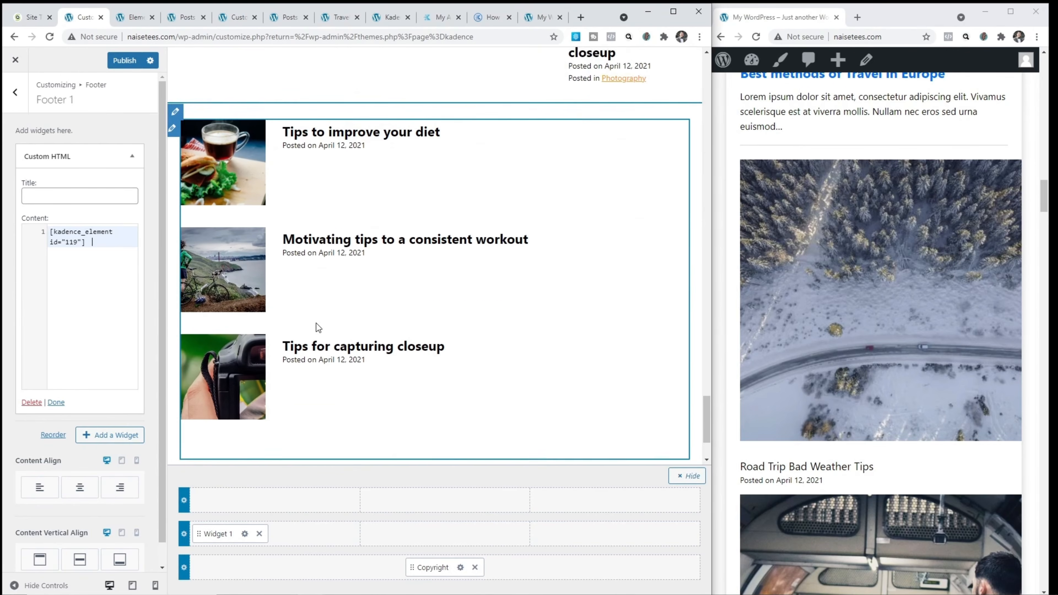
pyautogui.click(81, 200)
pyautogui.write('E')
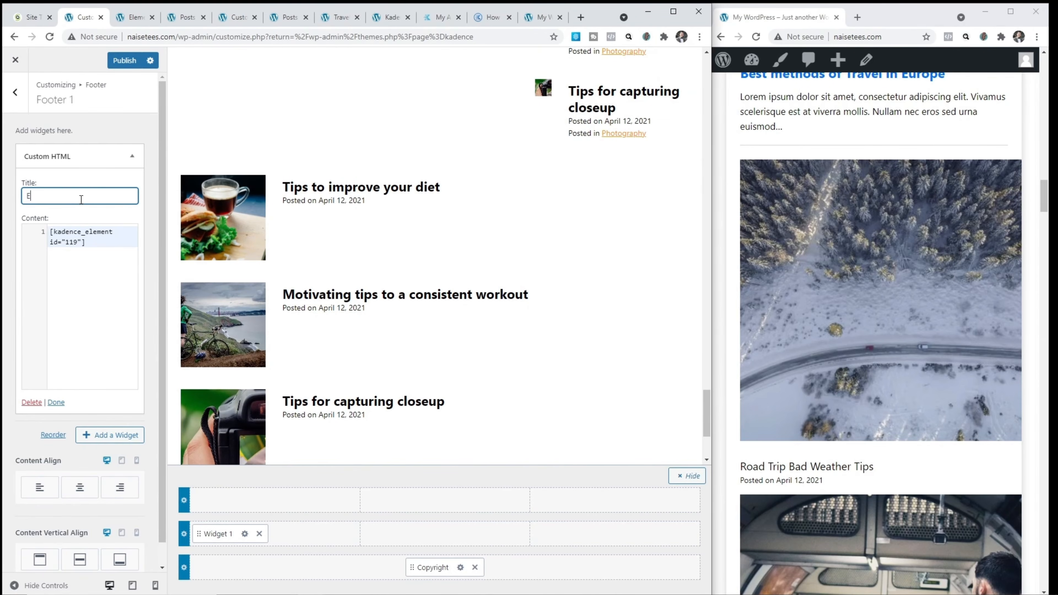
pyautogui.write("ditor's Pick")
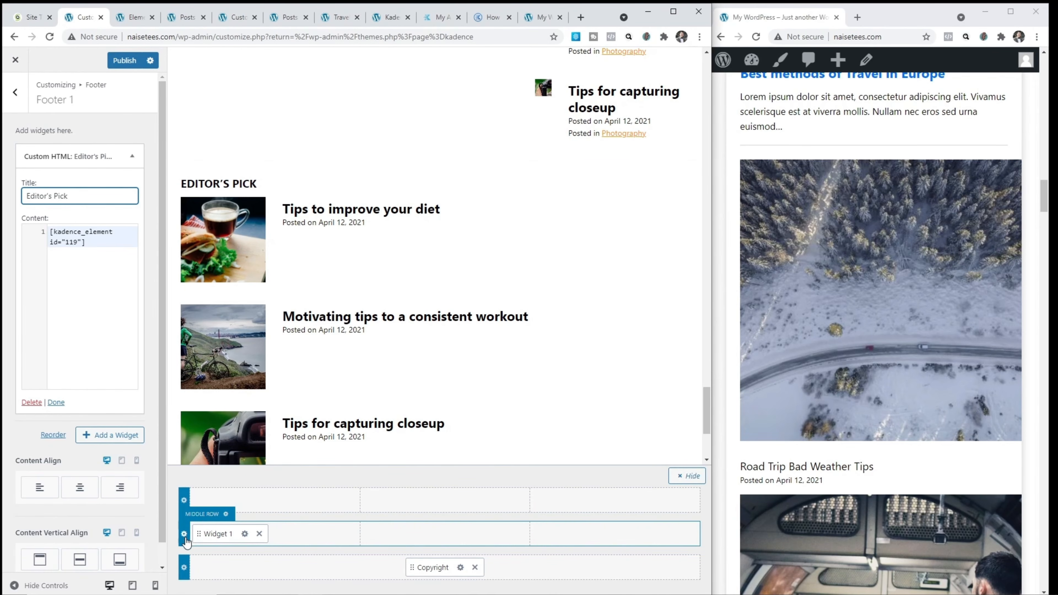
# - Set the background of the footer's middle row to black
pyautogui.click(184, 534)
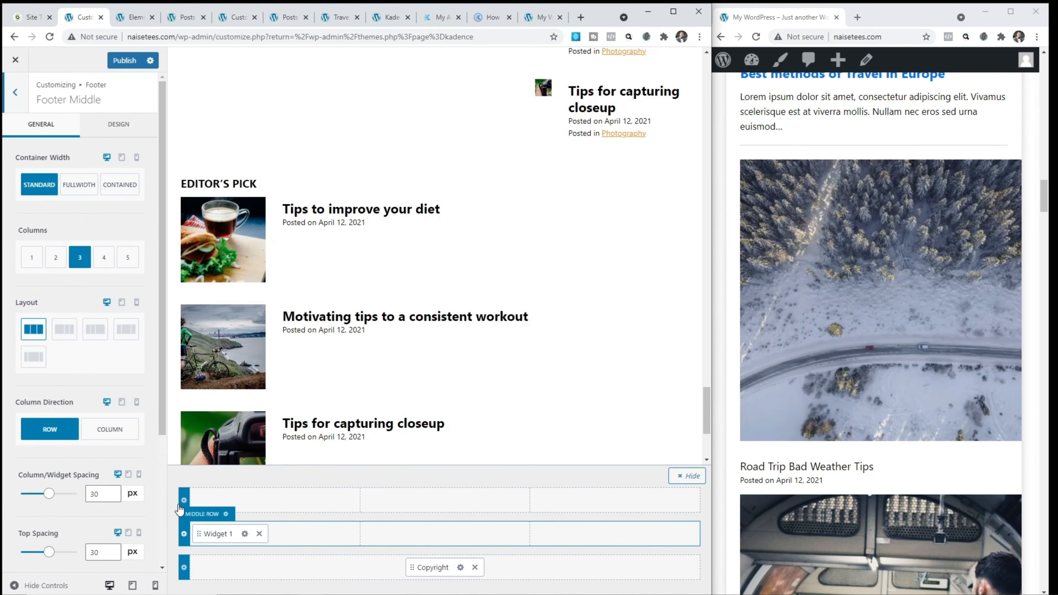
pyautogui.click(122, 126)
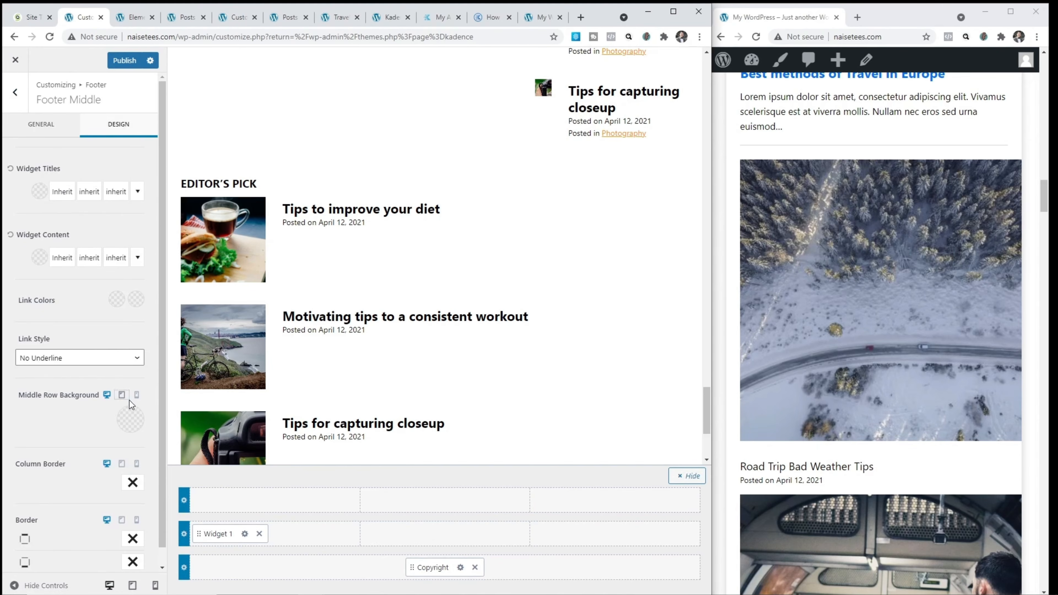
pyautogui.click(131, 419)
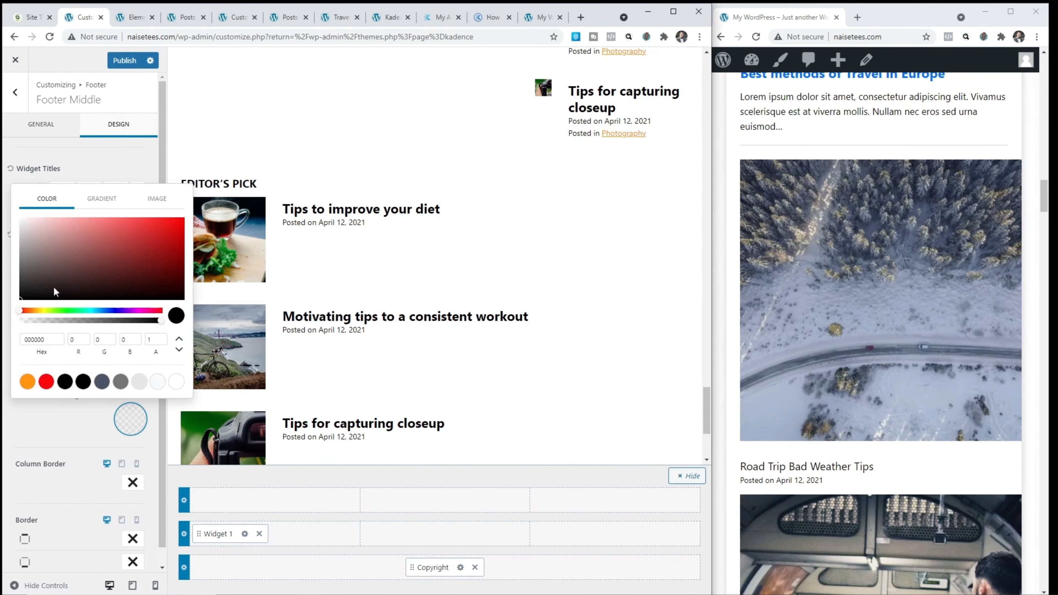
pyautogui.click(20, 293)
pyautogui.moveTo(20, 295); pyautogui.dragTo(16, 312)
pyautogui.click(40, 418)
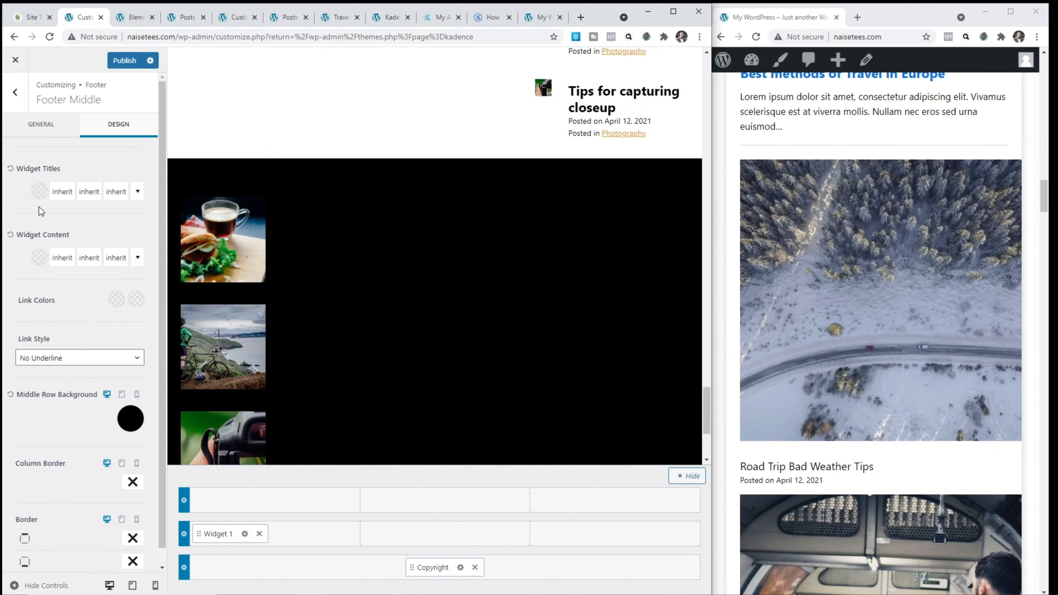
# - Set the widget title and widget content colors of the footer's middle row to white
pyautogui.click(38, 192)
pyautogui.moveTo(42, 261); pyautogui.dragTo(15, 211)
pyautogui.click(17, 188)
pyautogui.click(38, 258)
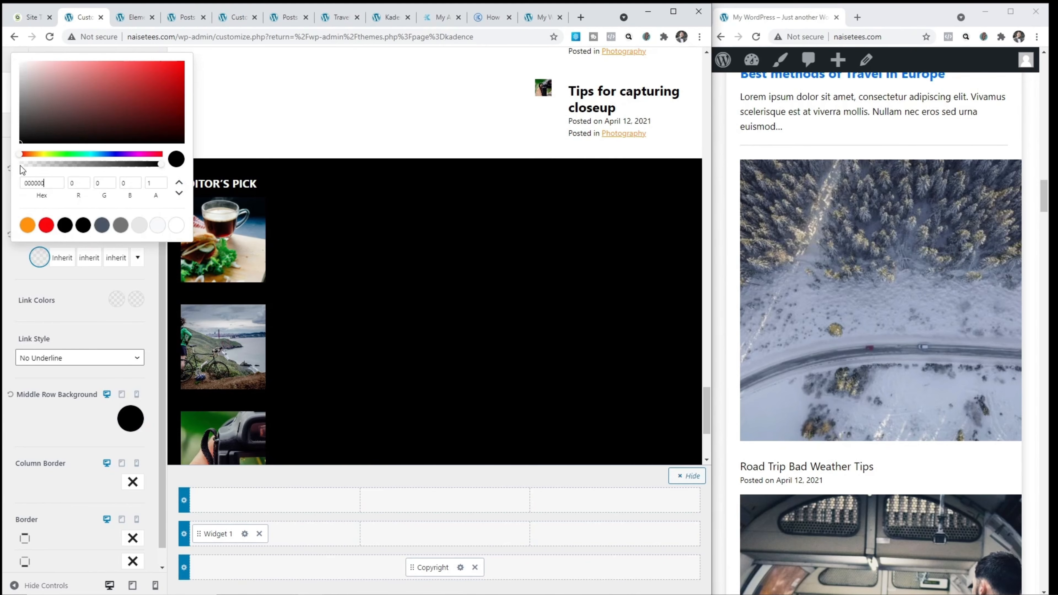
pyautogui.moveTo(25, 104); pyautogui.dragTo(16, 60)
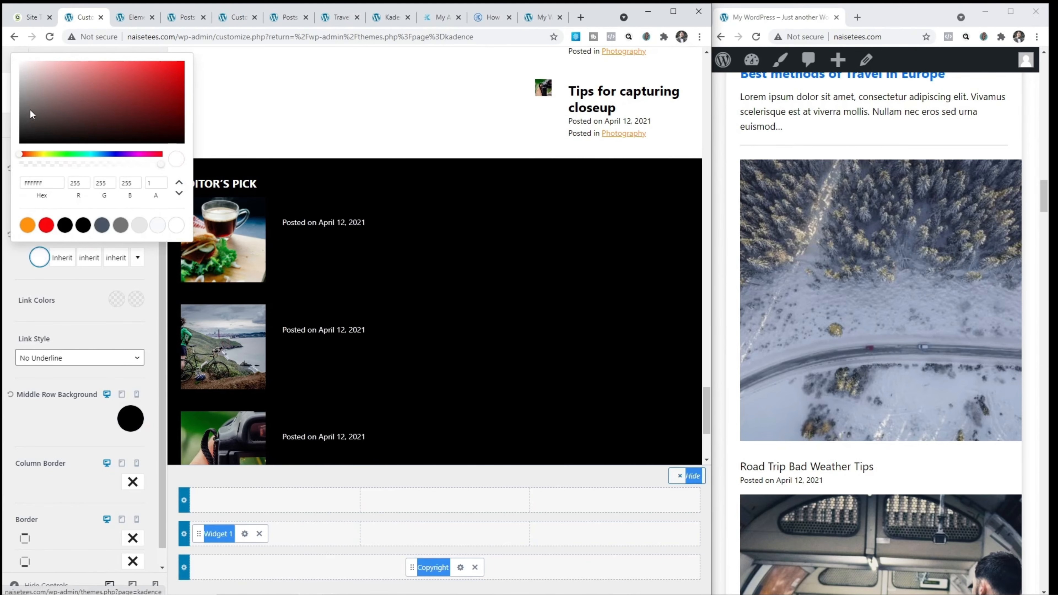
pyautogui.click(25, 262)
# - Set the middle row's link color to white and its link hover color to the orange palette color
pyautogui.click(119, 304)
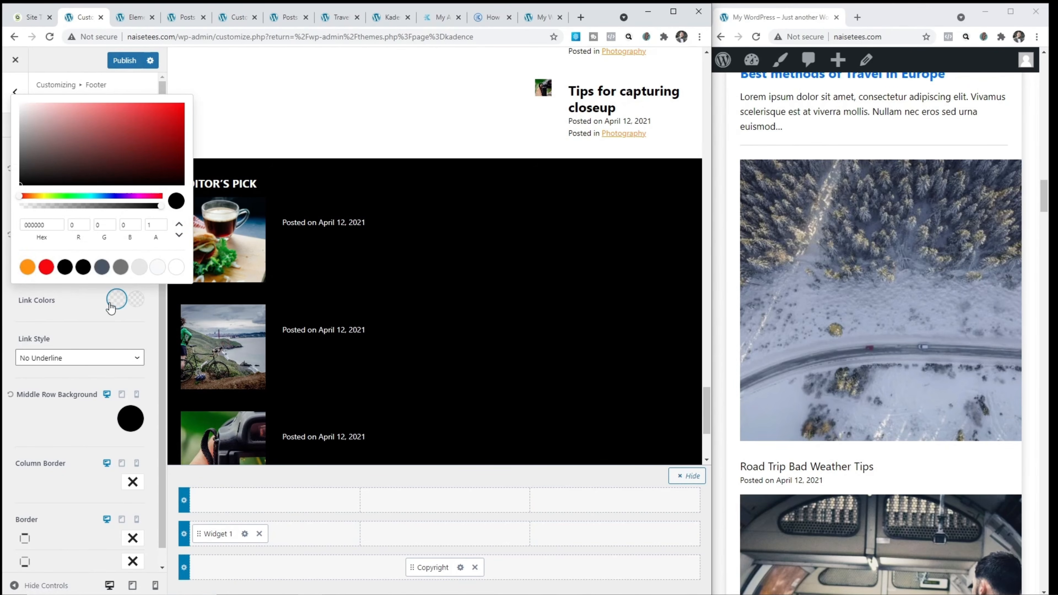
pyautogui.click(28, 267)
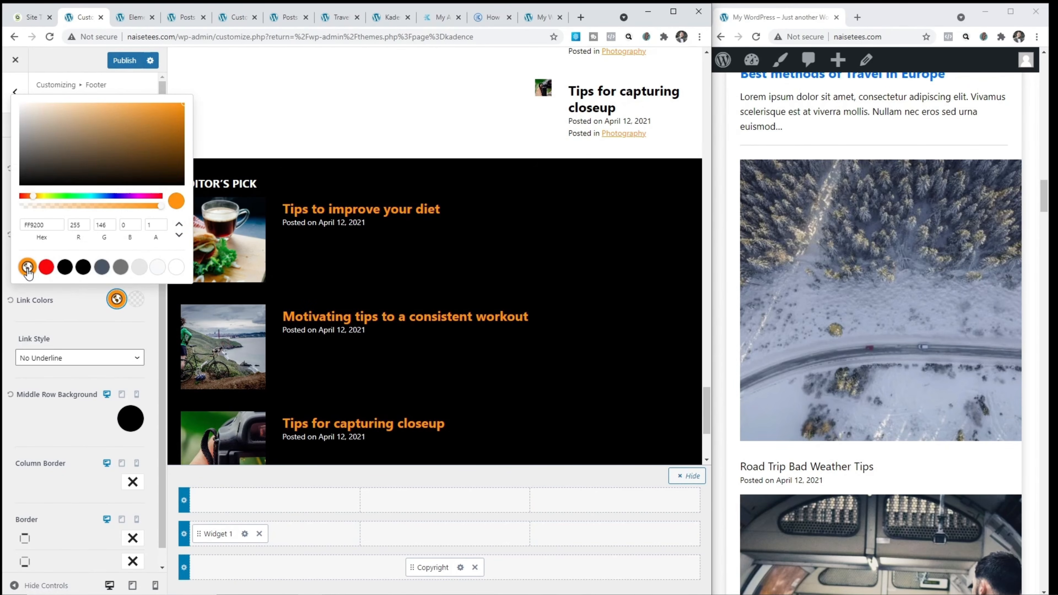
pyautogui.moveTo(29, 142); pyautogui.dragTo(14, 97)
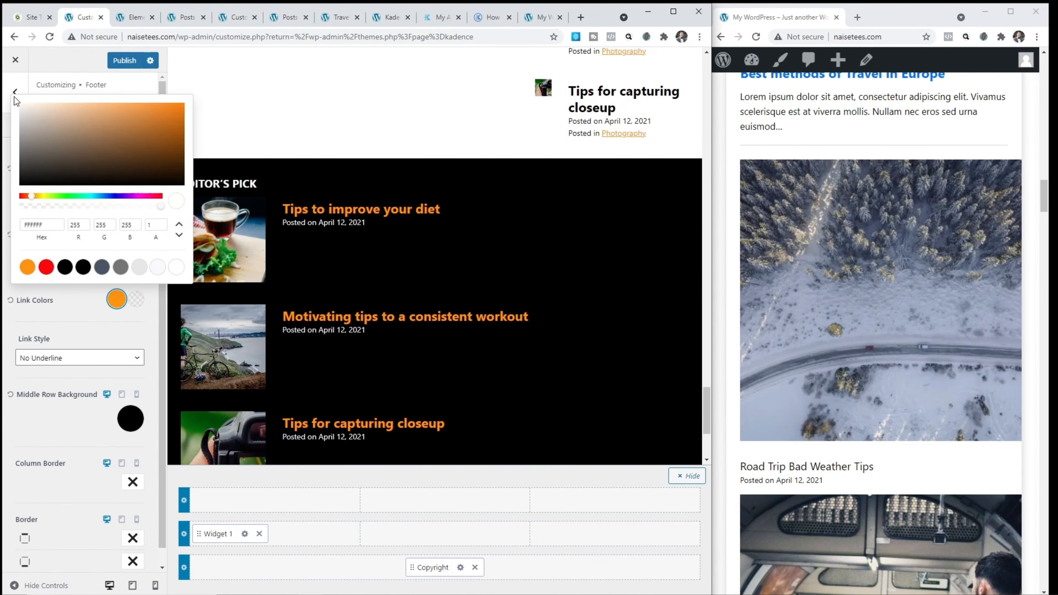
pyautogui.click(88, 307)
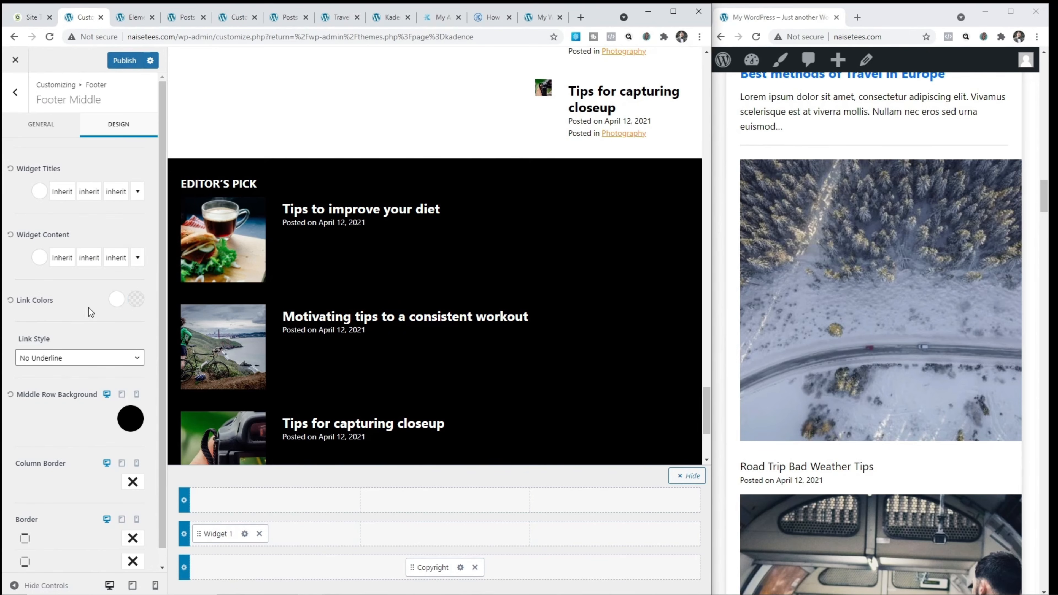
pyautogui.click(136, 298)
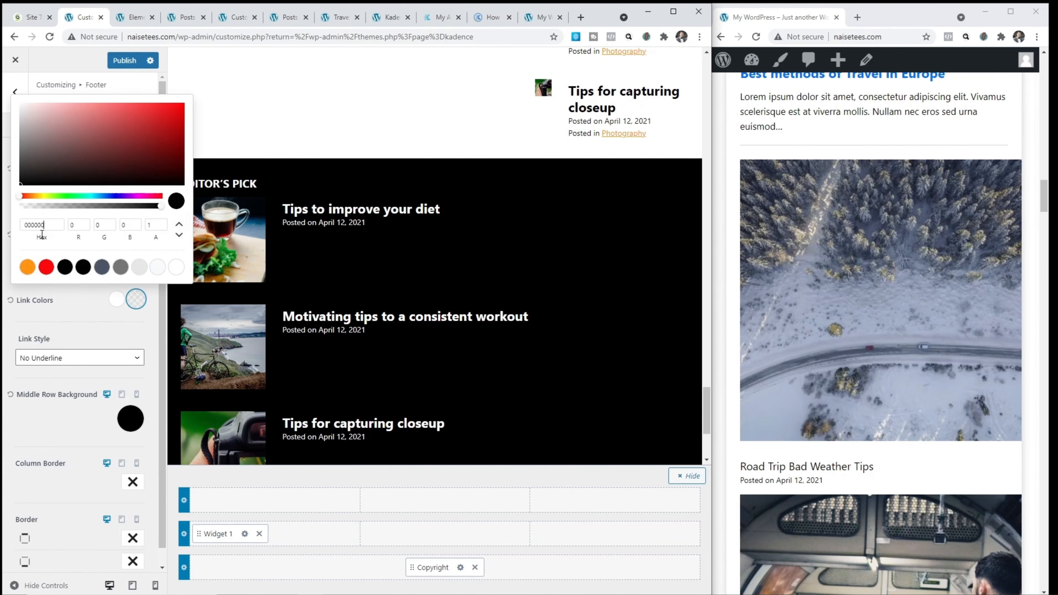
pyautogui.click(27, 267)
pyautogui.click(77, 297)
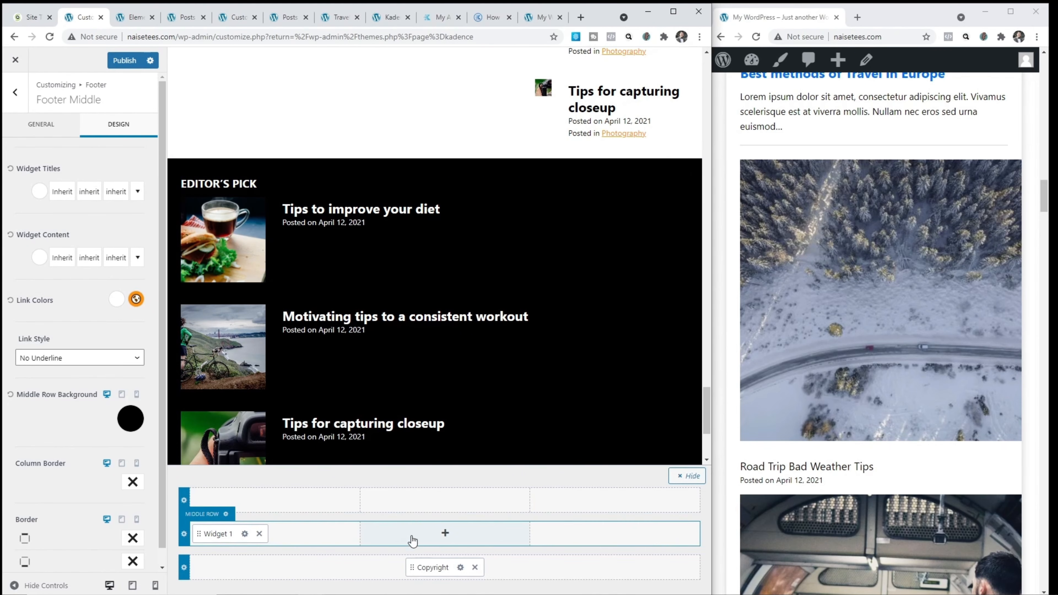
# - Place Widget 2 in the second column of the footer's middle row and add a Custom HTML widget to it
pyautogui.click(15, 95)
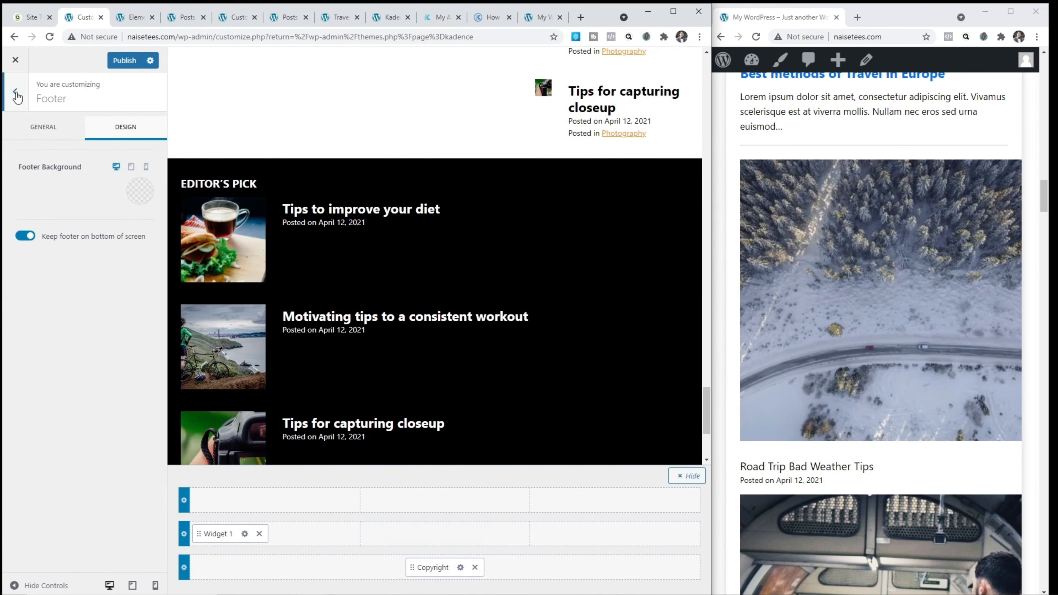
pyautogui.click(15, 93)
pyautogui.click(29, 218)
pyautogui.click(30, 125)
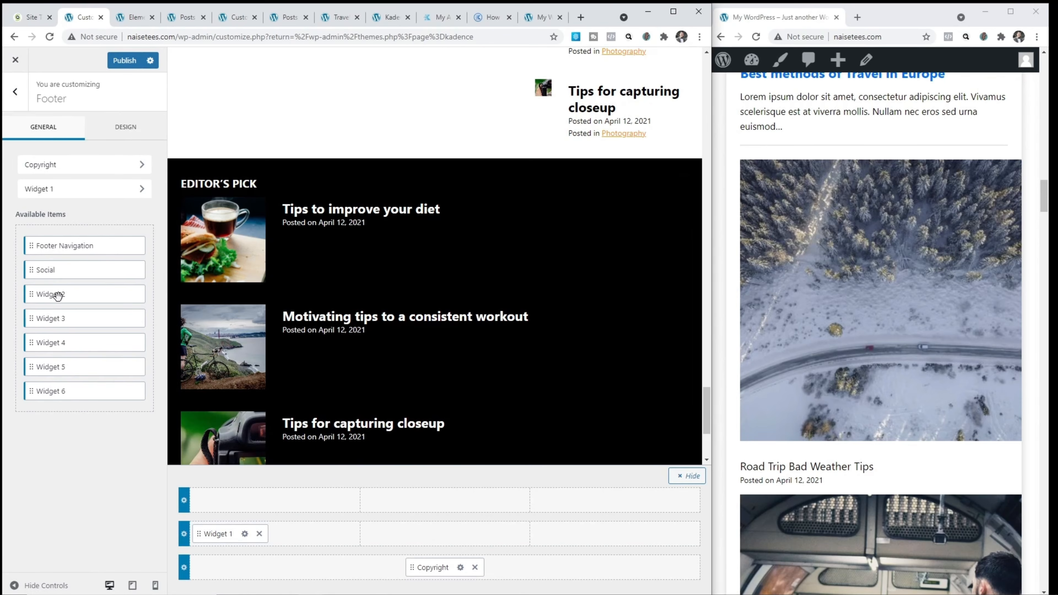
pyautogui.moveTo(58, 294); pyautogui.dragTo(420, 533)
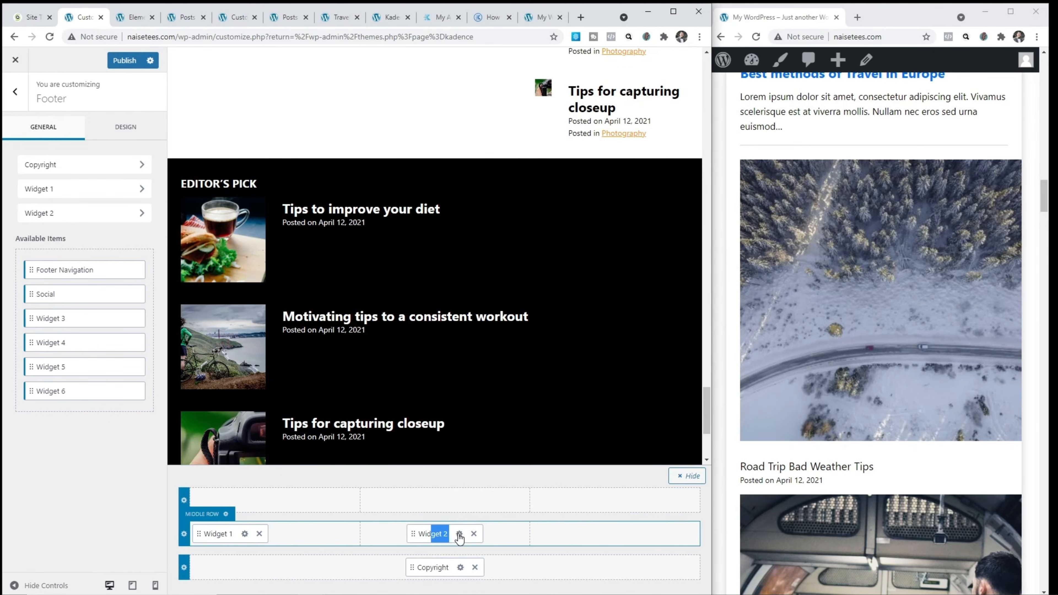
pyautogui.click(142, 214)
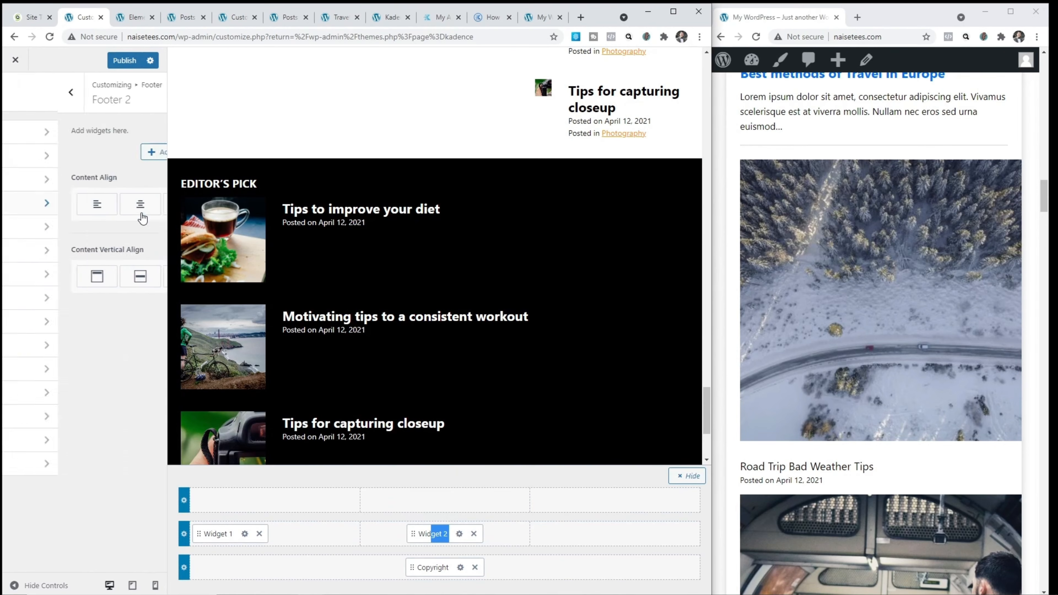
pyautogui.click(125, 153)
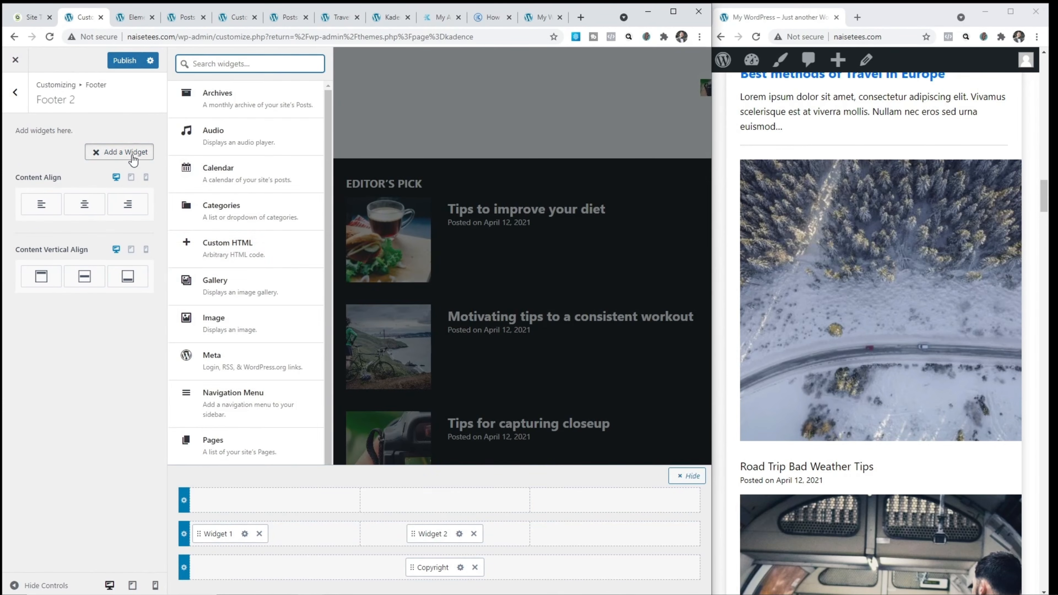
pyautogui.click(213, 249)
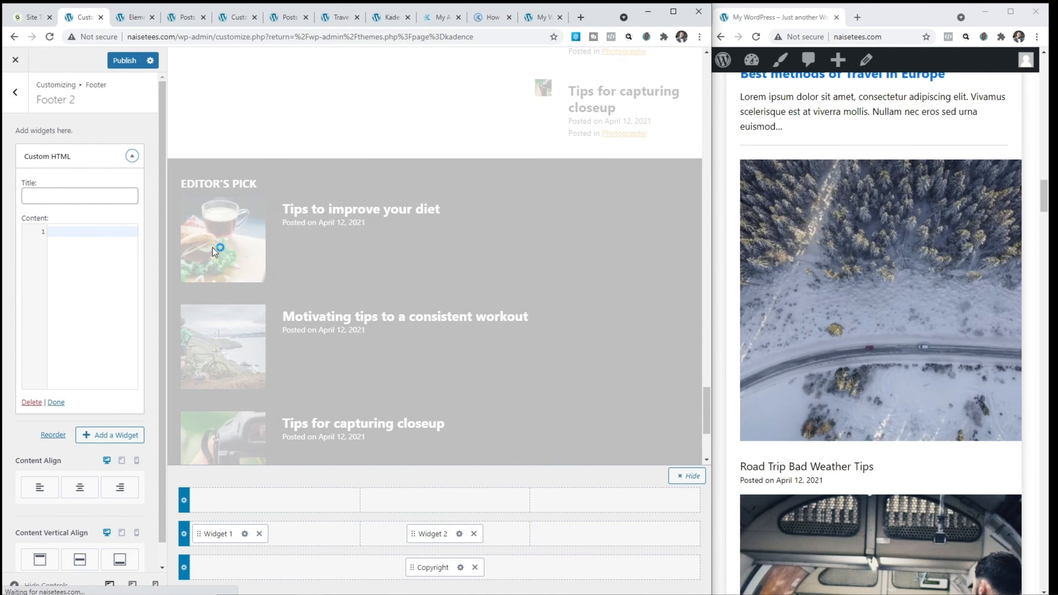
# - Copy the Footer 2 element's shortcode into the new Custom HTML widget's content and title the widget "Top Stories"
pyautogui.click(140, 24)
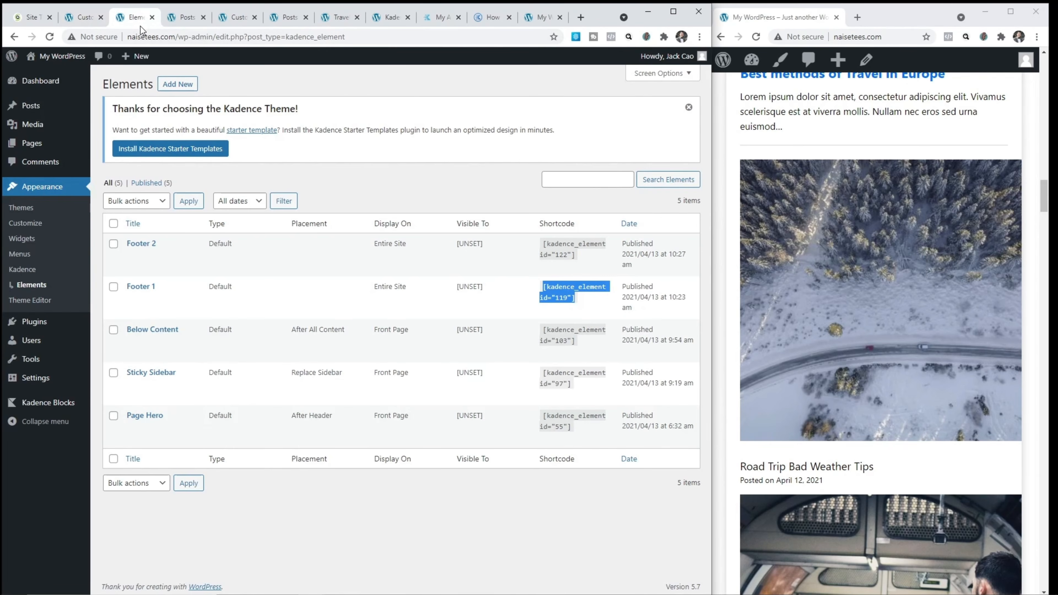
pyautogui.click(563, 245)
pyautogui.hotkey('ctrl', 'c')
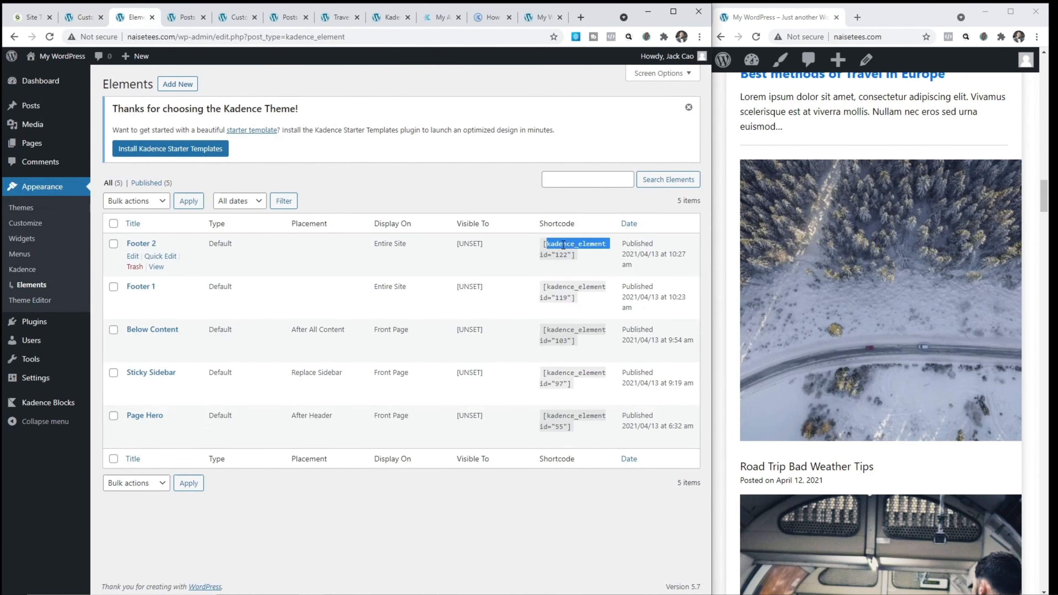
pyautogui.click(83, 17)
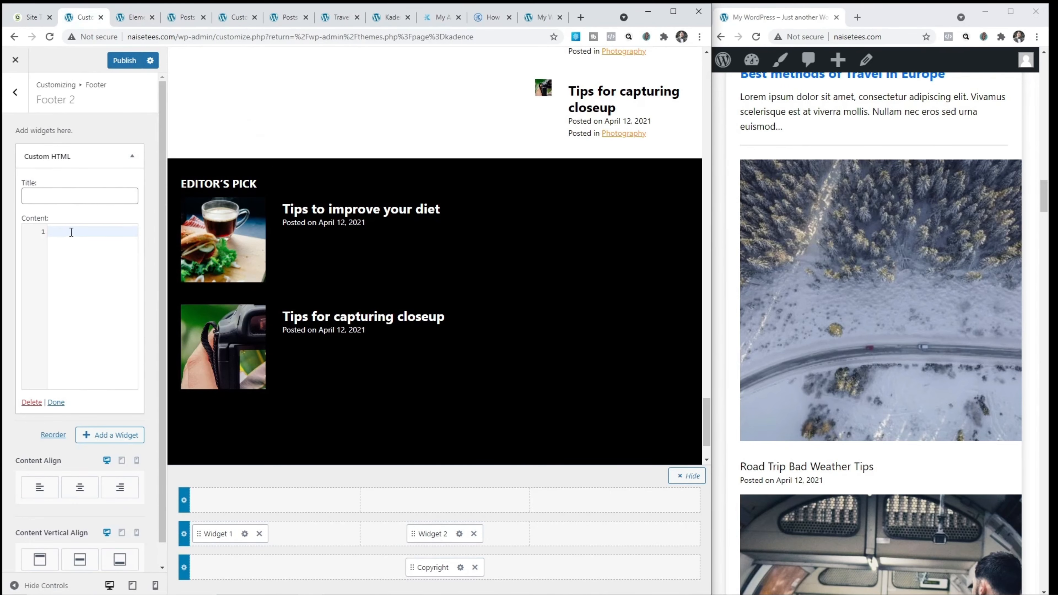
pyautogui.hotkey('ctrl', 'v')
pyautogui.click(58, 195)
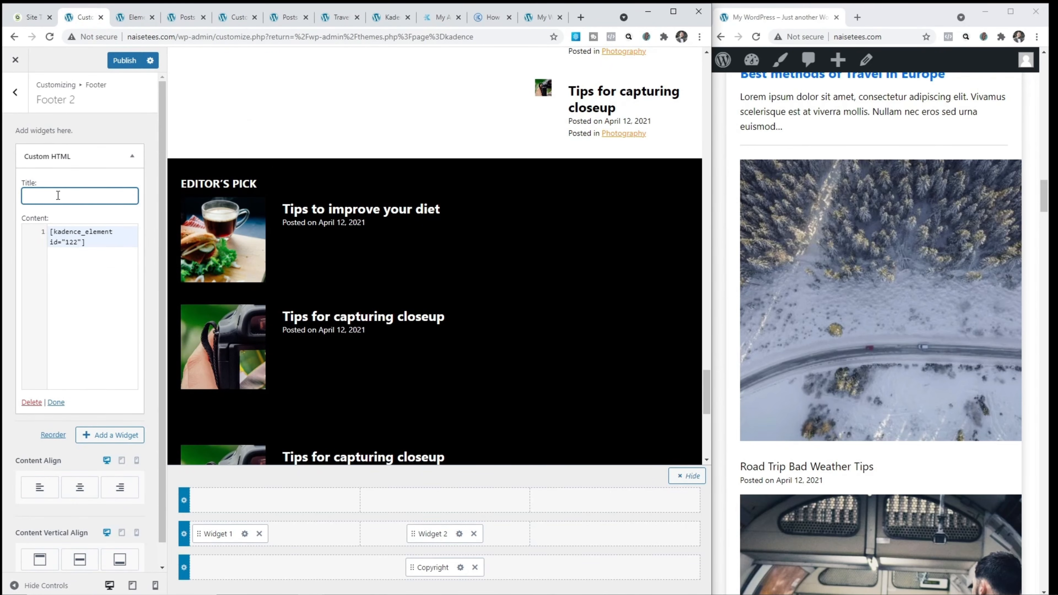
pyautogui.write('Top Stories')
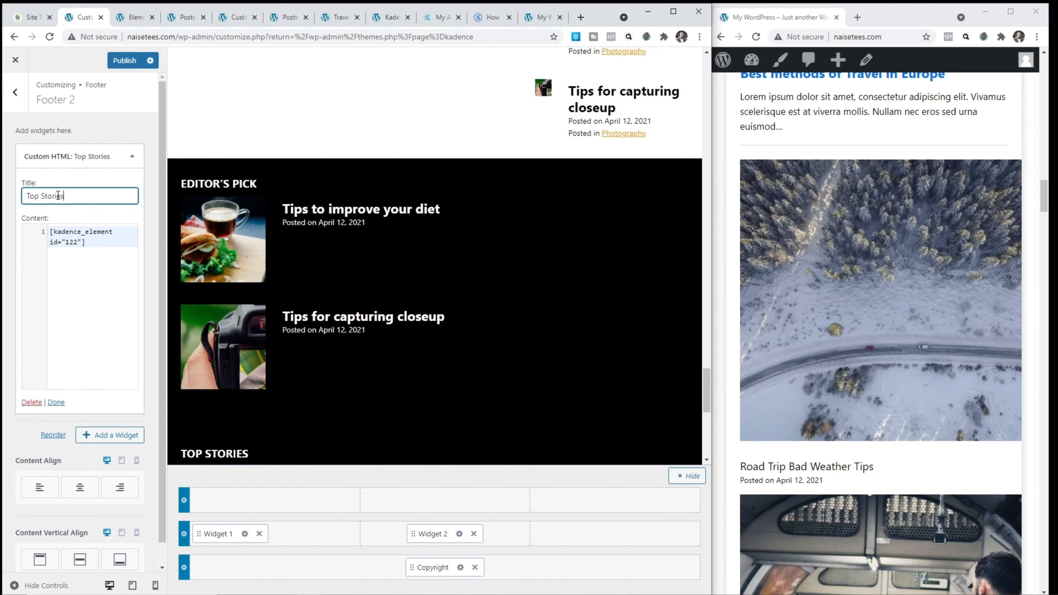
# - Widen the browser window to check the footer columns side by side in the preview, then return to the Footer settings
pyautogui.scroll(-6, 285, 250)
pyautogui.scroll(6, 285, 250)
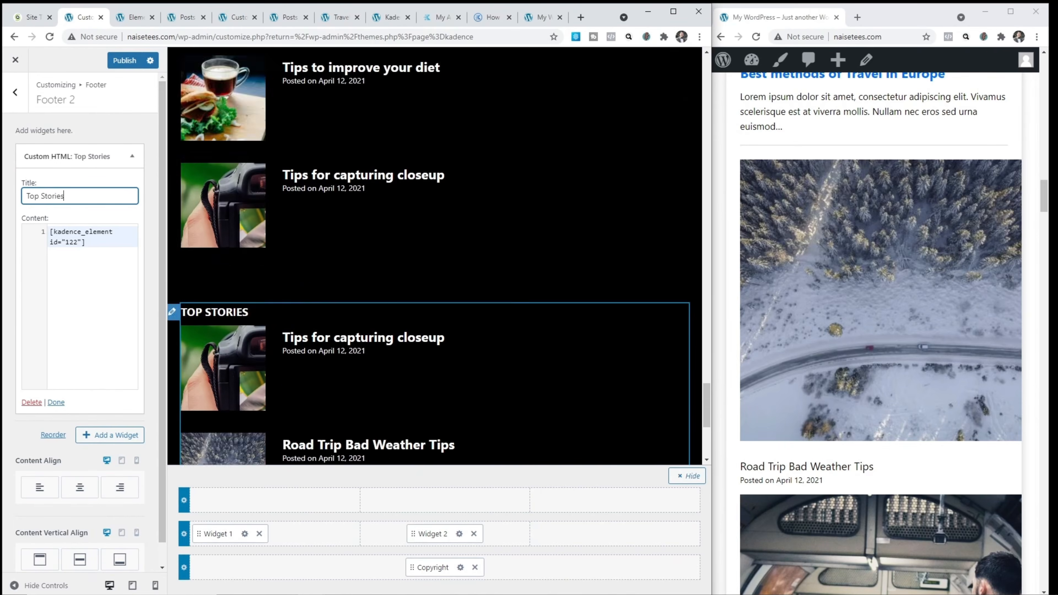
pyautogui.moveTo(713, 219); pyautogui.dragTo(900, 219)
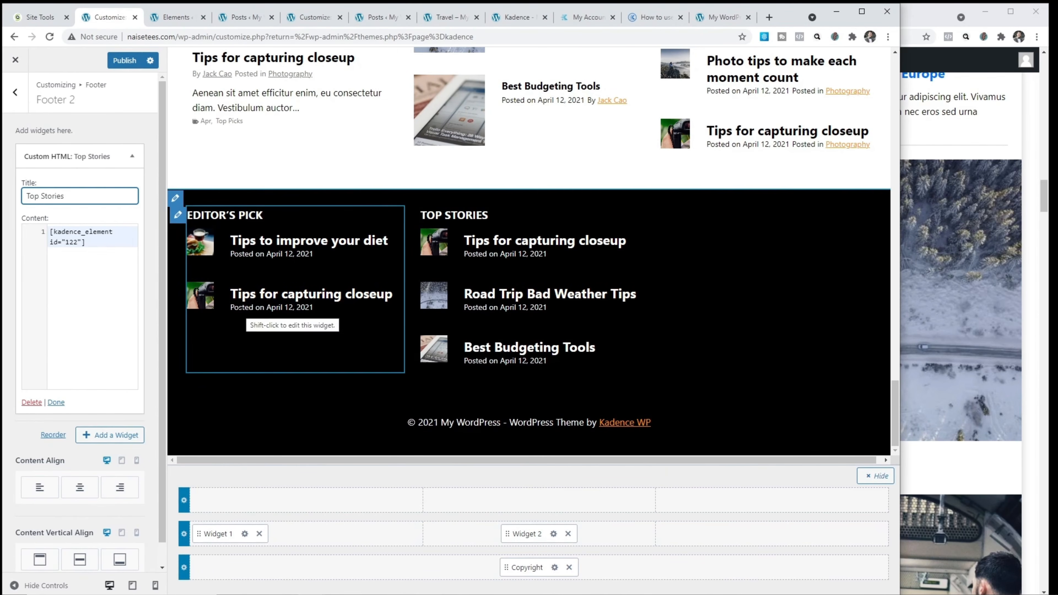
pyautogui.moveTo(900, 312); pyautogui.dragTo(874, 295)
pyautogui.scroll(-4, 396, 291)
pyautogui.scroll(4, 467, 321)
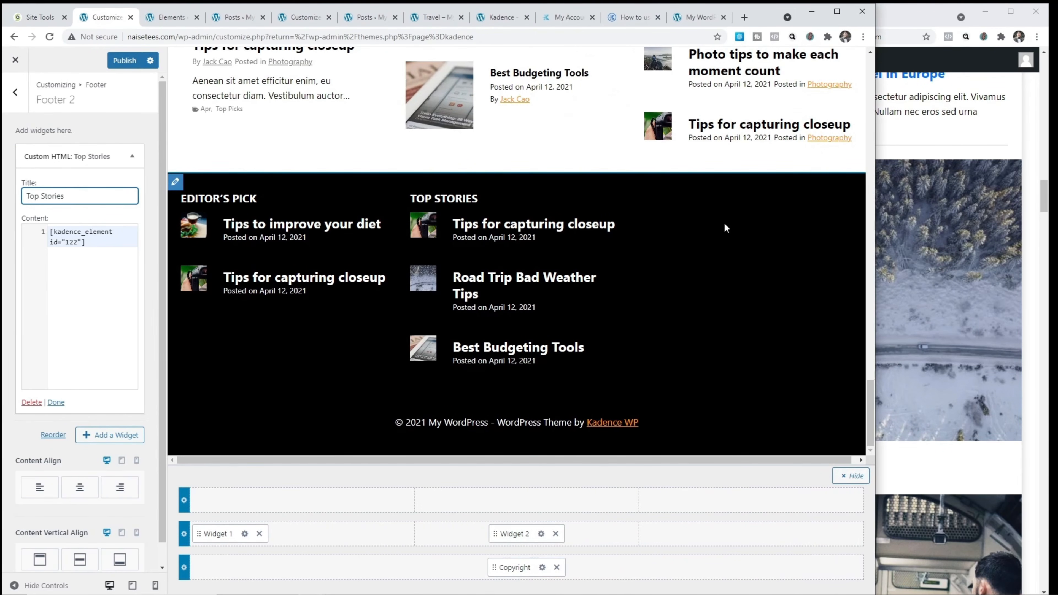
pyautogui.click(15, 93)
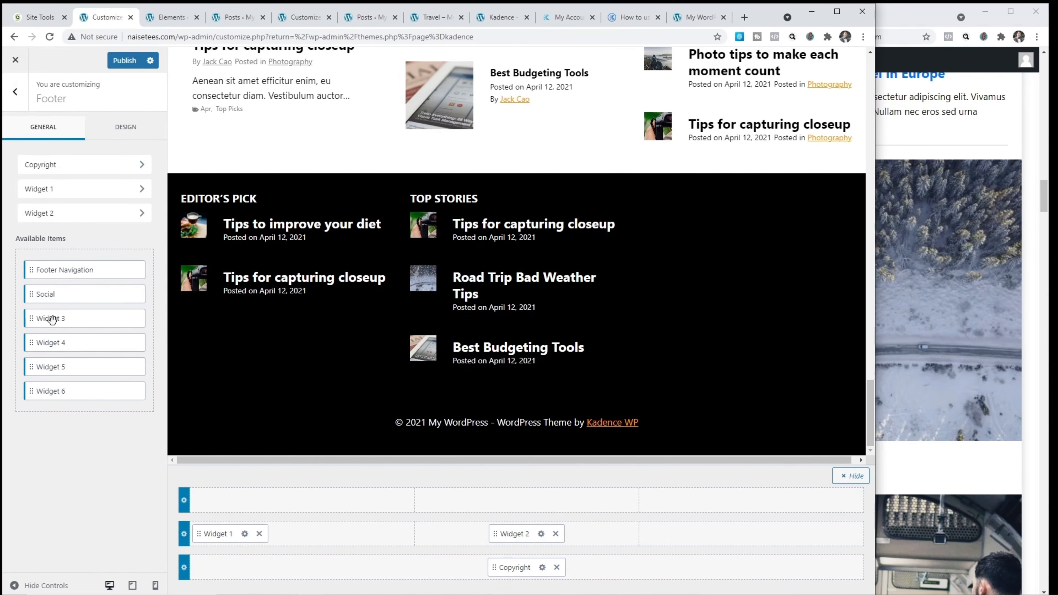
# - Place Widget 3 in the third column of the footer's middle row and add a Search widget to it
pyautogui.moveTo(52, 317); pyautogui.dragTo(598, 506)
pyautogui.moveTo(777, 543); pyautogui.dragTo(775, 539)
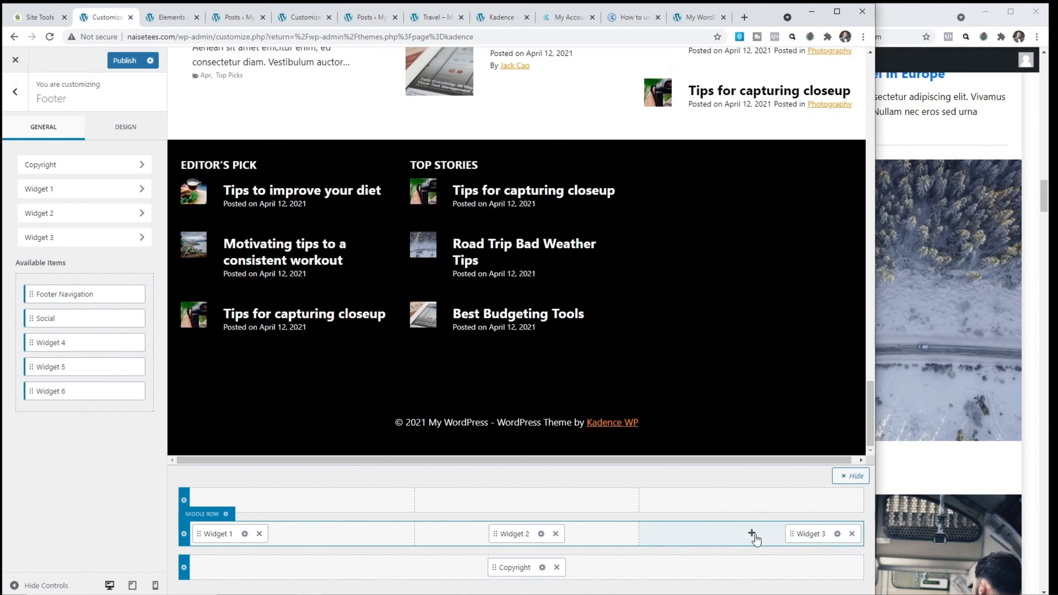
pyautogui.click(138, 238)
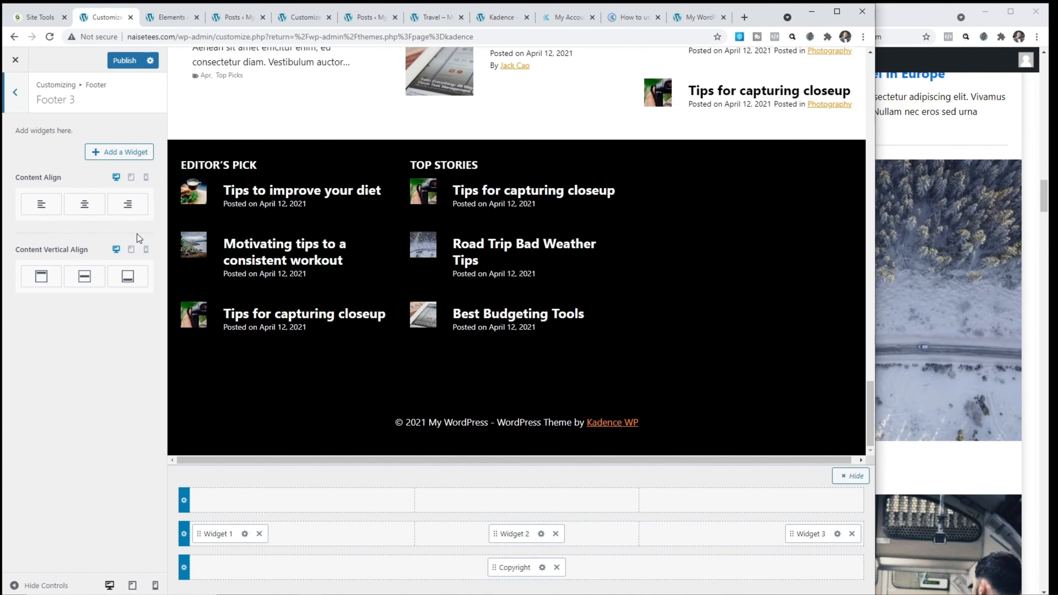
pyautogui.click(135, 154)
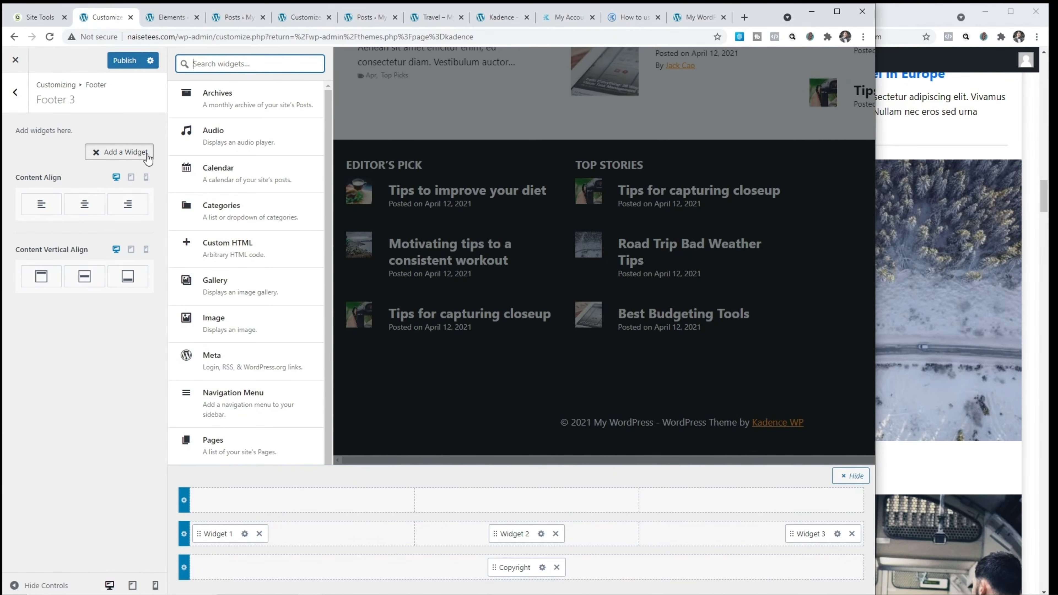
pyautogui.scroll(-4, 228, 187)
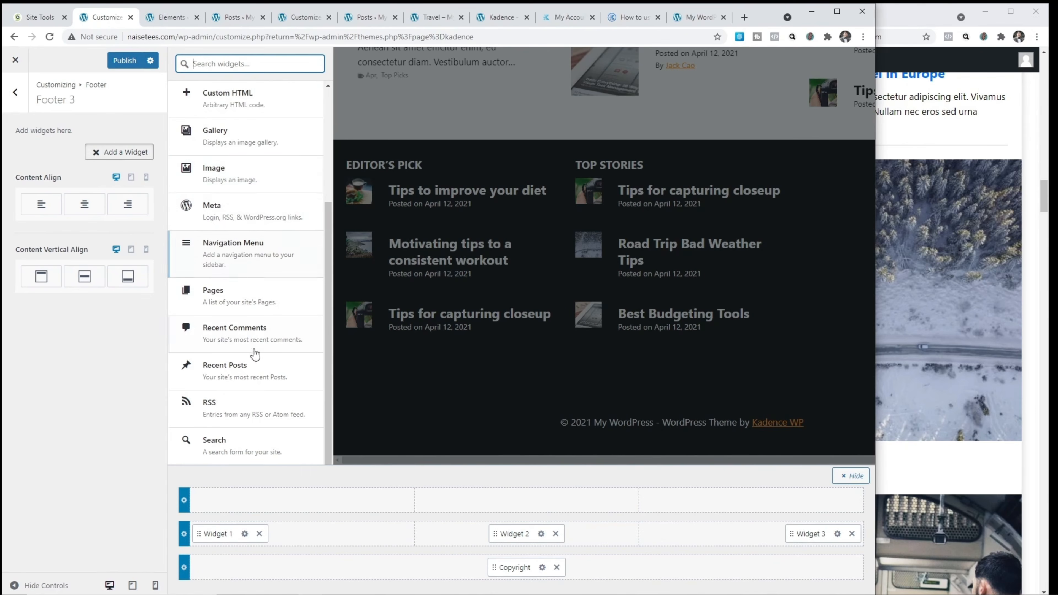
pyautogui.click(250, 450)
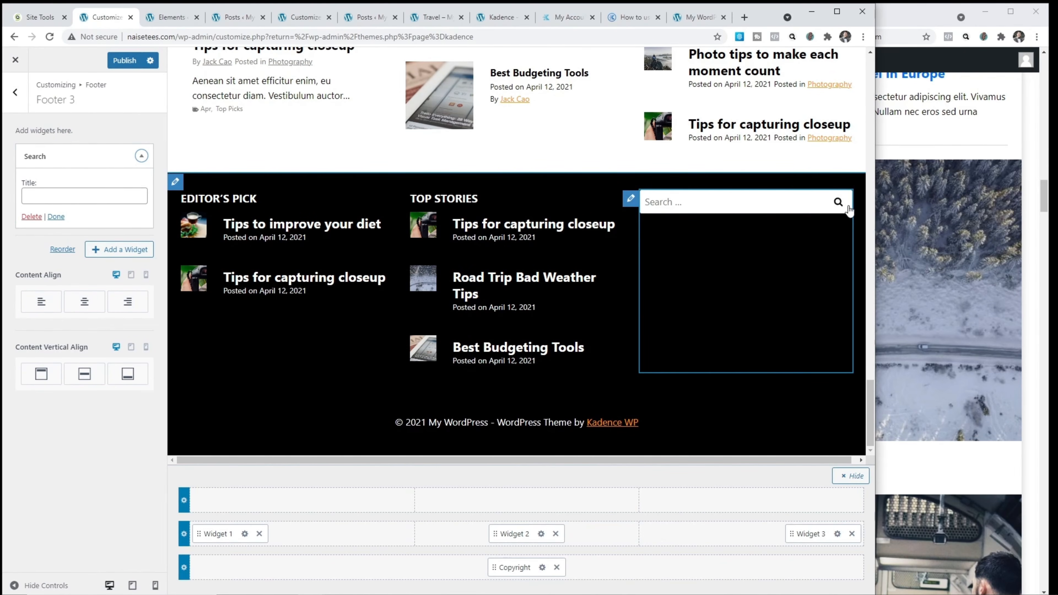
# - Place the Social item beside Widget 3 in the footer's middle row and set its icons to use brand colors
pyautogui.click(15, 92)
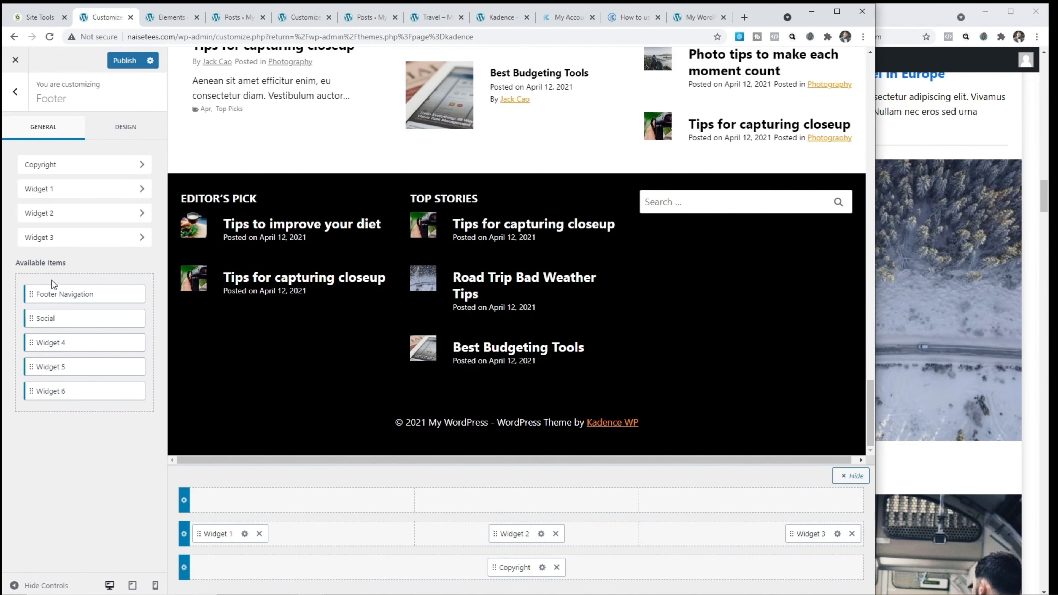
pyautogui.moveTo(46, 320); pyautogui.dragTo(827, 539)
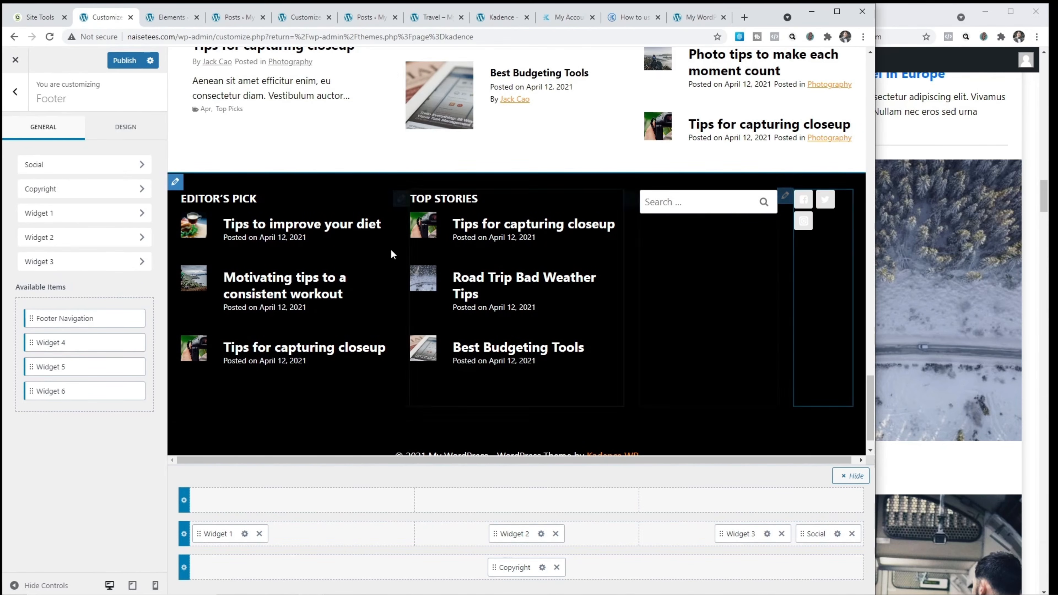
pyautogui.click(138, 165)
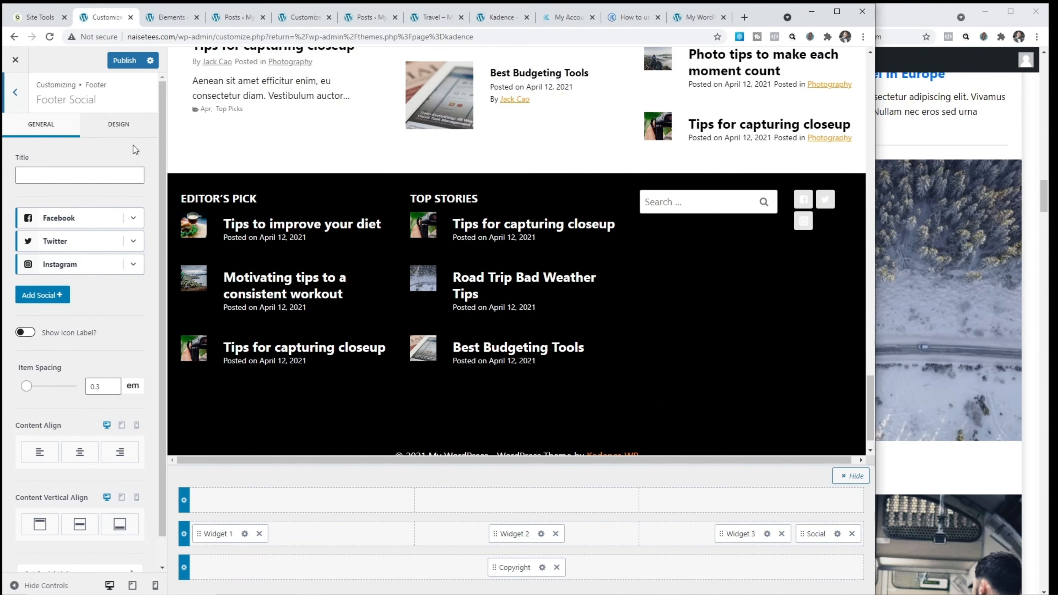
pyautogui.click(127, 129)
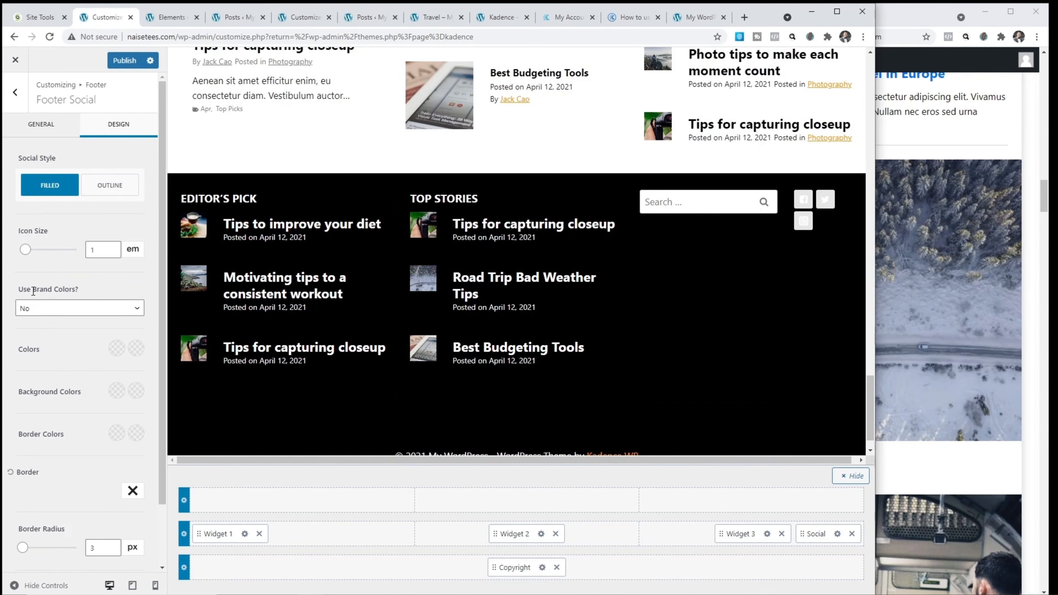
pyautogui.click(90, 314)
pyautogui.click(80, 328)
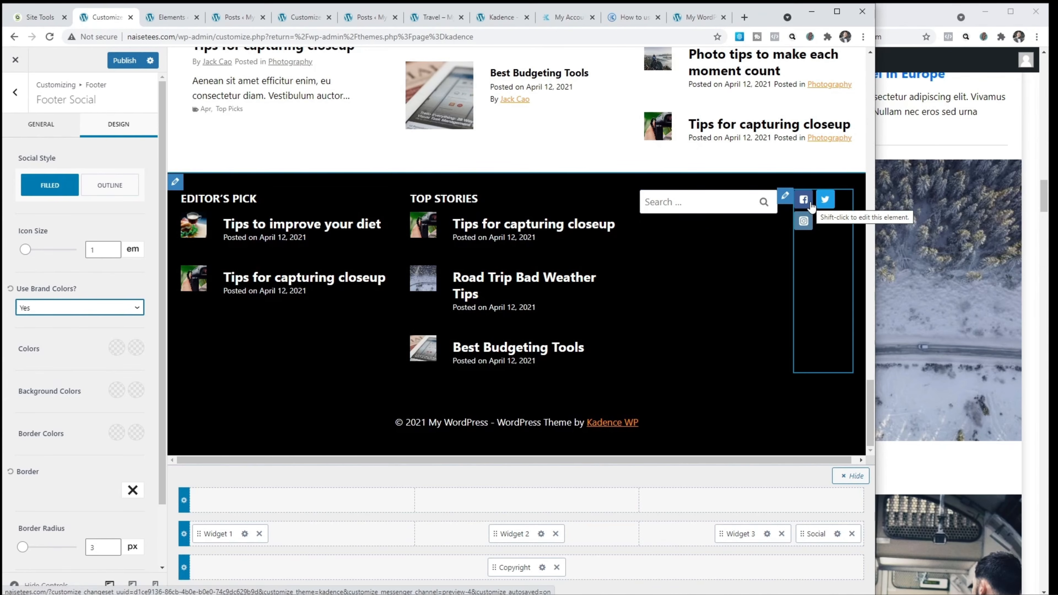
# - Add Pinterest and YouTube to the footer's social icons
pyautogui.click(42, 130)
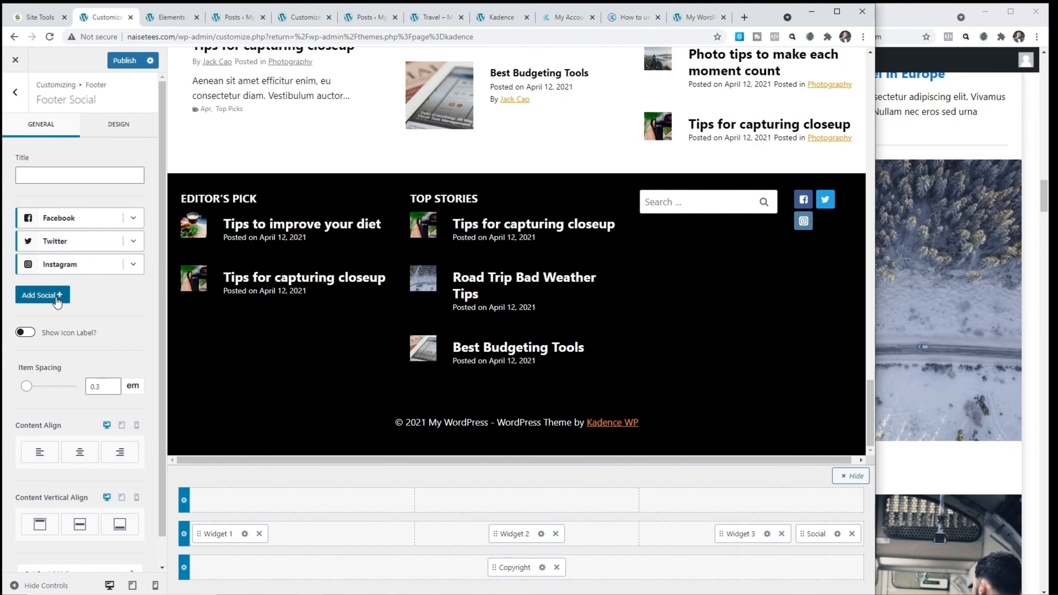
pyautogui.click(67, 297)
pyautogui.click(98, 358)
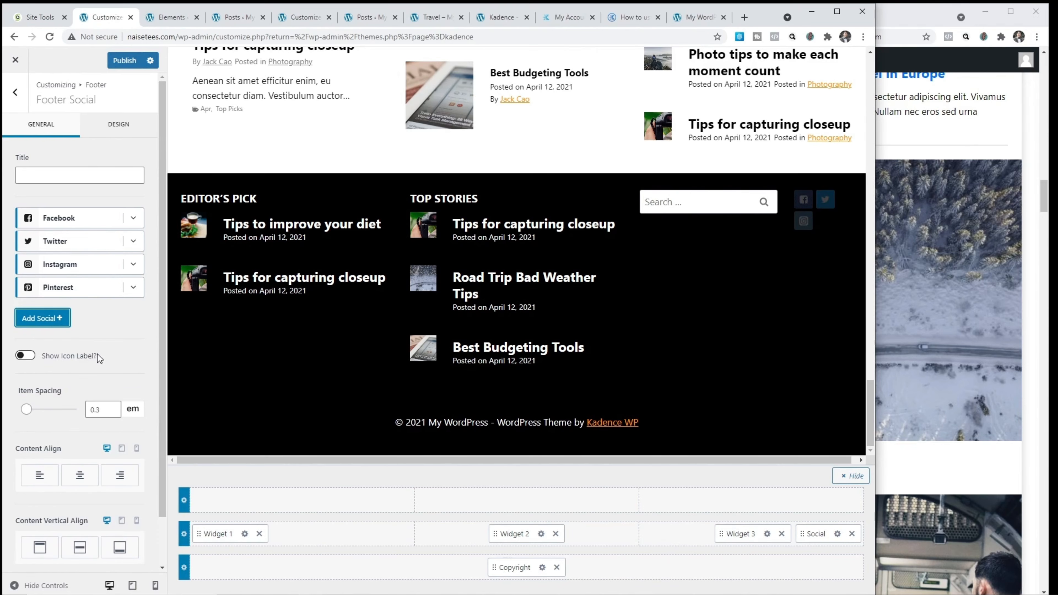
pyautogui.click(55, 322)
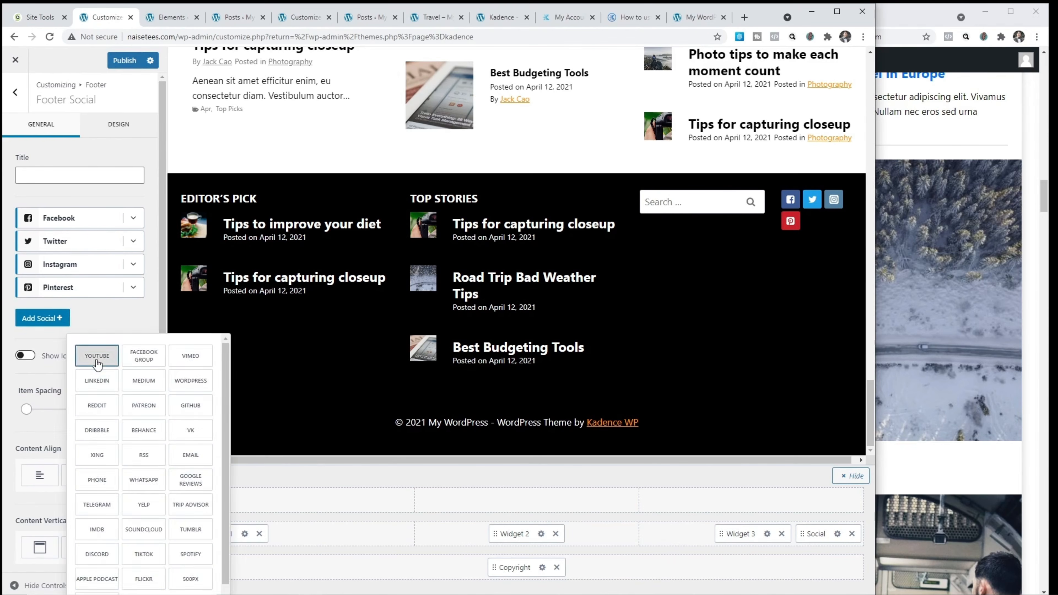
pyautogui.click(96, 355)
pyautogui.click(59, 340)
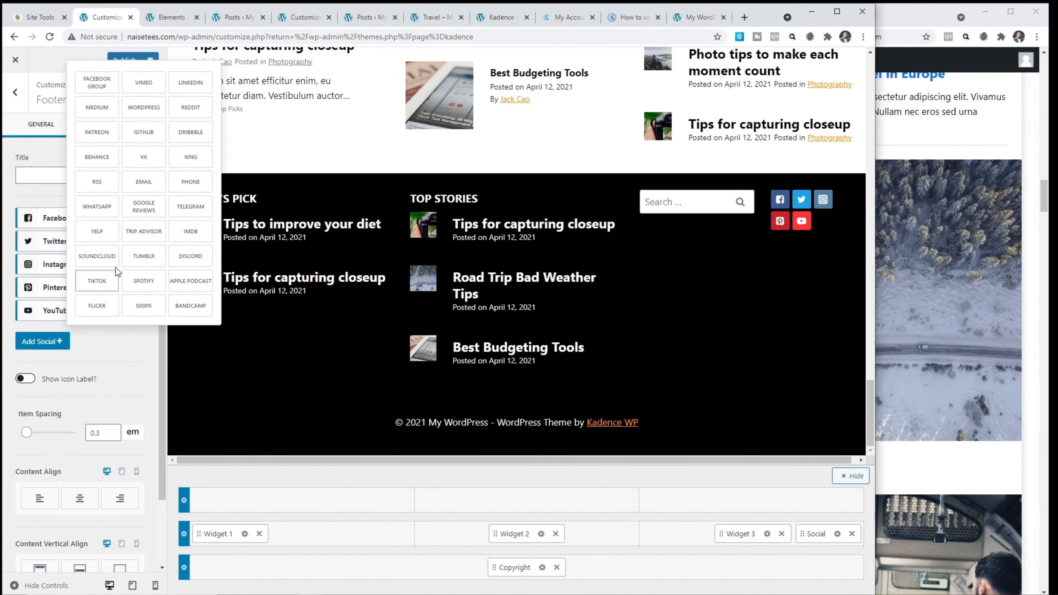
pyautogui.click(110, 339)
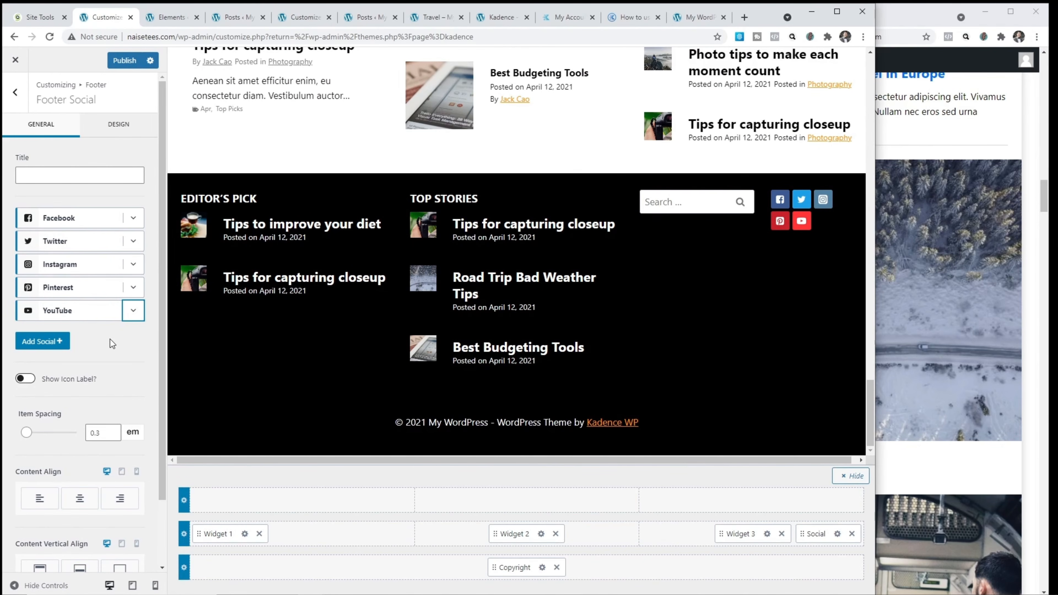
# - Examine the Social Links settings where each network's address can be entered
pyautogui.scroll(-2, 108, 352)
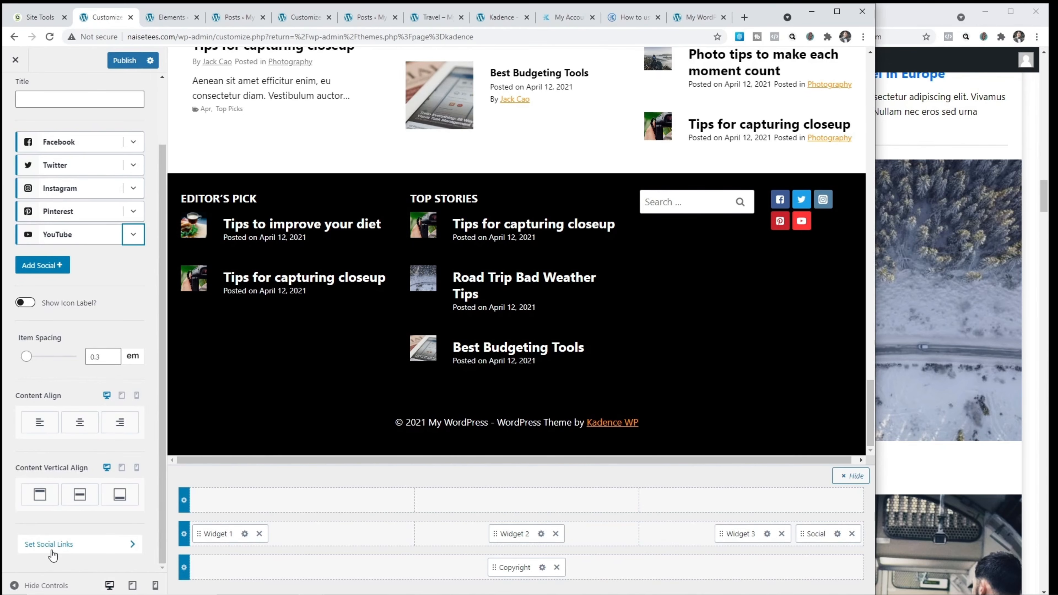
pyautogui.click(70, 547)
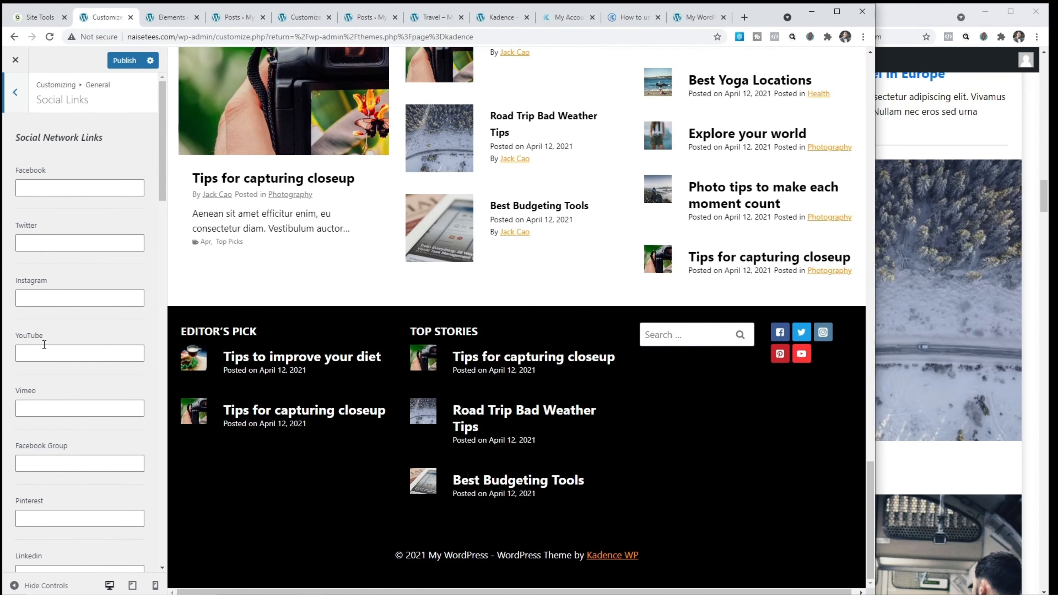
pyautogui.scroll(-10, 44, 344)
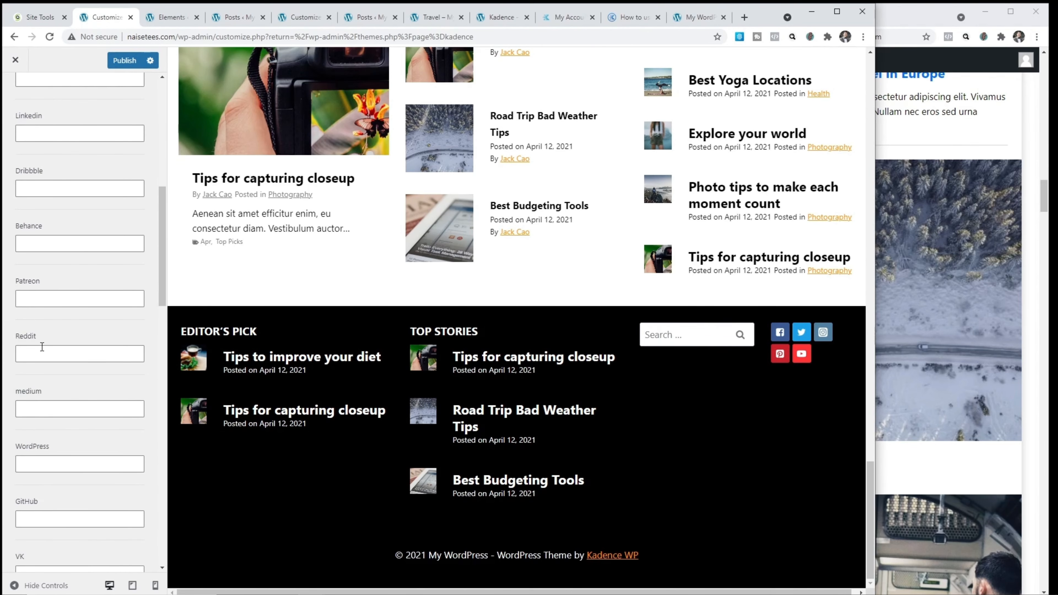
pyautogui.scroll(10, 42, 347)
pyautogui.click(13, 96)
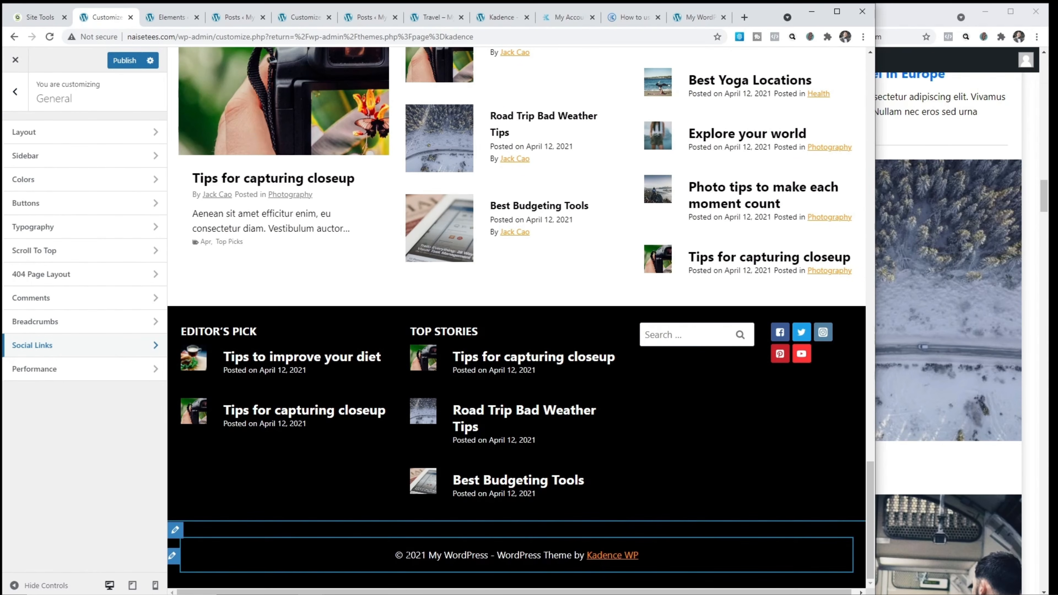
# - Change the footer copyright text to "{copyright} {year} JC Magazine" without the theme credit, and publish the changes
pyautogui.click(179, 558)
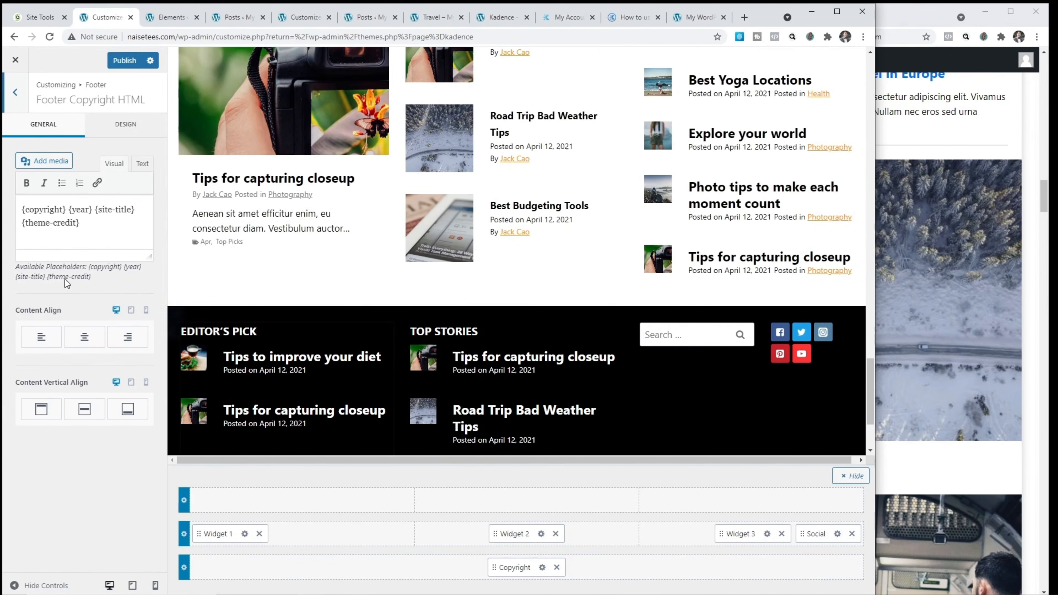
pyautogui.moveTo(95, 211); pyautogui.dragTo(130, 212)
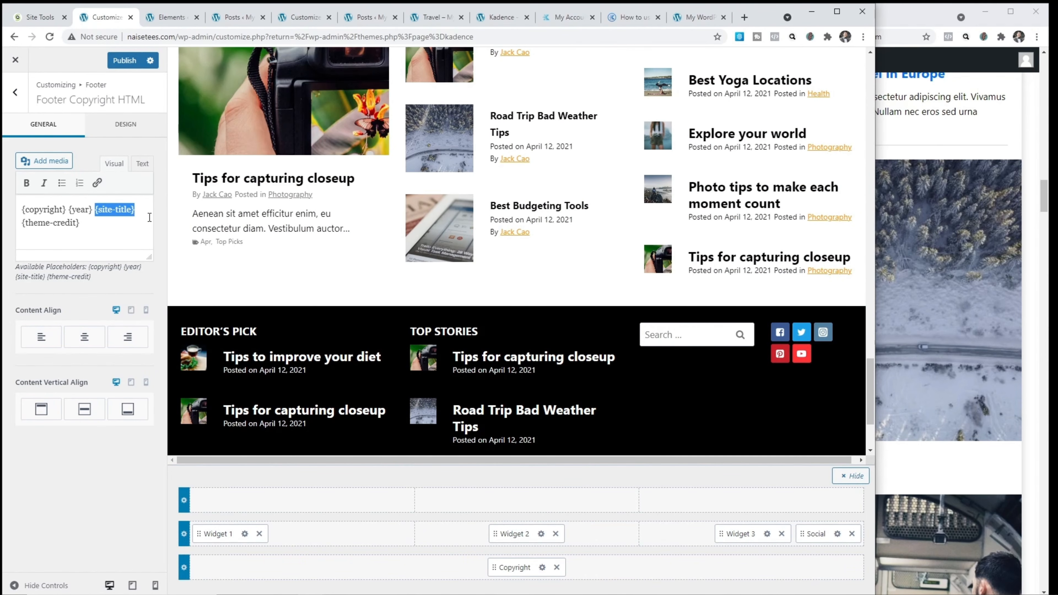
pyautogui.write('JC Magazine')
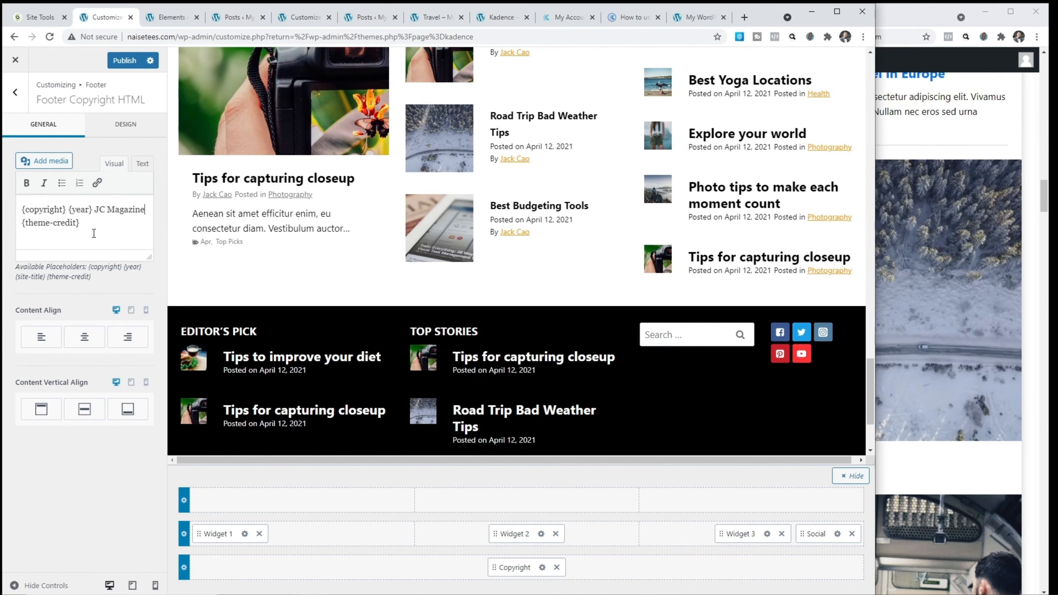
pyautogui.moveTo(85, 226); pyautogui.dragTo(27, 235)
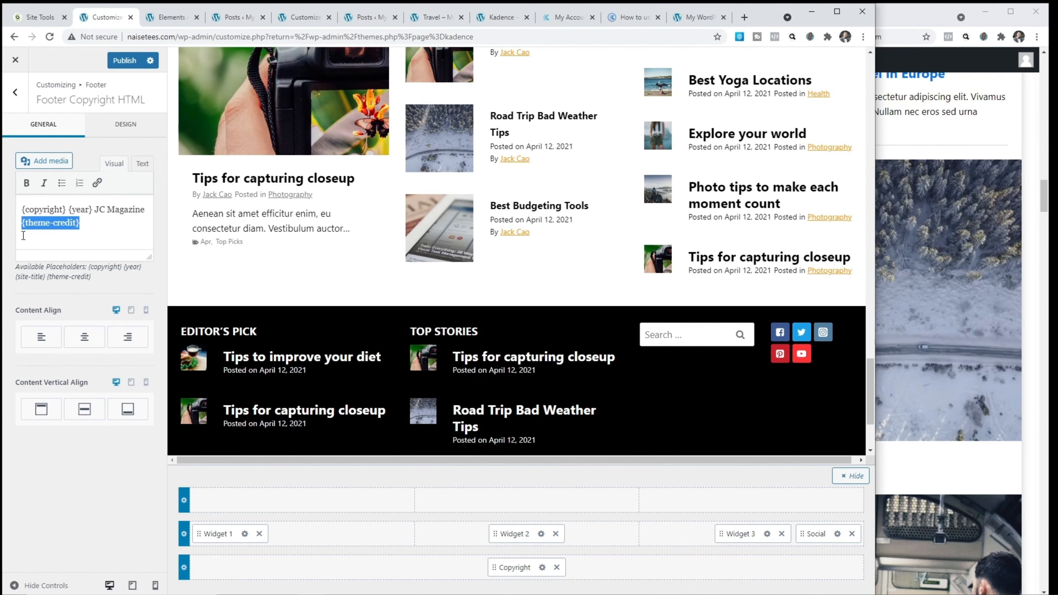
pyautogui.press('BackSpace')
pyautogui.press('BackSpace')
pyautogui.scroll(-3, 580, 423)
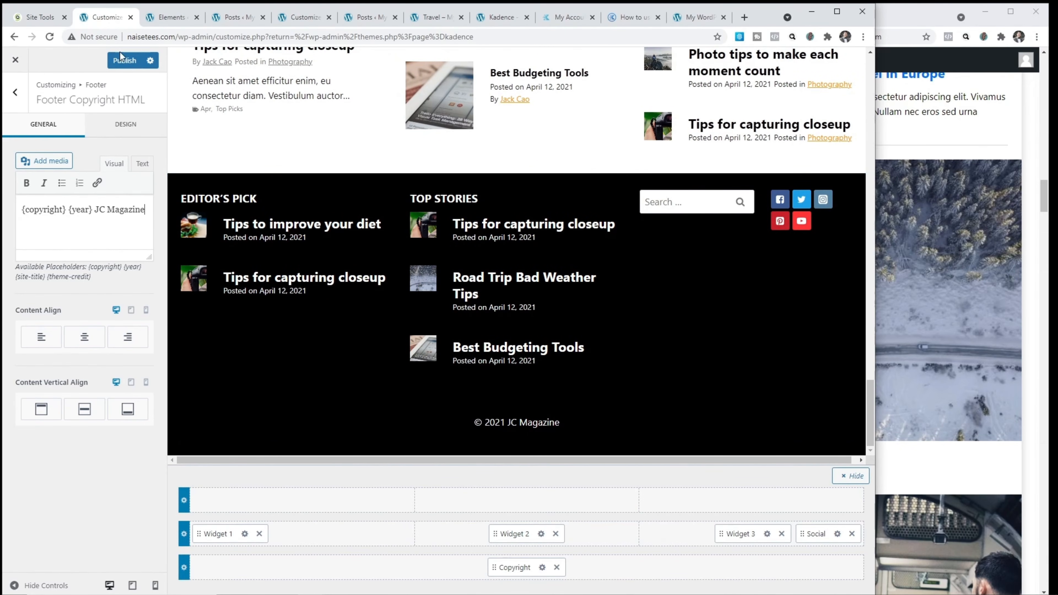
pyautogui.click(123, 61)
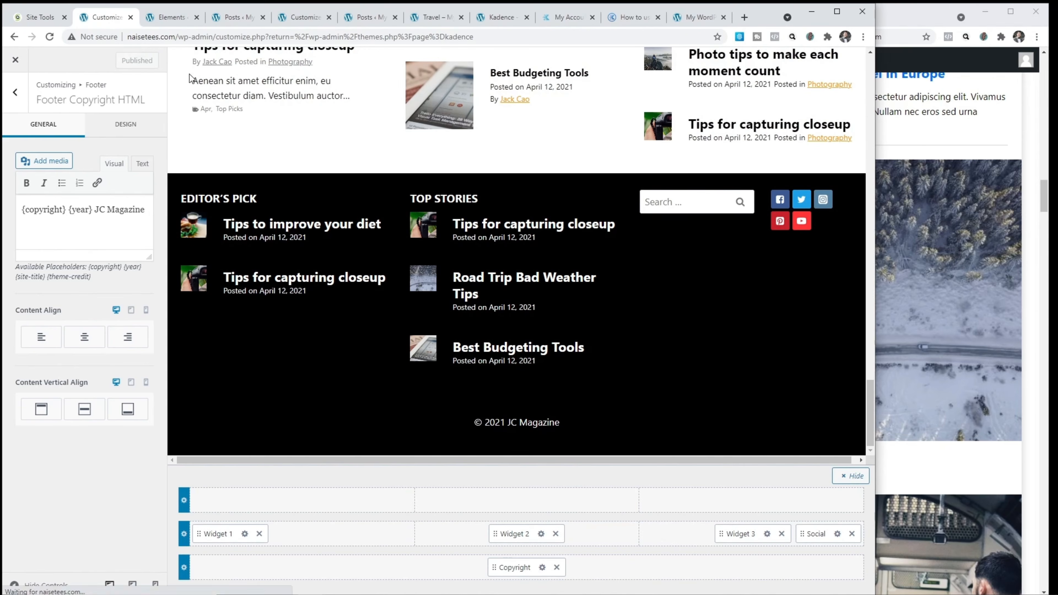
# - Widen the live site's browser window and reload the home page to review it with the published footer
pyautogui.click(904, 9)
pyautogui.moveTo(708, 52); pyautogui.dragTo(83, 43)
pyautogui.click(131, 37)
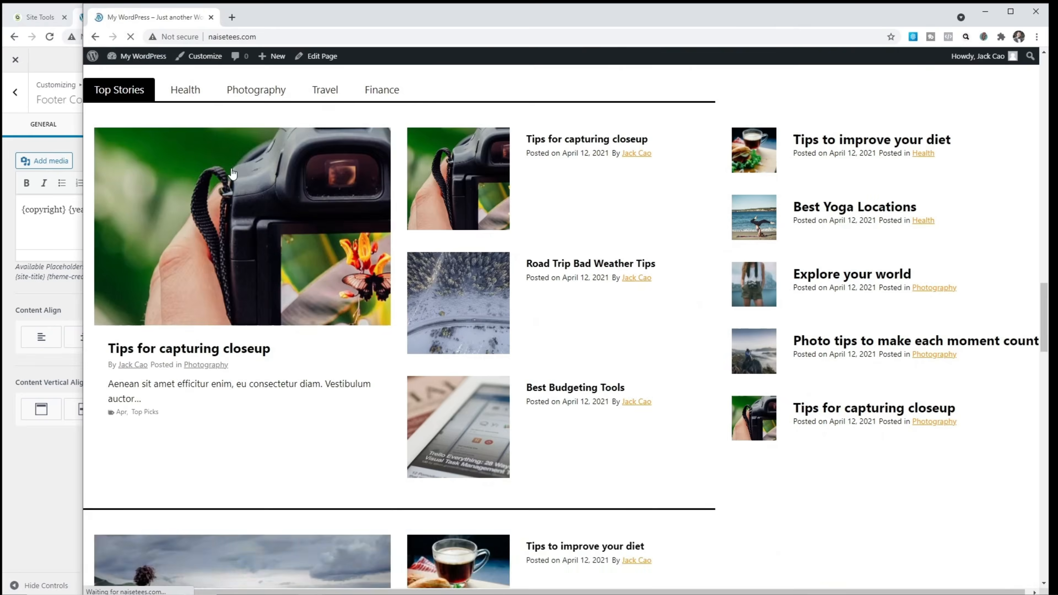
pyautogui.scroll(-5, 908, 478)
pyautogui.moveTo(1042, 509); pyautogui.dragTo(1030, 124)
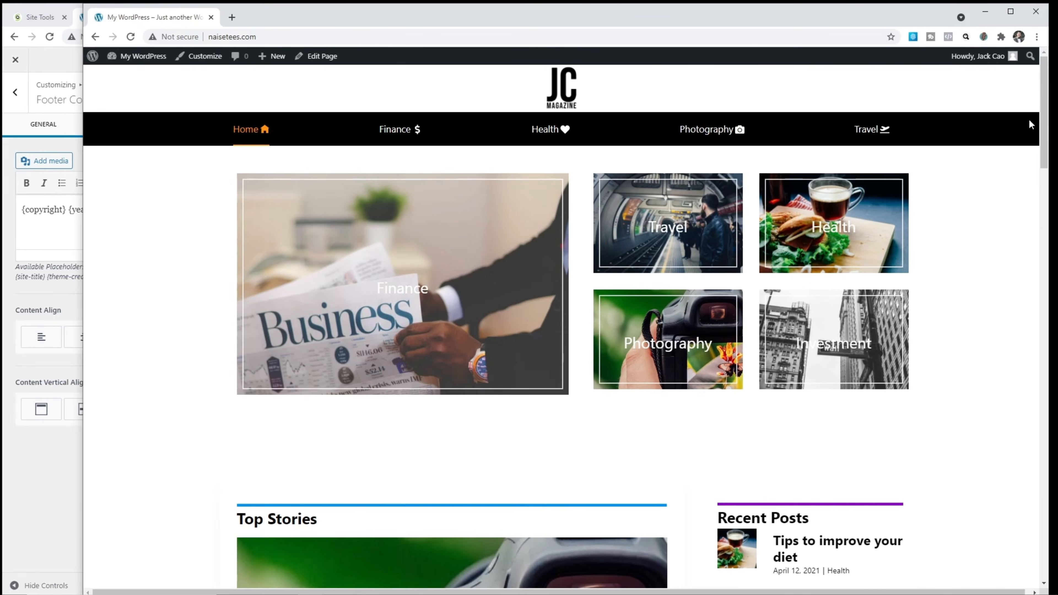